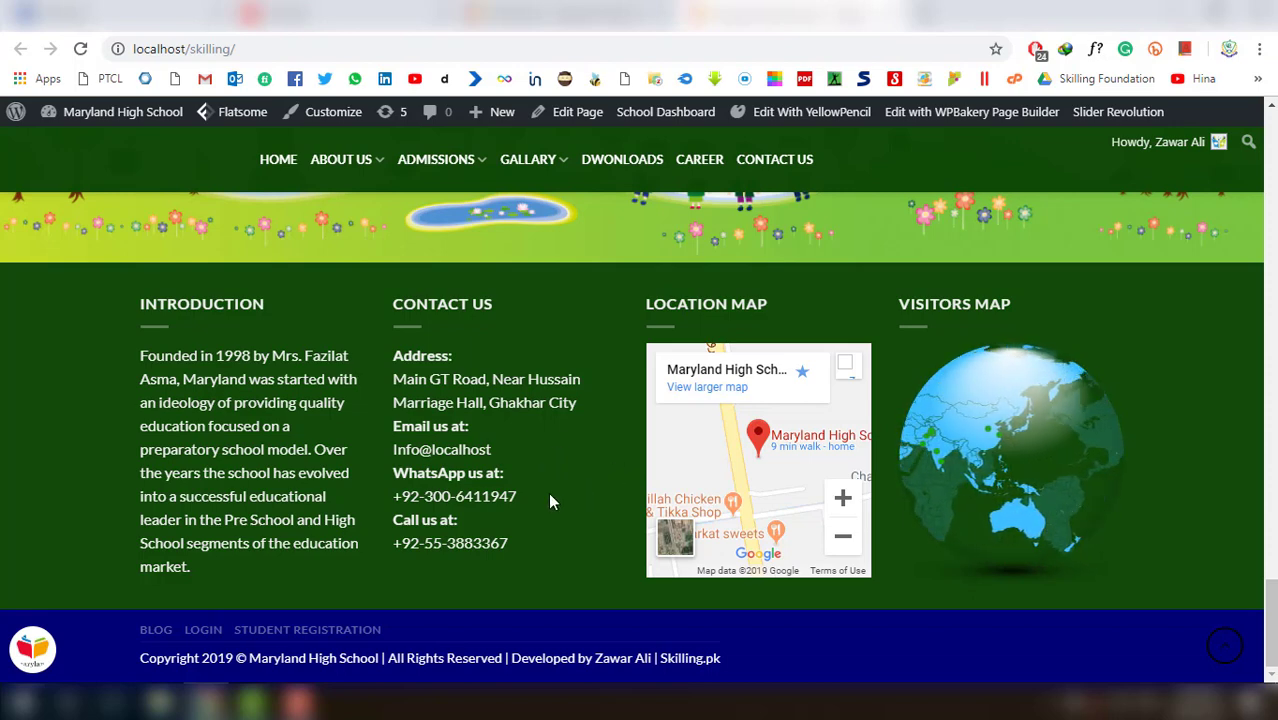
mouse_move(800, 430)
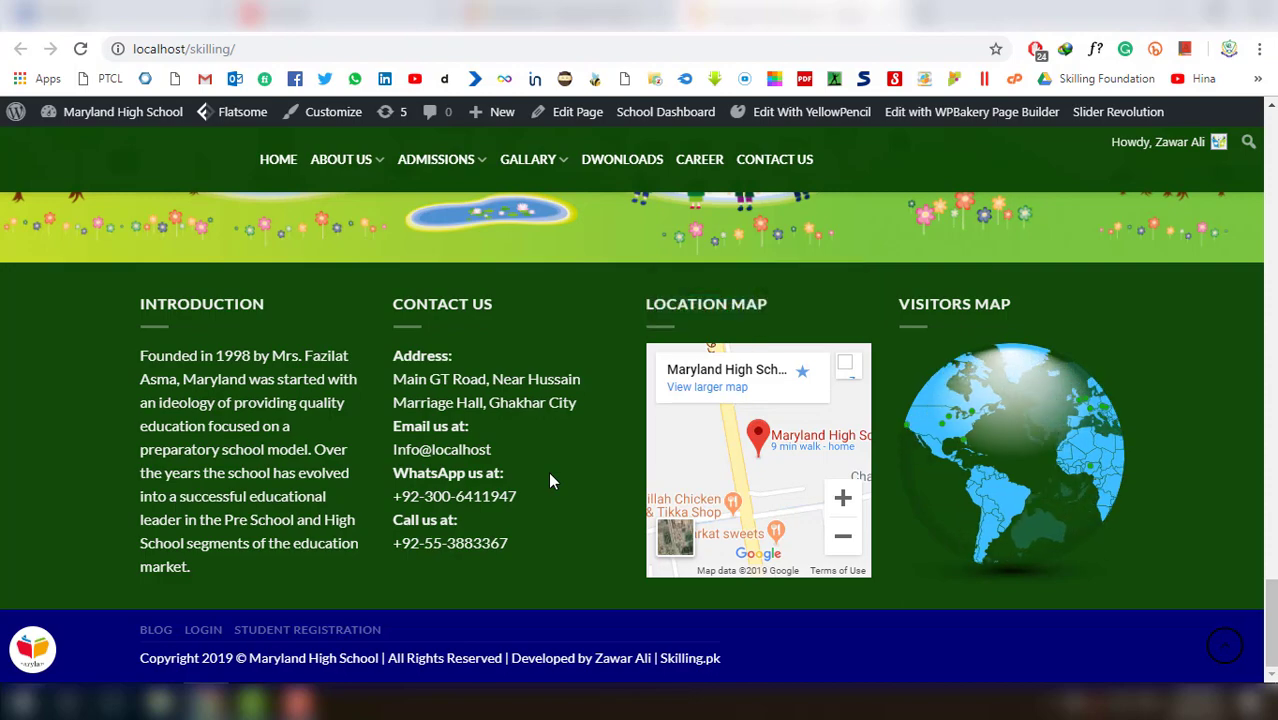
scroll(546, 485, "up", 10)
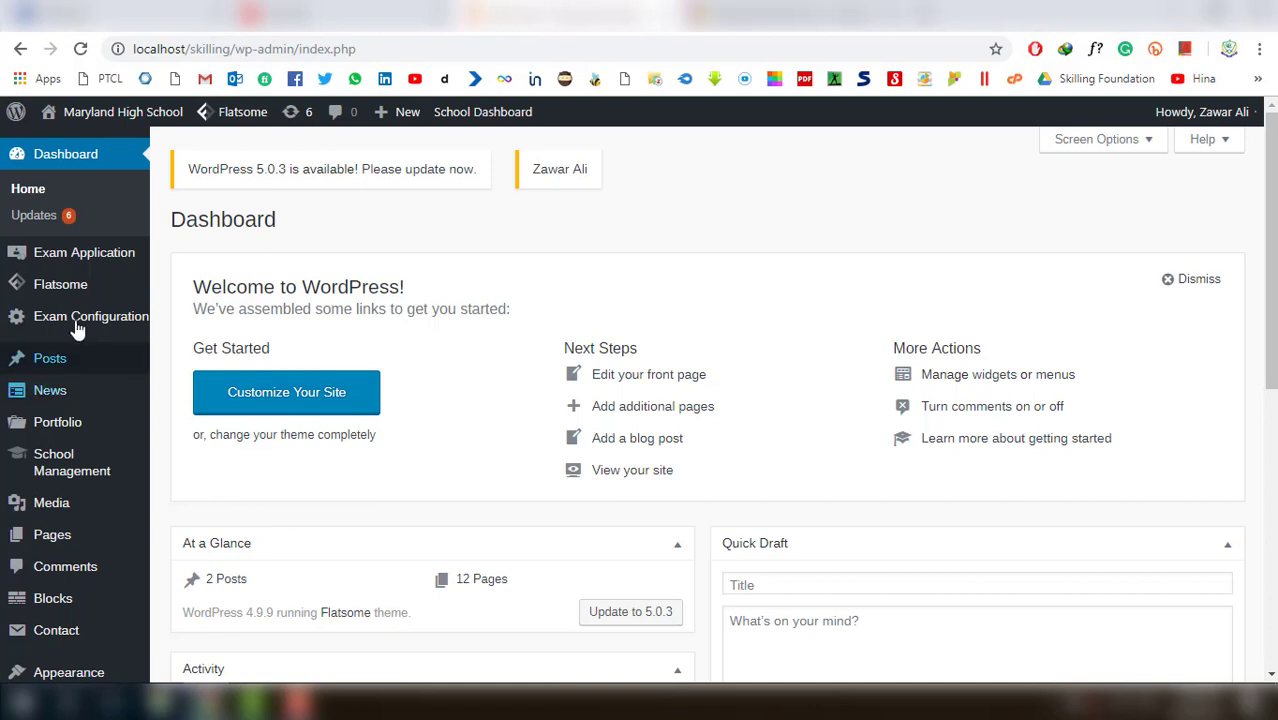
Open the list of installed plugins from the WordPress dashboard
mouse_move(78, 292)
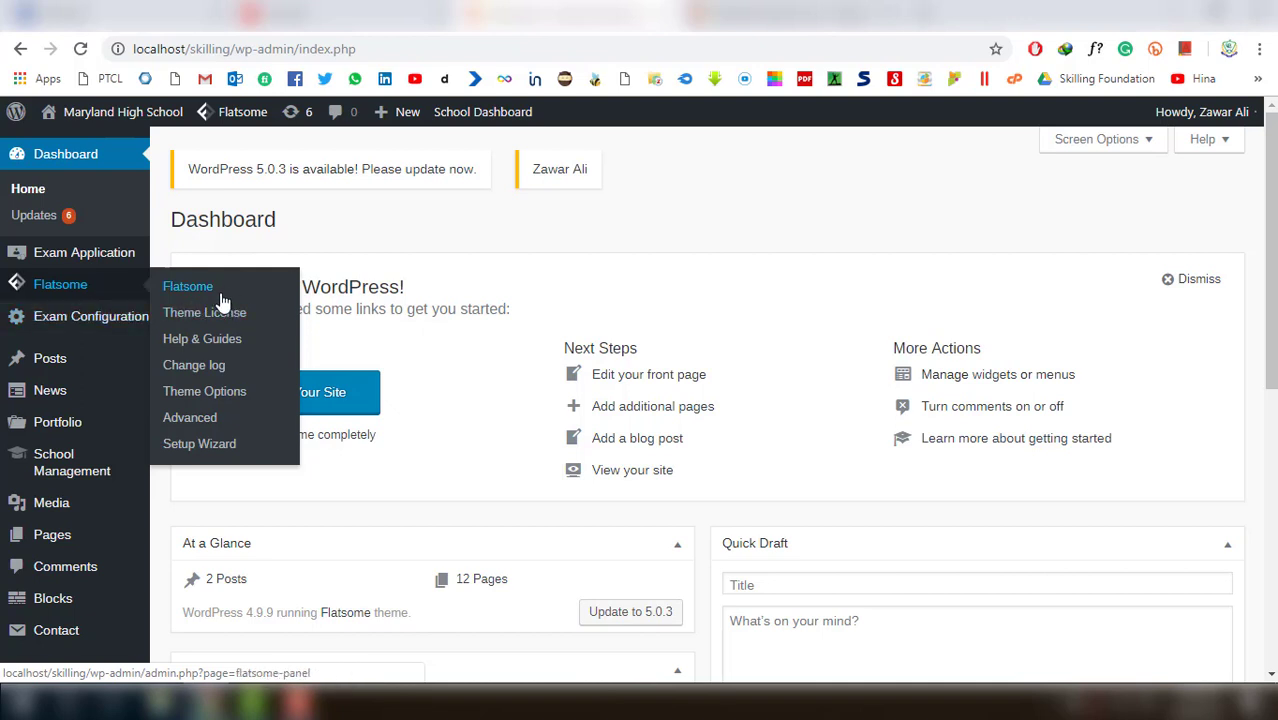
scroll(240, 440, "down", 2)
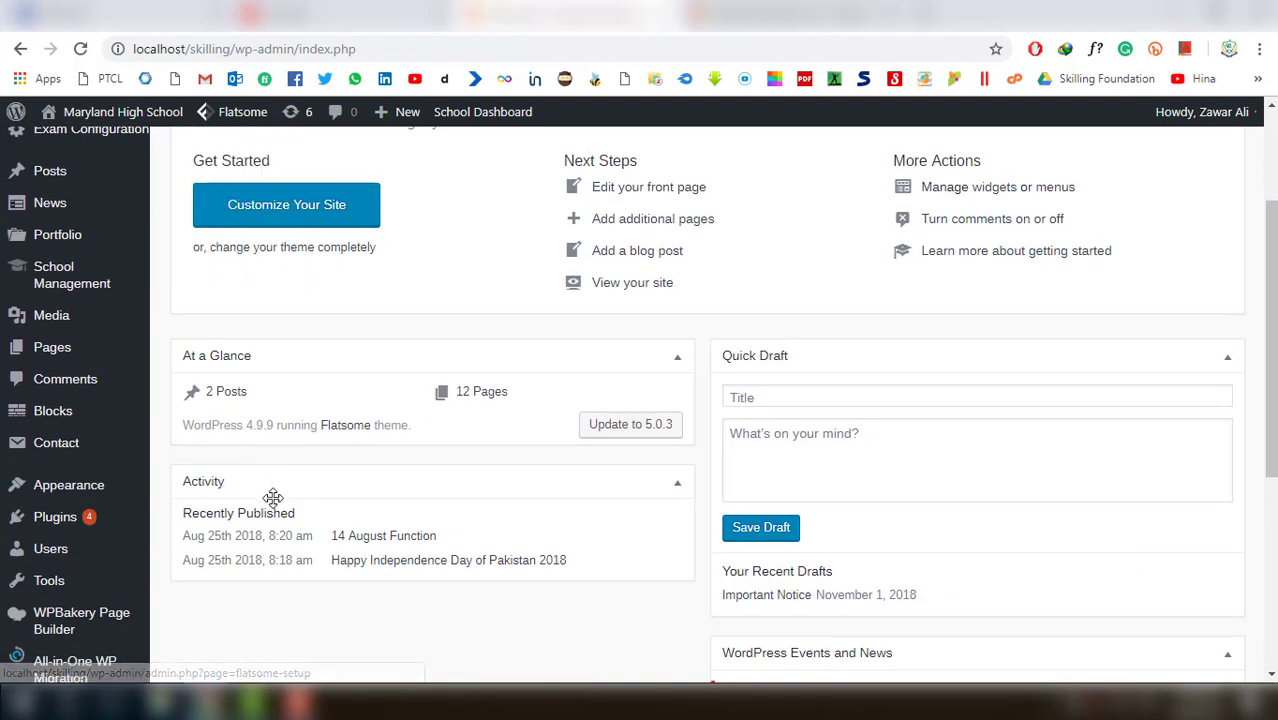
left_click(168, 519)
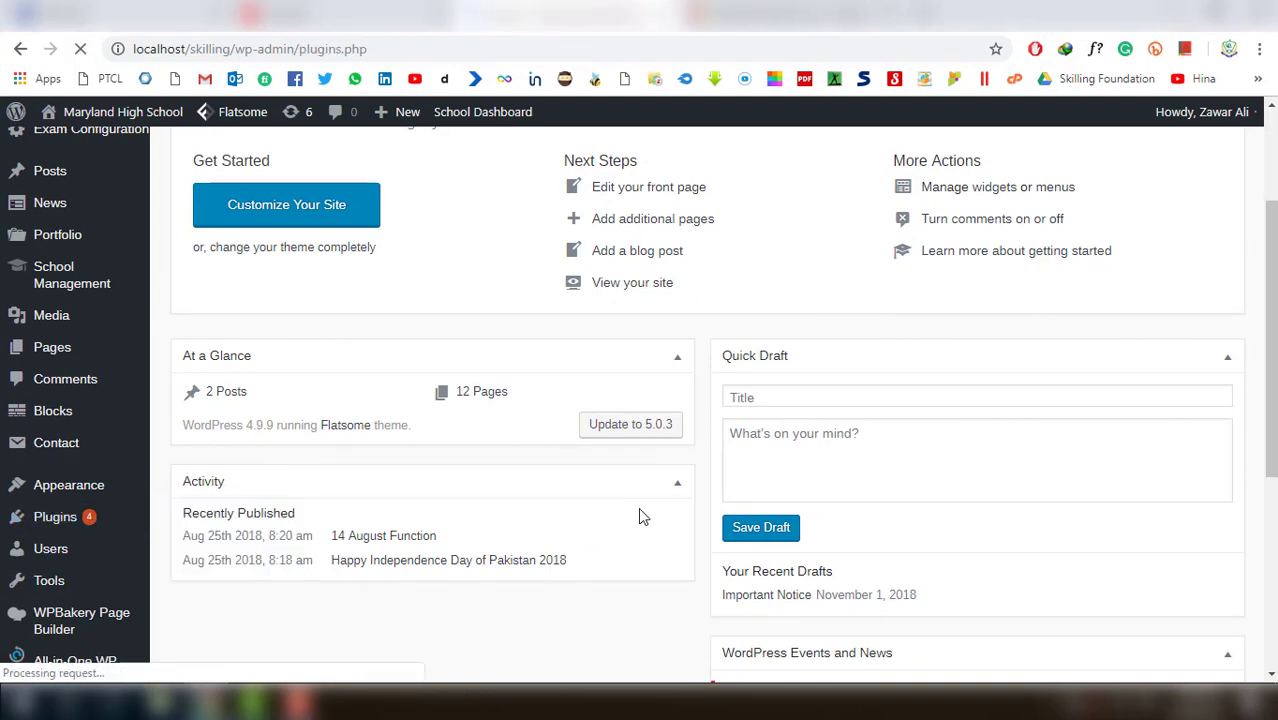
scroll(618, 317, "down", 2)
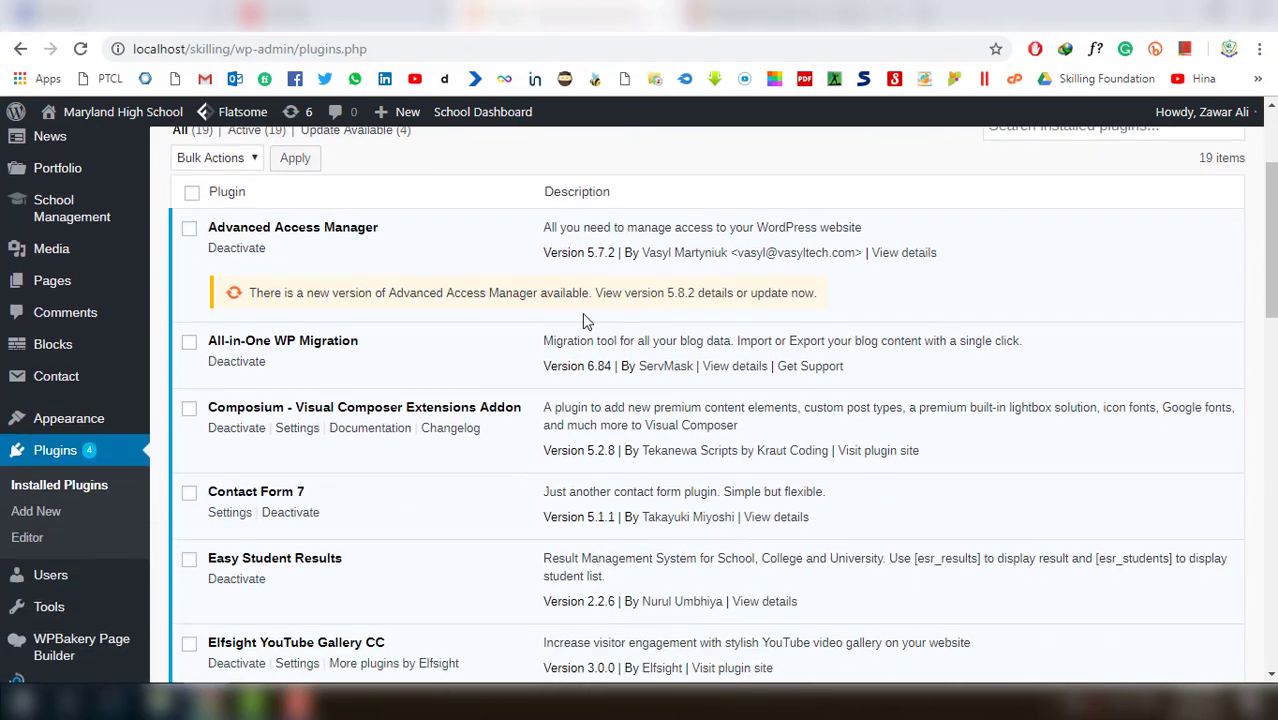
Highlight the Advanced Access Manager plugin's name and examine its entry in the installed plugins list
left_click_drag(320, 230, 210, 228)
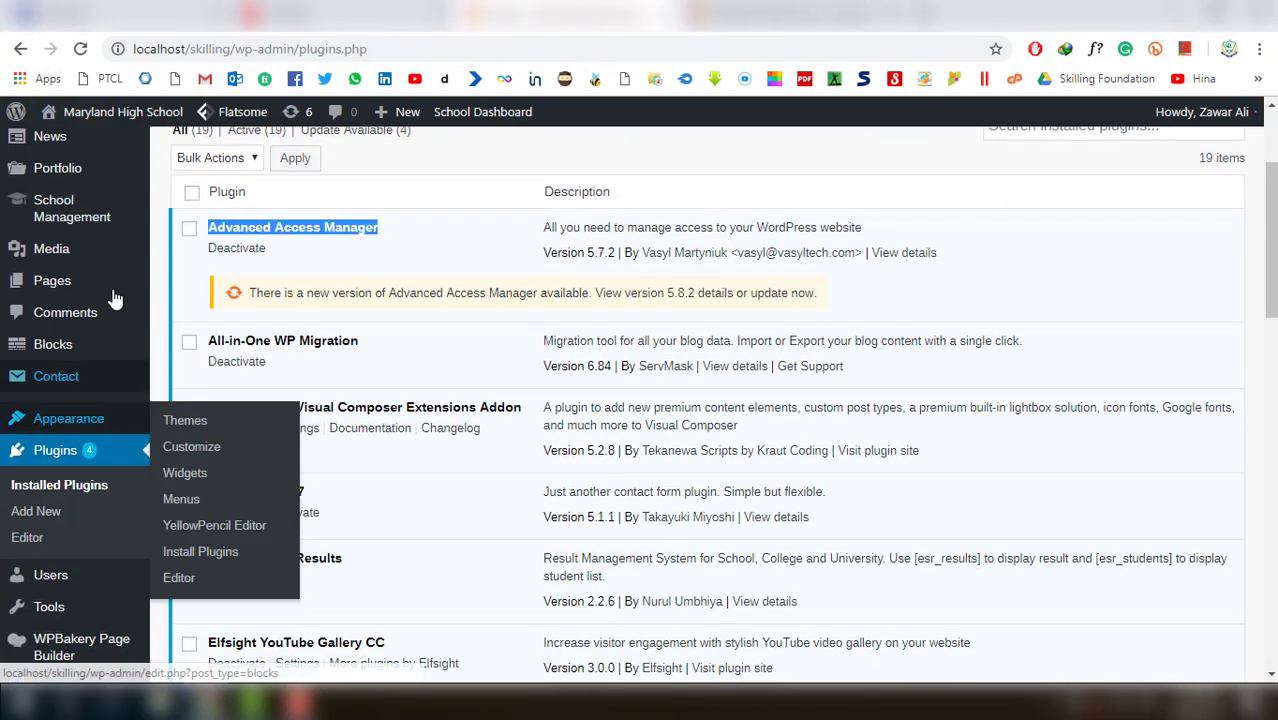
scroll(71, 451, "up", 2)
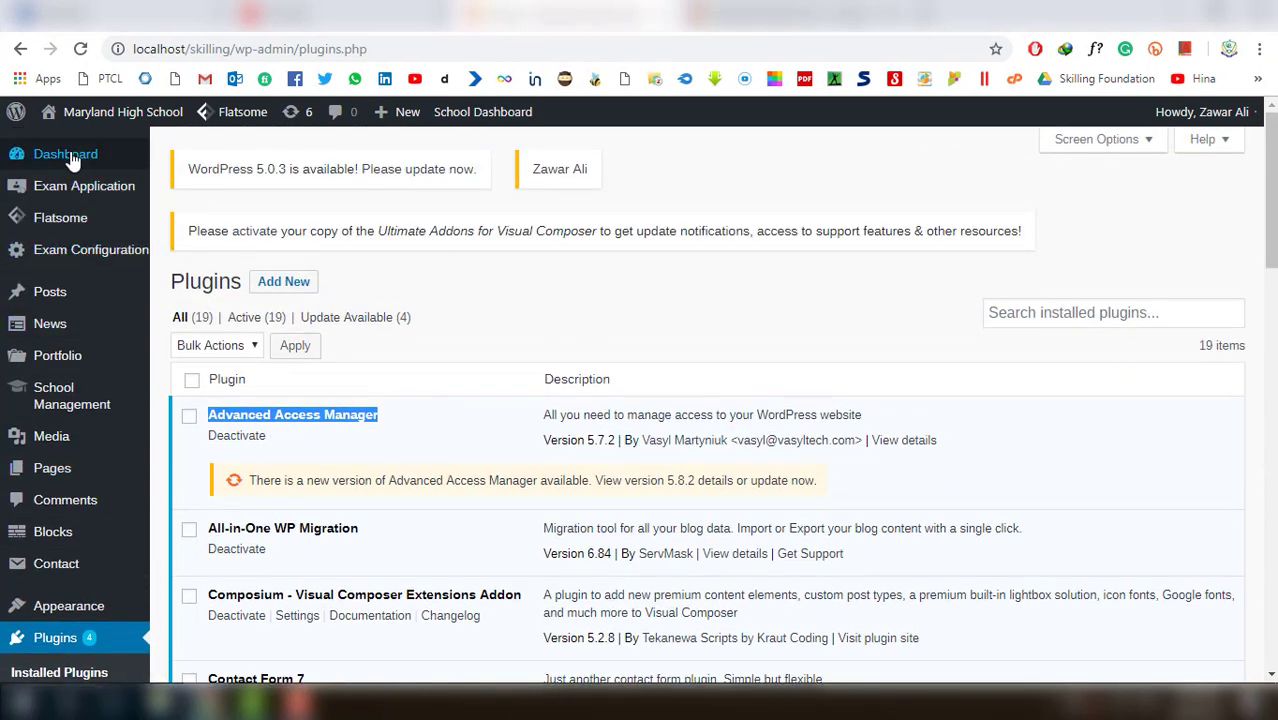
mouse_move(44, 564)
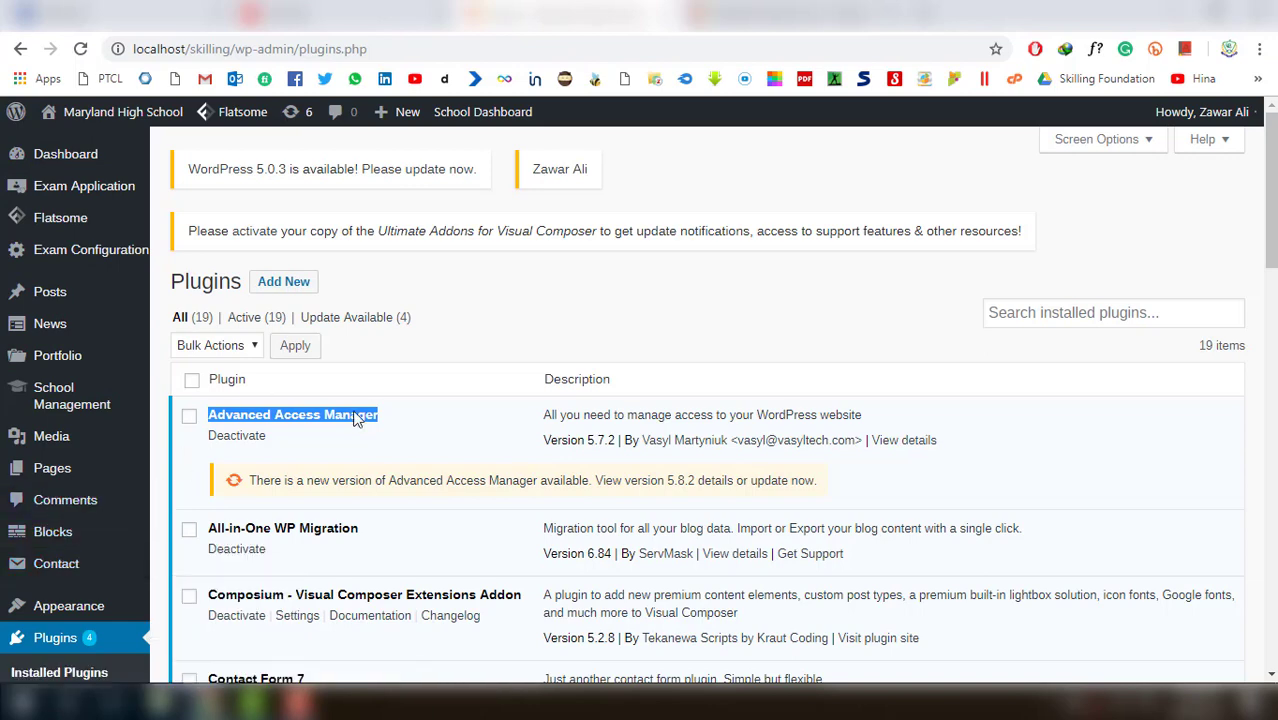
scroll(384, 420, "down", 1)
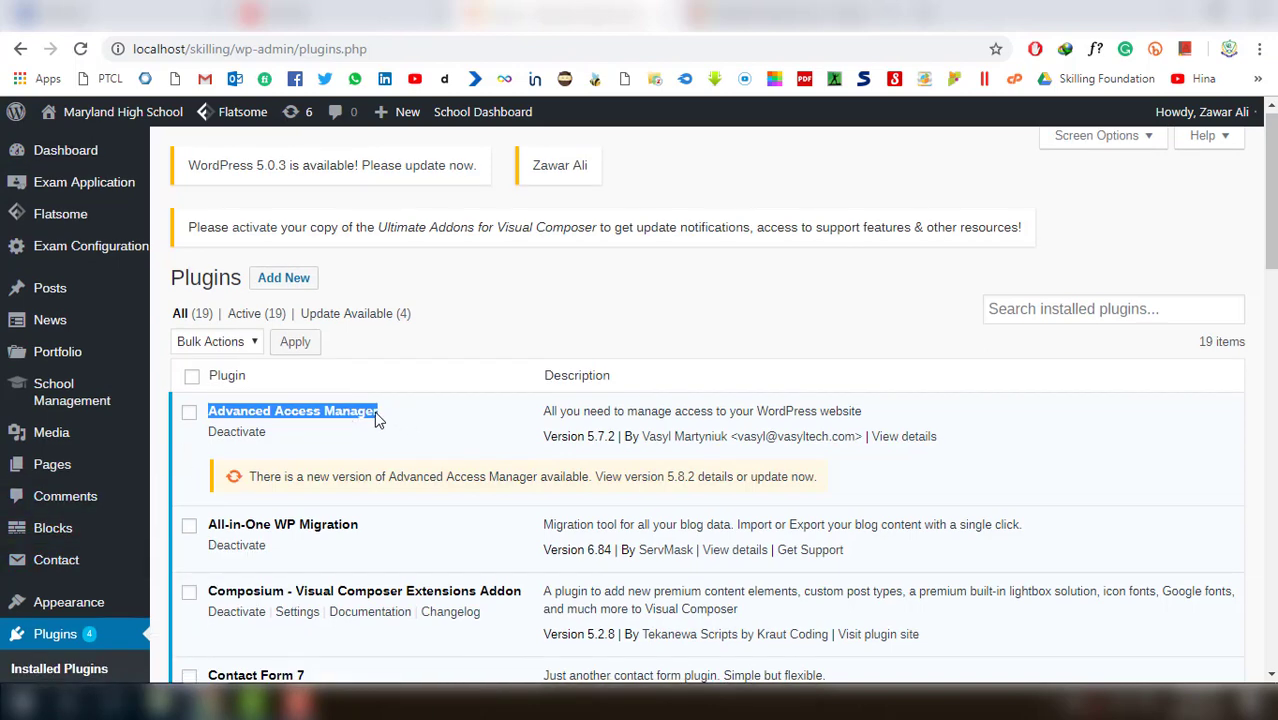
scroll(366, 377, "down", 2)
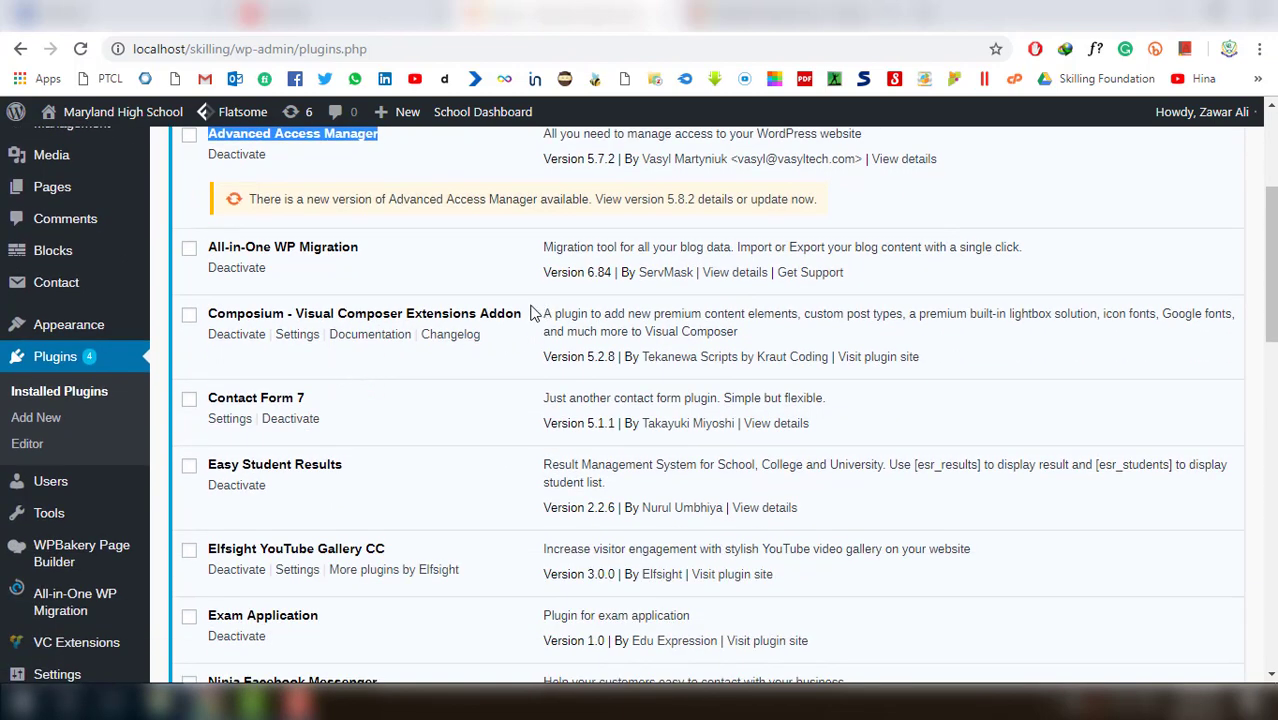
Examine the Composium, Contact Form 7, Easy Student Results and Elfsight YouTube Gallery CC plugins, highlighting each name in the list
left_click_drag(520, 313, 237, 316)
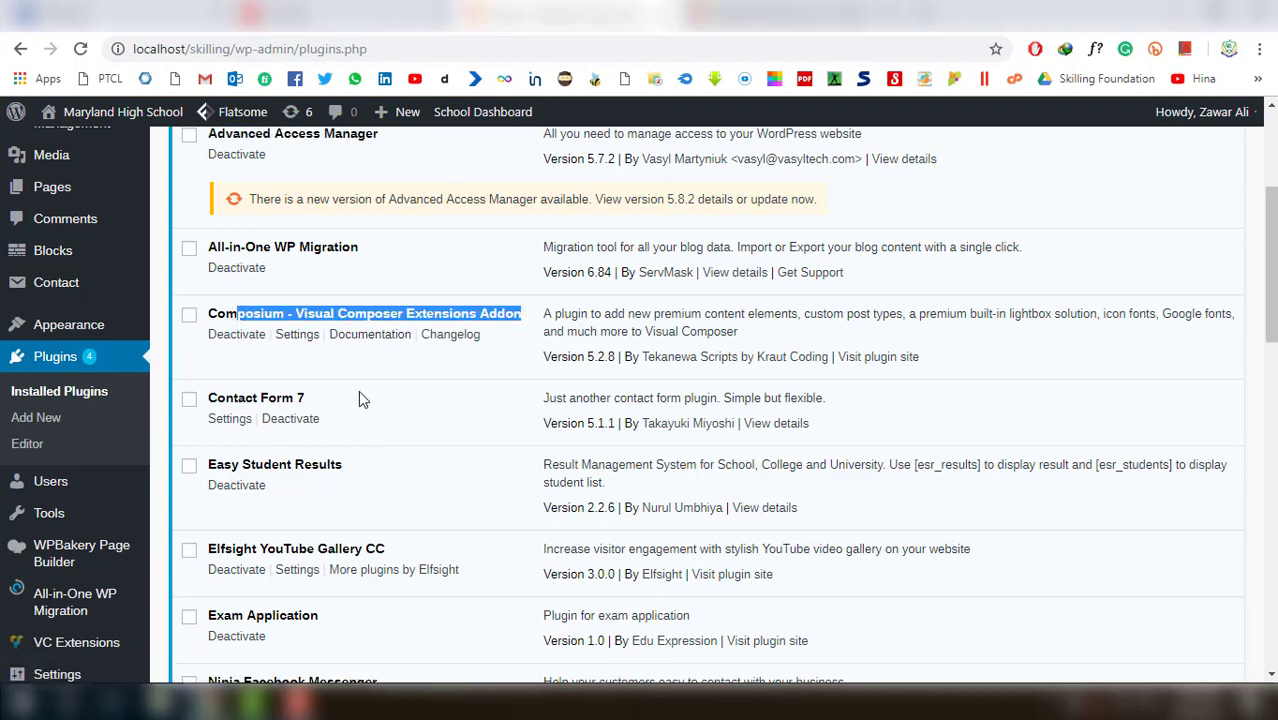
scroll(358, 395, "down", 1)
left_click_drag(309, 316, 200, 320)
left_click_drag(362, 388, 233, 366)
left_click(405, 397)
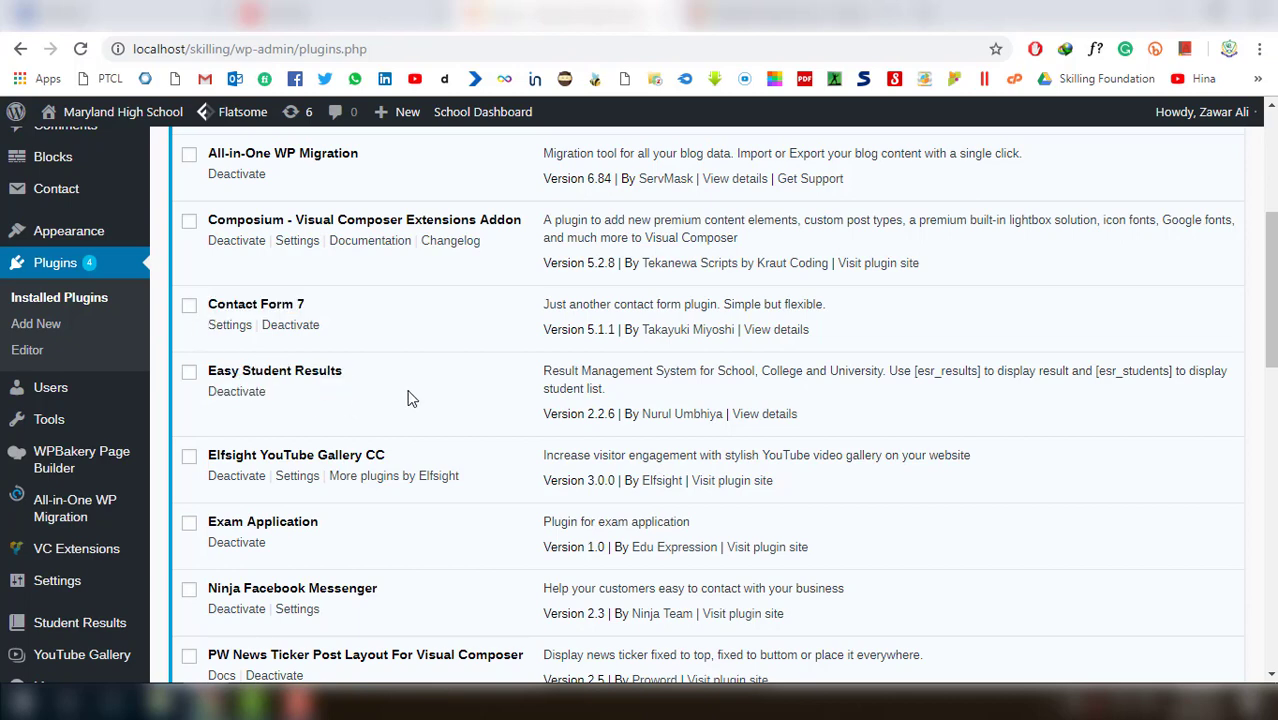
scroll(417, 397, "down", 1)
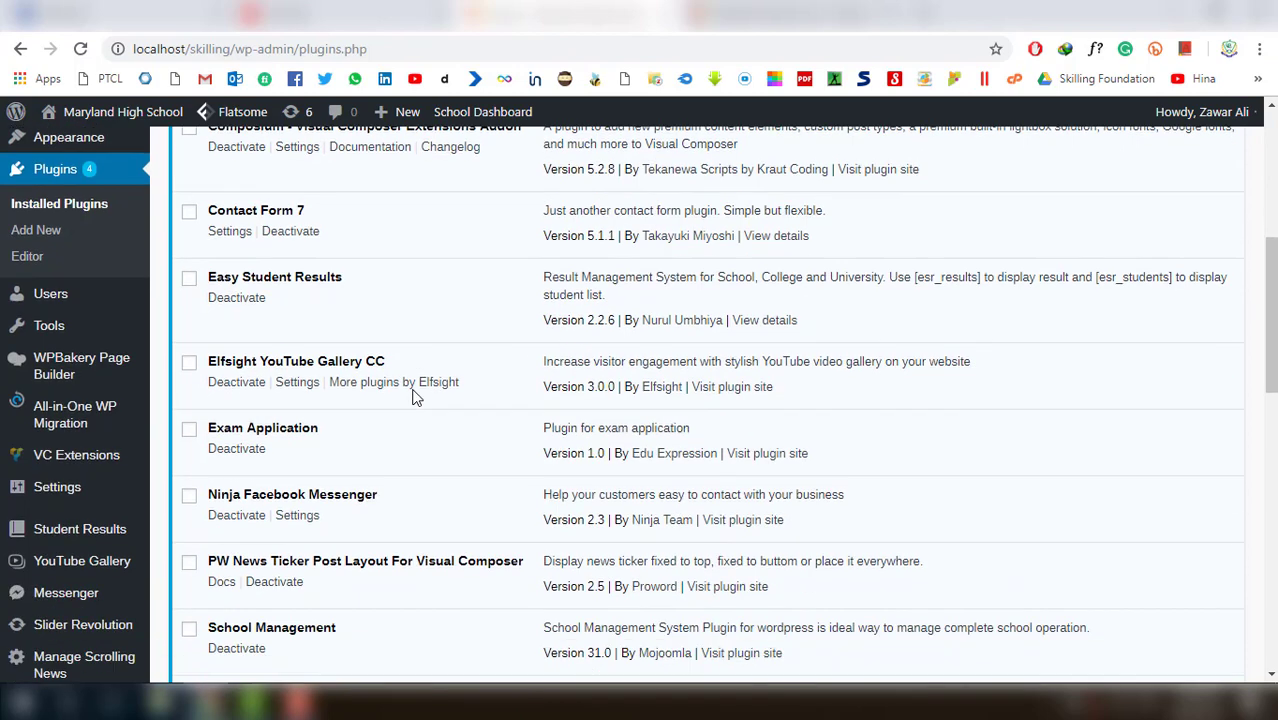
left_click_drag(400, 366, 211, 365)
Switch to the school website's home page and open the Videos page of its gallery
left_click(745, 12)
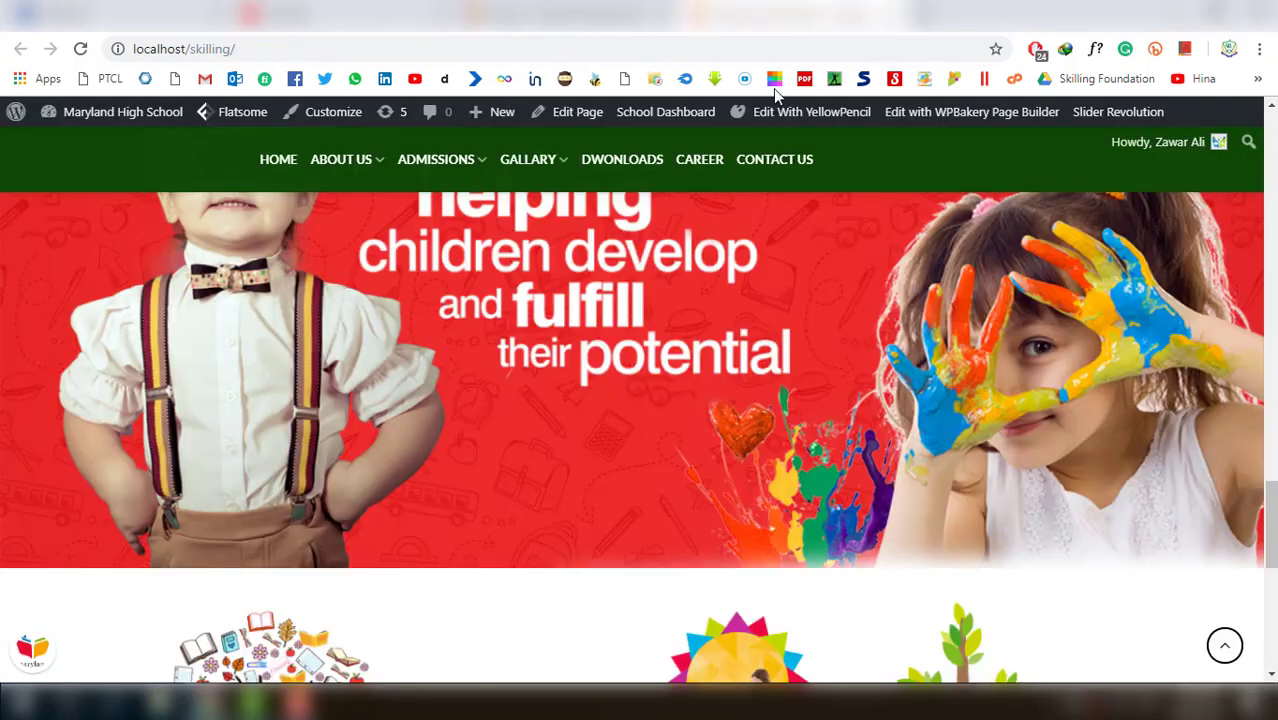
left_click(797, 12)
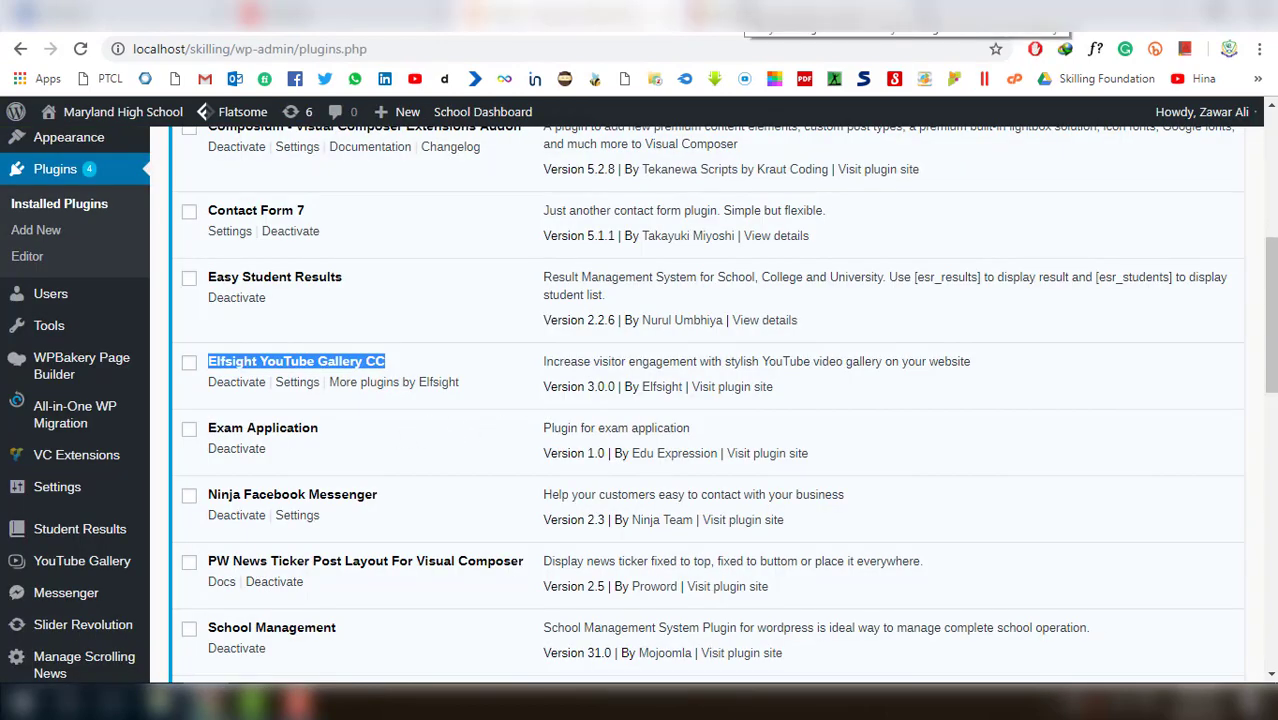
left_click(745, 12)
scroll(622, 388, "up", 5)
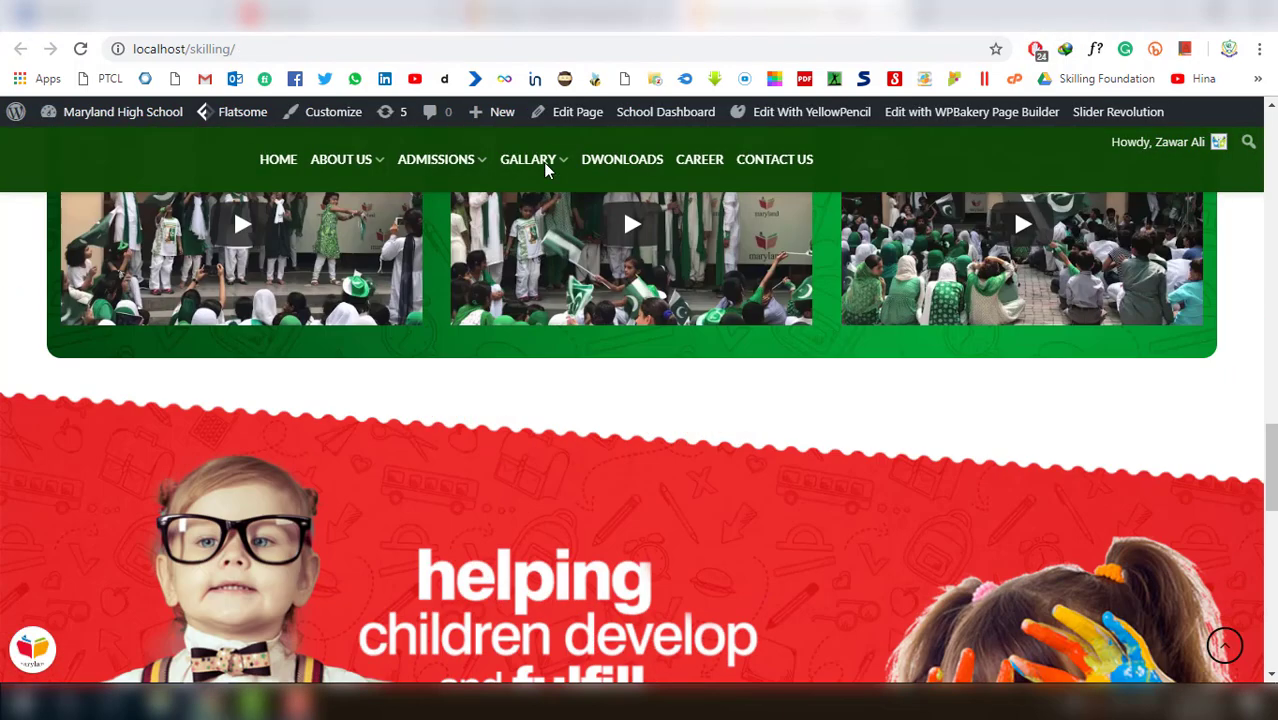
mouse_move(560, 178)
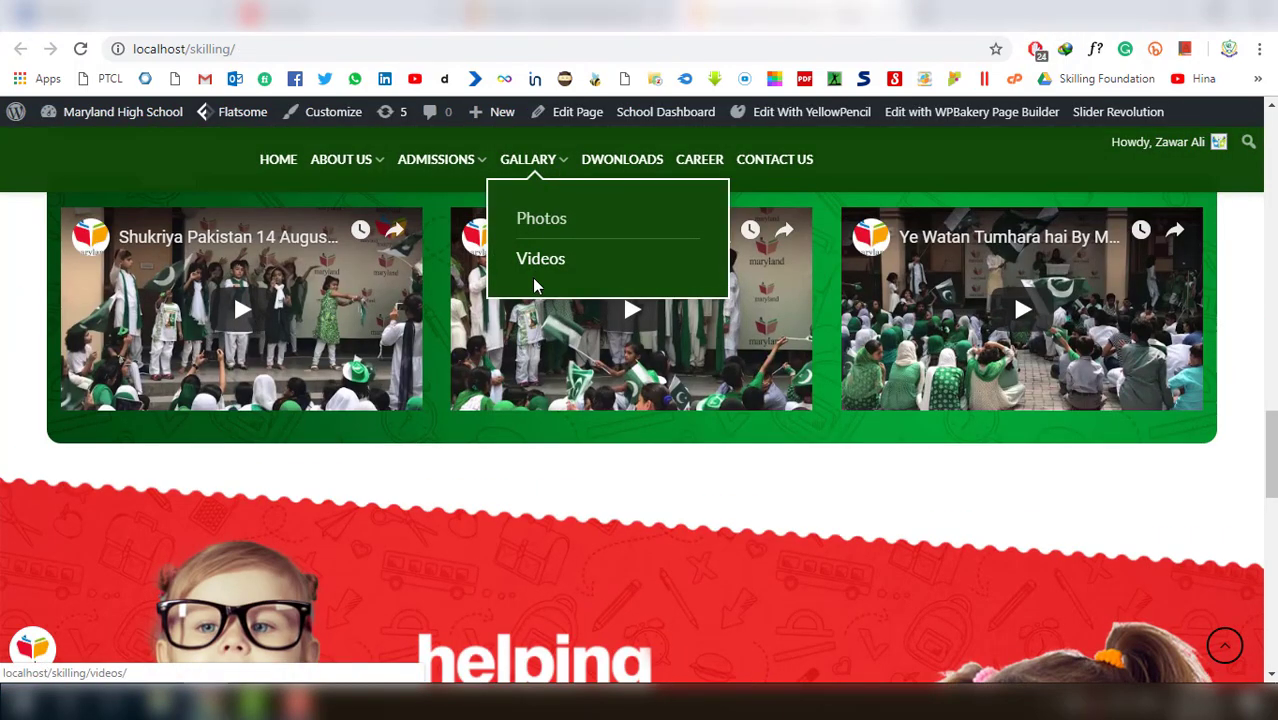
left_click(546, 261)
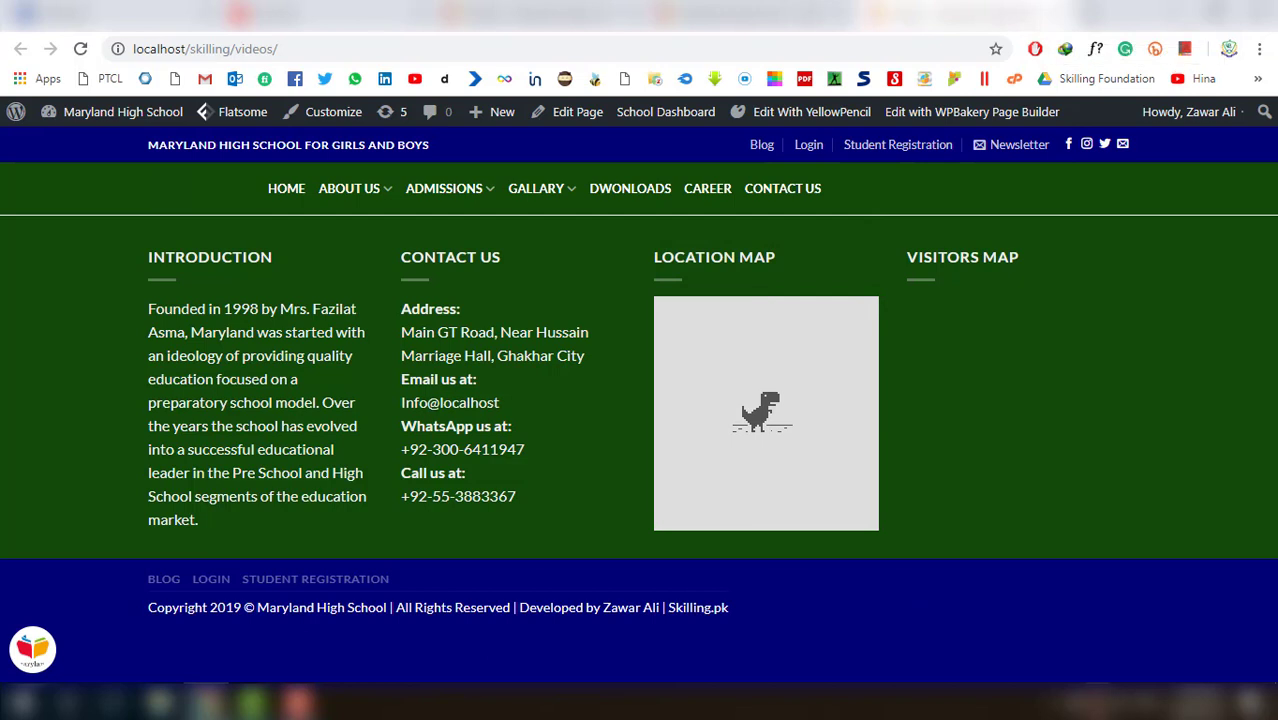
Turn on the computer's Wi-Fi and reload the Videos page
left_click(1096, 706)
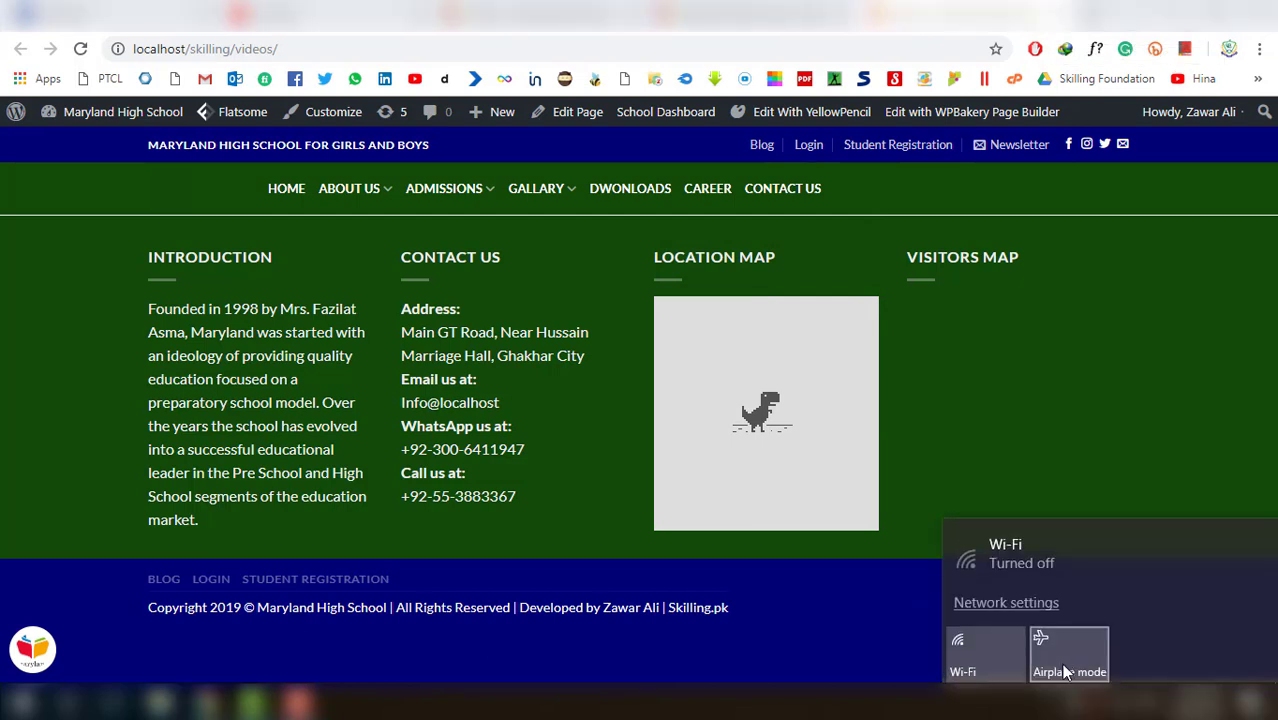
left_click(1012, 638)
key("Escape")
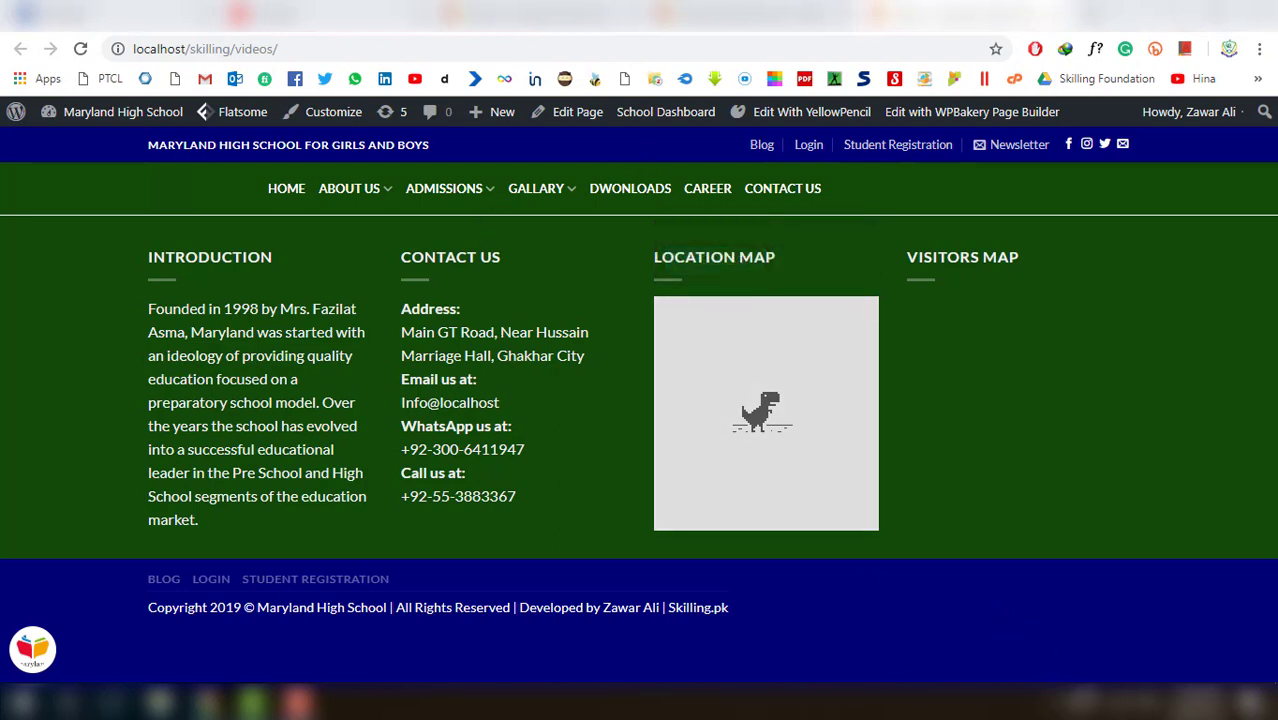
left_click(1150, 703)
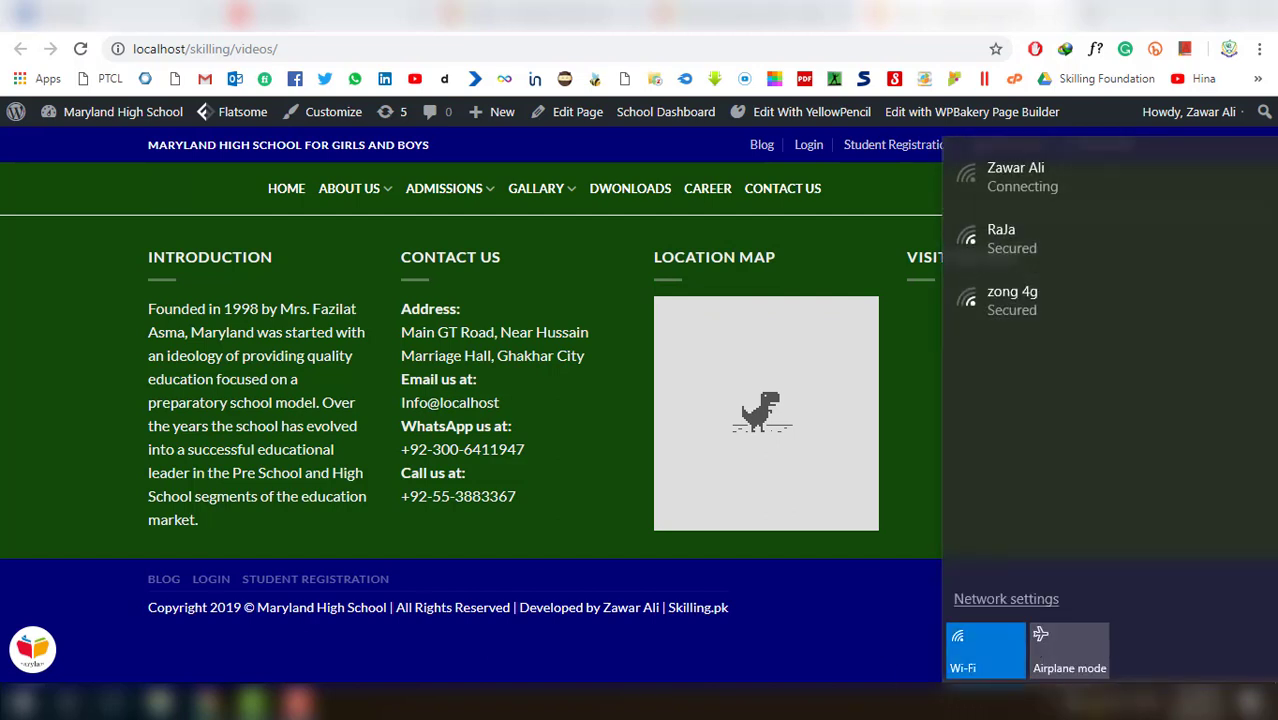
left_click(776, 648)
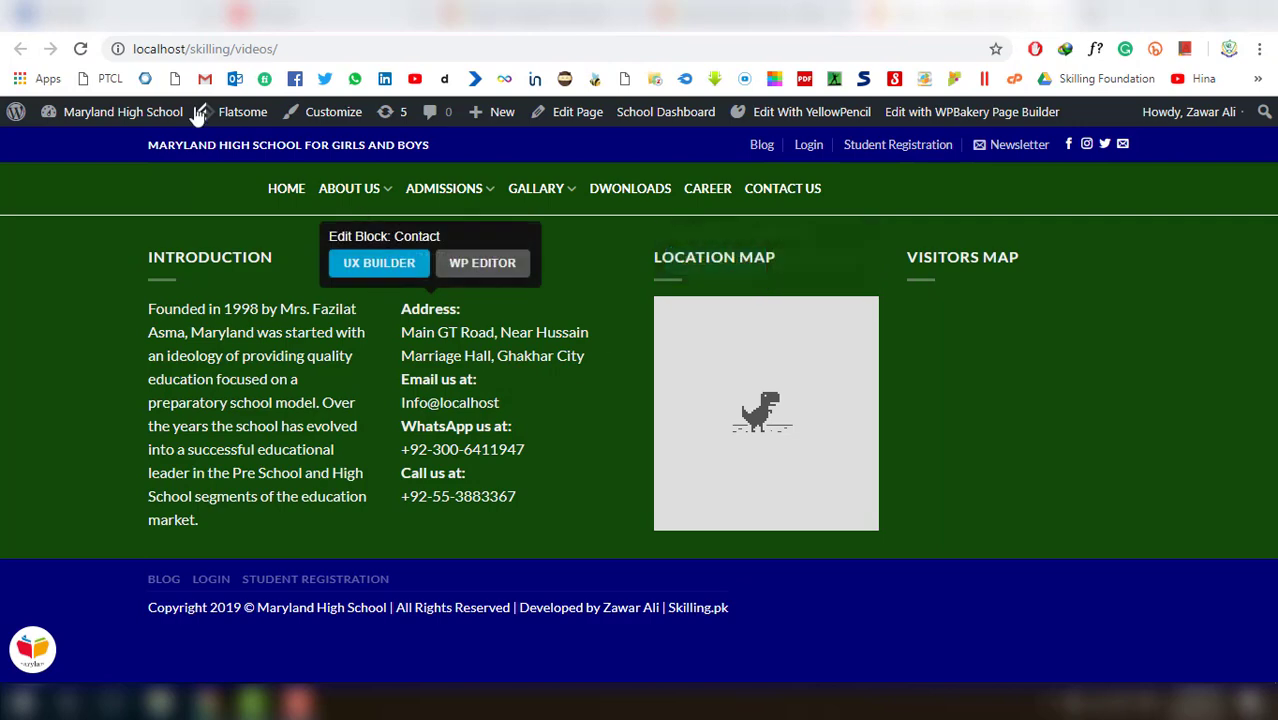
left_click(79, 49)
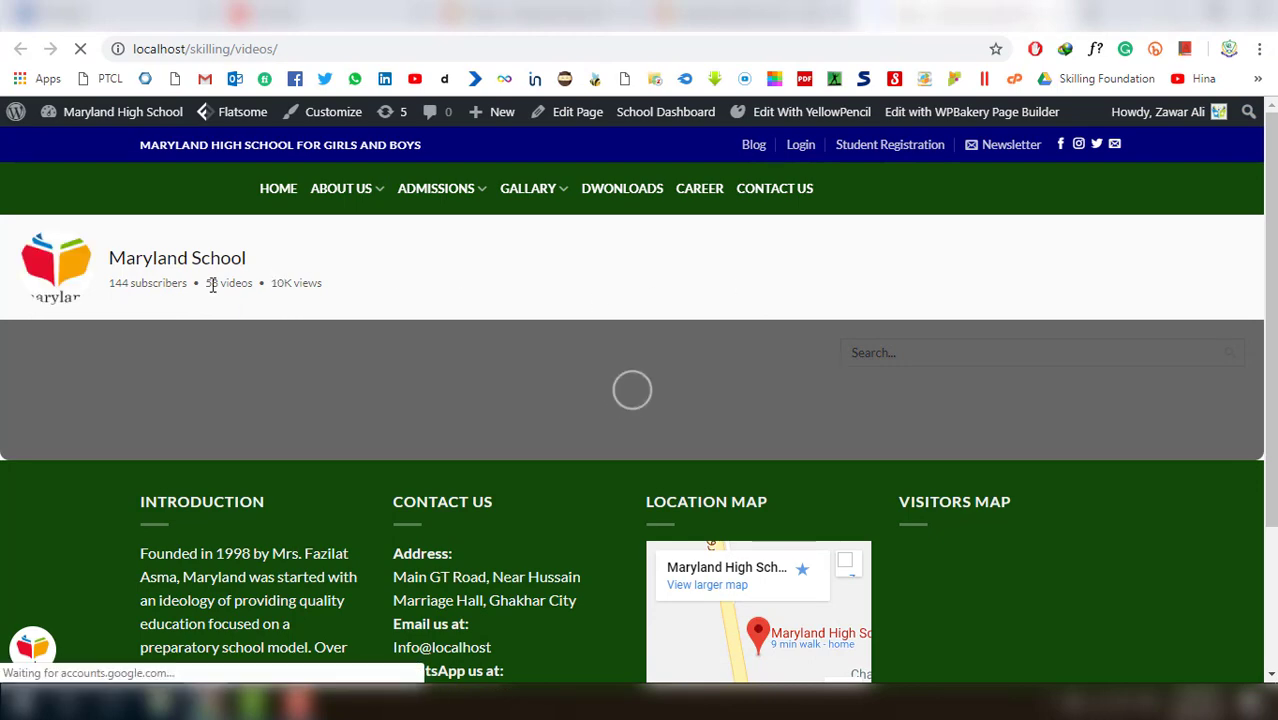
Examine the YouTube gallery on the Videos page, including the channel's subscriber, video and view figures and the video grid
left_click_drag(206, 285, 322, 285)
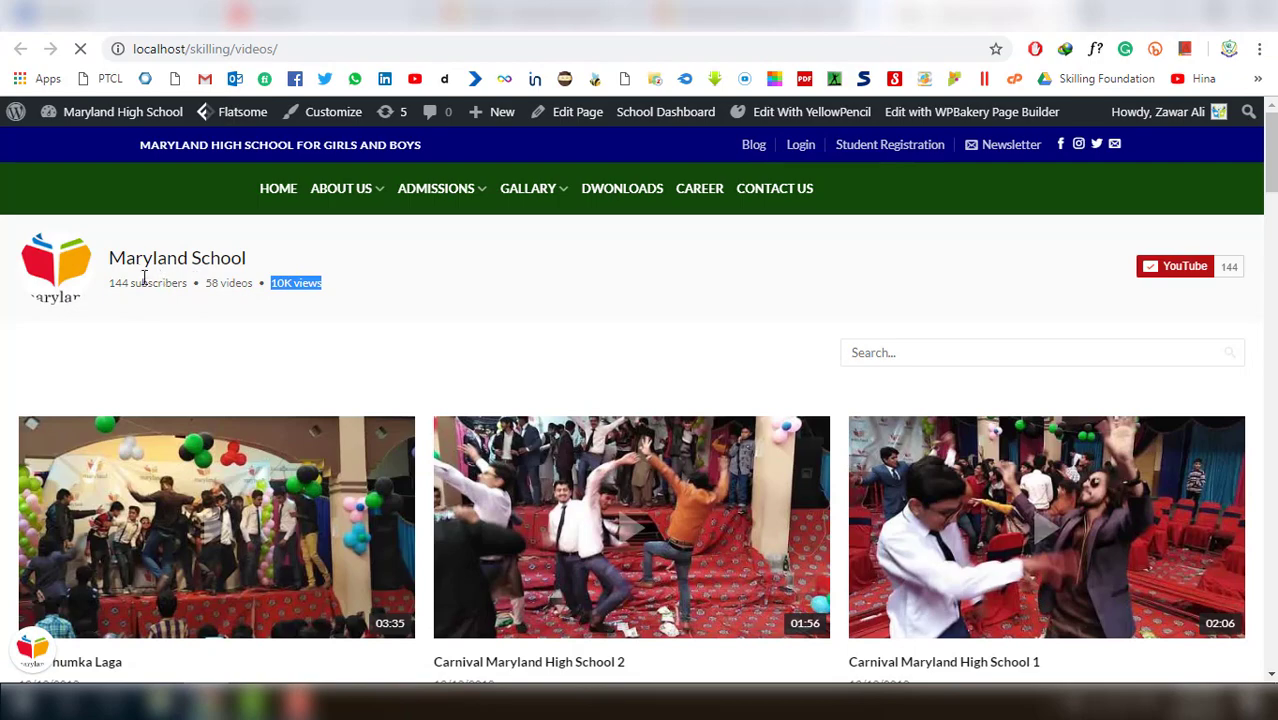
left_click_drag(144, 279, 770, 277)
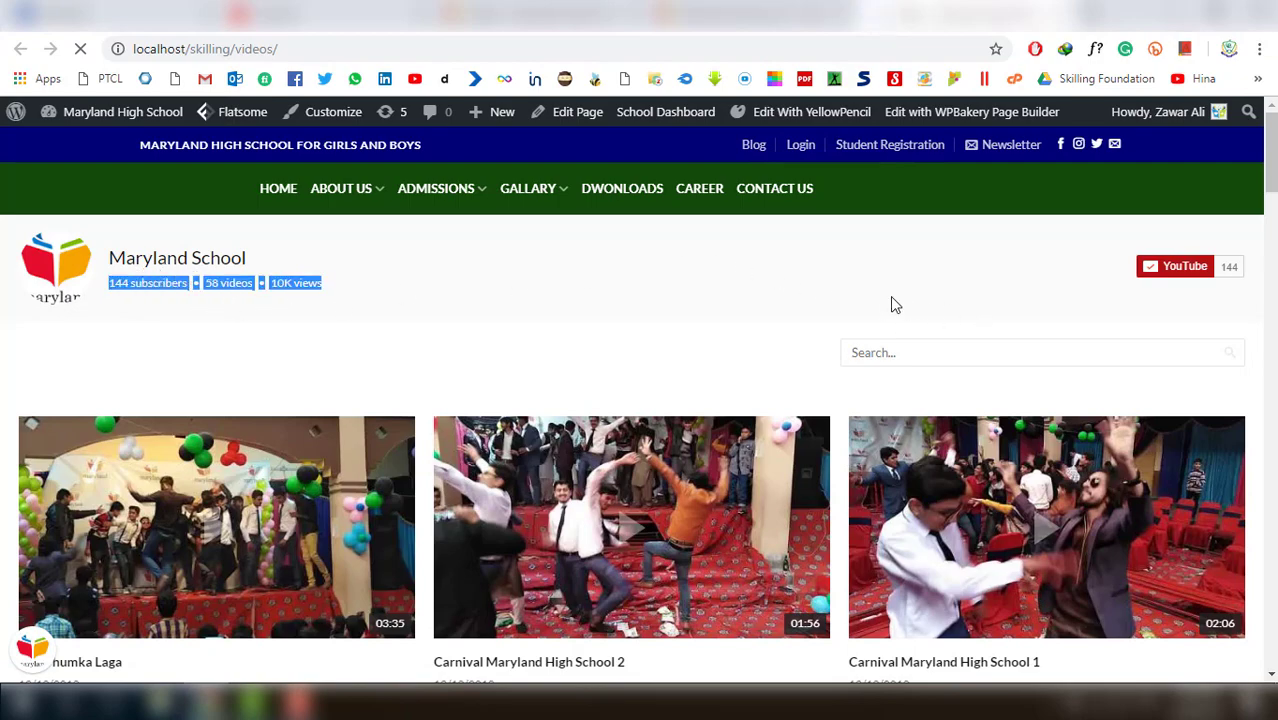
scroll(895, 305, "down", 15)
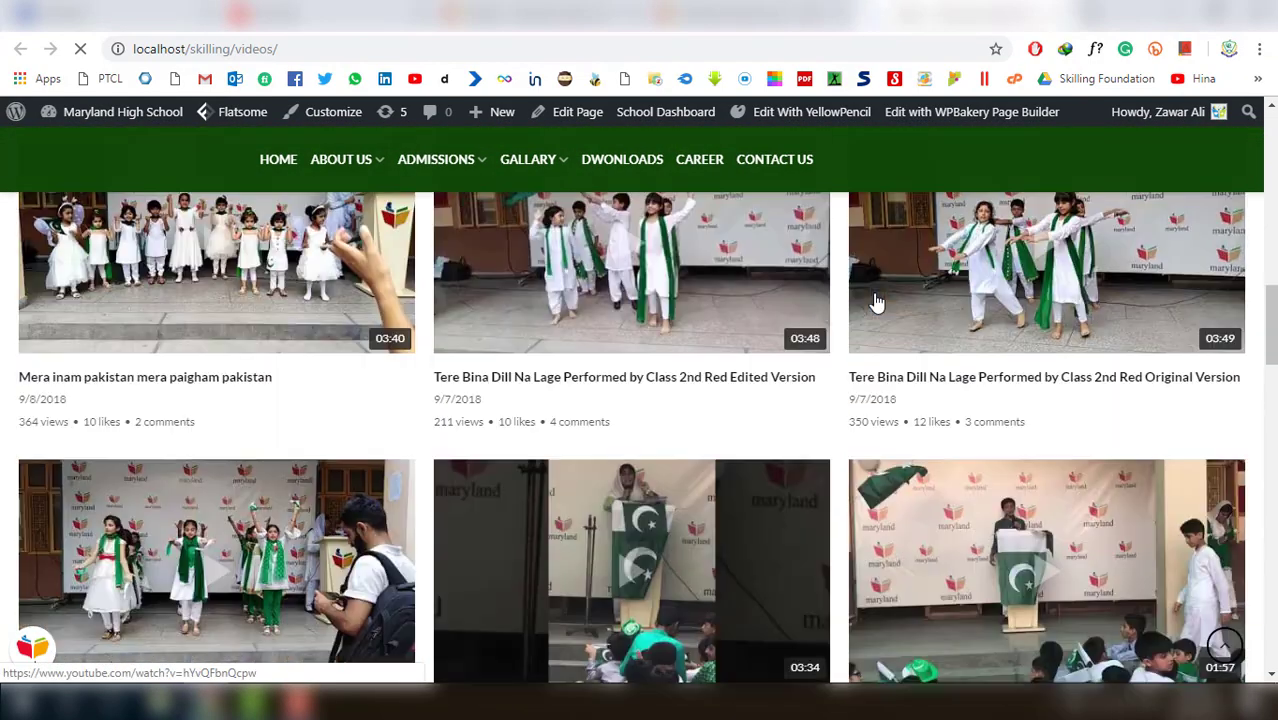
scroll(876, 302, "down", 10)
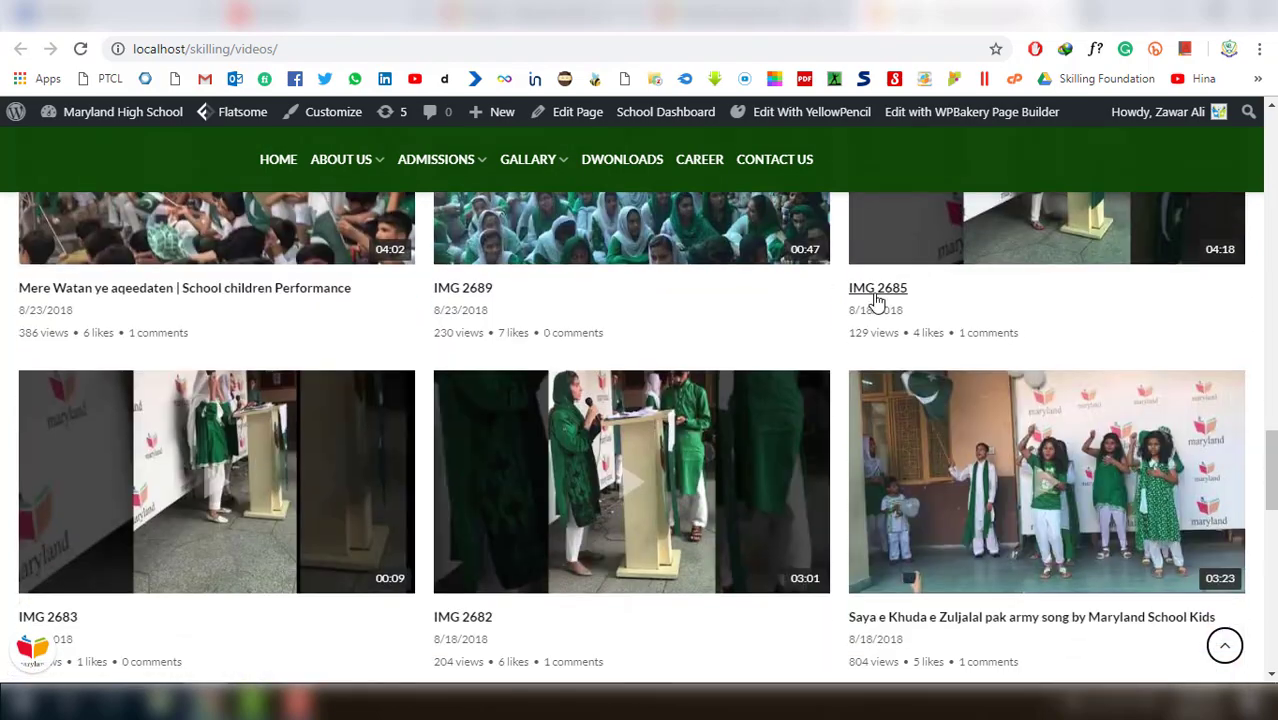
scroll(876, 303, "down", 8)
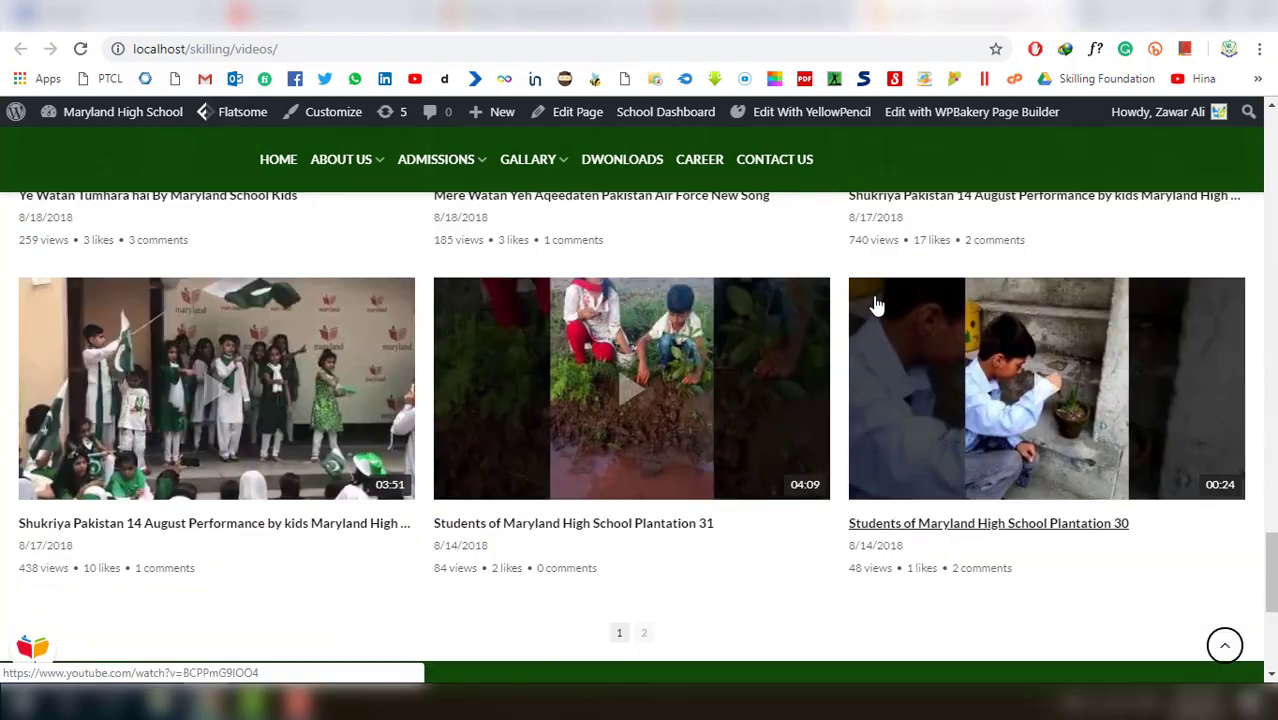
scroll(876, 304, "down", 3)
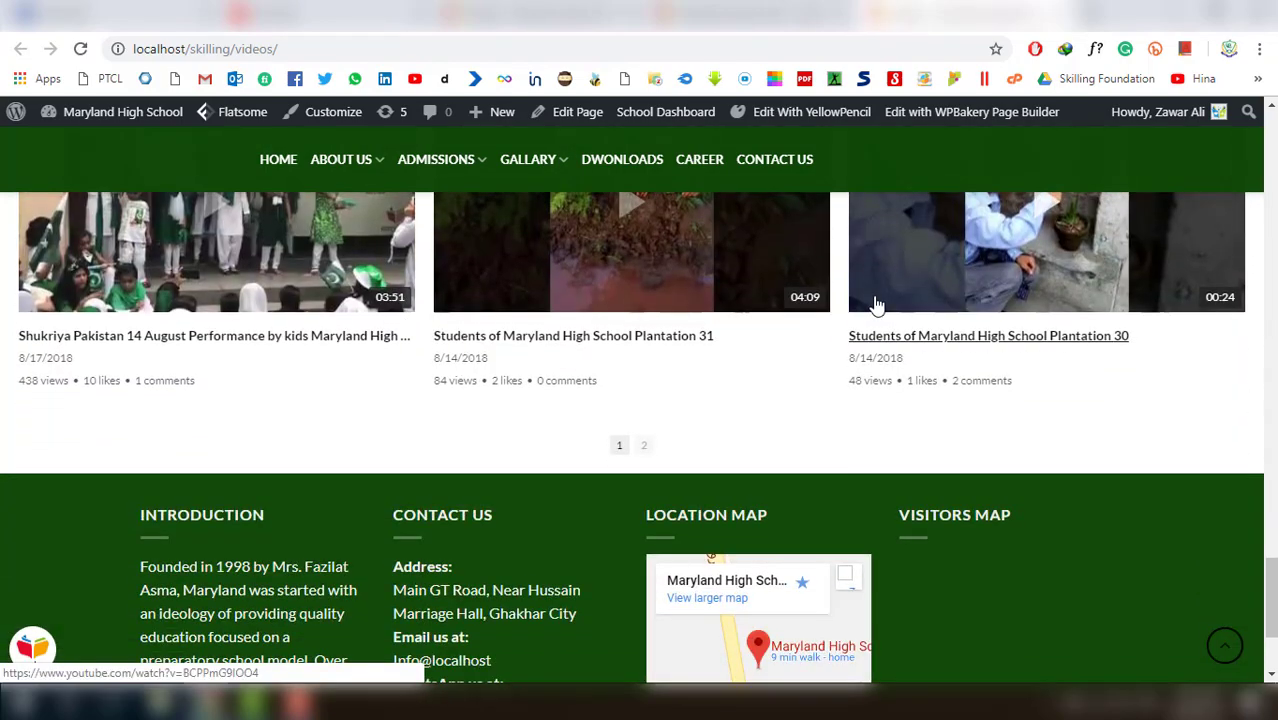
scroll(875, 298, "up", 3)
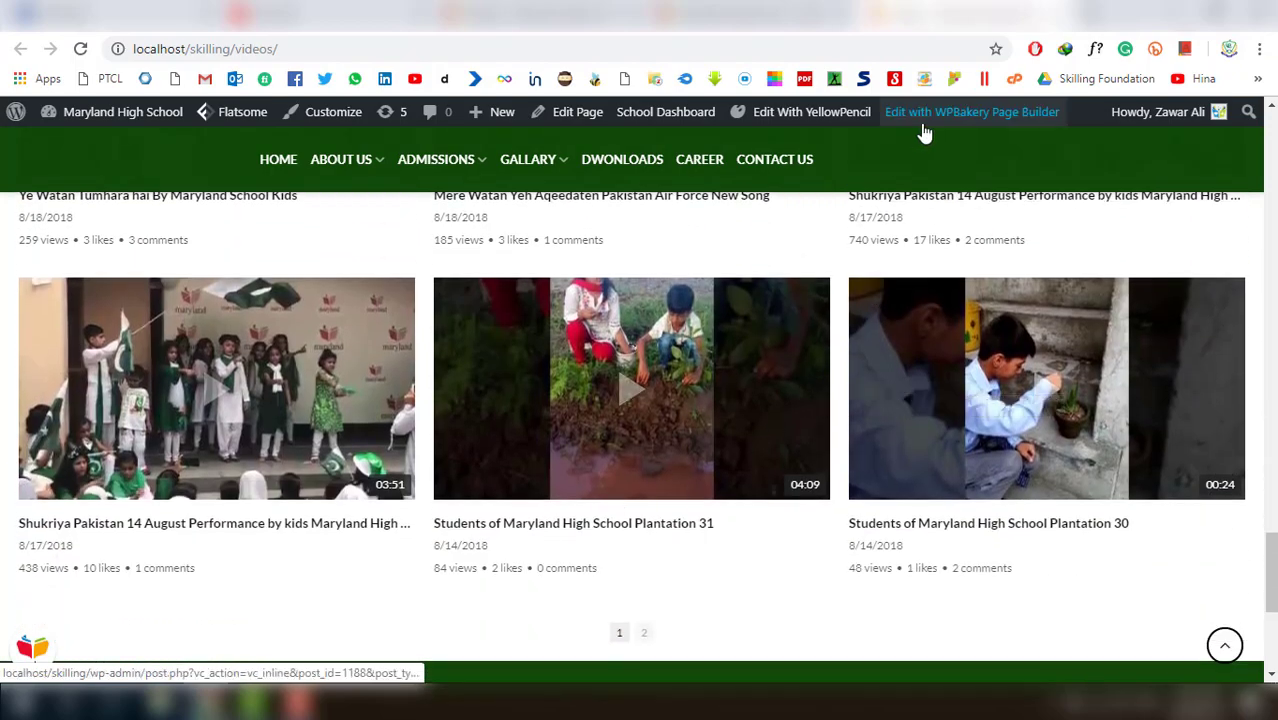
scroll(666, 380, "up", 15)
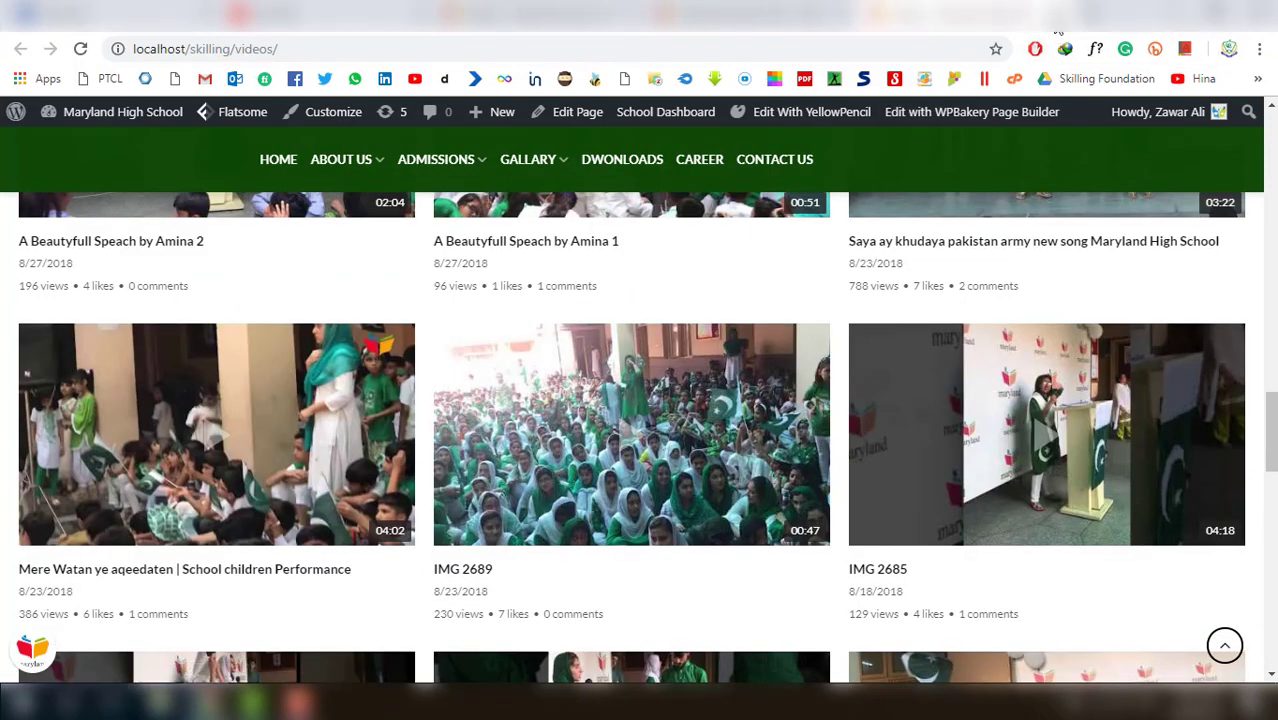
Close the Videos page, switch Wi-Fi off and return to the installed plugins list
key("ctrl+w")
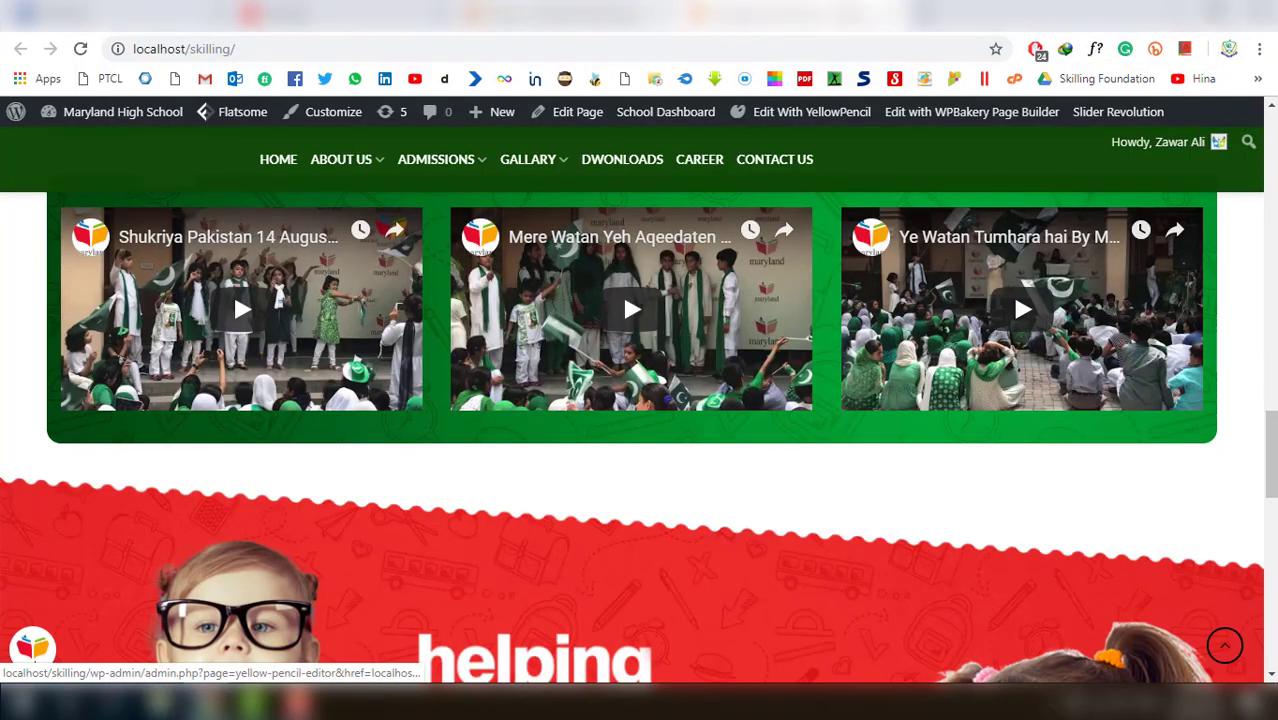
left_click(1118, 702)
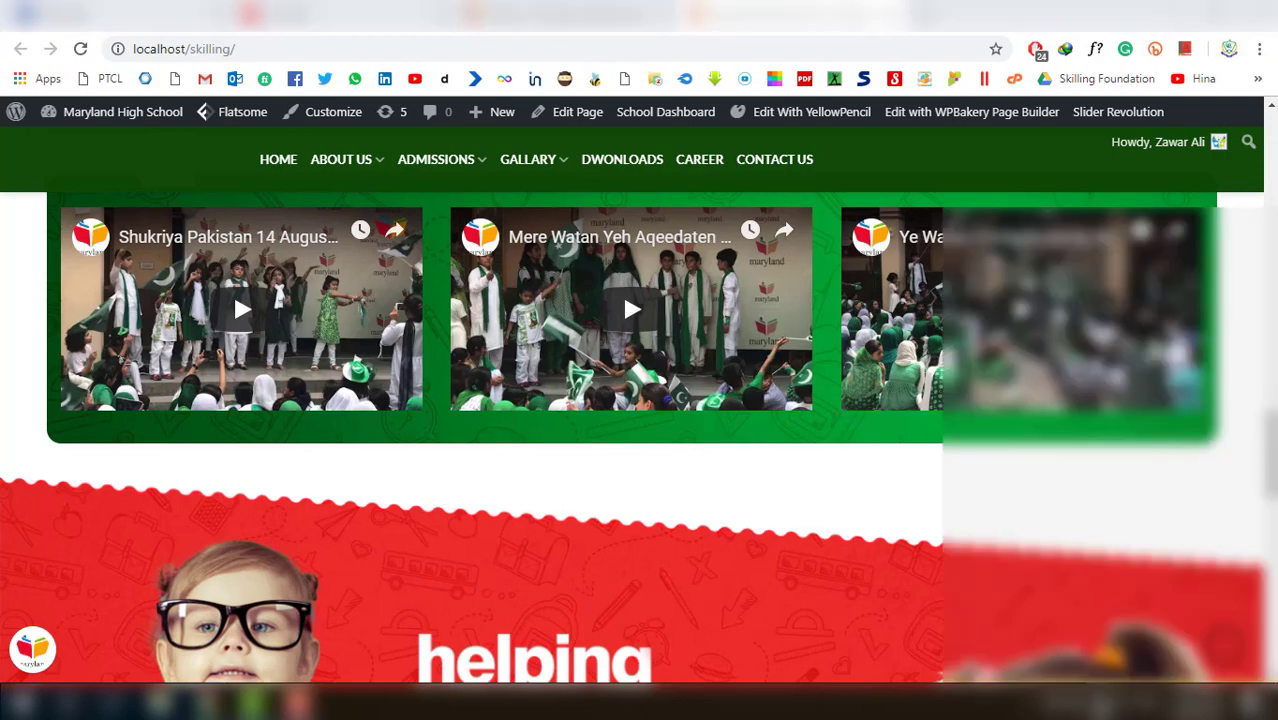
left_click(988, 668)
key("Escape")
key("ctrl+tab")
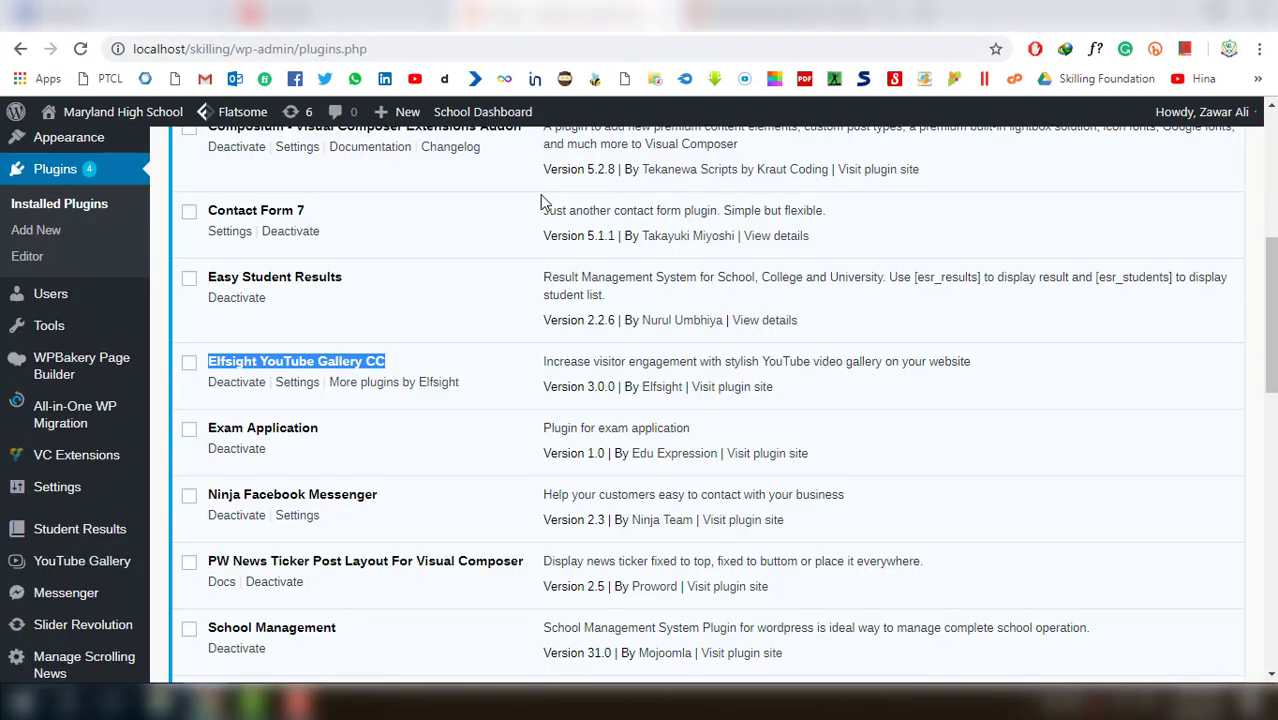
Highlight the Exam Application entry in the installed plugins list and review it
mouse_move(313, 432)
left_mouse_down()
mouse_move(192, 432)
mouse_move(313, 432)
left_mouse_up()
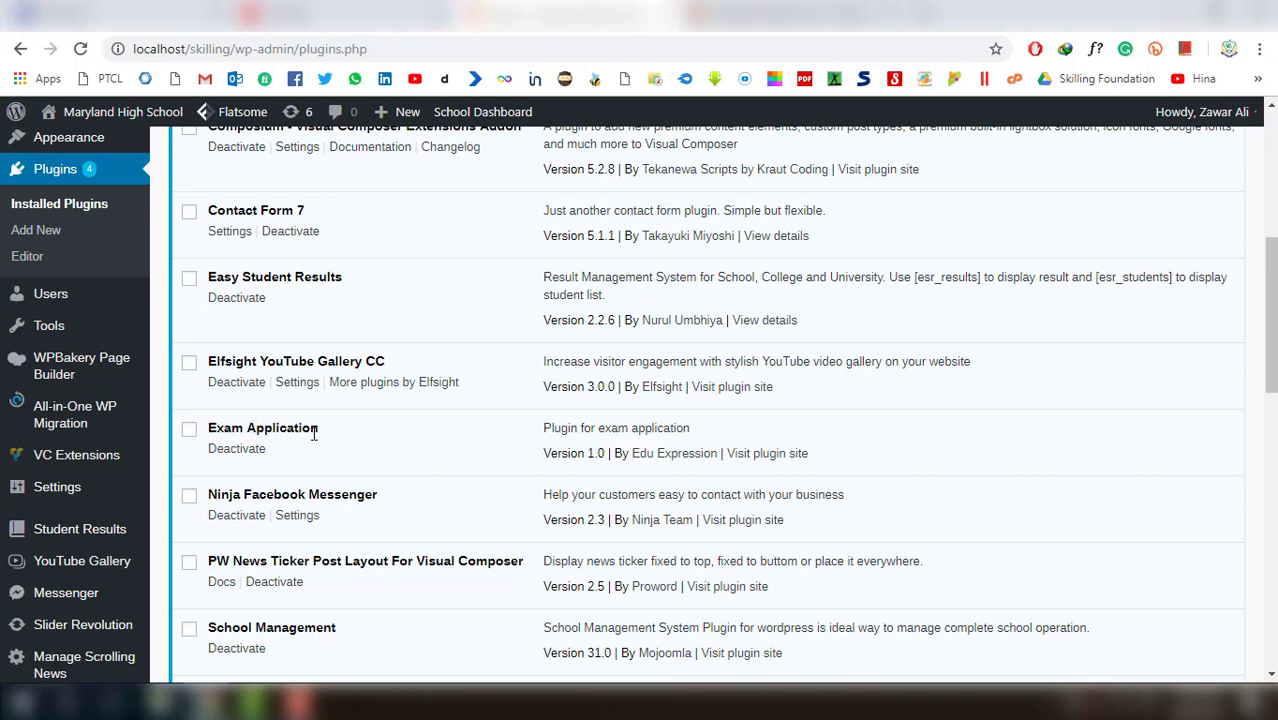
triple_click(212, 432)
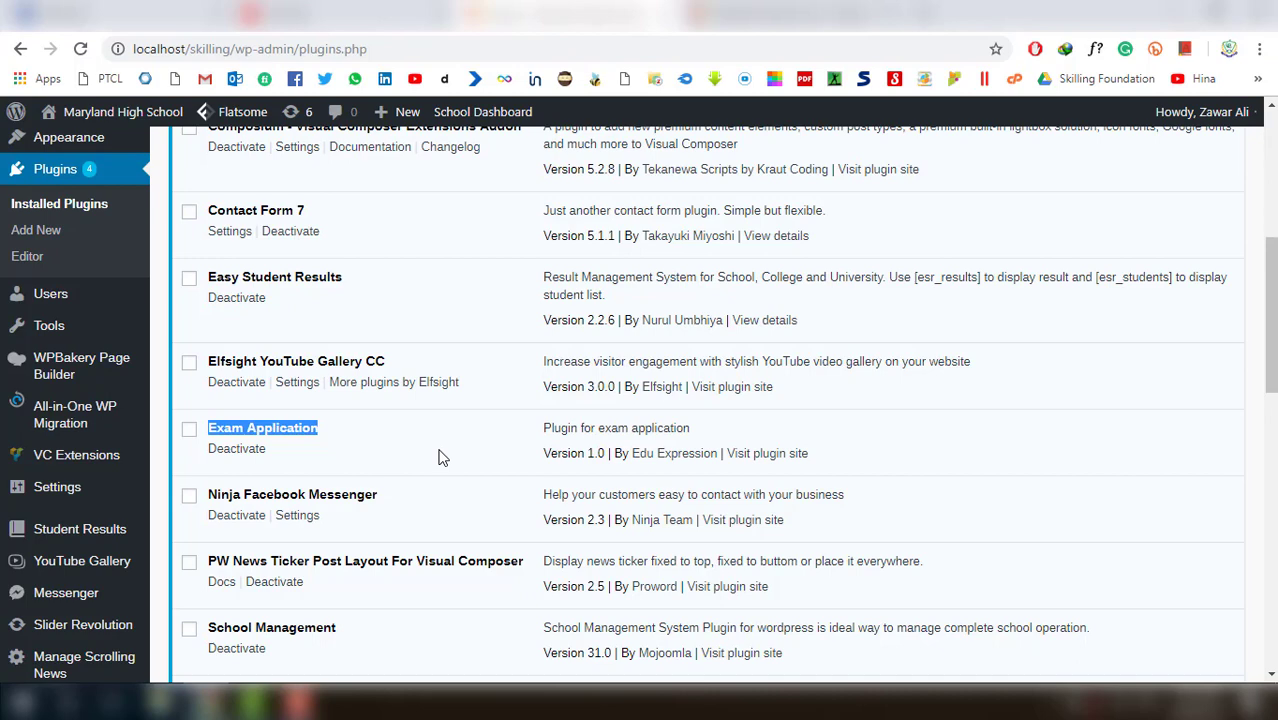
scroll(443, 457, "down", 1)
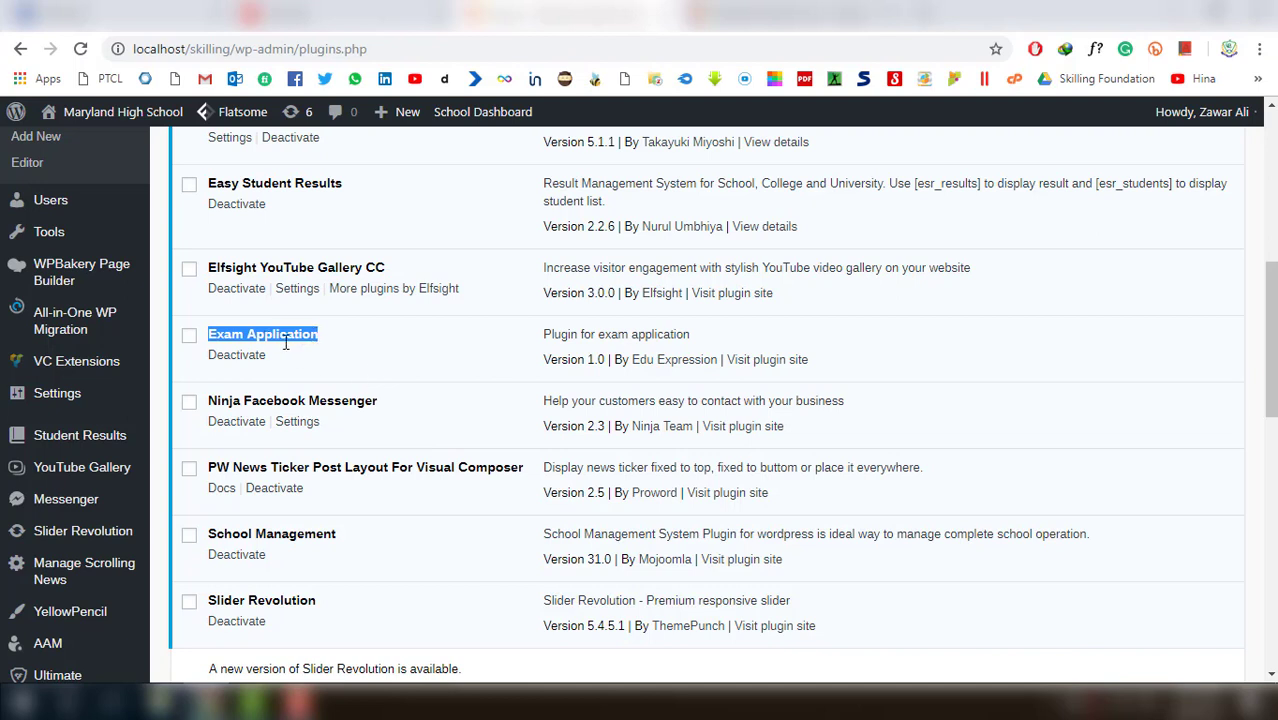
Highlight the Ninja Facebook Messenger plugin, show its chat box on the school's home page, and return to the plugins list
left_click_drag(389, 406, 223, 403)
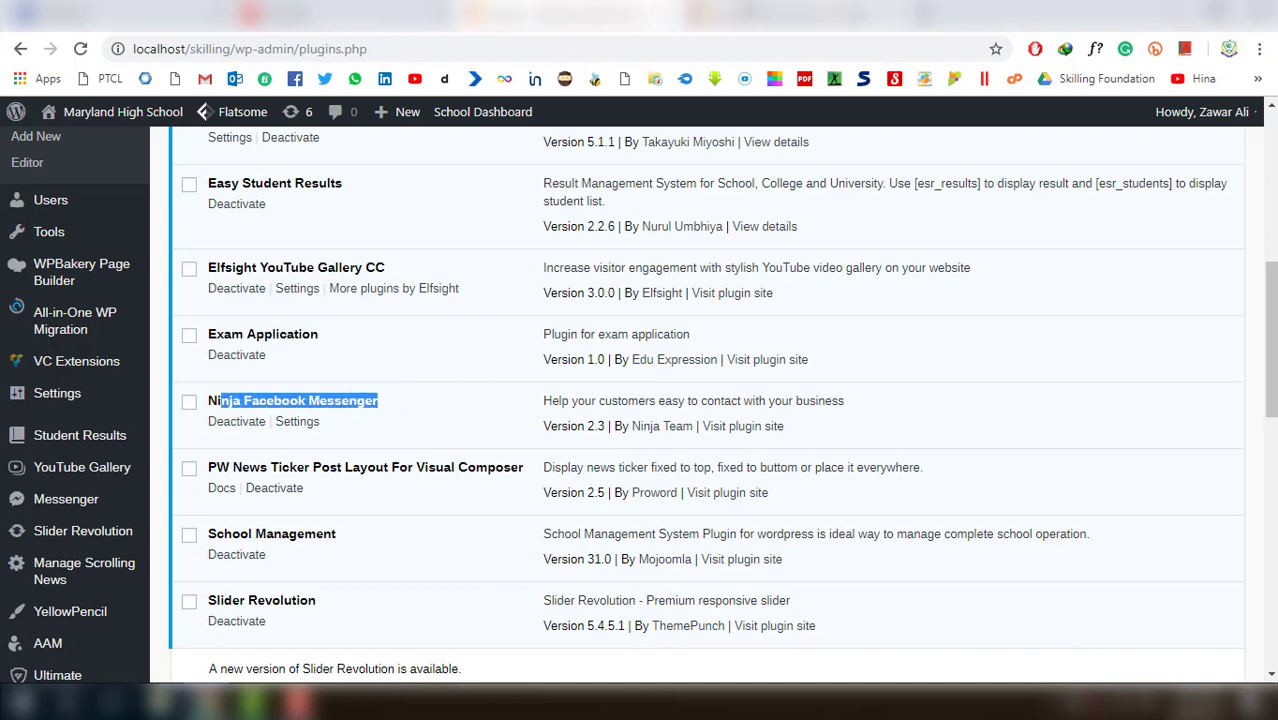
key("ctrl+Tab")
left_click(48, 654)
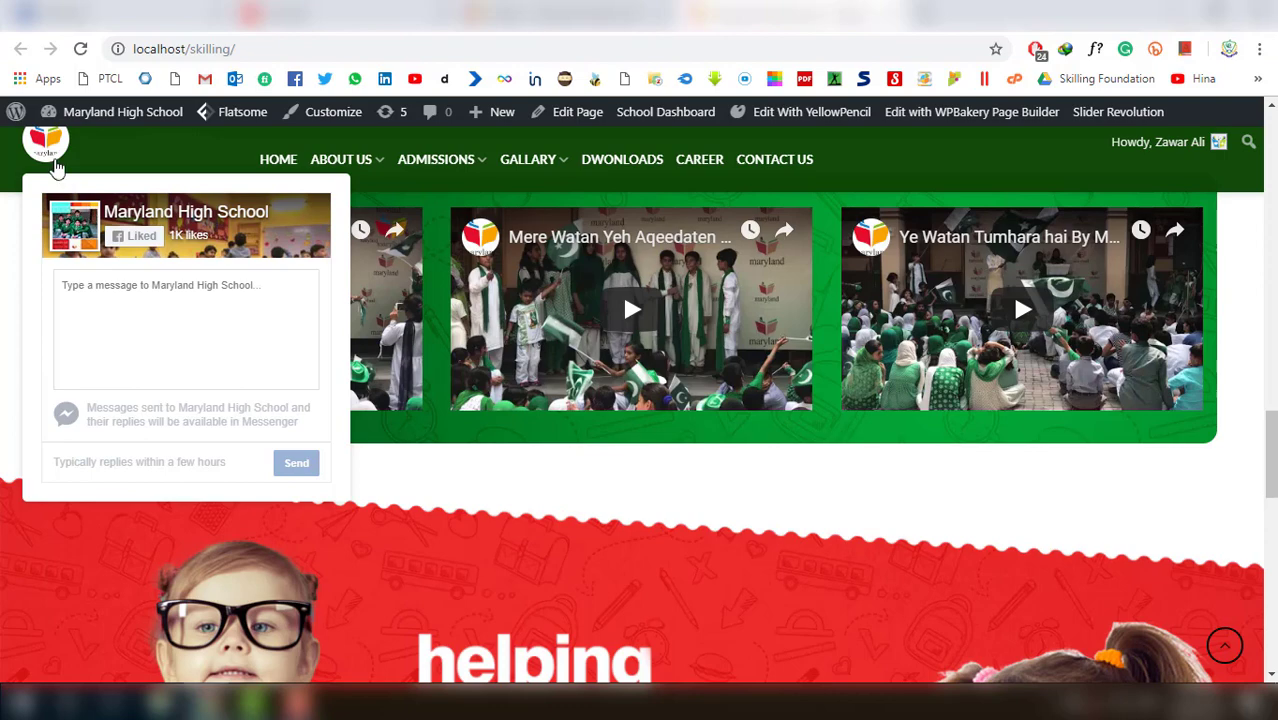
left_click(55, 168)
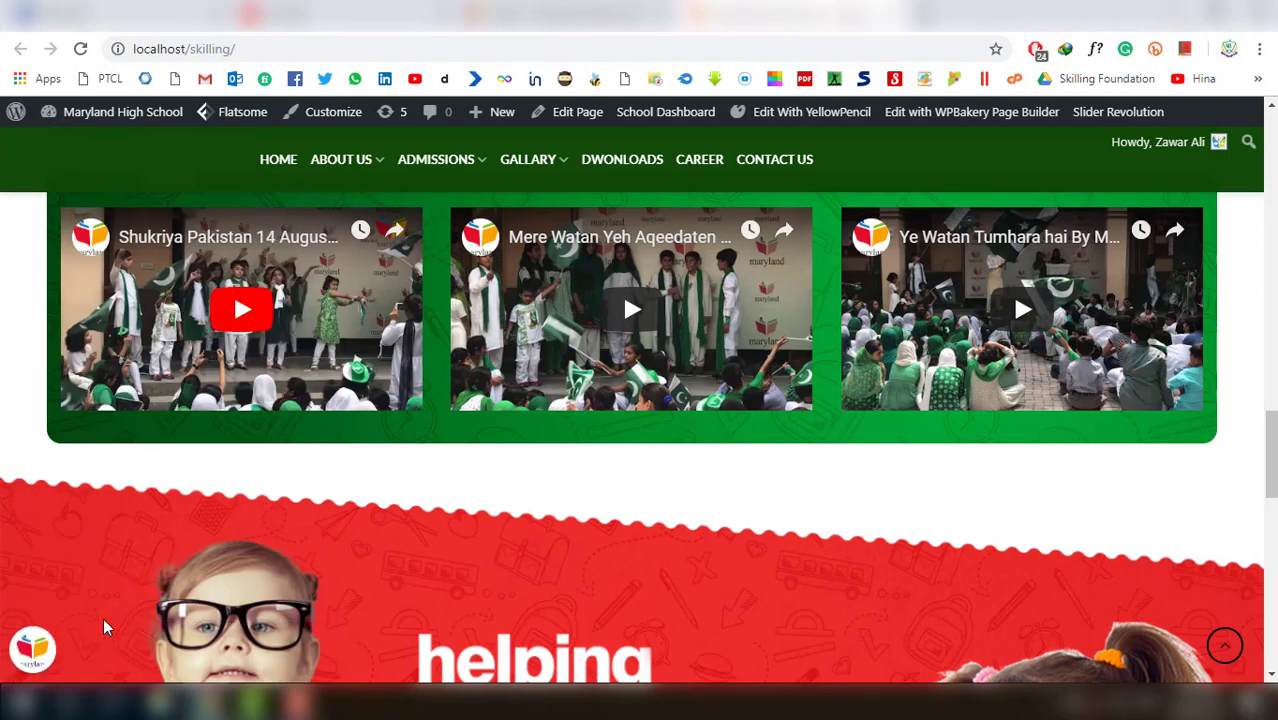
left_click(55, 665)
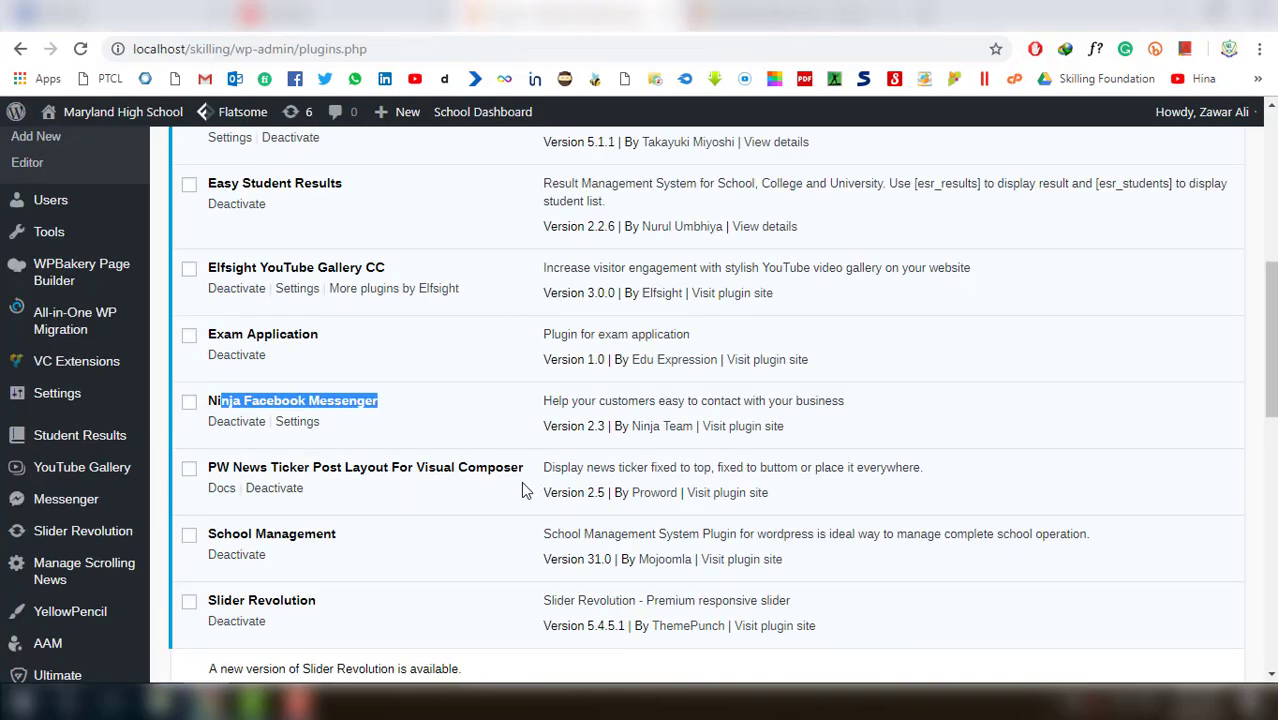
Highlight the PW News Ticker Post Layout For Visual Composer and School Management plugins in the list
scroll(522, 490, "down", 1)
left_click_drag(522, 378, 231, 368)
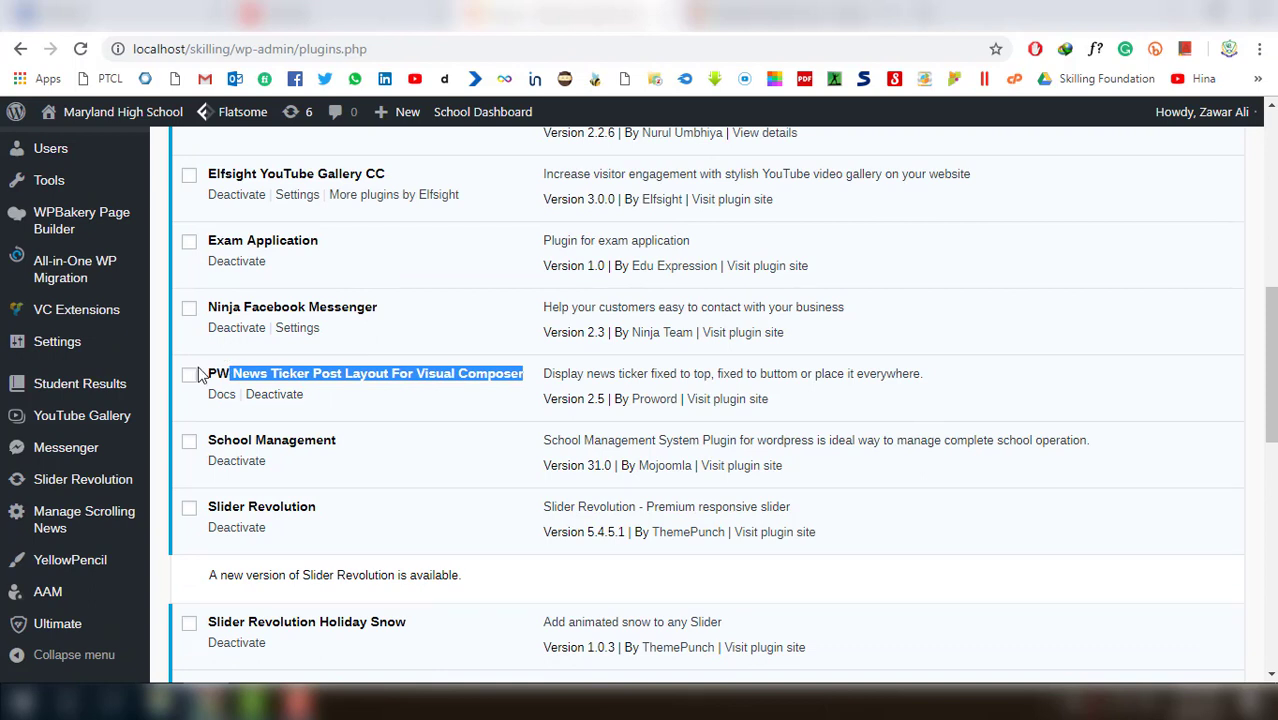
left_click_drag(350, 452, 203, 438)
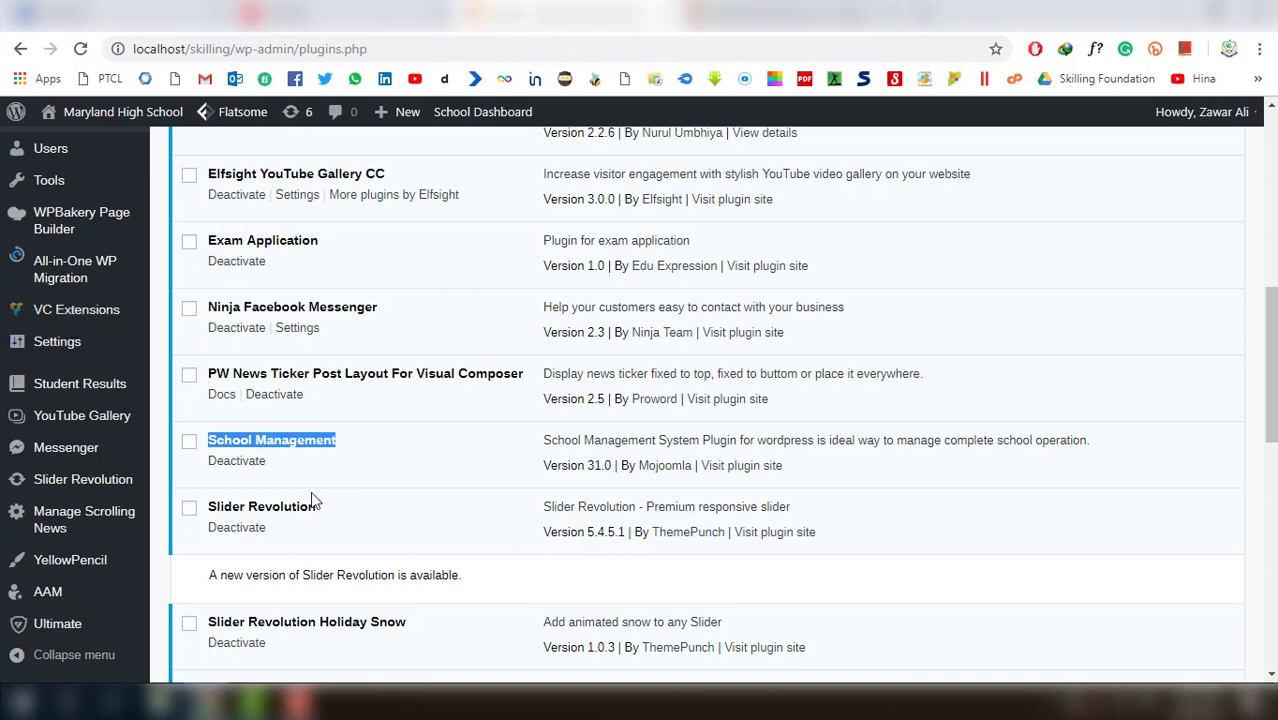
Locate the Slider Revolution plugin, view its Latest Photos slider on the home page, and reload that page
scroll(323, 535, "down", 1)
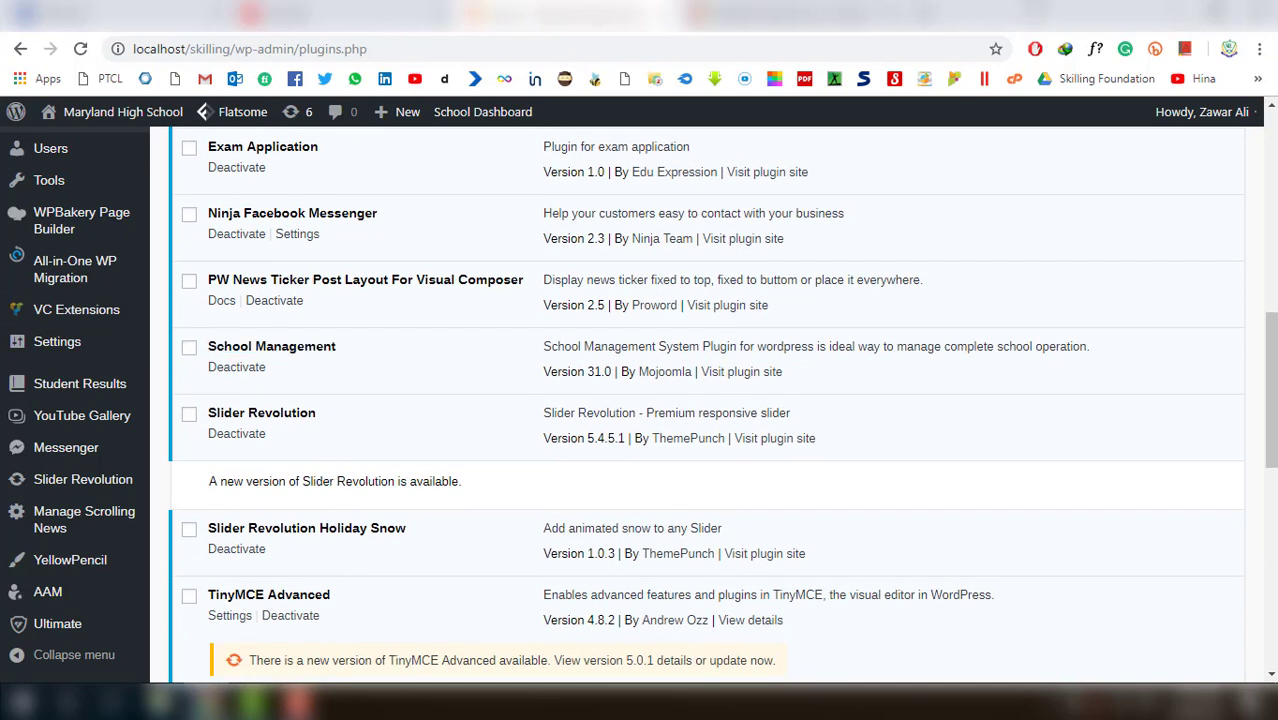
left_click(797, 16)
scroll(961, 370, "up", 10)
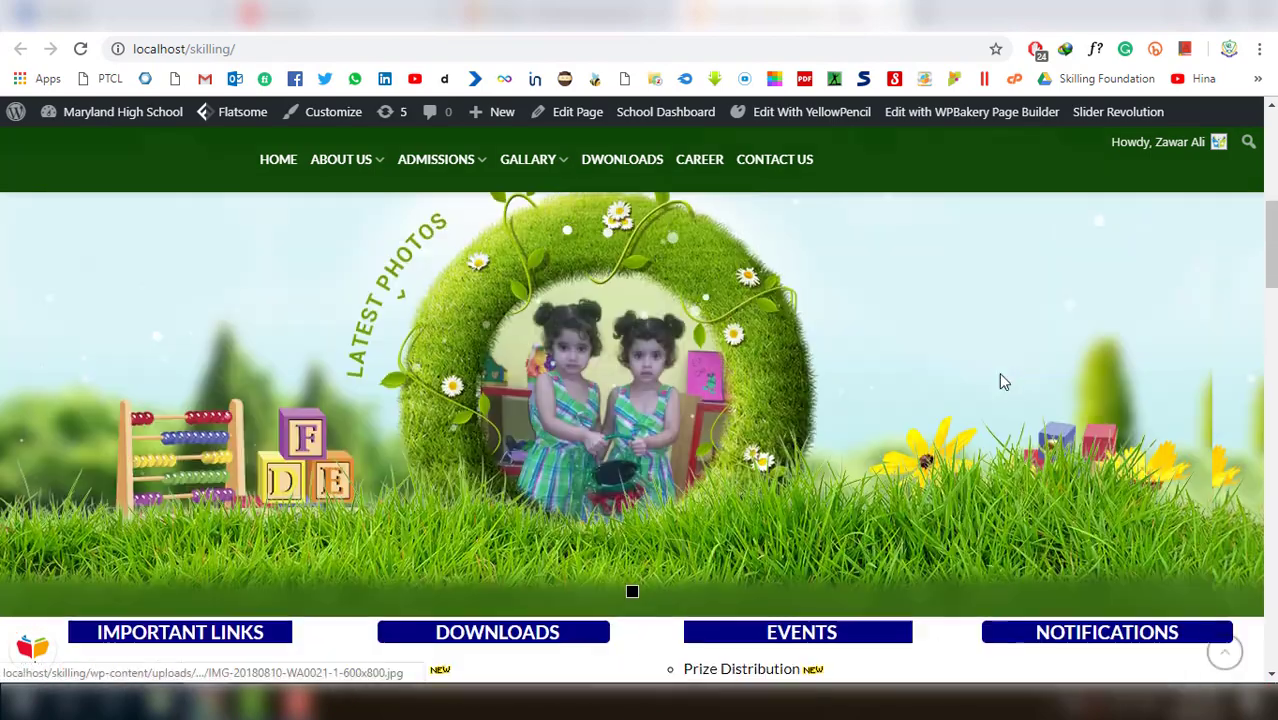
scroll(633, 615, "down", 4)
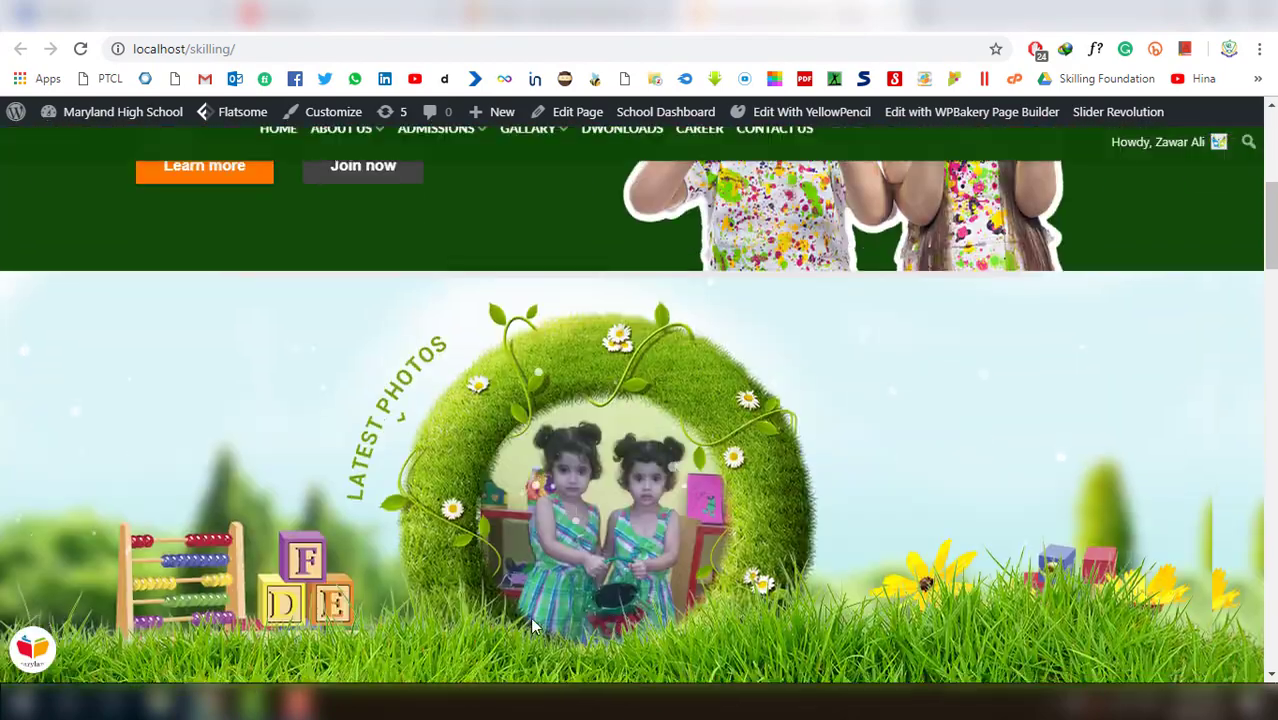
scroll(587, 516, "down", 2)
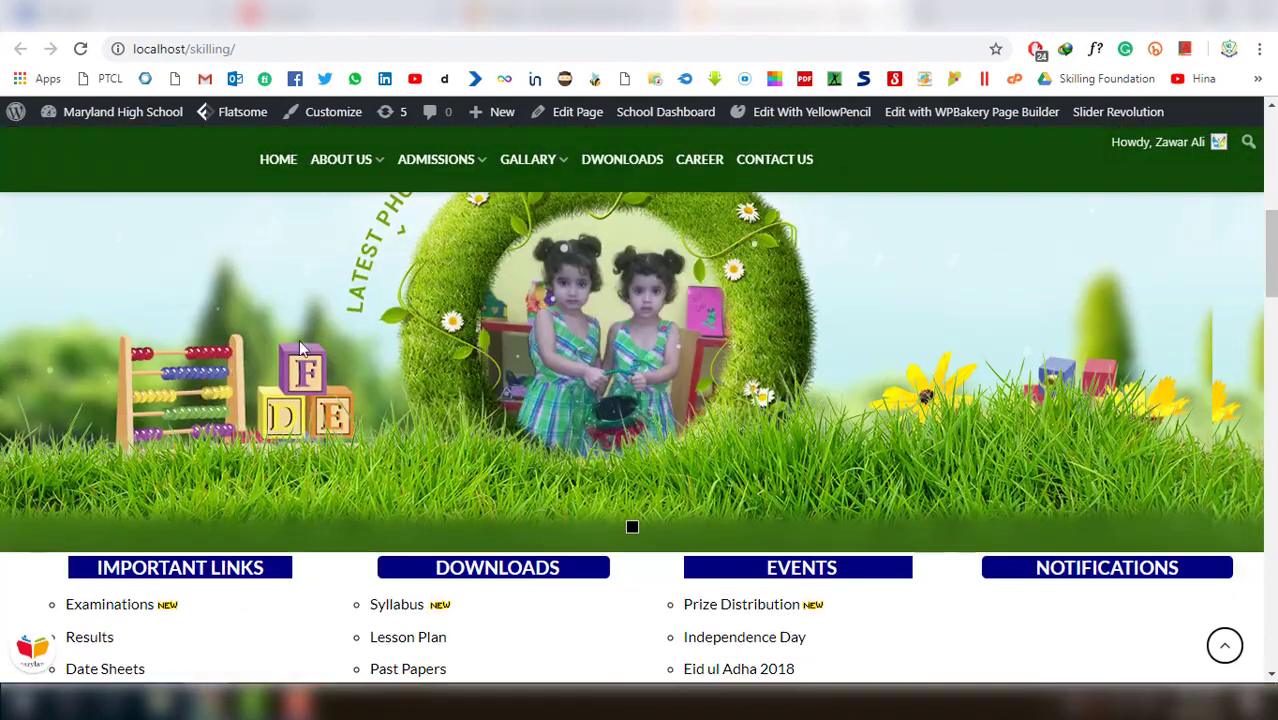
left_click(80, 48)
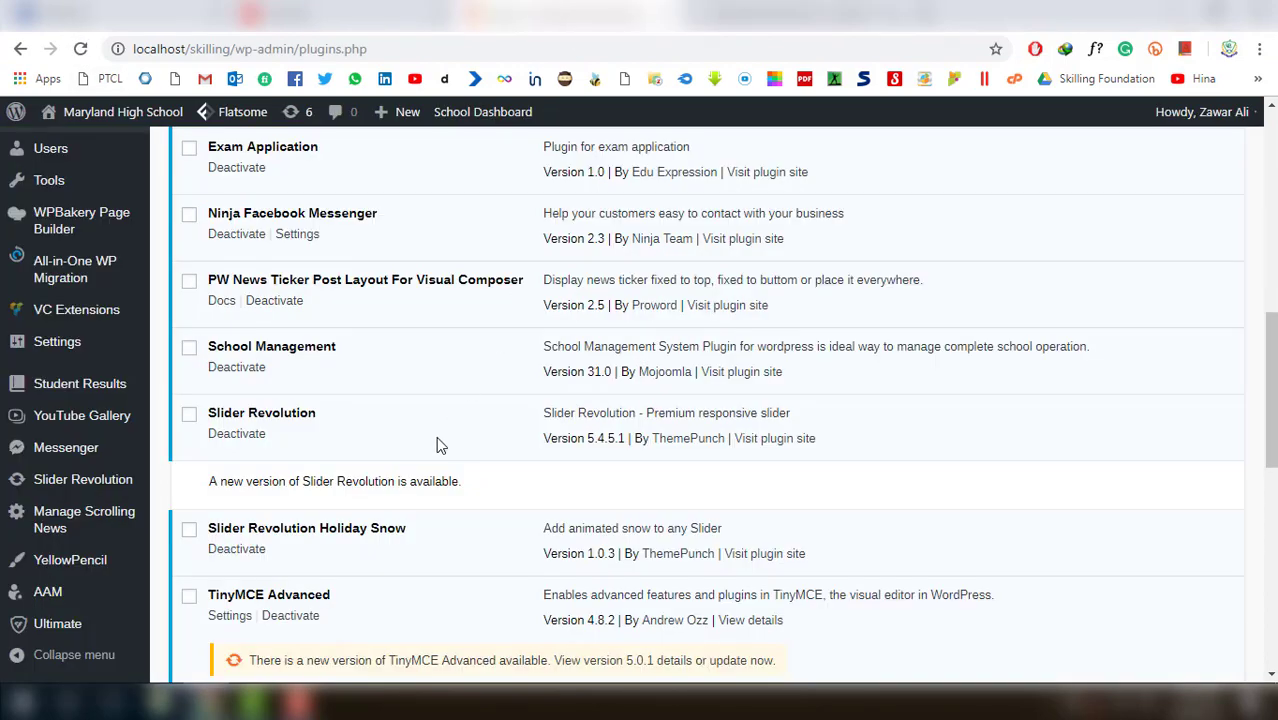
Find the Slider Revolution Holiday Snow plugin and check its snow effect on the home page's Latest Photos slider
scroll(408, 500, "down", 2)
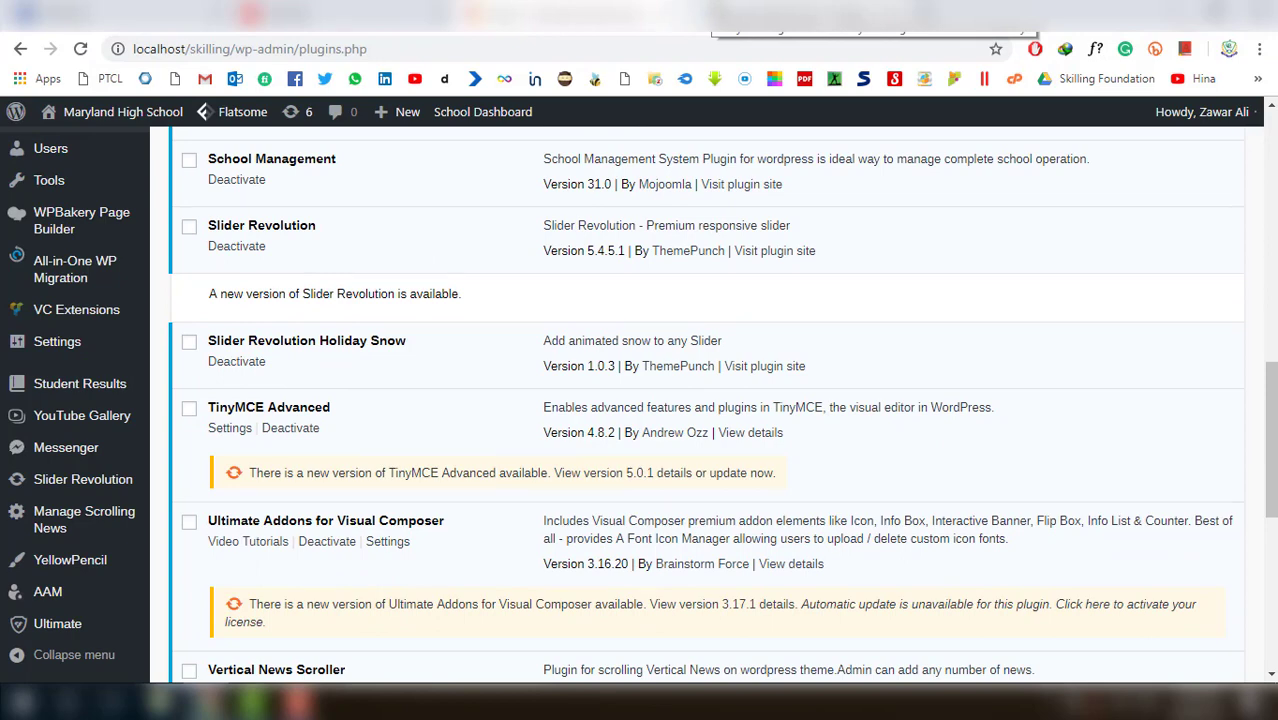
left_click(708, 16)
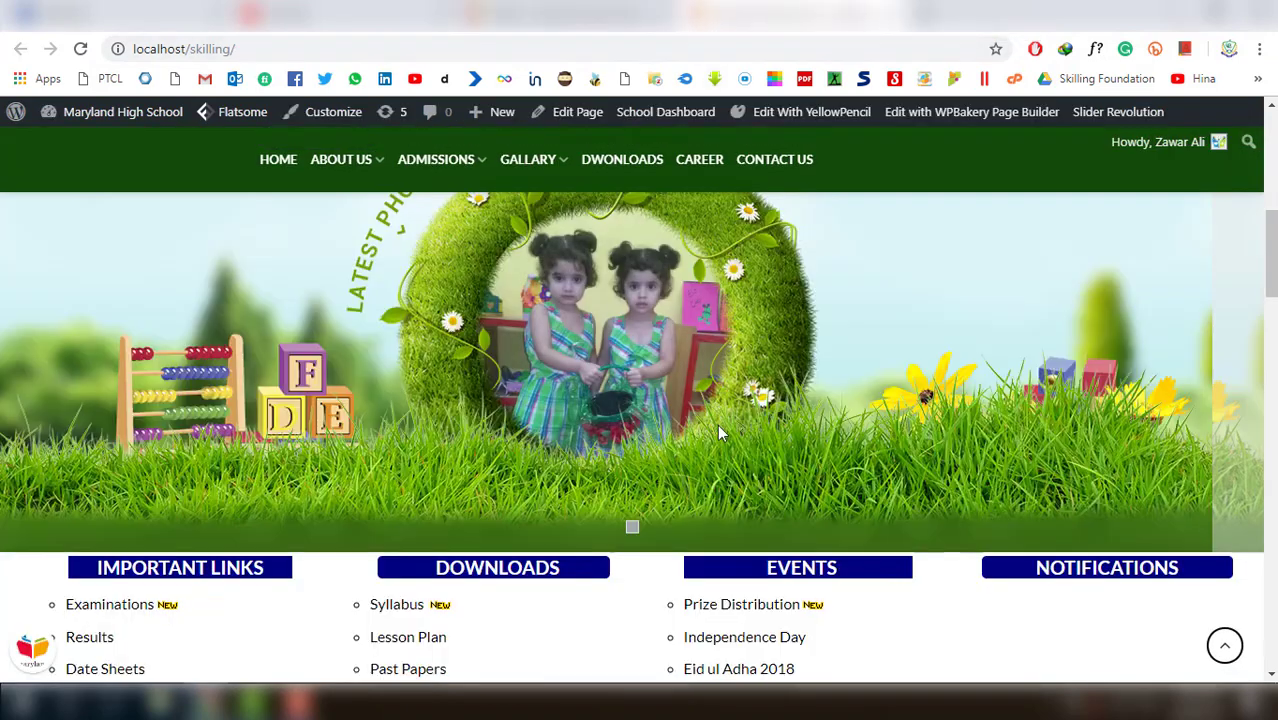
scroll(751, 527, "up", 1)
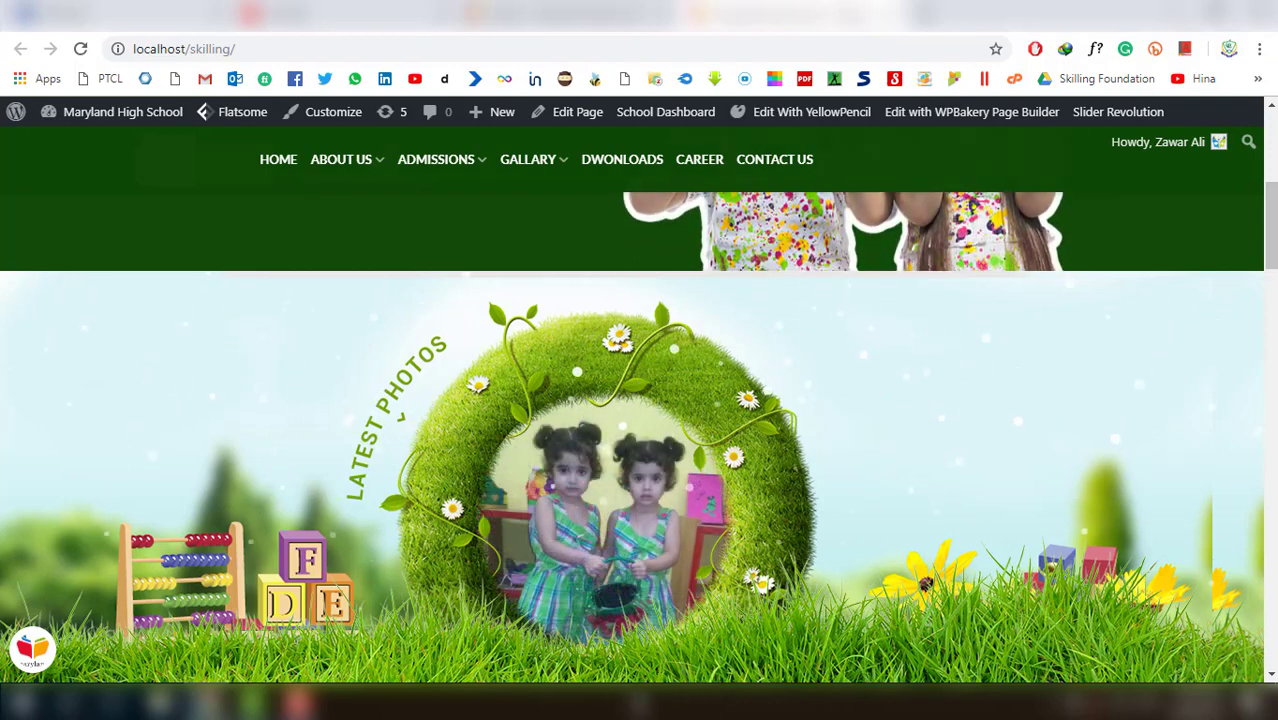
key("ctrl+Tab")
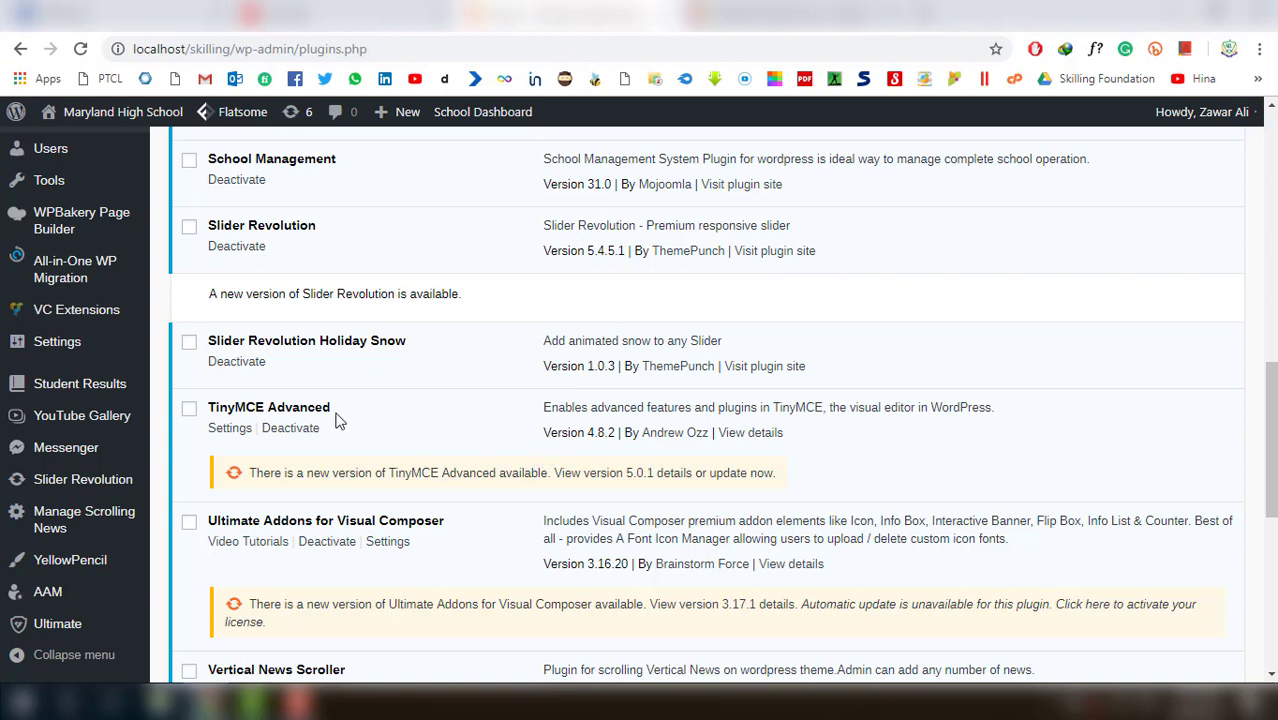
Highlight the TinyMCE Advanced plugin in the installed plugins list and review its entry
left_click_drag(331, 409, 205, 397)
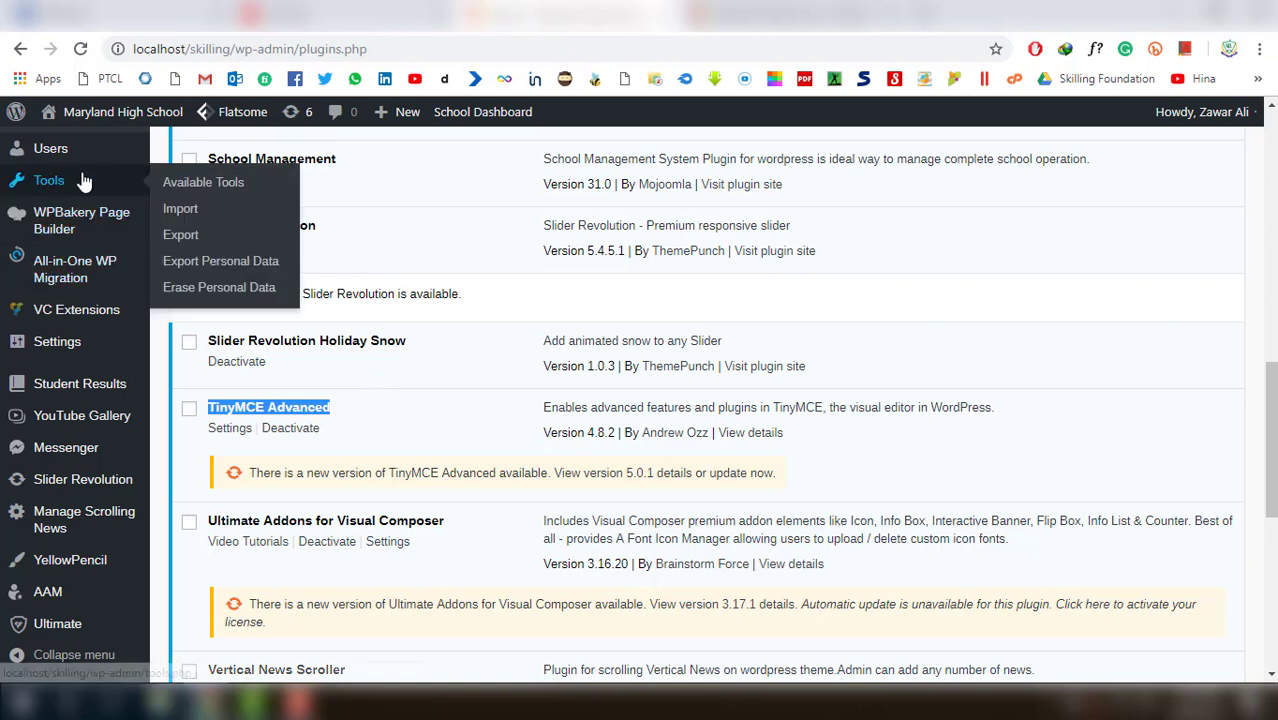
scroll(60, 226, "up", 3)
scroll(300, 420, "down", 3)
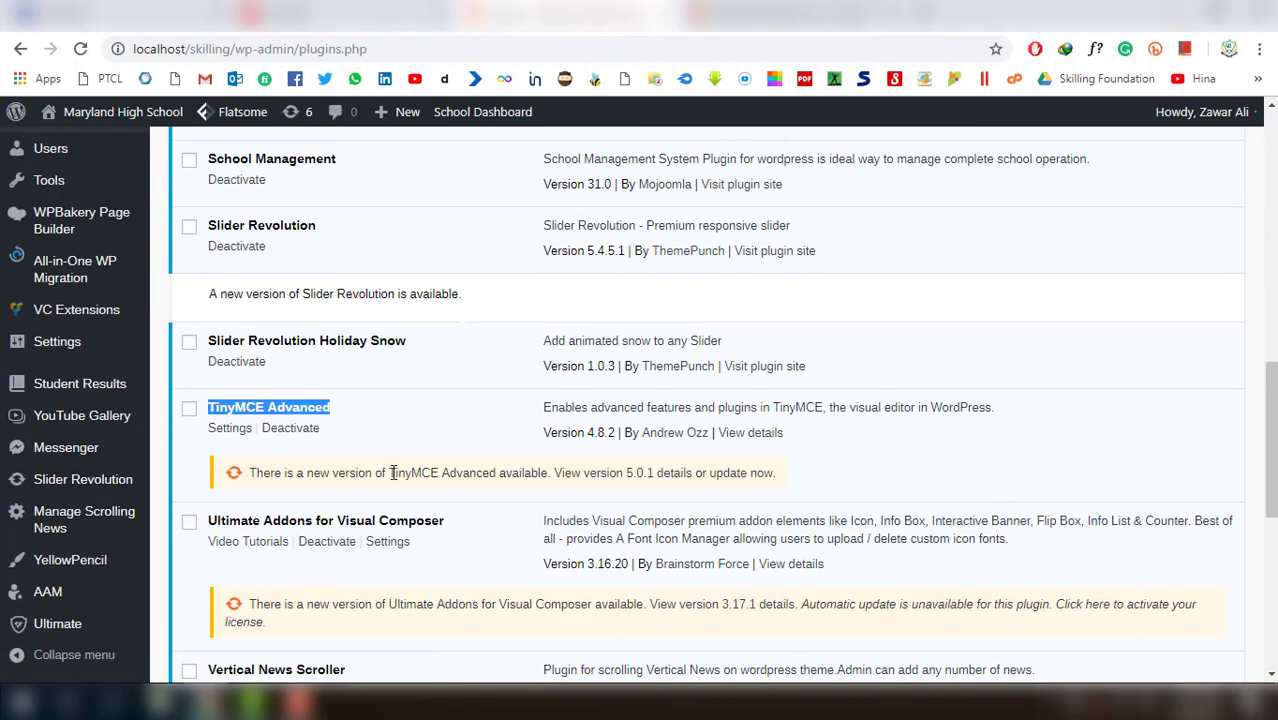
Highlight the WP News and Scrolling Widgets plugin, view the home page's scrolling Notifications section, and return to the plugins list
scroll(391, 472, "down", 2)
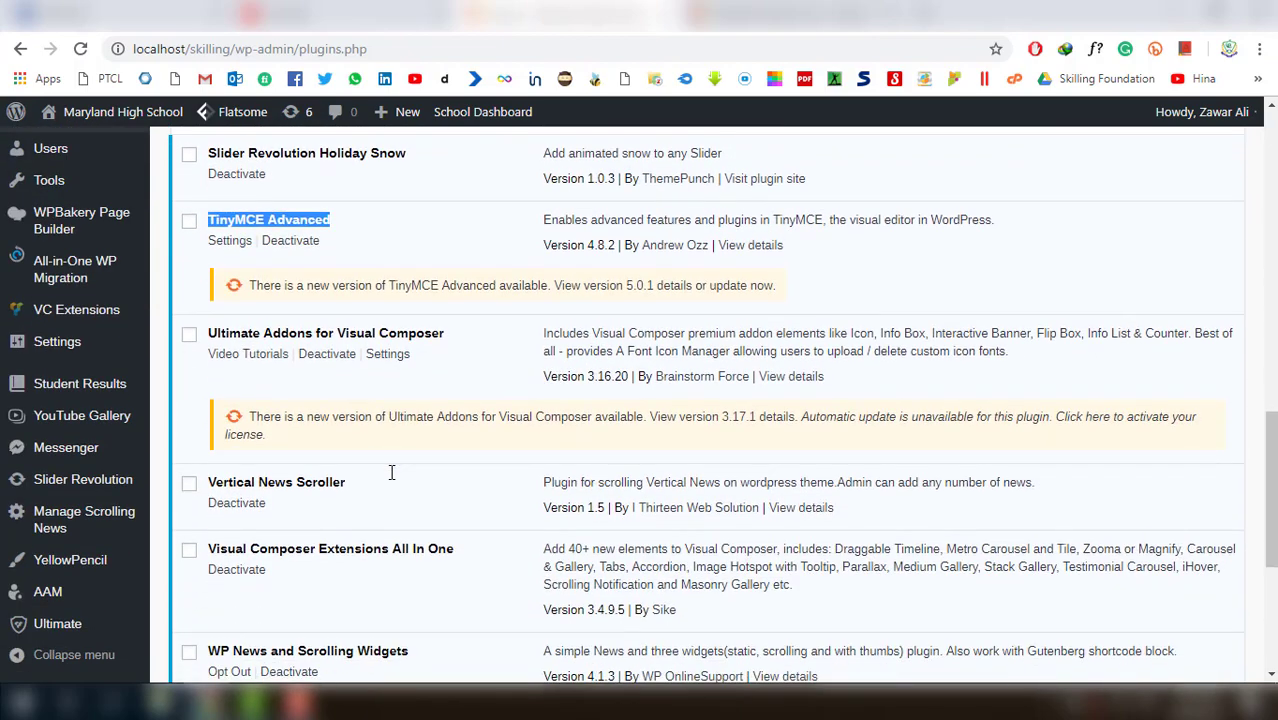
scroll(391, 508, "down", 3)
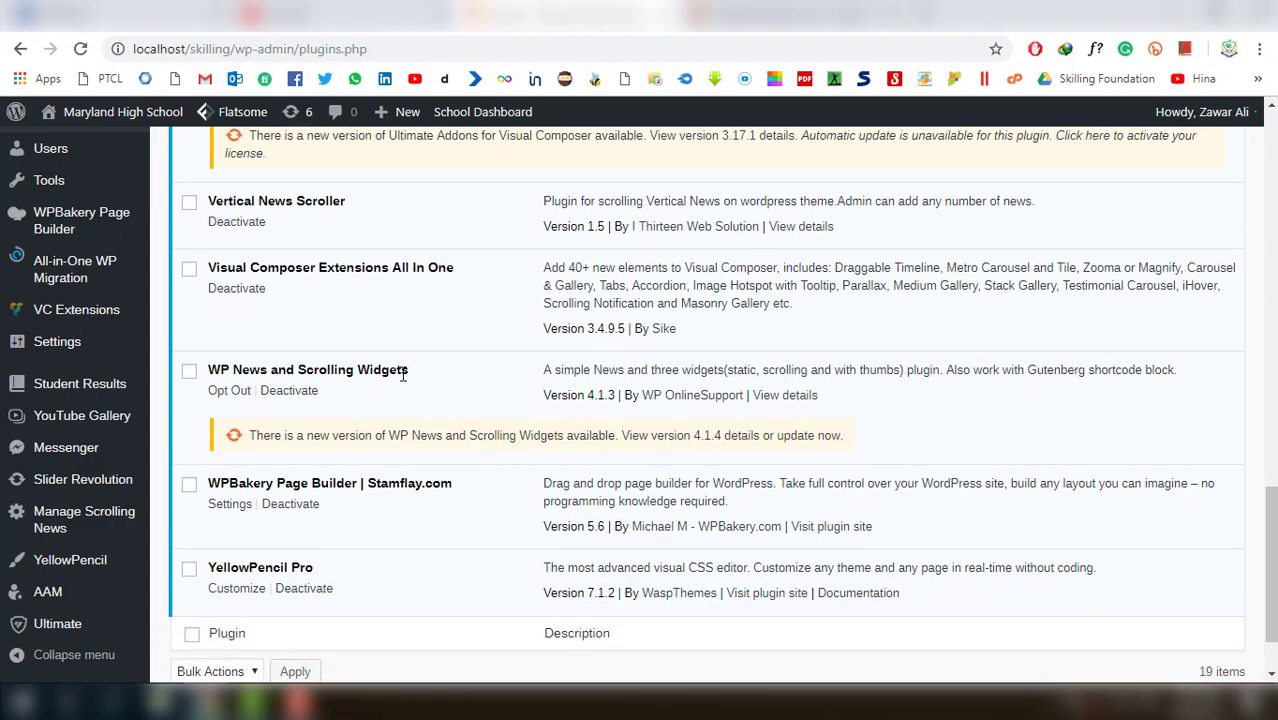
left_click_drag(405, 371, 208, 373)
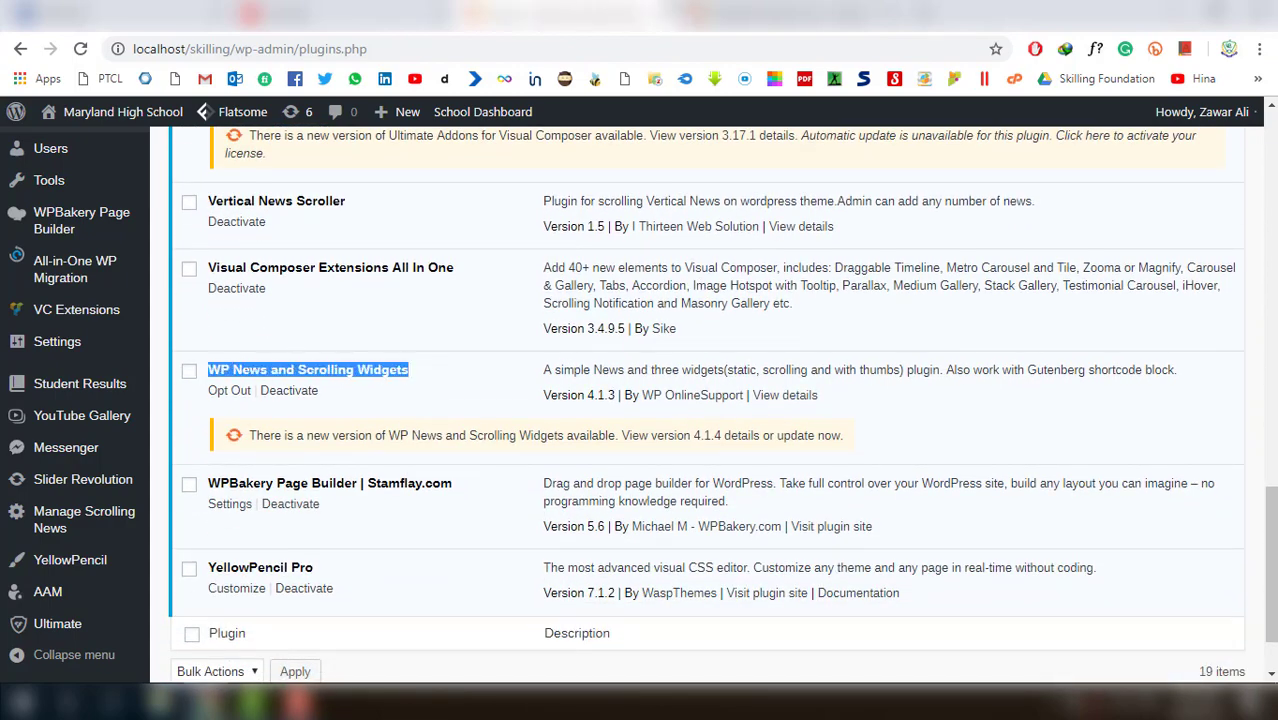
left_click(670, 12)
scroll(1005, 515, "down", 3)
scroll(1010, 505, "down", 5)
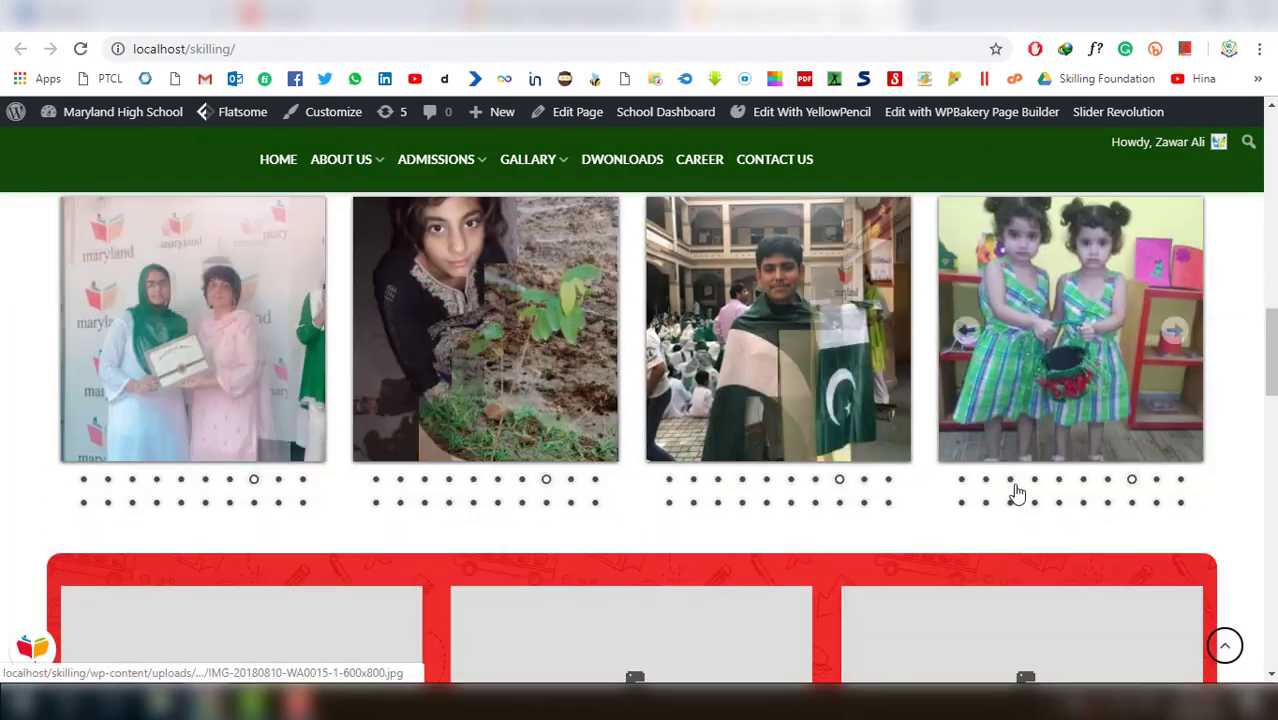
scroll(1020, 490, "up", 5)
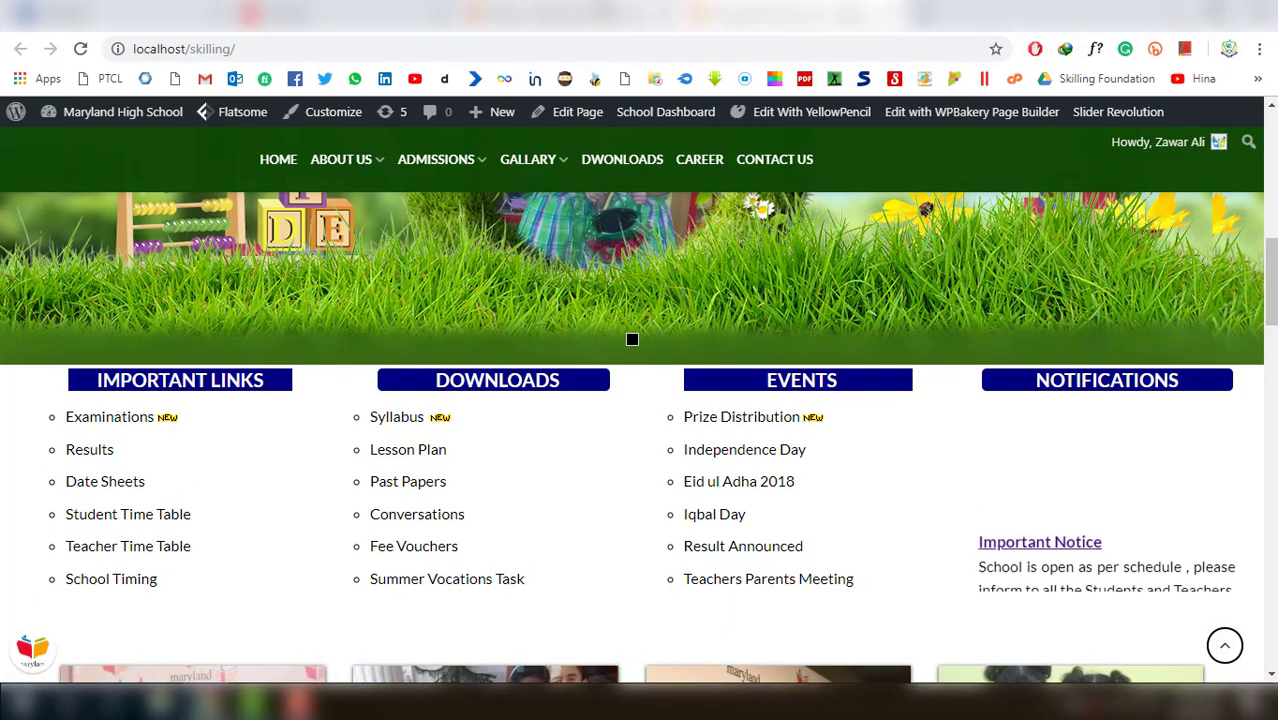
left_click(528, 14)
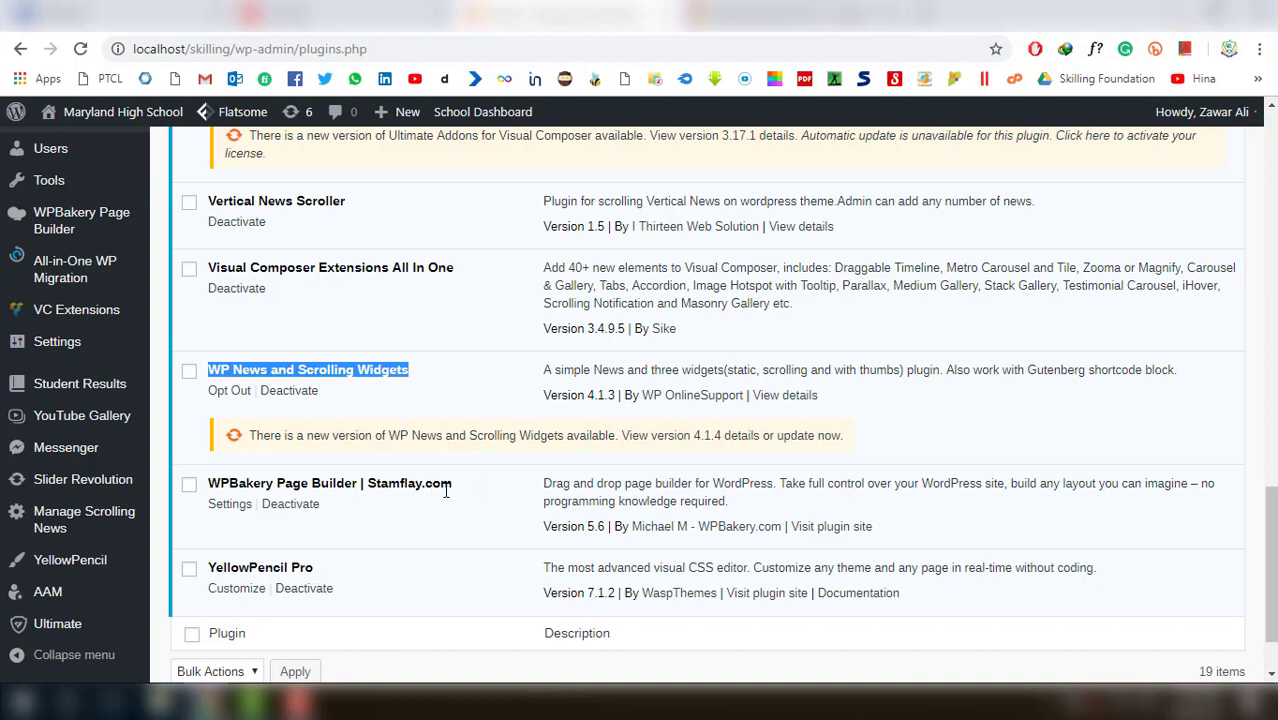
Highlight the WPBakery Page Builder plugin, examine the home page's banner, links, photo and video sections, and return to the end of the plugins list
left_click_drag(452, 485, 206, 494)
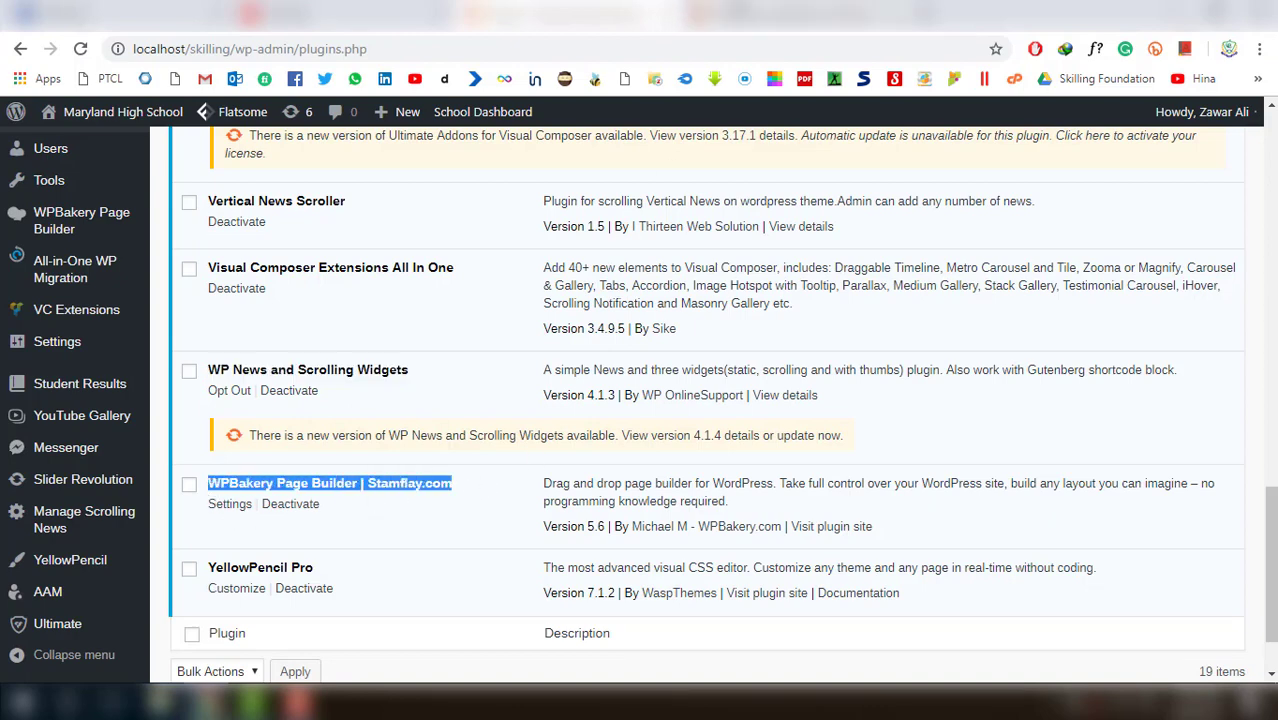
key("ctrl+Tab")
key("ctrl+Tab")
scroll(966, 557, "up", 3)
key("ctrl+Tab")
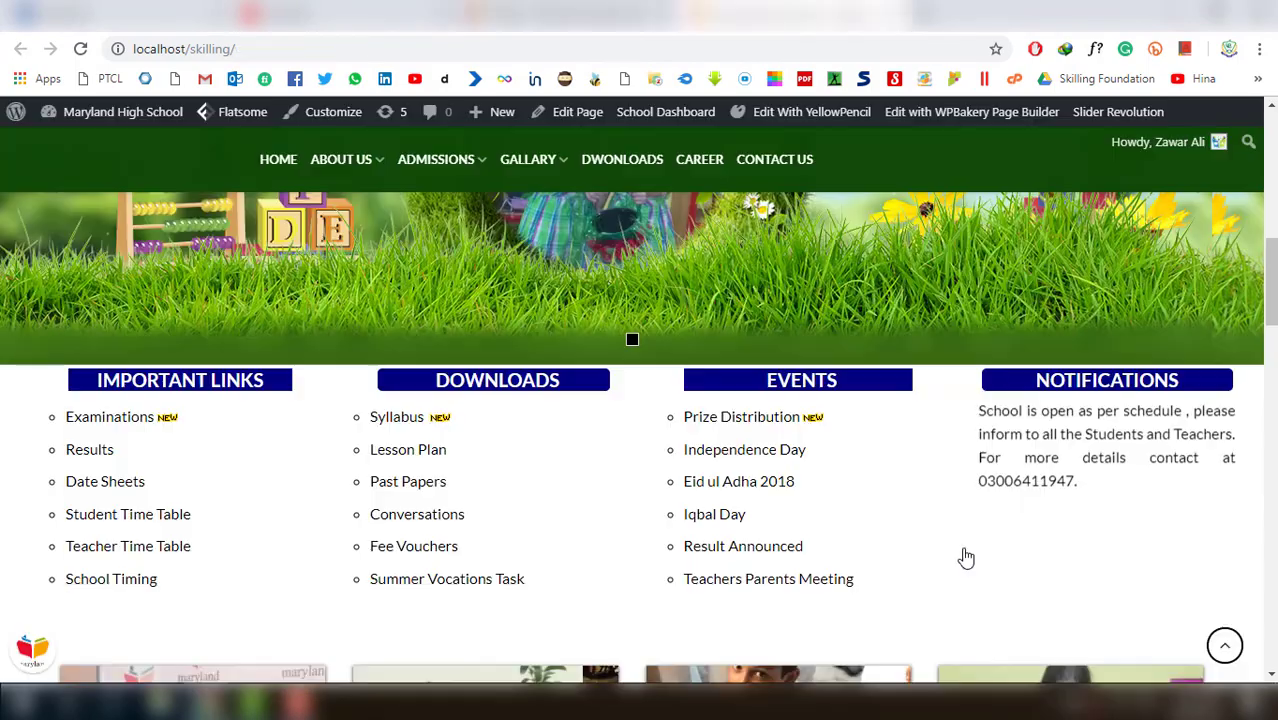
scroll(966, 557, "up", 4)
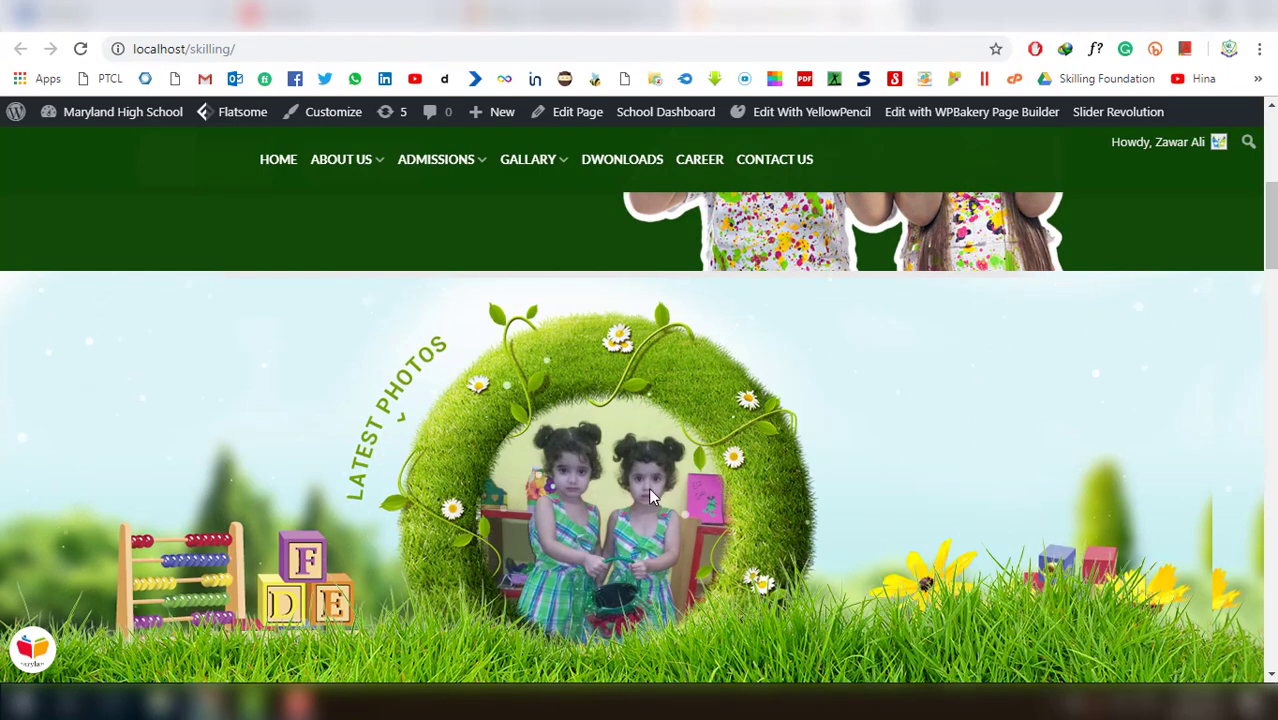
scroll(640, 480, "down", 1)
scroll(597, 426, "up", 4)
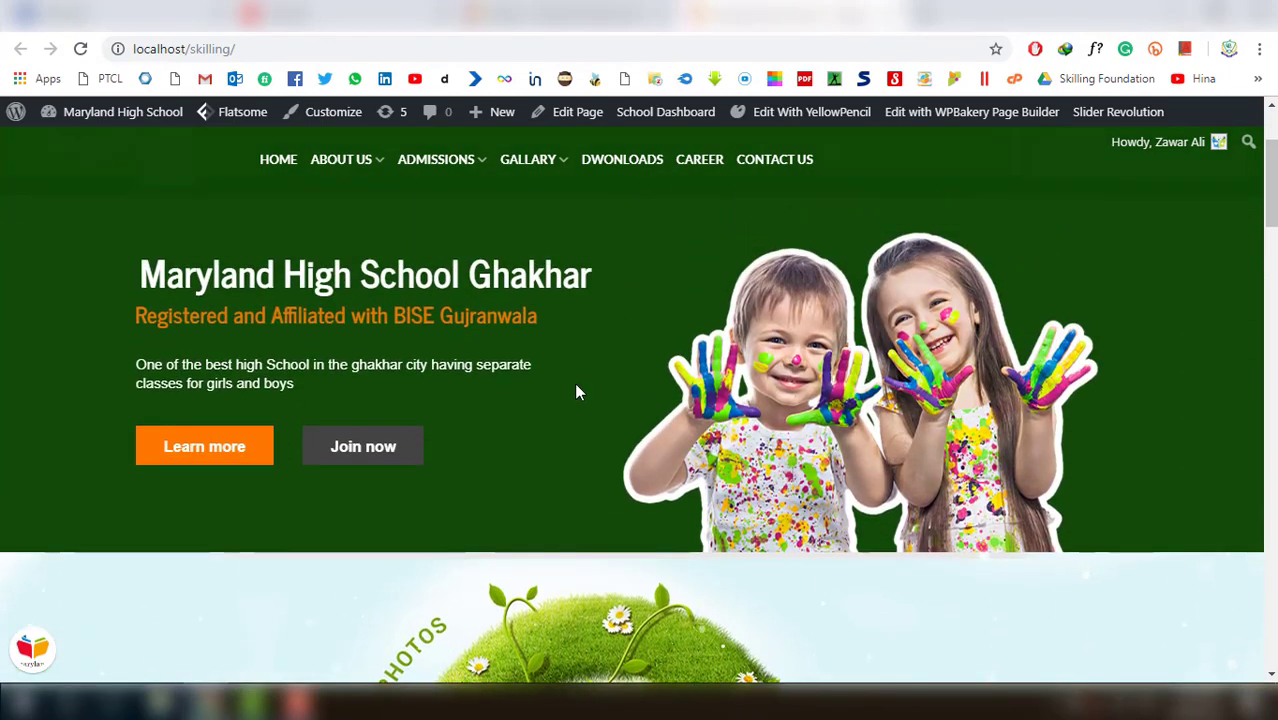
scroll(576, 392, "down", 10)
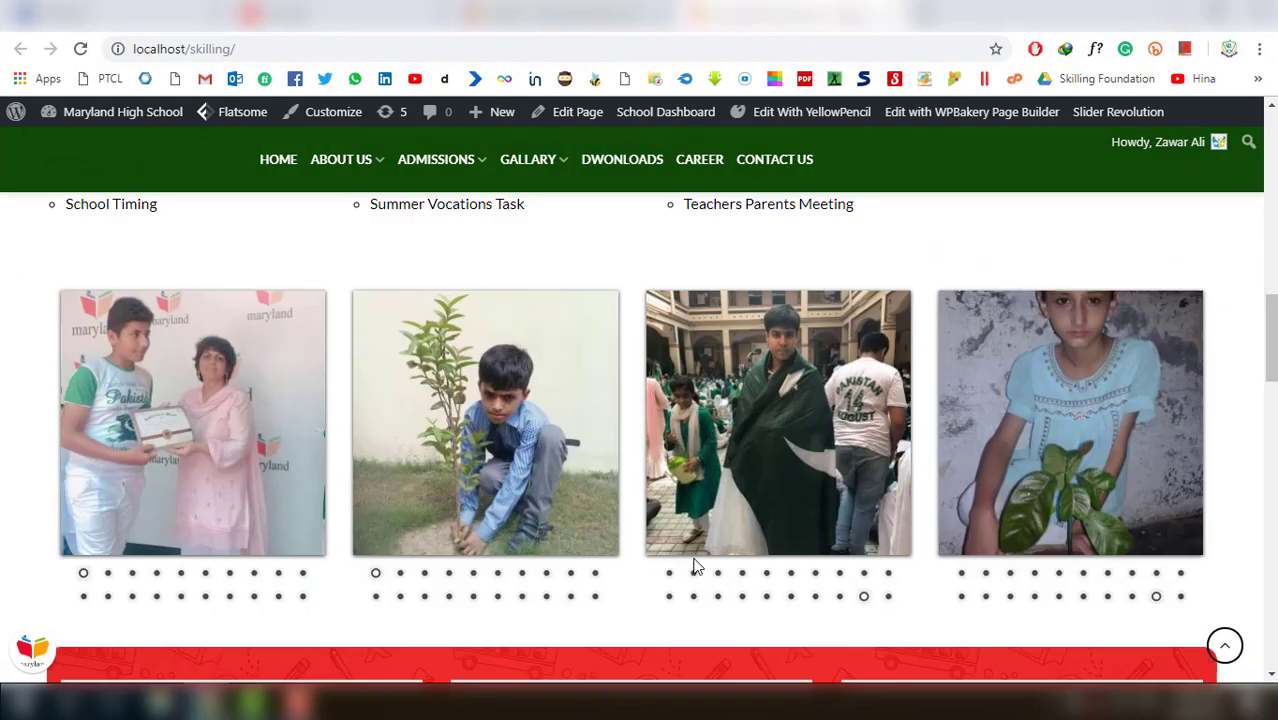
scroll(697, 566, "up", 3)
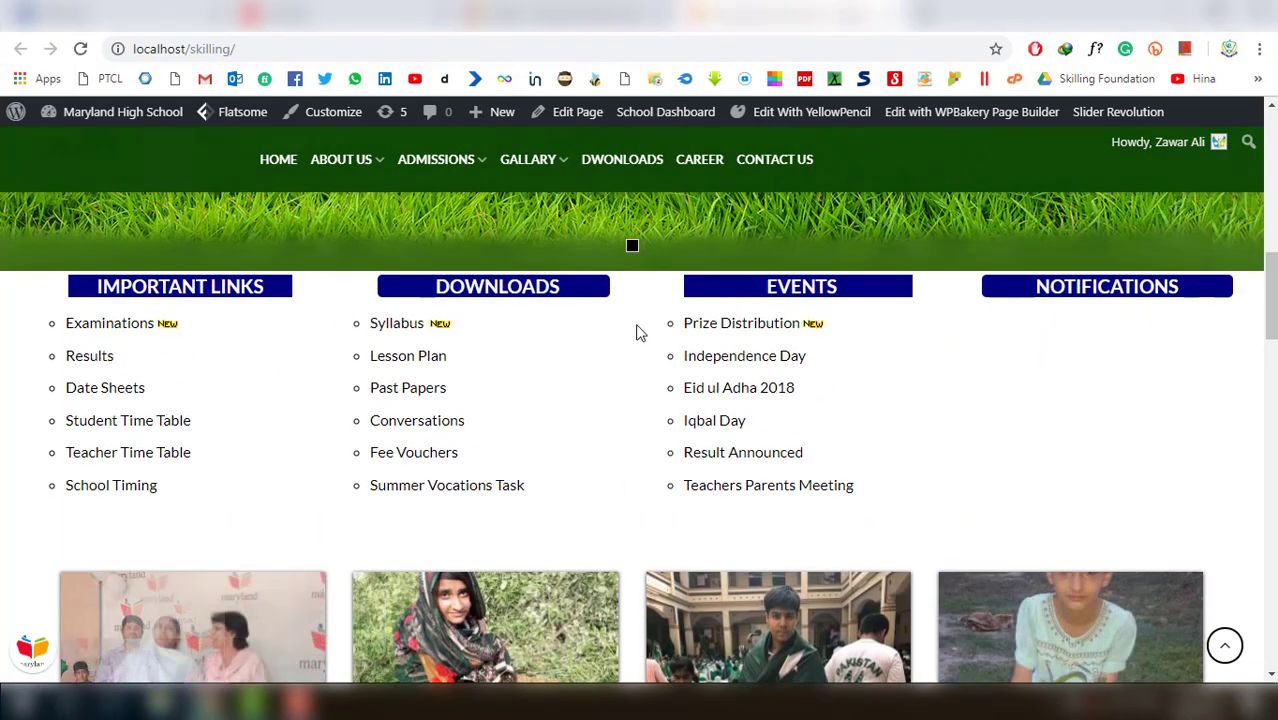
scroll(802, 613, "down", 7)
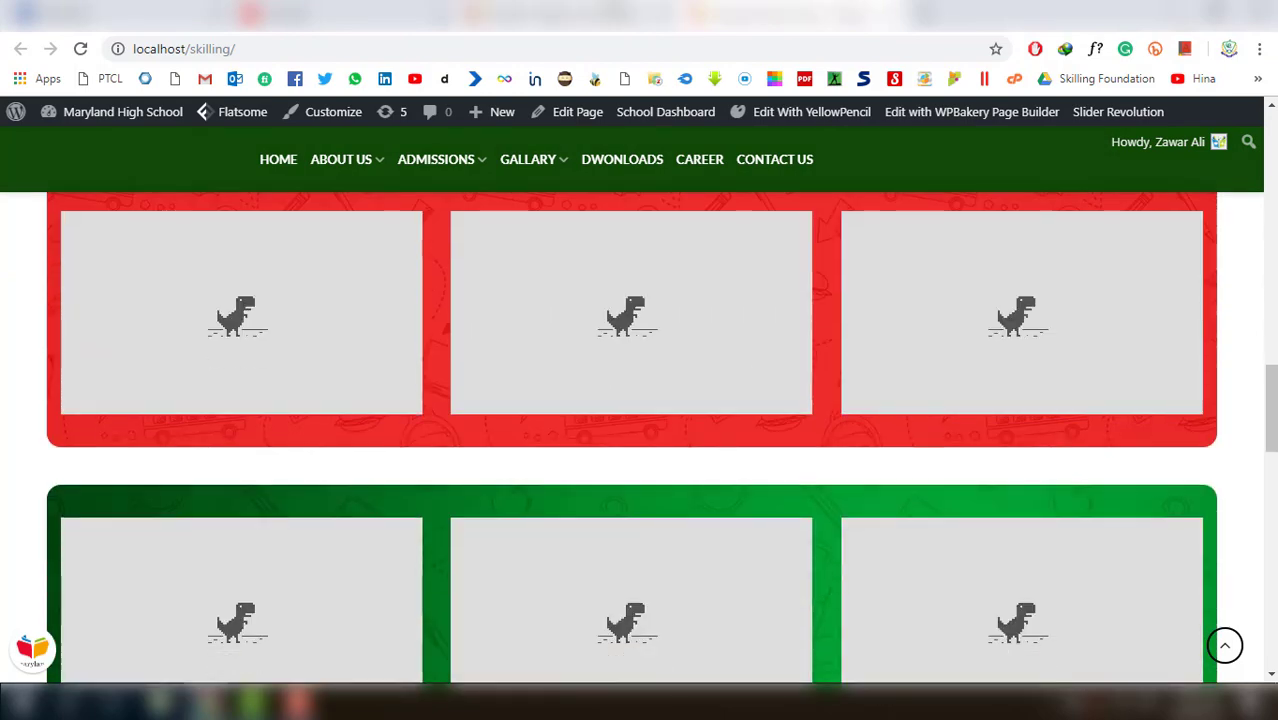
scroll(657, 380, "down", 3)
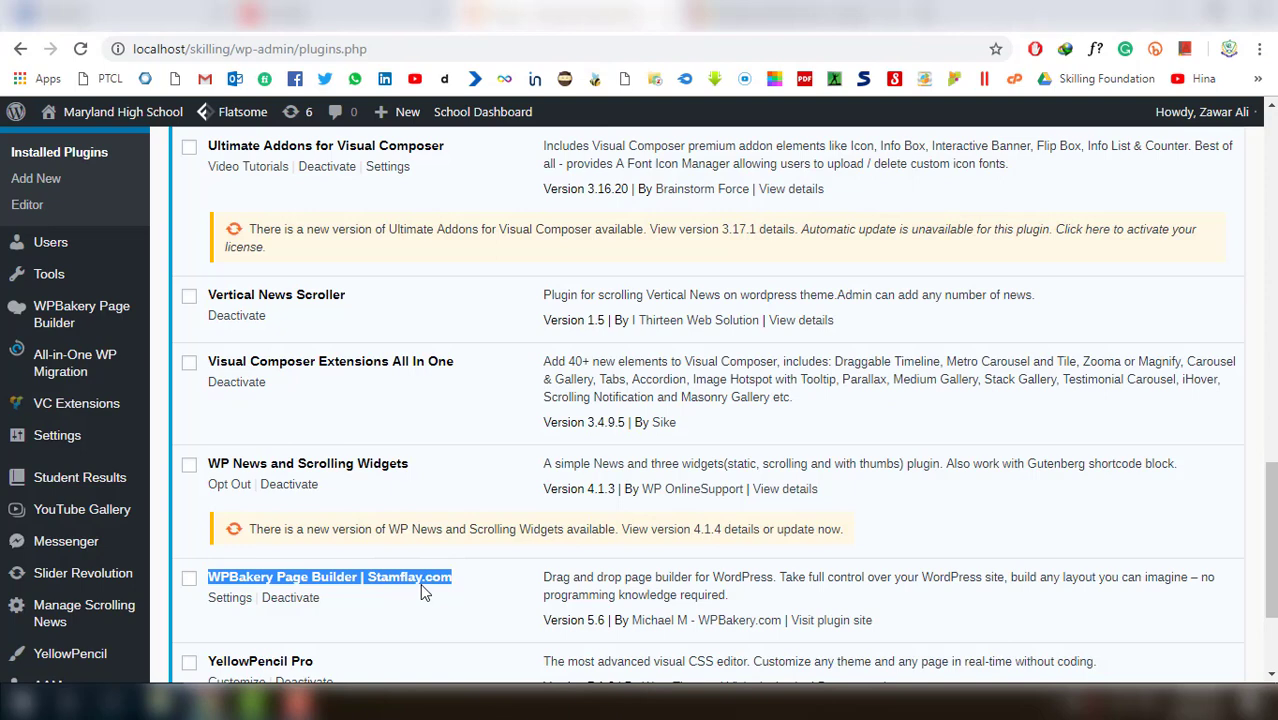
scroll(421, 592, "down", 3)
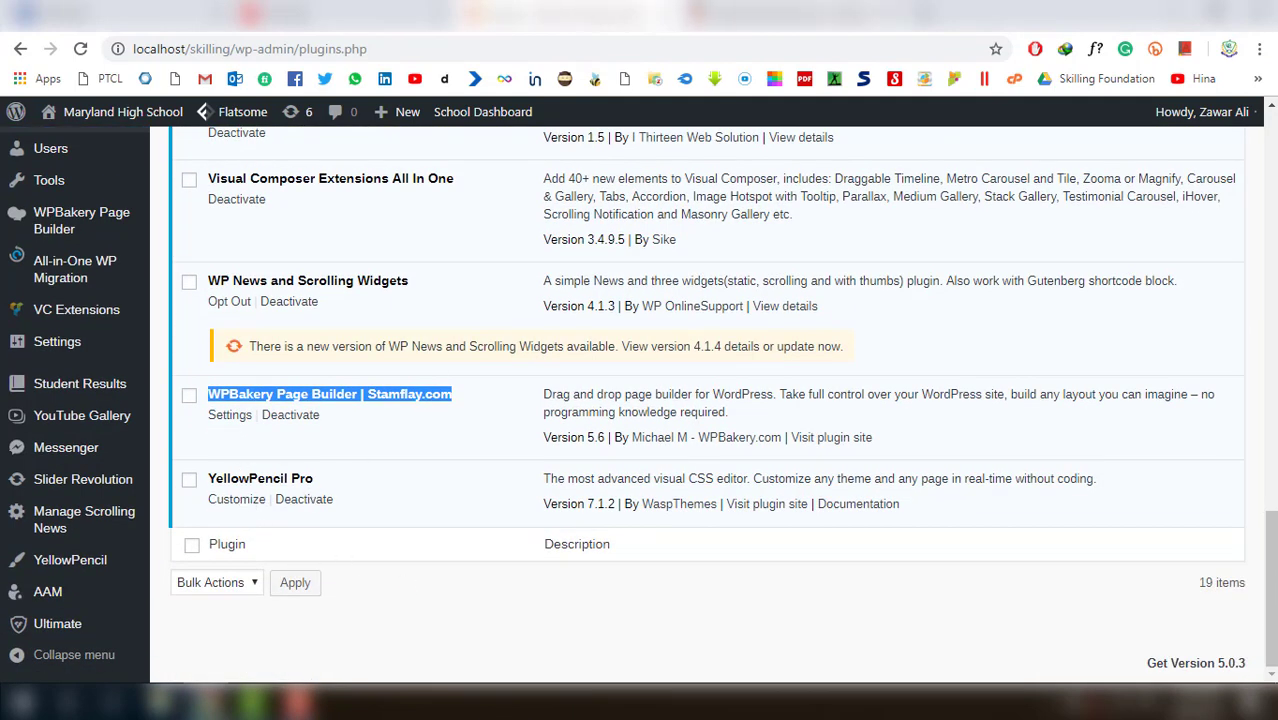
Open the home page's video section and turn on the computer's Wi-Fi so the embedded videos can load
left_click(560, 14)
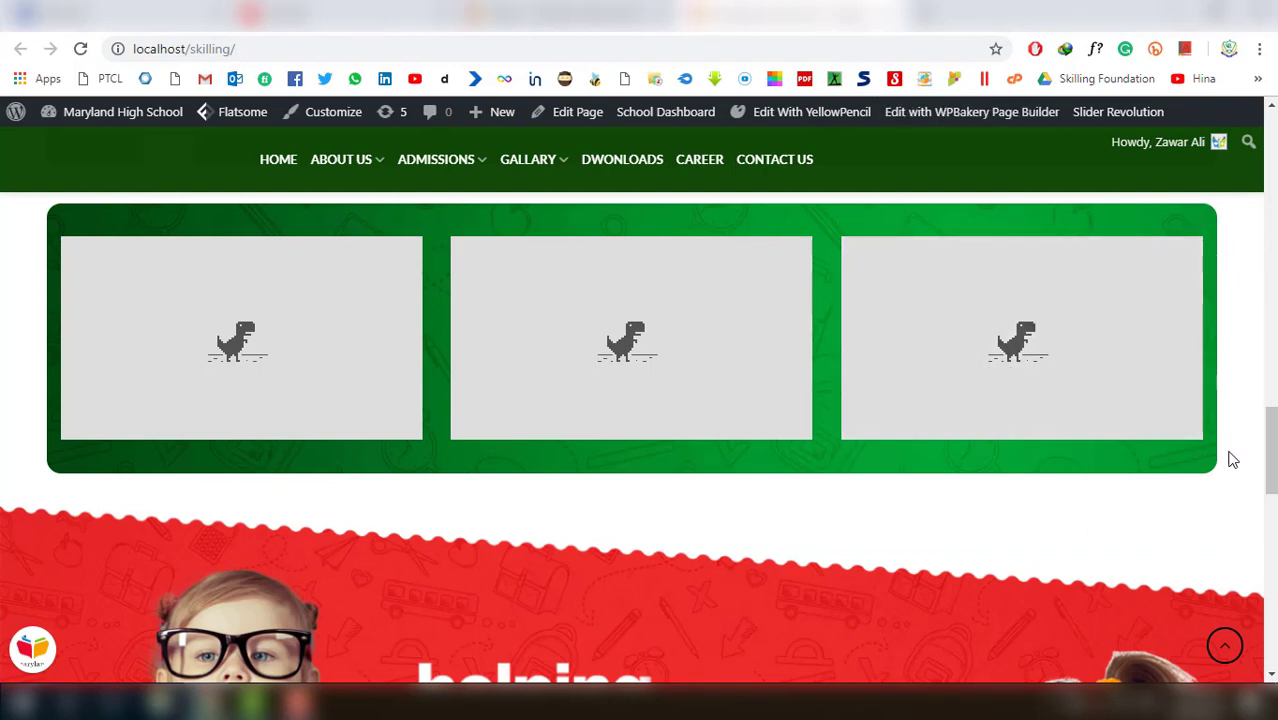
scroll(77, 476, "up", 1)
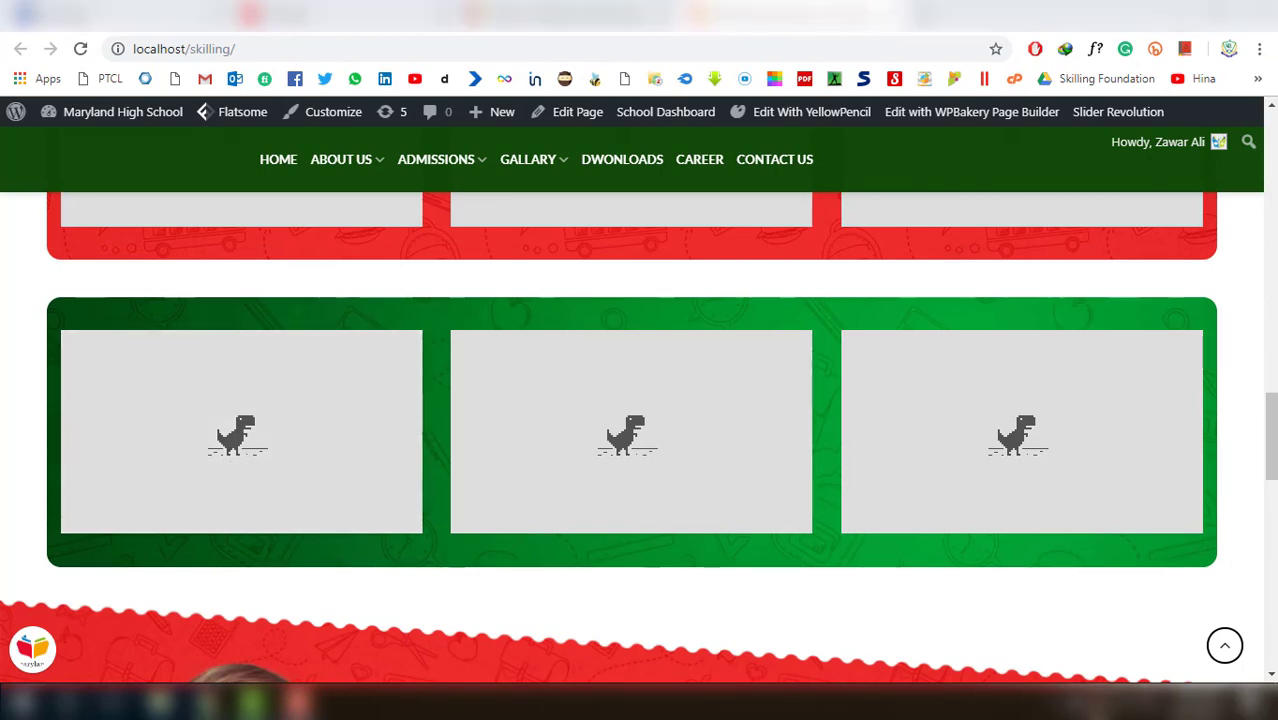
left_click(1097, 704)
left_click(982, 656)
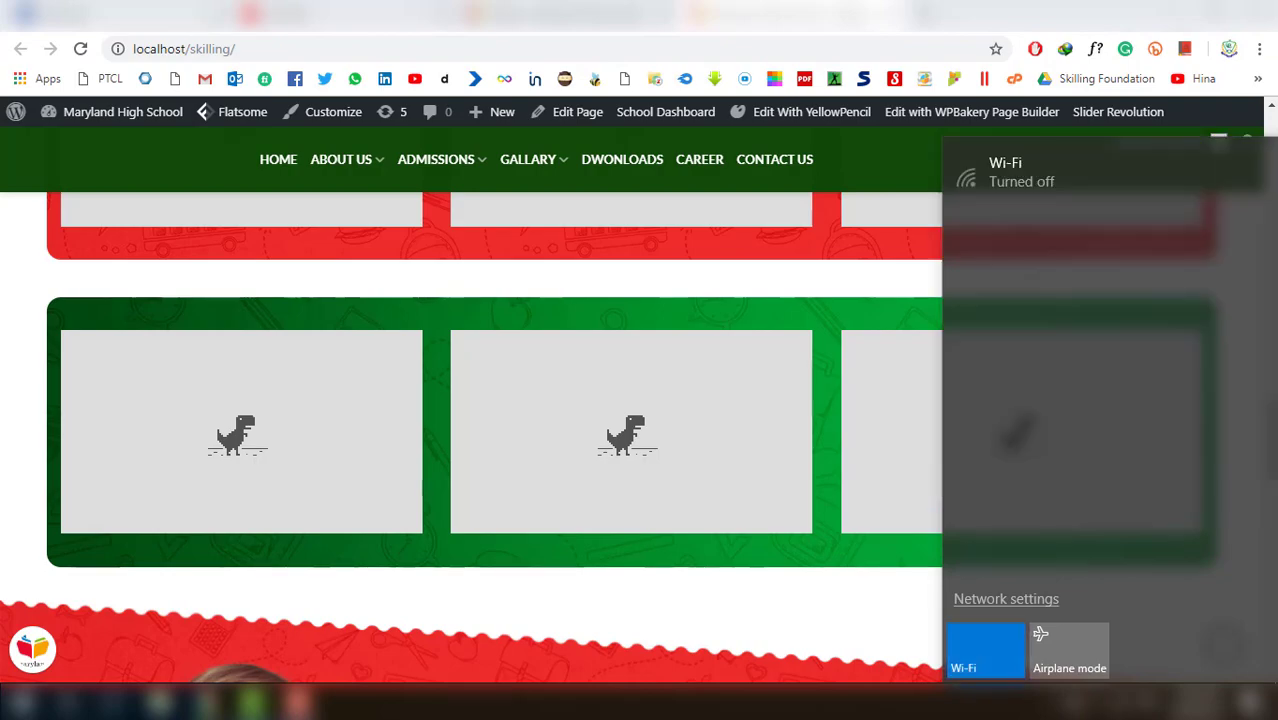
left_click(690, 616)
Review the home page's sections from the welcome banner down to the video rows and reload the page
scroll(781, 443, "up", 3)
scroll(781, 443, "up", 3)
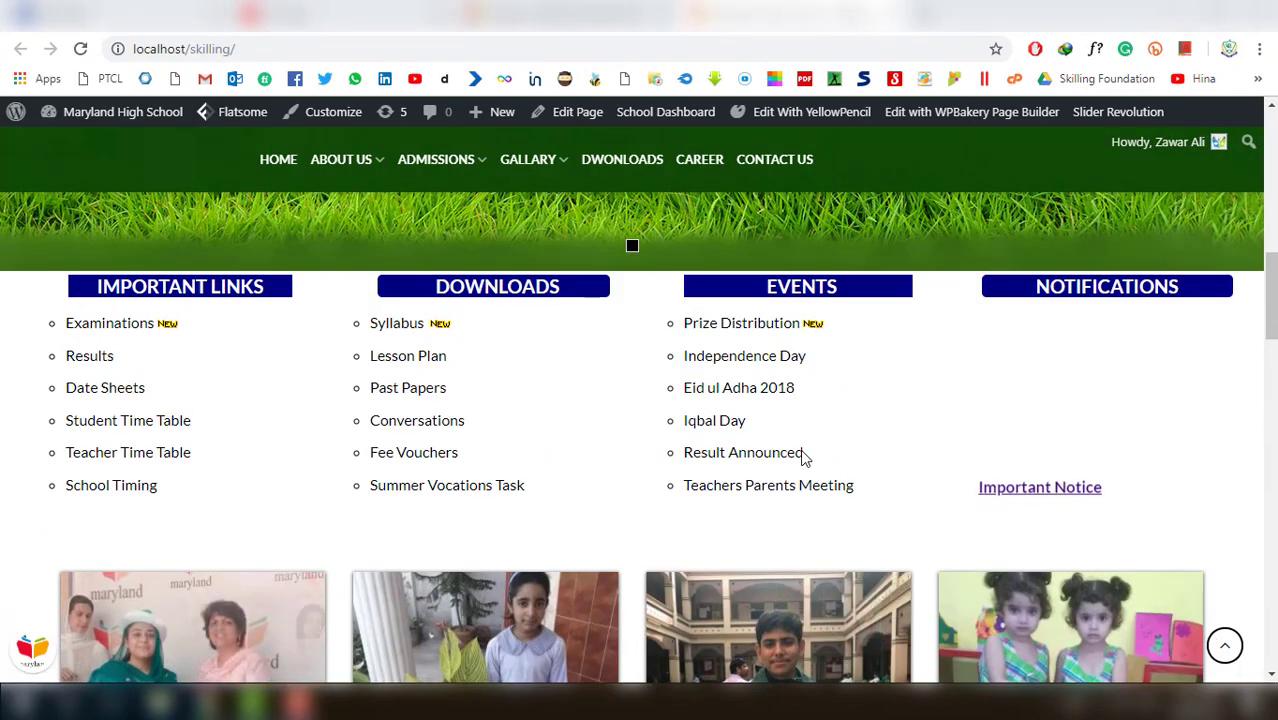
scroll(800, 449, "up", 4)
scroll(708, 392, "up", 8)
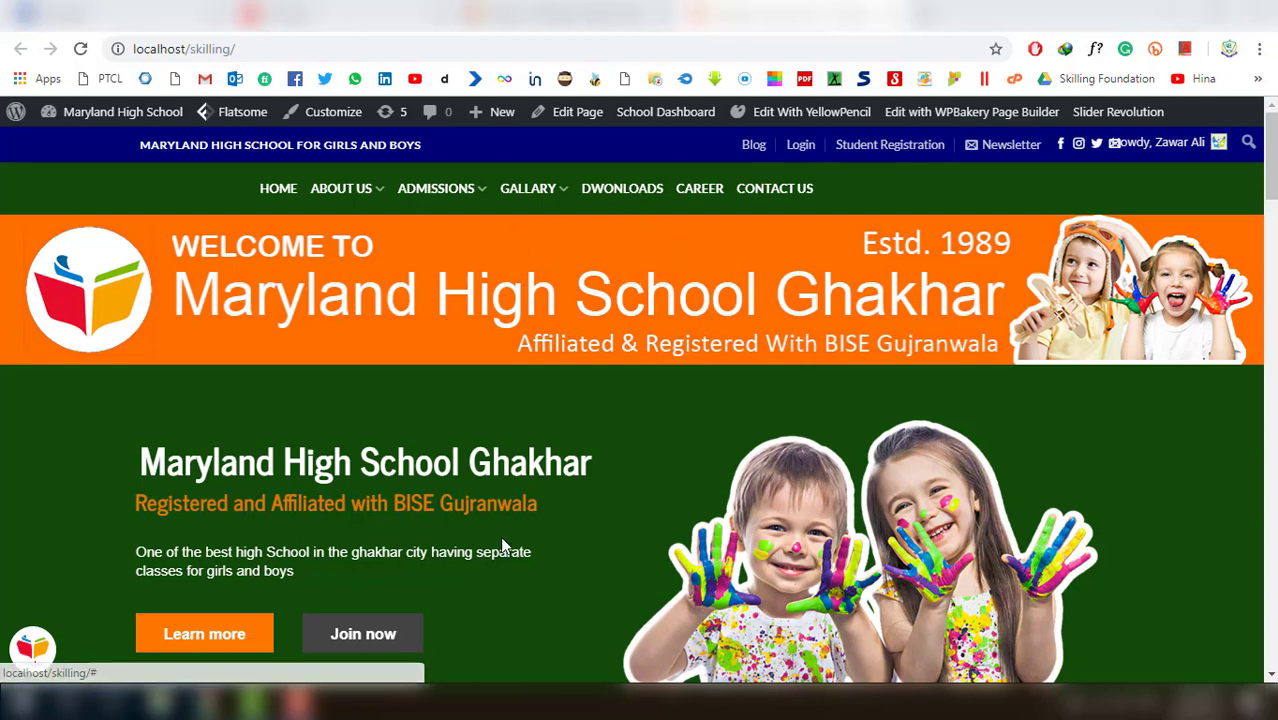
scroll(498, 548, "down", 1)
scroll(498, 552, "down", 10)
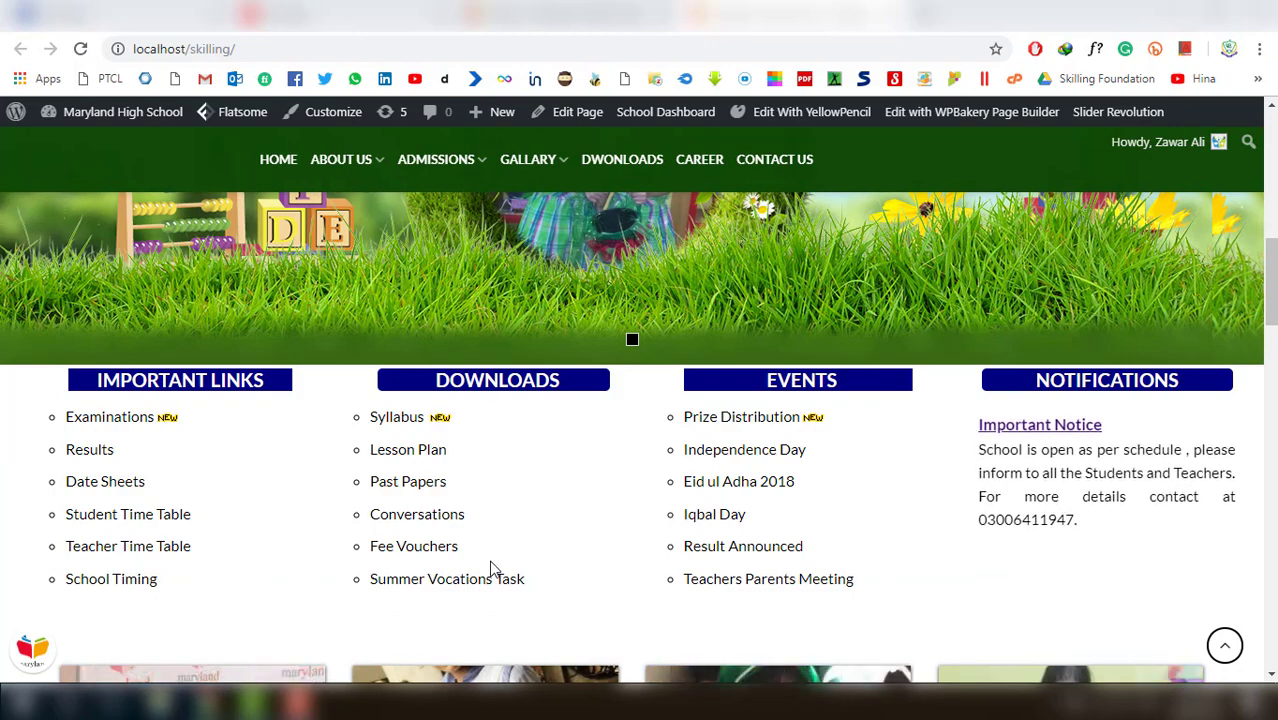
scroll(495, 568, "down", 4)
scroll(497, 568, "down", 4)
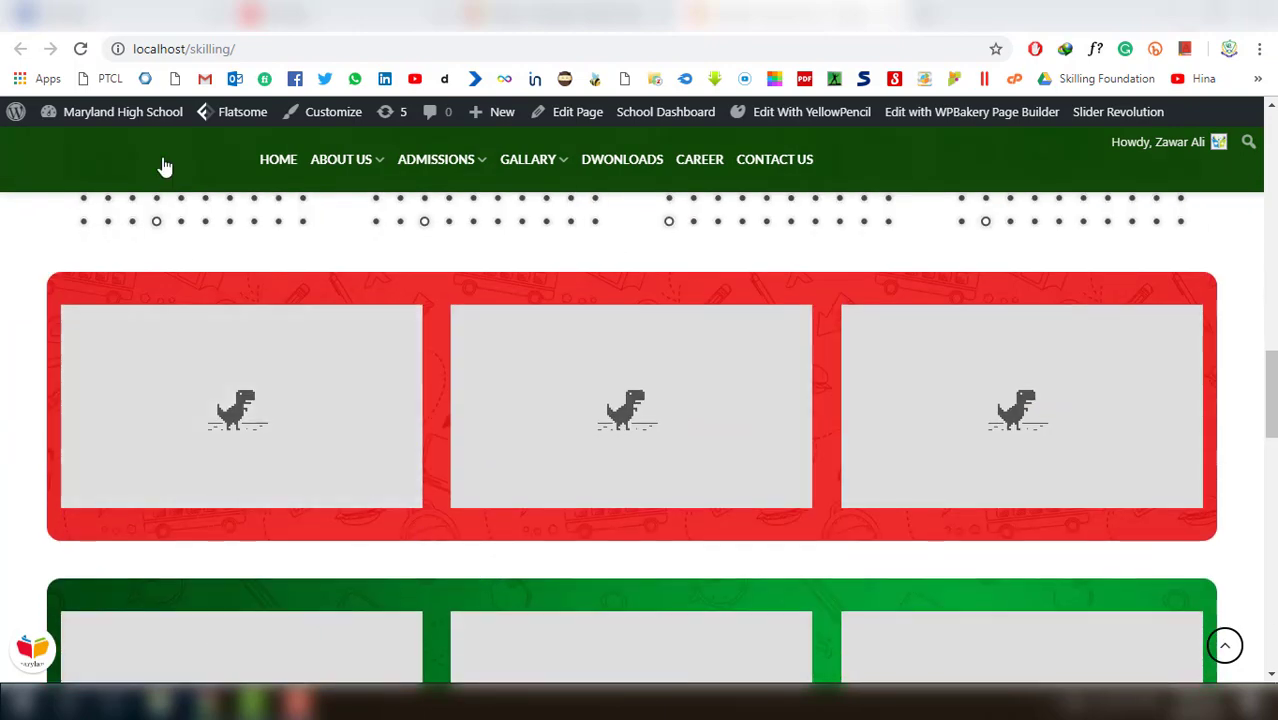
left_click(81, 48)
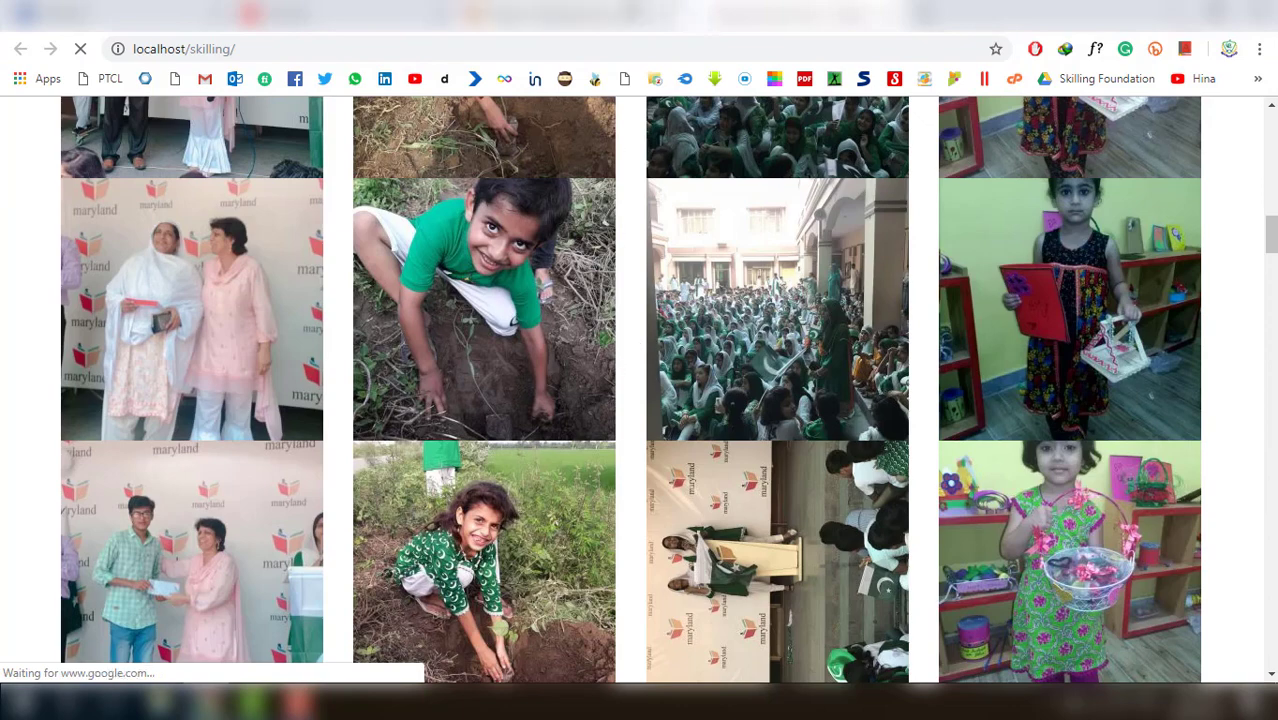
Go back to the start of the installed plugins list, and check the home page's videos, Latest Photos slider and banner
left_click(622, 14)
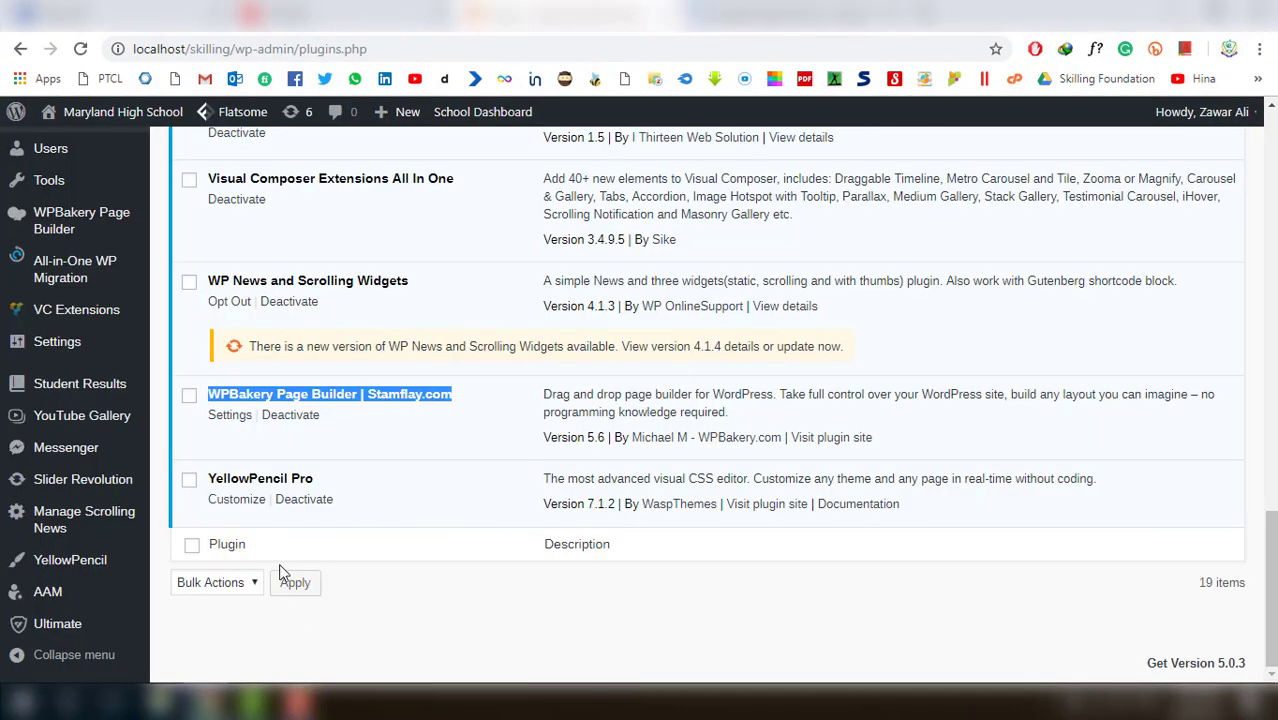
scroll(279, 563, "up", 5)
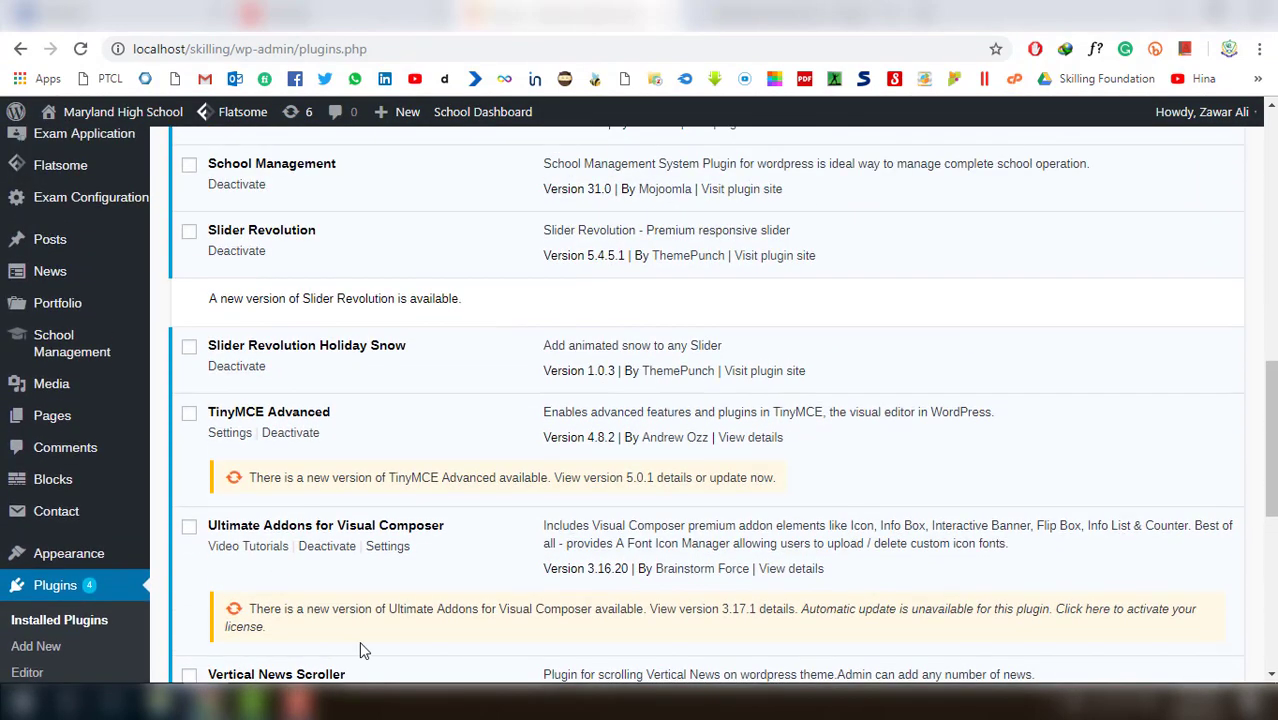
scroll(403, 626, "up", 8)
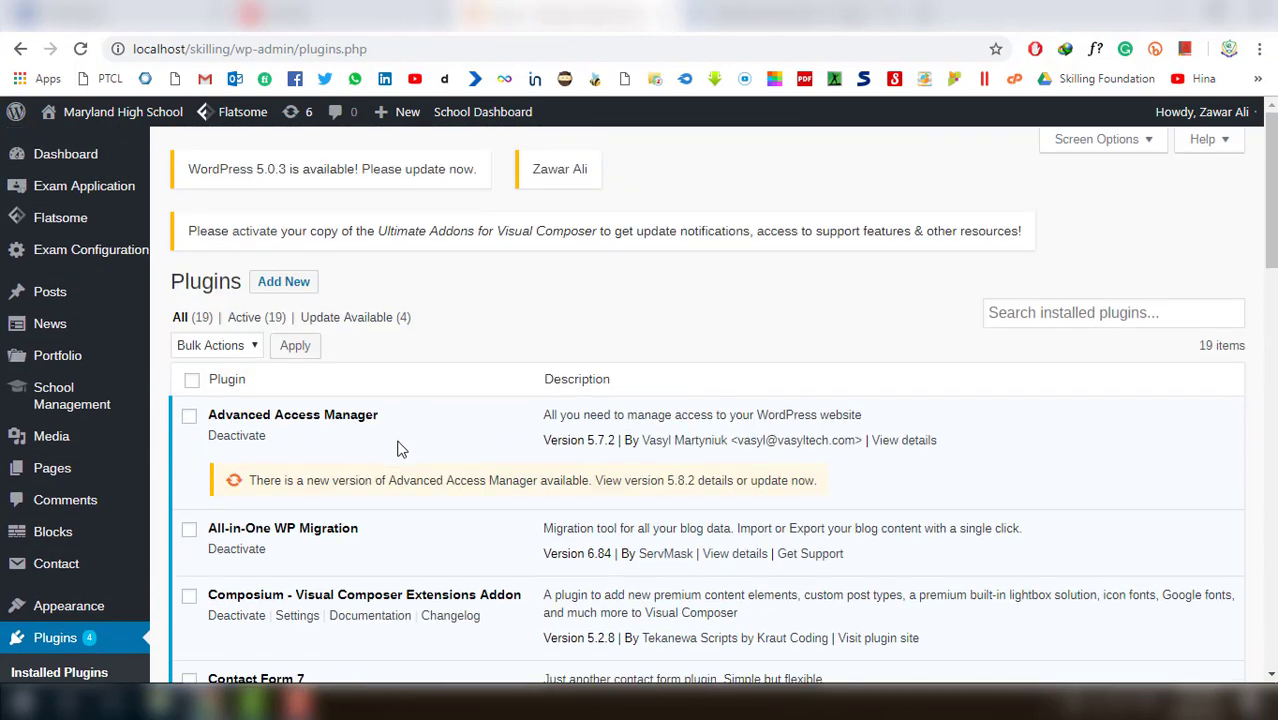
left_click(860, 14)
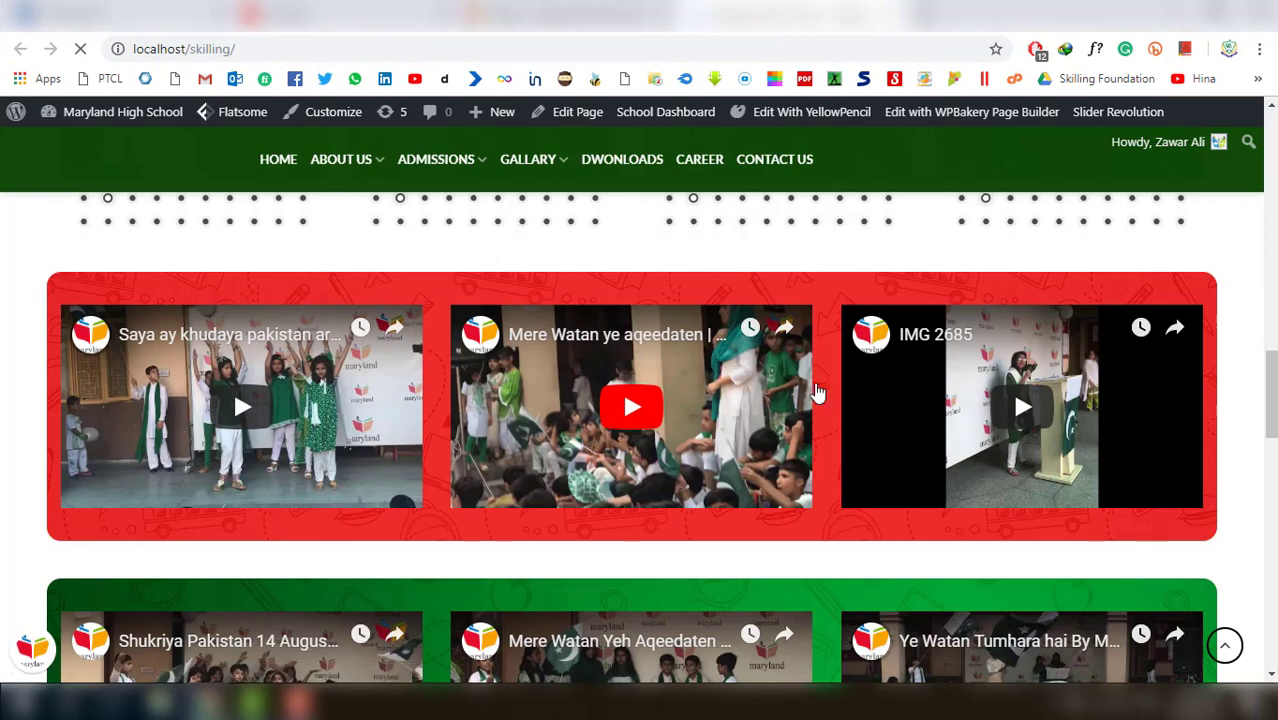
scroll(1270, 414, "up", 10)
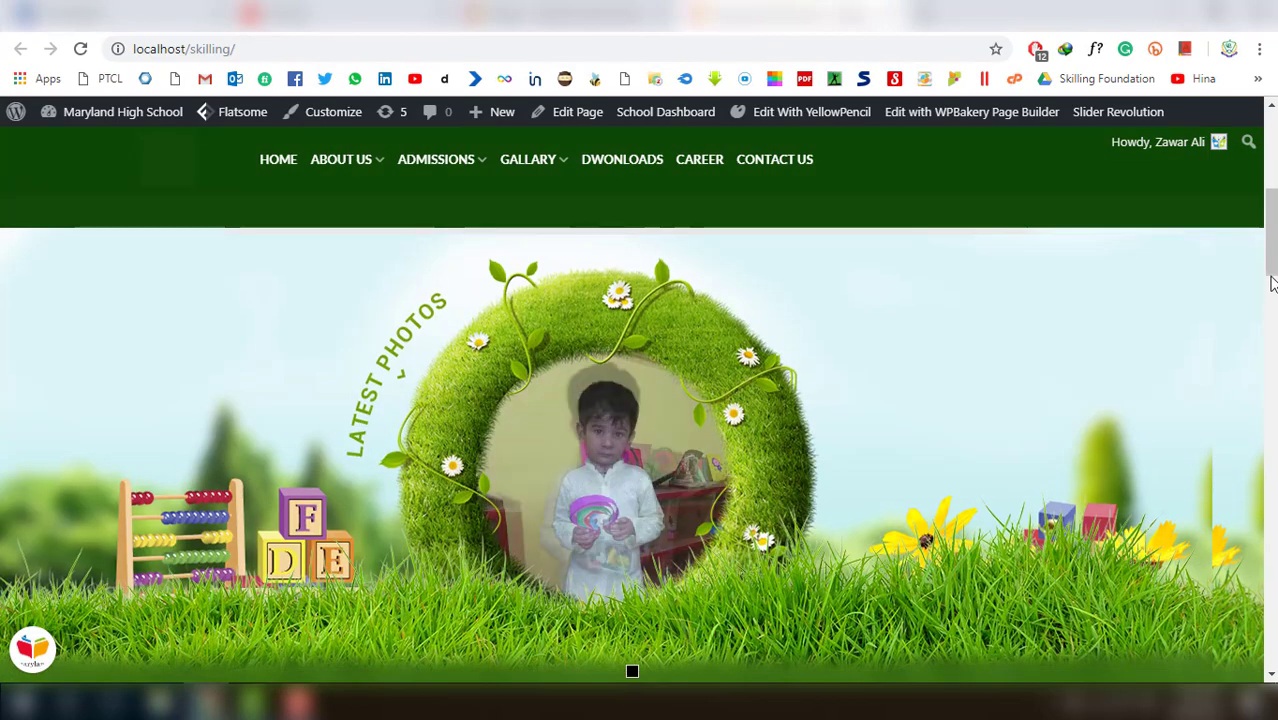
scroll(1273, 338, "up", 3)
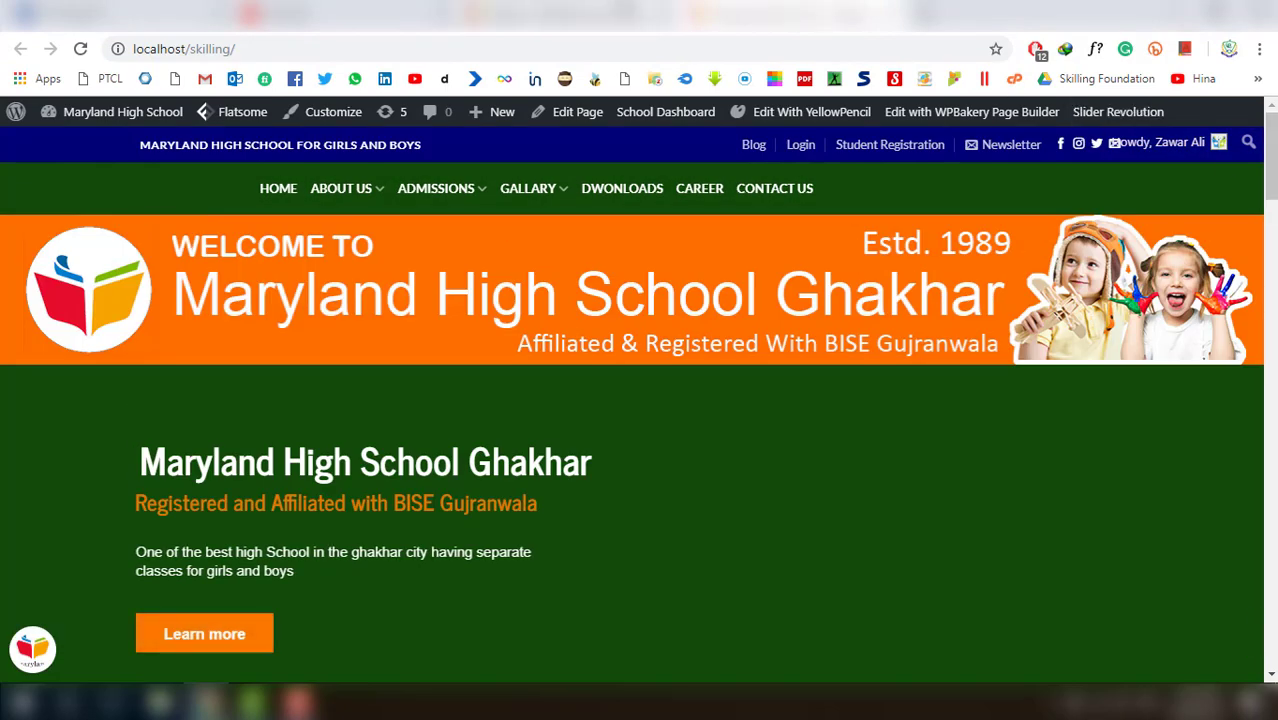
Open the form for adding a new page from the WordPress admin in a separate browser tab
left_click(590, 14)
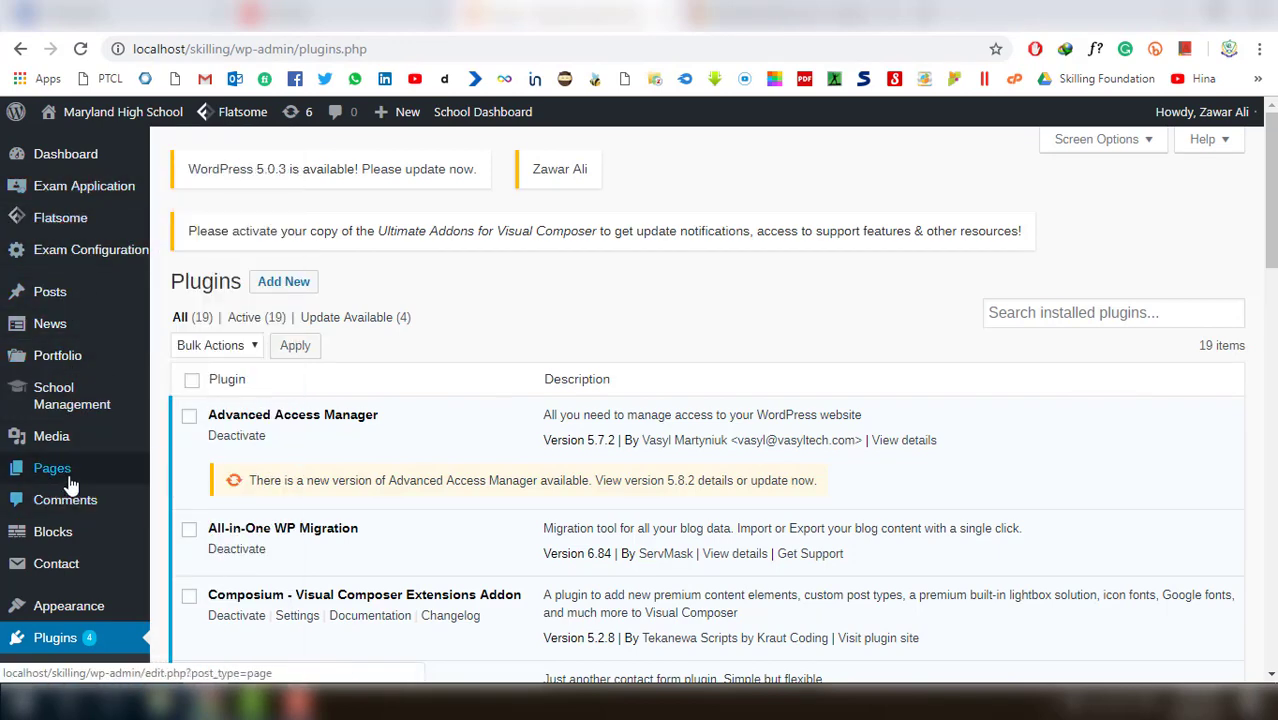
mouse_move(57, 478)
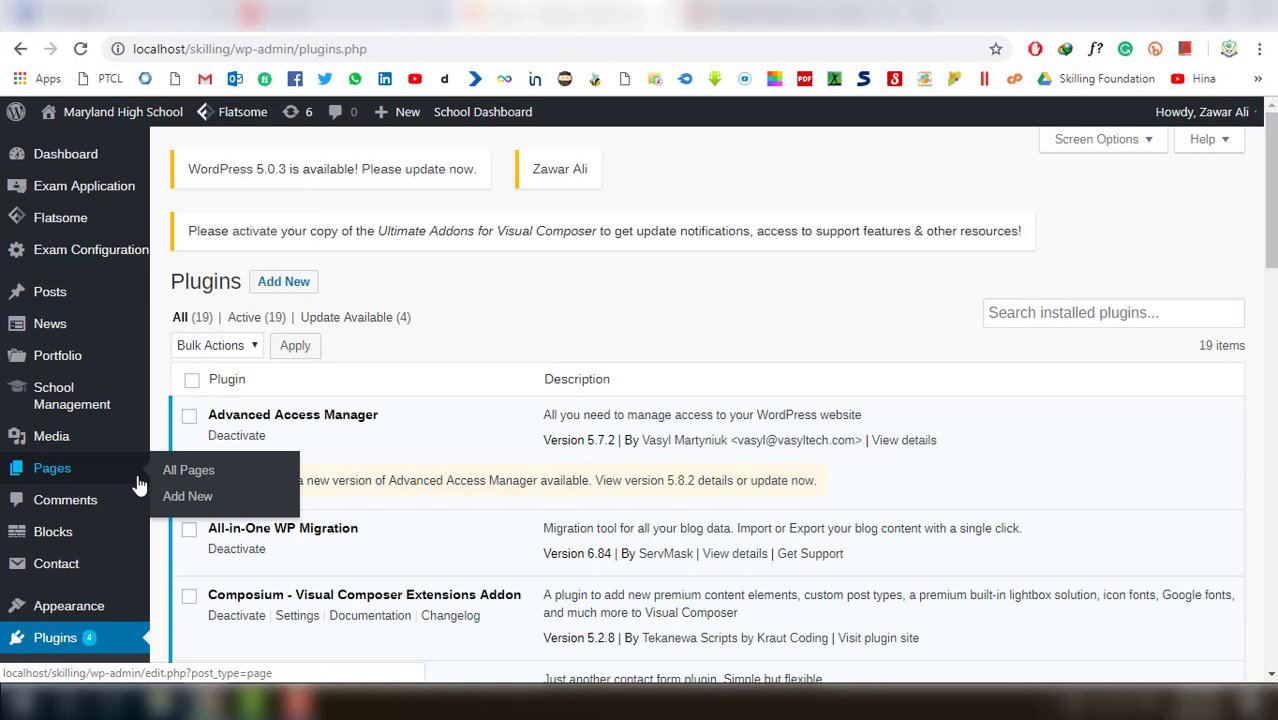
left_click(187, 497)
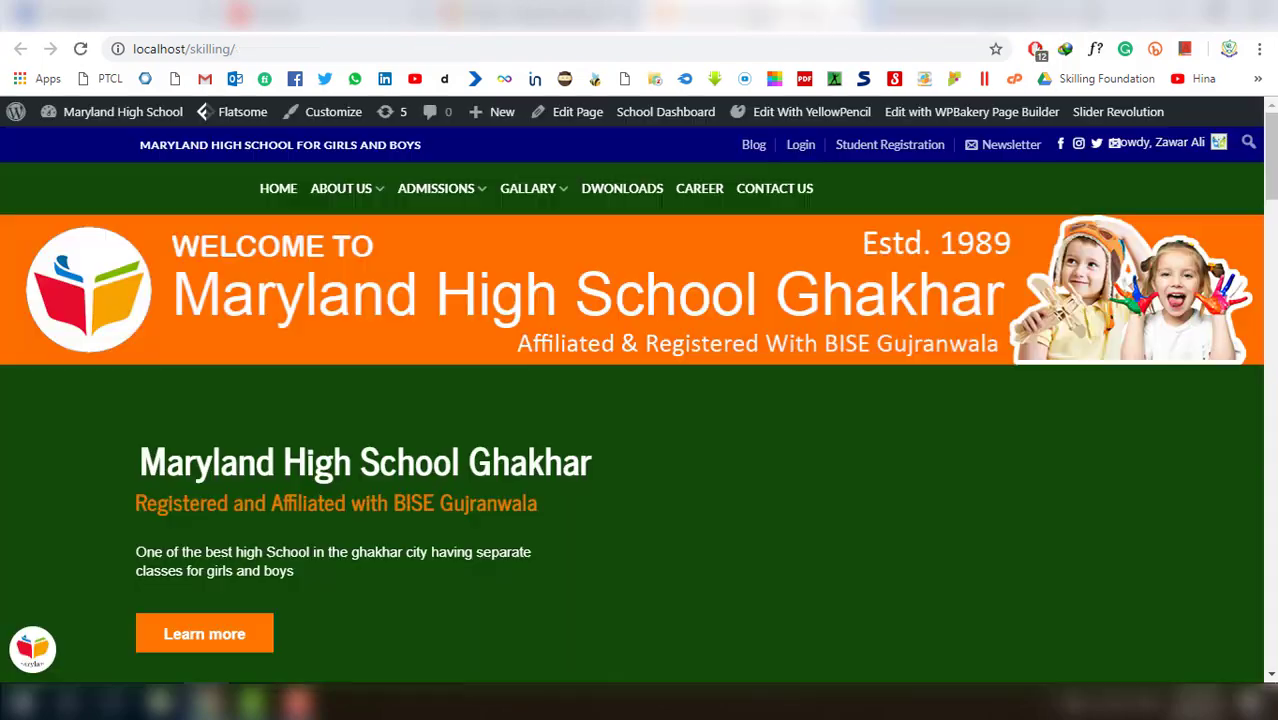
Look over the home page's red and green video rows and switch to the new page form
scroll(503, 520, "down", 20)
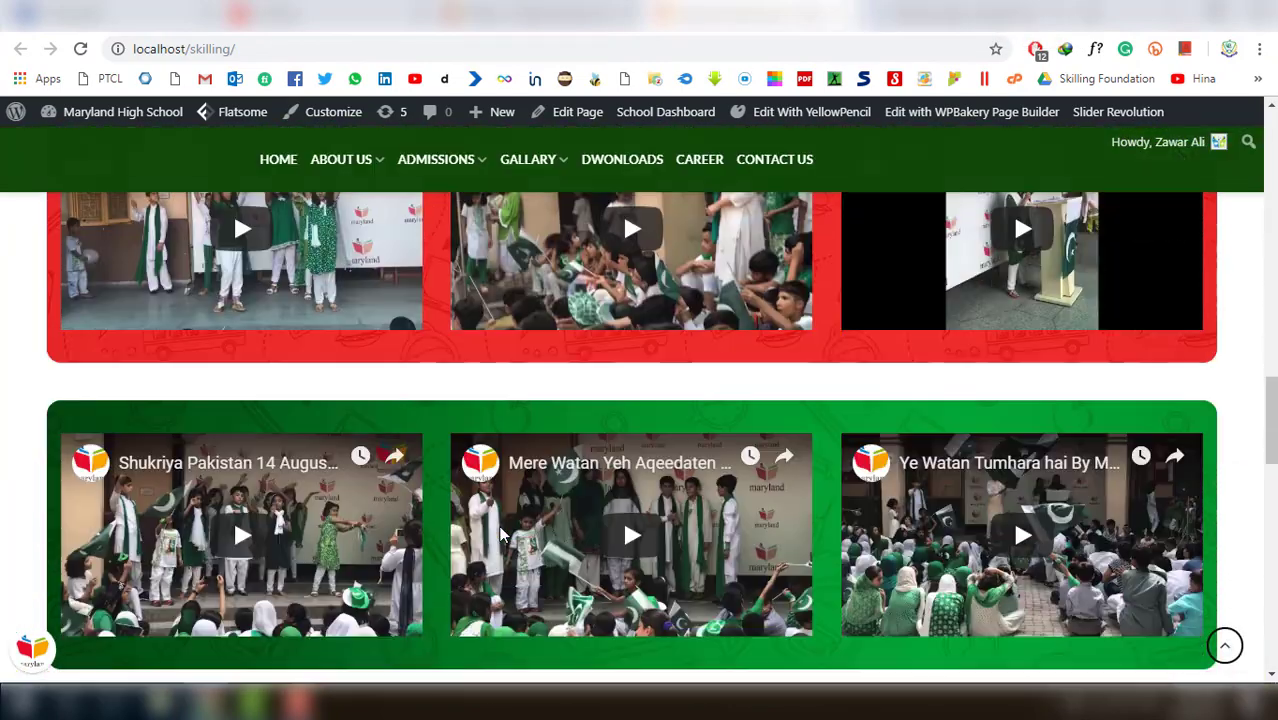
scroll(503, 535, "down", 1)
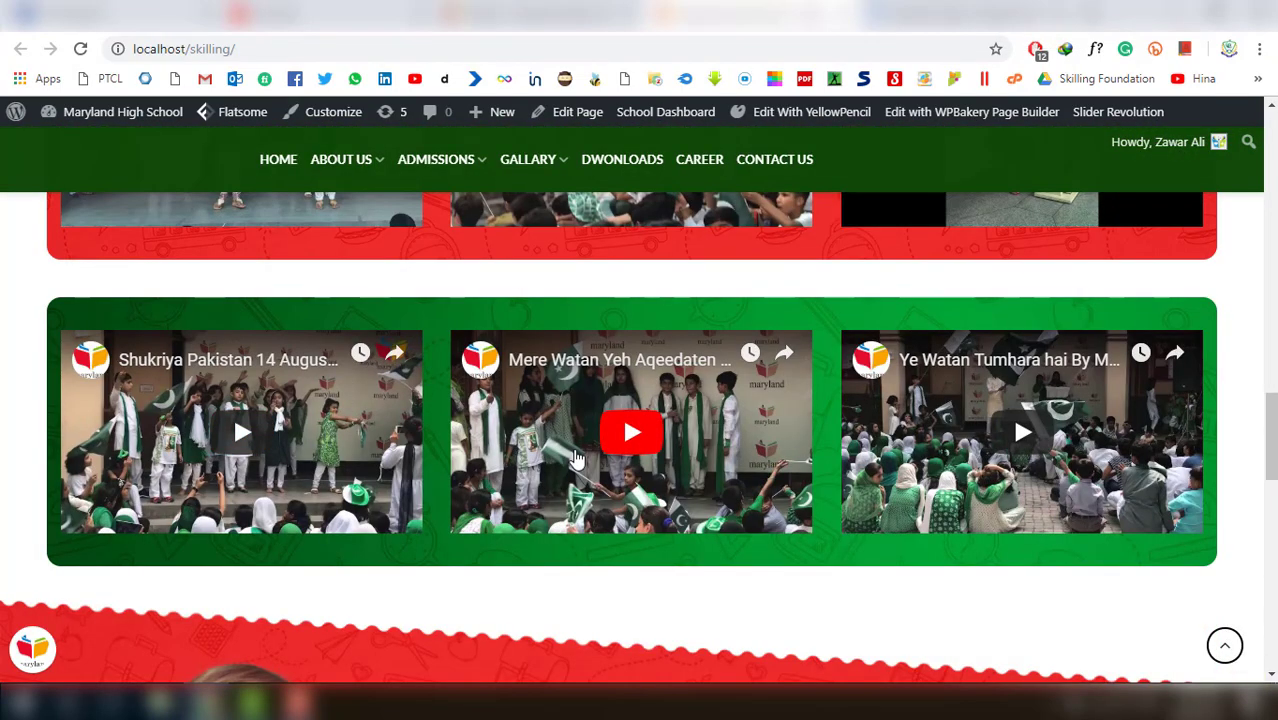
key("ctrl+Tab")
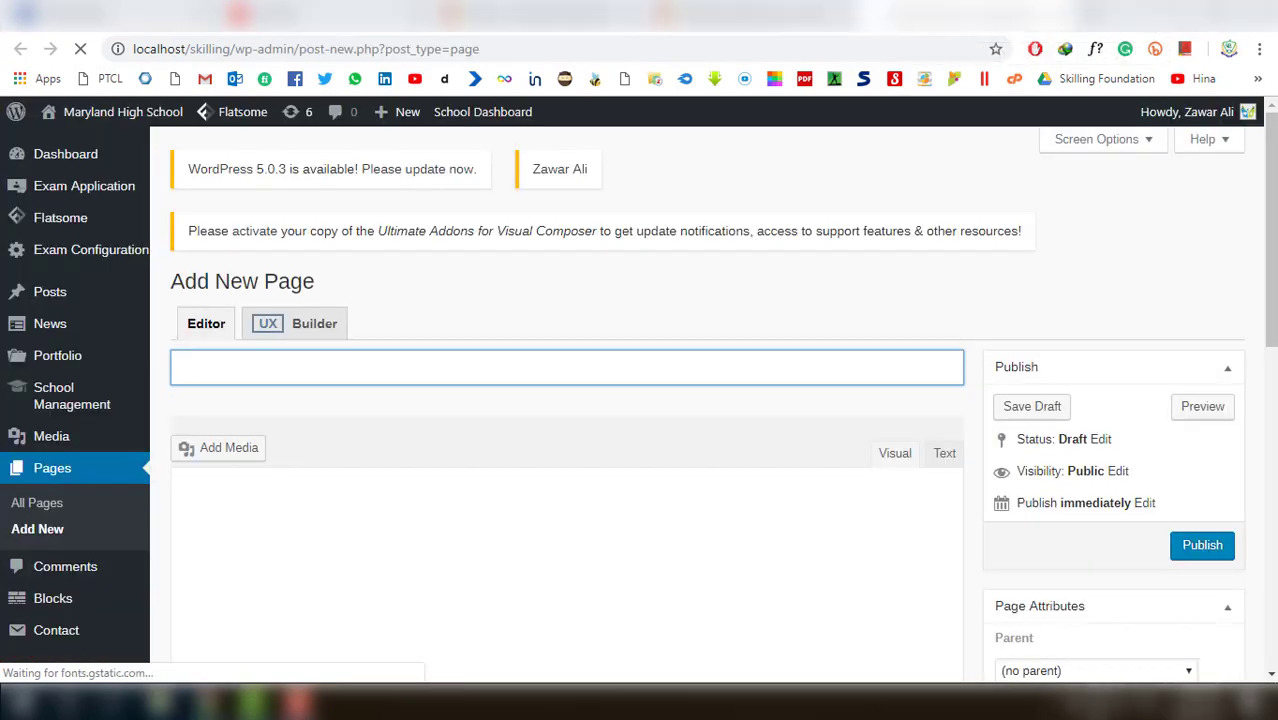
Check the computer's Wi-Fi connection and reload the new page form
left_click(1062, 700)
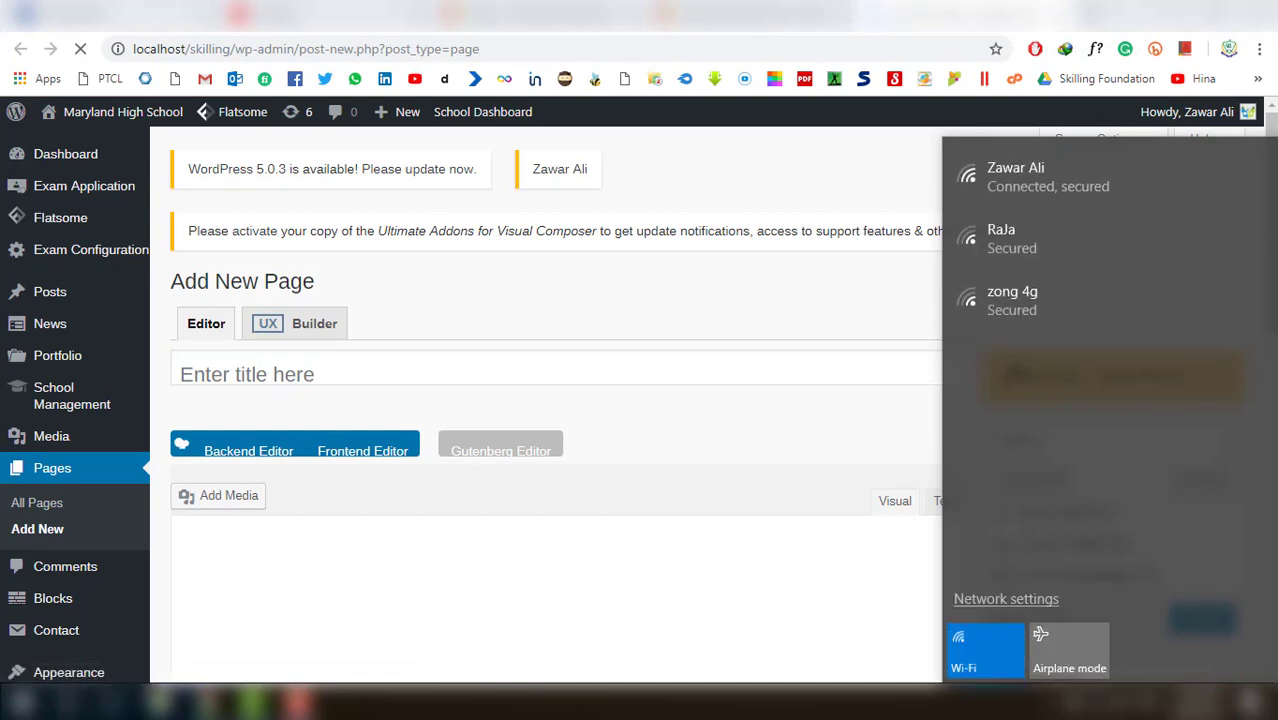
key("Escape")
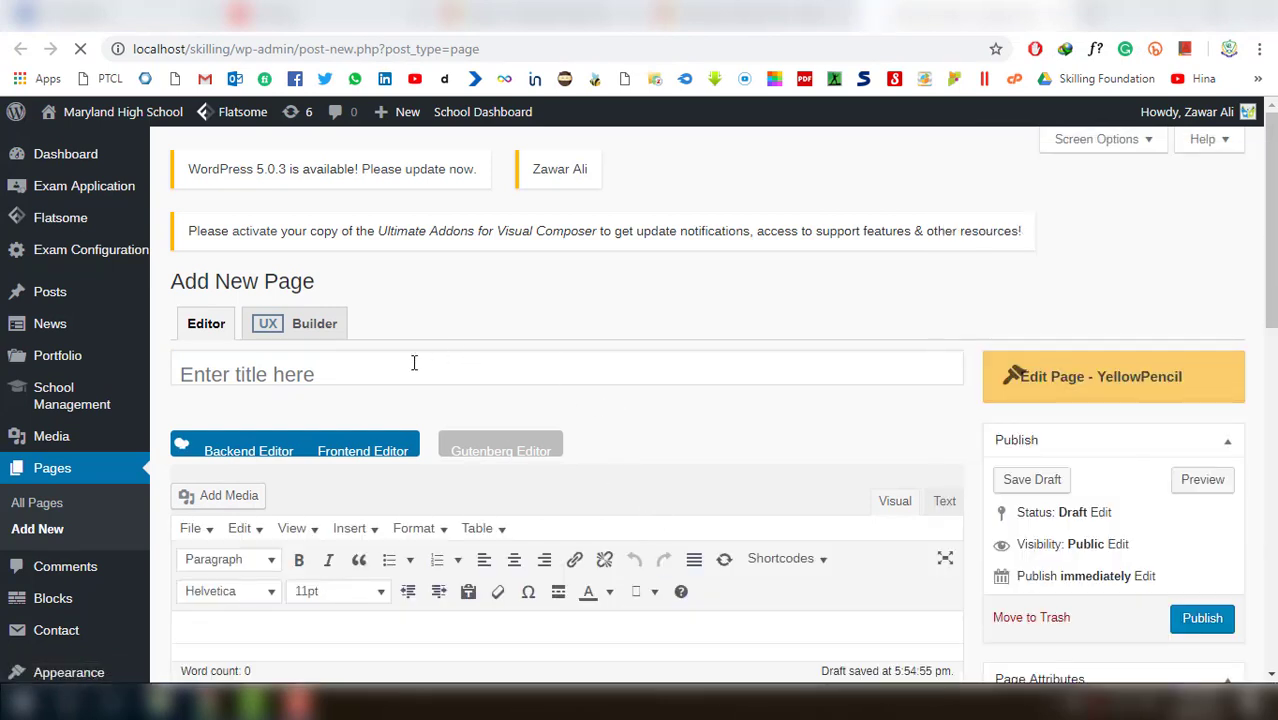
left_click(386, 365)
scroll(386, 365, "down", 2)
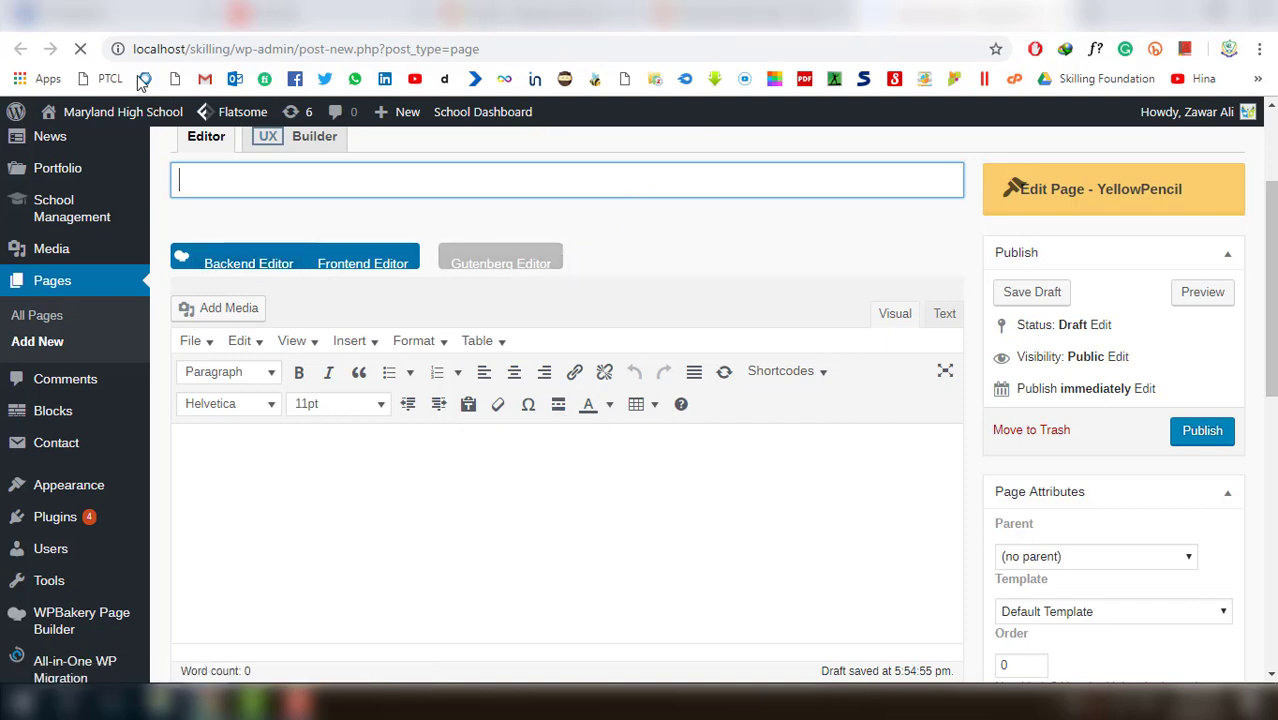
left_click(86, 49)
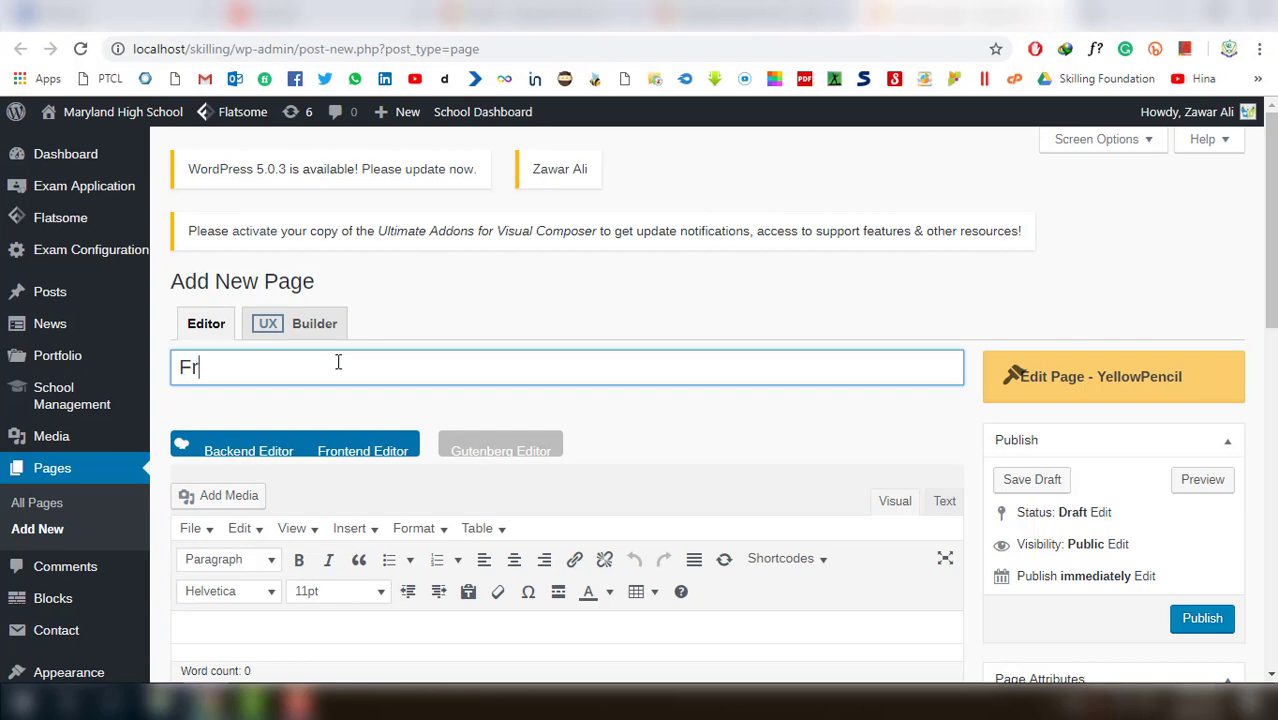
Title the new page Front and set its template to Page - Full Width
type("ont")
scroll(749, 505, "down", 2)
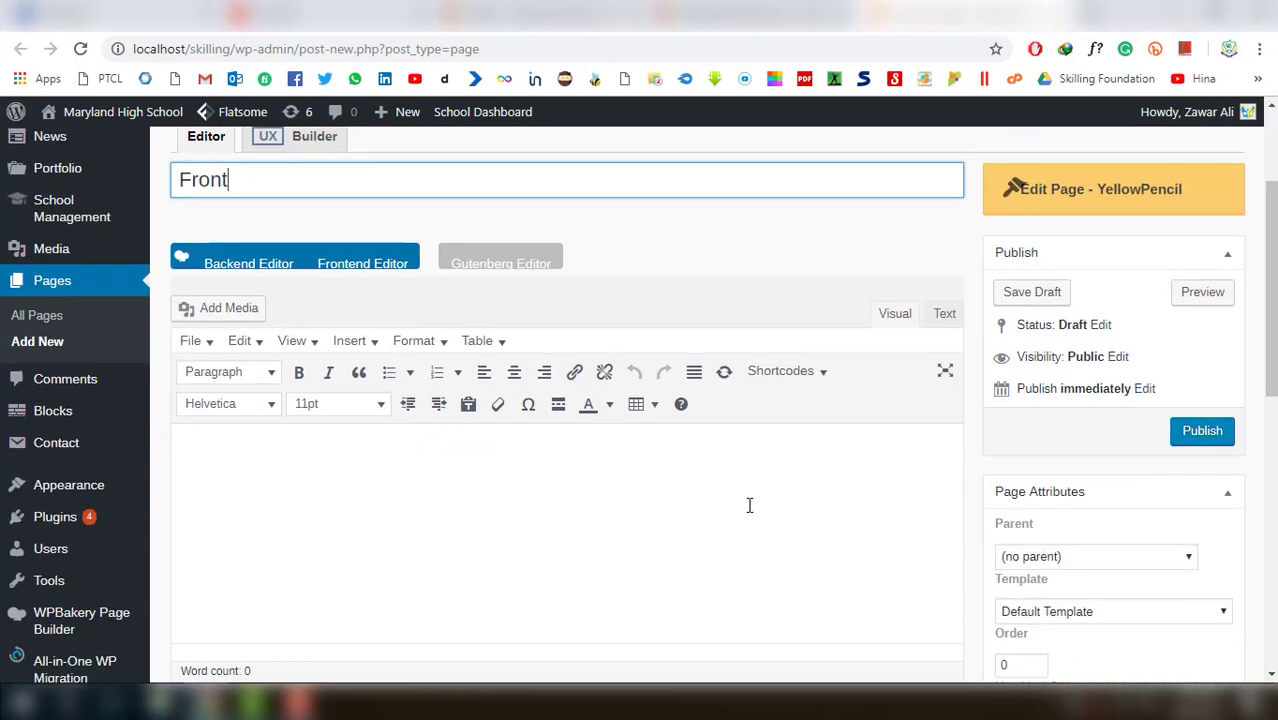
scroll(750, 480, "down", 2)
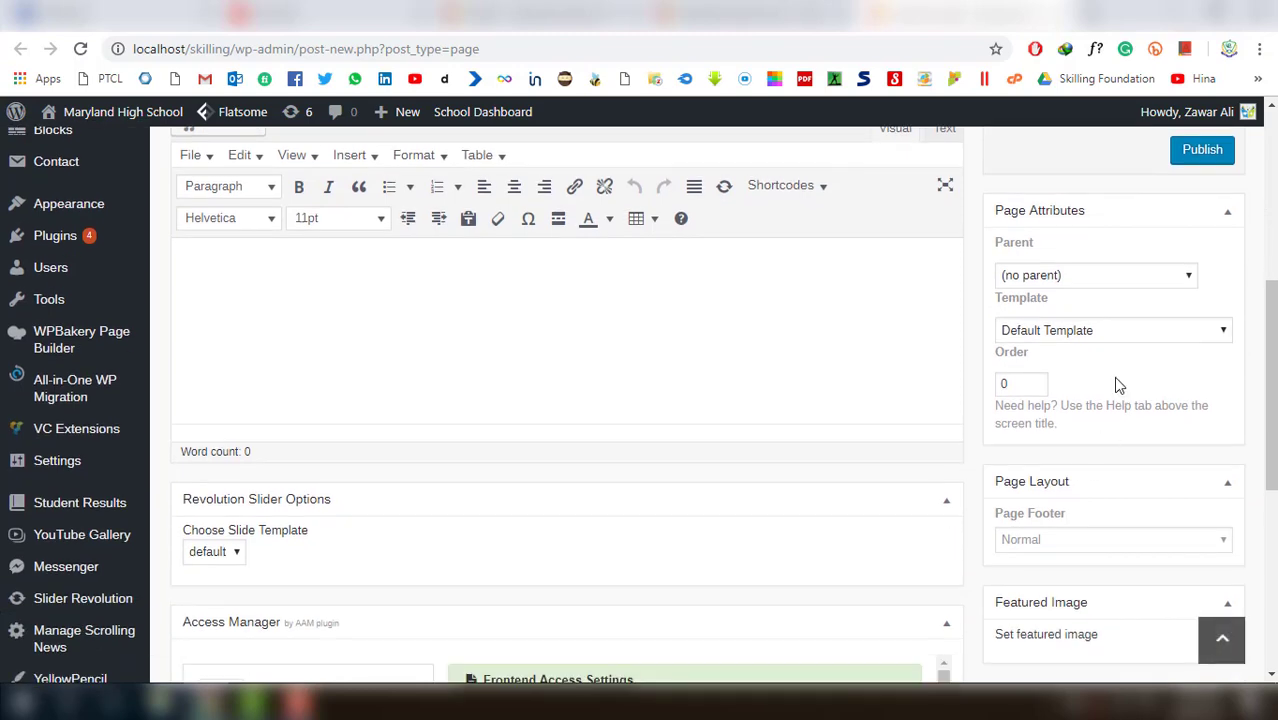
left_click(1108, 331)
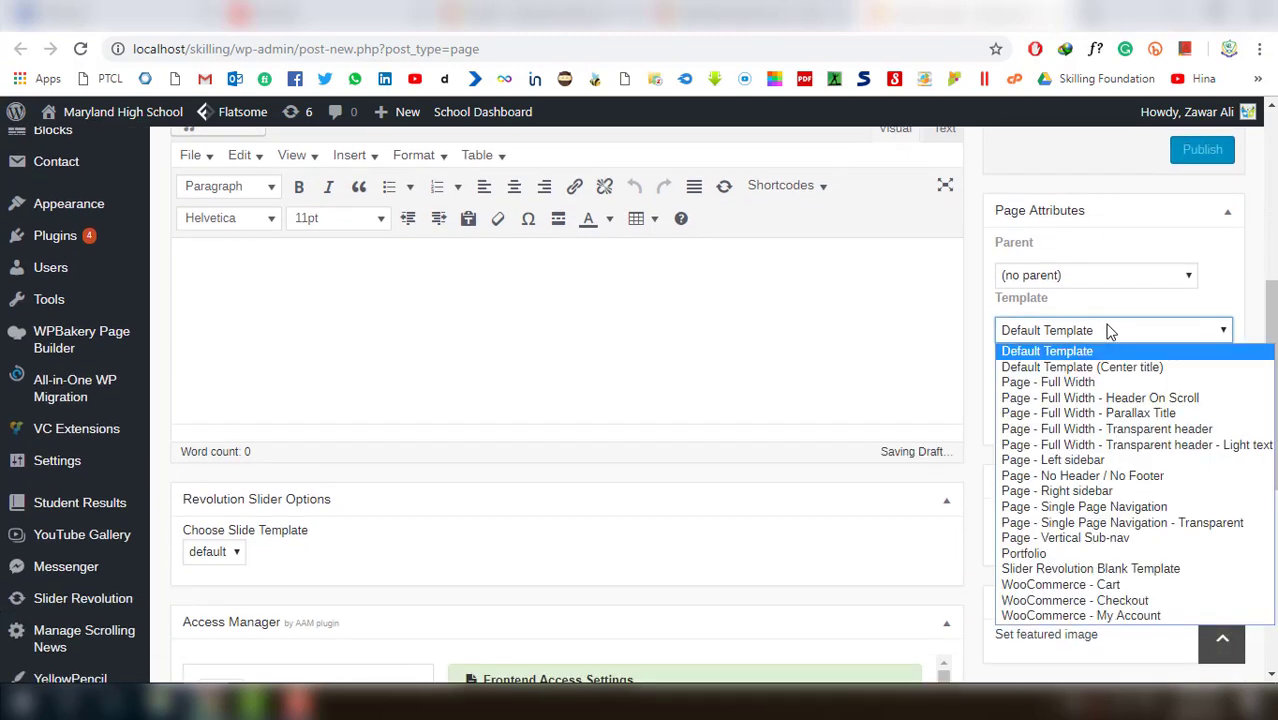
left_click(1097, 383)
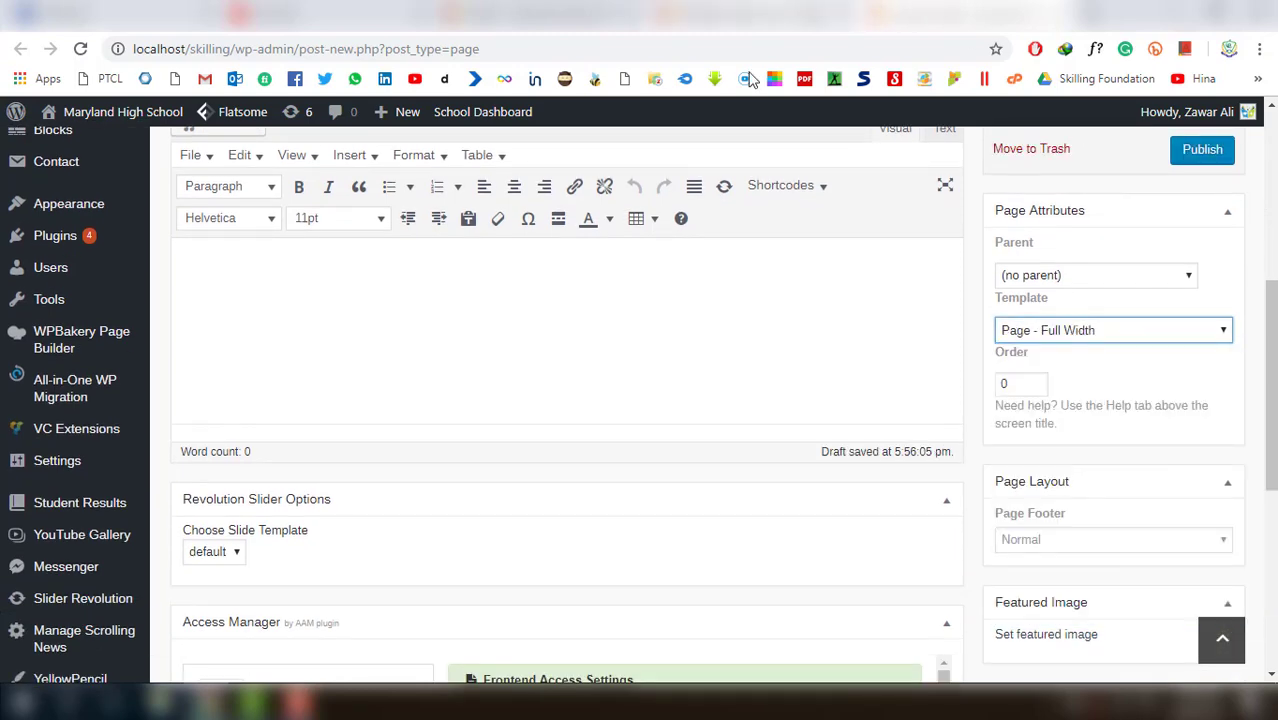
Publish the Front page and view its live version in a separate tab
left_click(765, 14)
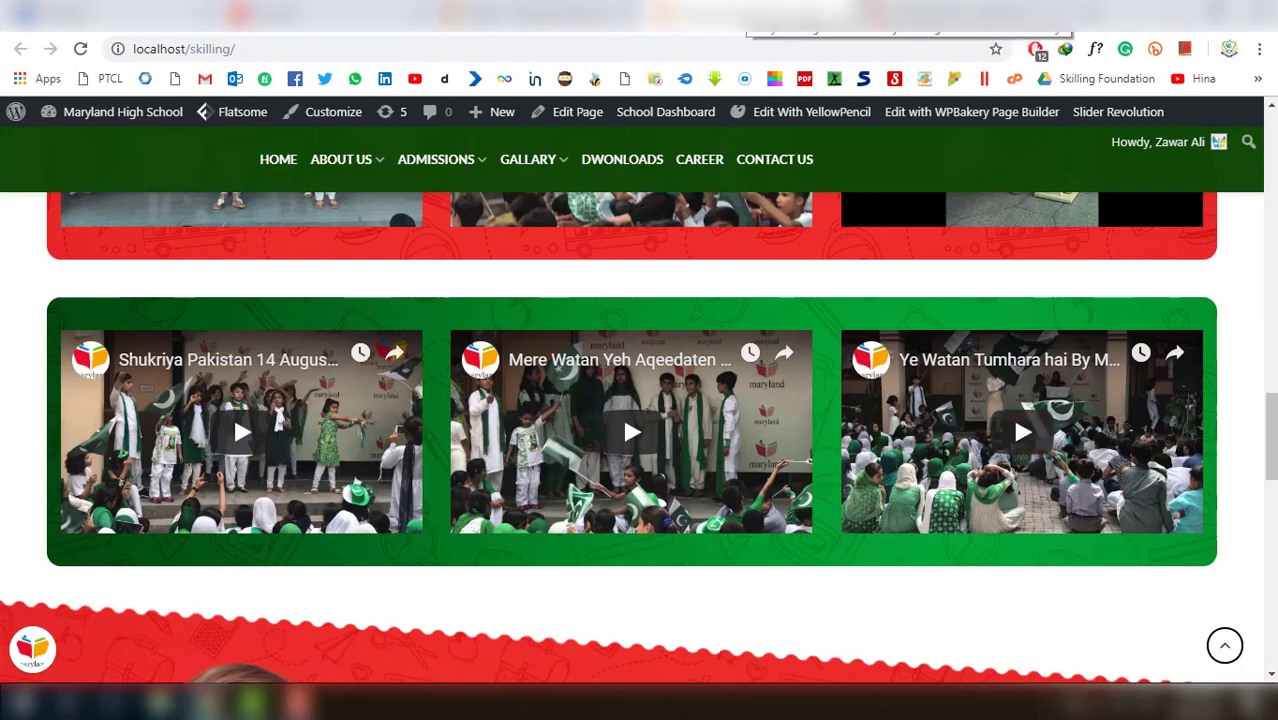
key("ctrl+shift+Tab")
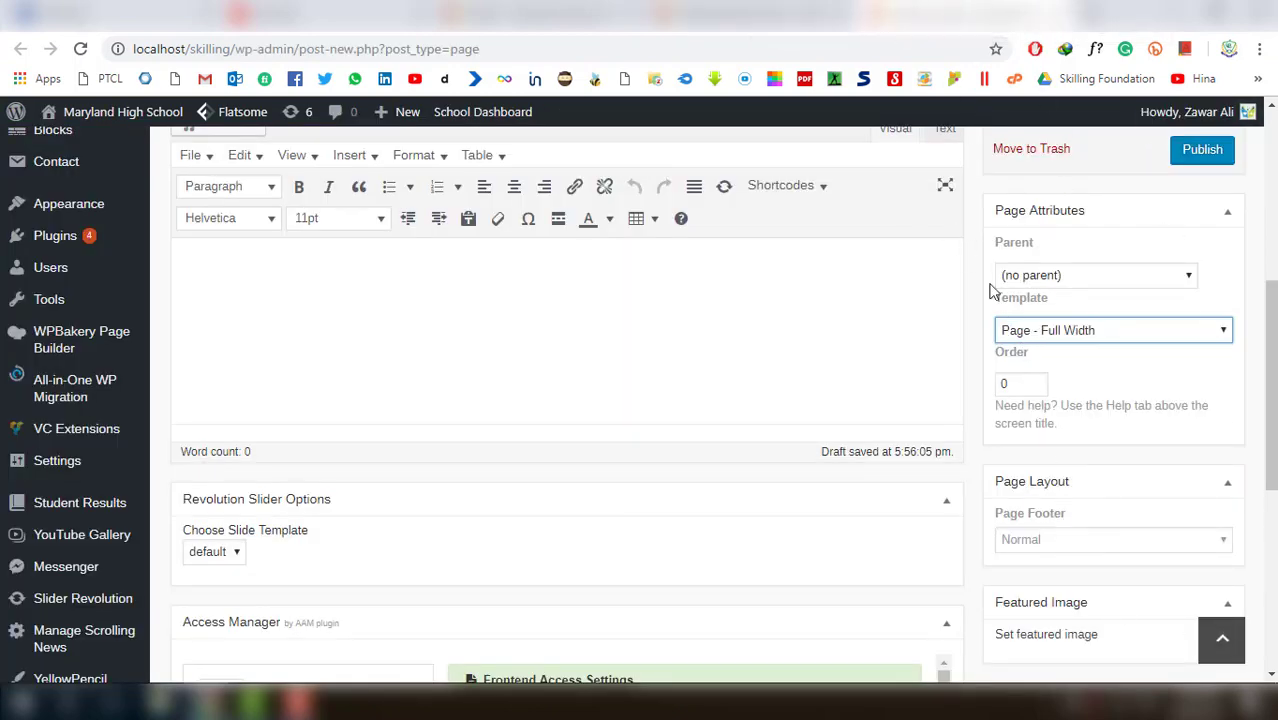
scroll(1062, 410, "up", 2)
left_click(1201, 340)
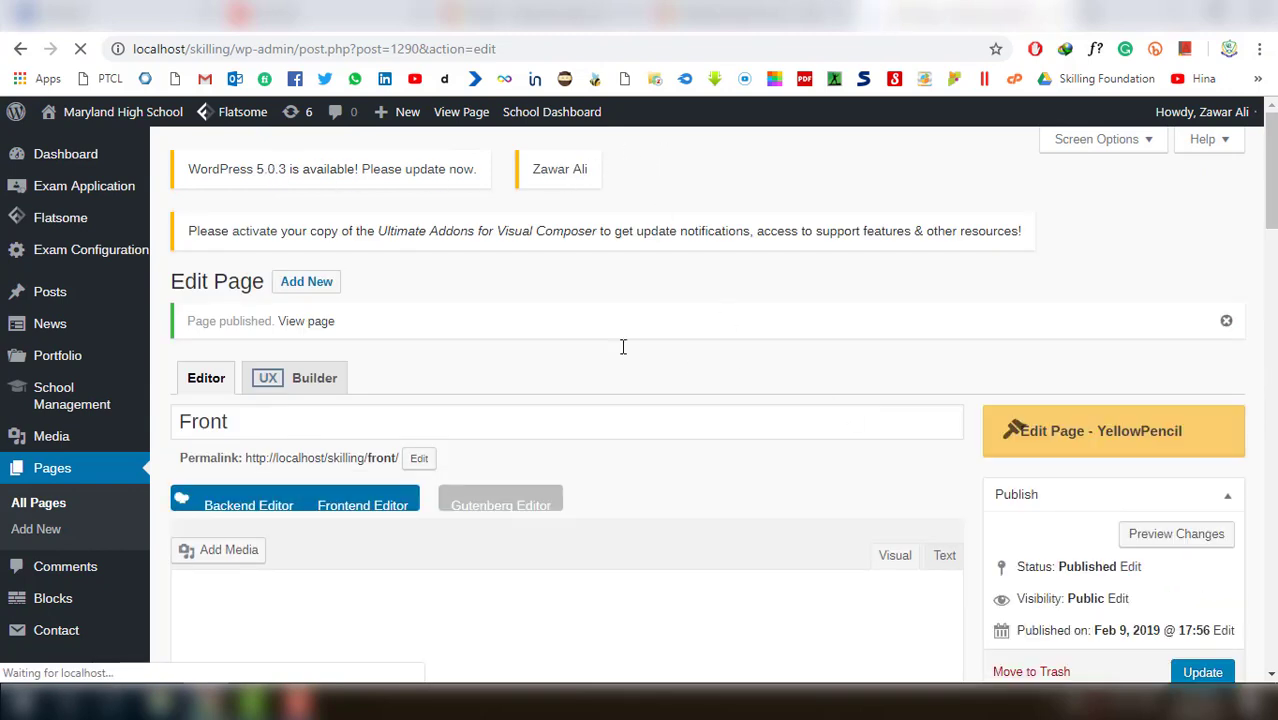
left_click(300, 324)
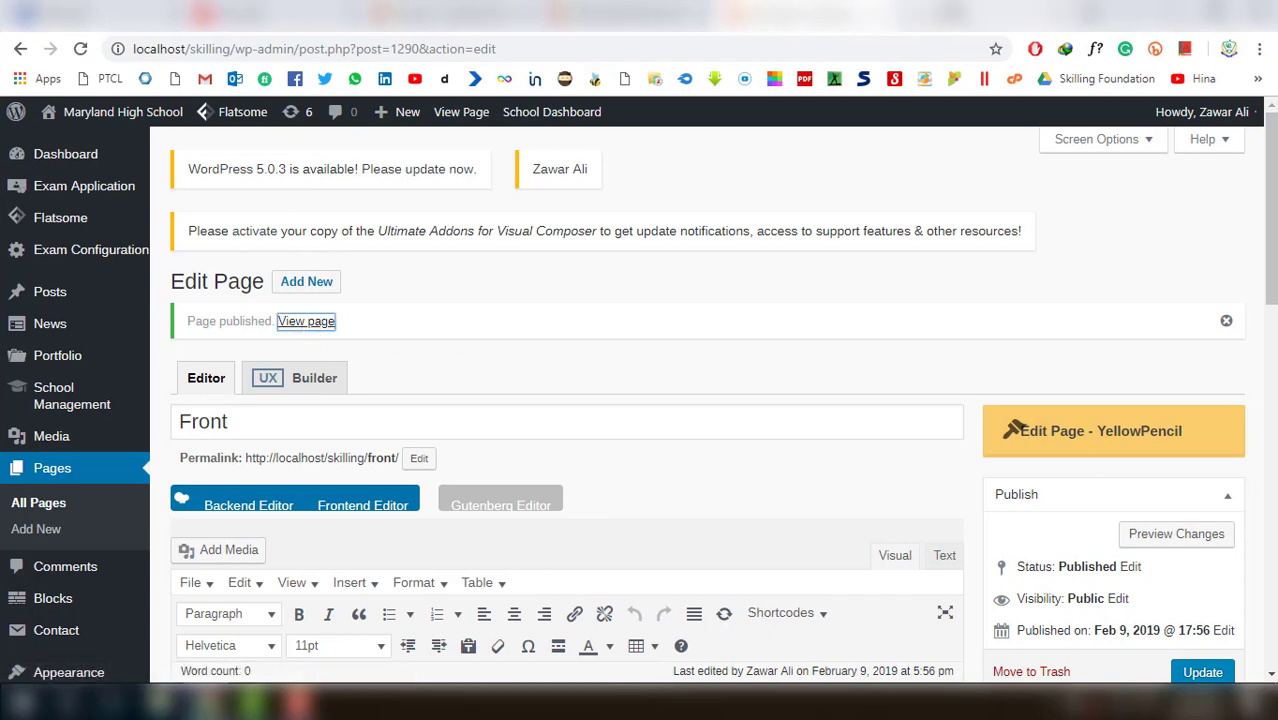
left_click(1003, 13)
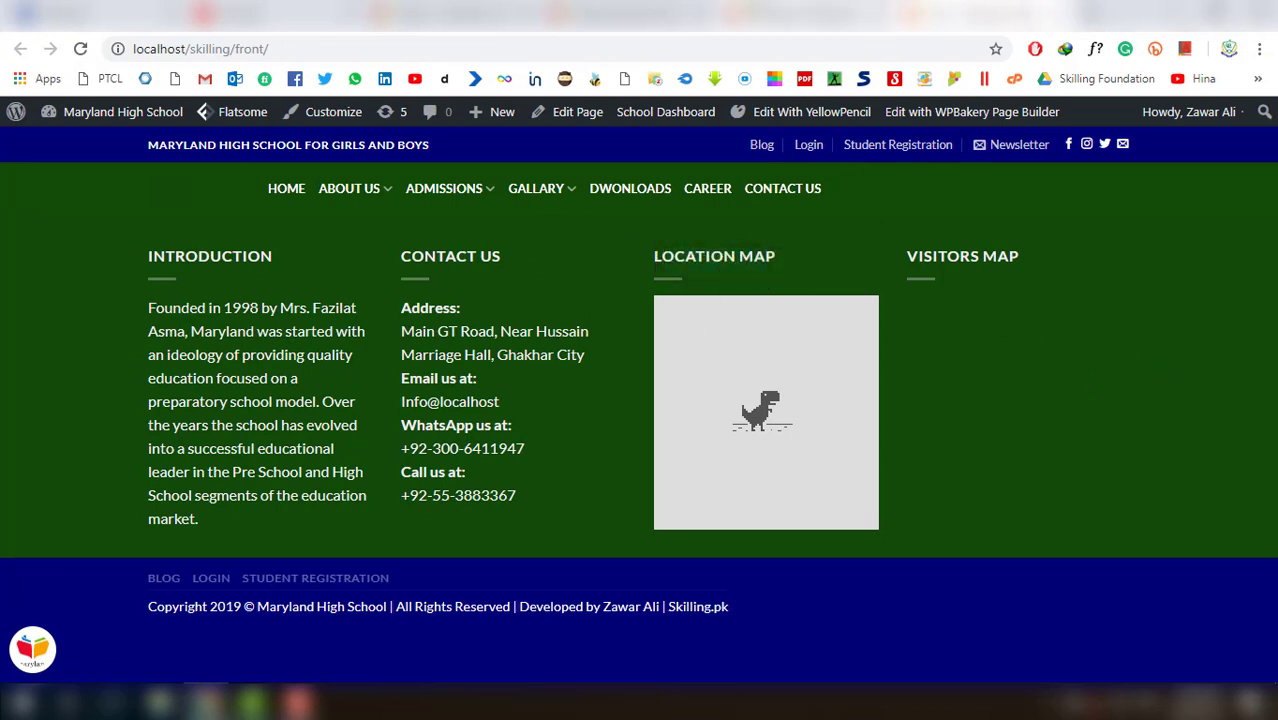
Return to the Front page's edit screen and switch its content to the WPBakery Backend Editor
left_click(800, 13)
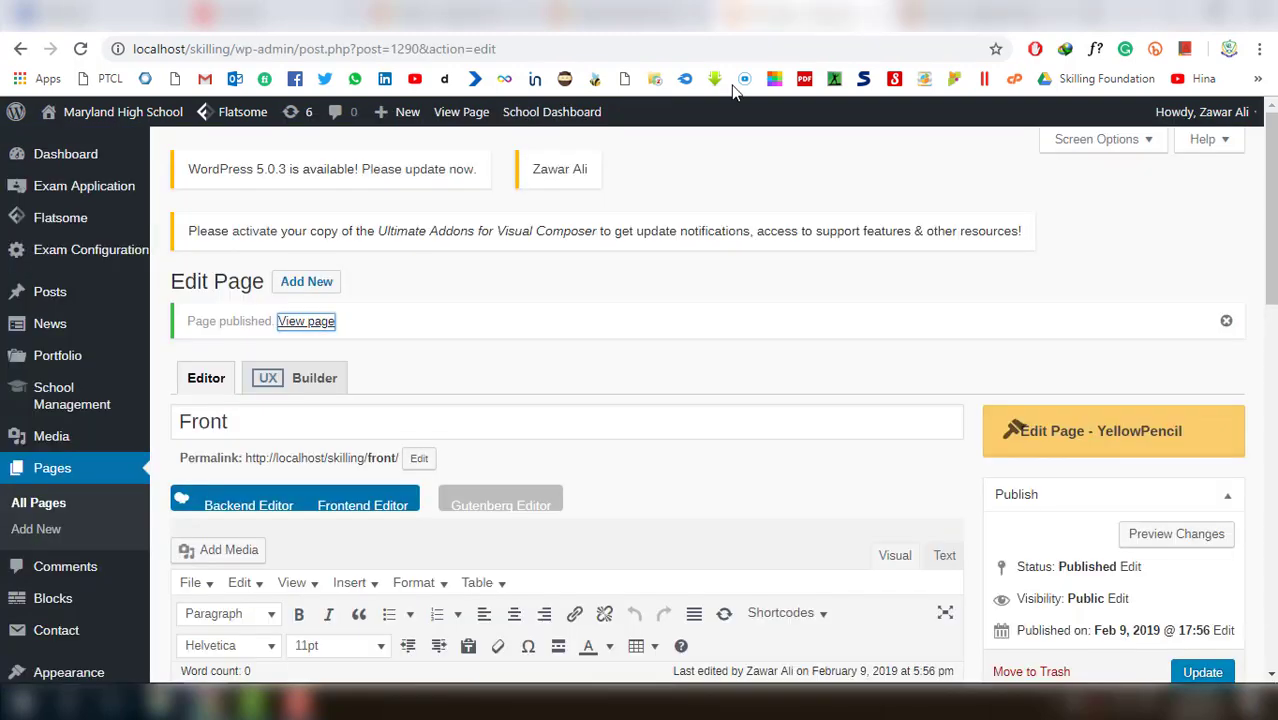
scroll(685, 266, "down", 2)
left_click(228, 318)
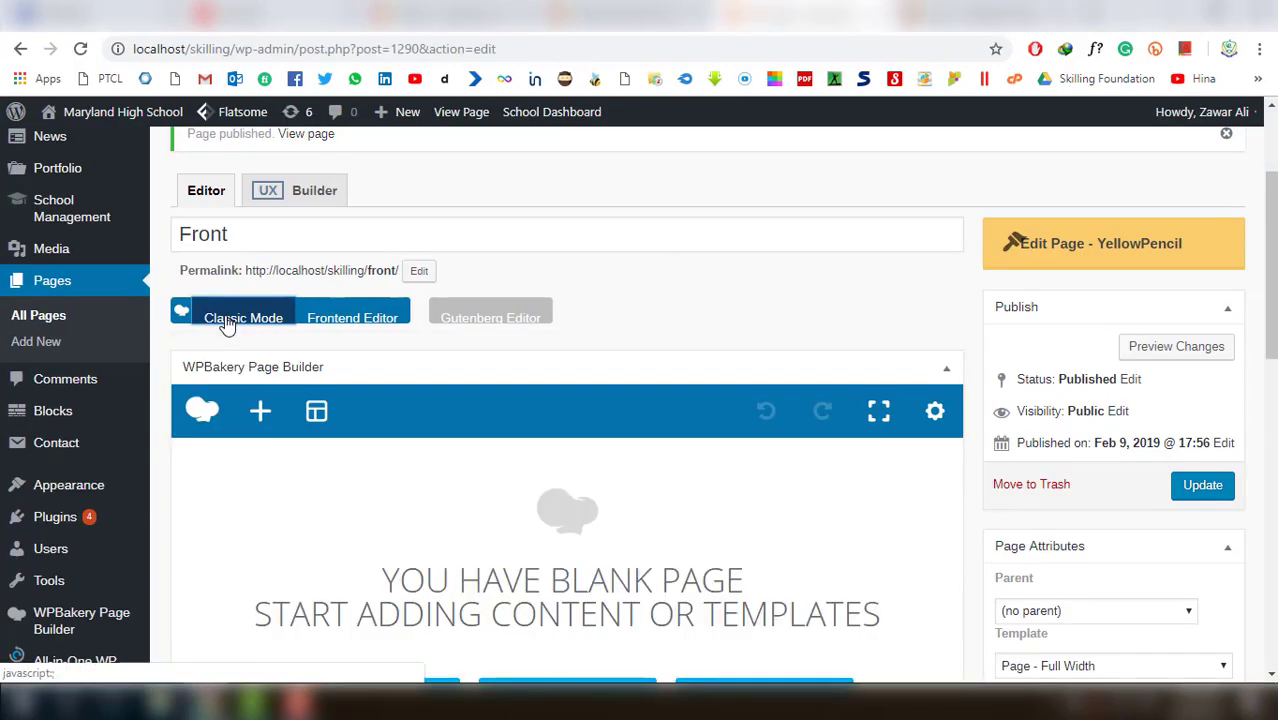
Go to the site's live home page and open it for editing with WPBakery Page Builder
scroll(257, 380, "down", 2)
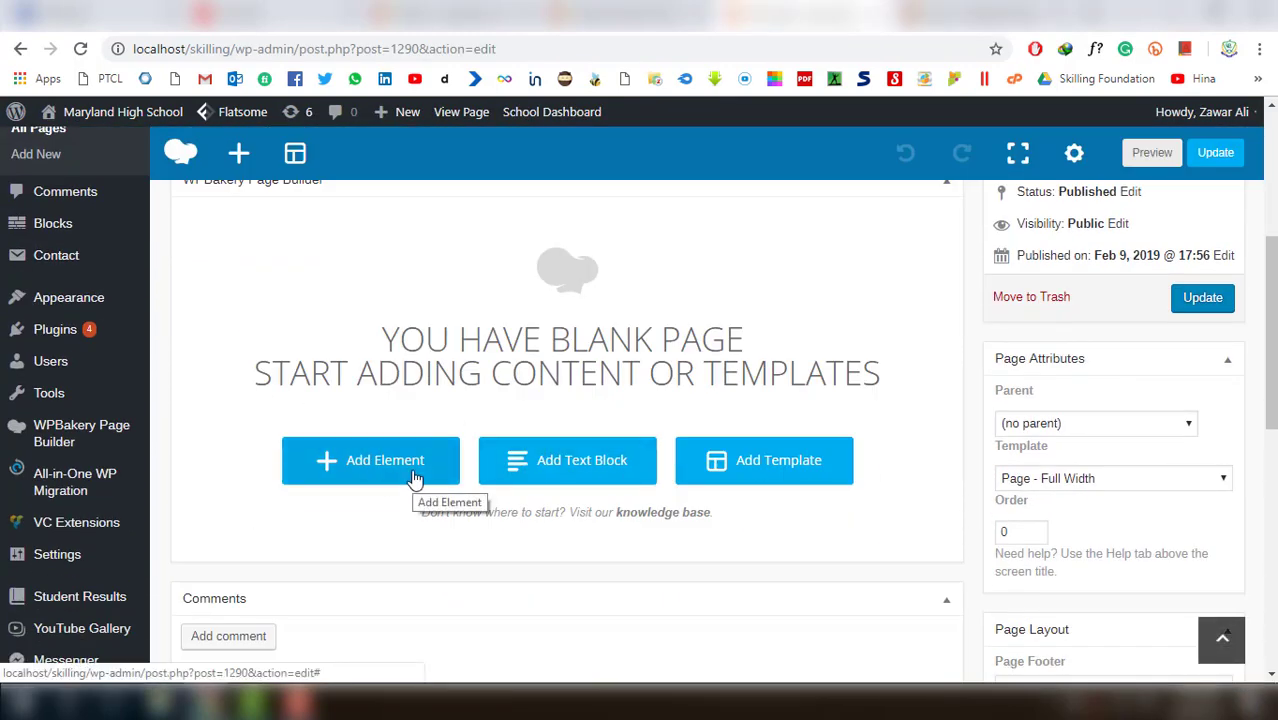
left_click(635, 14)
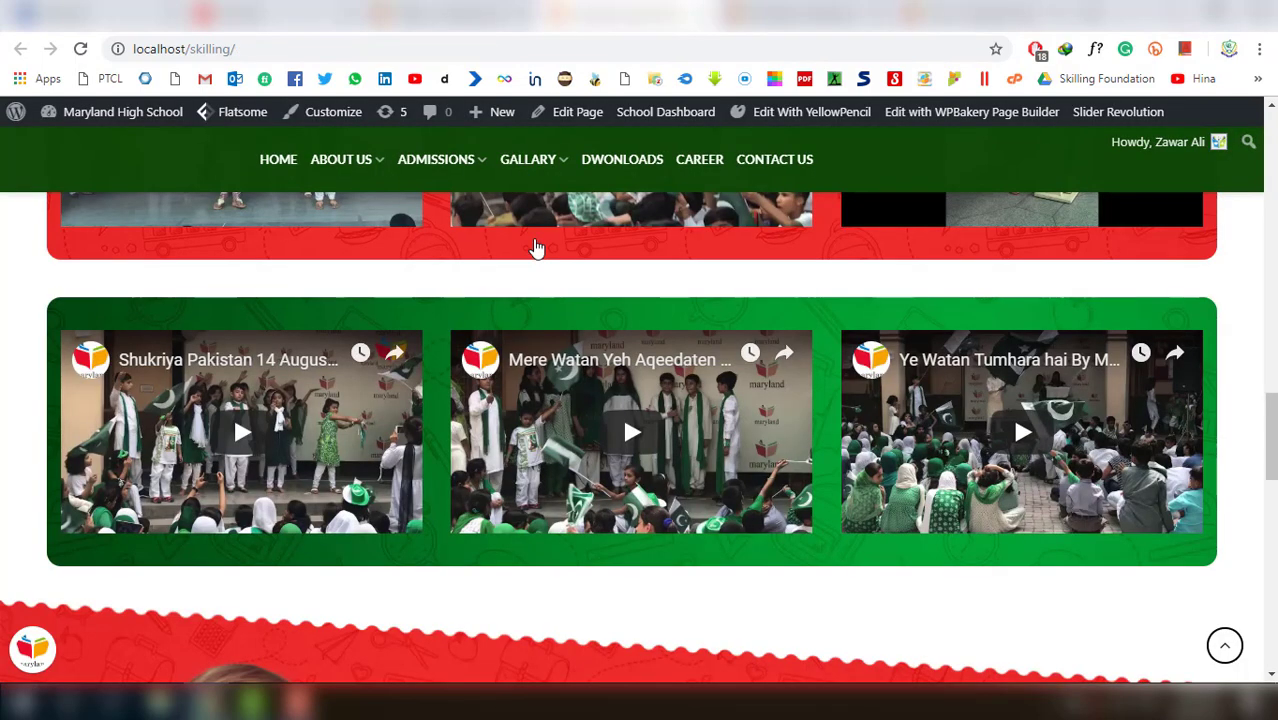
scroll(751, 378, "up", 15)
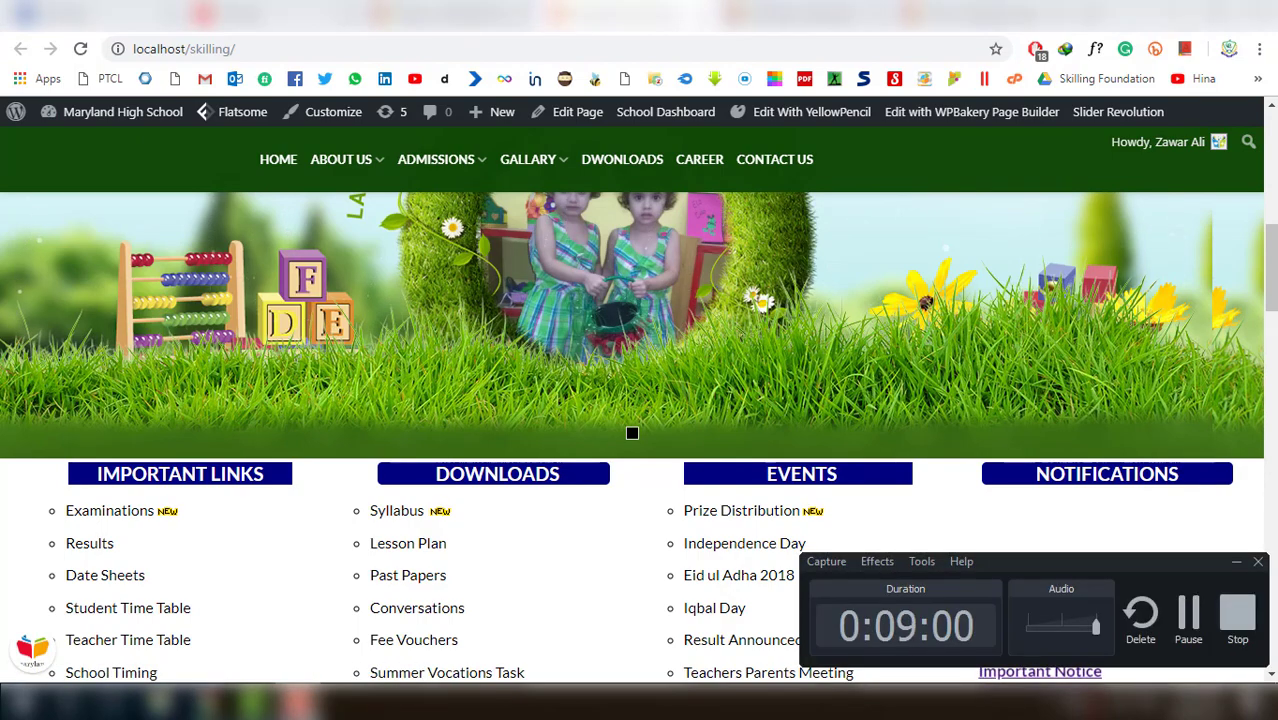
scroll(622, 383, "up", 5)
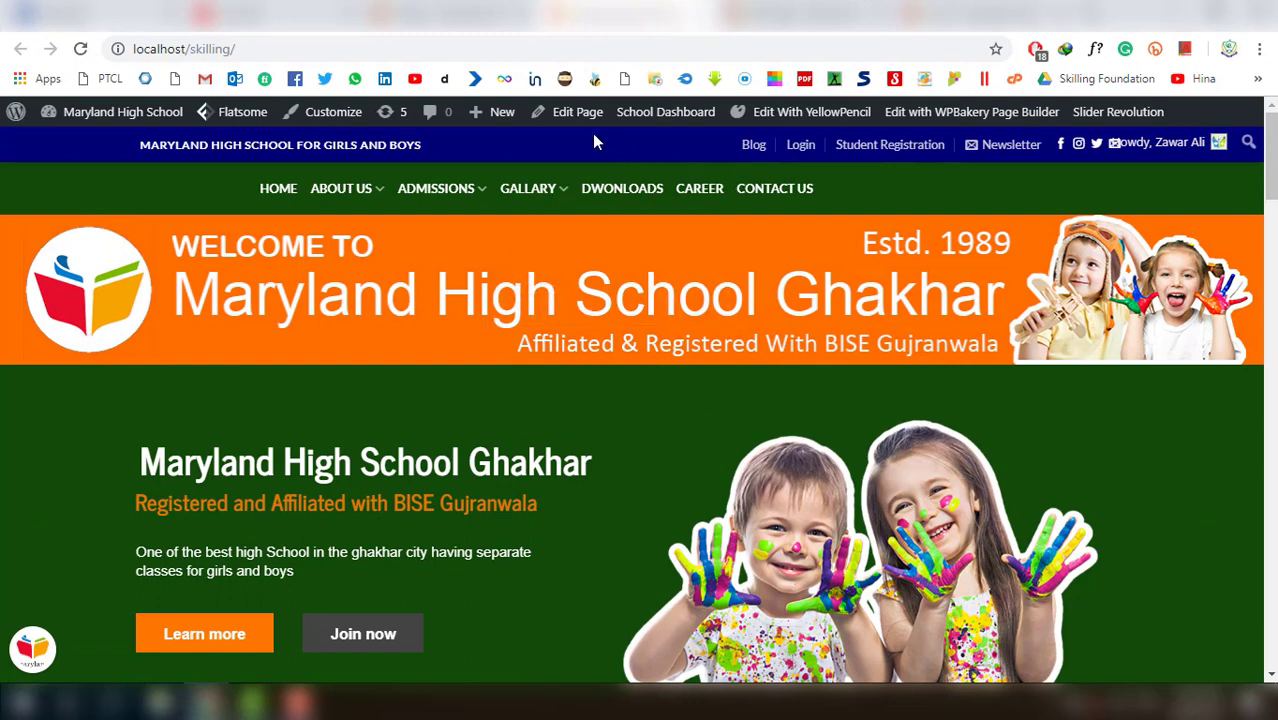
mouse_move(567, 133)
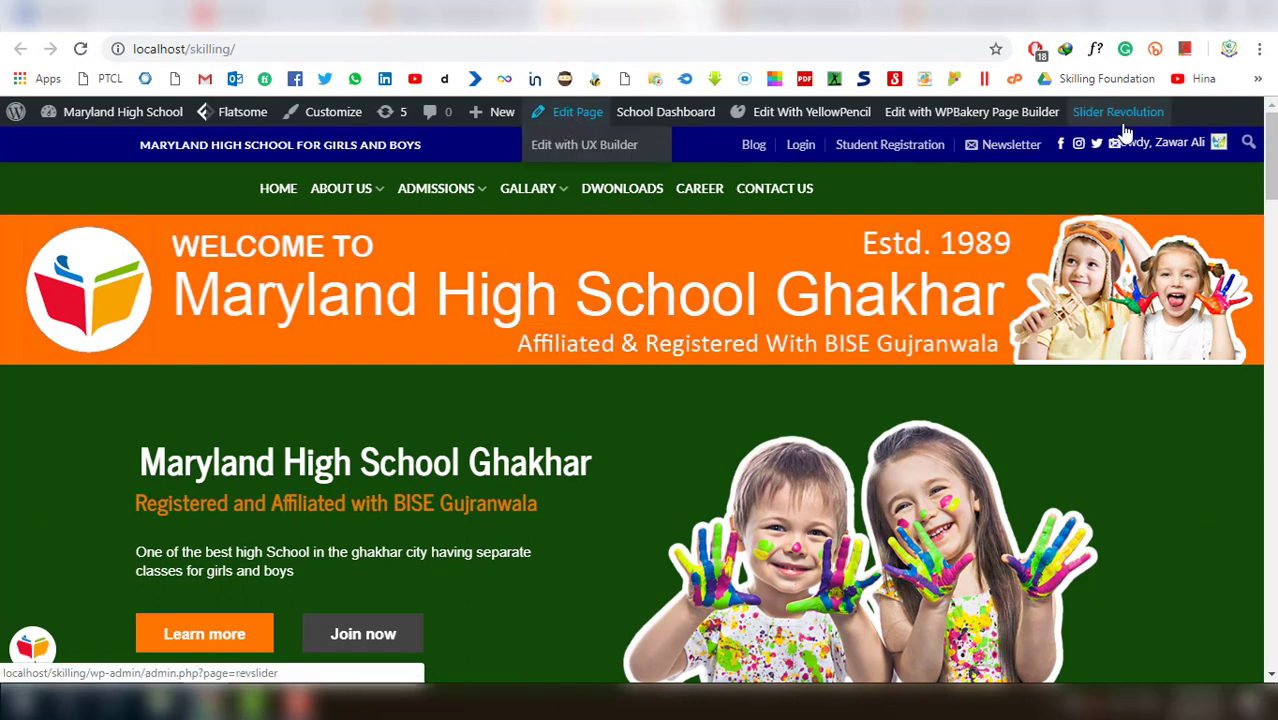
left_click(1030, 127)
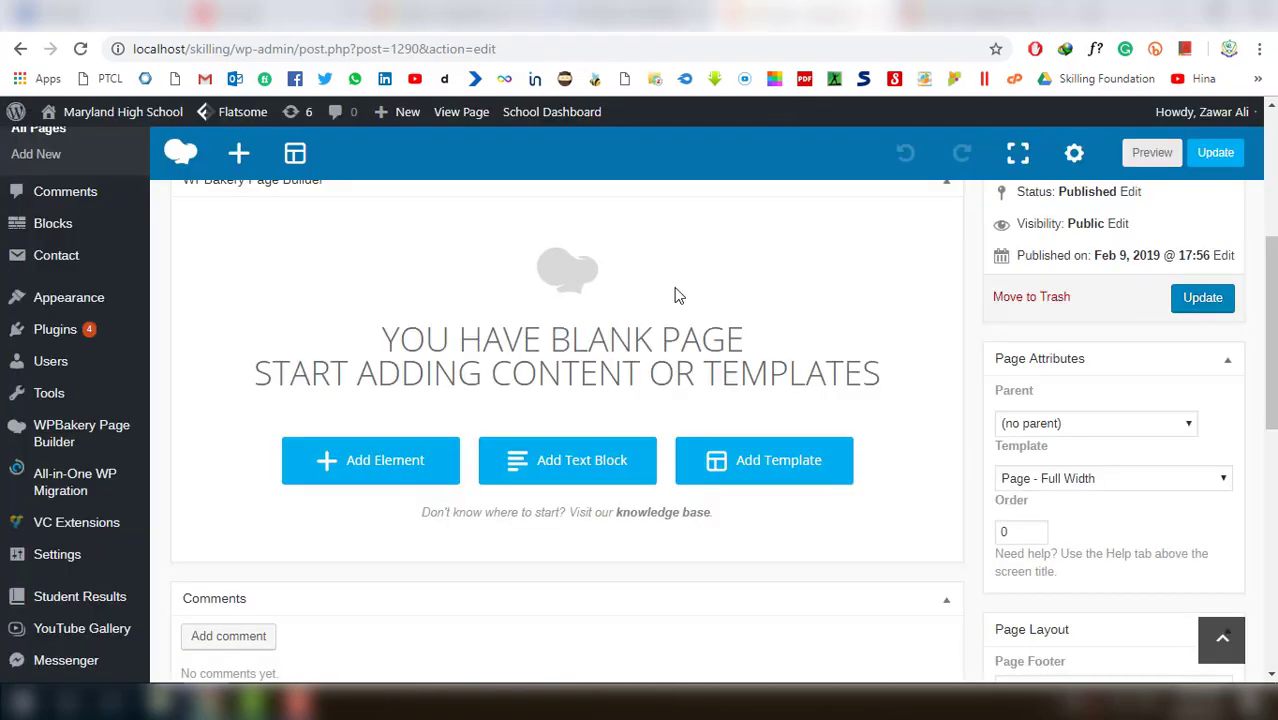
scroll(678, 296, "up", 4)
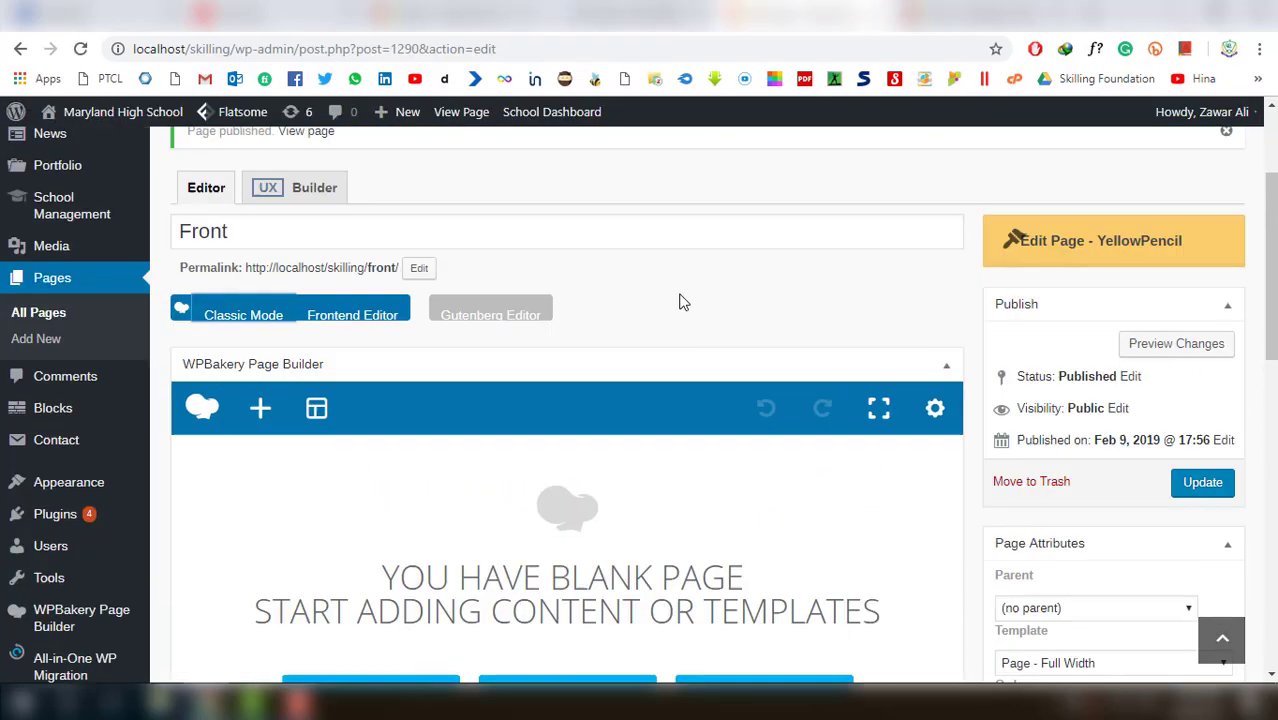
scroll(678, 300, "down", 3)
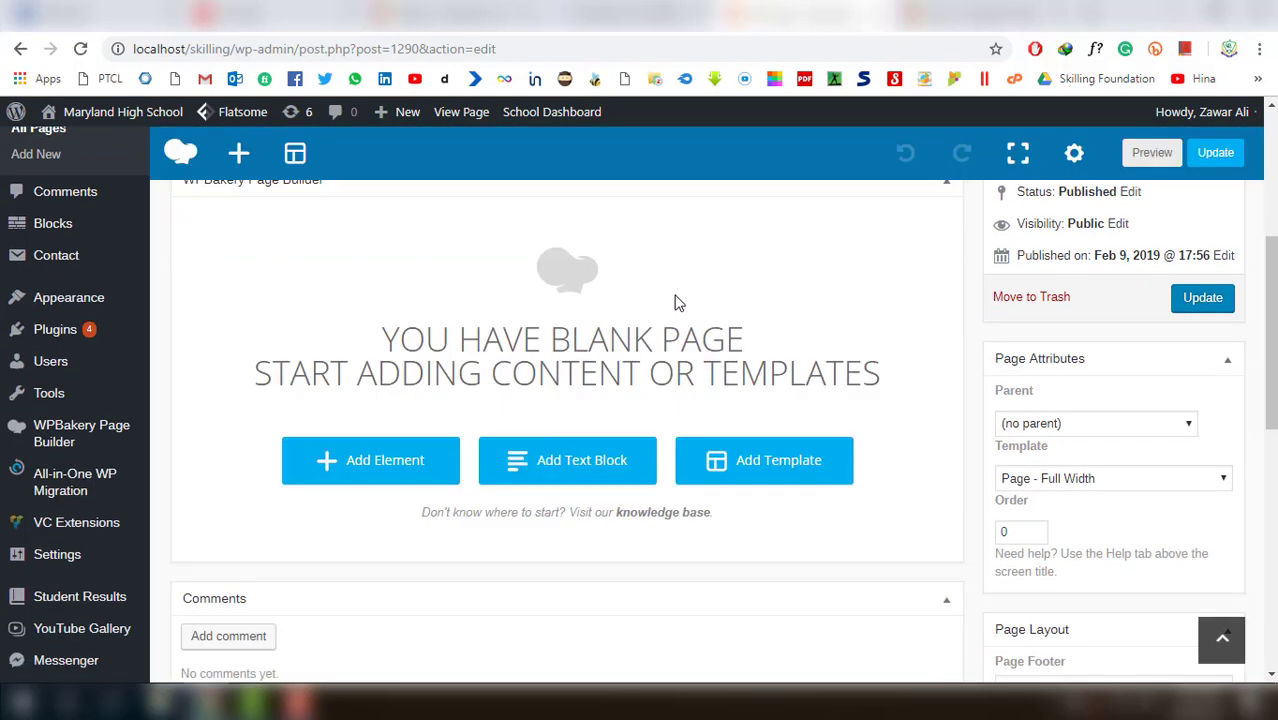
scroll(503, 414, "down", 8)
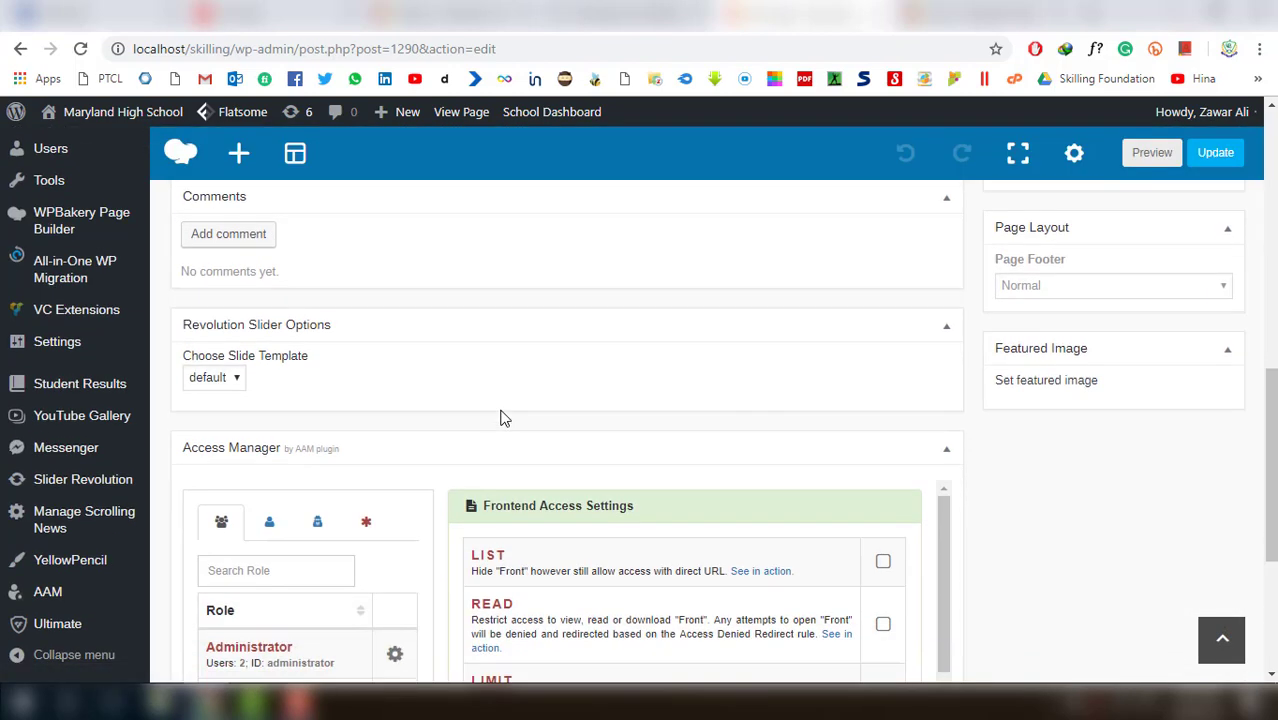
scroll(675, 474, "down", 3)
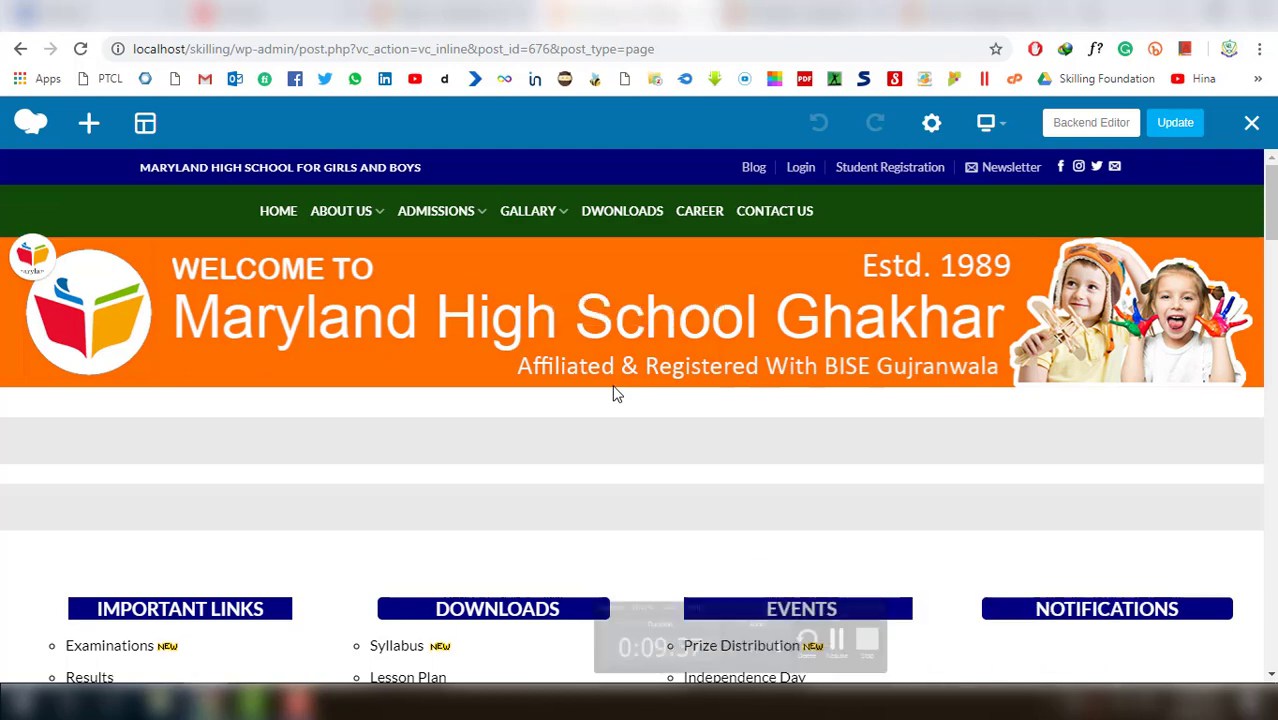
Switch the Maryland home page to the Backend Editor and bring up the element library on the Front page
left_click(1068, 128)
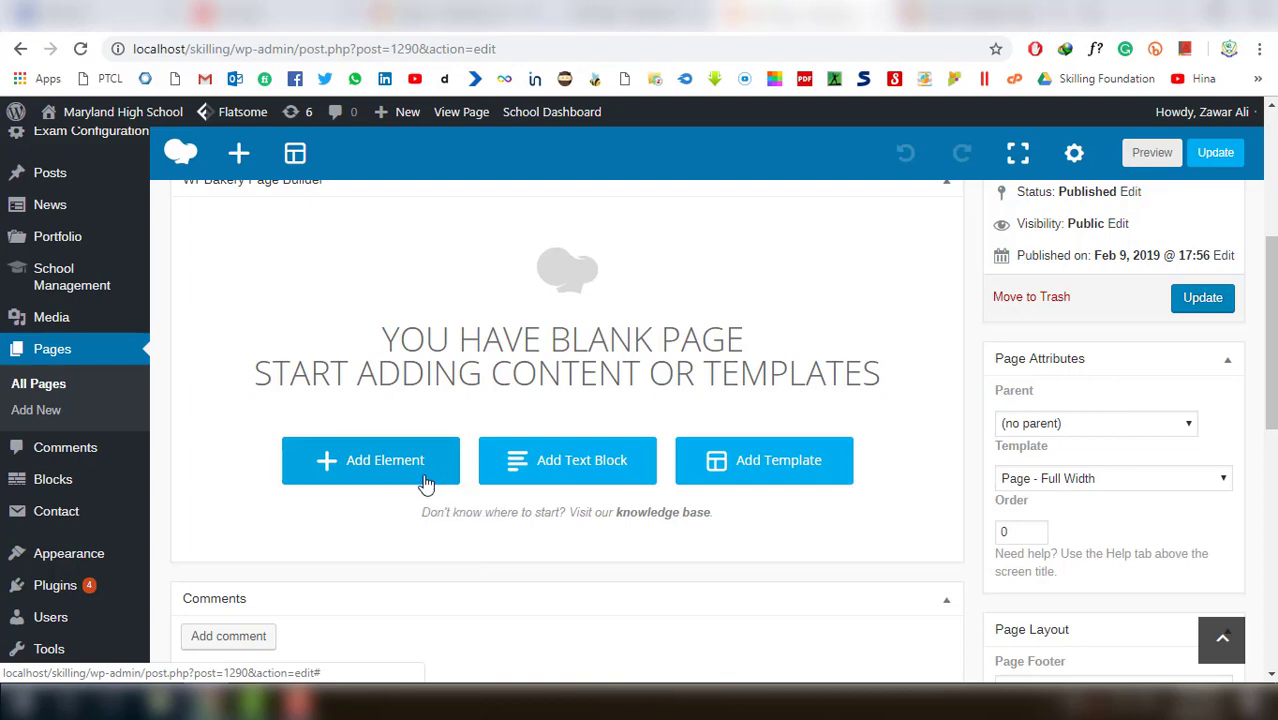
left_click(424, 482)
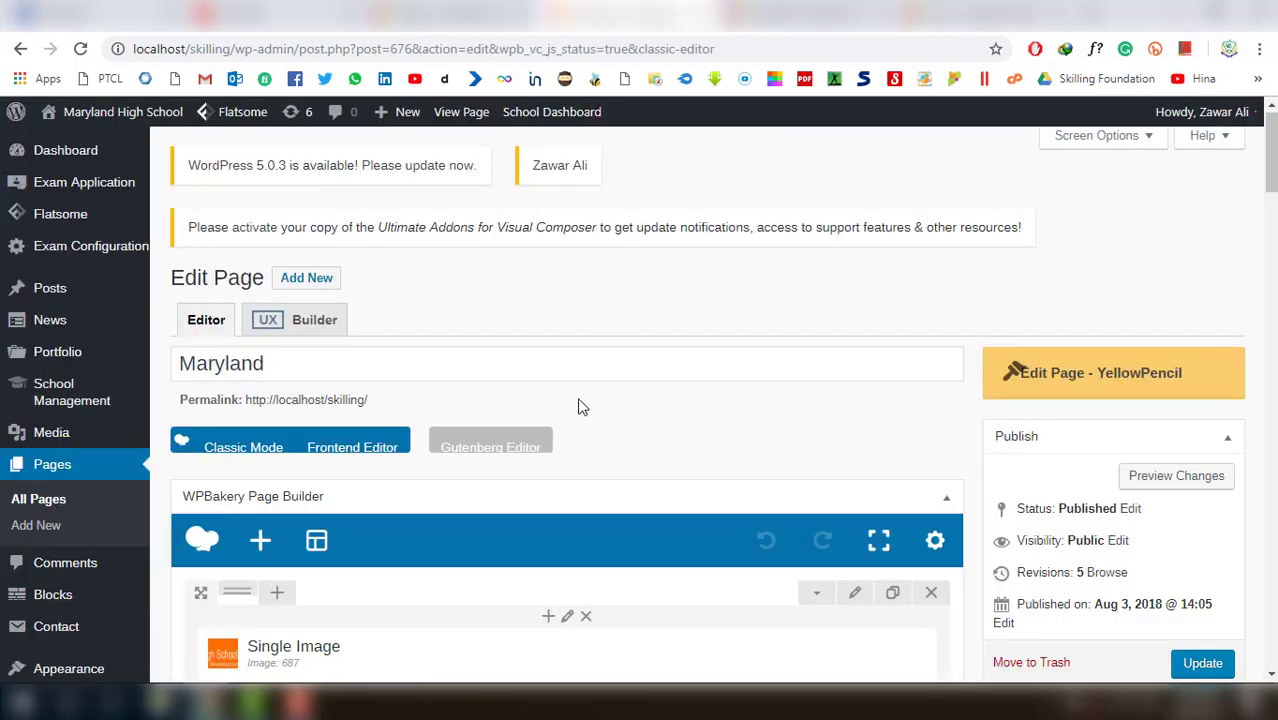
scroll(575, 415, "down", 2)
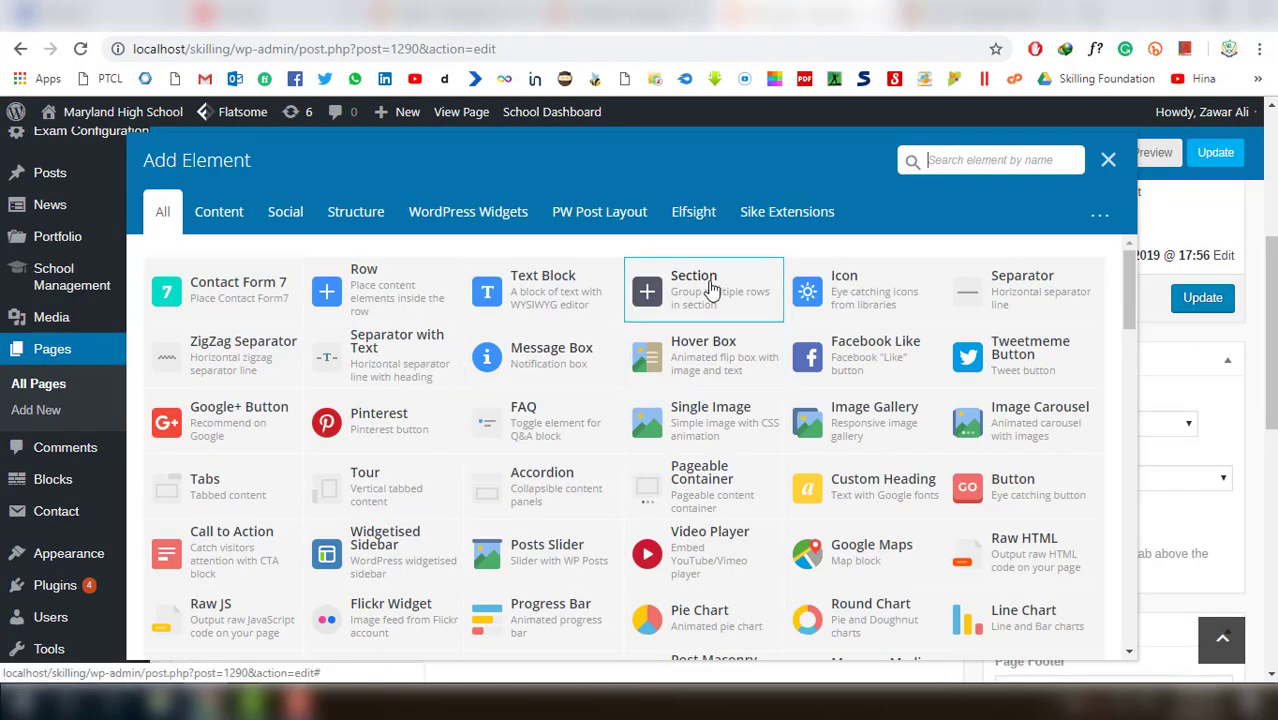
Insert a Single Image element into the Front page and open the media library for its image
left_click(706, 443)
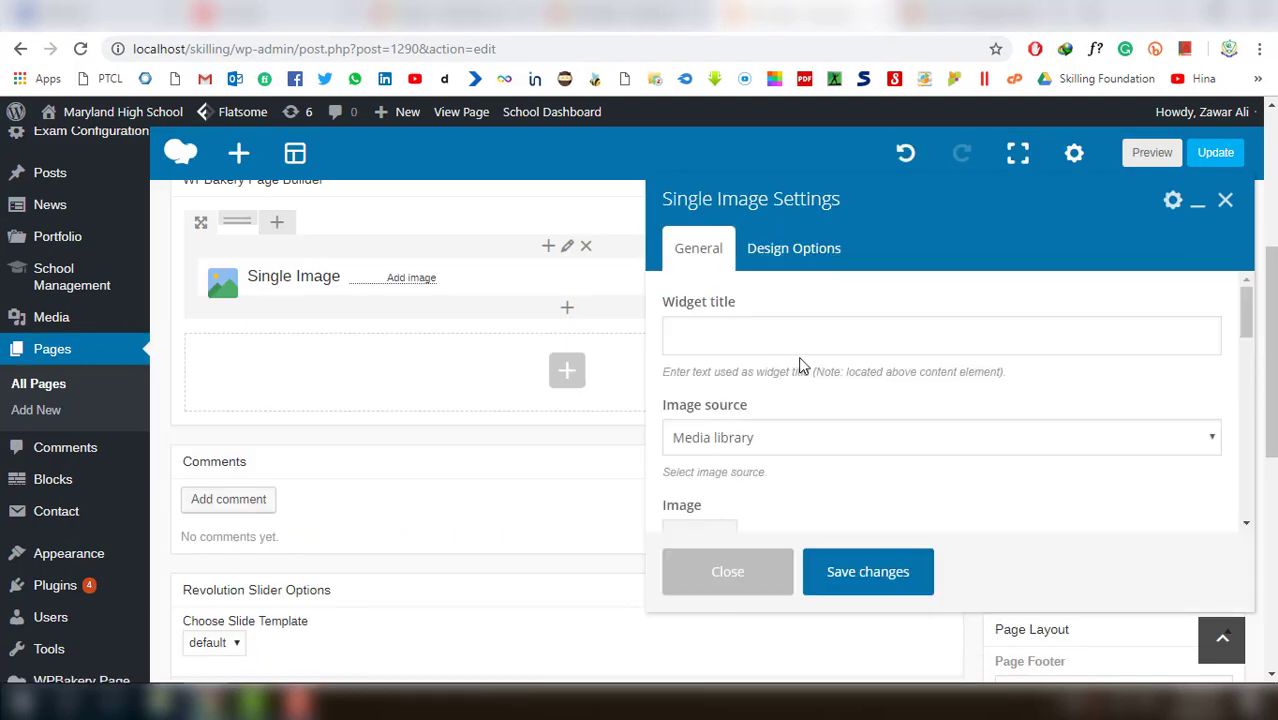
scroll(727, 450, "down", 4)
scroll(727, 450, "up", 3)
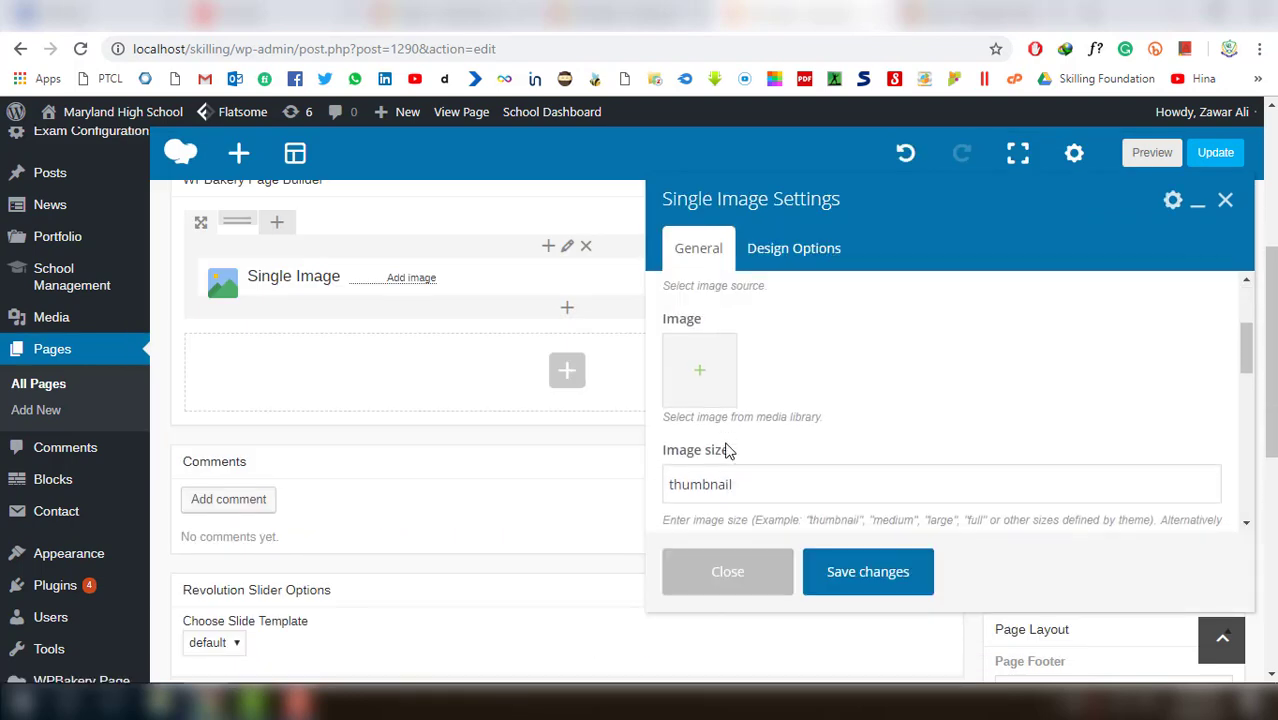
left_click(727, 450)
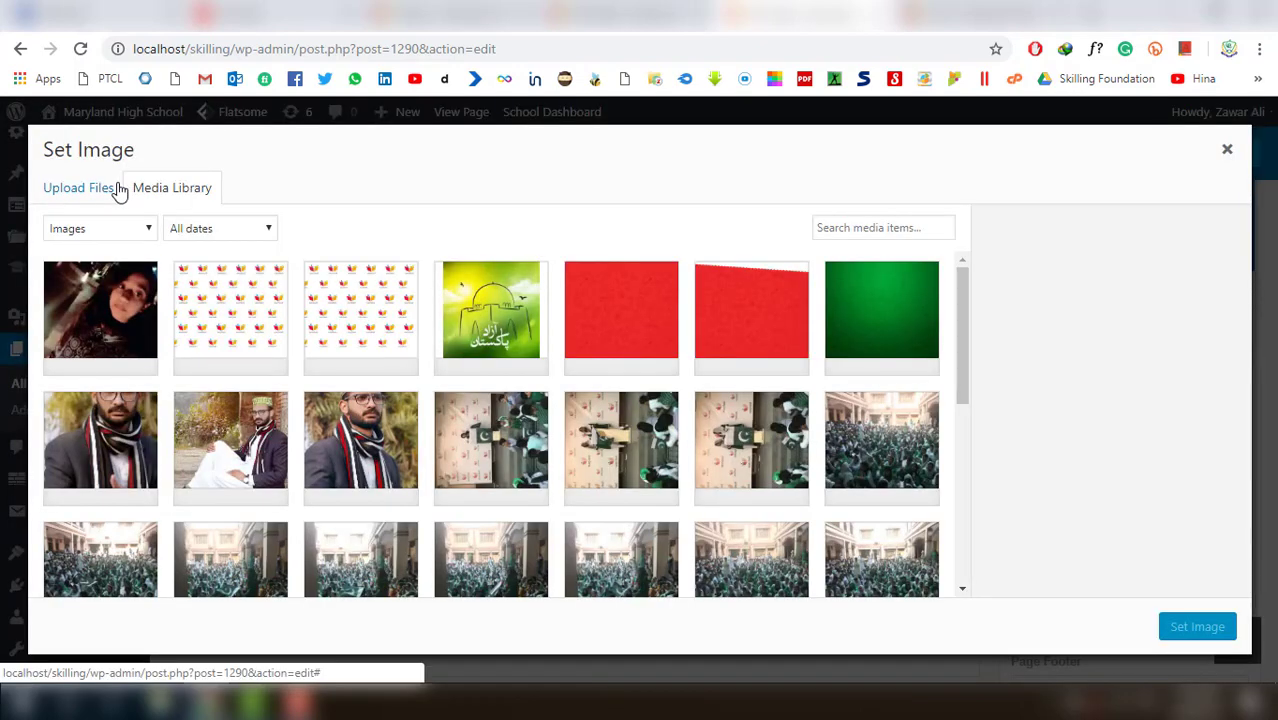
left_click(110, 189)
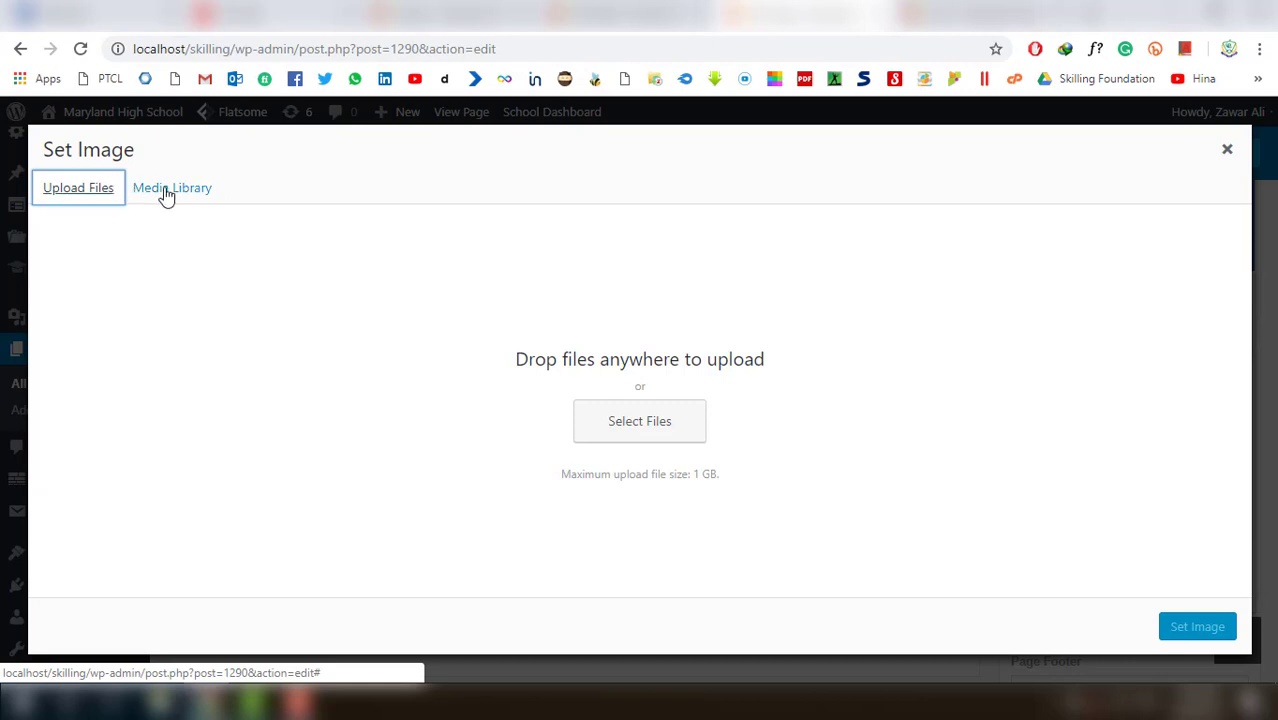
left_click(622, 422)
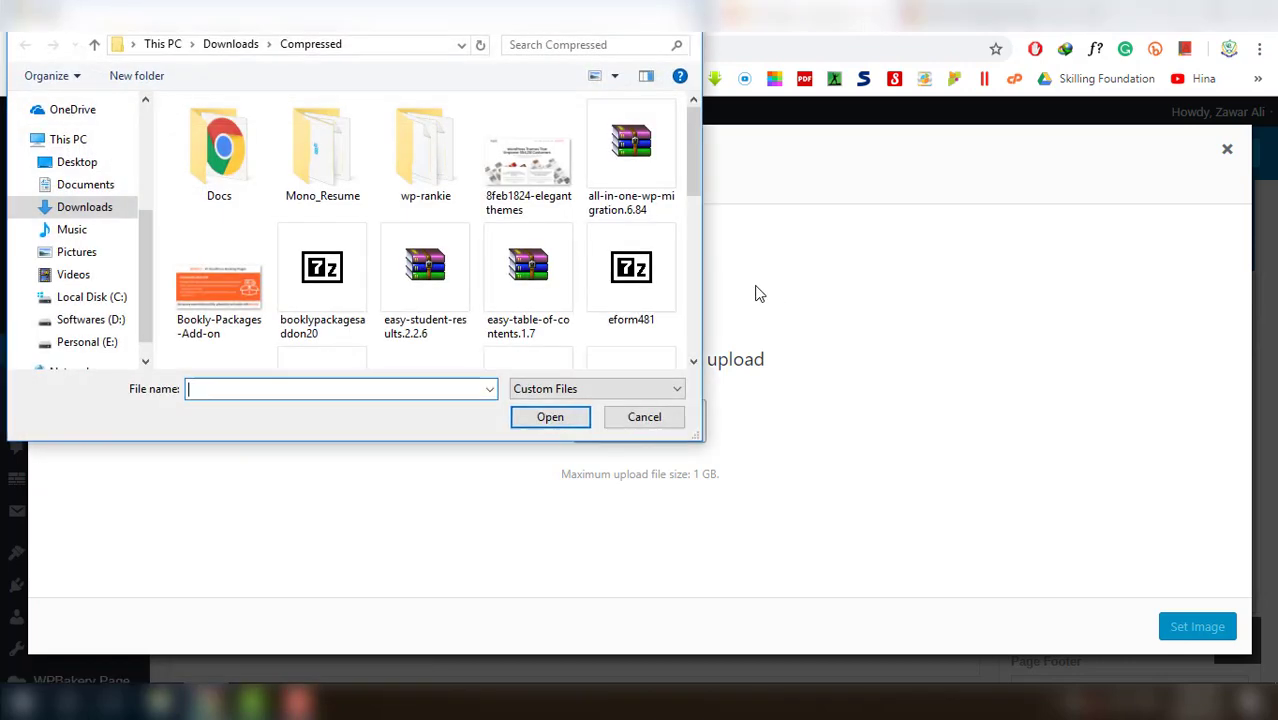
left_click(635, 418)
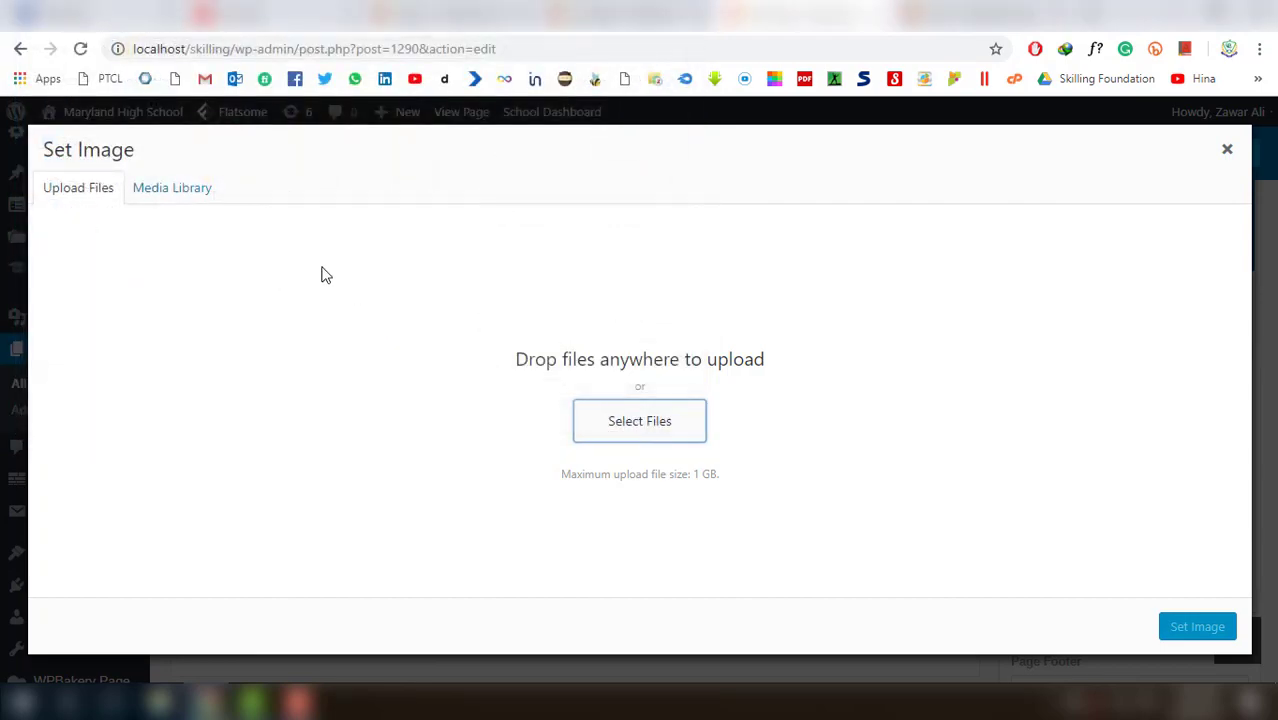
left_click(193, 200)
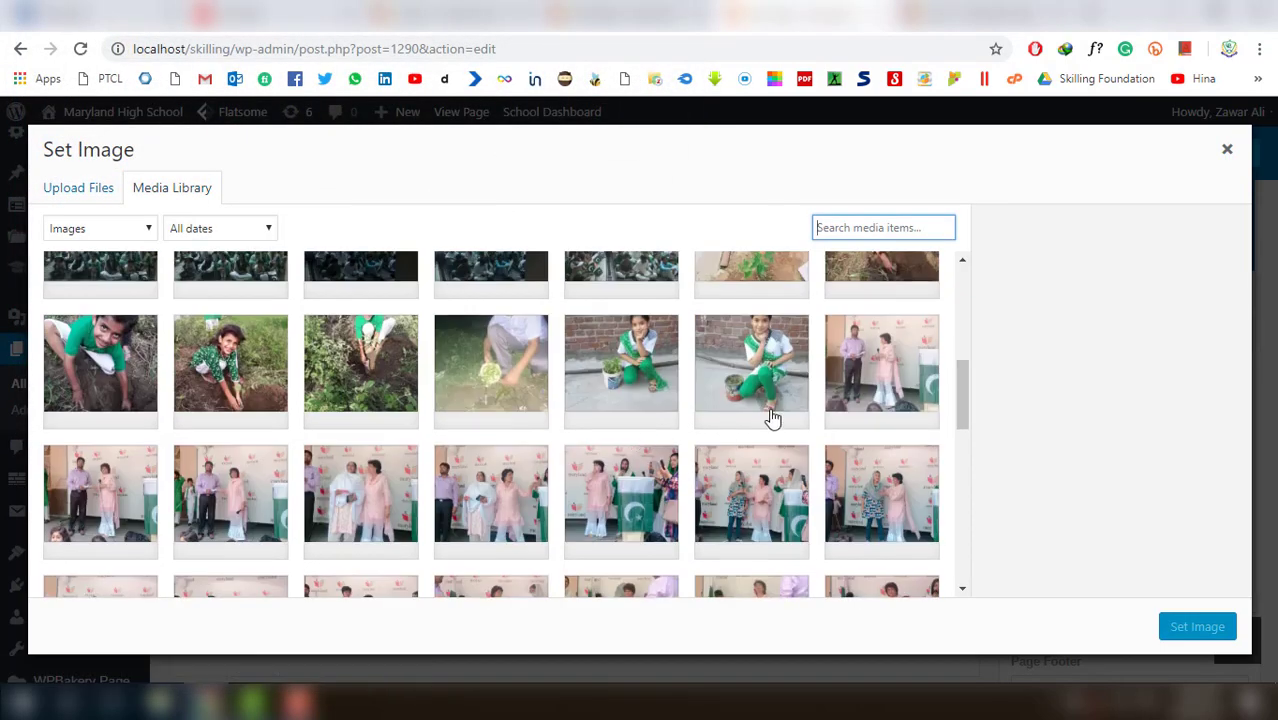
Set the orange school banner 1.jpg from the media library as the Single Image's picture and save the element settings
scroll(900, 490, "down", 10)
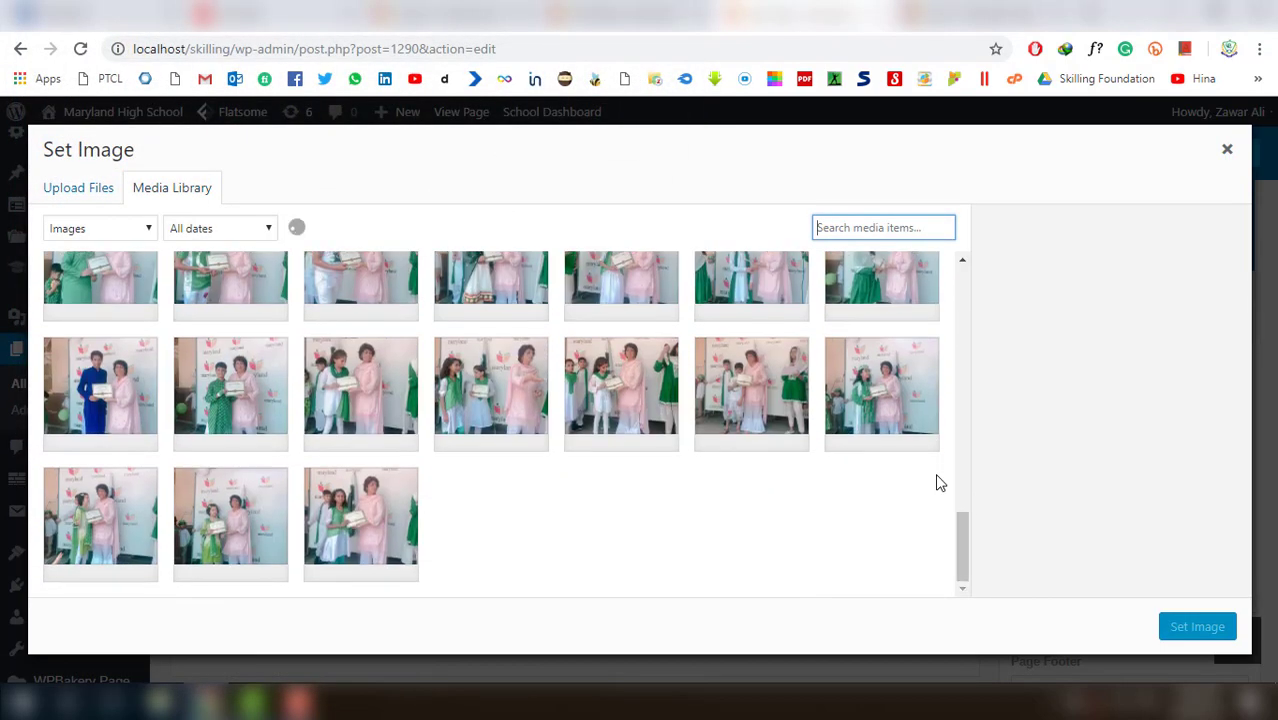
scroll(870, 490, "down", 4)
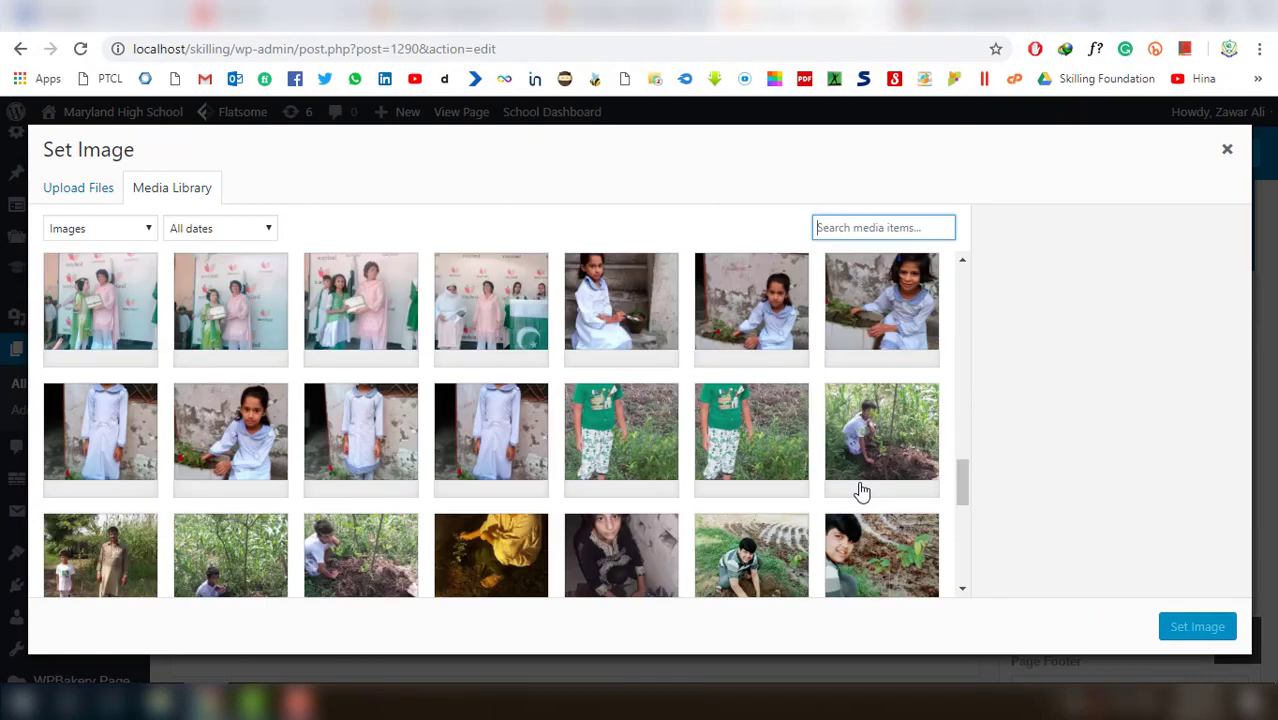
scroll(856, 494, "down", 5)
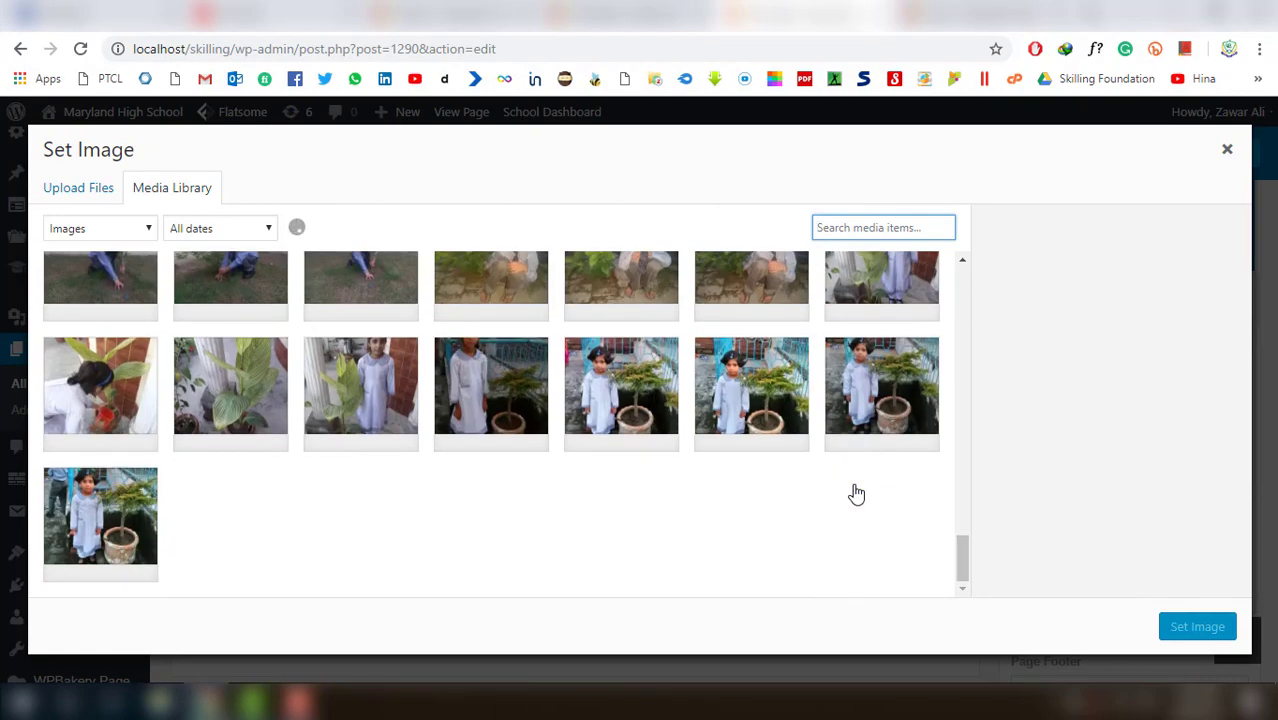
scroll(856, 494, "down", 10)
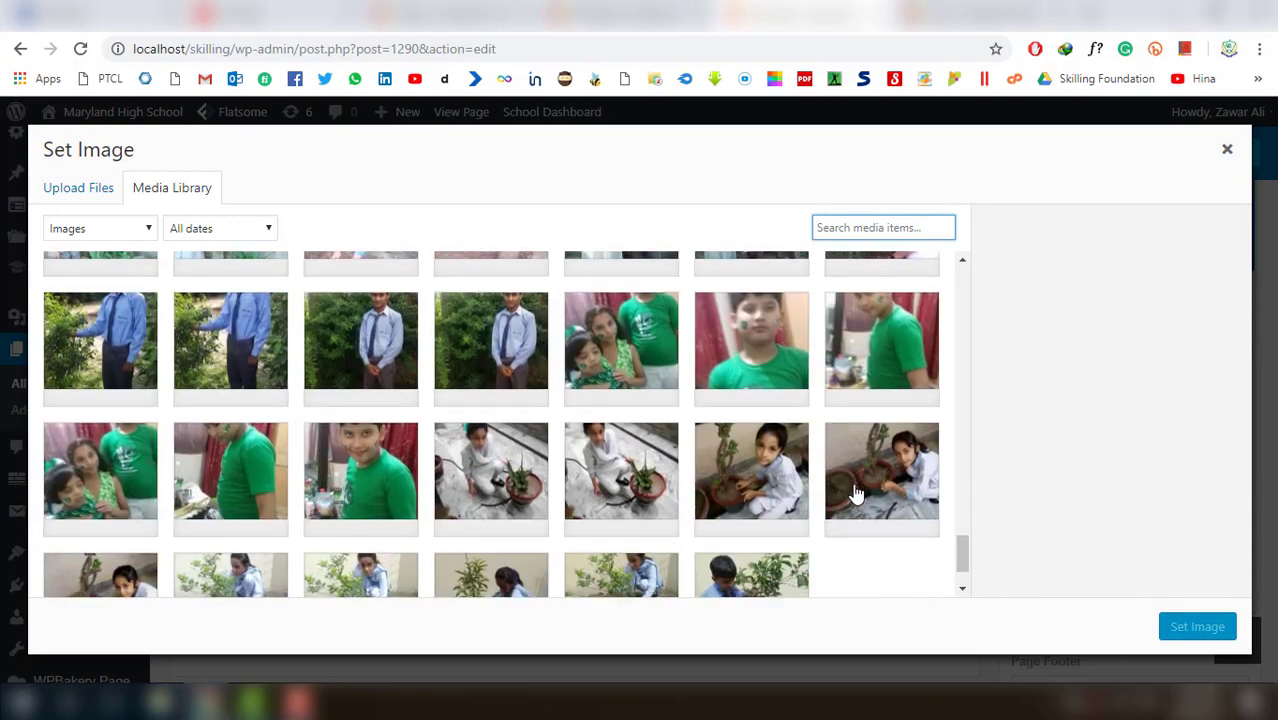
scroll(856, 494, "down", 8)
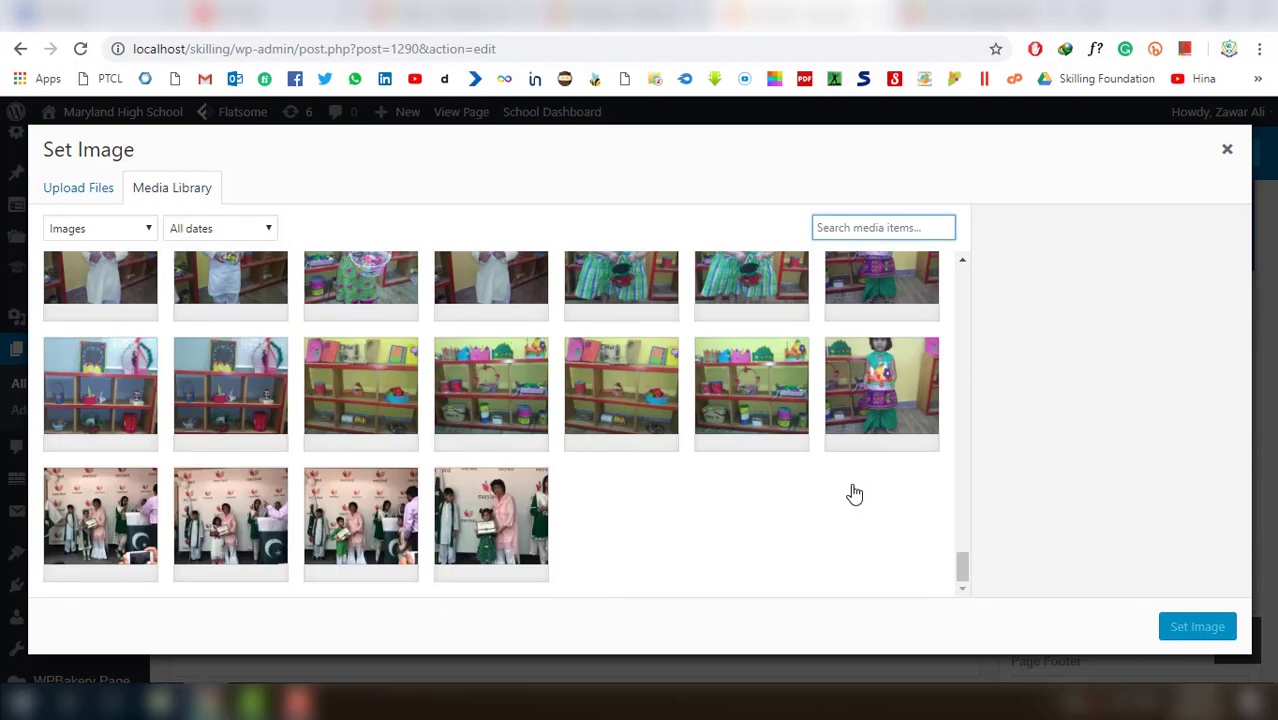
scroll(854, 494, "down", 10)
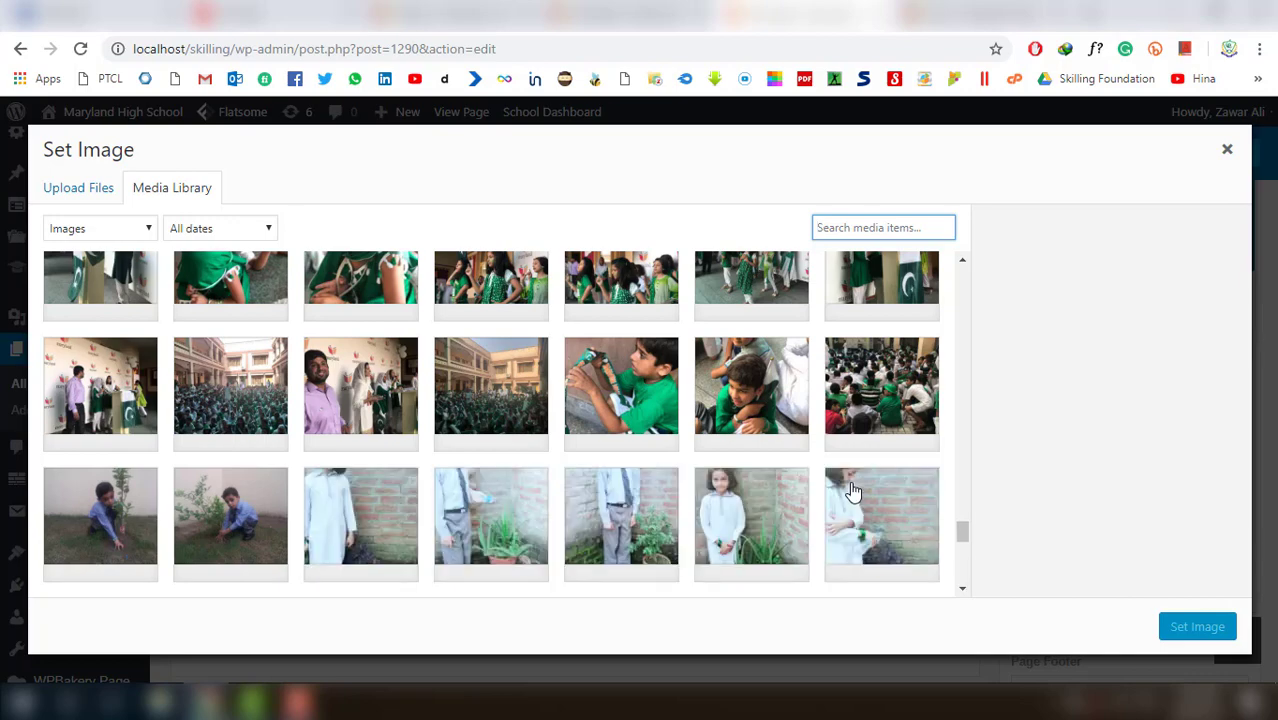
scroll(854, 492, "down", 5)
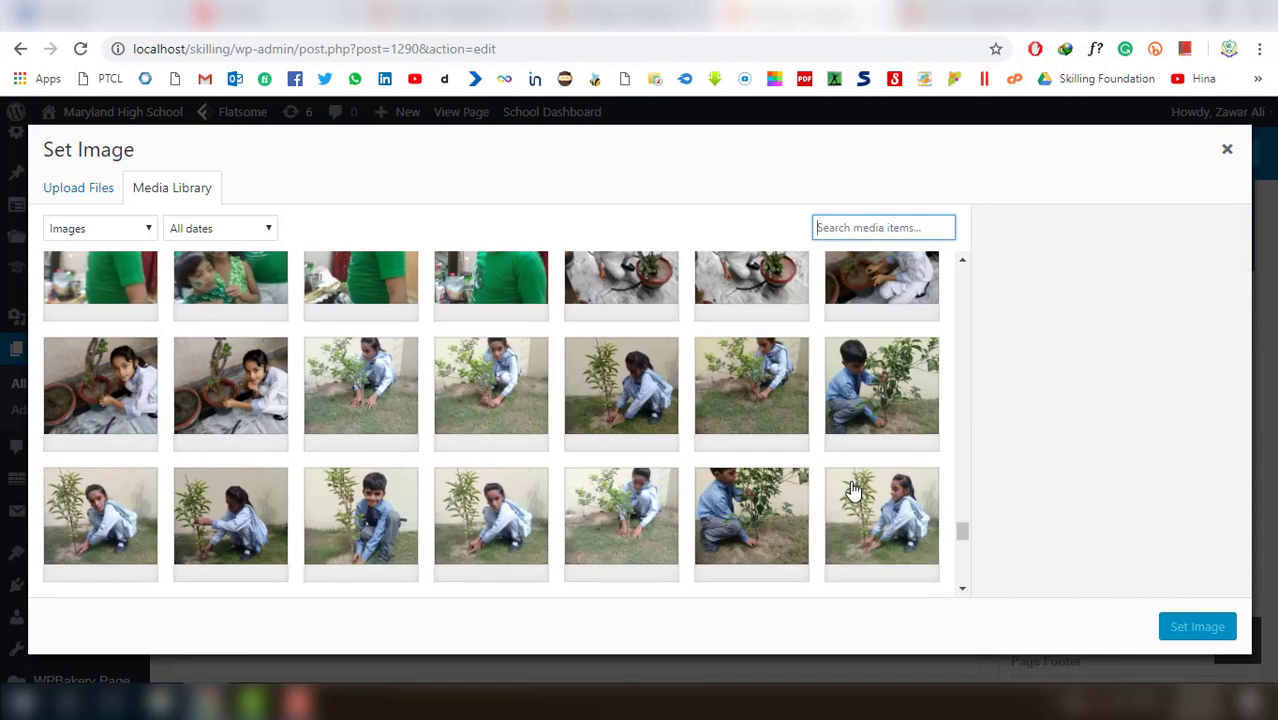
scroll(852, 490, "down", 10)
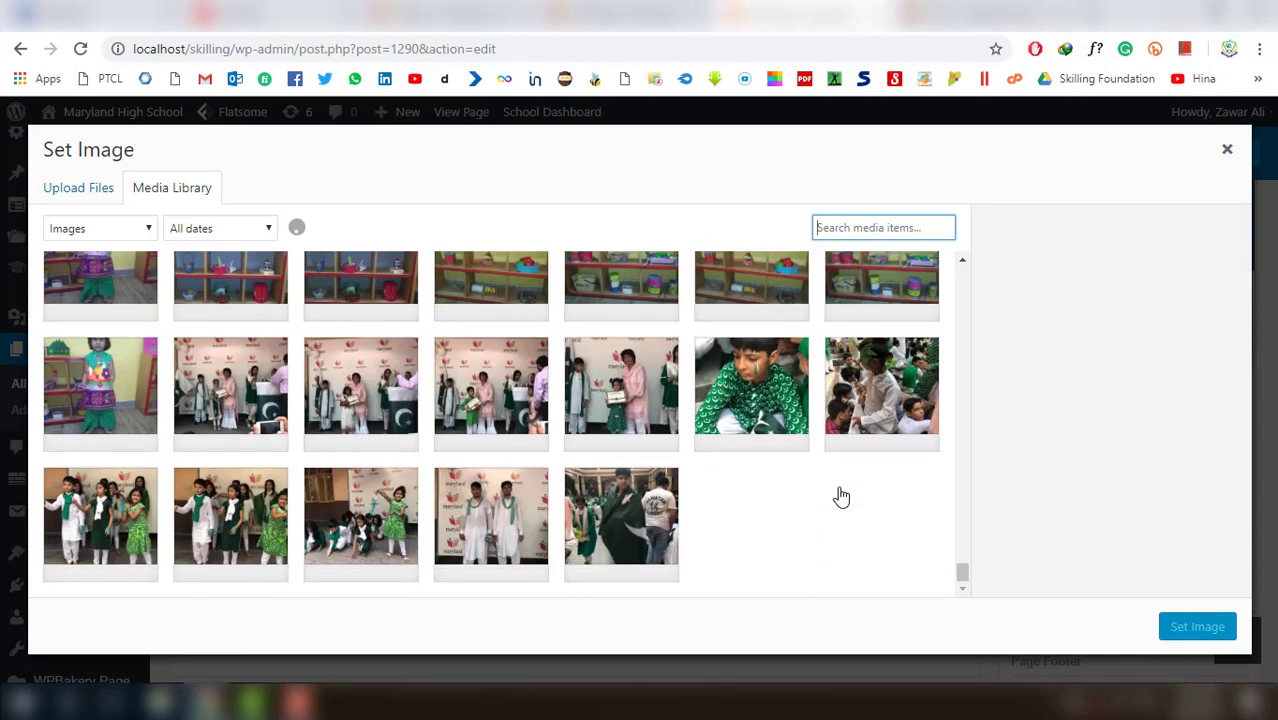
scroll(841, 497, "down", 10)
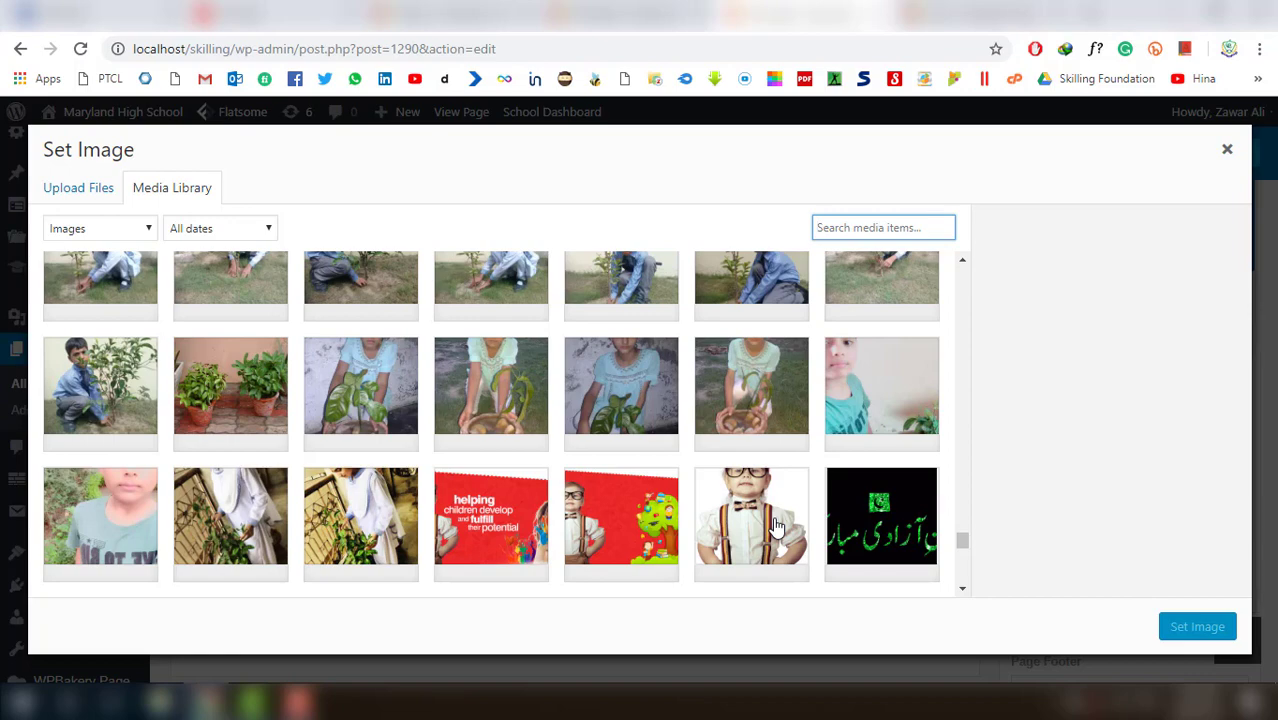
left_click(100, 297)
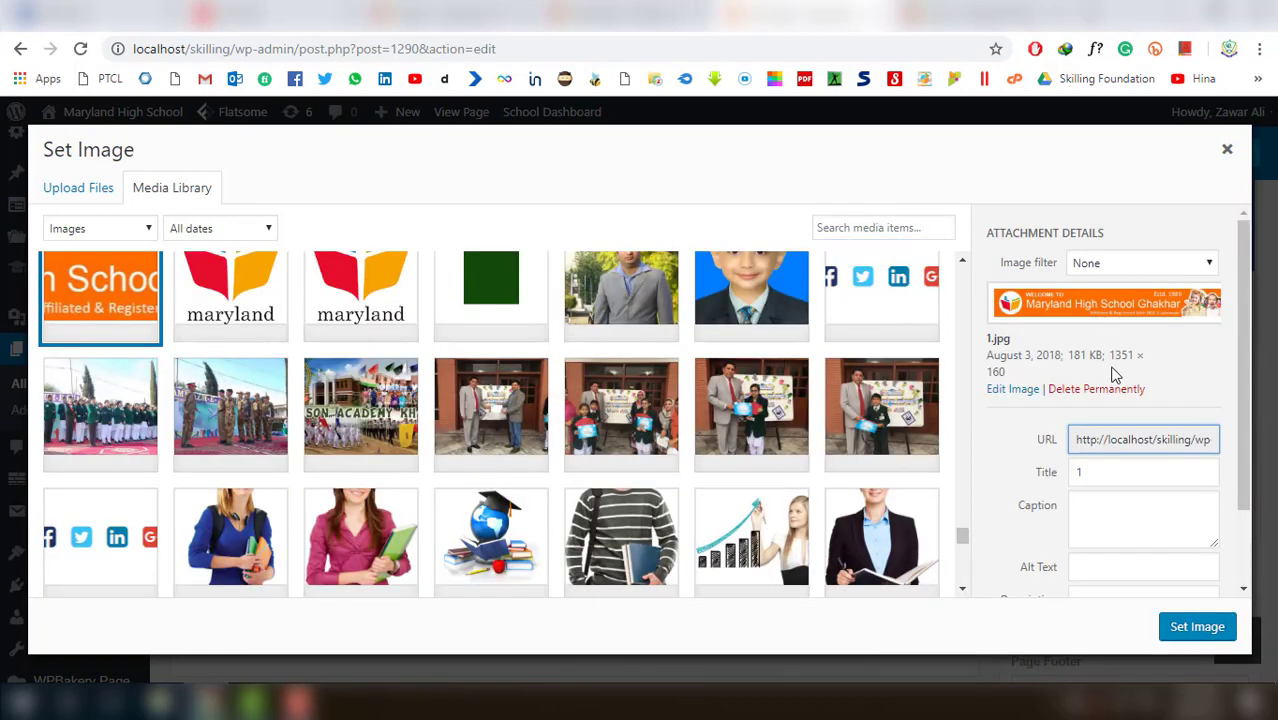
left_click(1192, 627)
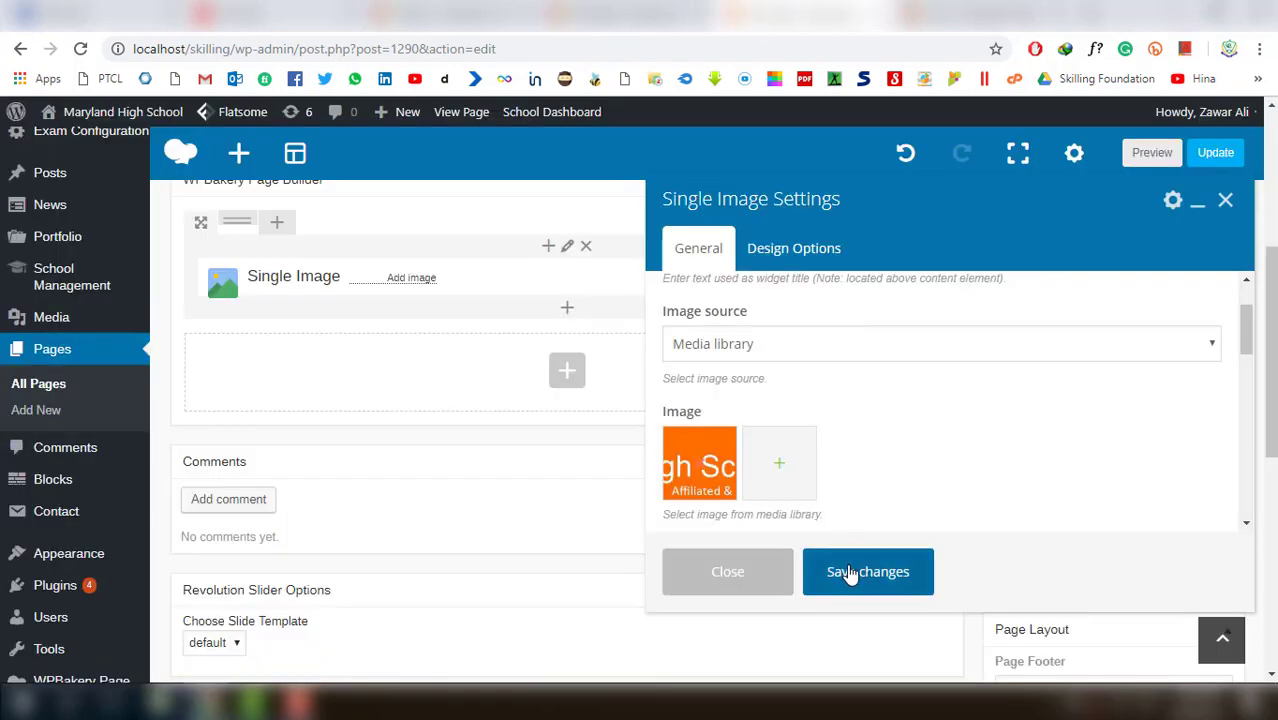
left_click(848, 572)
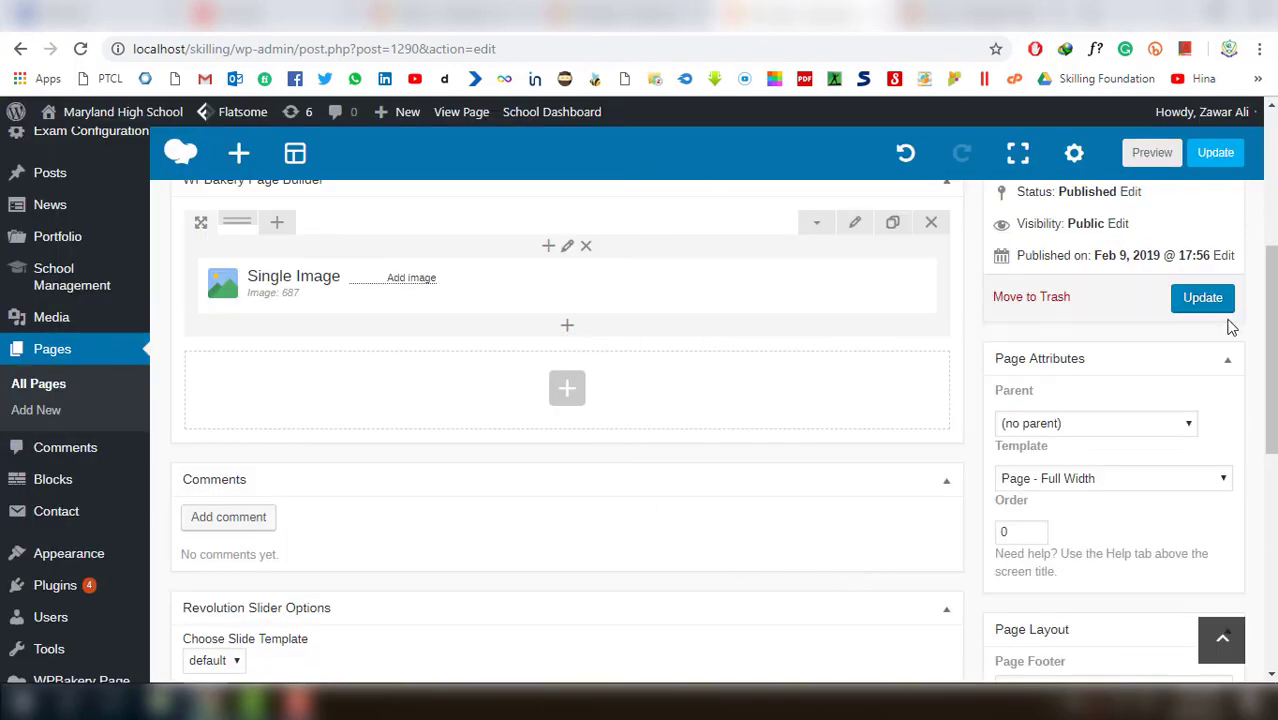
Update the Front page and reload its live version to check the banner image
left_click(1216, 155)
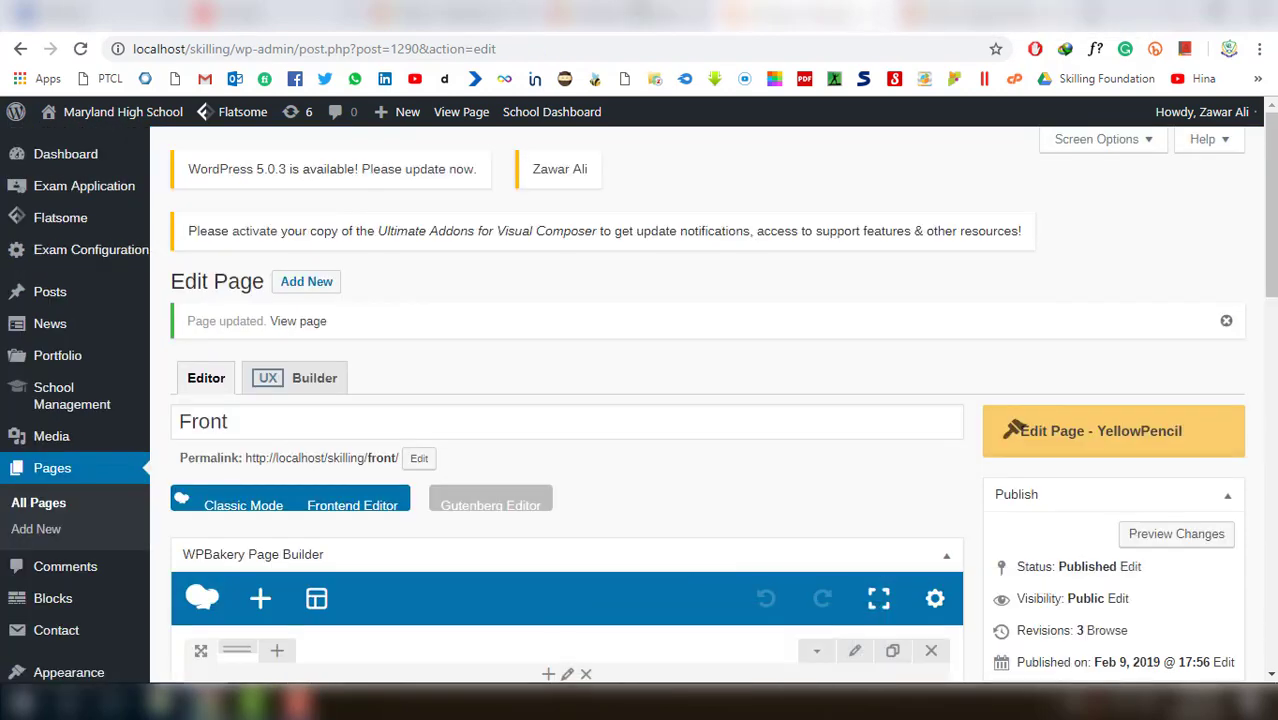
left_click(975, 15)
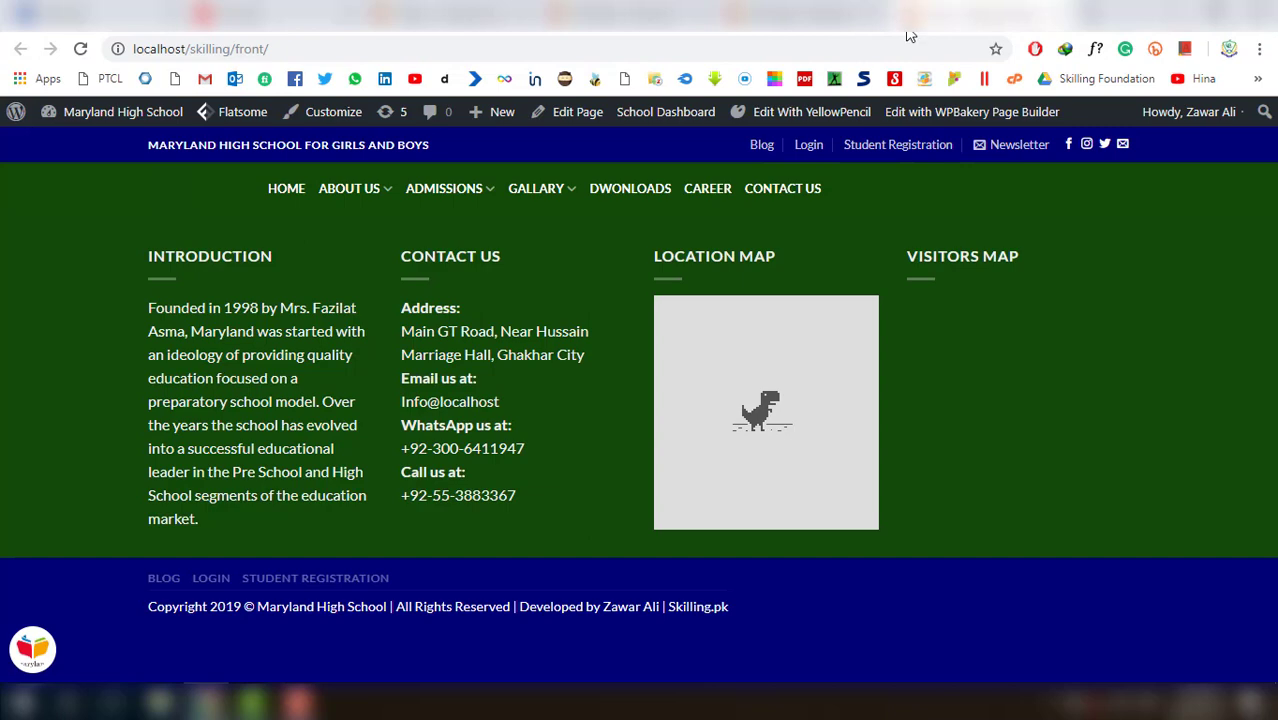
left_click(81, 49)
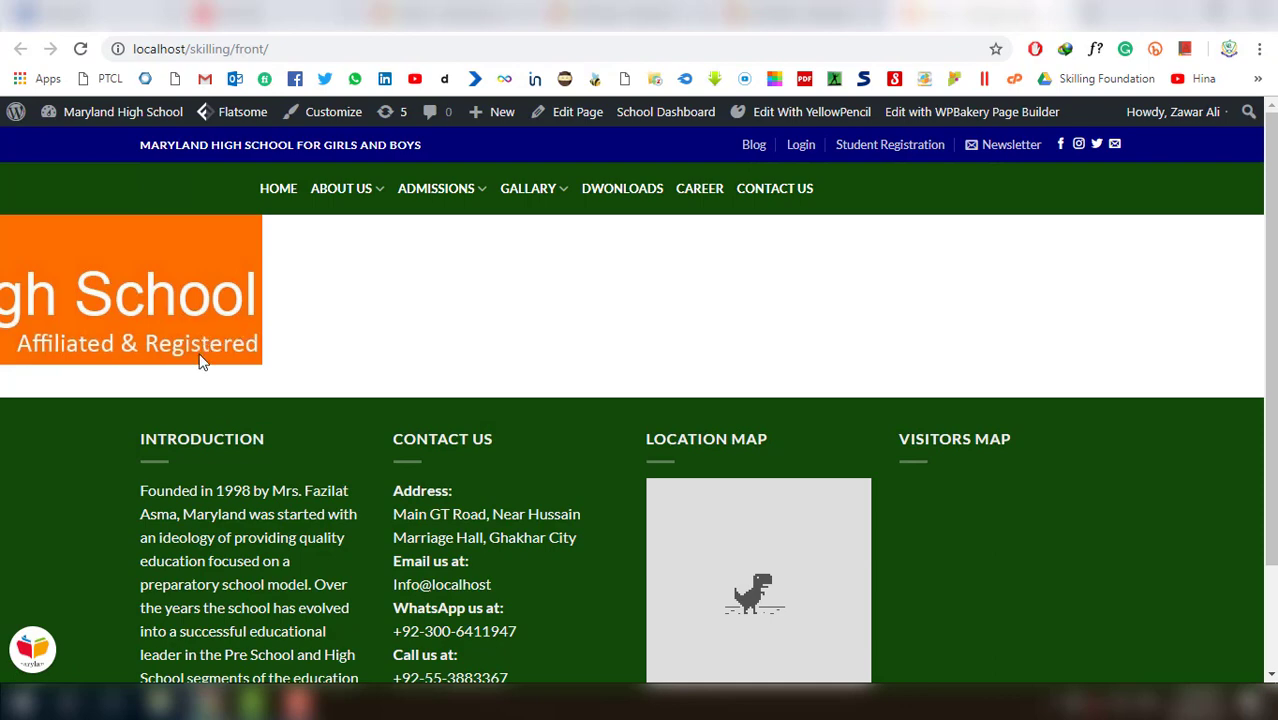
Examine the image size, alignment, style and click action in the Maryland page's Single Image settings as a reference for the Front page
left_click(800, 15)
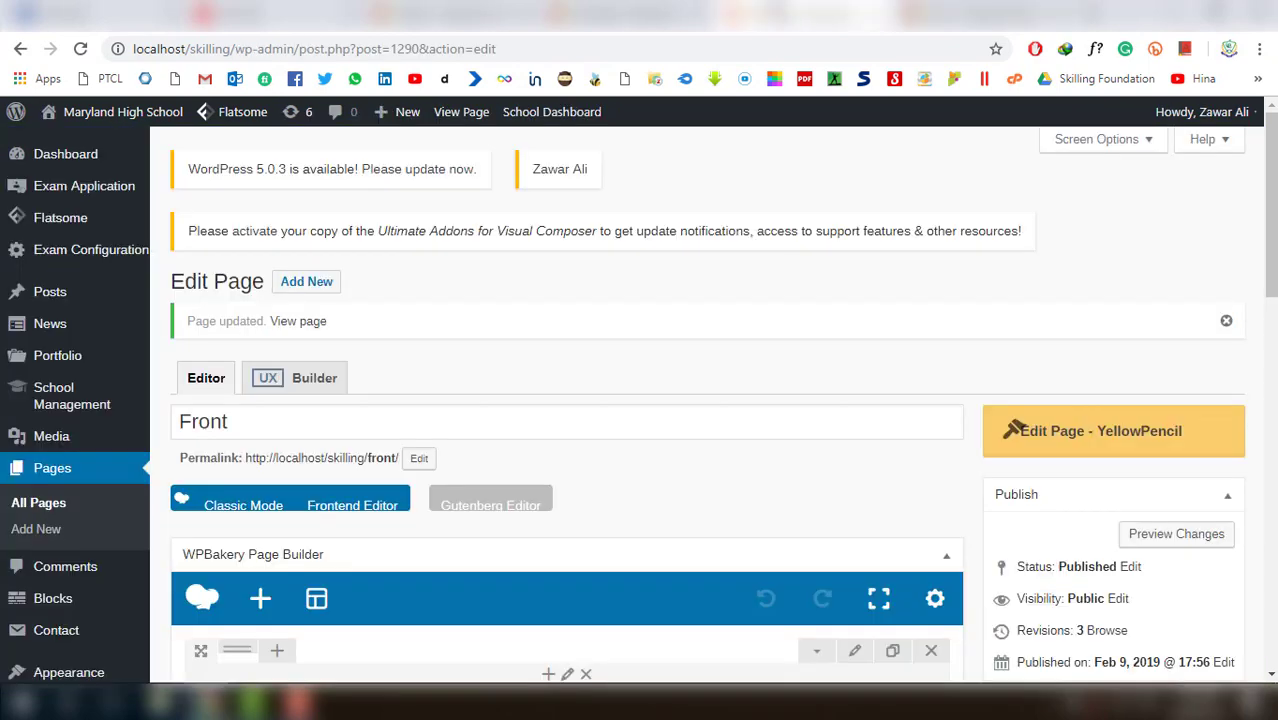
scroll(770, 460, "down", 3)
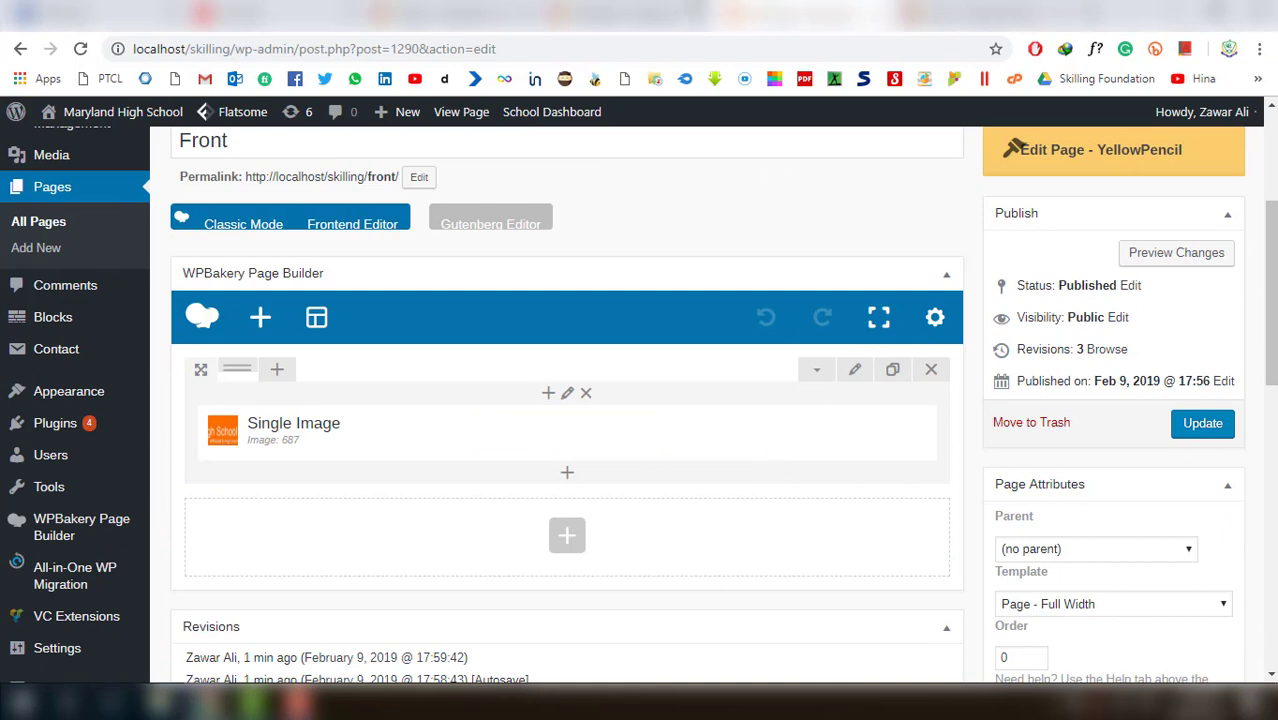
left_click(604, 15)
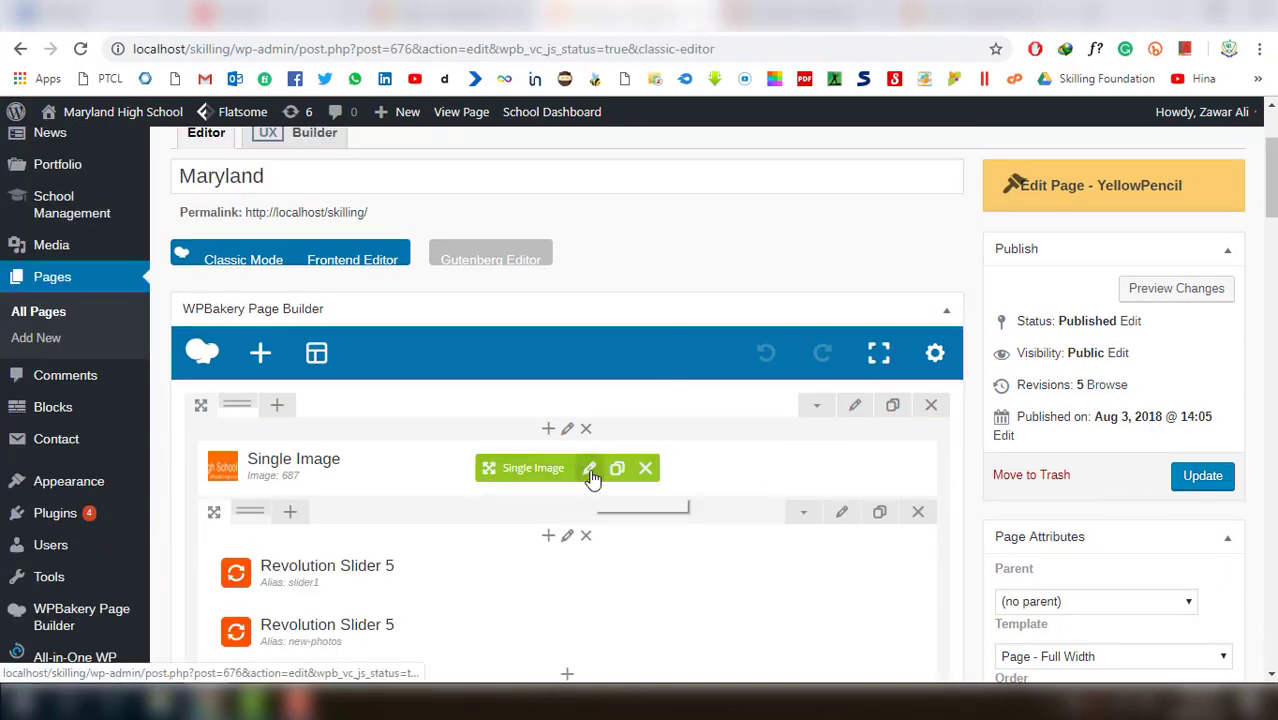
left_click(590, 470)
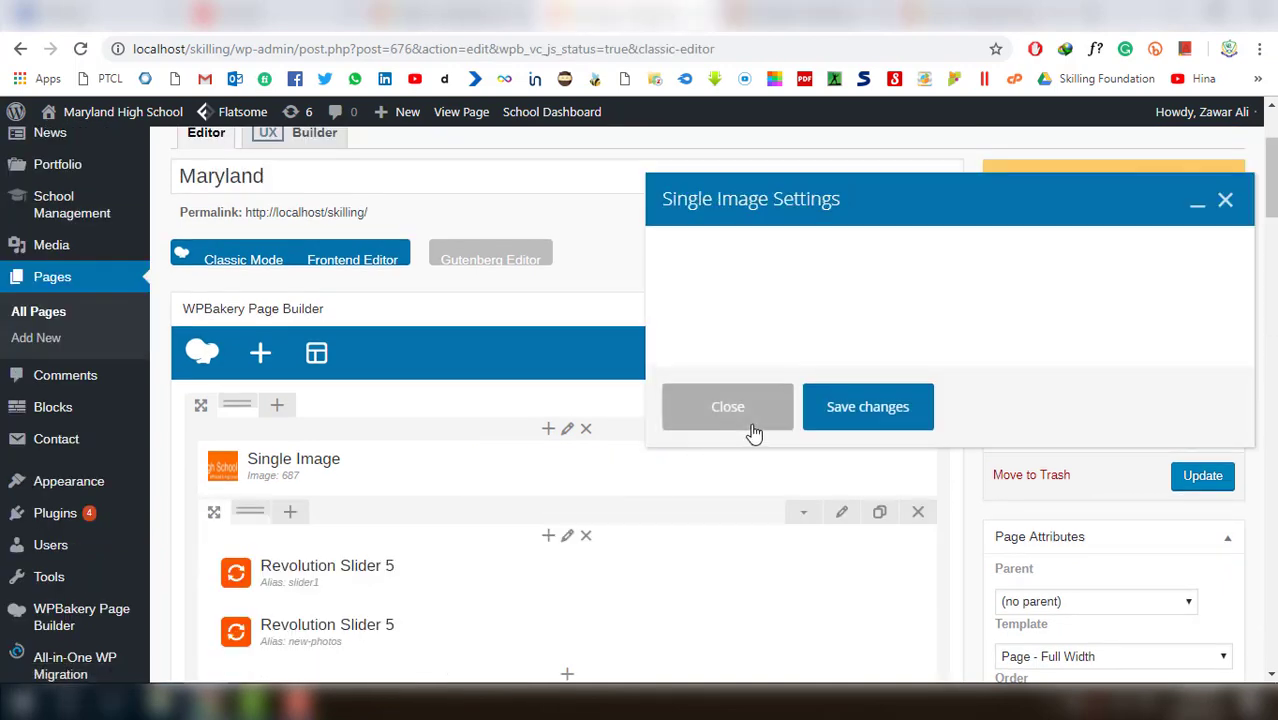
scroll(847, 396, "down", 1)
scroll(843, 425, "down", 3)
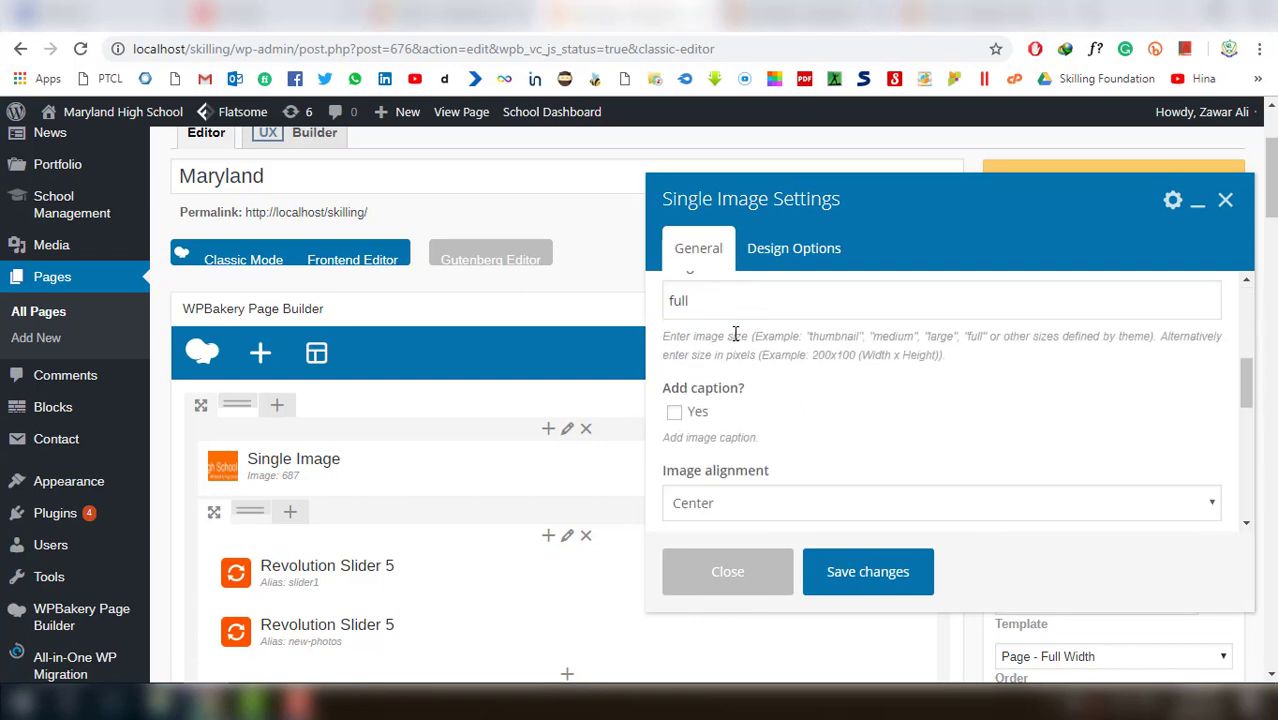
scroll(714, 325, "up", 1)
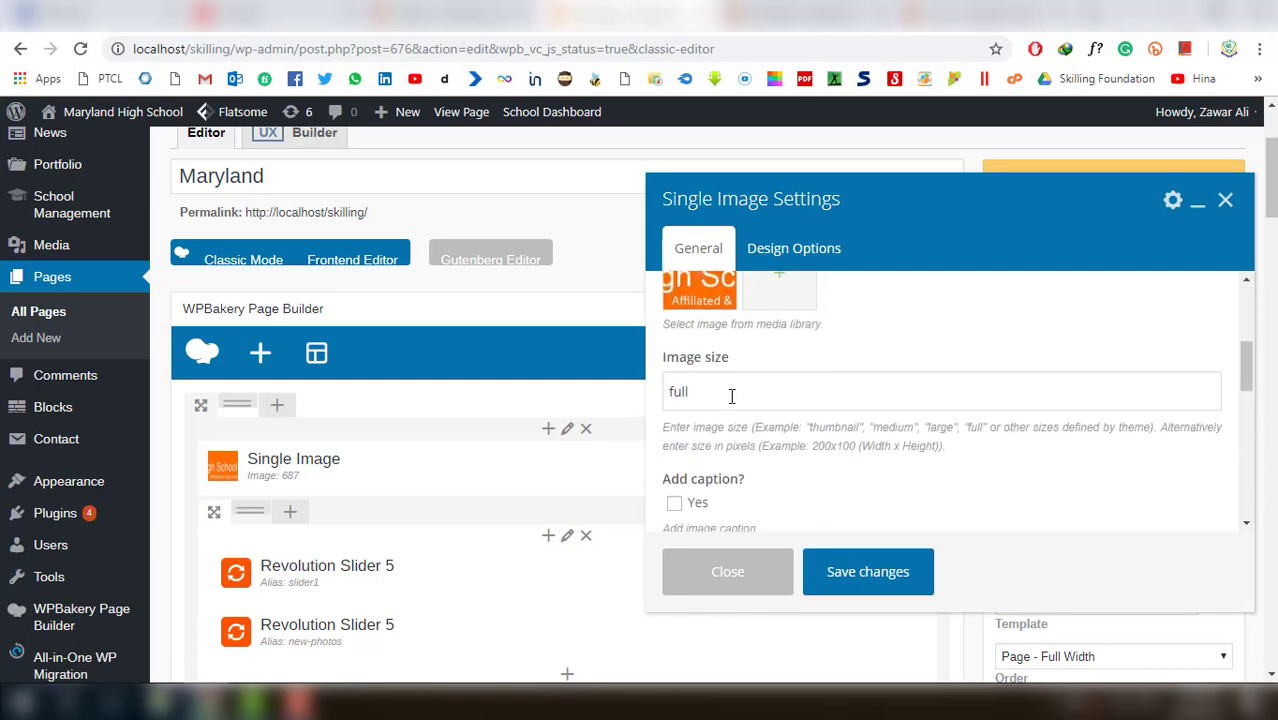
scroll(733, 420, "down", 2)
scroll(742, 417, "down", 4)
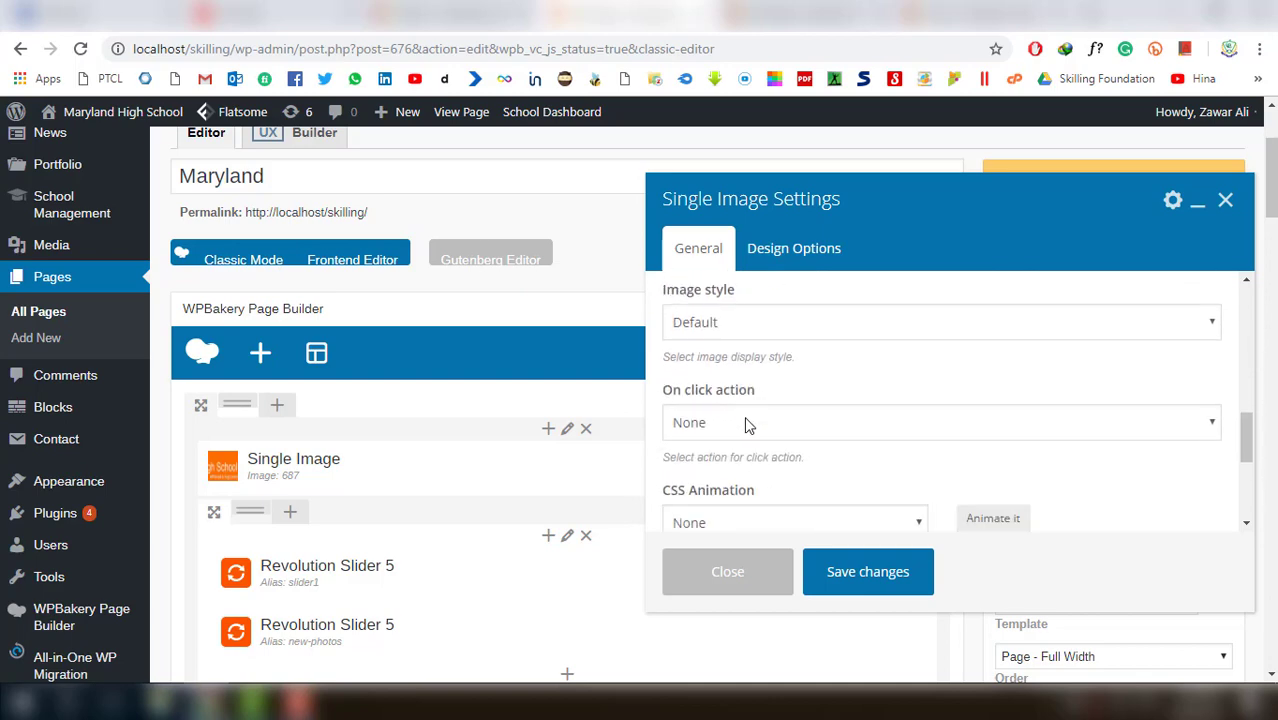
Set the image size of the Front page's Single Image element to full
left_click(825, 20)
scroll(600, 400, "down", 2)
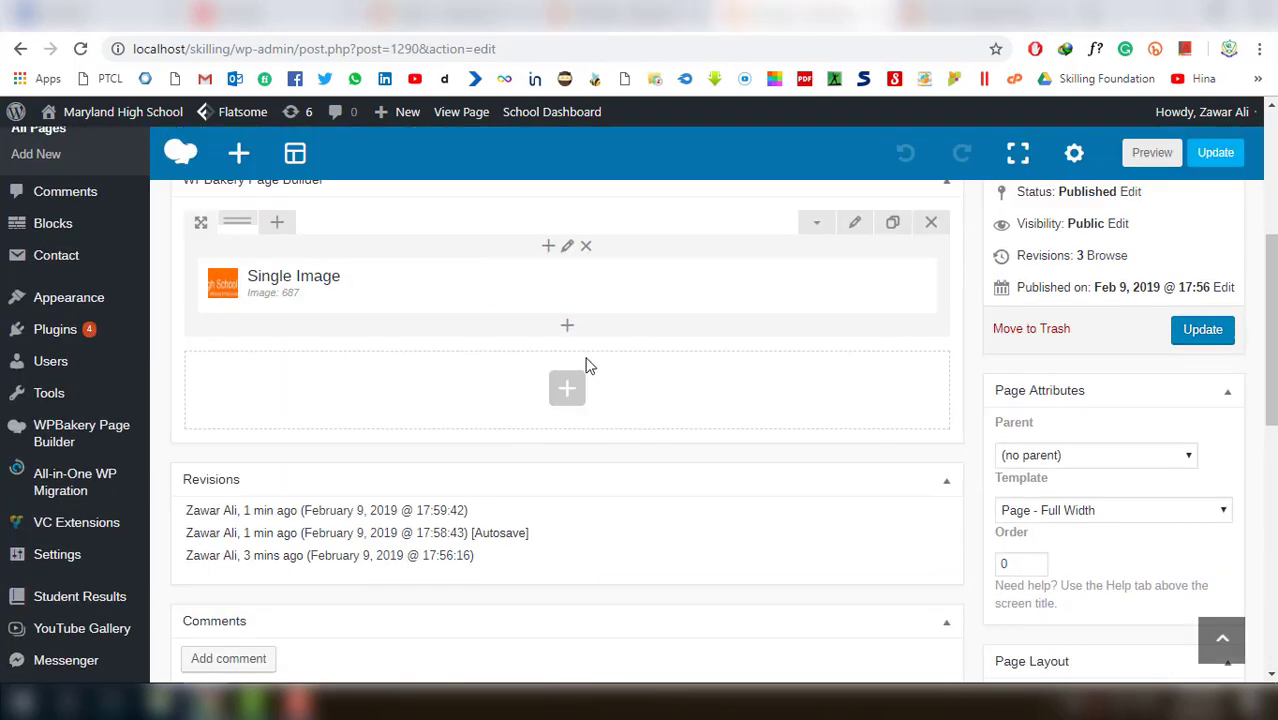
scroll(590, 330, "up", 3)
scroll(573, 480, "down", 1)
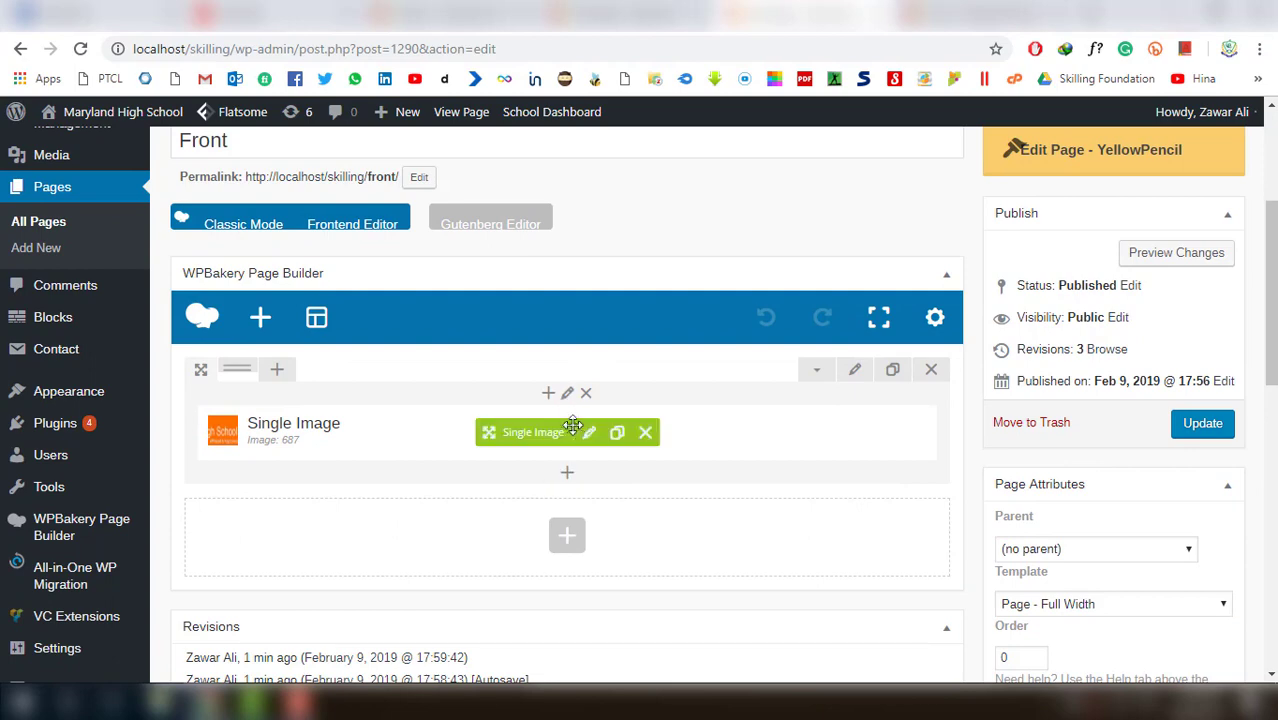
left_click(589, 432)
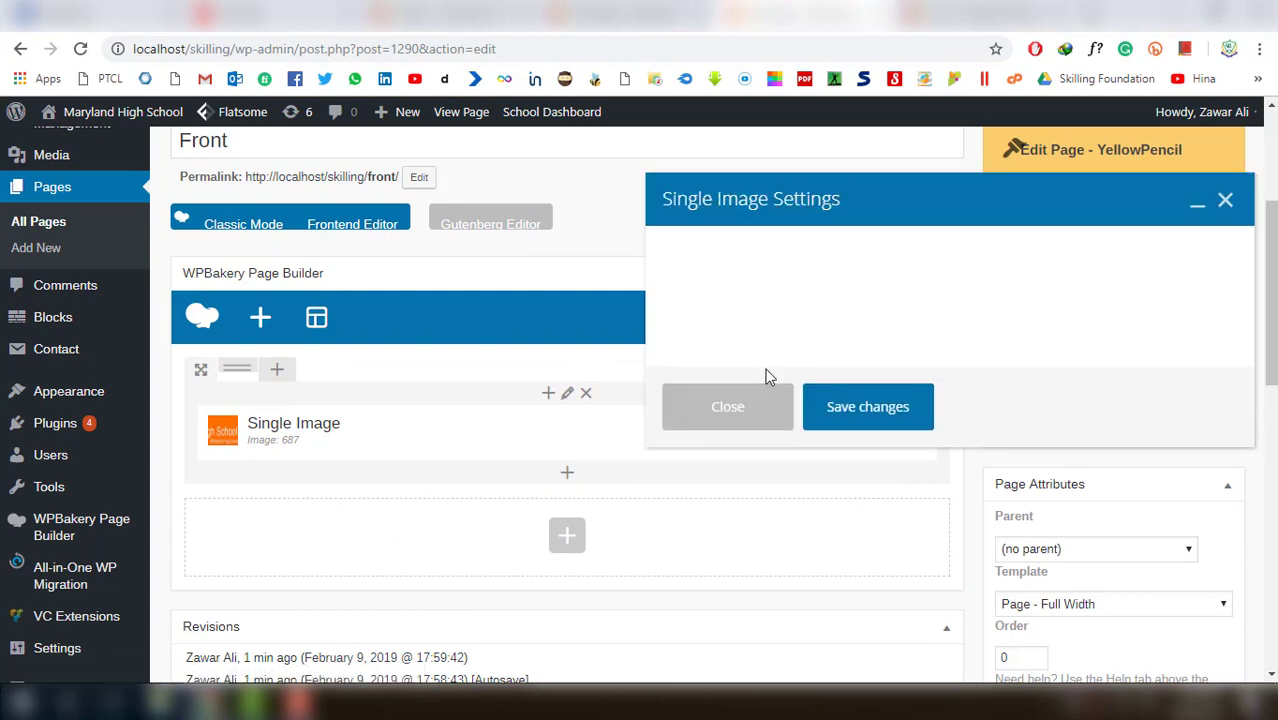
scroll(725, 400, "down", 3)
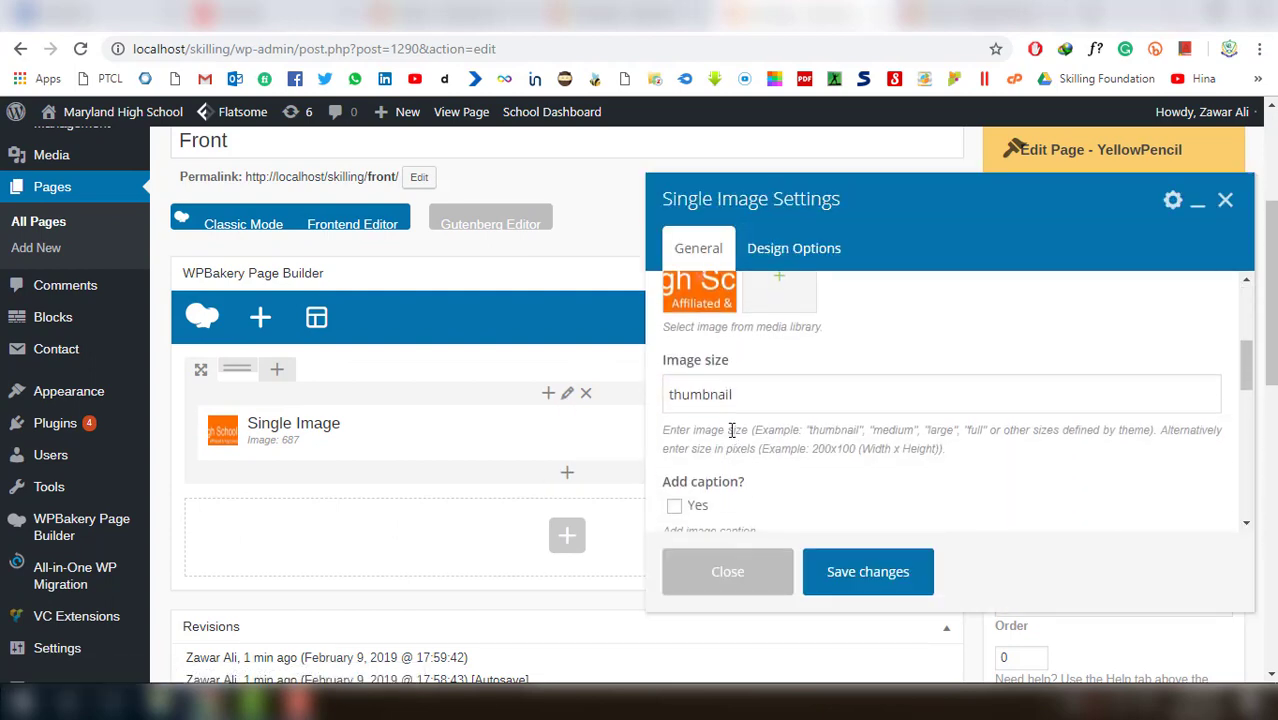
left_click_drag(755, 398, 507, 402)
type("full")
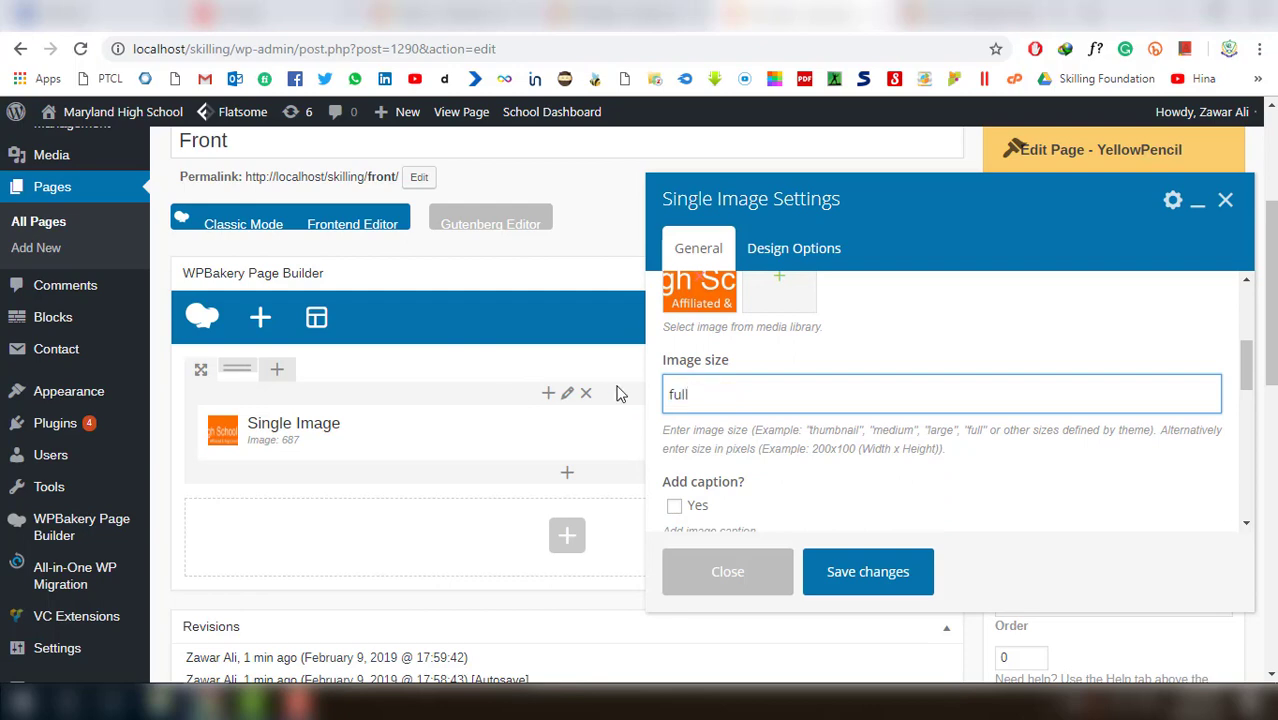
Set the Front page banner's image alignment to Center and save the Single Image settings
scroll(676, 405, "down", 3)
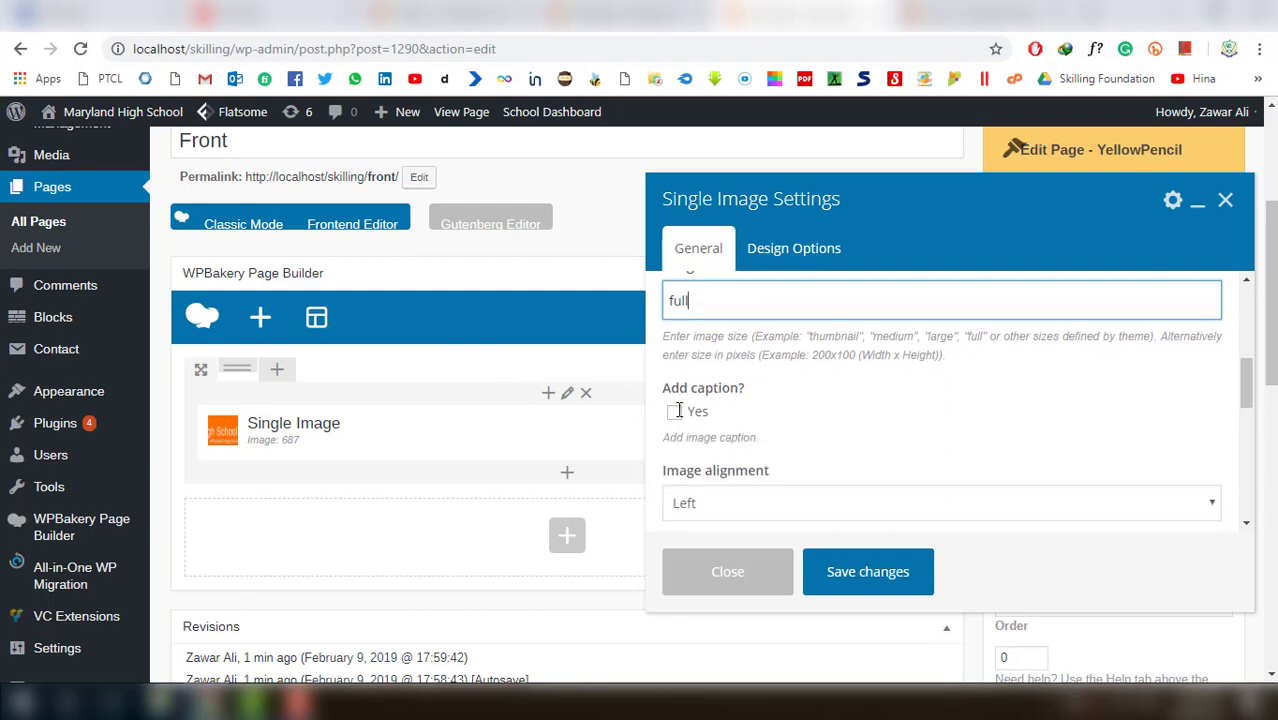
left_click(716, 408)
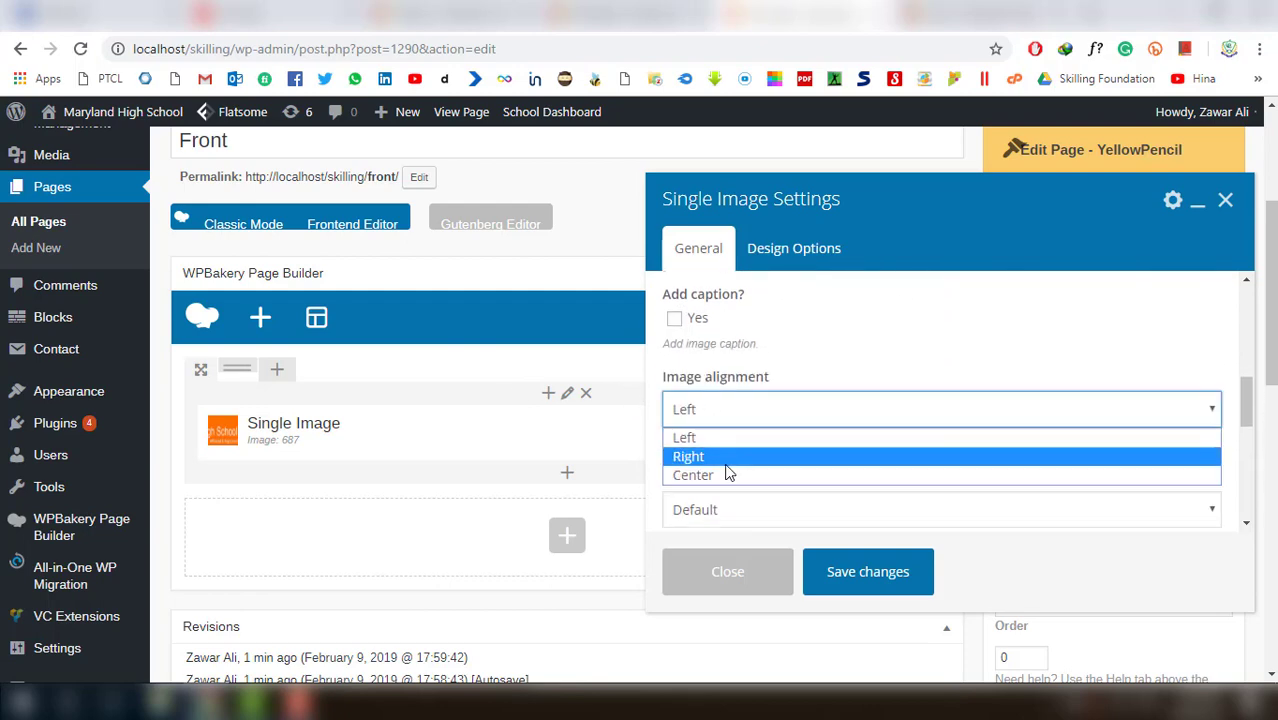
left_click(729, 474)
scroll(727, 473, "down", 1)
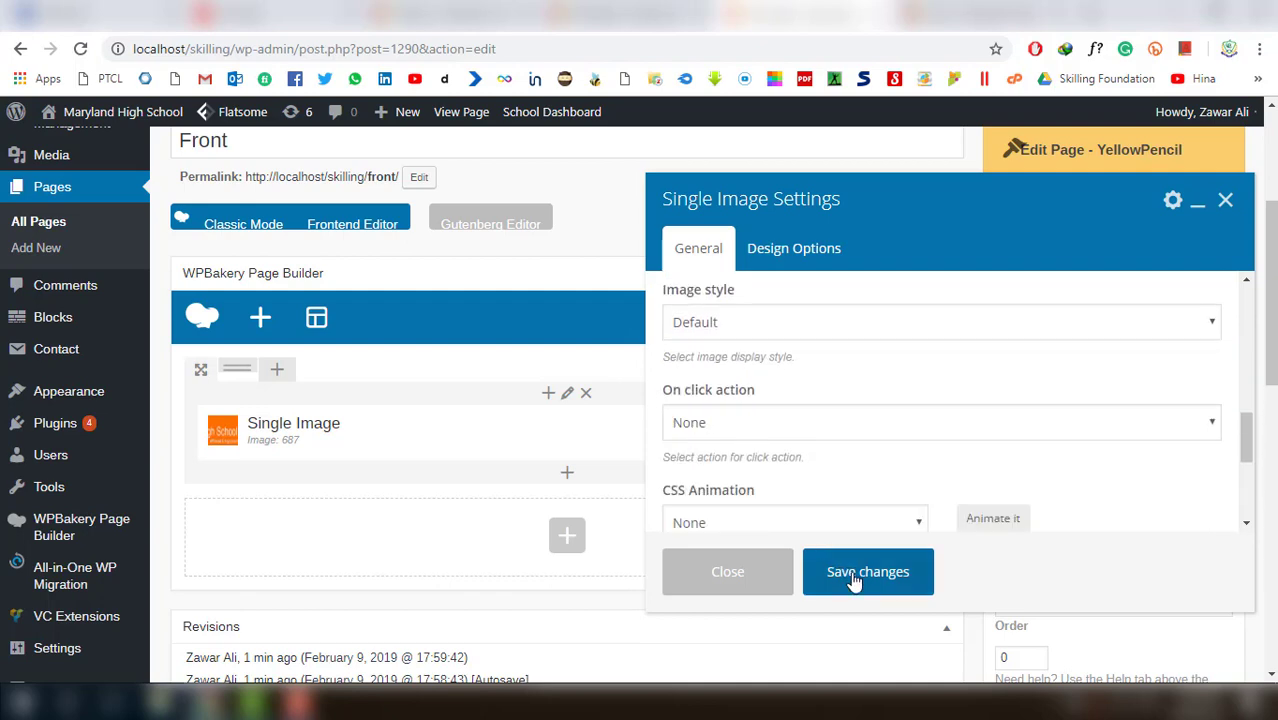
left_click(850, 565)
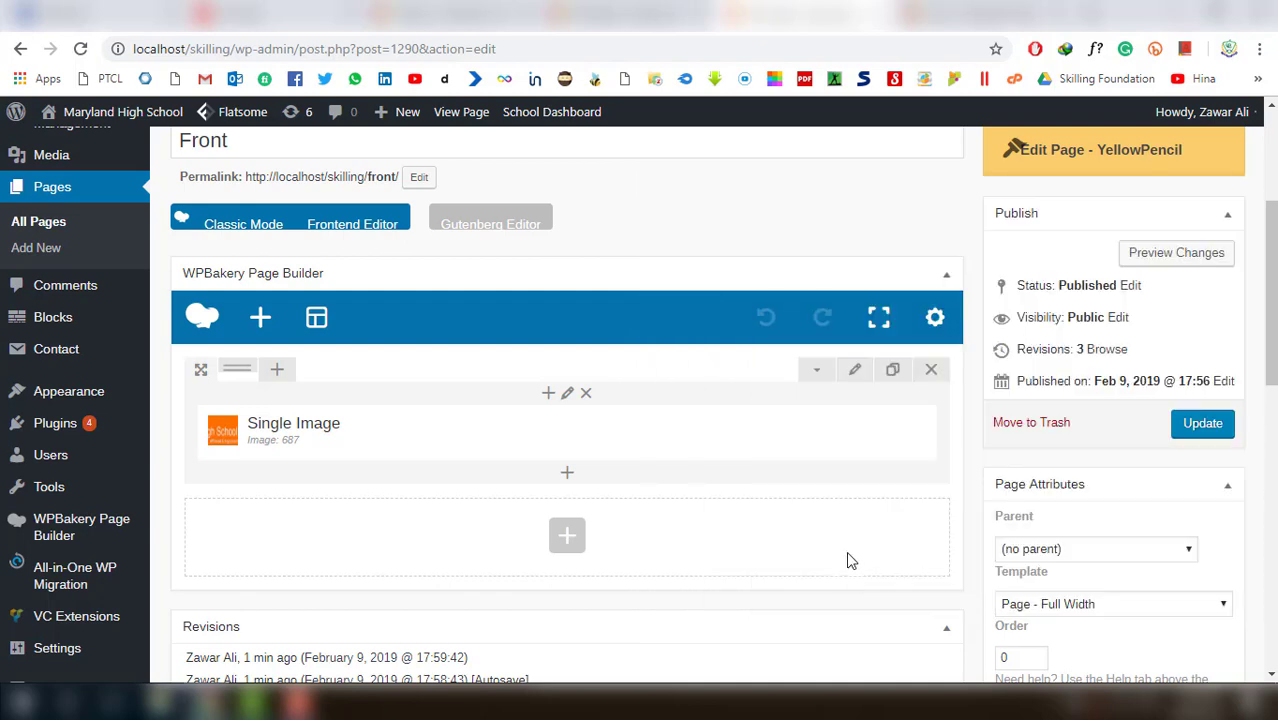
Update the Front page, reload its live version and compare it with the live Maryland home page
left_click(1191, 430)
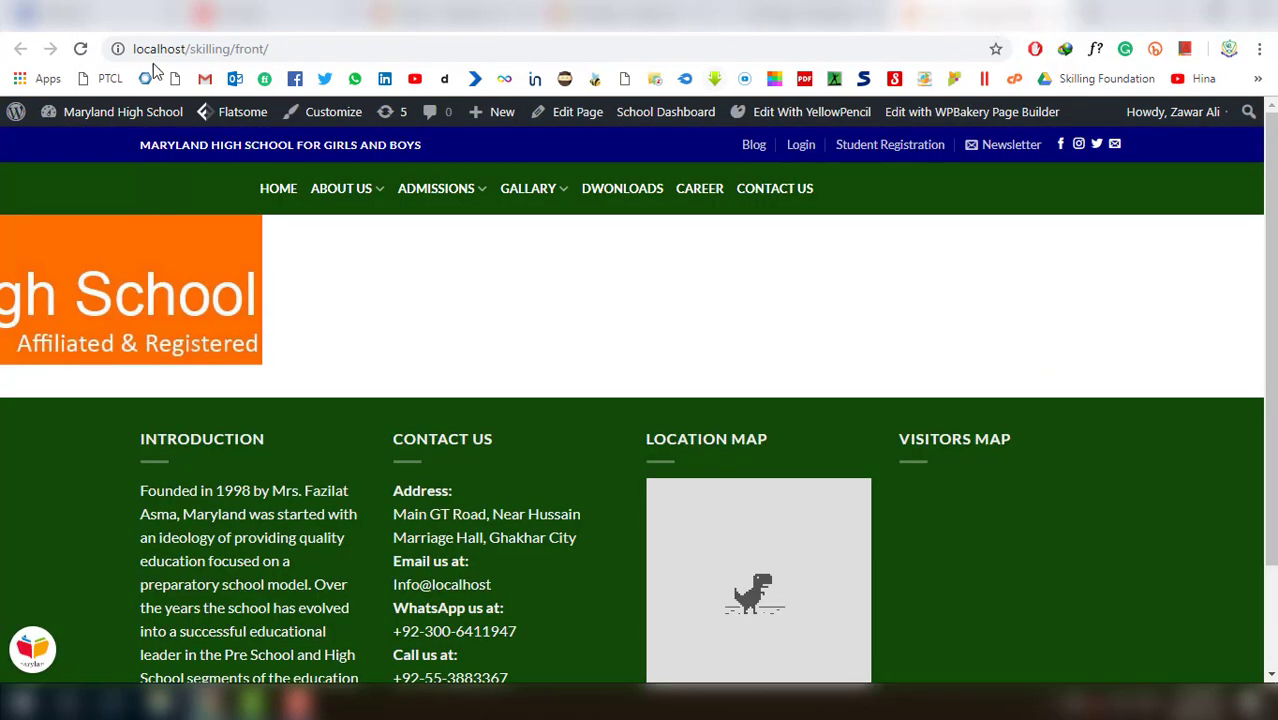
left_click(82, 50)
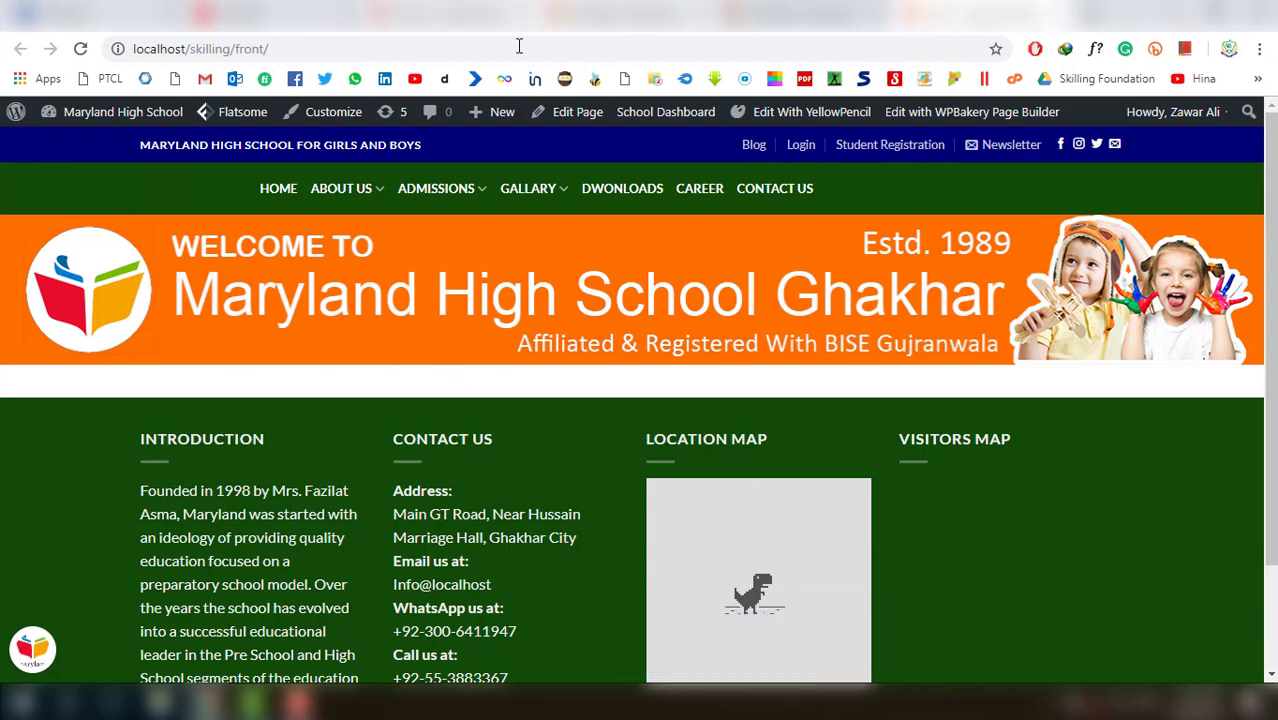
left_click(980, 14)
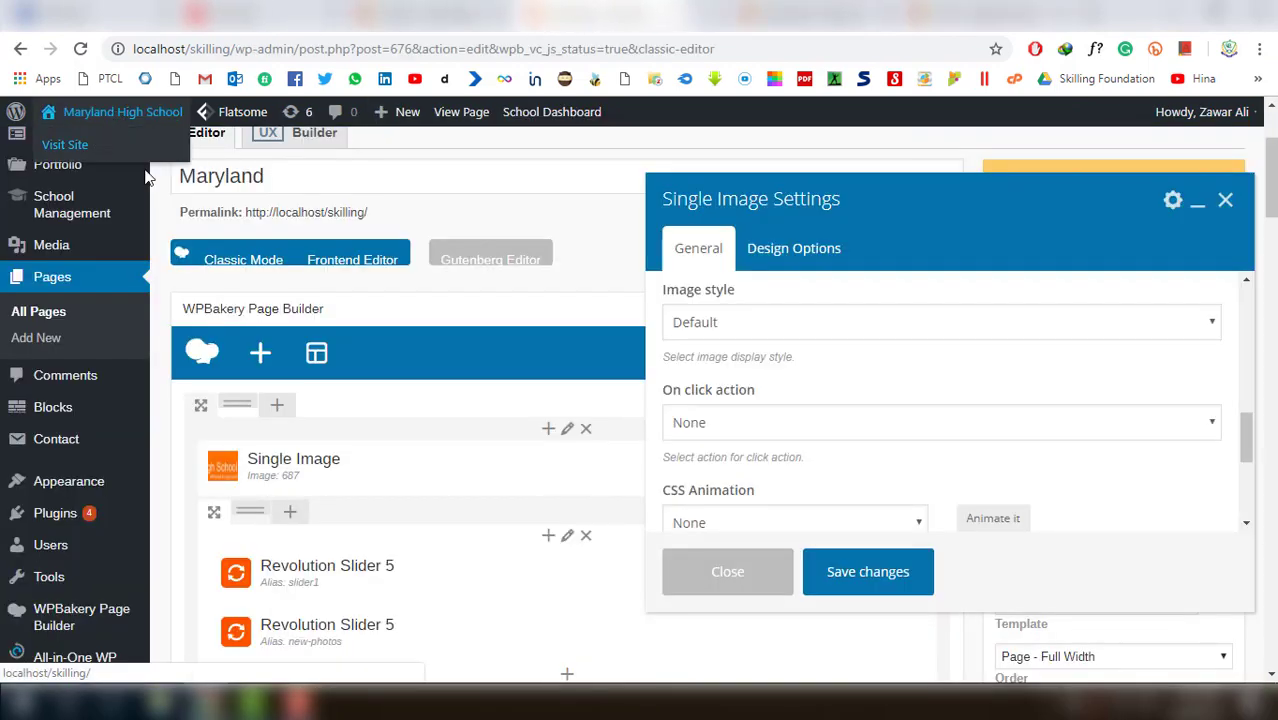
left_click(715, 14)
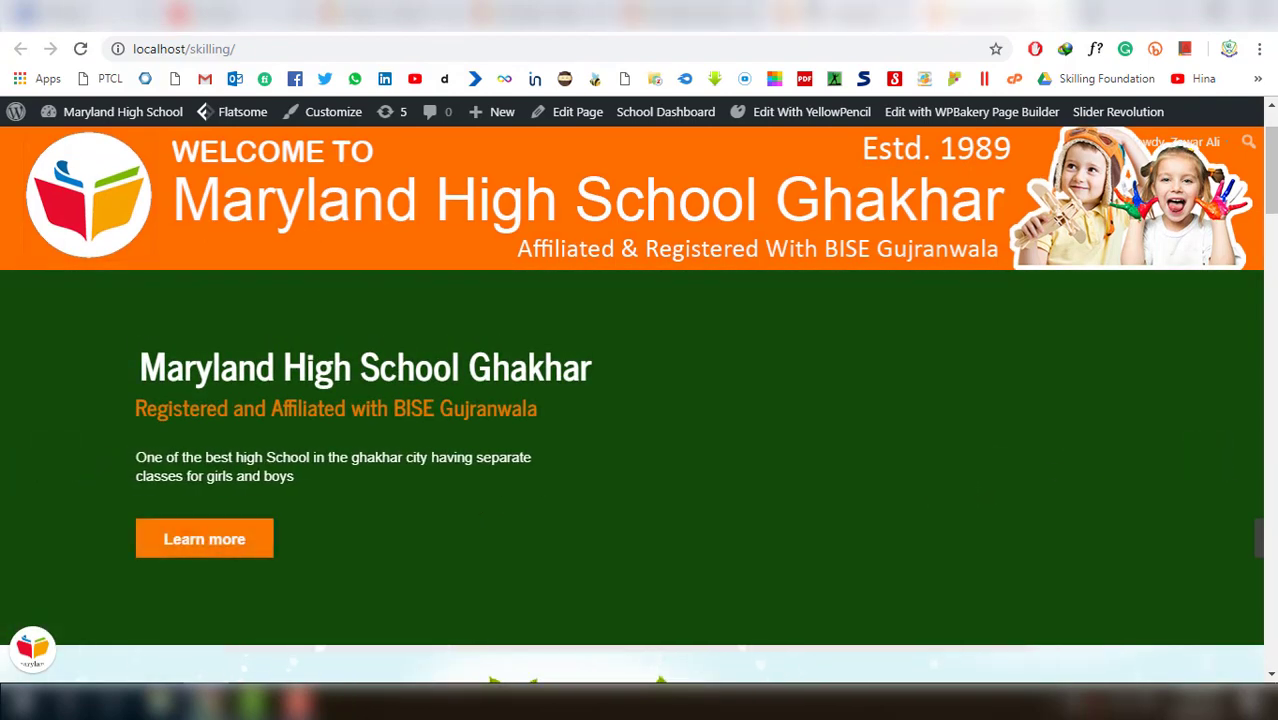
Search the element library for "sli" and insert a Revolution Slider 5 element below the Front page's Single Image
left_click(760, 15)
left_click(640, 15)
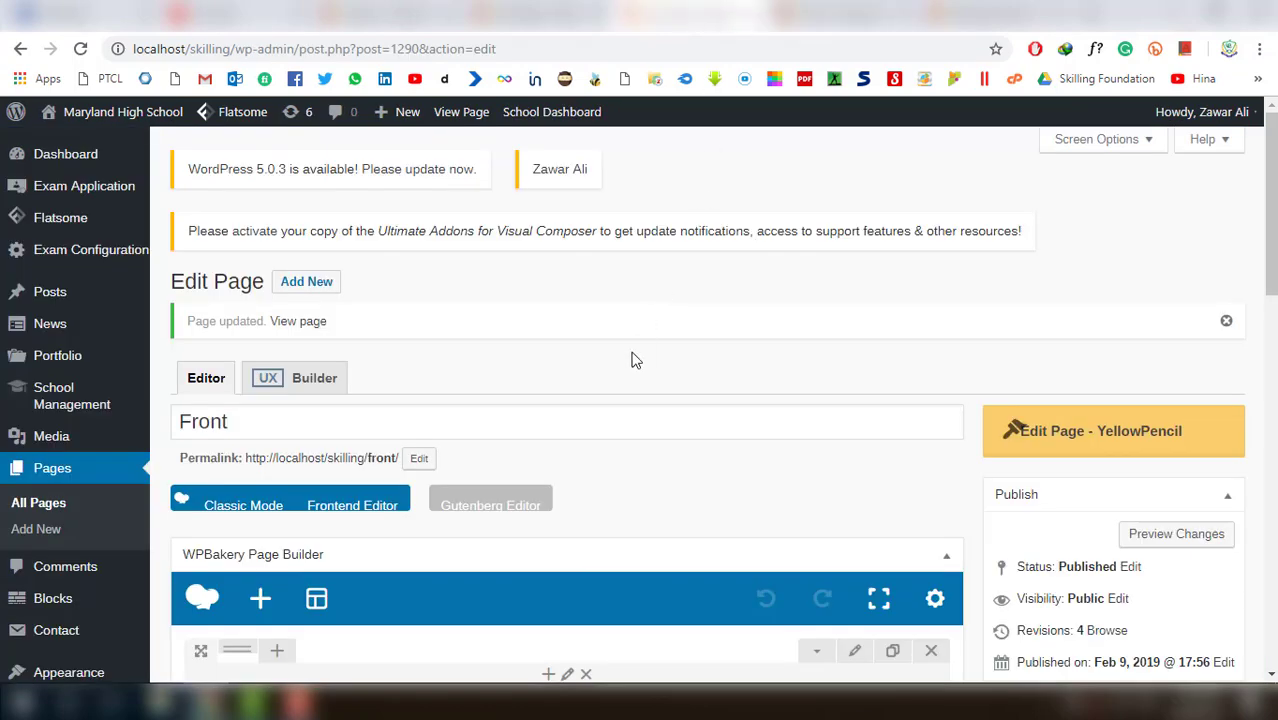
scroll(616, 400, "down", 3)
scroll(508, 449, "down", 2)
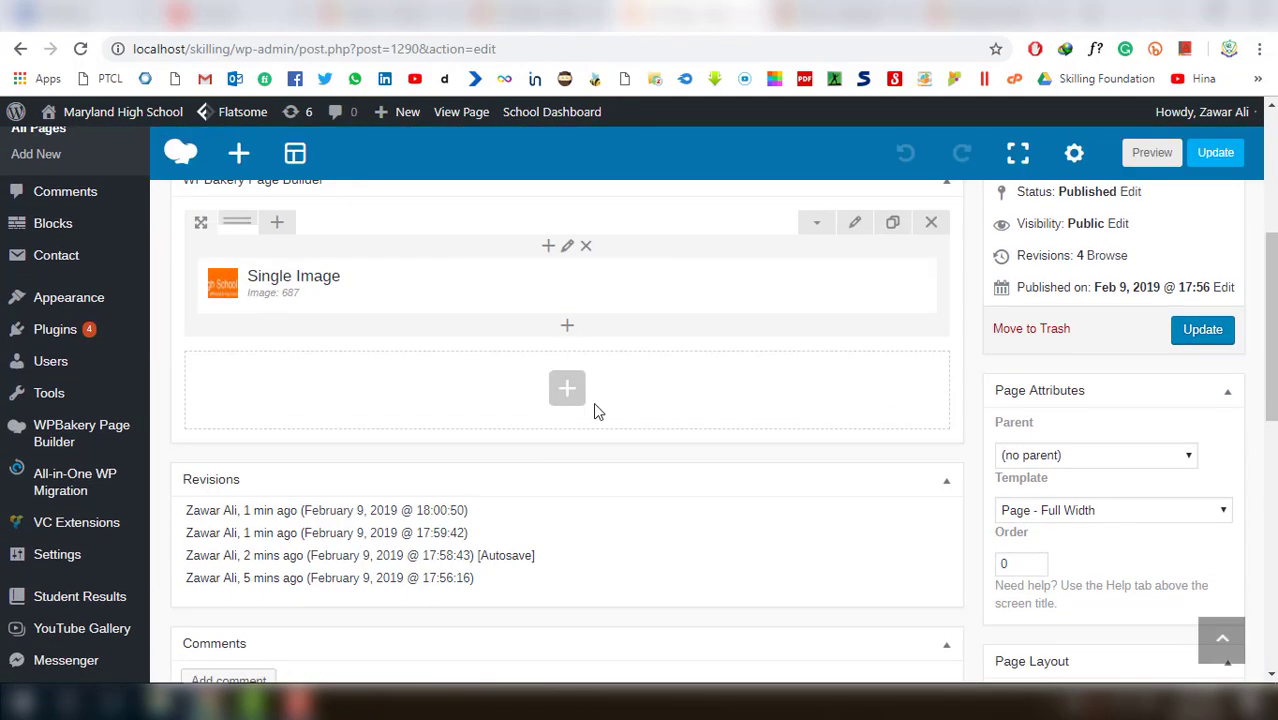
left_click(567, 331)
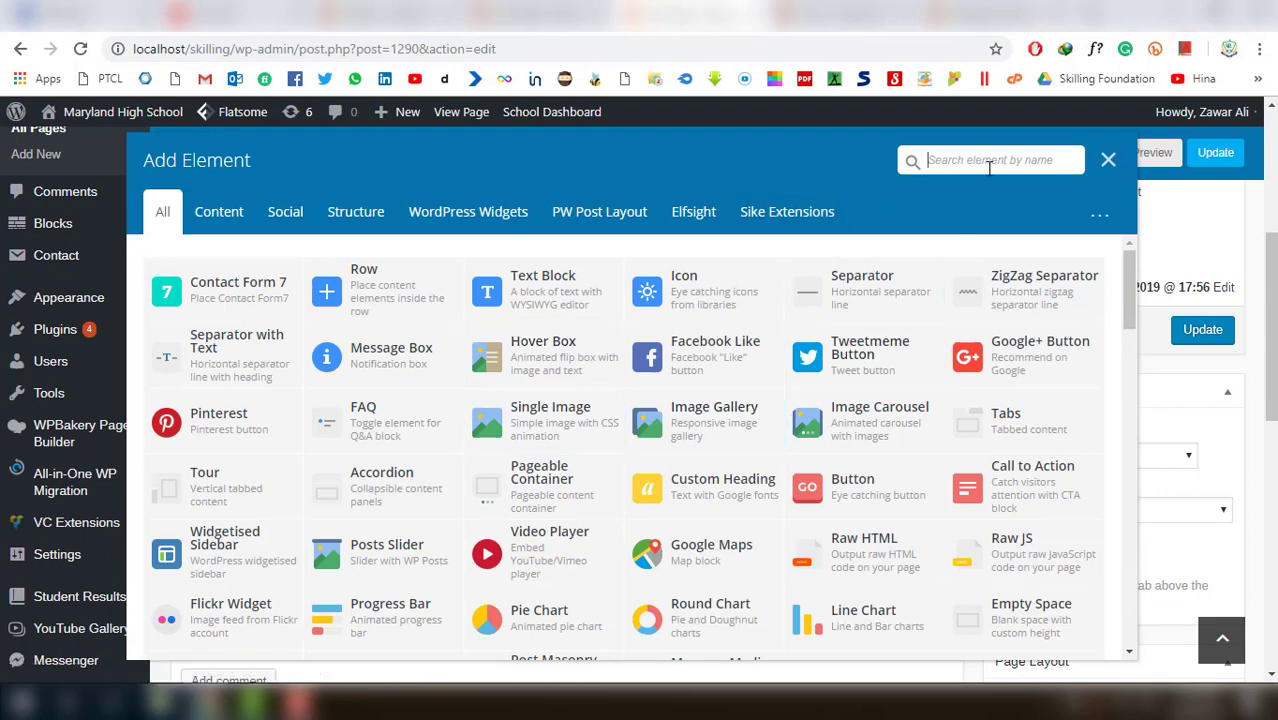
type("sli")
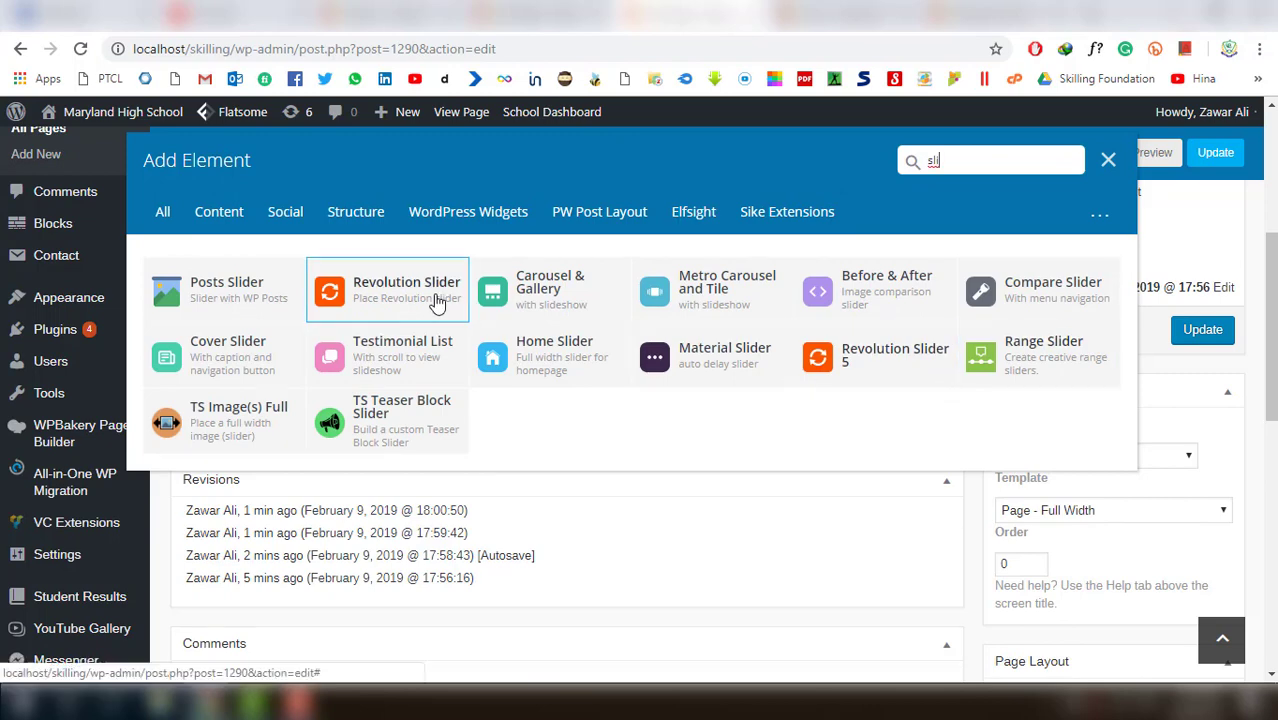
left_click(916, 370)
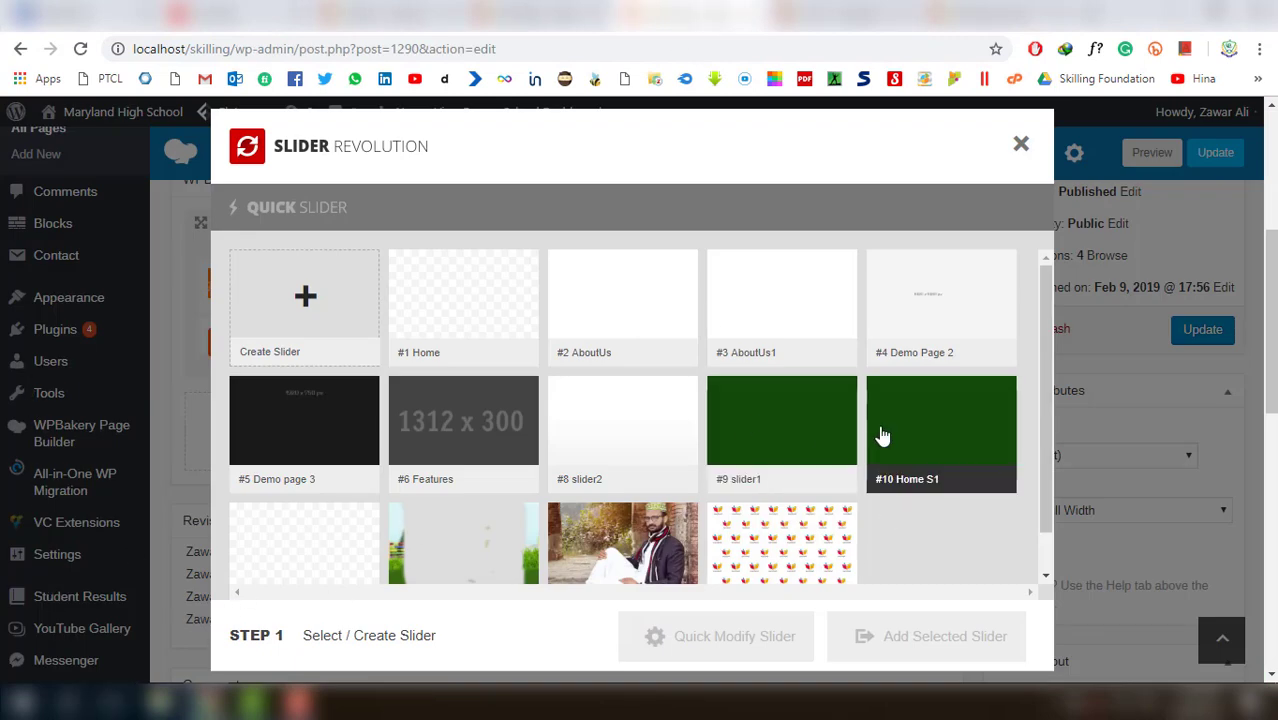
Select slider1 as the slider for the new Revolution Slider 5 element
left_click(944, 420)
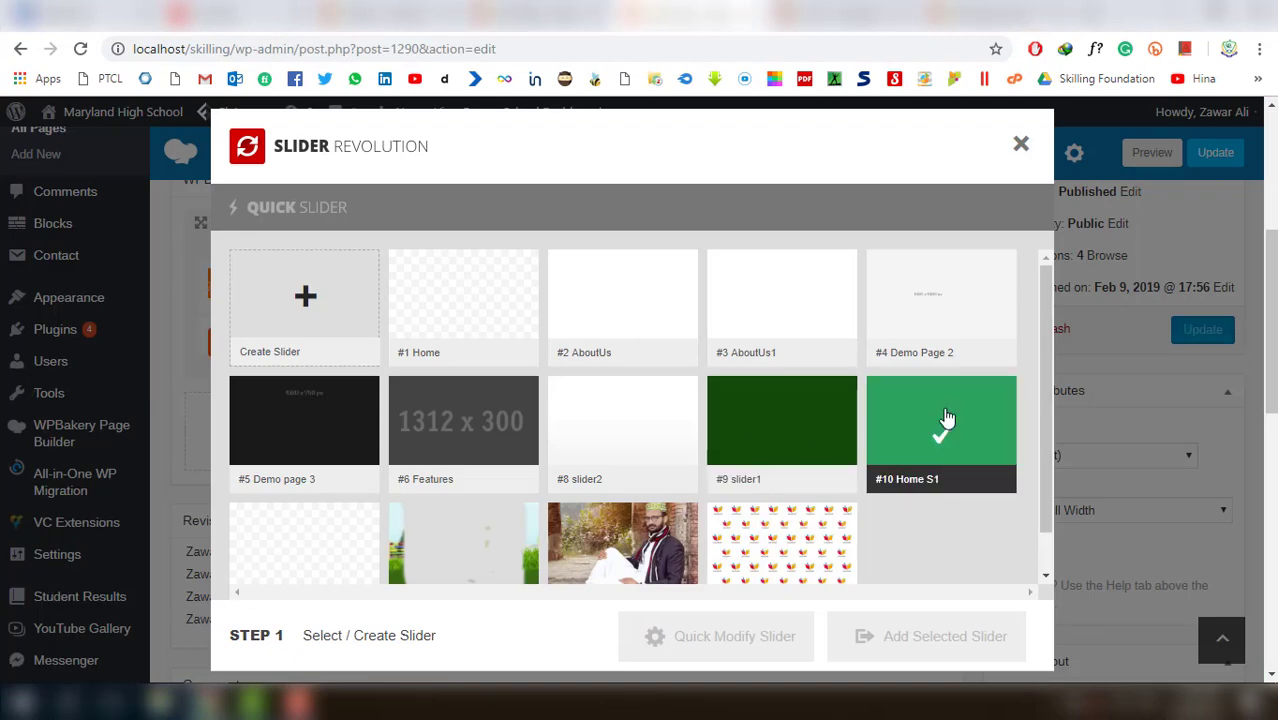
left_click(812, 444)
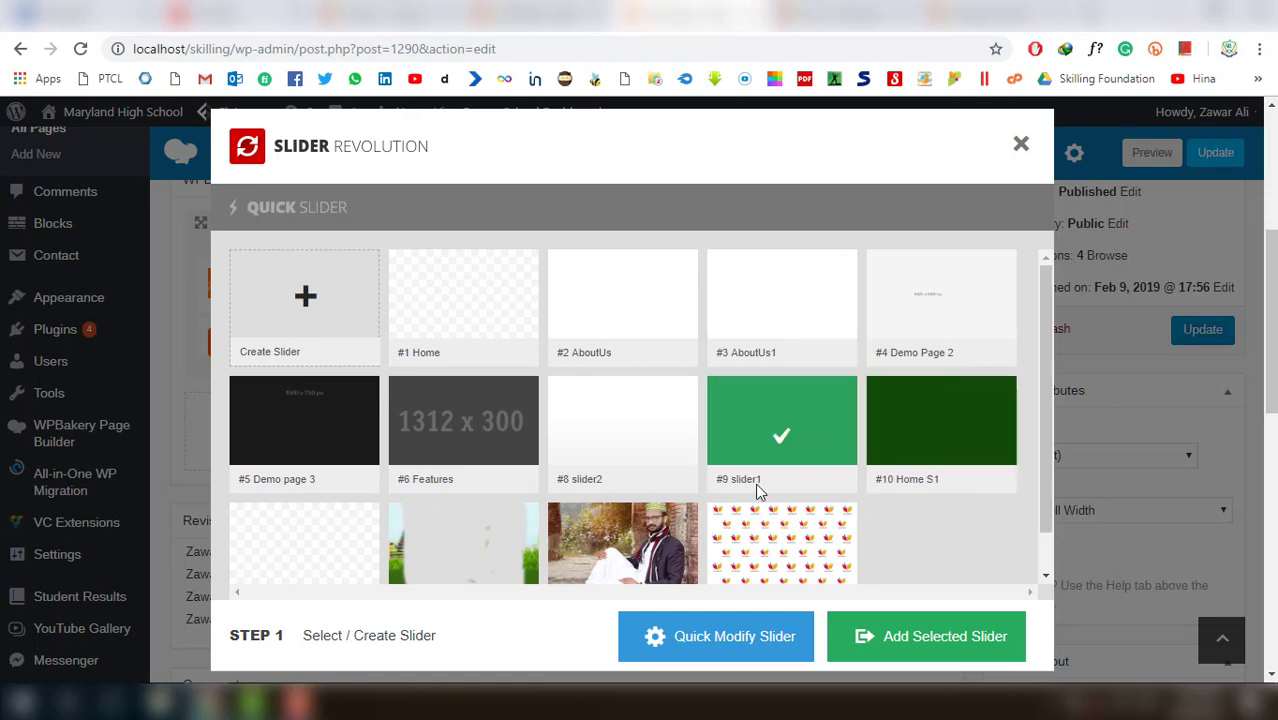
scroll(887, 457, "down", 1)
scroll(887, 457, "up", 1)
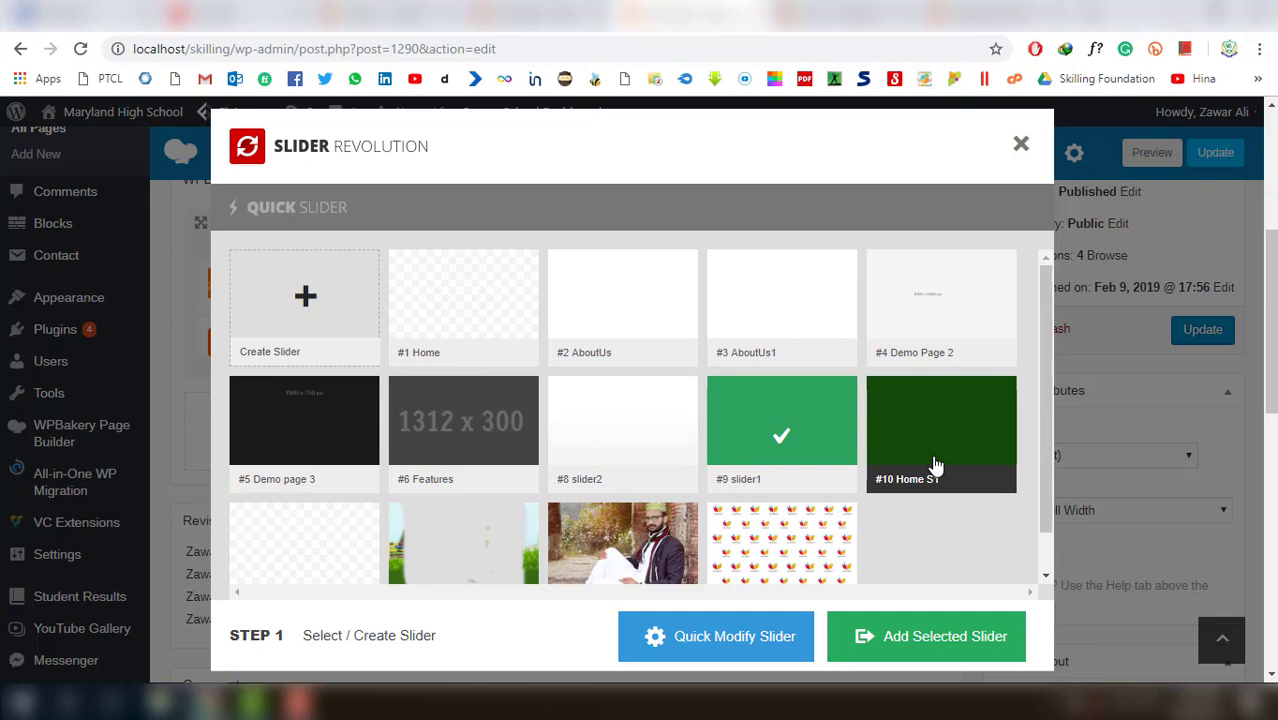
Check which slider the first Revolution Slider 5 element on the Maryland page uses, leaving its settings unsaved
key("ctrl+Tab")
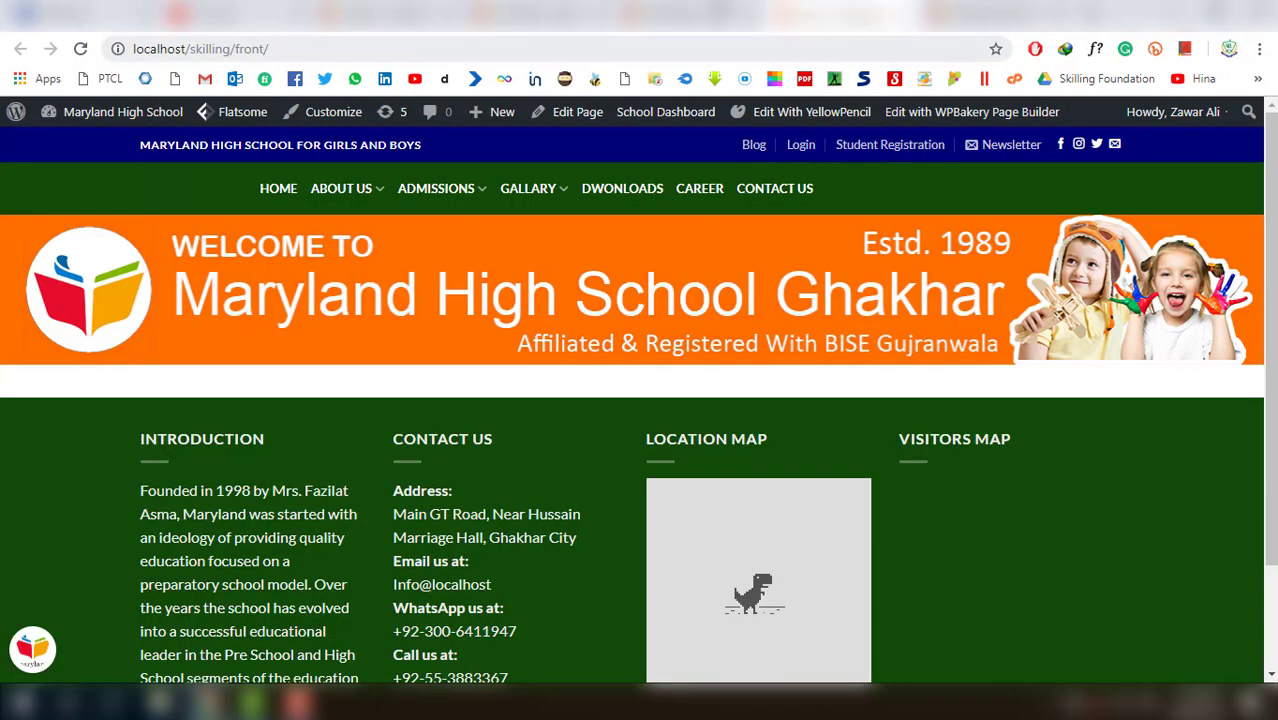
key("ctrl+shift+Tab")
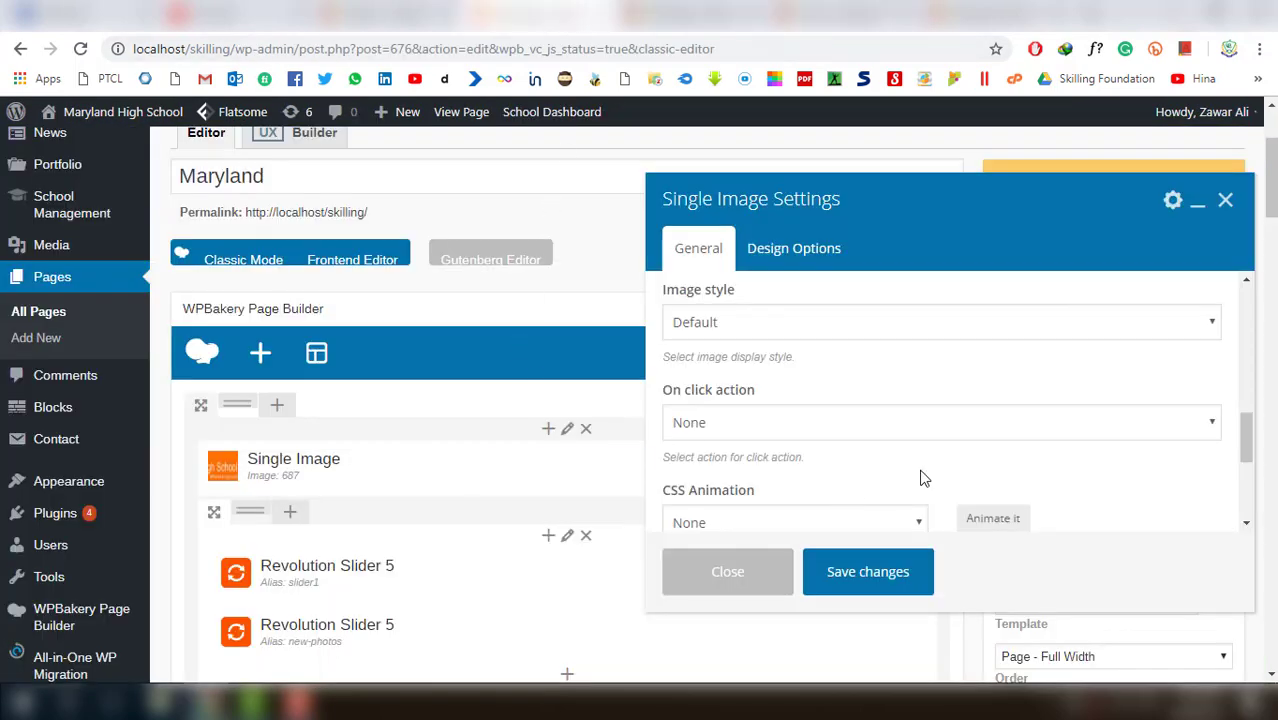
left_click(1225, 199)
scroll(748, 448, "down", 2)
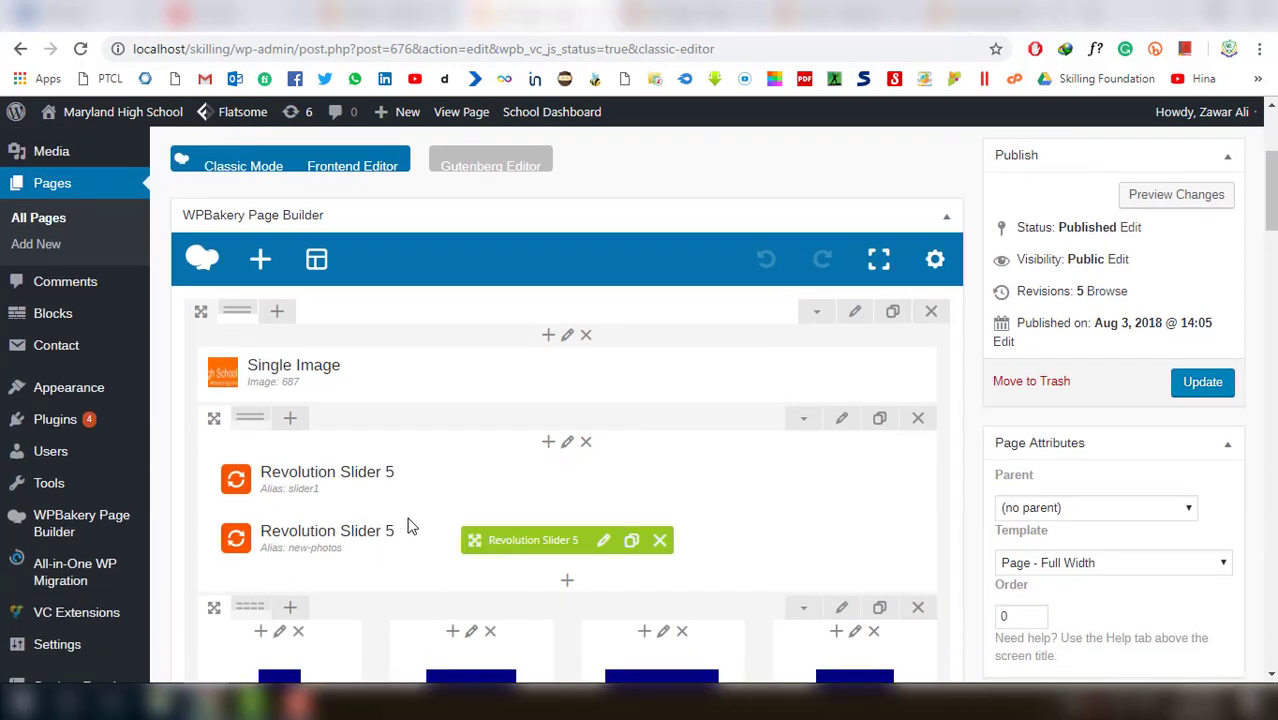
left_click(605, 483)
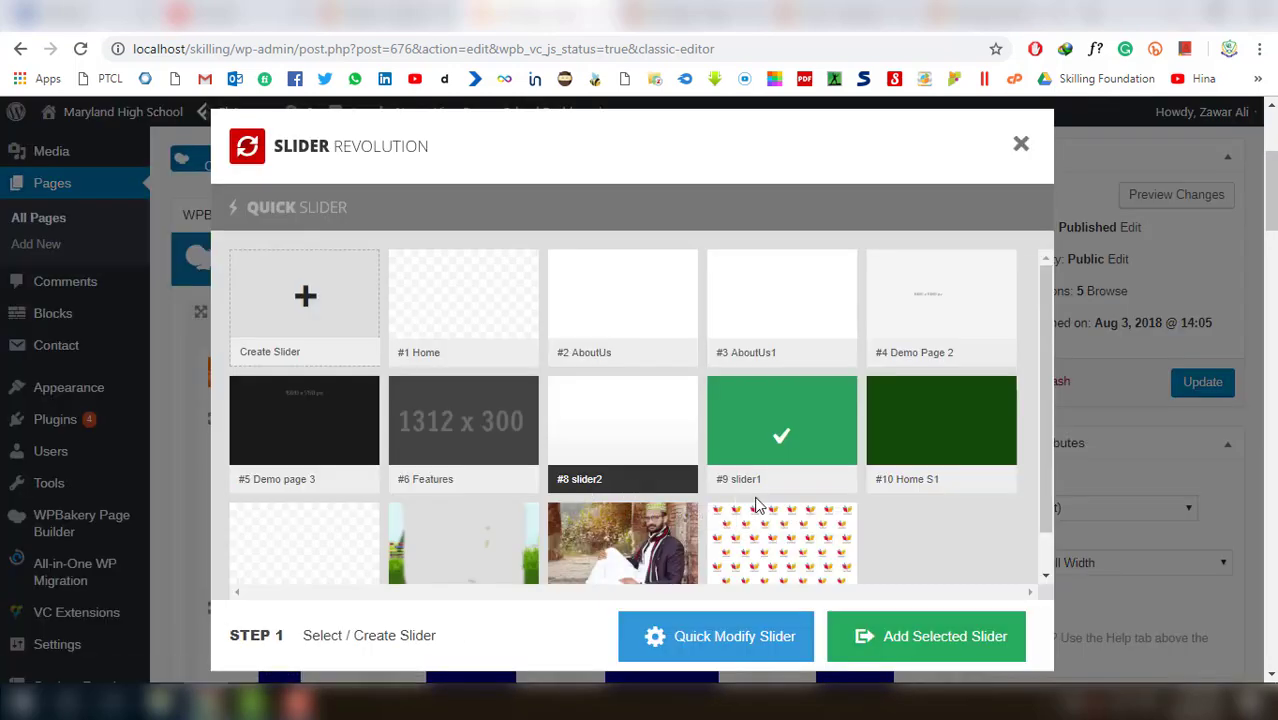
left_click(1021, 145)
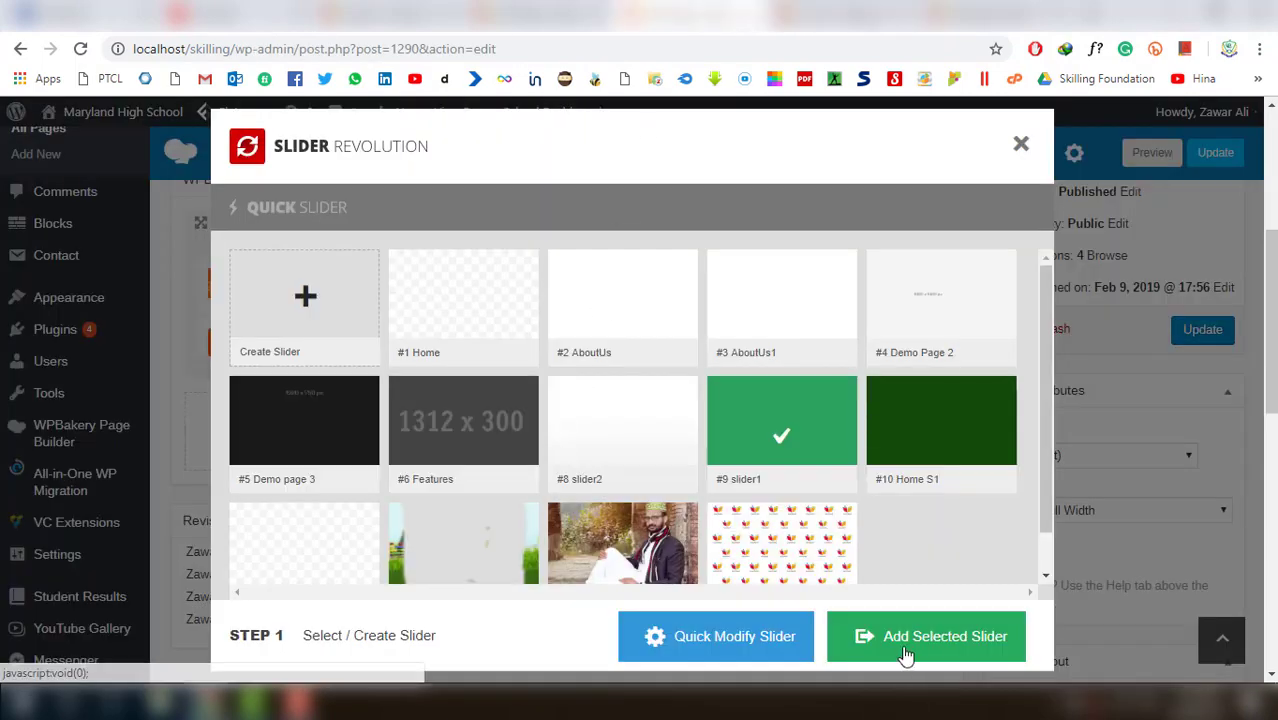
Add the selected slider1 to the Front page and update the page
left_click(905, 653)
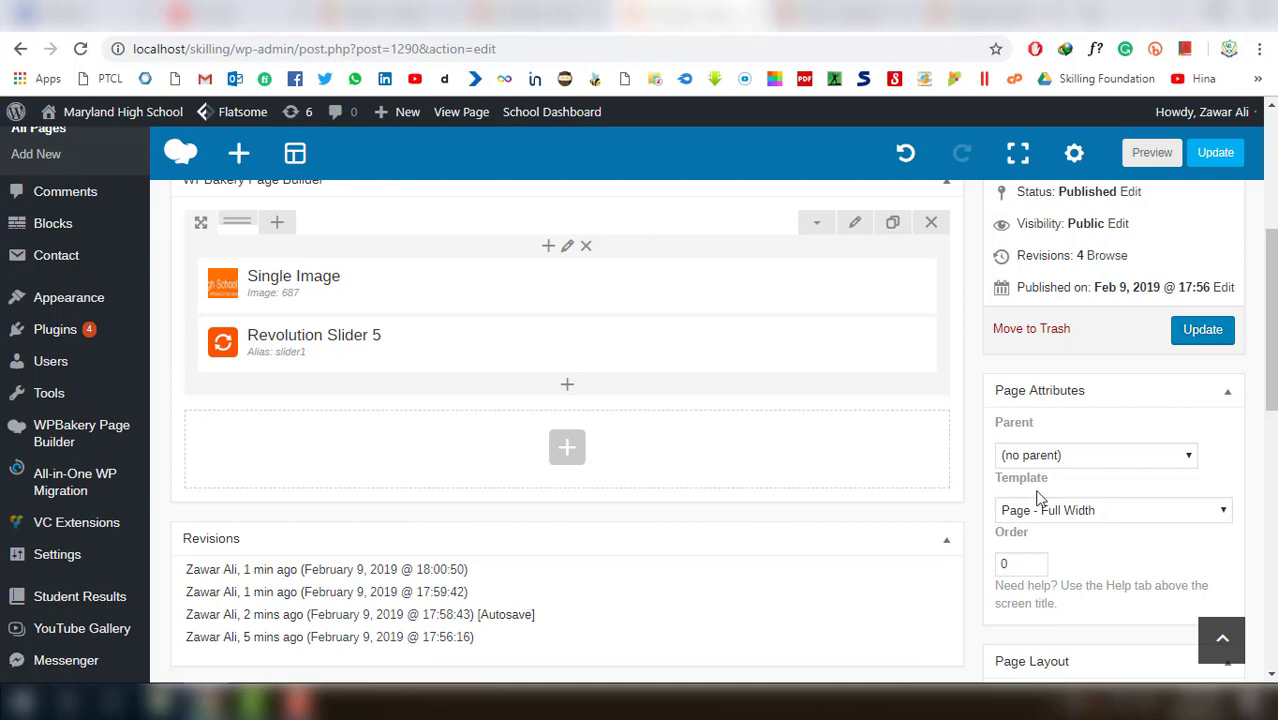
left_click(1195, 338)
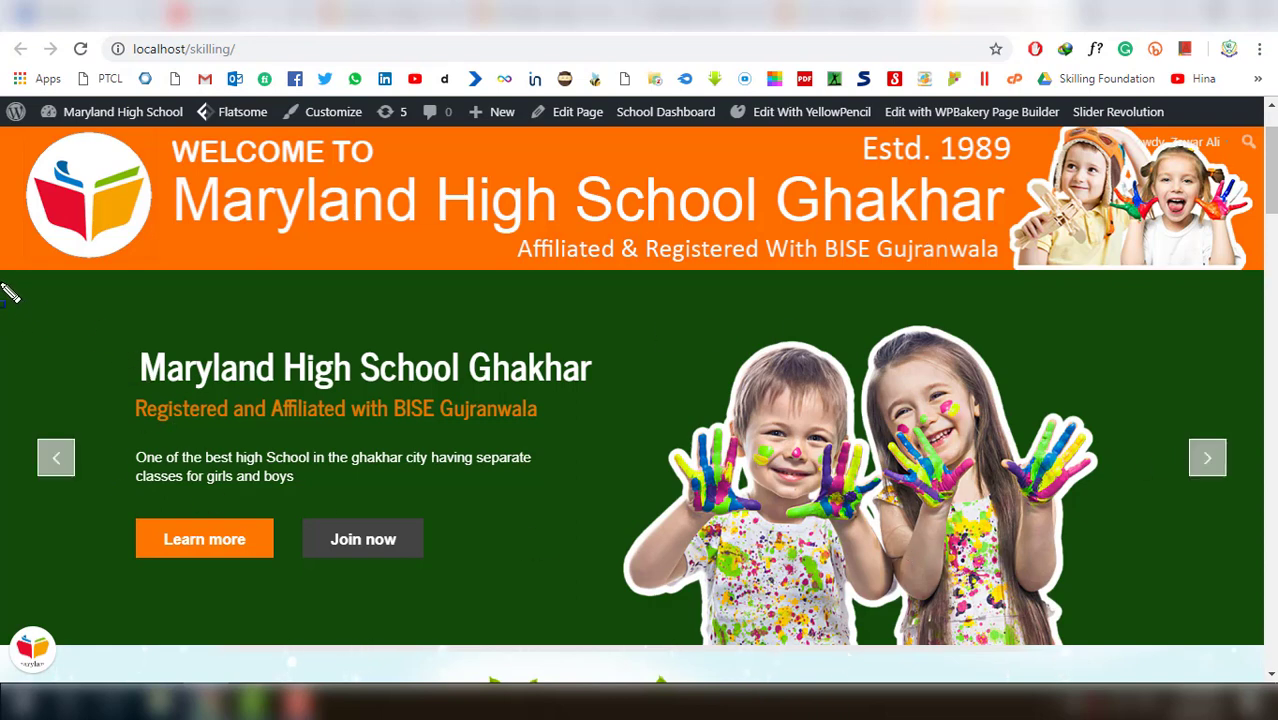
Reload the Front page and compare its banner and slider with the original home page
left_click_drag(6, 280, 1218, 665)
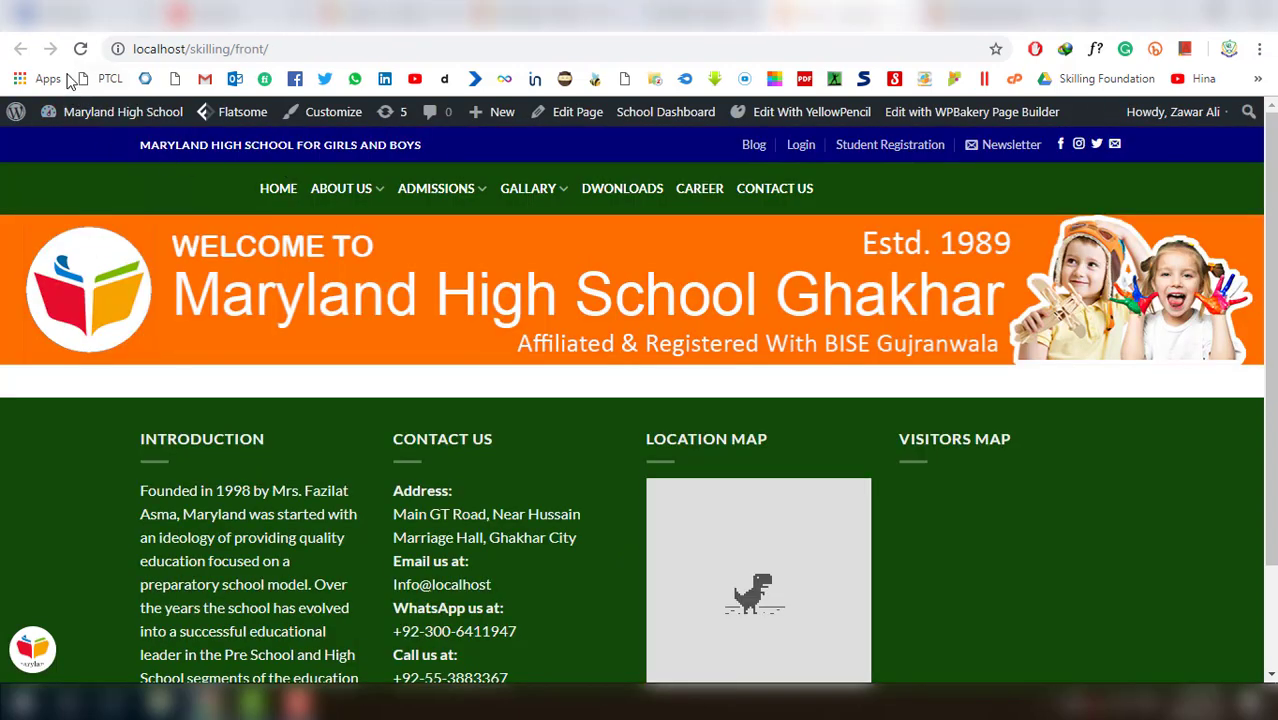
left_click(80, 48)
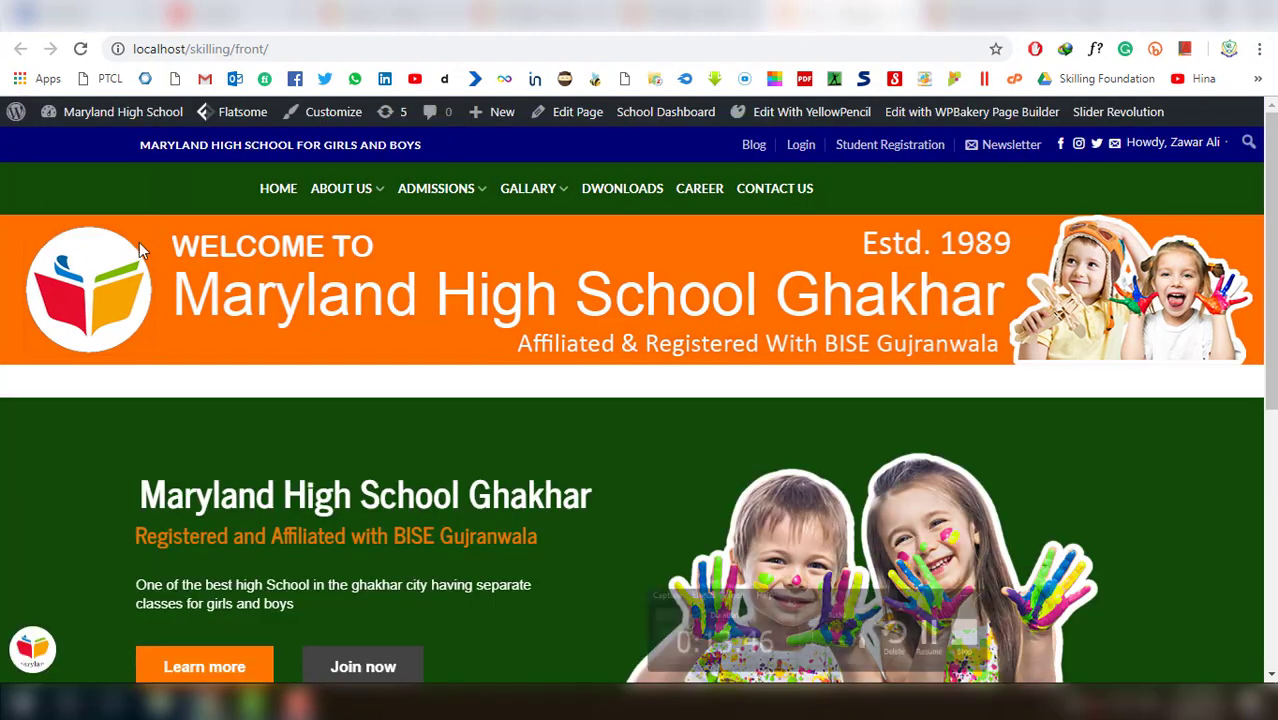
scroll(610, 472, "down", 4)
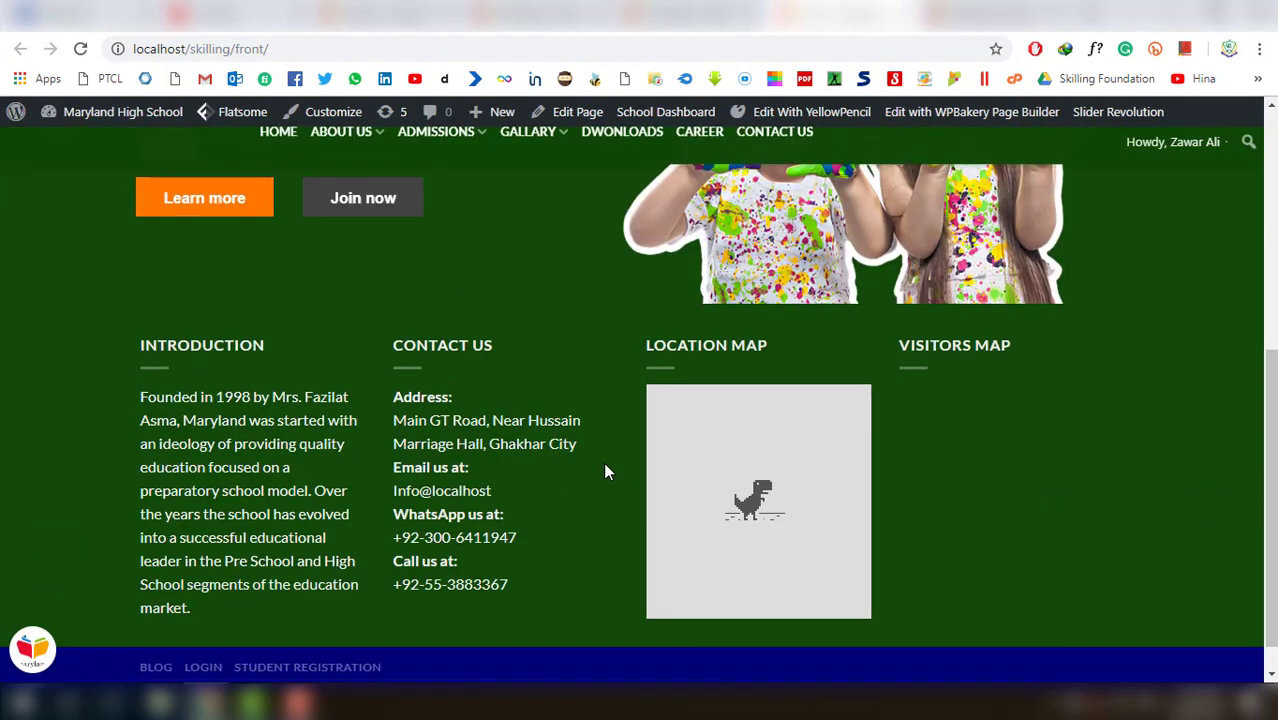
scroll(605, 472, "up", 1)
scroll(610, 455, "up", 2)
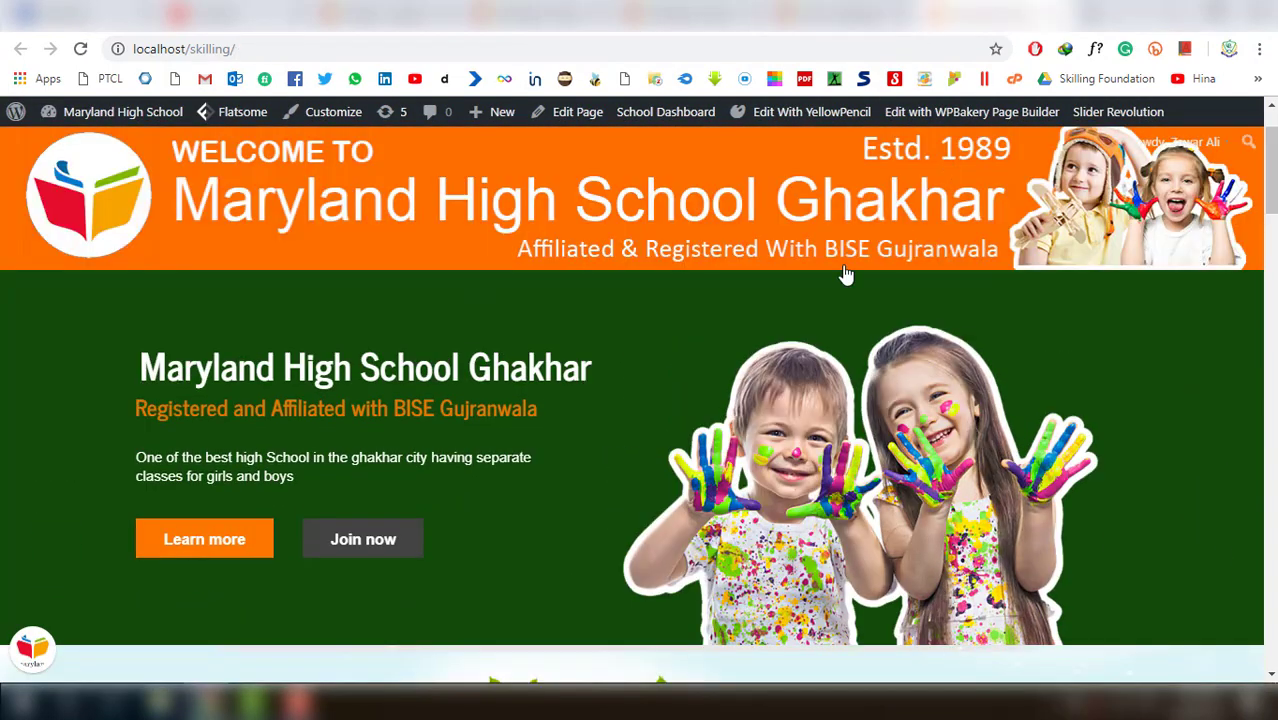
scroll(840, 280, "up", 3)
Compare the builder layout of the Maryland page around its two Revolution Sliders with the Front page's layout
left_click(668, 14)
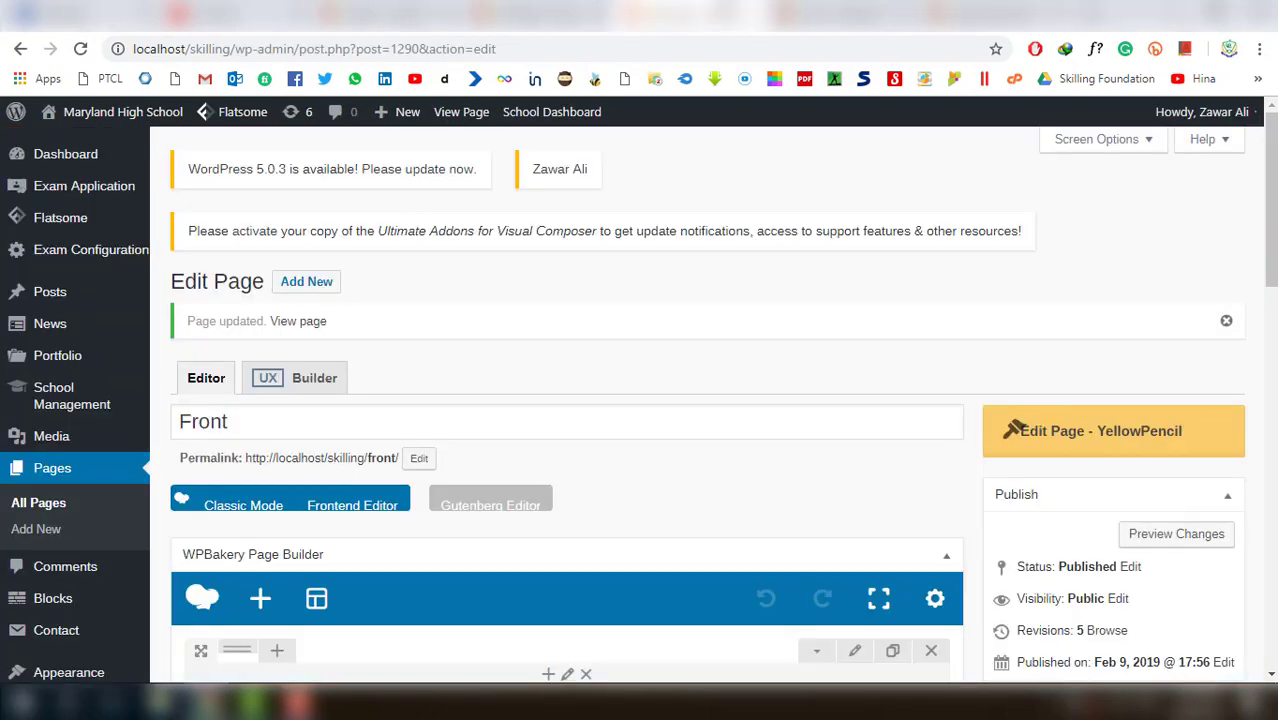
scroll(566, 420, "down", 3)
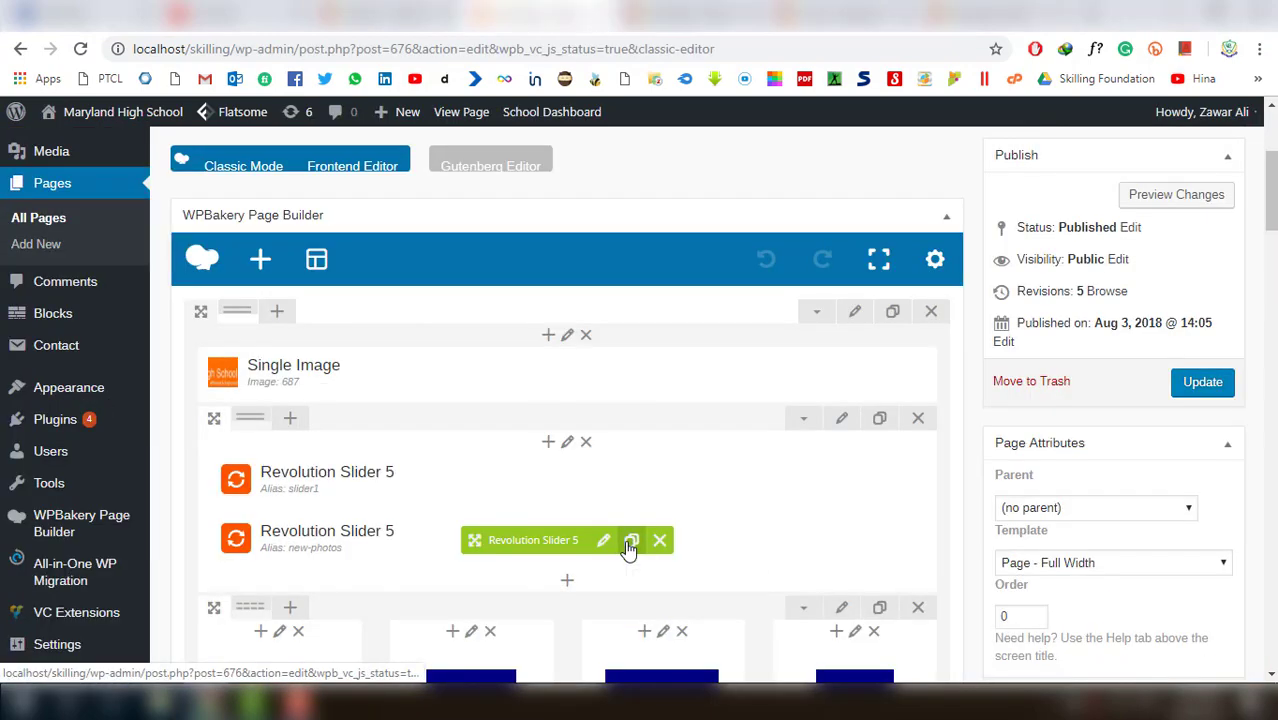
scroll(502, 491, "down", 1)
scroll(502, 491, "down", 2)
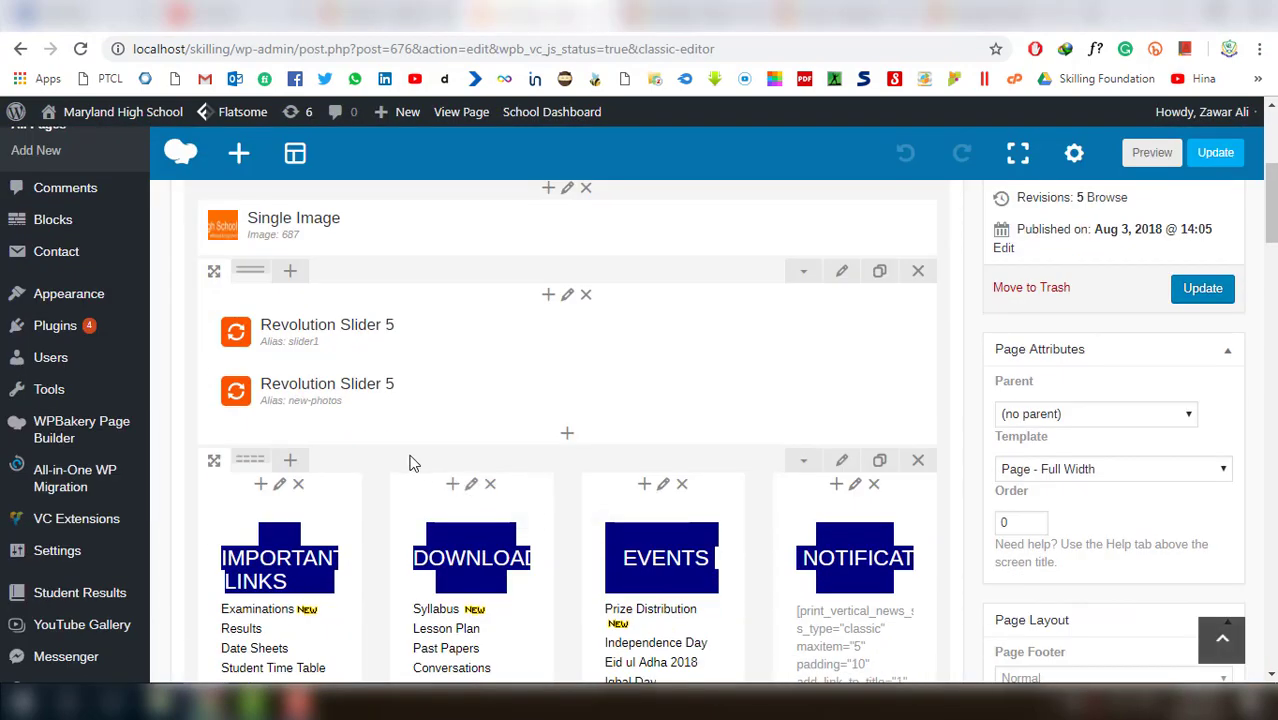
left_click(843, 14)
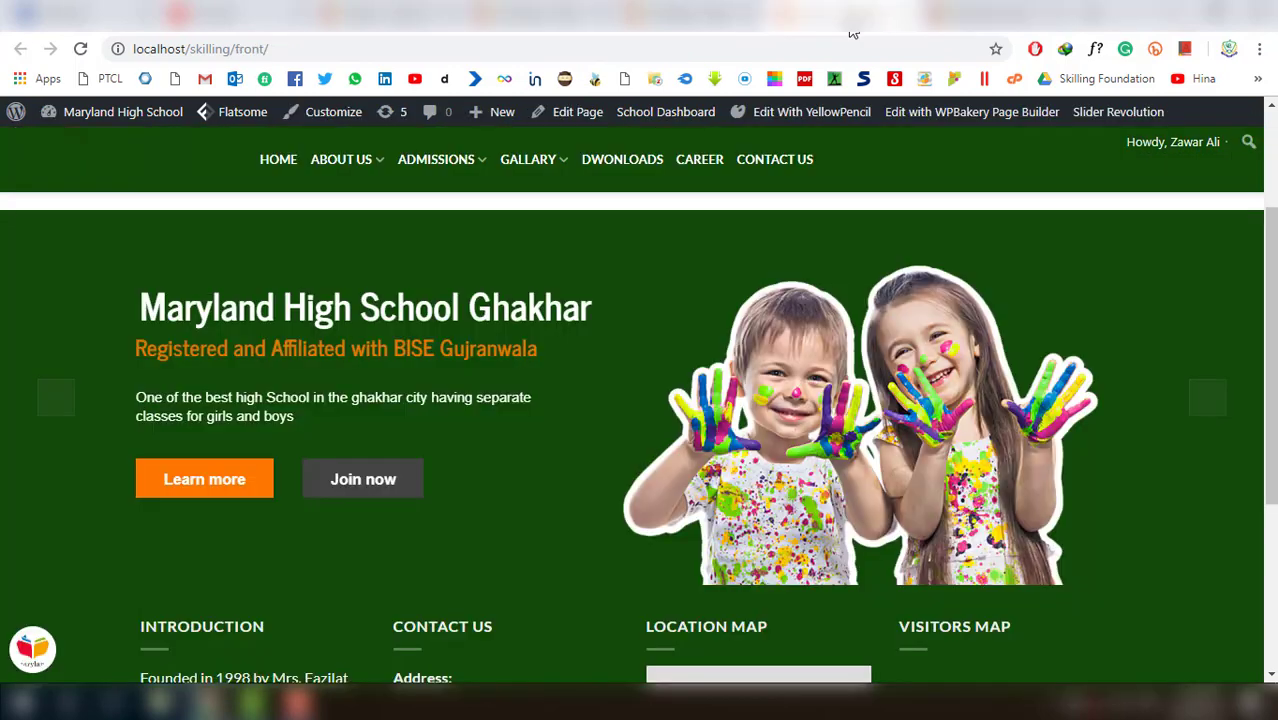
left_click(685, 14)
scroll(596, 385, "down", 5)
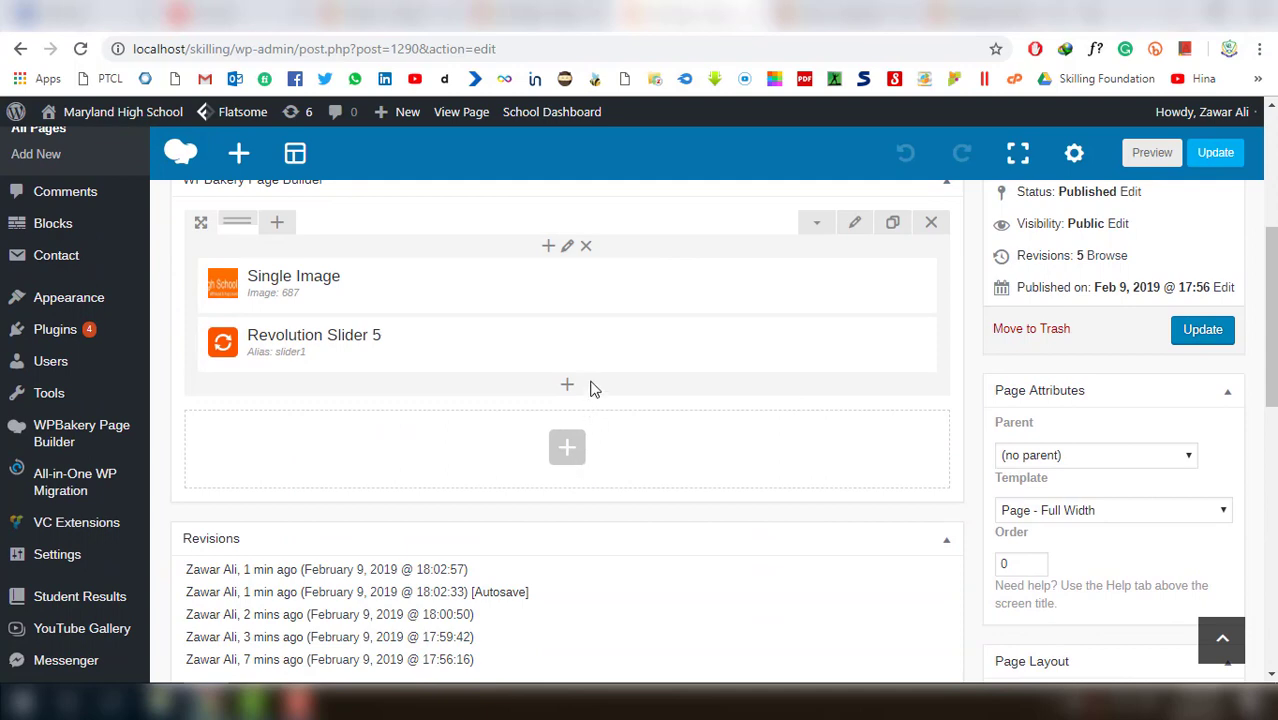
Check the gap between the Front page's banner and slider, and the inner row holding the Maryland page's sliders
left_click(815, 13)
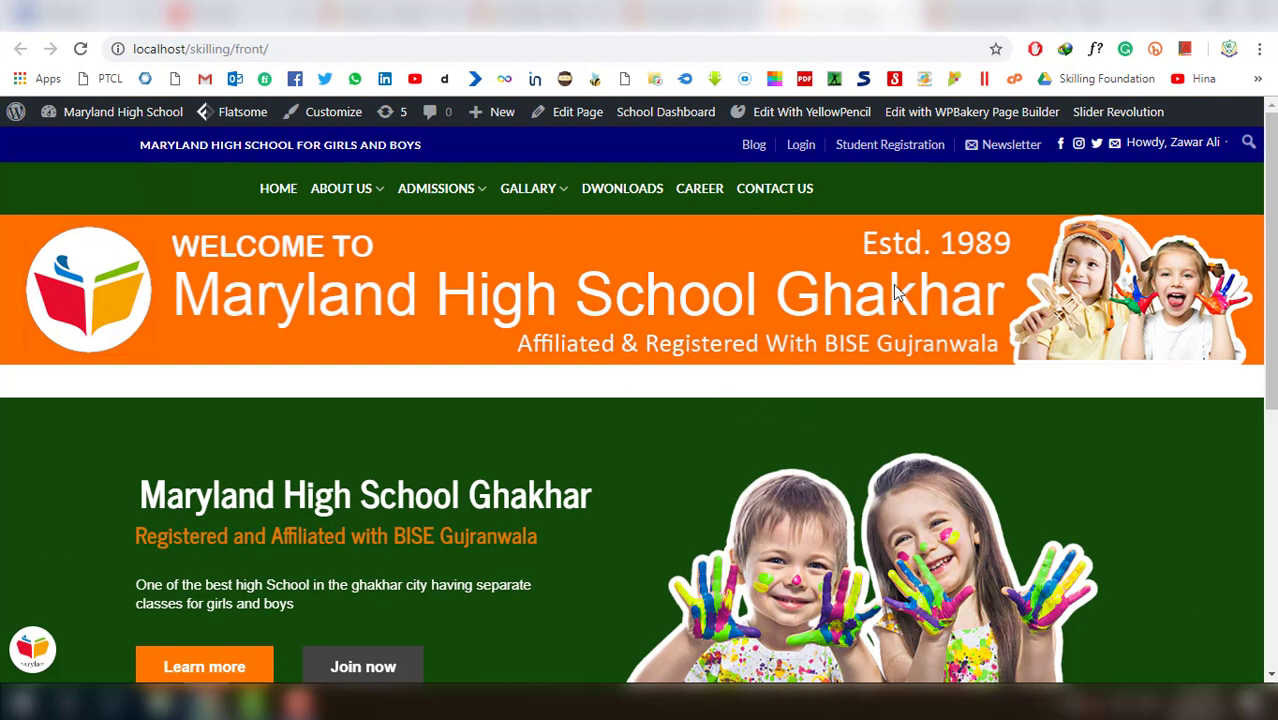
left_click(690, 14)
left_click(542, 13)
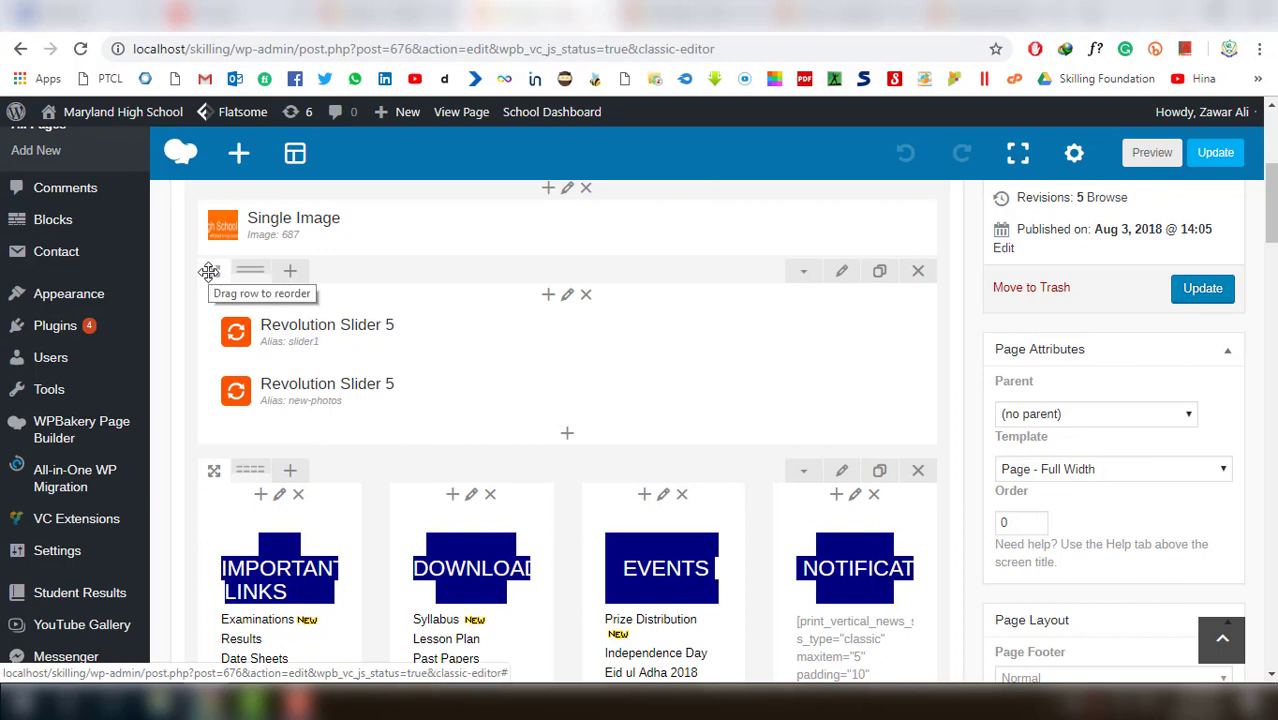
scroll(490, 376, "up", 1)
scroll(490, 376, "up", 1)
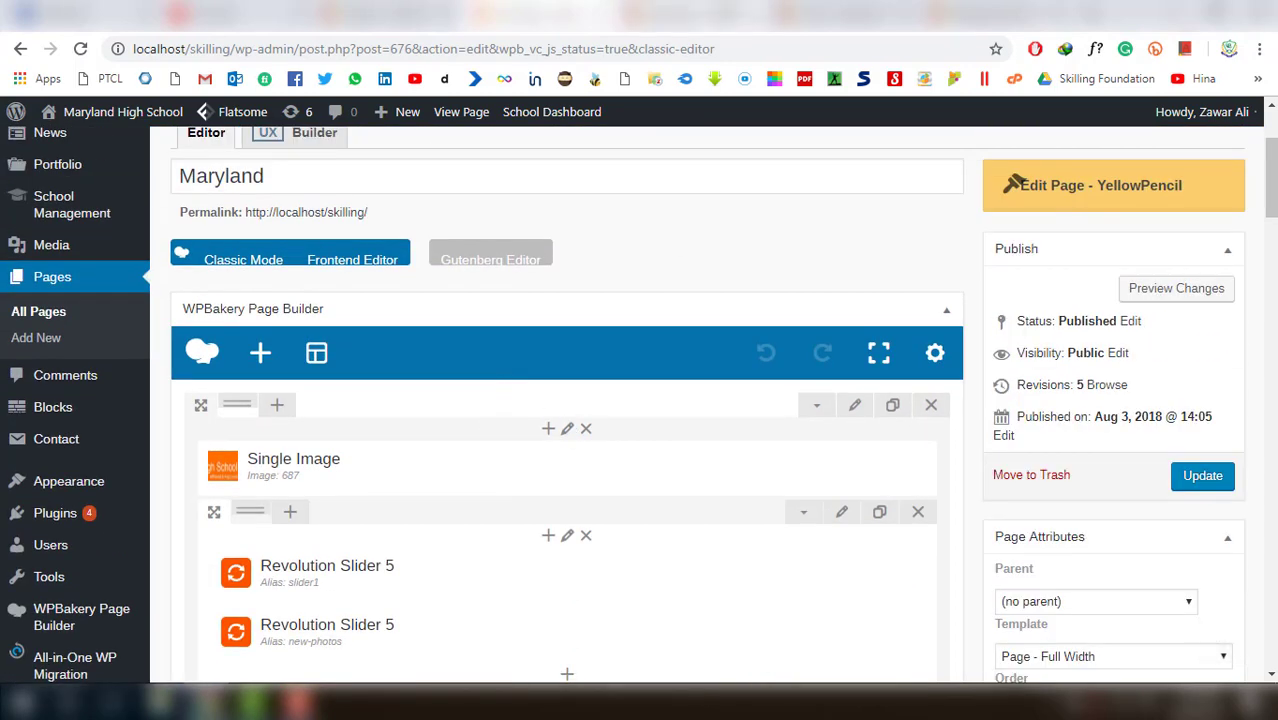
Delete the Front page's Revolution Slider 5 and insert an inner row below the Single Image
left_click(680, 13)
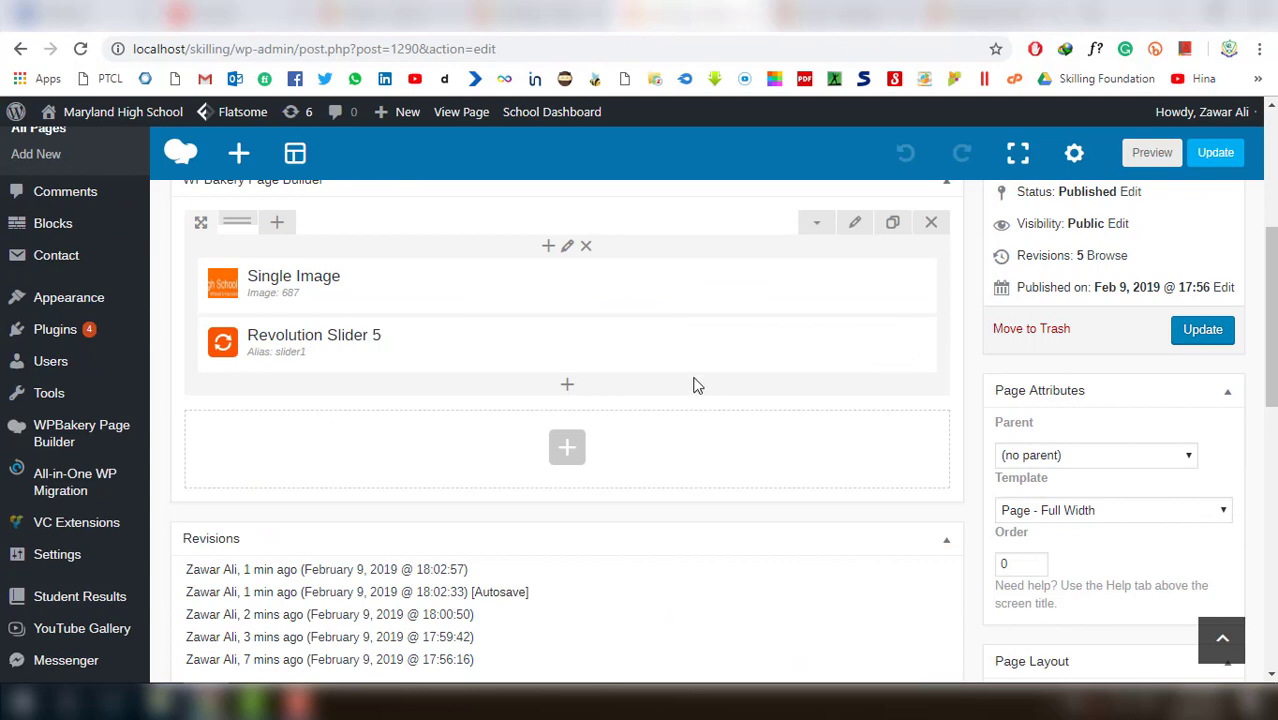
left_click(645, 344)
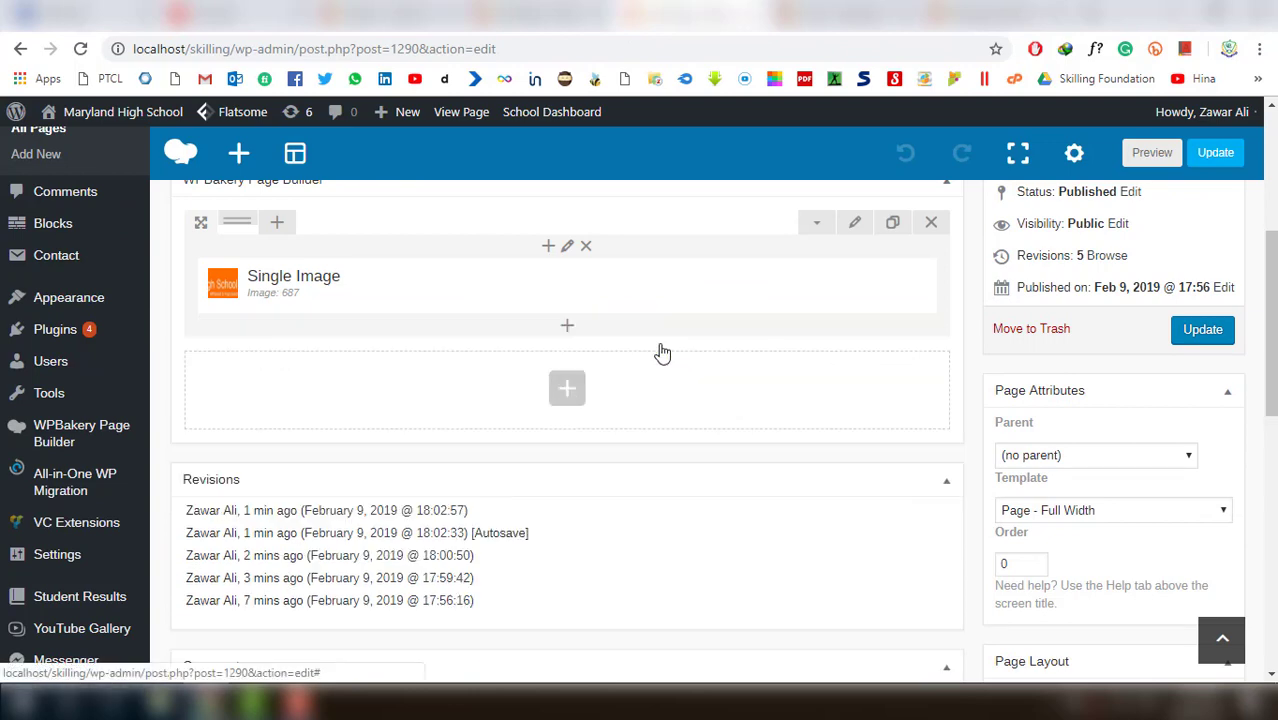
left_click(568, 325)
left_click(360, 298)
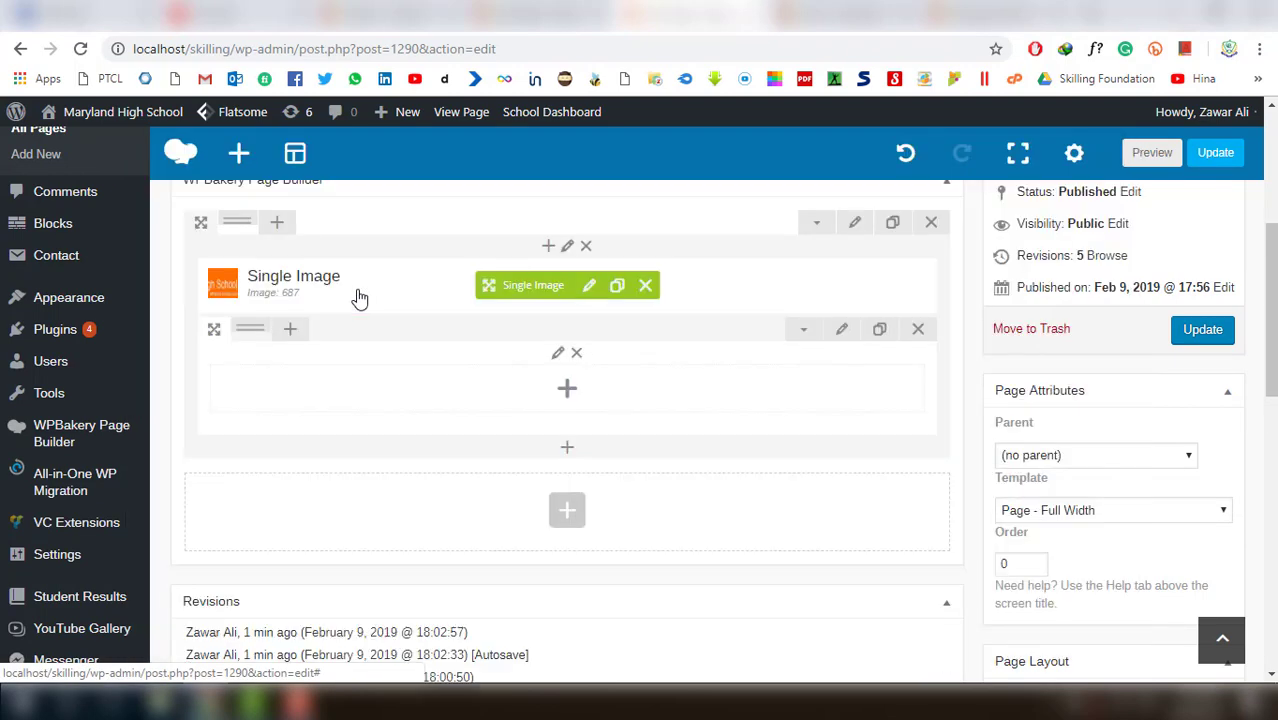
Search the elements for "sli", insert a Revolution Slider 5 using slider1 in the inner row, and update the page
left_click(570, 391)
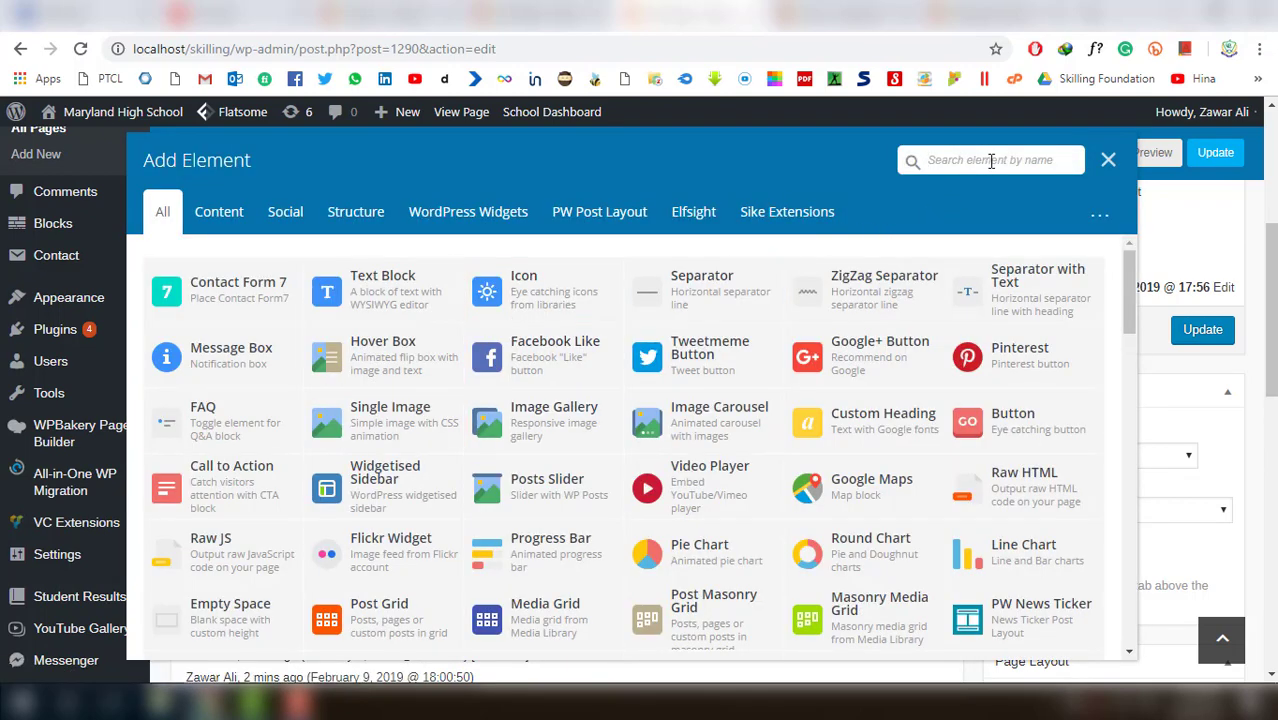
type("sli")
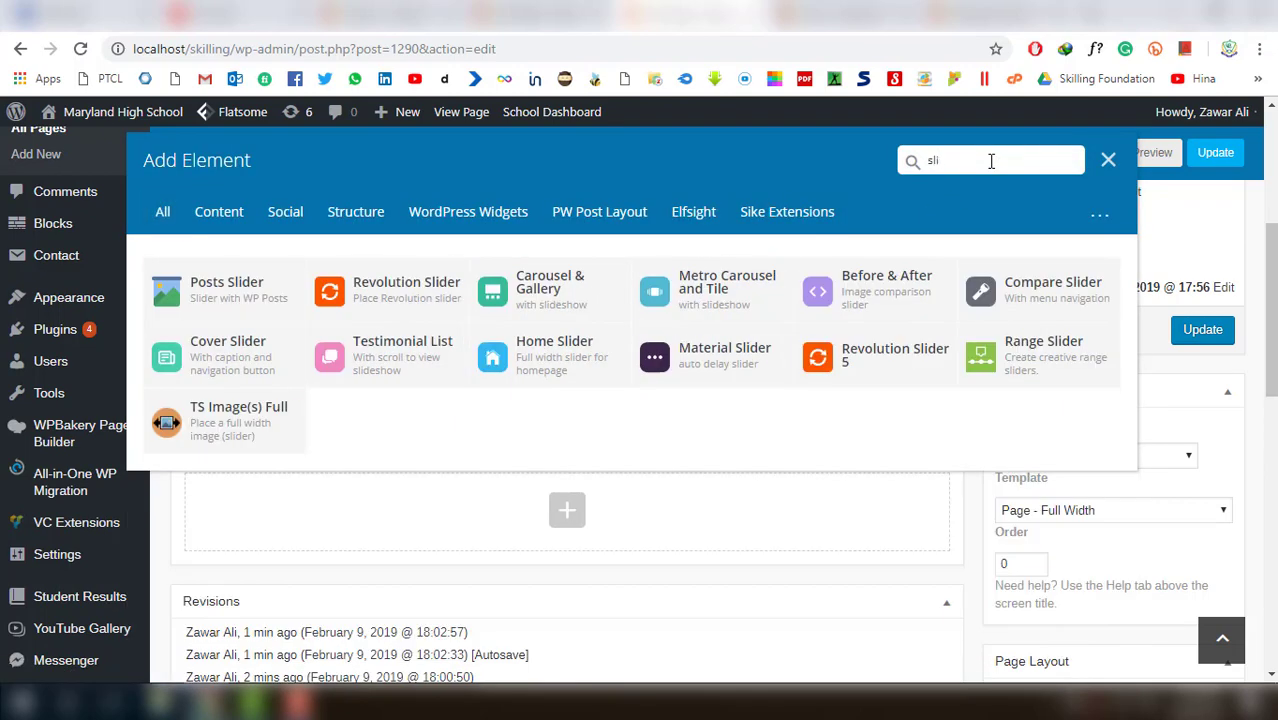
left_click(820, 357)
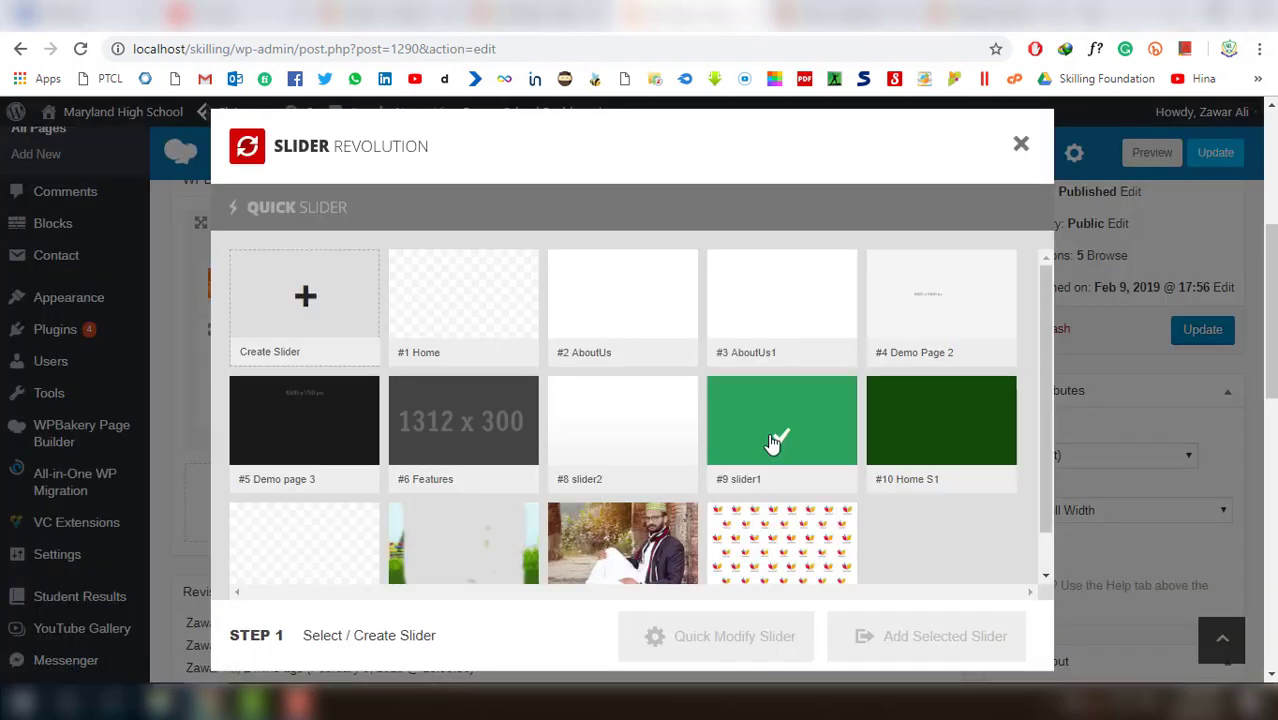
left_click(775, 443)
left_click(888, 640)
left_click(1192, 336)
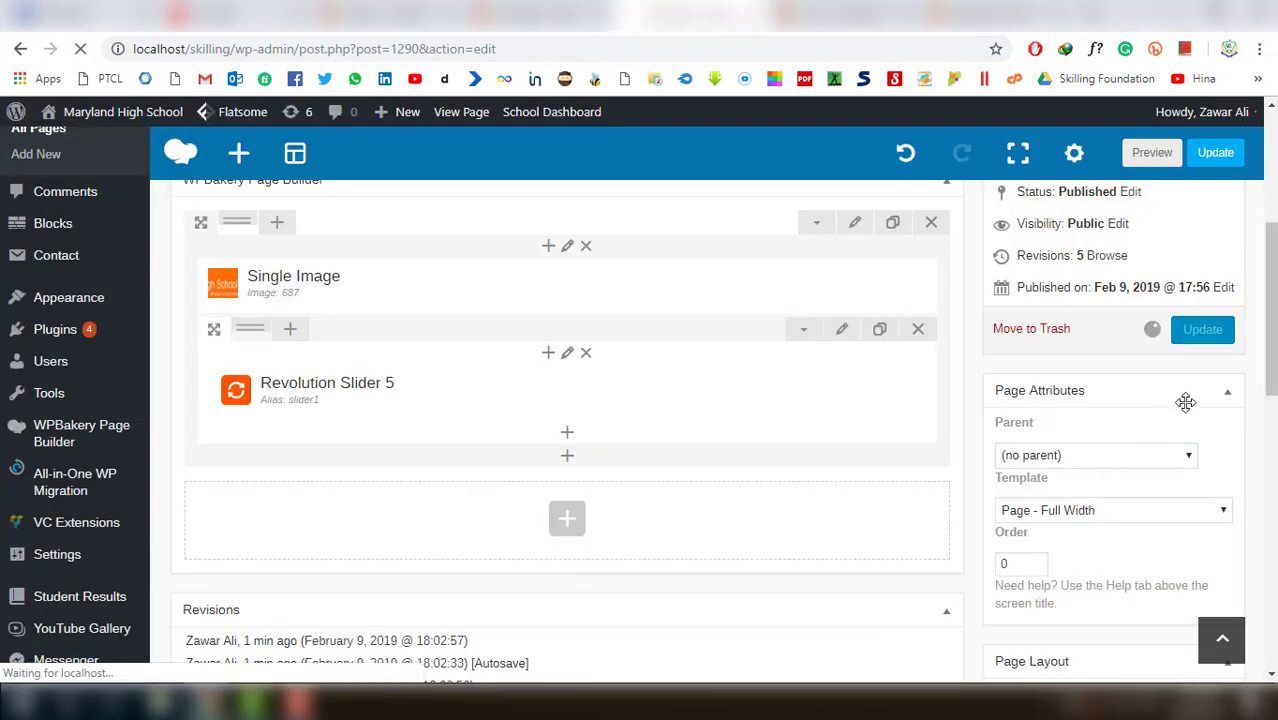
Reload the published Front page and check how the slider in the inner row displays
mouse_move(773, 425)
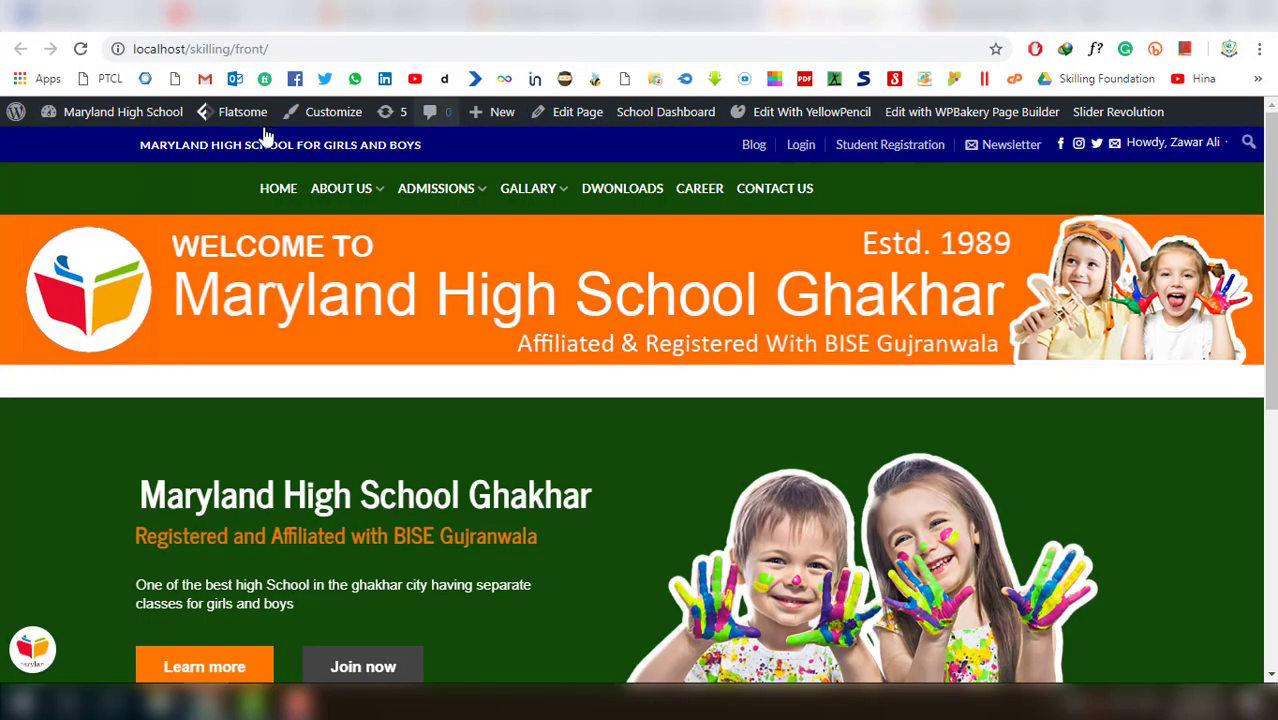
left_click(81, 49)
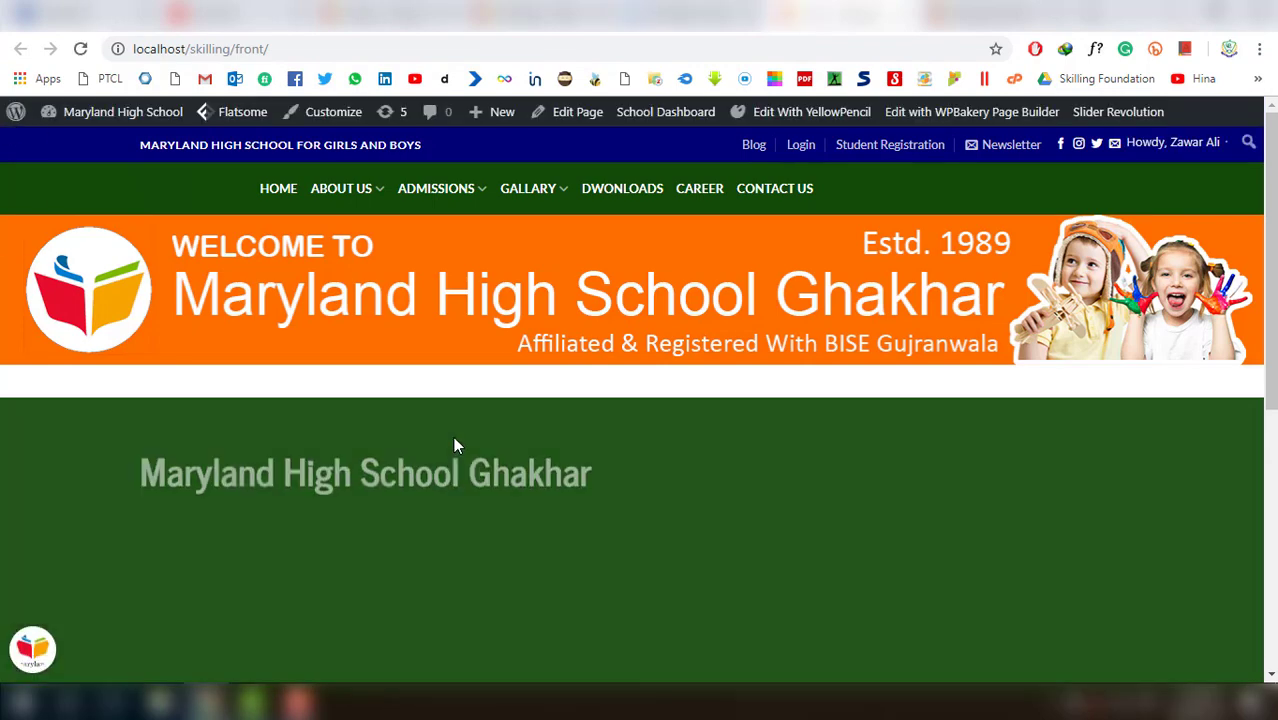
scroll(515, 483, "down", 3)
scroll(515, 483, "down", 2)
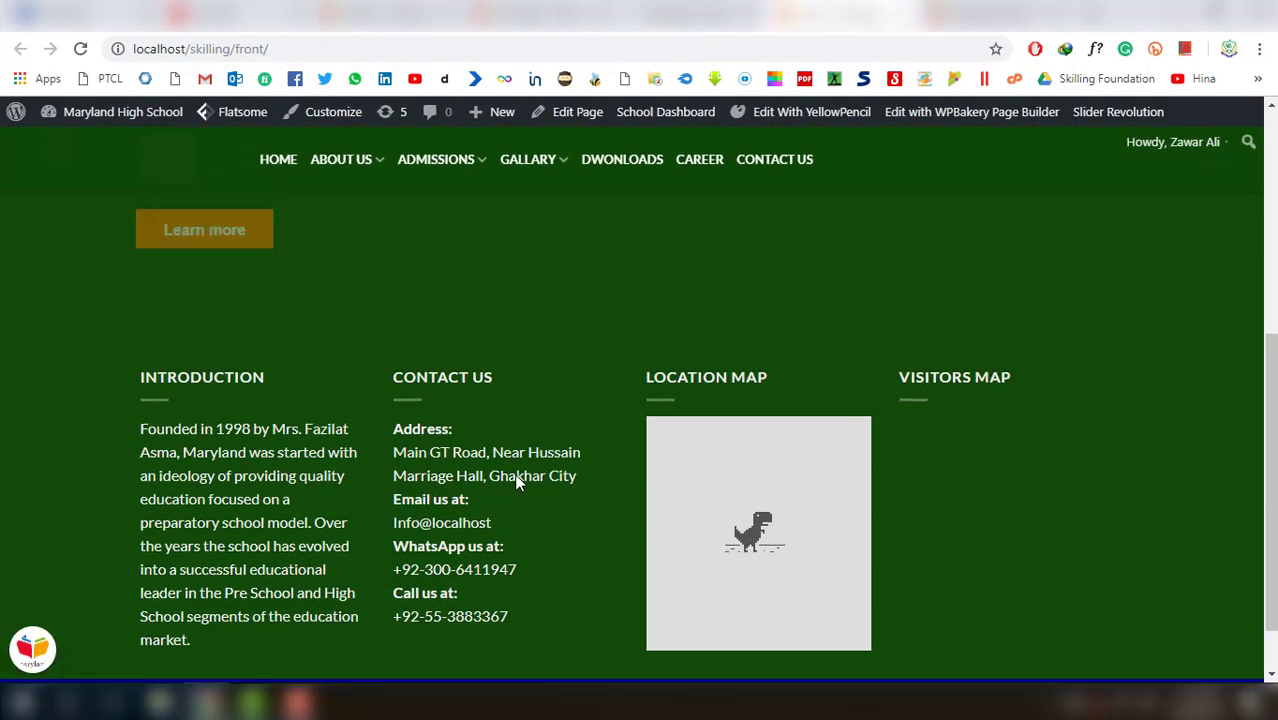
scroll(514, 473, "up", 5)
Review the general settings of the Maryland page's inner row that holds the two Revolution Sliders
left_click(577, 111)
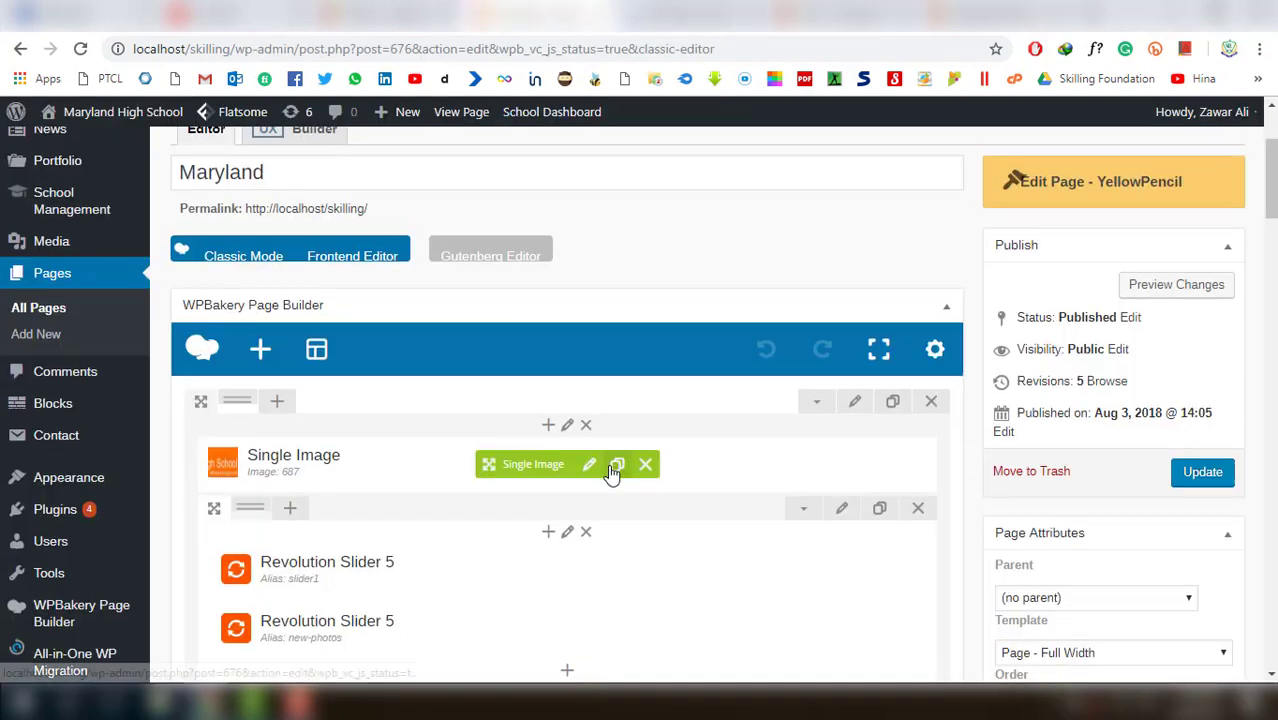
scroll(613, 473, "down", 1)
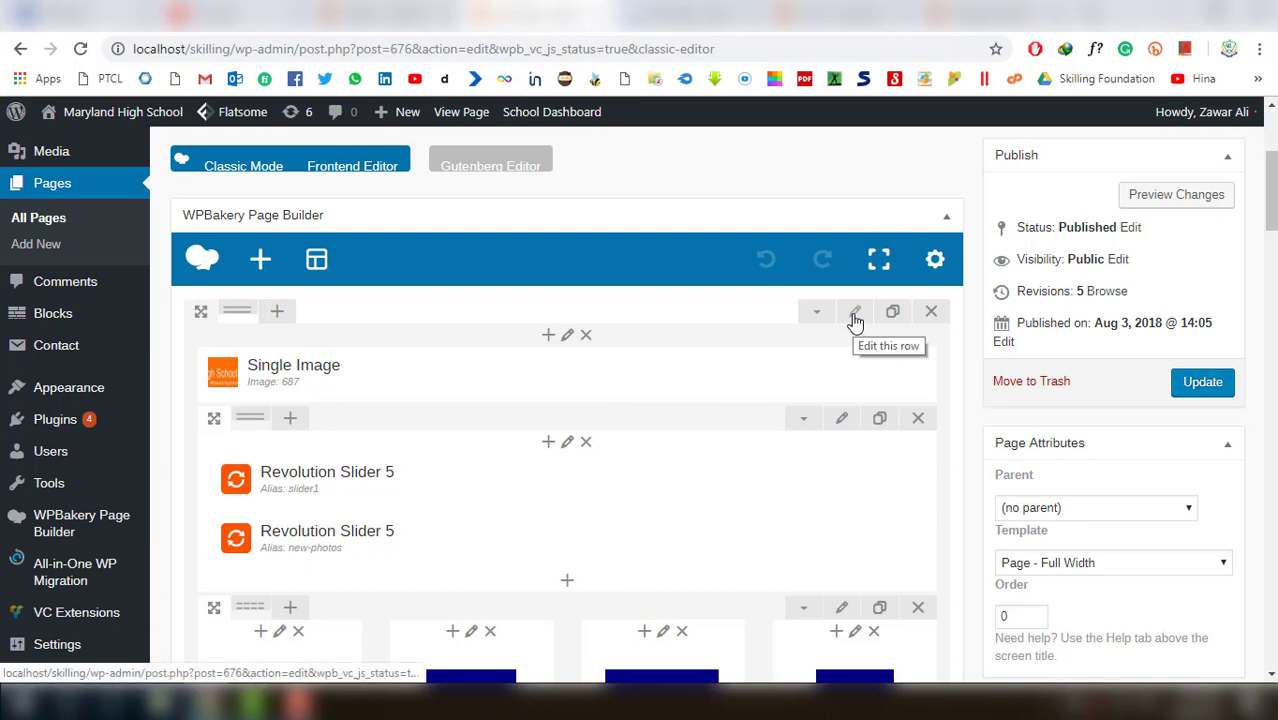
scroll(807, 413, "down", 3)
scroll(701, 423, "up", 3)
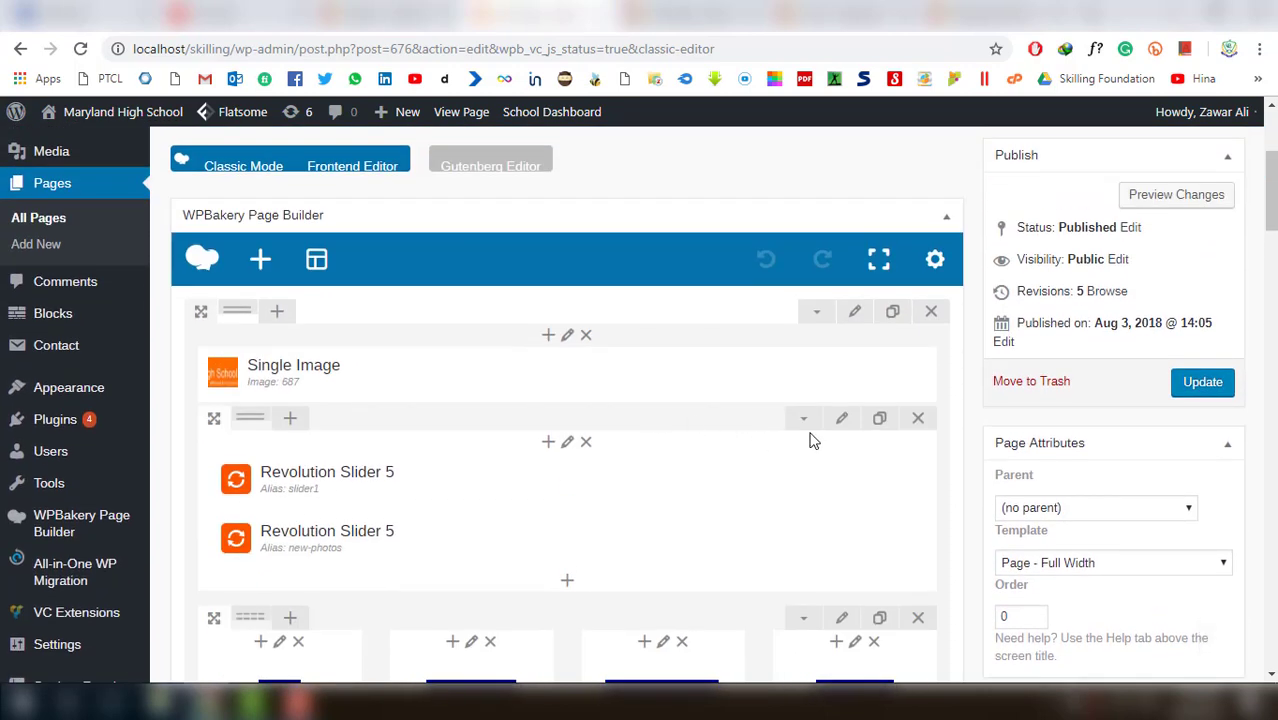
left_click(841, 424)
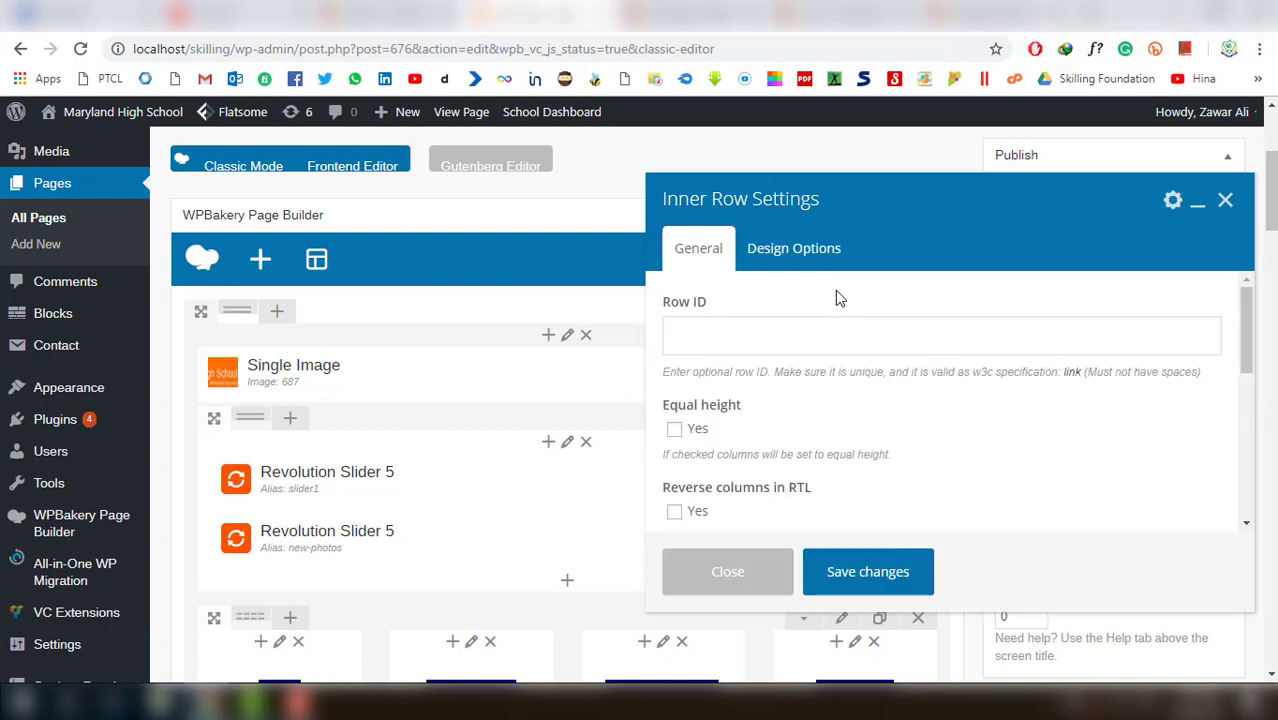
scroll(835, 290, "down", 3)
scroll(820, 365, "down", 3)
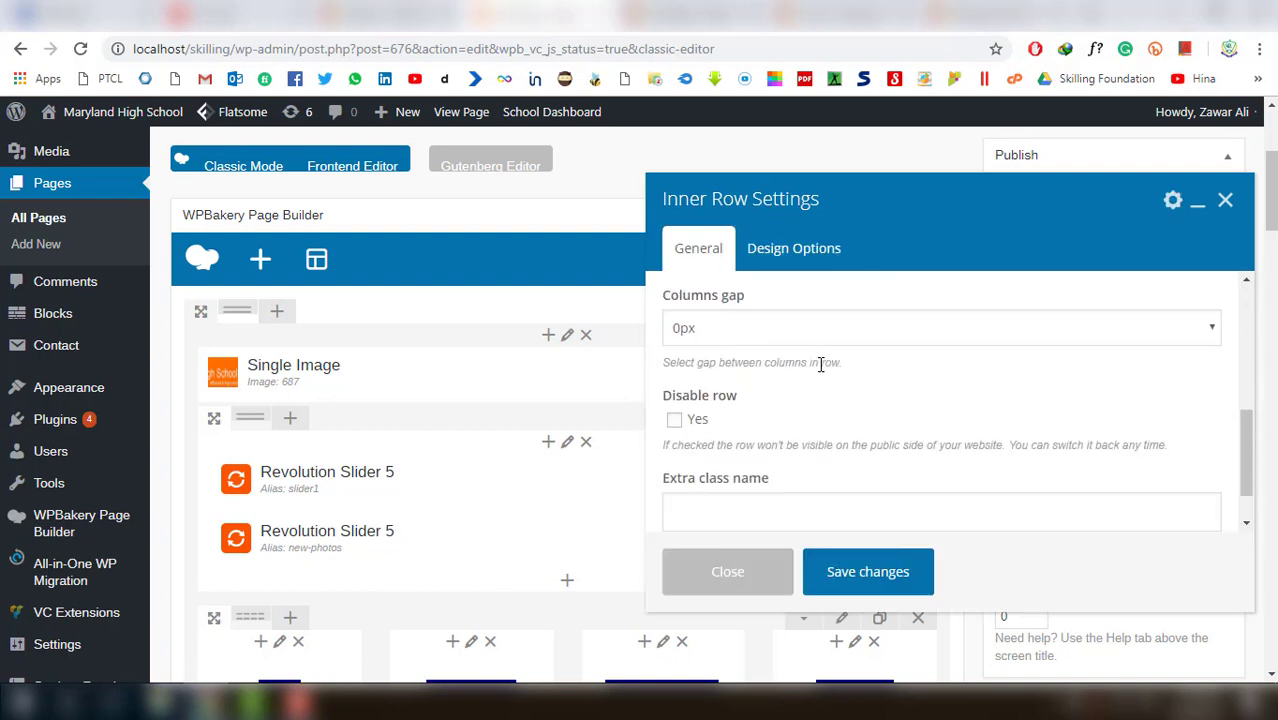
scroll(1000, 366, "up", 4)
scroll(1000, 366, "up", 6)
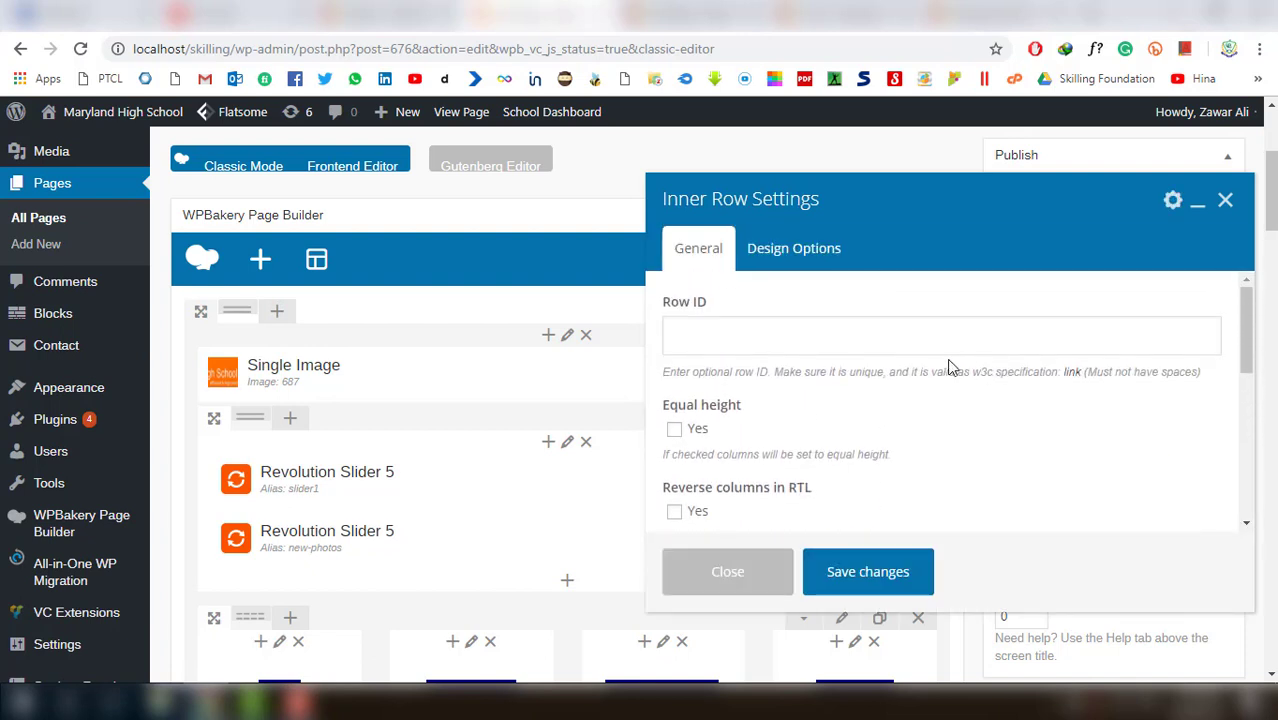
Review the inner row's Design Options and close its settings without saving
left_click(805, 255)
scroll(985, 430, "down", 2)
scroll(985, 433, "down", 2)
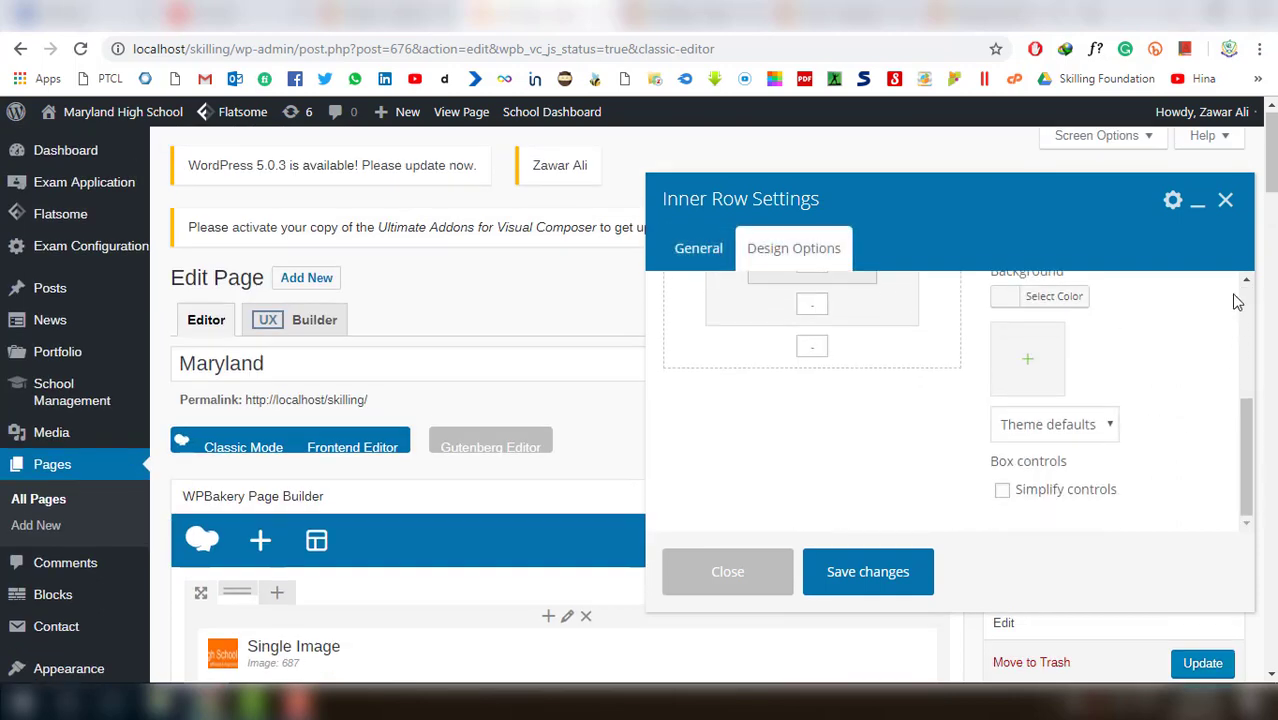
left_click(1225, 199)
Open the settings of the Maryland page's outer row containing the Single Image
scroll(807, 465, "down", 3)
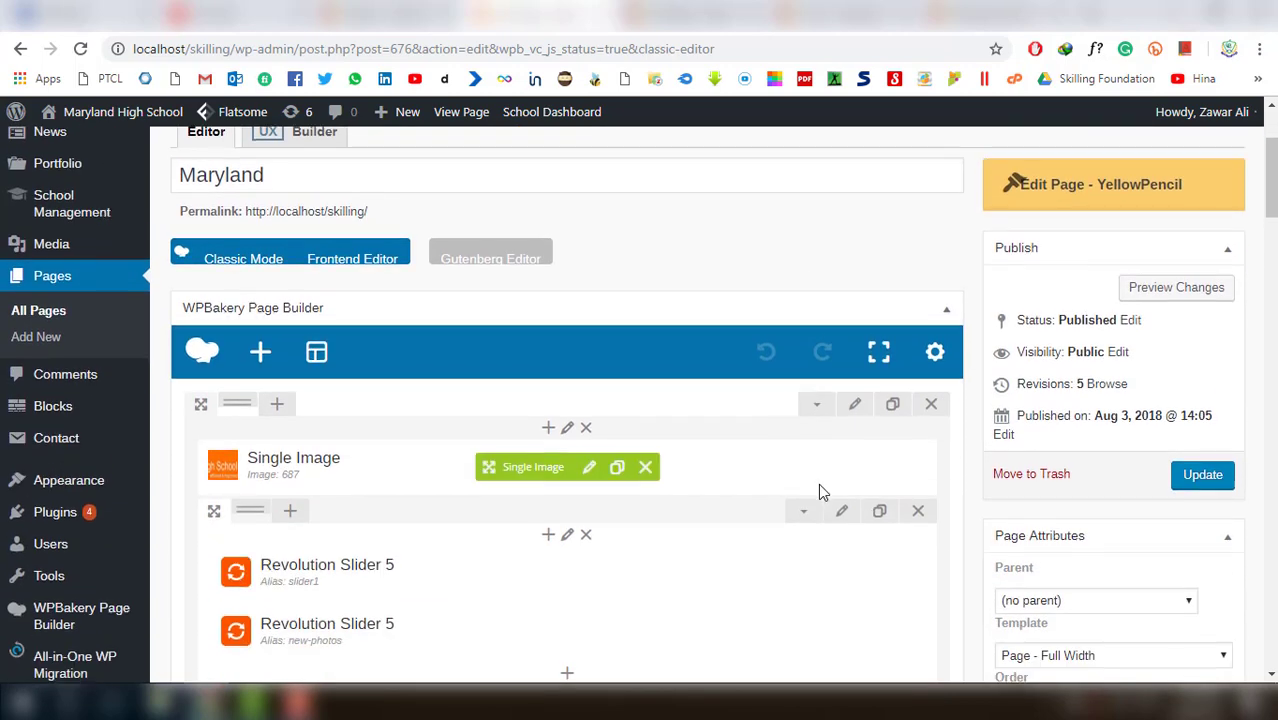
scroll(822, 491, "down", 1)
left_click(852, 312)
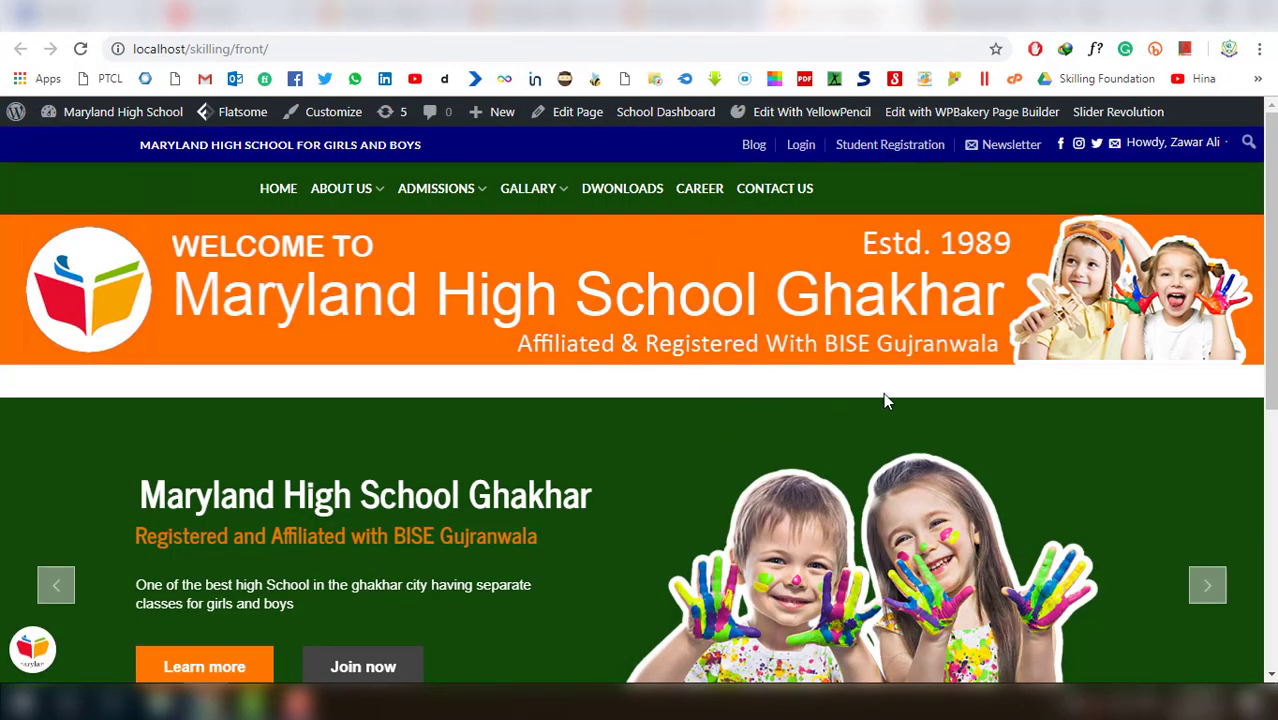
Compare the spacing around the slider on the Front page with its builder layout and the original home page
scroll(993, 445, "down", 2)
scroll(808, 428, "up", 2)
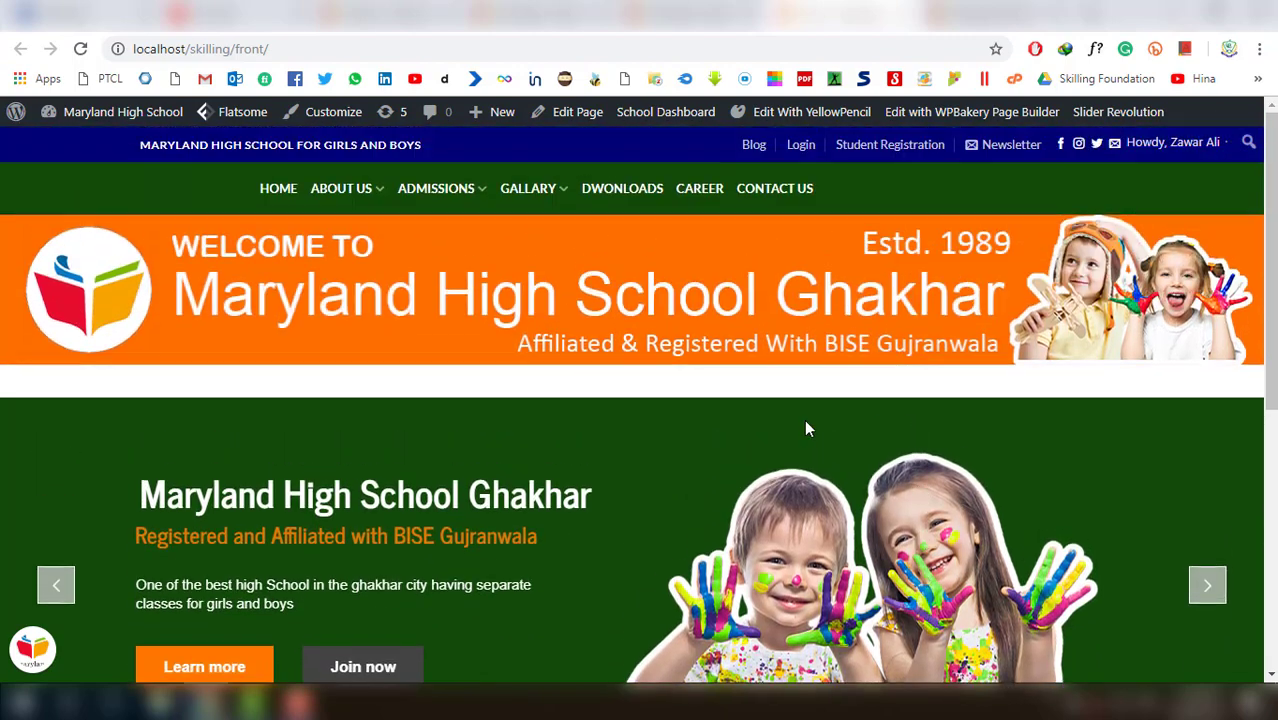
left_click(665, 33)
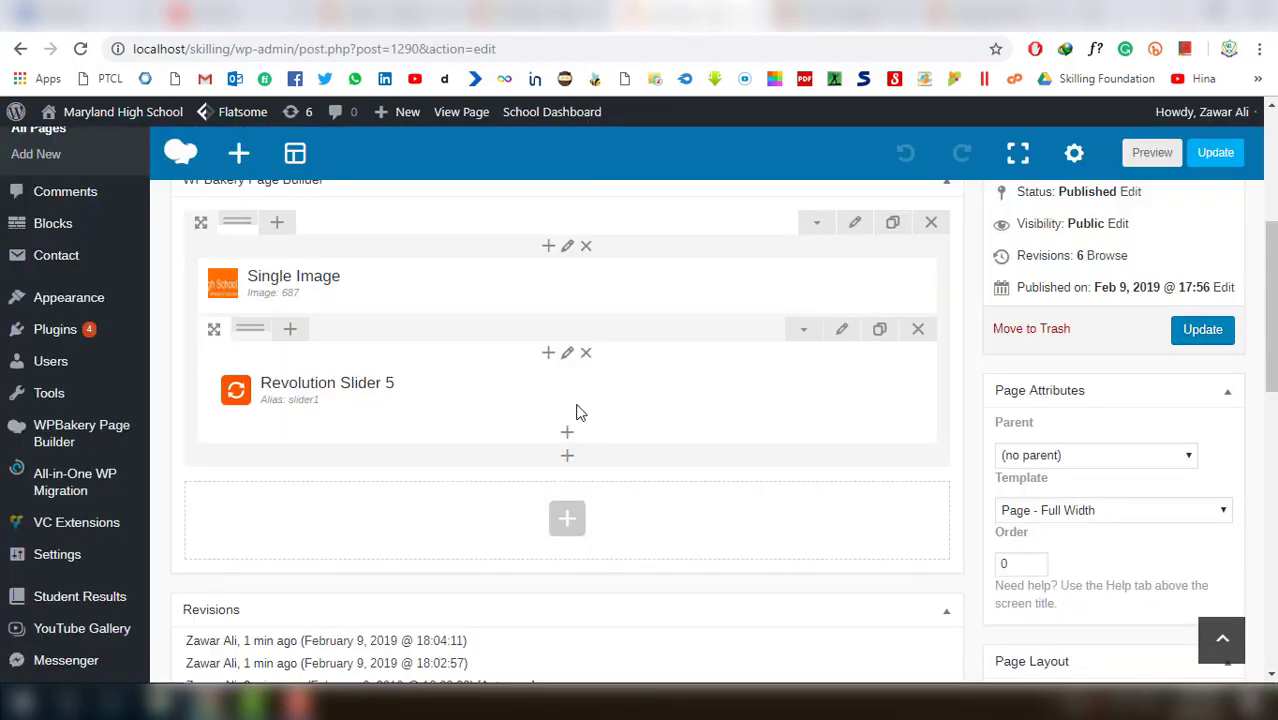
left_click(812, 20)
scroll(757, 449, "down", 4)
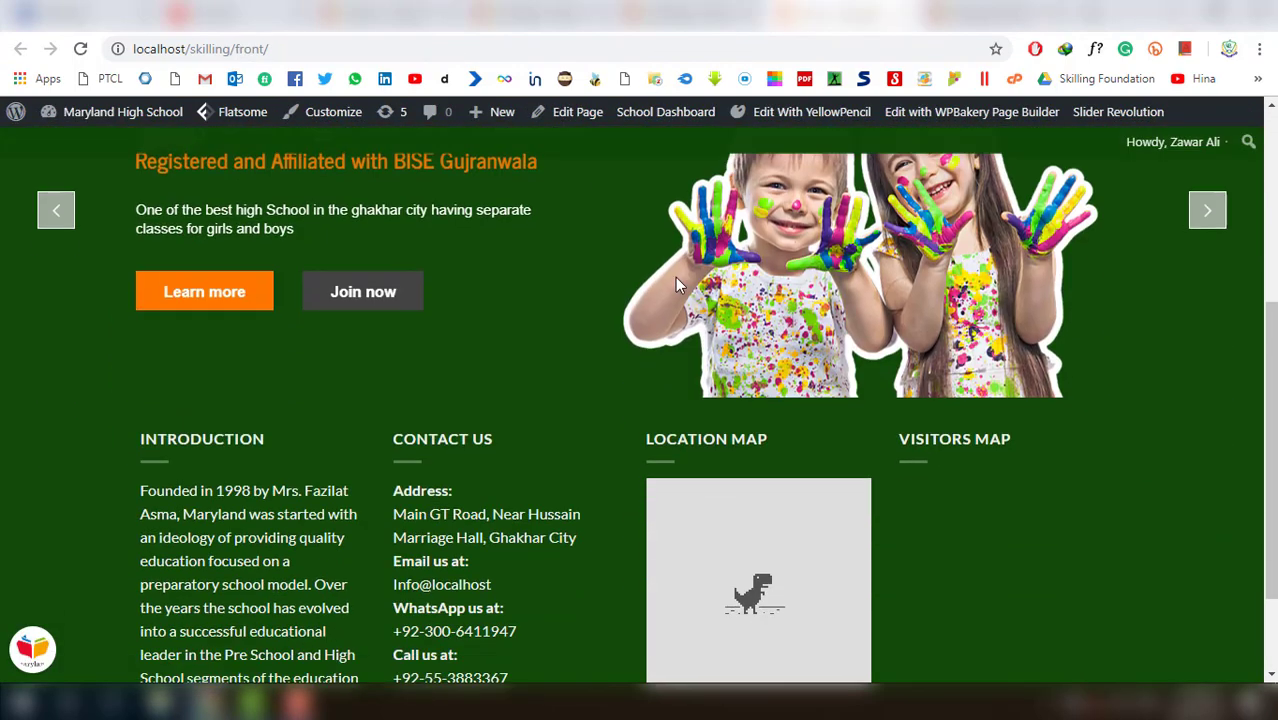
left_click(838, 20)
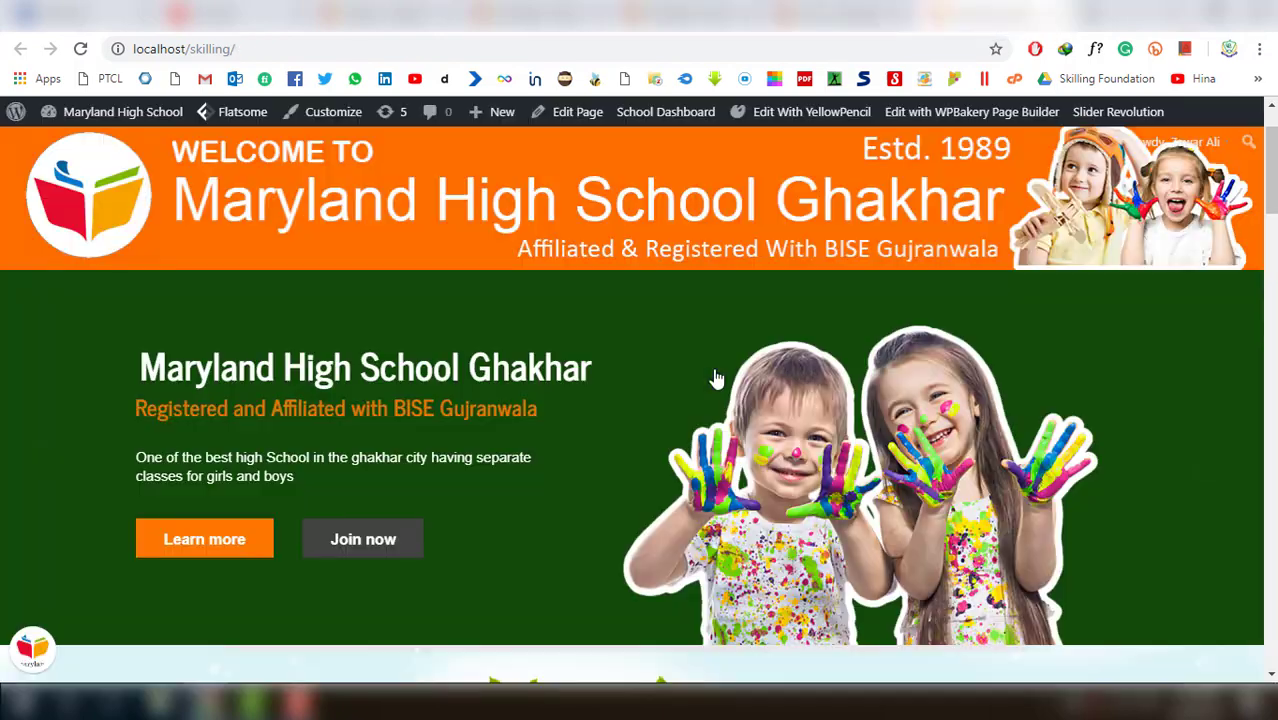
Add a Revolution Slider 5 element with the New Photos slider below slider1 in the Front page's inner row, and update the page
scroll(713, 374, "down", 1)
scroll(713, 378, "down", 4)
left_click(690, 18)
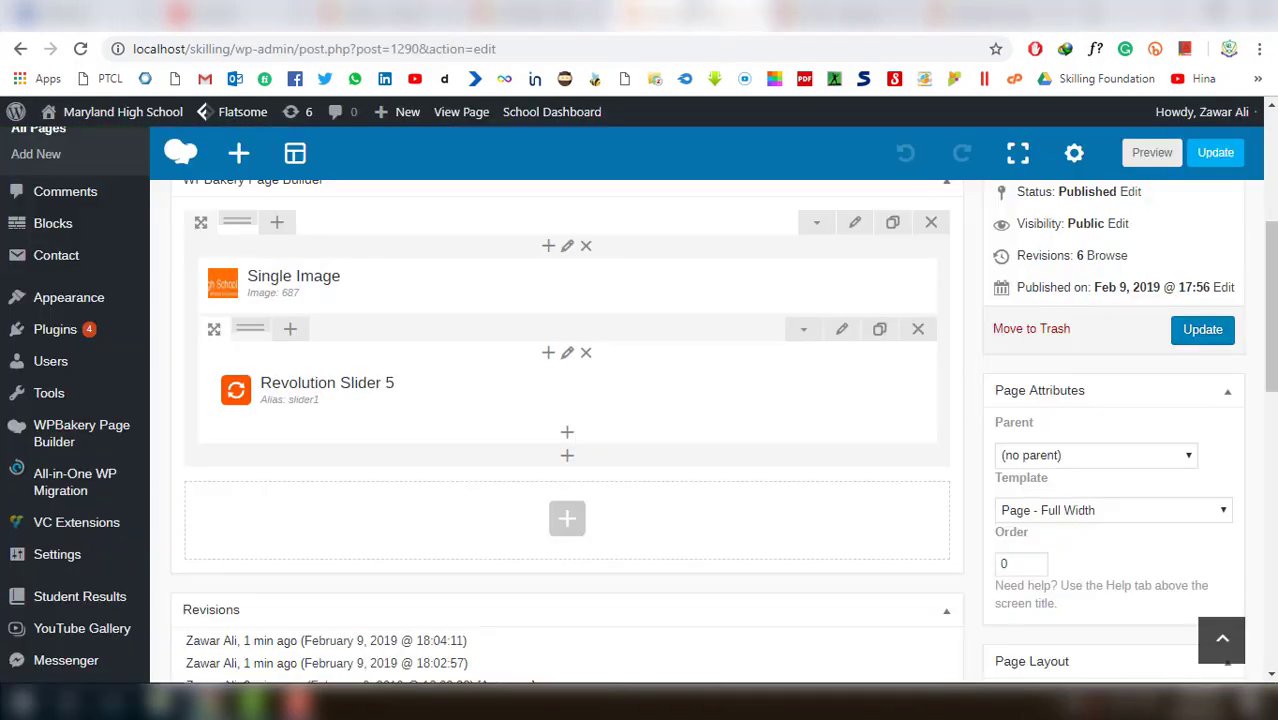
left_click(567, 441)
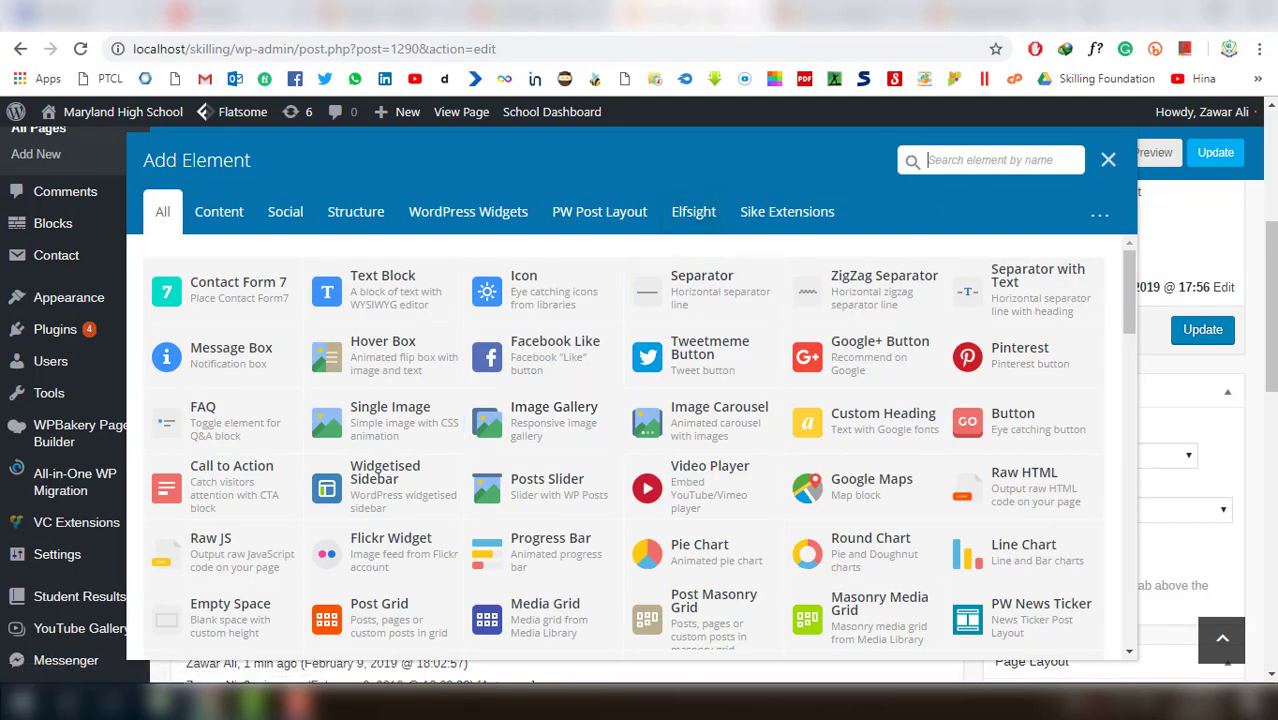
type("slide")
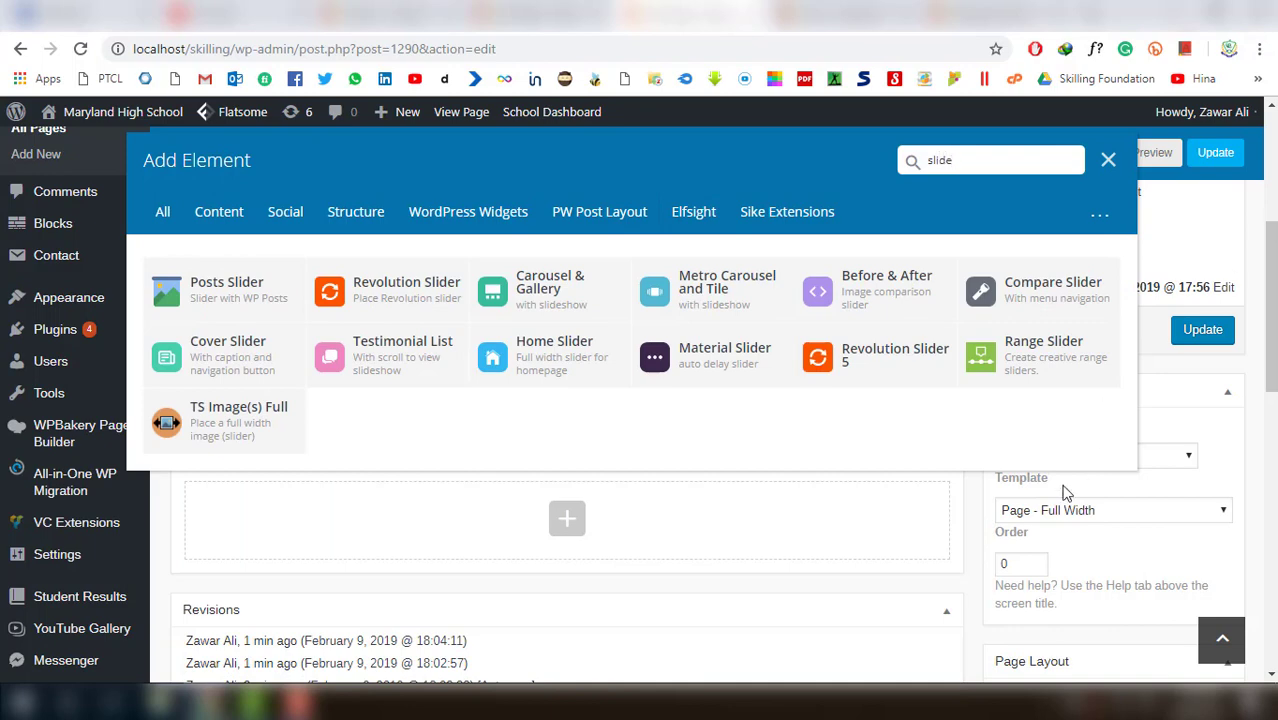
left_click(870, 348)
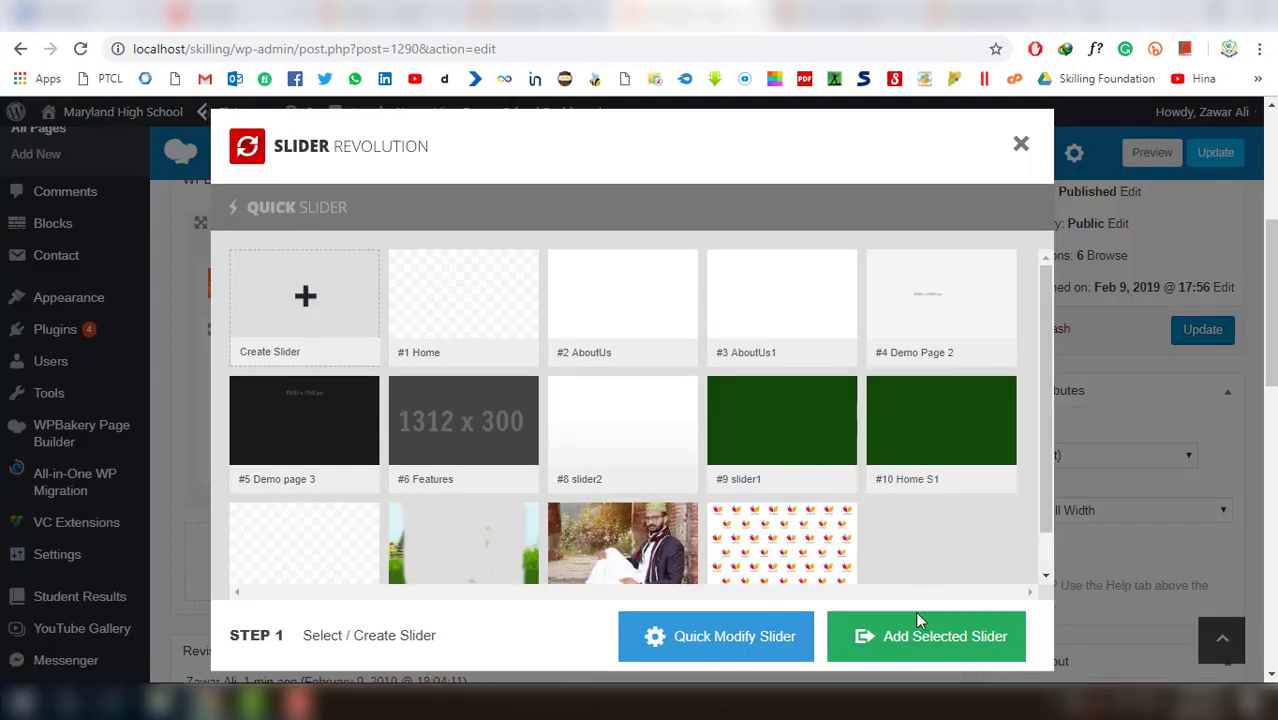
scroll(582, 492, "down", 1)
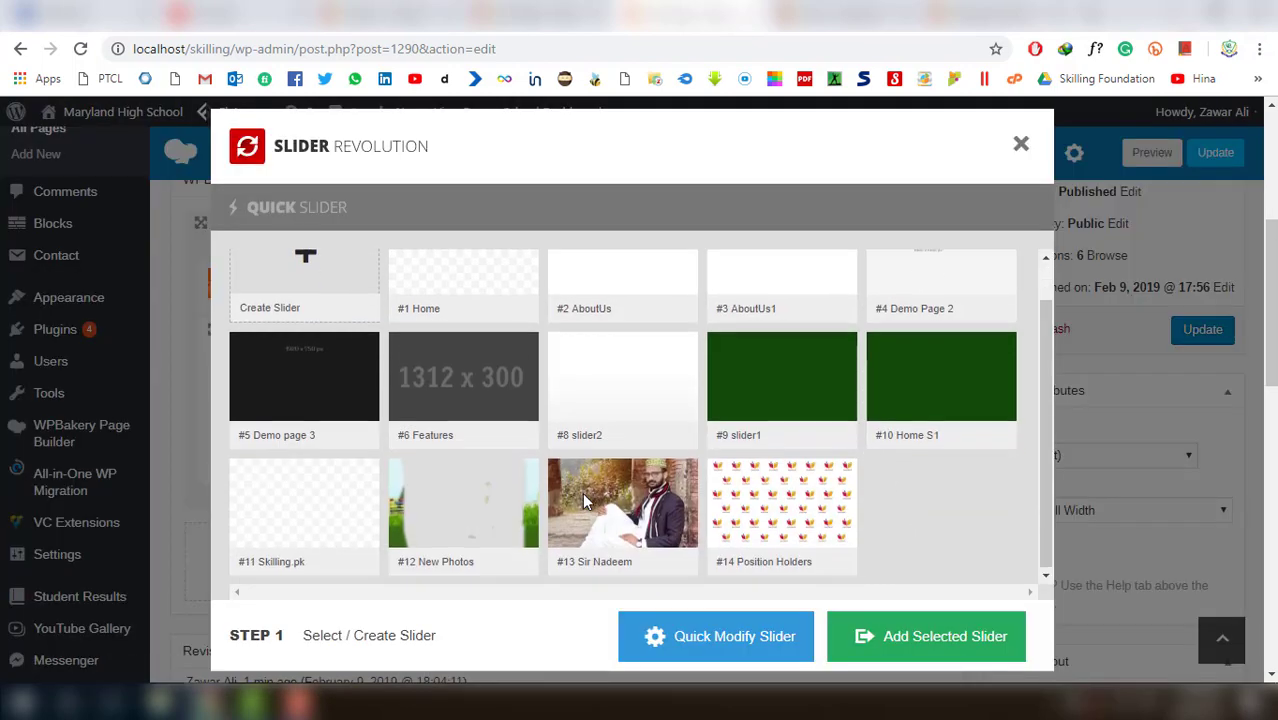
left_click(459, 497)
left_click(933, 638)
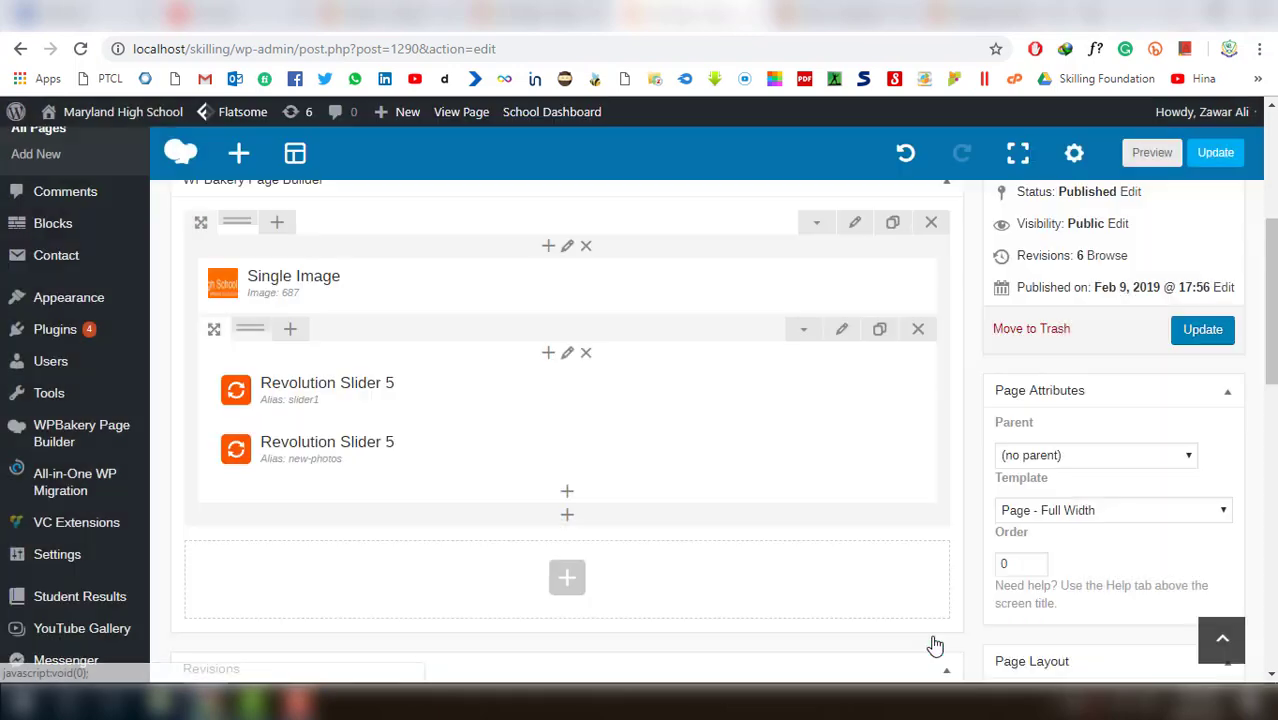
left_click(1198, 341)
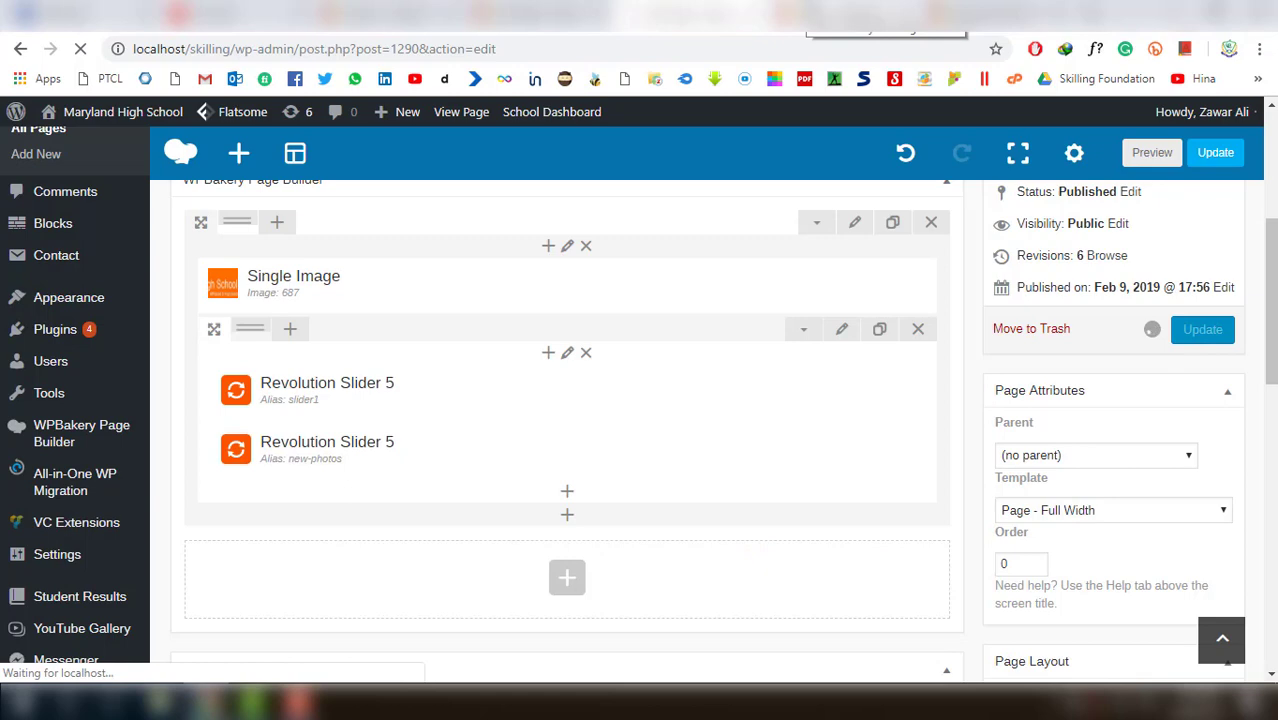
Reload the published Front page and examine the banner, the main slider and the added photo slider down to the footer
left_click(685, 15)
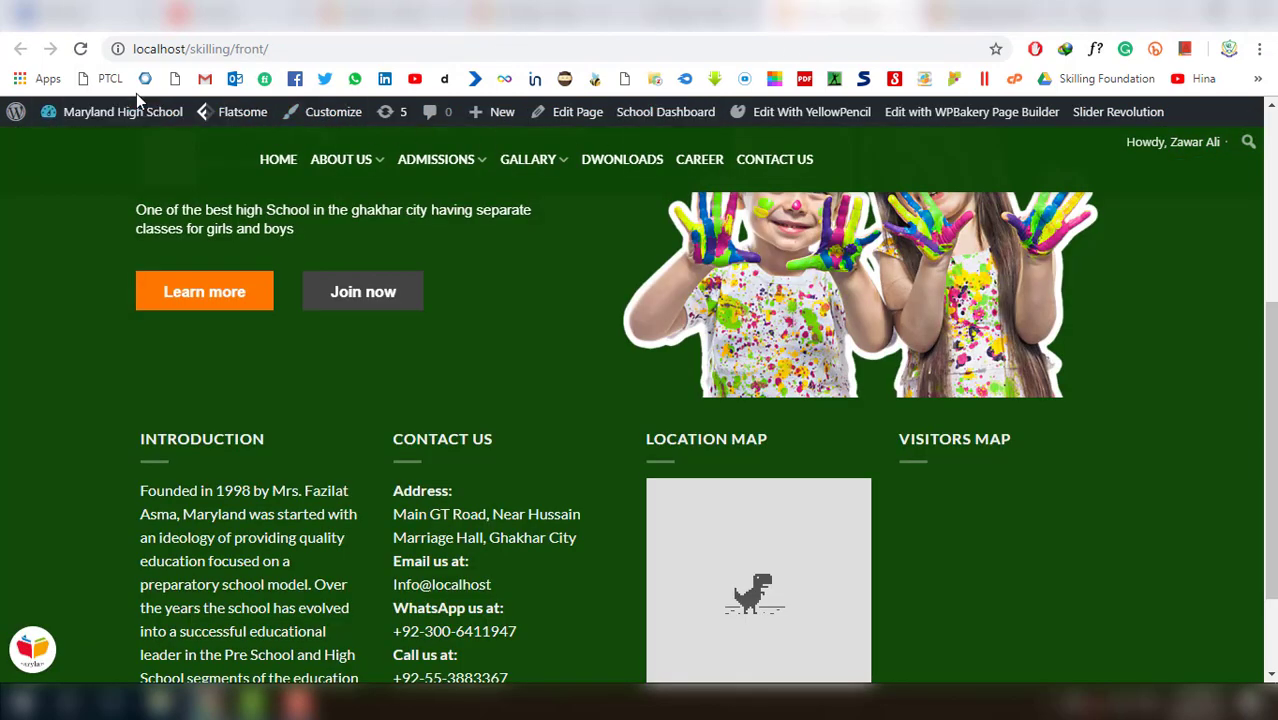
left_click(81, 50)
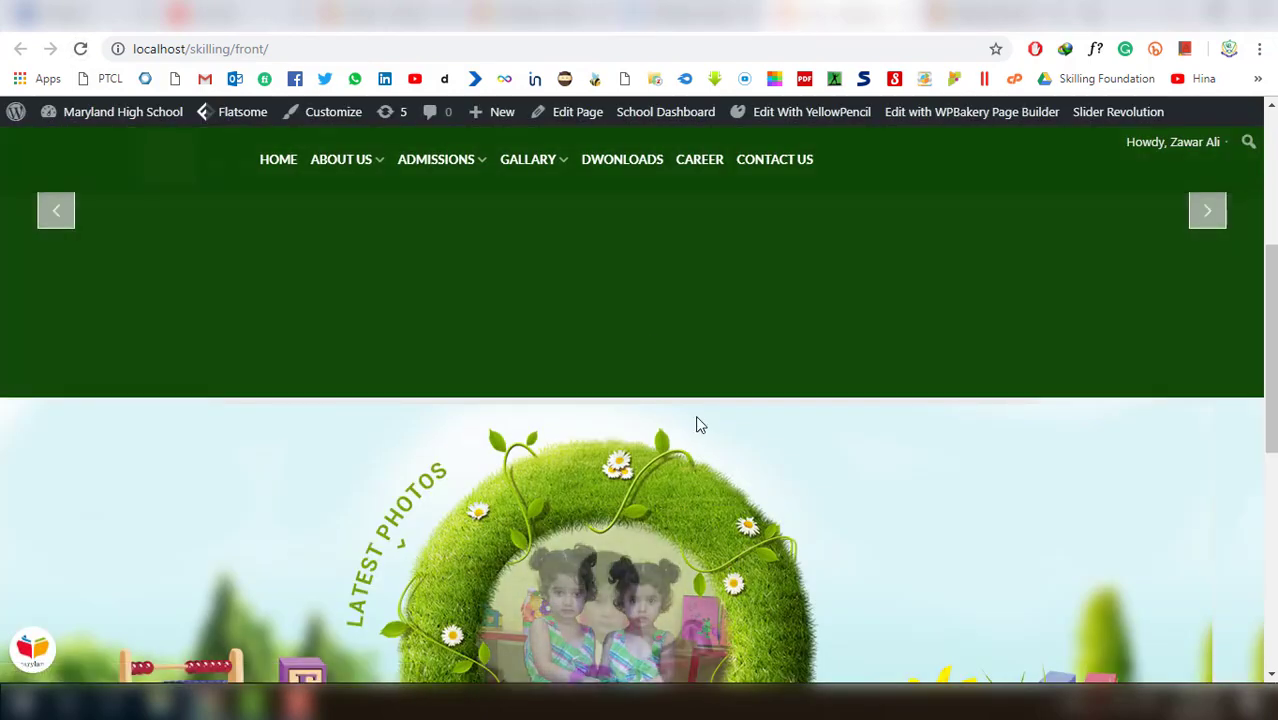
scroll(620, 440, "down", 3)
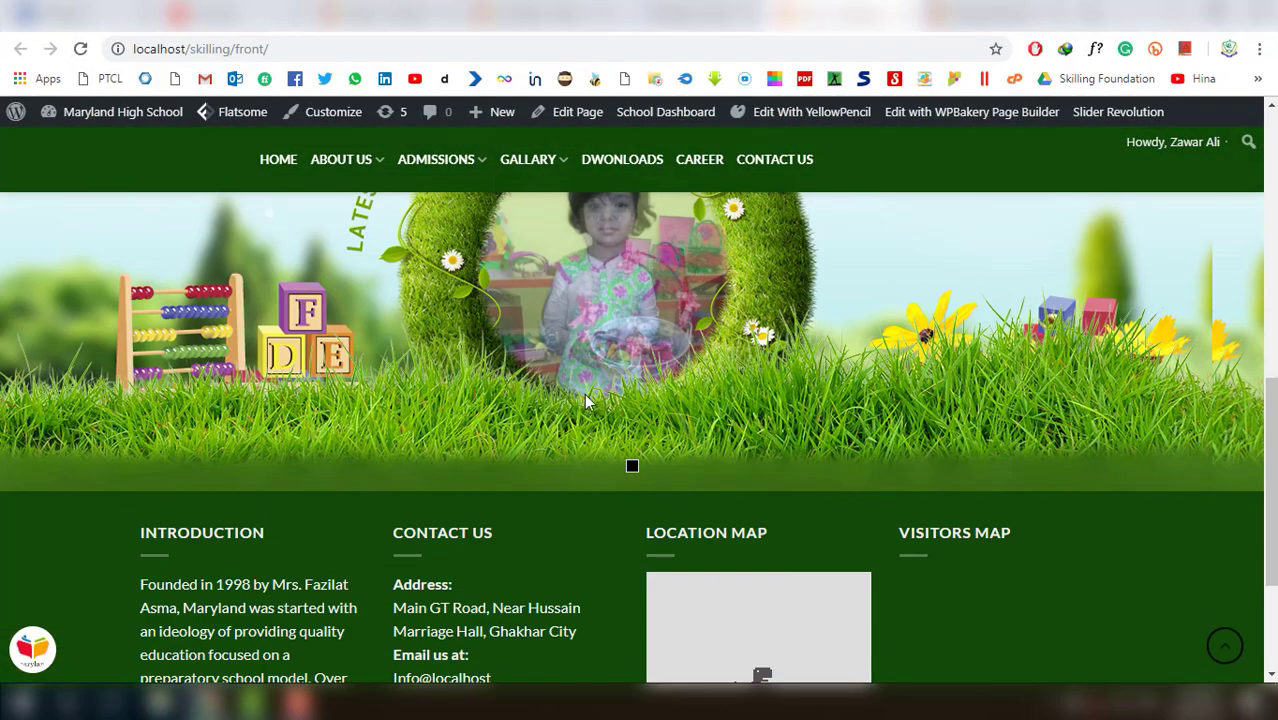
scroll(751, 337, "up", 3)
scroll(751, 337, "up", 5)
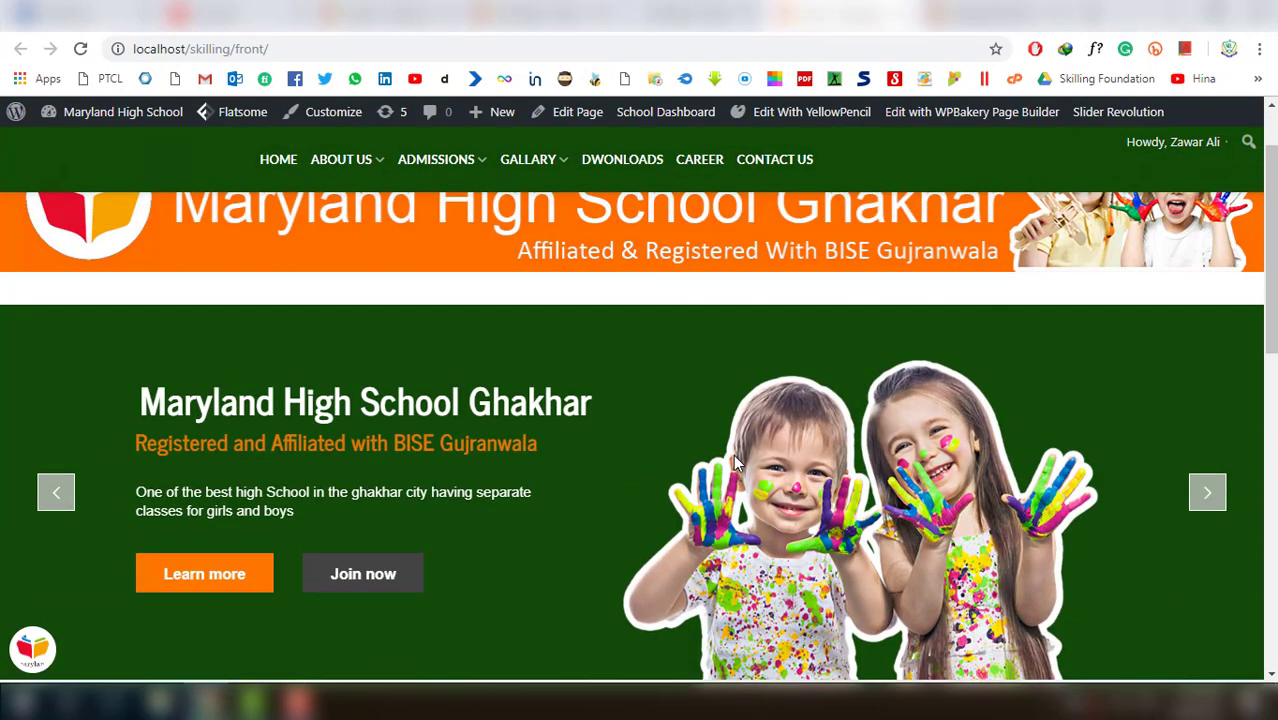
scroll(735, 461, "up", 1)
scroll(735, 463, "down", 5)
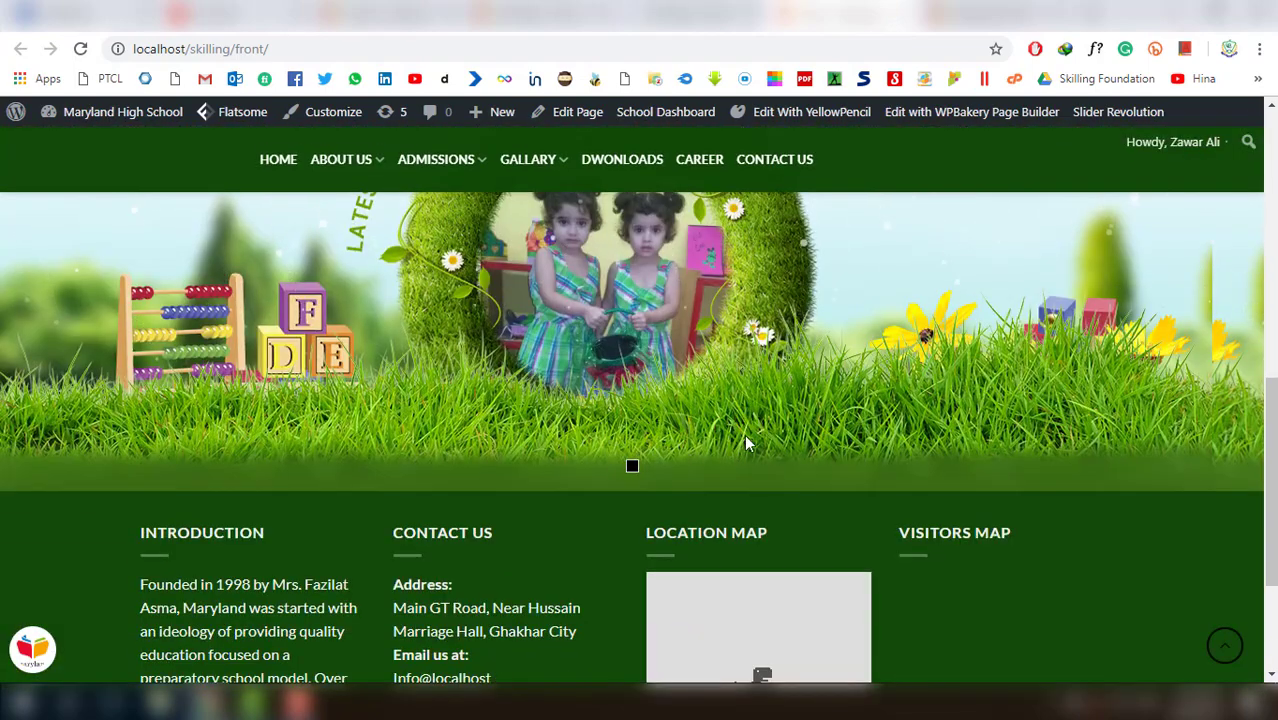
scroll(640, 446, "up", 2)
scroll(855, 329, "down", 3)
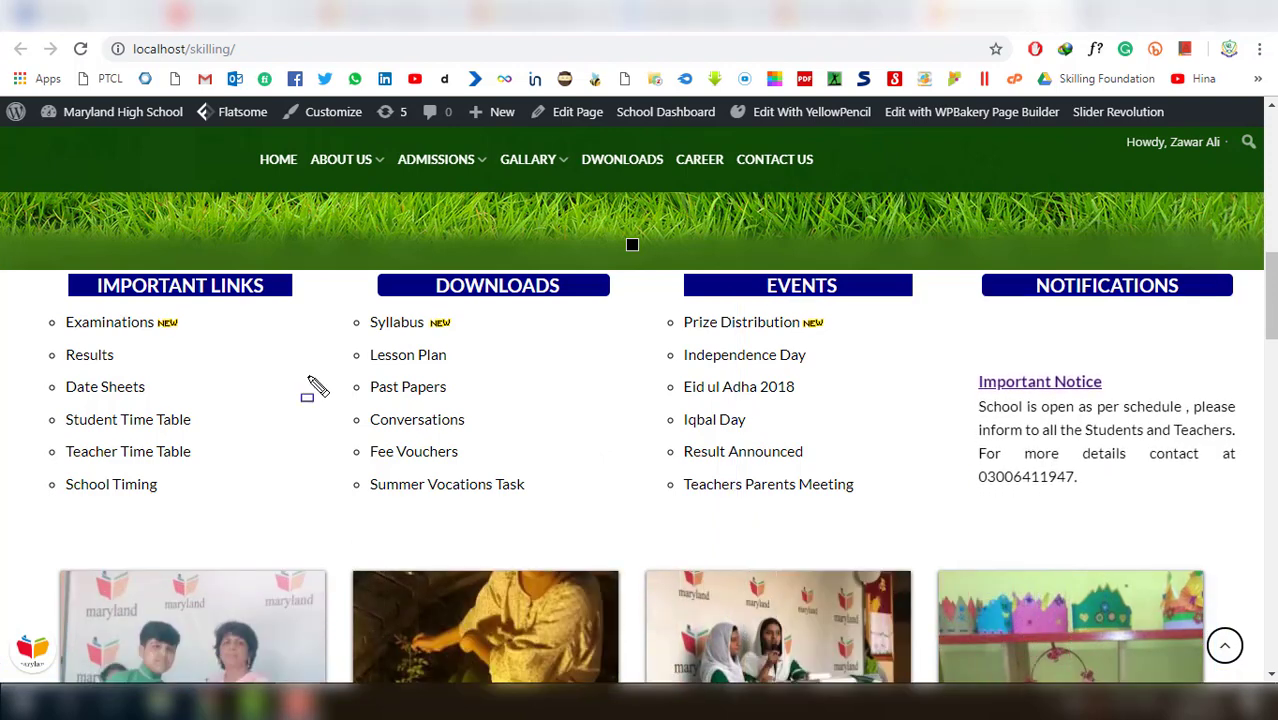
Using the Maryland page's Important Links row as reference, add a four-column inner row below the slider row on the Front page
left_click_drag(6, 264, 1247, 540)
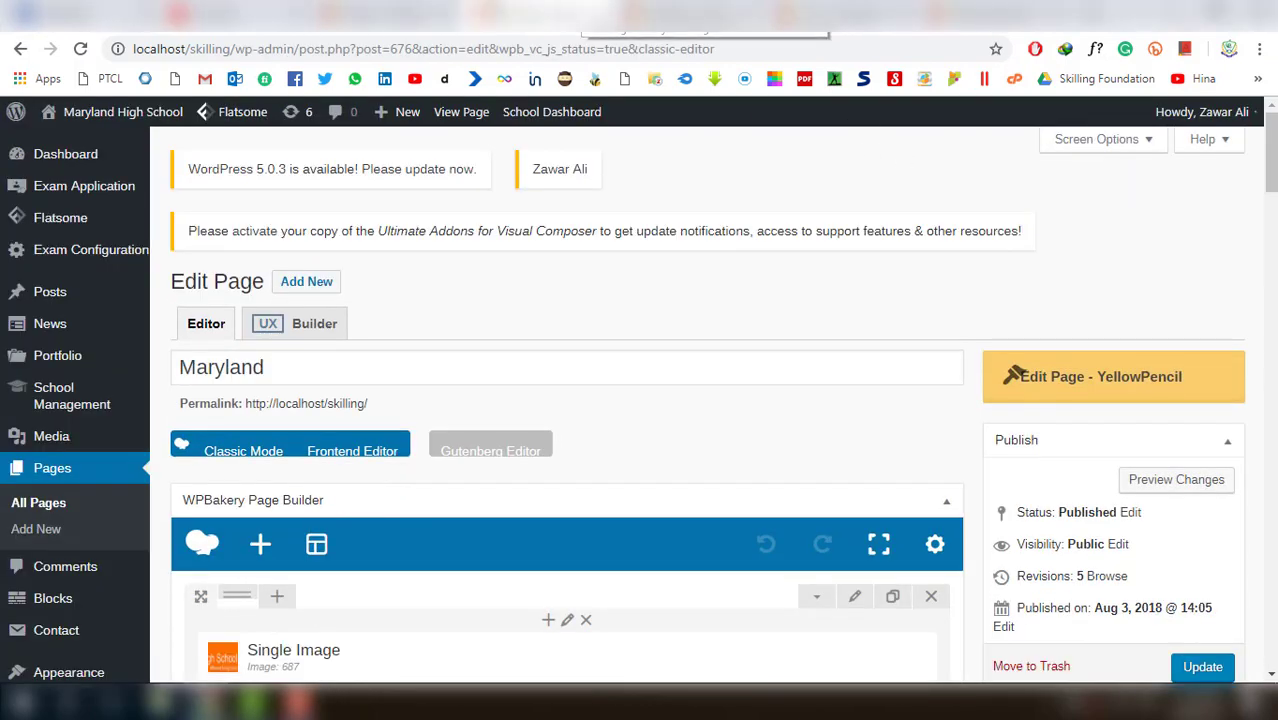
scroll(543, 303, "down", 3)
scroll(543, 303, "down", 3)
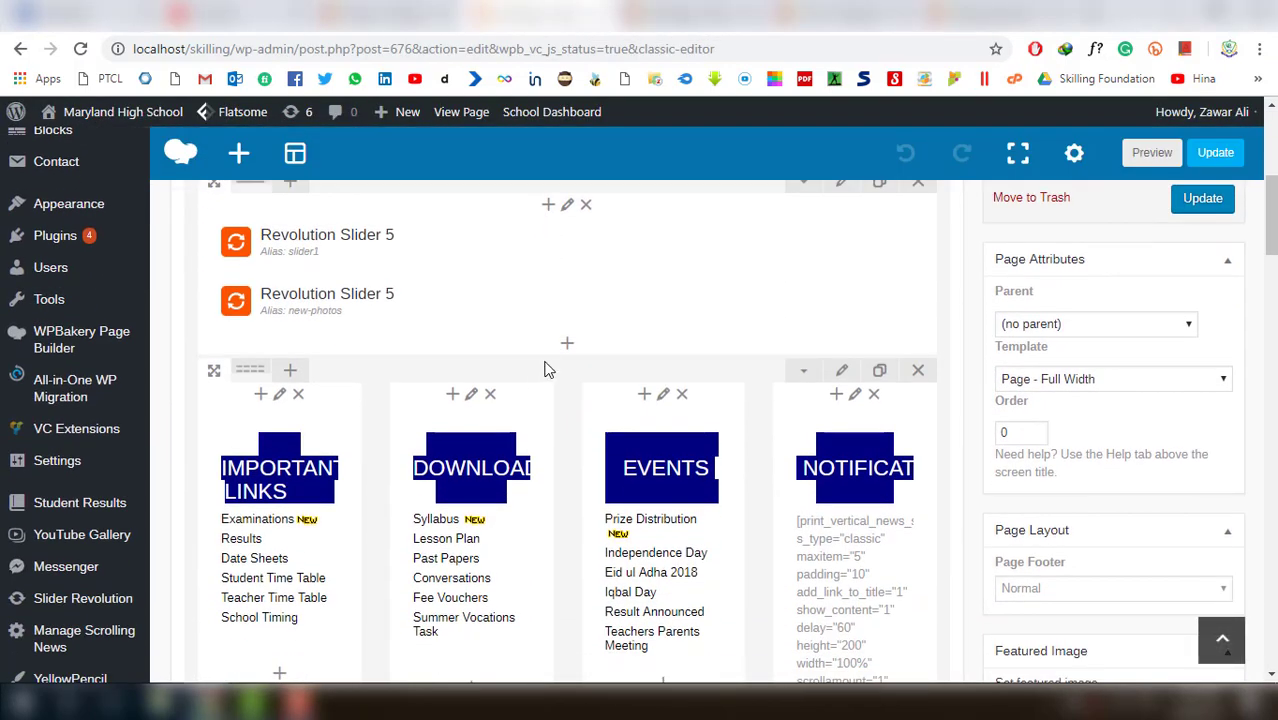
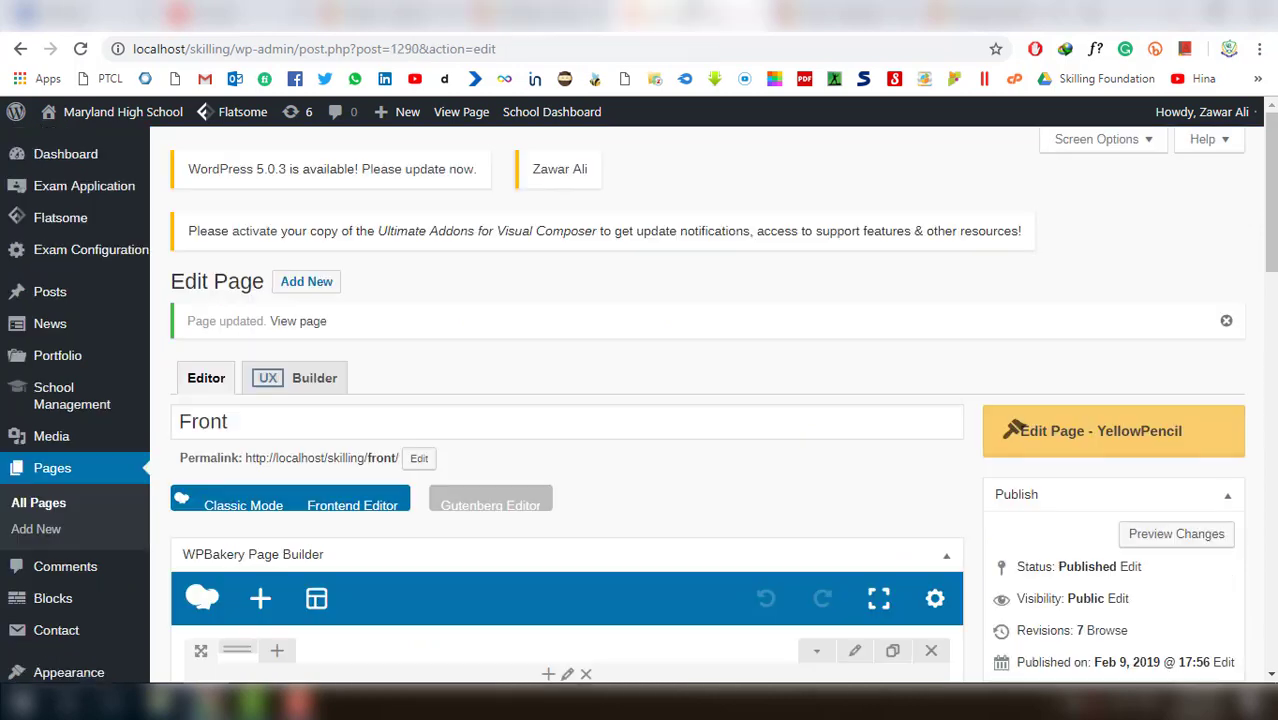
scroll(582, 395, "down", 5)
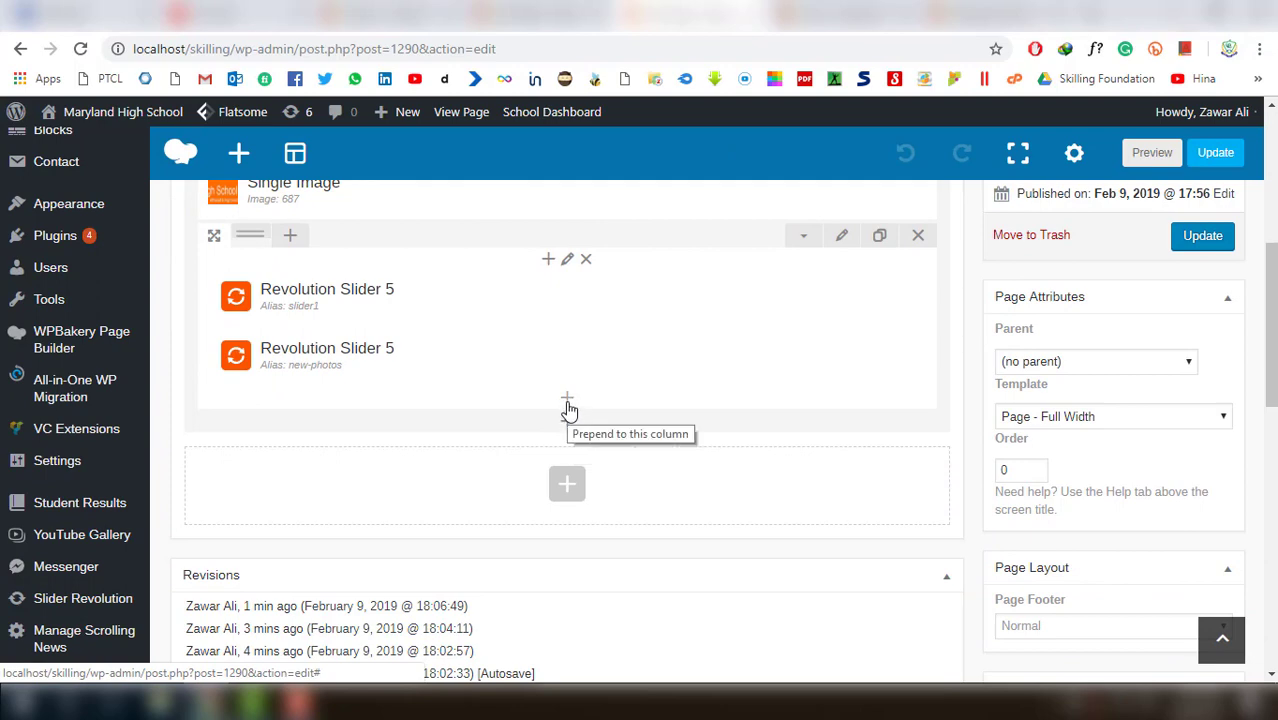
left_click(567, 427)
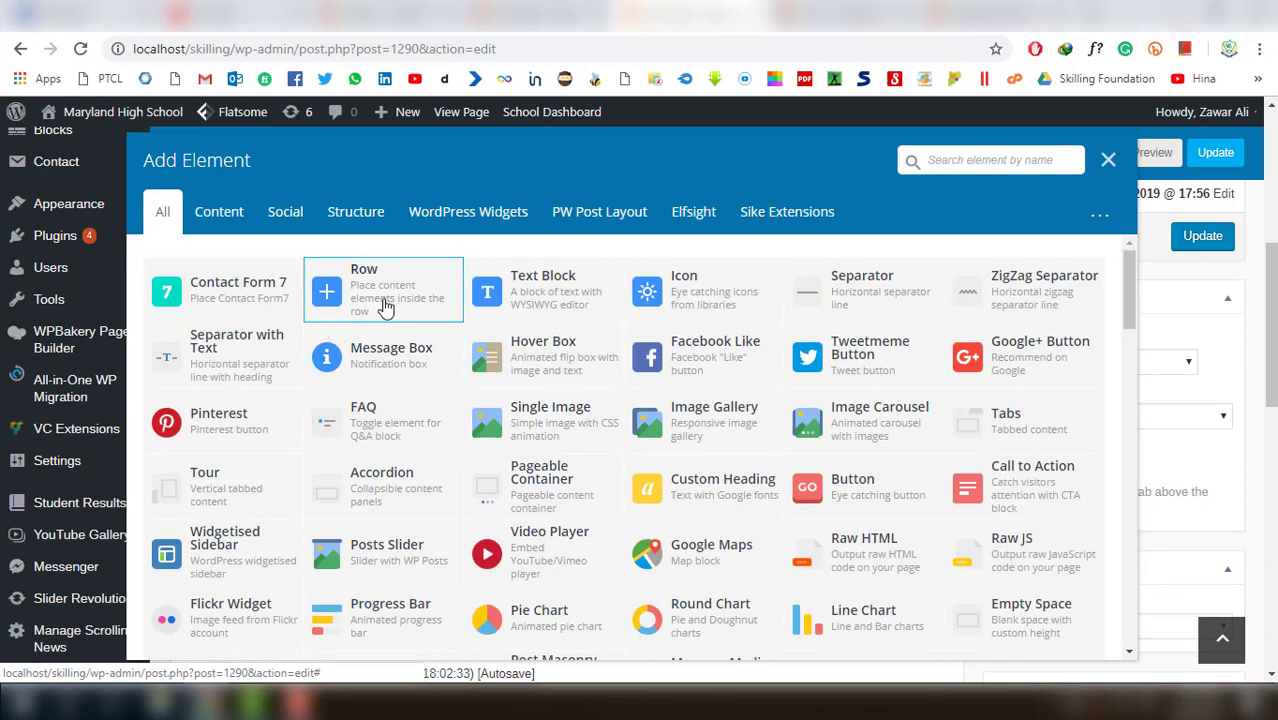
left_click(350, 284)
mouse_move(253, 424)
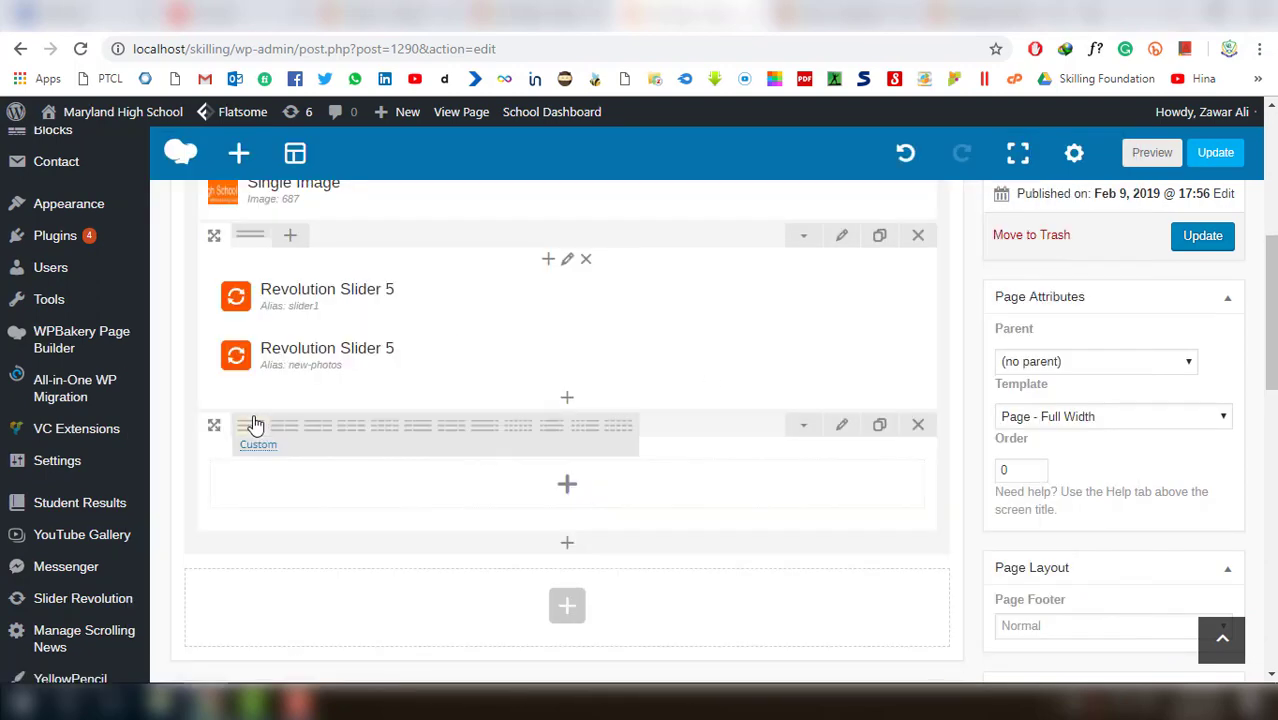
left_click(387, 433)
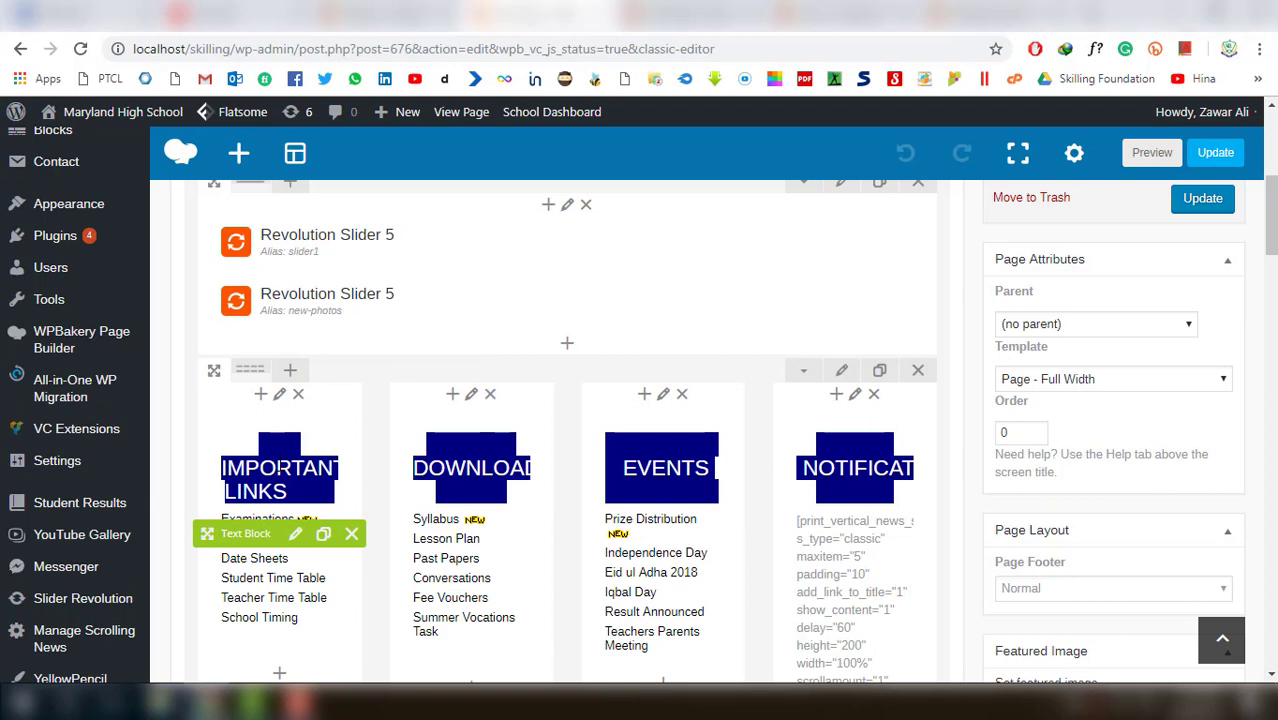
Review the heading and list formatting in the Maryland page's Important Links text block, and close its settings without saving
left_click(295, 537)
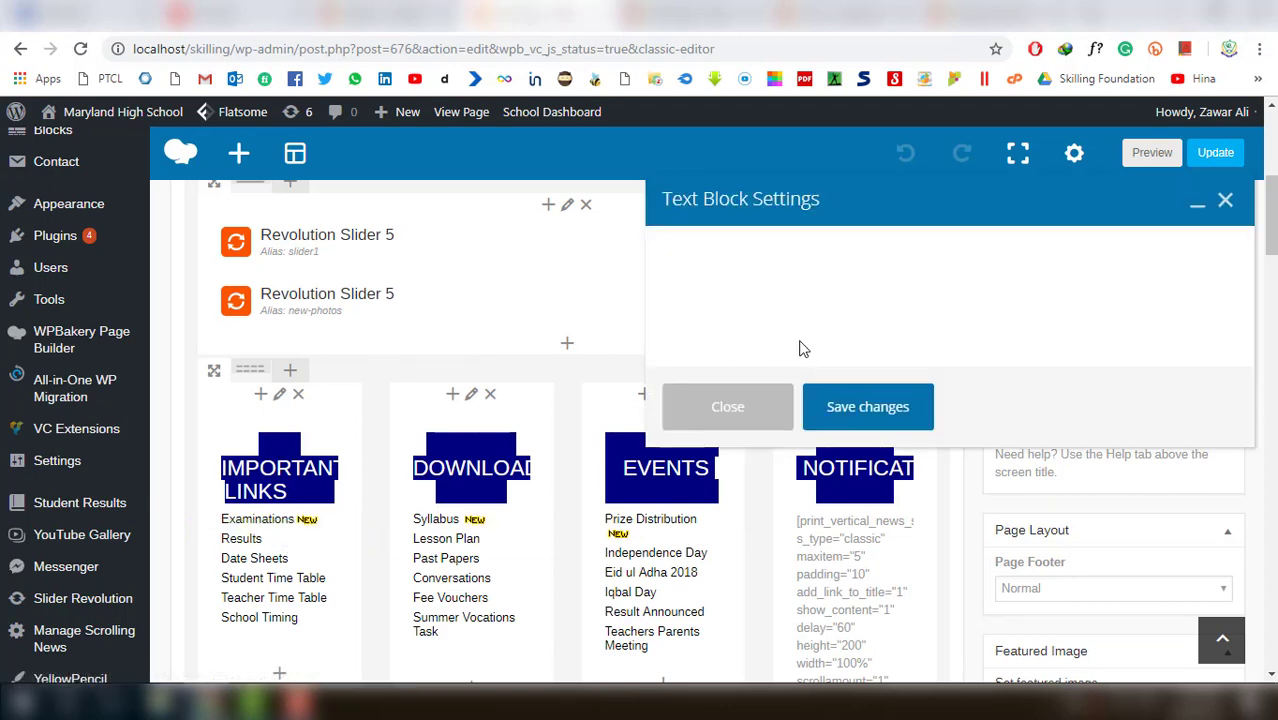
scroll(933, 408, "down", 5)
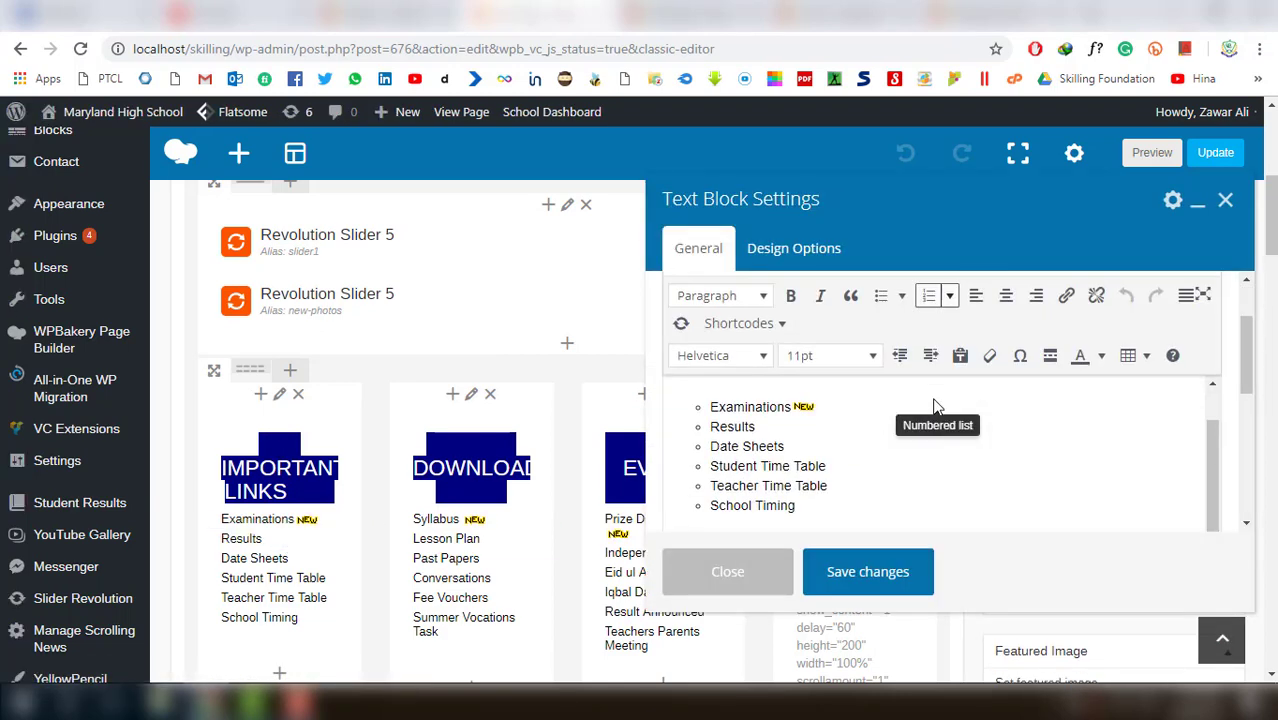
scroll(797, 397, "up", 1)
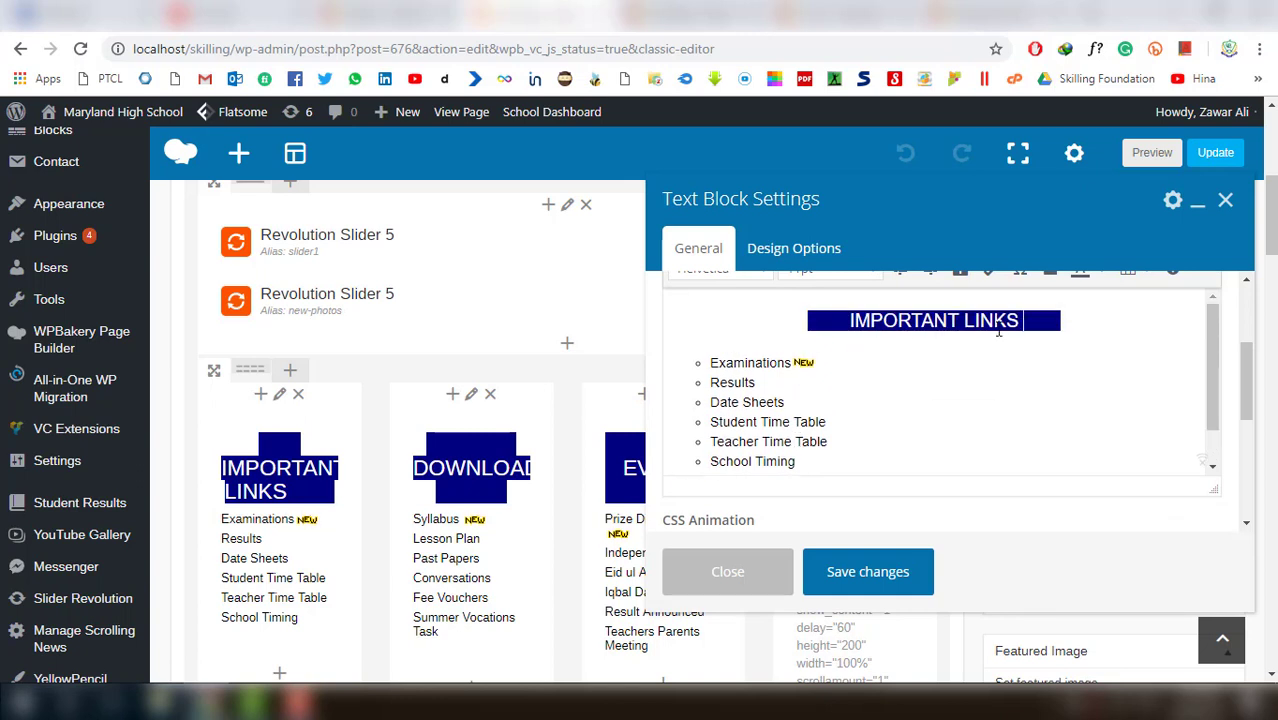
left_click_drag(998, 331, 1058, 308)
left_click(858, 359)
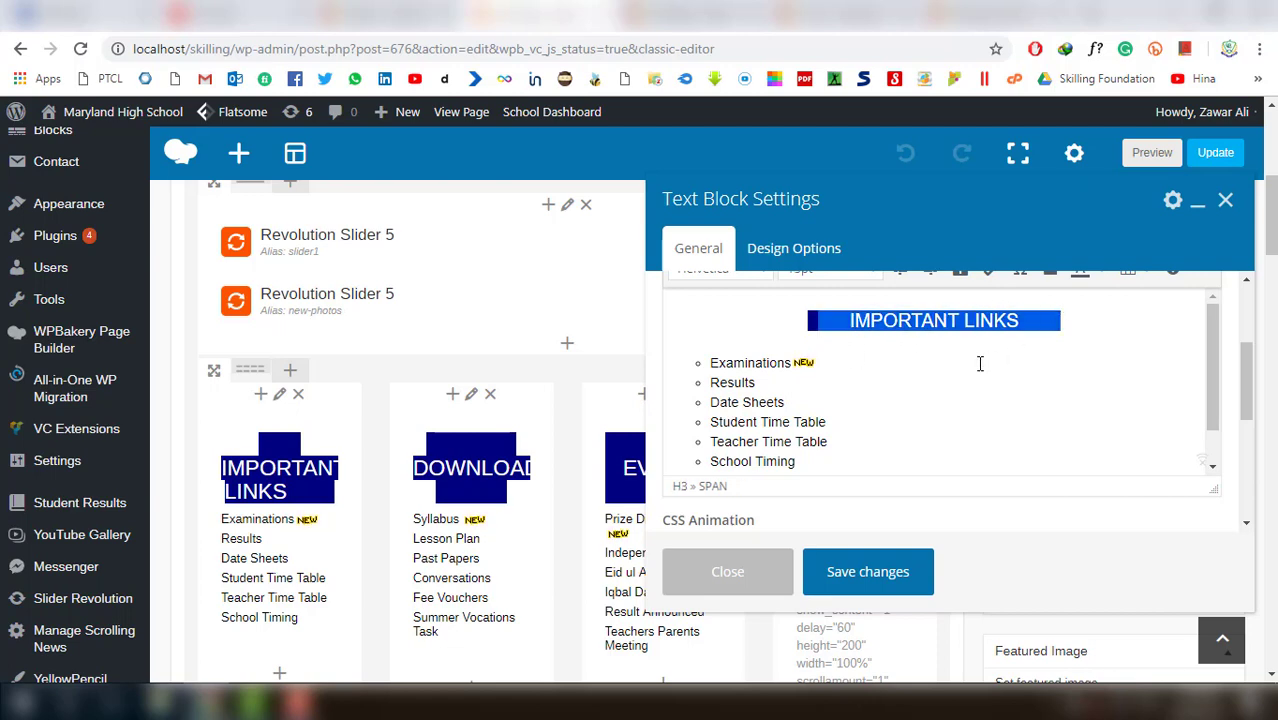
scroll(980, 363, "up", 2)
scroll(1108, 407, "down", 1)
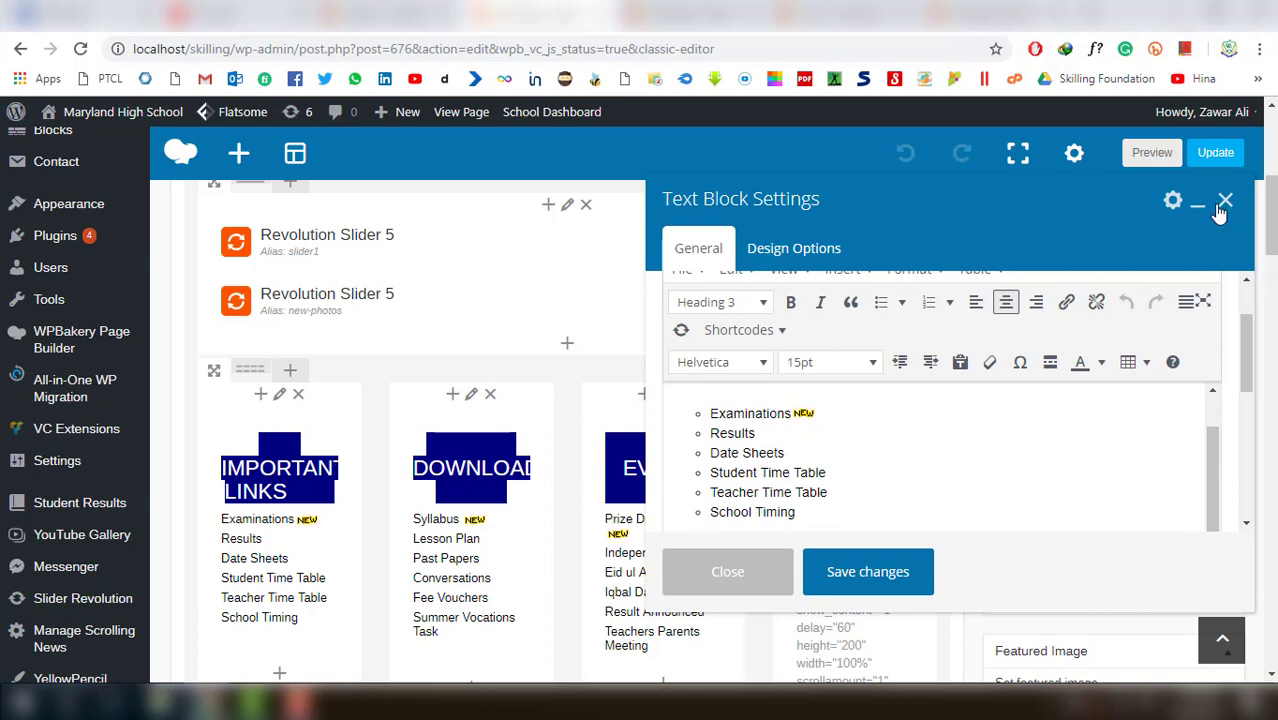
key("Escape")
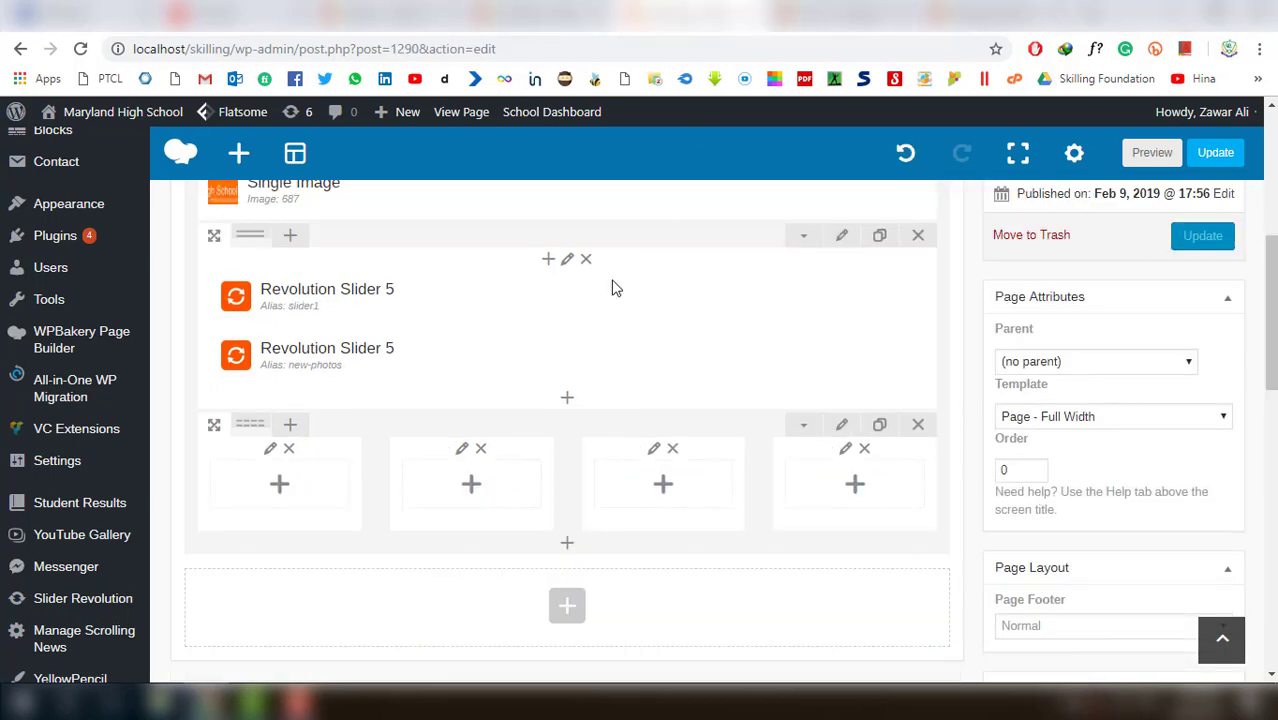
Add a Text Block to the first column of the Front page's new four-column row
left_click(278, 490)
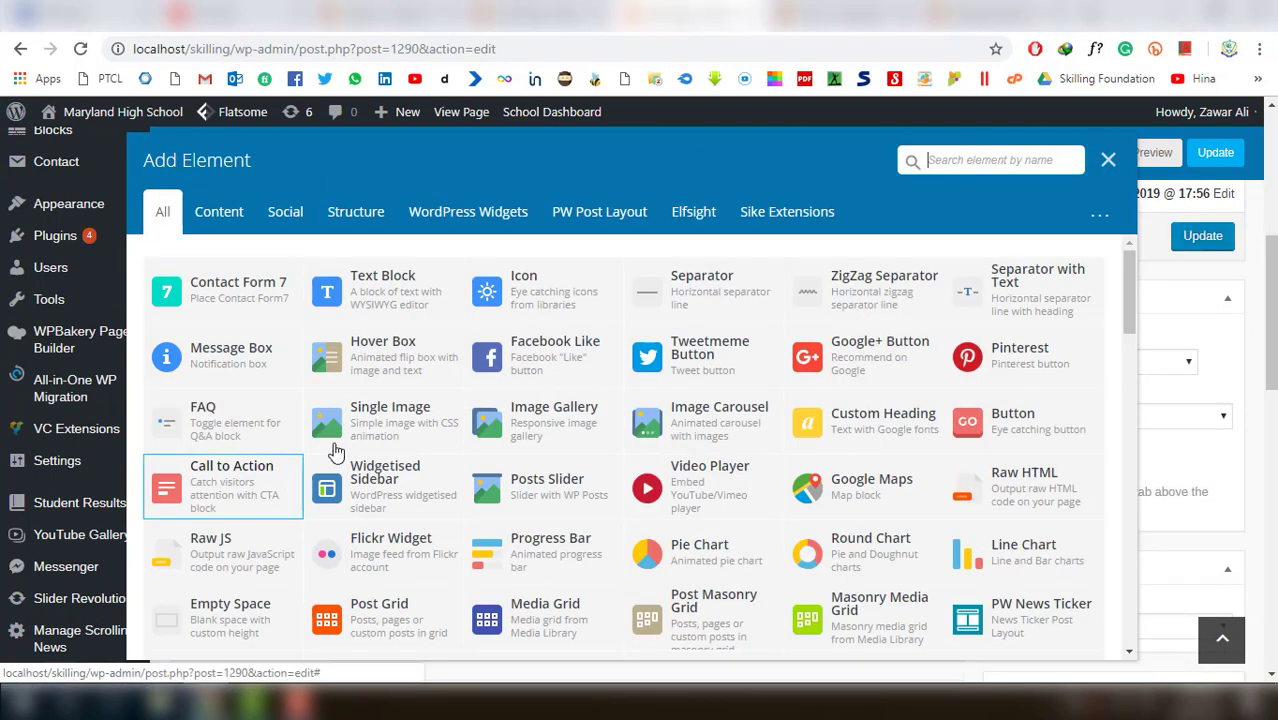
left_click(360, 297)
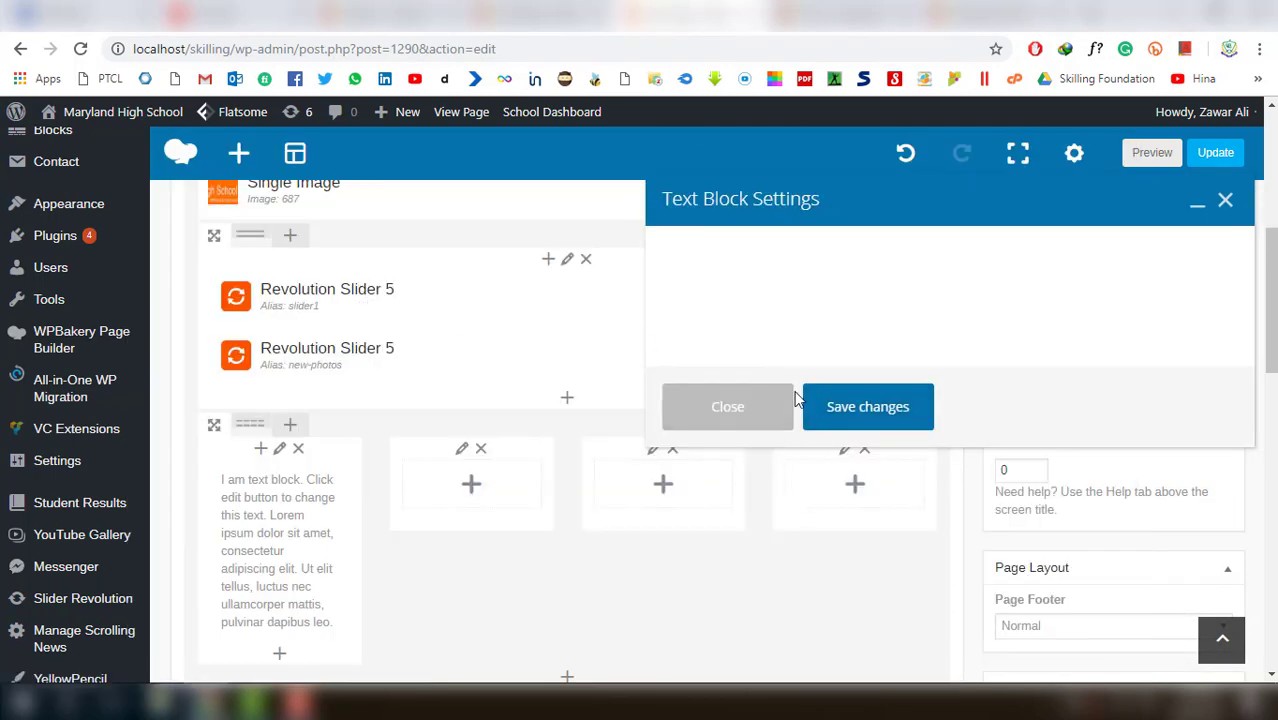
scroll(830, 435, "down", 1)
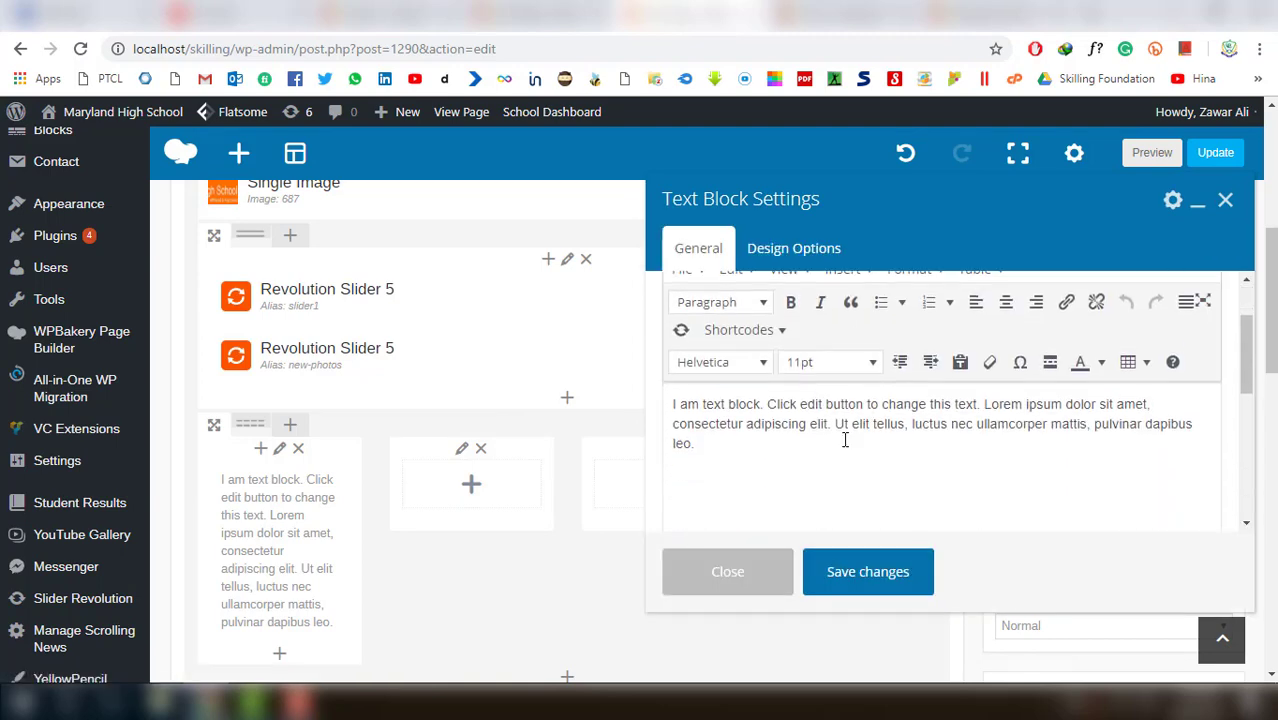
Copy the full Important Links text block content from the Maryland page and paste it over the Front page text block's placeholder text
left_click(556, 16)
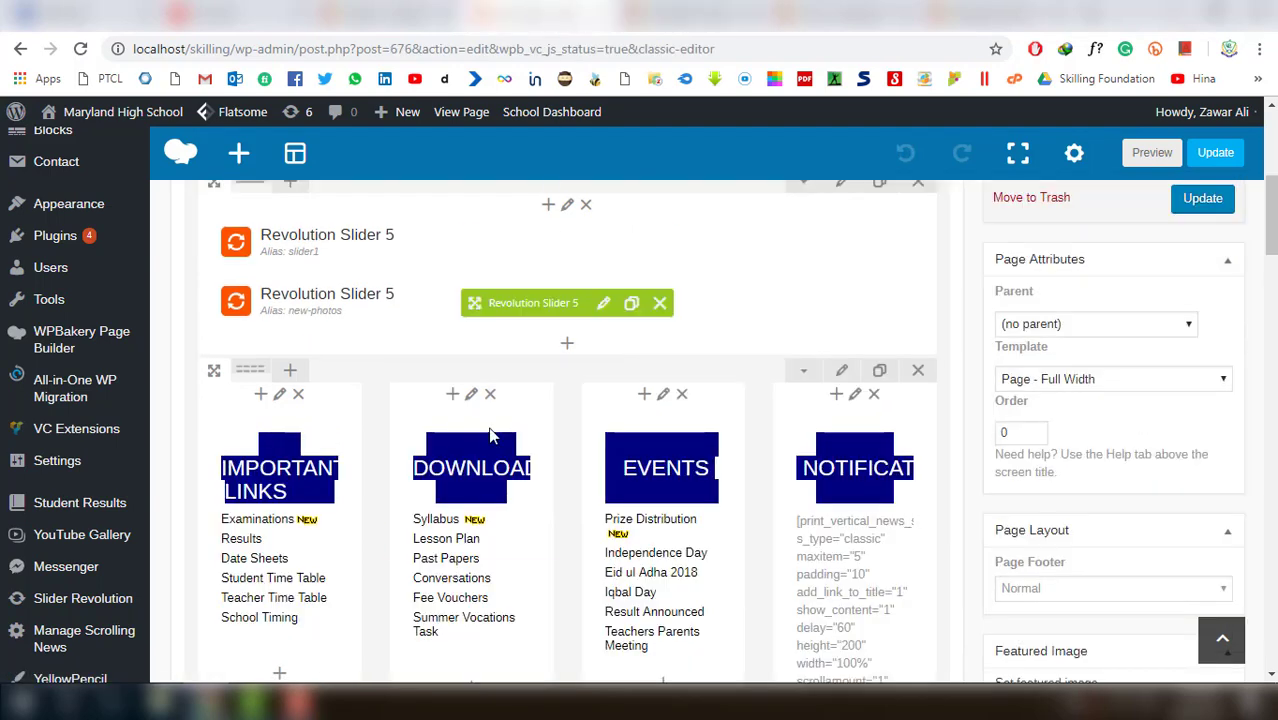
left_click(293, 536)
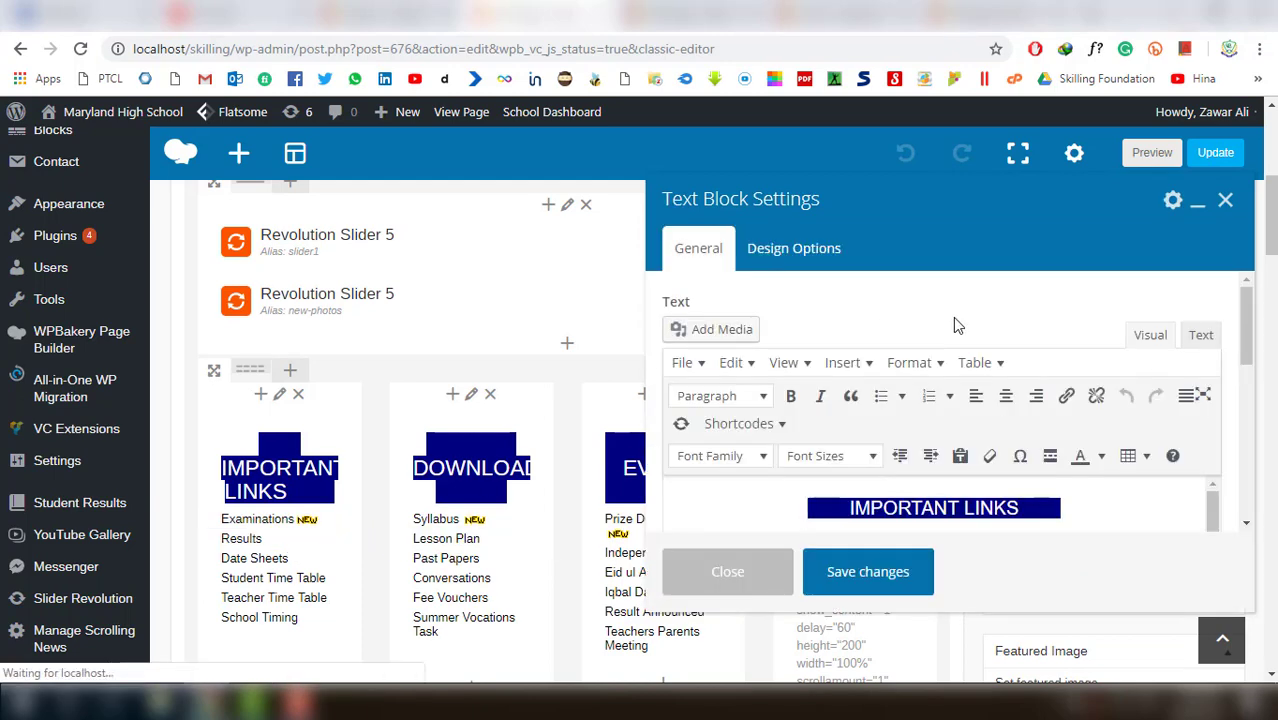
scroll(926, 447, "down", 2)
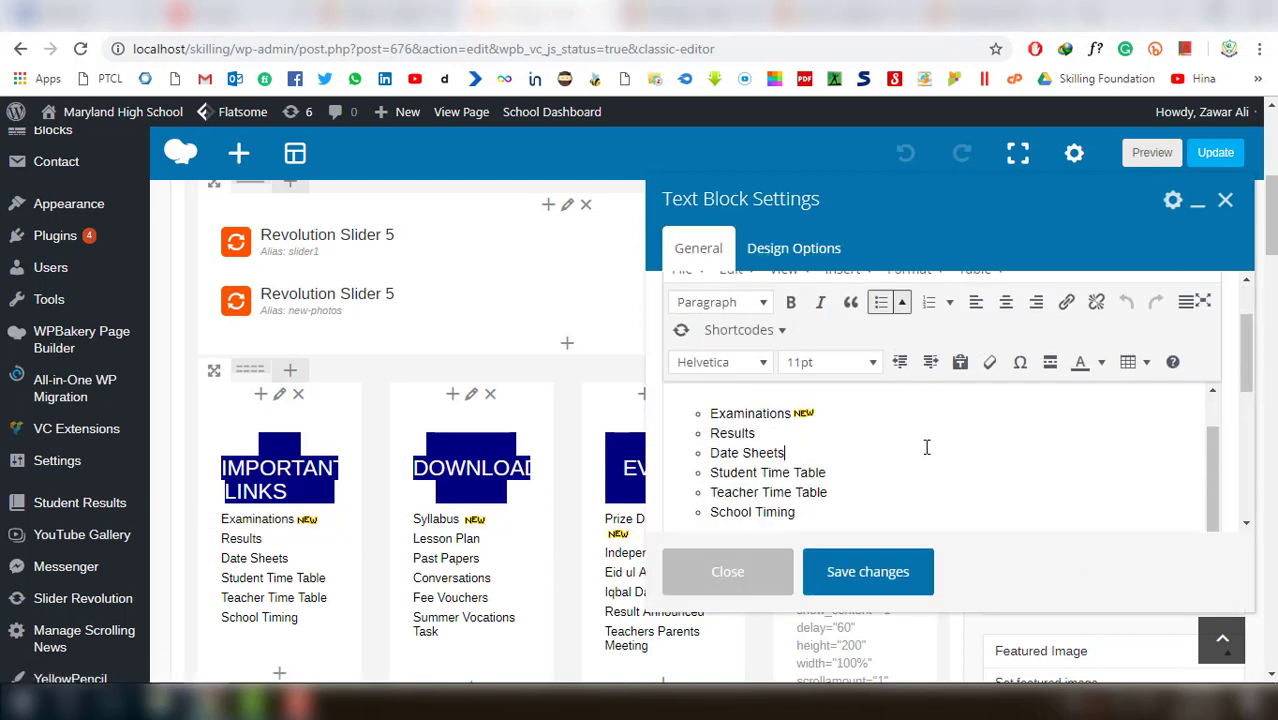
key("ctrl+a")
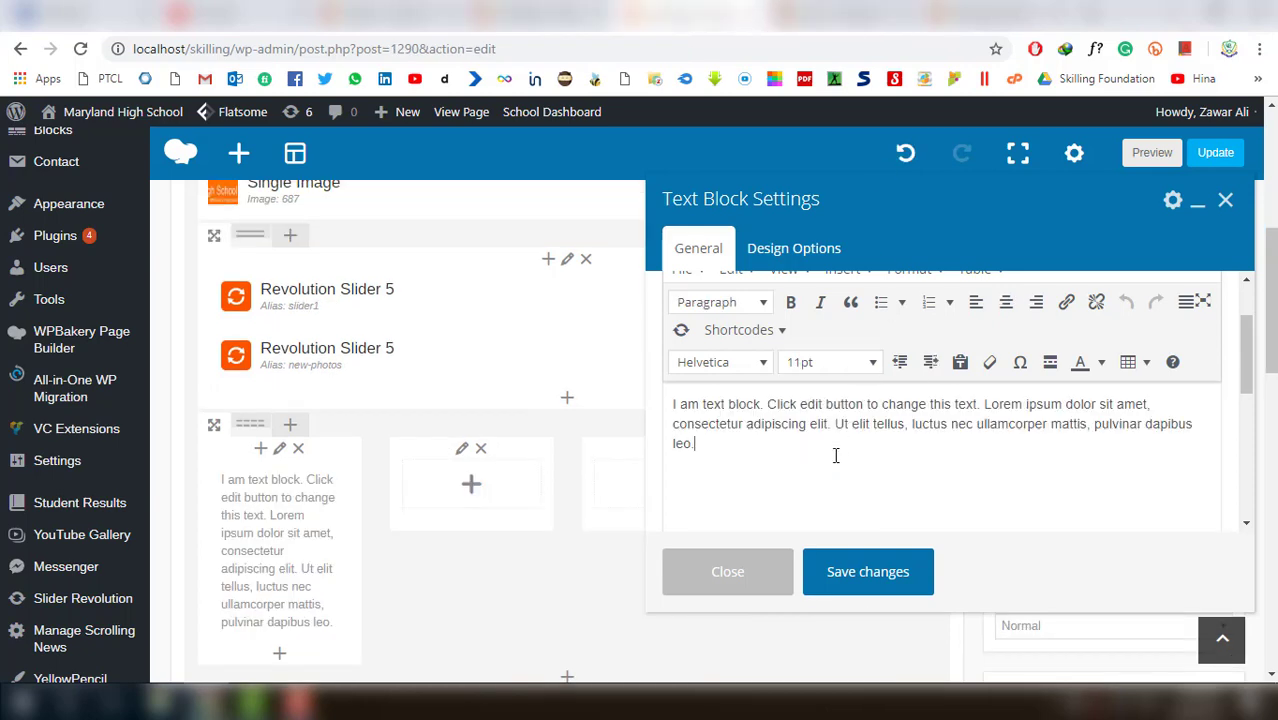
key("ctrl+a")
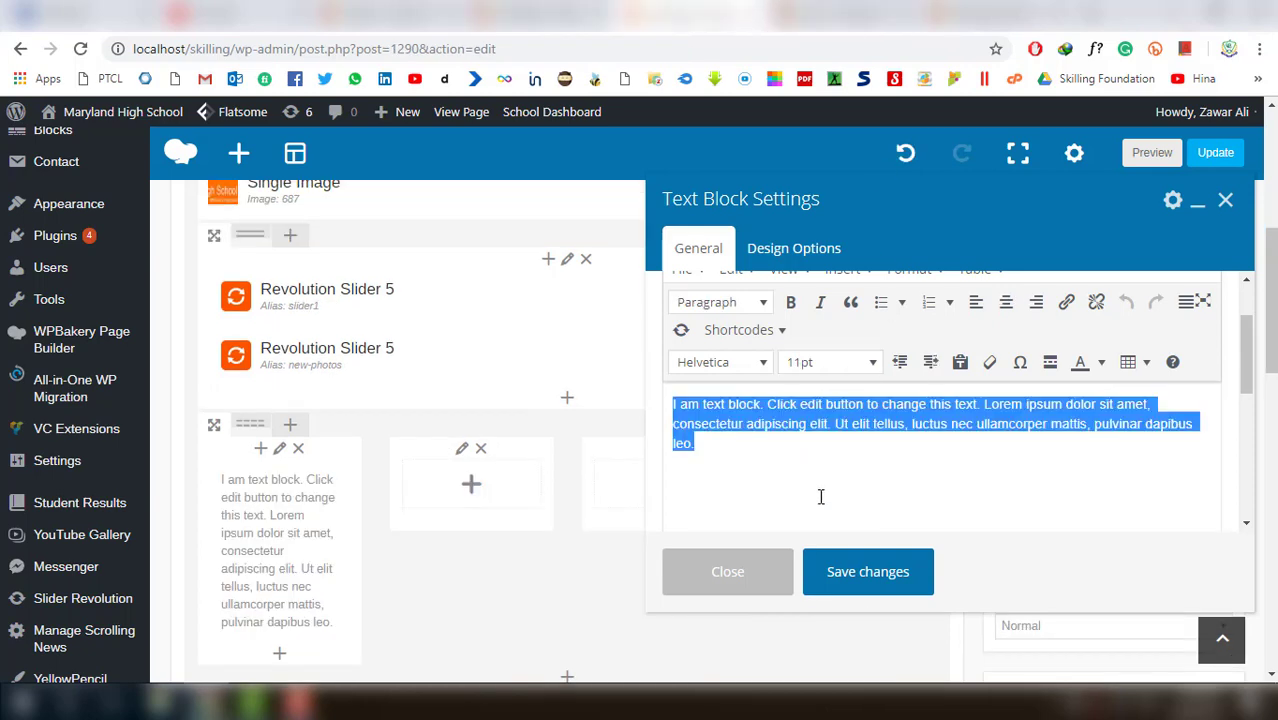
key("ctrl+v")
scroll(845, 467, "up", 1)
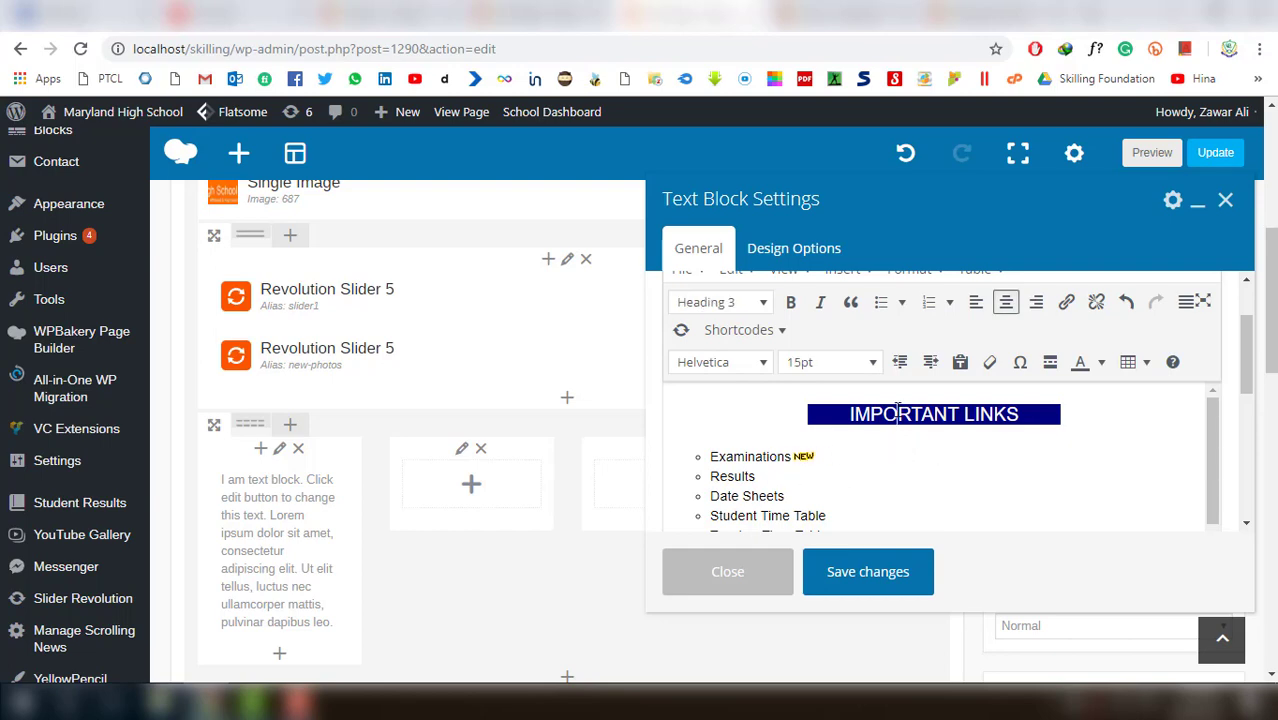
Save the pasted Important Links text, duplicate the text block, and move one copy into the row's second column
left_click(867, 575)
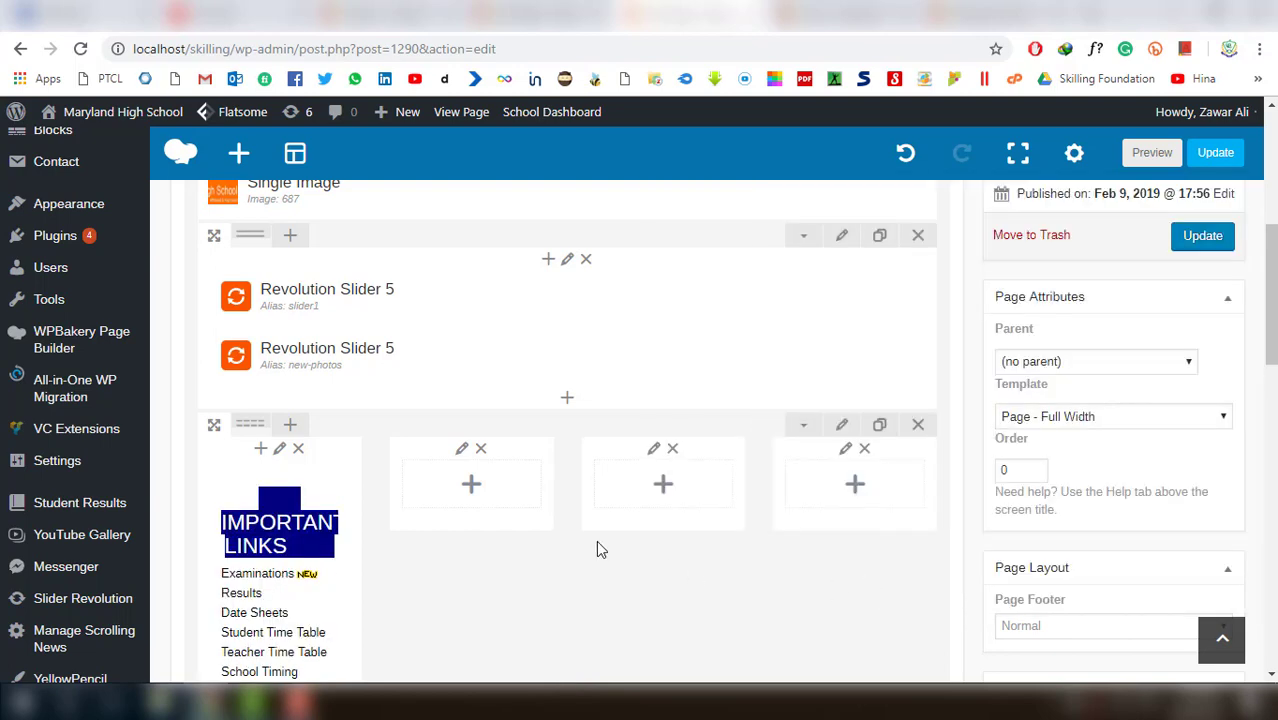
scroll(472, 508, "down", 2)
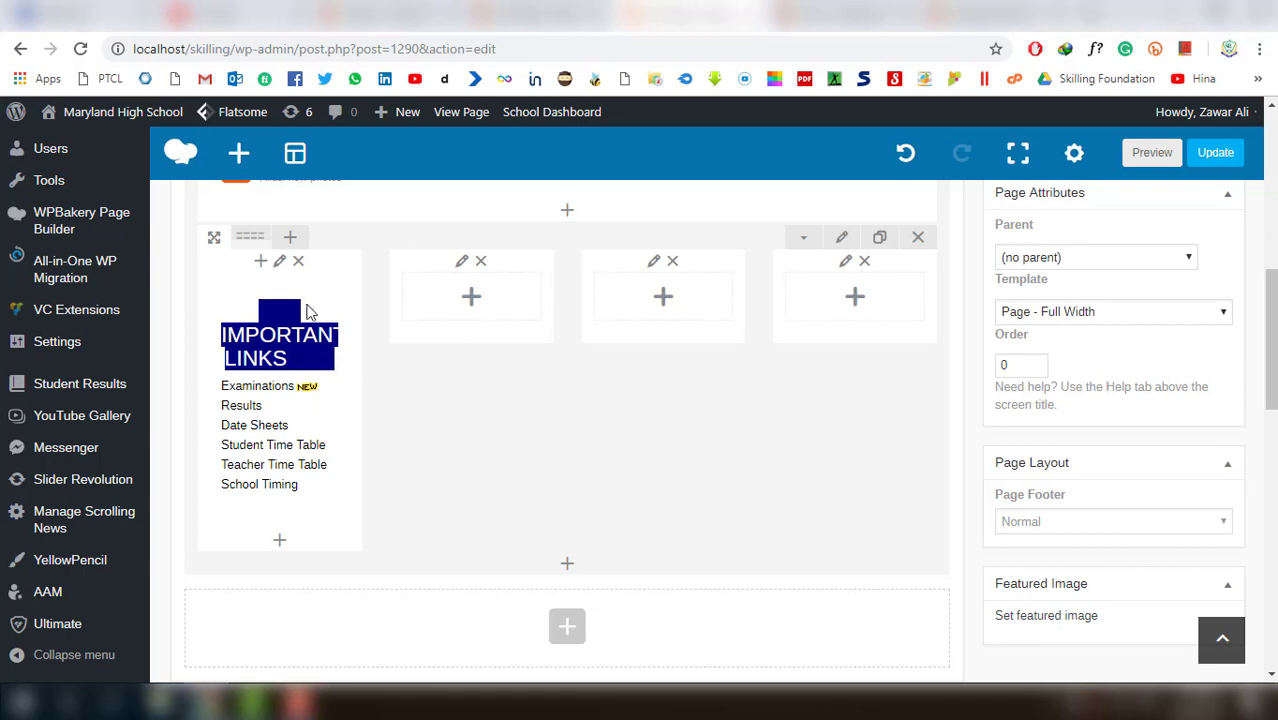
mouse_move(286, 333)
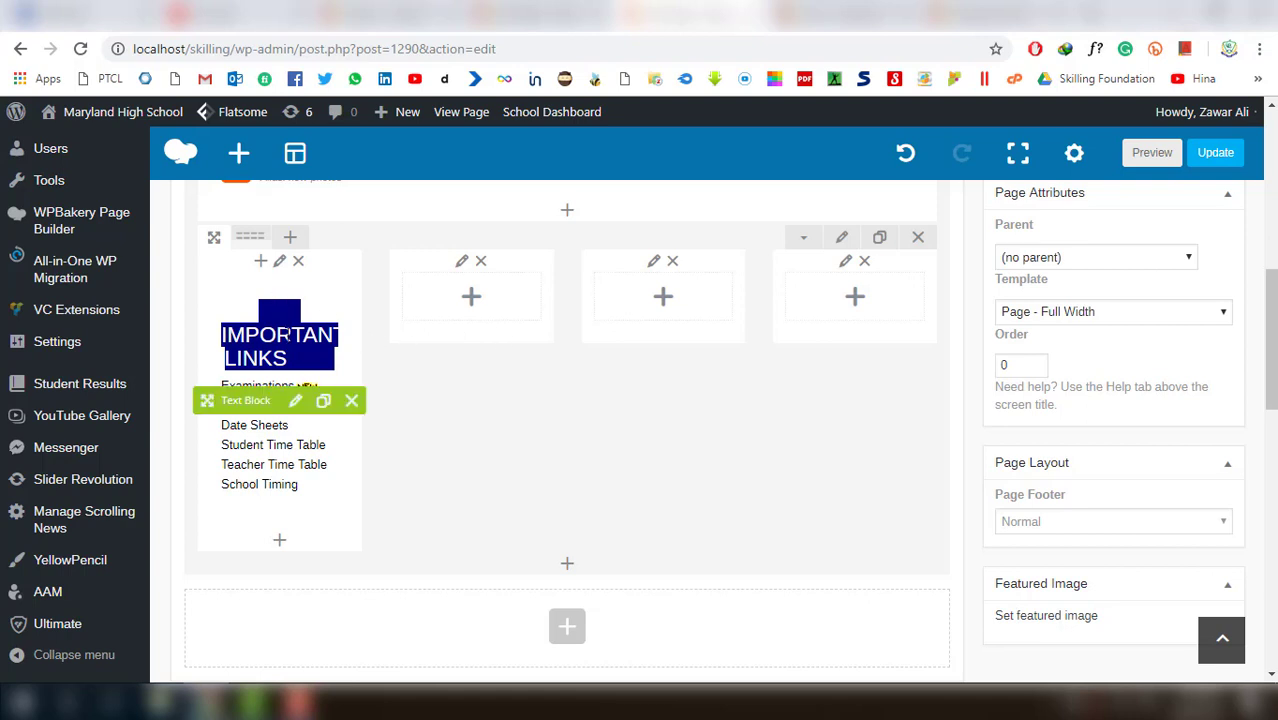
left_click(322, 405)
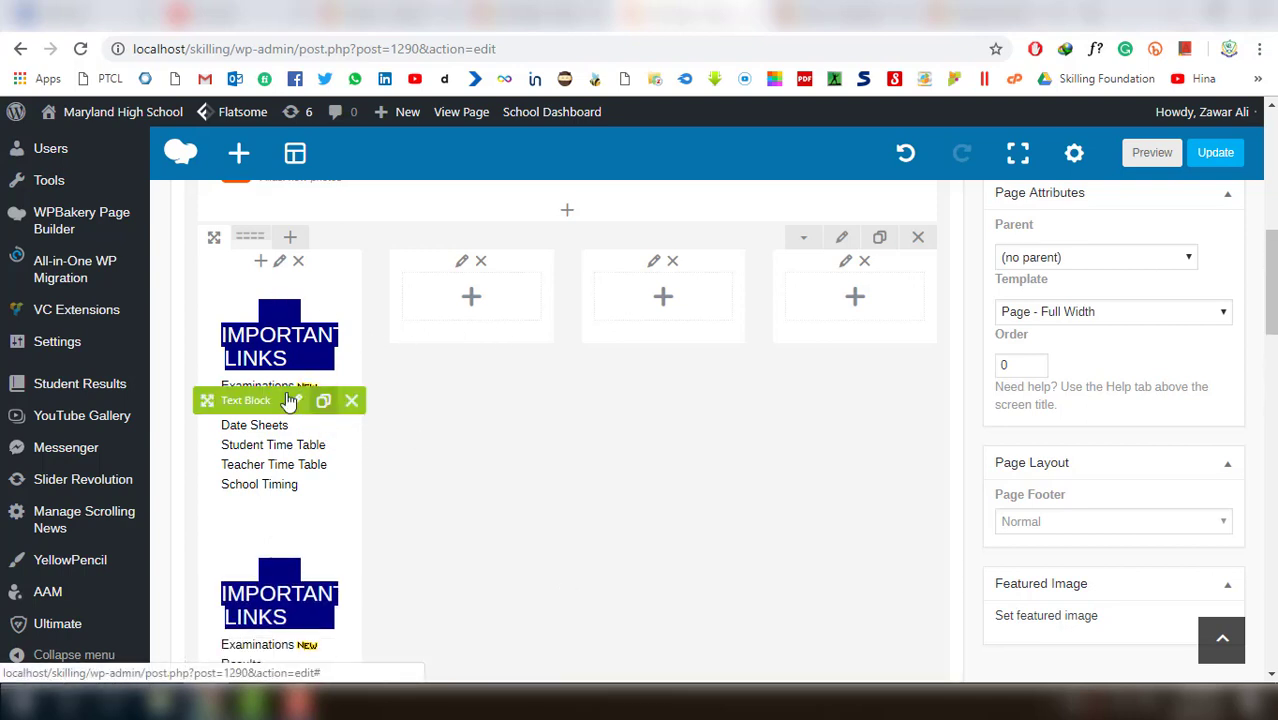
left_click_drag(207, 400, 395, 390)
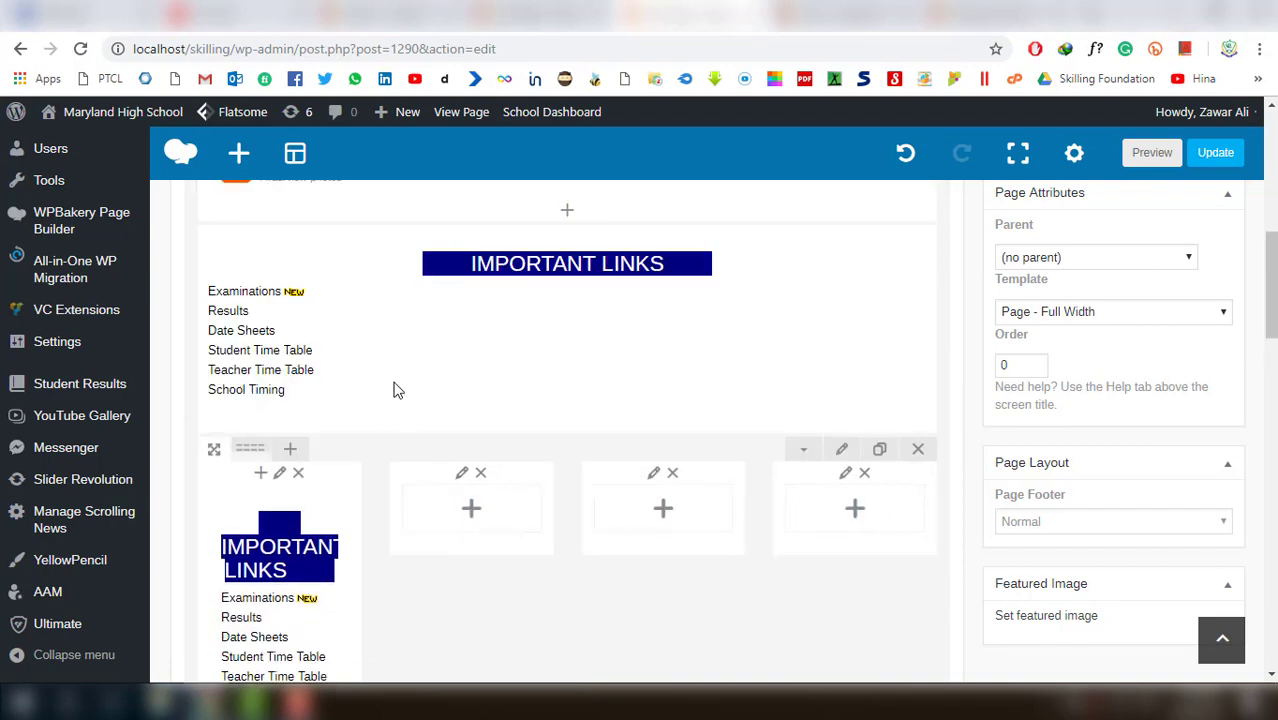
left_click_drag(494, 329, 440, 478)
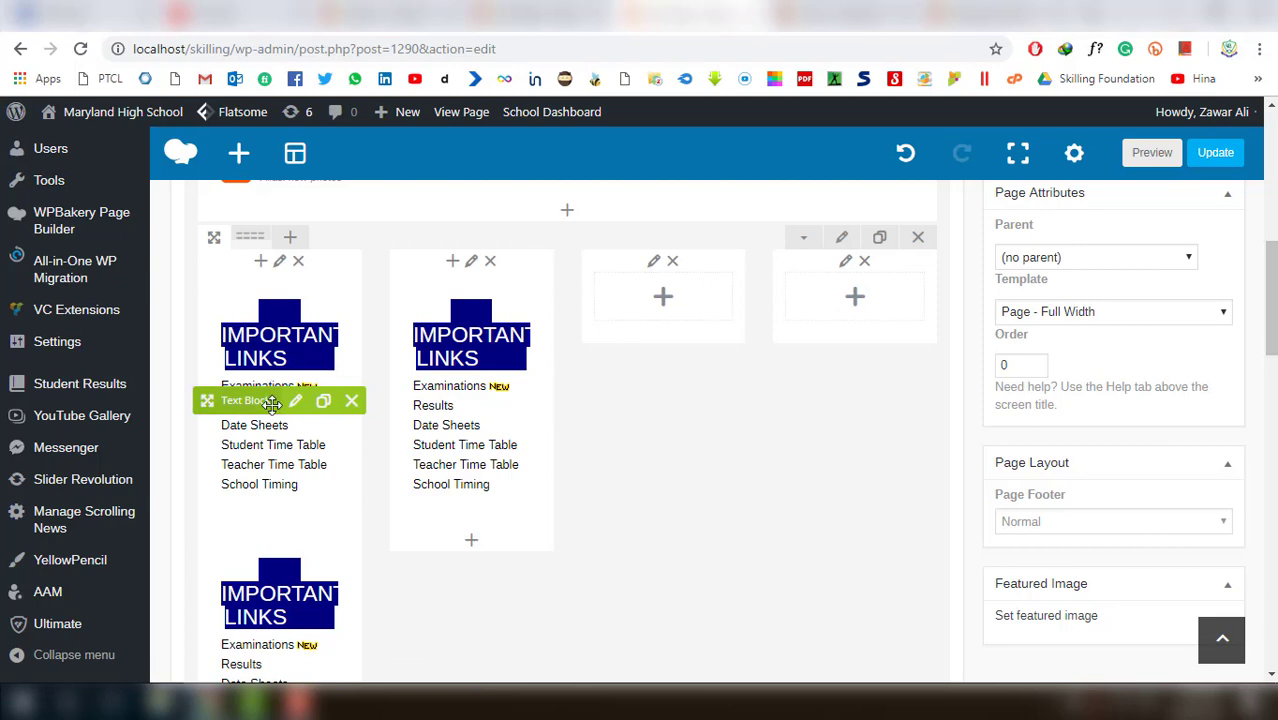
Move another copy of the Important Links text block from the first column into the third column
left_click_drag(272, 402, 615, 532)
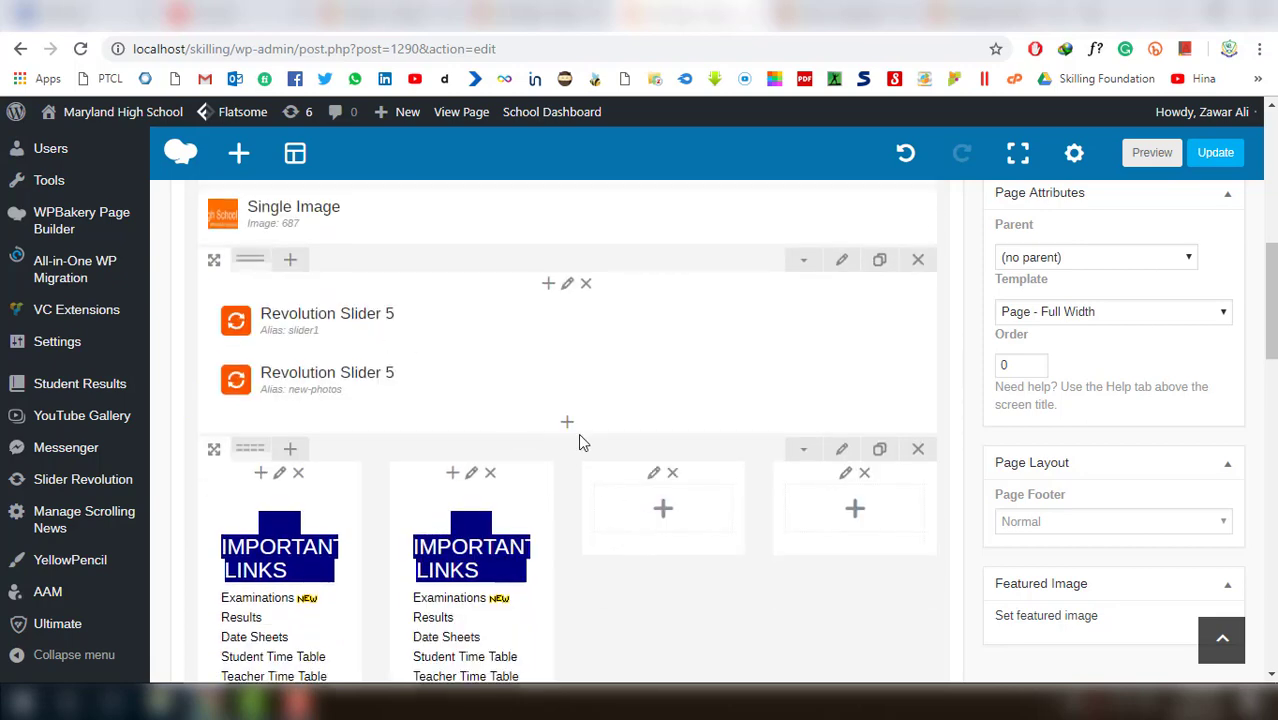
scroll(608, 479, "down", 3)
scroll(609, 483, "down", 2)
scroll(609, 483, "up", 5)
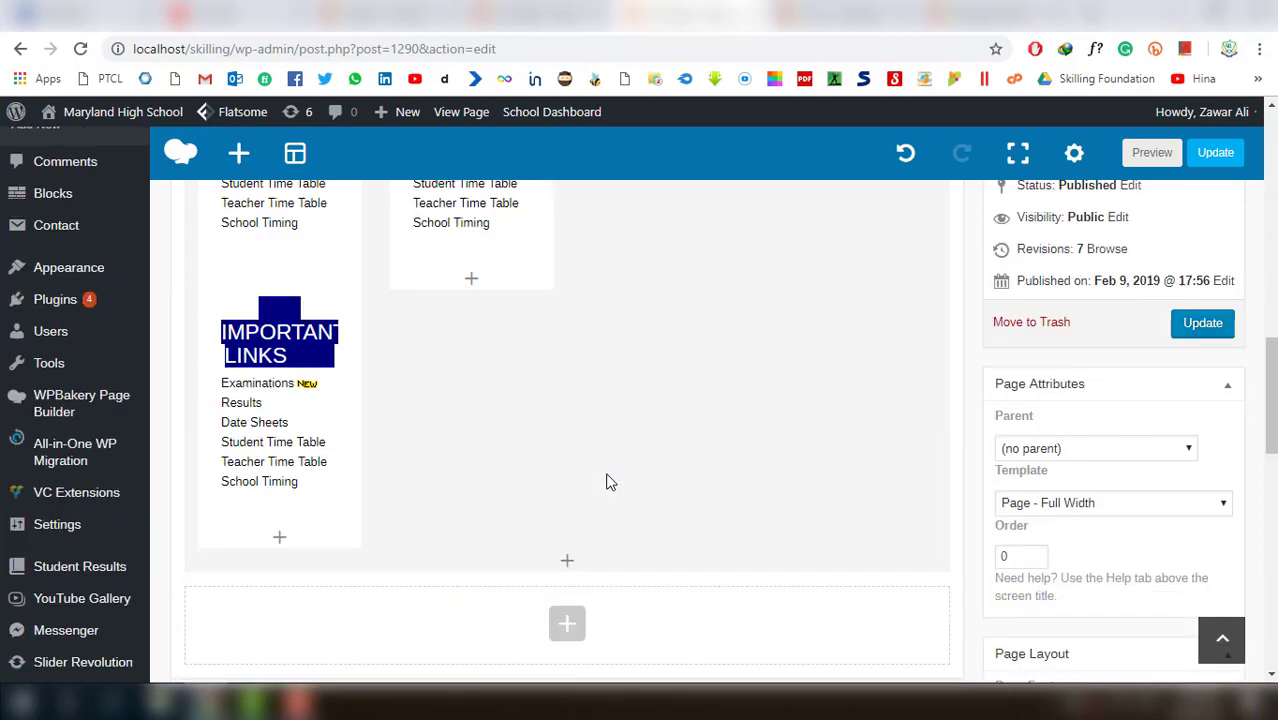
scroll(606, 482, "up", 1)
mouse_move(560, 470)
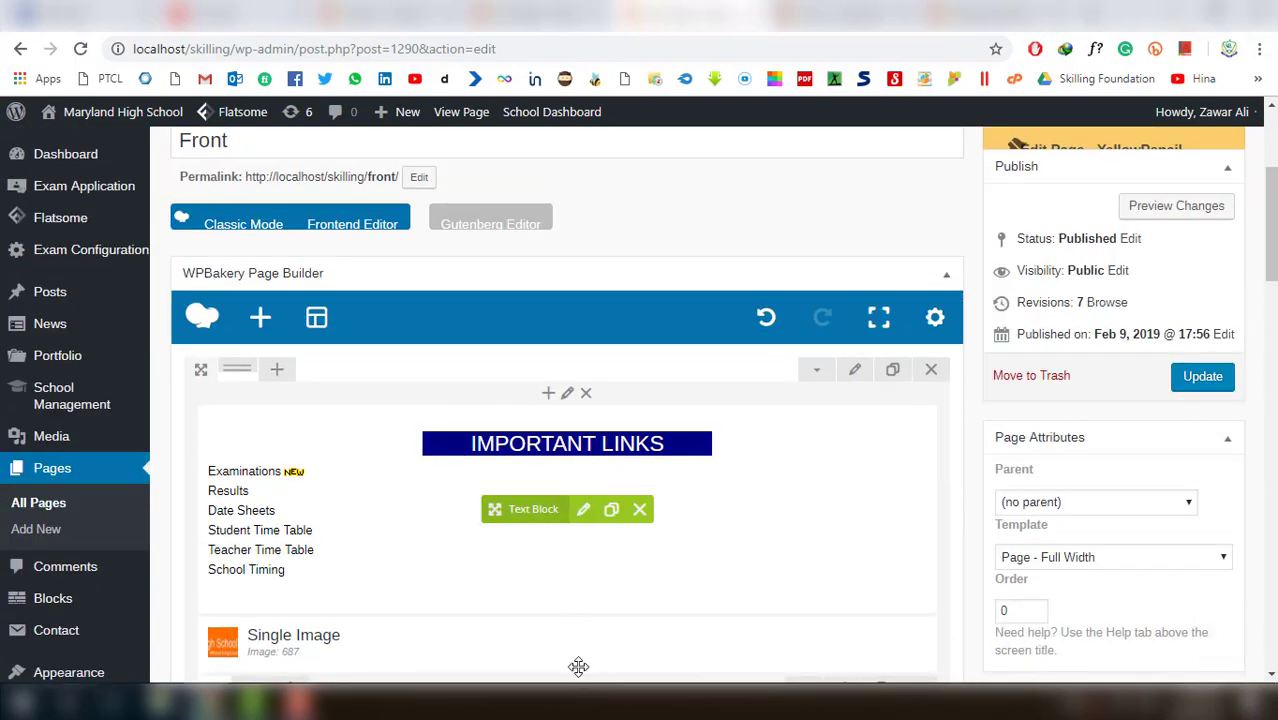
mouse_move(578, 666)
left_mouse_down()
mouse_move(566, 556)
mouse_move(593, 498)
mouse_move(600, 641)
mouse_move(644, 531)
mouse_move(673, 391)
mouse_move(673, 294)
mouse_move(636, 368)
mouse_move(637, 302)
mouse_move(625, 331)
mouse_move(631, 417)
mouse_move(633, 288)
left_mouse_up()
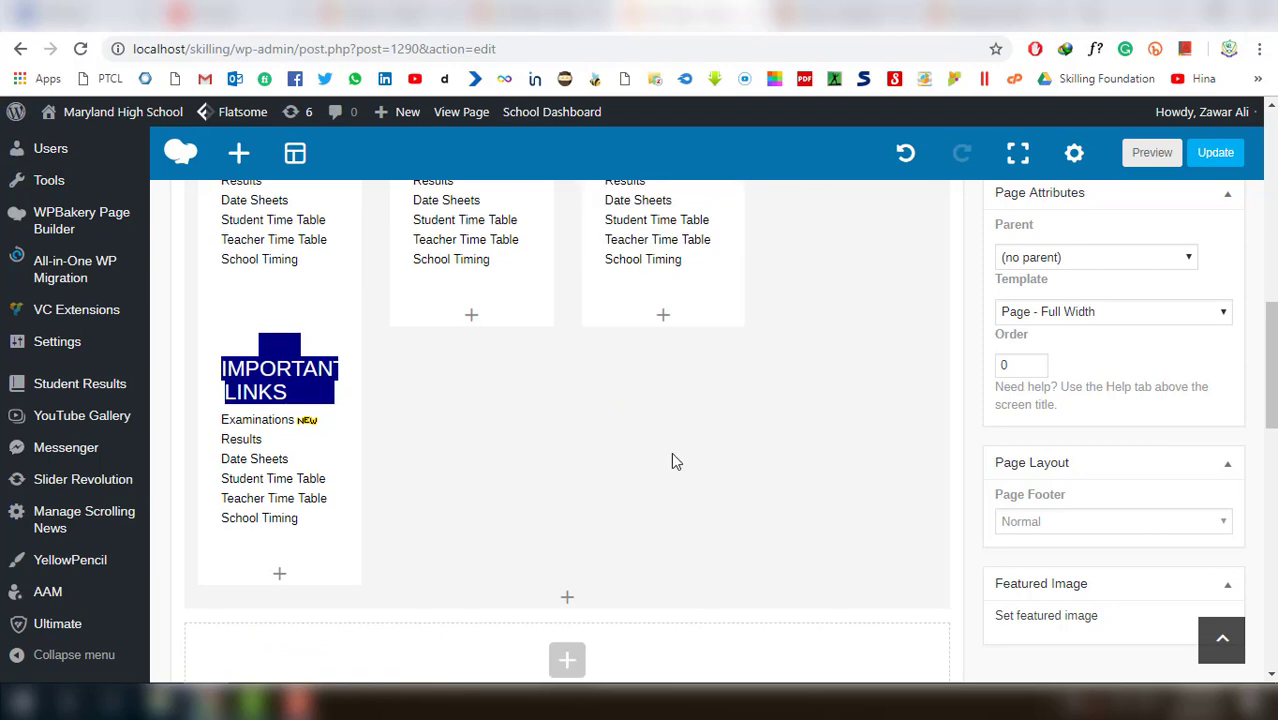
Fill the empty fourth column with the extra Important Links text block from the first column
scroll(671, 461, "up", 3)
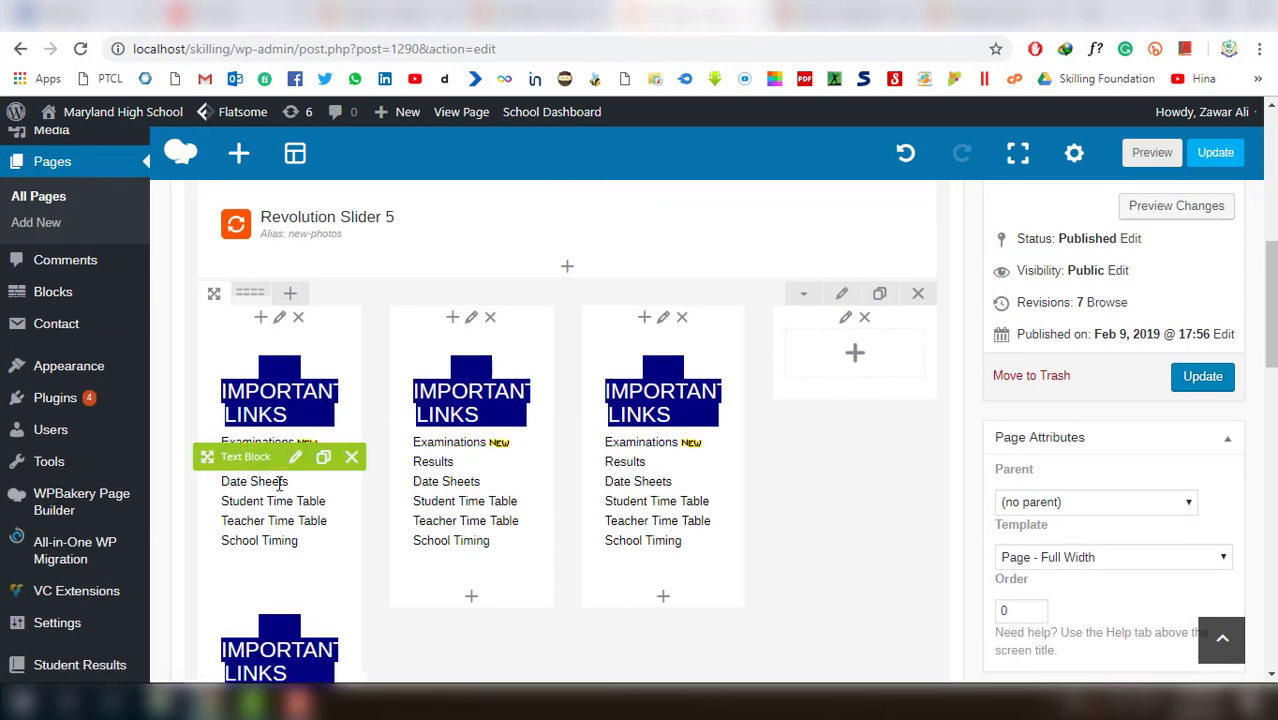
mouse_move(268, 459)
left_mouse_down()
mouse_move(588, 479)
mouse_move(820, 434)
mouse_move(820, 645)
mouse_move(828, 177)
mouse_move(806, 408)
mouse_move(820, 486)
mouse_move(833, 198)
mouse_move(845, 379)
left_mouse_up()
scroll(820, 434, "up", 3)
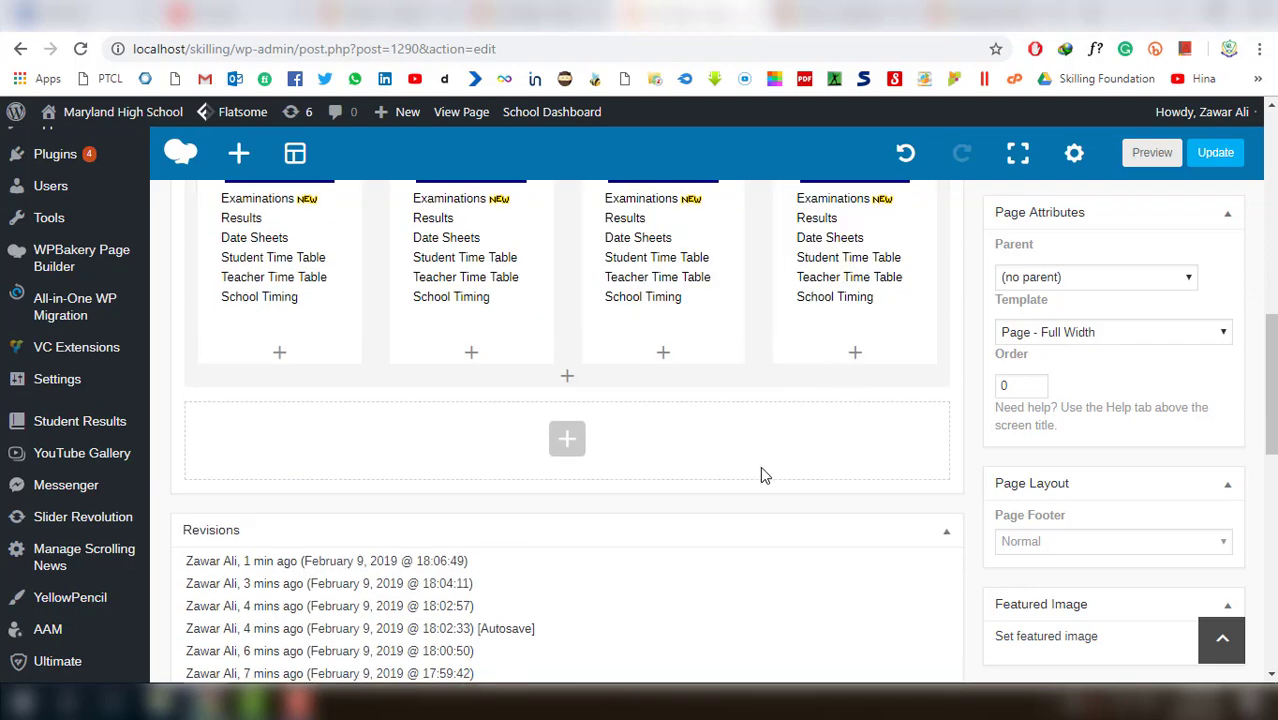
Update the Front page, reload its live view, and compare its four-column links row with the original home page
scroll(760, 475, "up", 4)
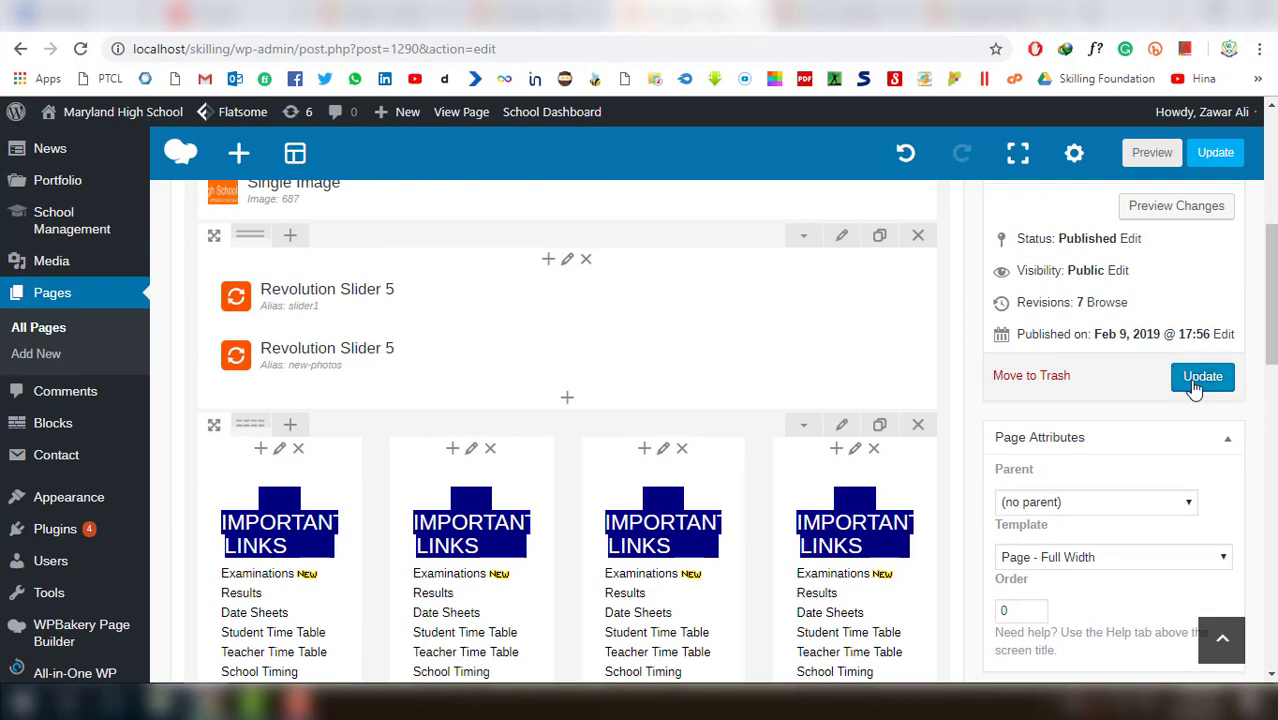
left_click(1200, 377)
left_click(830, 13)
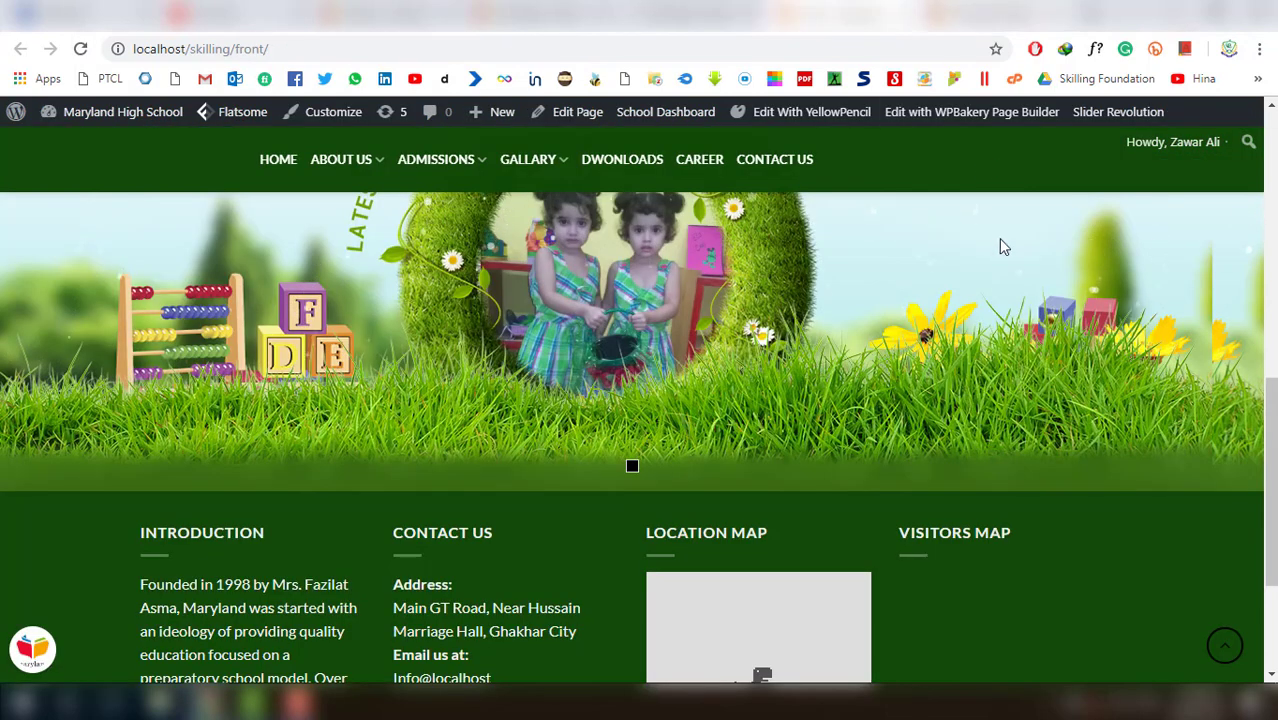
key("F5")
scroll(987, 431, "up", 1)
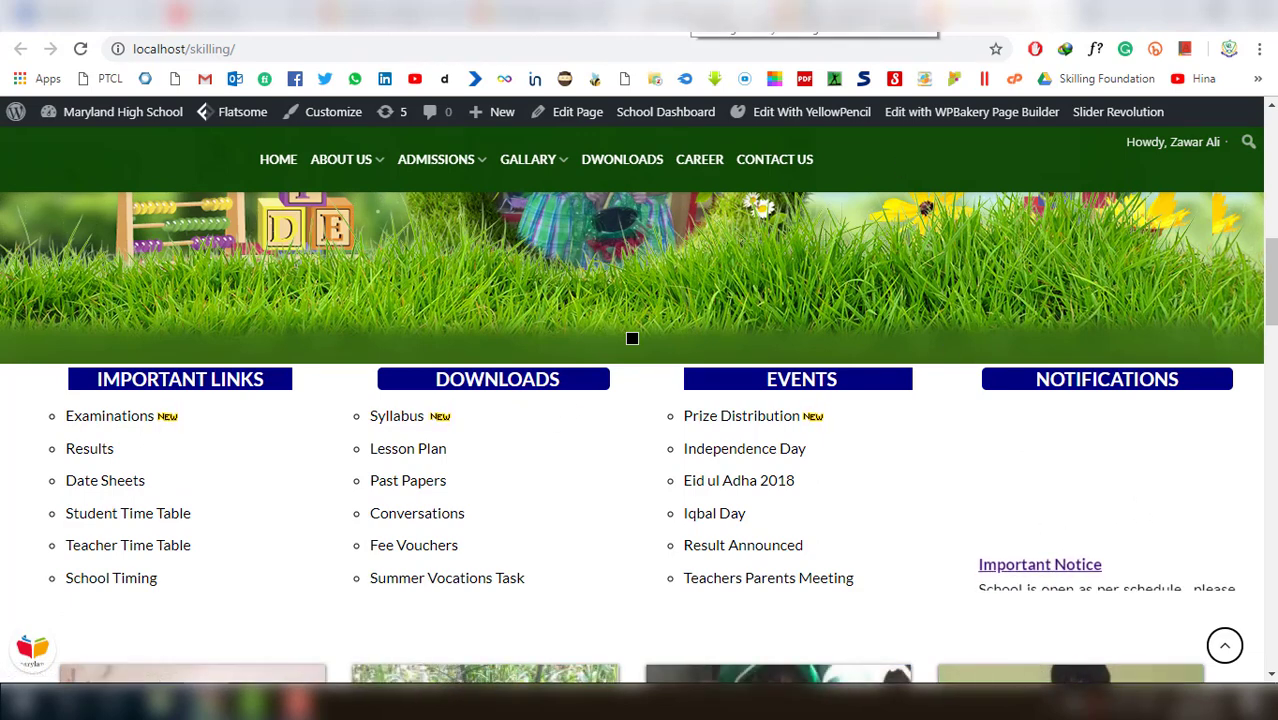
left_click(840, 14)
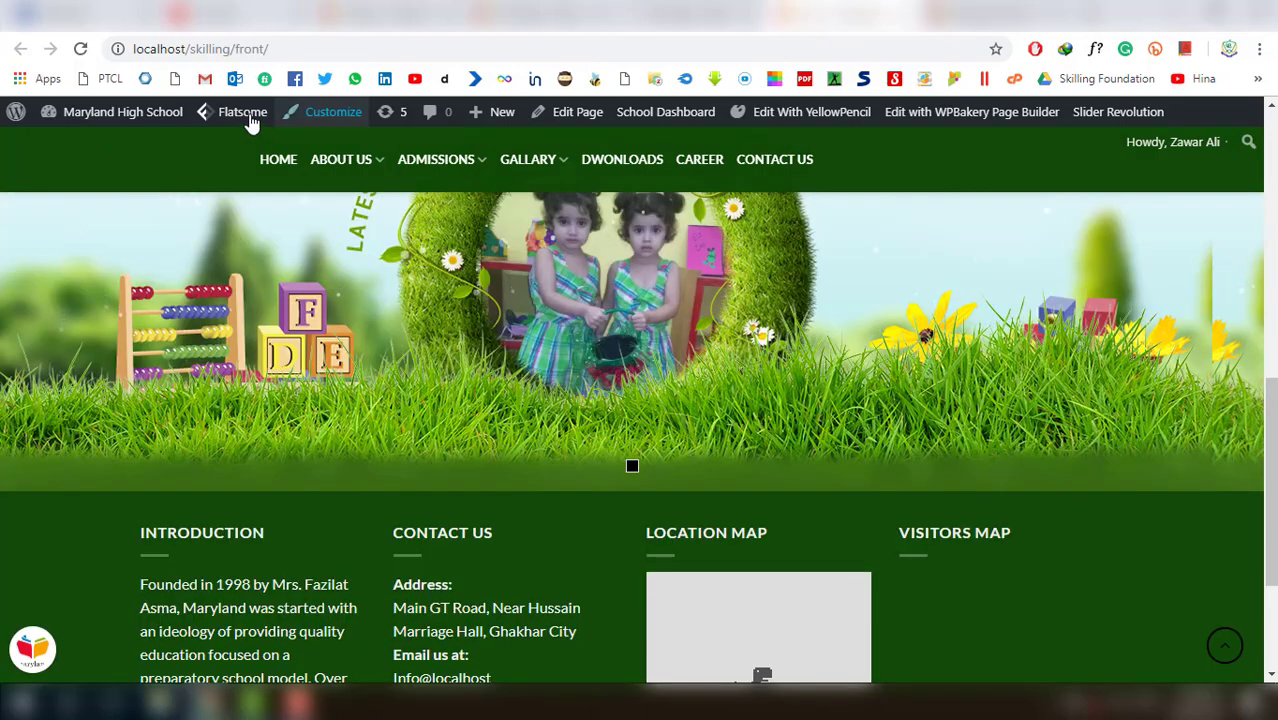
left_click(84, 52)
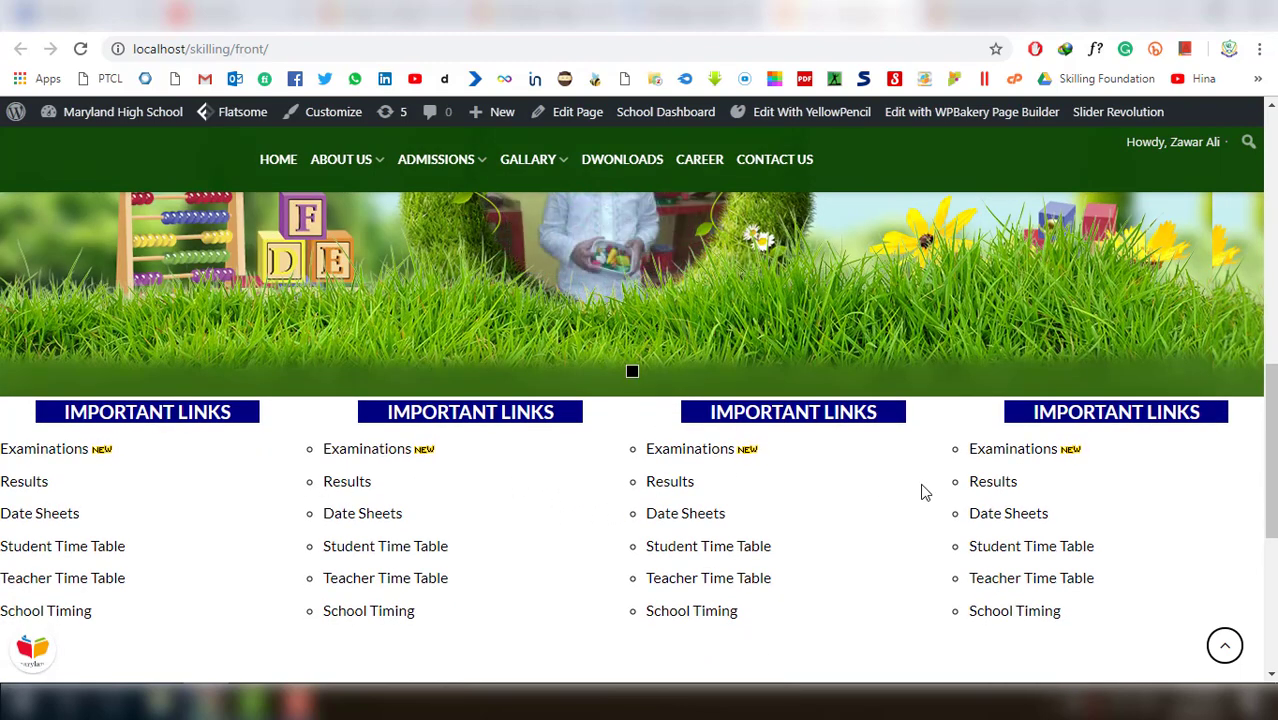
scroll(924, 492, "down", 2)
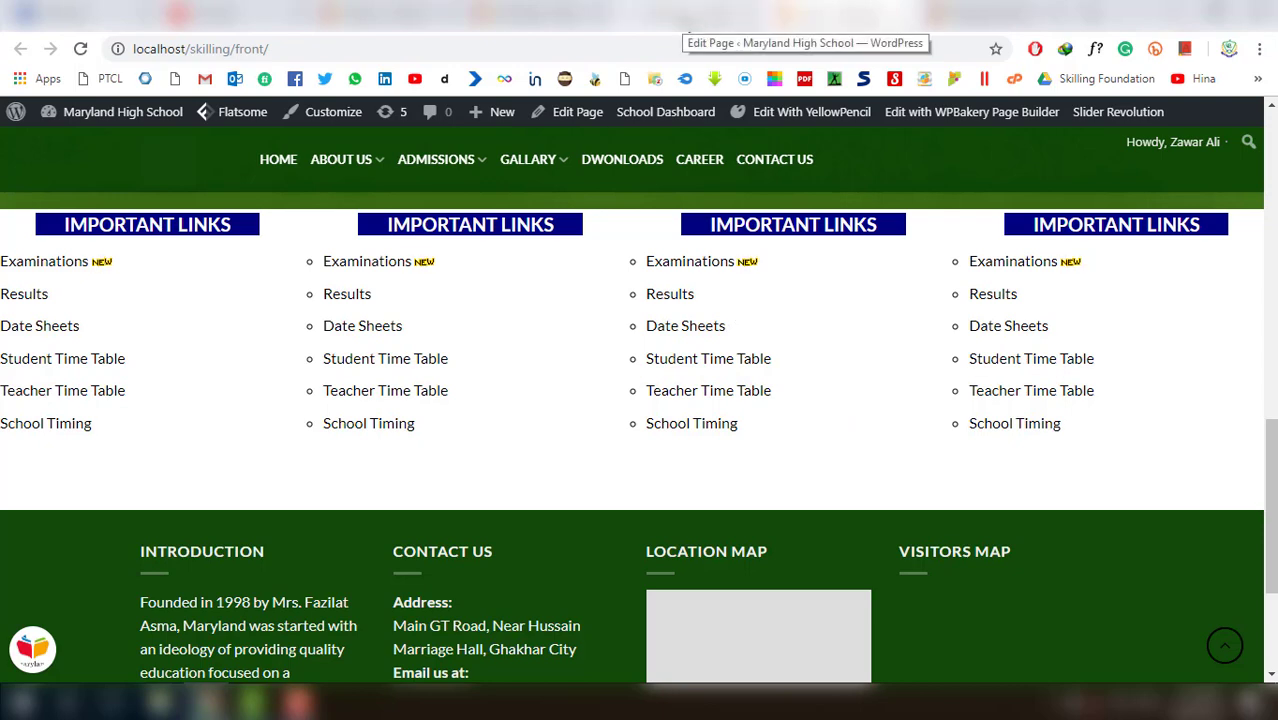
Compare the Front page's links row with the Maryland page's four columns in the editor, closing the open text block settings without saving
left_click(688, 24)
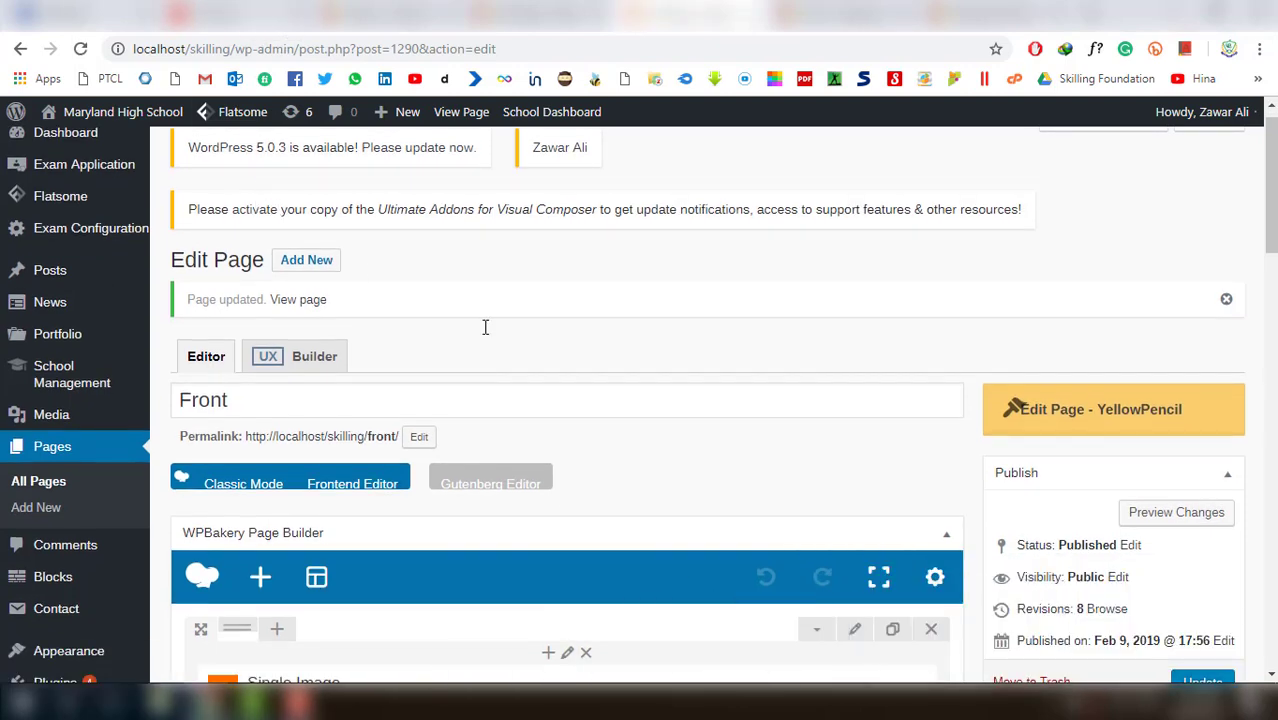
scroll(650, 335, "down", 3)
scroll(600, 300, "down", 4)
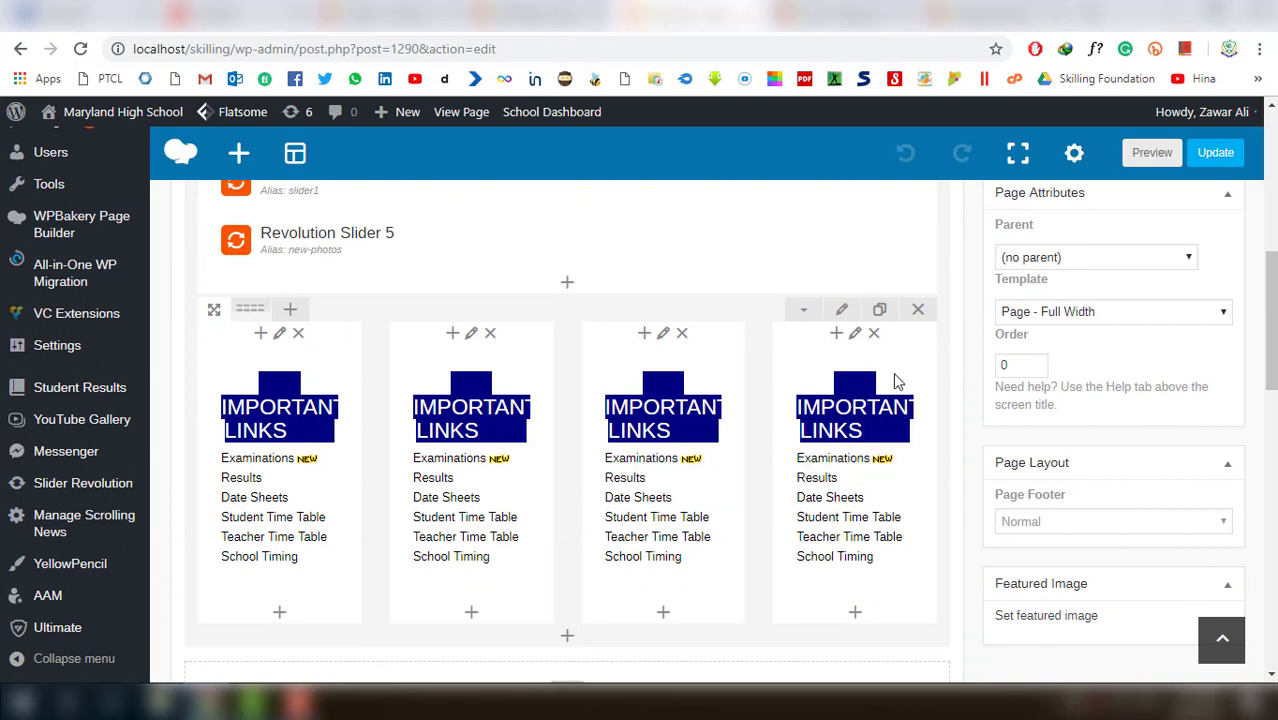
scroll(887, 372, "down", 1)
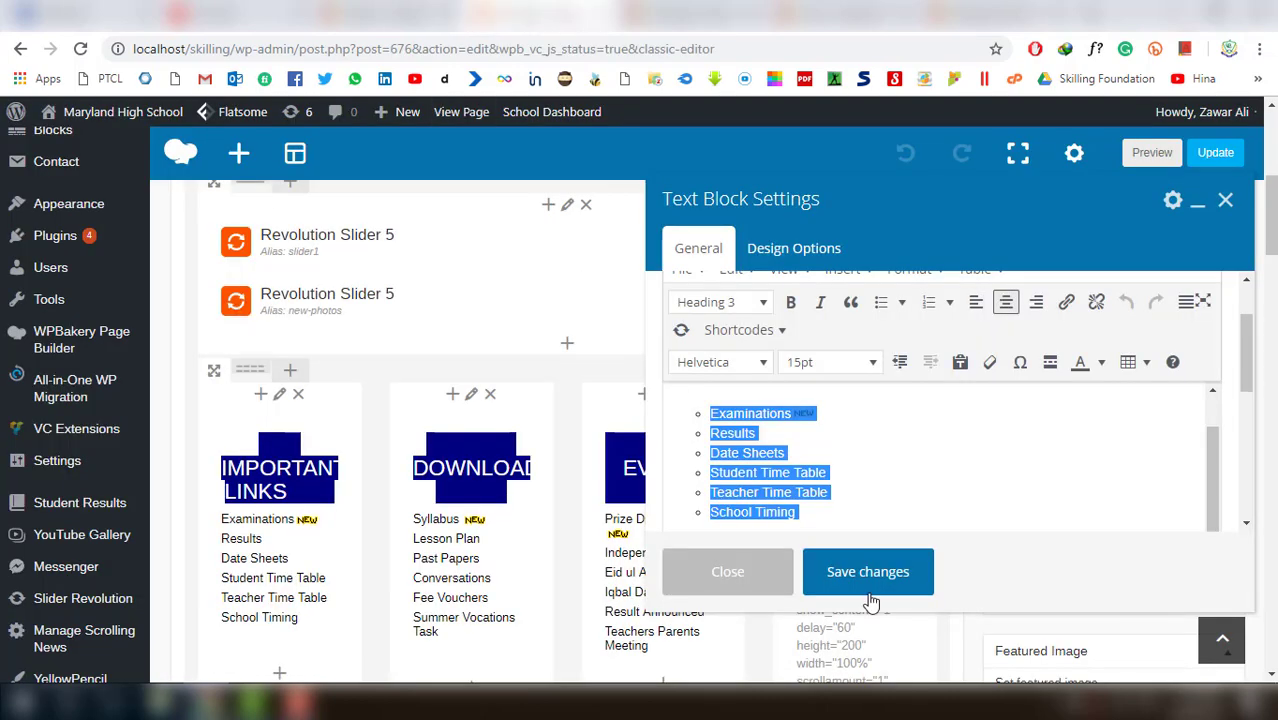
left_click(758, 580)
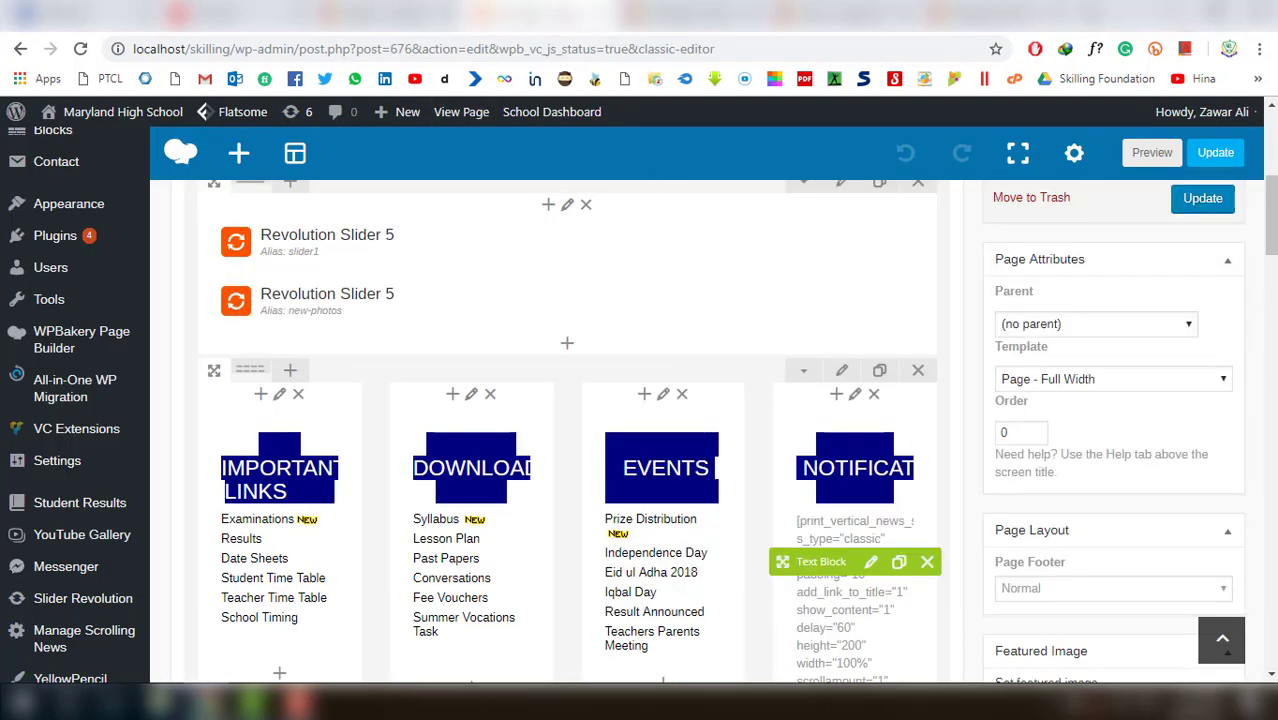
scroll(858, 609, "down", 1)
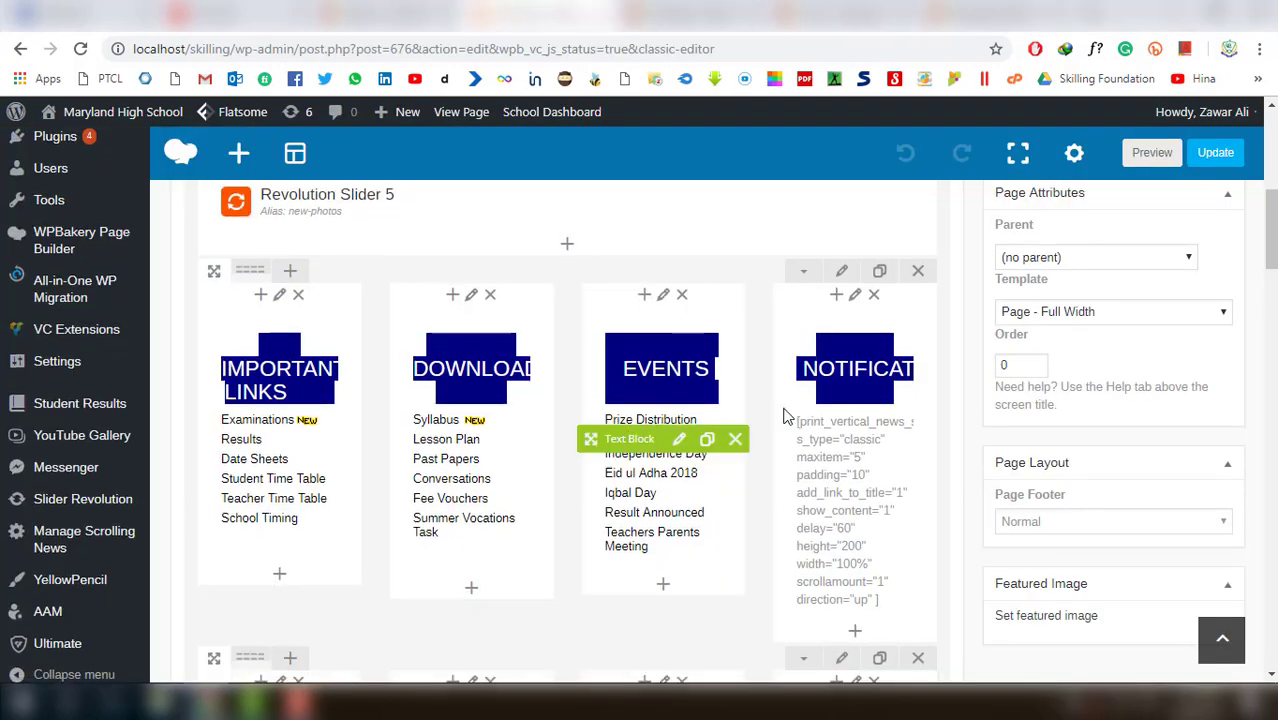
scroll(785, 416, "down", 1)
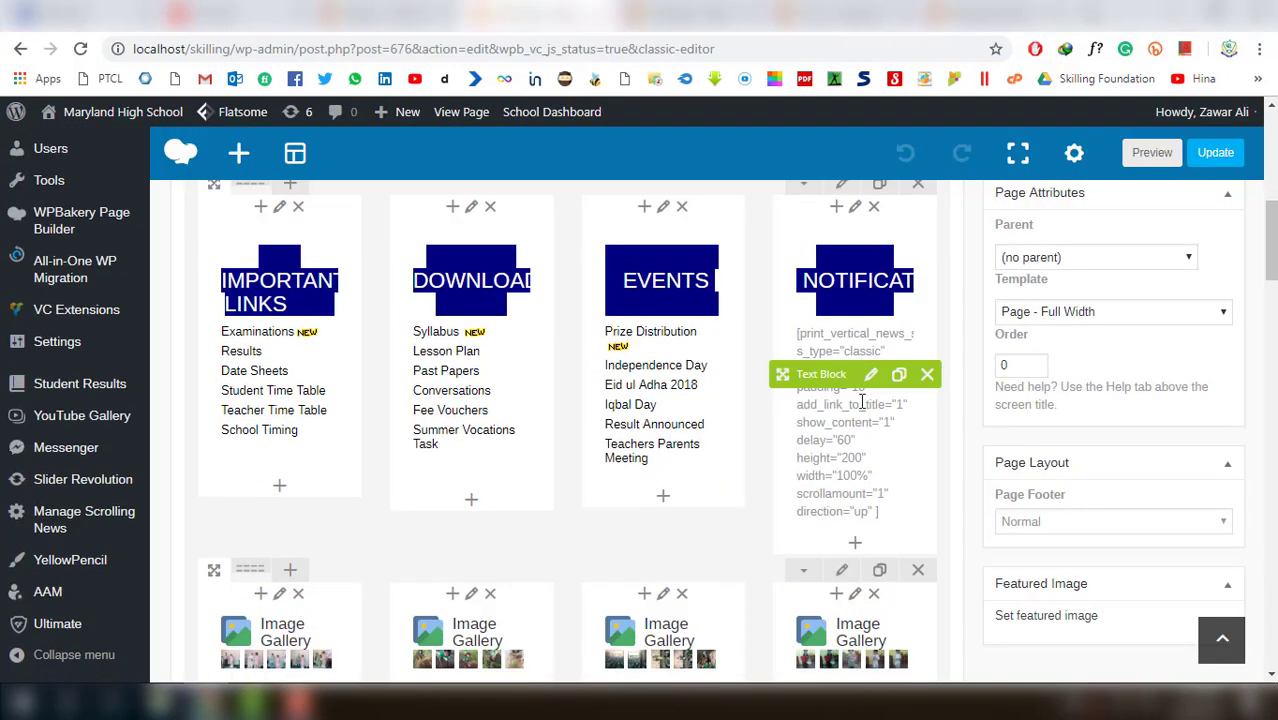
Examine the Maryland page's Notifications text block in visual and HTML source views, and close its settings without saving
left_click(864, 374)
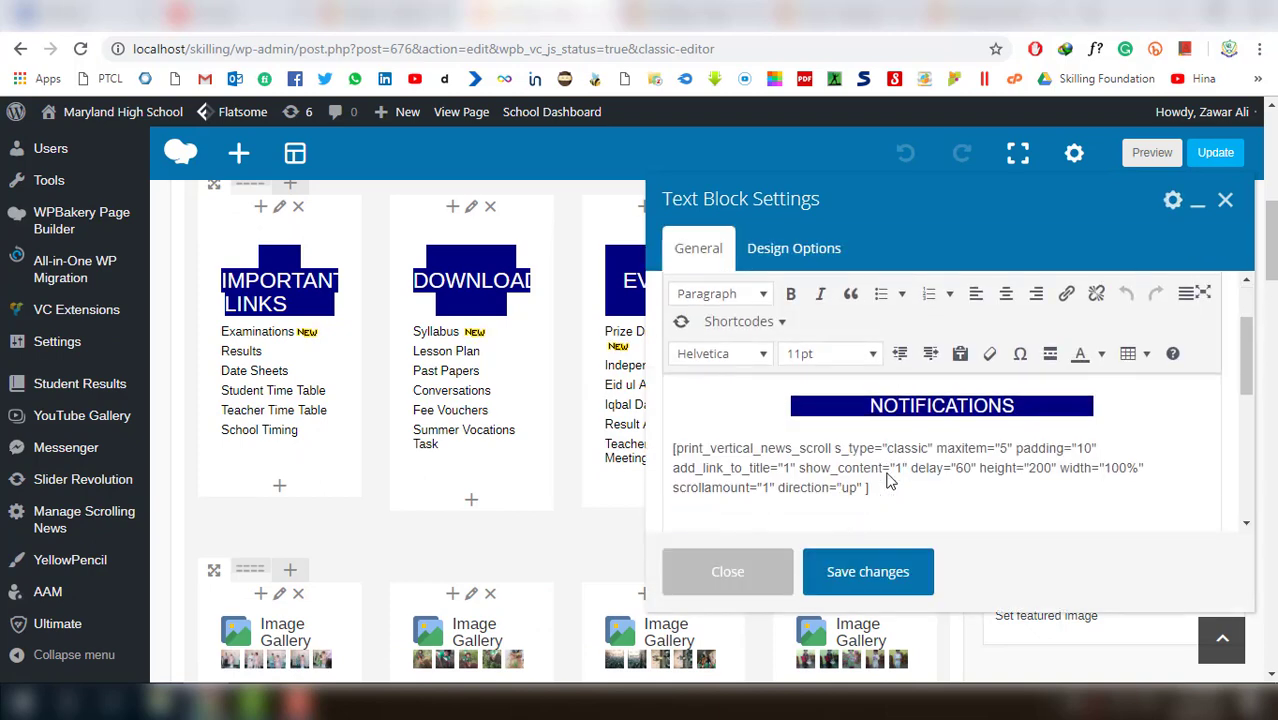
scroll(889, 481, "down", 1)
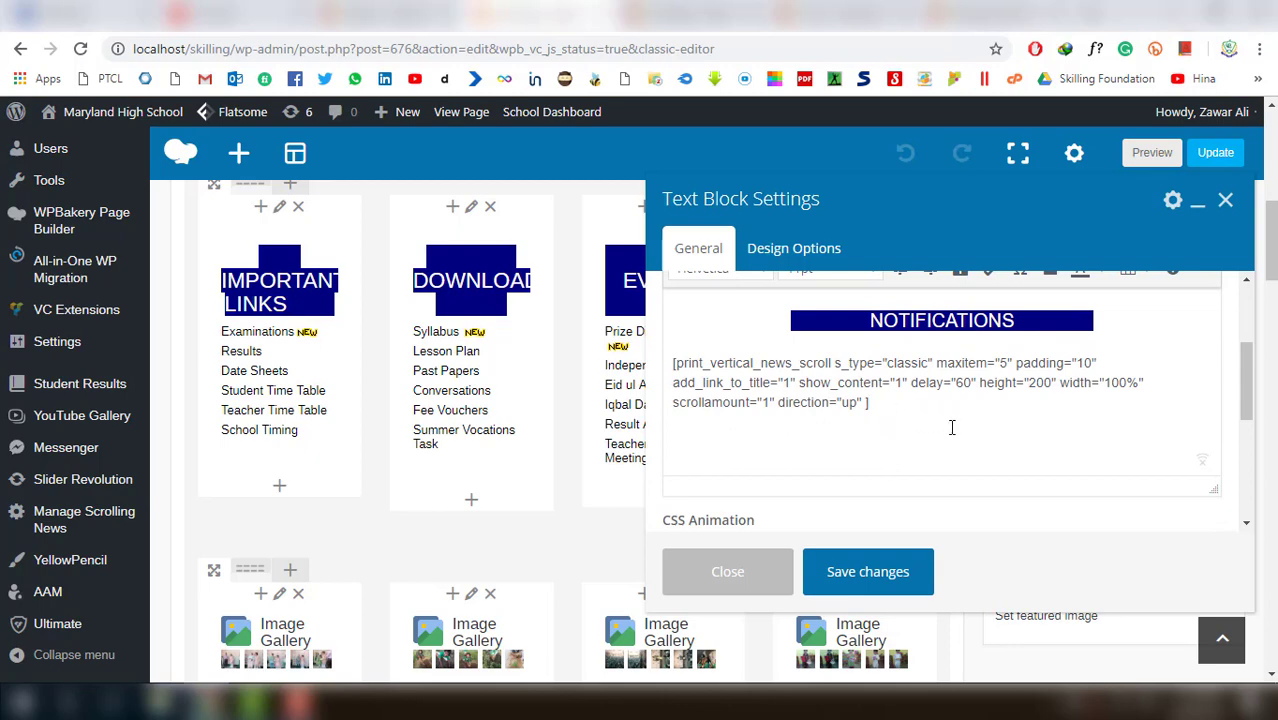
scroll(947, 427, "up", 2)
scroll(949, 427, "down", 2)
scroll(951, 427, "up", 2)
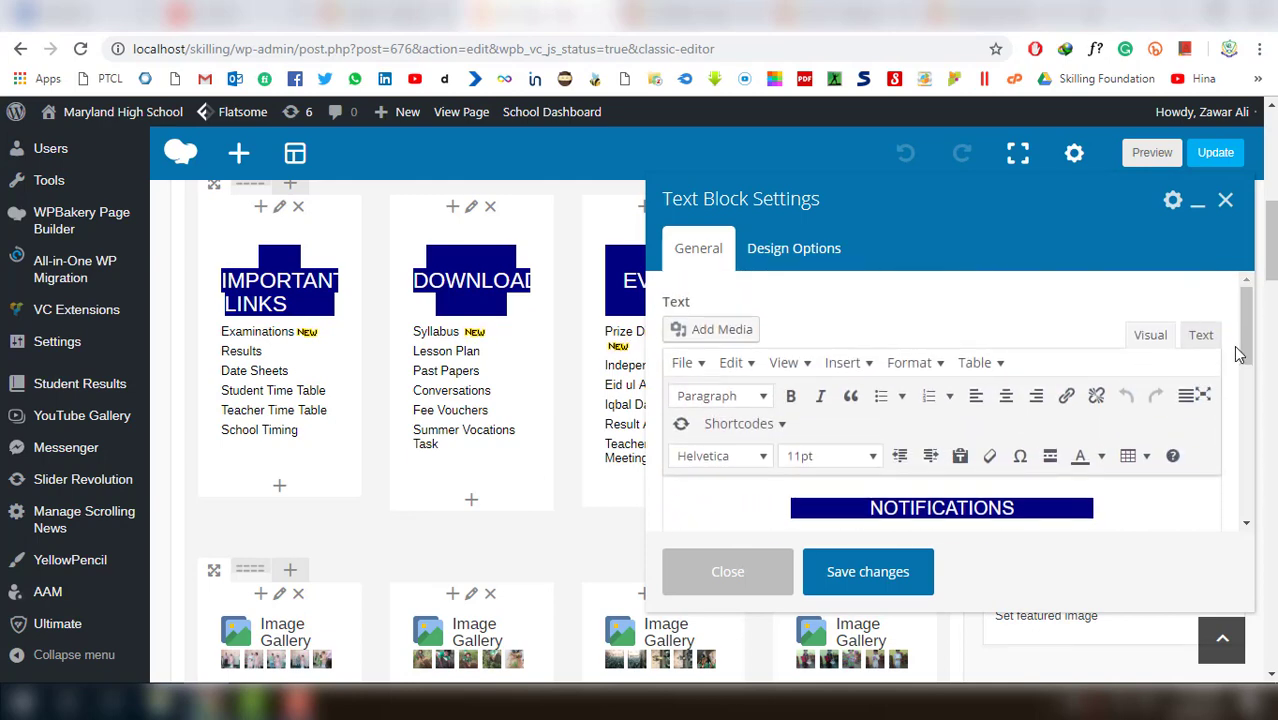
left_click(1203, 337)
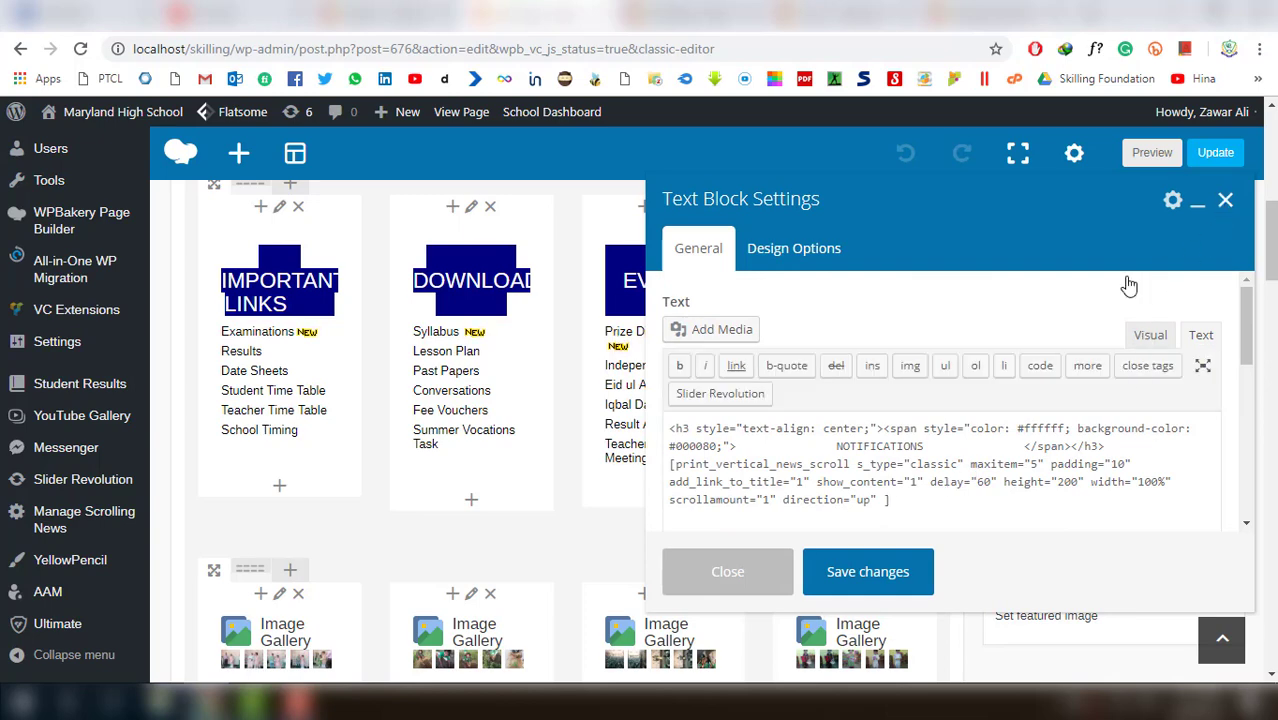
key("Escape")
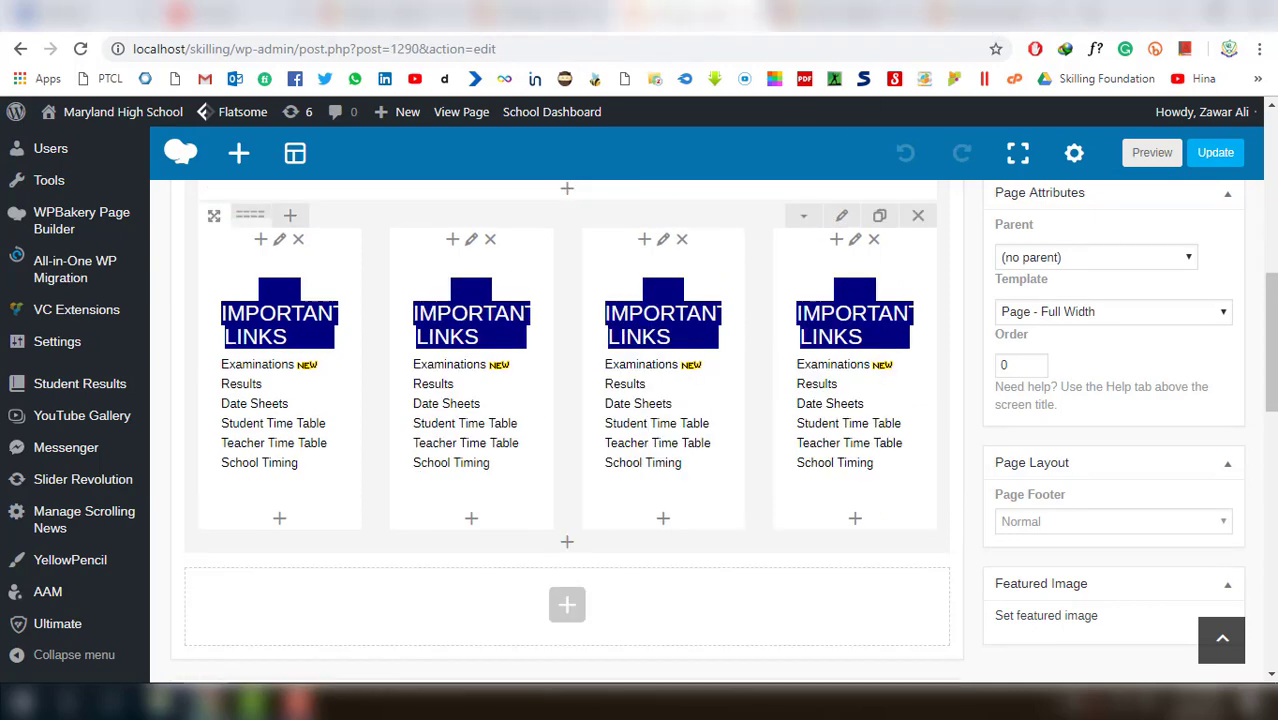
Delete the Important Links block from the Front page's fourth column and add a new Text Block in its place
mouse_move(894, 400)
left_click(927, 379)
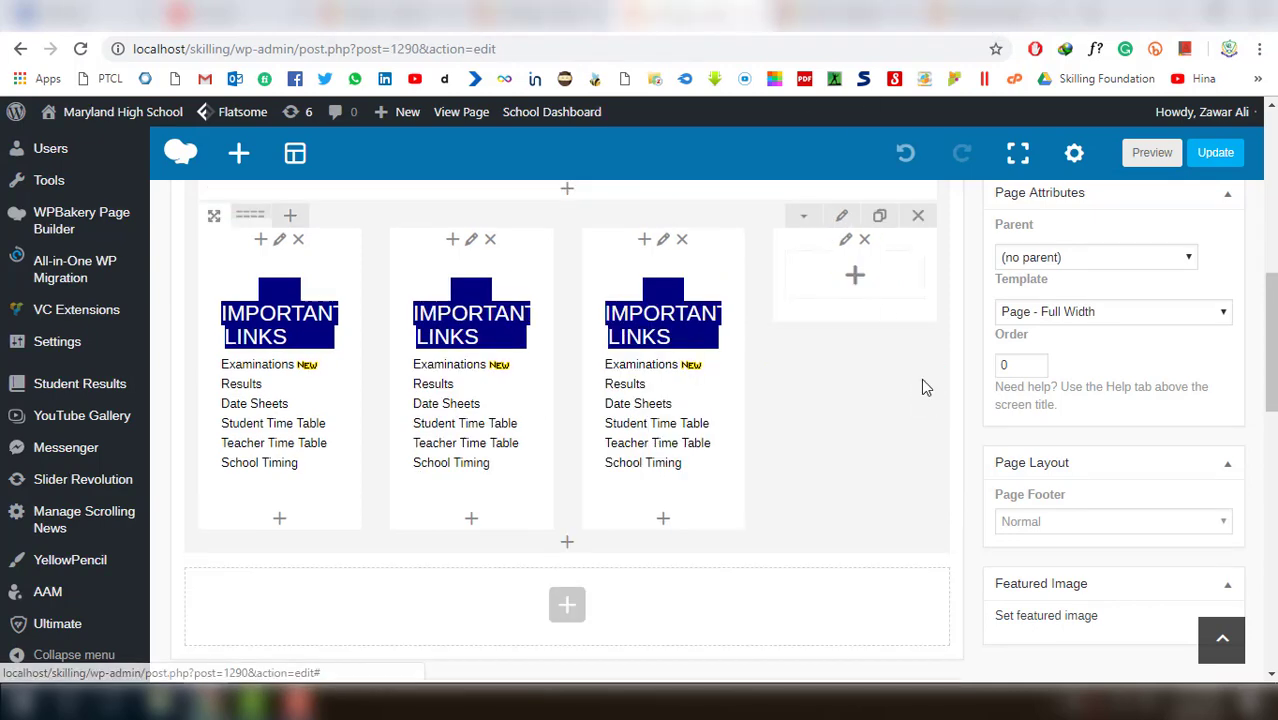
left_click(856, 278)
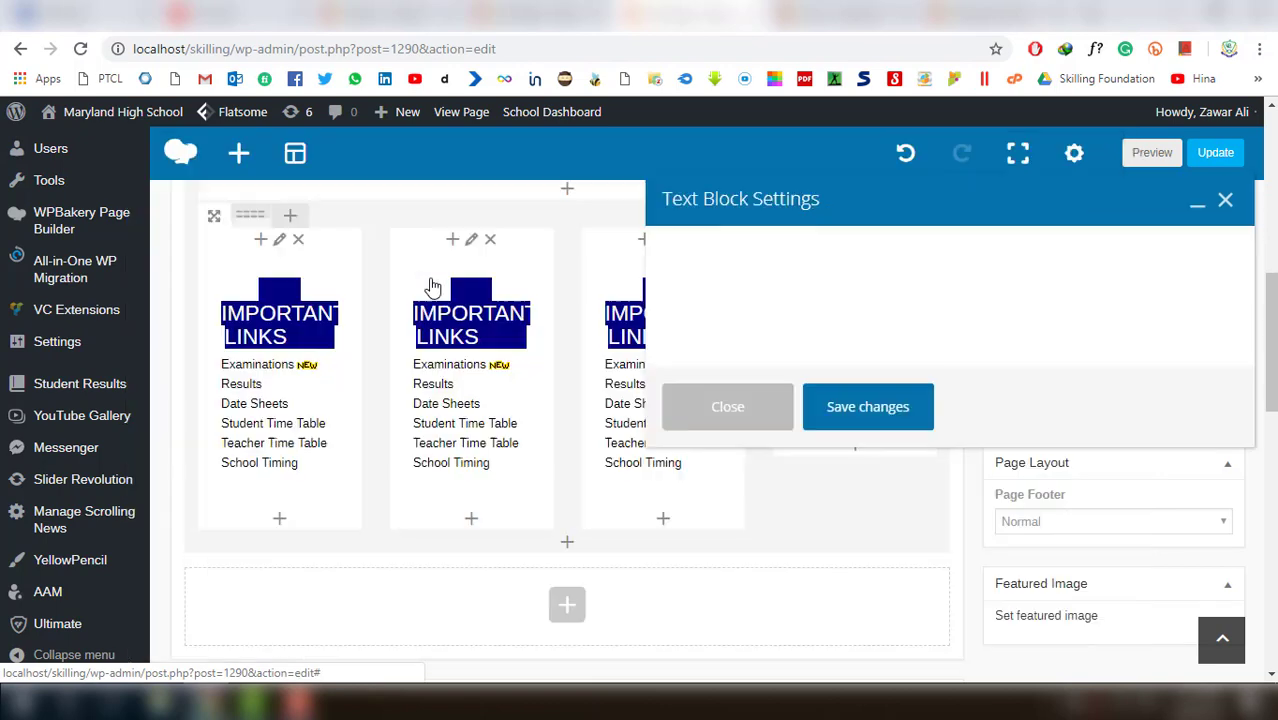
left_click(727, 403)
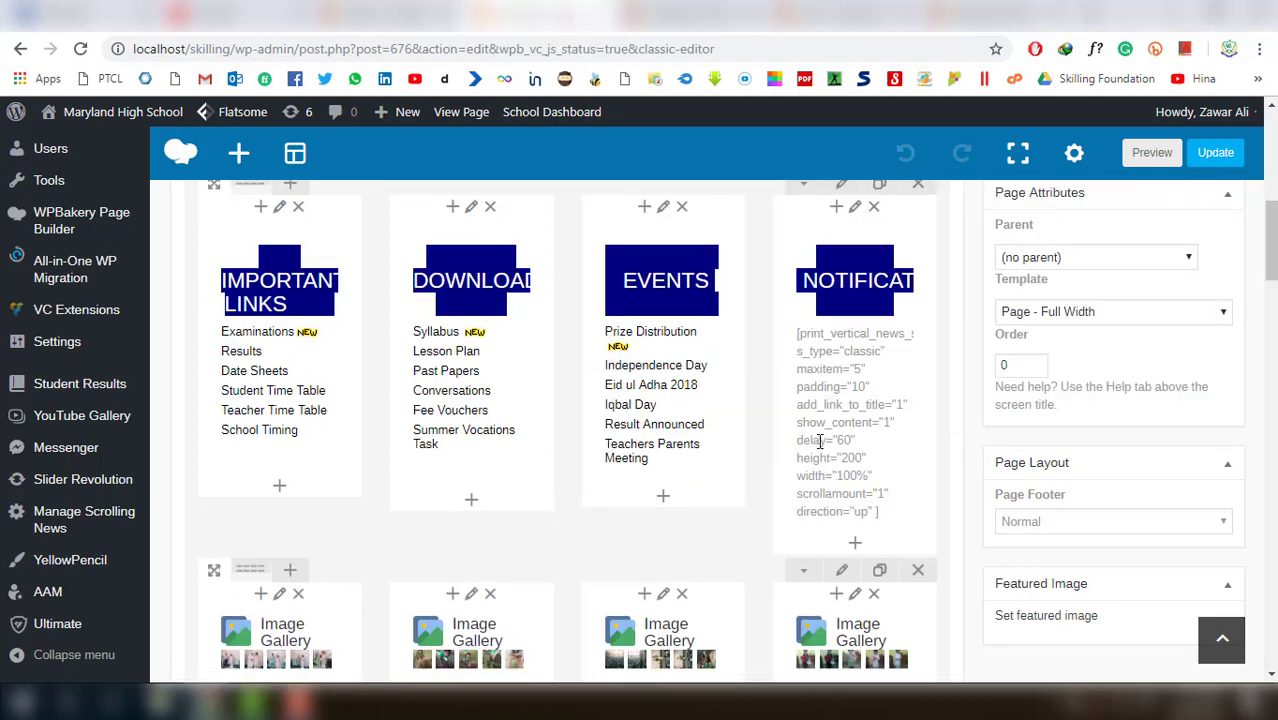
Copy the complete HTML source of the Maryland page's Notifications text block, including its vertical news scroll shortcode
left_click(867, 373)
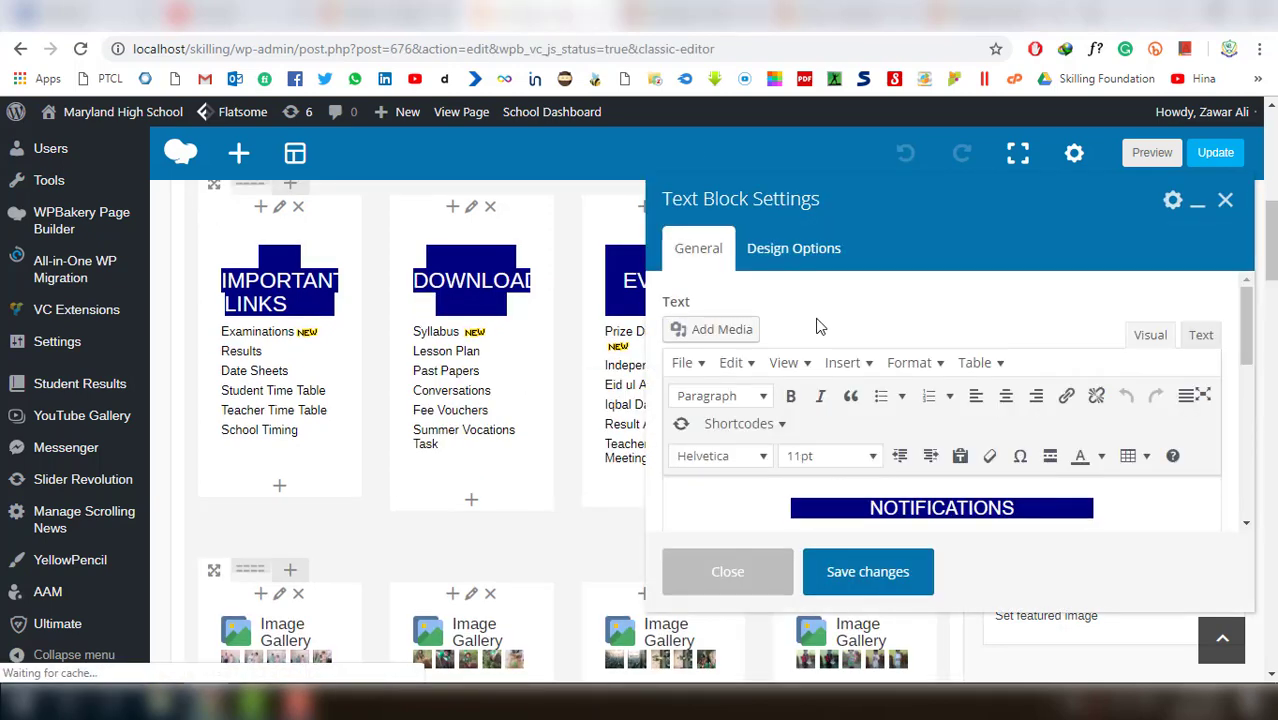
scroll(1100, 380, "down", 3)
scroll(1140, 388, "up", 2)
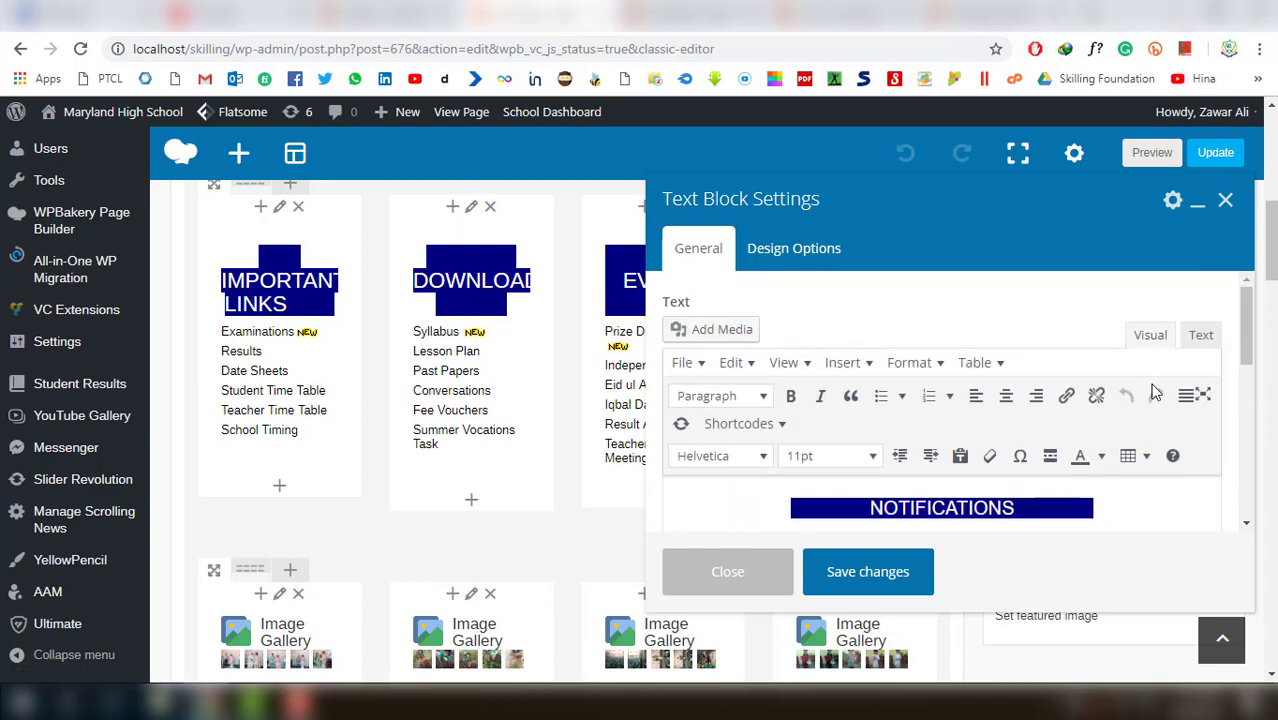
left_click(1197, 335)
key("ctrl+a")
key("ctrl+c")
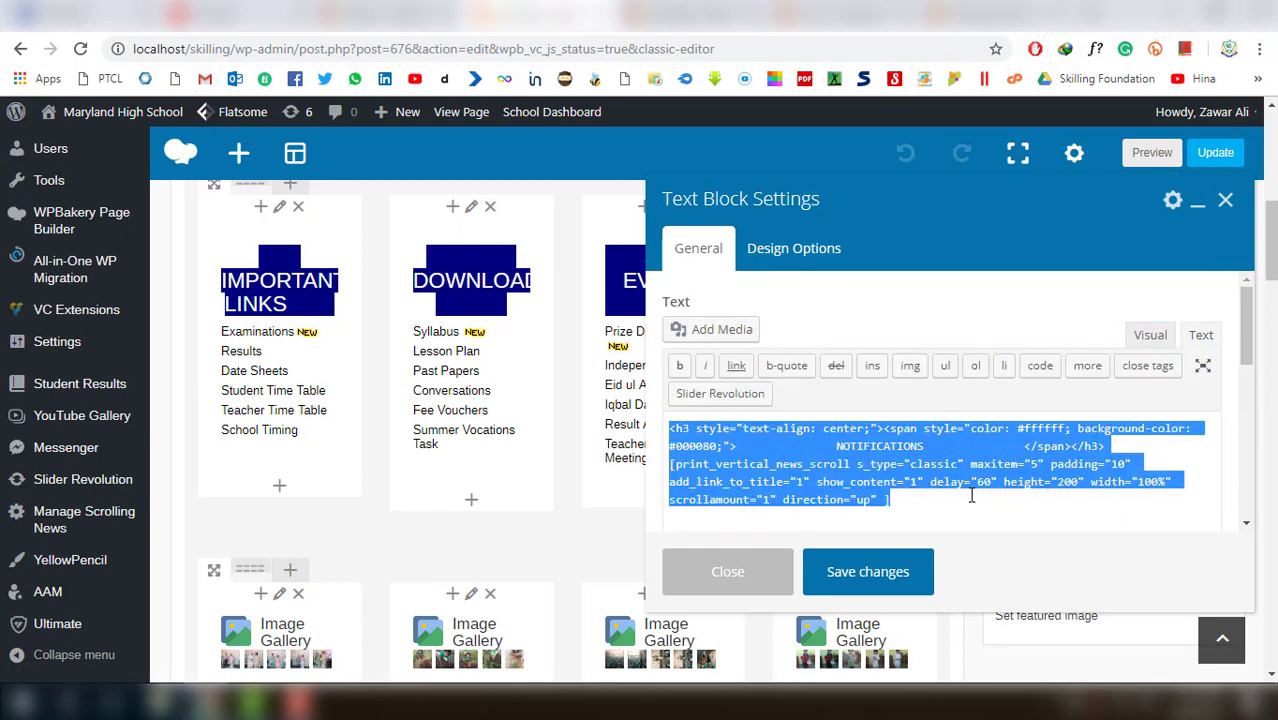
Replace the placeholder text in the new fourth-column text block of the Front page with the copied Notifications HTML source
left_click(905, 15)
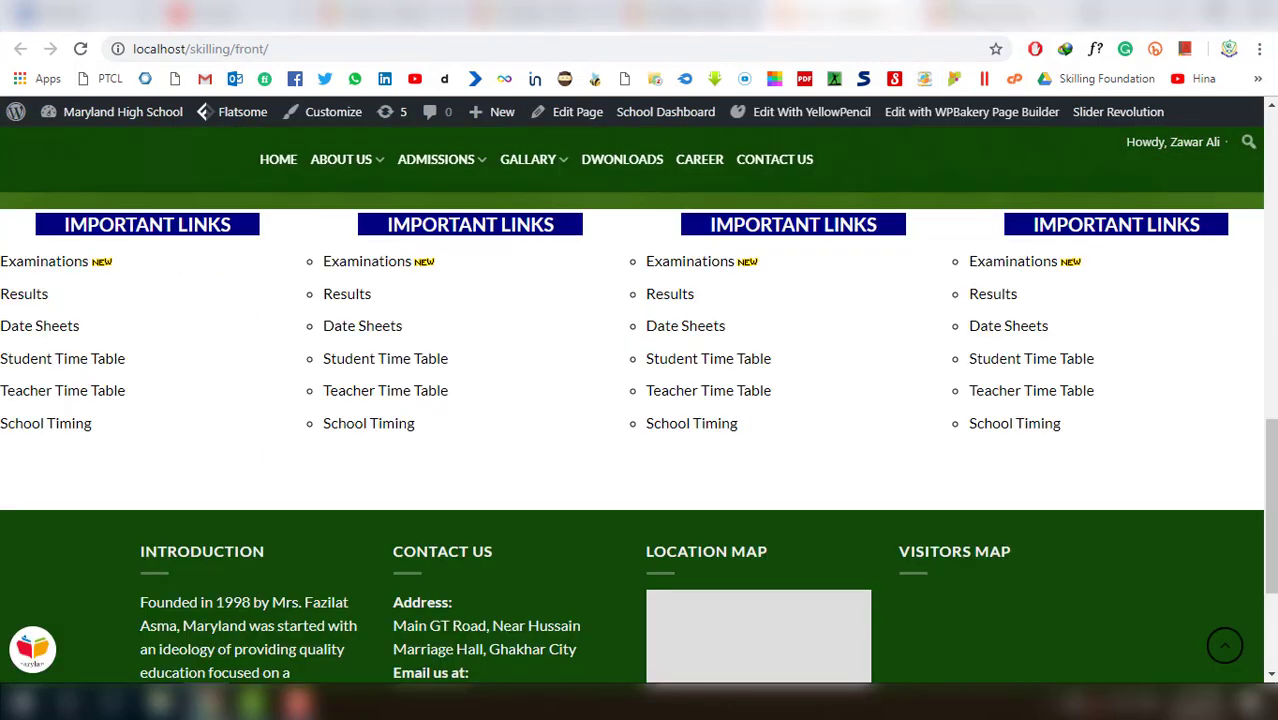
key("F5")
left_click(795, 18)
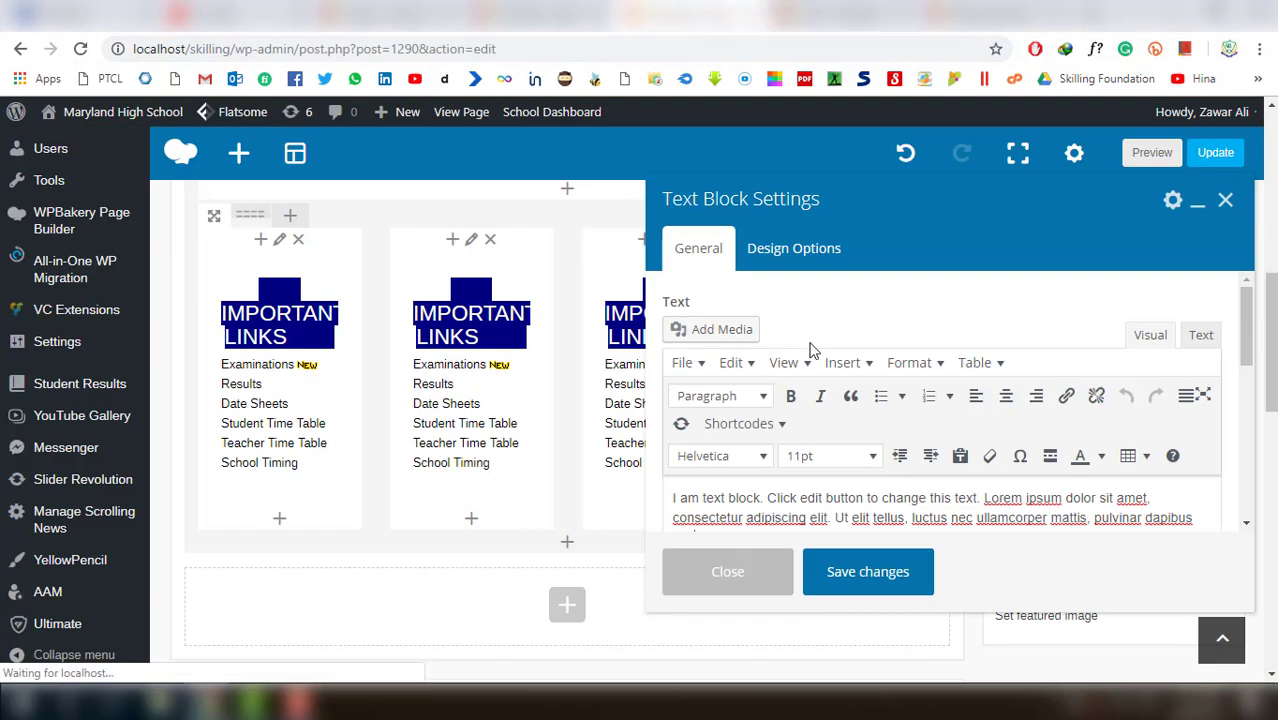
left_click(1200, 335)
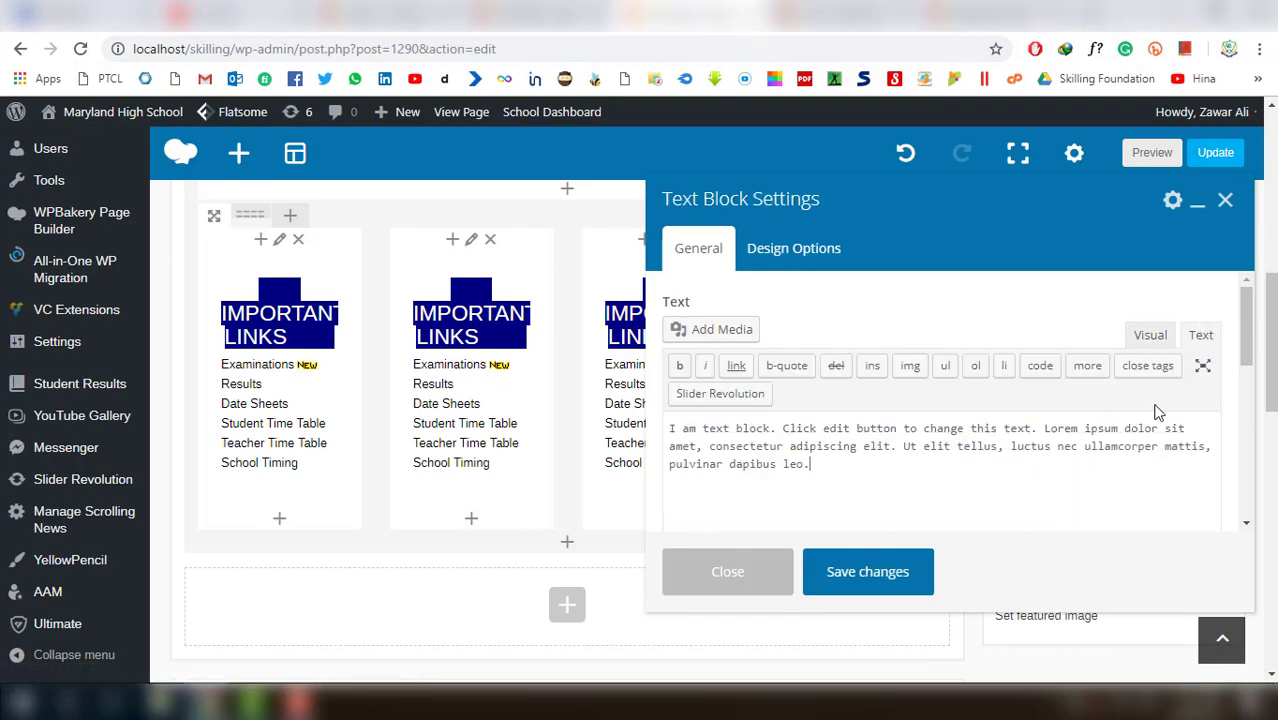
key("ctrl+a")
key("ctrl+v")
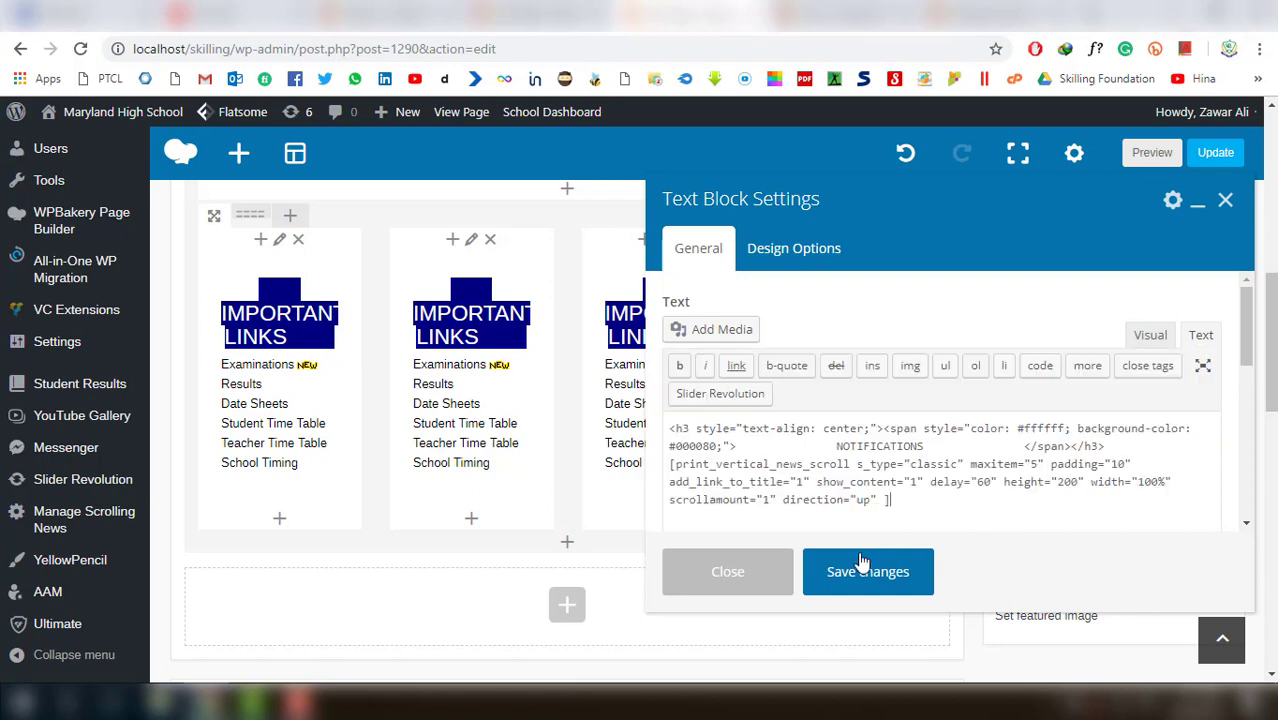
Save the Notifications text block after checking its visual view, and update the Front page, refreshing its live view
left_click(1148, 336)
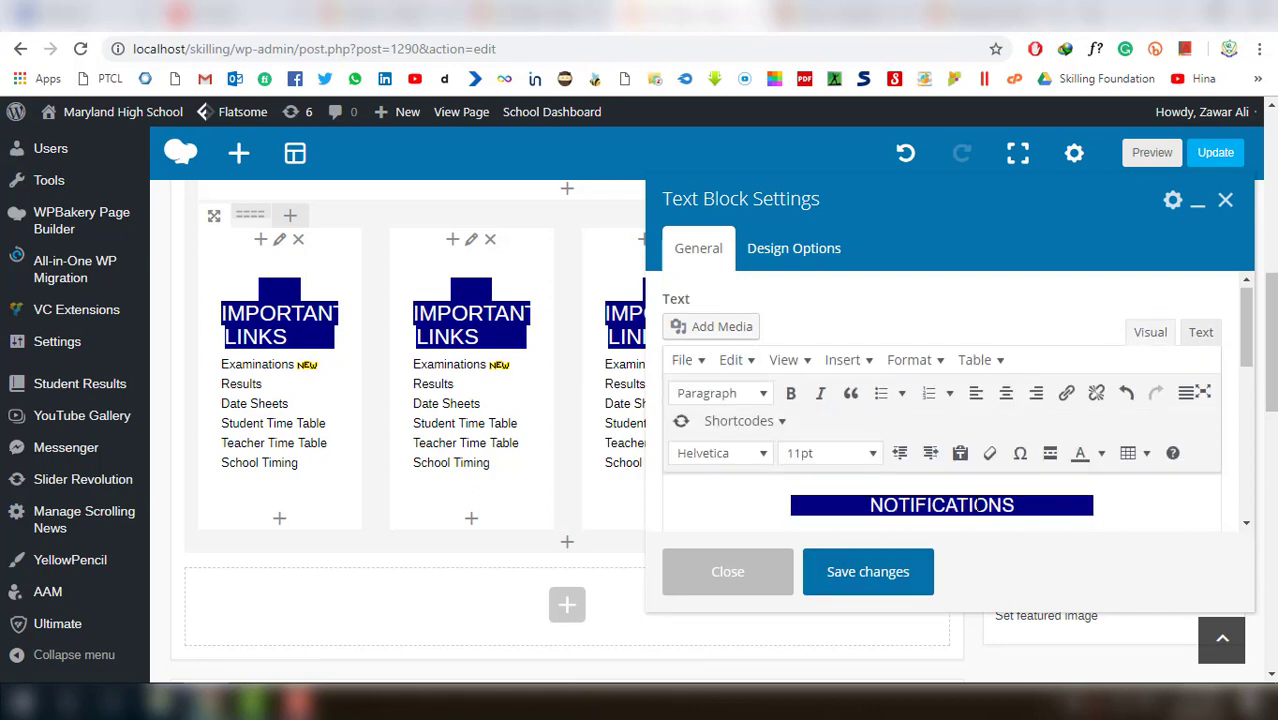
scroll(990, 500, "down", 3)
left_click(910, 576)
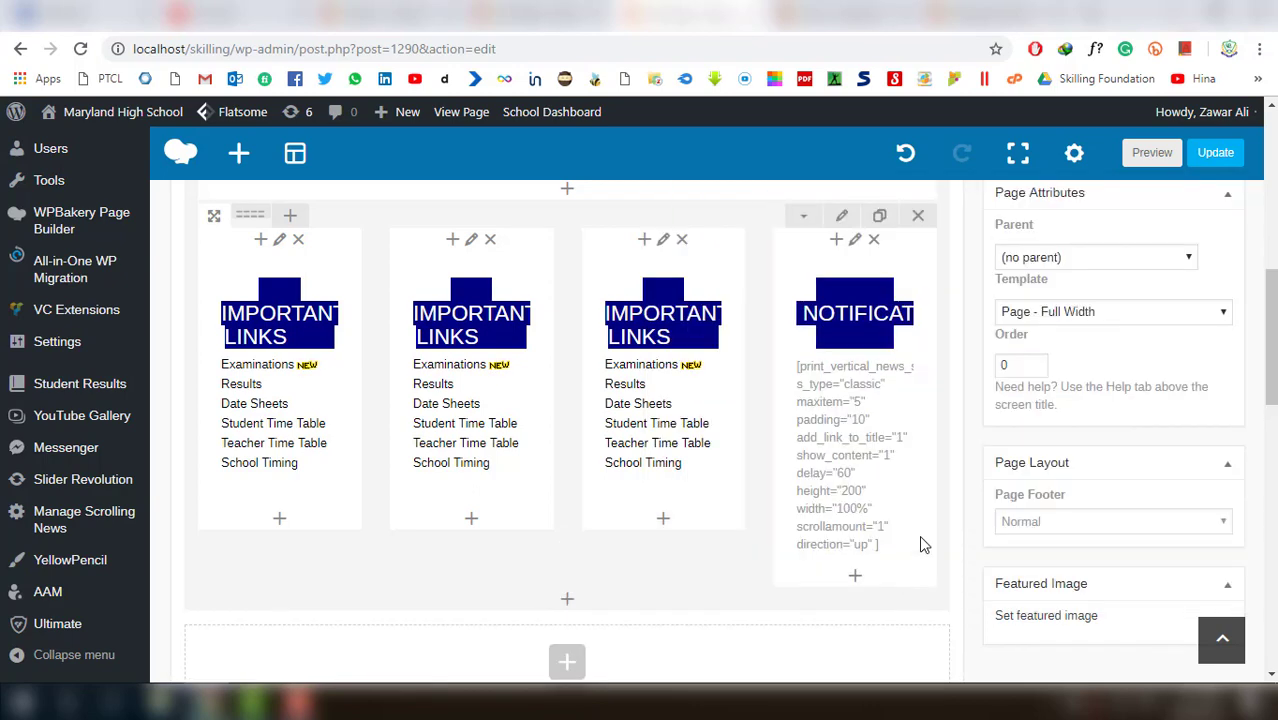
left_click(1215, 152)
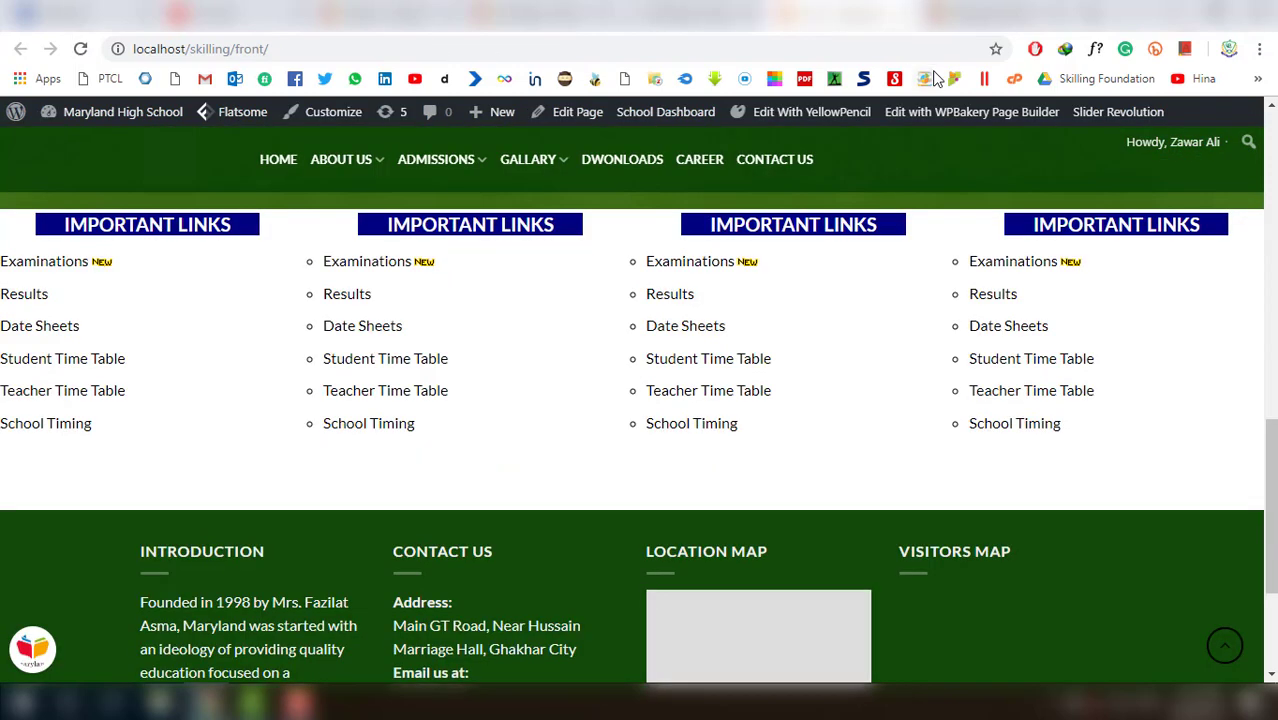
left_click(82, 49)
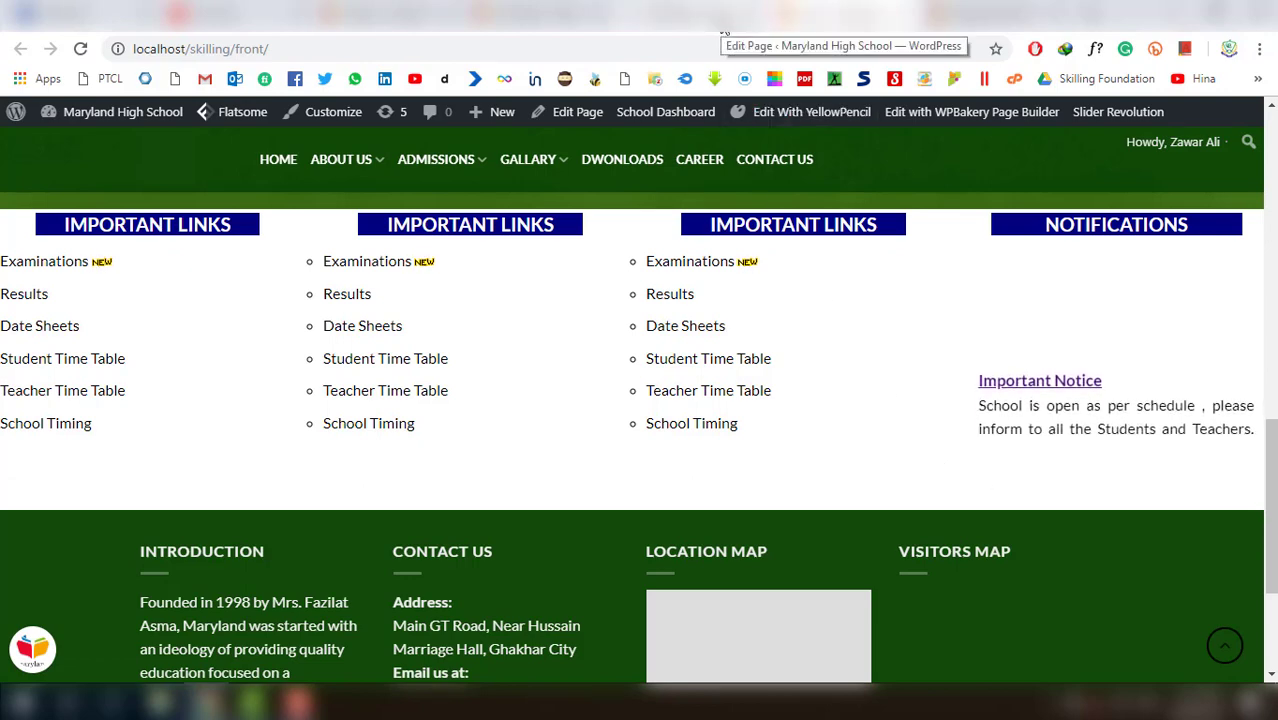
Compare the four-column links and notifications section of the finished home page with the one on the front page
left_click(484, 28)
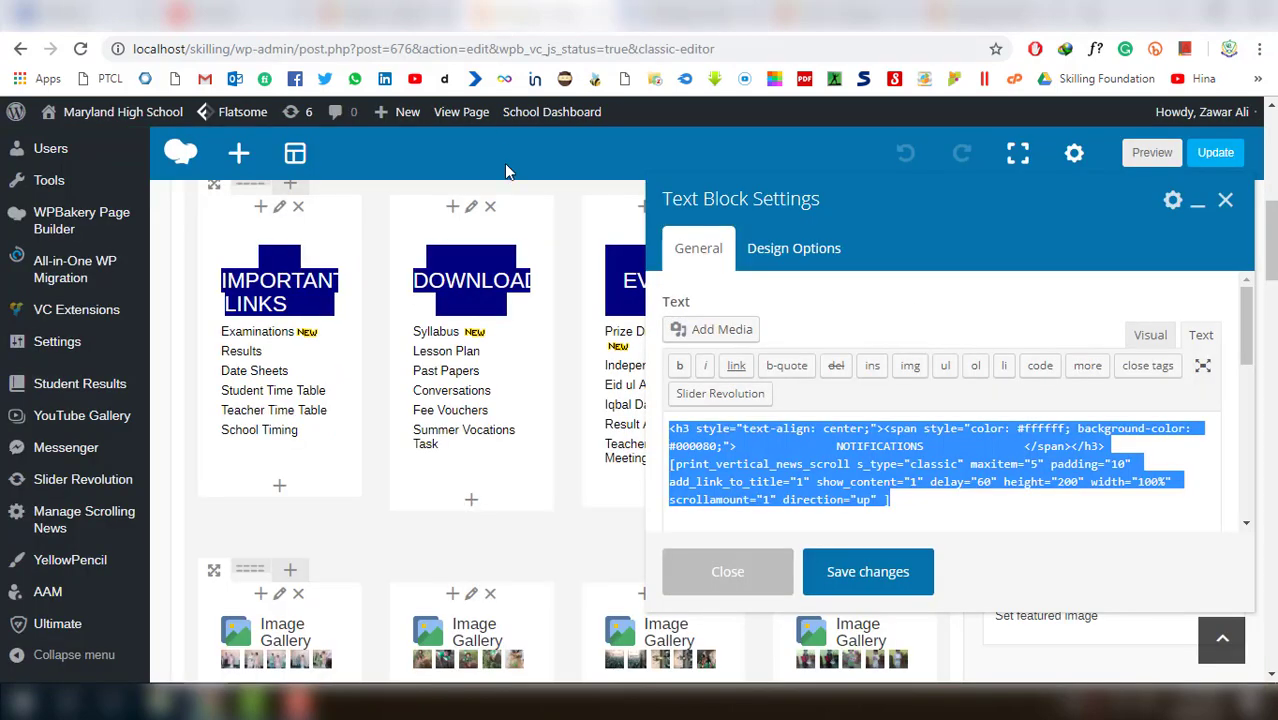
key("ctrl+shift+Tab")
key("F5")
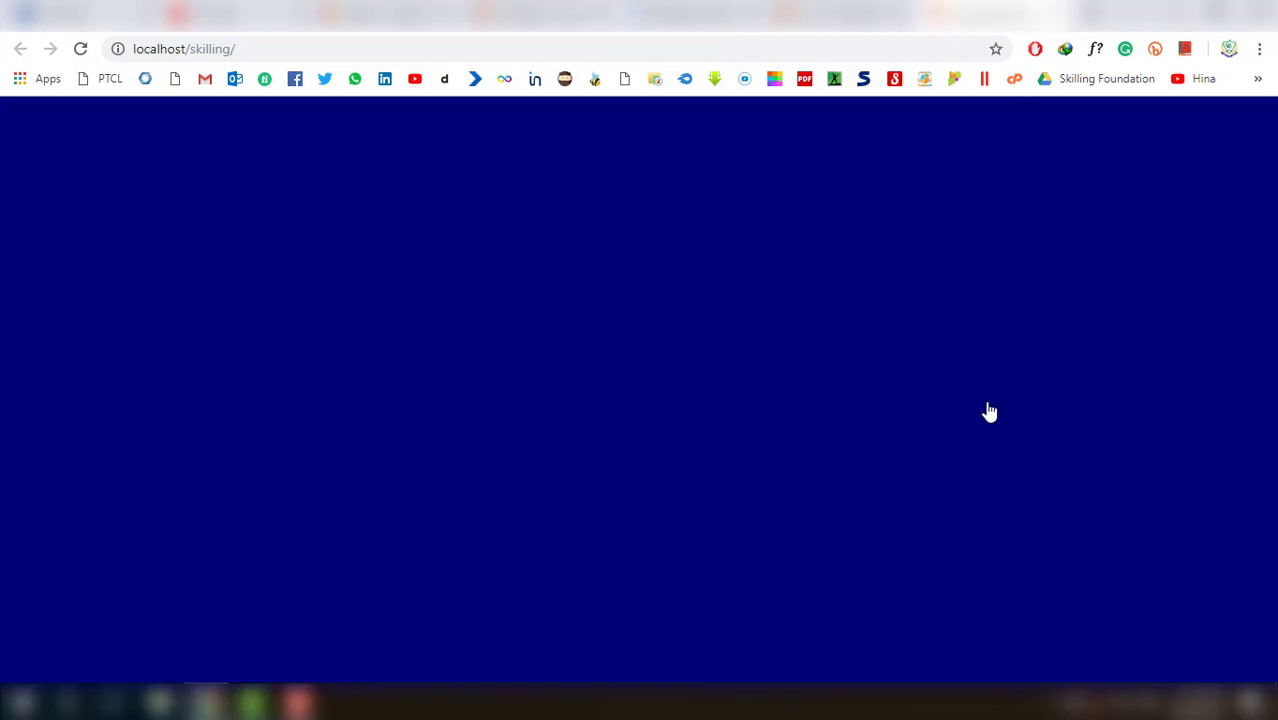
scroll(987, 410, "down", 3)
scroll(1025, 302, "up", 3)
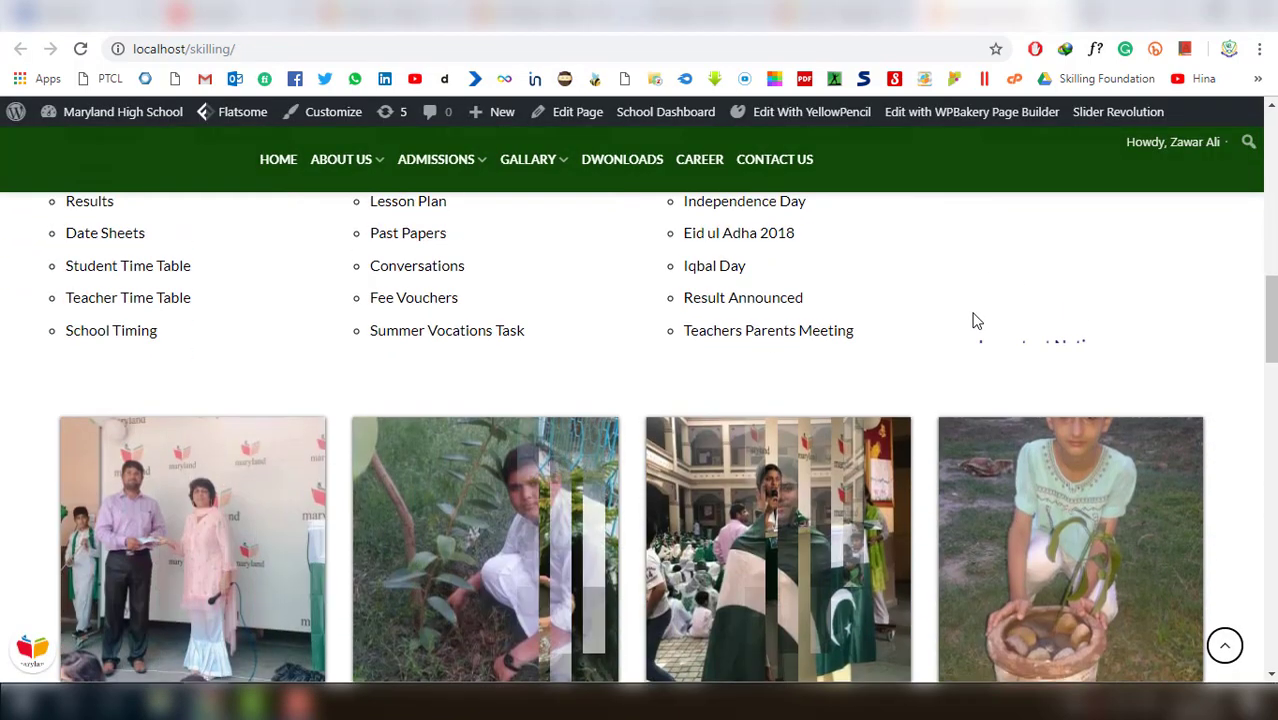
key("ctrl+Tab")
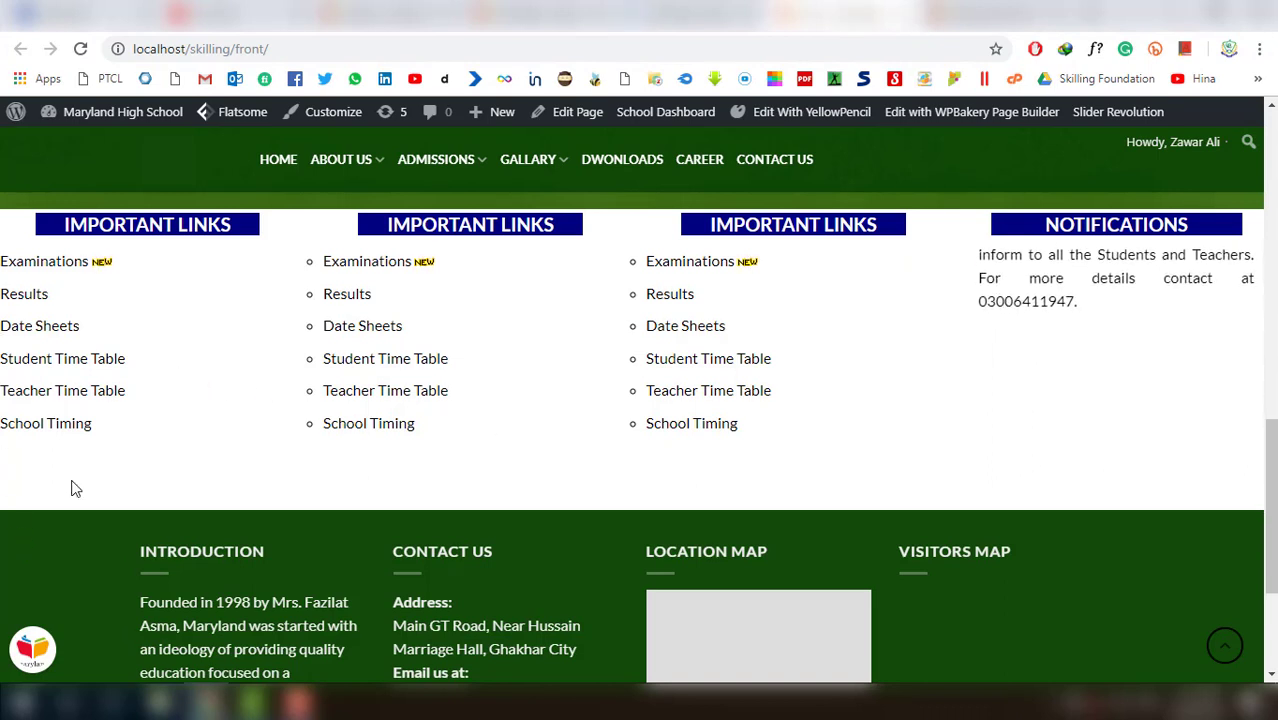
Set the left and right margins of the Front page's four-column inner row to 30, save, and update the page
left_click(577, 111)
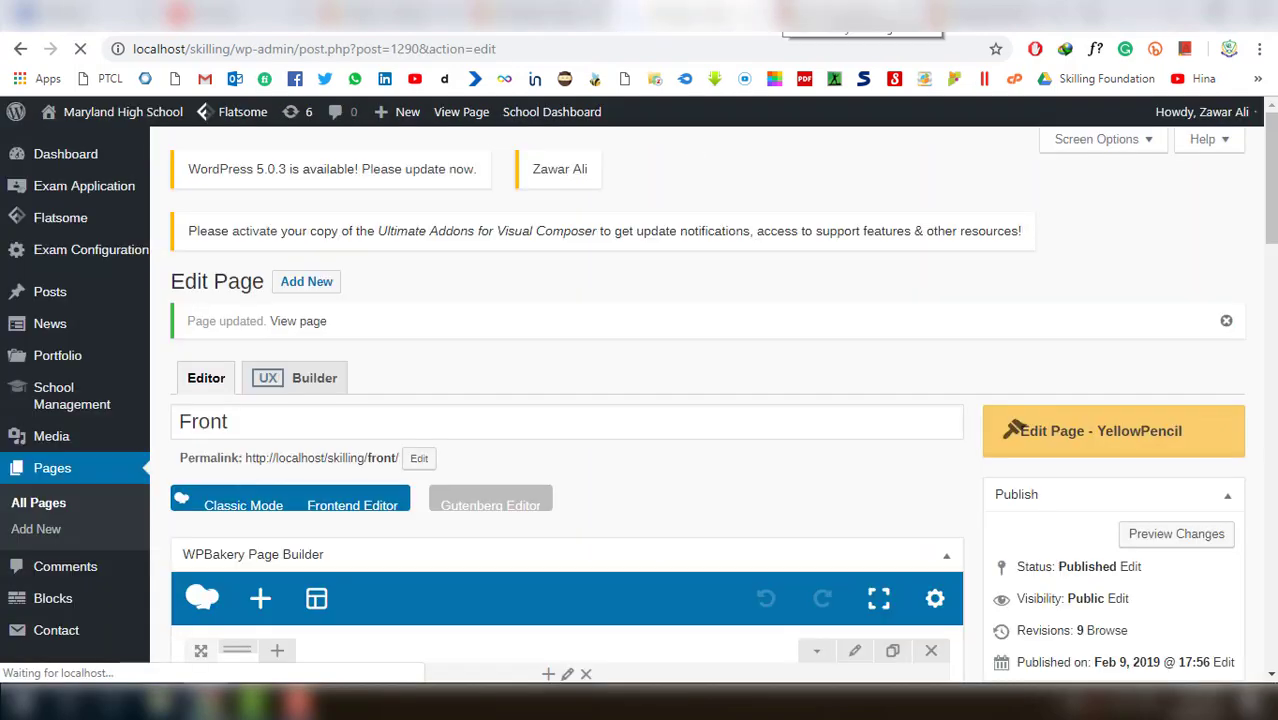
scroll(702, 360, "down", 1)
scroll(702, 361, "down", 5)
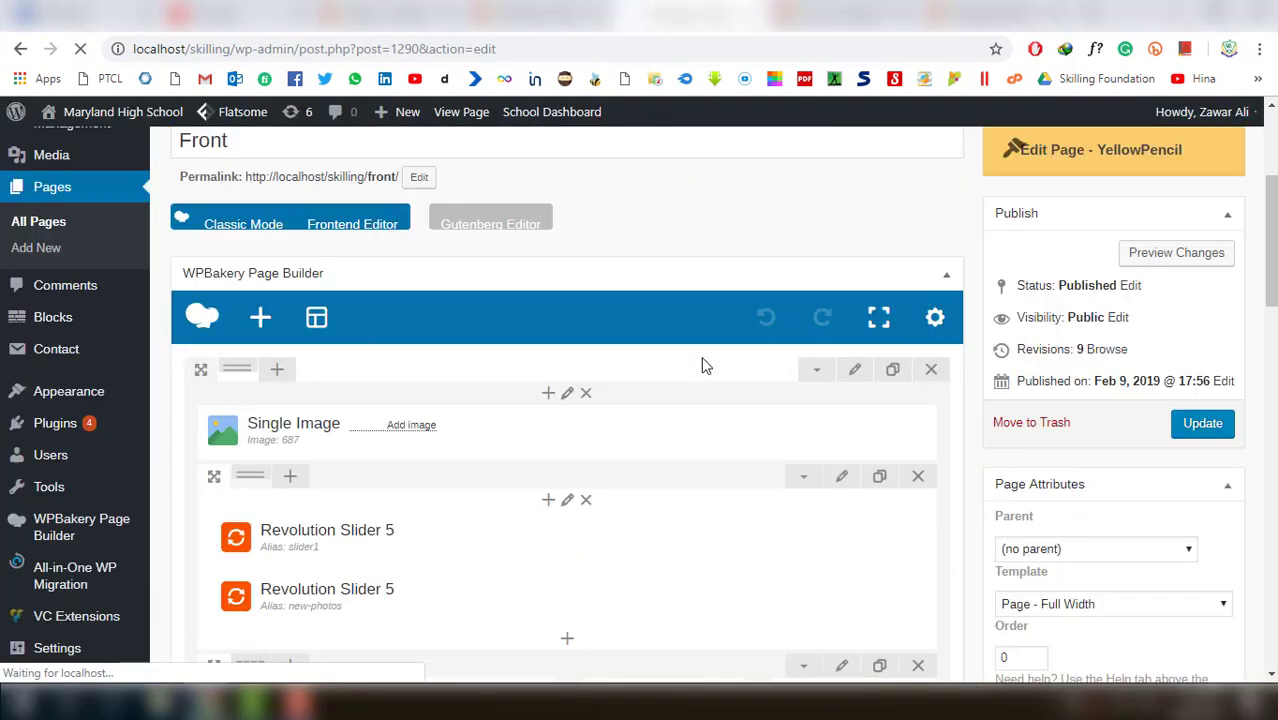
scroll(670, 437, "down", 1)
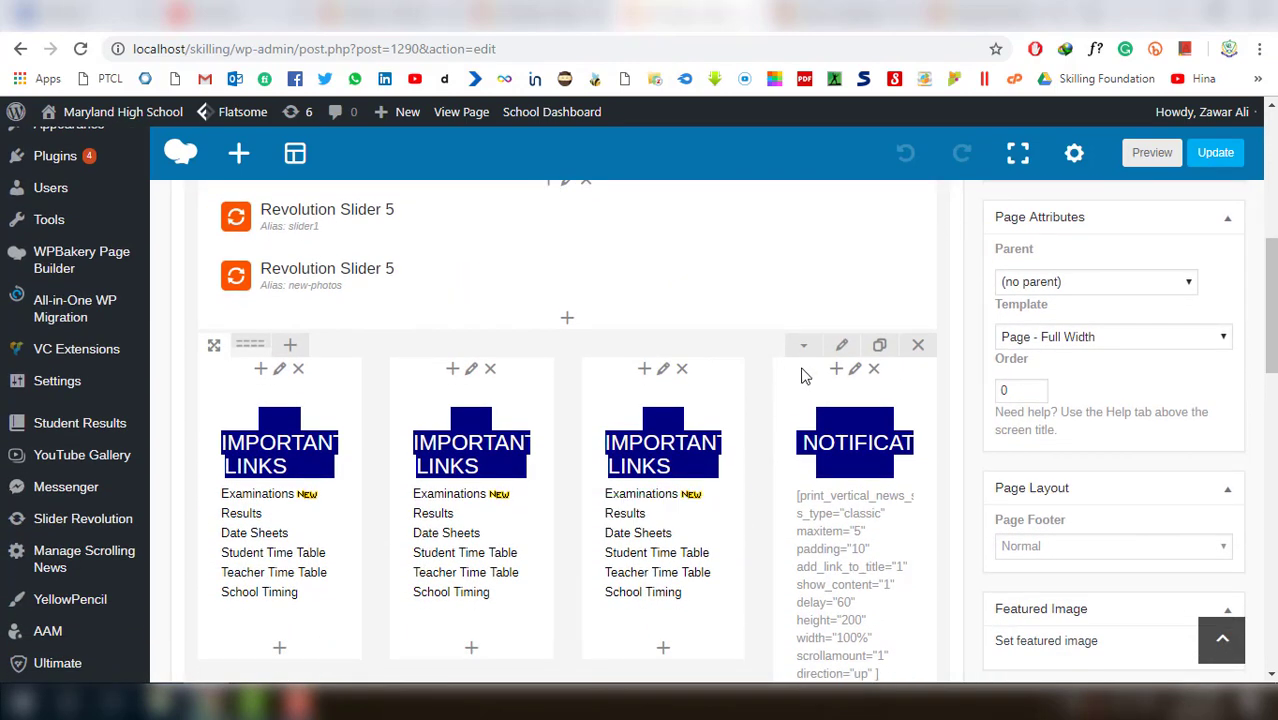
left_click(841, 348)
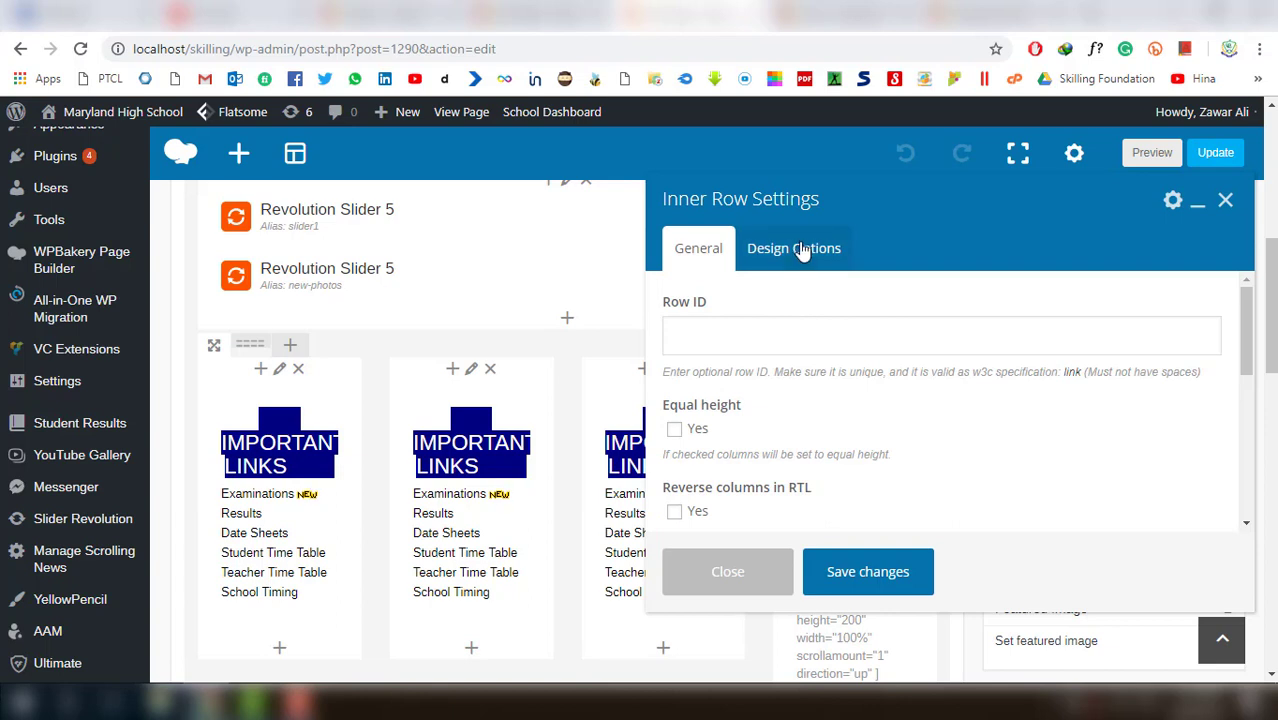
left_click(803, 251)
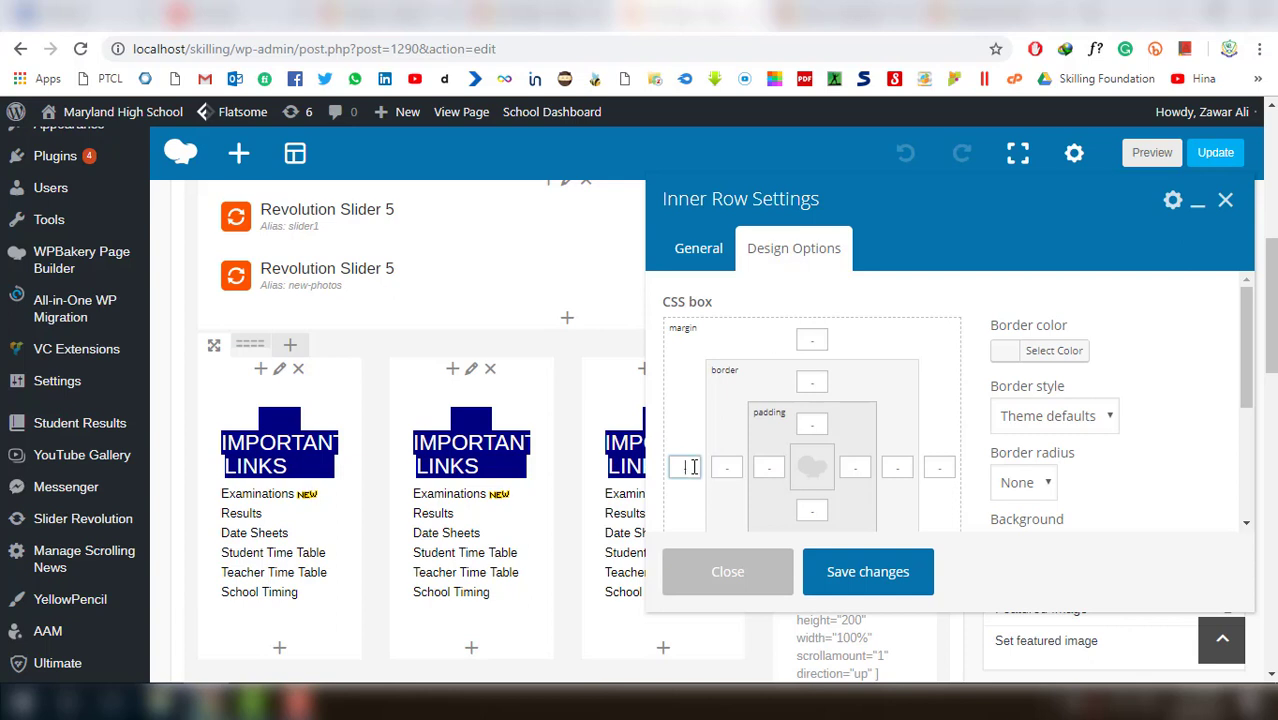
type("30")
left_click(946, 470)
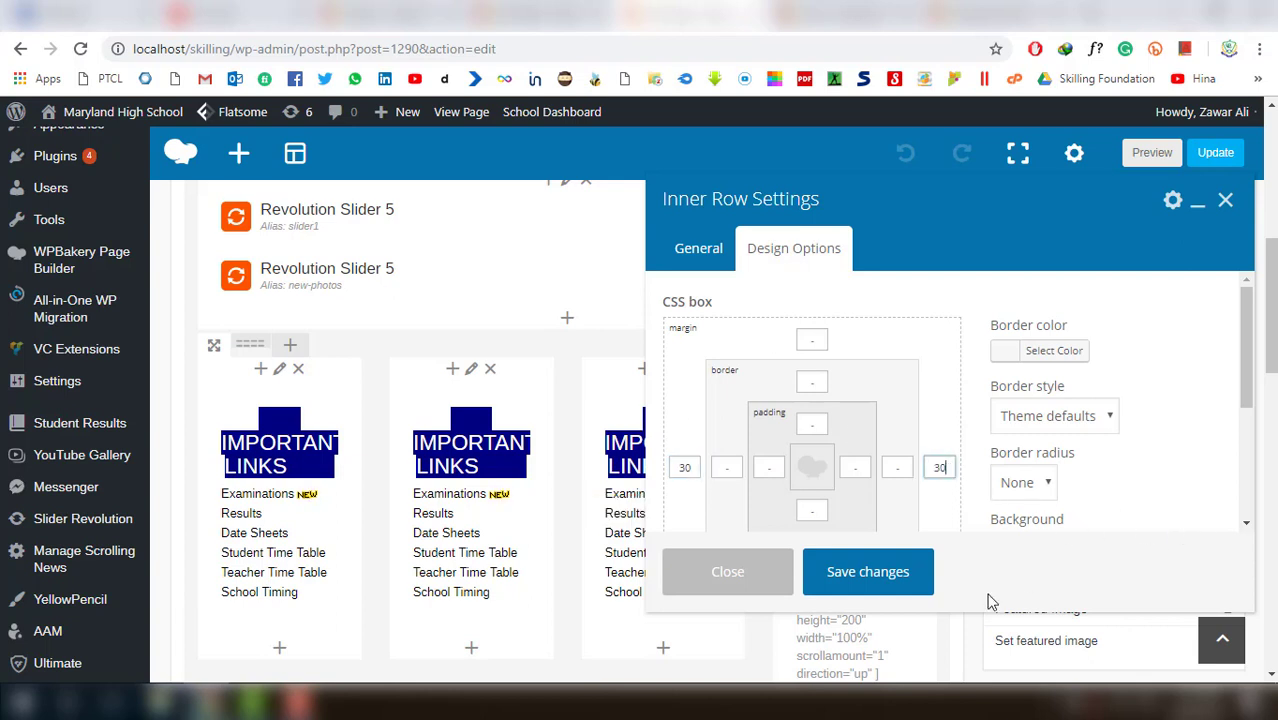
left_click(873, 580)
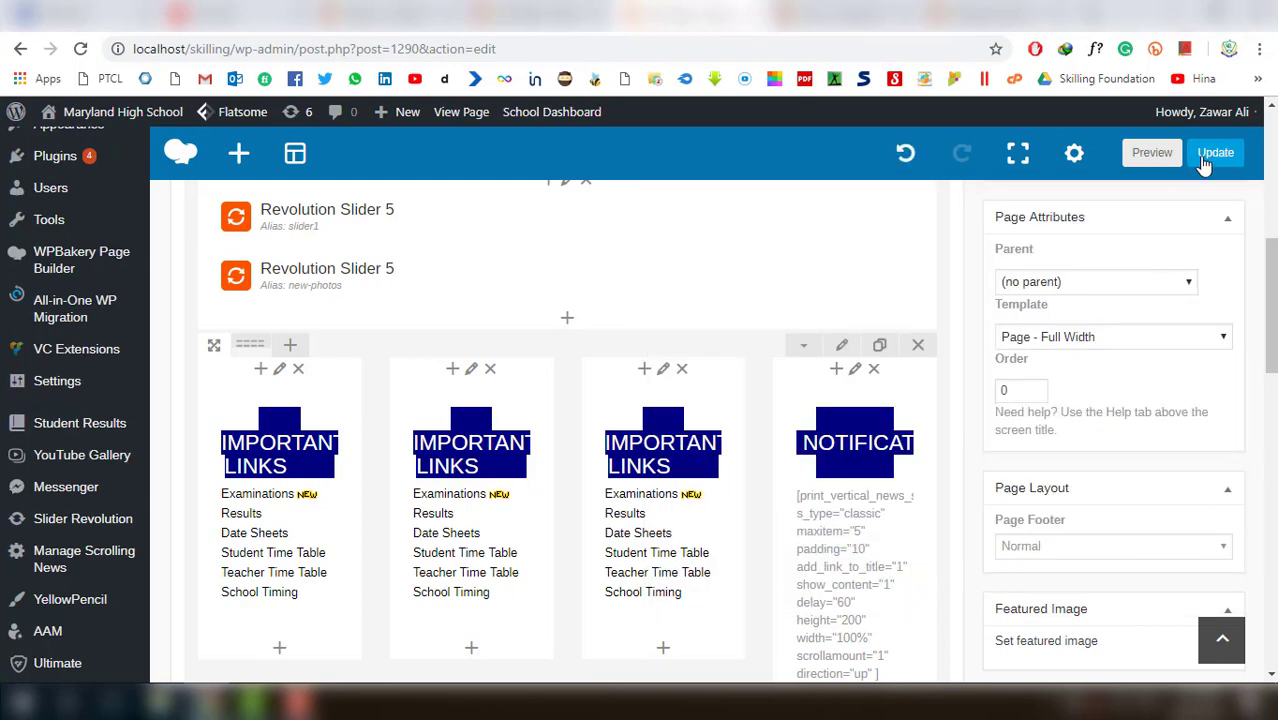
left_click(1212, 155)
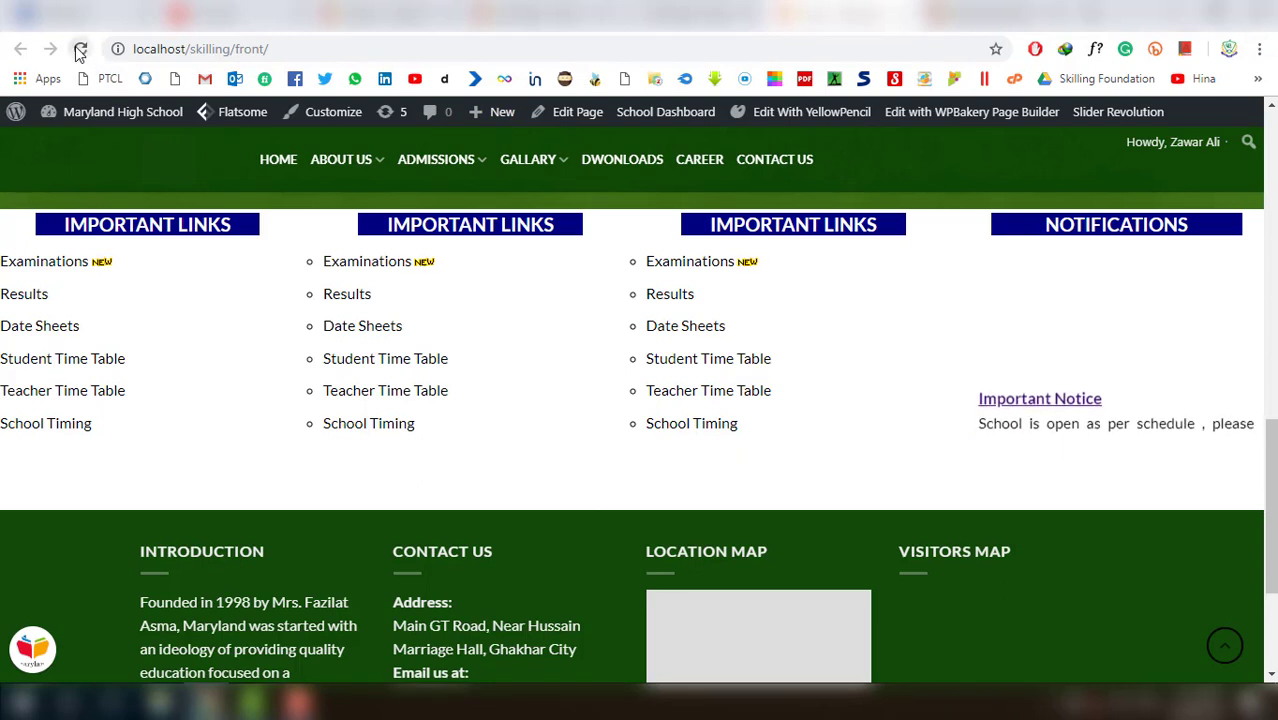
Reload the front page and compare its links row with the home page's links row and the image galleries beneath it
left_click(80, 49)
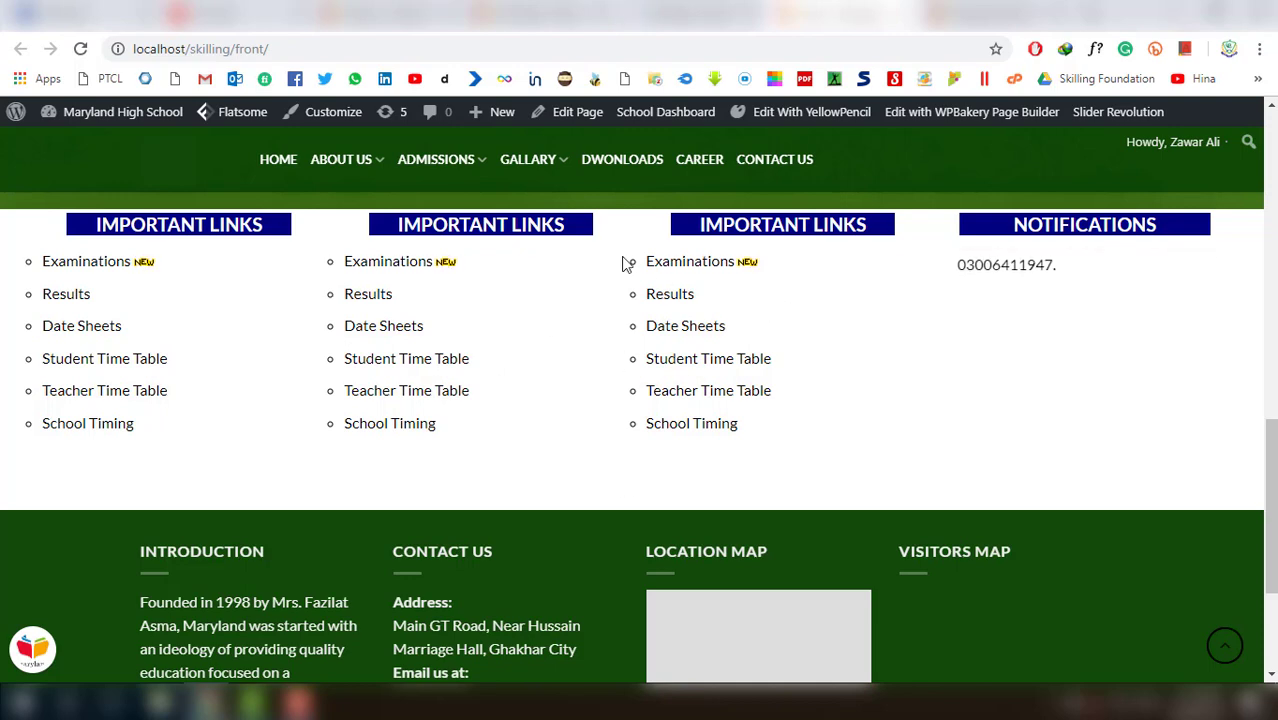
left_click(682, 290)
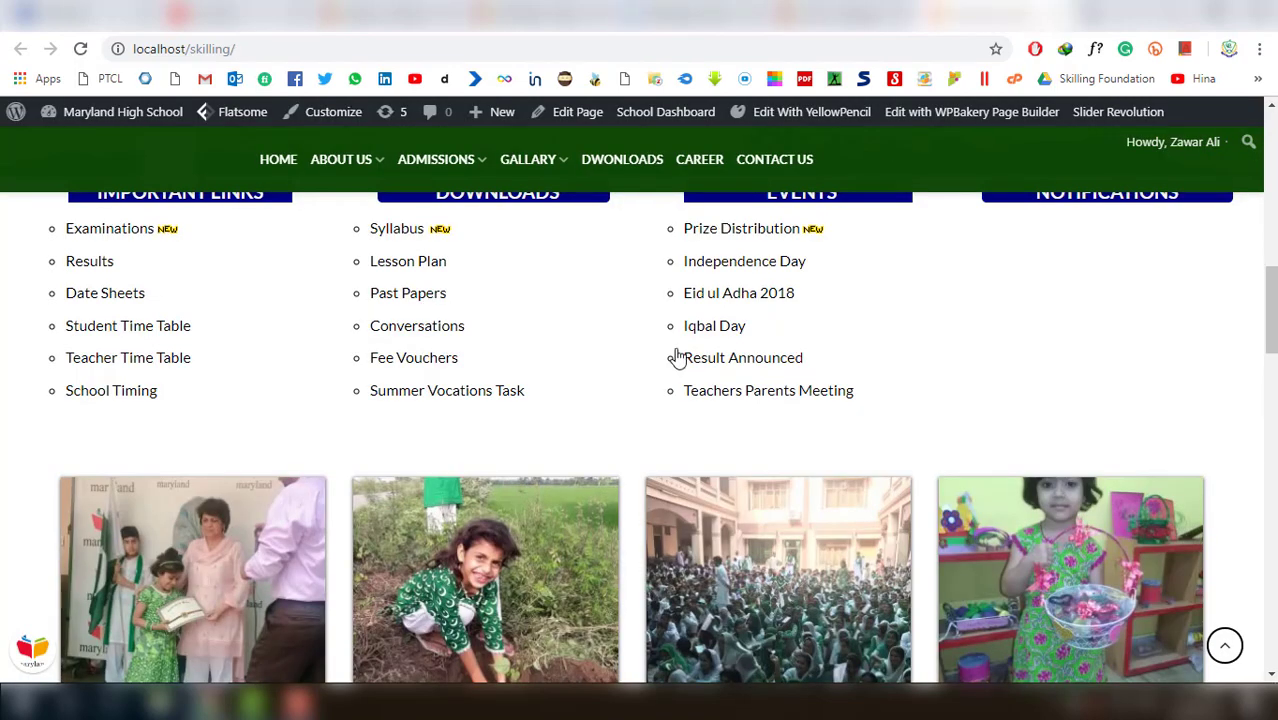
scroll(494, 298, "up", 1)
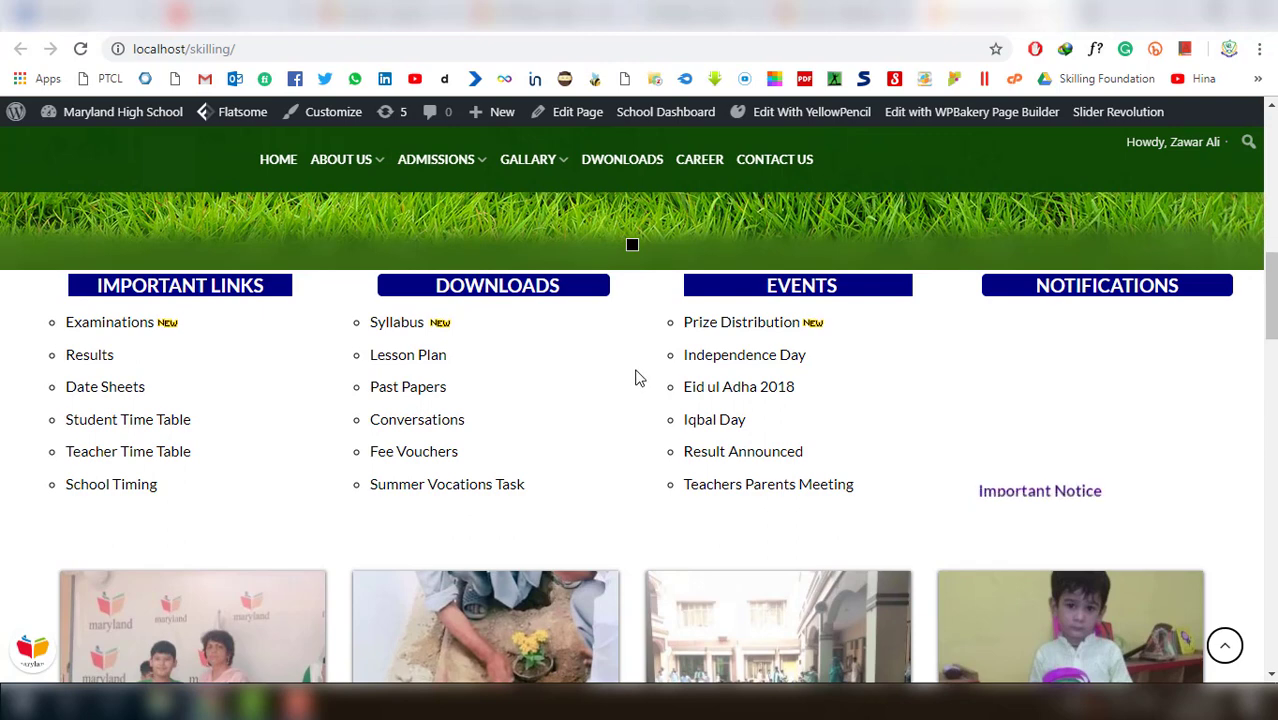
left_click(577, 111)
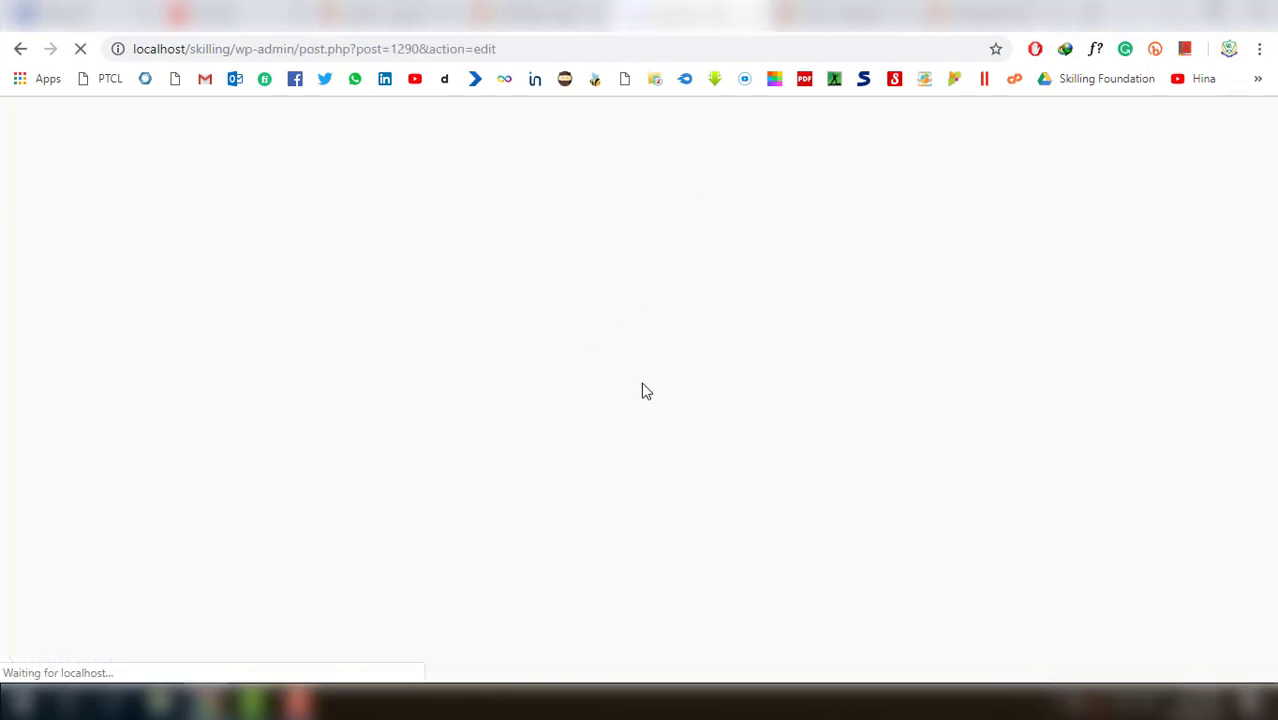
key("alt+Left")
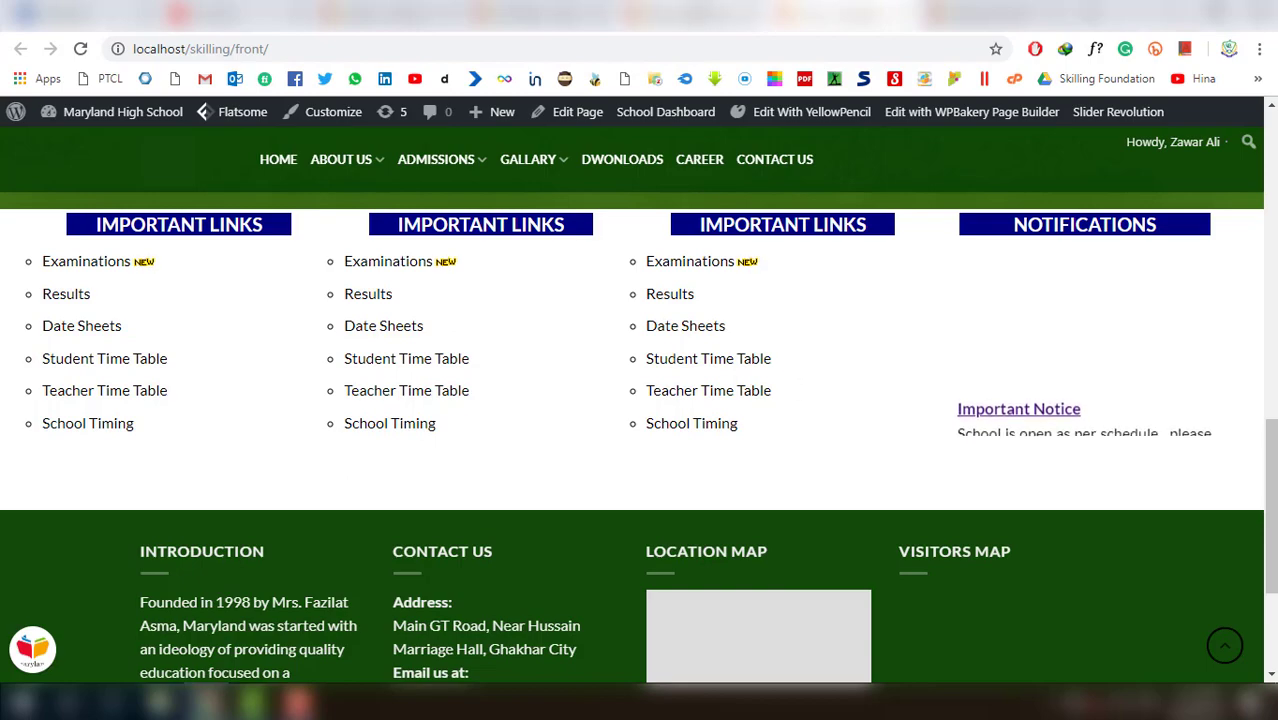
scroll(717, 300, "up", 2)
scroll(719, 302, "down", 4)
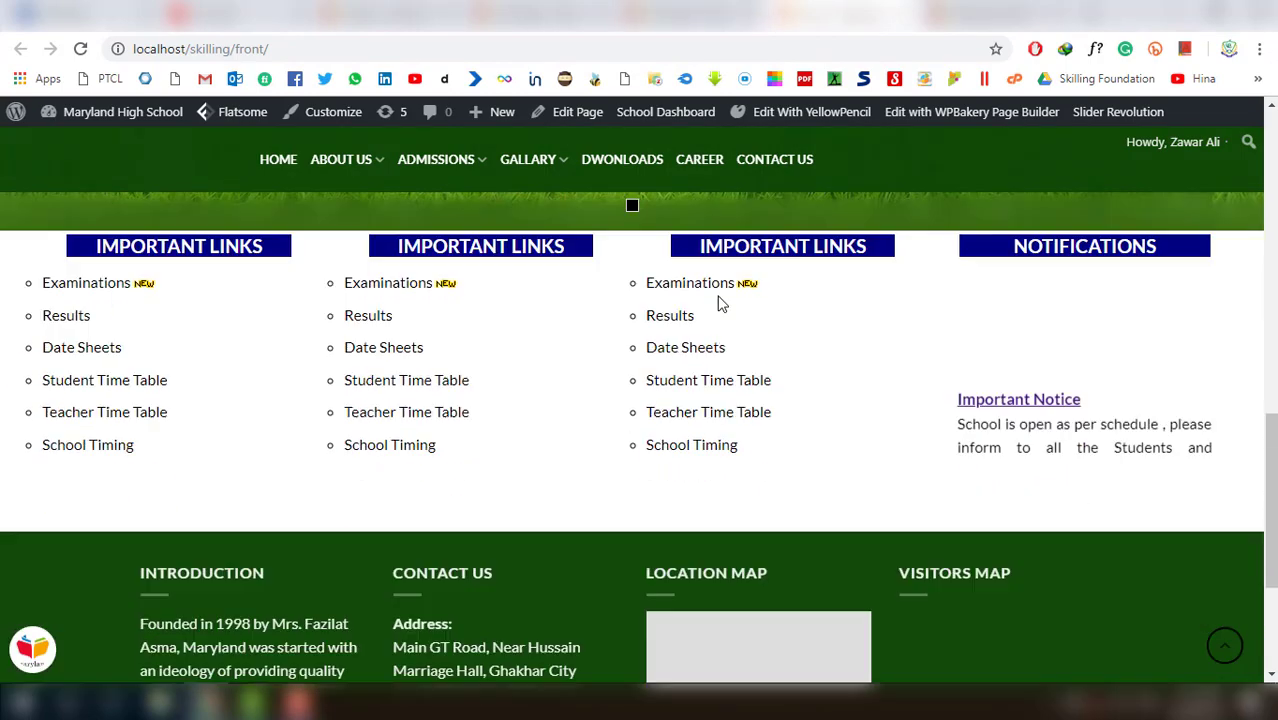
scroll(722, 304, "up", 4)
key("alt+Left")
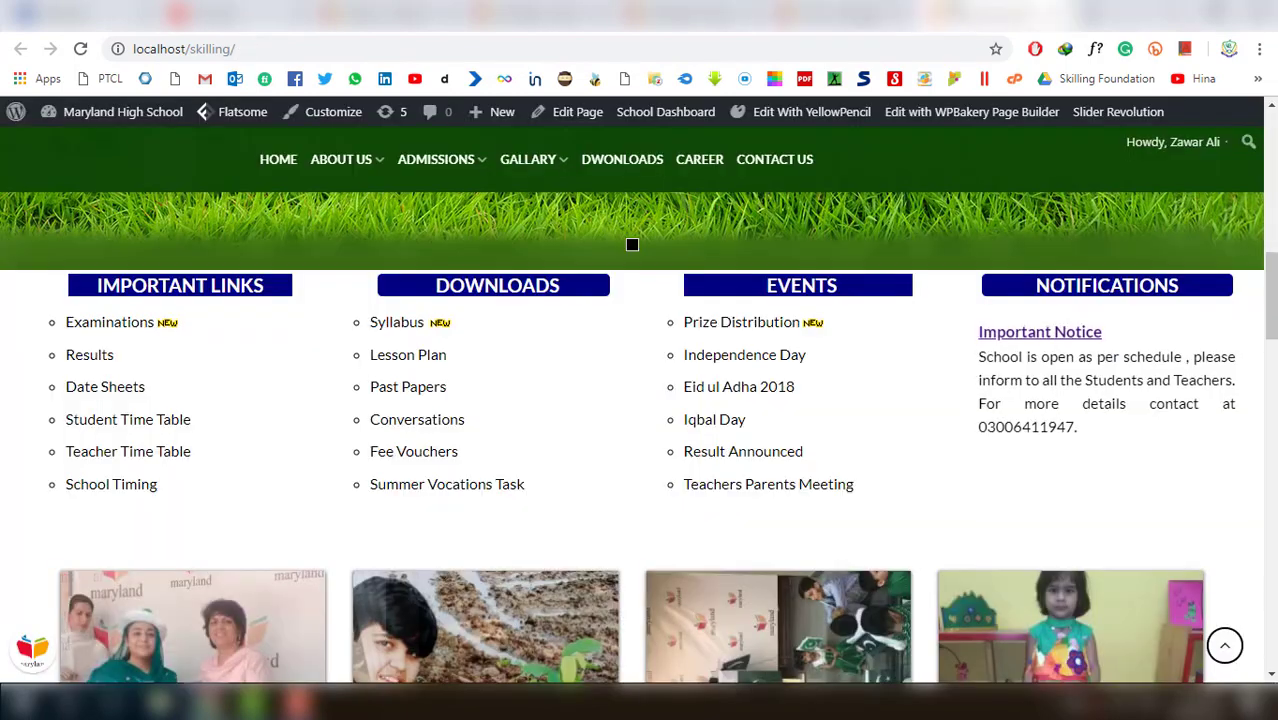
scroll(495, 380, "down", 2)
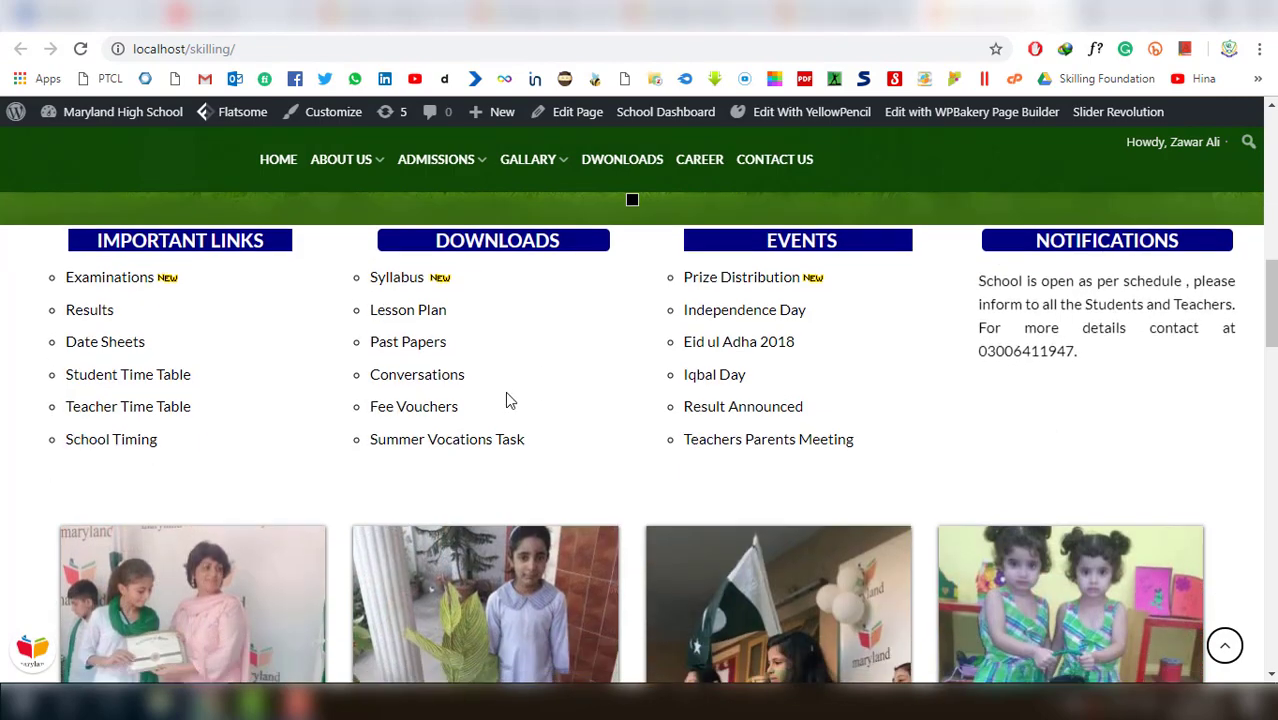
scroll(505, 398, "down", 3)
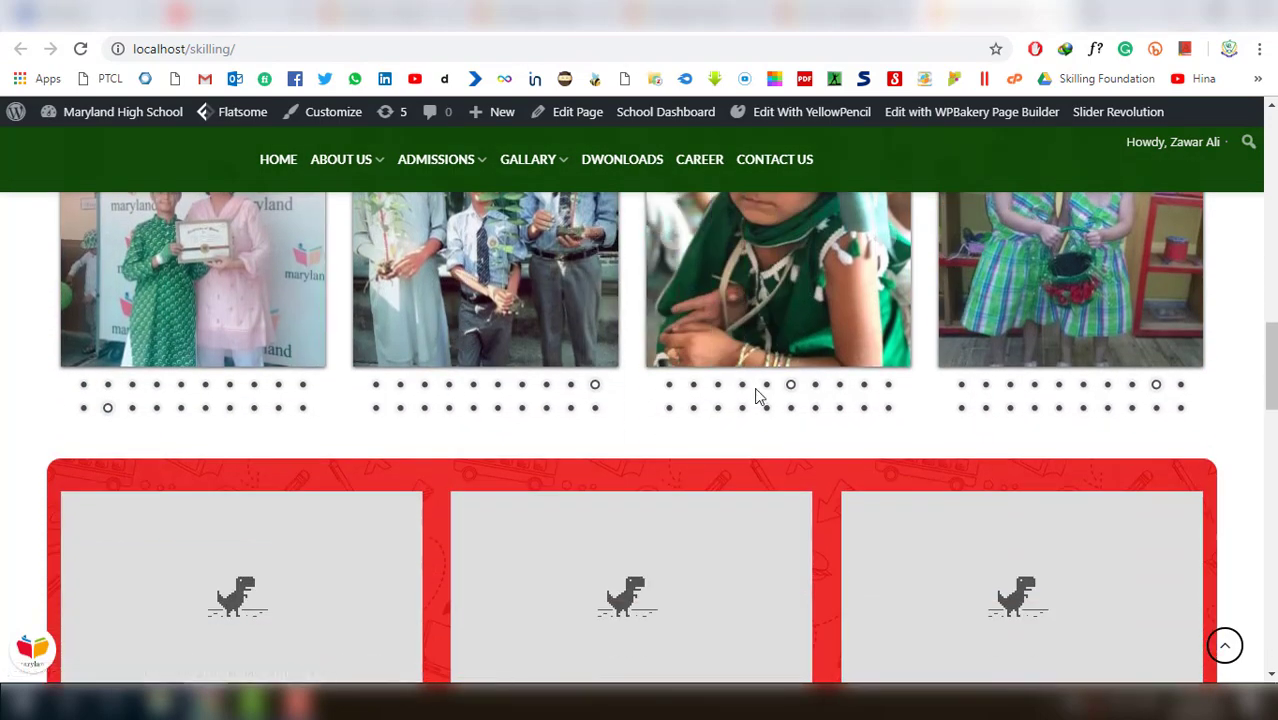
Close the home page's text block settings, examine its image gallery and video player rows, and check the front page below its links row
key("ctrl+Tab")
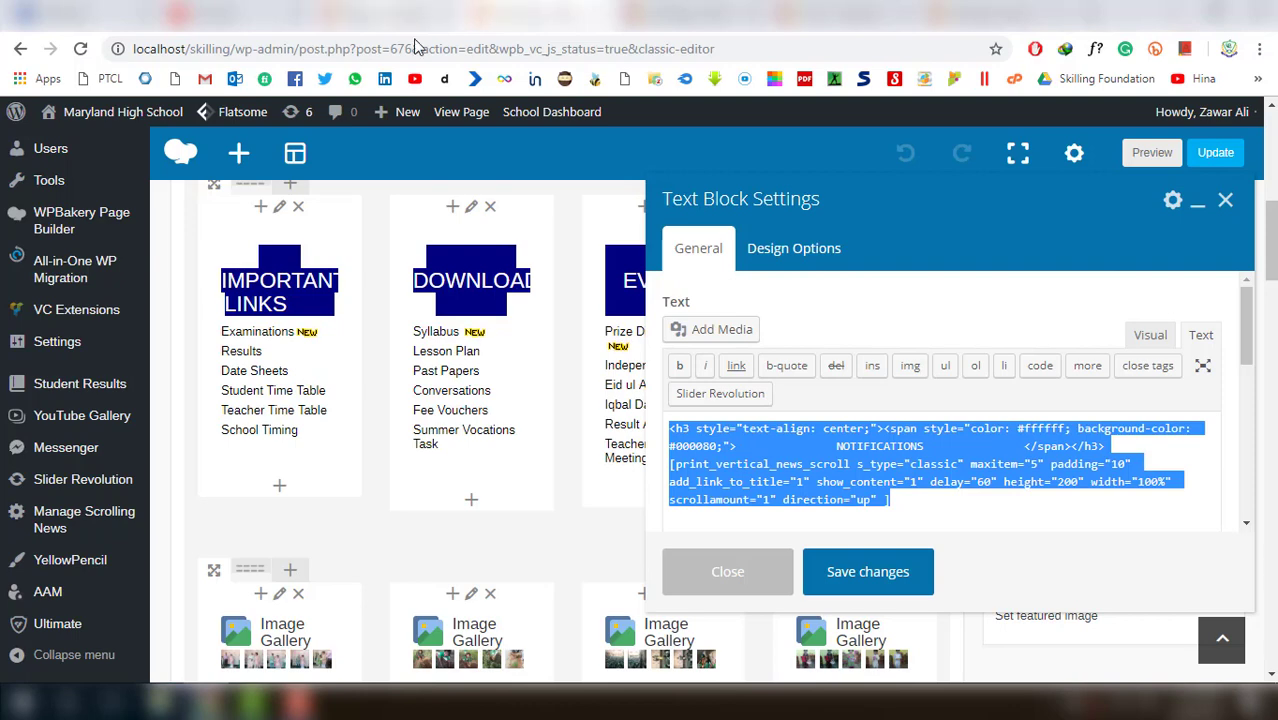
left_click(1225, 199)
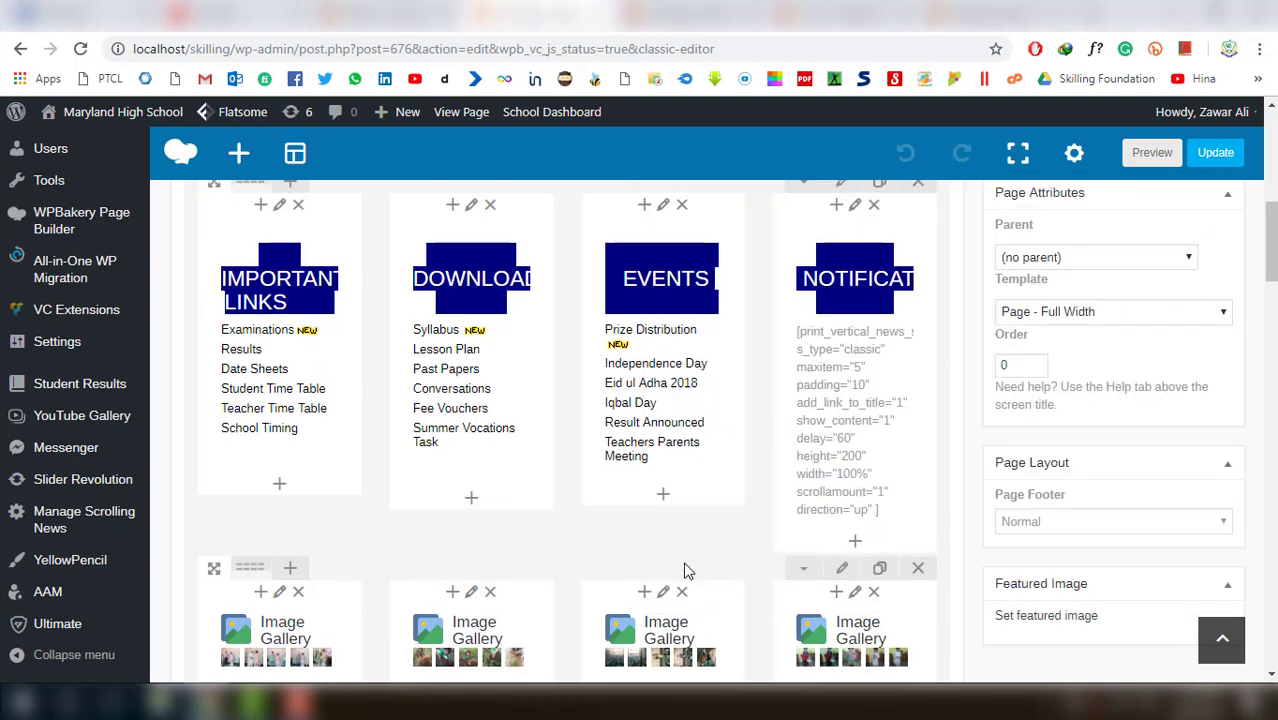
scroll(502, 528, "down", 2)
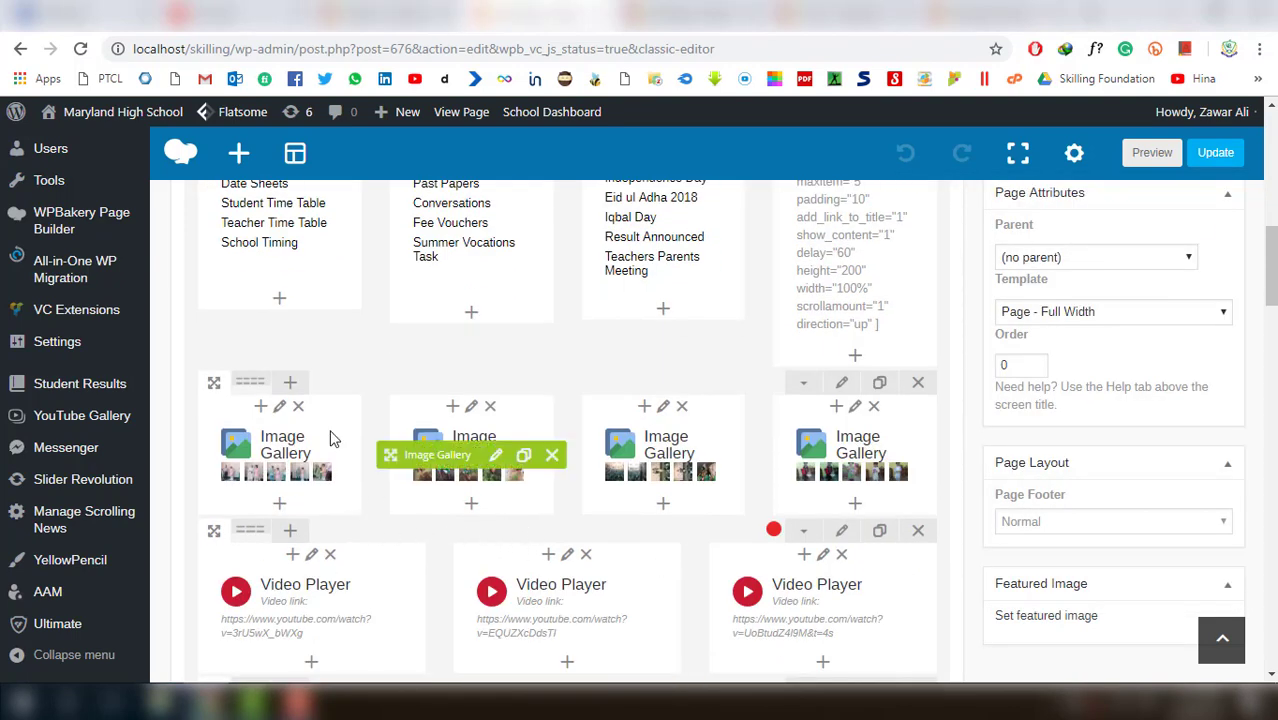
mouse_move(770, 451)
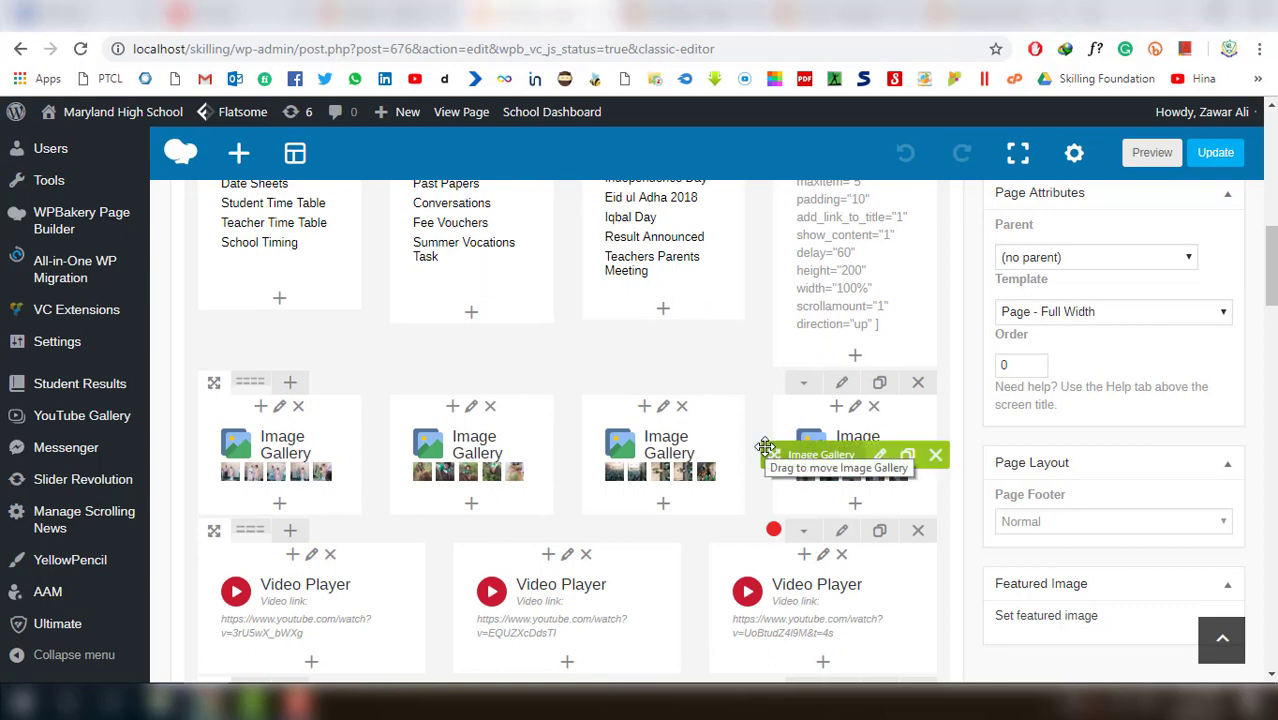
scroll(614, 470, "down", 1)
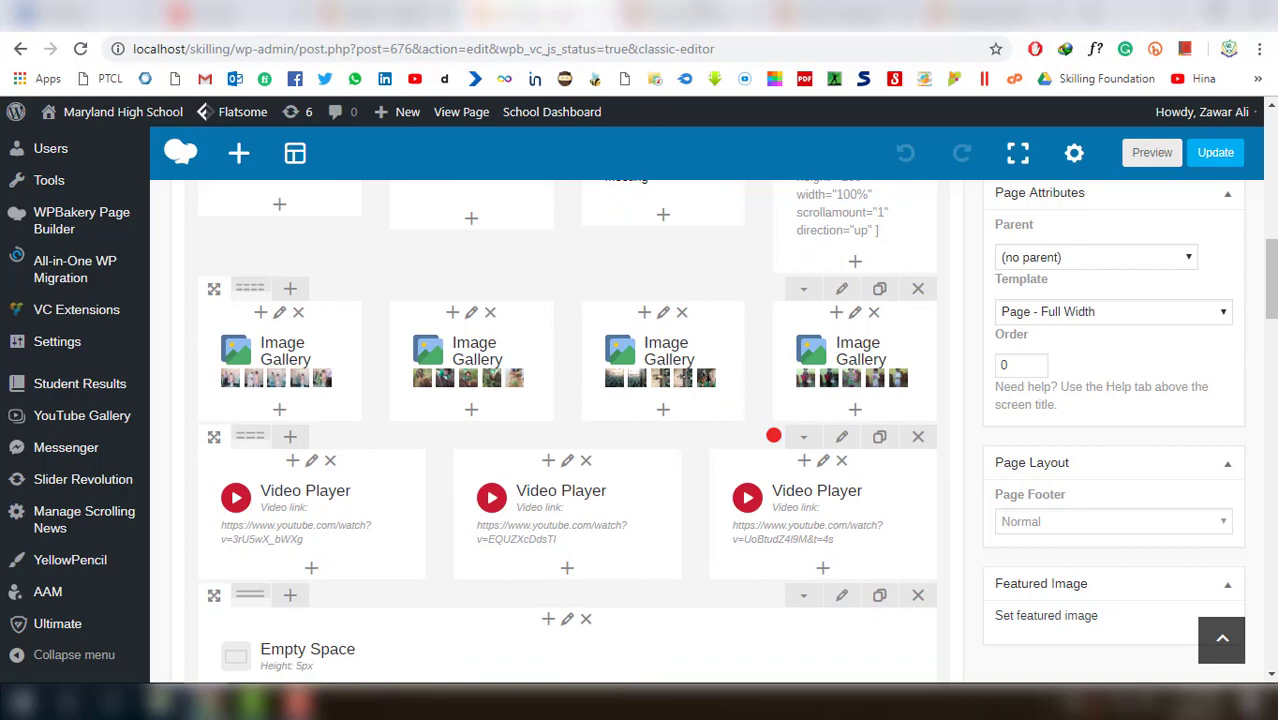
left_click(668, 12)
left_click(826, 28)
scroll(627, 391, "down", 3)
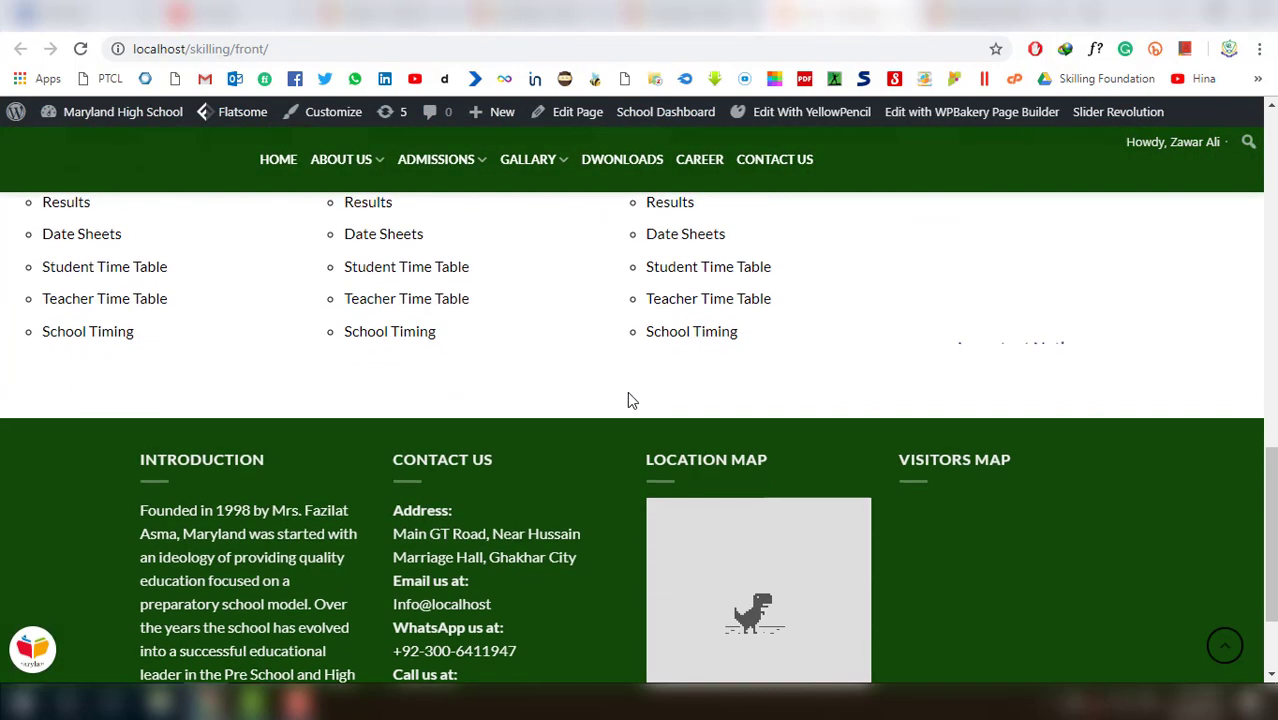
scroll(627, 391, "up", 3)
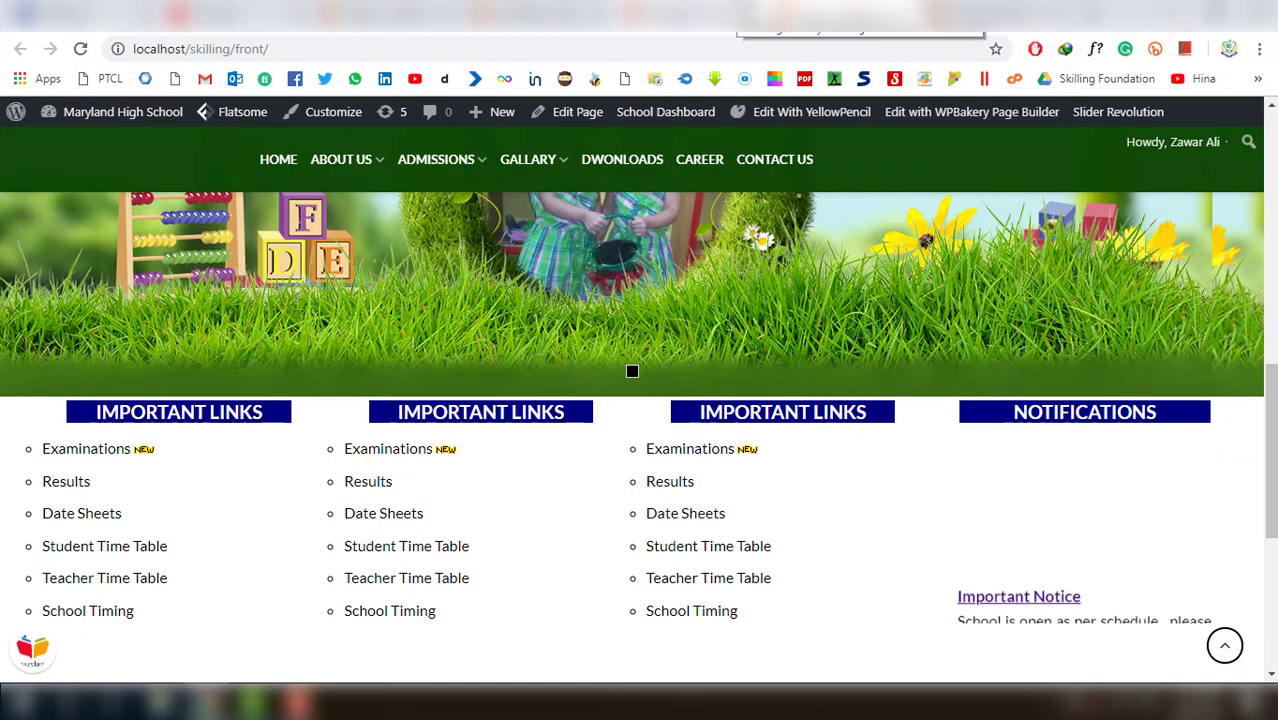
Add an inner row below the links and notifications row of the Front page and split it into four equal columns
key("ctrl+shift+Tab")
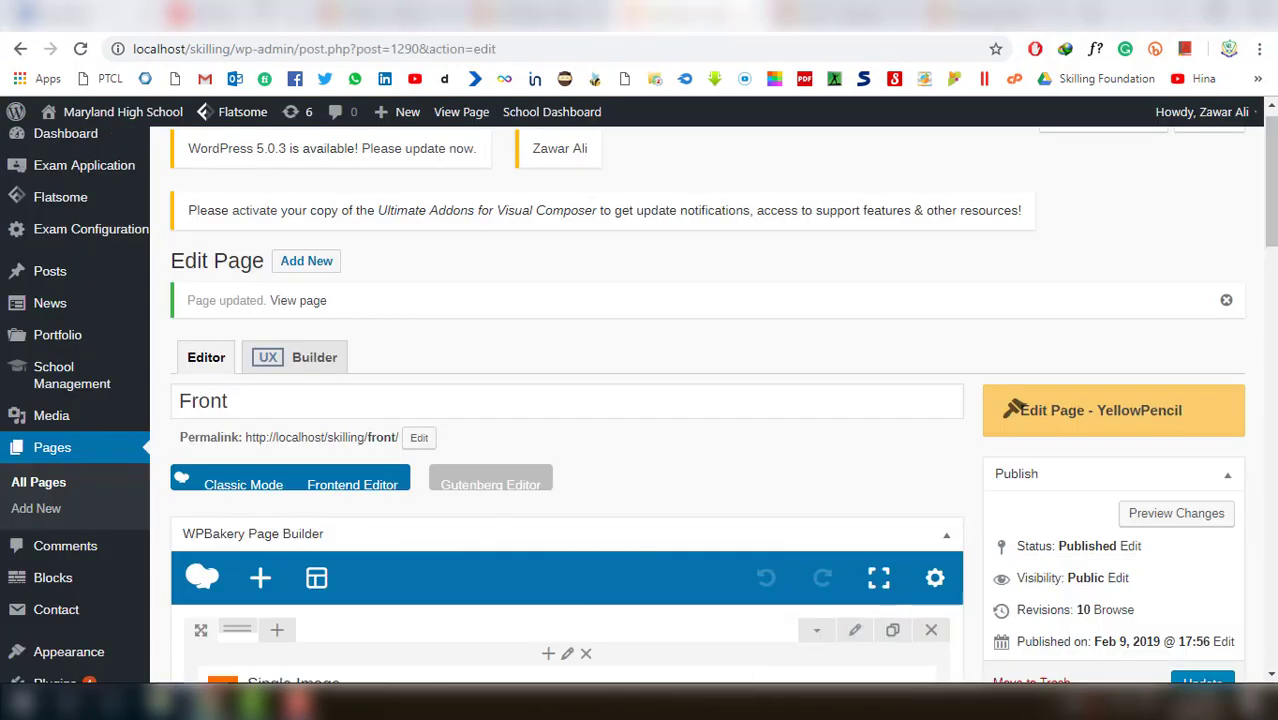
scroll(490, 330, "down", 3)
scroll(510, 348, "down", 6)
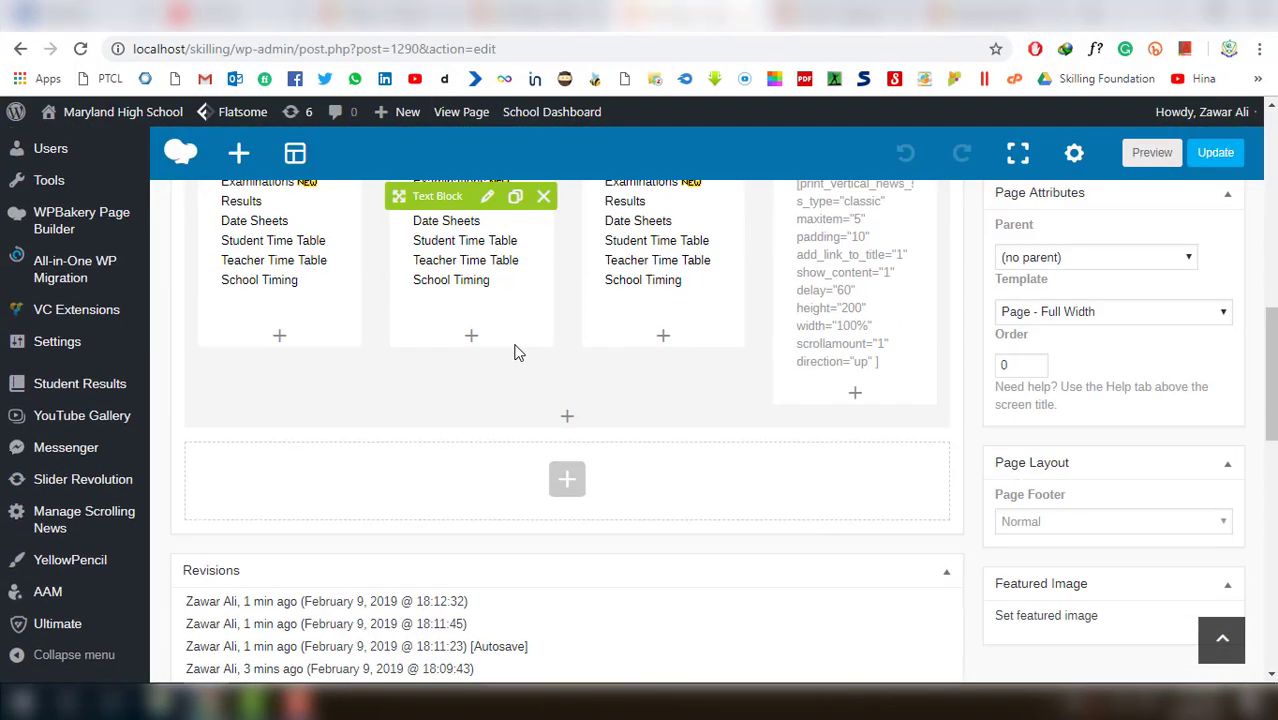
left_click(565, 416)
left_click(382, 314)
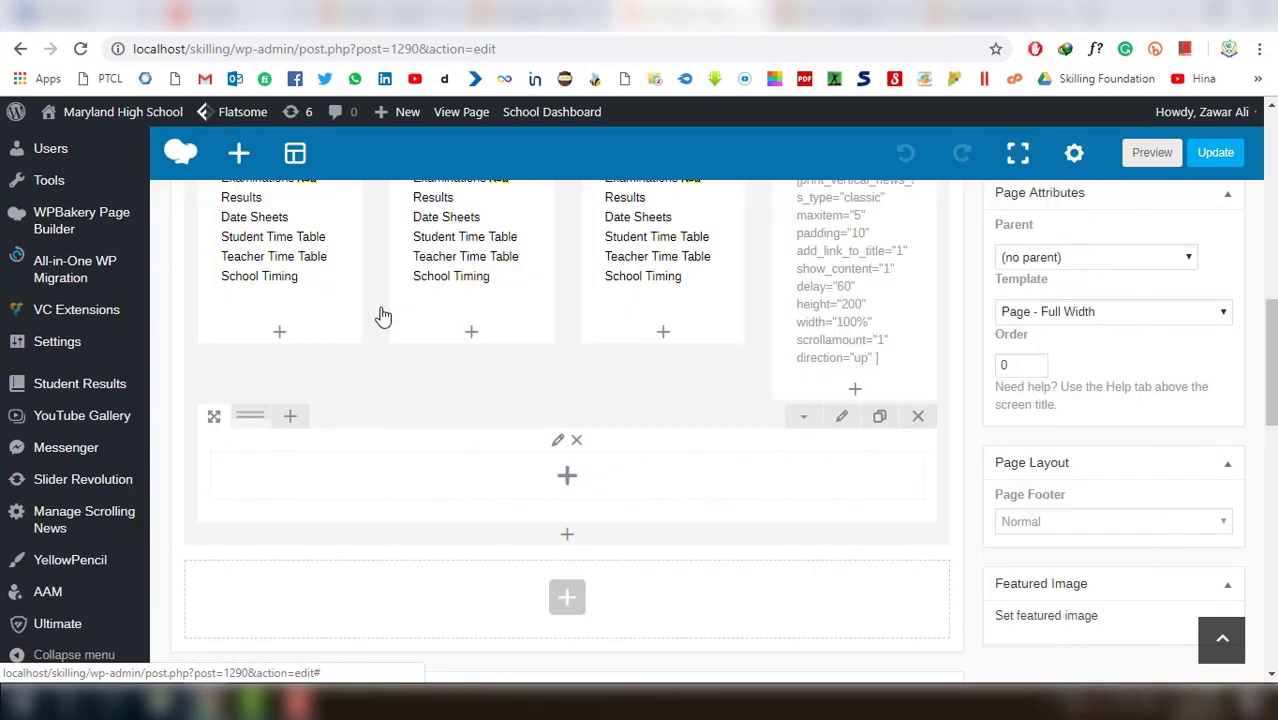
mouse_move(258, 419)
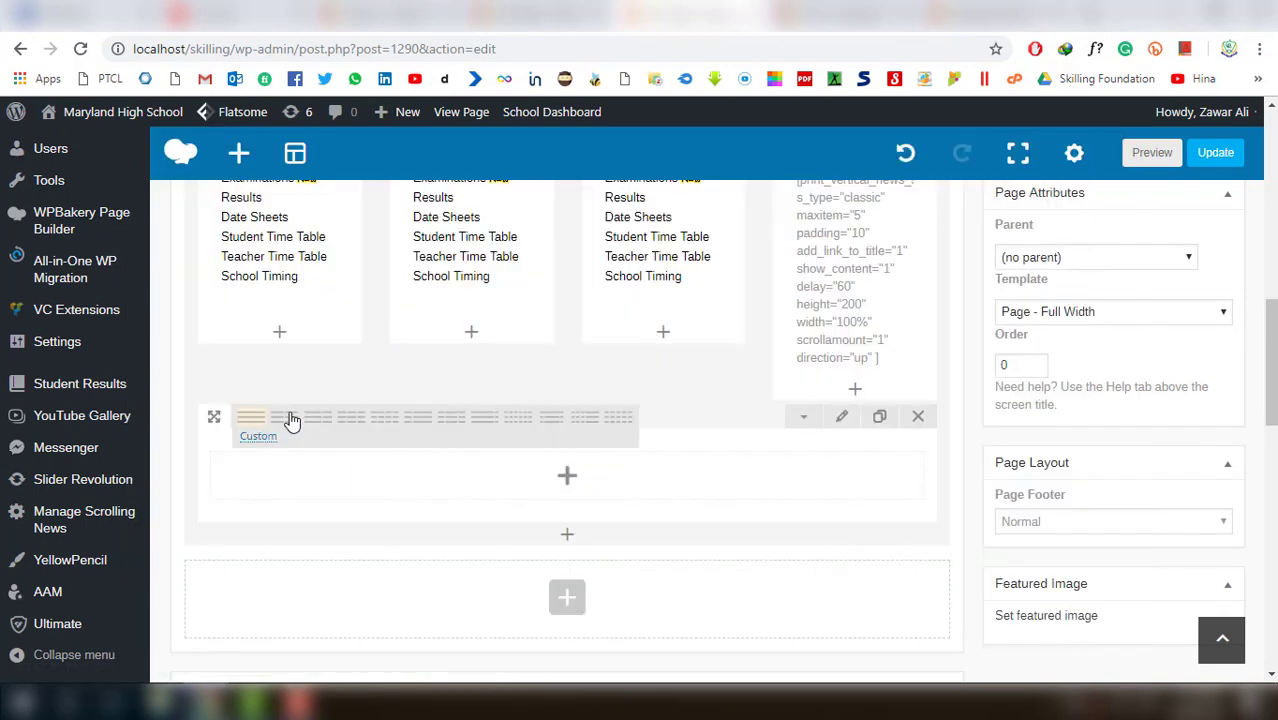
left_click(374, 419)
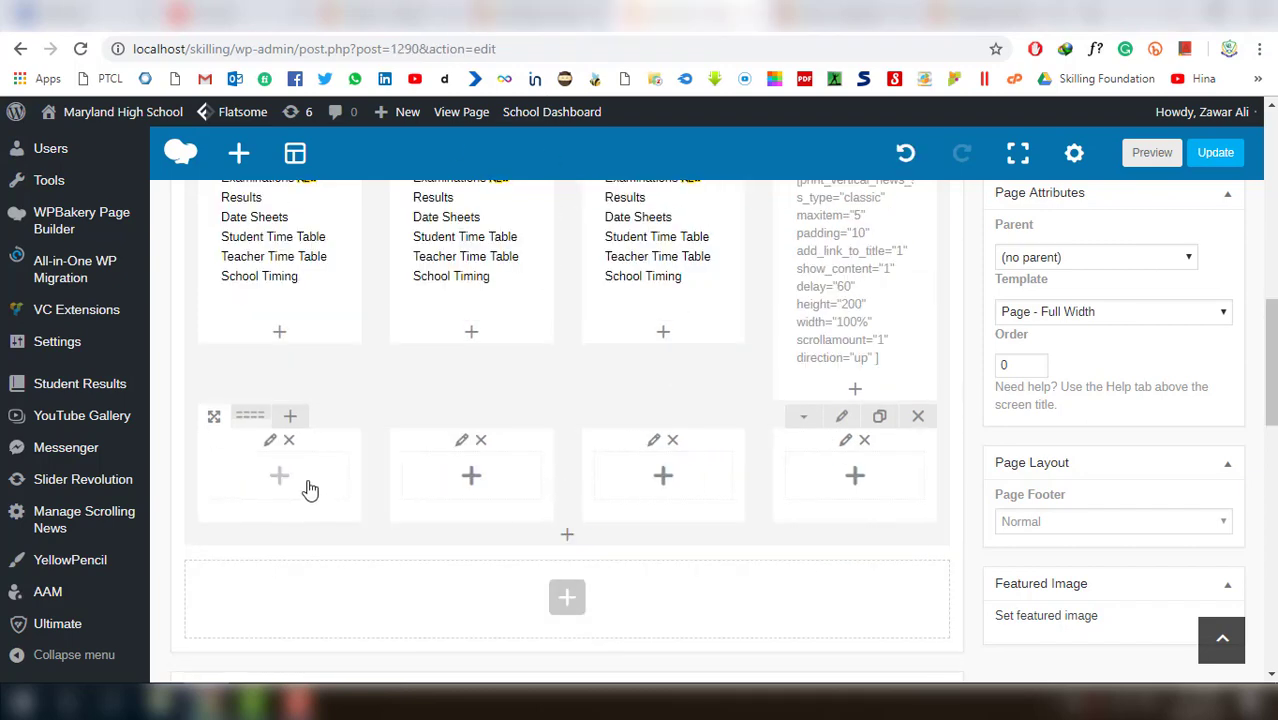
Add an Image Gallery element to the first column of the new four-column inner row on the Front page
left_click(279, 477)
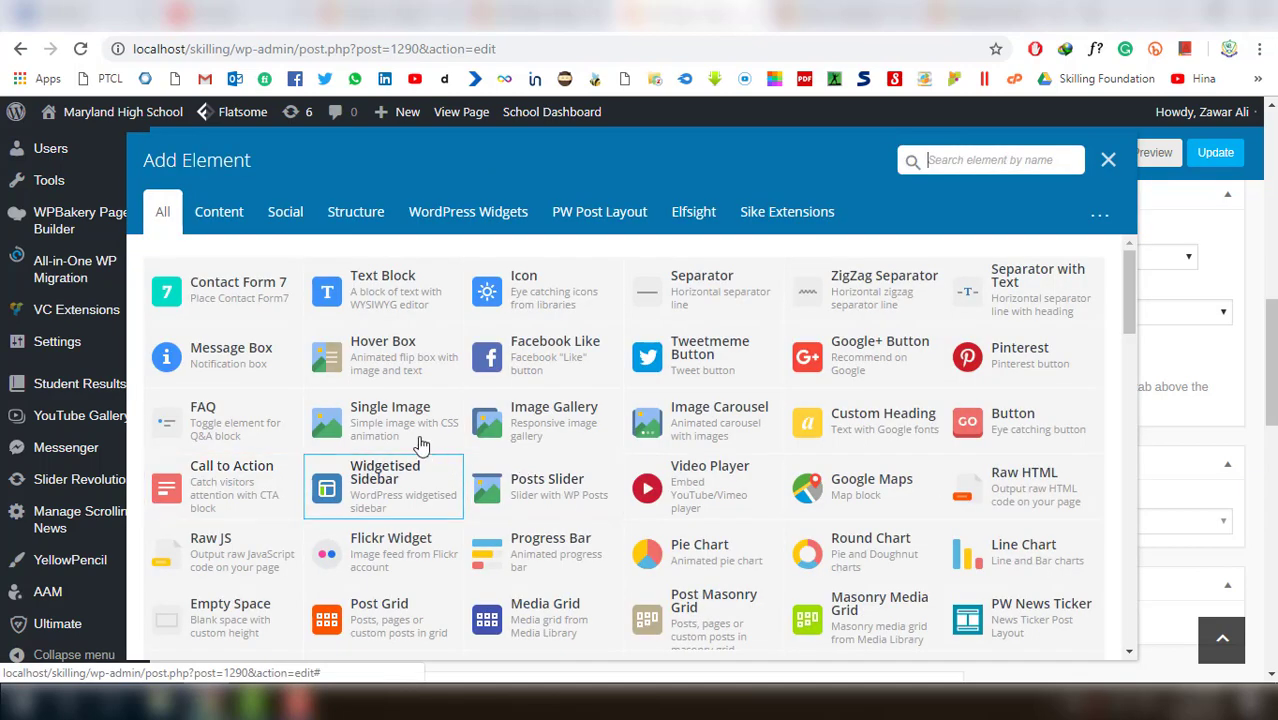
left_click(550, 443)
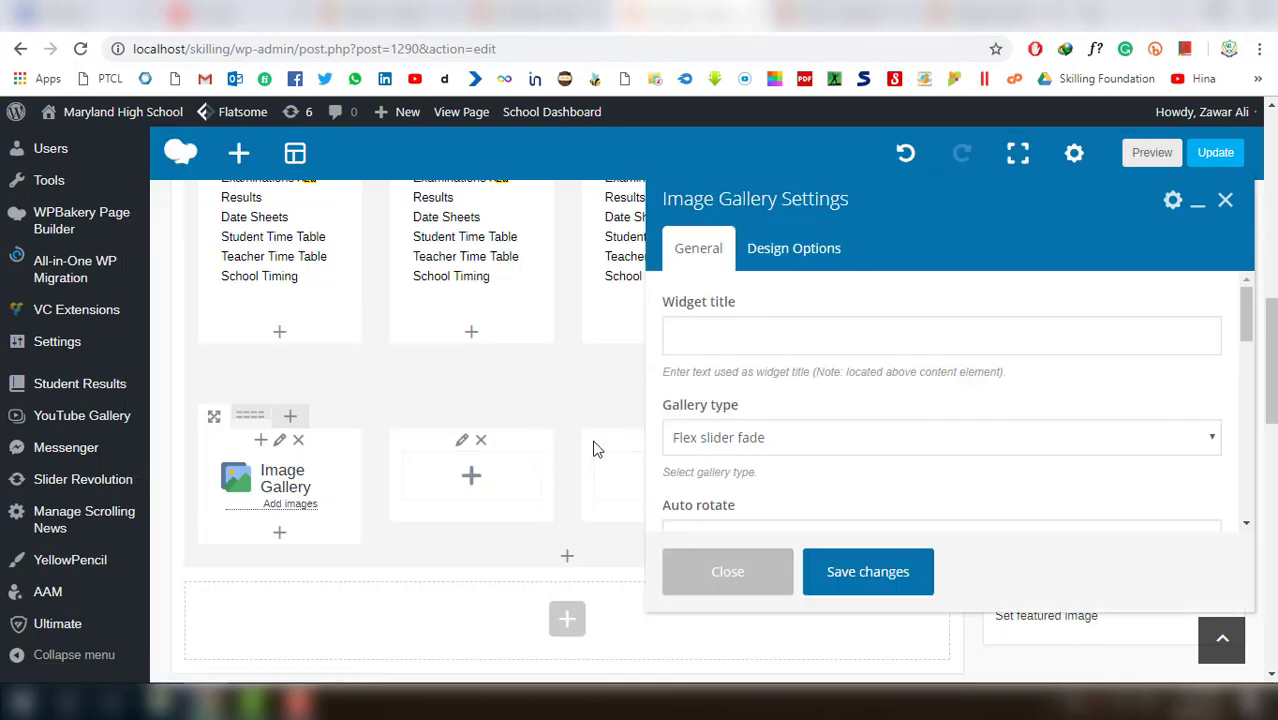
scroll(815, 405, "down", 2)
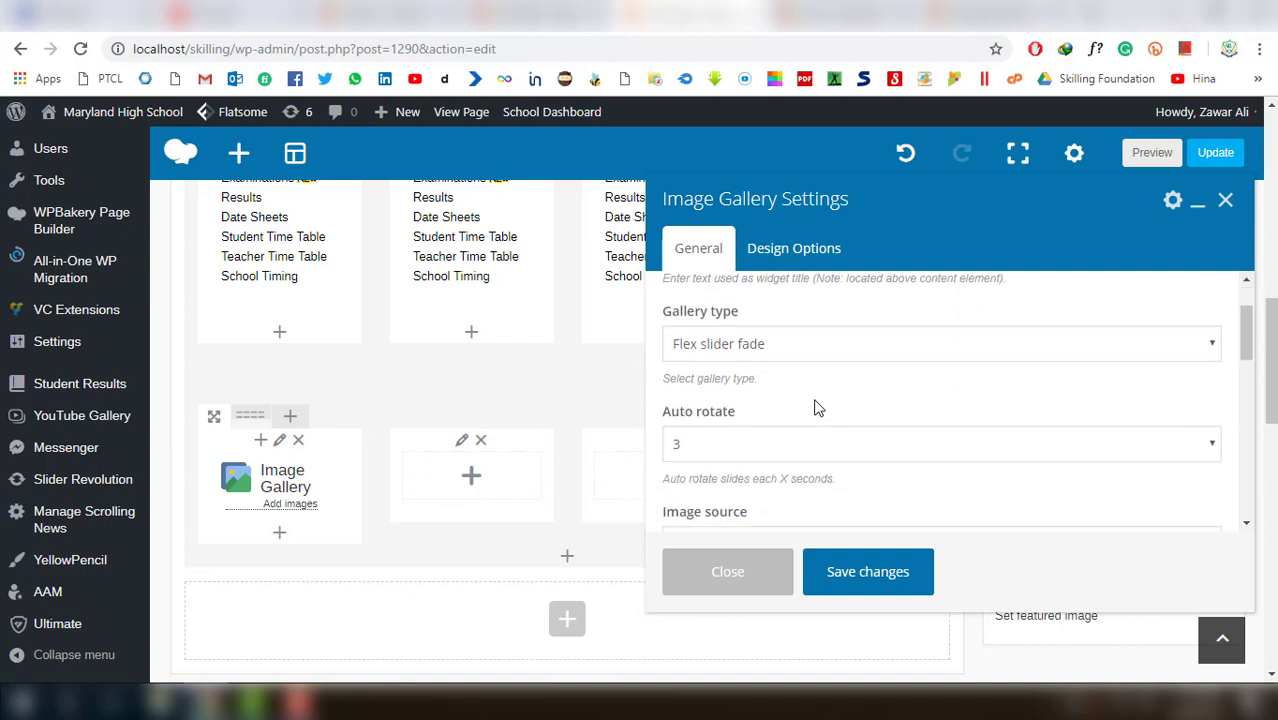
scroll(815, 402, "down", 1)
scroll(815, 402, "down", 1)
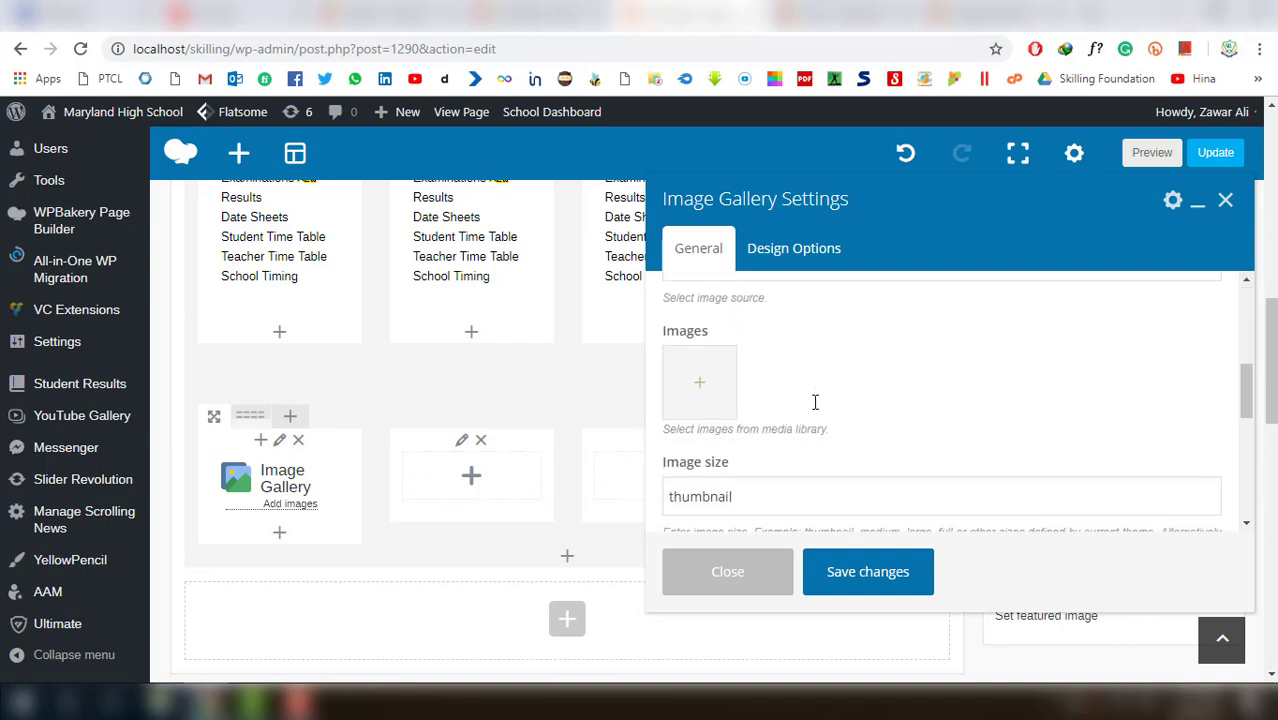
Fill the image gallery with nine award ceremony photos from the media library, save its settings, and update the page
left_click(709, 414)
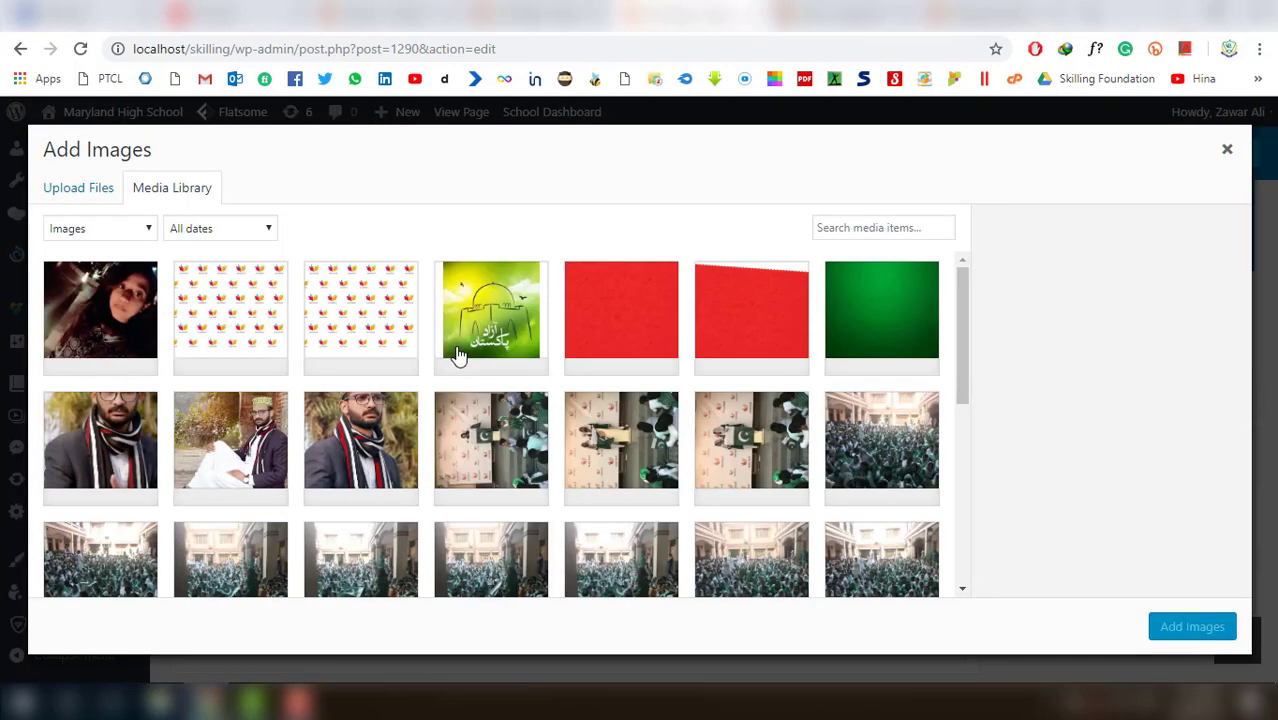
scroll(457, 355, "down", 15)
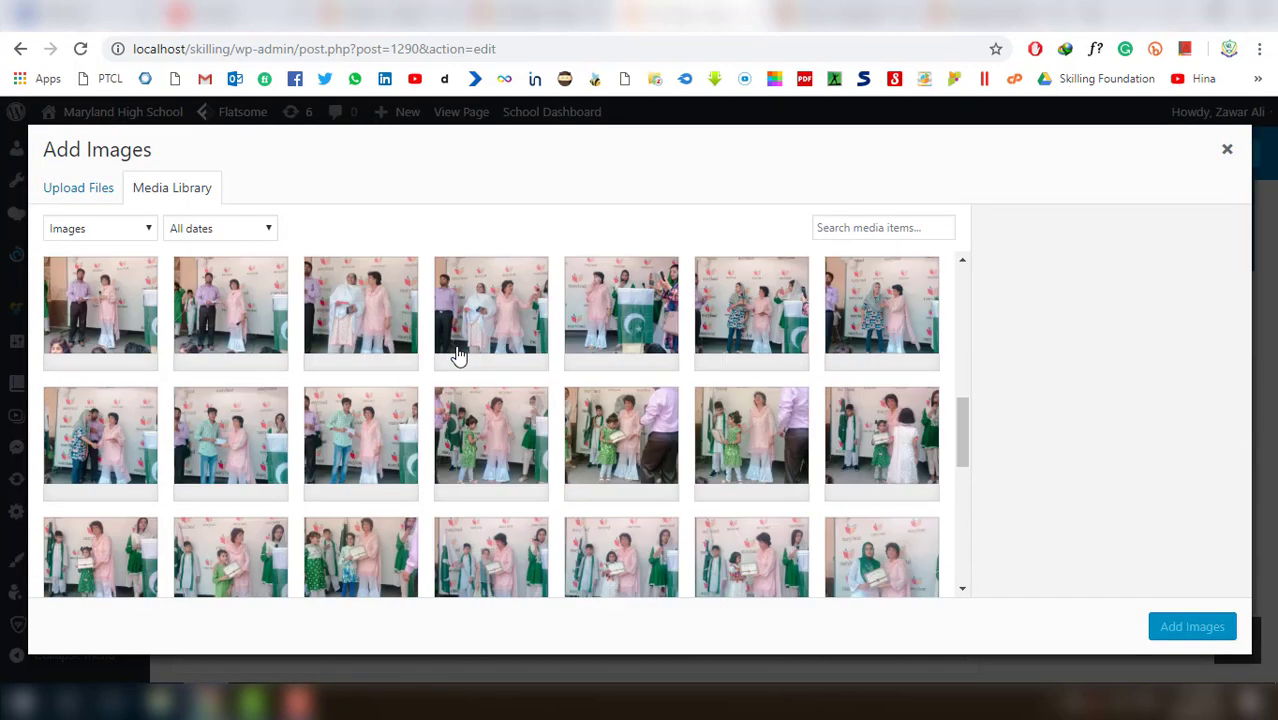
left_click(765, 348)
left_click(850, 350)
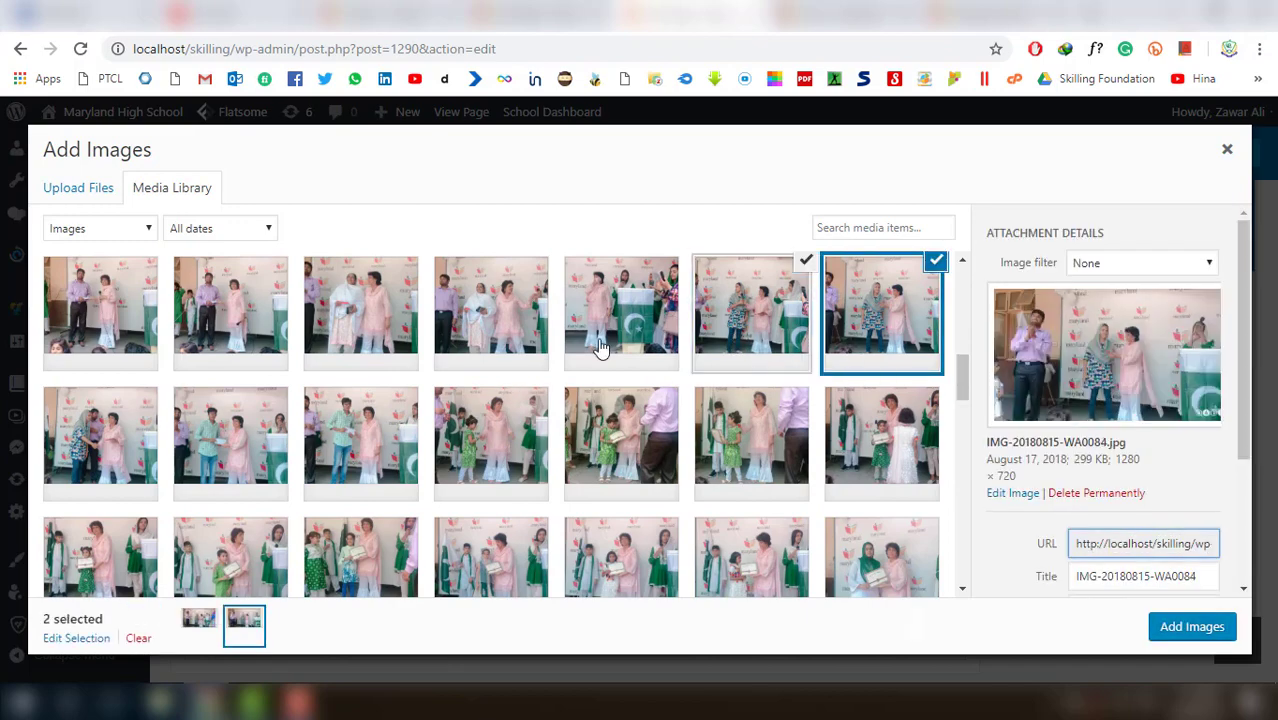
left_click(600, 345)
left_click(495, 325)
left_click(362, 312)
left_click(232, 312)
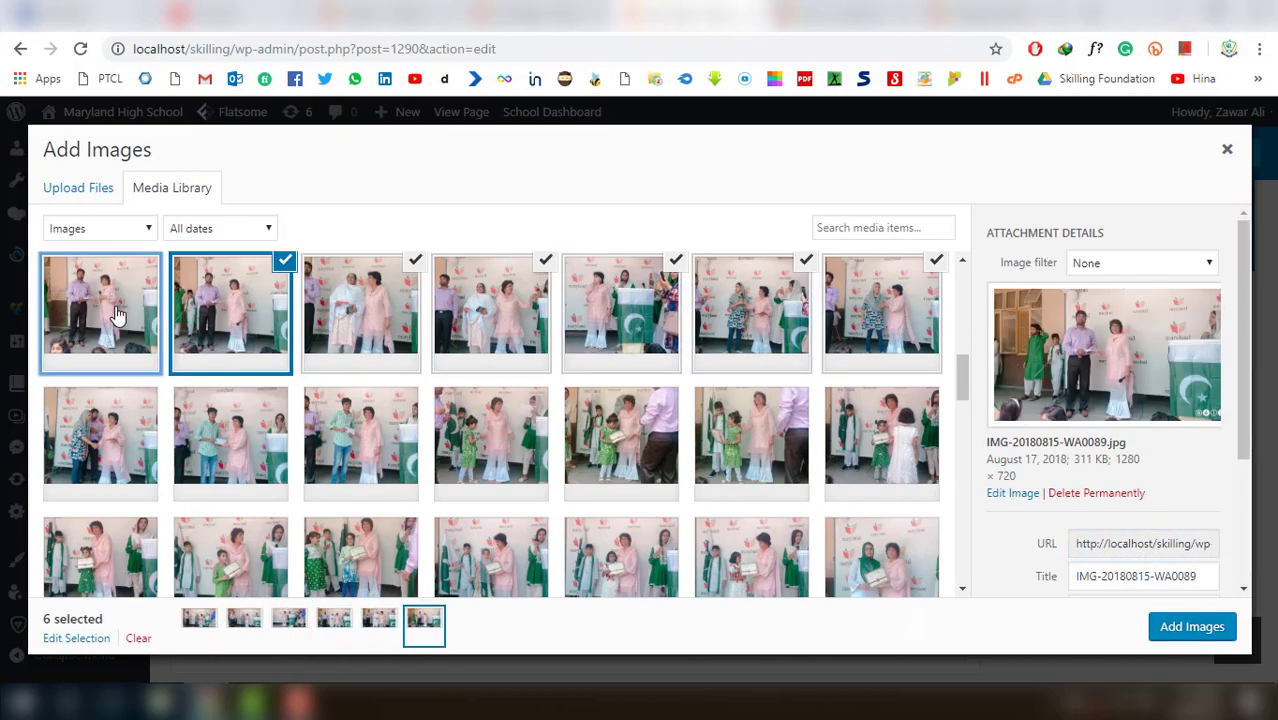
left_click(100, 312)
left_click(862, 460)
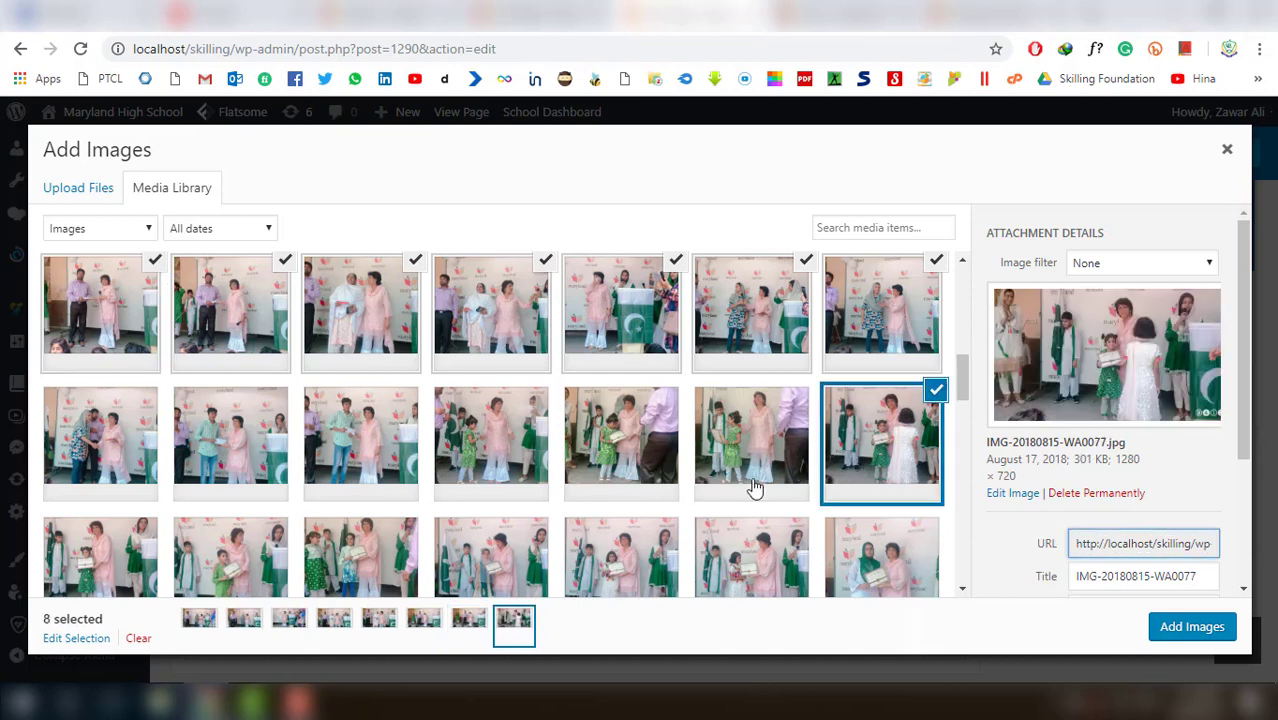
left_click(1203, 630)
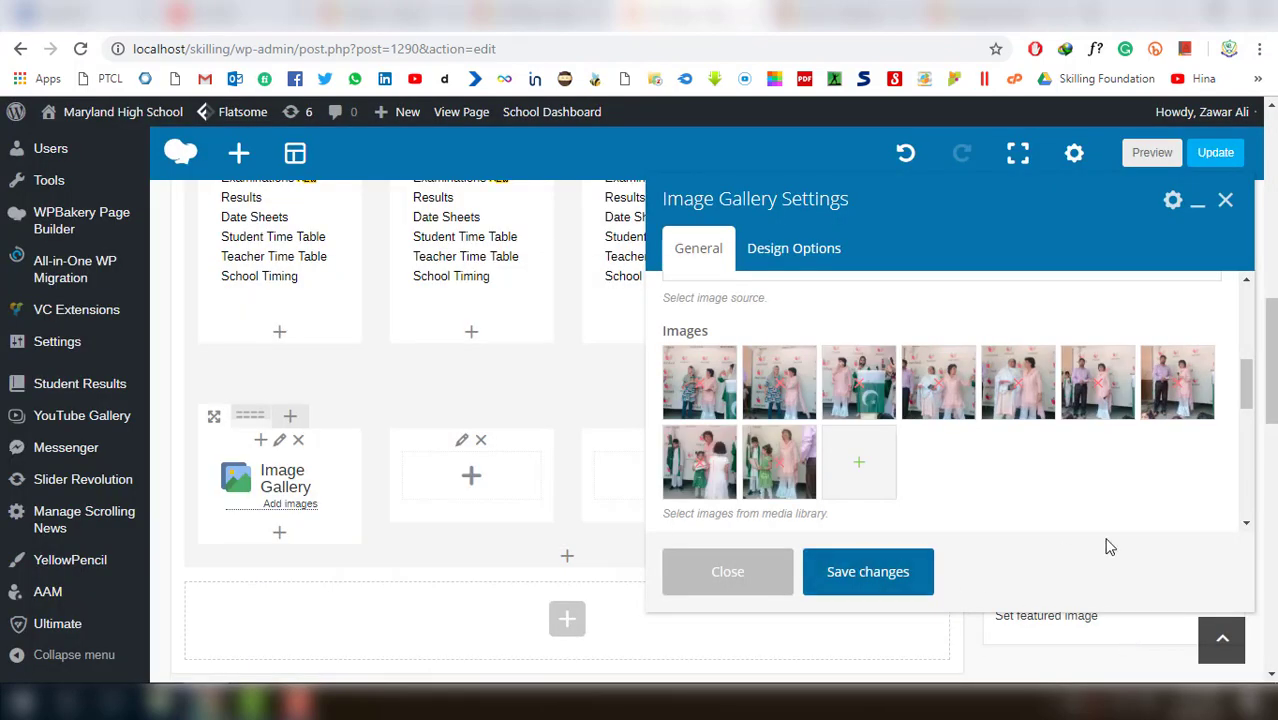
left_click(868, 572)
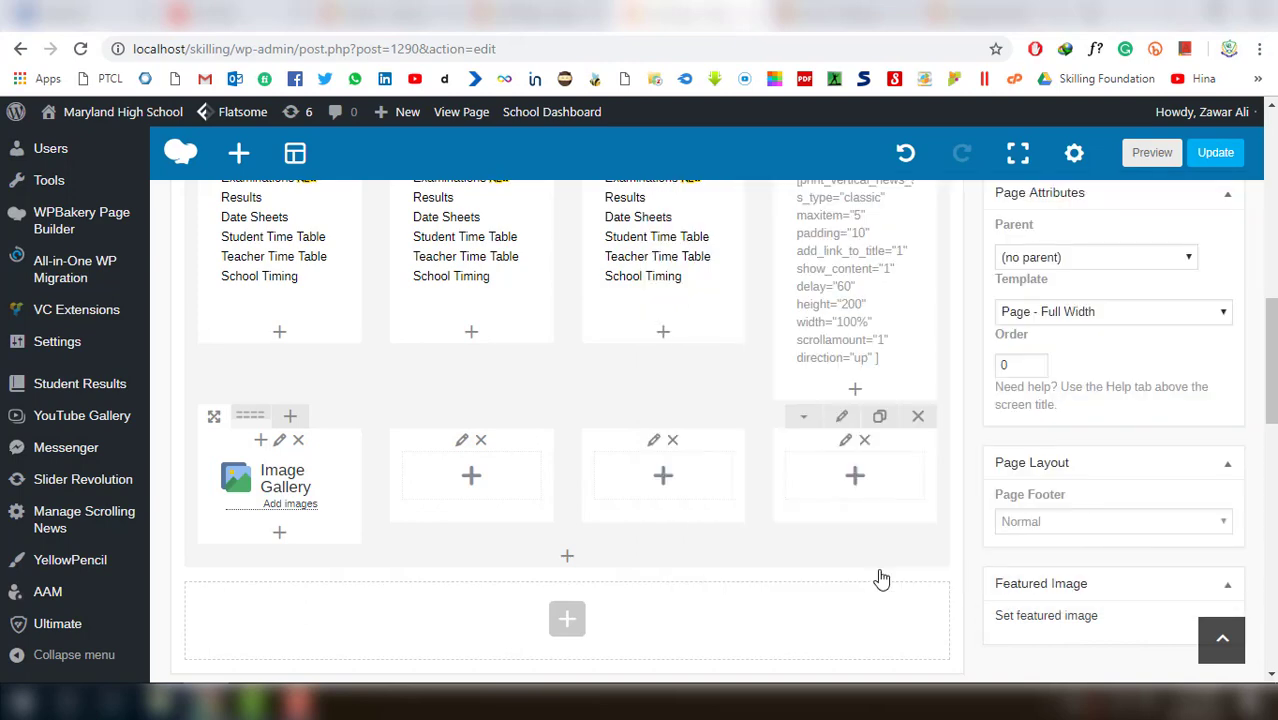
left_click(1208, 155)
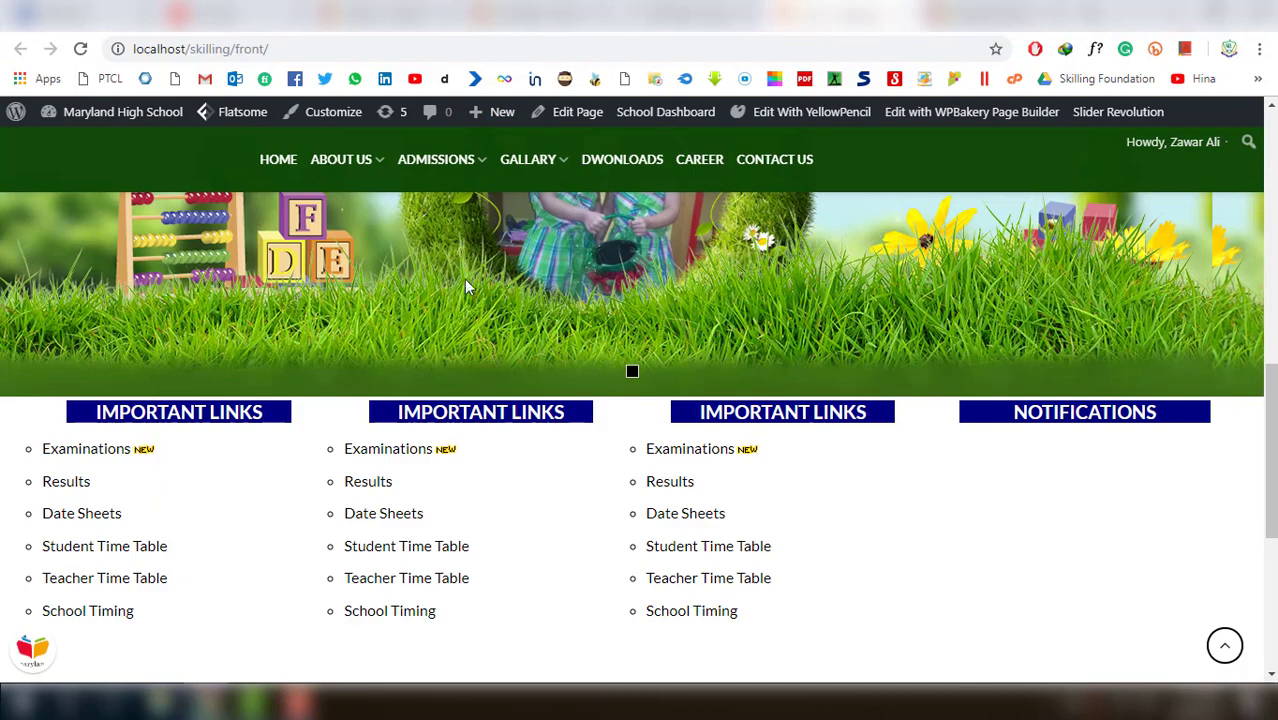
Reload the front page and examine the new image gallery beneath the links row
scroll(464, 287, "down", 3)
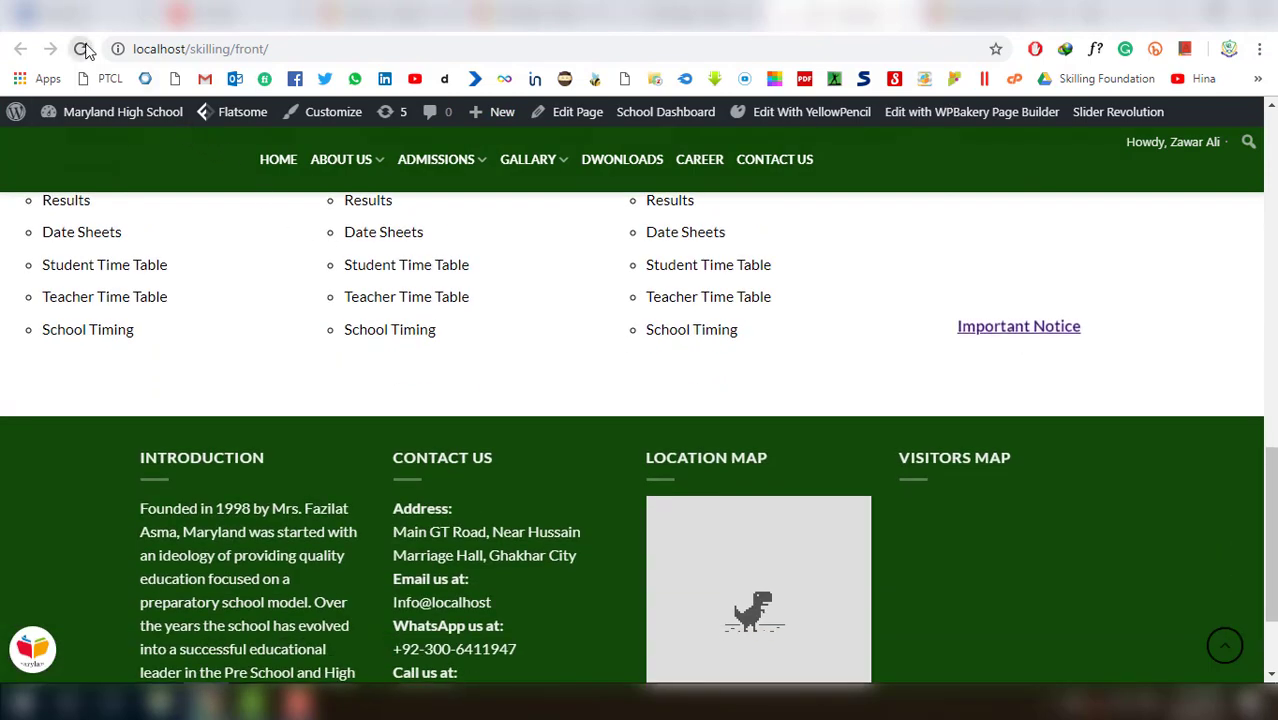
left_click(82, 49)
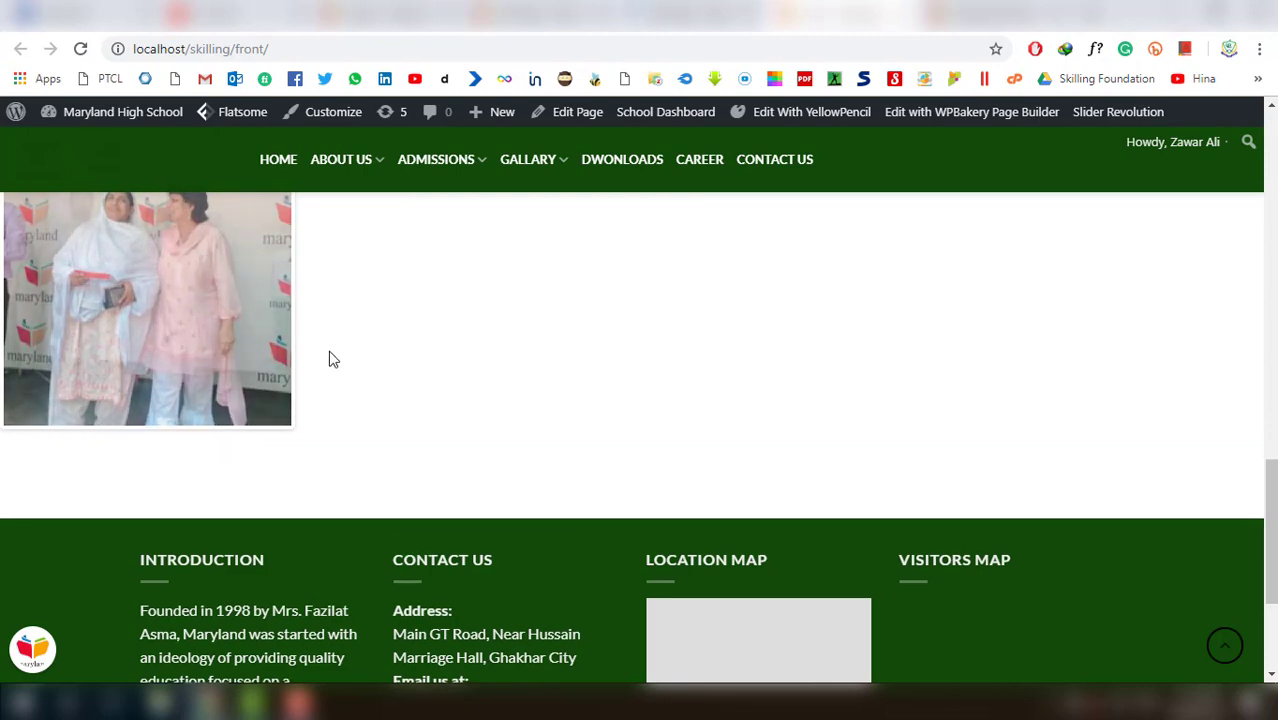
scroll(371, 395, "up", 2)
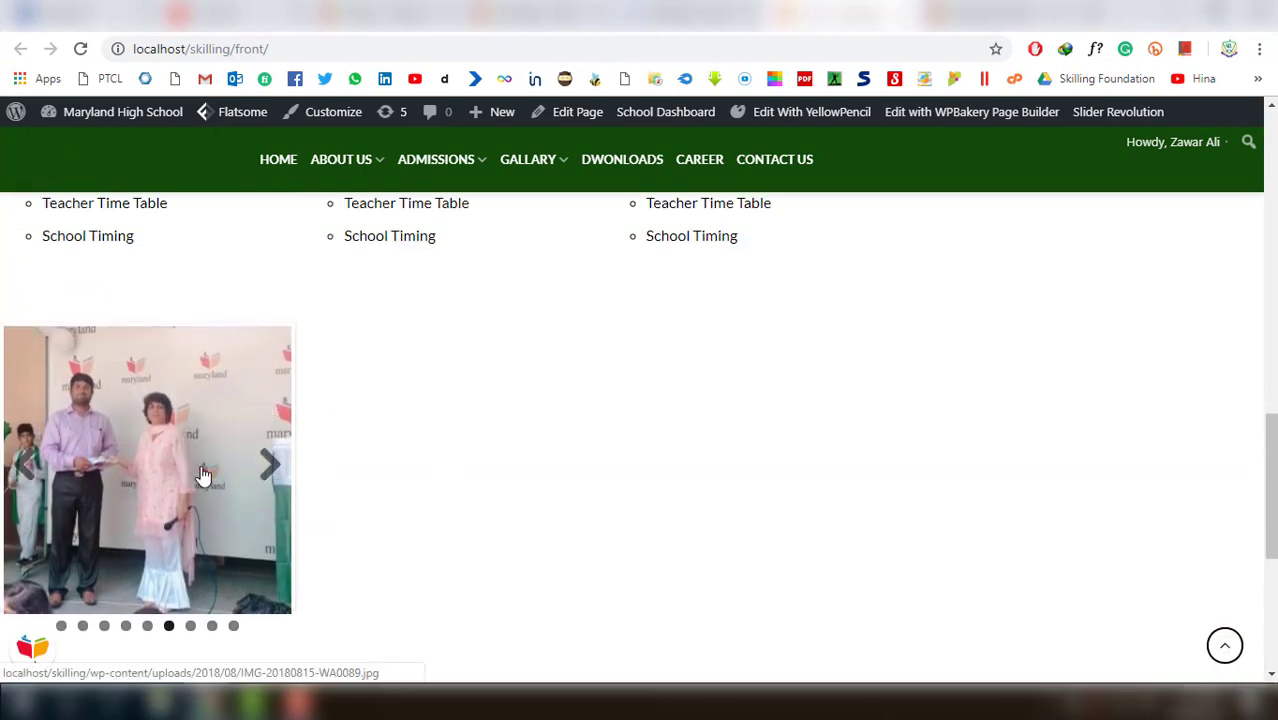
scroll(223, 405, "down", 2)
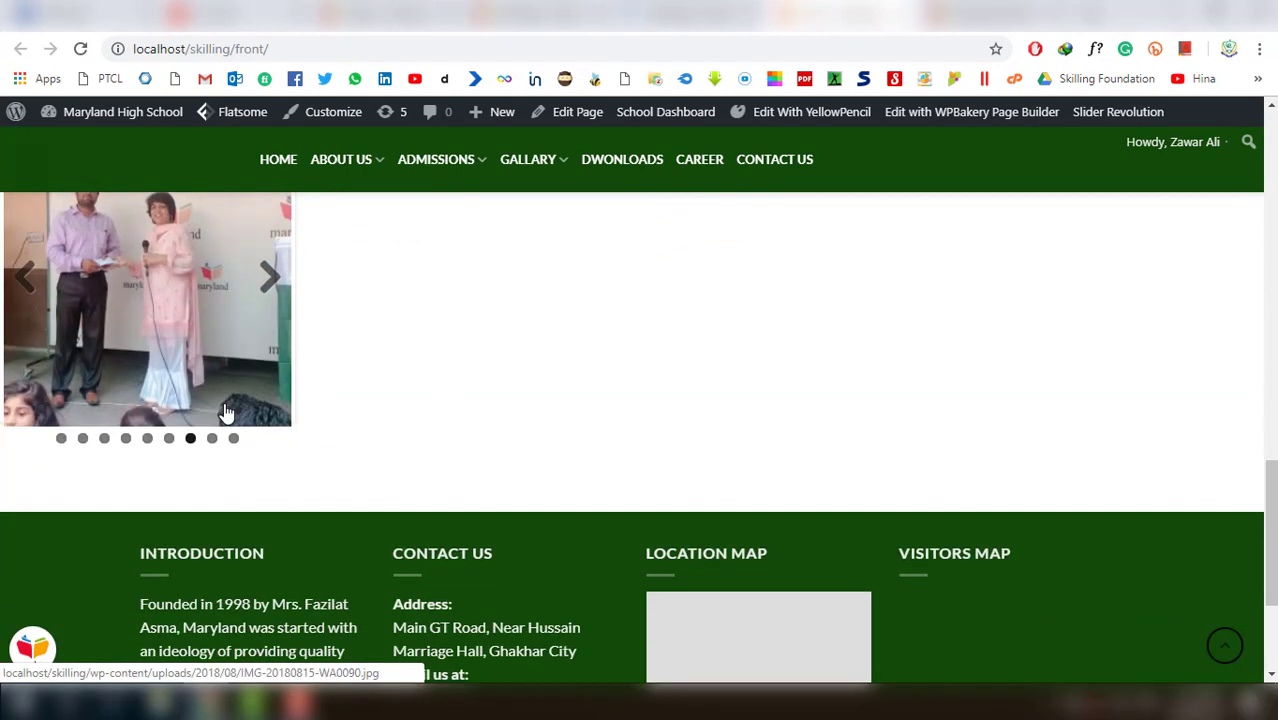
scroll(226, 413, "up", 1)
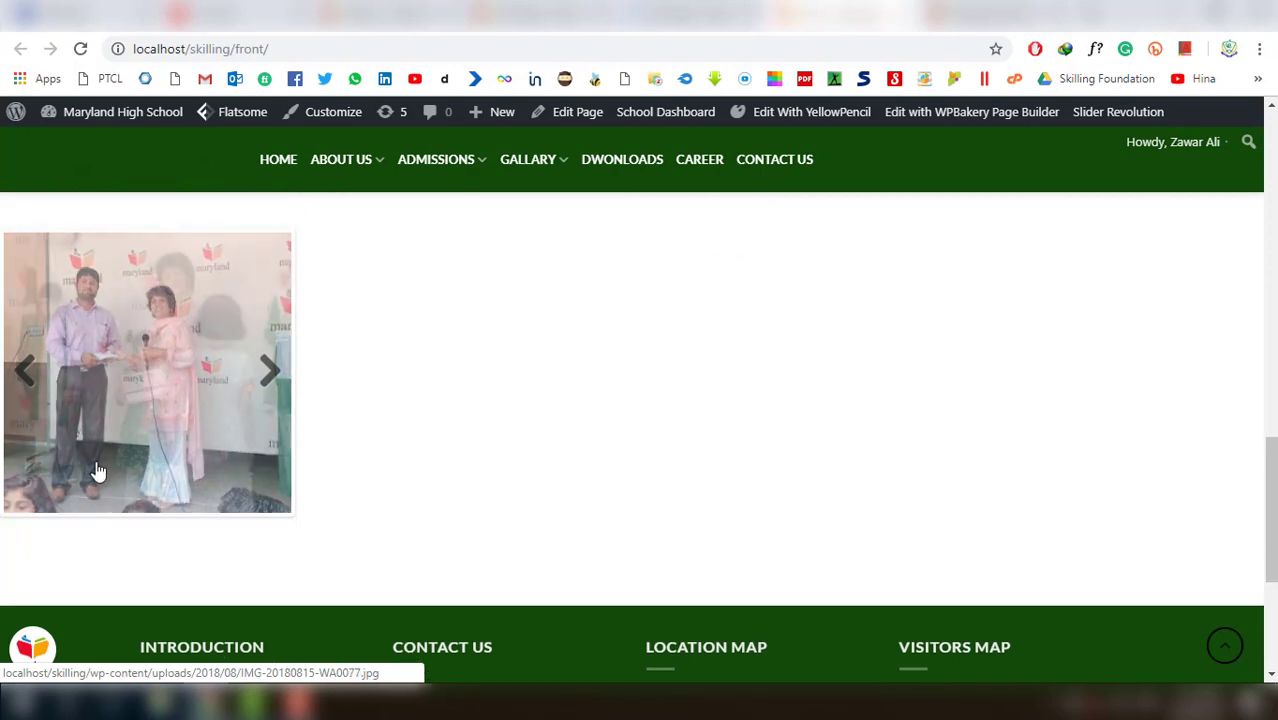
Set the left margin of the gallery's inner row to 50, adjust its right margin, save, and update the page
left_click(577, 111)
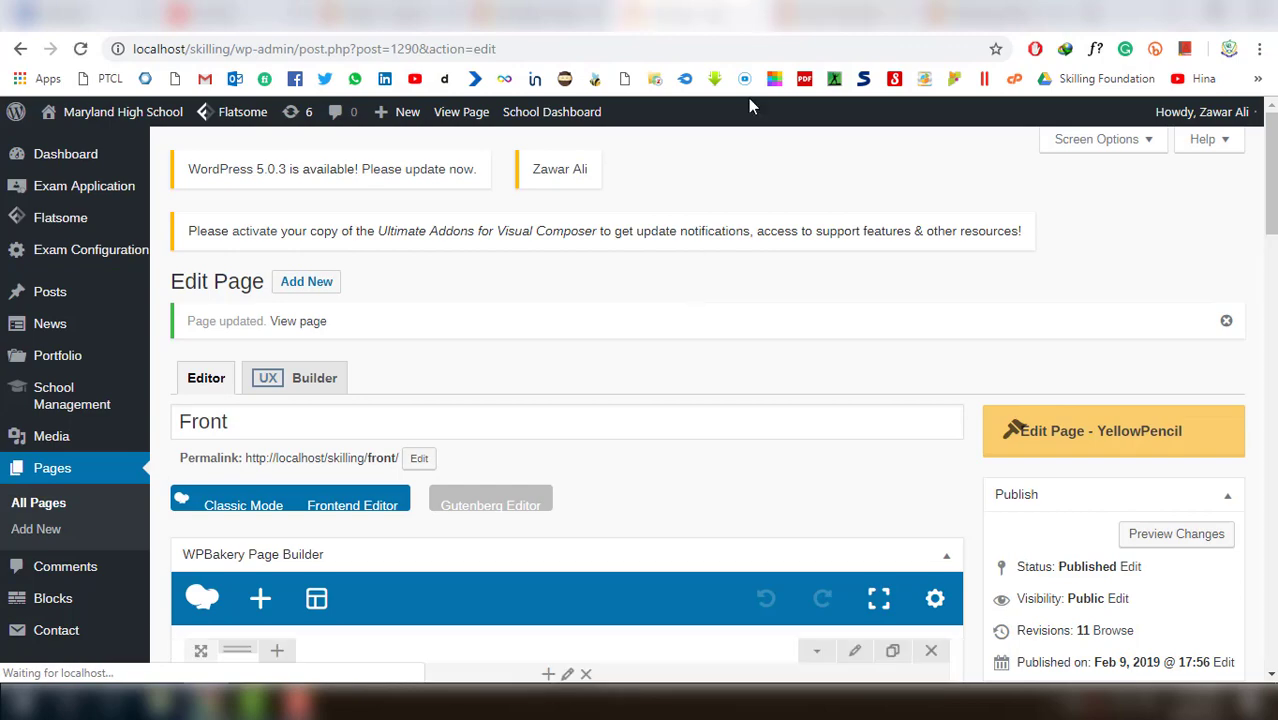
scroll(607, 465, "down", 10)
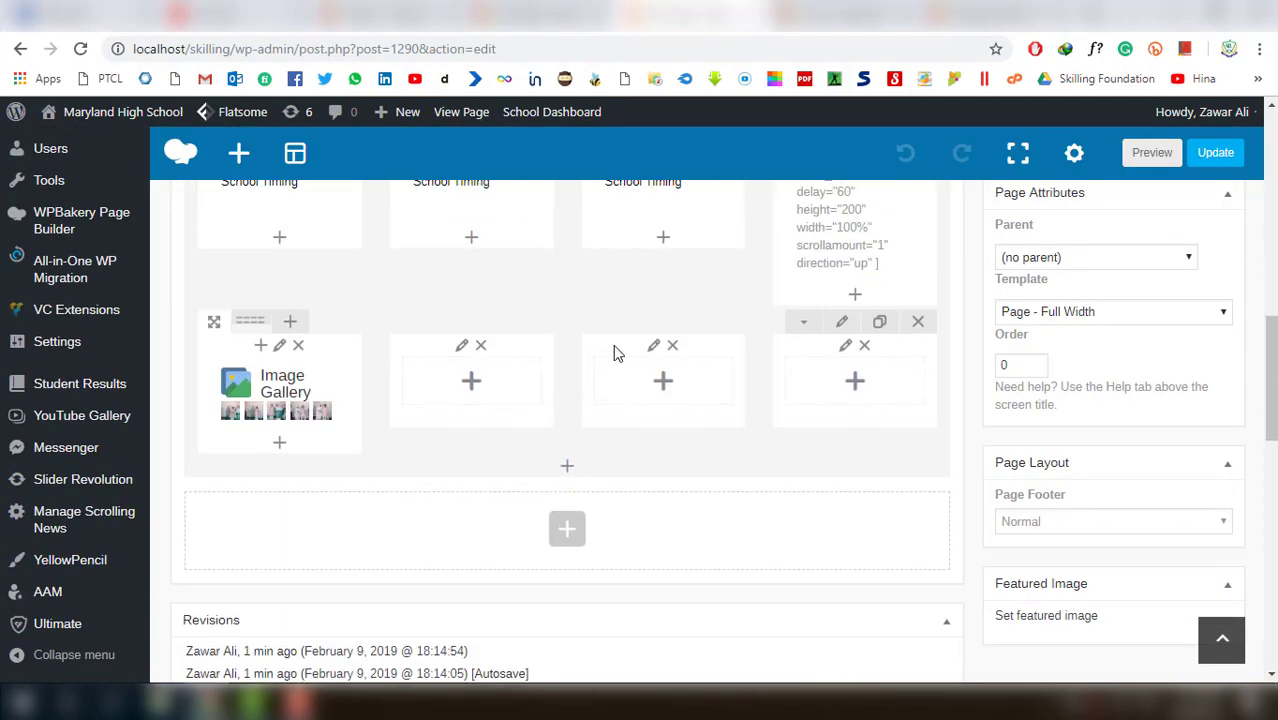
left_click(838, 324)
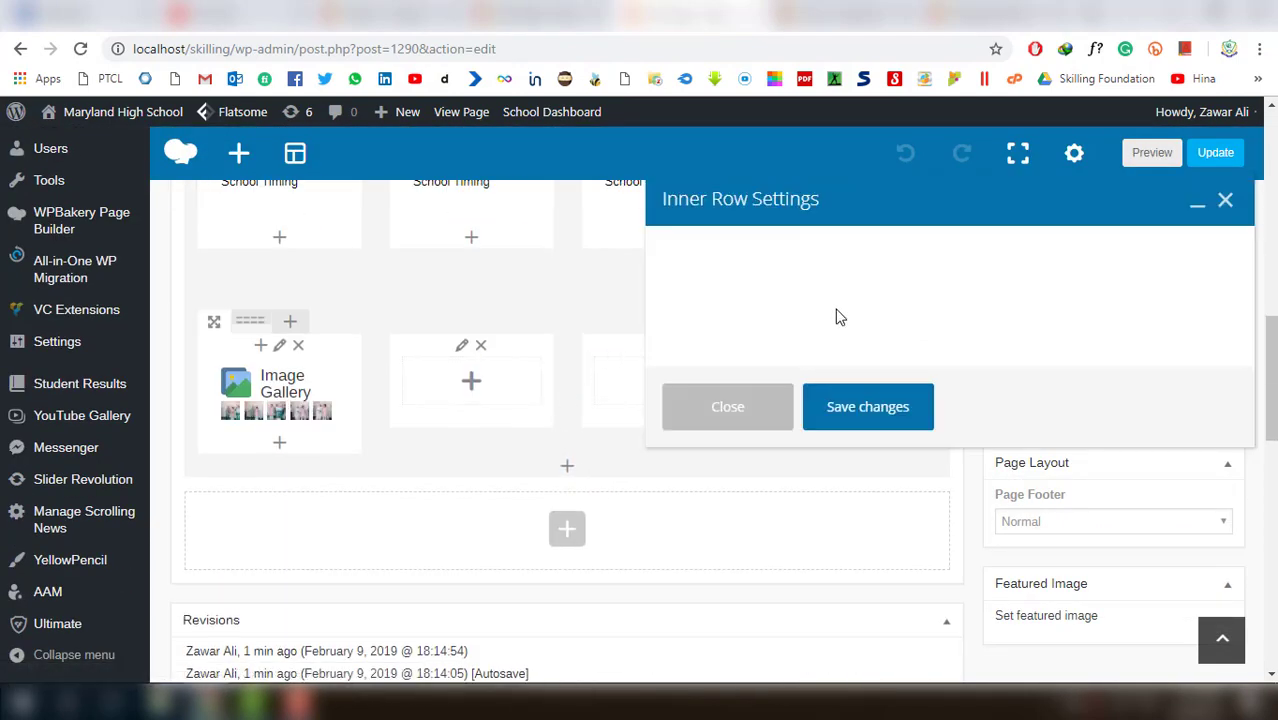
left_click(834, 258)
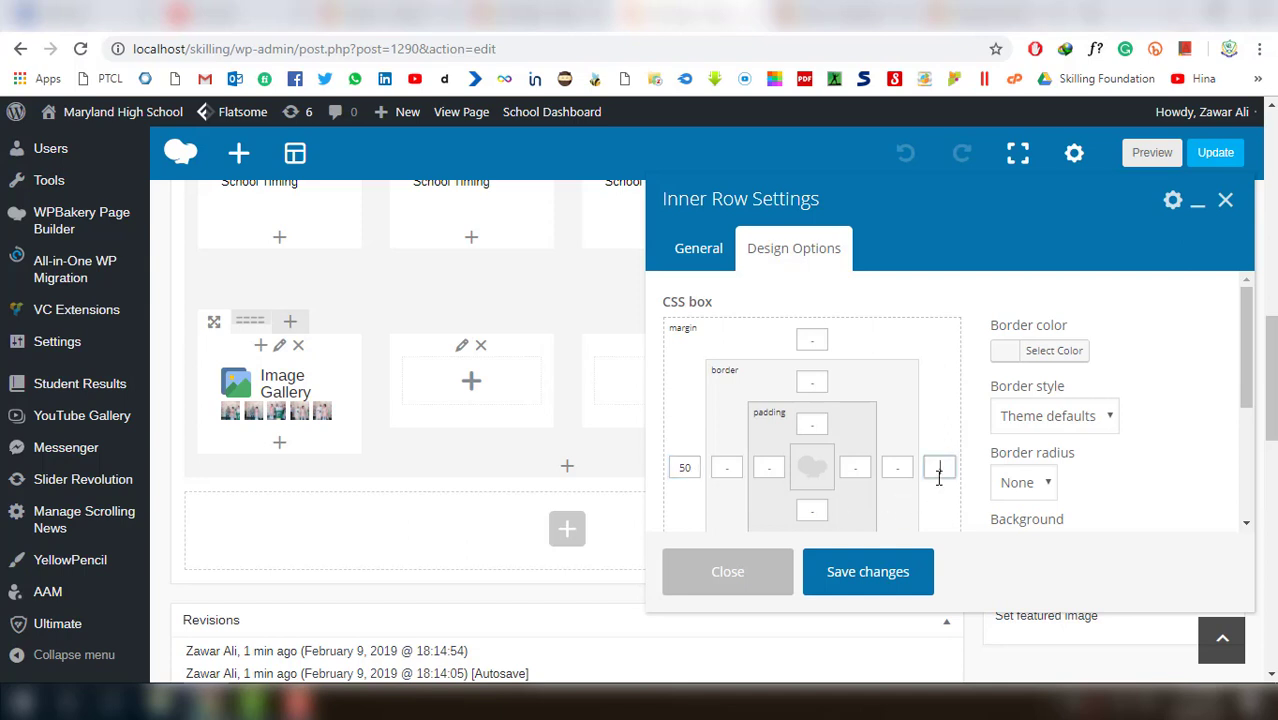
left_click(880, 571)
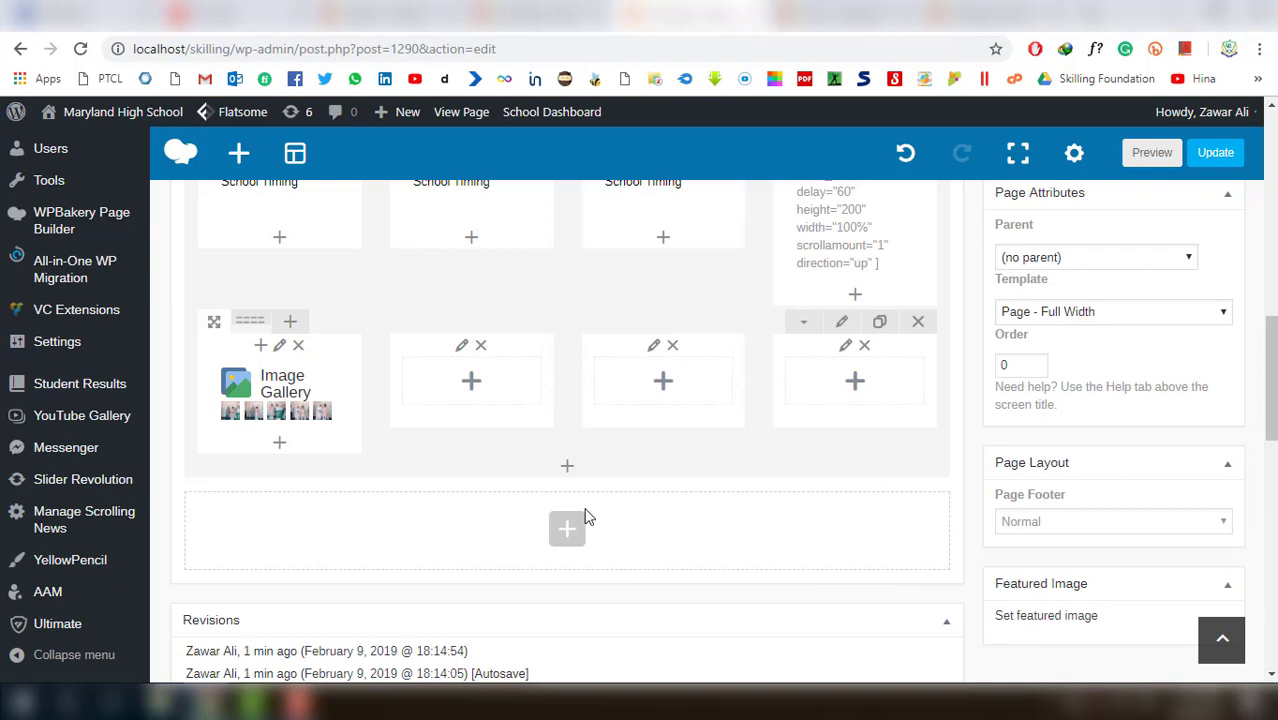
left_click(1216, 152)
Reload the front page and check the gallery's position with the changed row margins
left_click(650, 15)
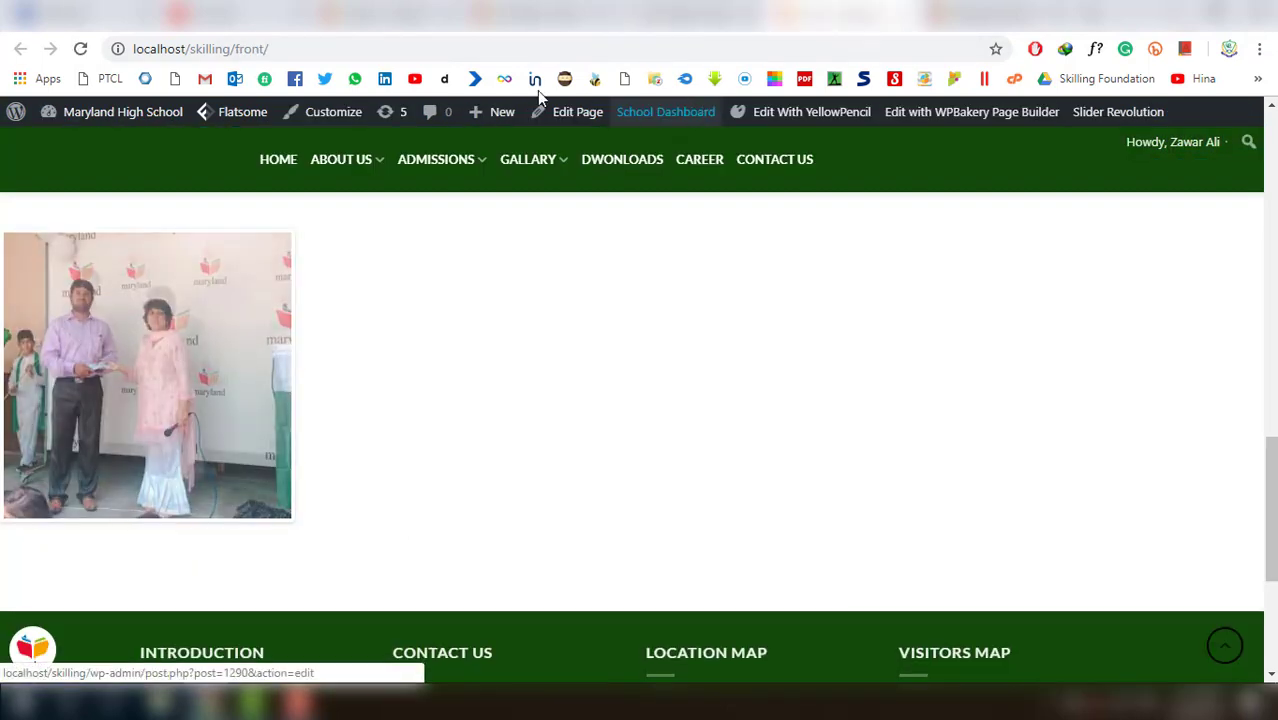
left_click(82, 49)
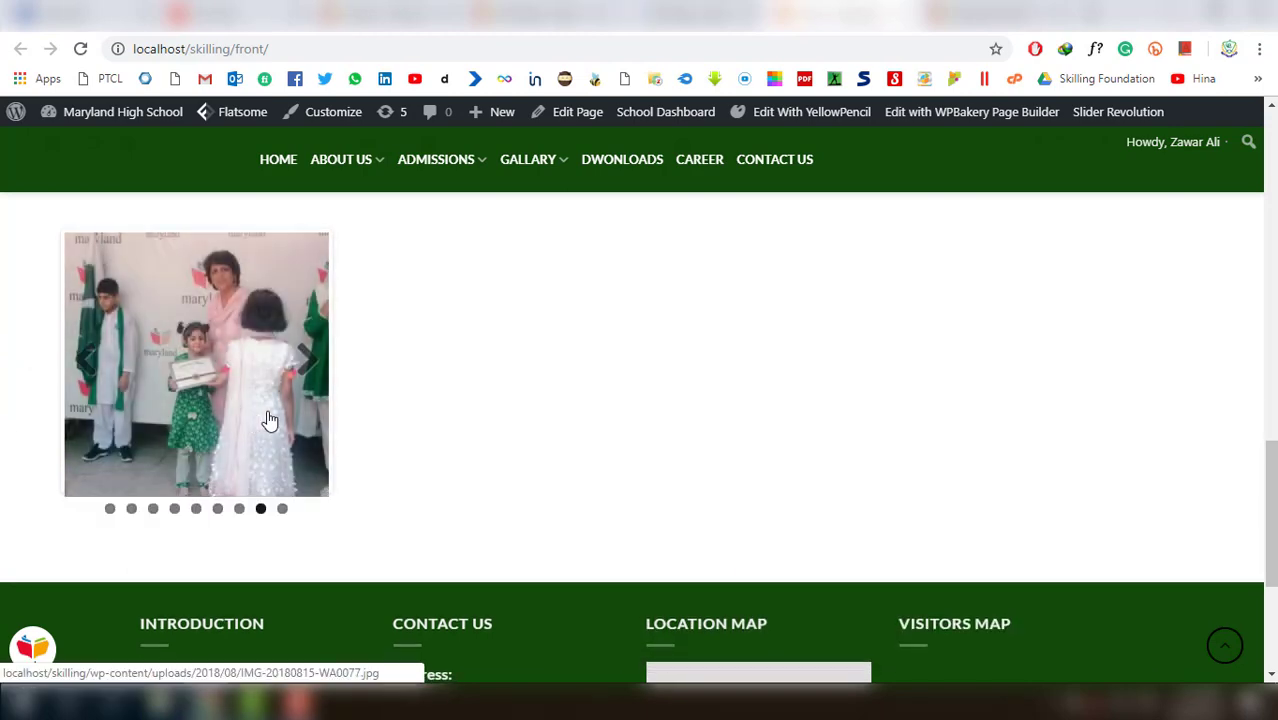
scroll(276, 420, "down", 1)
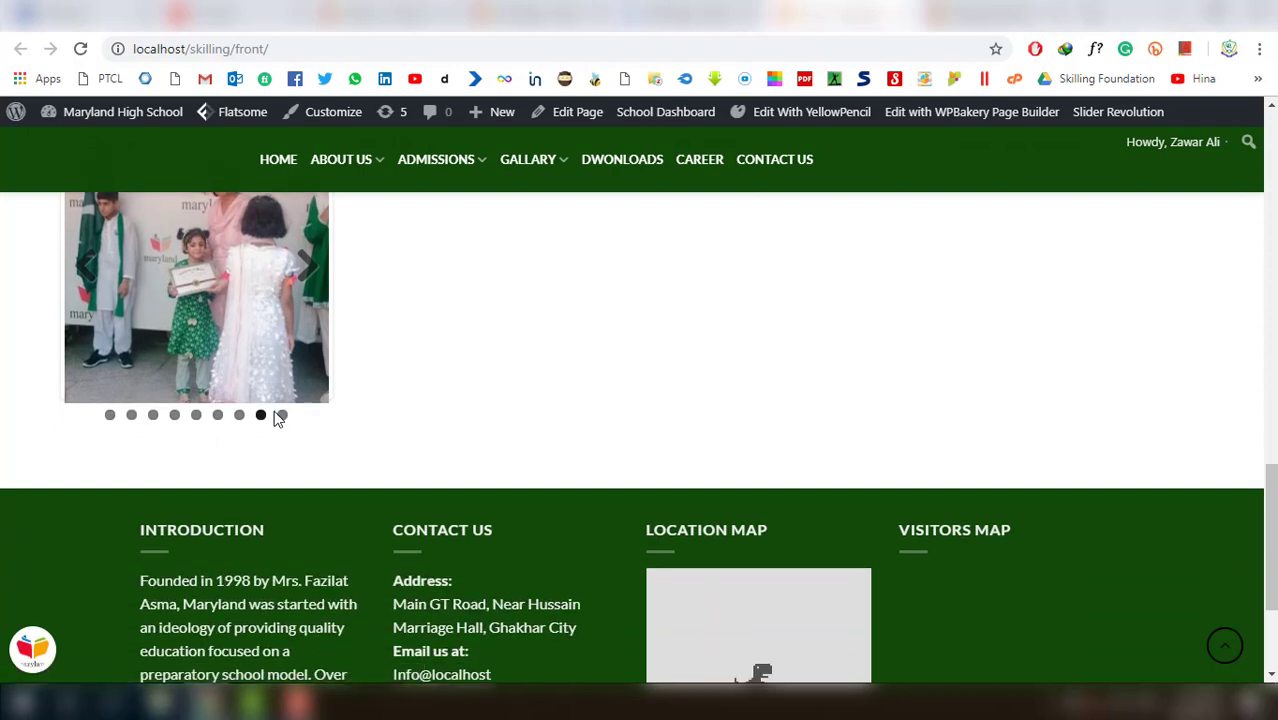
scroll(276, 420, "up", 1)
Duplicate the image gallery into the second, third and fourth columns of its inner row, and update the page
left_click(577, 111)
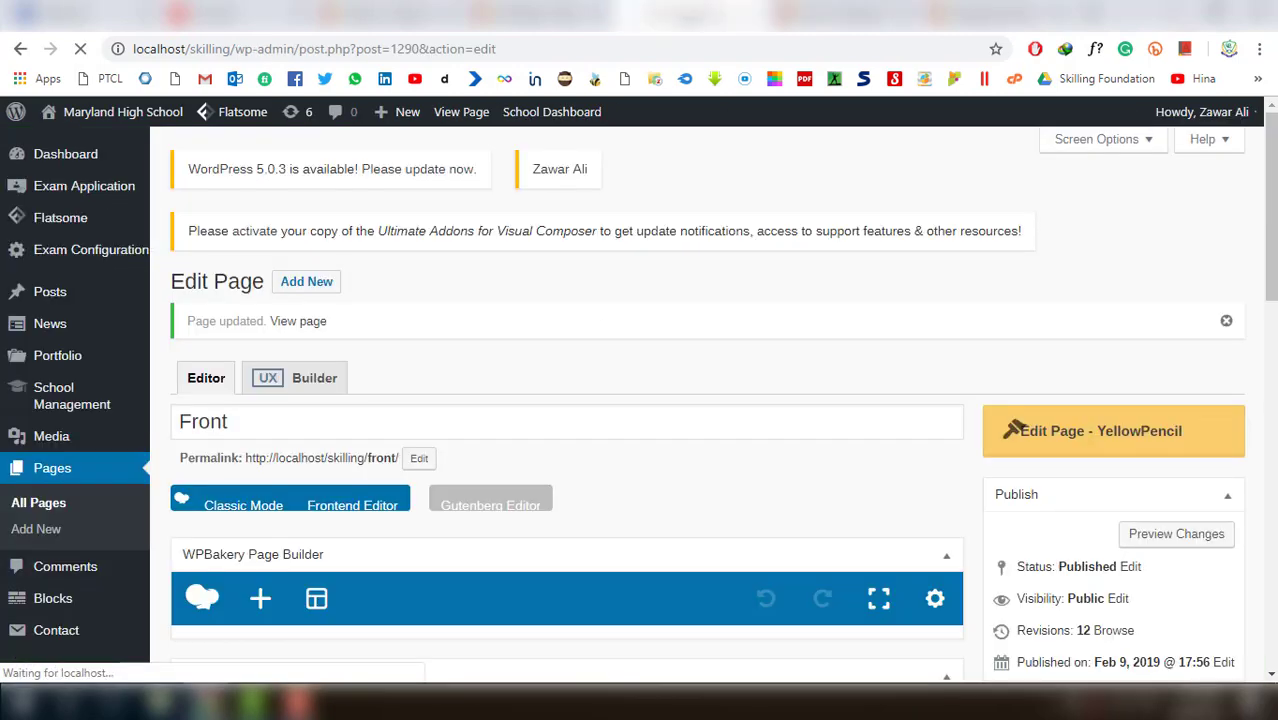
scroll(700, 395, "down", 6)
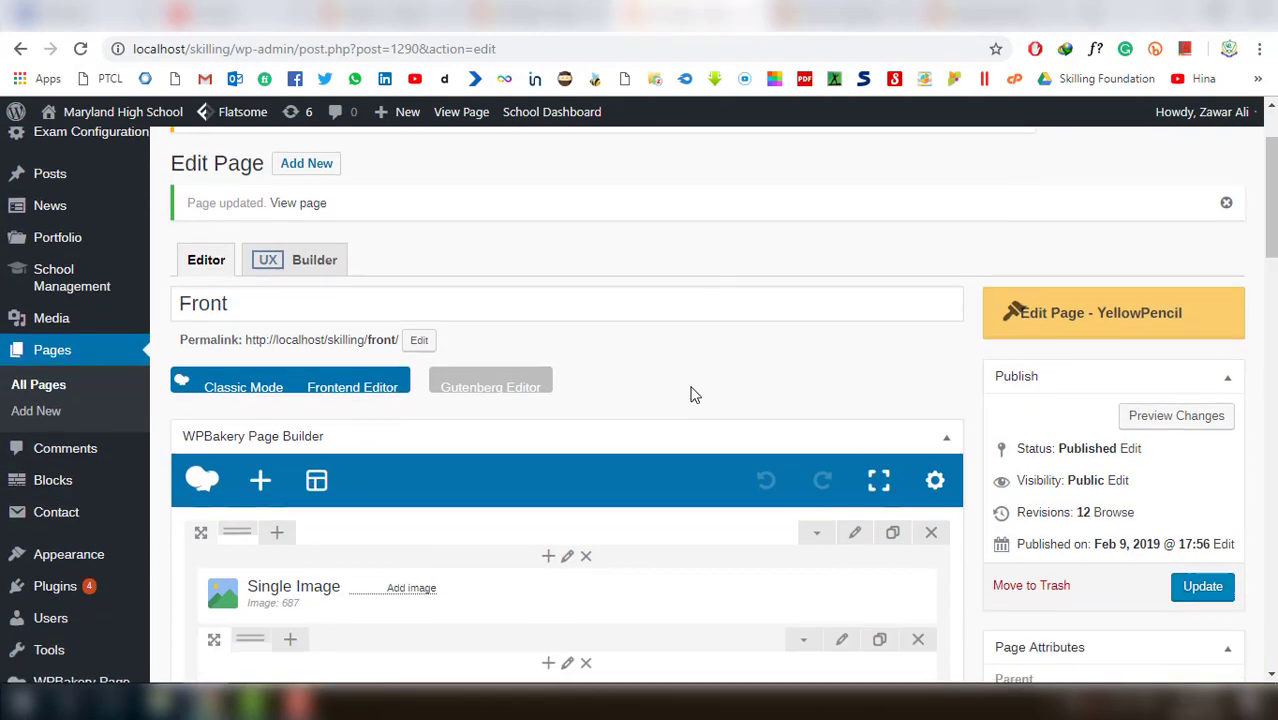
scroll(713, 470, "down", 6)
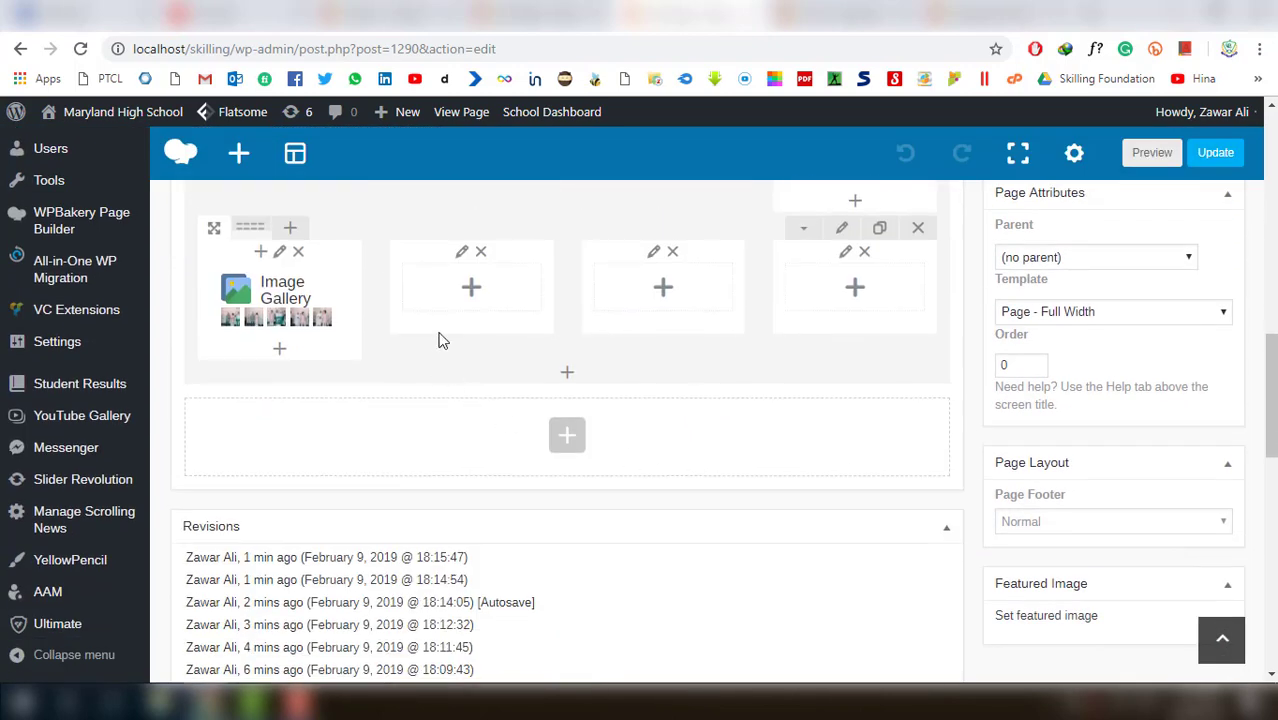
mouse_move(287, 284)
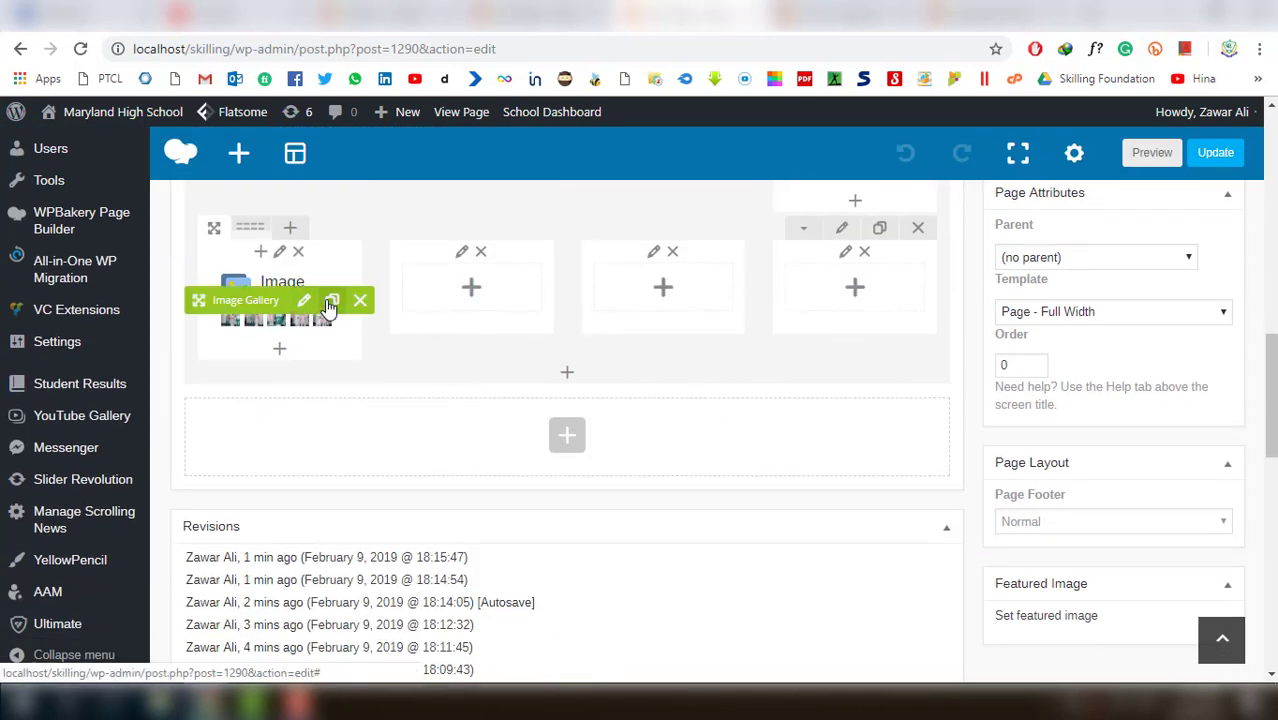
left_click(331, 300)
mouse_move(272, 374)
left_mouse_down()
mouse_move(448, 337)
mouse_move(463, 350)
left_mouse_up()
mouse_move(478, 320)
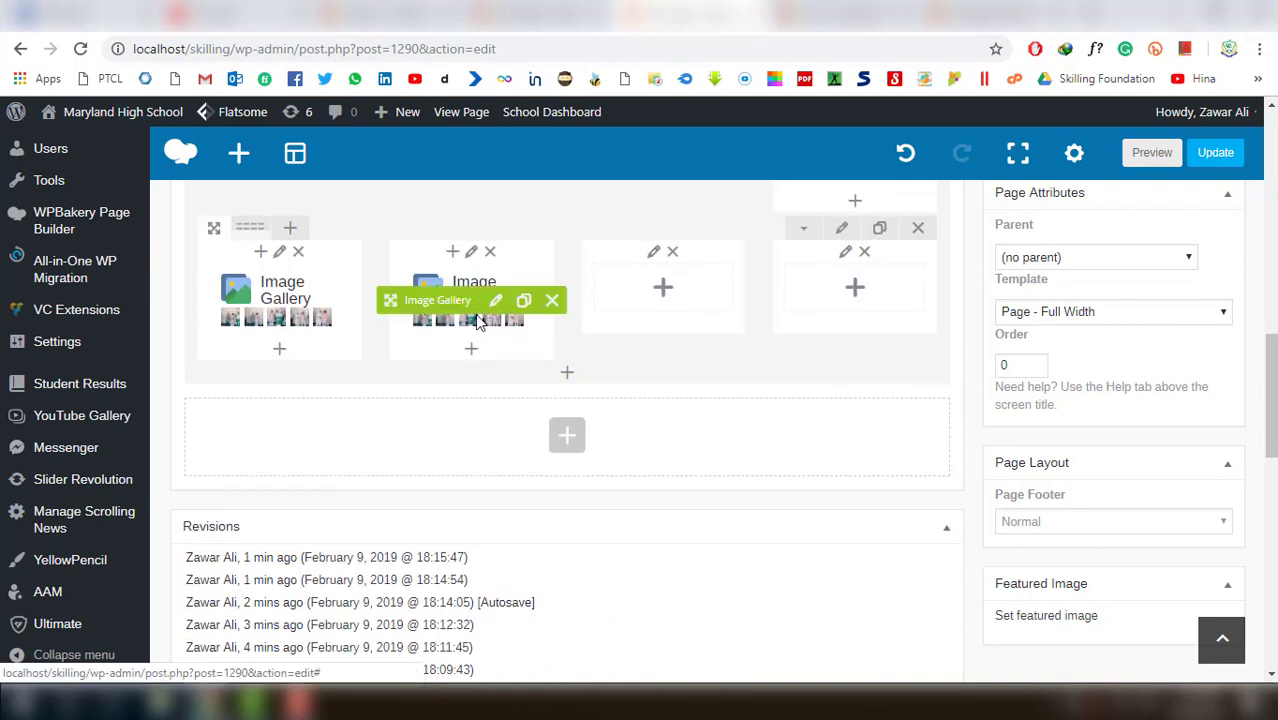
left_click(523, 300)
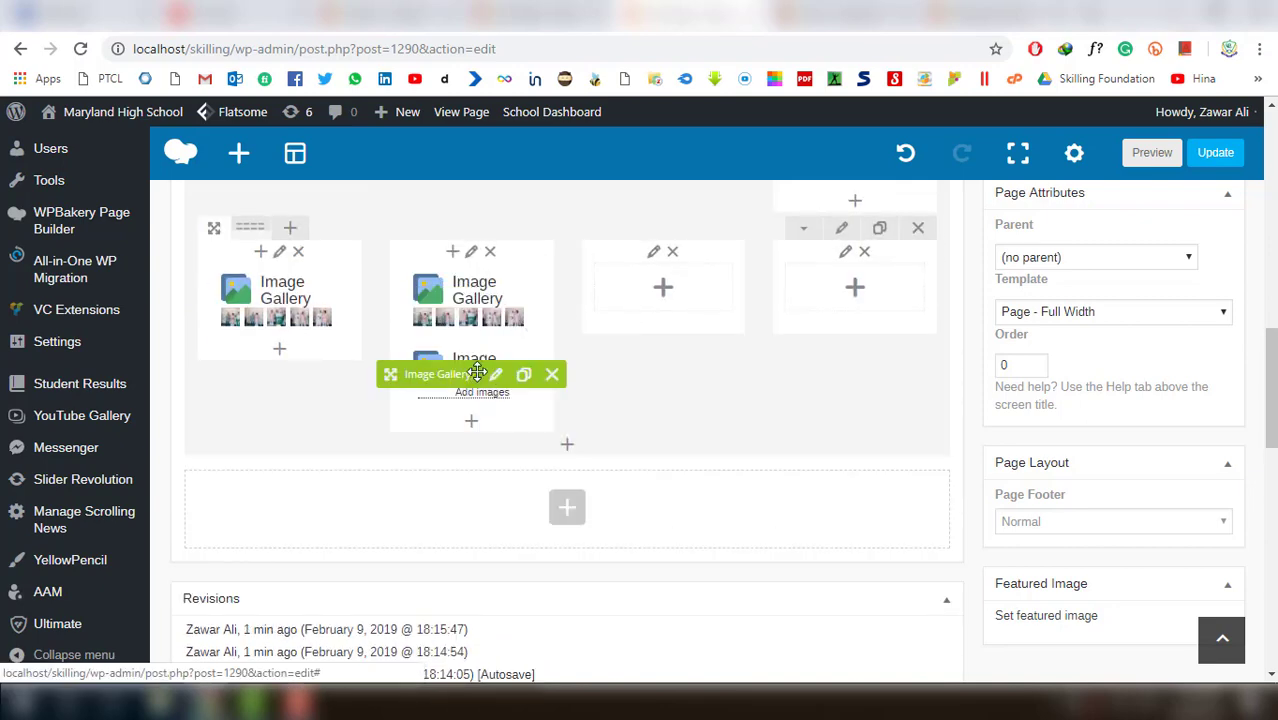
mouse_move(623, 383)
left_mouse_down()
mouse_move(700, 317)
mouse_move(653, 331)
mouse_move(640, 360)
left_mouse_up()
left_click_drag(640, 360, 855, 350)
left_click(715, 302)
left_click(1210, 165)
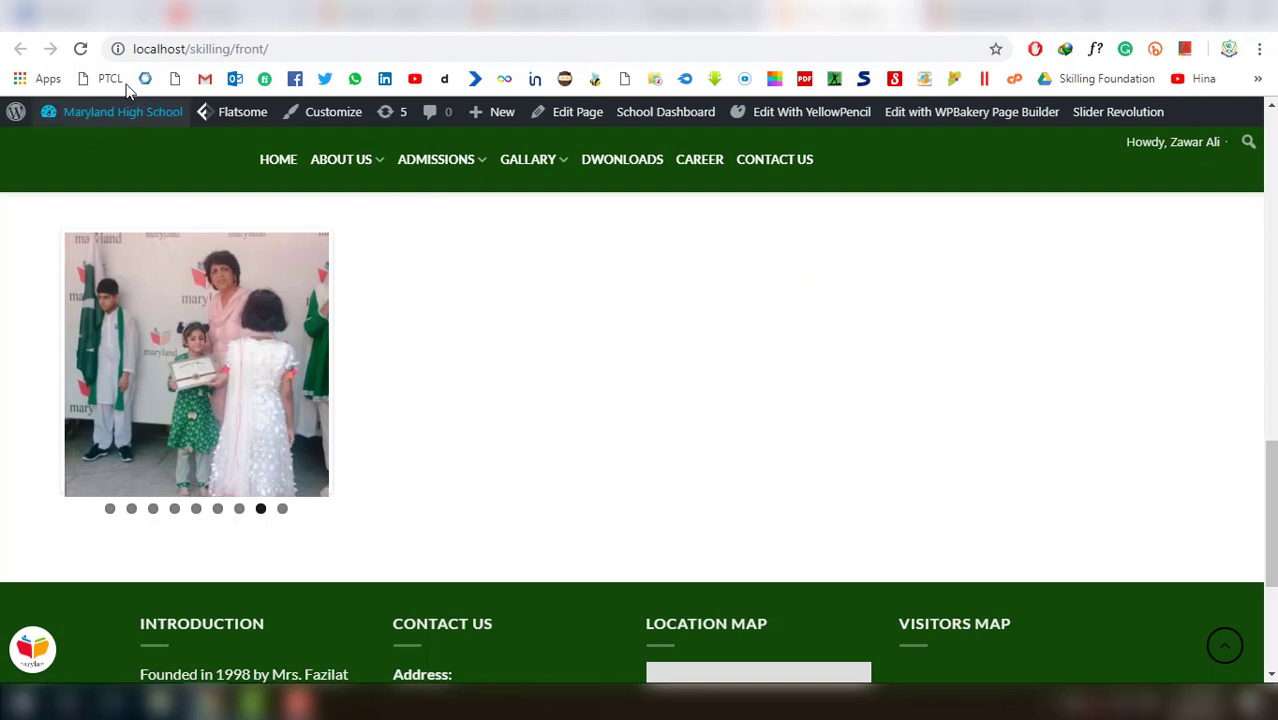
Reload the front page and compare its four image galleries with the gallery row on the home page
left_click(80, 48)
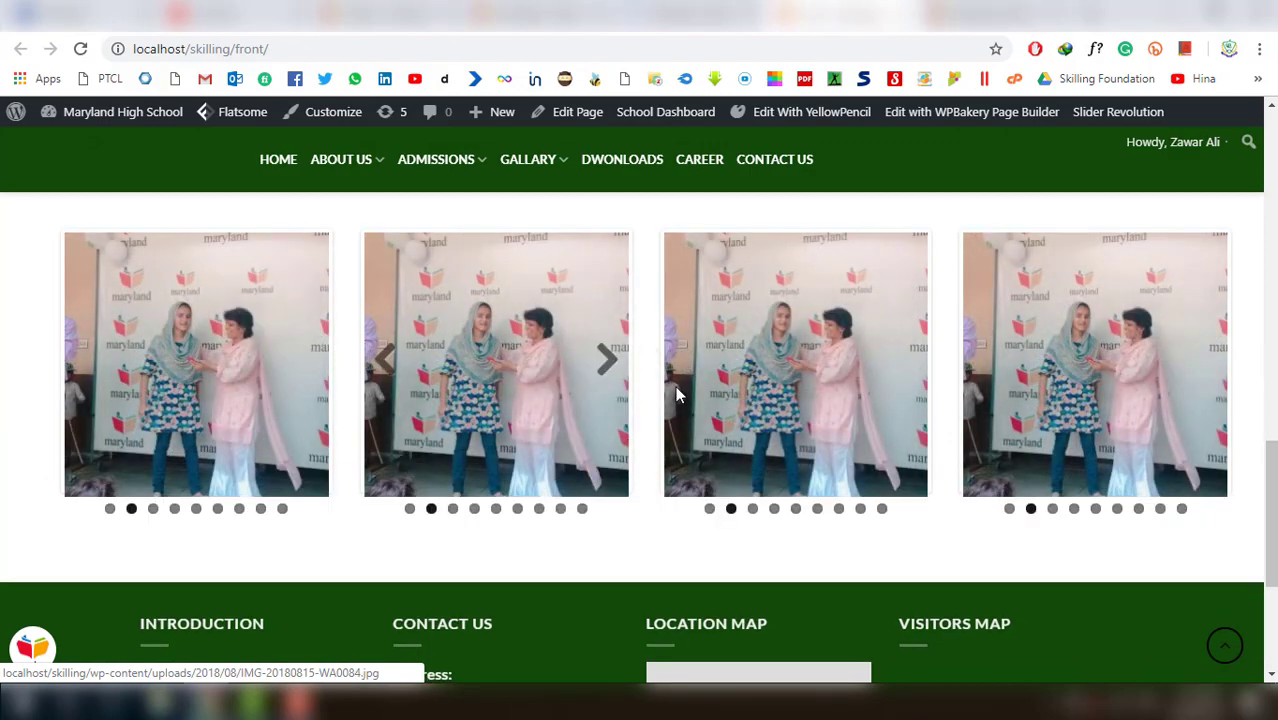
key("ctrl+Tab")
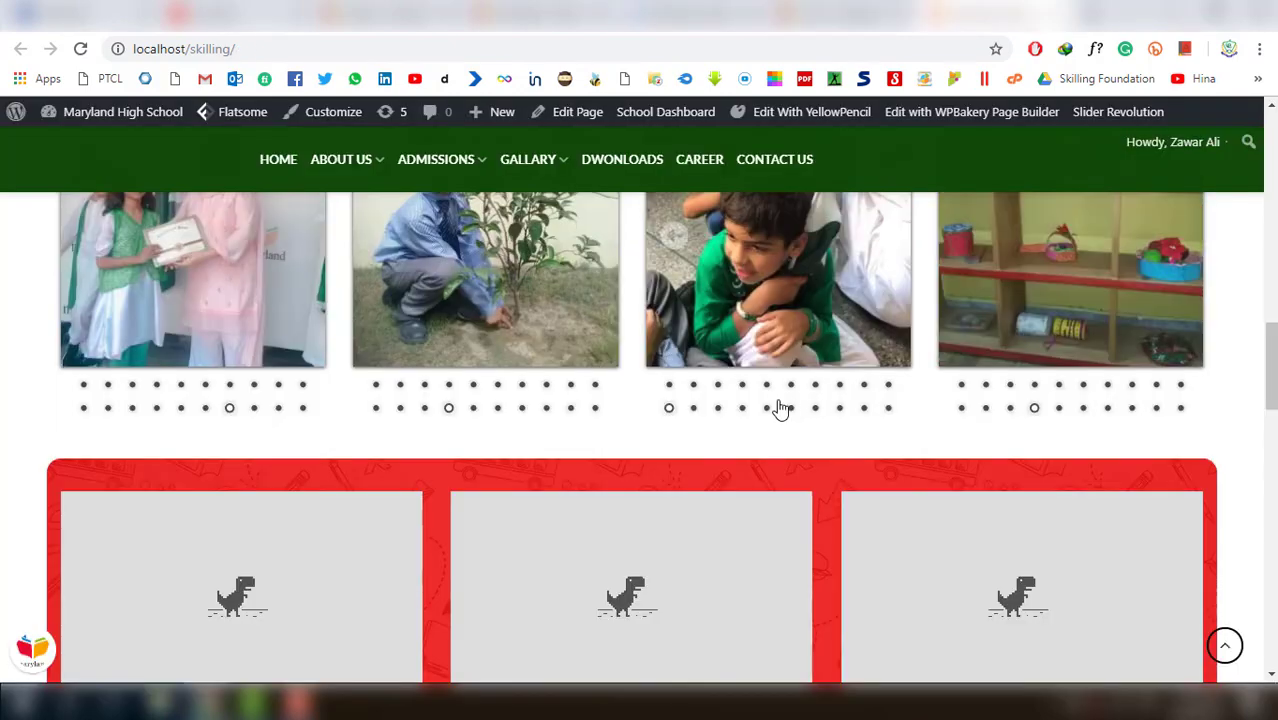
scroll(600, 370, "up", 2)
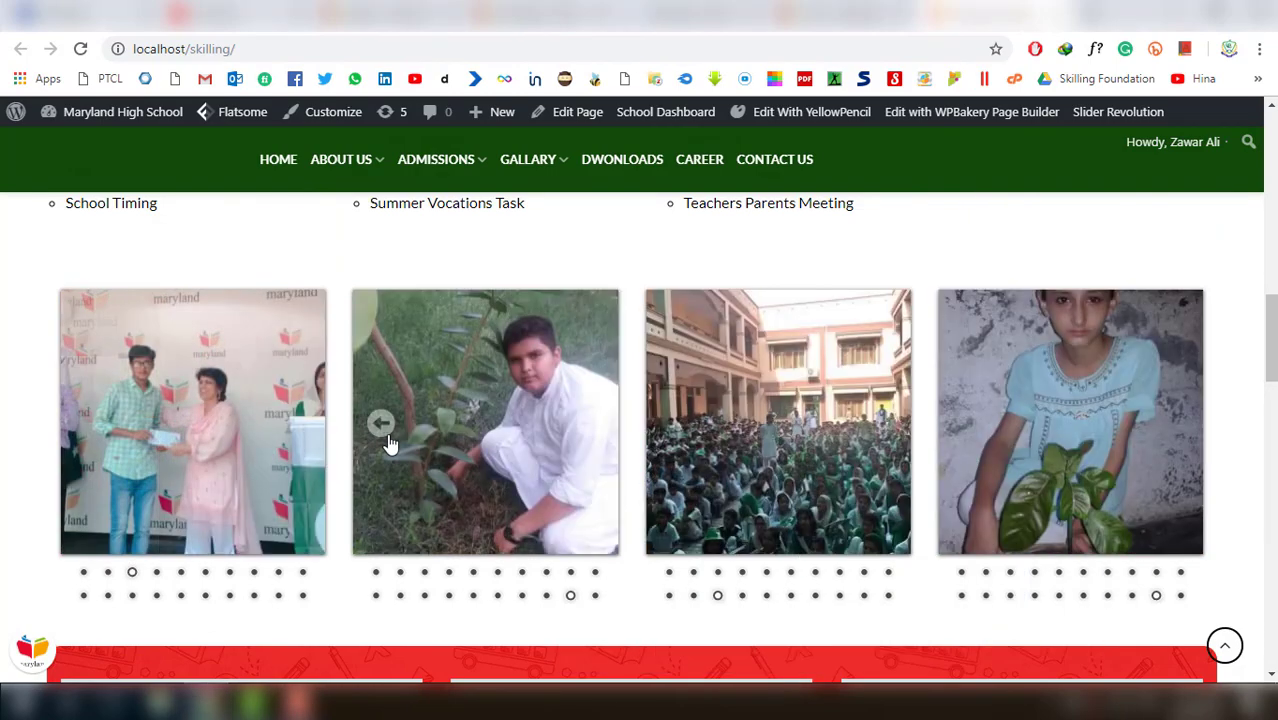
Turn on the computer's Wi-Fi so the embedded videos in the home page's red and green rows can load
scroll(714, 486, "down", 1)
scroll(714, 486, "down", 2)
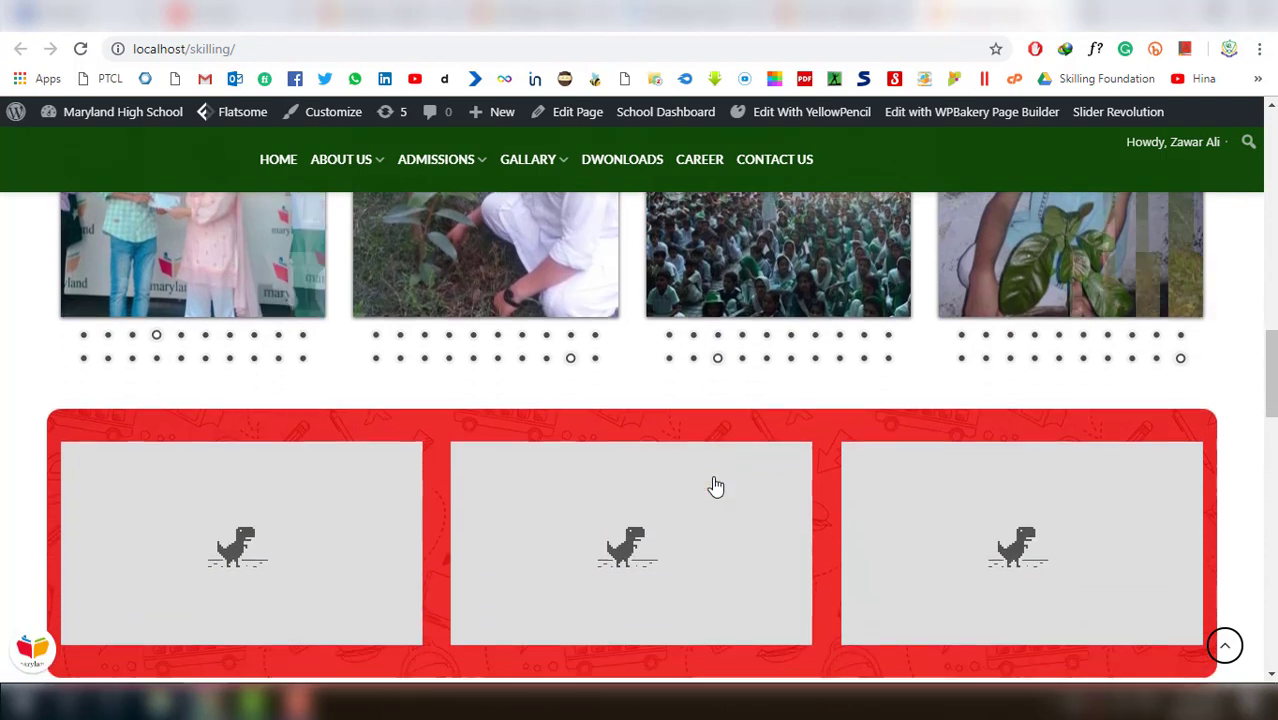
scroll(723, 483, "down", 3)
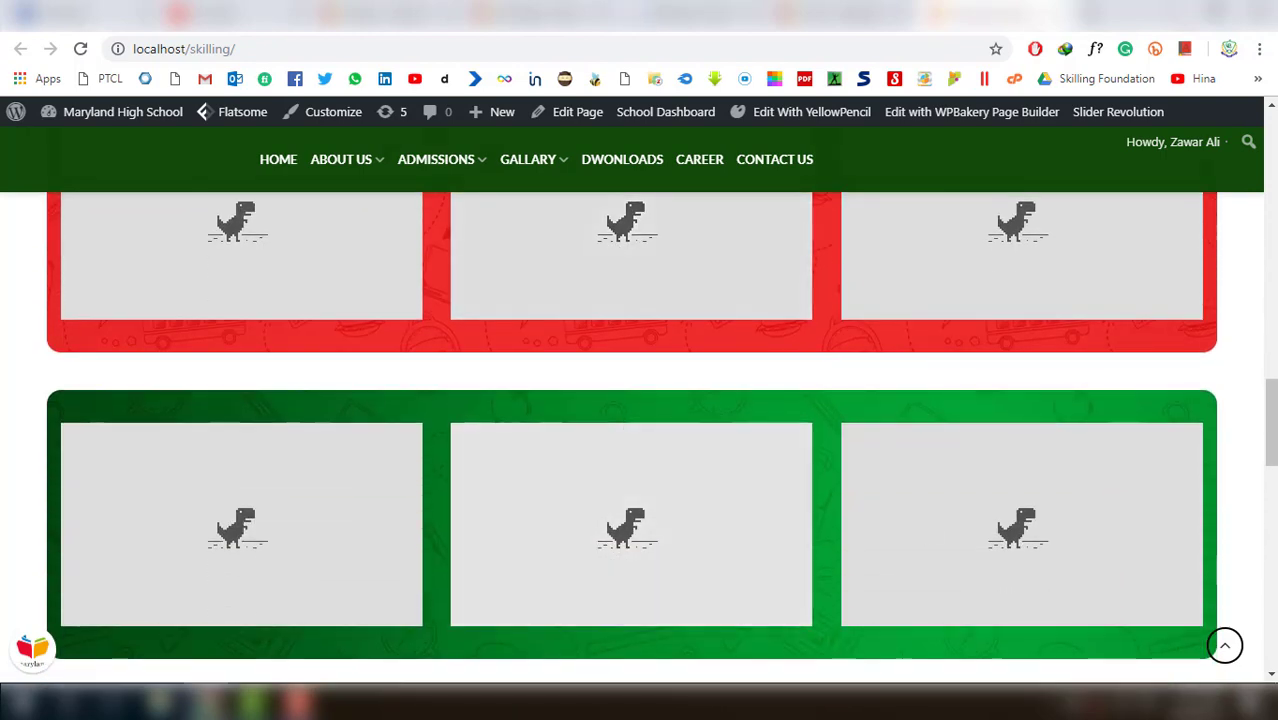
left_click(1109, 710)
left_click(1089, 710)
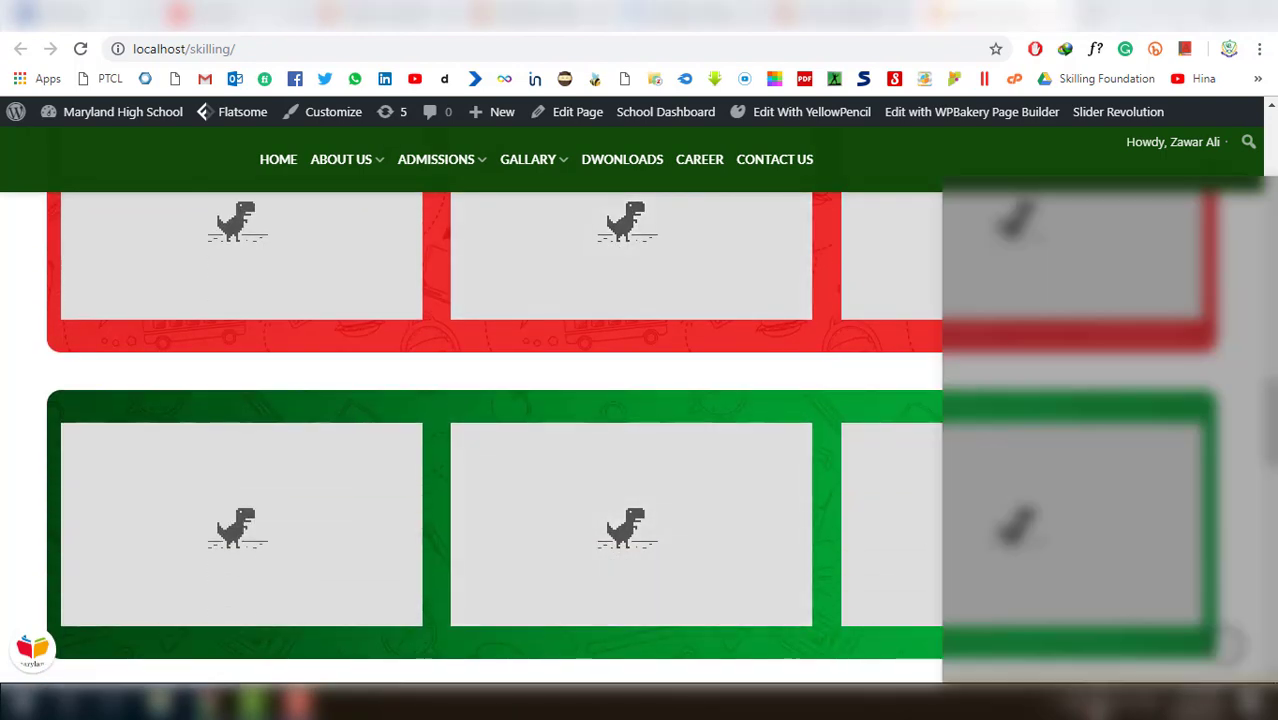
left_click(985, 653)
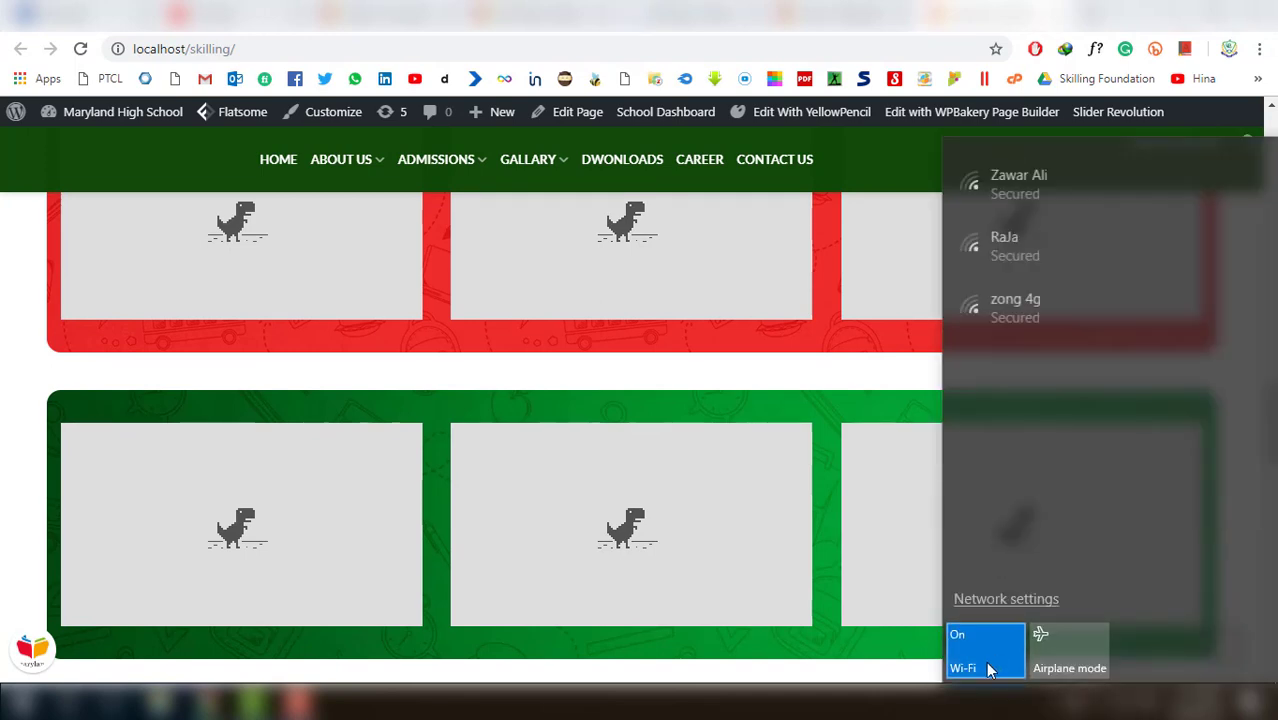
key("Escape")
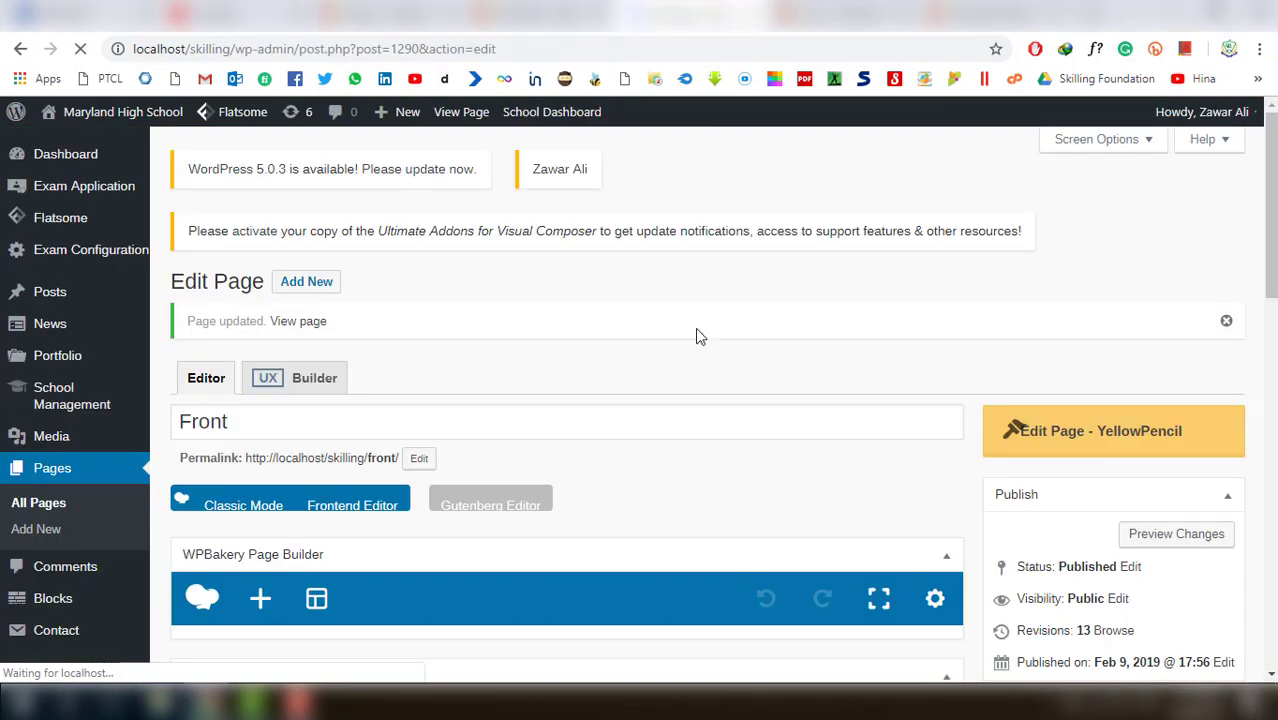
Reload the home page and examine the red and green three-video rows below its image galleries
scroll(770, 386, "down", 10)
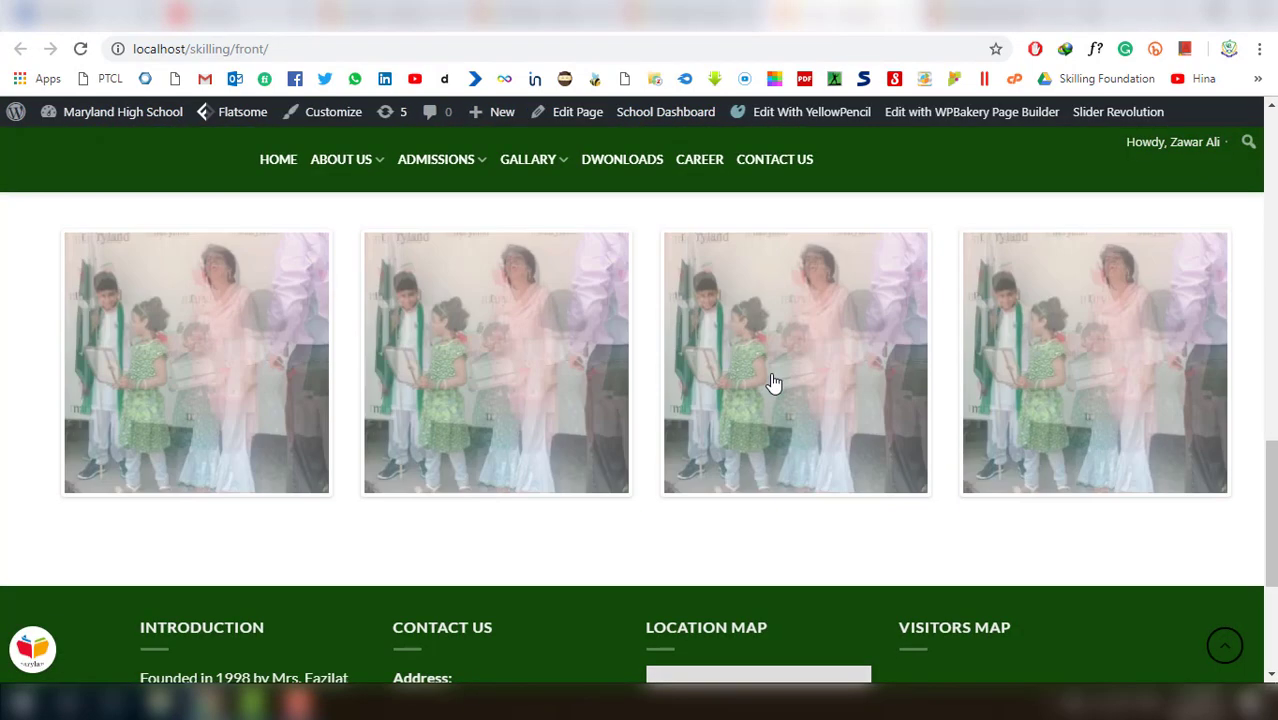
scroll(944, 466, "down", 2)
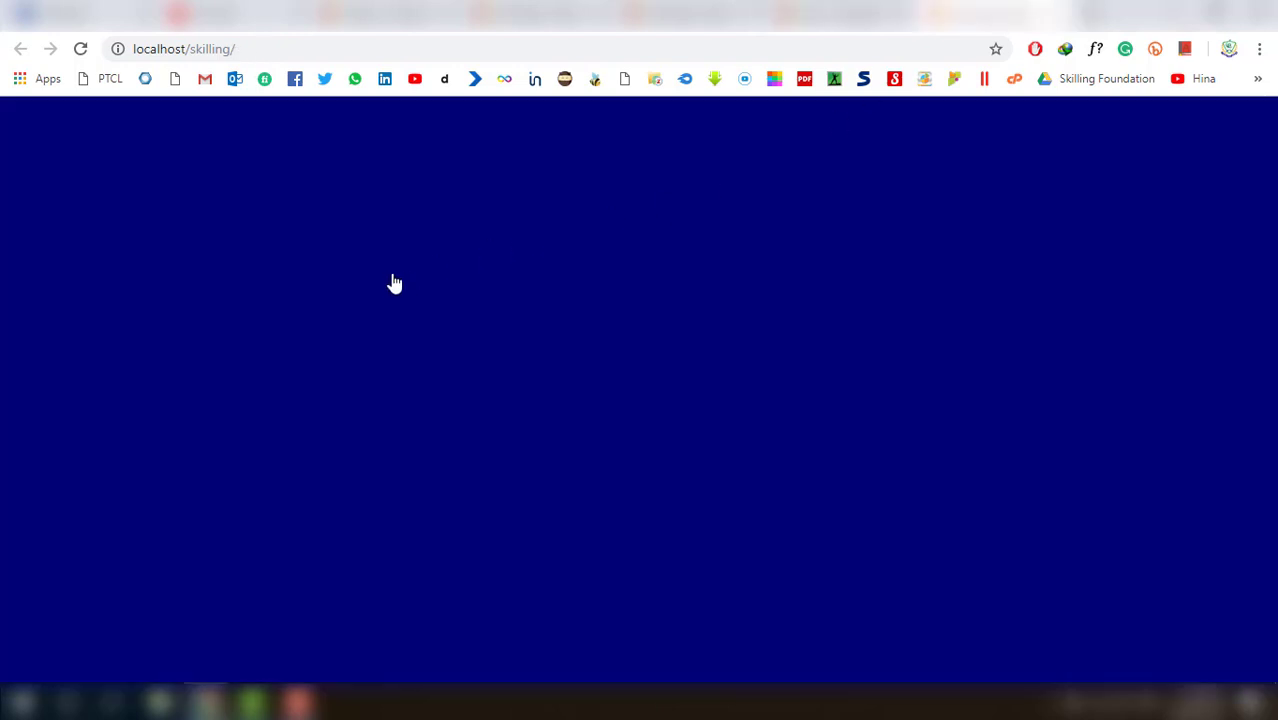
scroll(172, 237, "up", 2)
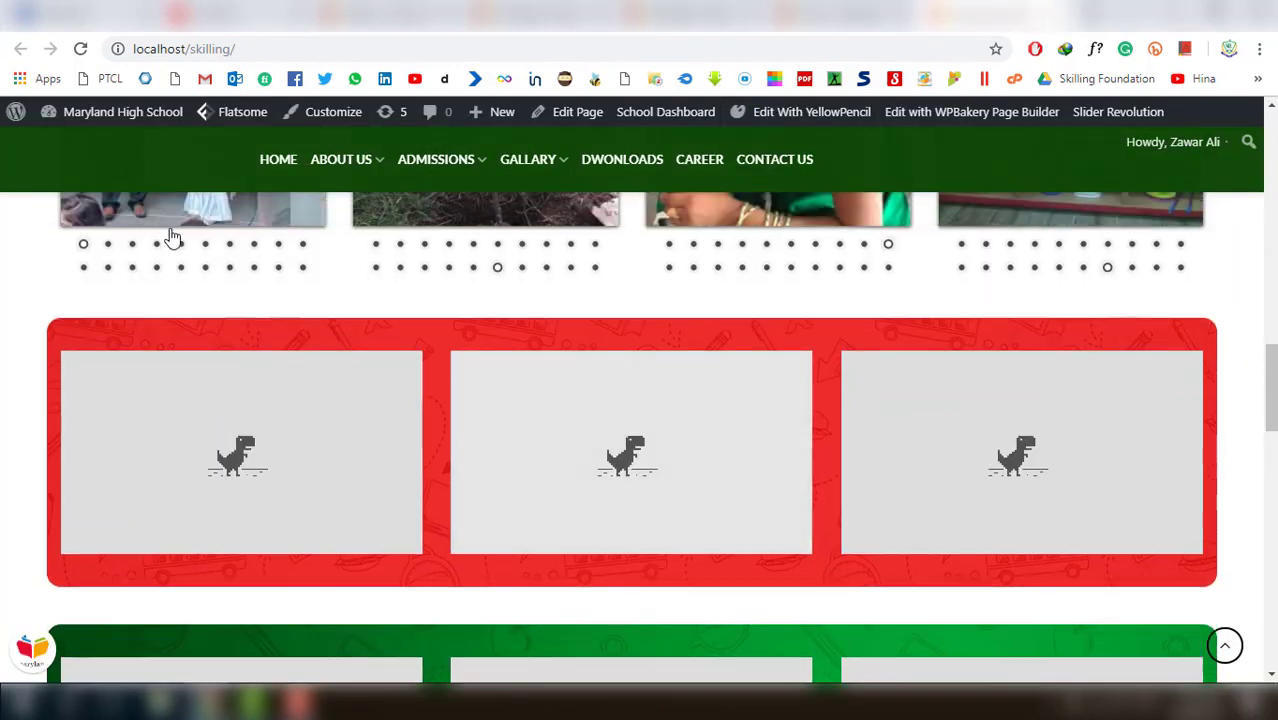
left_click(80, 48)
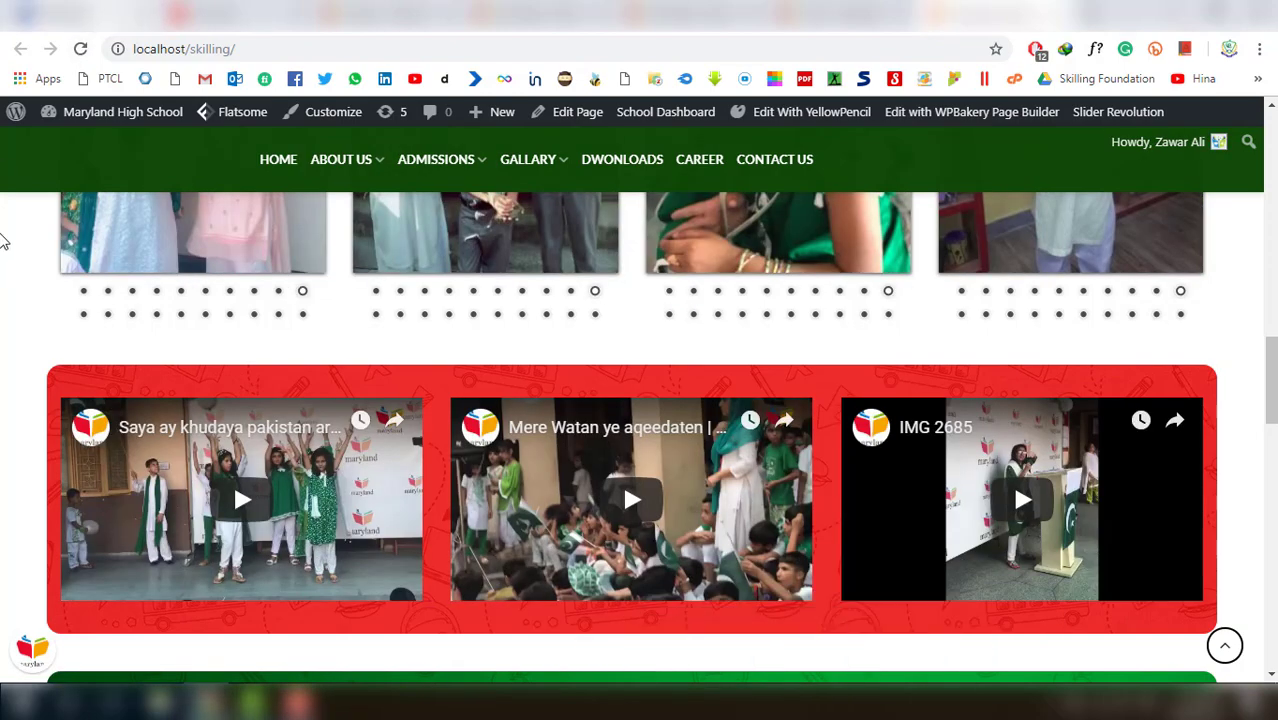
scroll(806, 444, "up", 1)
scroll(806, 444, "up", 2)
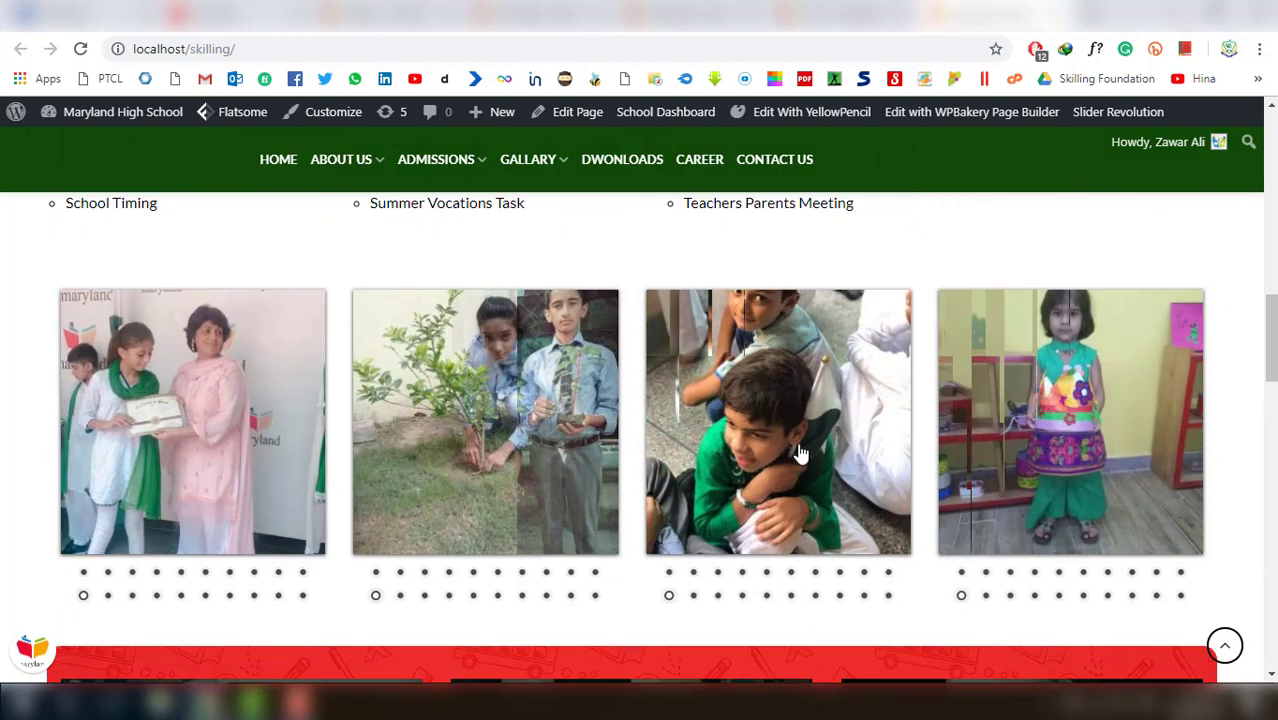
scroll(843, 470, "down", 4)
scroll(641, 485, "down", 4)
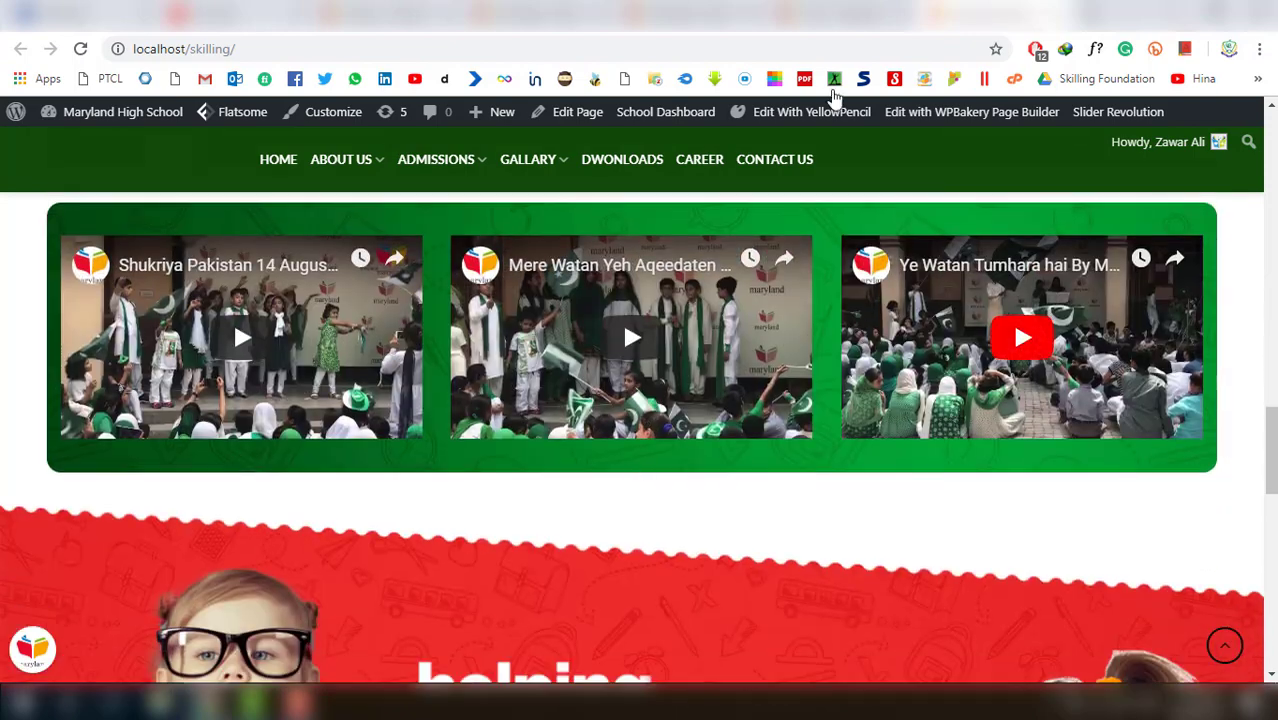
Add a new row below the image gallery row on the Front page and split it into three equal columns
left_click(873, 14)
left_click(740, 14)
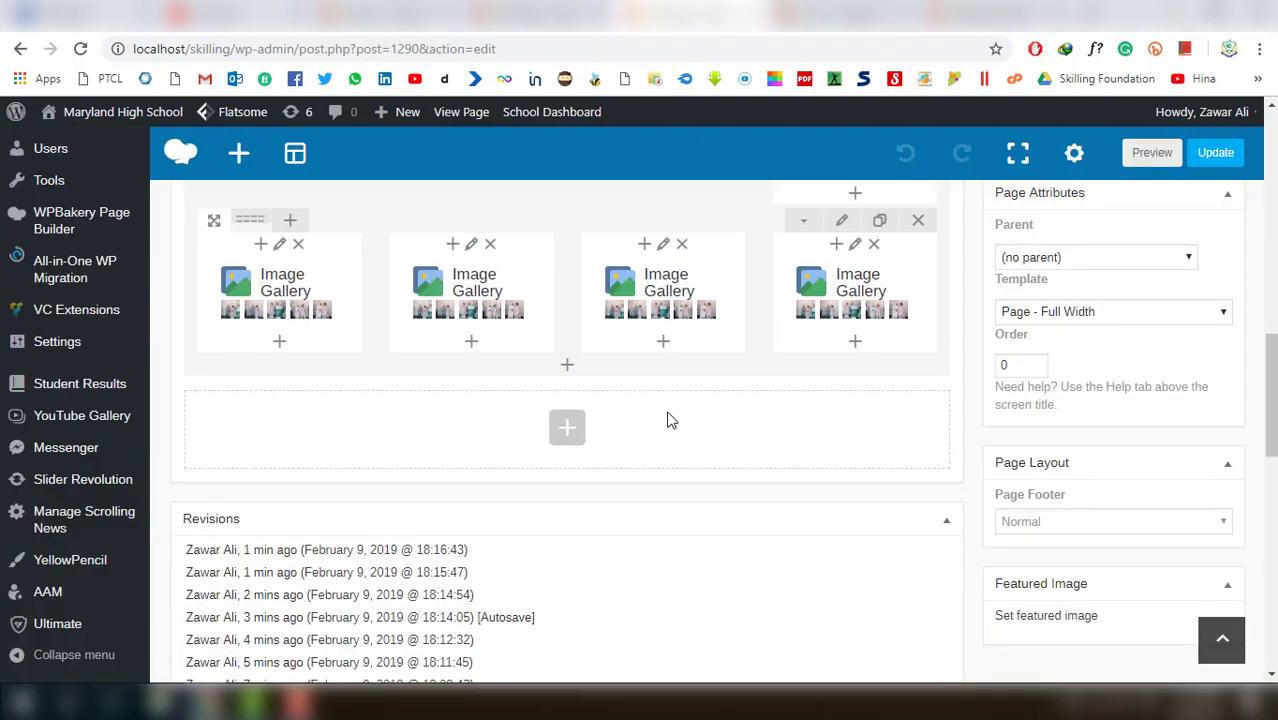
scroll(668, 419, "down", 2)
scroll(668, 419, "up", 4)
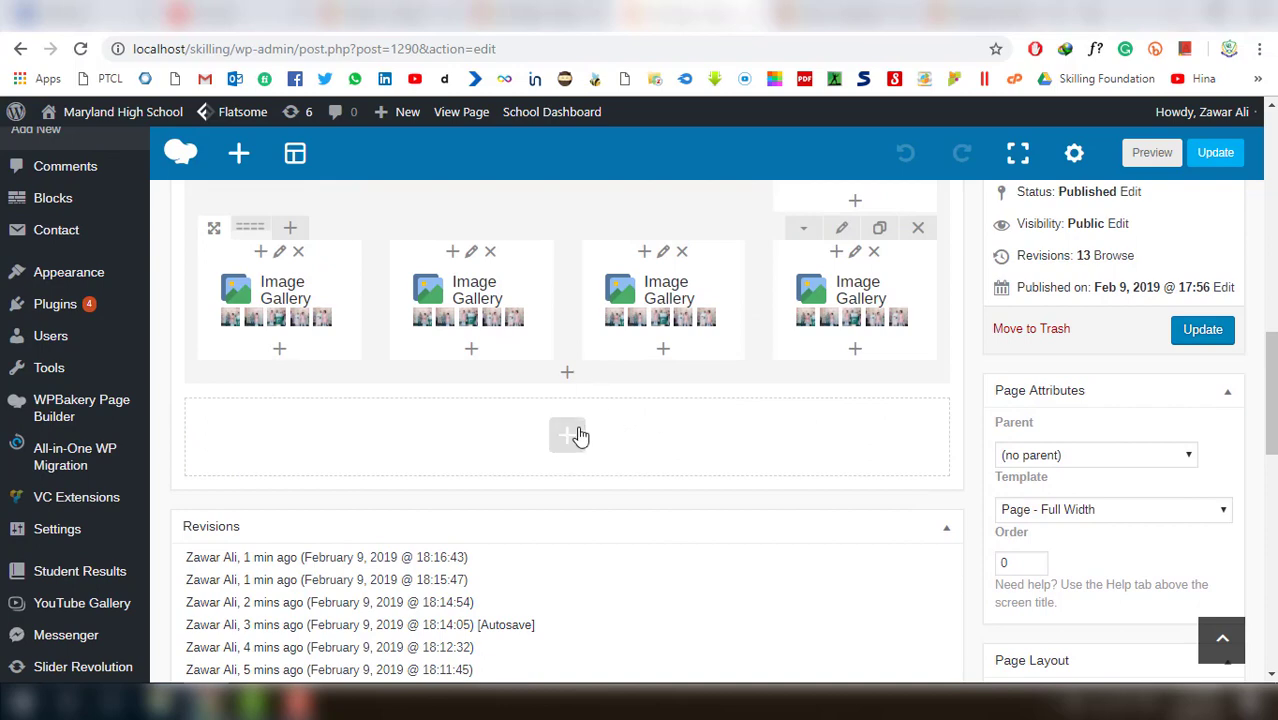
left_click(578, 435)
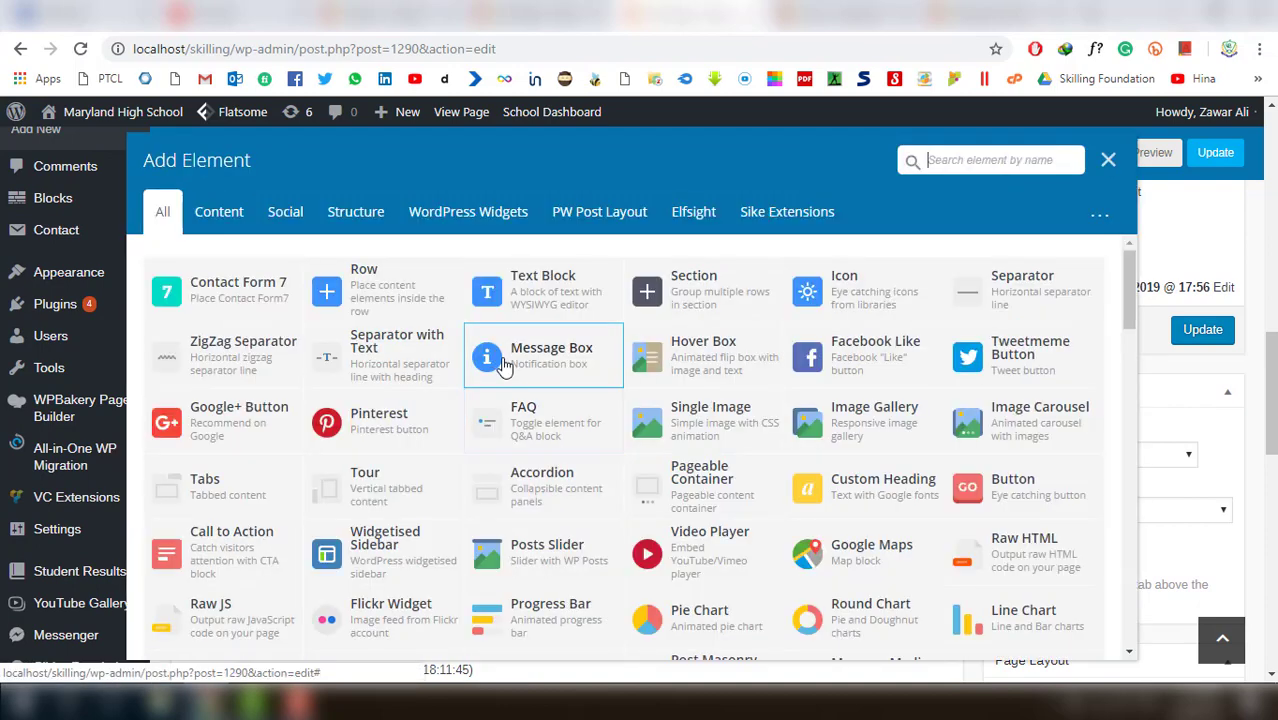
left_click(408, 300)
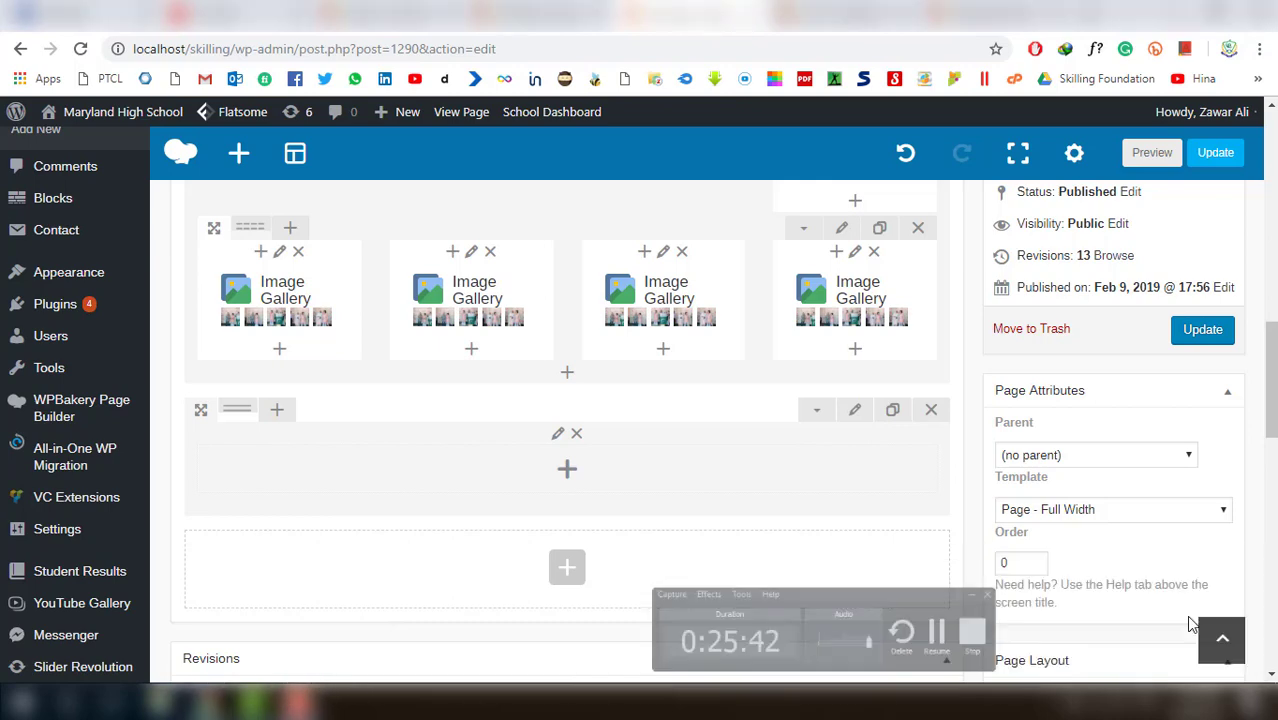
mouse_move(233, 411)
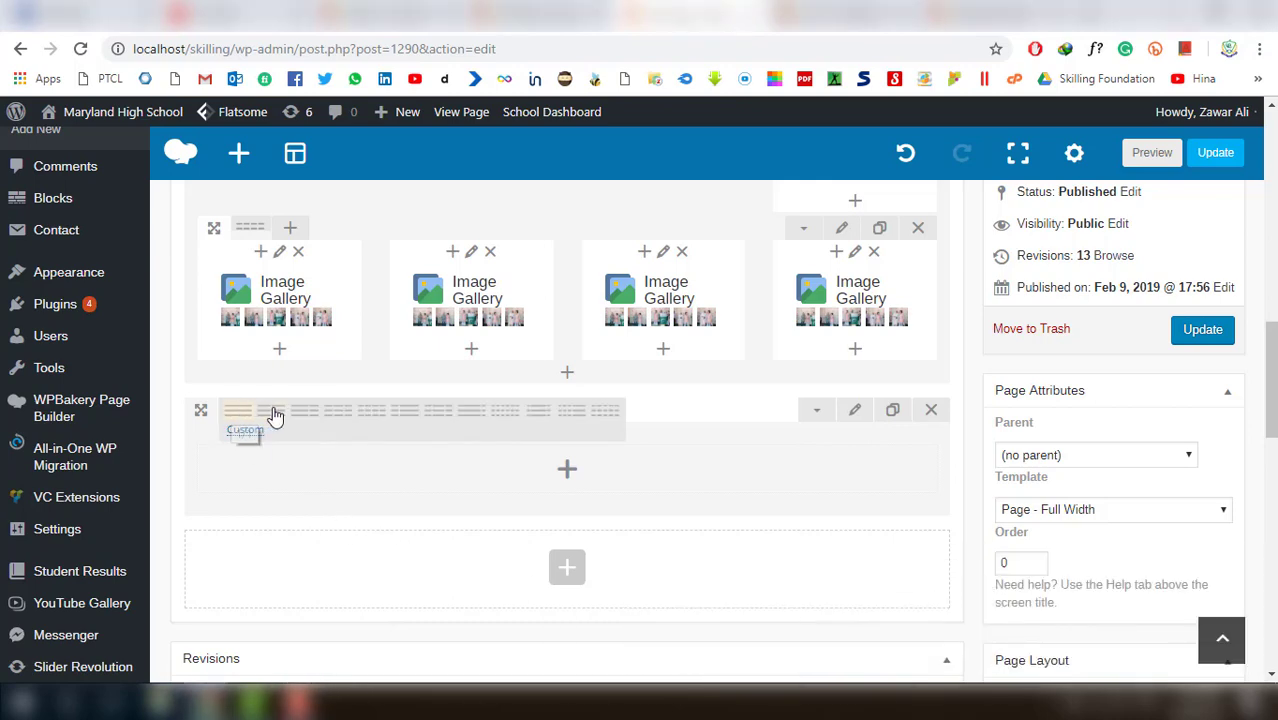
left_click(326, 418)
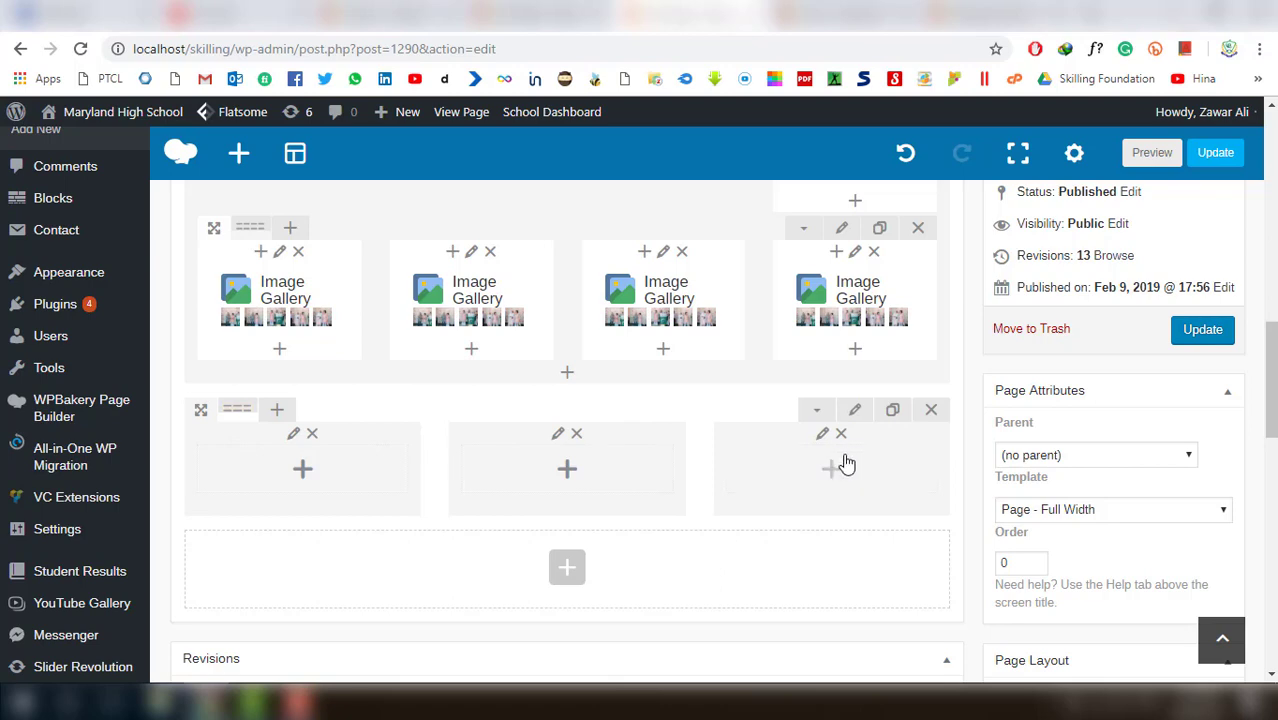
Examine the backgrounds and layout of the home page's video rows as a reference for the new row
left_click(920, 14)
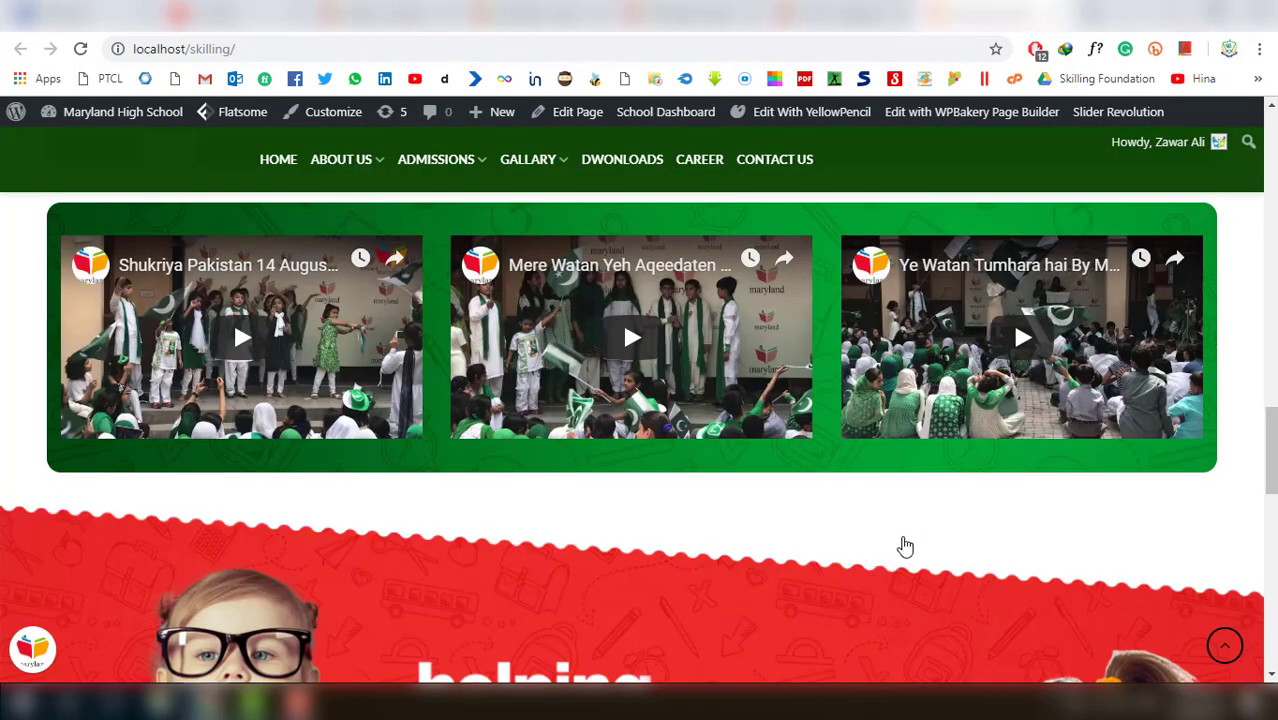
scroll(903, 545, "down", 1)
scroll(903, 545, "up", 4)
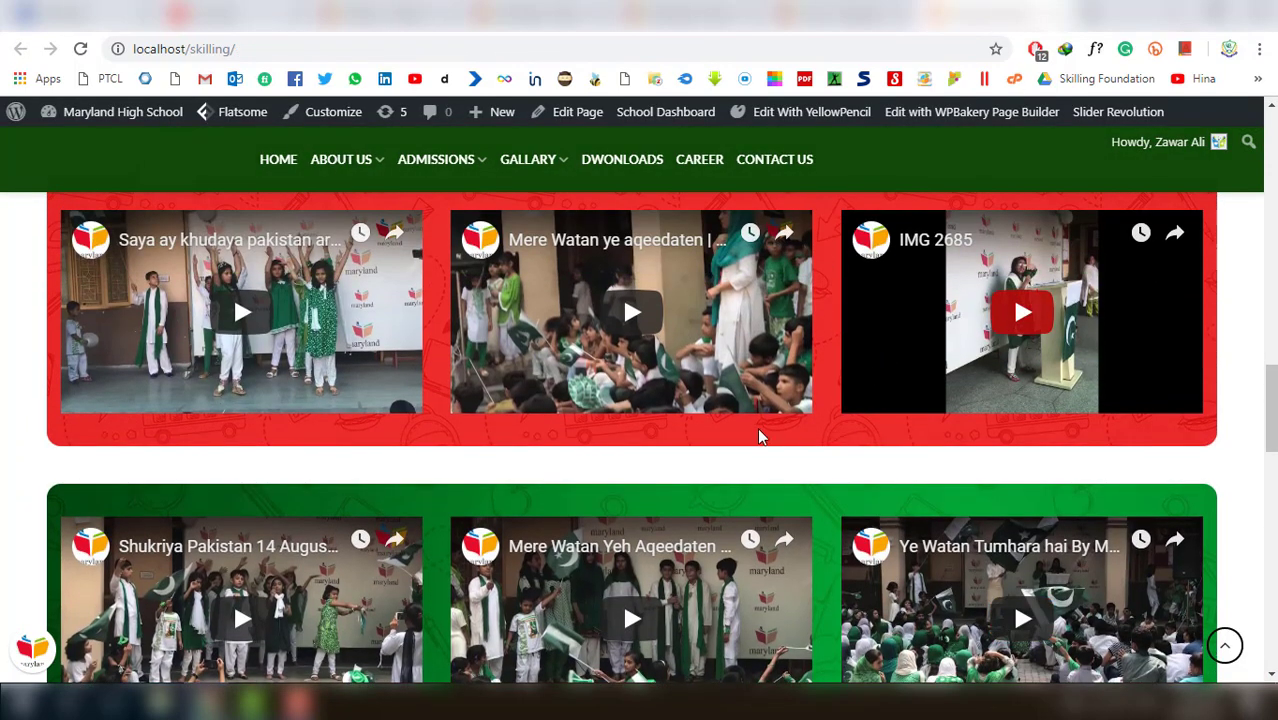
scroll(750, 441, "up", 2)
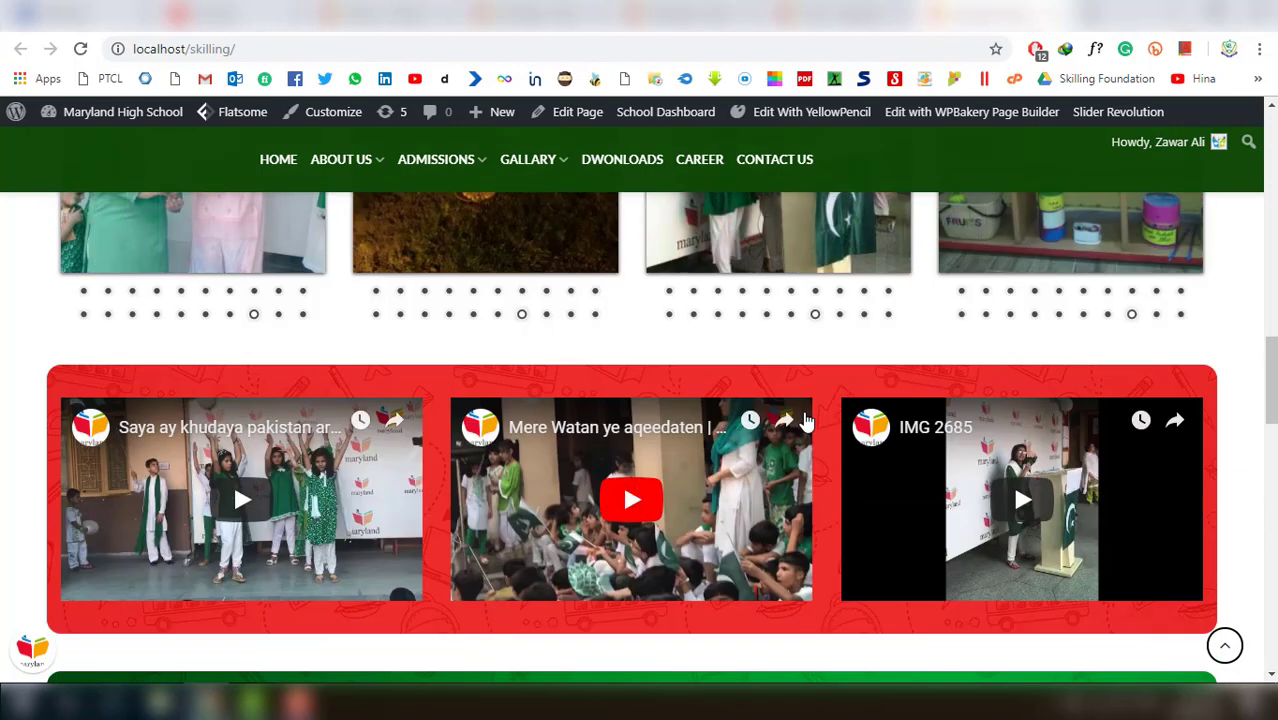
left_click(840, 14)
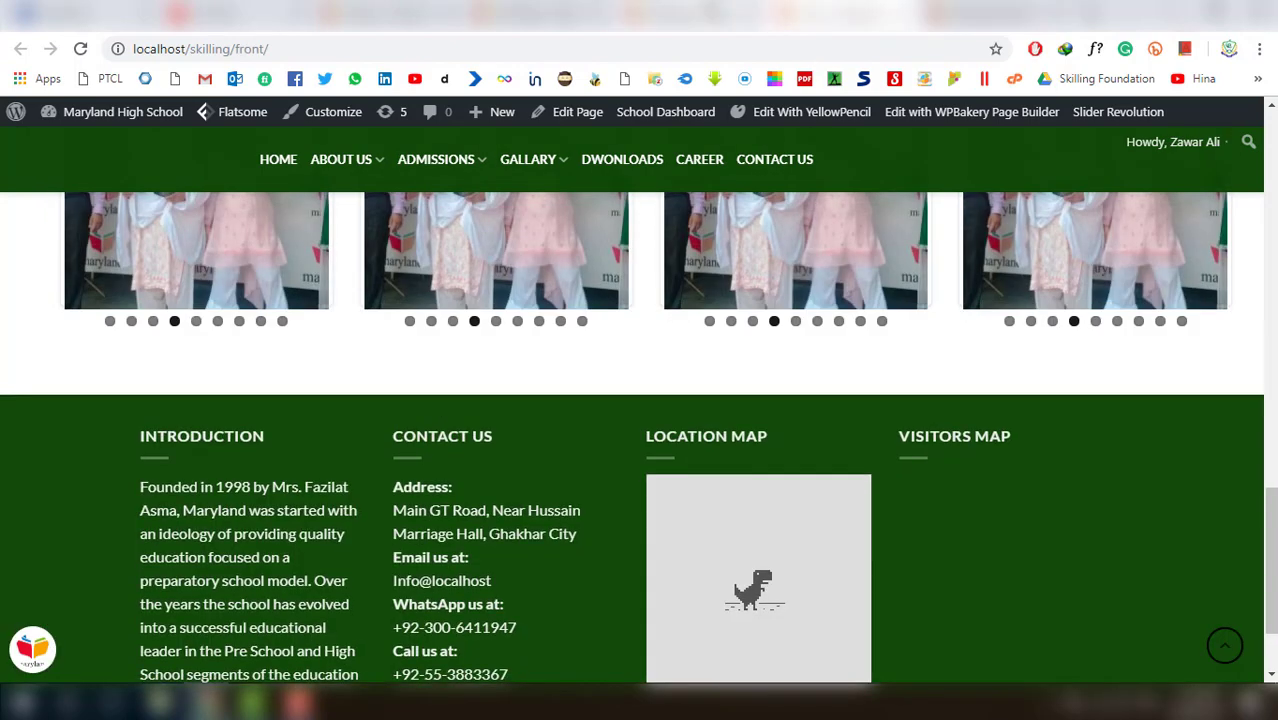
left_click(760, 14)
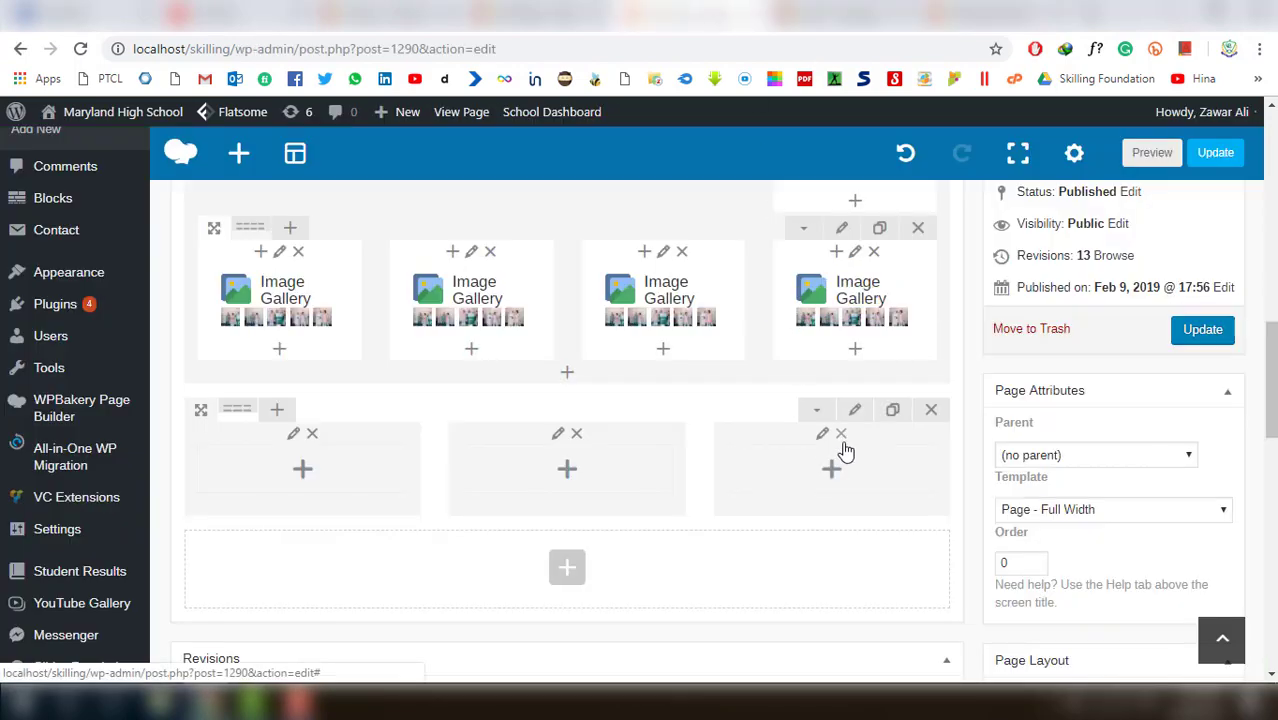
Set the new three-column row's background style to Image / Parallax, keeping No Parallax and the Default Width override
left_click(848, 413)
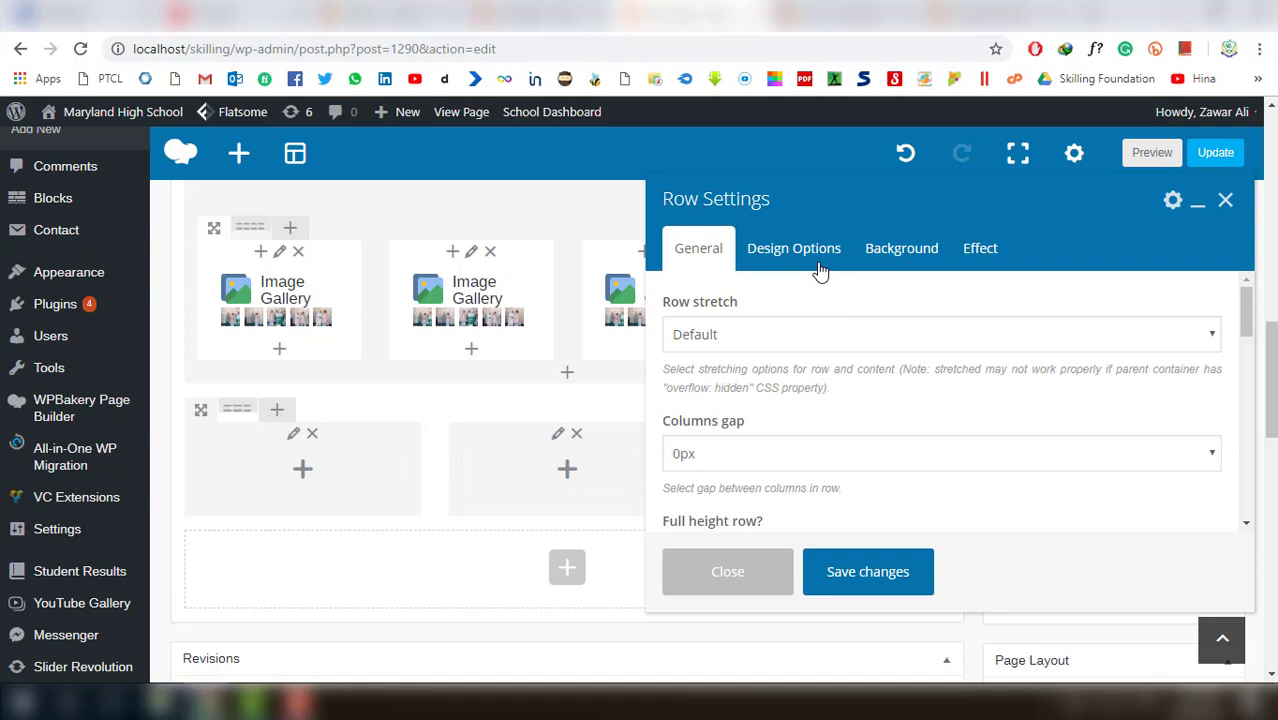
left_click(922, 259)
left_click(839, 337)
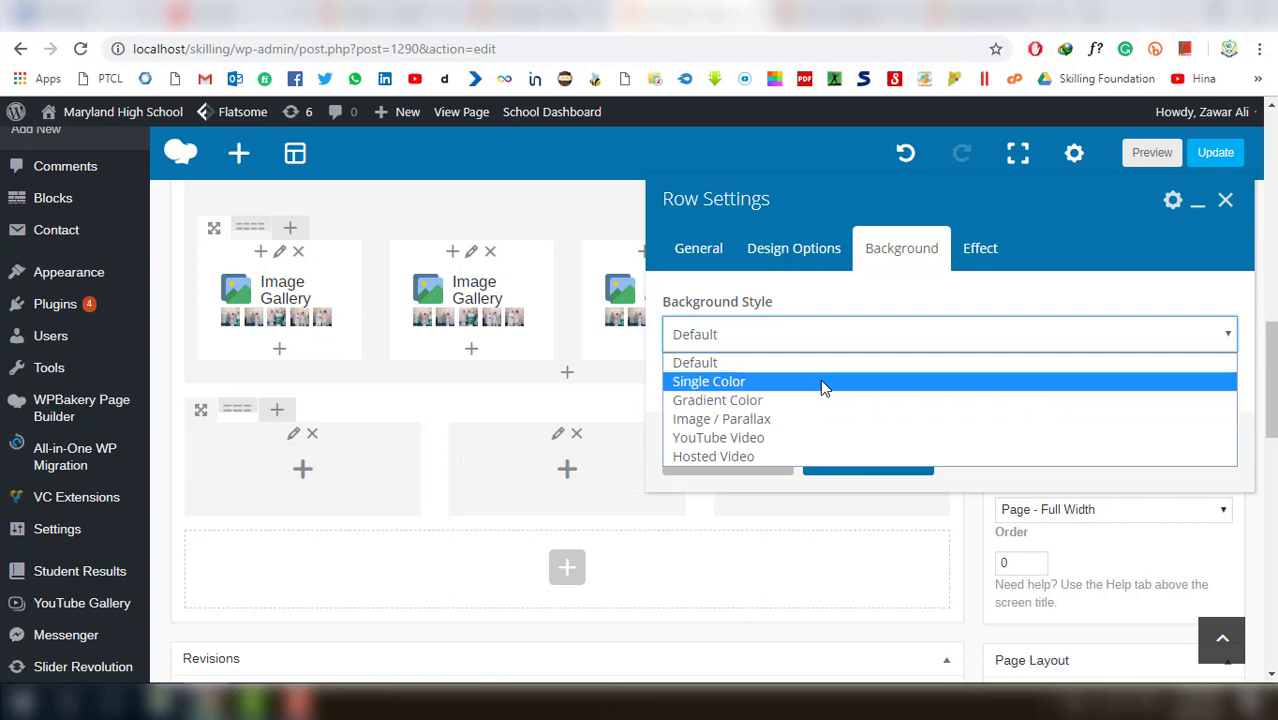
left_click(822, 420)
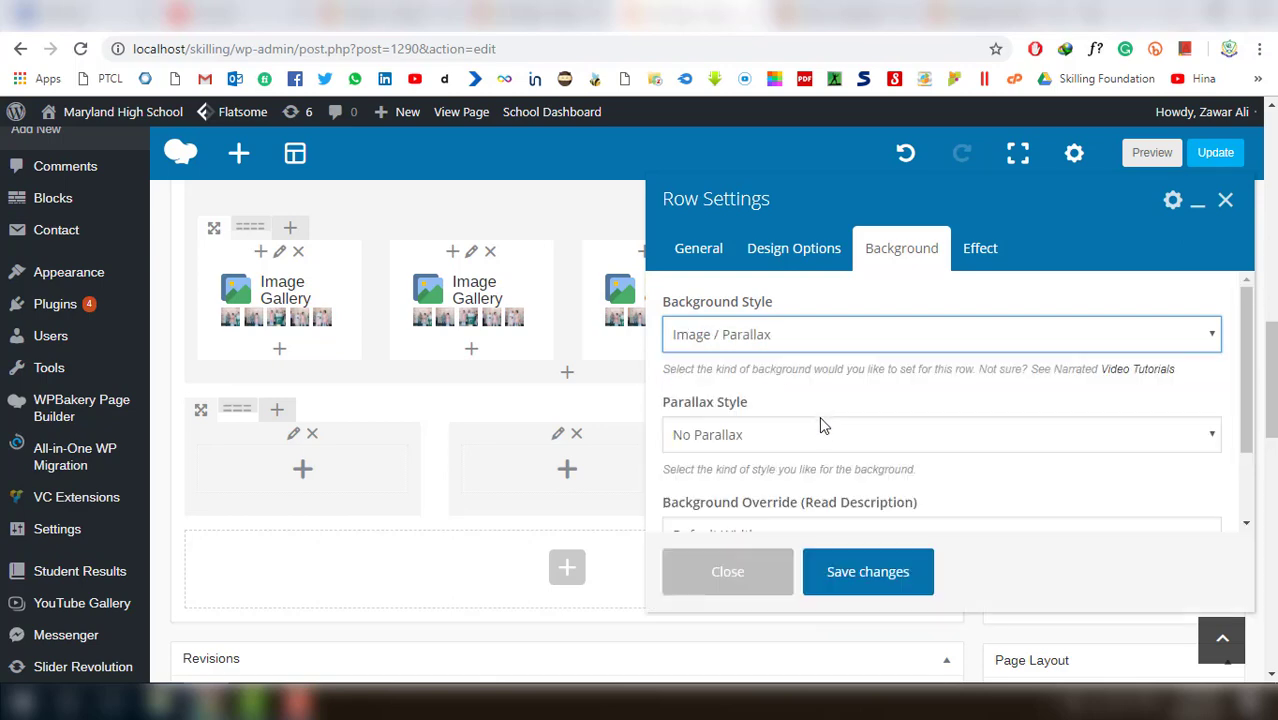
scroll(818, 433, "down", 1)
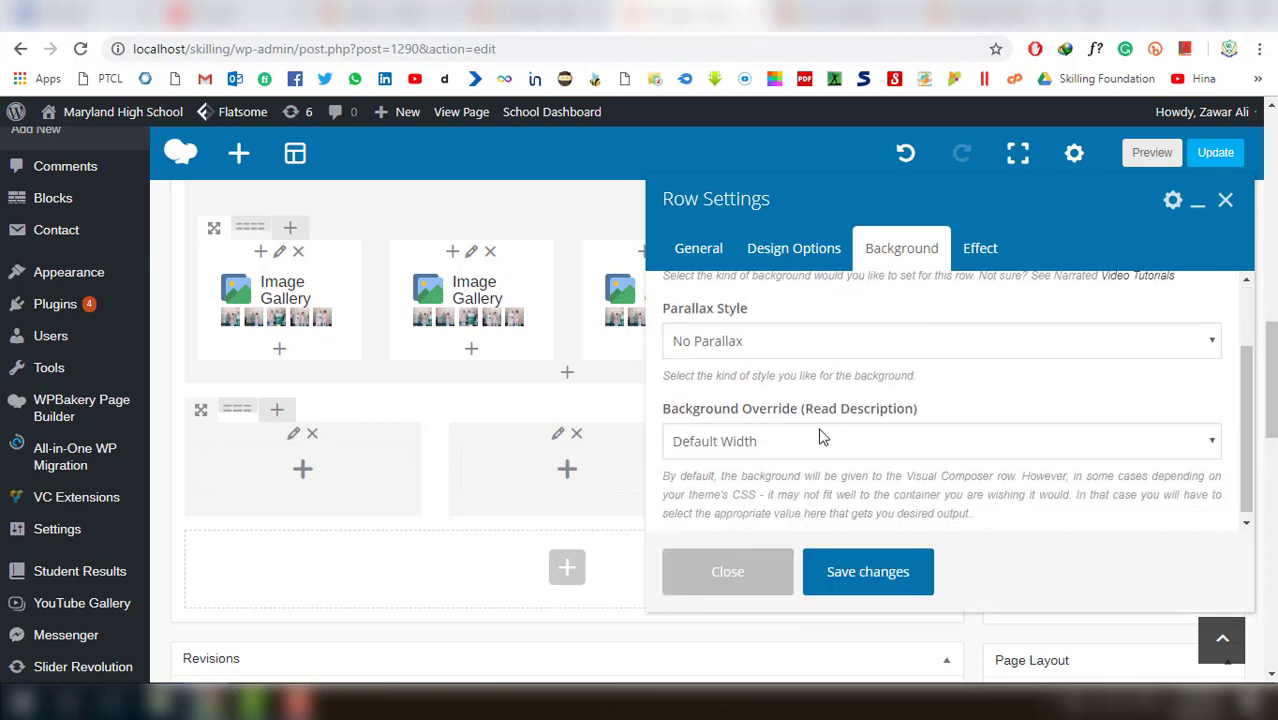
left_click(820, 437)
left_click(820, 437)
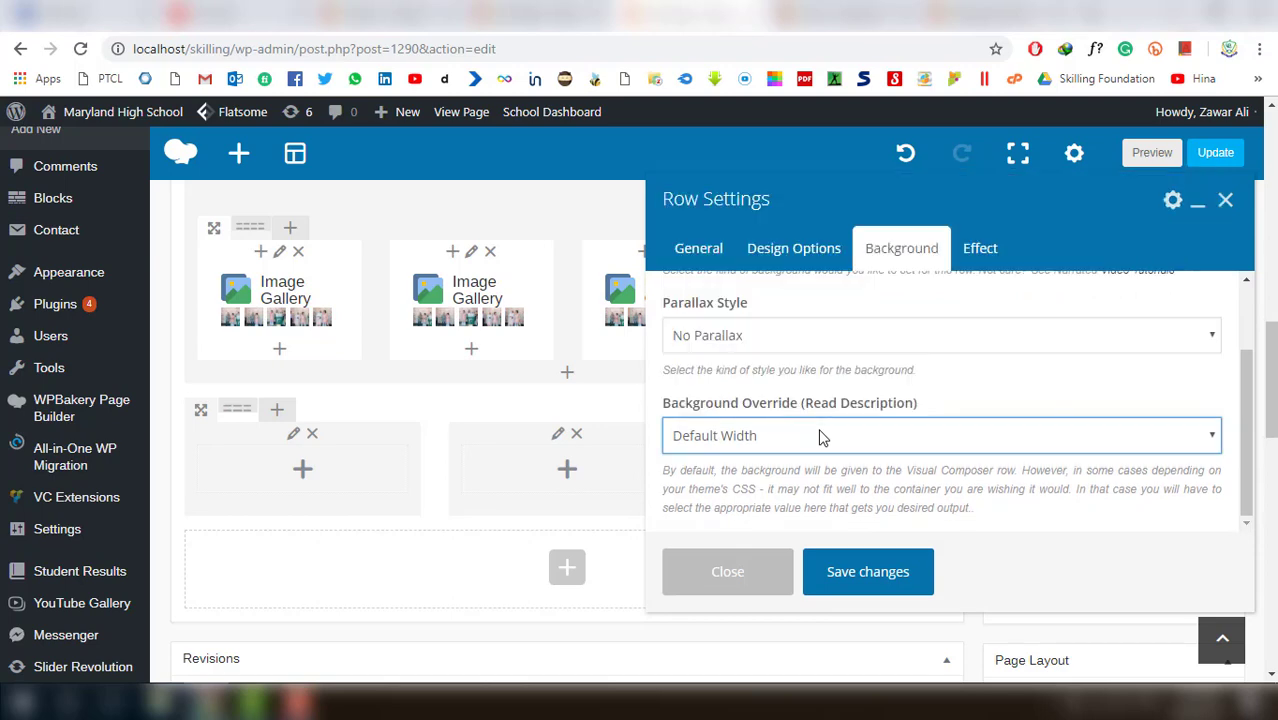
scroll(842, 457, "down", 3)
scroll(847, 393, "up", 5)
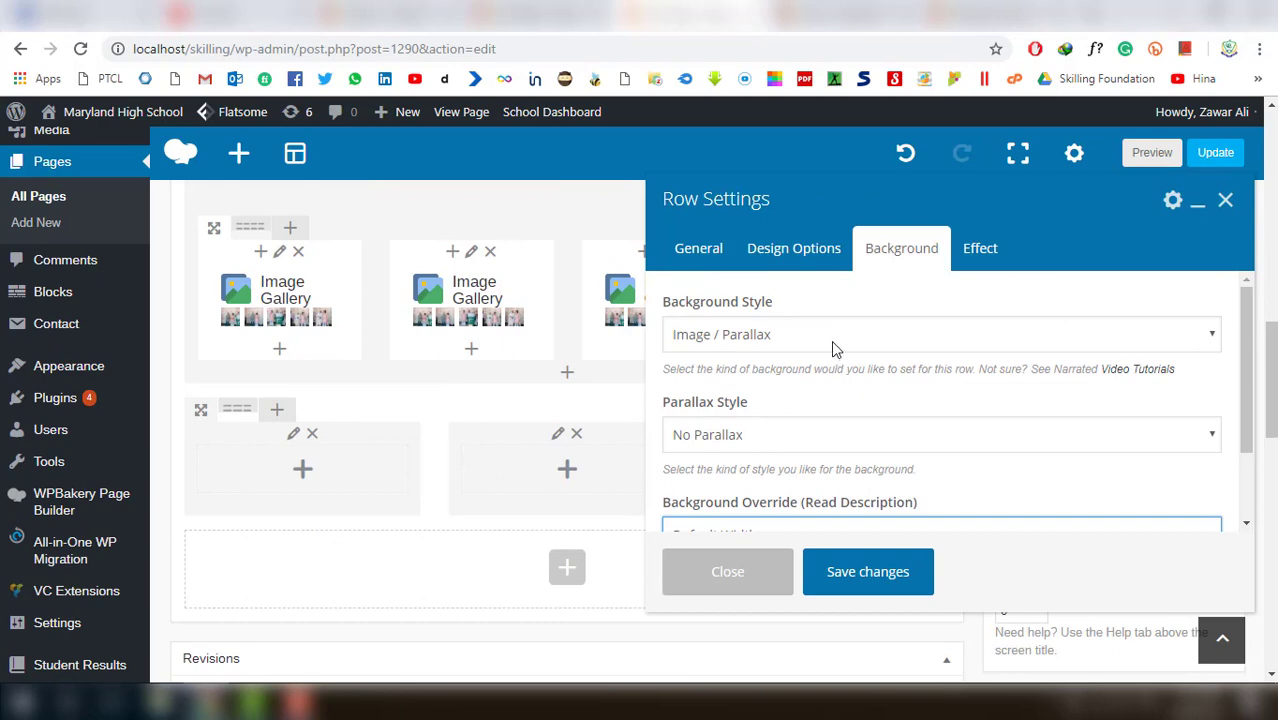
left_click(818, 462)
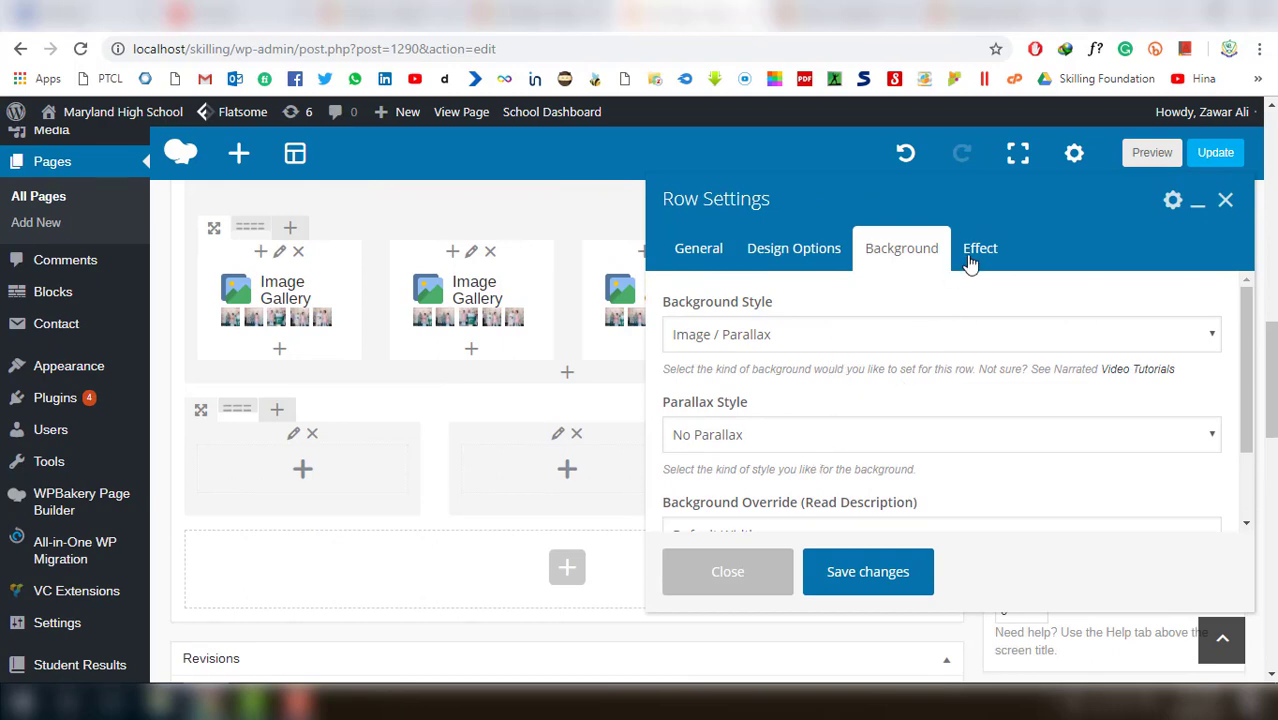
Assign red-center-ppp.png from the media library as the row's background image in its design options and save the row settings
left_click(799, 262)
scroll(1181, 534, "down", 3)
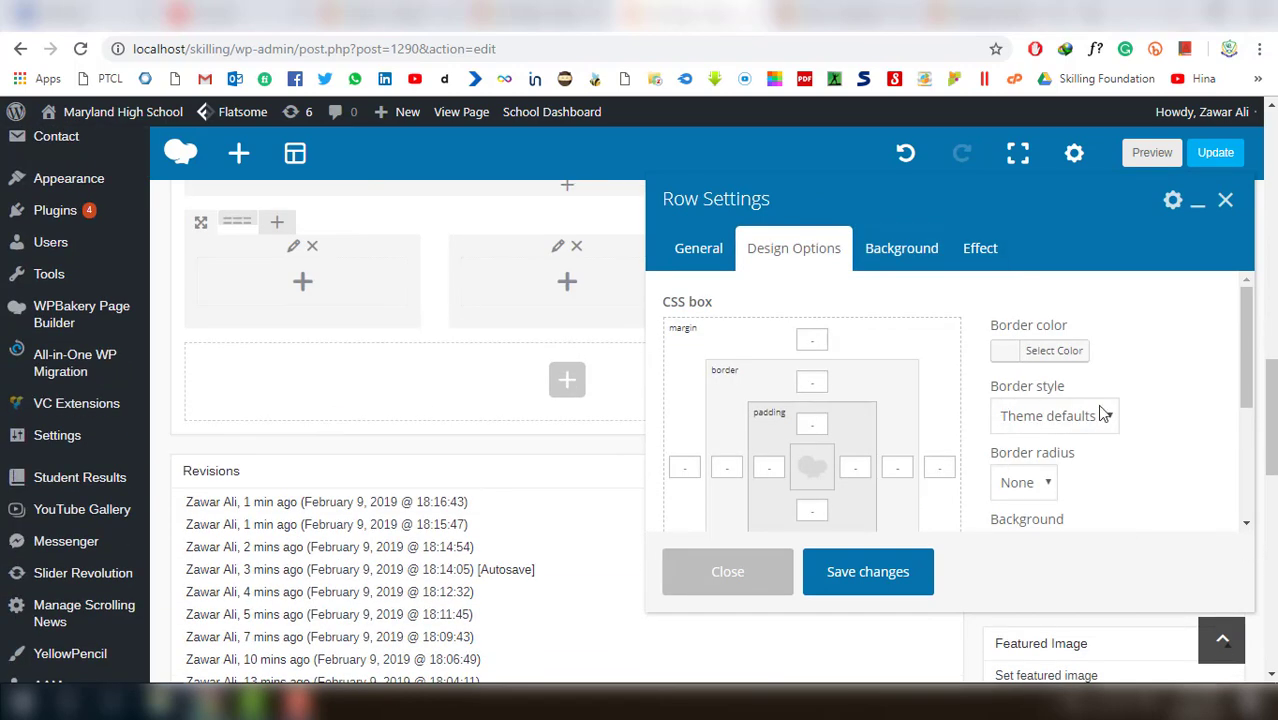
scroll(1103, 413, "down", 4)
left_click(1035, 380)
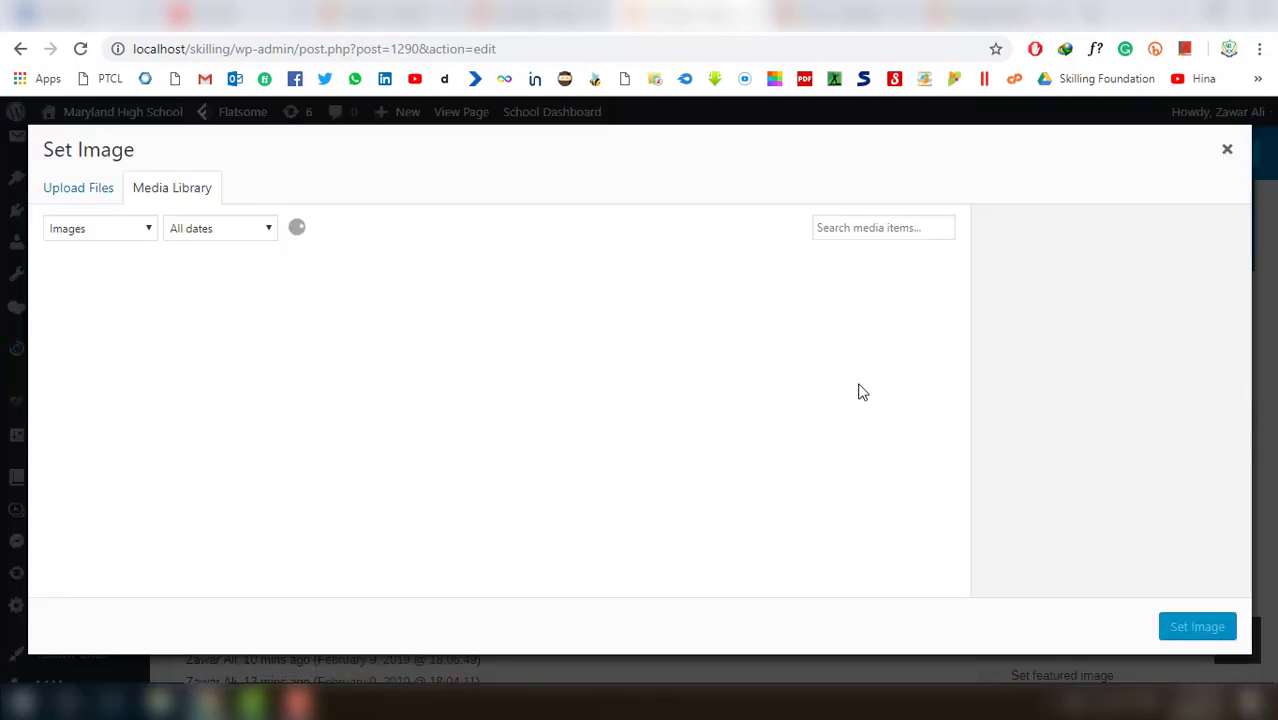
scroll(681, 391, "down", 6)
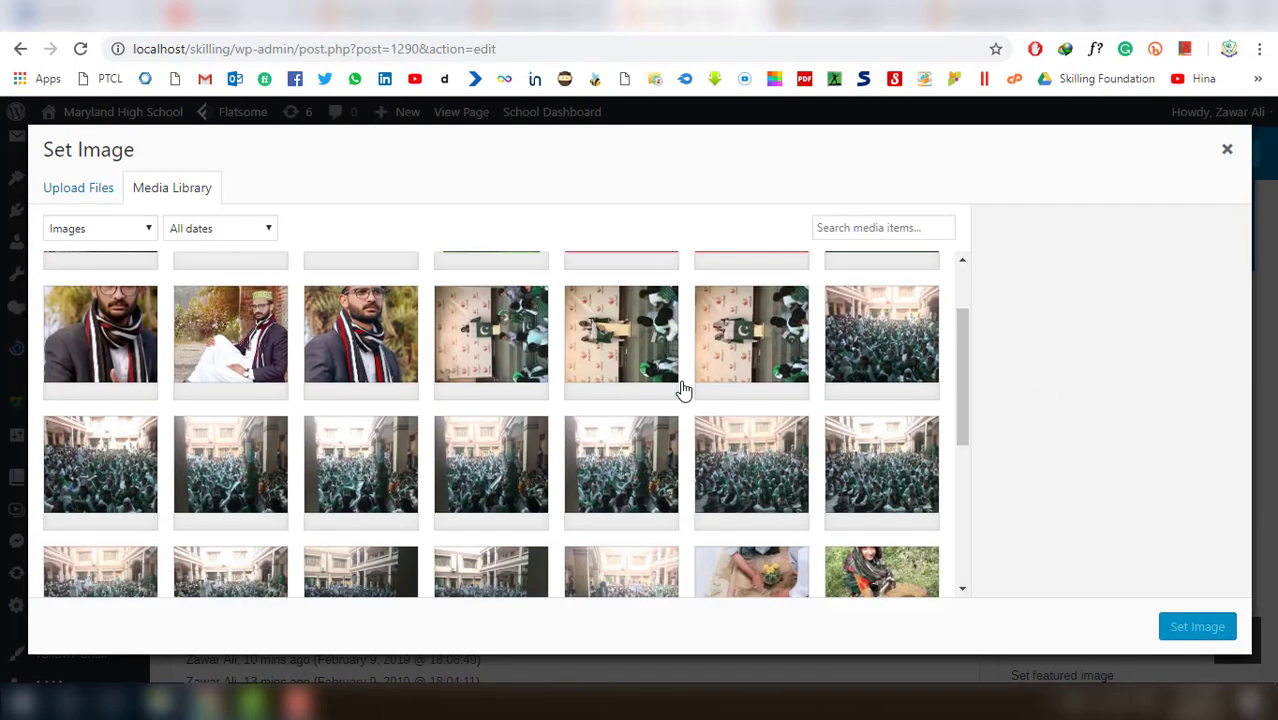
scroll(694, 393, "up", 6)
left_click(645, 323)
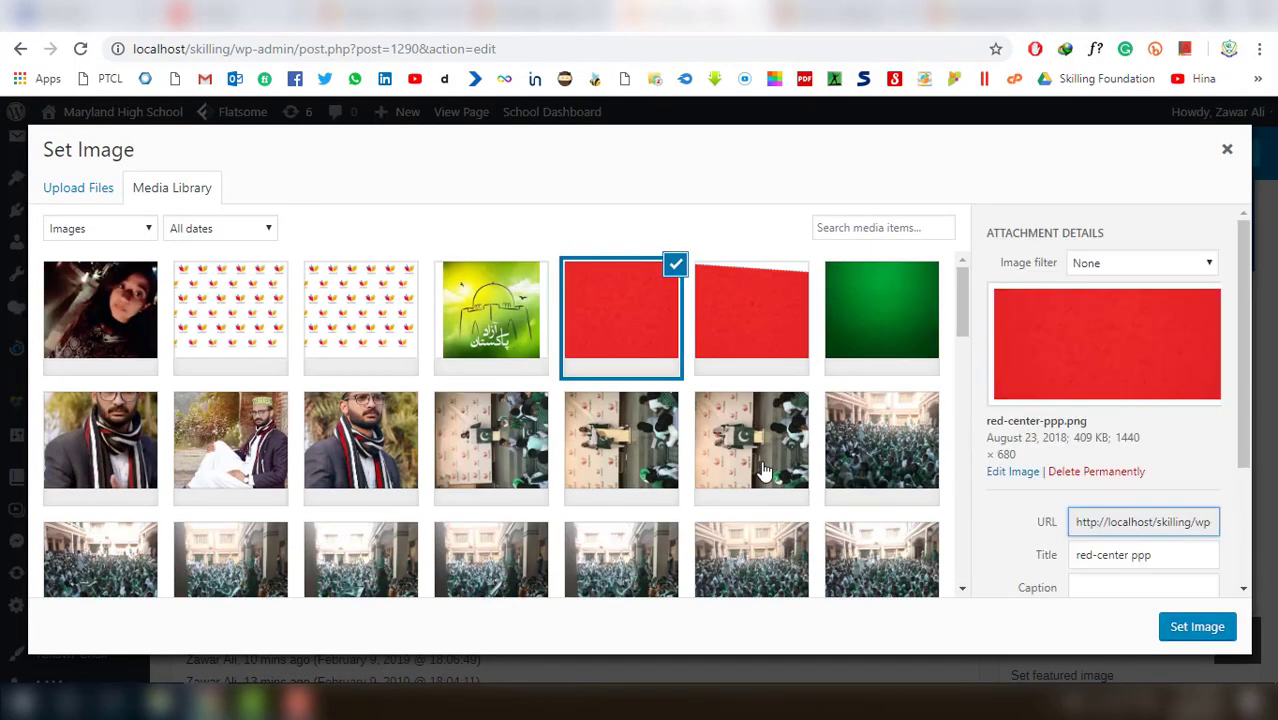
scroll(1060, 585, "down", 3)
left_click(1190, 626)
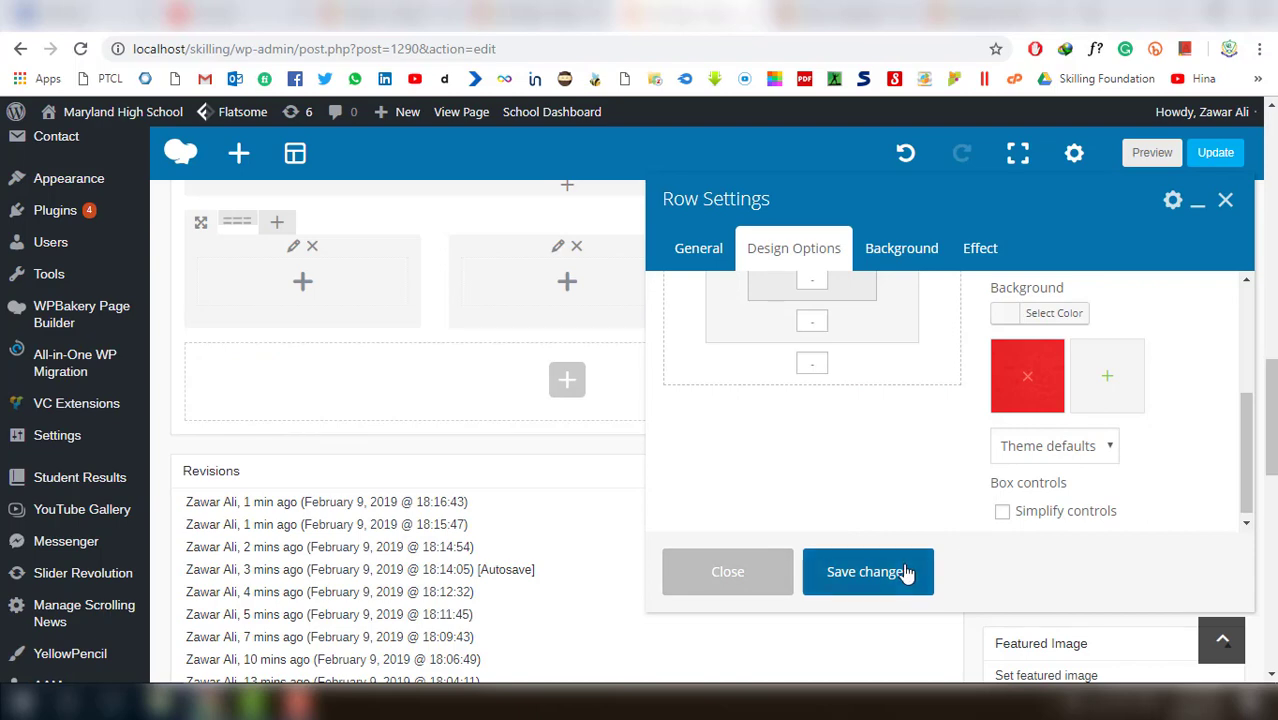
left_click(866, 571)
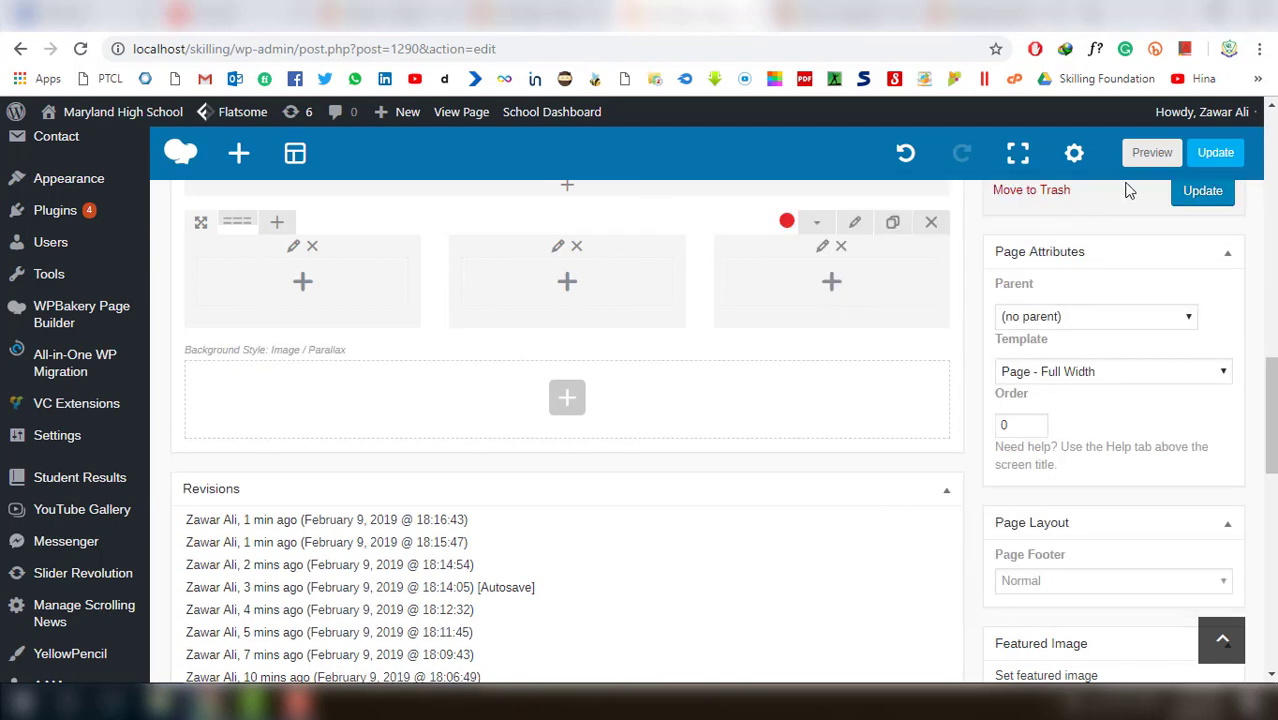
Preview the Front page and examine the new red-background row below the image galleries
scroll(1064, 251, "up", 1)
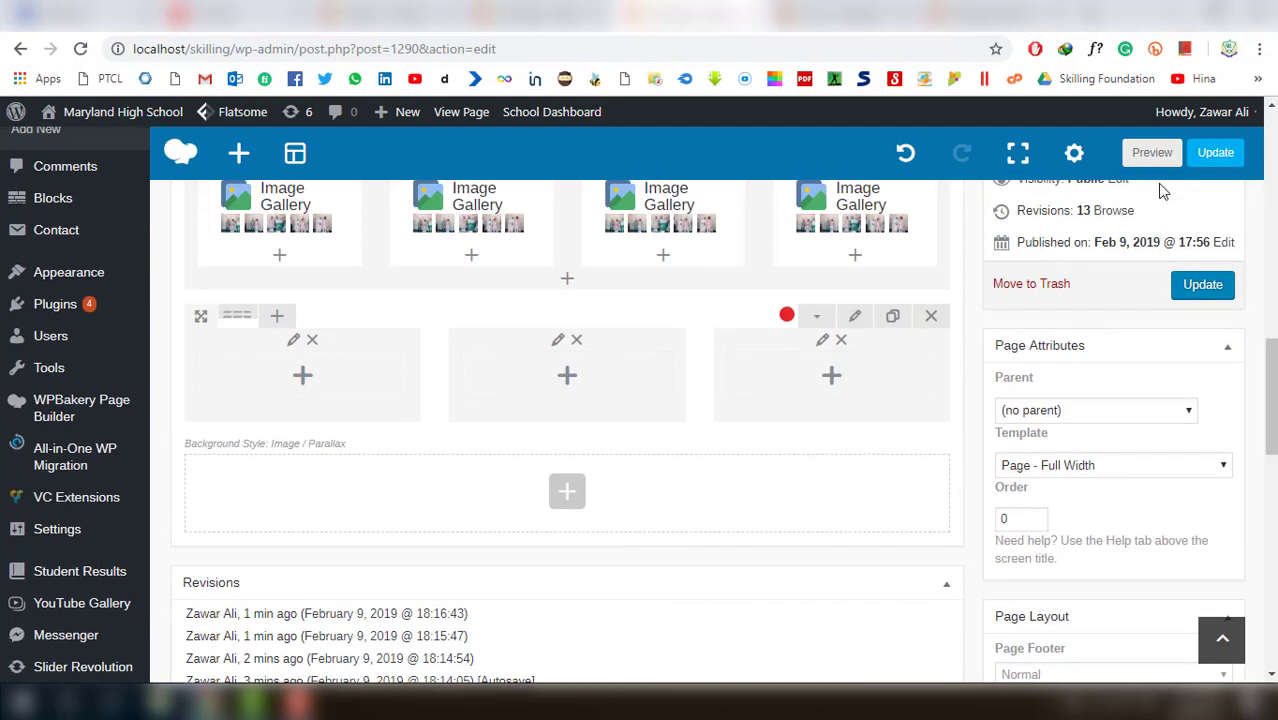
left_click(1157, 158)
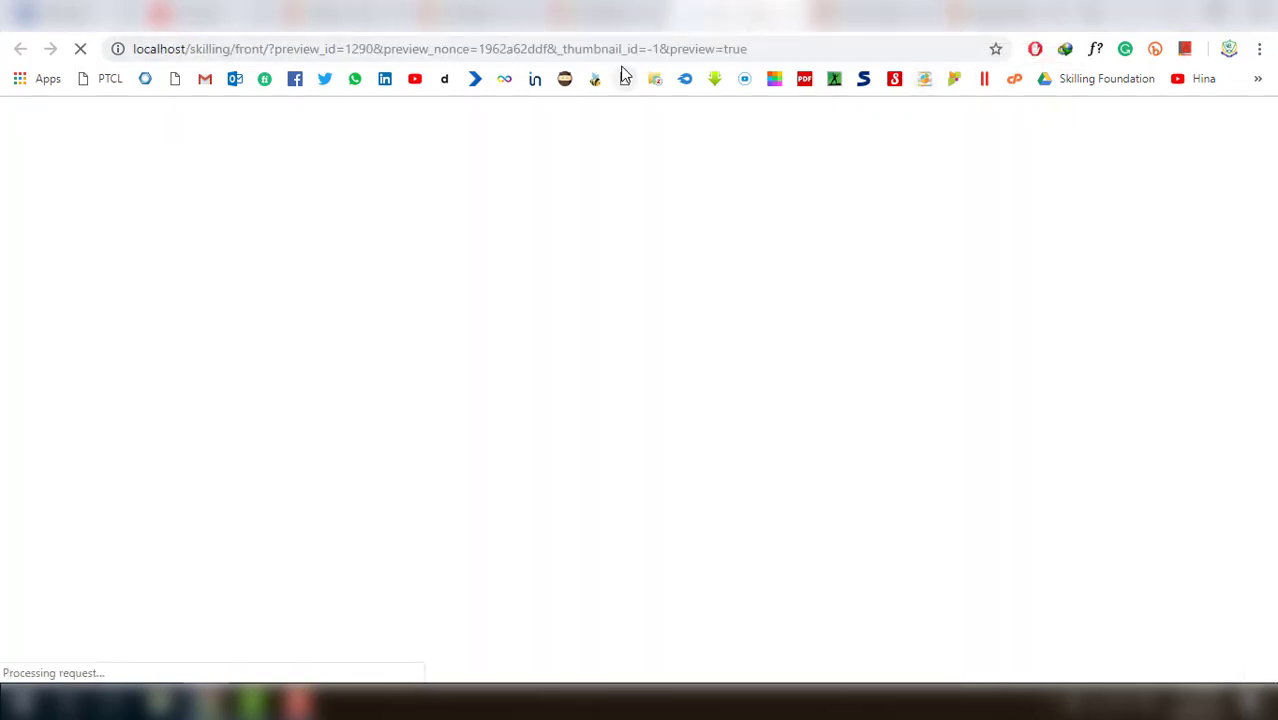
scroll(642, 379, "down", 10)
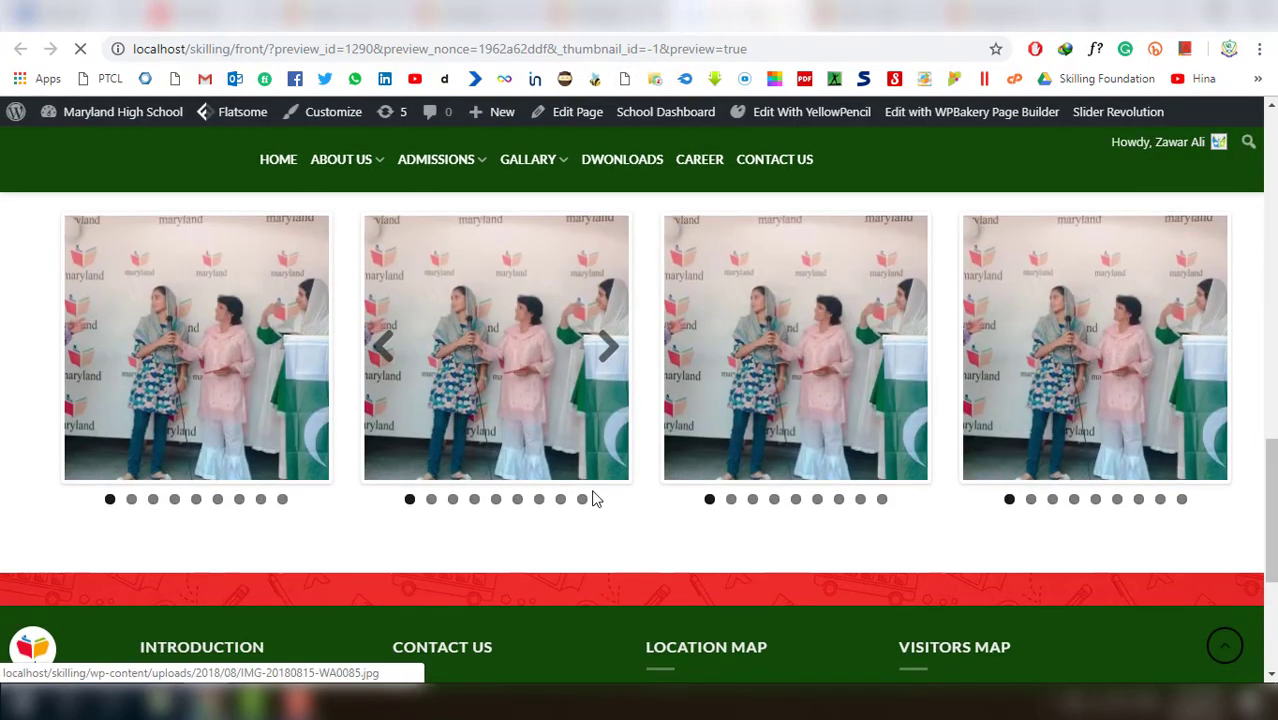
scroll(675, 520, "down", 1)
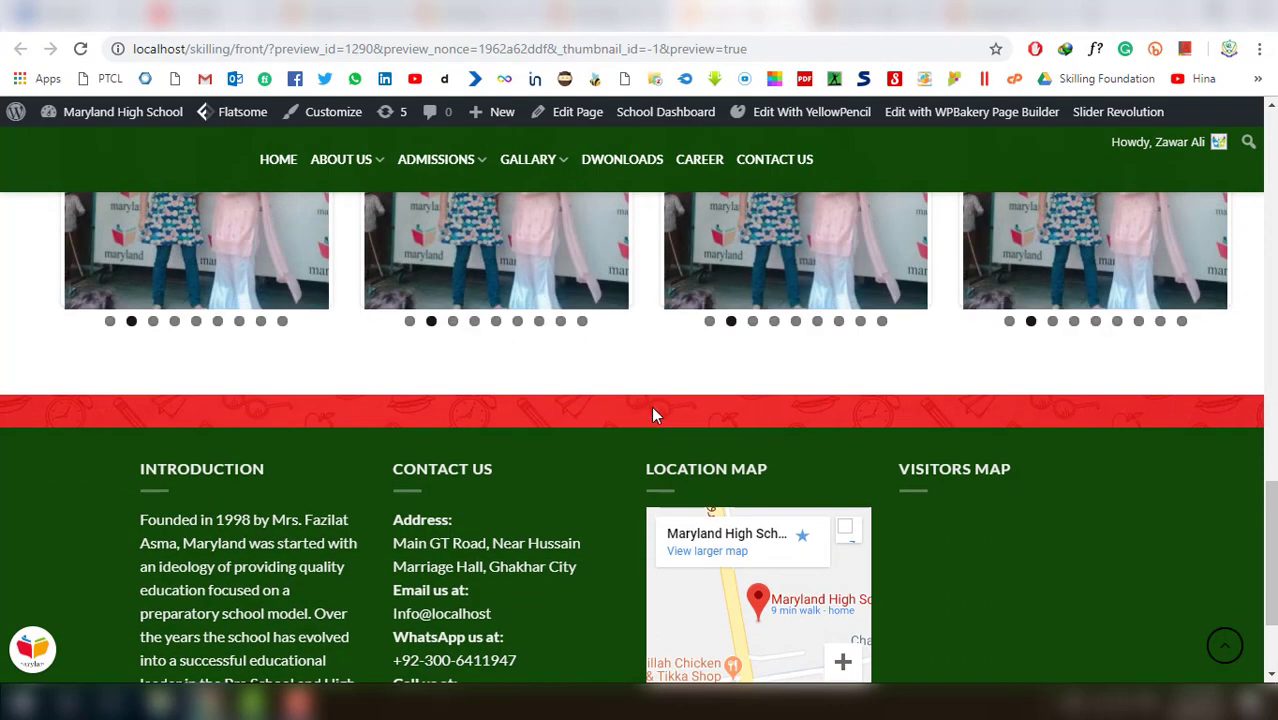
left_click(745, 14)
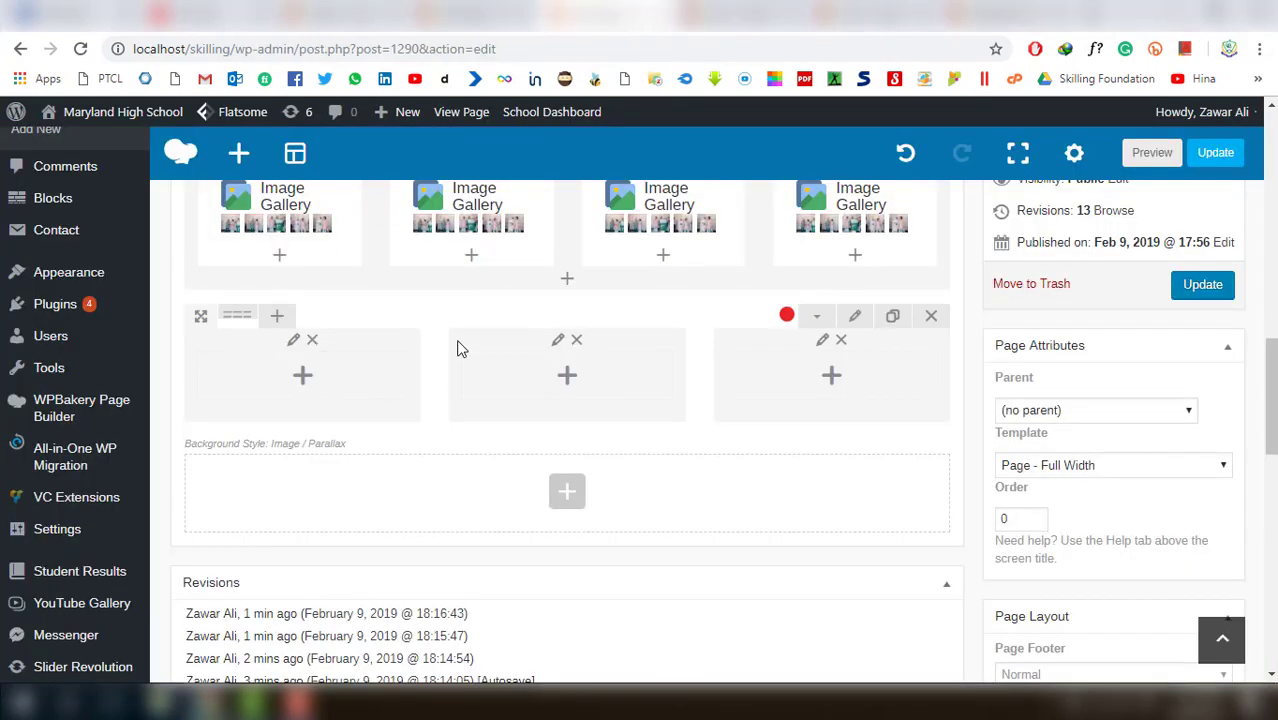
left_click(303, 377)
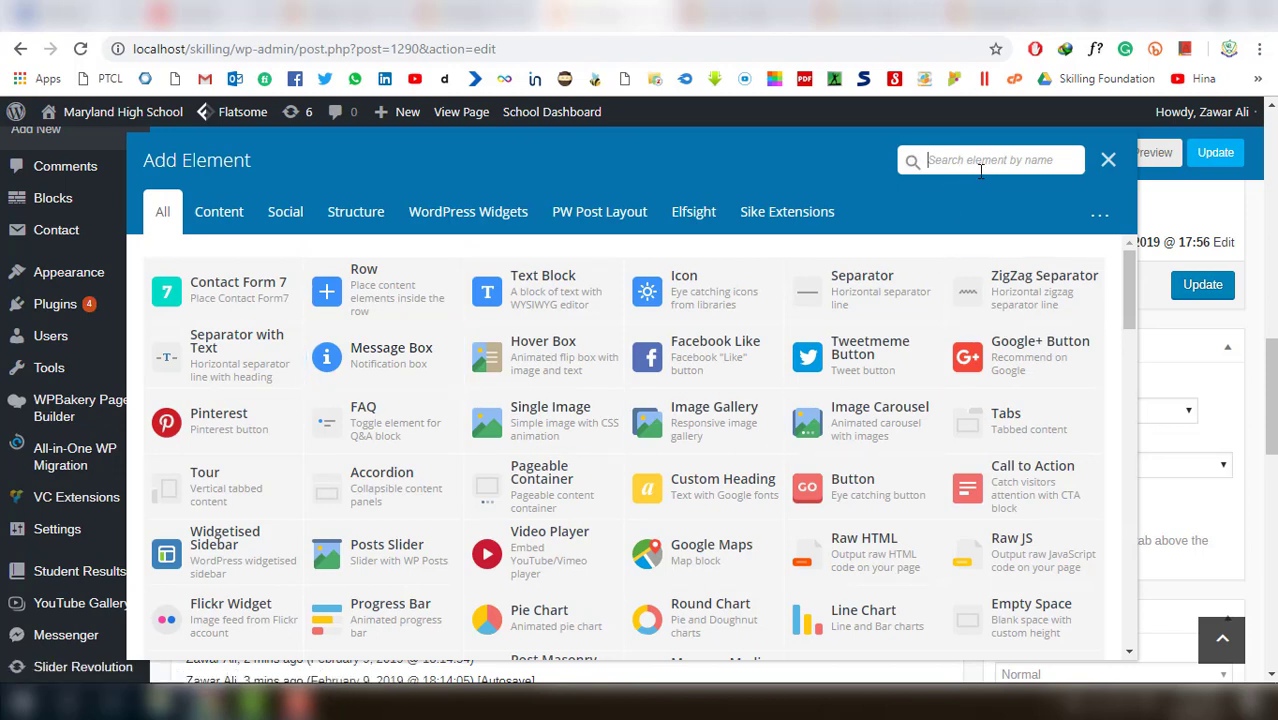
type("vide")
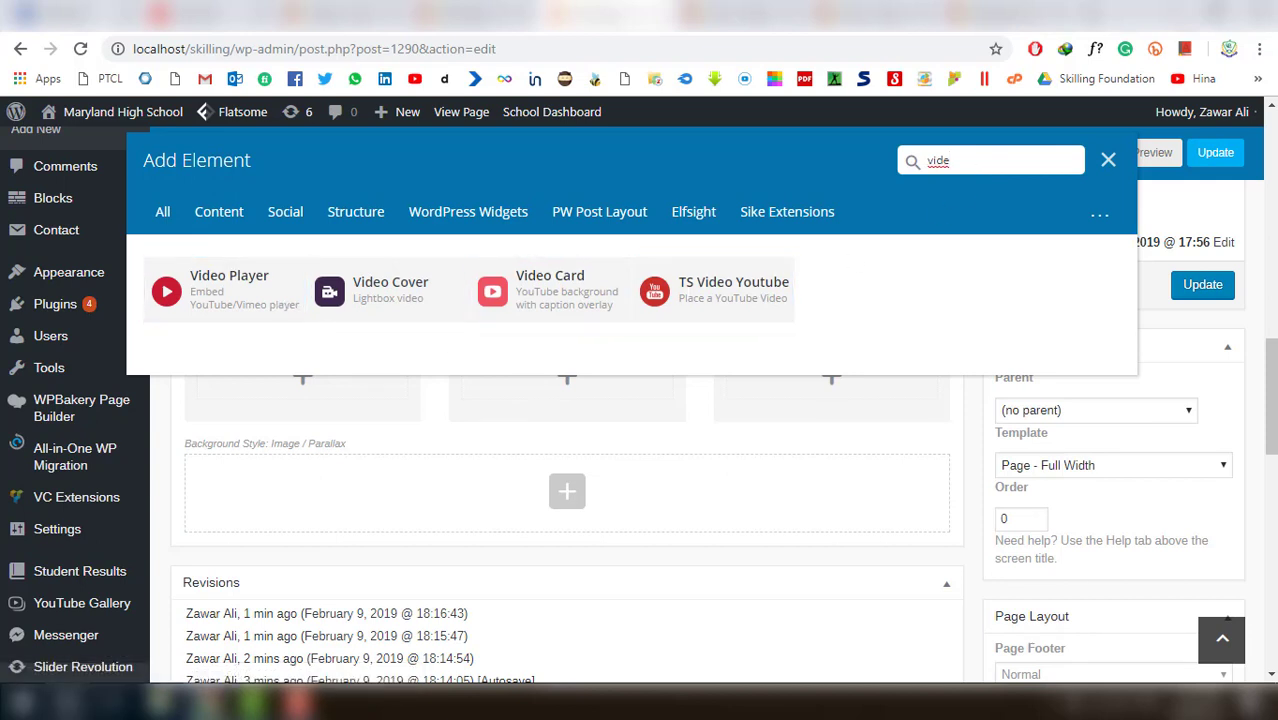
left_click(1108, 161)
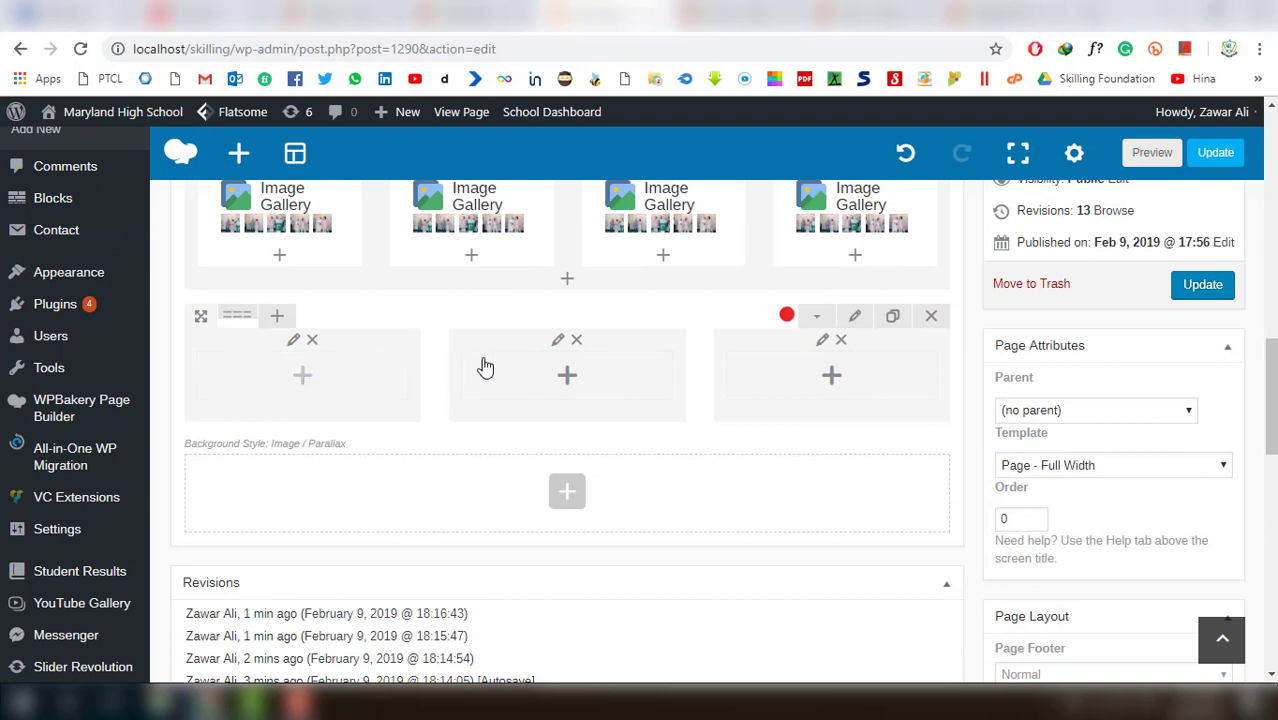
Add a Video Player element to the first column of the three-column row and clear its default video link
left_click(485, 367)
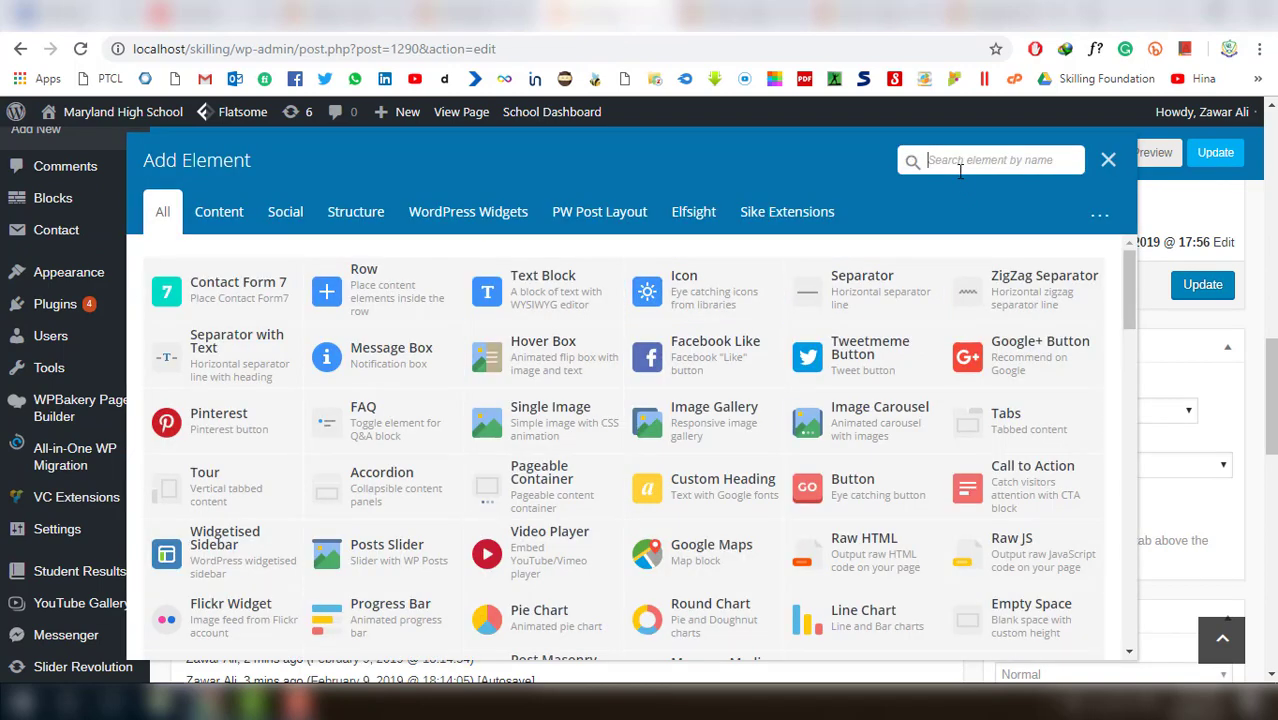
type("video")
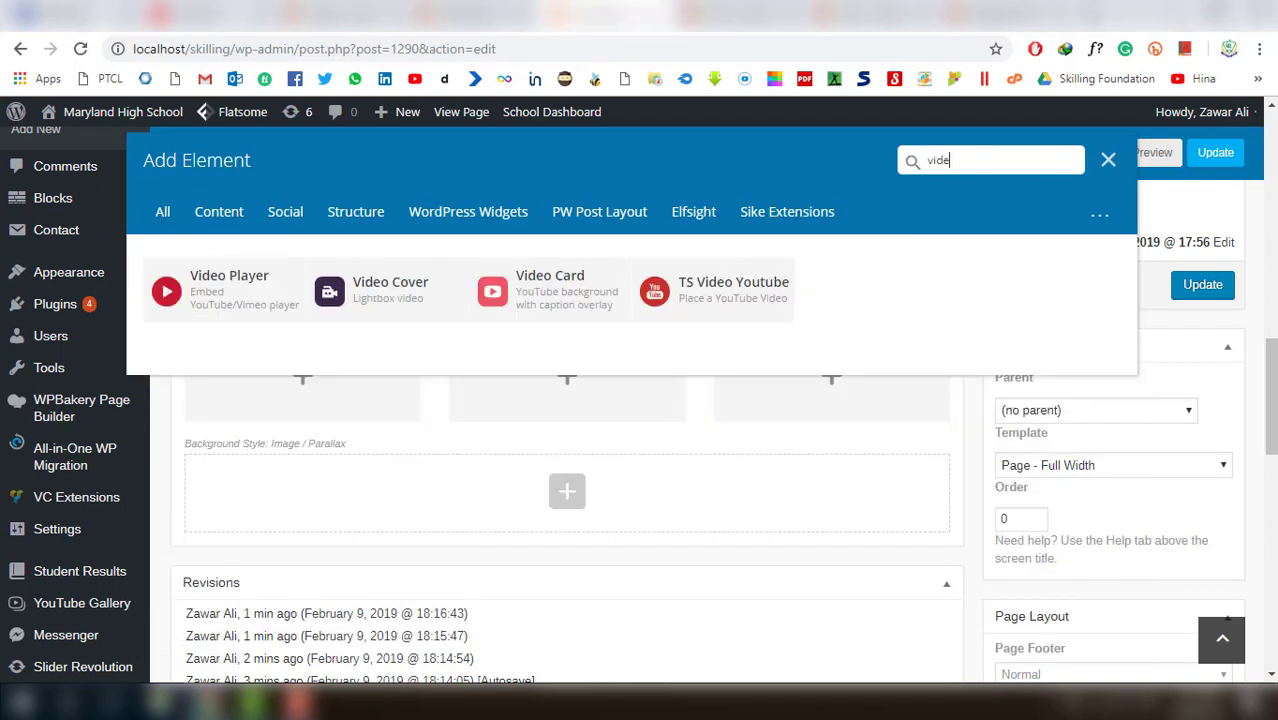
left_click(225, 287)
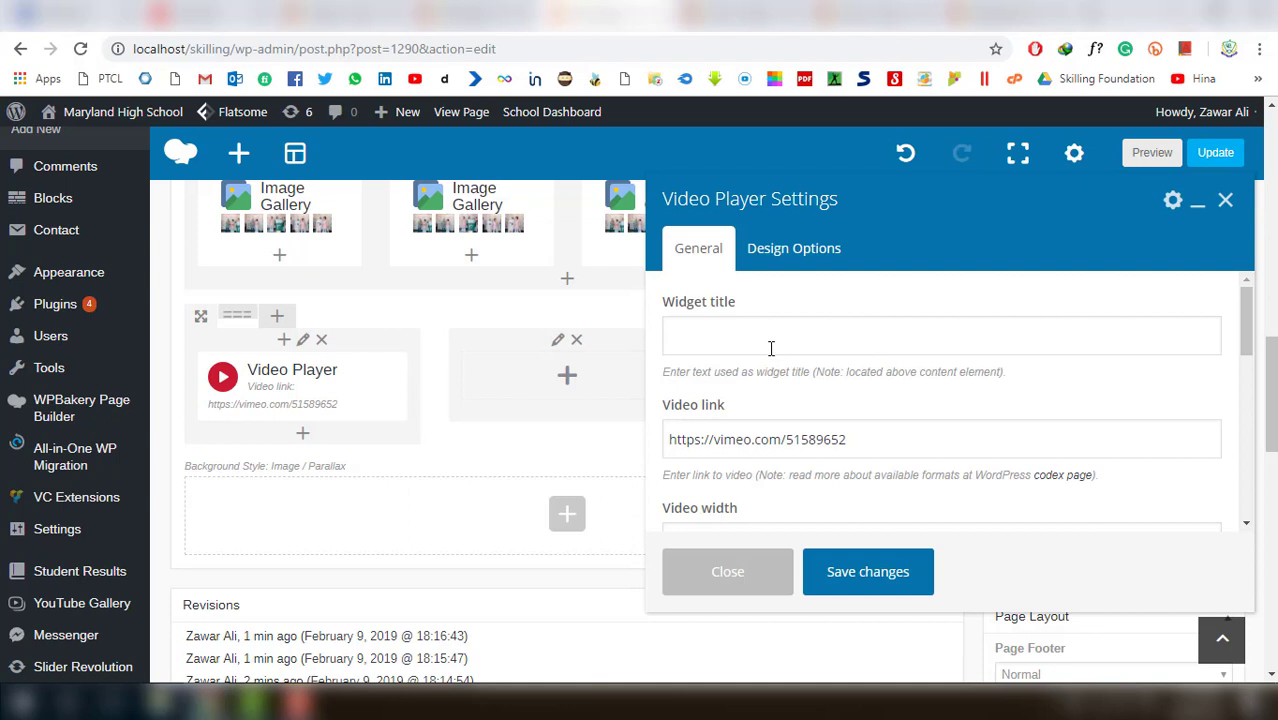
scroll(791, 428, "down", 1)
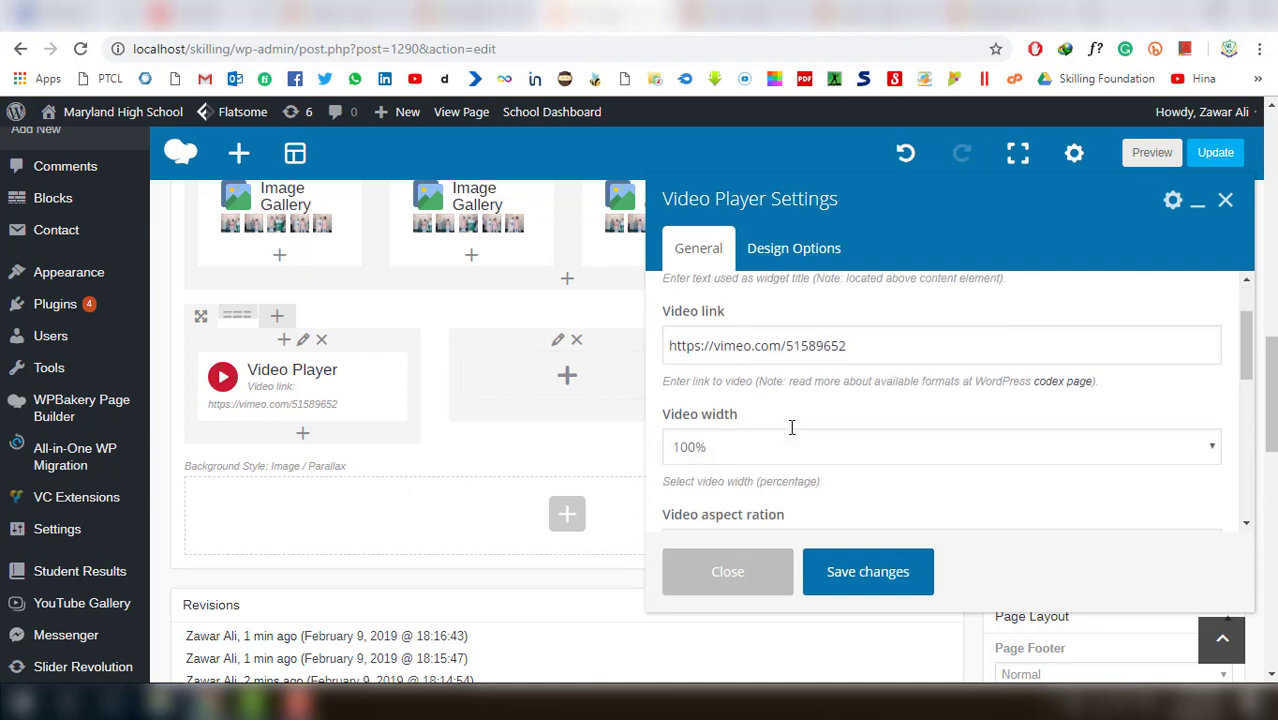
triple_click(870, 344)
key("BackSpace")
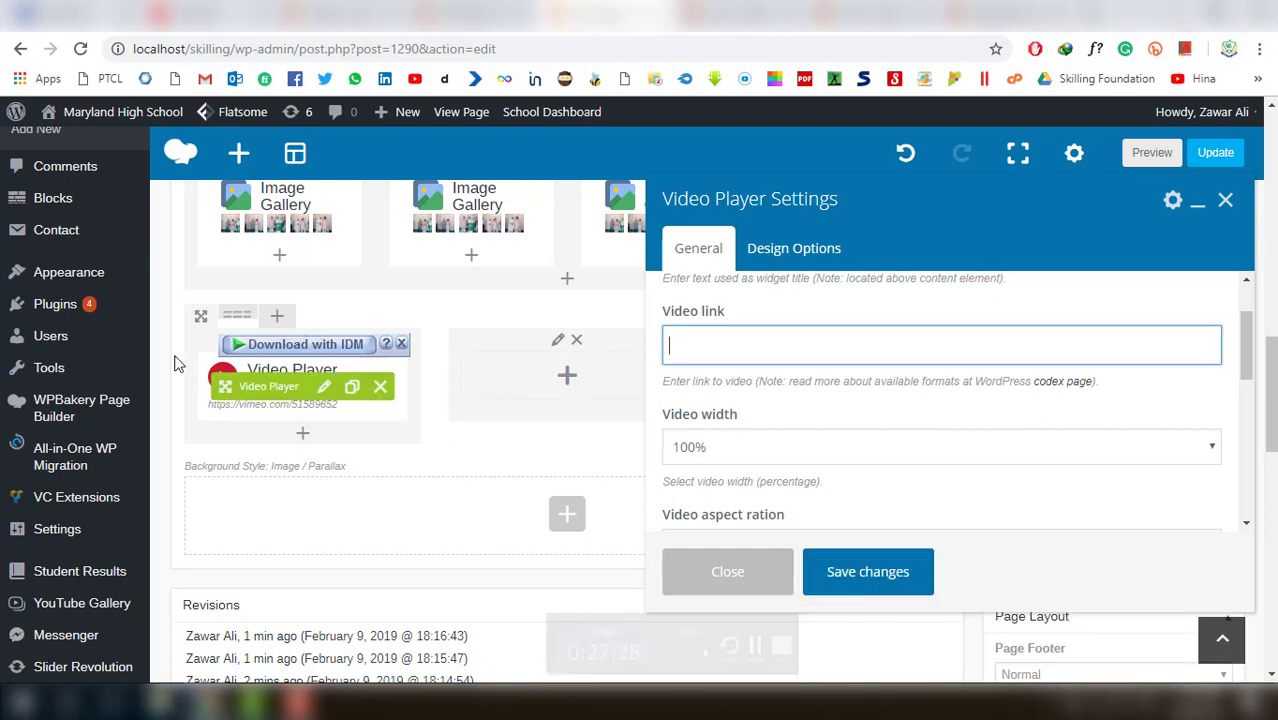
scroll(800, 400, "down", 1)
scroll(785, 434, "down", 2)
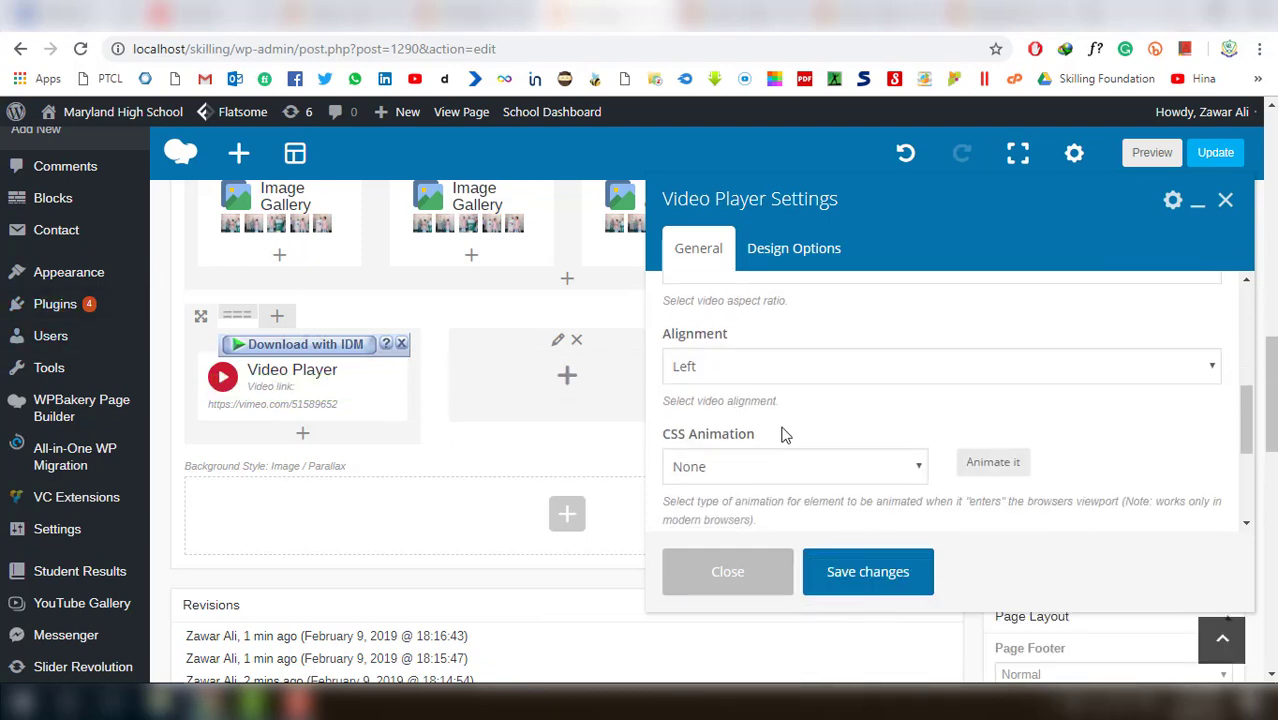
scroll(786, 434, "up", 3)
Switch to YouTube, open the Unique Vision Academy Official channel, and copy the link of the popular upload on creating a school management system
key("ctrl+Tab")
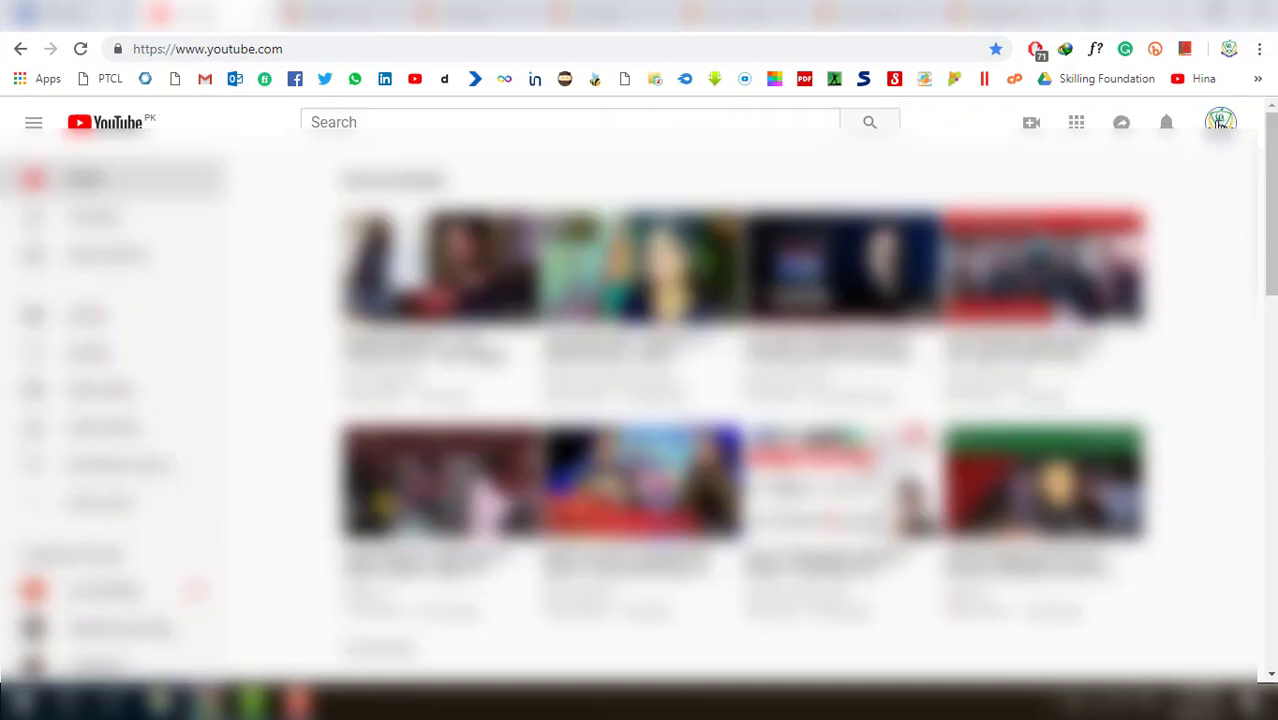
left_click(1220, 121)
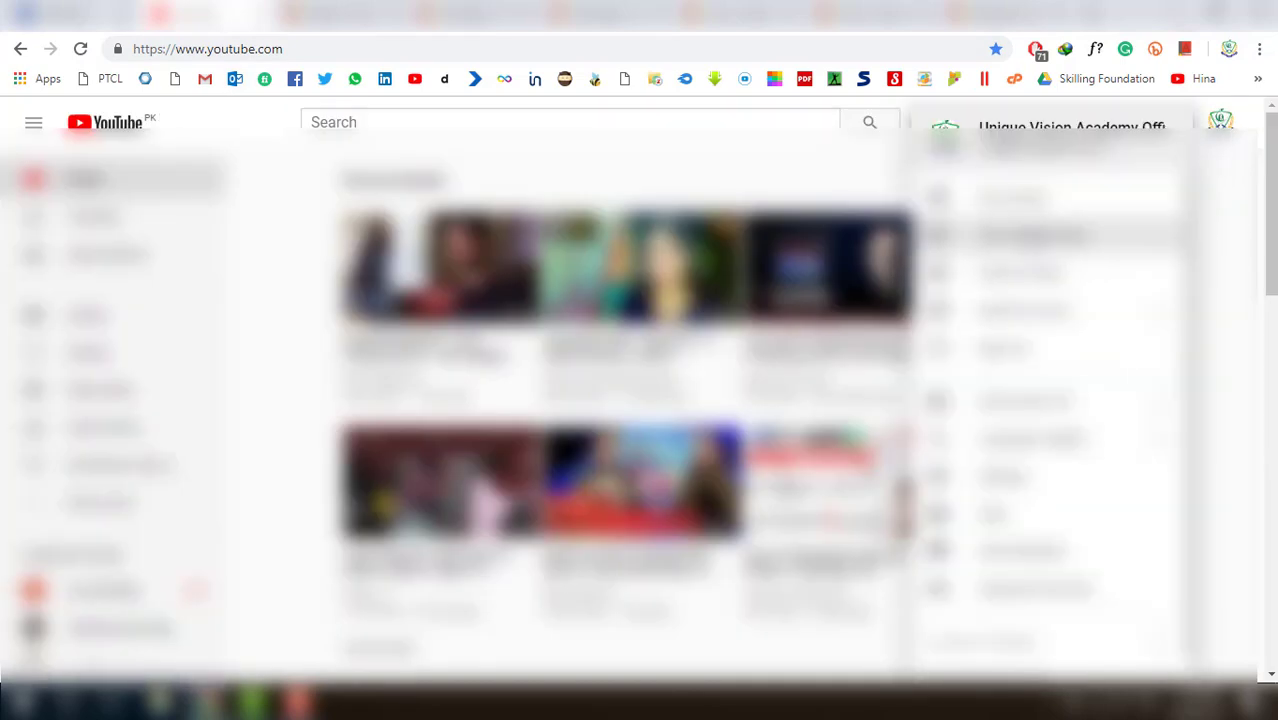
left_click(1000, 198)
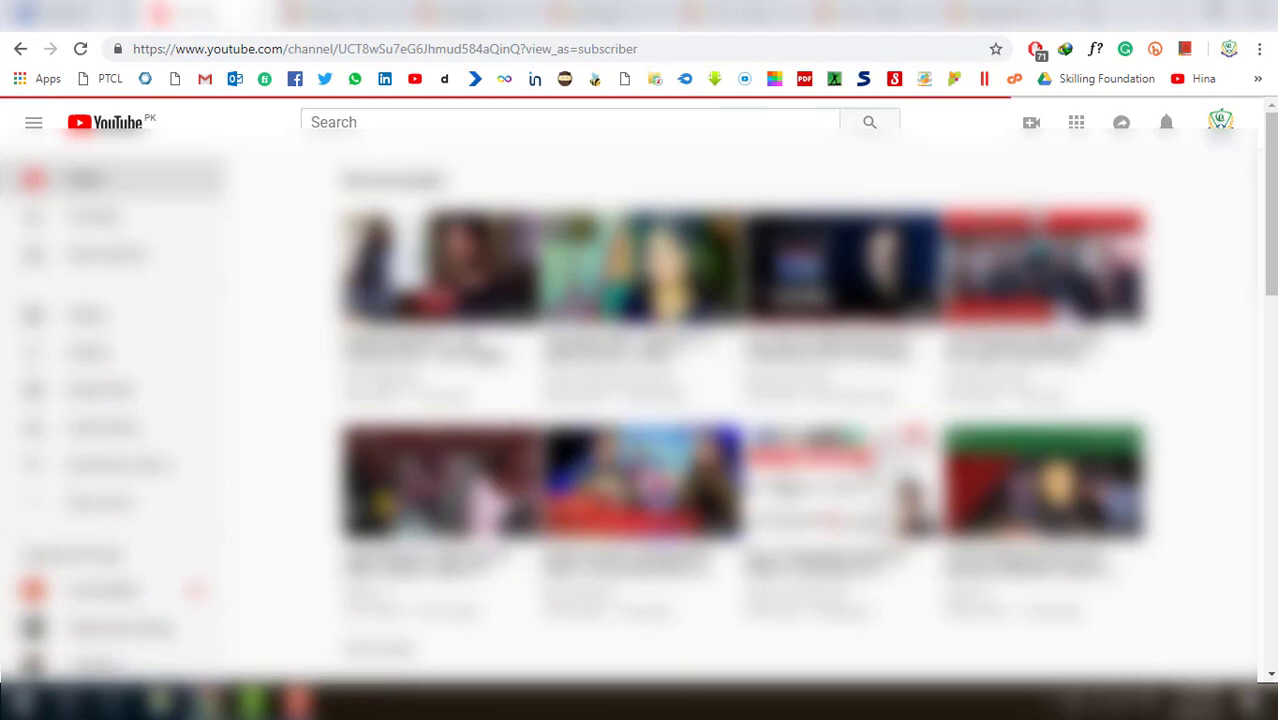
scroll(582, 407, "down", 3)
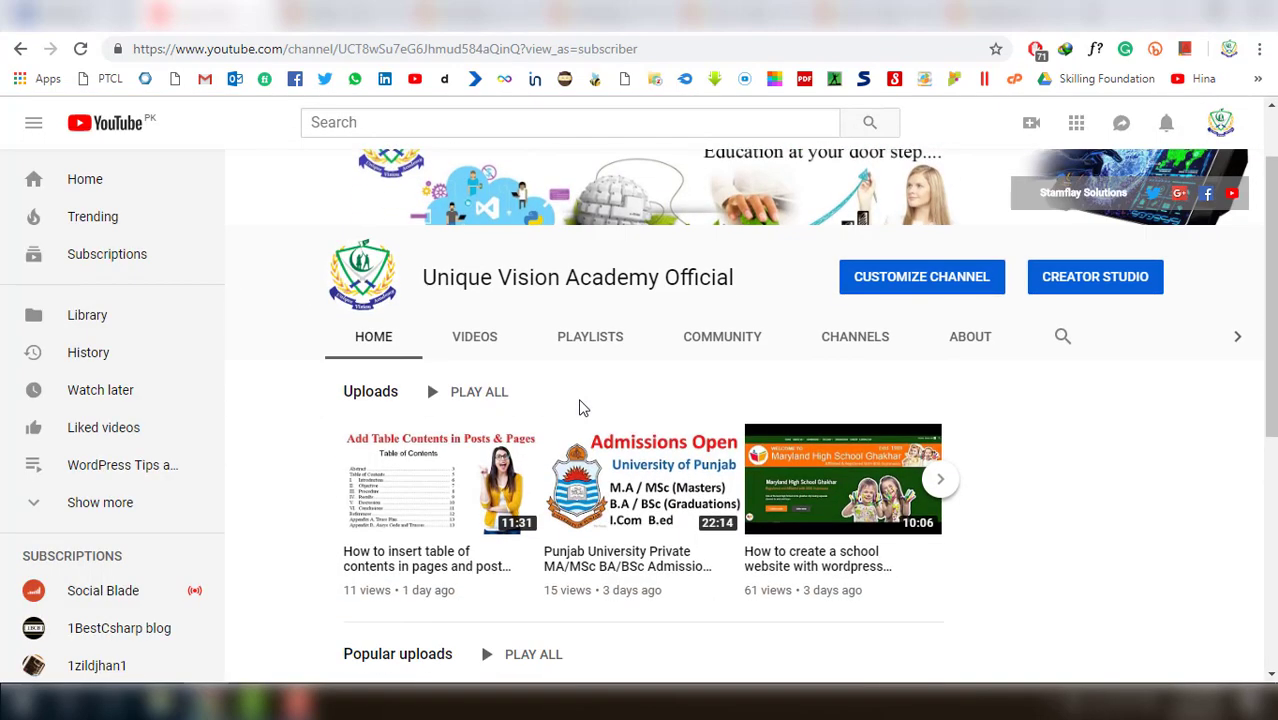
scroll(582, 407, "down", 2)
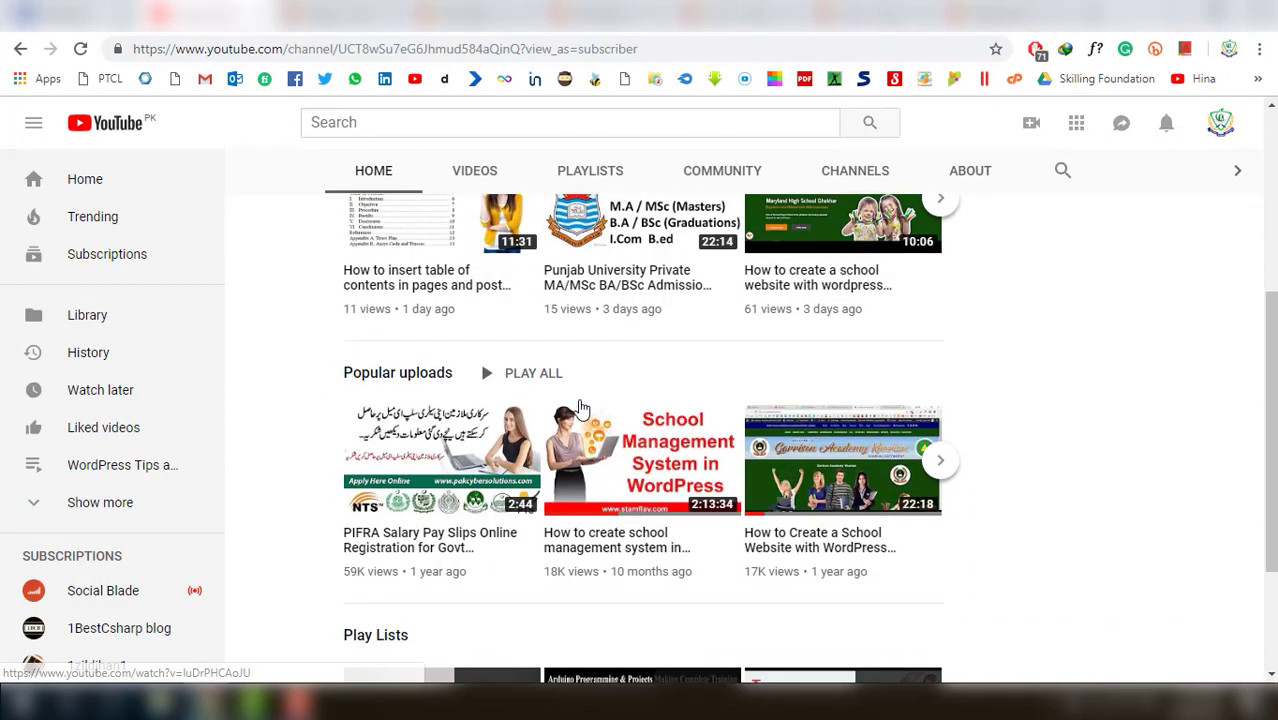
right_click(678, 390)
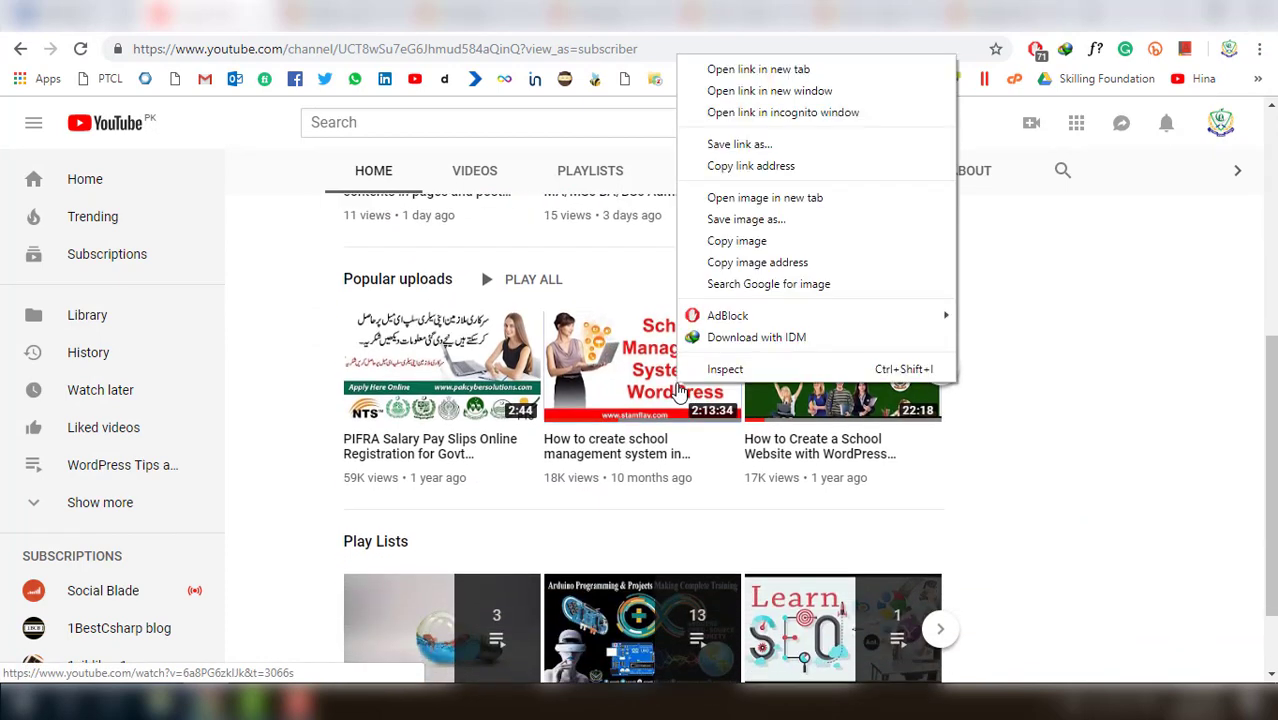
left_click(770, 166)
Back in the Front page editor, paste the copied YouTube link as the Video Player's video link and save the element
left_click(762, 14)
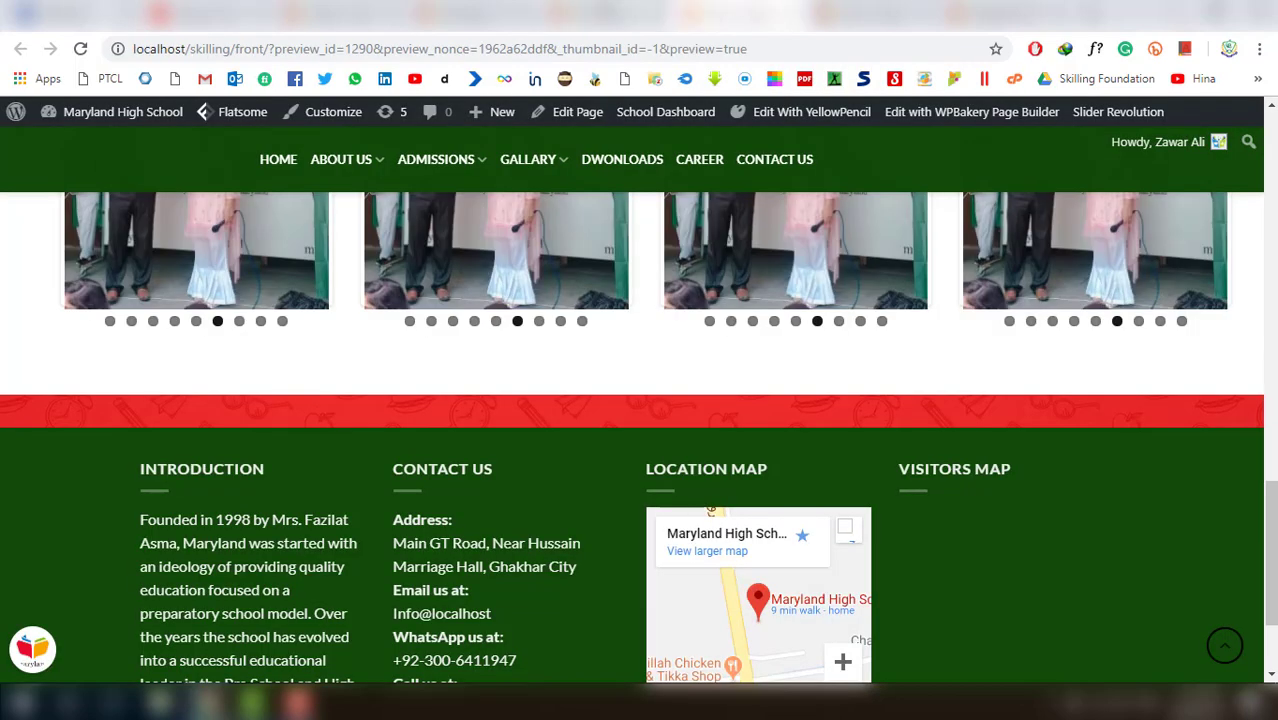
left_click(630, 14)
key("ctrl+v")
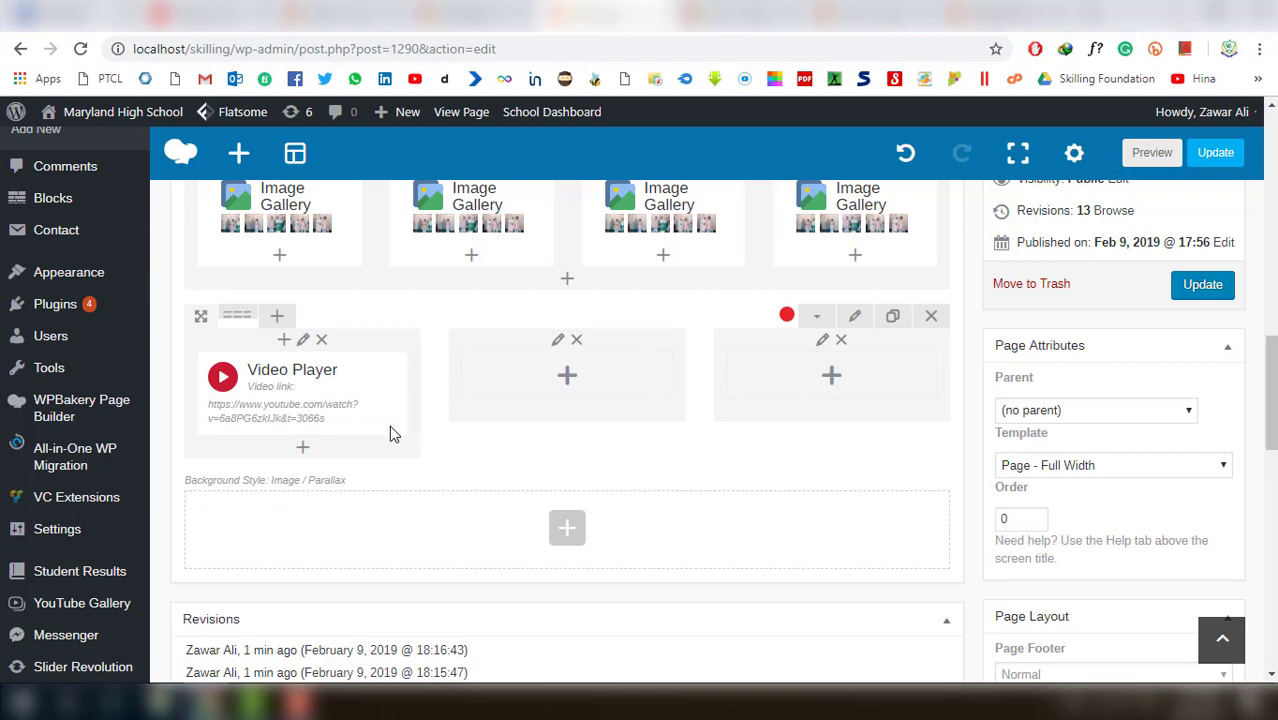
Duplicate the Video Player twice and move one copy into the second column and one into the third
left_click(352, 394)
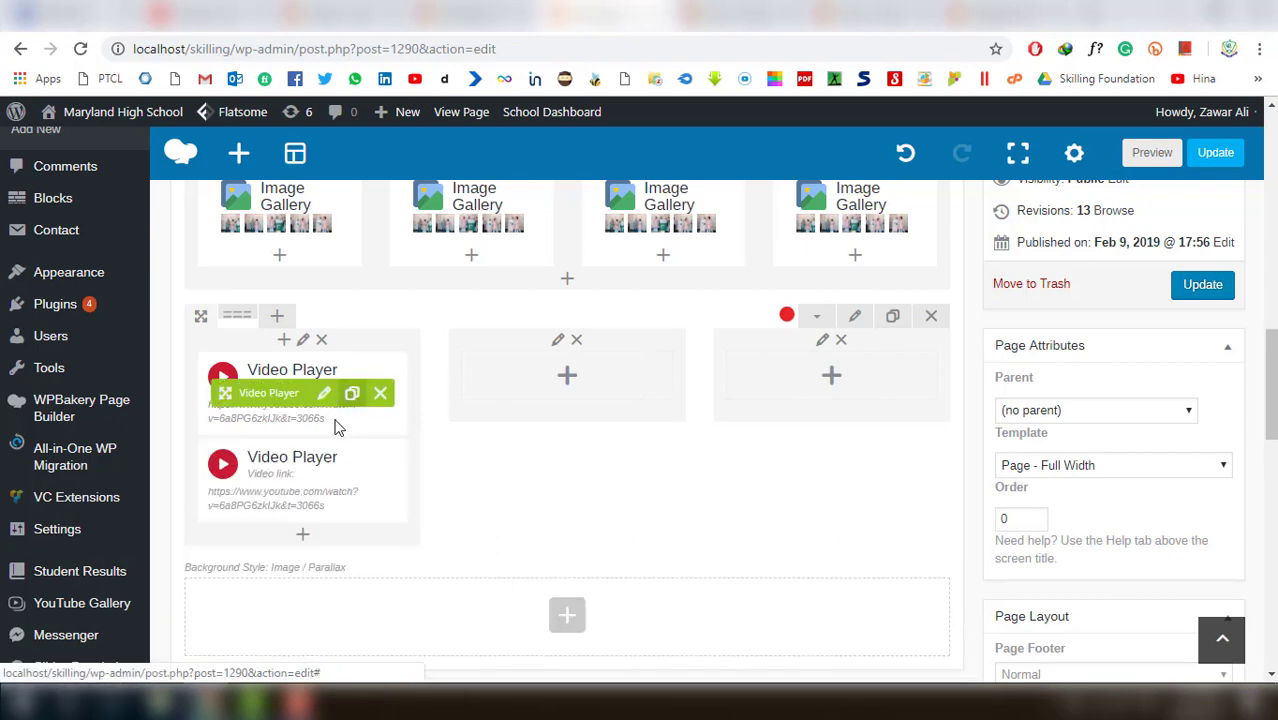
left_click(353, 393)
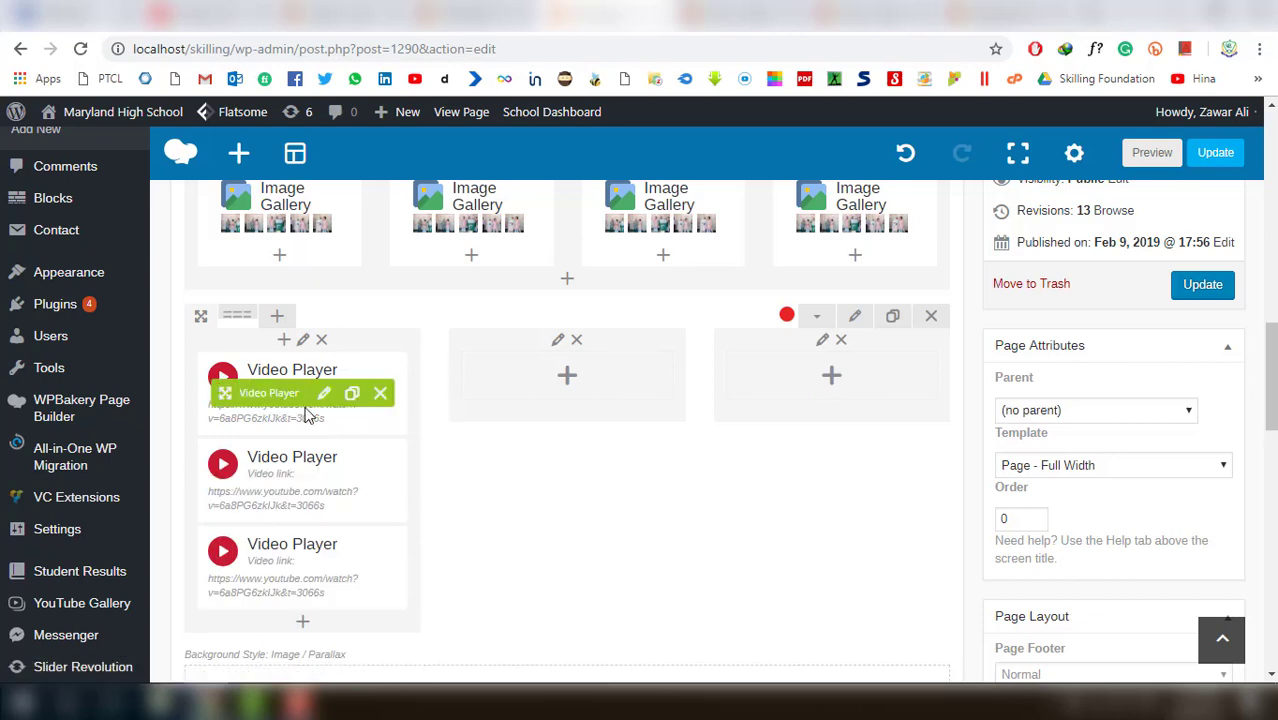
left_click_drag(484, 383, 532, 392)
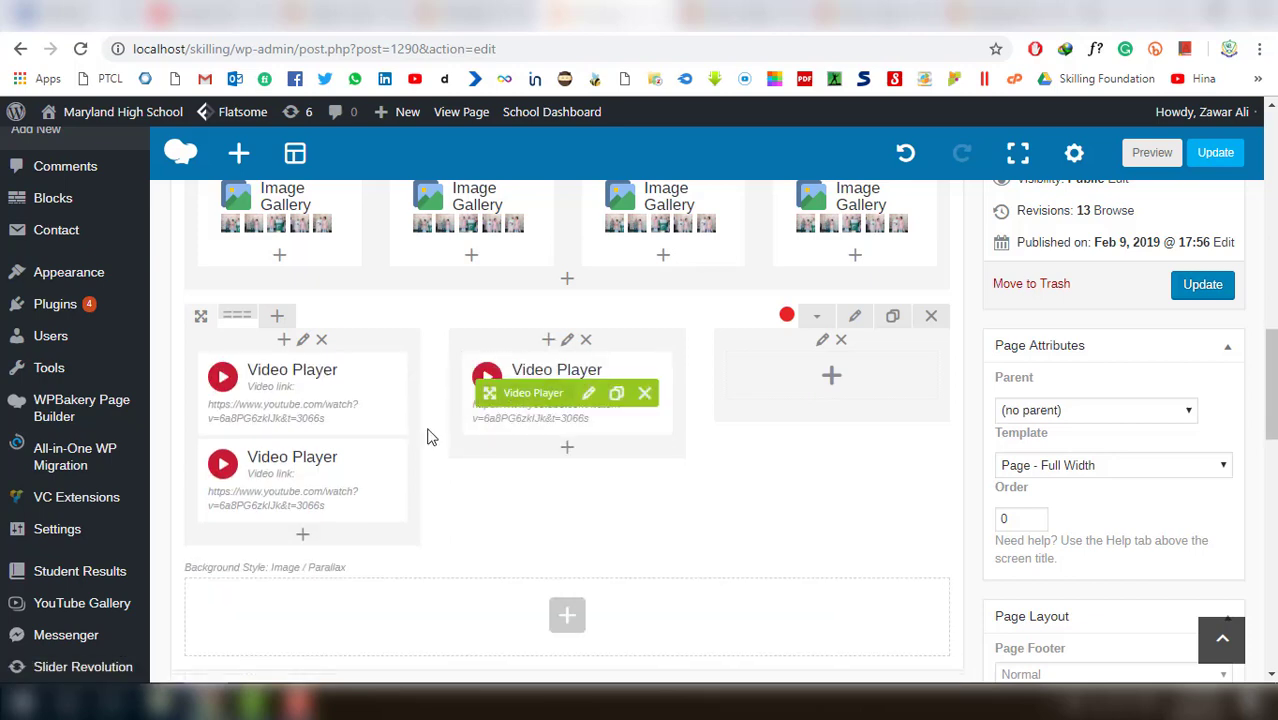
left_click_drag(678, 424, 840, 390)
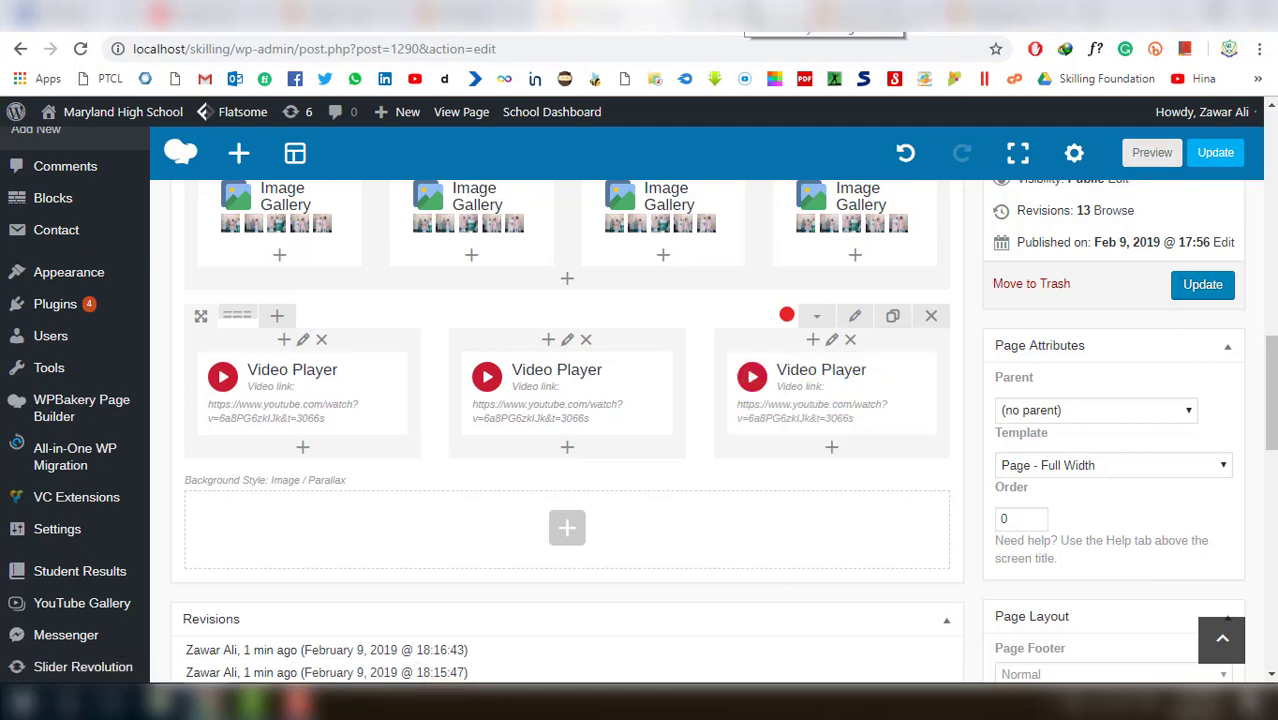
Preview the updated Front page and examine how the three videos sit in the red-background row
left_click(800, 15)
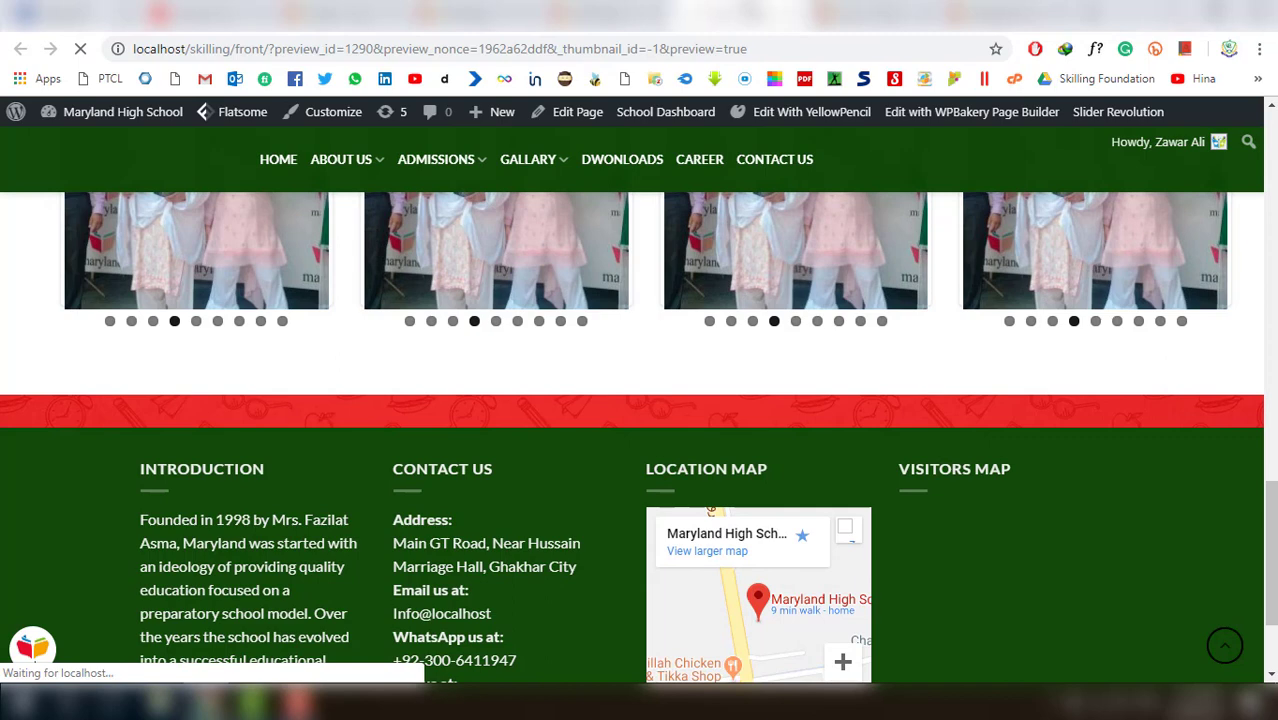
left_click(1003, 700)
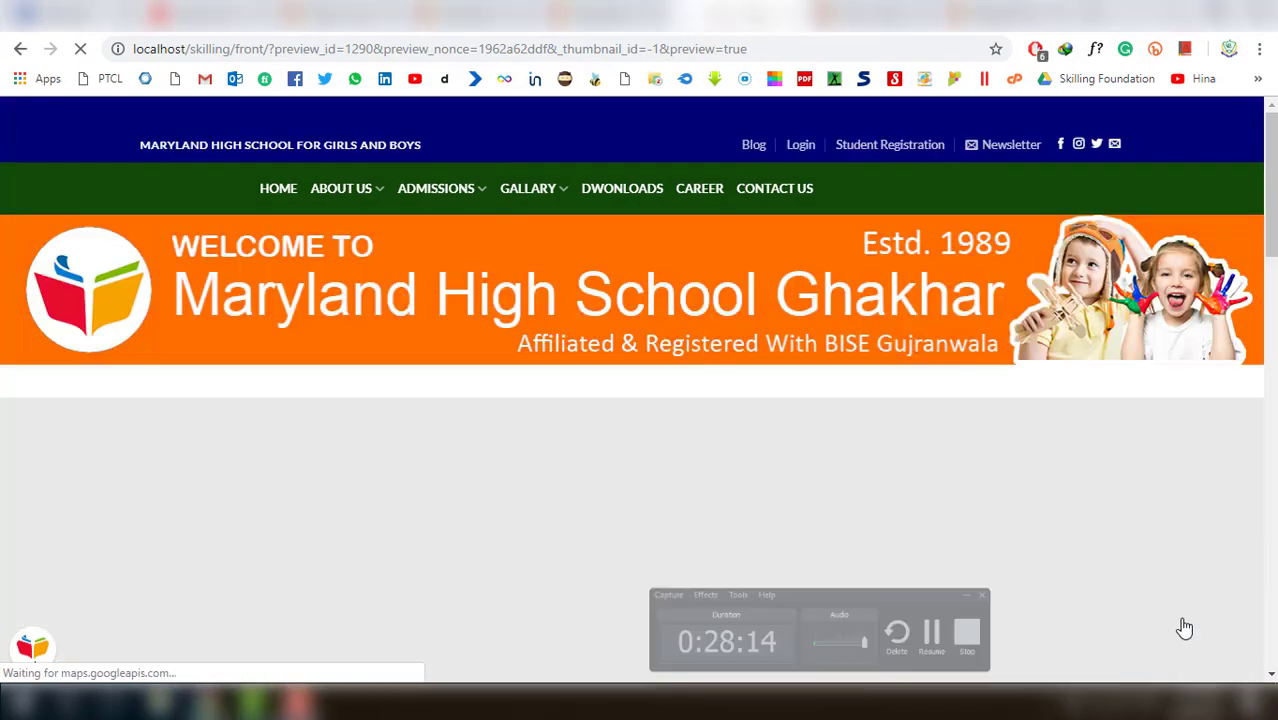
scroll(827, 420, "down", 15)
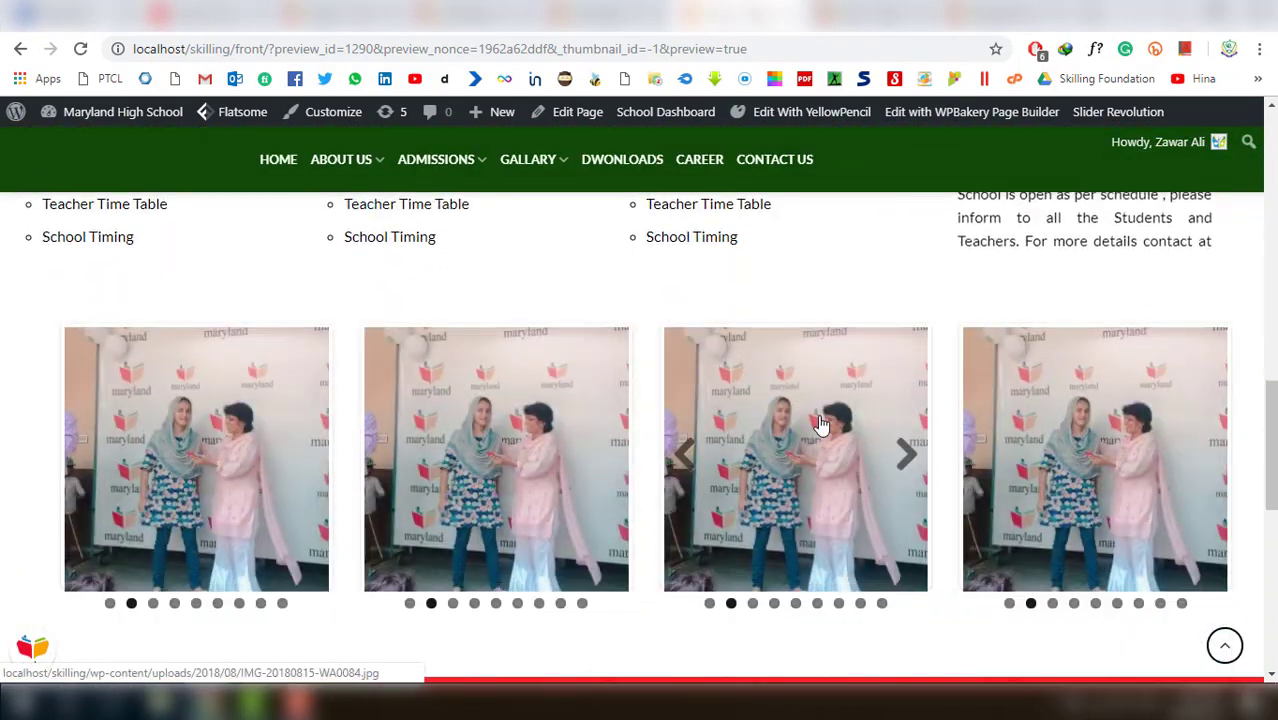
scroll(820, 420, "down", 3)
scroll(820, 420, "down", 2)
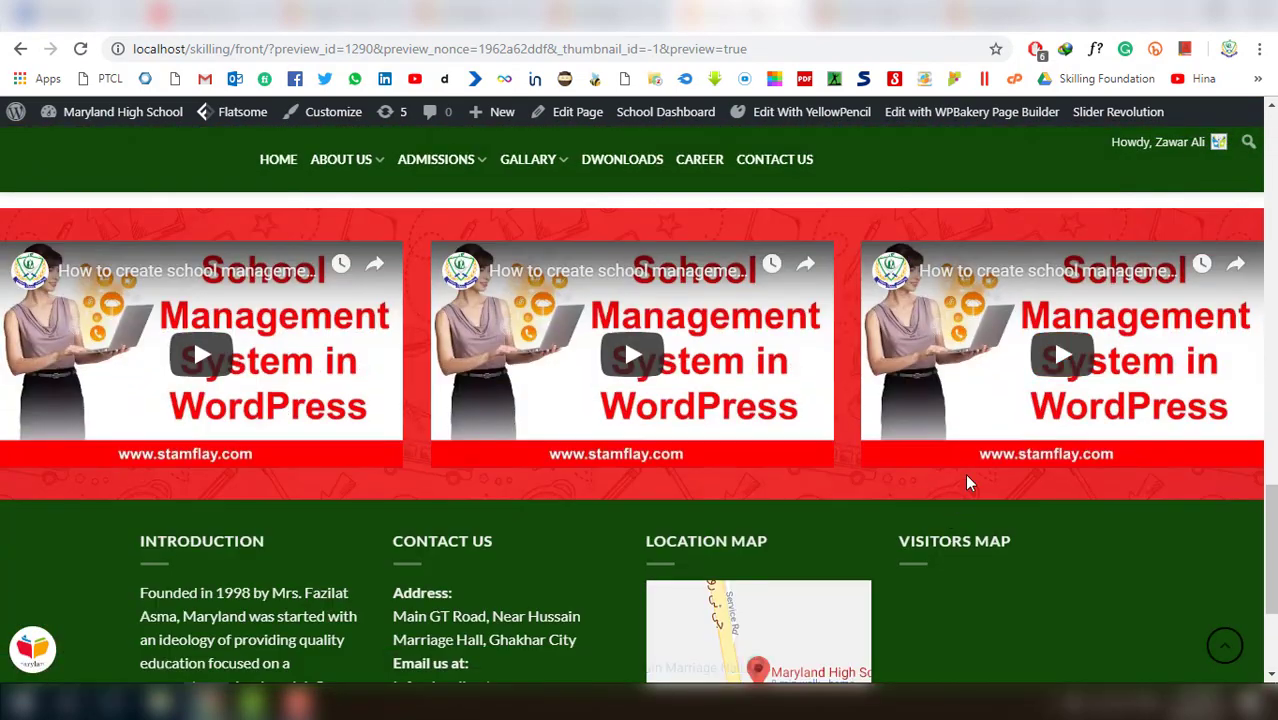
scroll(964, 476, "up", 1)
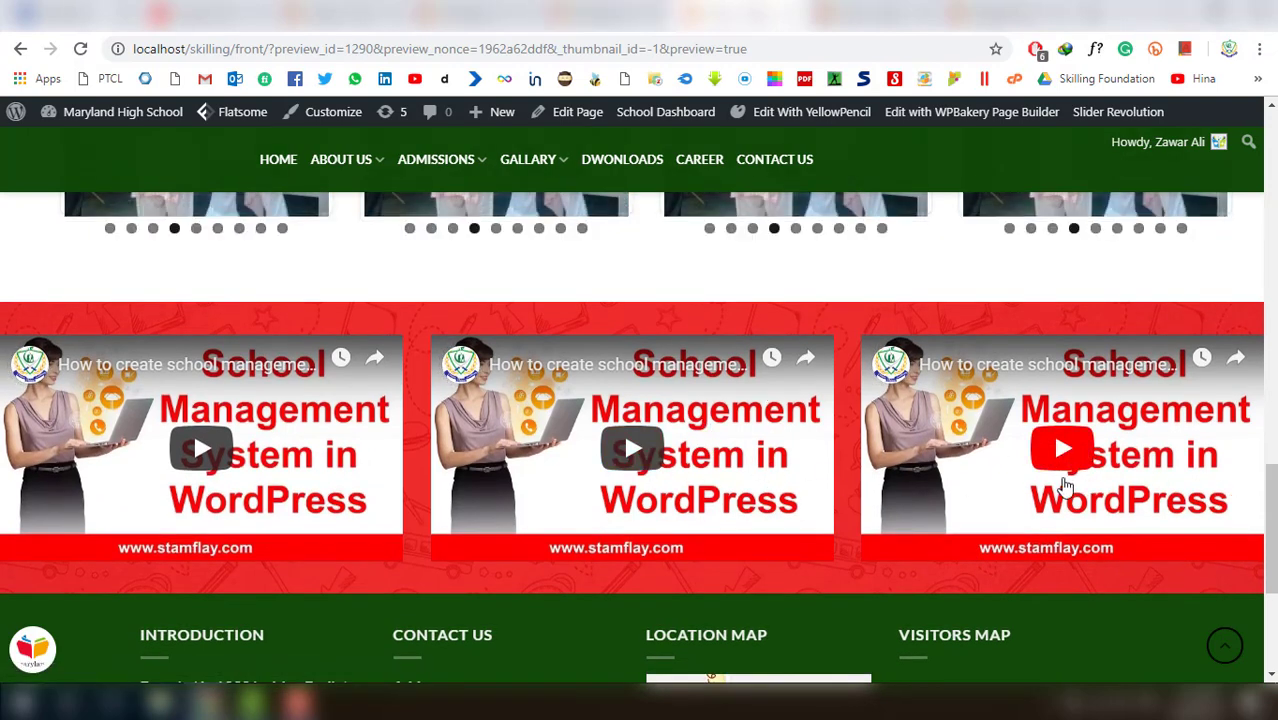
scroll(1062, 490, "up", 1)
scroll(1100, 590, "down", 1)
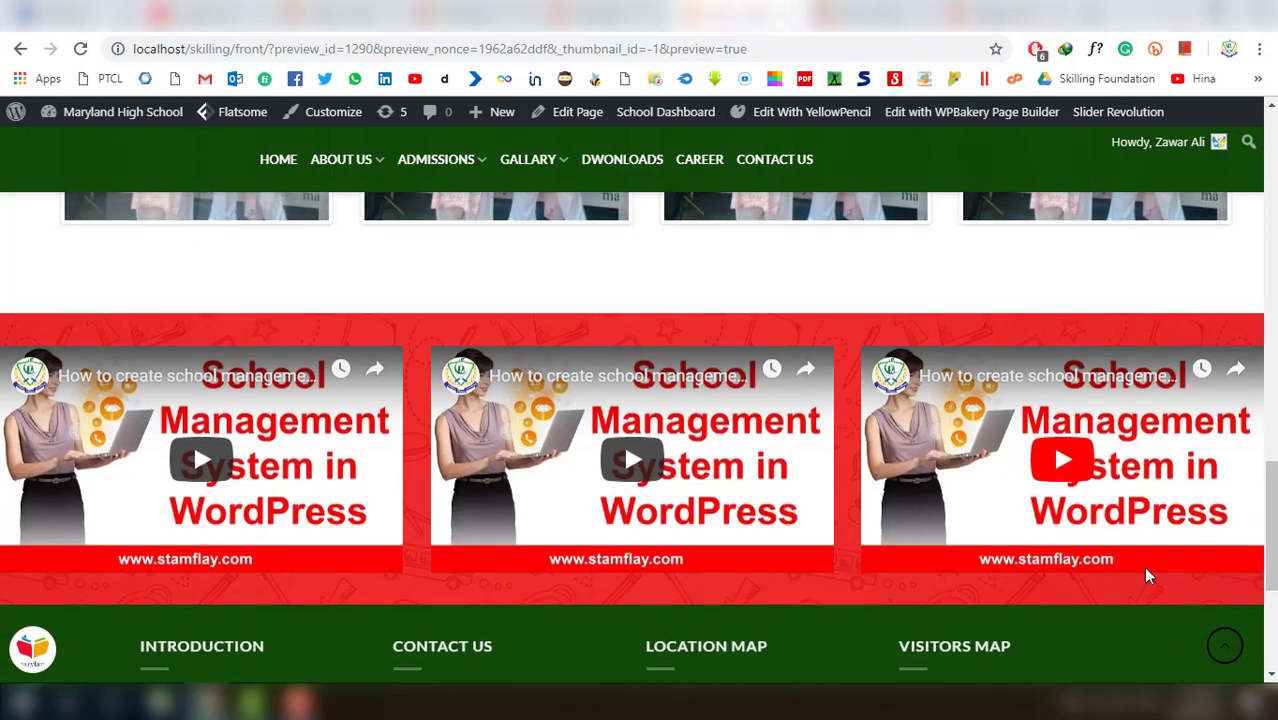
Examine the red and green video rows on the original home page as a reference for the layout
left_click(875, 16)
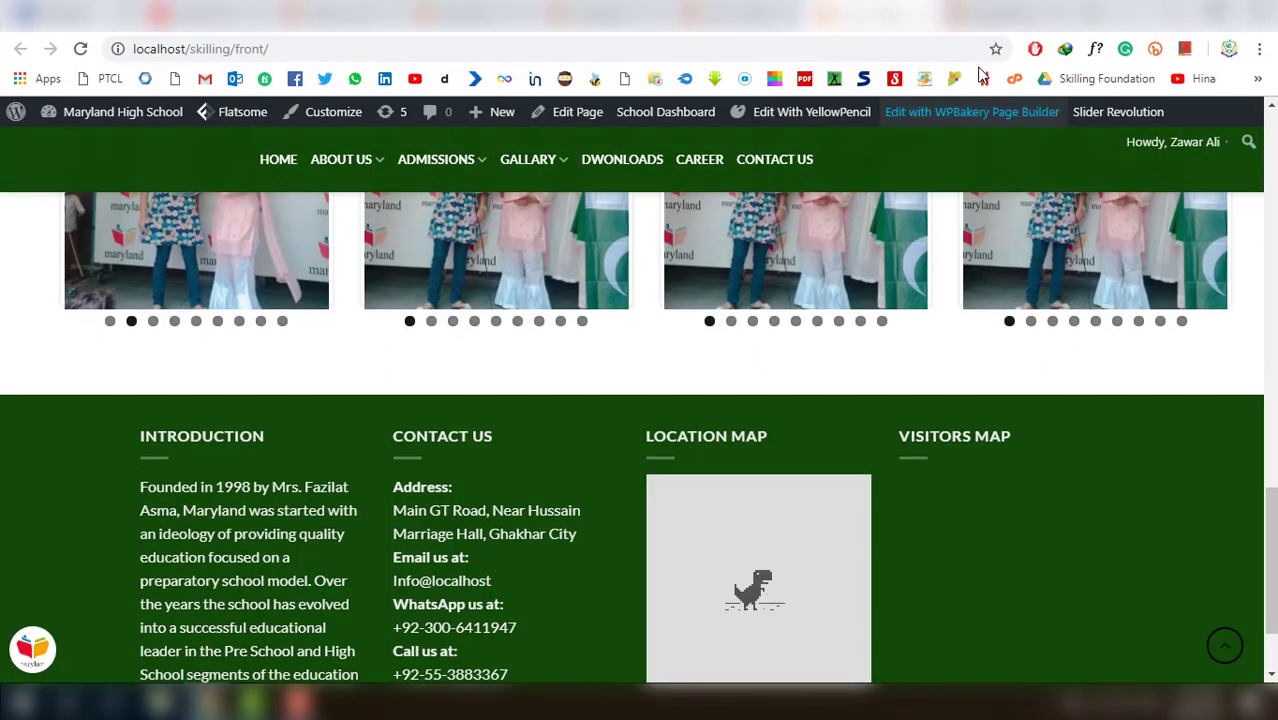
left_click(1029, 14)
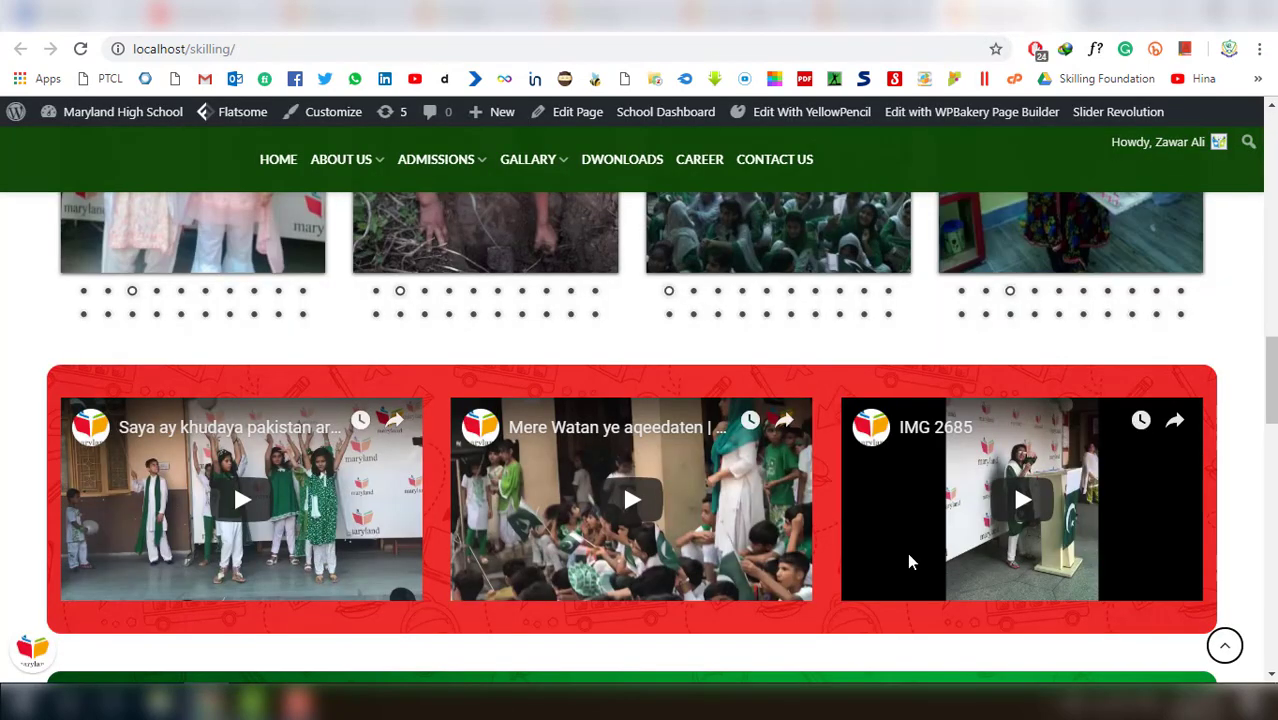
scroll(1128, 420, "down", 4)
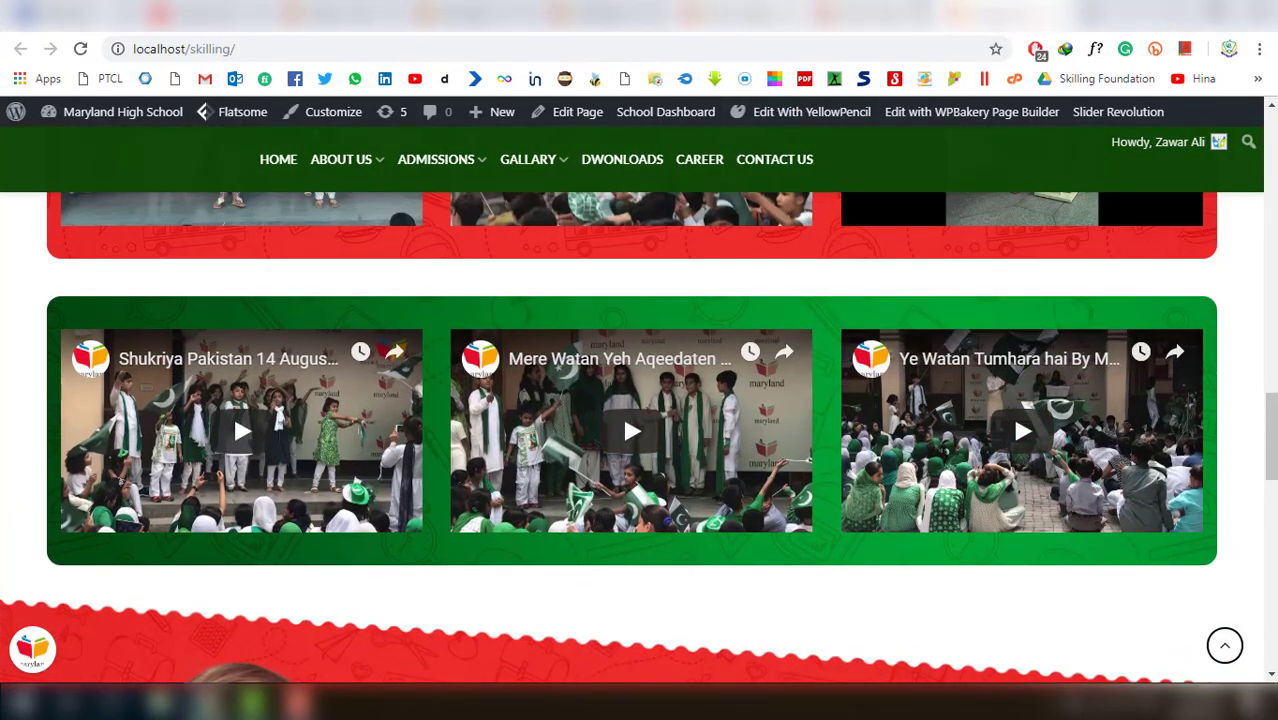
Examine the settings of the first Video Player in the red video row of the original home page's editor, then close them
left_click(860, 14)
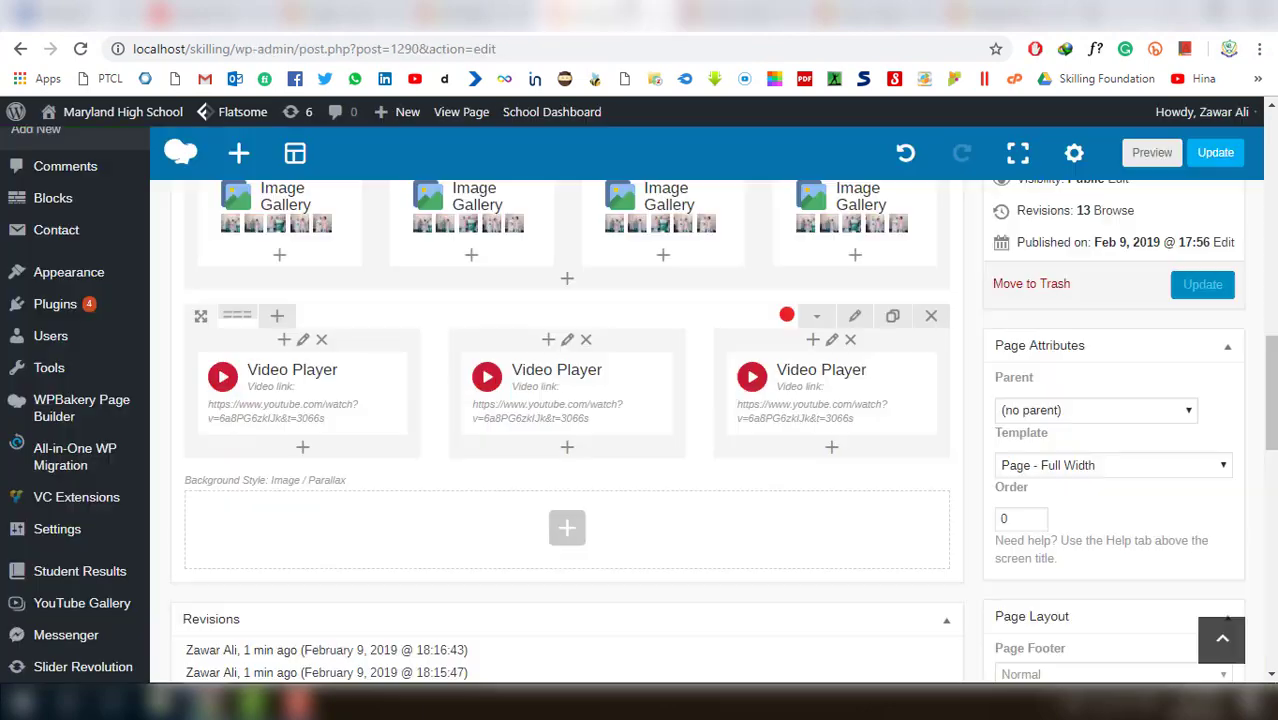
left_click(744, 14)
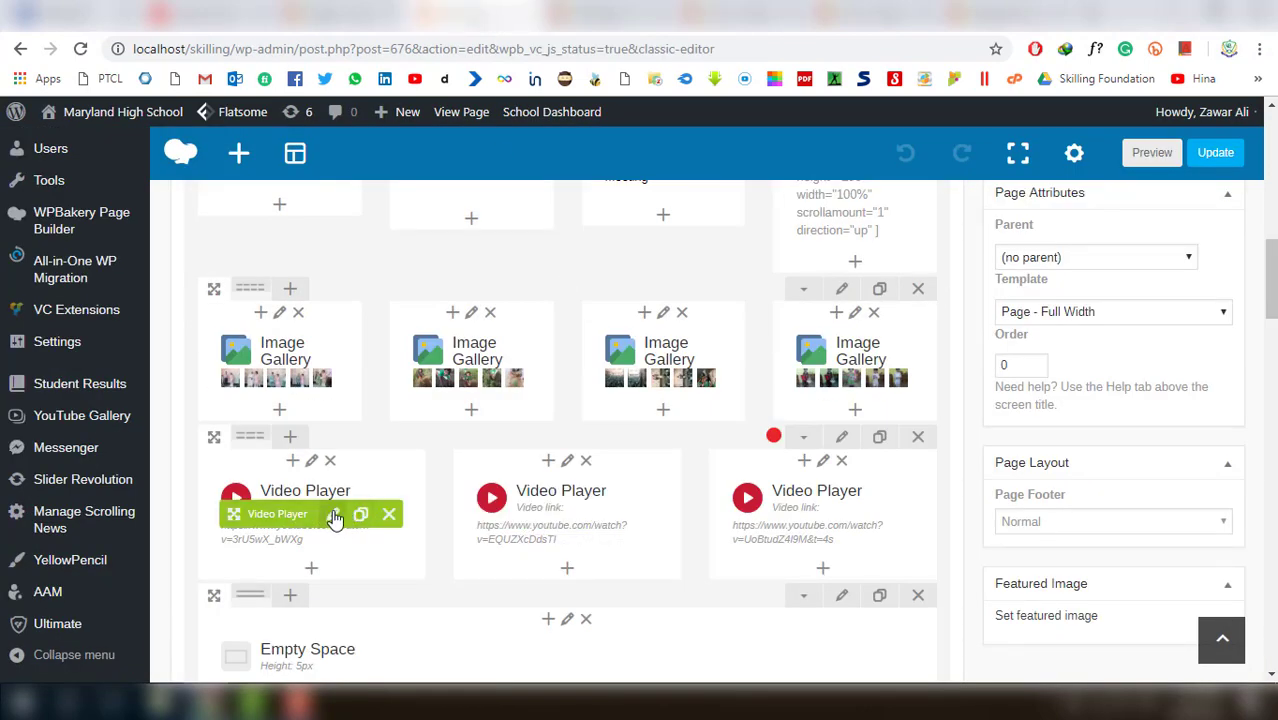
mouse_move(290, 510)
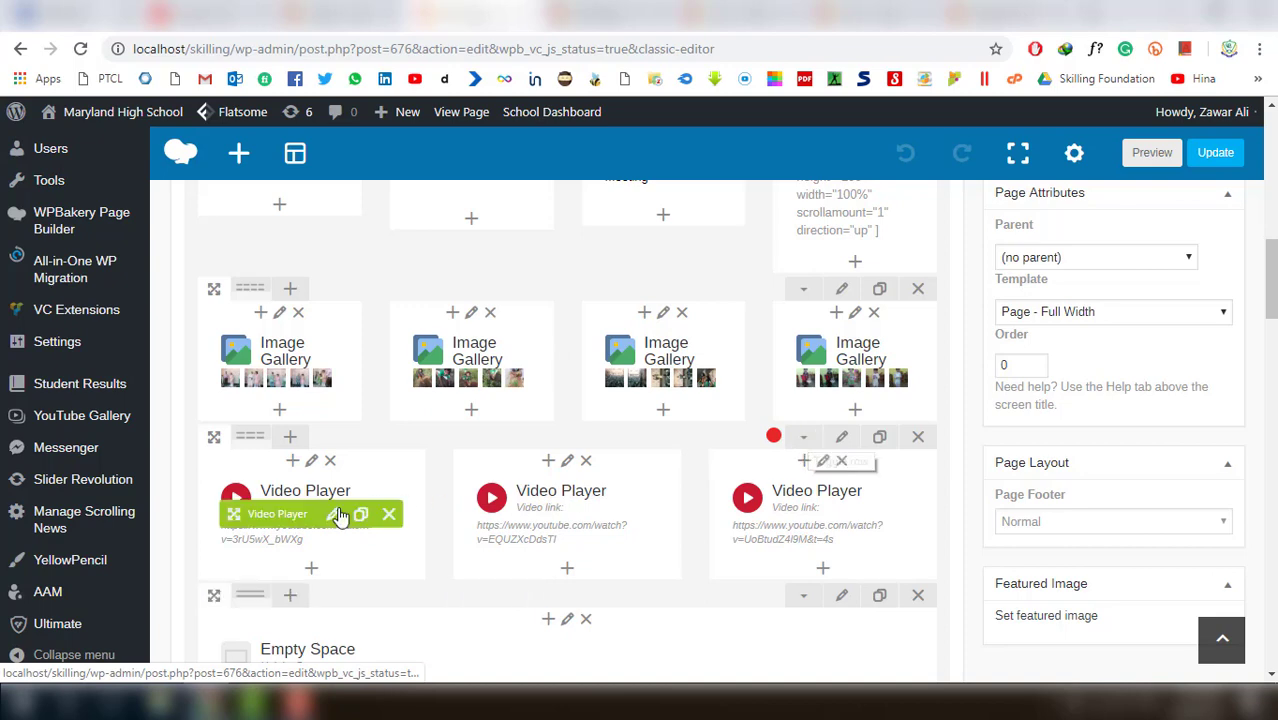
left_click(335, 516)
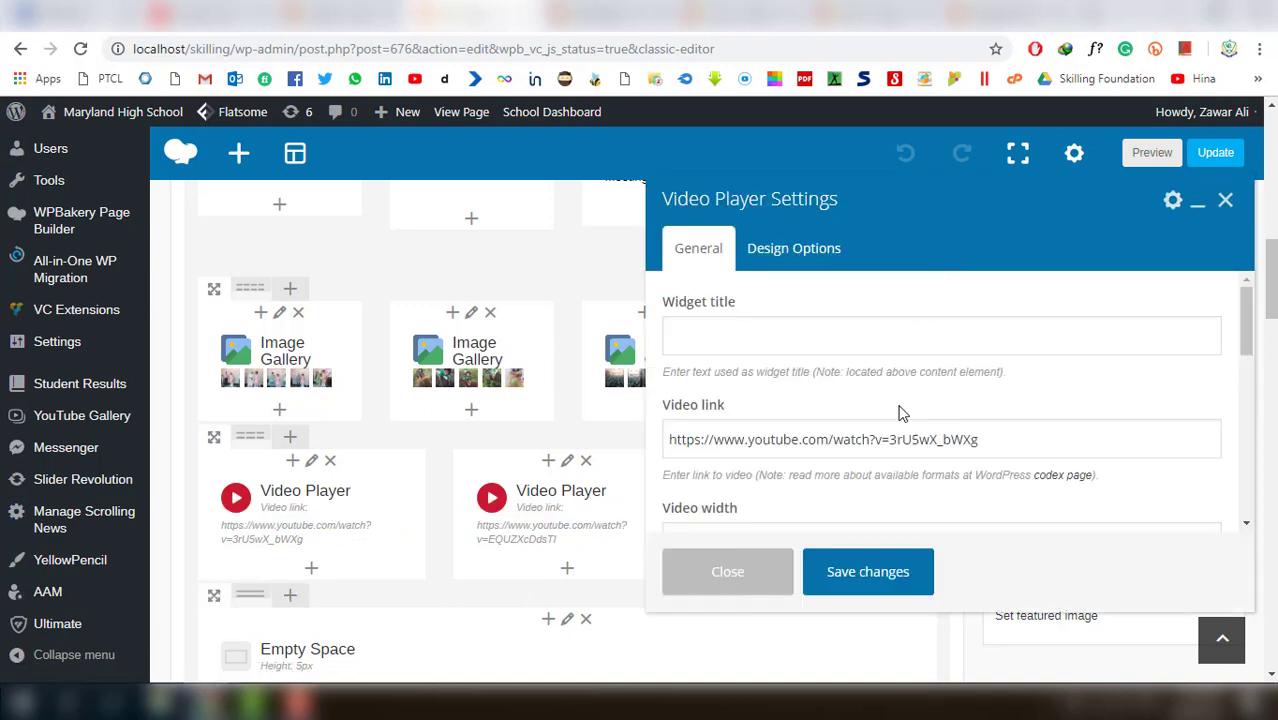
scroll(901, 434, "down", 1)
scroll(757, 466, "down", 3)
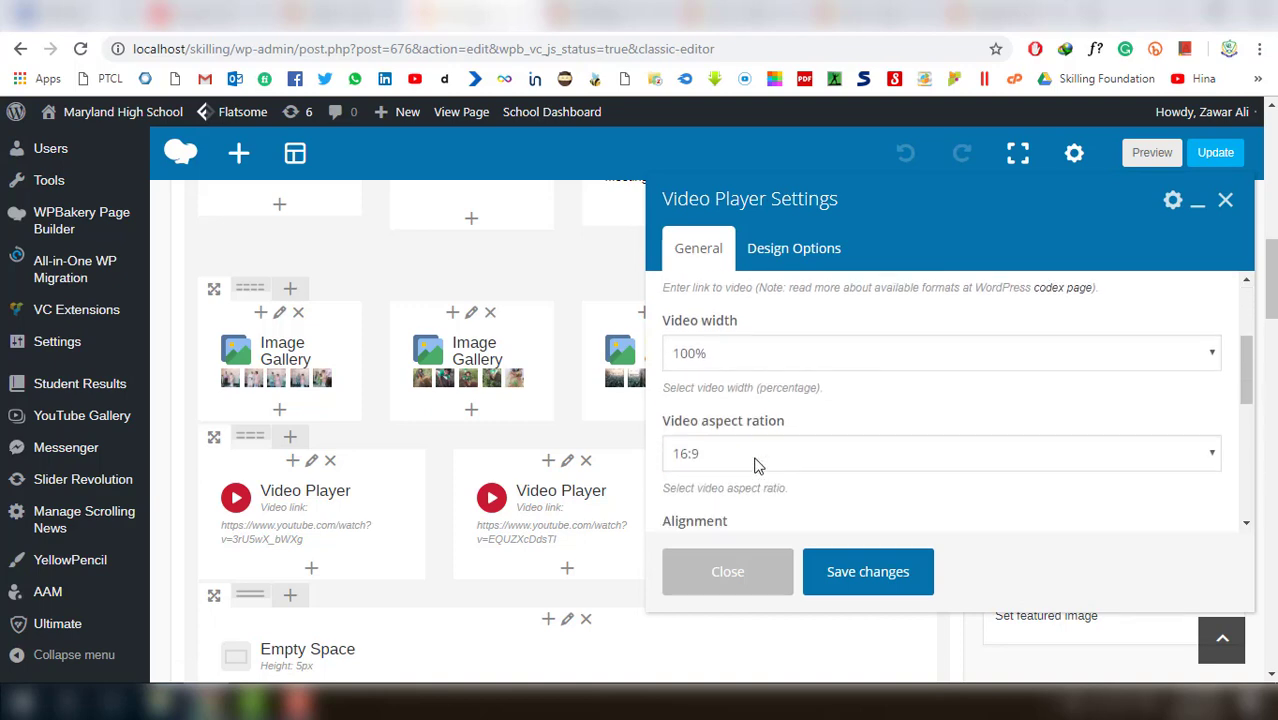
scroll(777, 365, "down", 3)
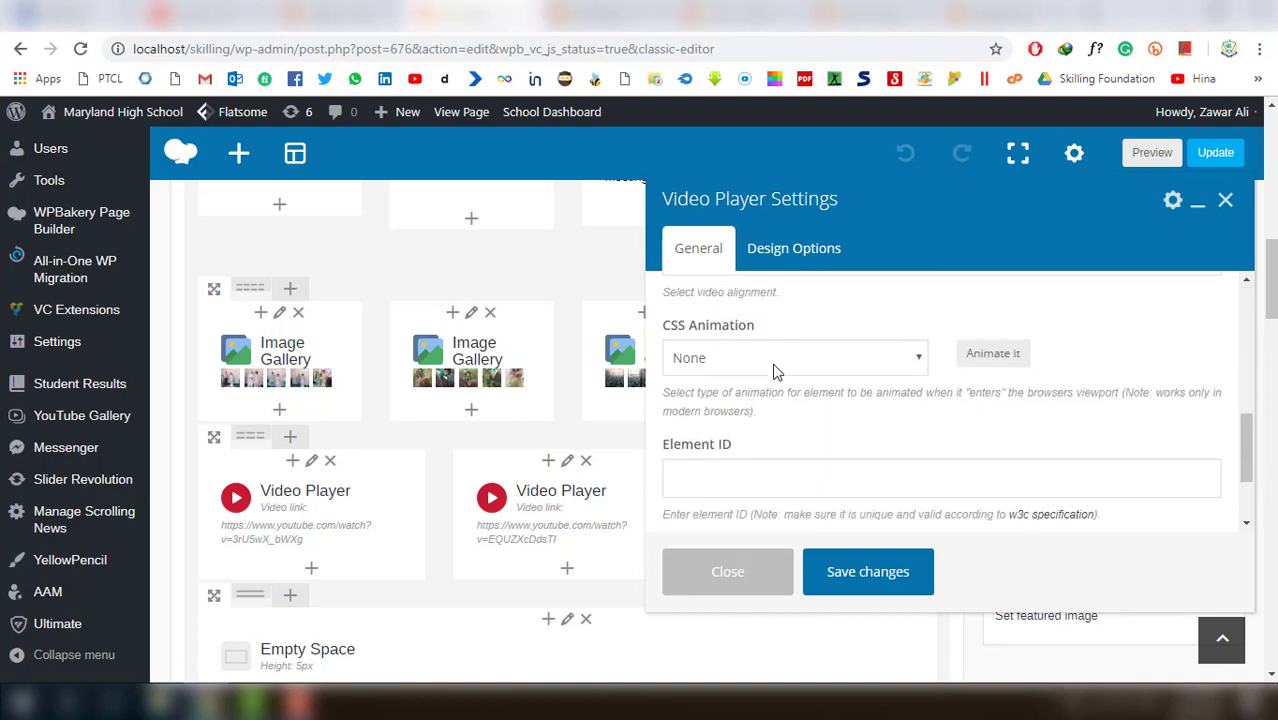
scroll(1038, 428, "up", 4)
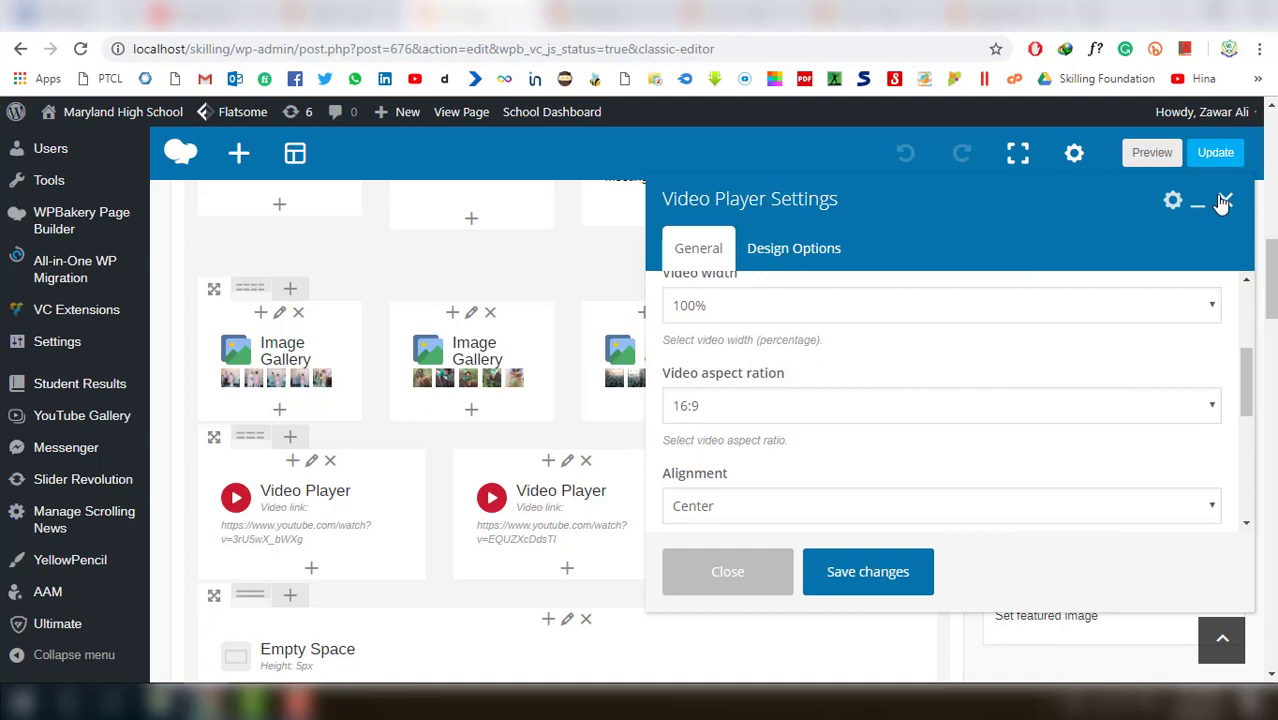
left_click(1225, 201)
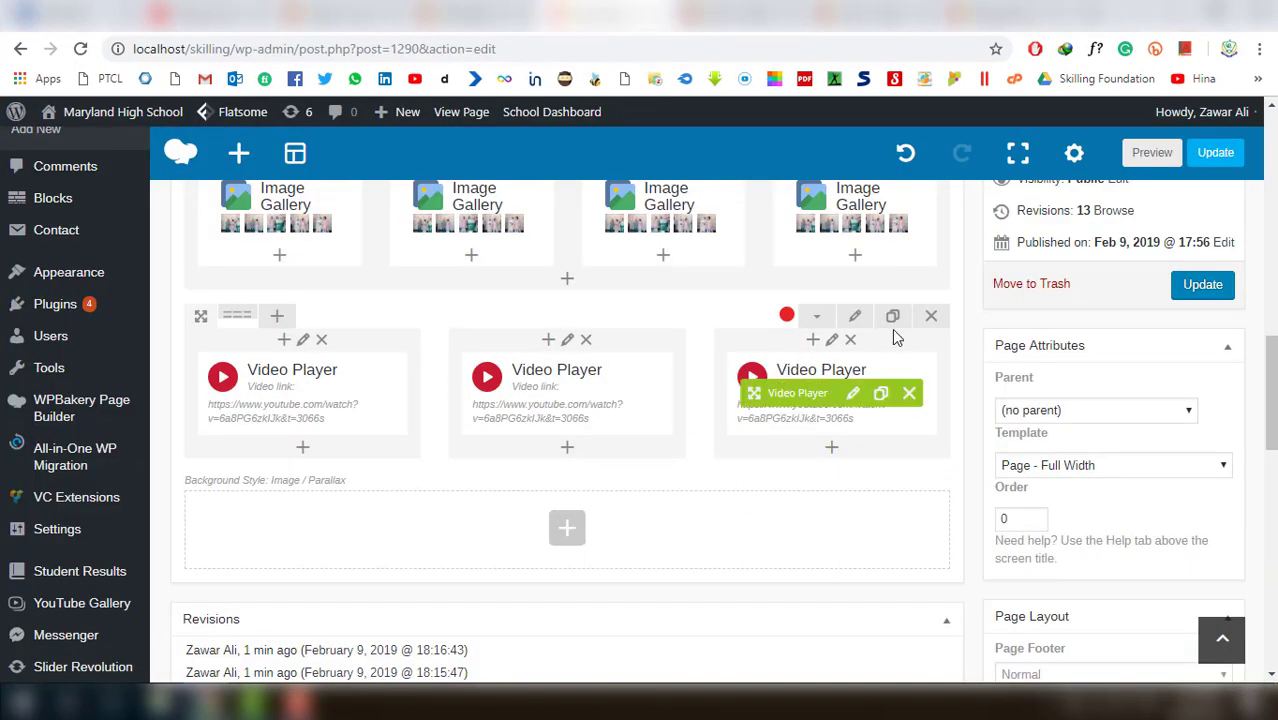
Set the left and right margins of the Front page's video row to 30 and save the row settings
left_click(858, 317)
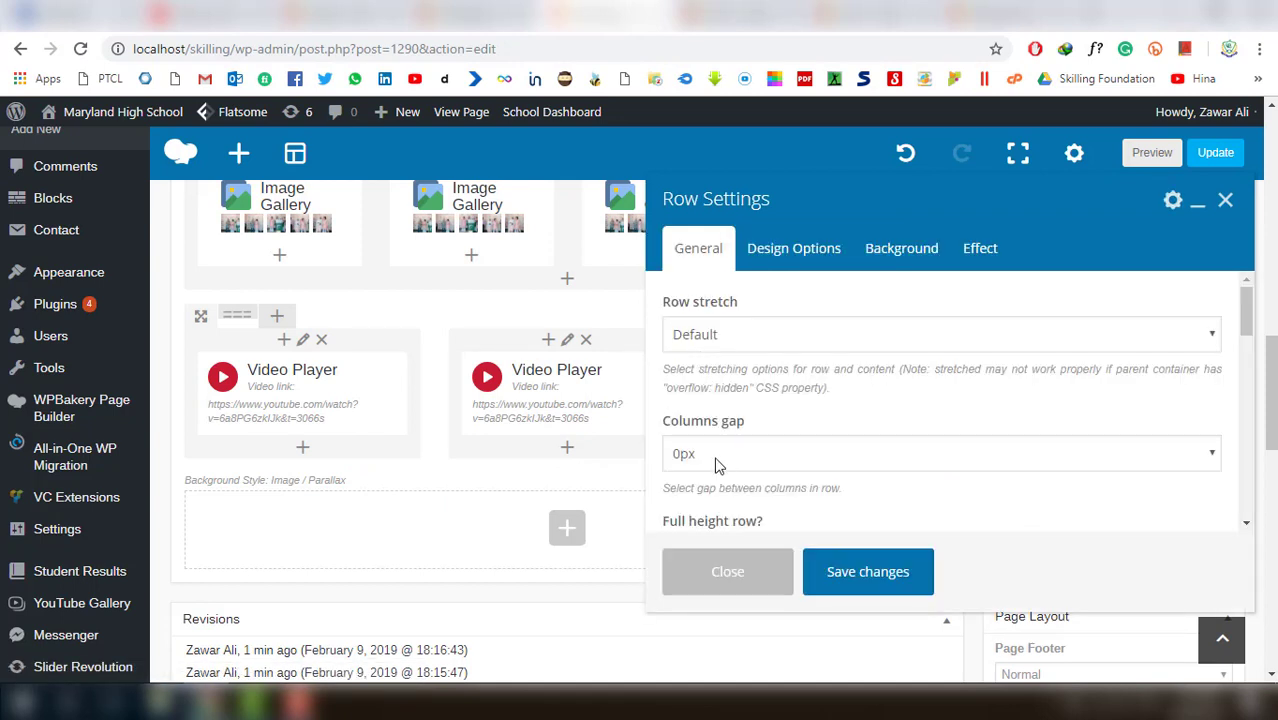
scroll(720, 445, "down", 3)
scroll(716, 410, "up", 1)
left_click(712, 362)
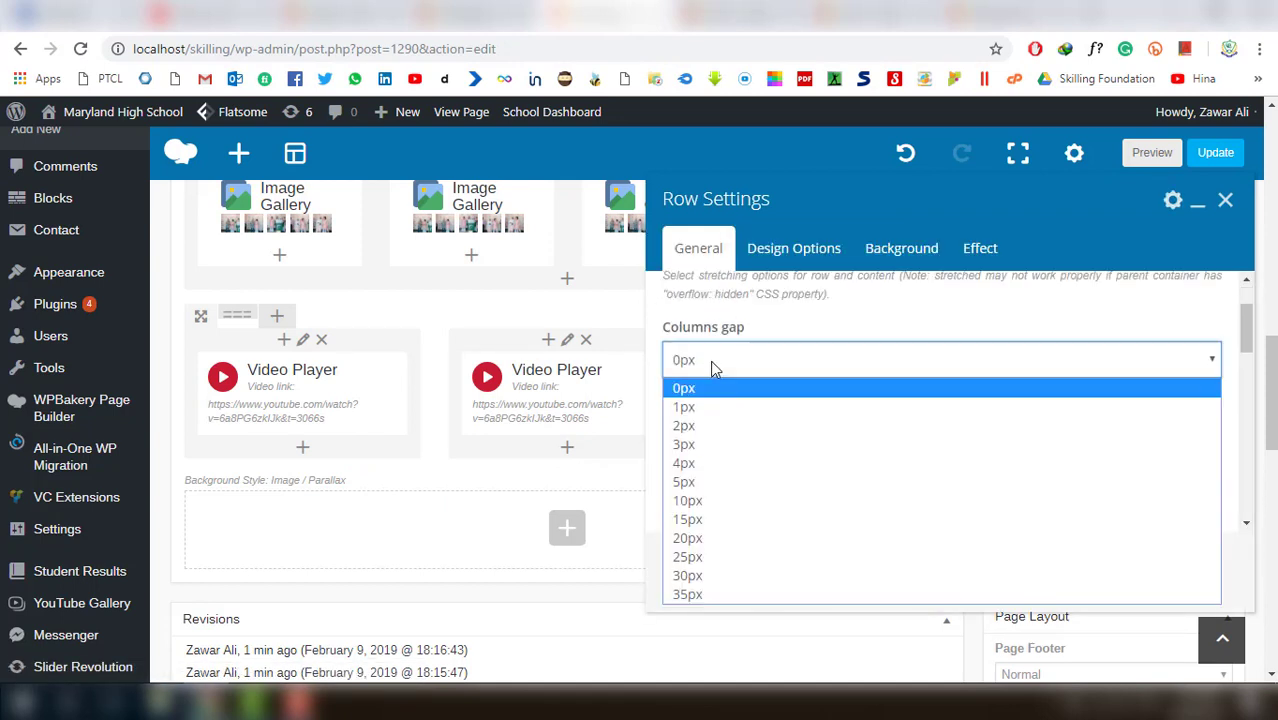
left_click(710, 362)
scroll(730, 400, "down", 2)
scroll(822, 334, "up", 3)
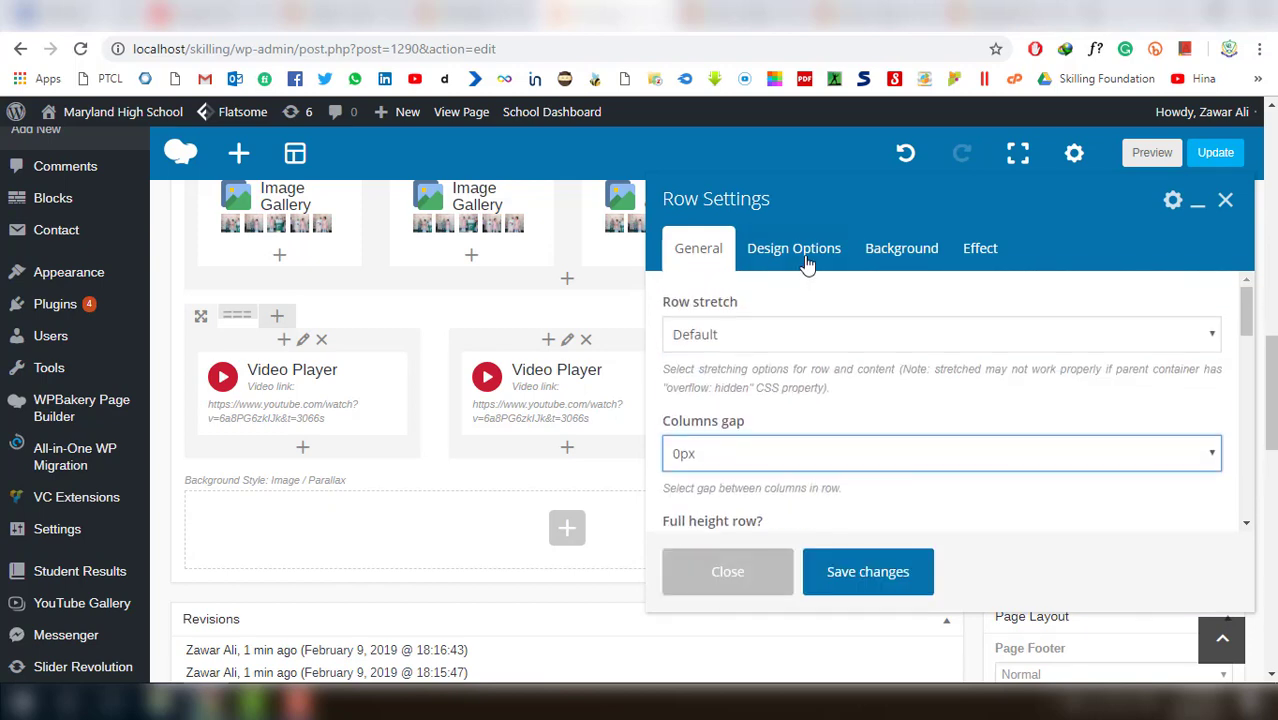
left_click(806, 257)
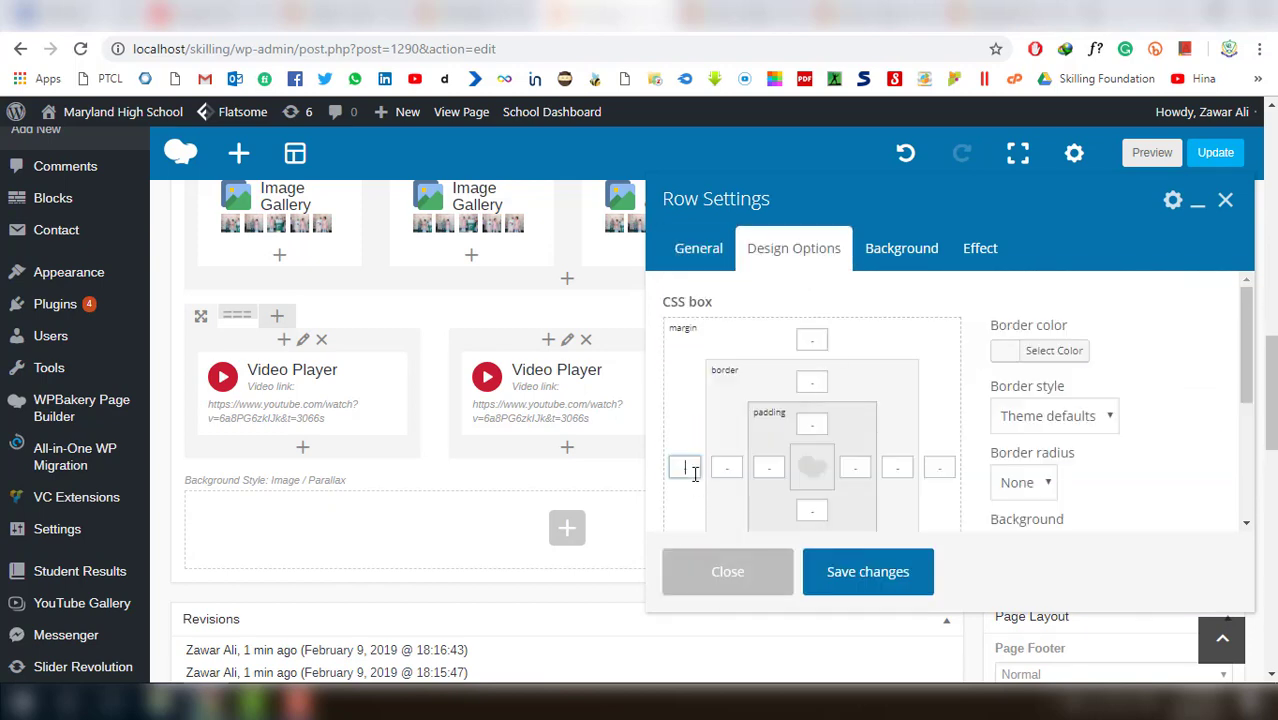
left_click(948, 474)
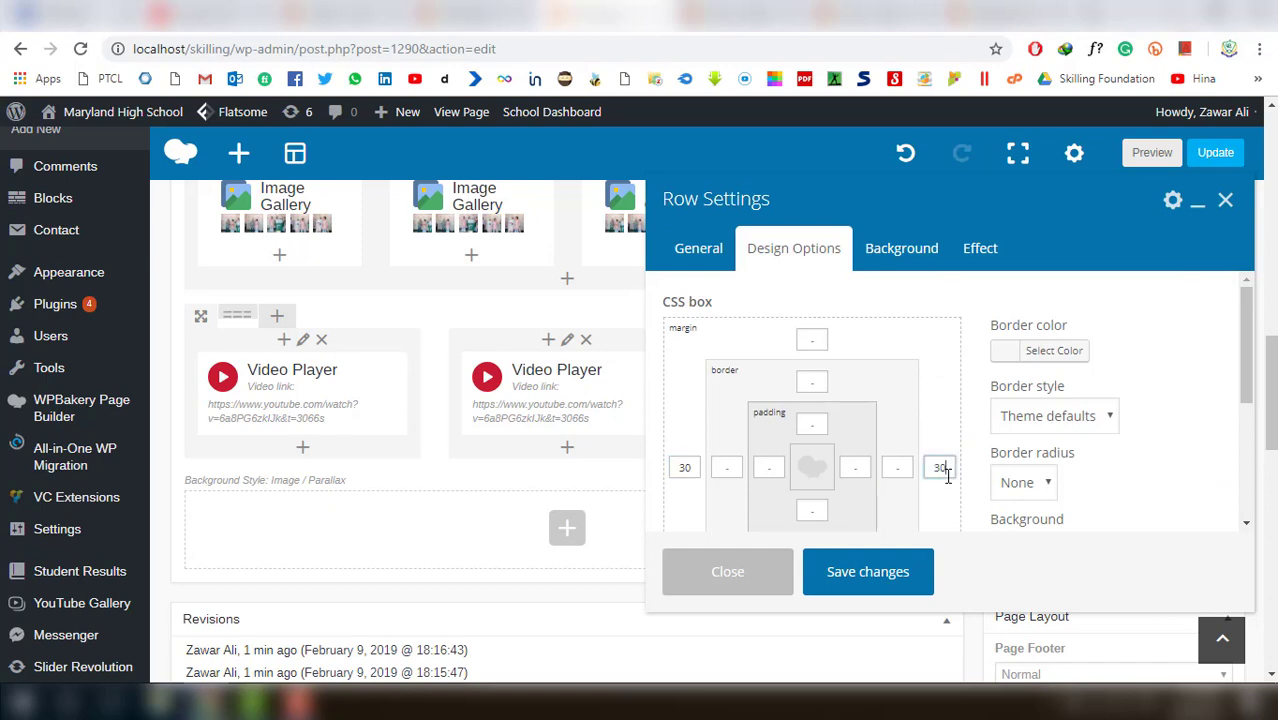
left_click(893, 594)
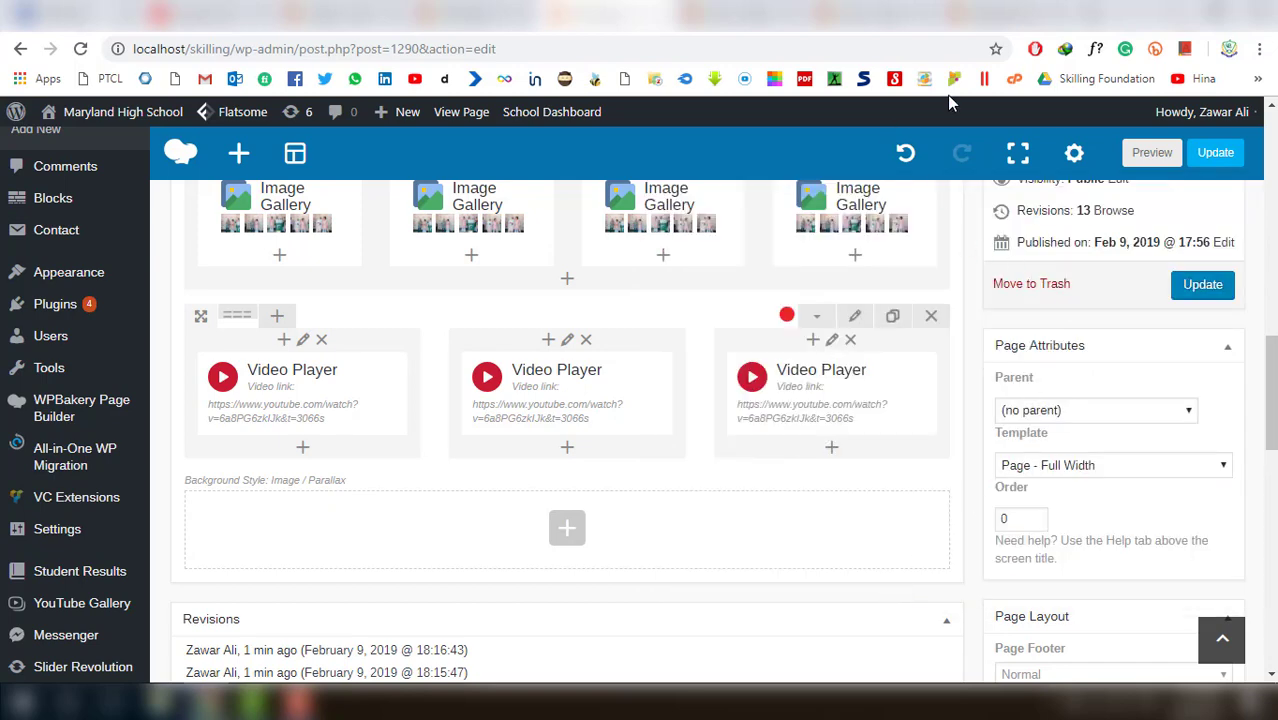
Preview the Front page and check how the red video row sits within its new side margins
left_click(1160, 152)
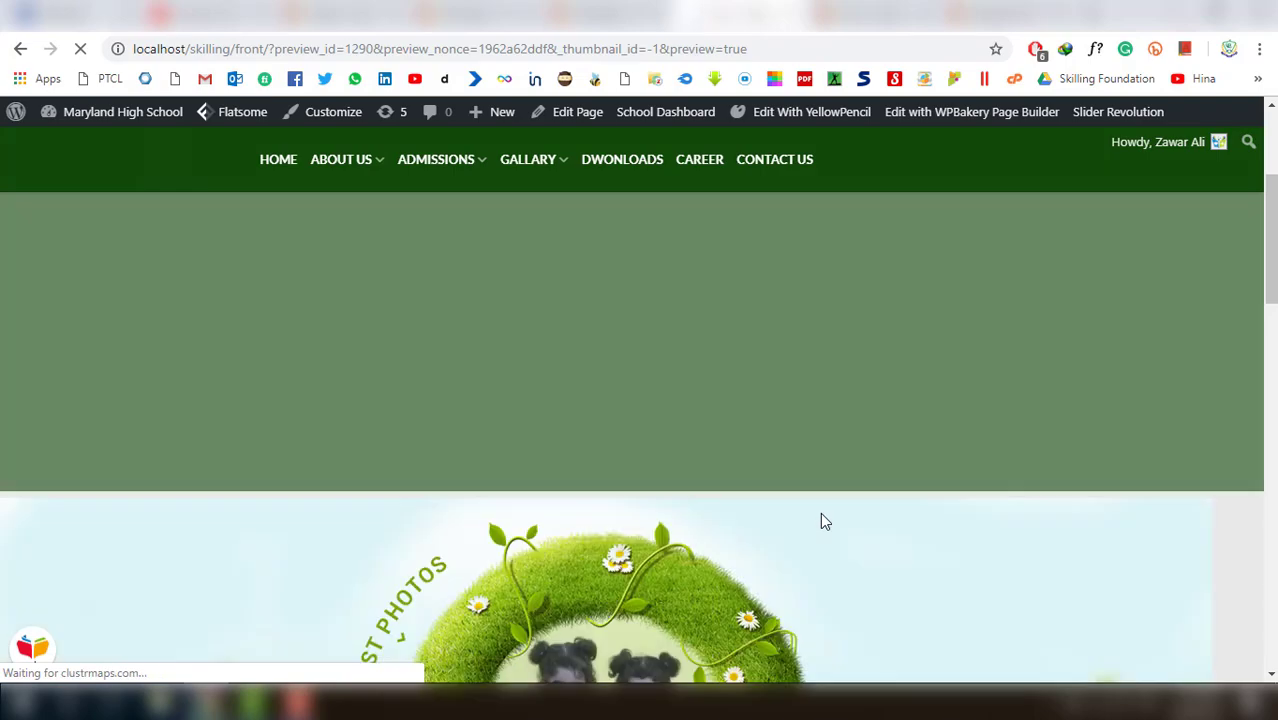
scroll(821, 514, "down", 15)
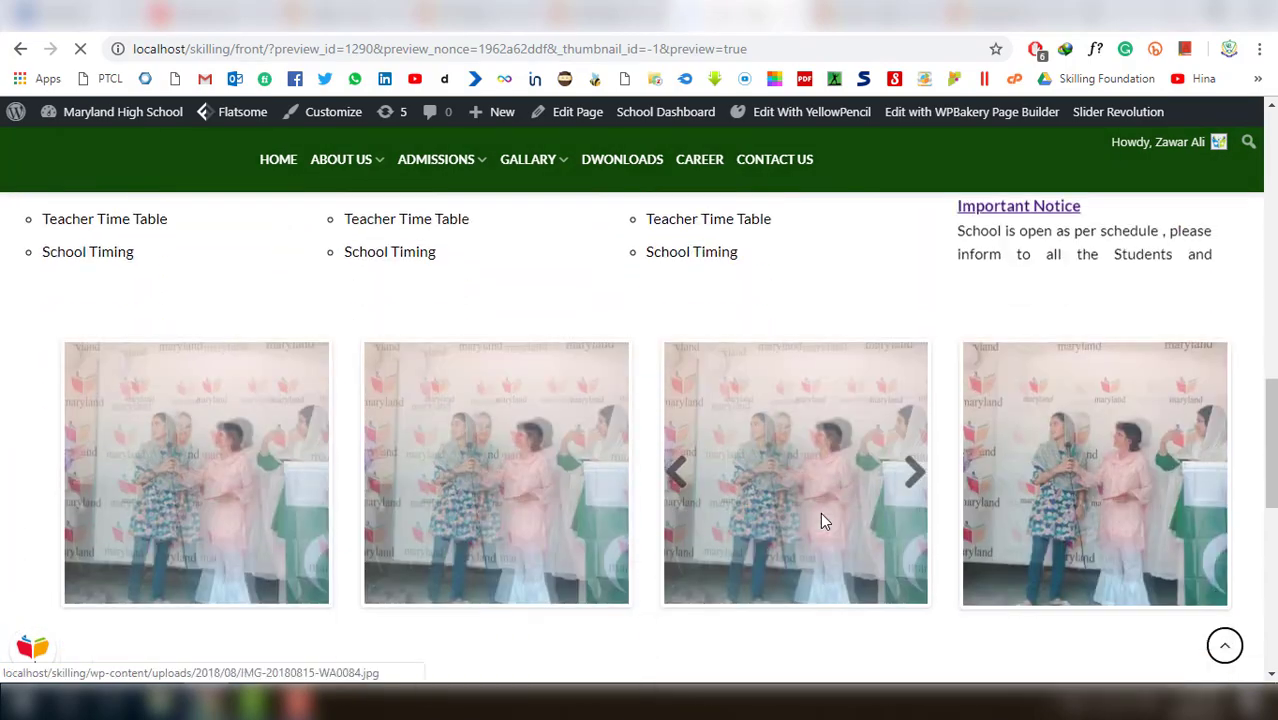
scroll(820, 512, "down", 1)
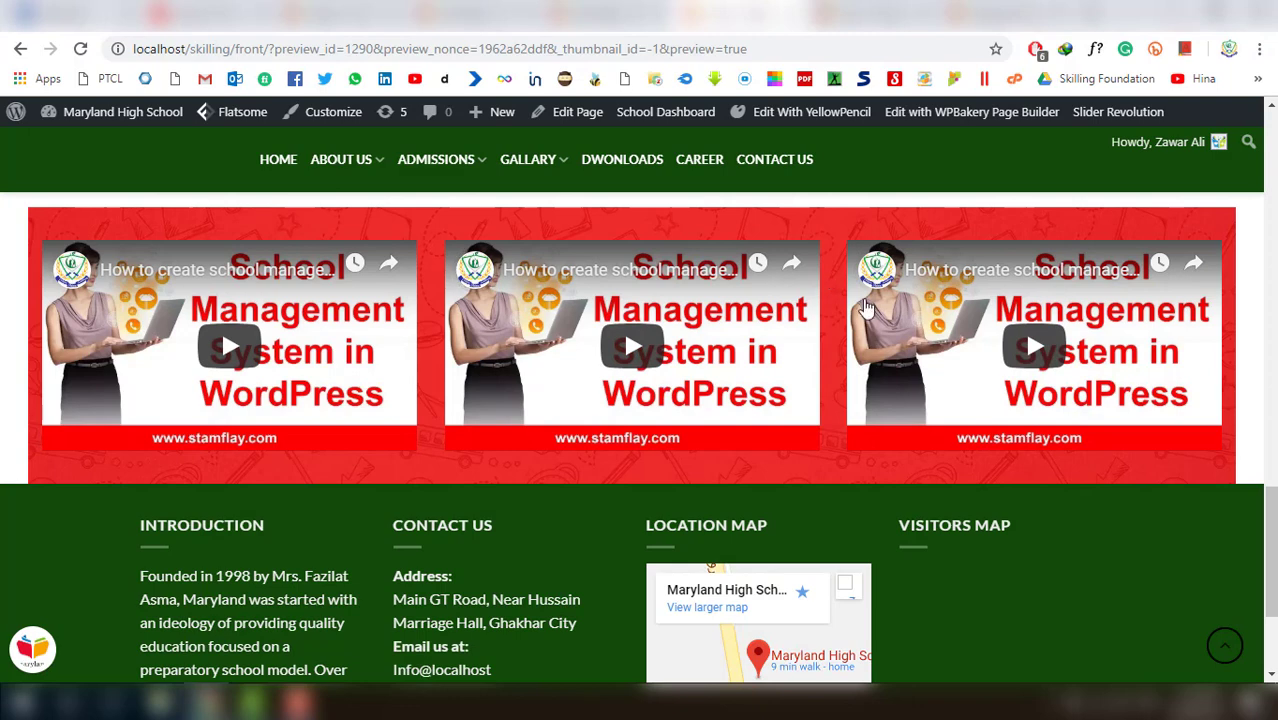
Back in the Front page editor, duplicate the three-column video row directly below itself
left_click(604, 14)
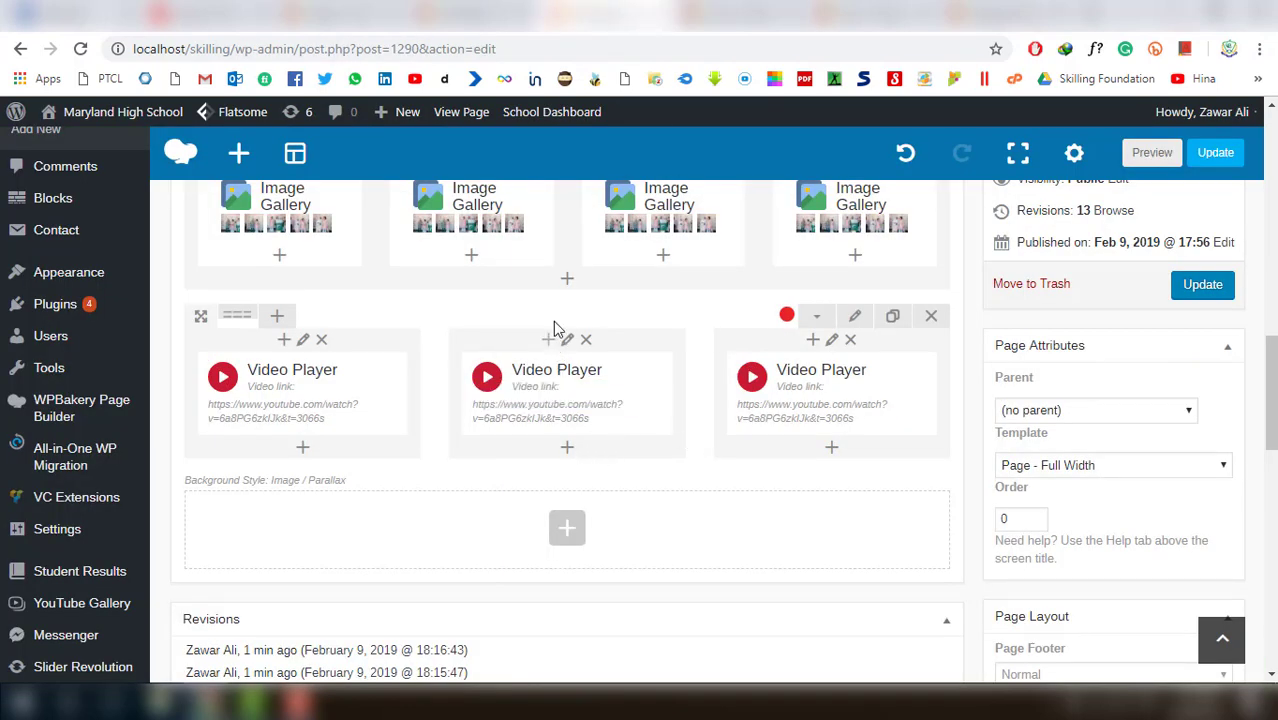
left_click(889, 318)
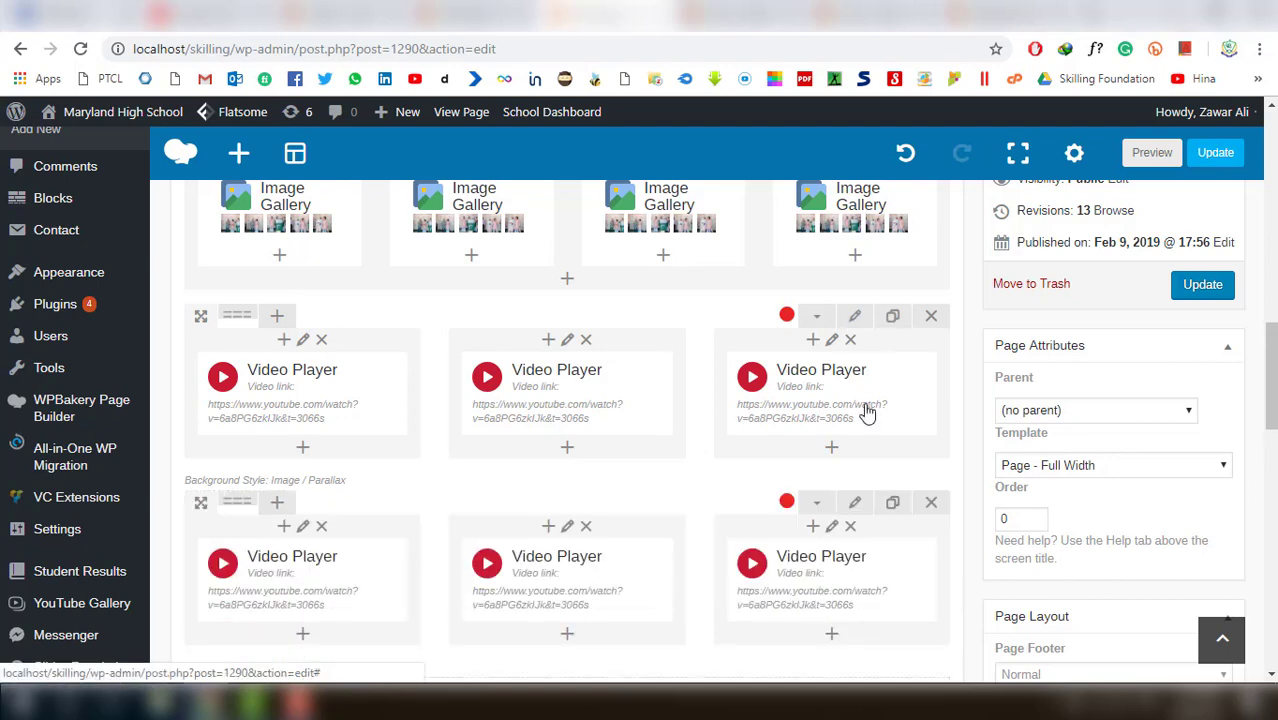
scroll(757, 540, "down", 2)
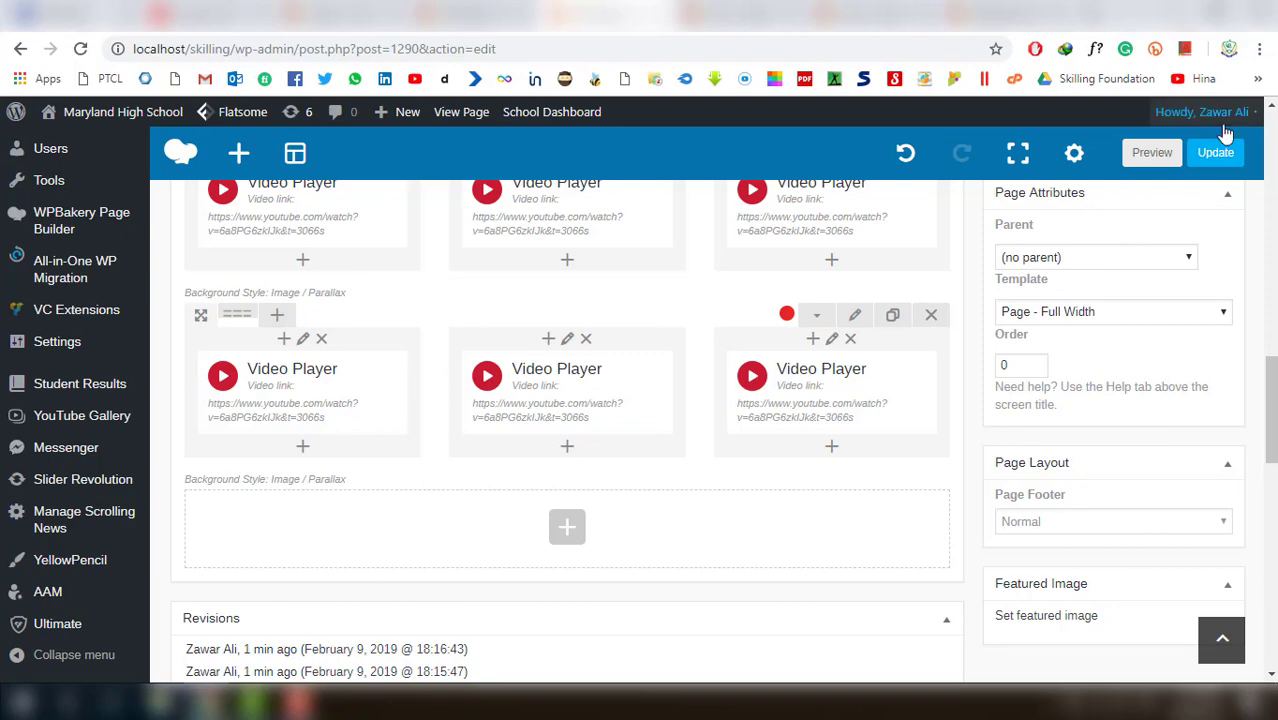
Preview the Front page and compare its two stacked video rows with the red and green rows on the original home page
mouse_move(1200, 111)
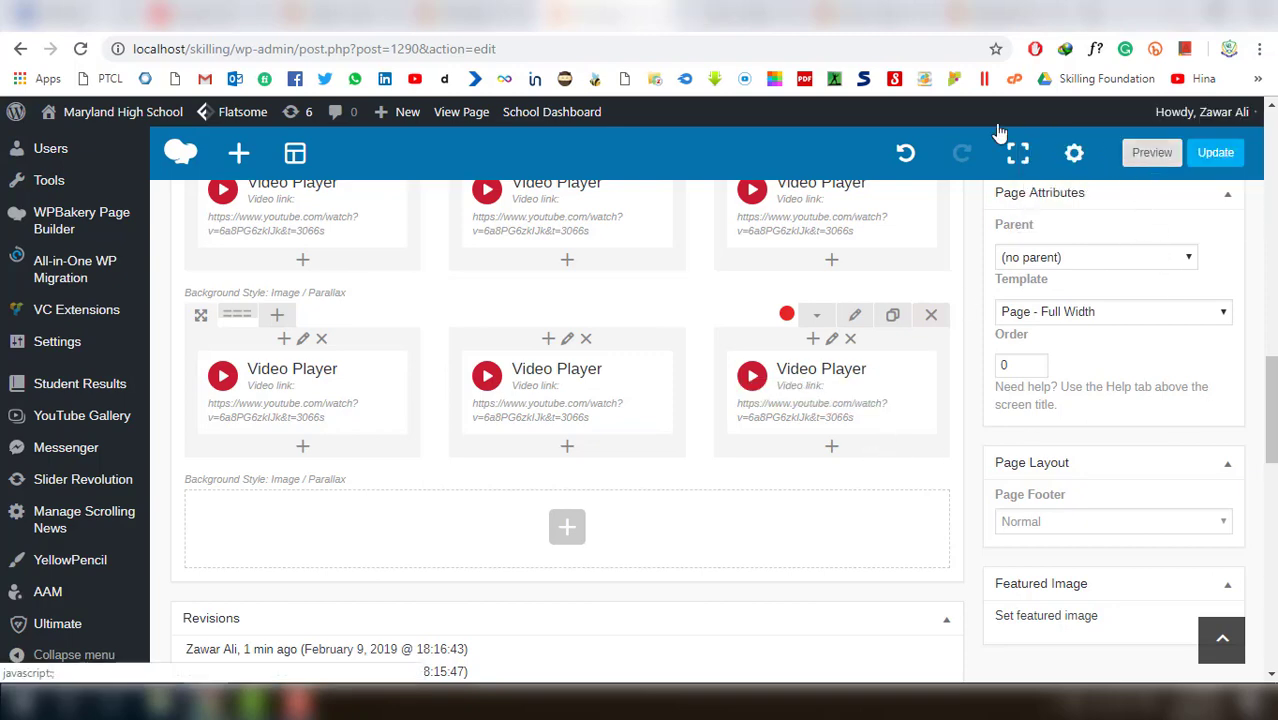
left_click(1152, 152)
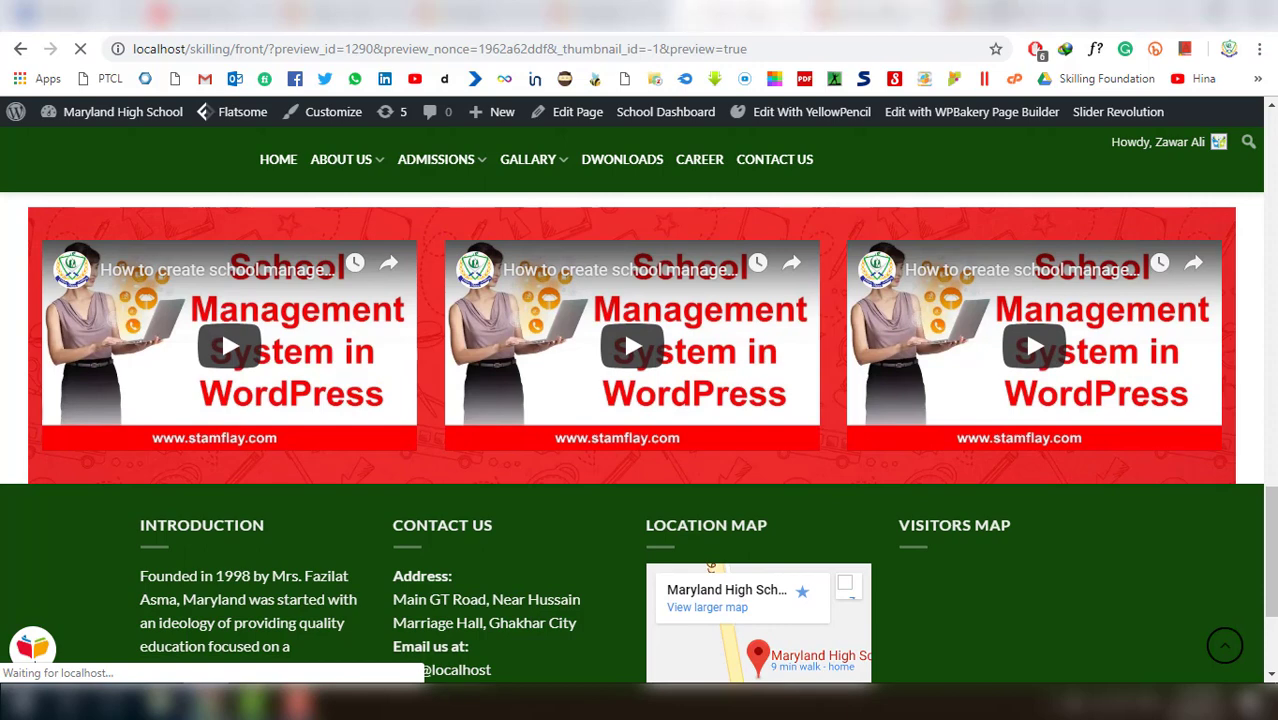
scroll(1200, 350, "down", 1)
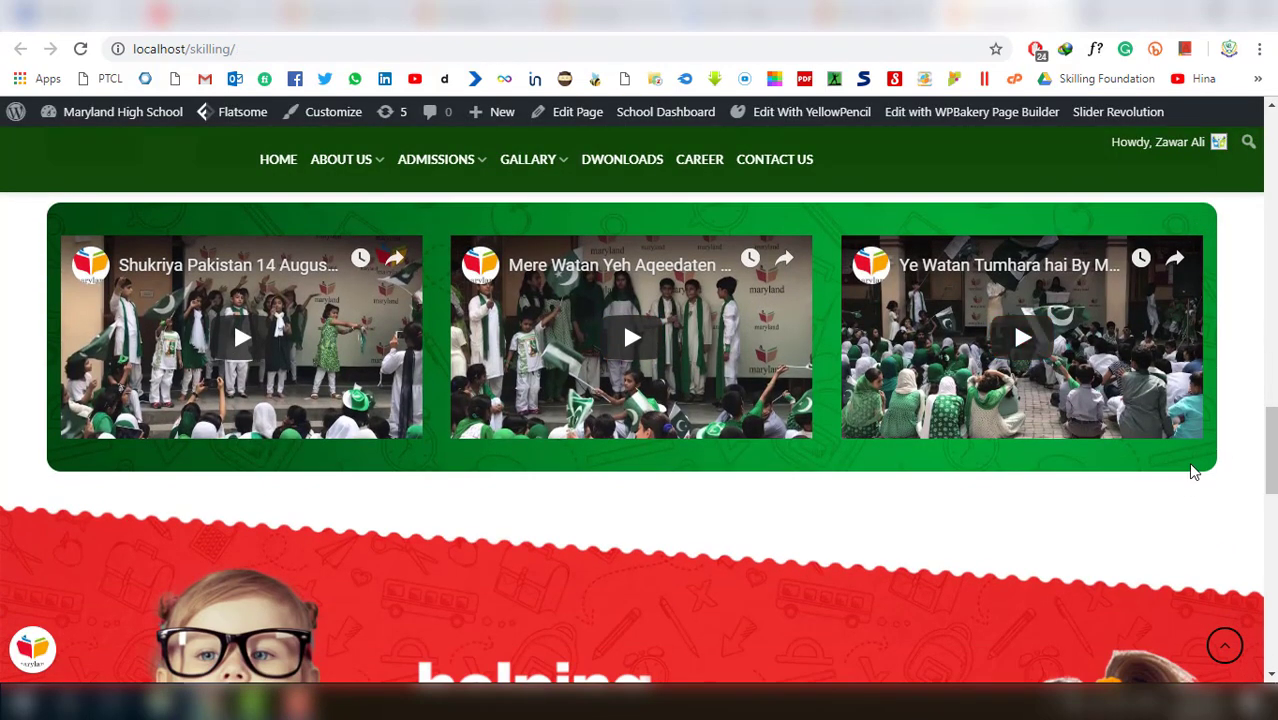
scroll(150, 430, "up", 1)
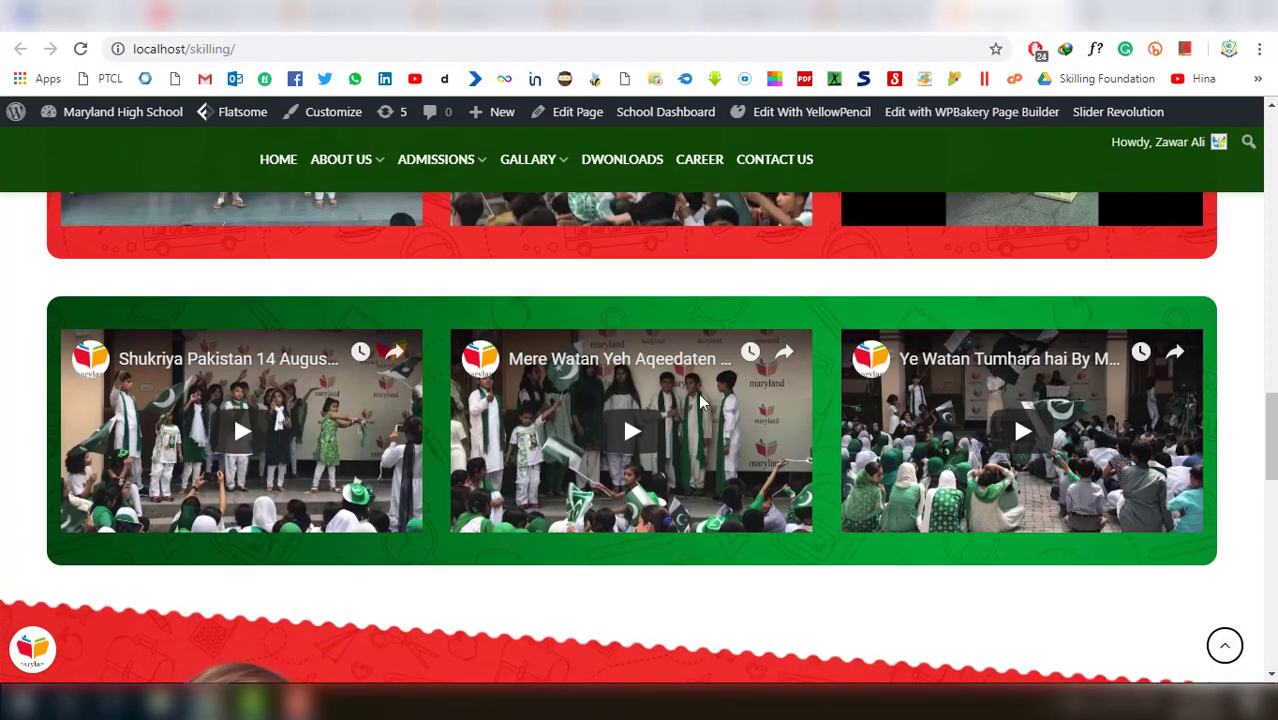
scroll(695, 402, "down", 2)
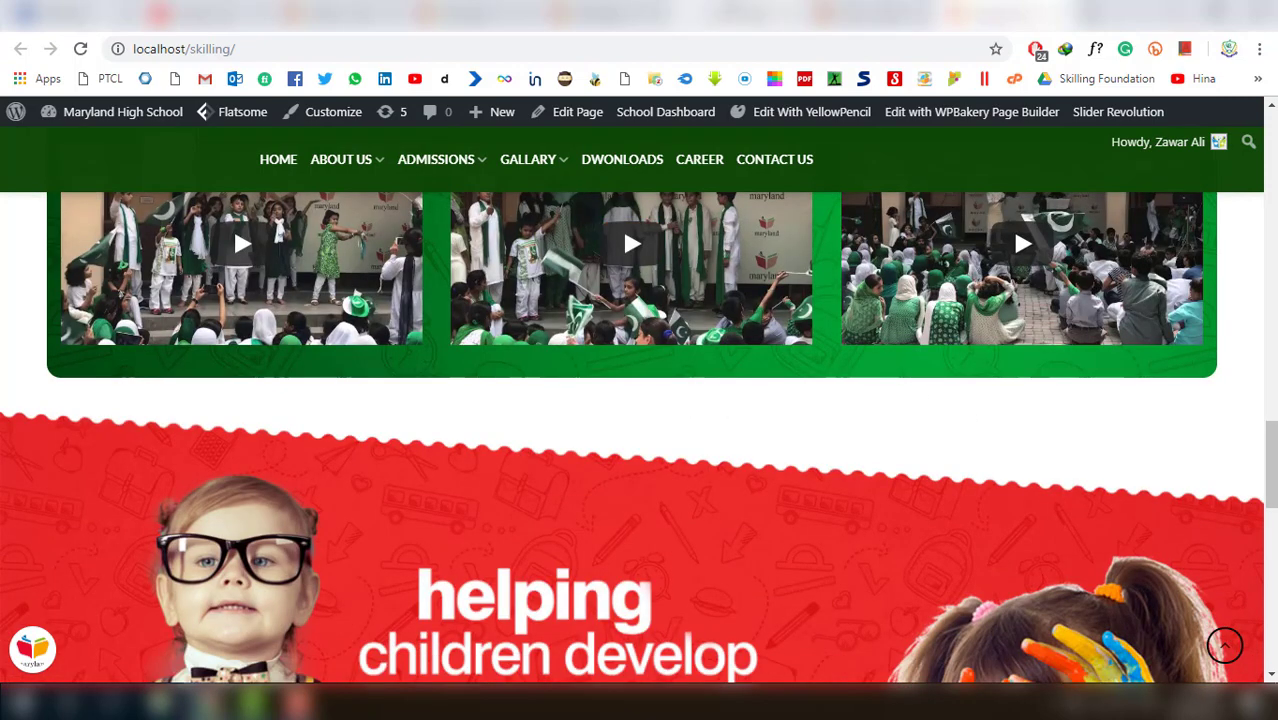
scroll(736, 391, "down", 5)
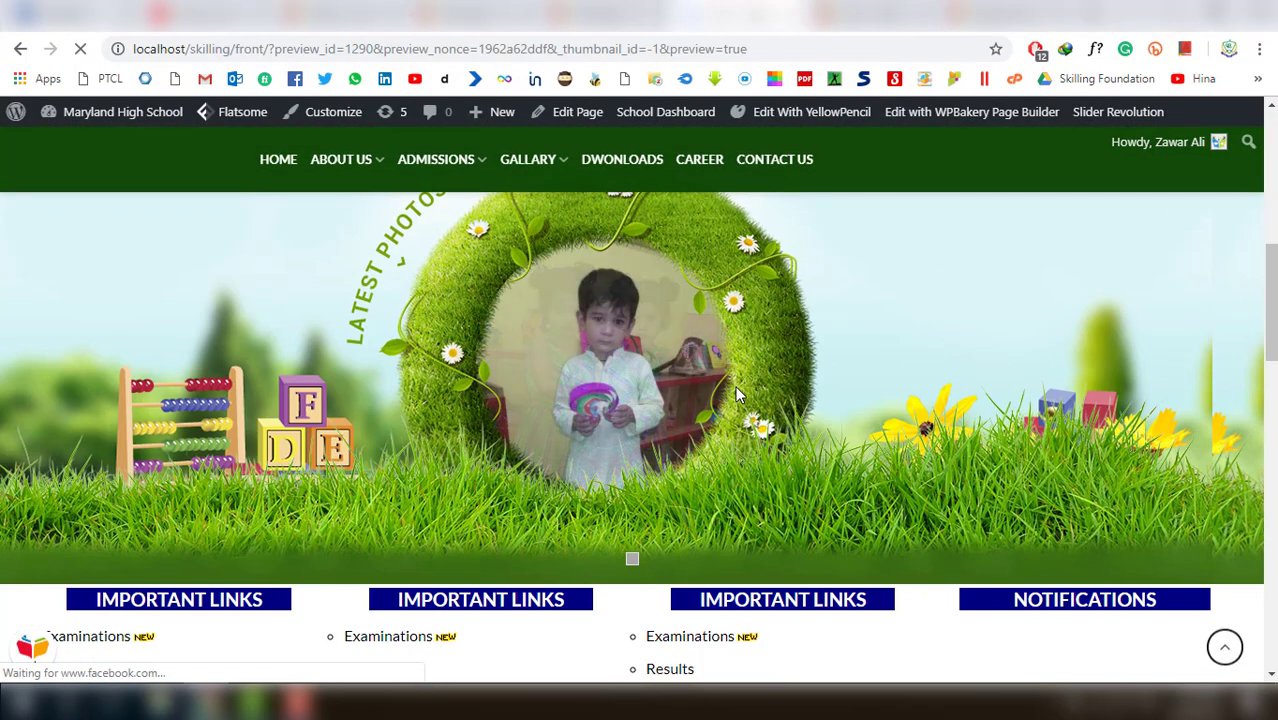
scroll(736, 393, "down", 15)
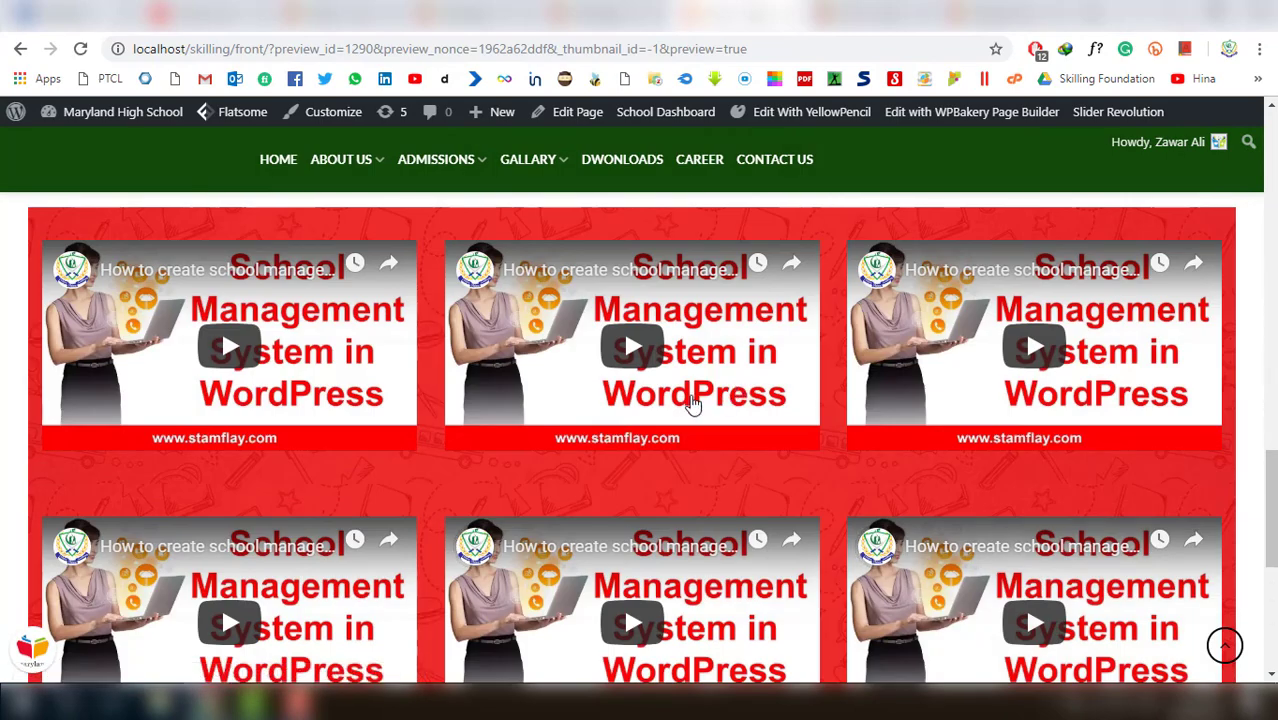
scroll(693, 403, "down", 4)
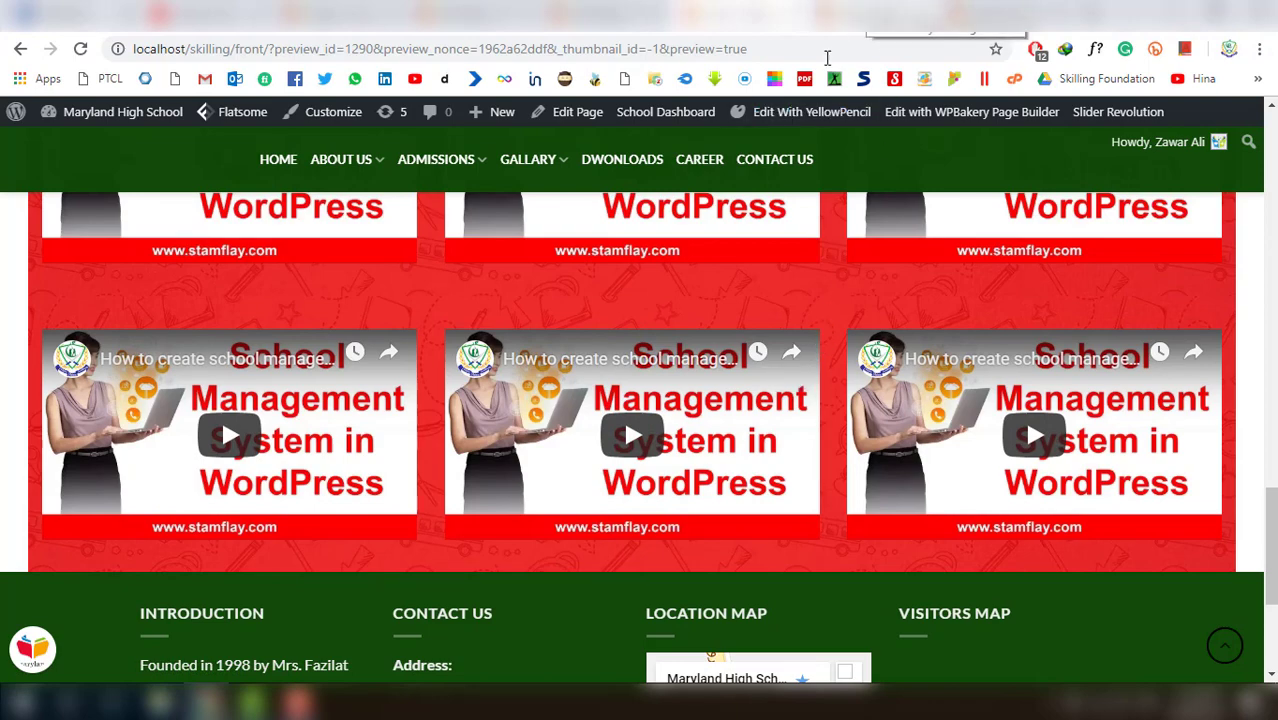
Examine the "helping children develop and fulfill their potential" banner on the original home page
key("ctrl+w")
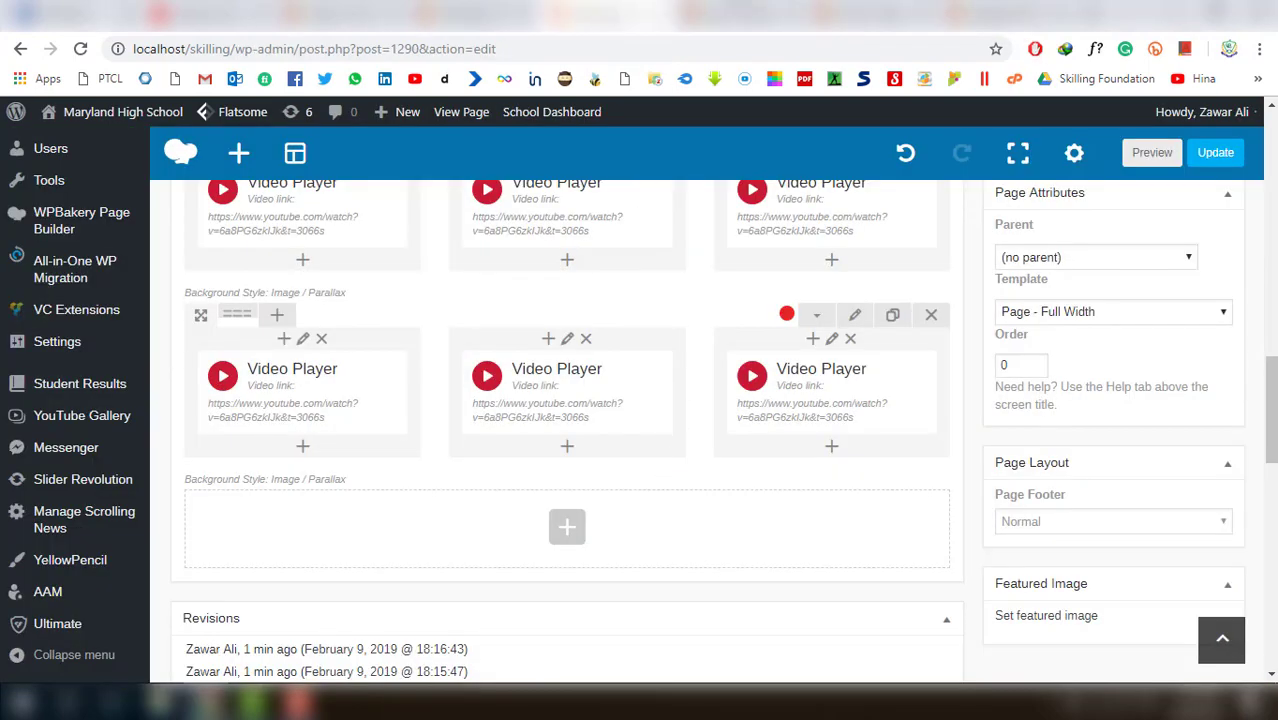
key("ctrl+w")
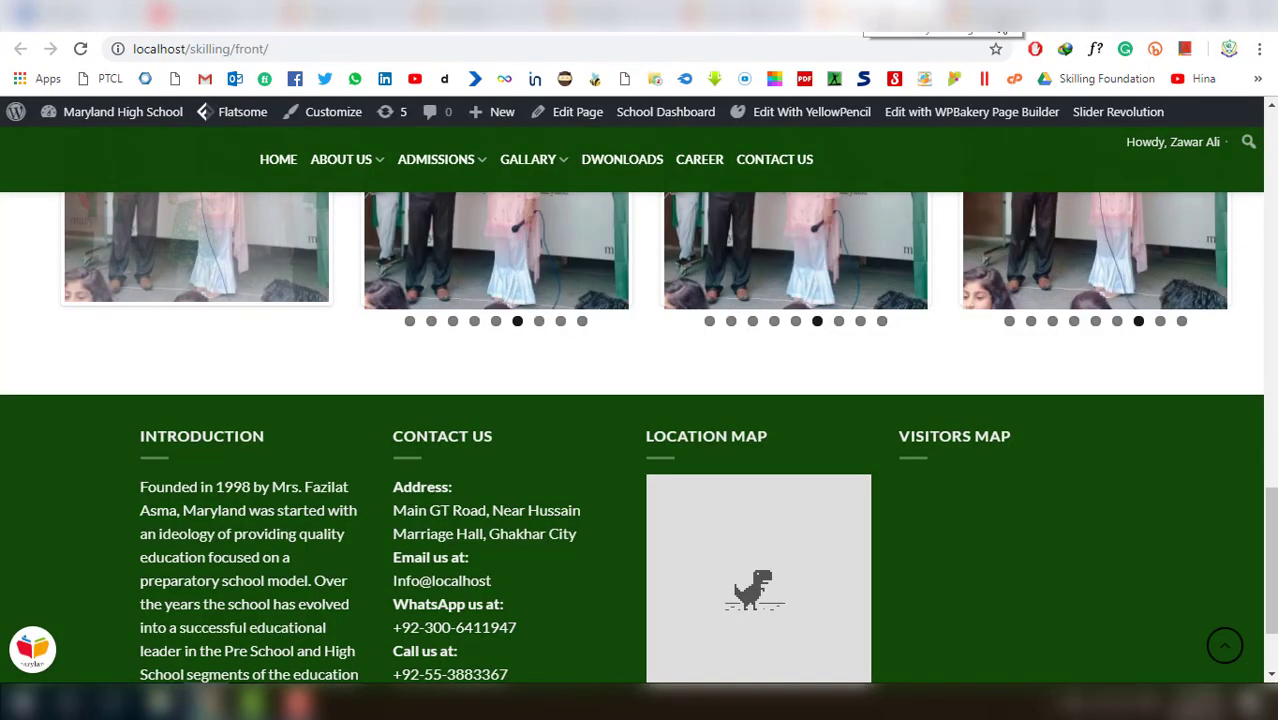
scroll(884, 316, "up", 5)
scroll(884, 316, "down", 5)
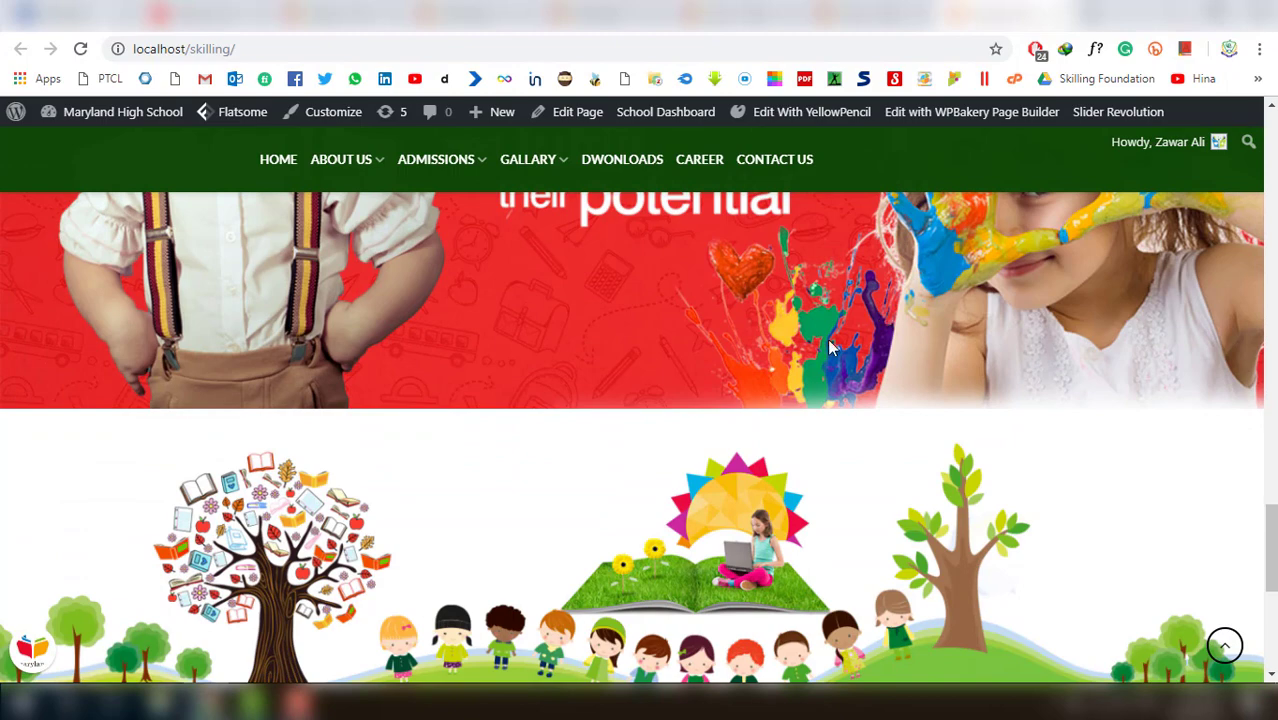
scroll(827, 345, "up", 3)
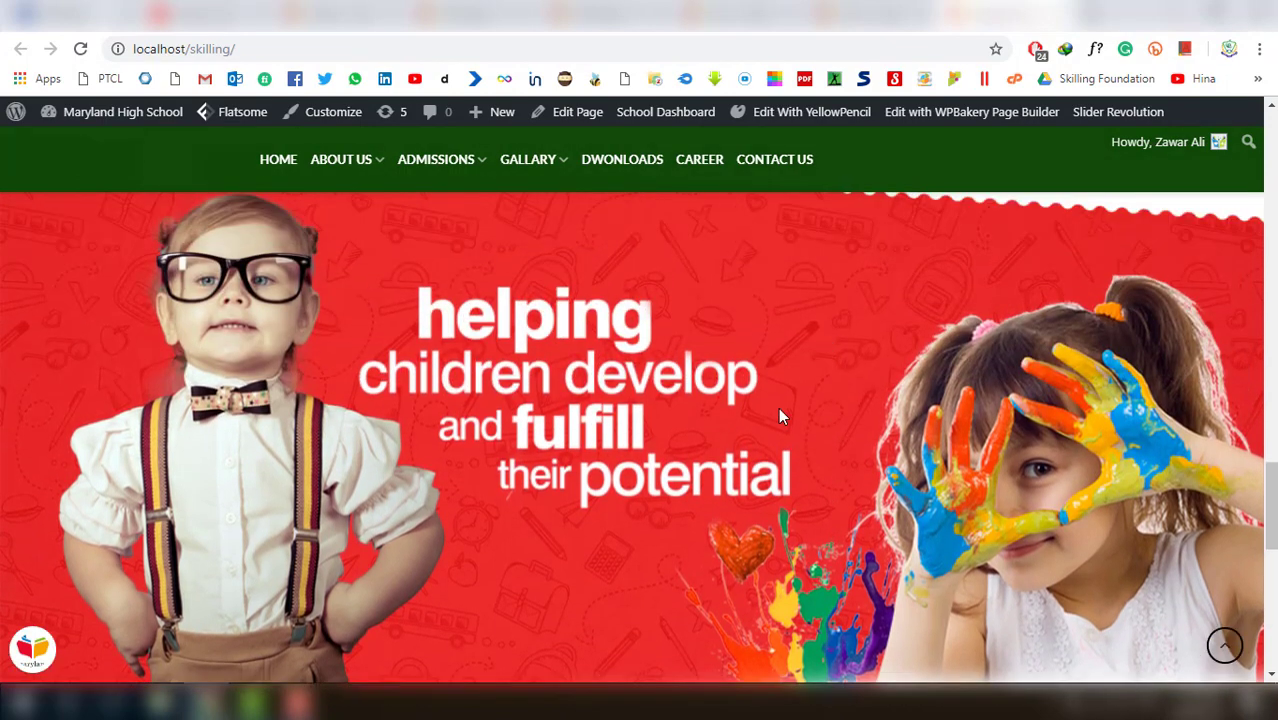
Inspect the settings of the banner's Single Image element below the video rows in the original home page's editor
key("ctrl+Tab")
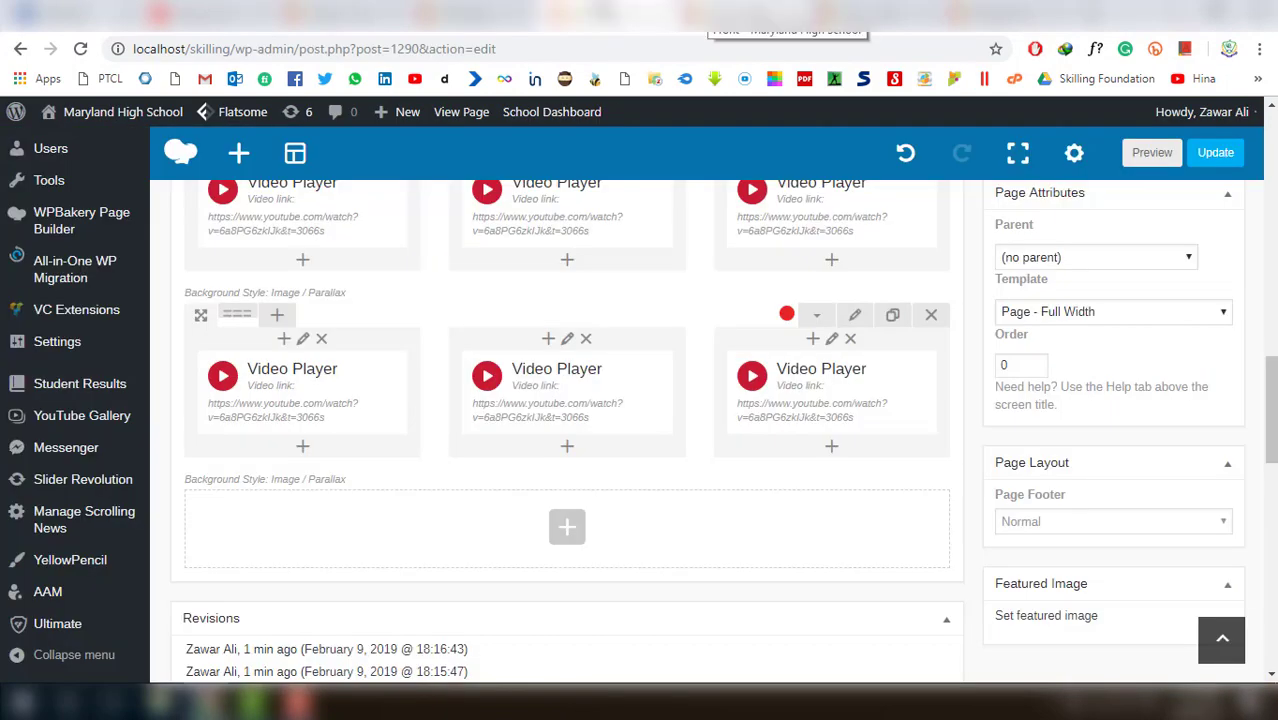
key("ctrl+Tab")
scroll(515, 322, "down", 2)
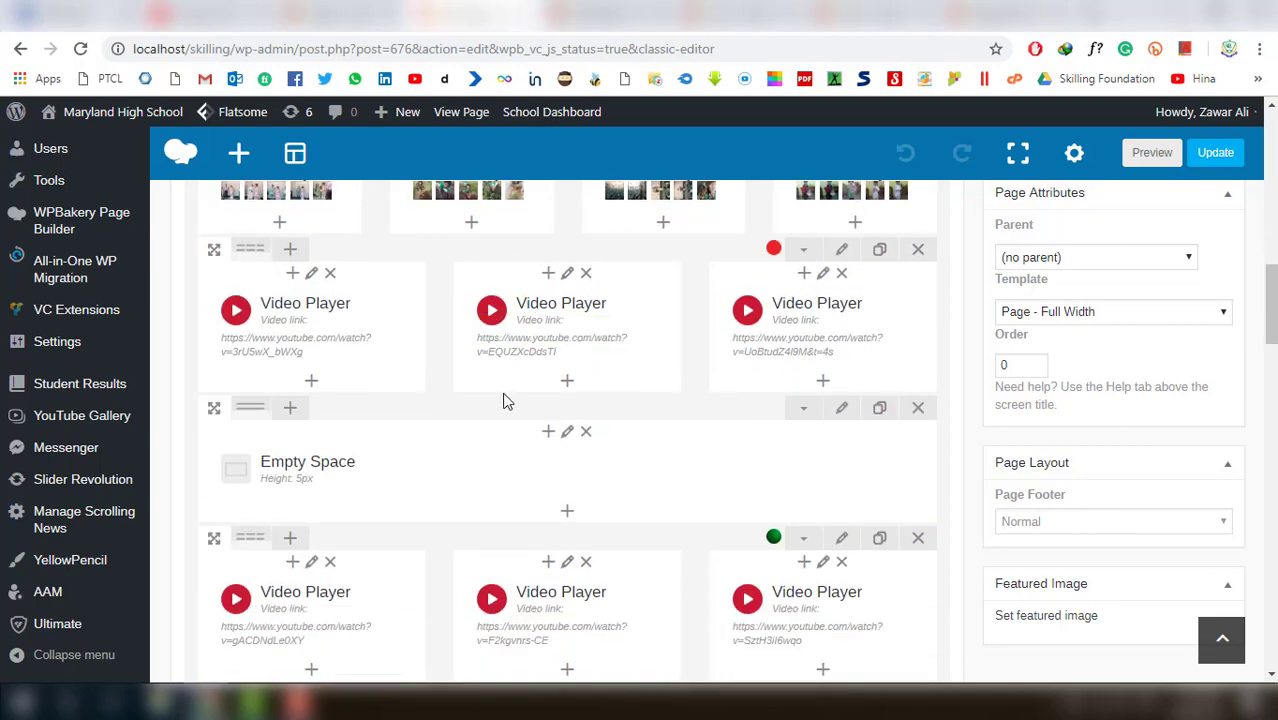
scroll(505, 400, "down", 4)
mouse_move(322, 404)
left_mouse_down()
mouse_move(474, 383)
mouse_move(602, 419)
left_mouse_up()
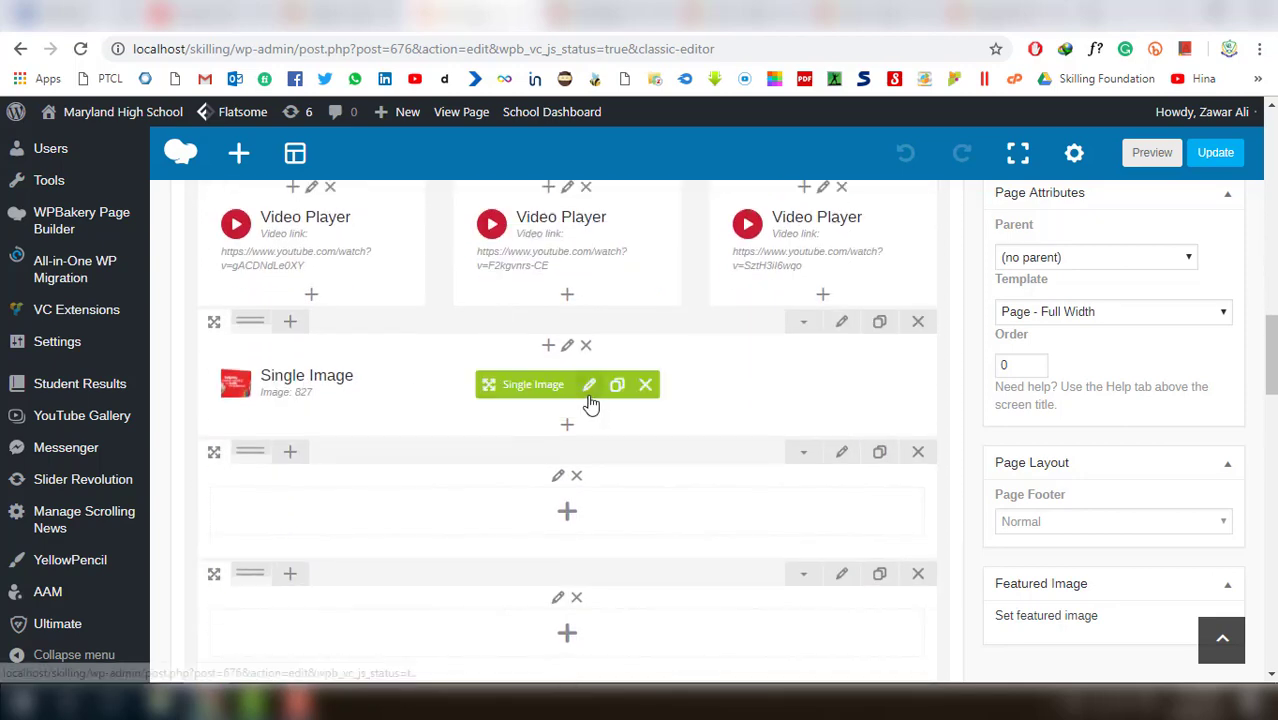
left_click(589, 385)
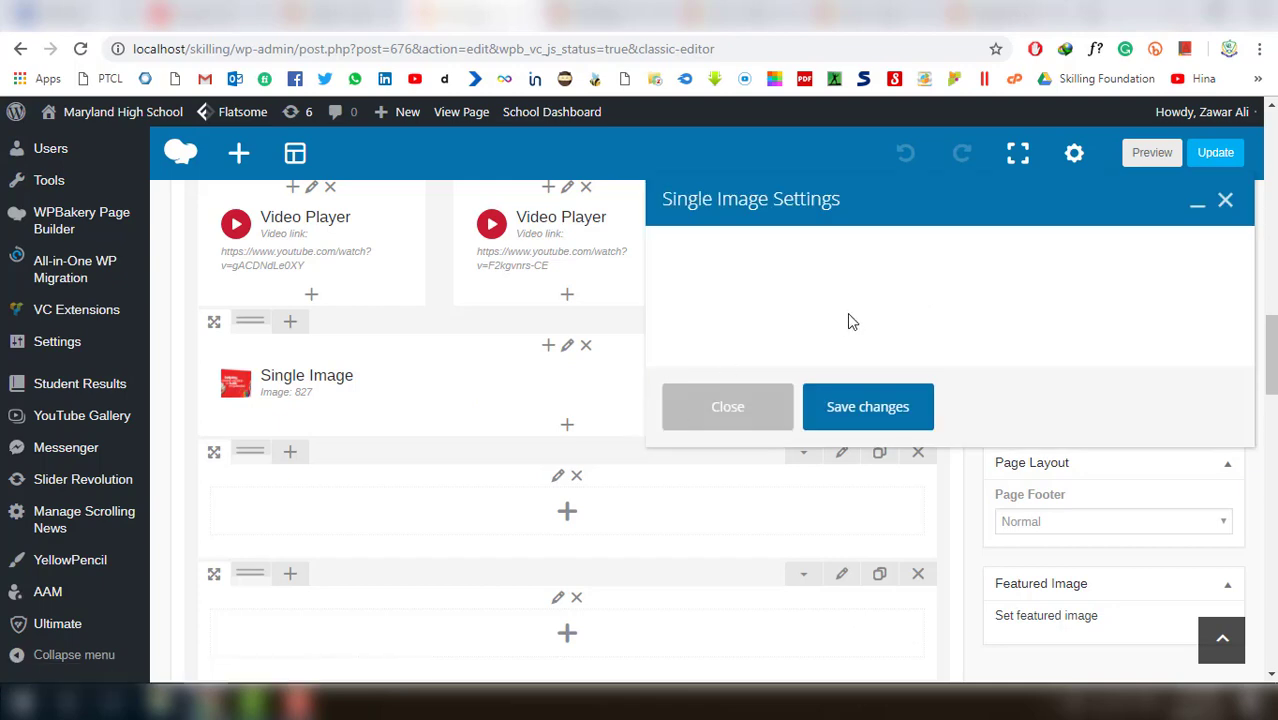
scroll(835, 363, "down", 1)
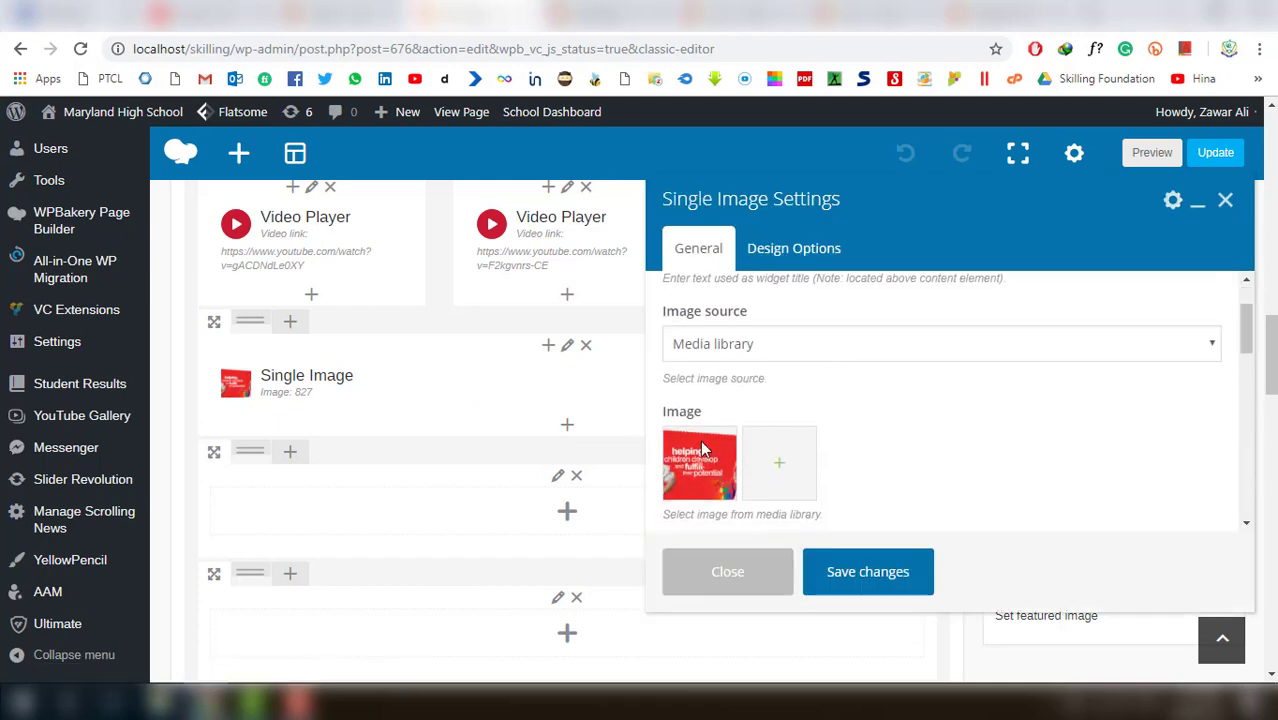
scroll(760, 370, "down", 5)
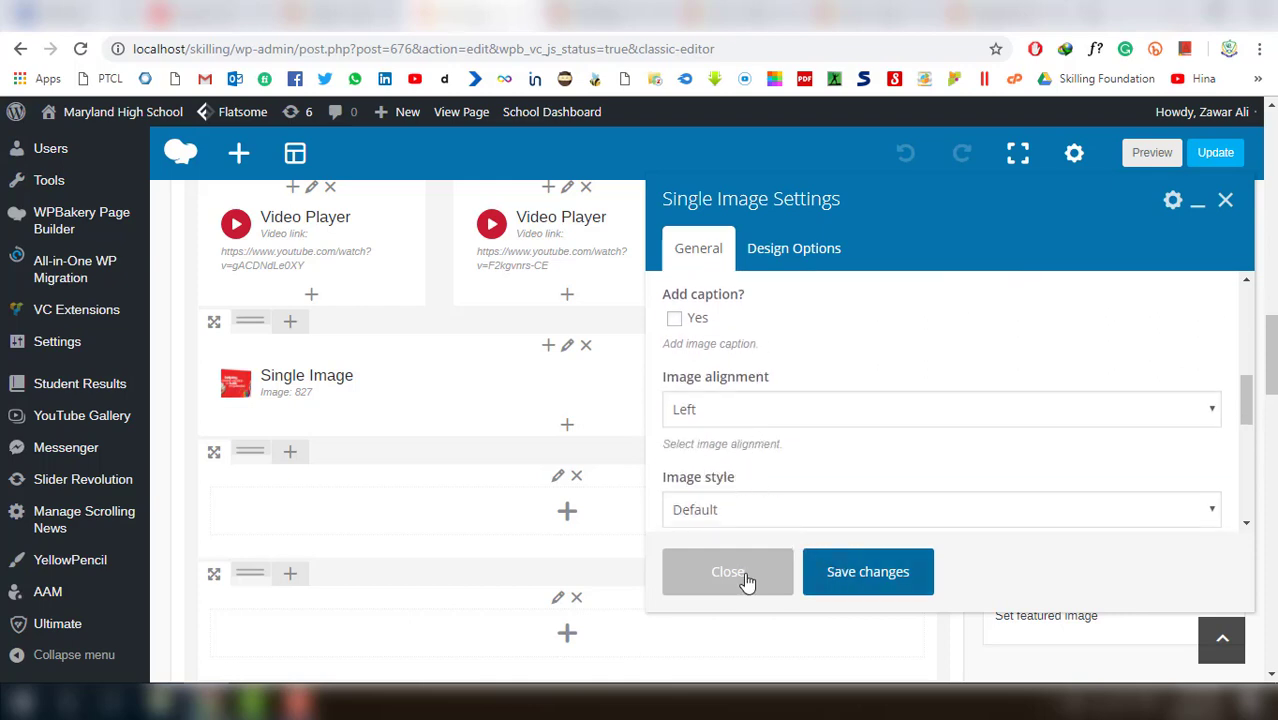
left_click(1226, 205)
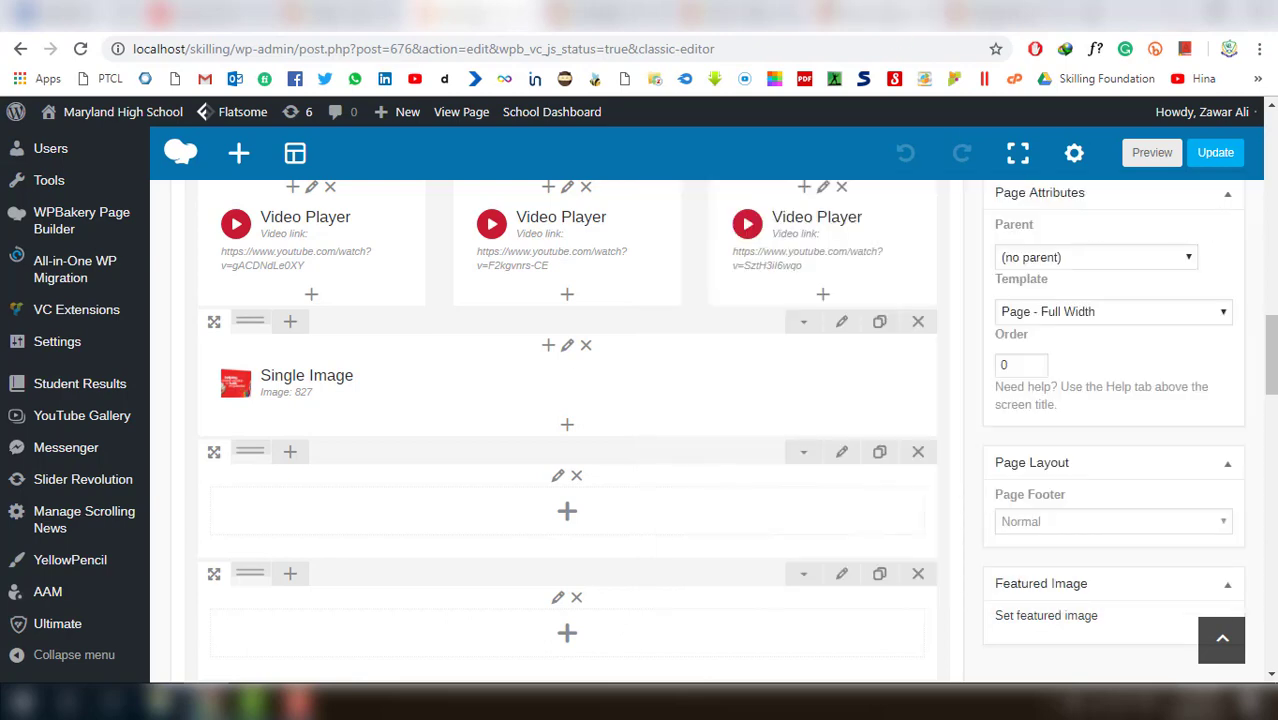
Return to the Front page editor and add a Single Image element in a new row below the second video row
left_click(1152, 152)
key("ctrl+w")
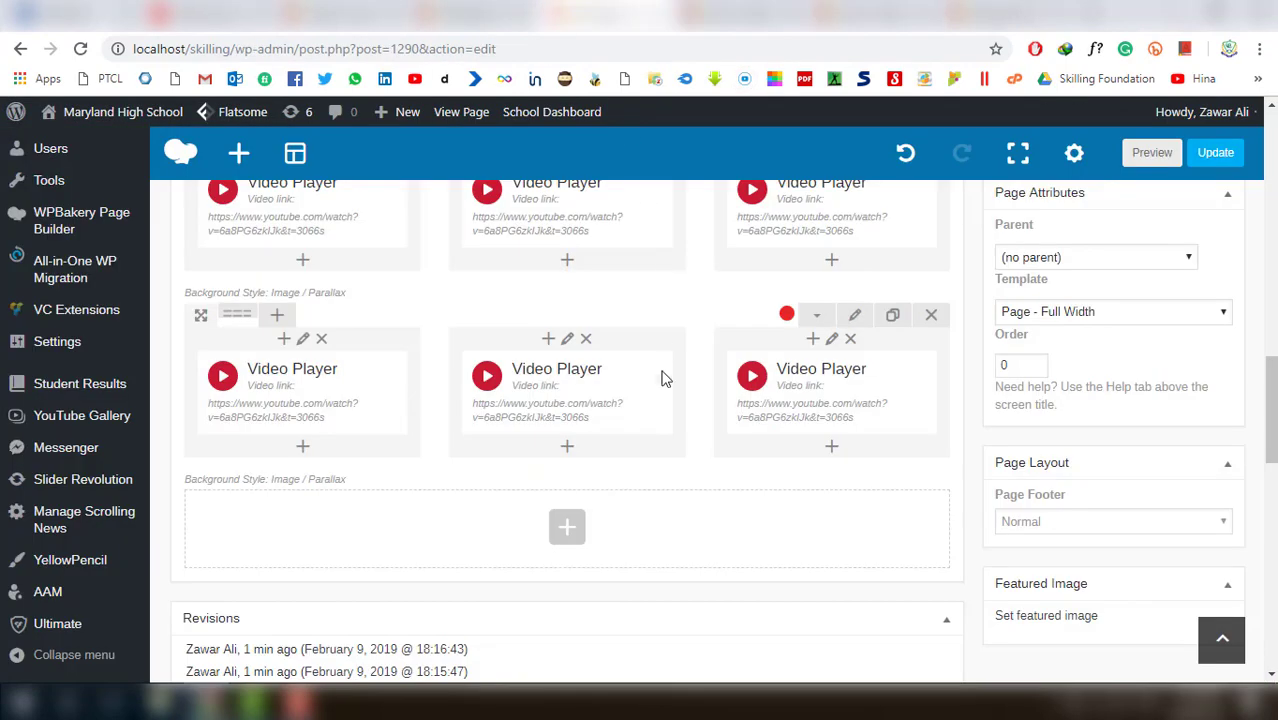
scroll(662, 374, "down", 1)
left_click(566, 434)
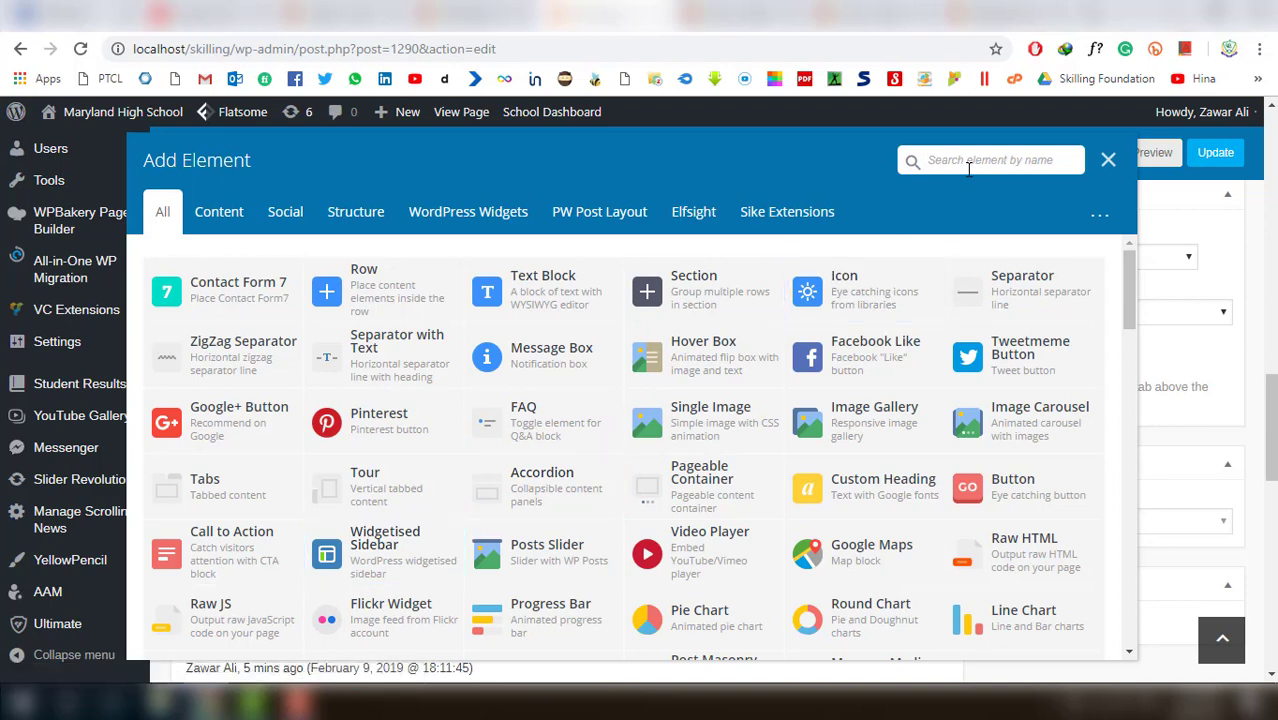
type("sing")
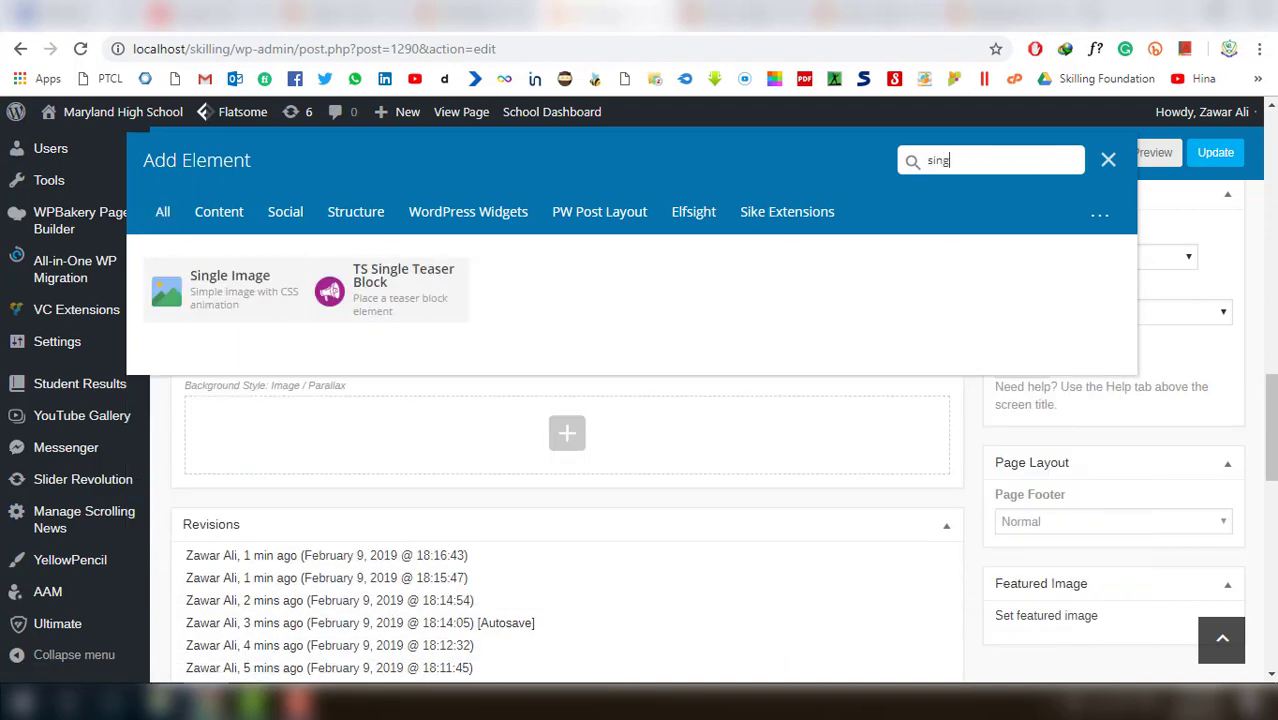
left_click(222, 288)
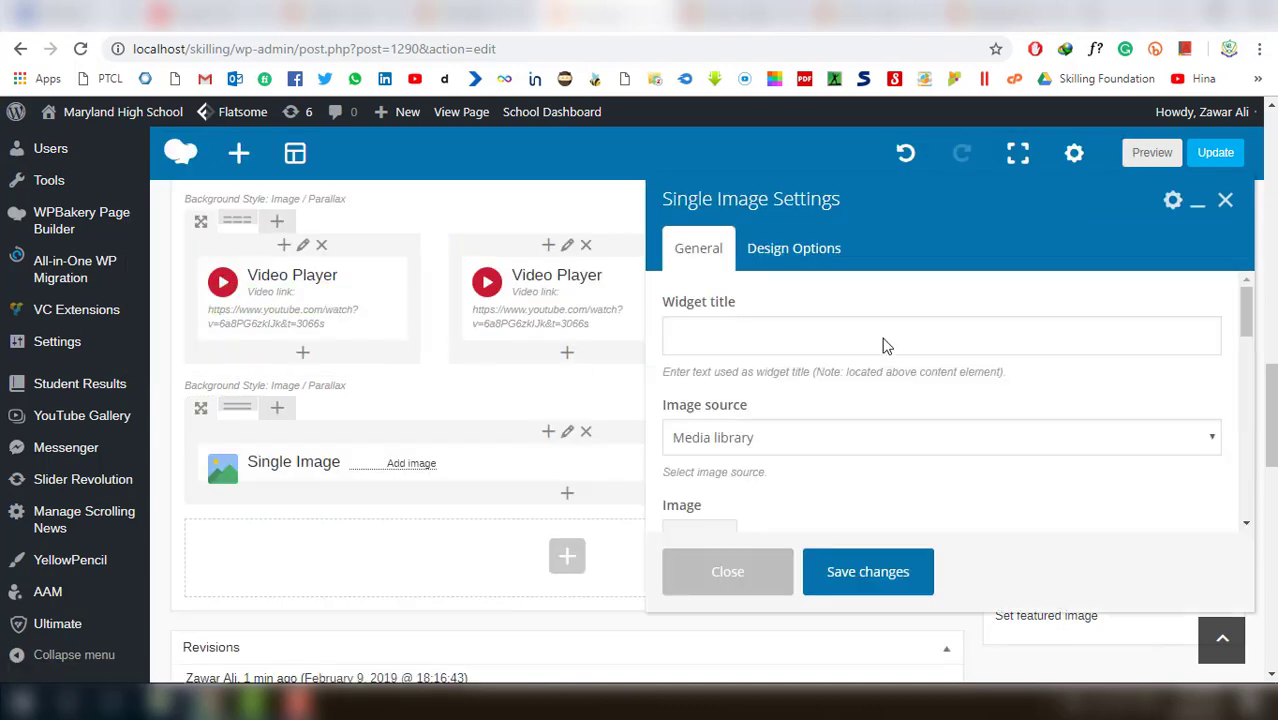
Set the new element's image to the "helping children develop and fulfill their potential" banner, red-center-2.png, from the media library
scroll(820, 414, "down", 2)
left_click(700, 471)
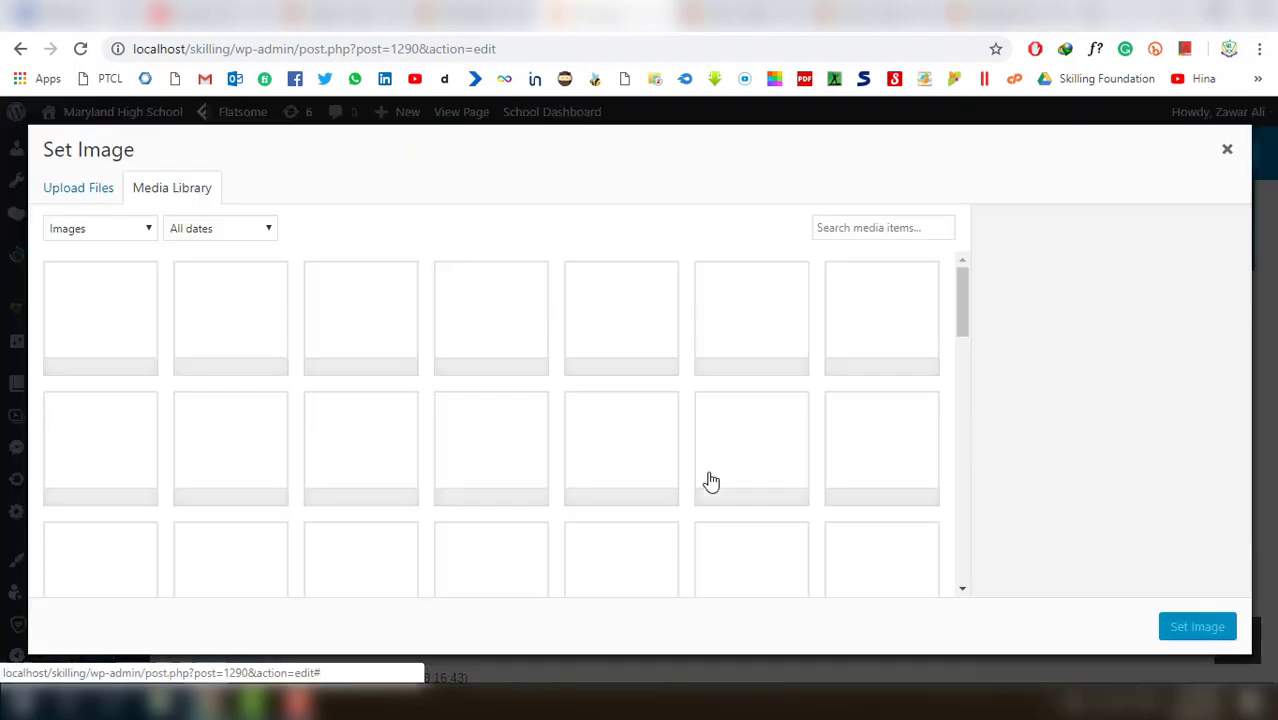
scroll(645, 440, "down", 15)
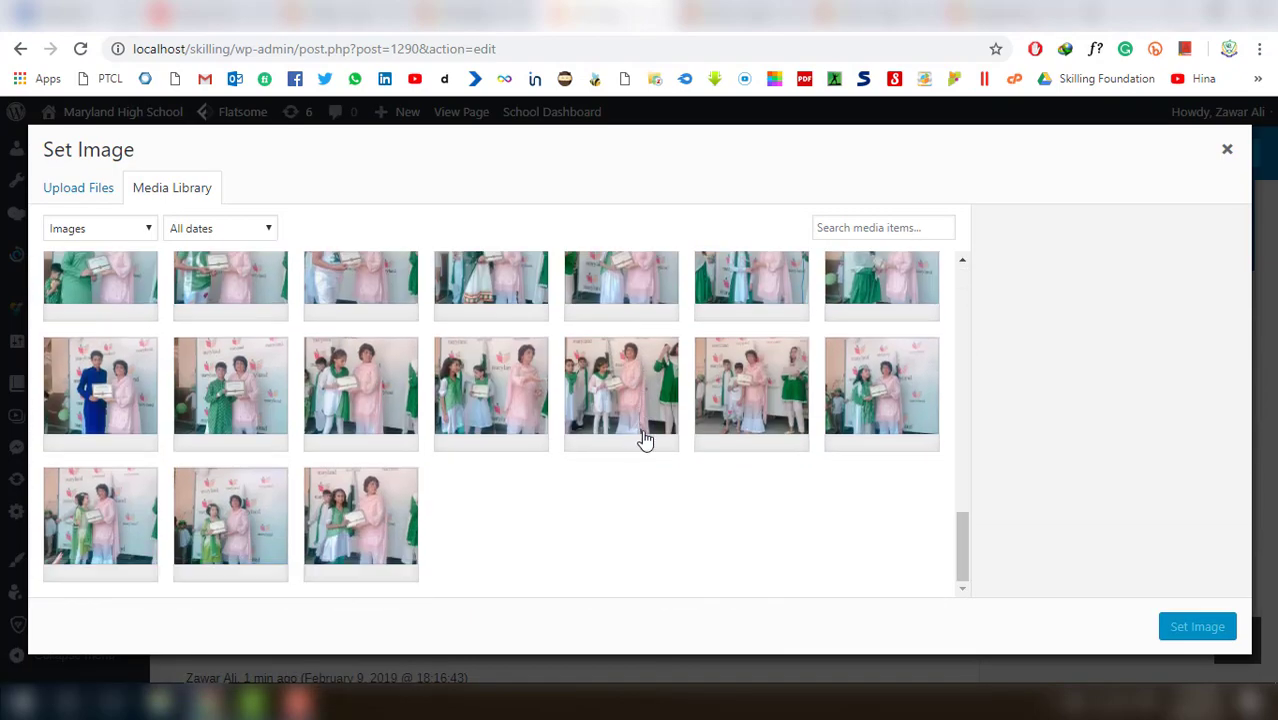
scroll(680, 445, "down", 6)
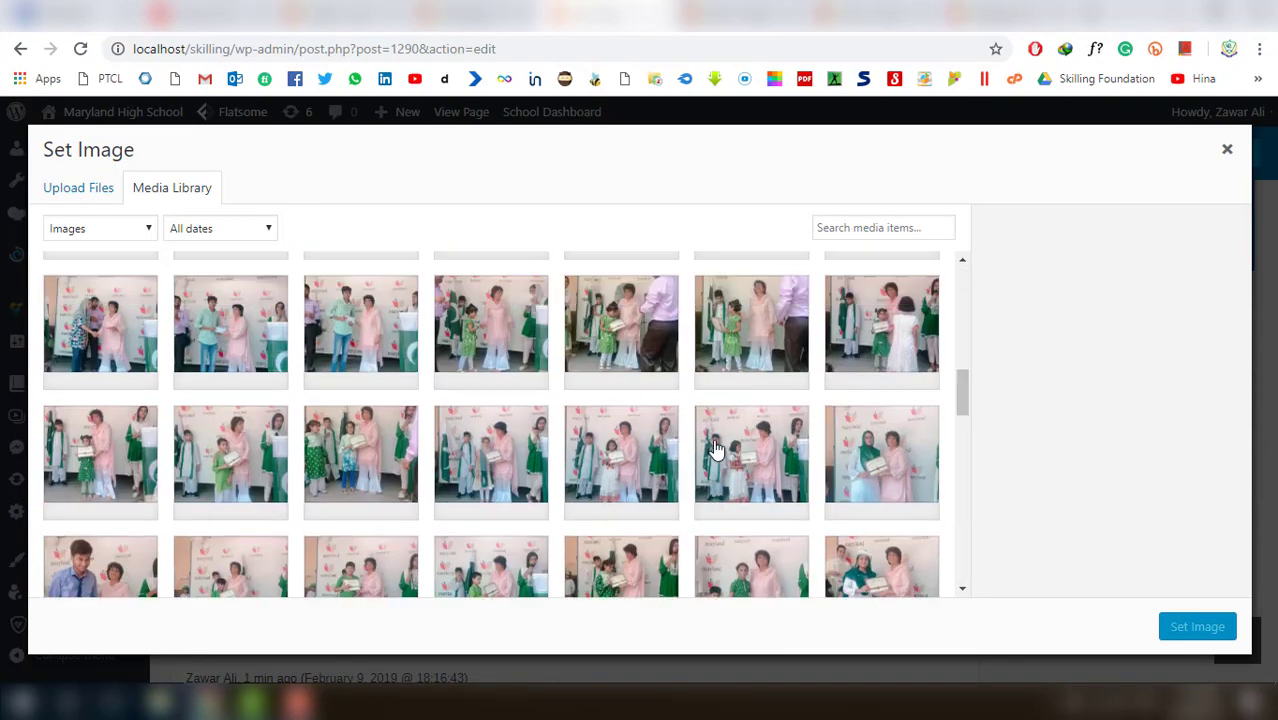
scroll(716, 449, "down", 5)
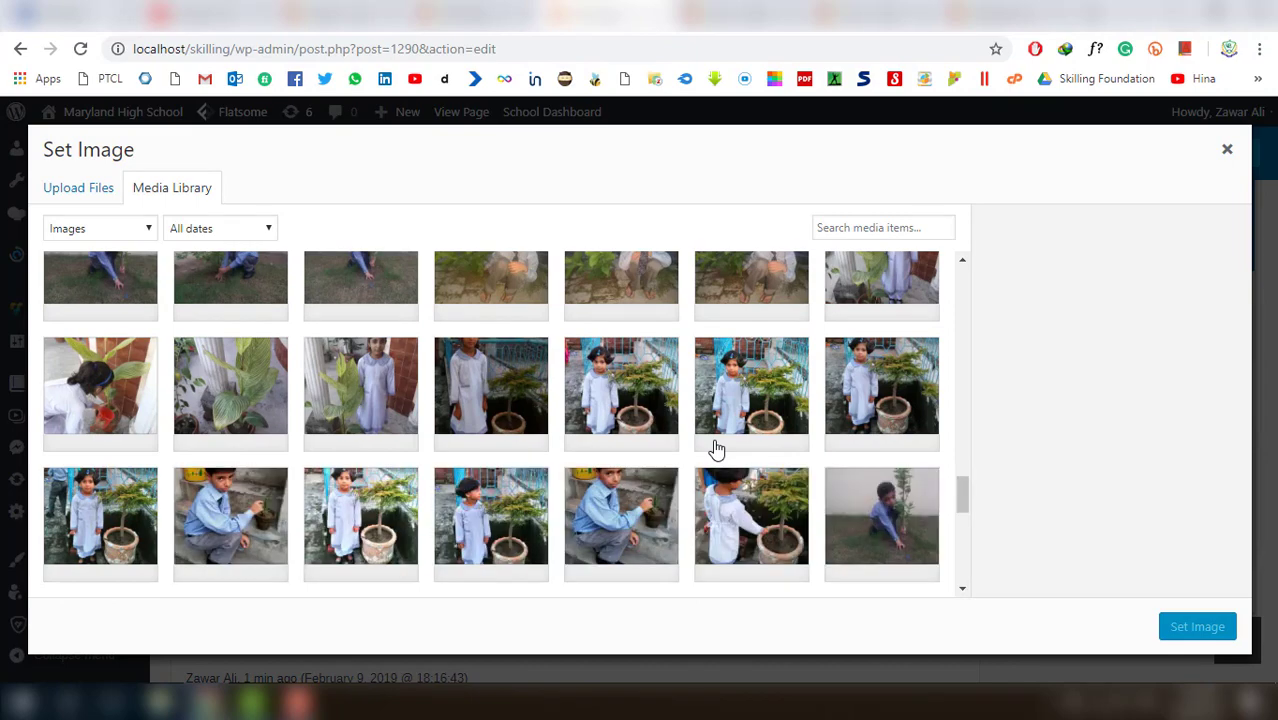
scroll(716, 449, "down", 5)
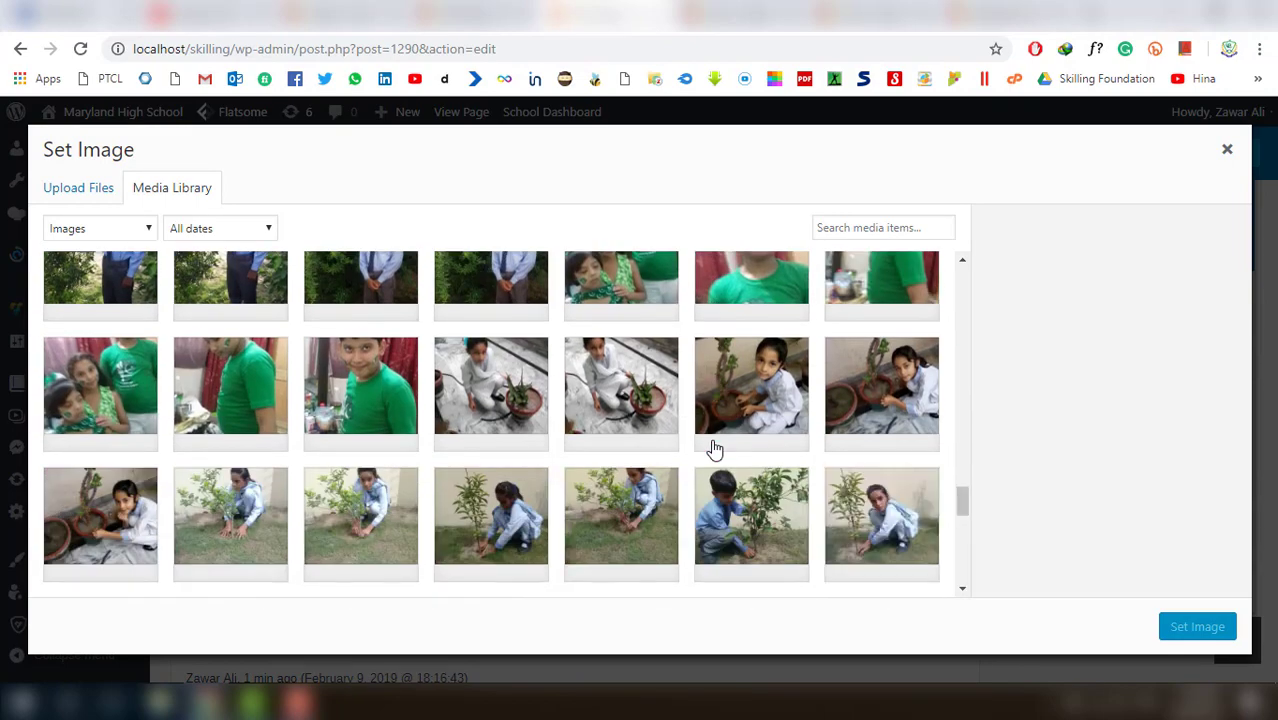
scroll(716, 449, "down", 10)
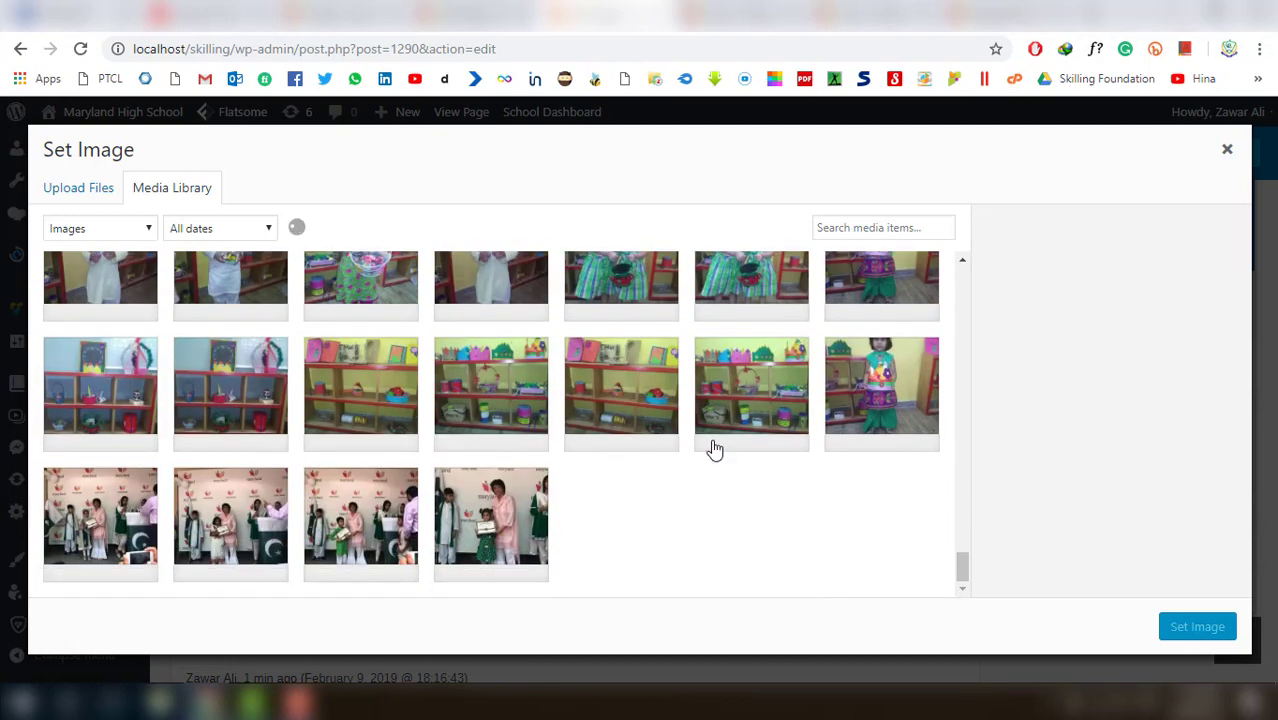
scroll(716, 449, "down", 10)
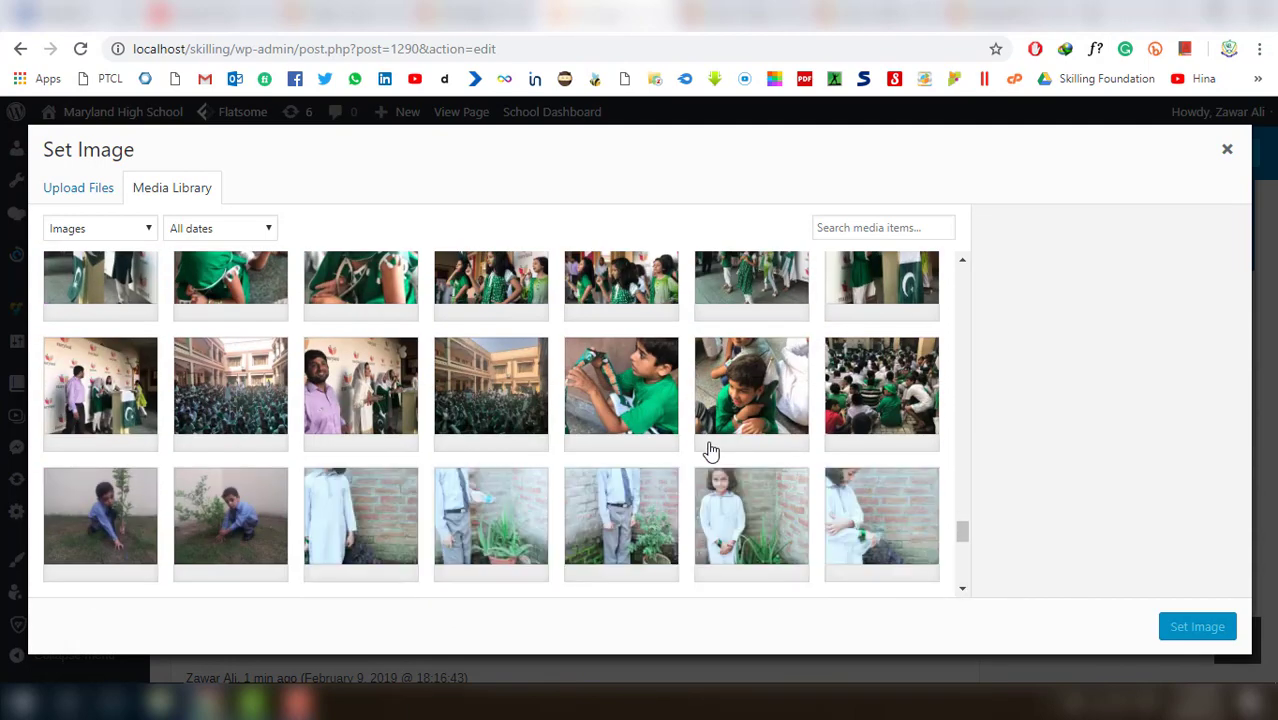
scroll(711, 452, "down", 10)
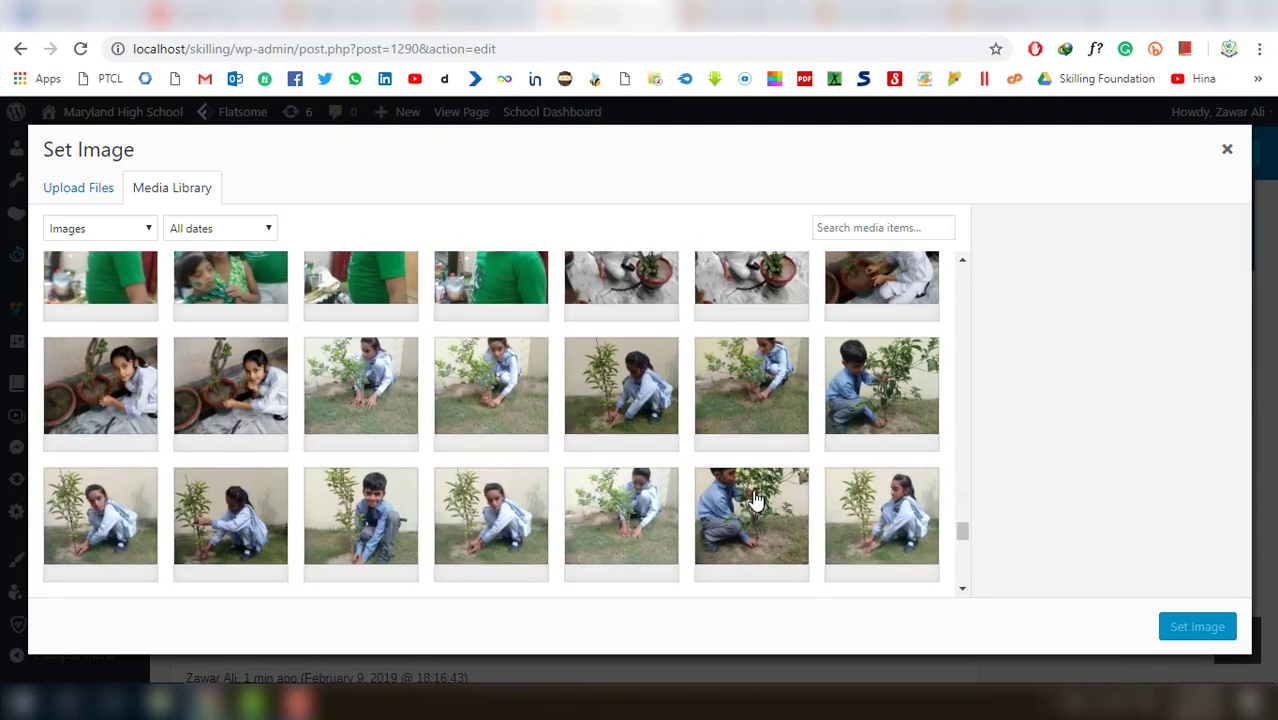
scroll(756, 500, "down", 10)
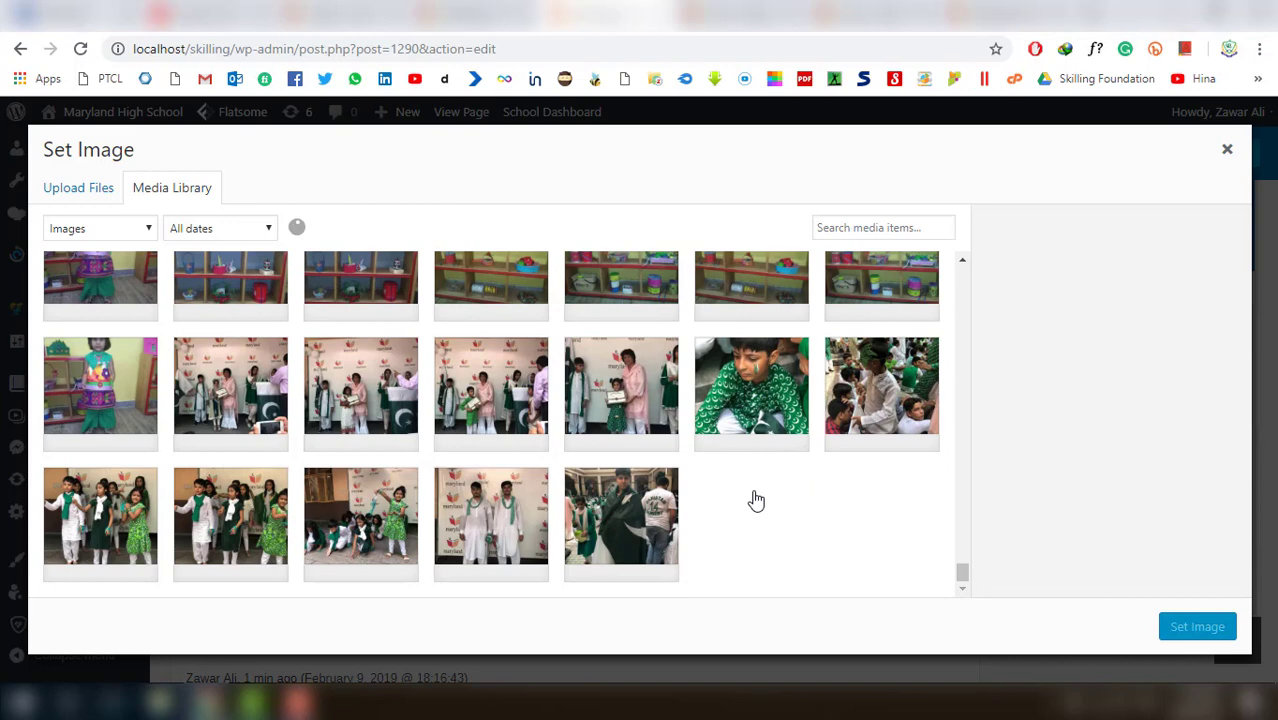
scroll(756, 500, "up", 5)
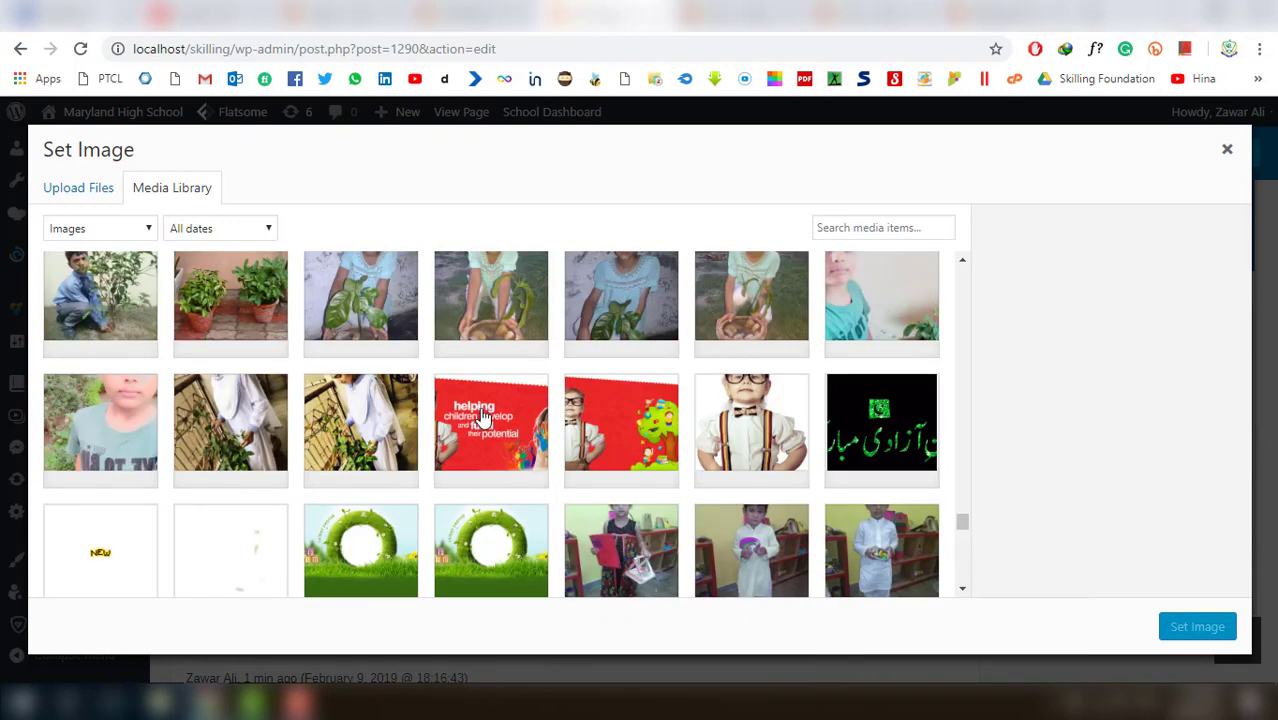
left_click(515, 420)
left_click(1214, 634)
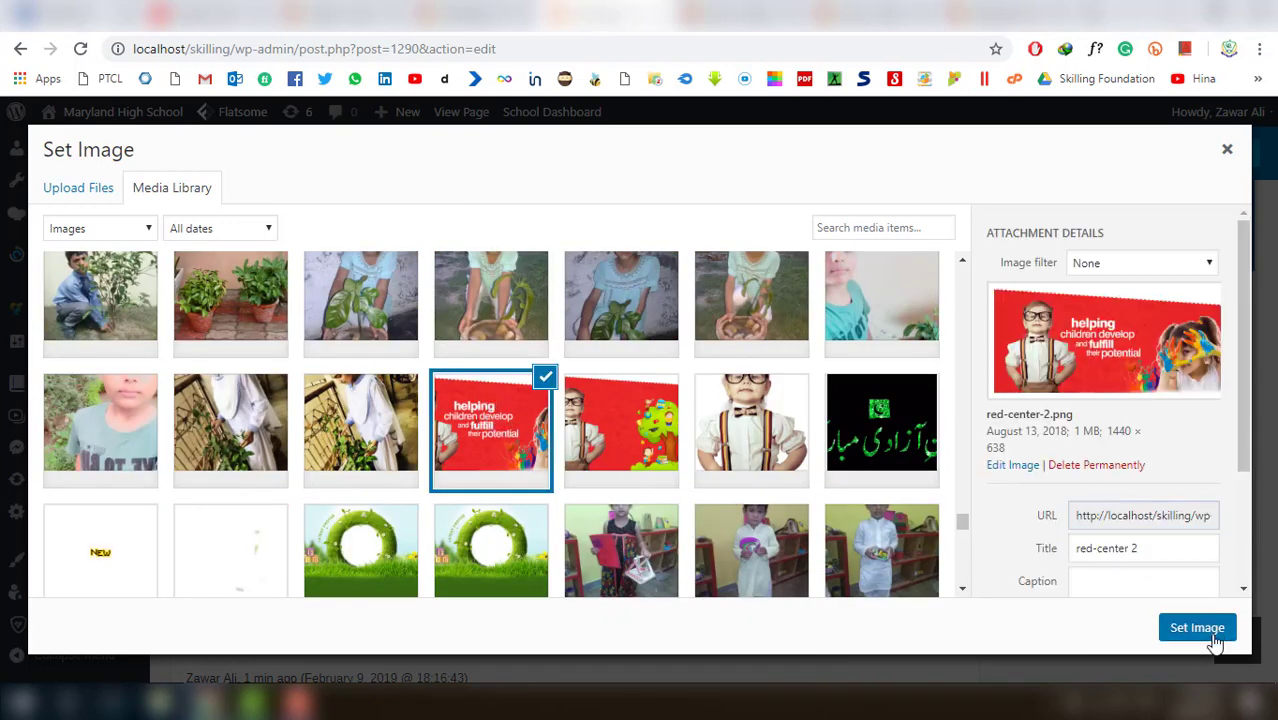
left_click(1214, 641)
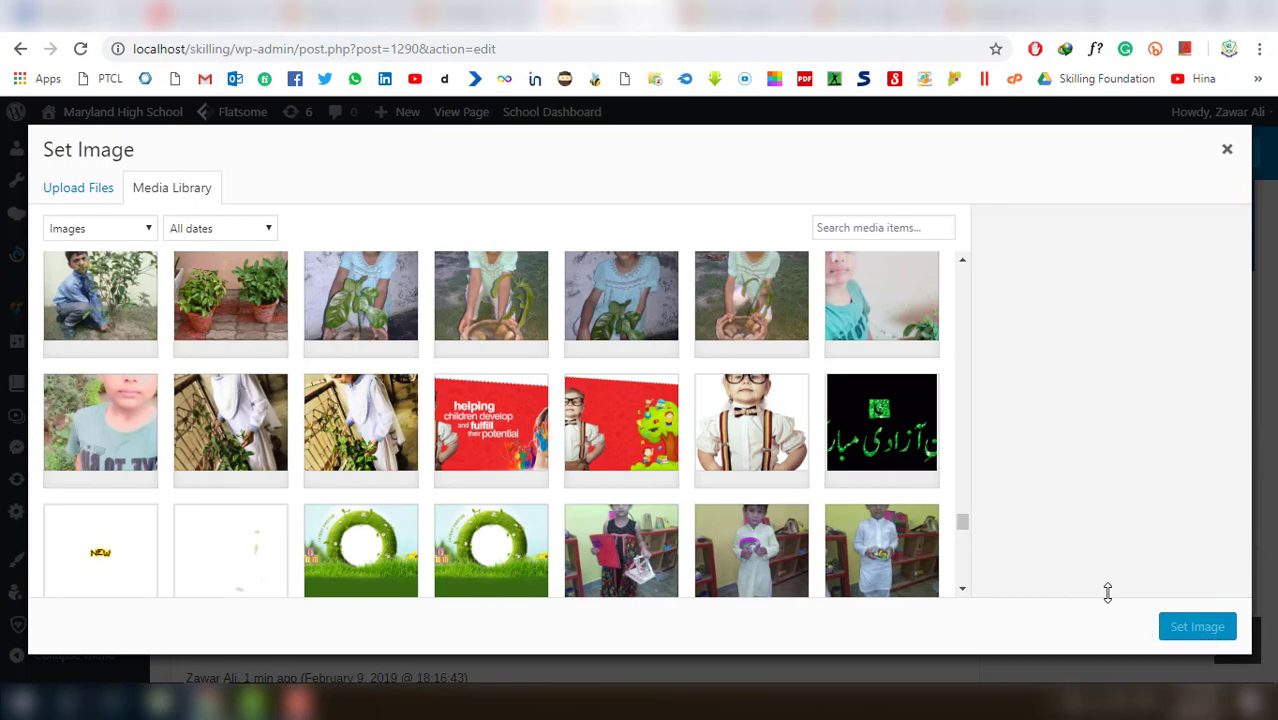
Set the banner's image size to full, leave its alignment at Left, and save the Single Image settings
scroll(760, 450, "down", 5)
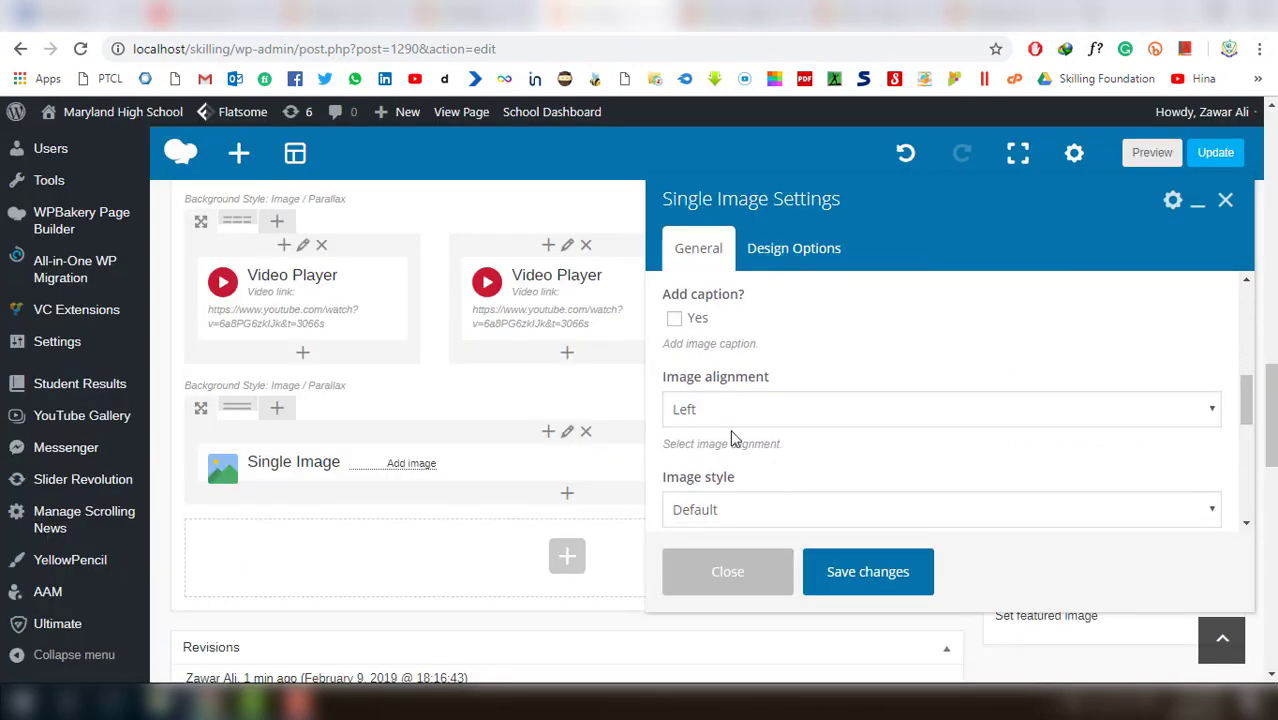
left_click(731, 412)
left_click(754, 411)
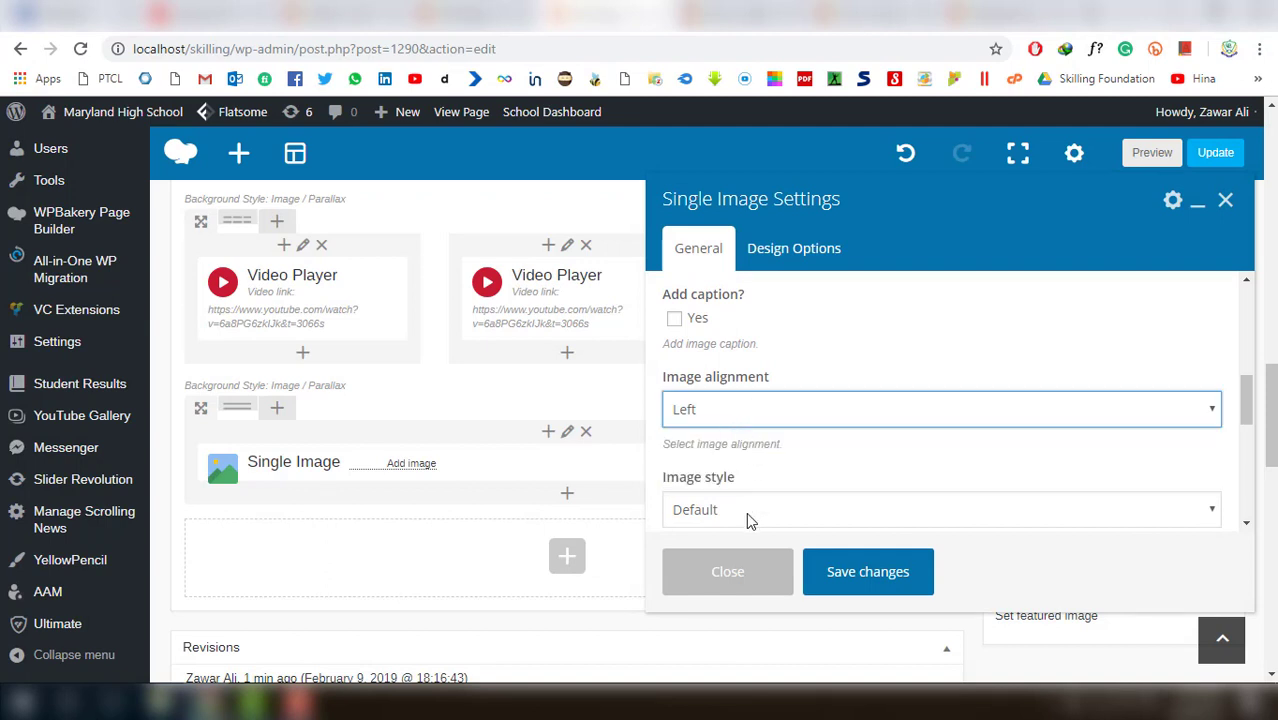
scroll(750, 520, "down", 2)
scroll(745, 517, "up", 2)
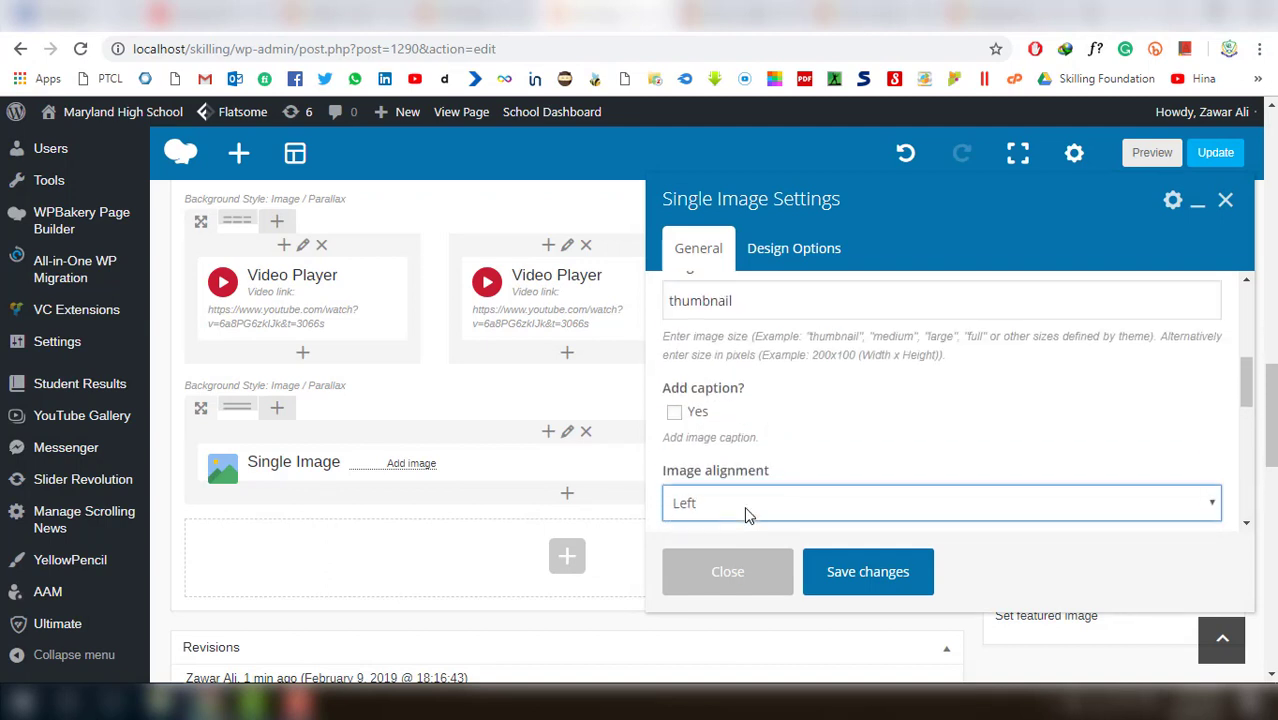
double_click(748, 308)
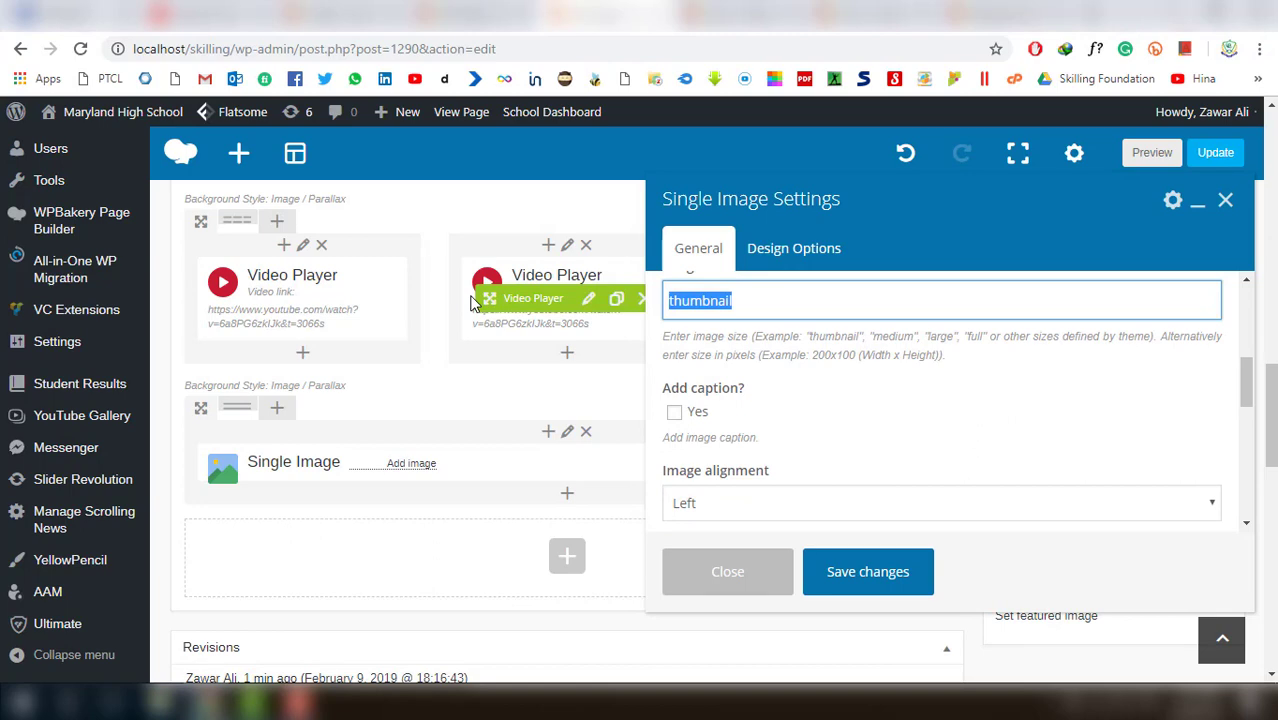
type("f")
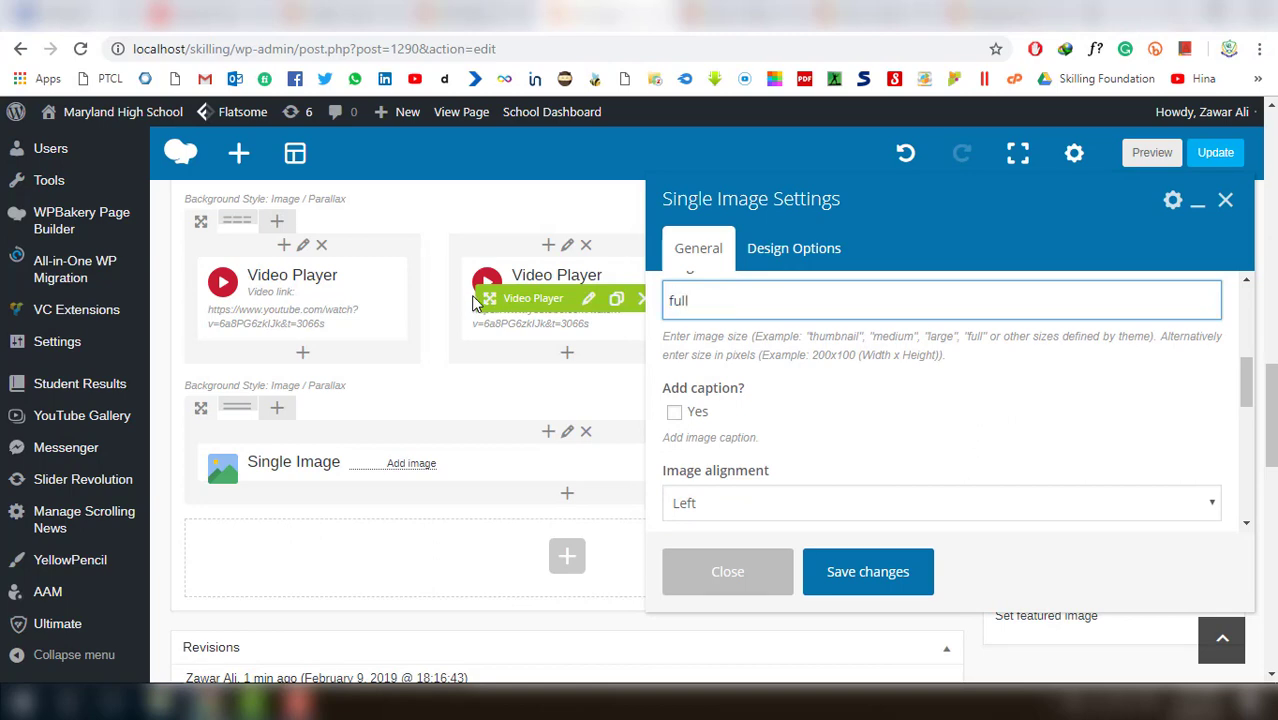
type("ull")
left_click(858, 572)
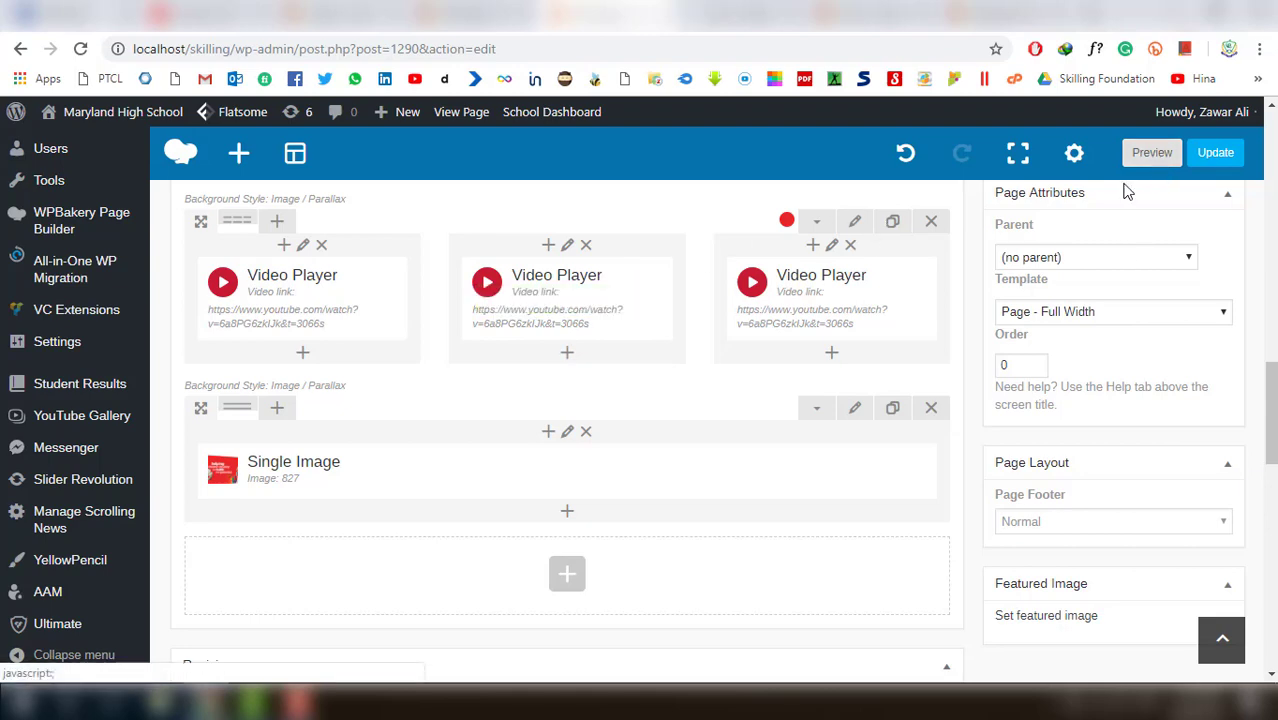
Preview the Front page and compare its banner and the area below it with the original home page
left_click(1150, 152)
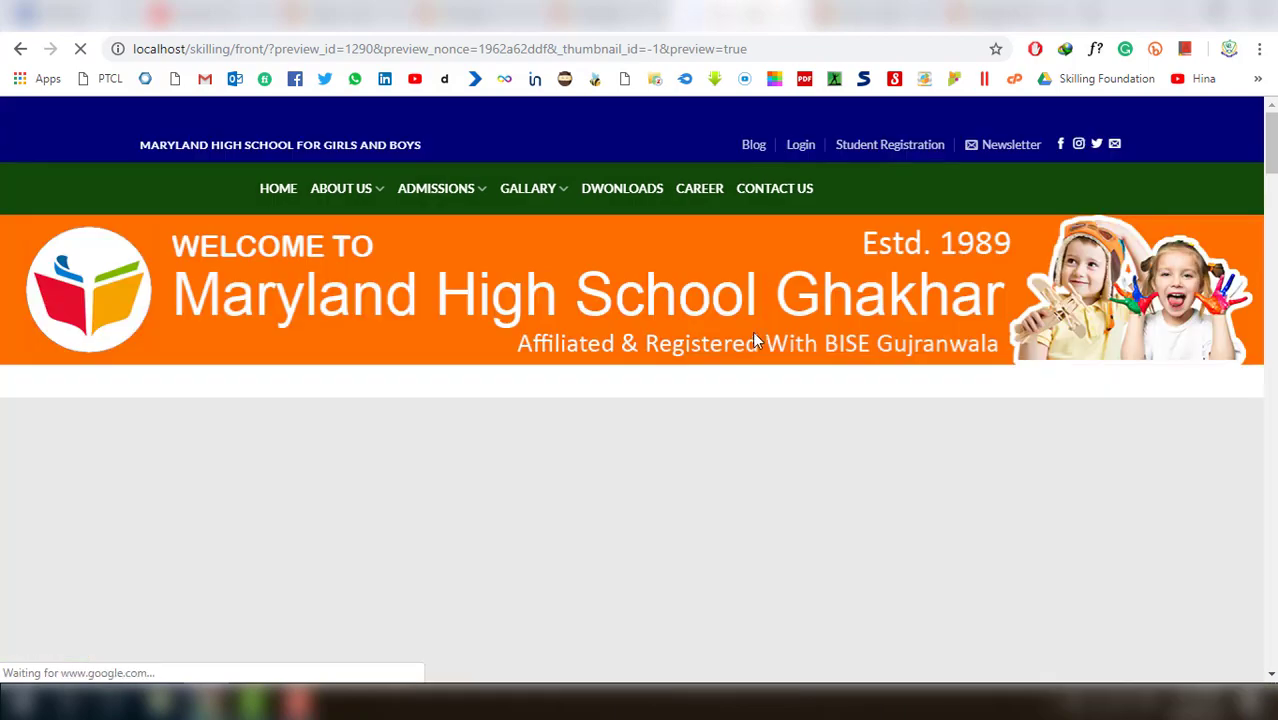
scroll(741, 390, "down", 10)
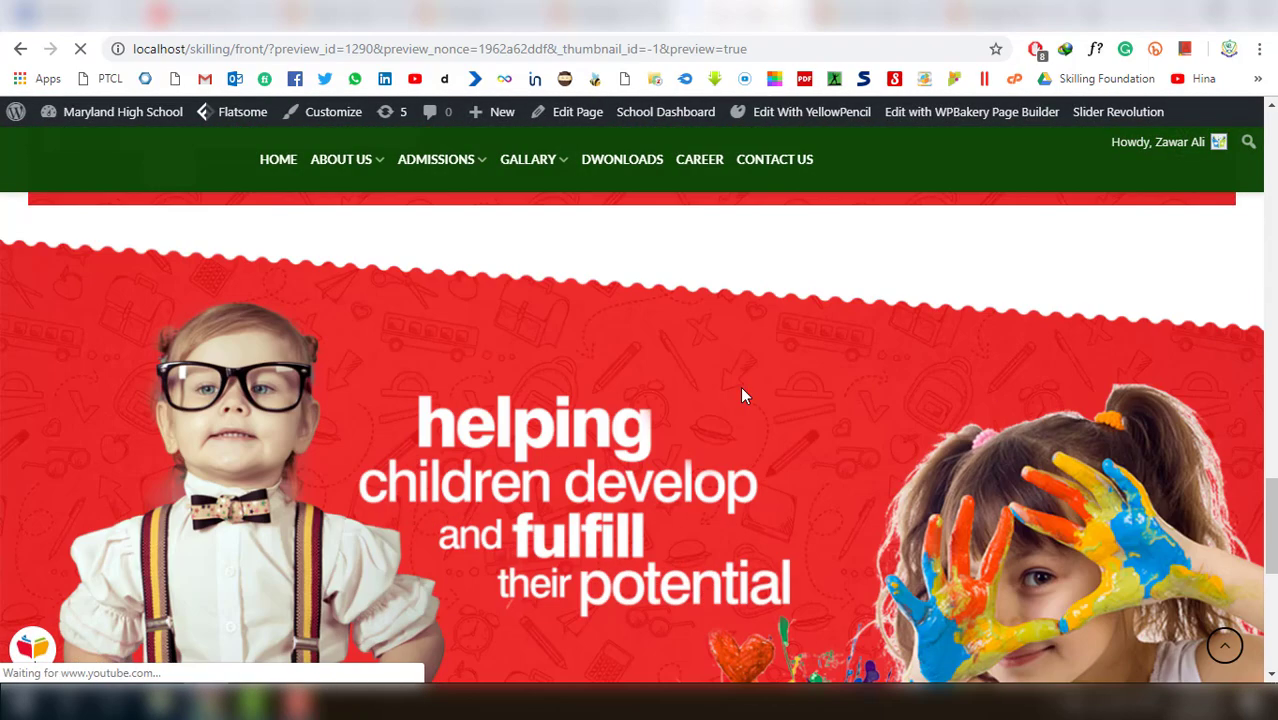
scroll(740, 396, "down", 5)
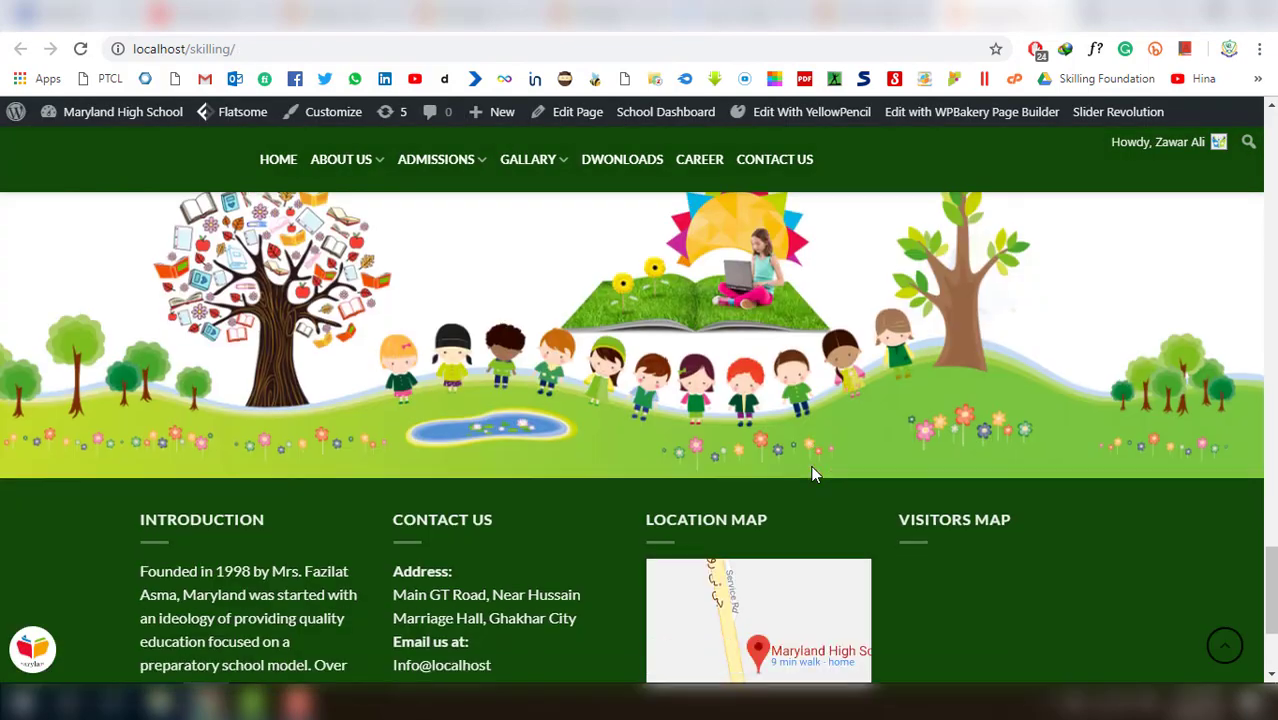
scroll(812, 475, "up", 3)
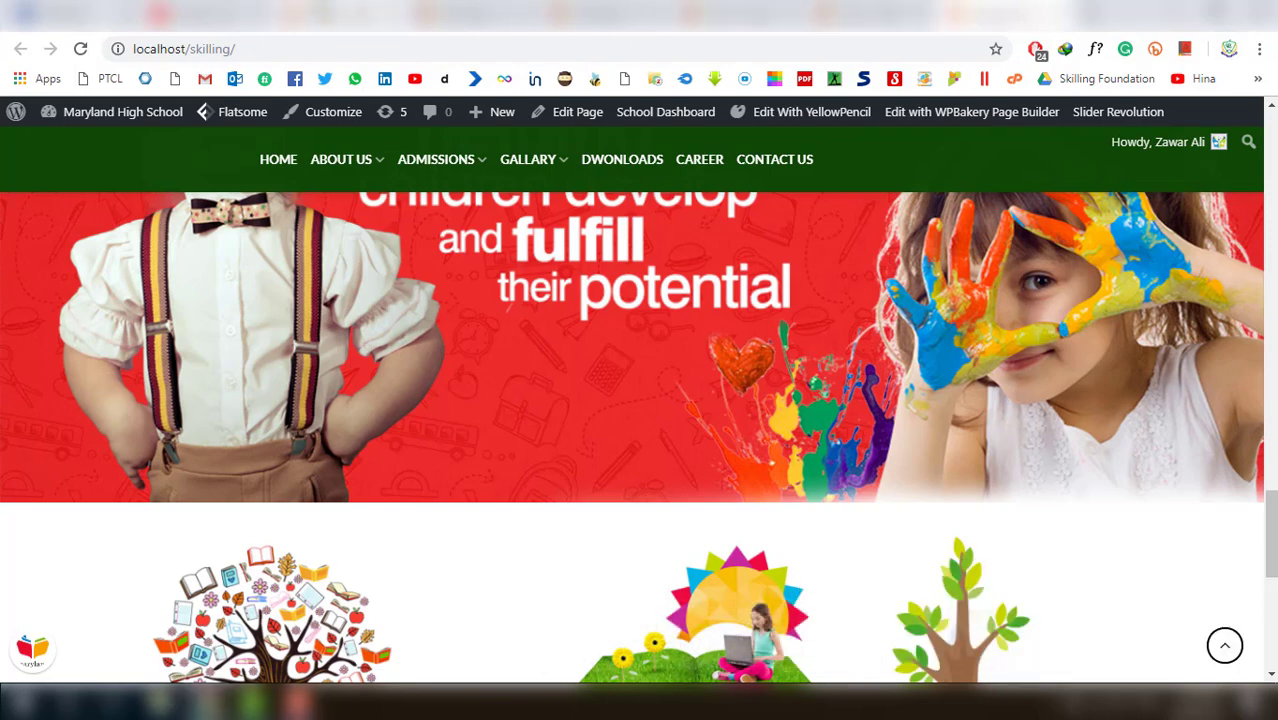
key("ctrl+Tab")
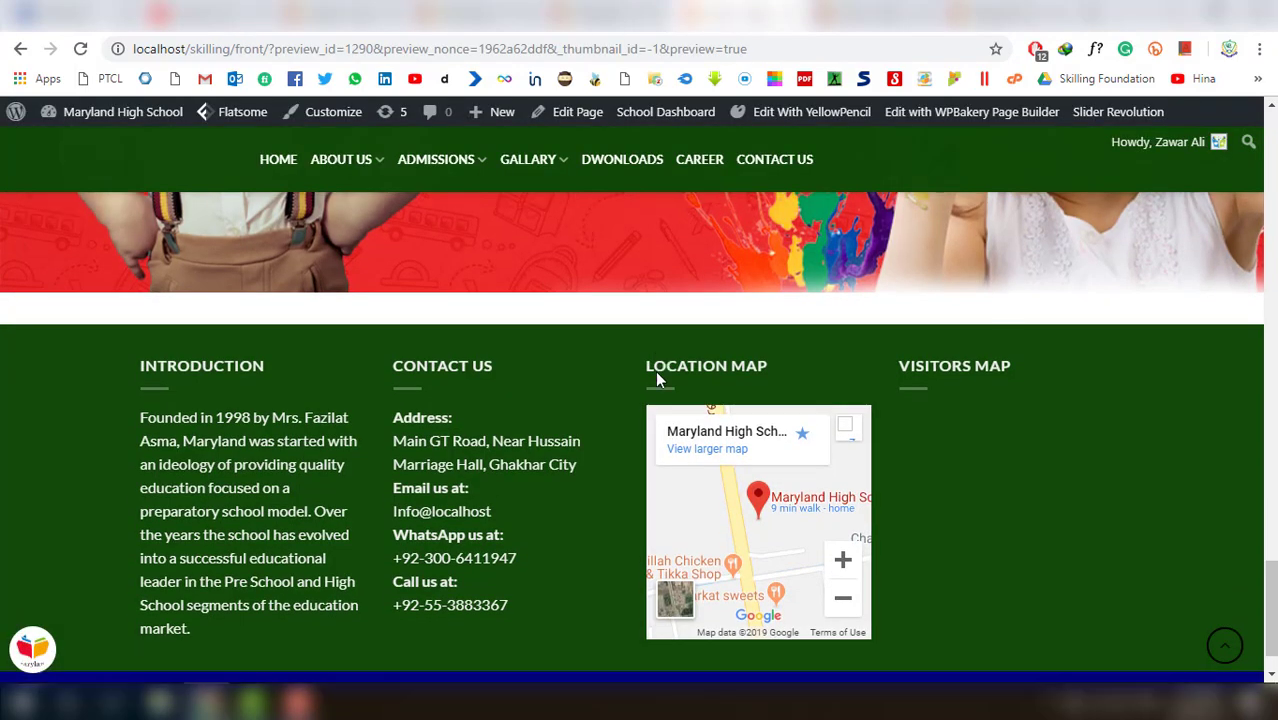
scroll(655, 370, "up", 3)
key("ctrl+Tab")
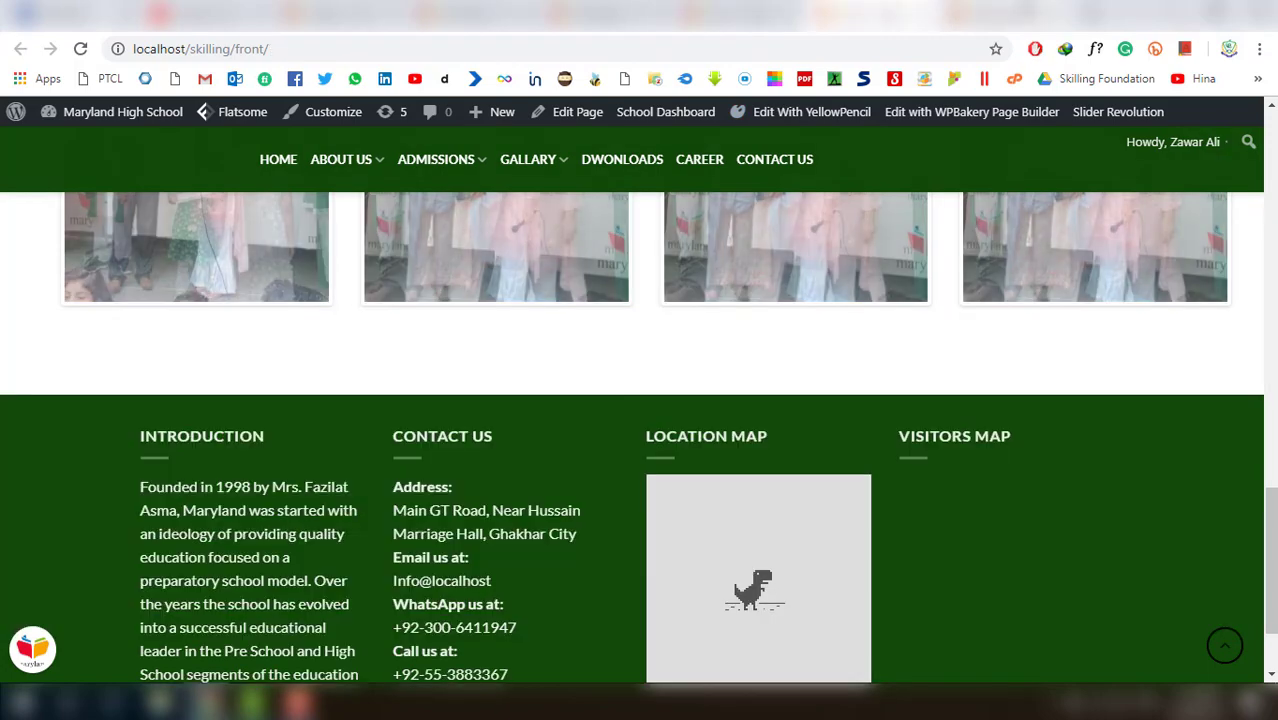
Check which image follows the red banner on the original home page, and return to the end of the Front page editor layout
key("ctrl+Tab")
scroll(838, 428, "down", 3)
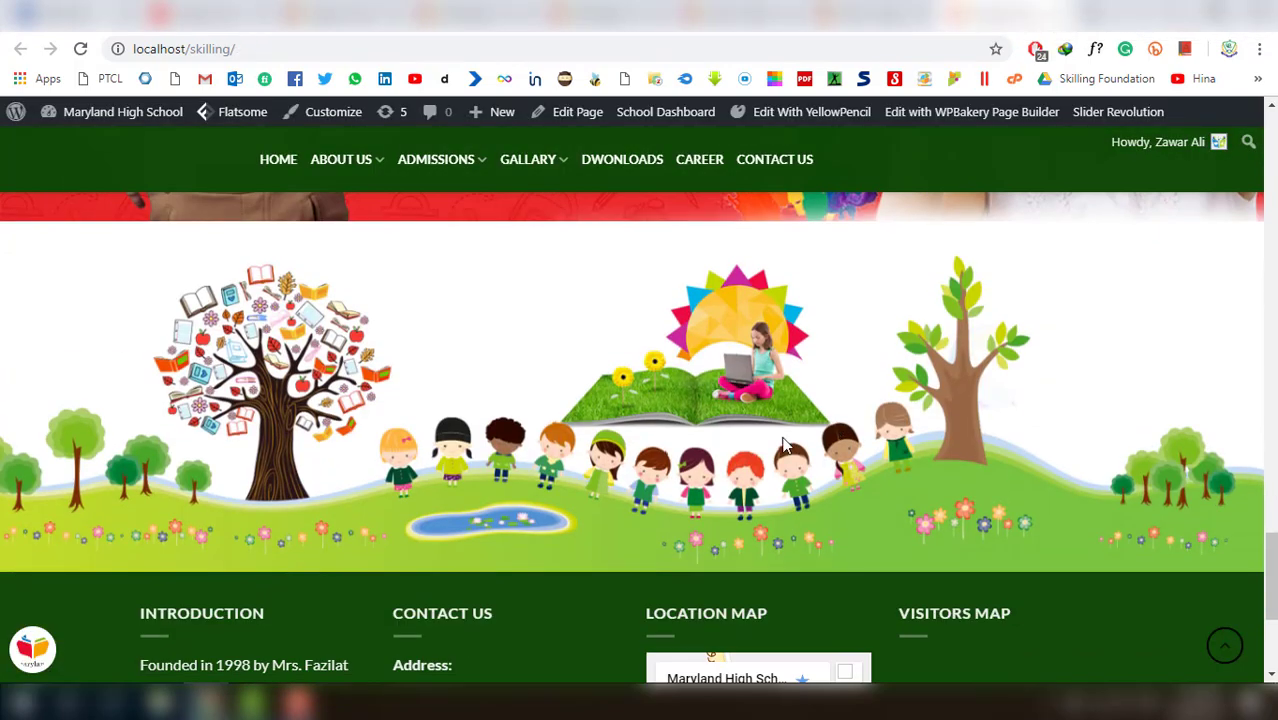
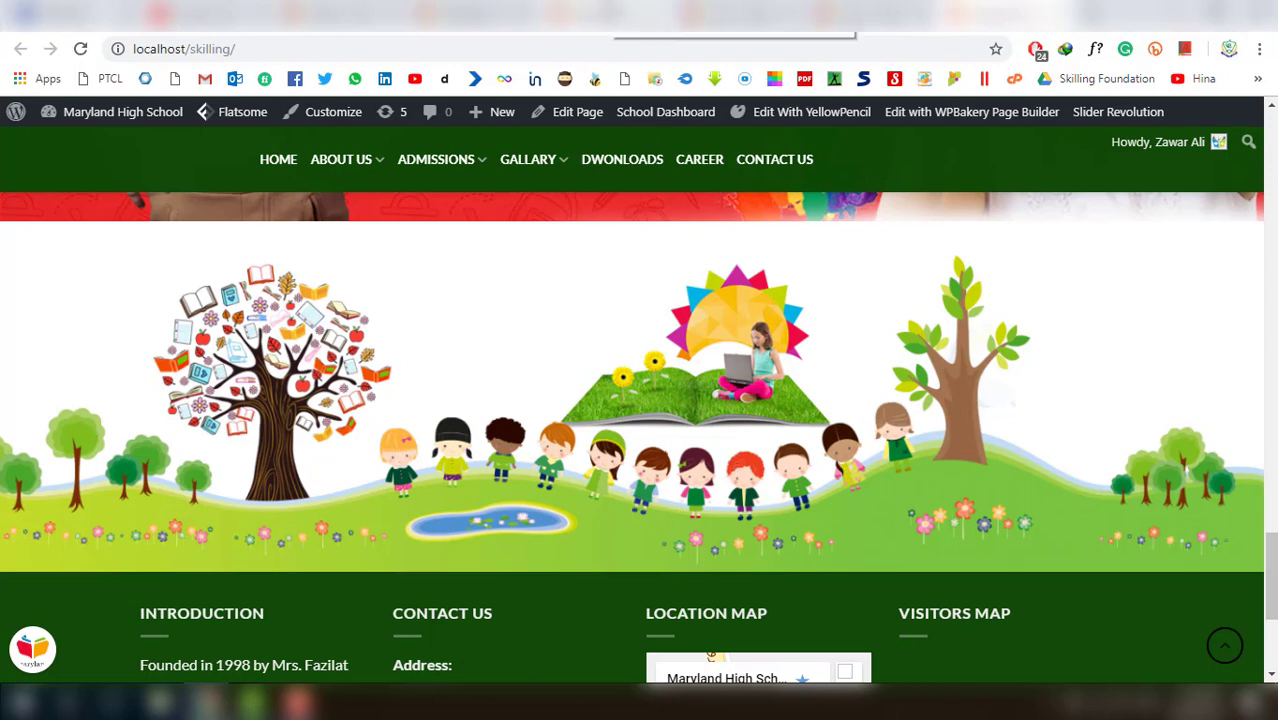
left_click(600, 15)
scroll(613, 277, "down", 2)
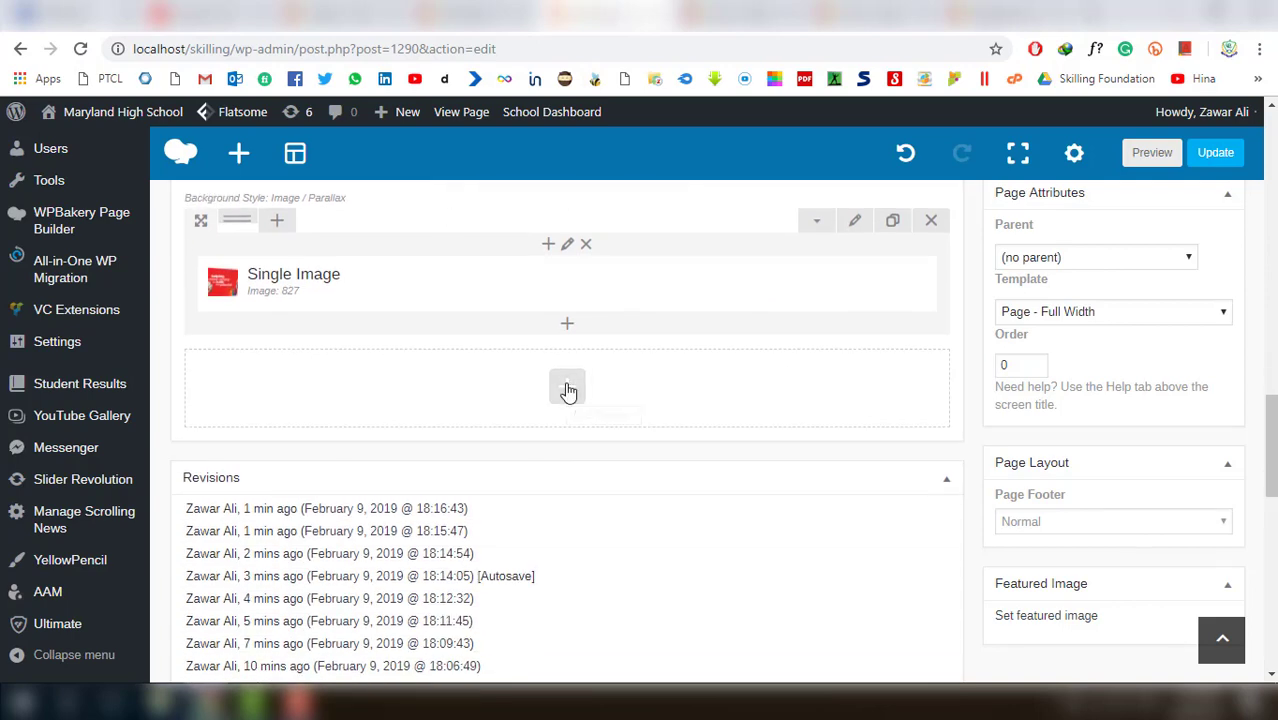
left_click(567, 389)
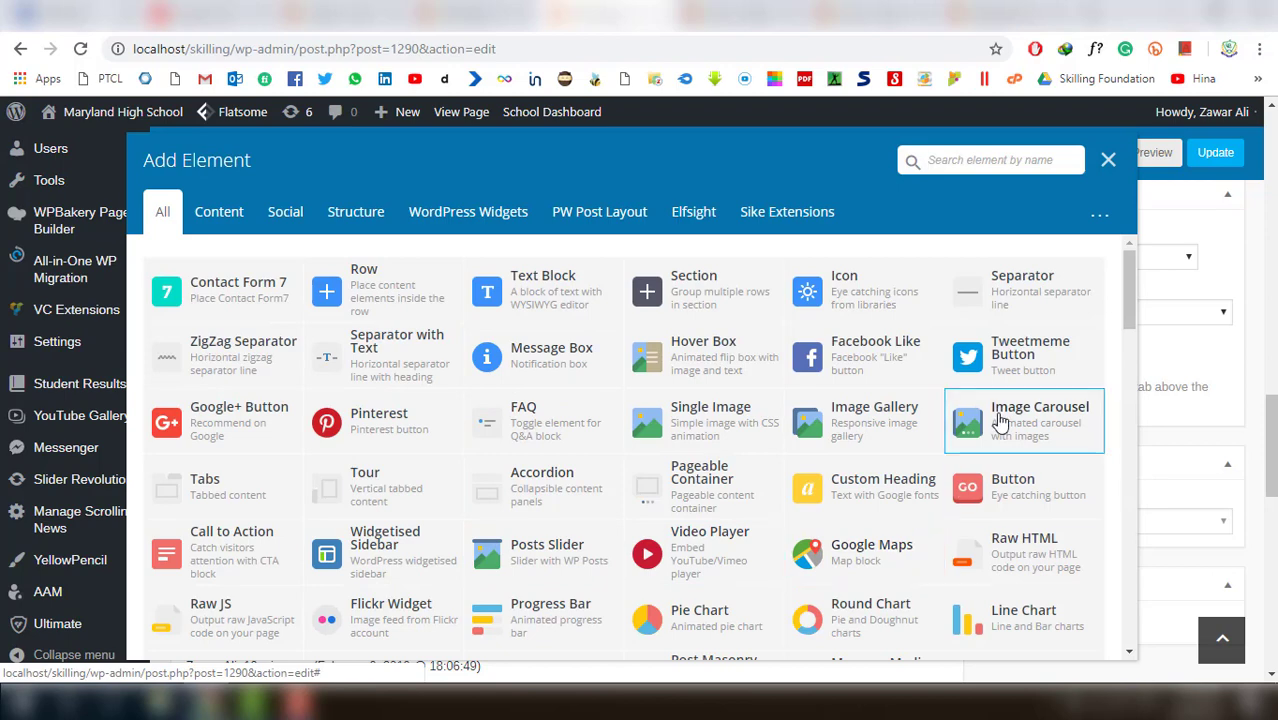
left_click(906, 425)
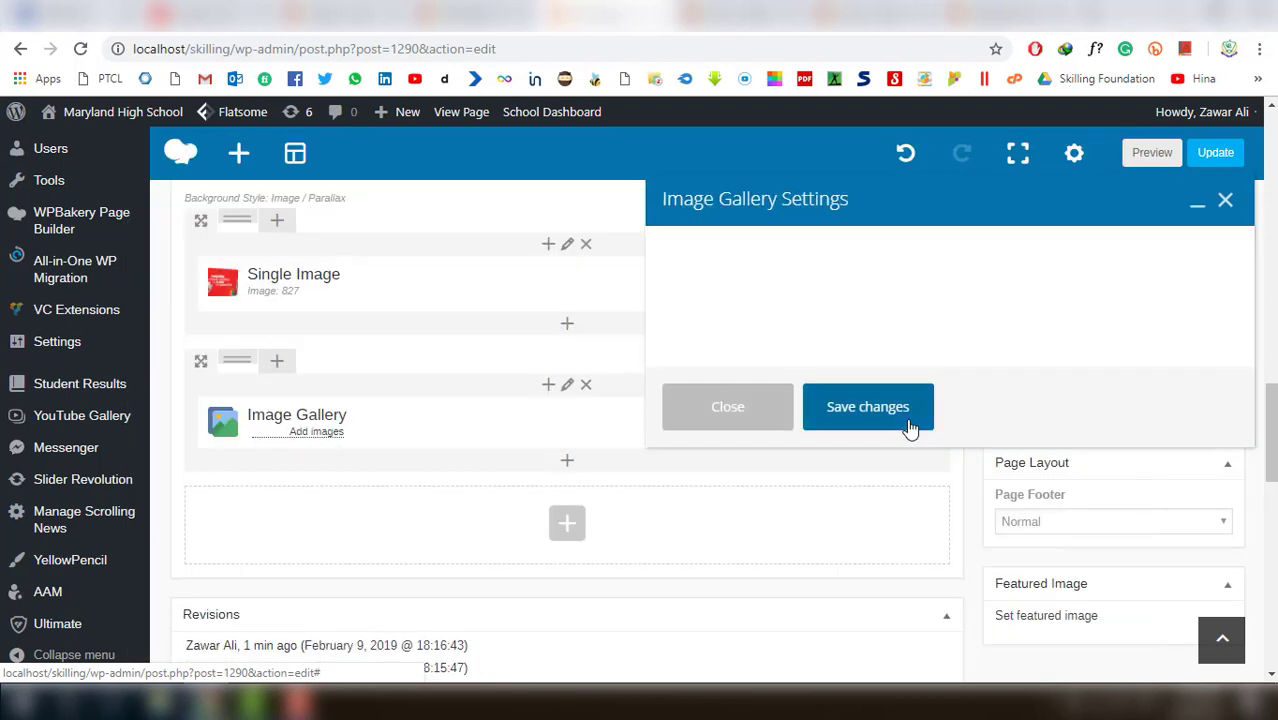
left_click(1228, 203)
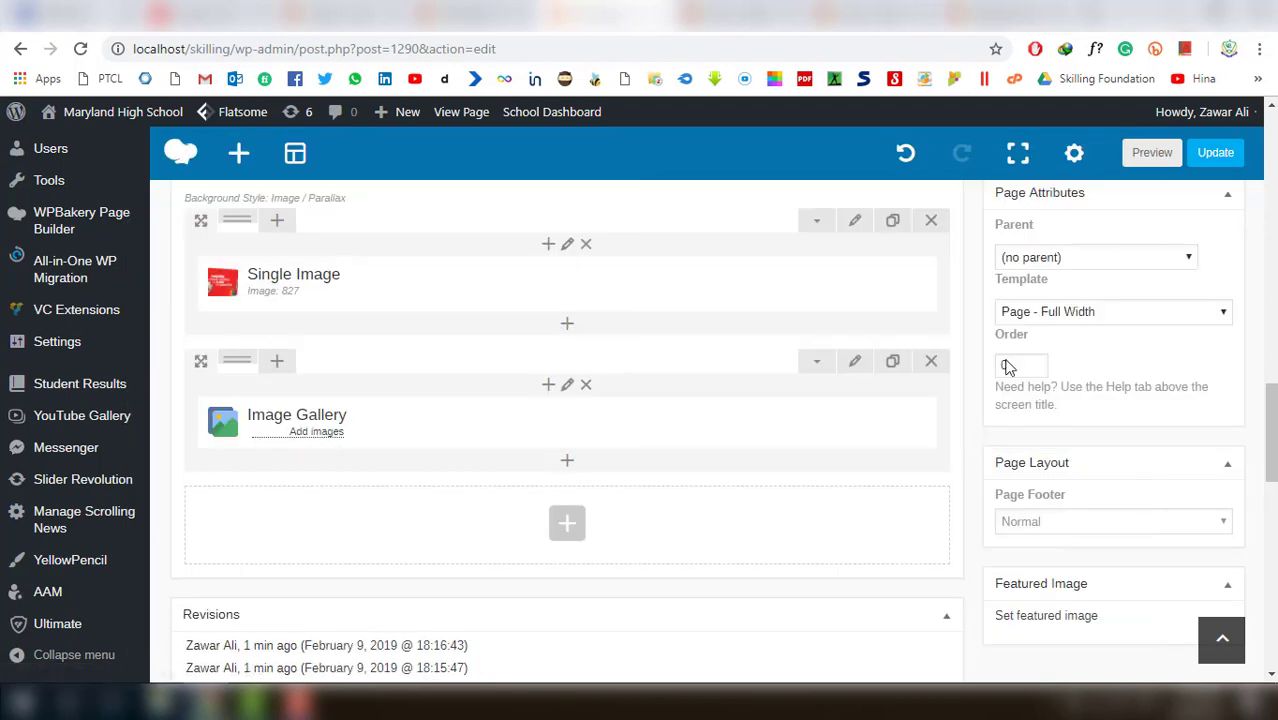
left_click(930, 364)
Add a Single Image element in a new row below the red banner and set its image to F1.png from the media library
left_click(567, 386)
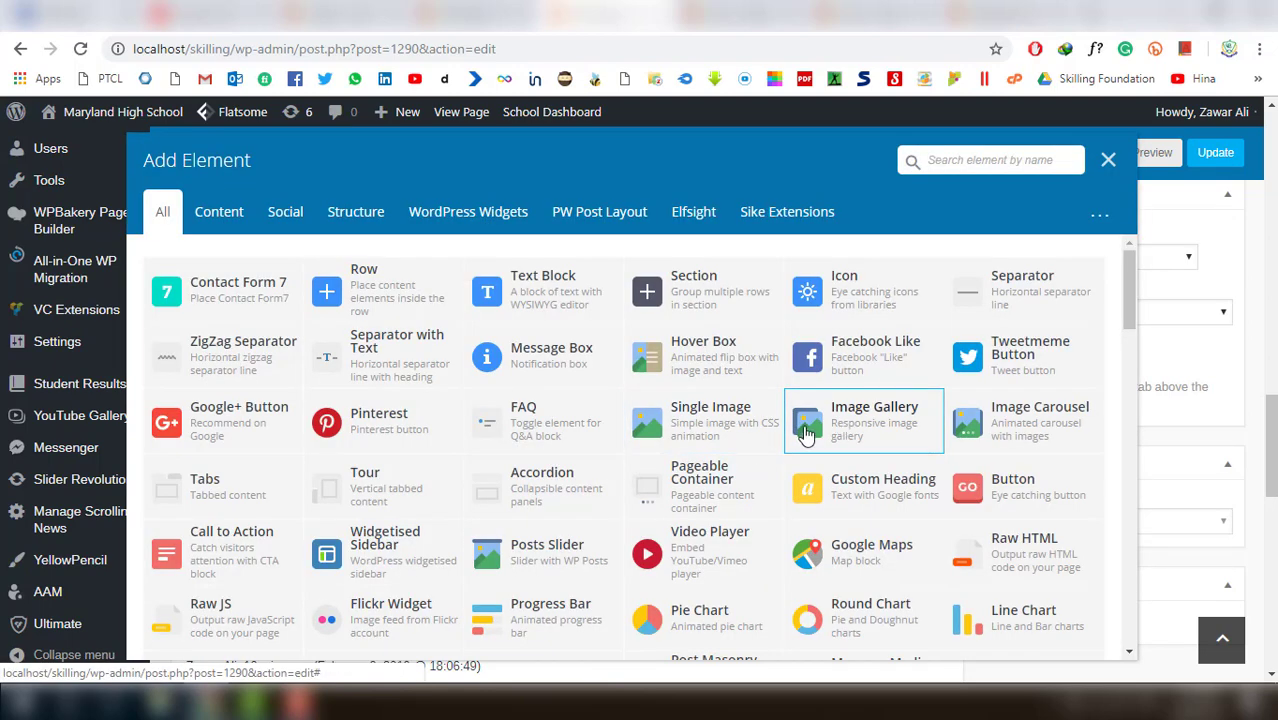
left_click(740, 428)
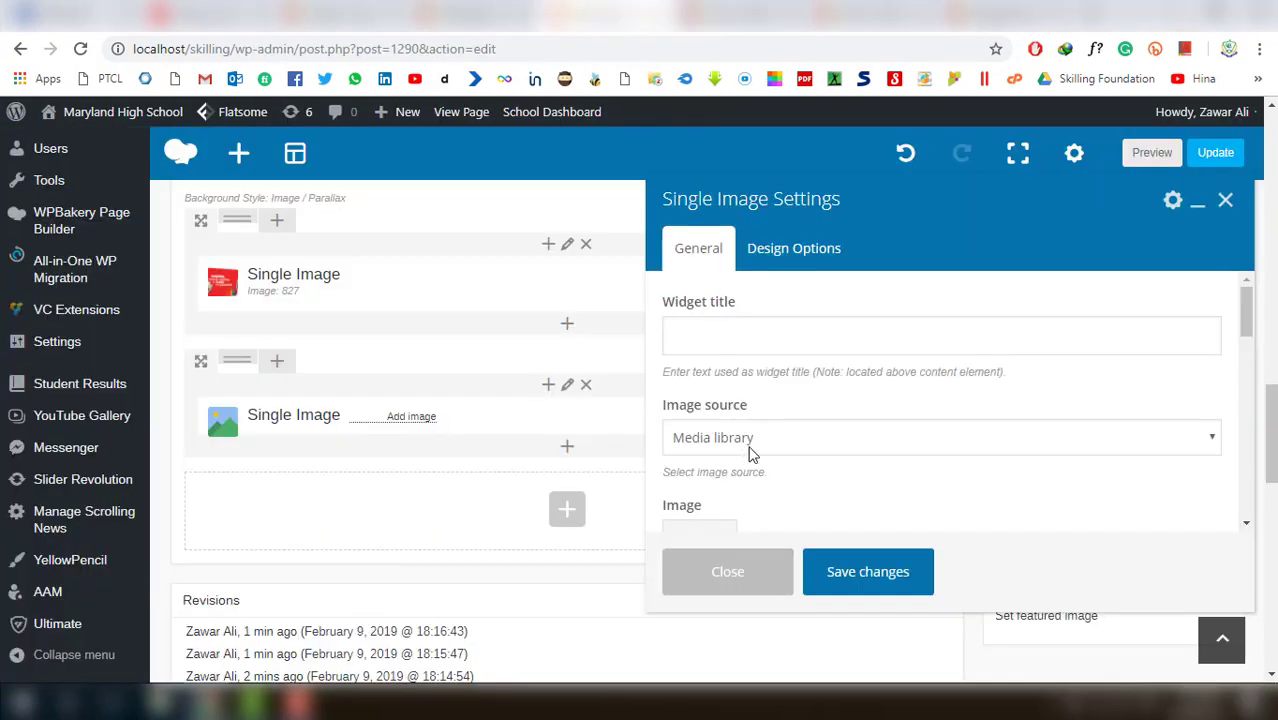
scroll(752, 453, "down", 2)
left_click(699, 449)
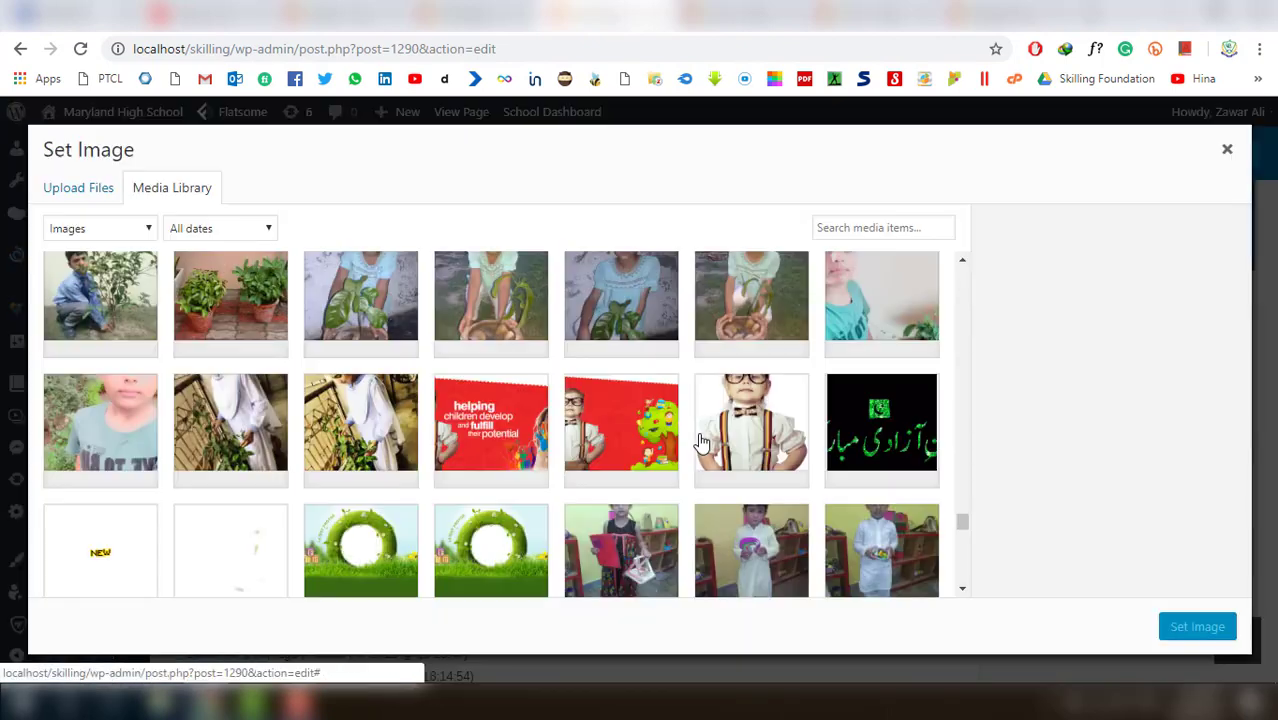
scroll(745, 495, "down", 5)
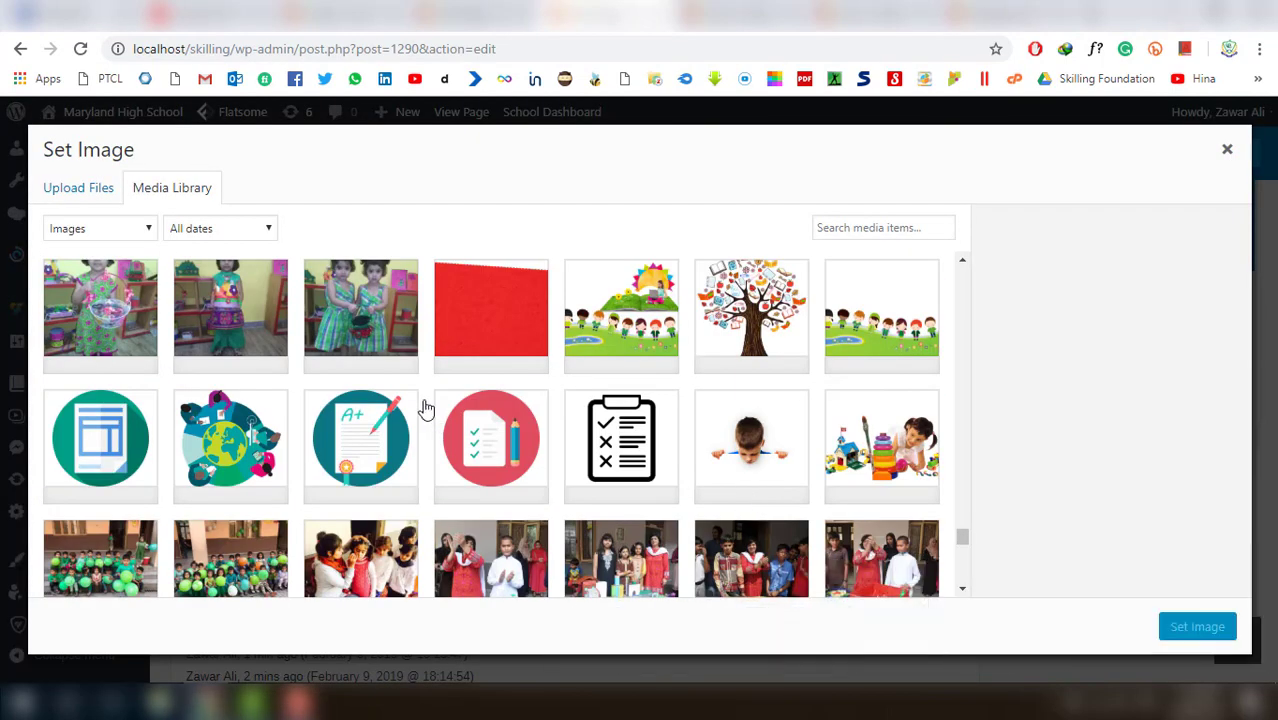
left_click(630, 335)
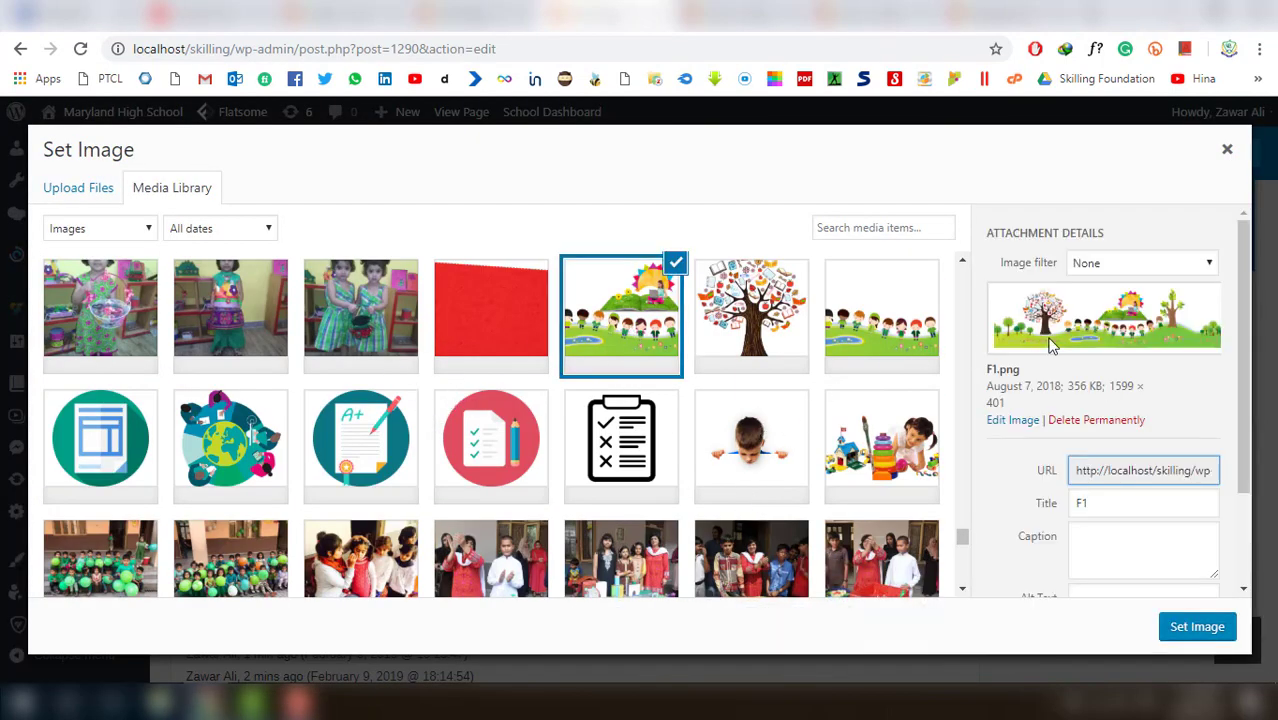
left_click(1207, 625)
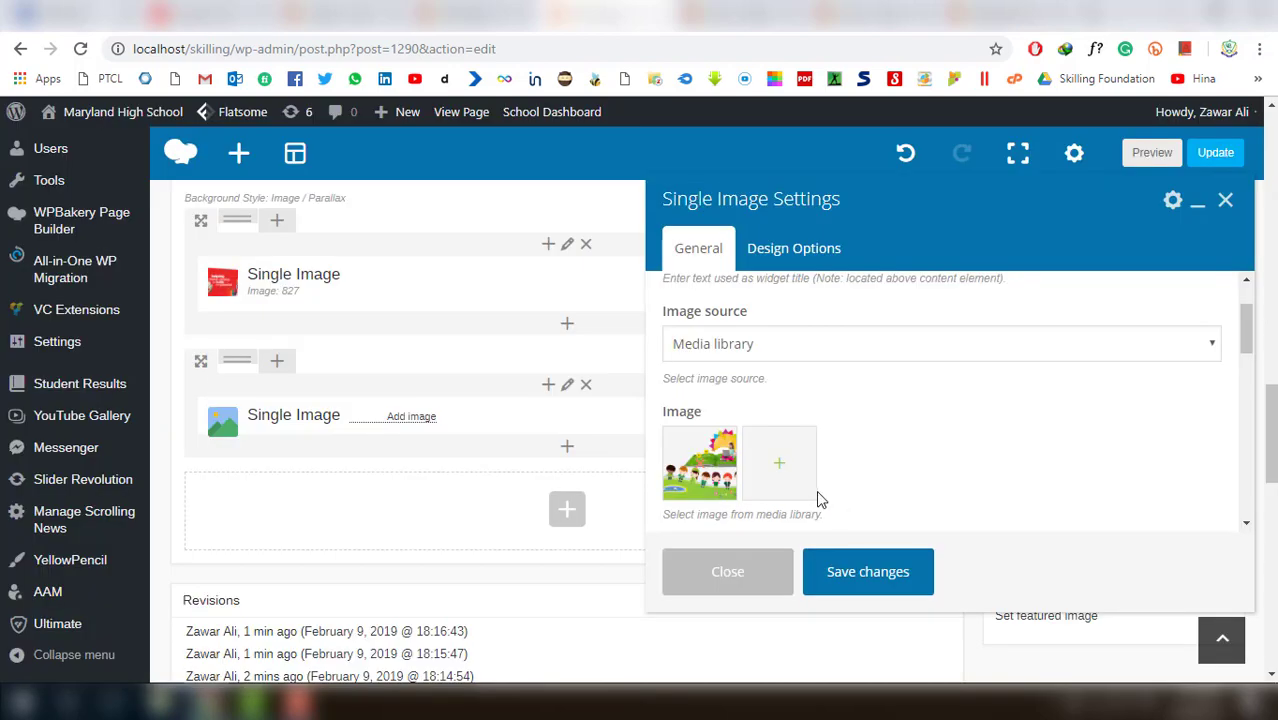
Set the new image's size to full and save the Single Image settings
scroll(748, 410, "down", 3)
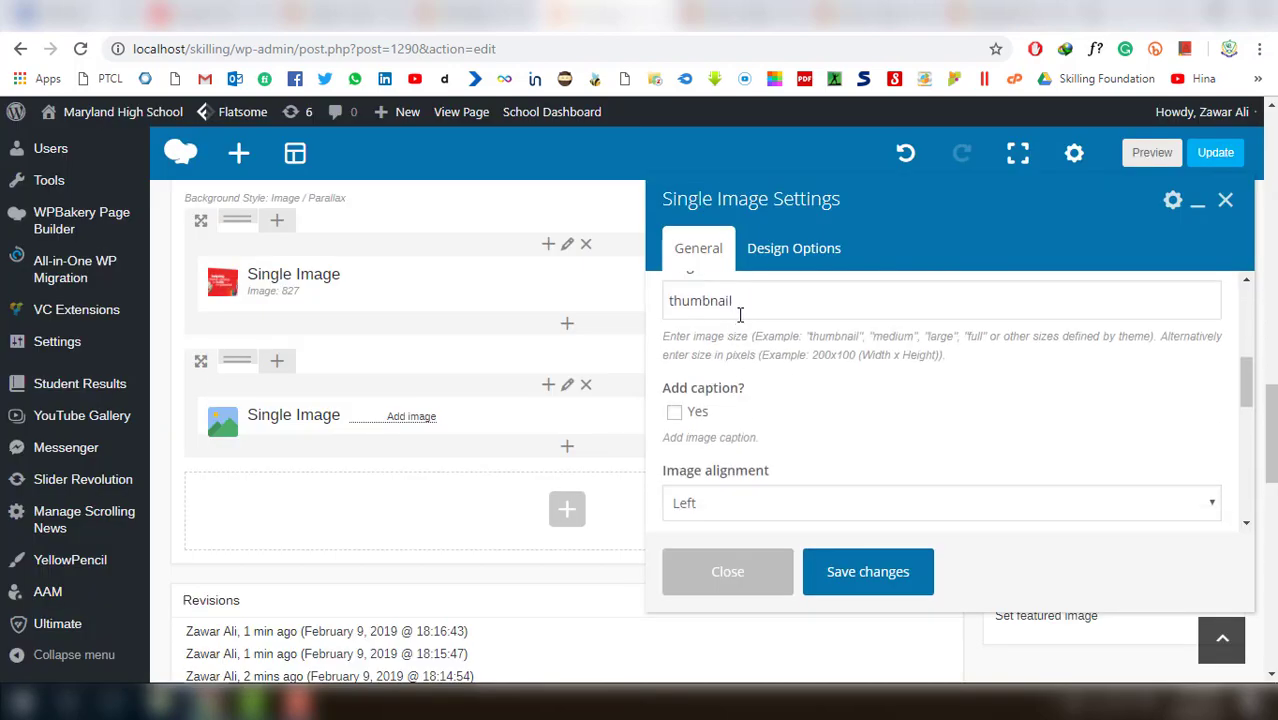
left_click_drag(740, 314, 588, 318)
type("fu")
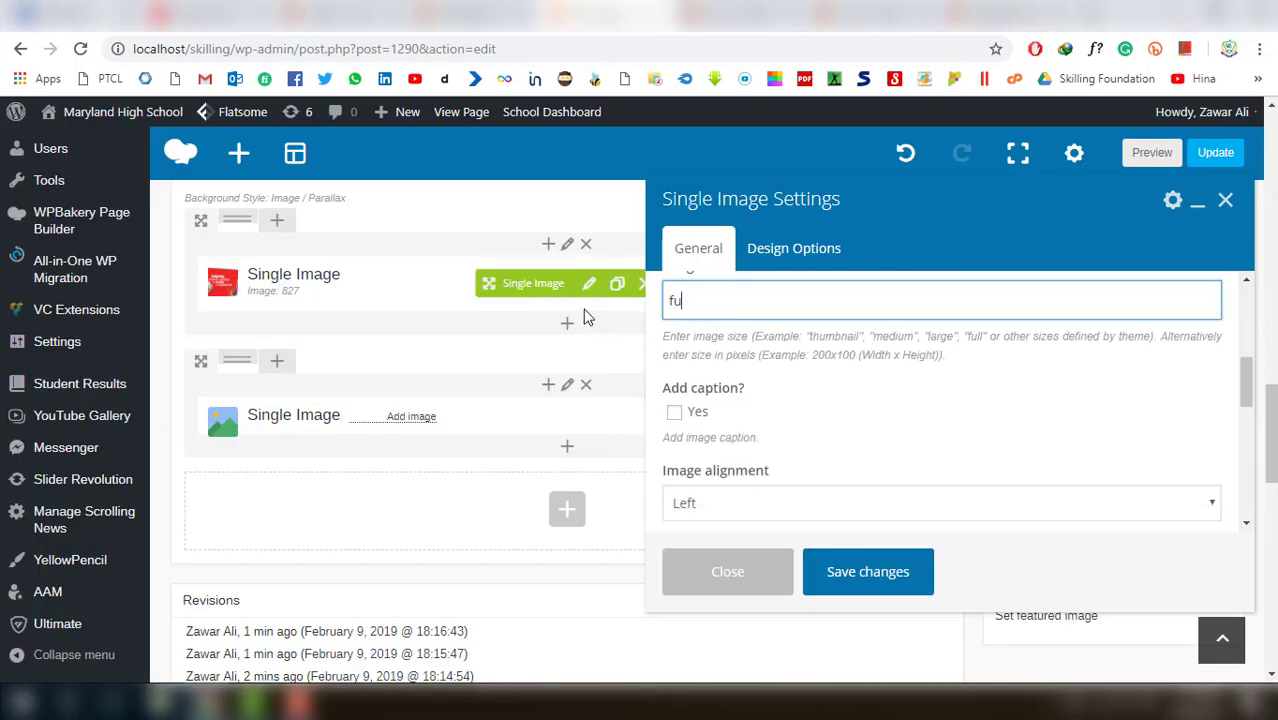
type("ll")
left_click(840, 570)
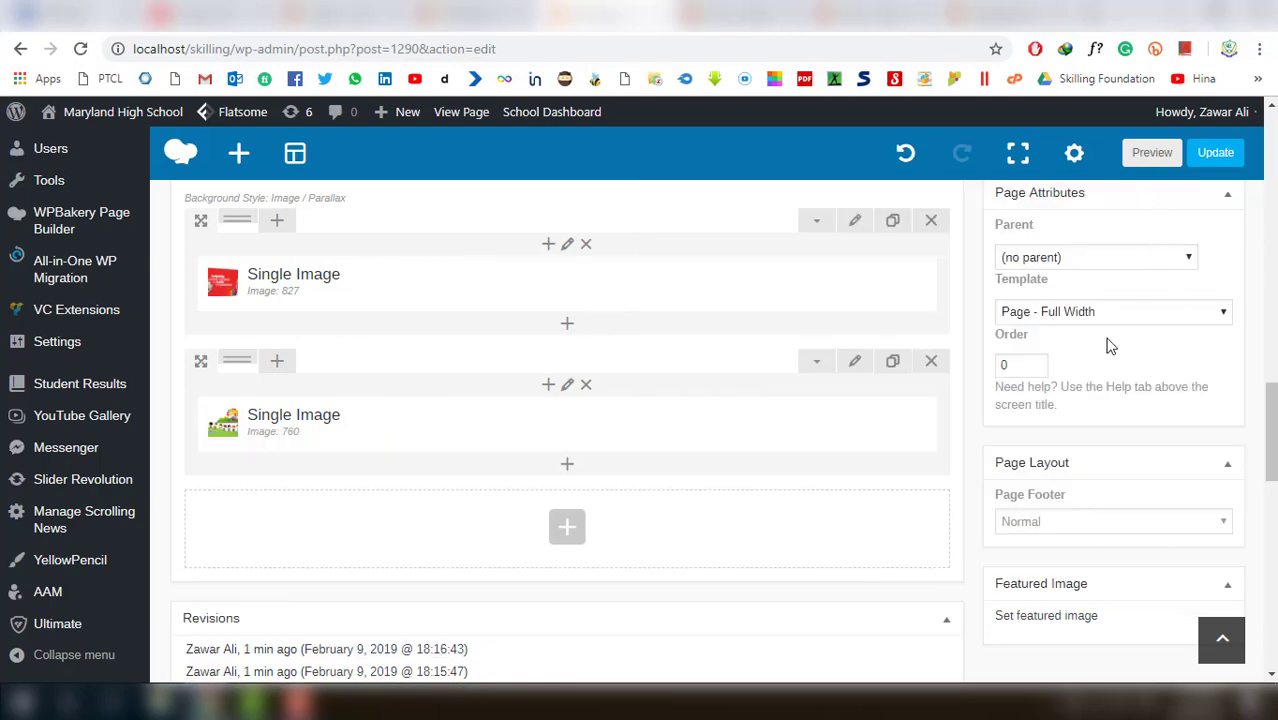
Preview the Front page and check the children illustration between the red banner and the footer
left_click(1150, 155)
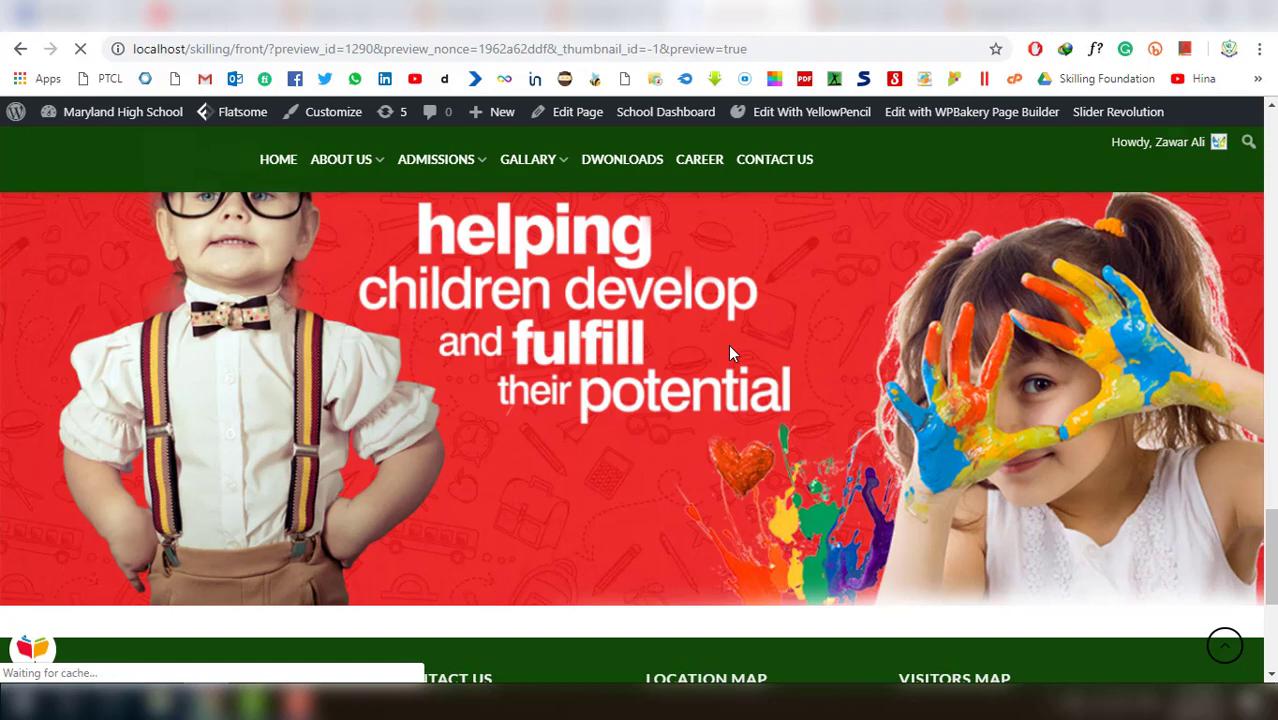
scroll(706, 385, "down", 10)
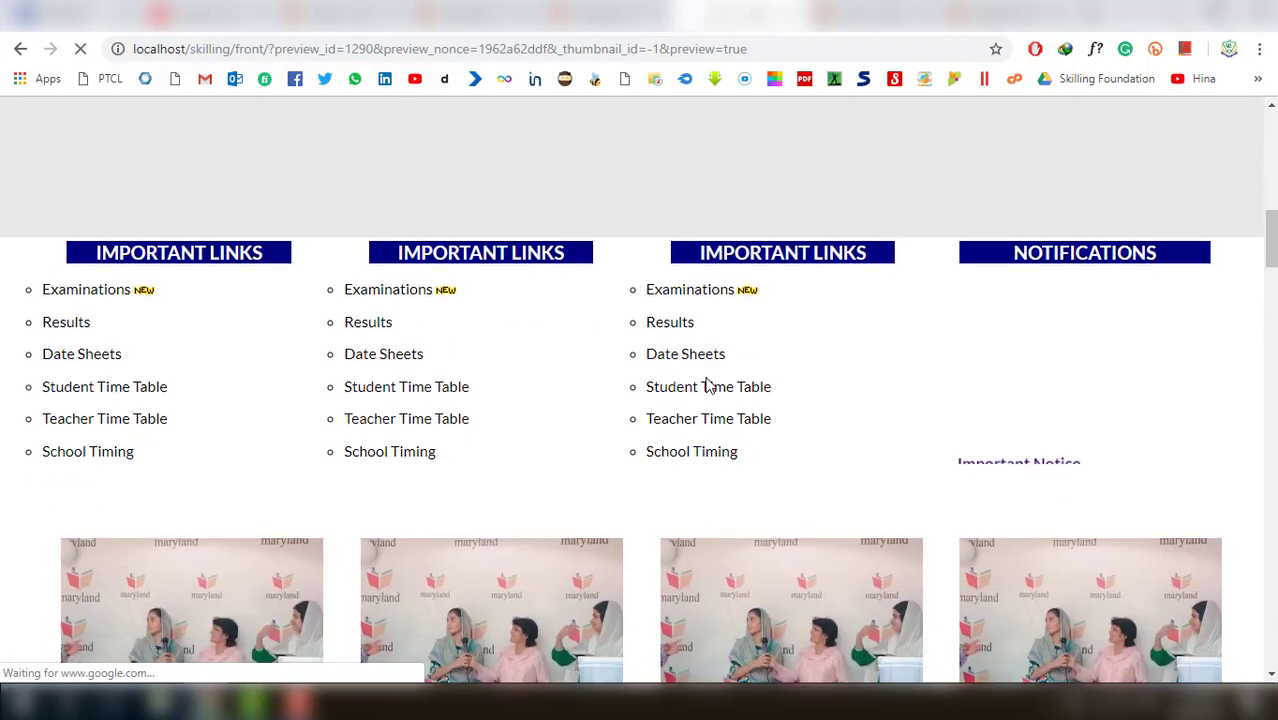
scroll(703, 390, "down", 15)
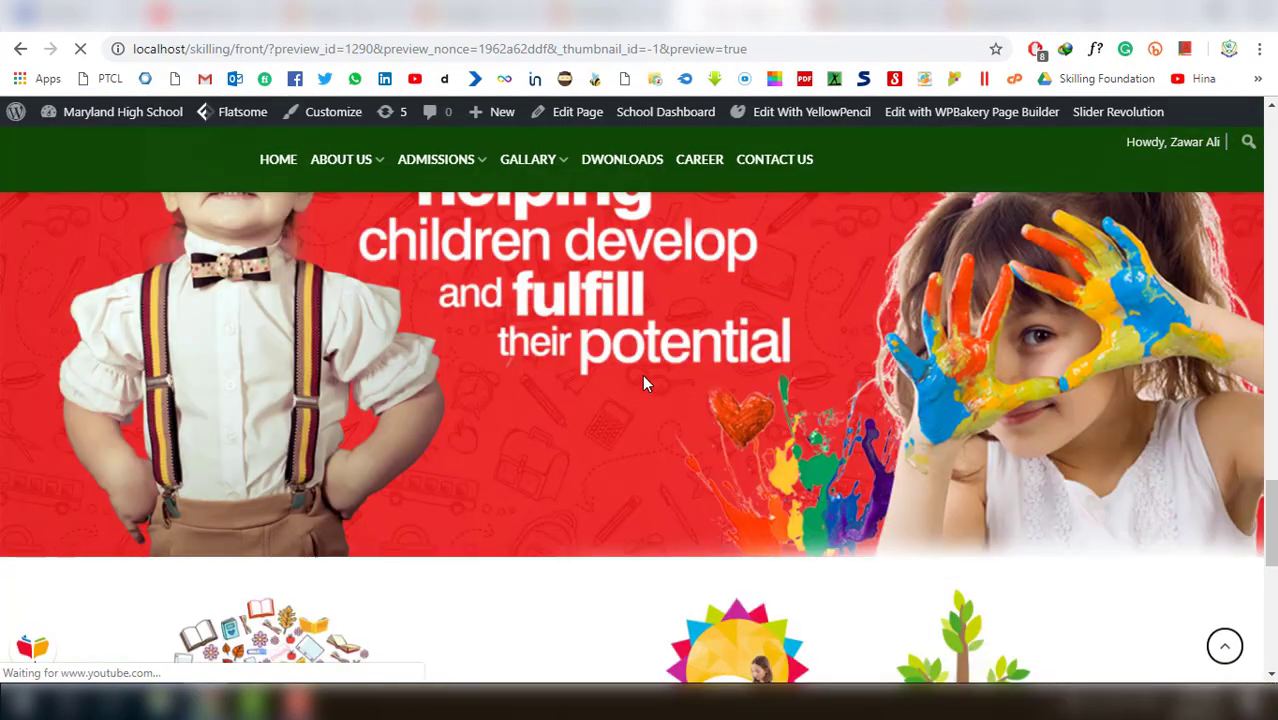
scroll(760, 423, "down", 6)
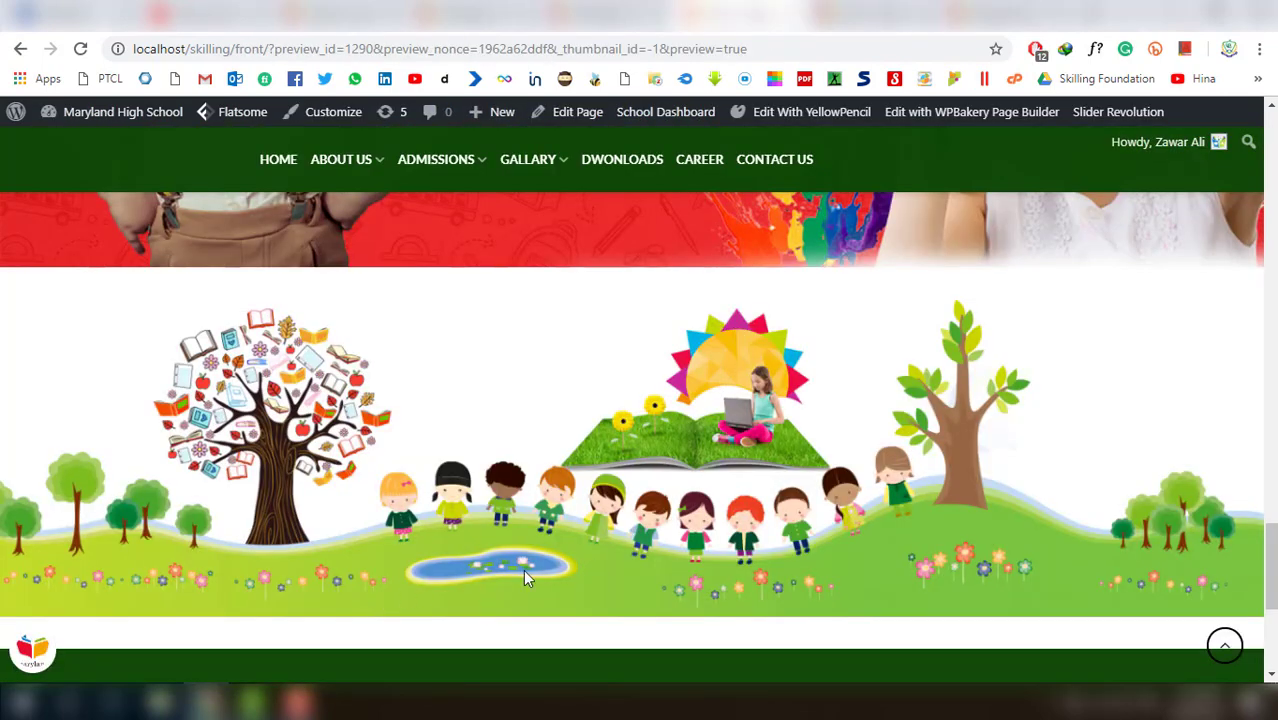
scroll(610, 538, "down", 1)
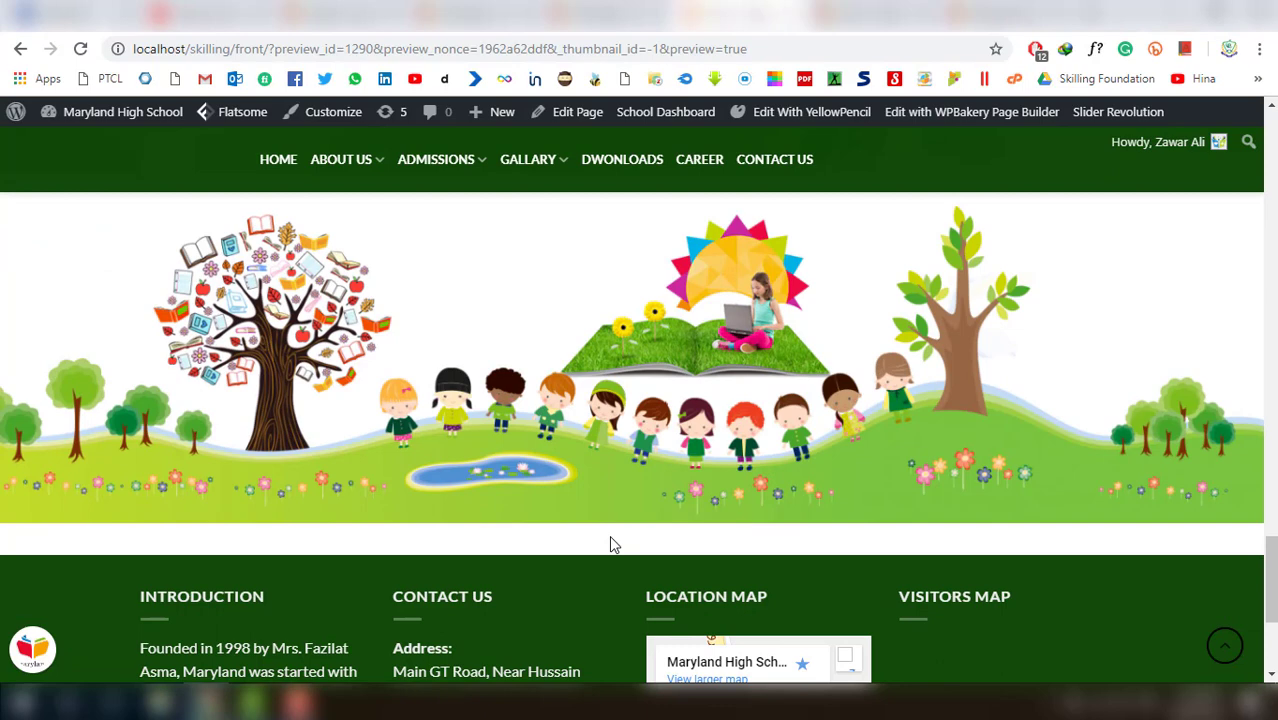
scroll(611, 539, "down", 3)
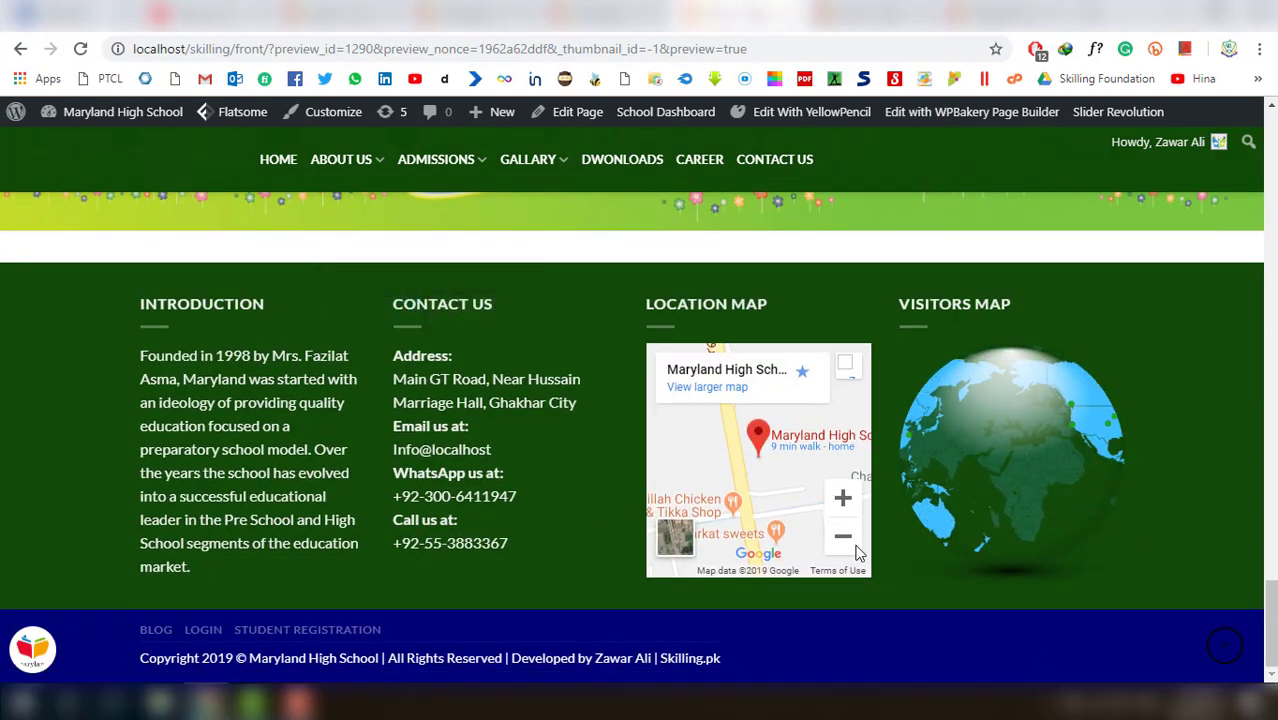
Review the previewed page from its header down through the important links, photo sliders and video rows
scroll(857, 553, "up", 20)
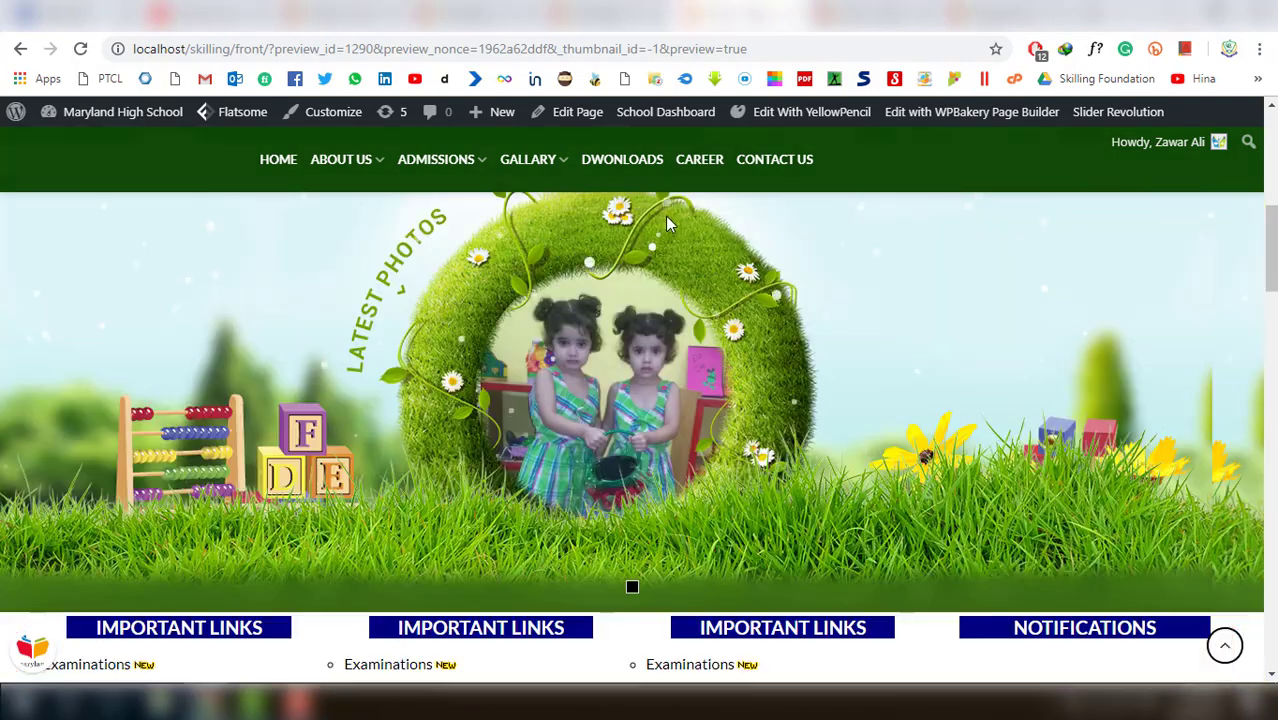
scroll(665, 216, "up", 8)
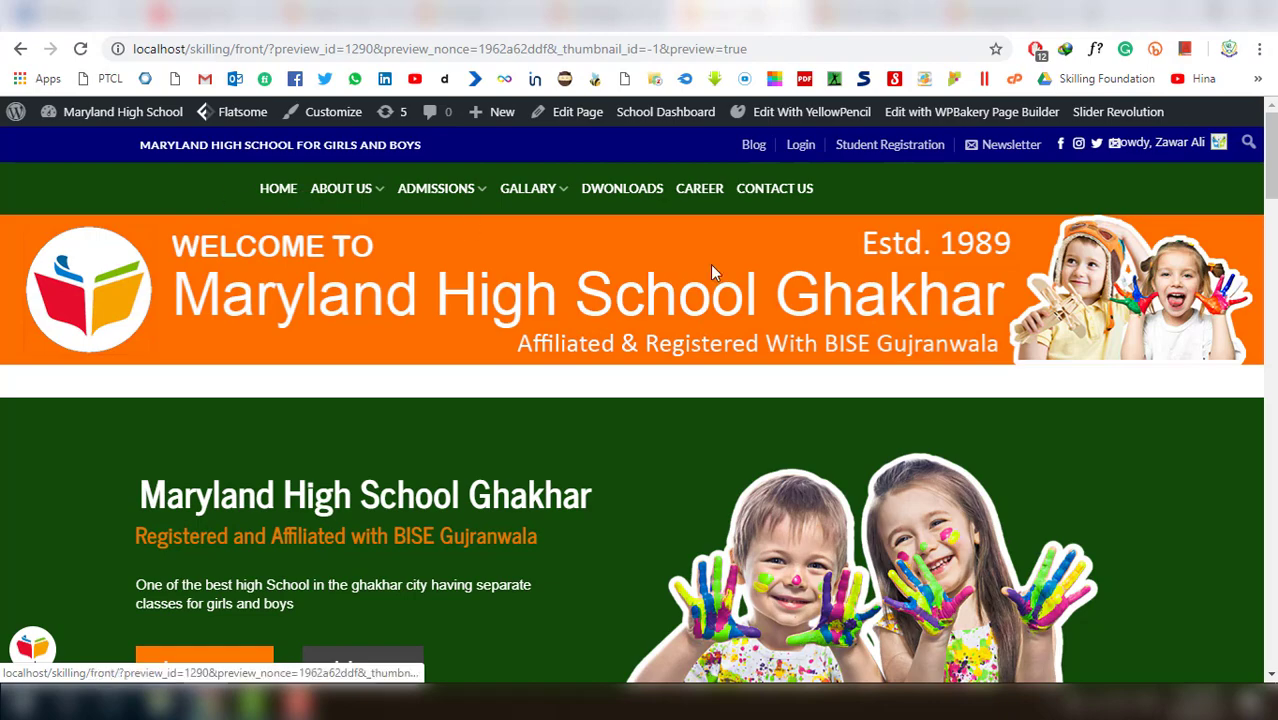
scroll(795, 603, "down", 12)
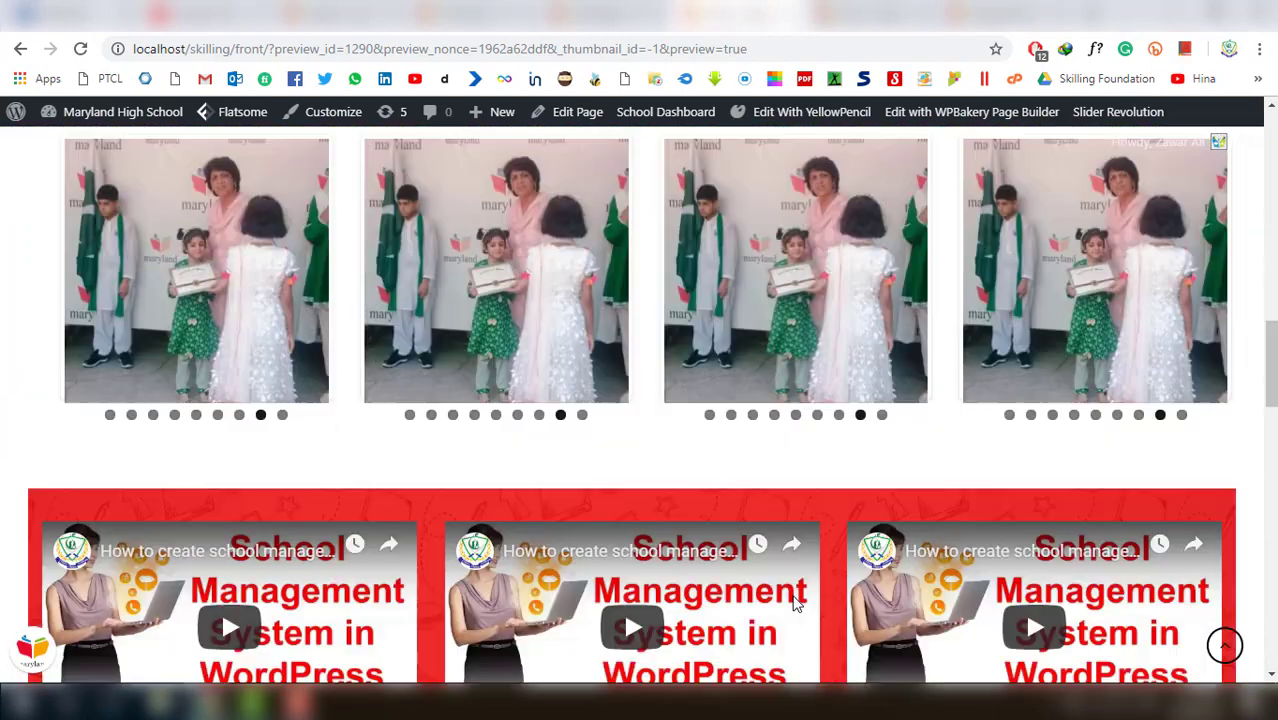
scroll(795, 603, "down", 6)
scroll(795, 603, "up", 4)
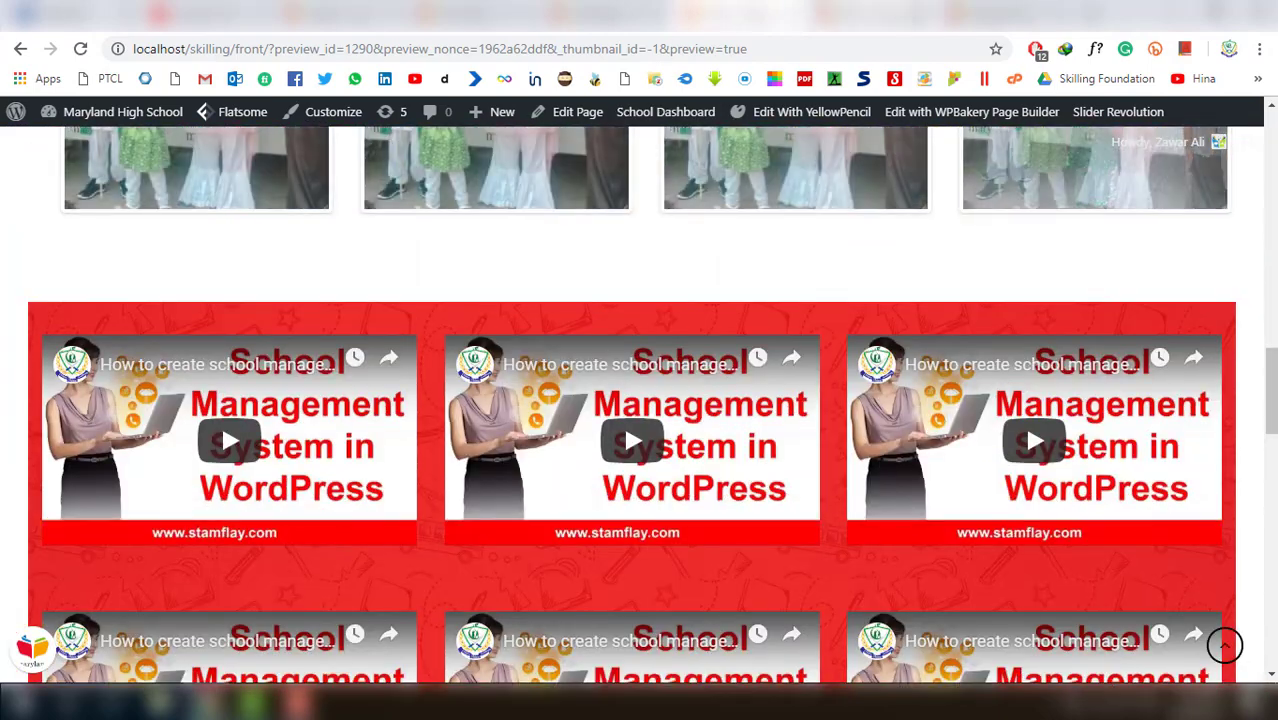
Switch to the original home page's editor and open the Menus screen of the WordPress admin from there
left_click(900, 14)
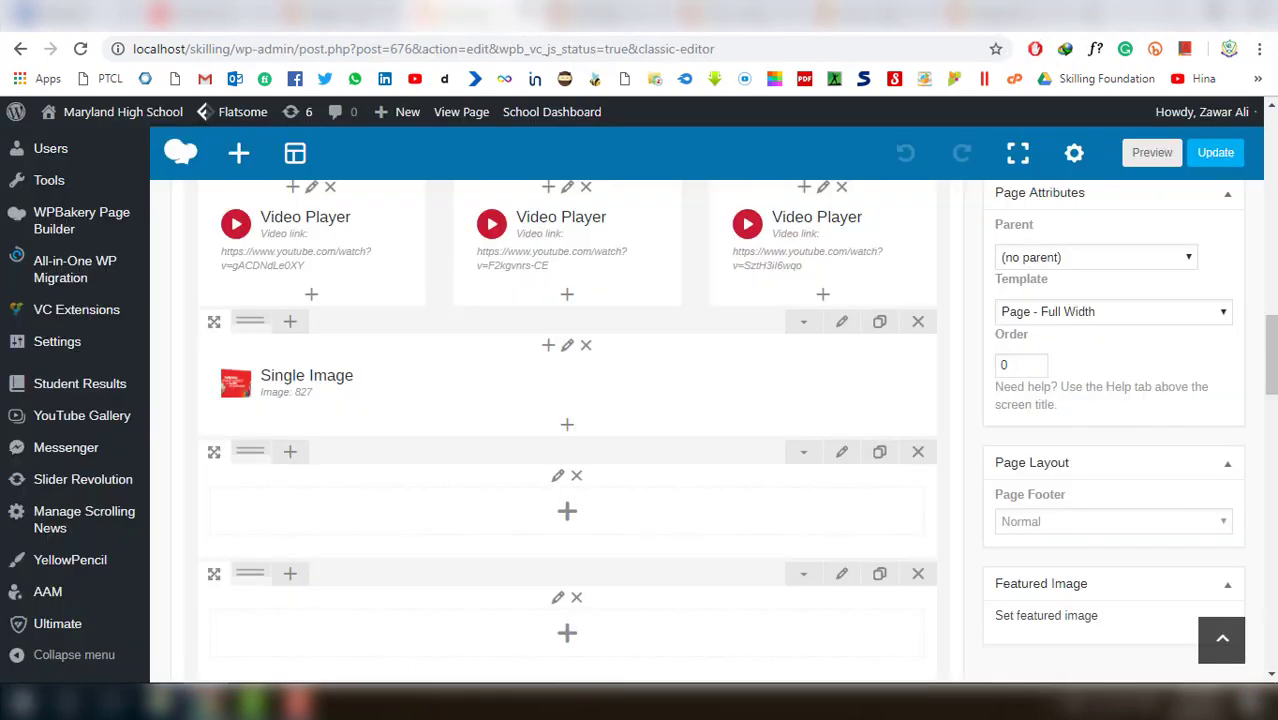
scroll(25, 410, "up", 2)
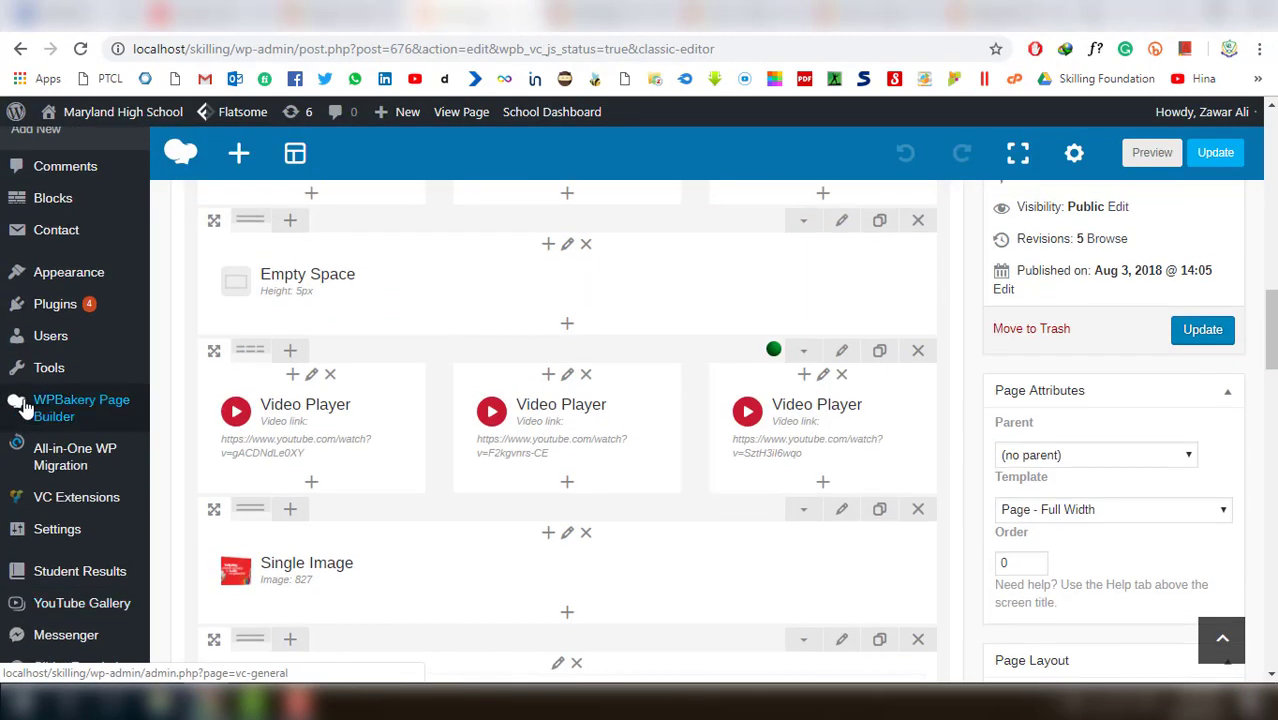
mouse_move(85, 284)
left_click(204, 362)
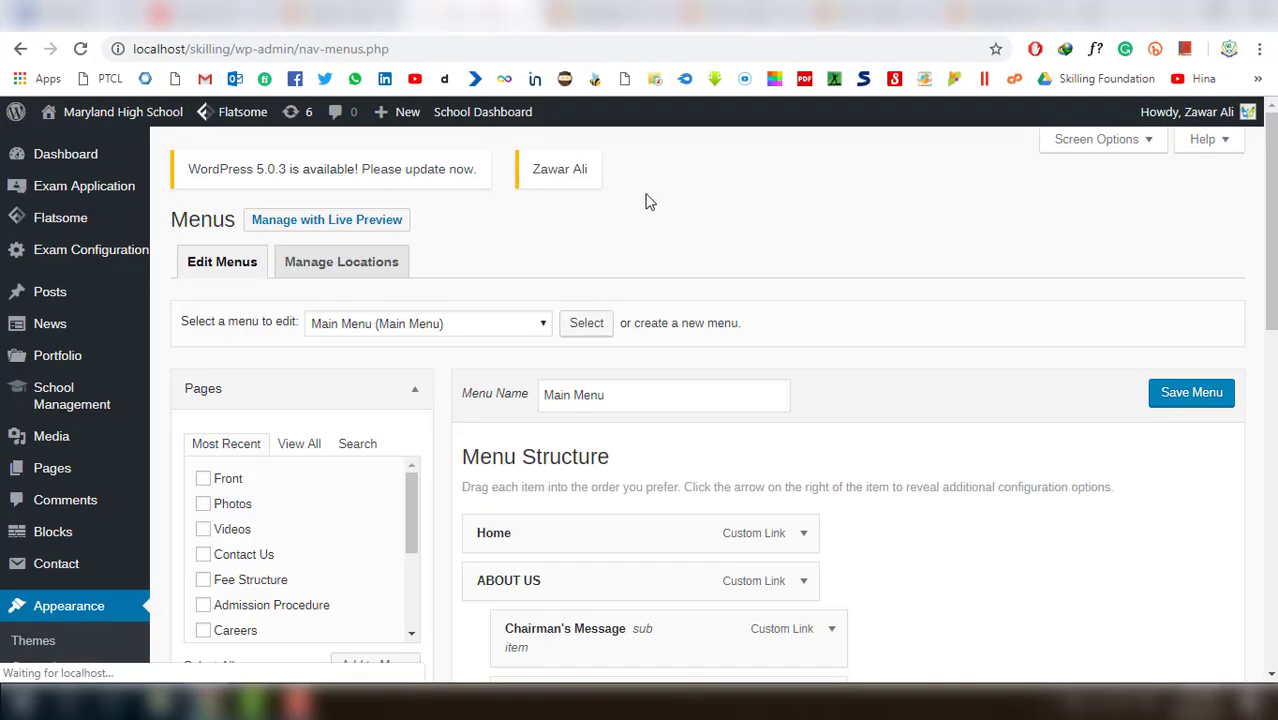
Examine the Main Menu's name, the pages available to add, and how its items and sub items are nested
scroll(661, 373, "down", 1)
scroll(697, 377, "down", 1)
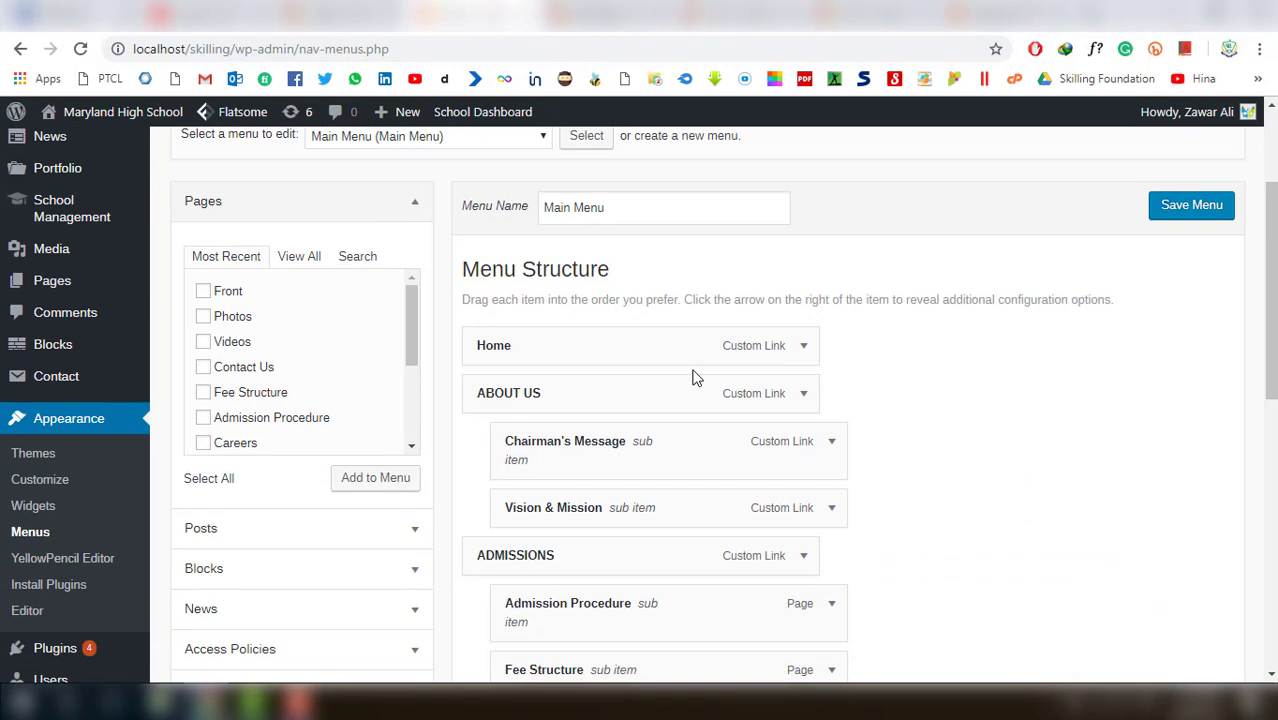
scroll(697, 377, "down", 1)
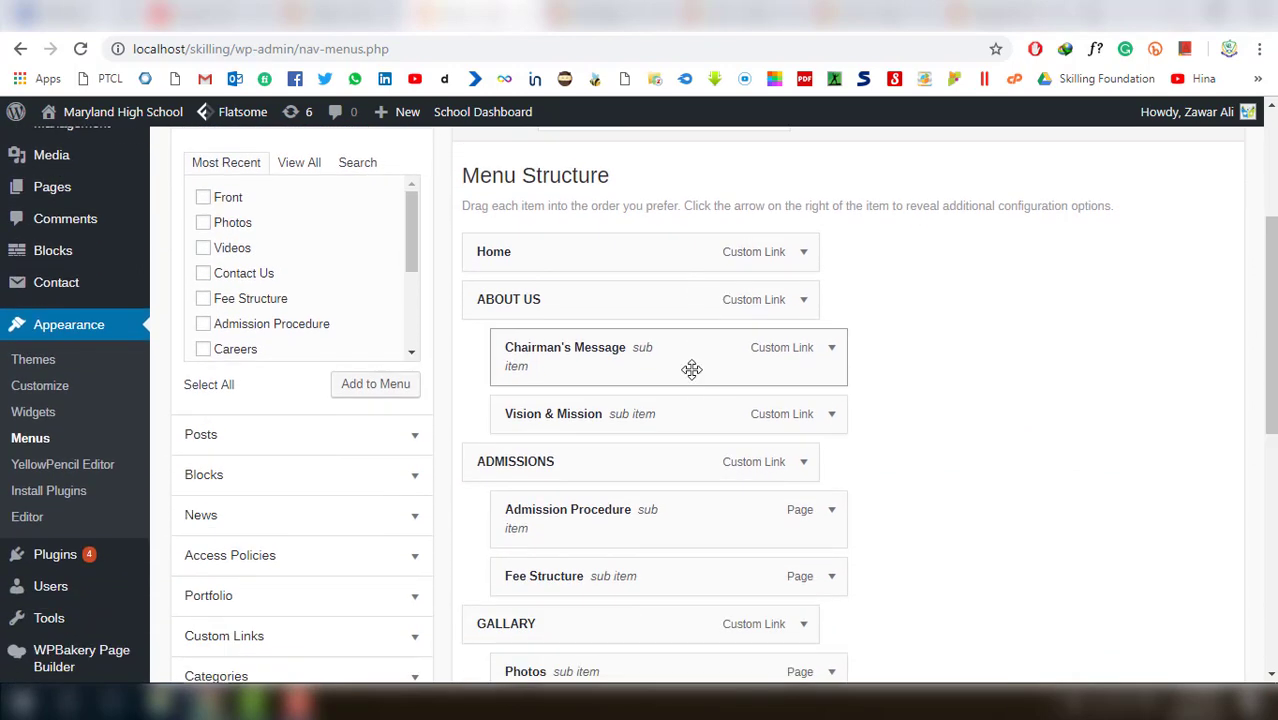
scroll(586, 360, "up", 1)
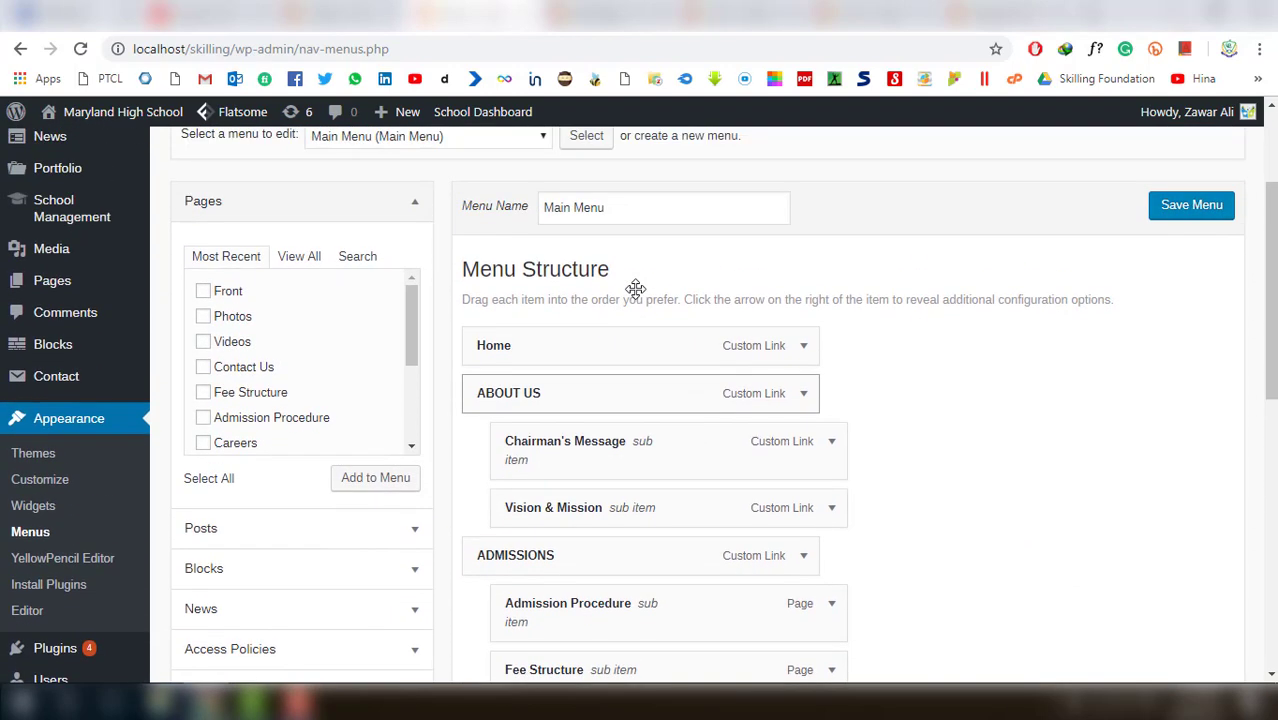
left_click(645, 207)
left_click(948, 230)
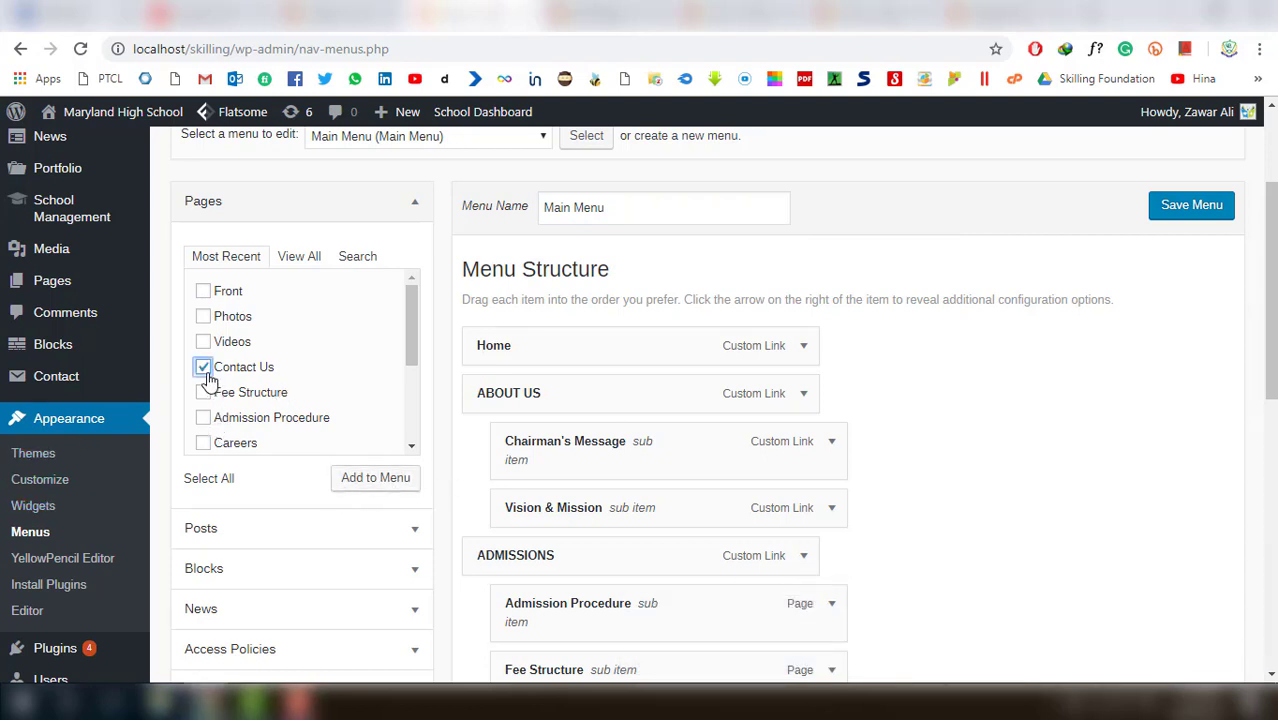
scroll(610, 440, "down", 3)
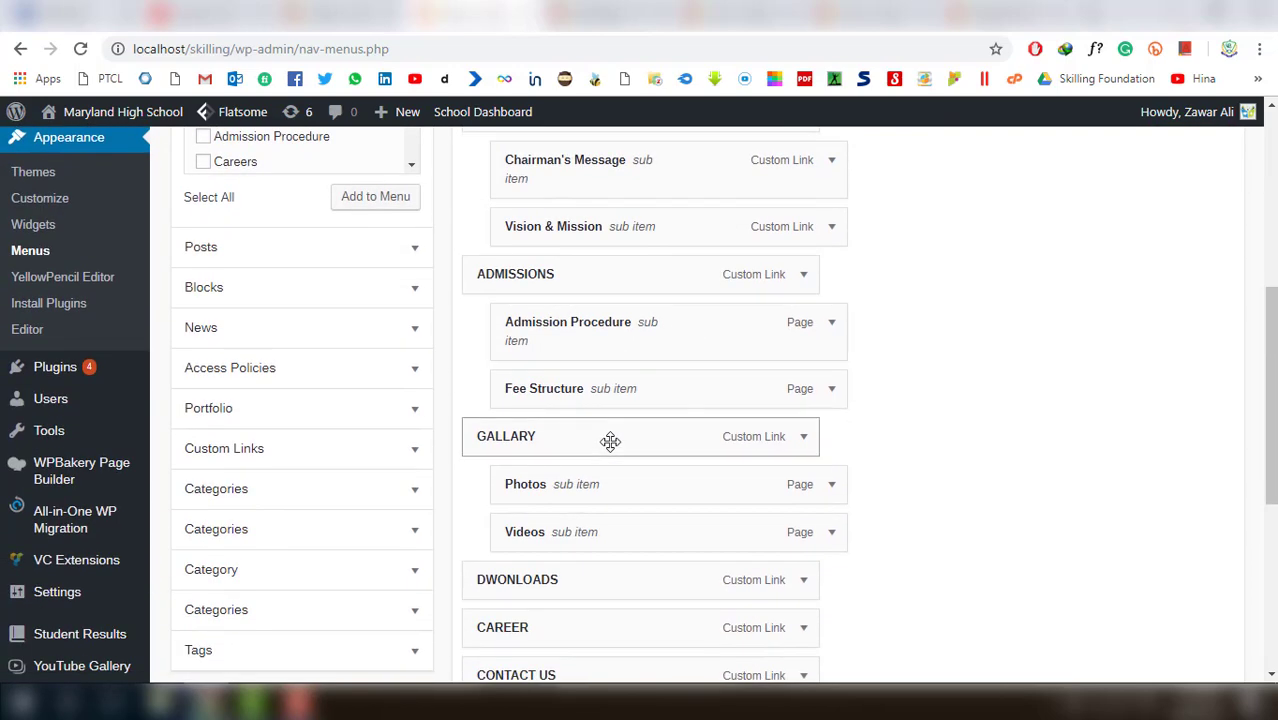
scroll(610, 441, "up", 2)
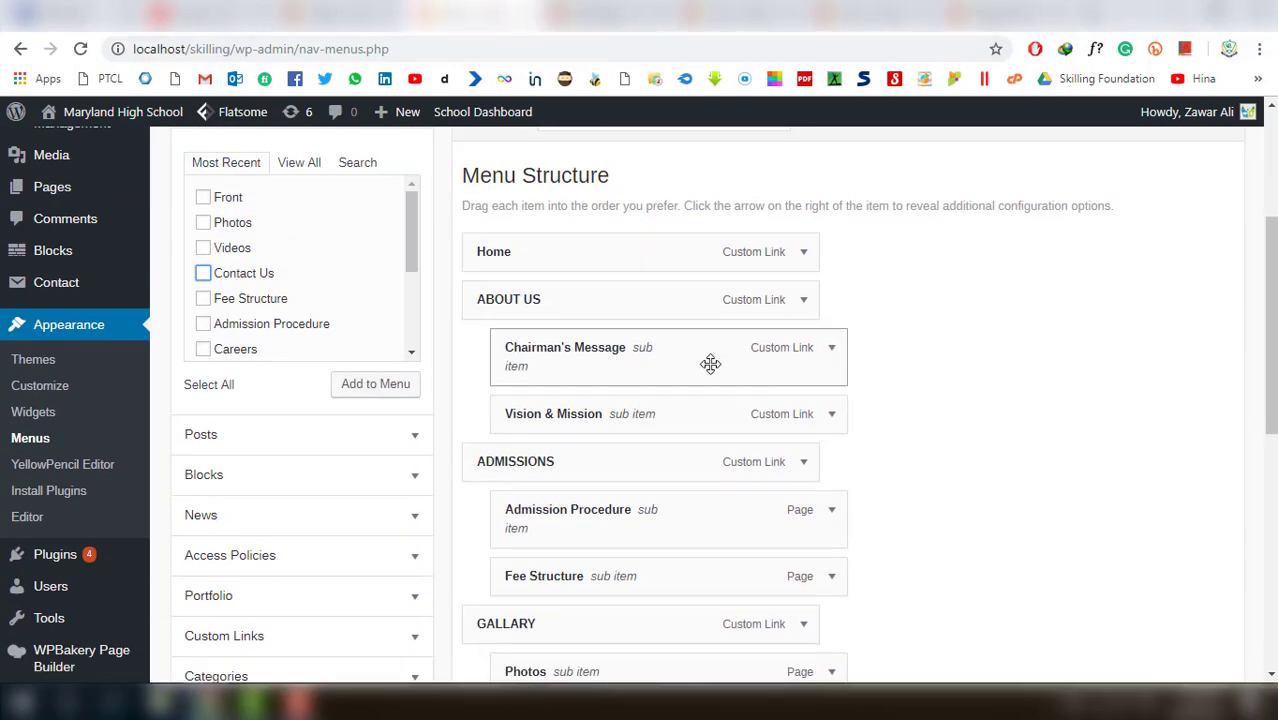
left_click_drag(670, 364, 778, 365)
left_click_drag(623, 373, 565, 370)
mouse_move(588, 308)
left_mouse_down()
mouse_move(618, 305)
mouse_move(579, 302)
left_mouse_up()
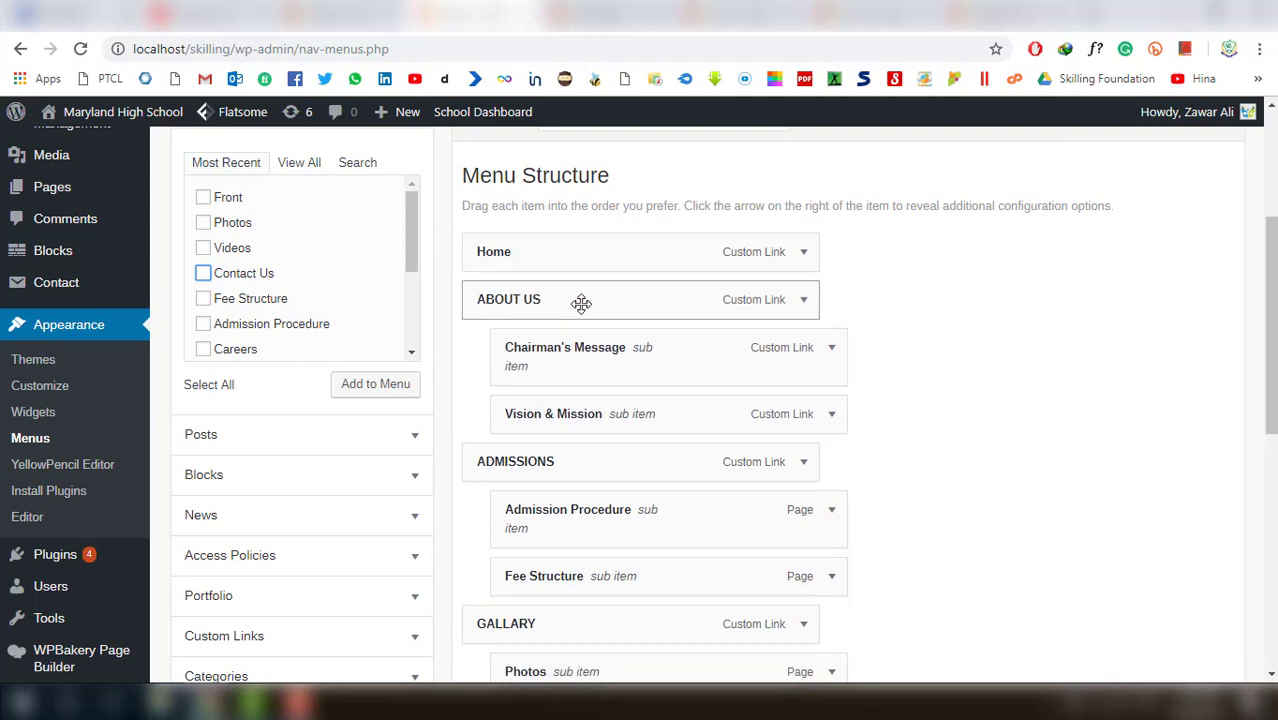
Compare the Main Menu structure with the header navigation on the school pages, and examine the Front page's footer columns
scroll(723, 413, "down", 1)
left_click(470, 14)
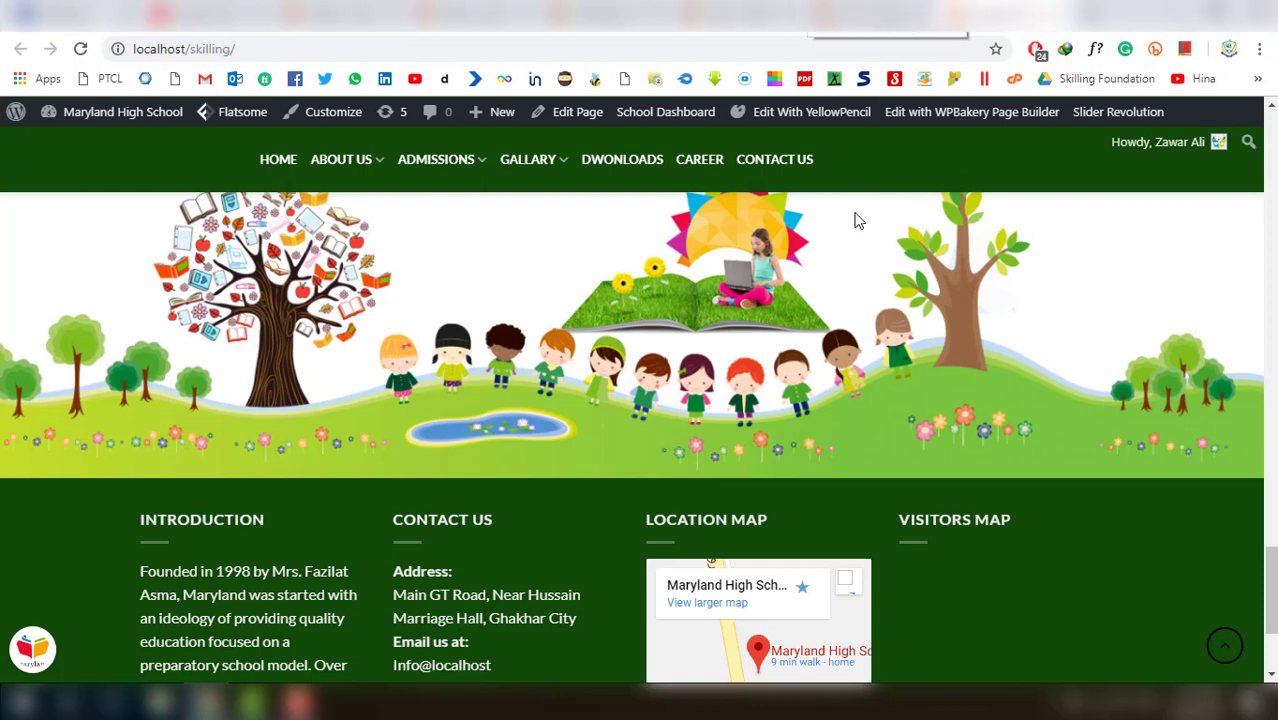
mouse_move(548, 178)
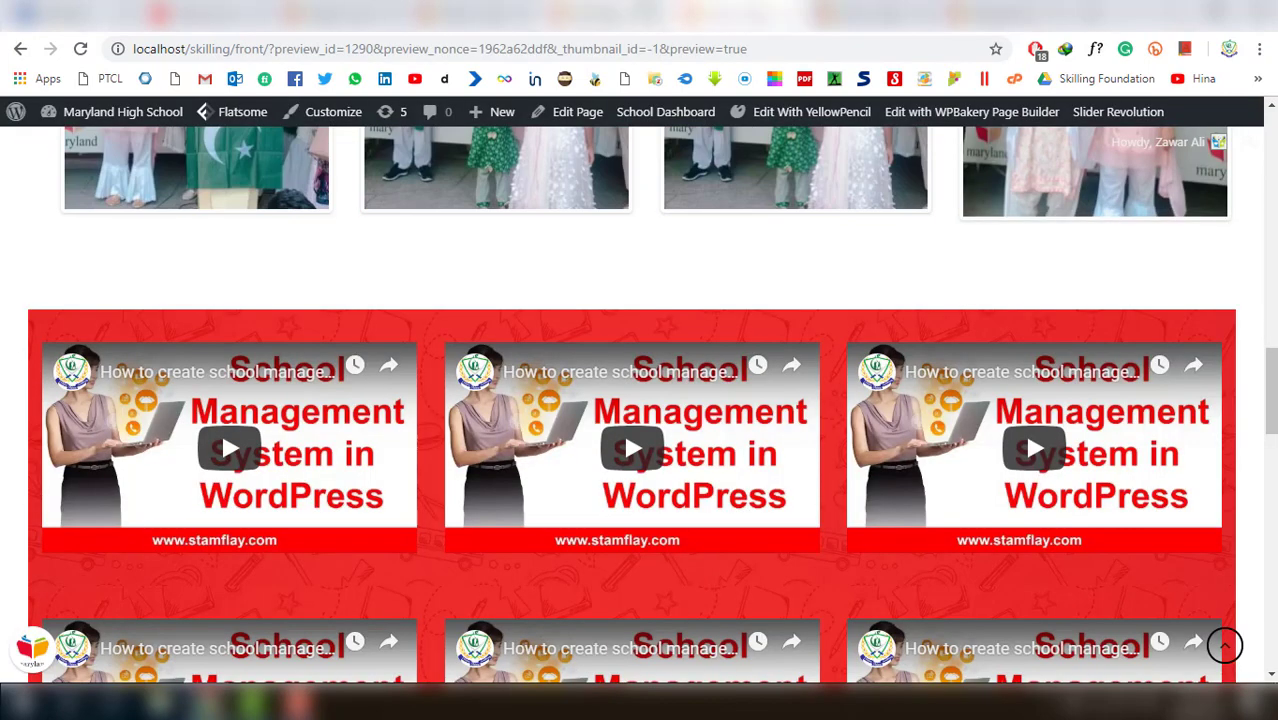
left_click(577, 111)
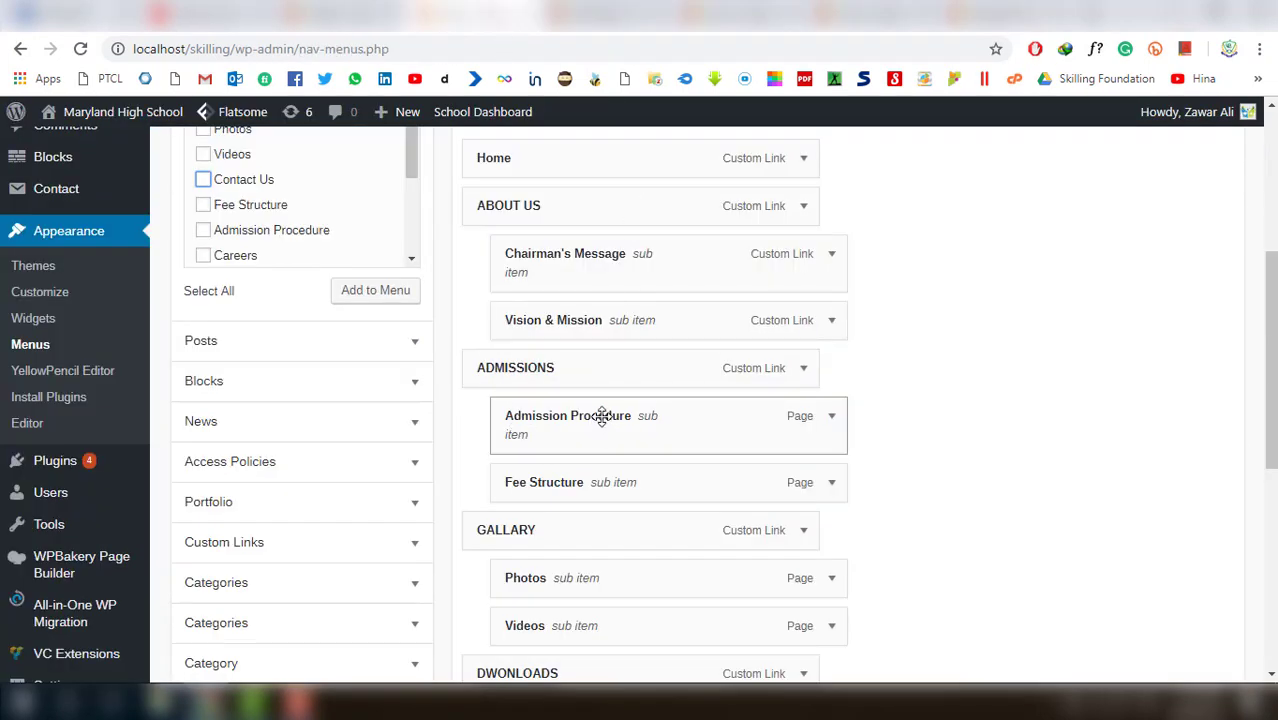
scroll(602, 414, "up", 3)
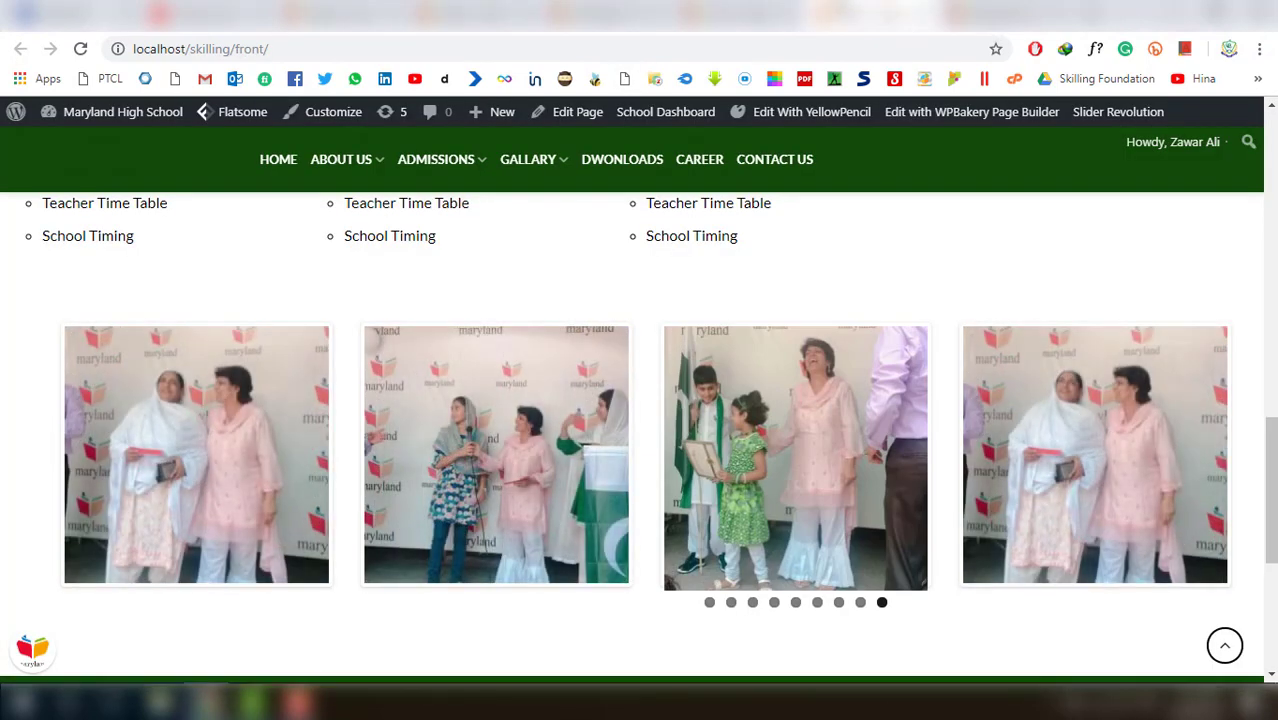
scroll(806, 131, "down", 1)
scroll(836, 386, "down", 3)
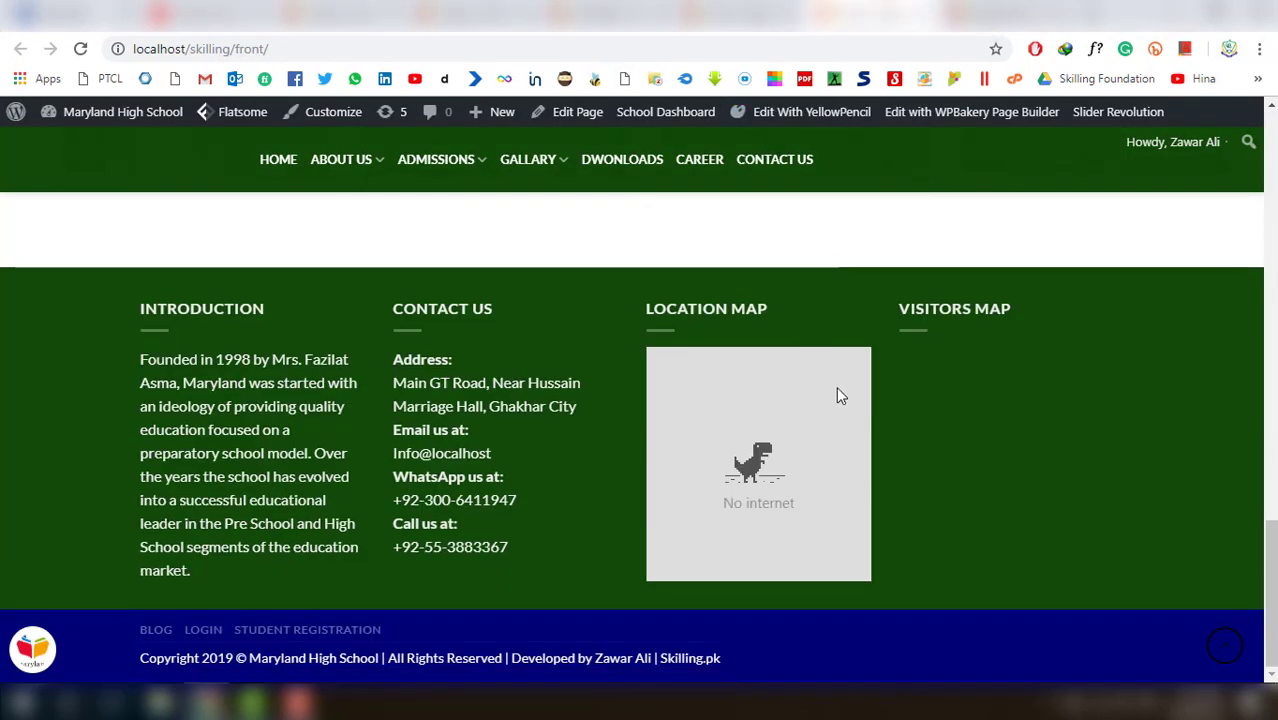
mouse_move(827, 428)
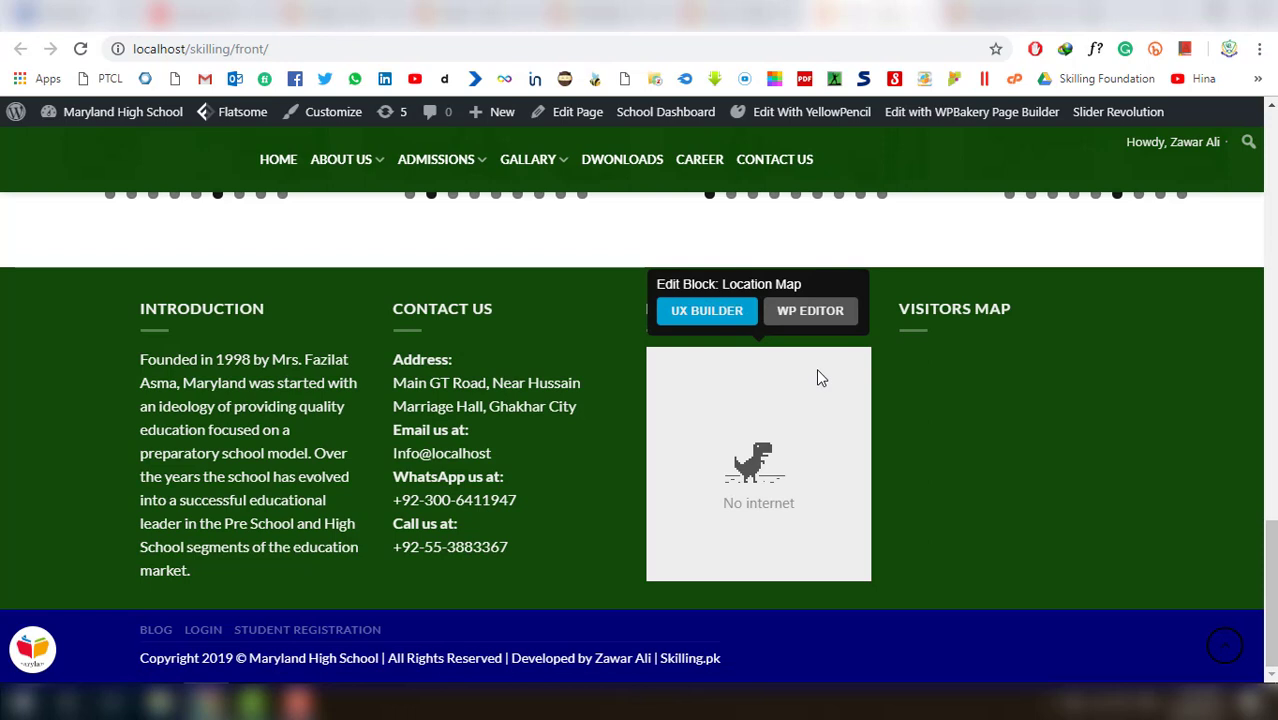
Open the theme Customizer for the Front page and look over the page's photo sliders and footer while it loads
left_click(328, 120)
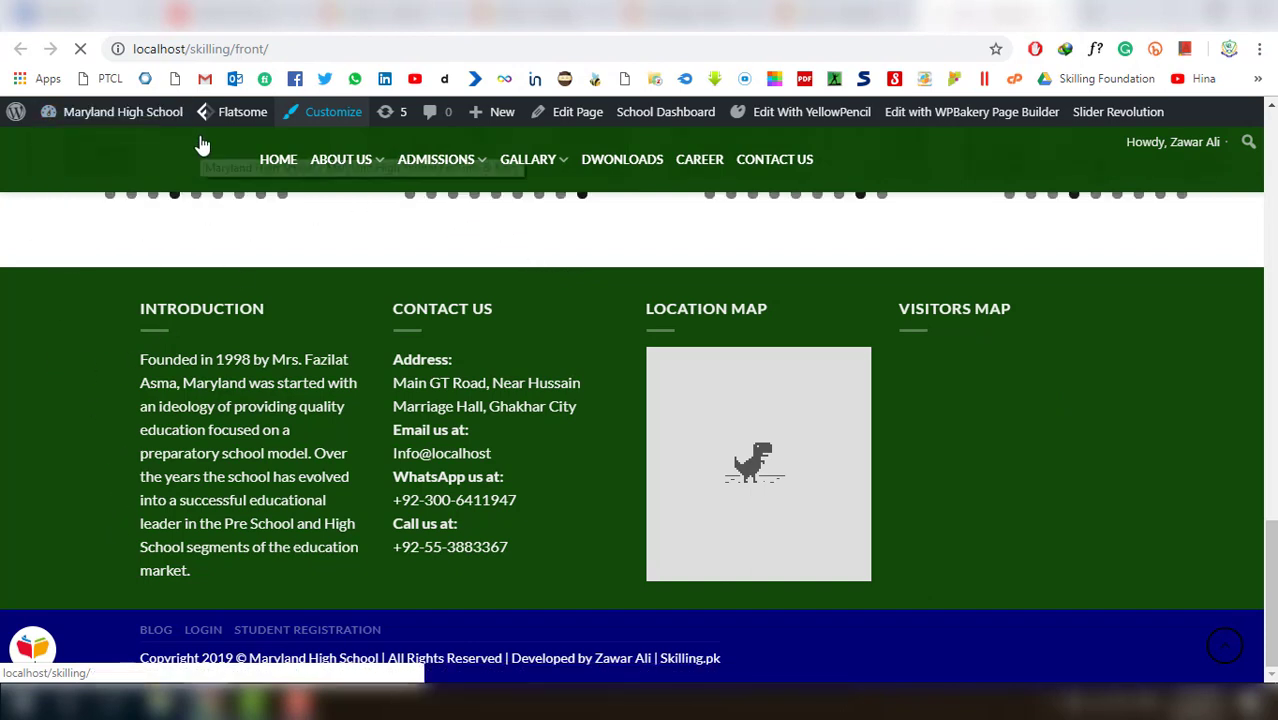
scroll(725, 180, "up", 4)
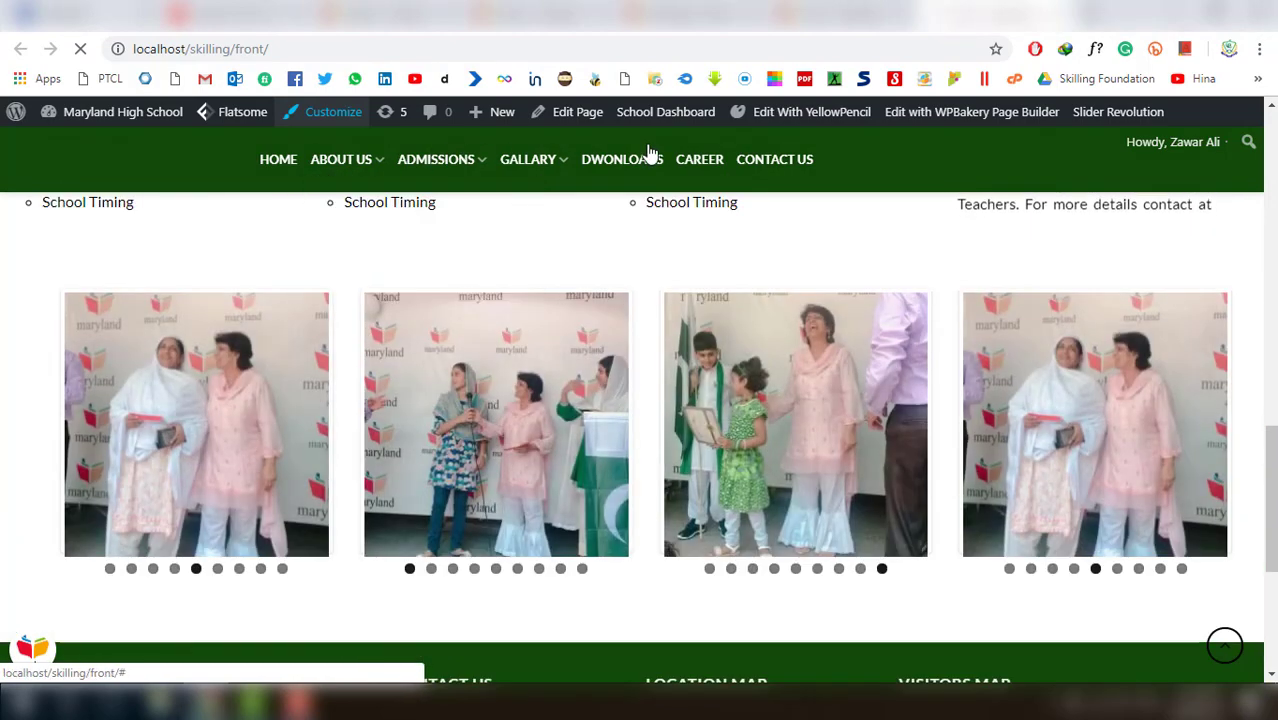
scroll(779, 414, "down", 3)
scroll(779, 414, "down", 1)
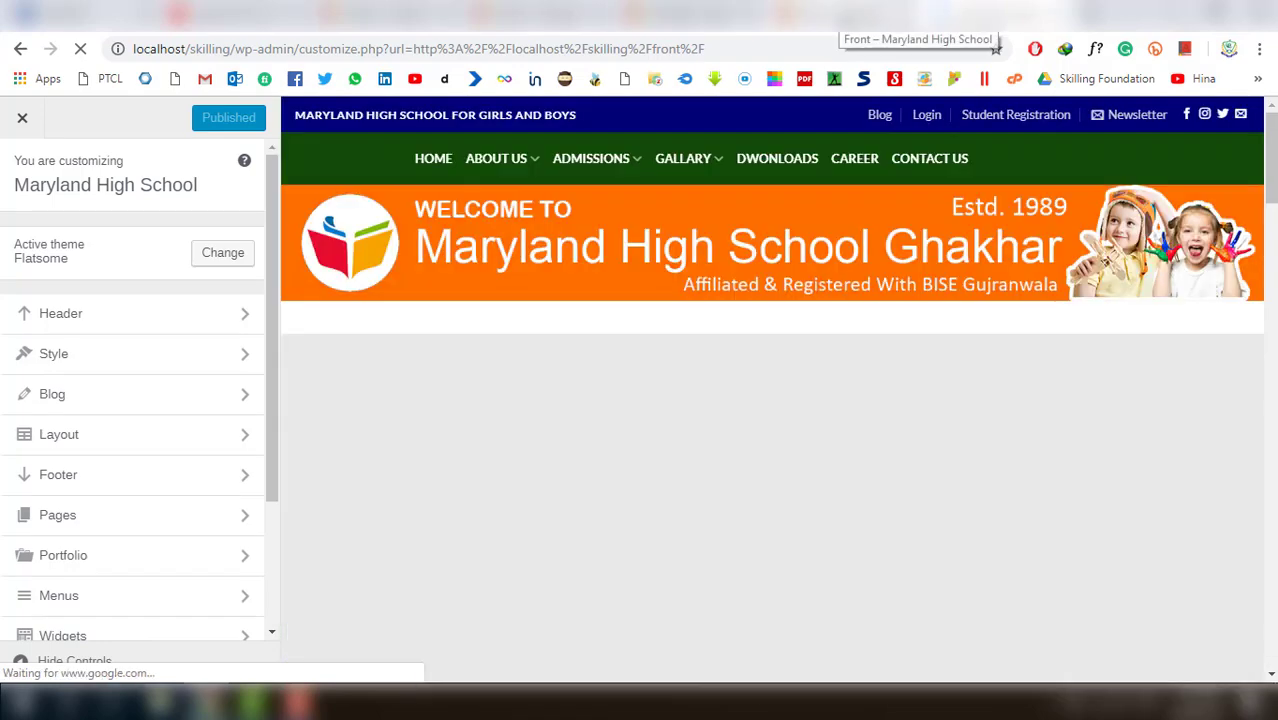
Return to the Front page preview and check the footer's introduction, contact, location map and visitors map columns
left_click(845, 14)
scroll(1024, 421, "down", 7)
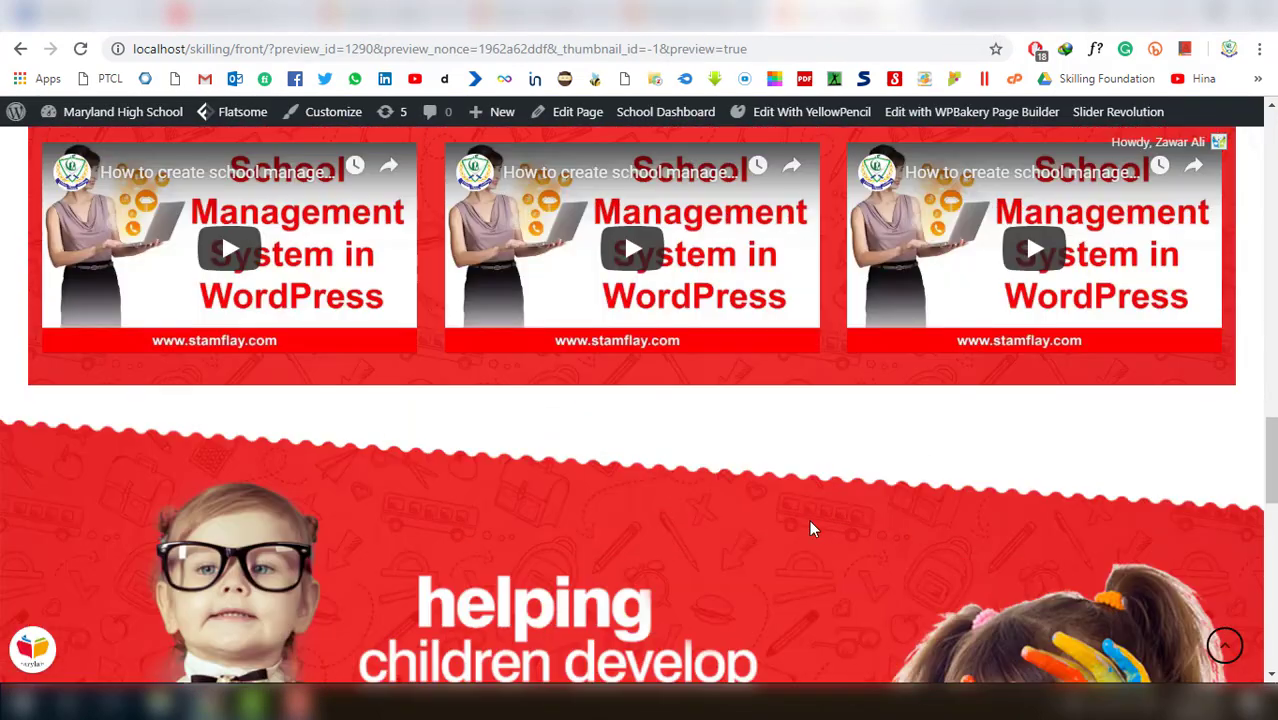
scroll(812, 546, "down", 3)
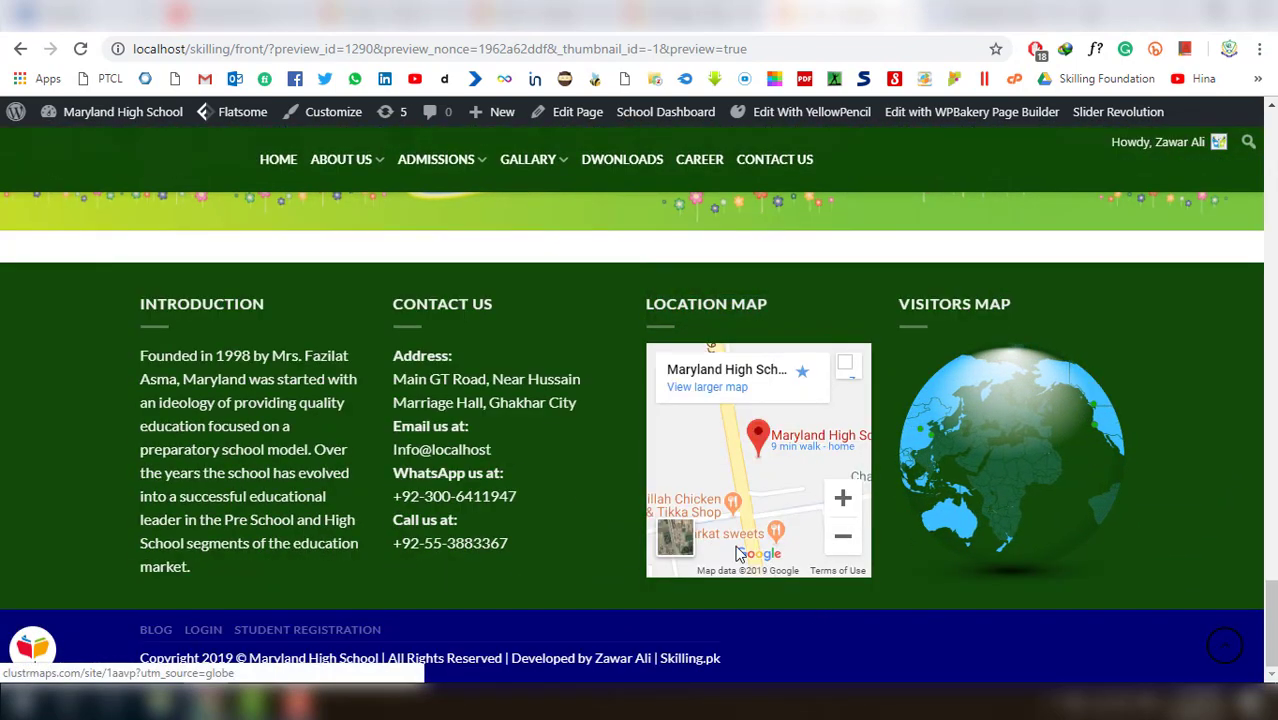
mouse_move(707, 307)
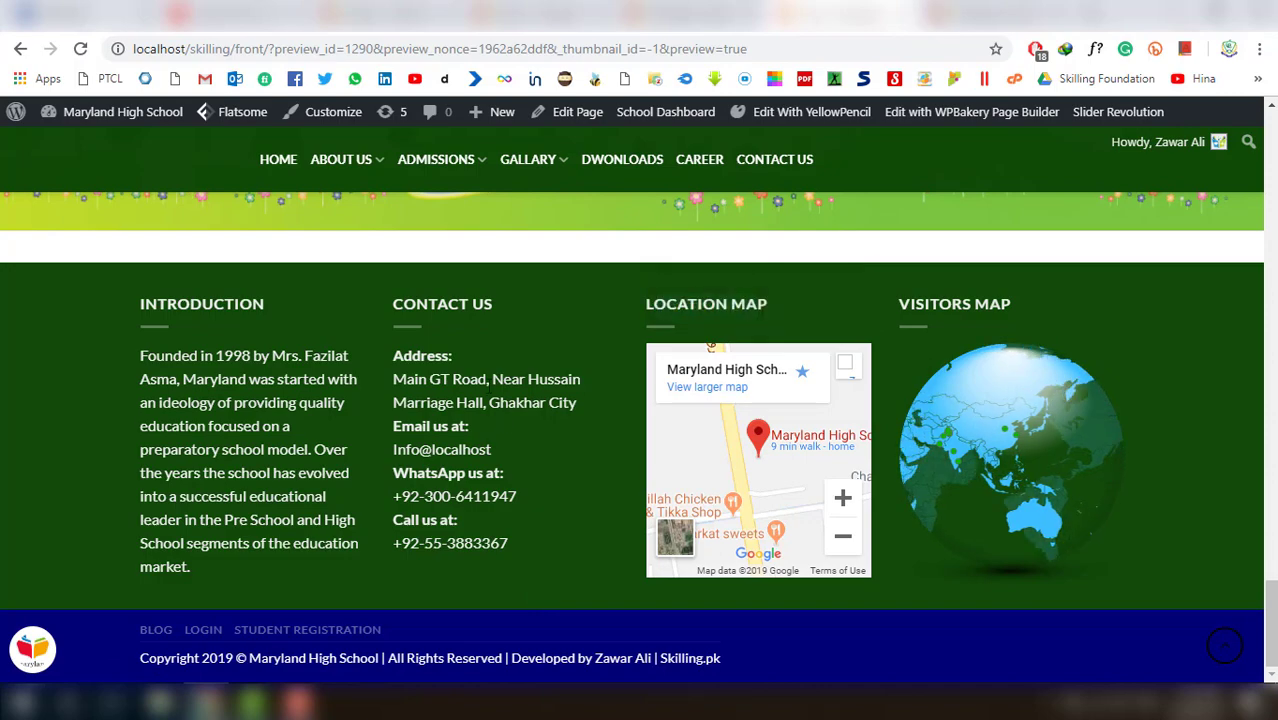
Open the Footer 2 widgets in the Customizer from the Introduction column of the previewed footer
left_click(333, 111)
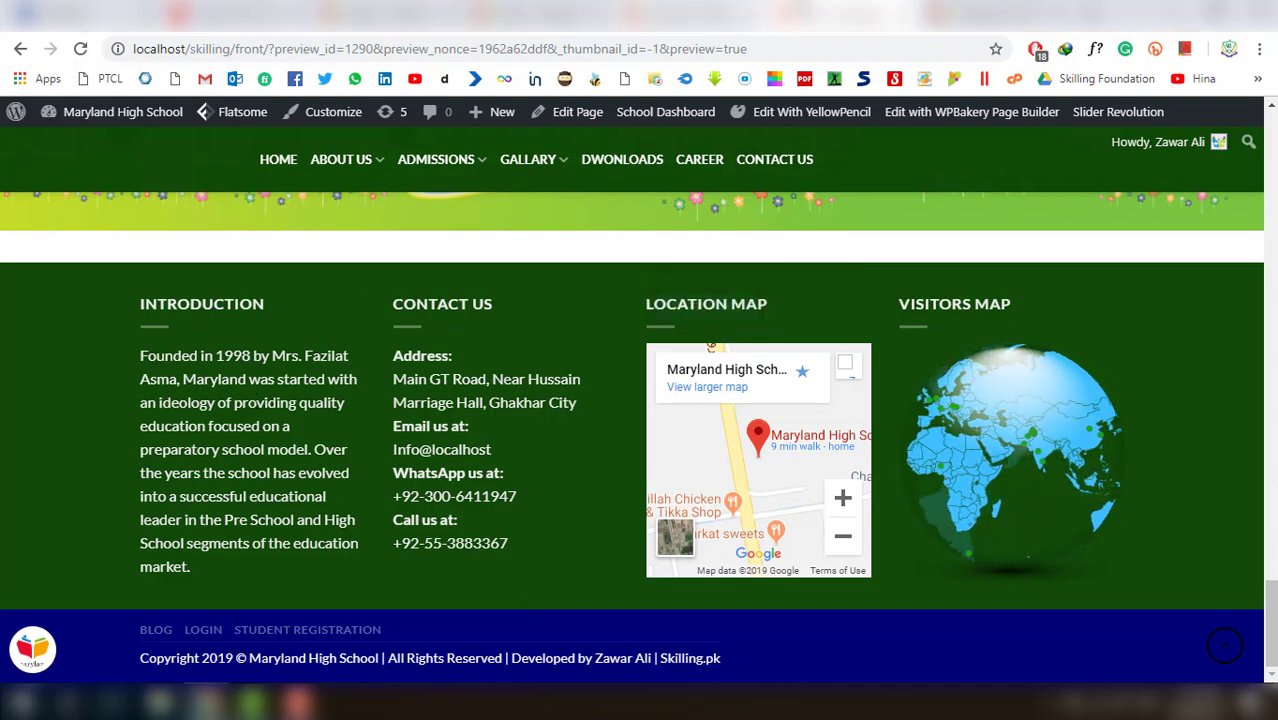
scroll(710, 402, "down", 15)
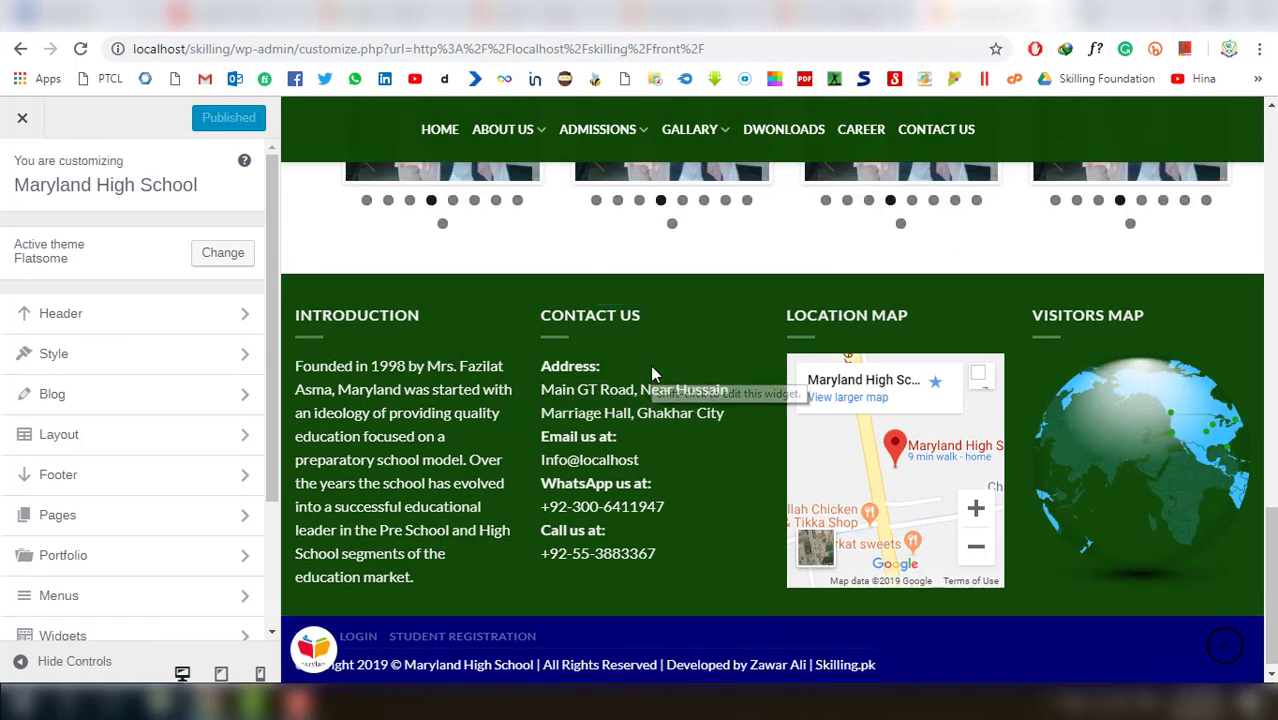
left_click(391, 313)
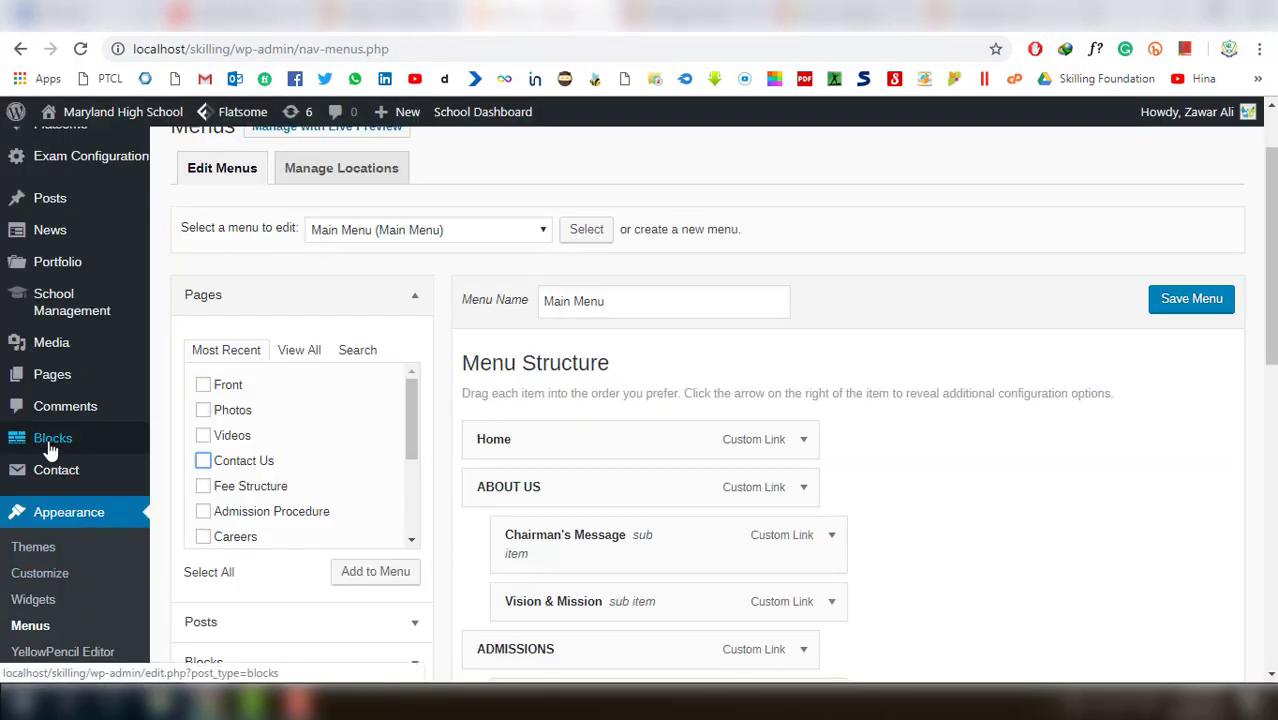
Leave the Menus screen without saving, open the Blocks list in the WordPress admin and look through its entries
mouse_move(48, 448)
left_click(173, 433)
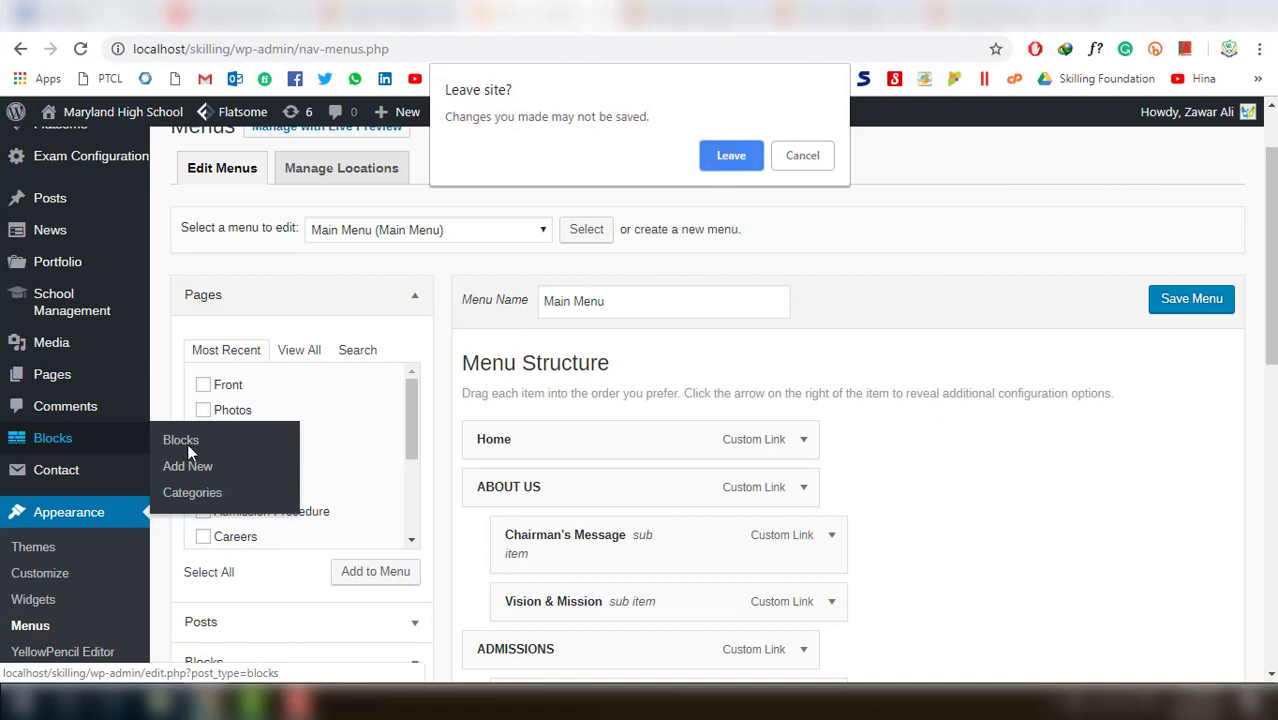
left_click(731, 156)
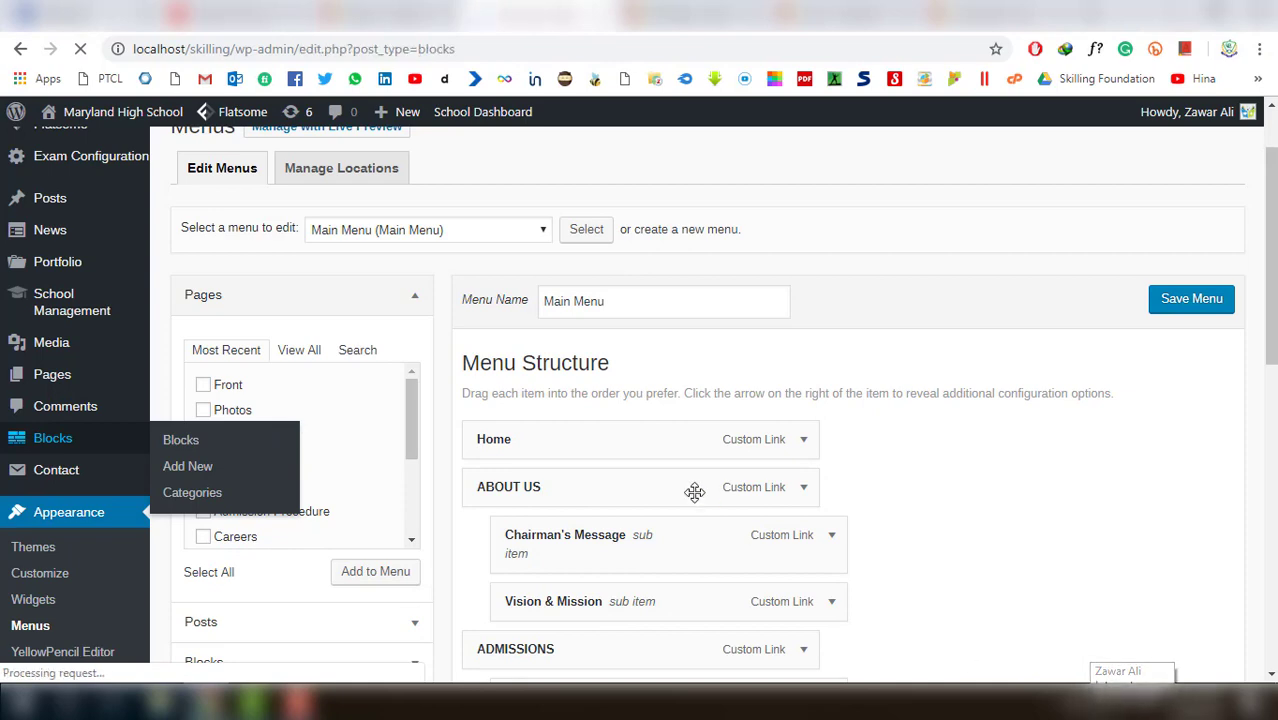
scroll(445, 507, "down", 1)
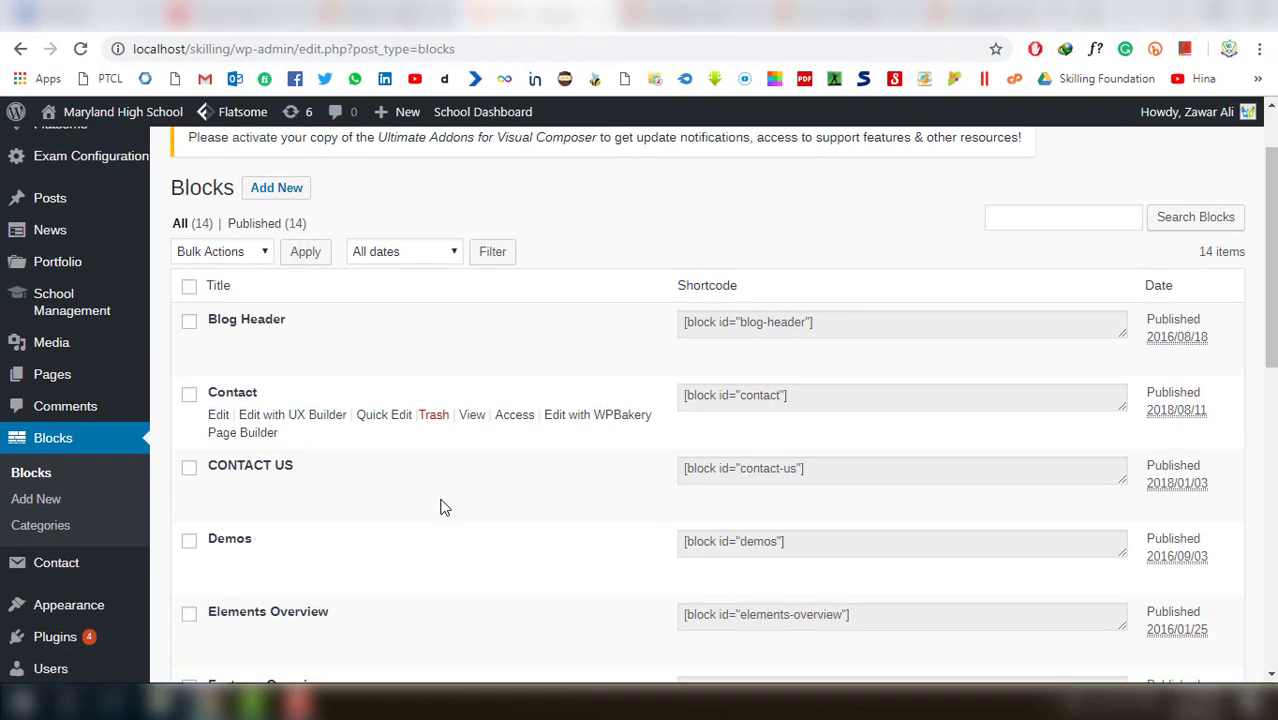
scroll(470, 527, "down", 2)
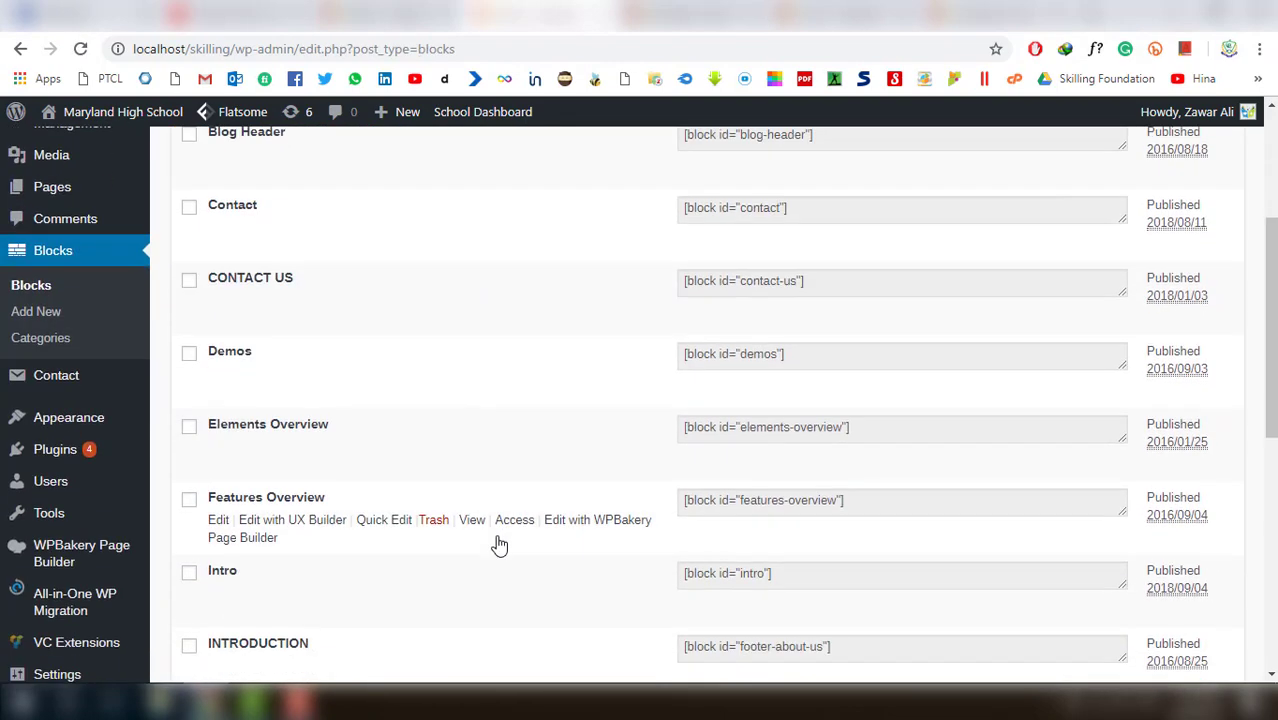
scroll(306, 347, "up", 3)
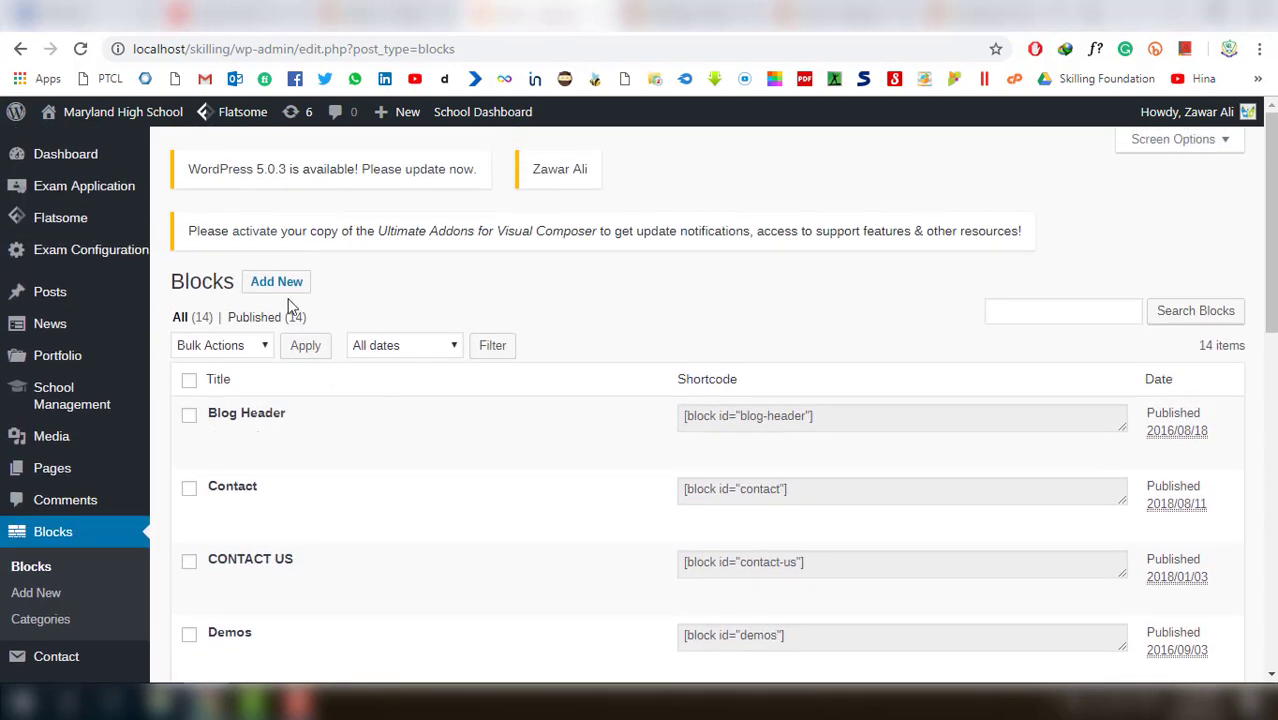
scroll(372, 372, "down", 1)
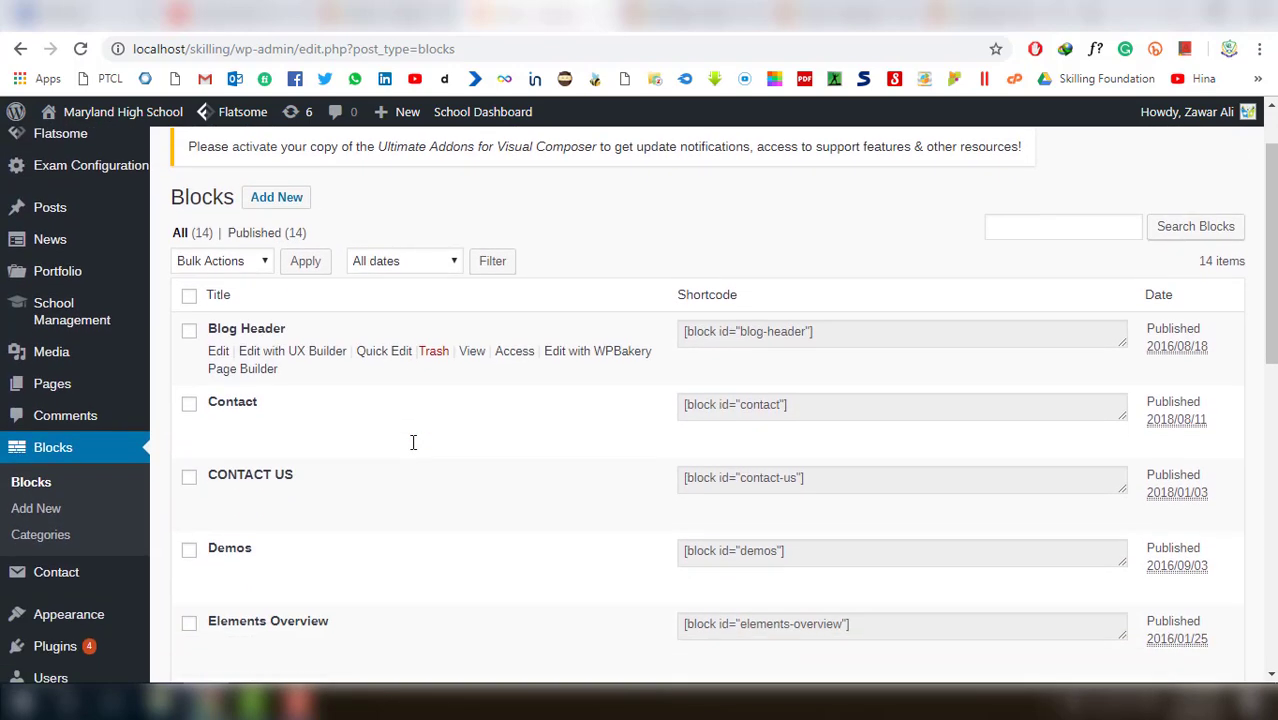
Compare the Footer 2 widgets with the Blocks list and open the INTRODUCTION block for editing
key("alt+Left")
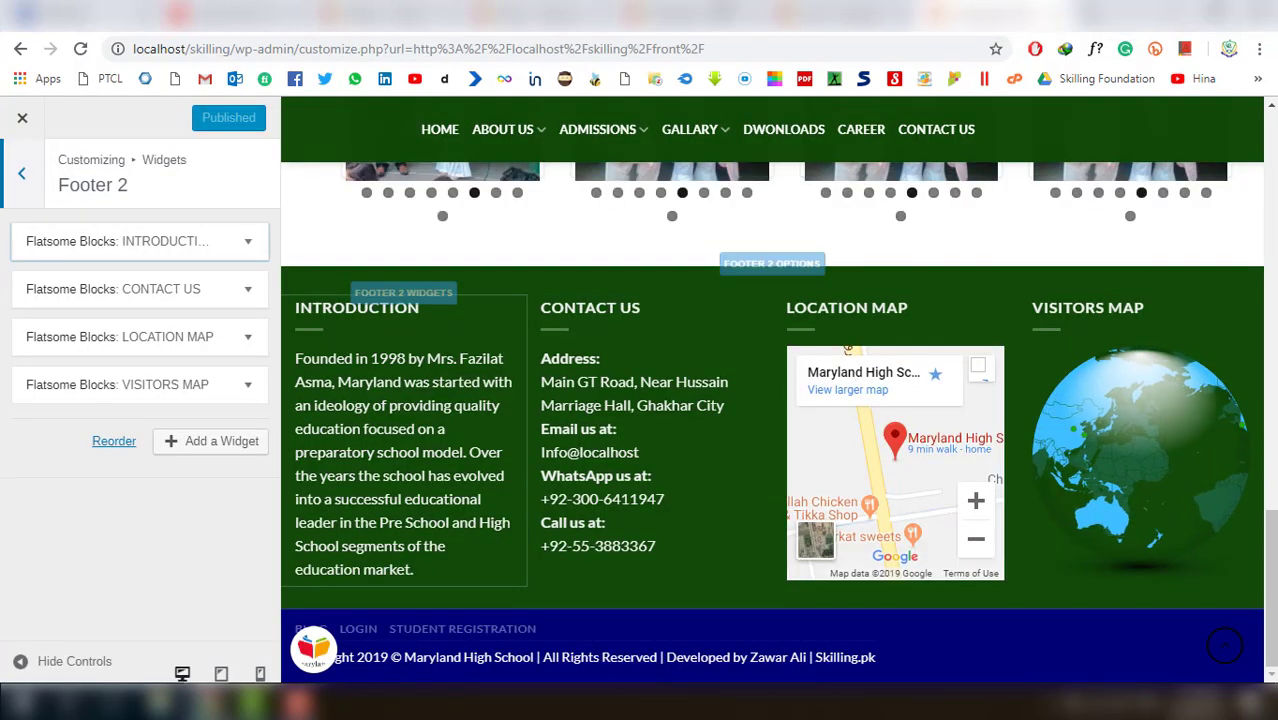
key("alt+Left")
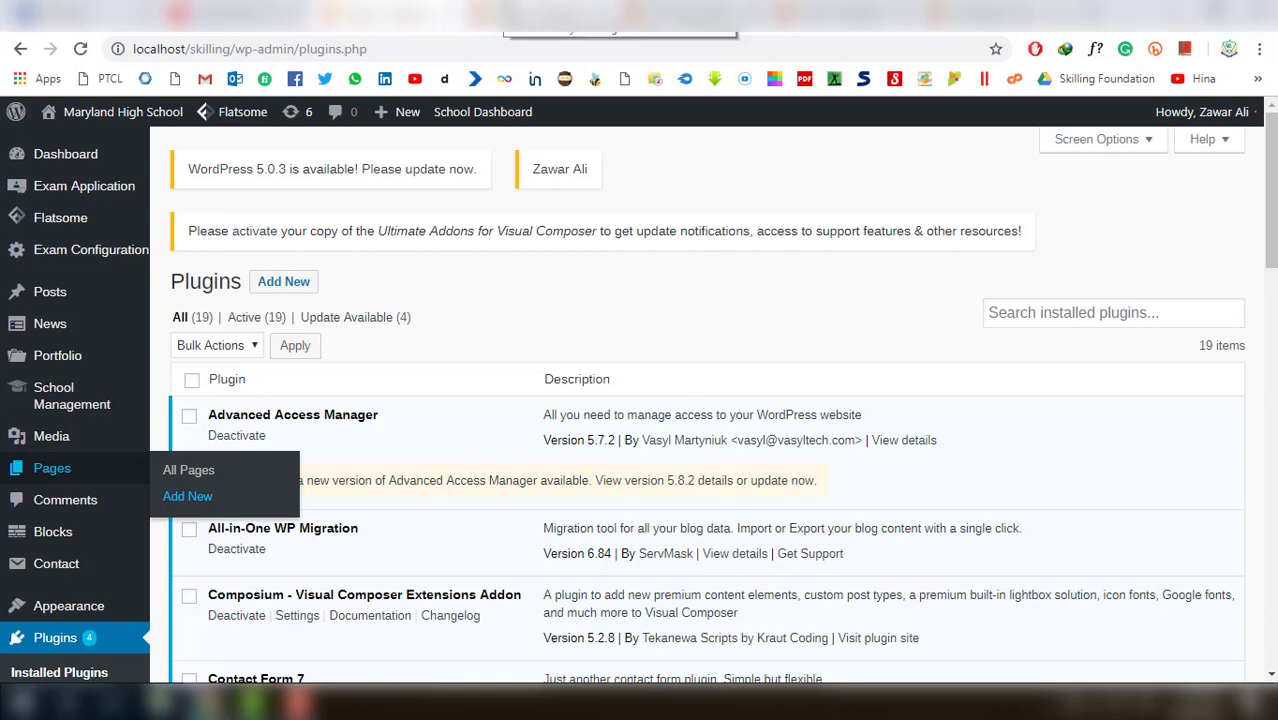
key("alt+Left")
scroll(408, 470, "down", 4)
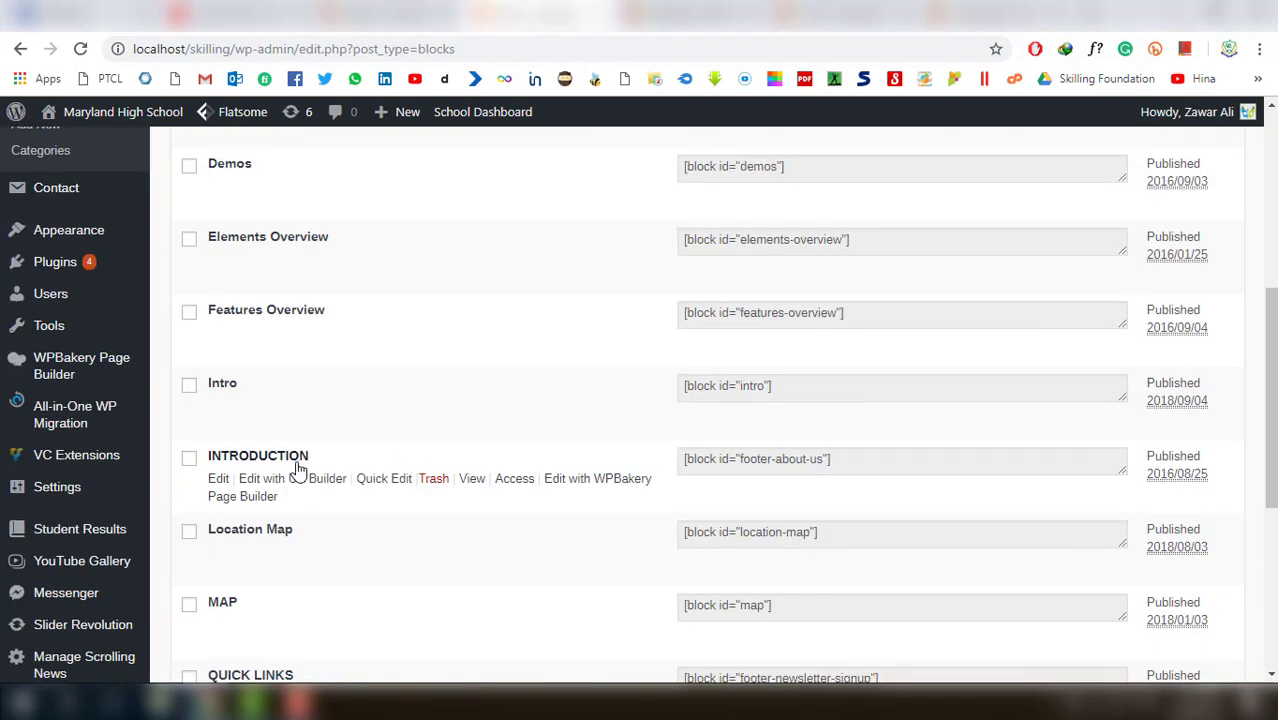
left_click(218, 480)
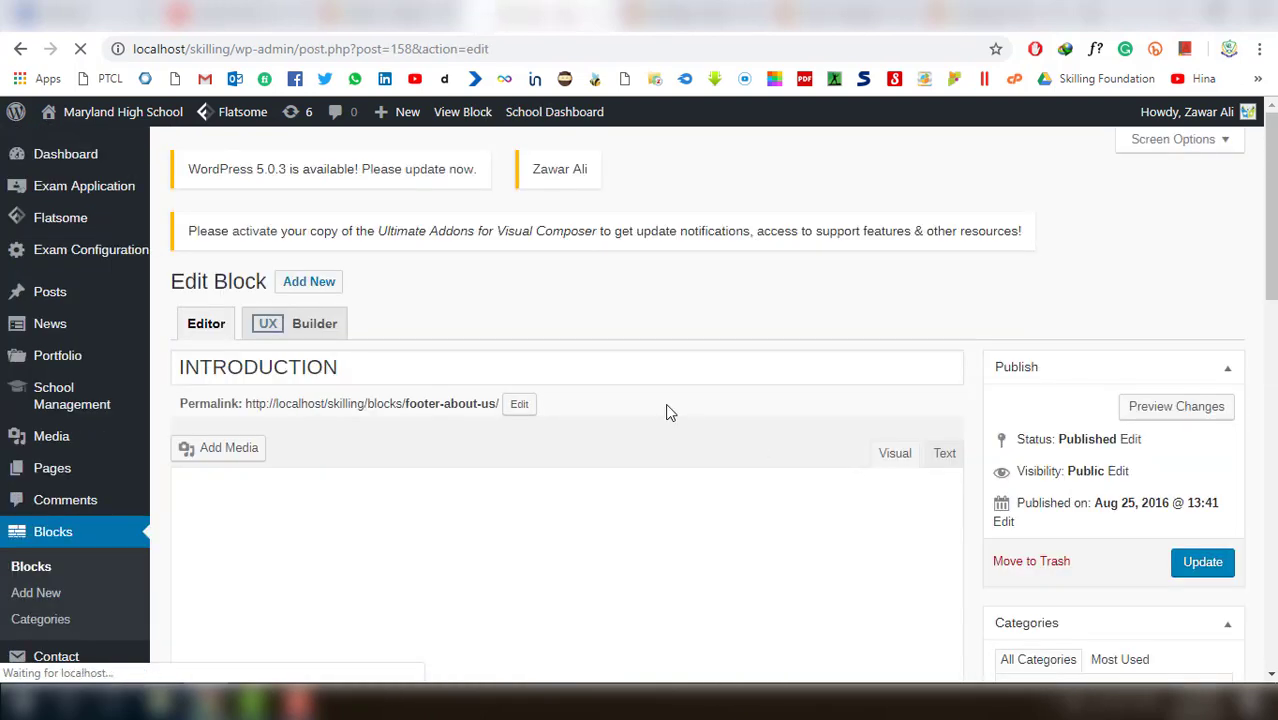
Examine the INTRODUCTION block's academy description and its follow shortcode for the social media links
scroll(670, 413, "down", 4)
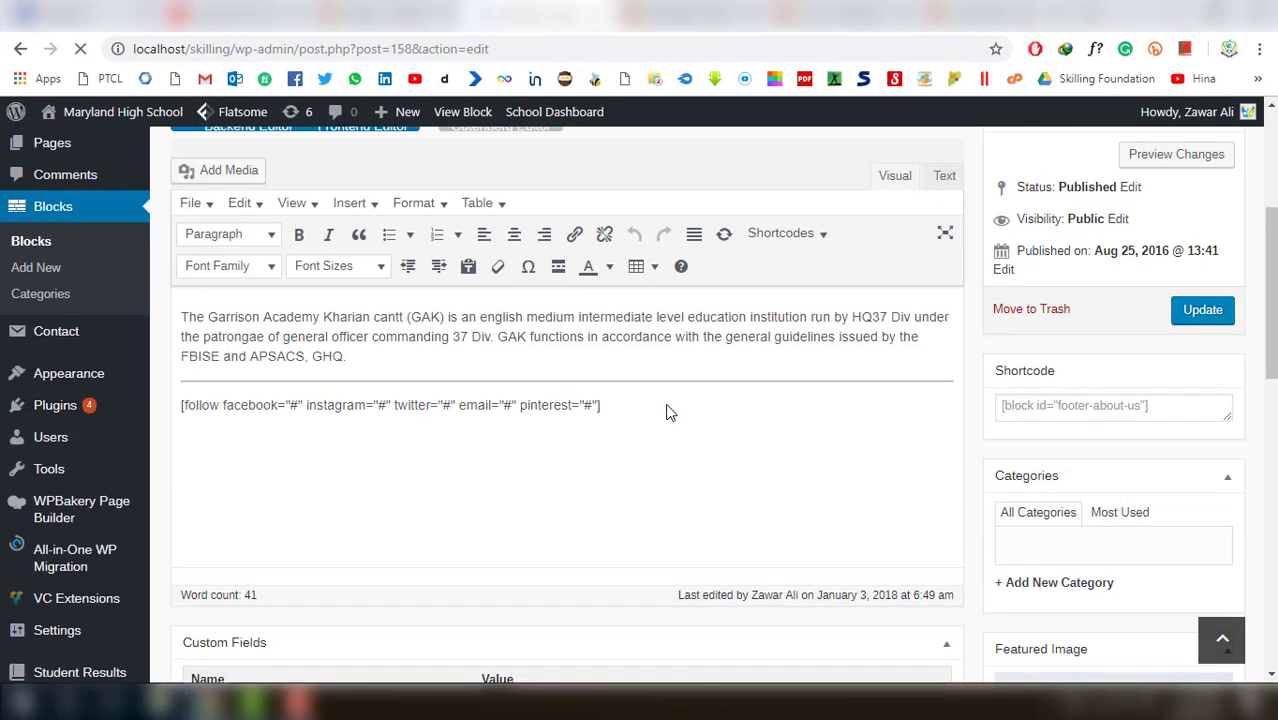
scroll(670, 413, "up", 1)
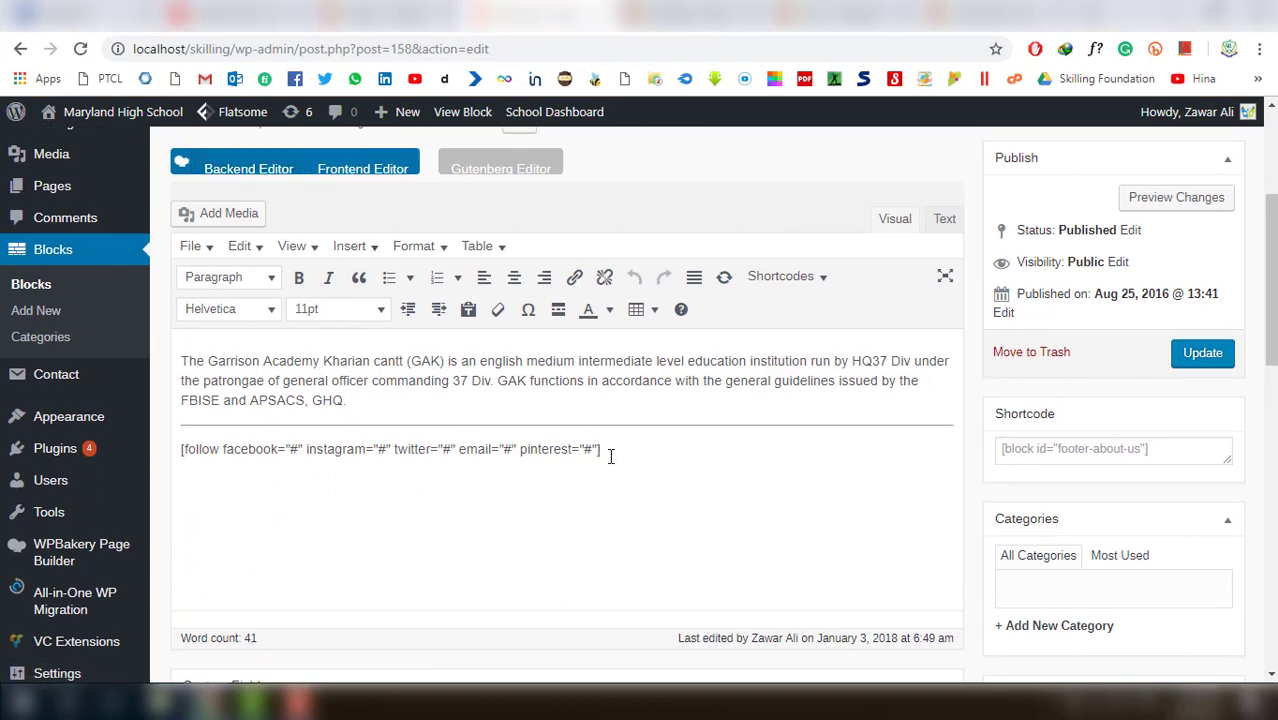
left_click_drag(607, 460, 189, 441)
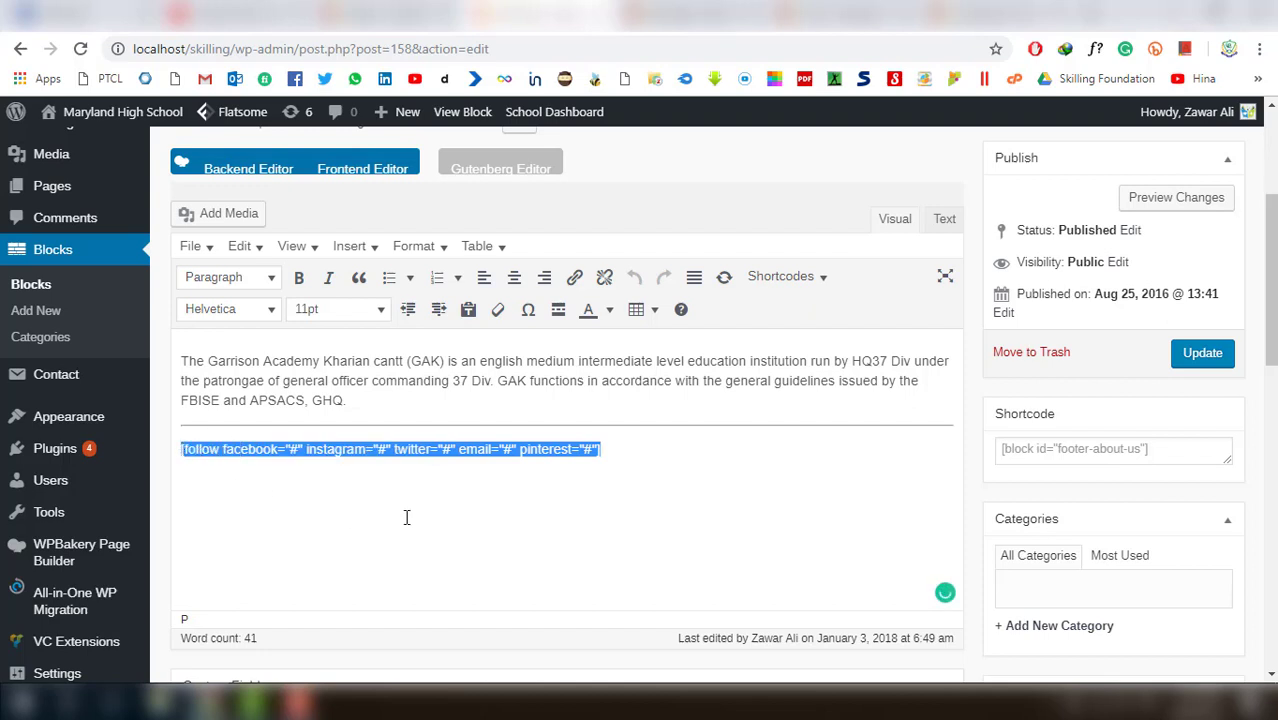
left_click(571, 546)
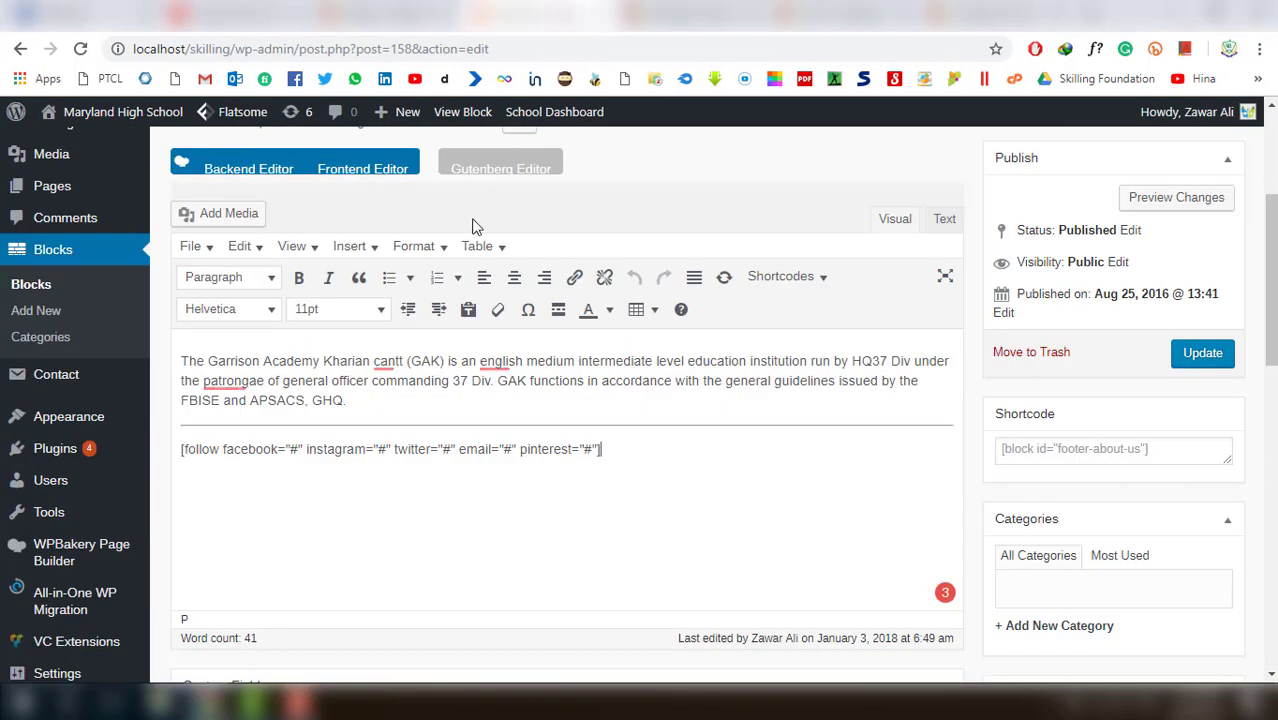
scroll(252, 311, "up", 3)
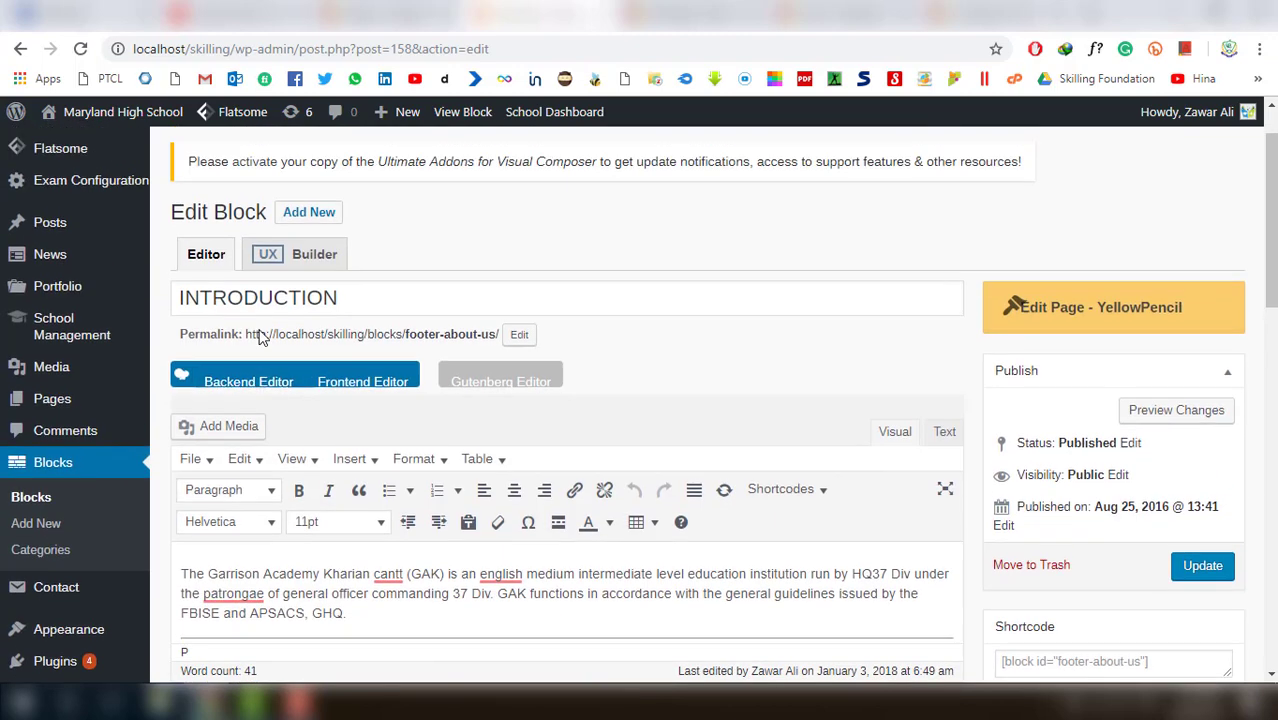
Return to the Blocks list, open the Location Map block's editor in a separate tab and check the remaining blocks
left_click(20, 49)
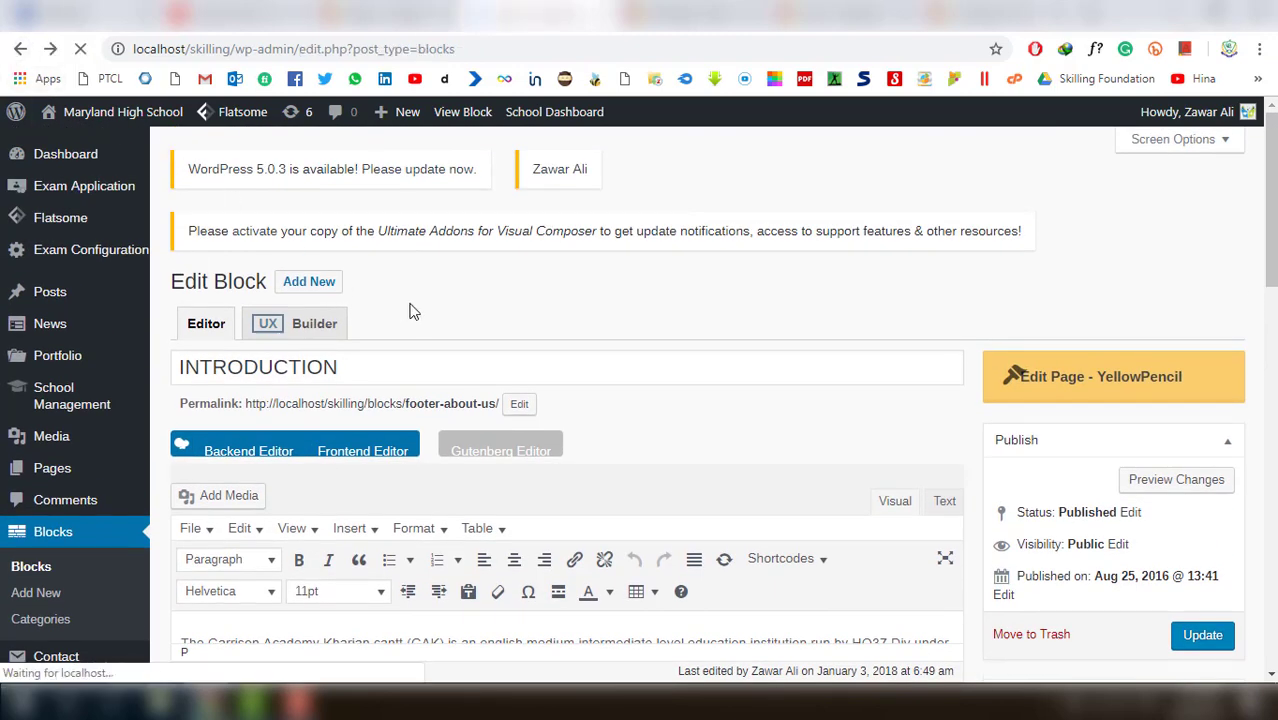
scroll(474, 423, "down", 2)
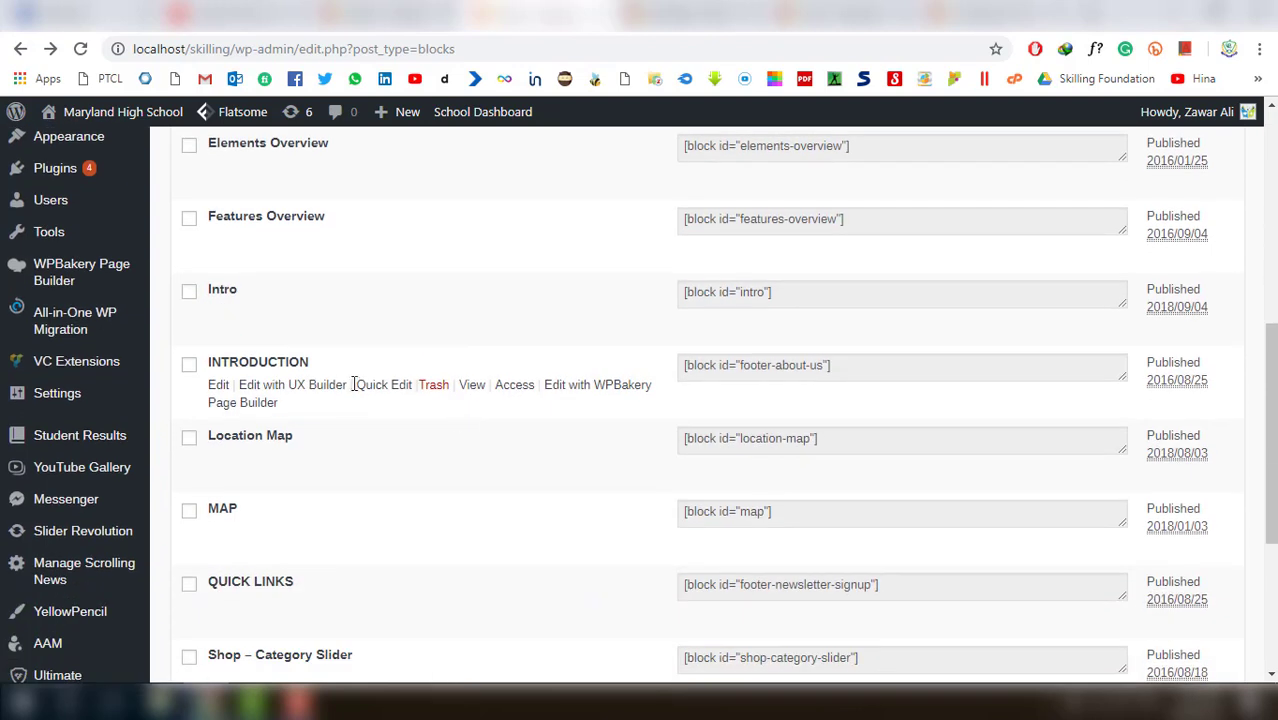
left_click(219, 461)
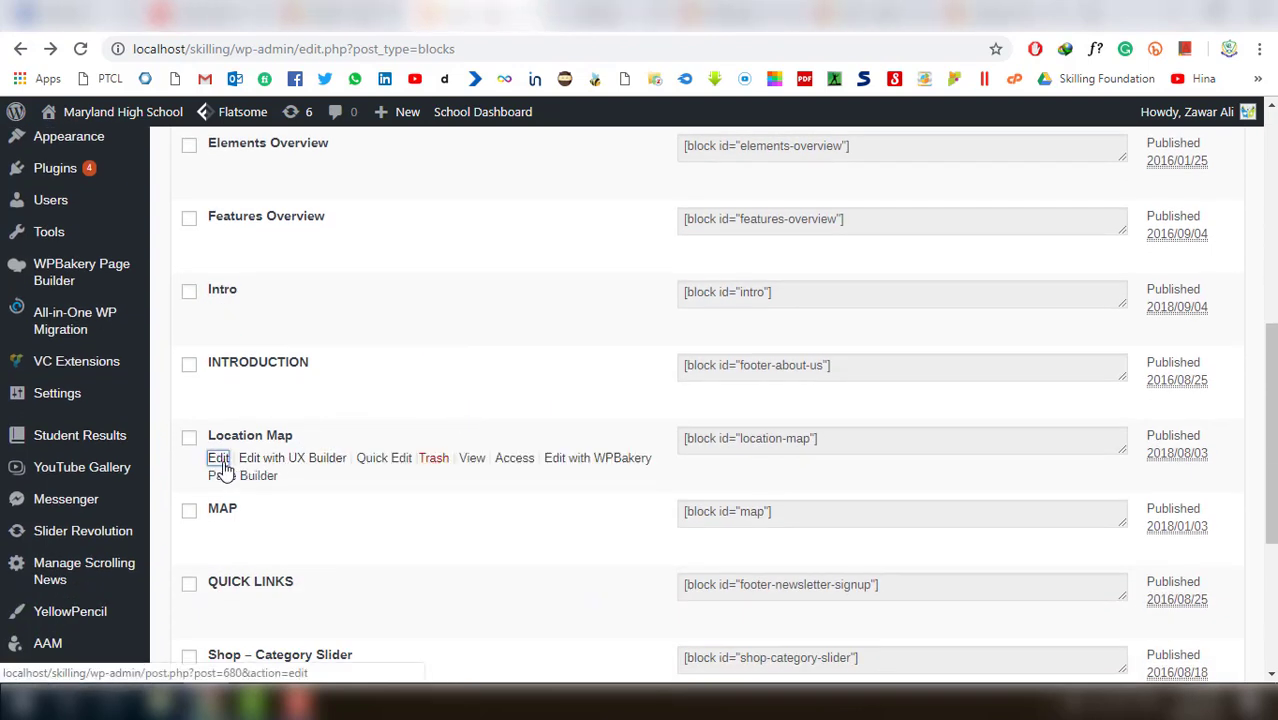
scroll(310, 545, "down", 4)
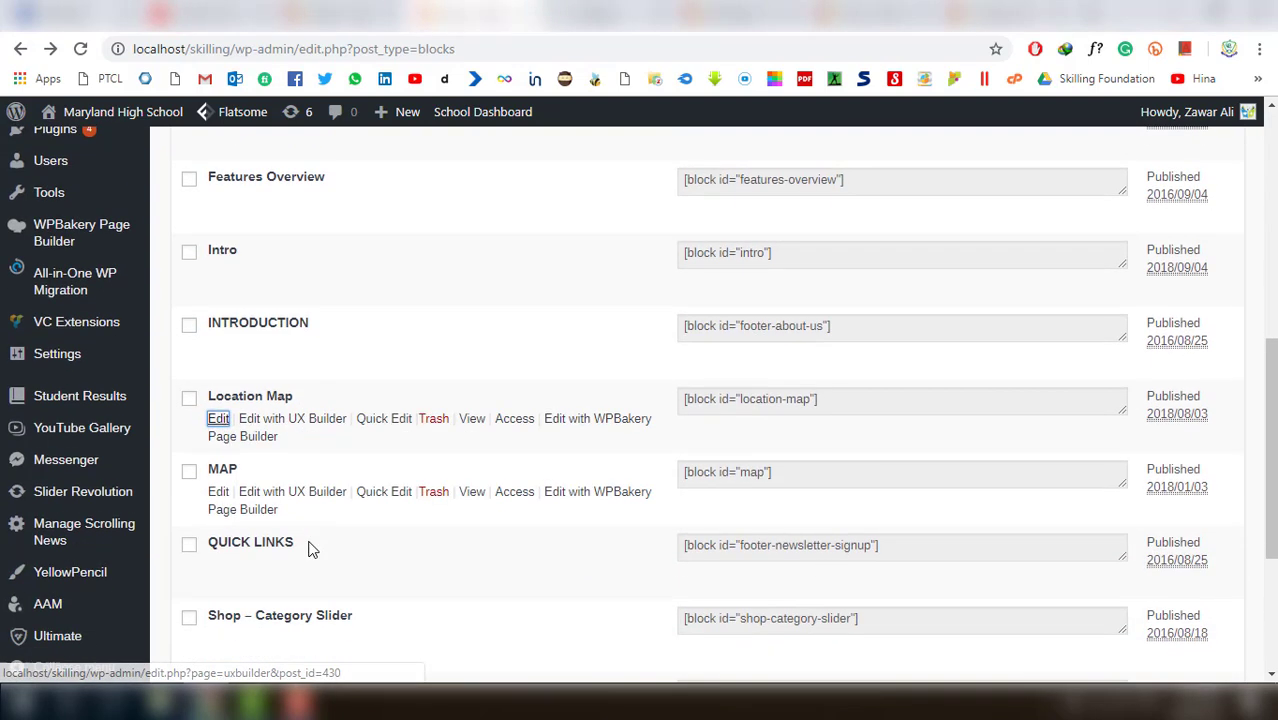
scroll(448, 503, "down", 2)
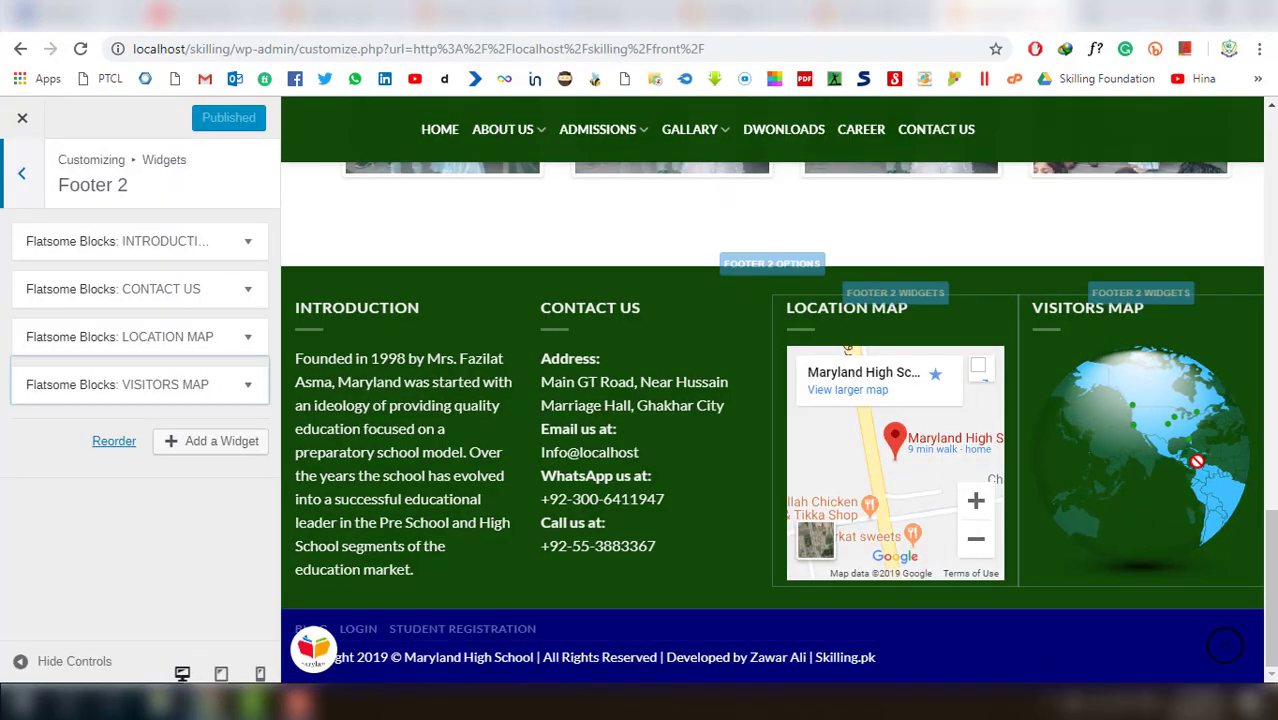
Check the footer's Visitors Map widget, return to the Blocks list and open the MAP block's editor in a separate tab
left_click(1140, 440)
key("alt+Left")
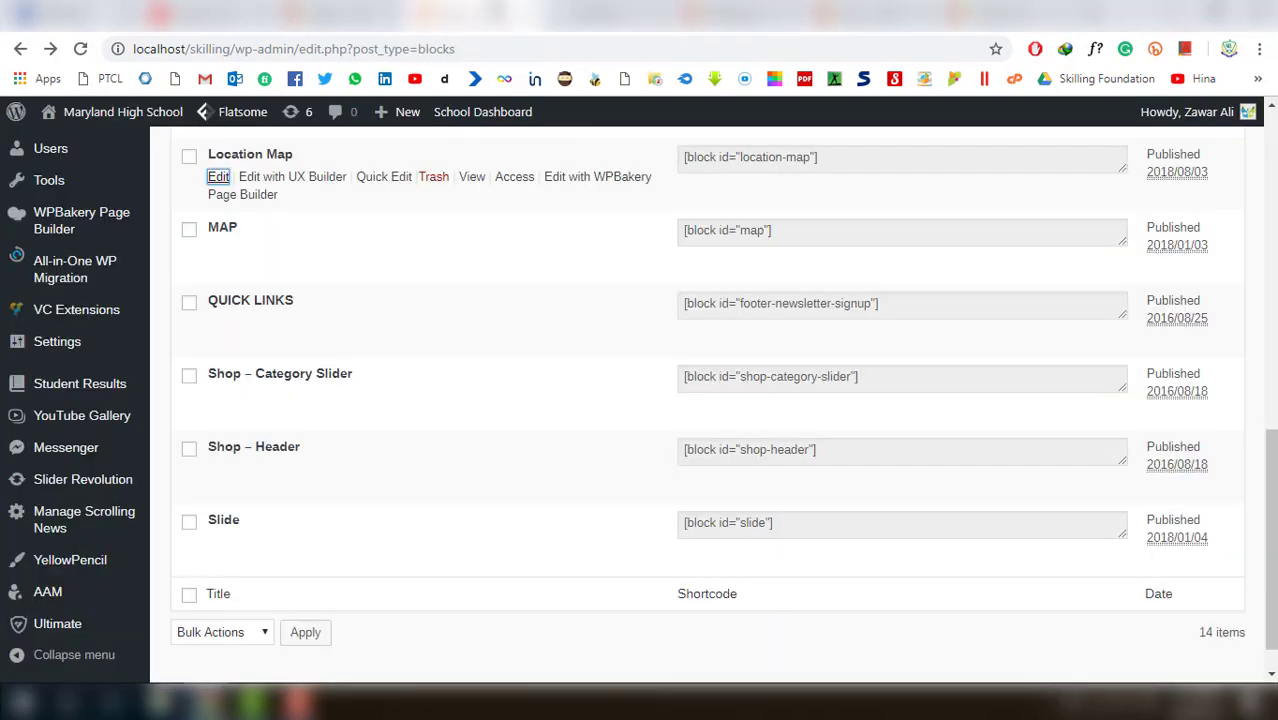
scroll(238, 360, "up", 1)
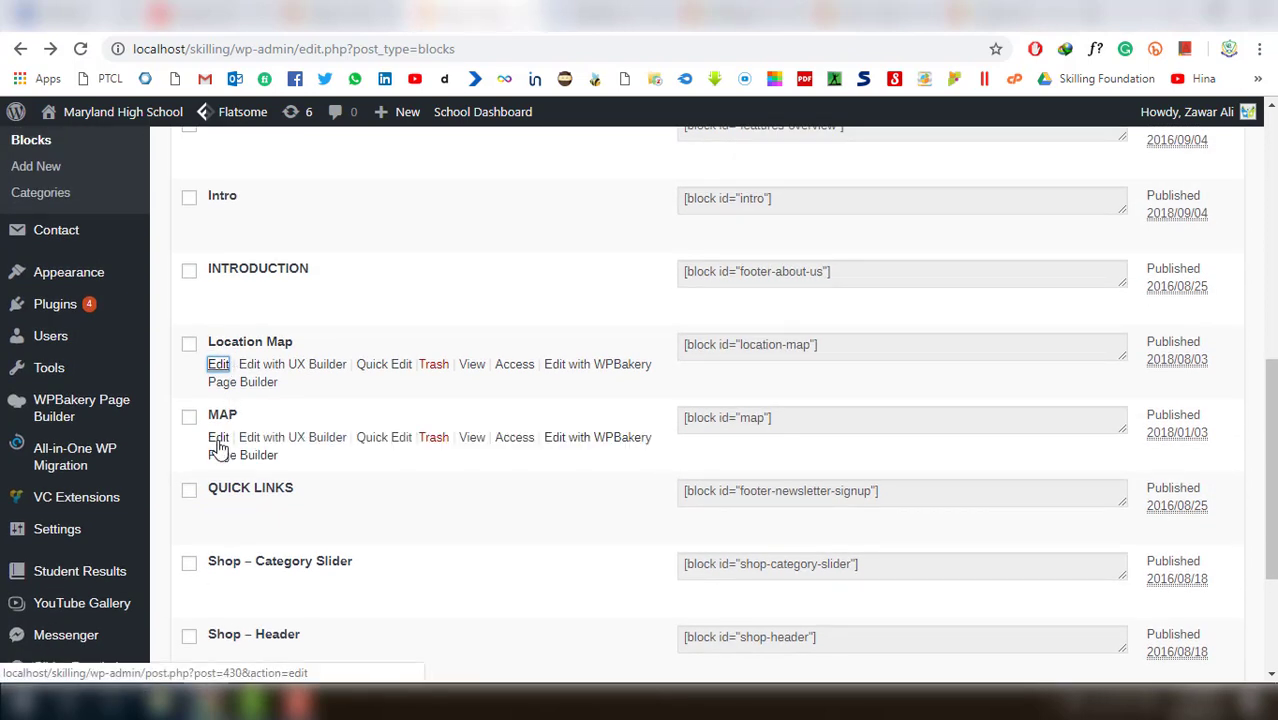
left_click(218, 440)
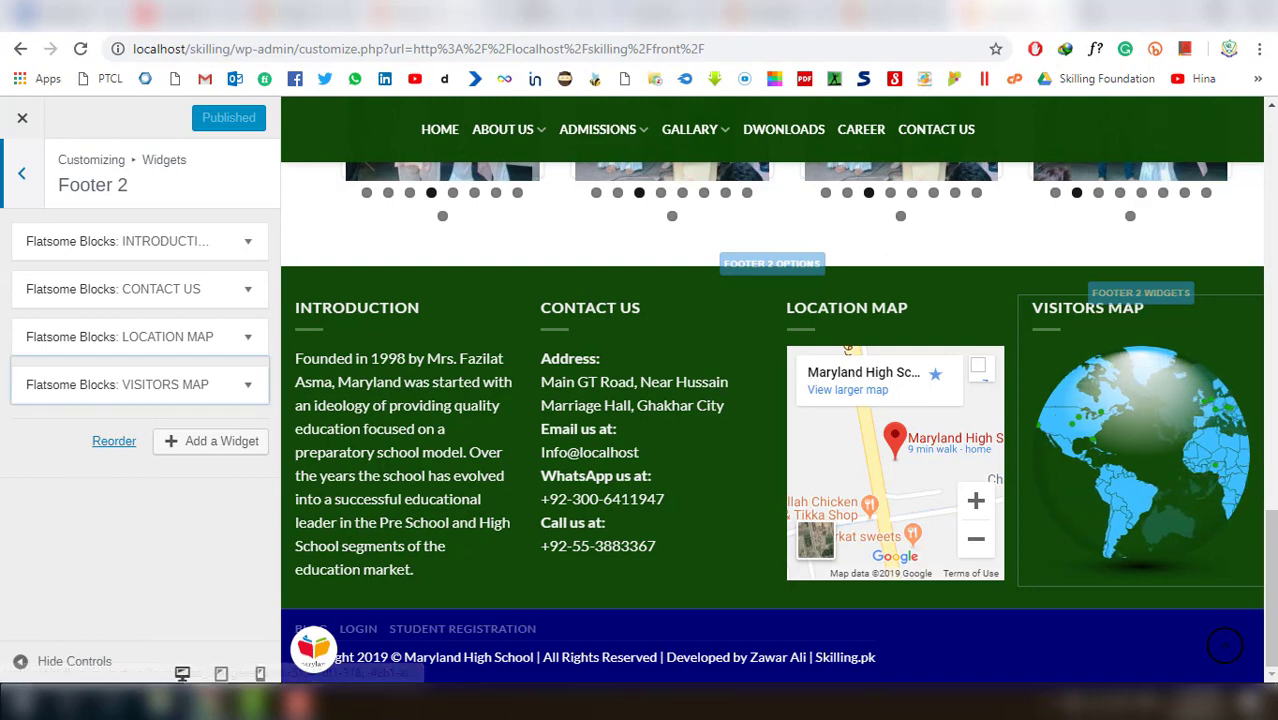
Compare the map in the Location Map block's editor with the Location Map widget in the footer preview
left_click(1170, 465)
key("ctrl+Tab")
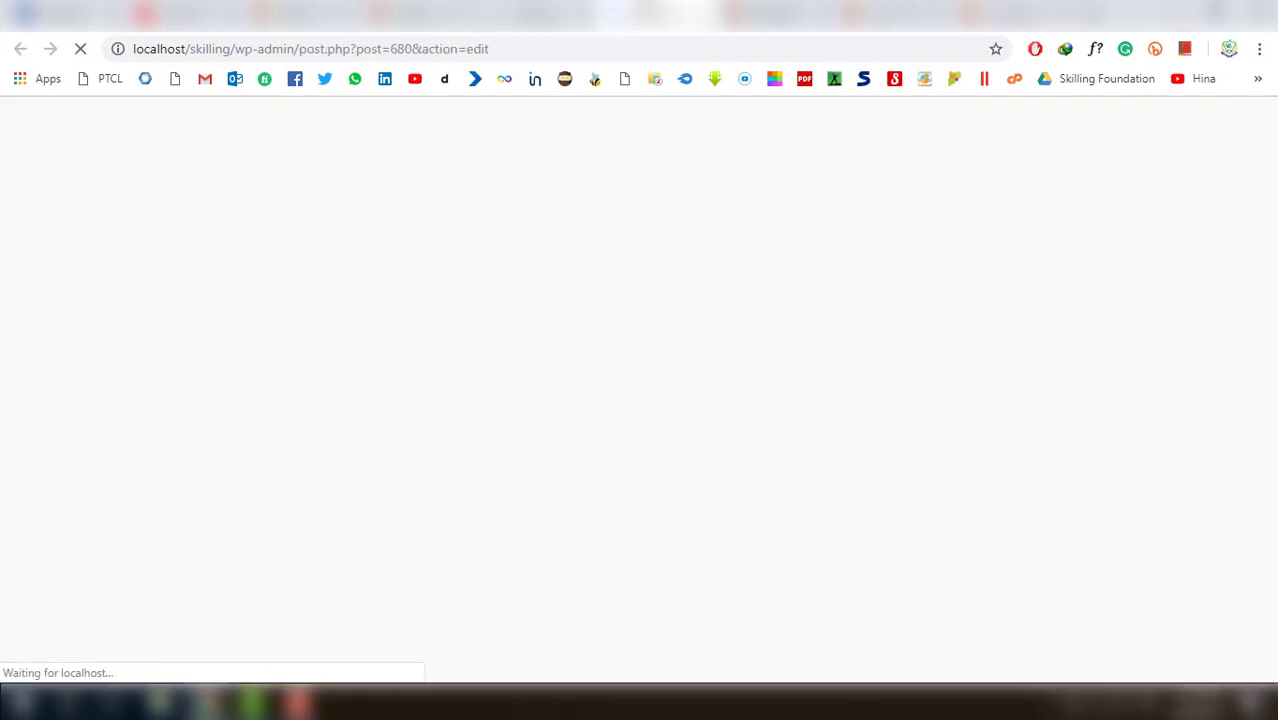
scroll(515, 371, "down", 3)
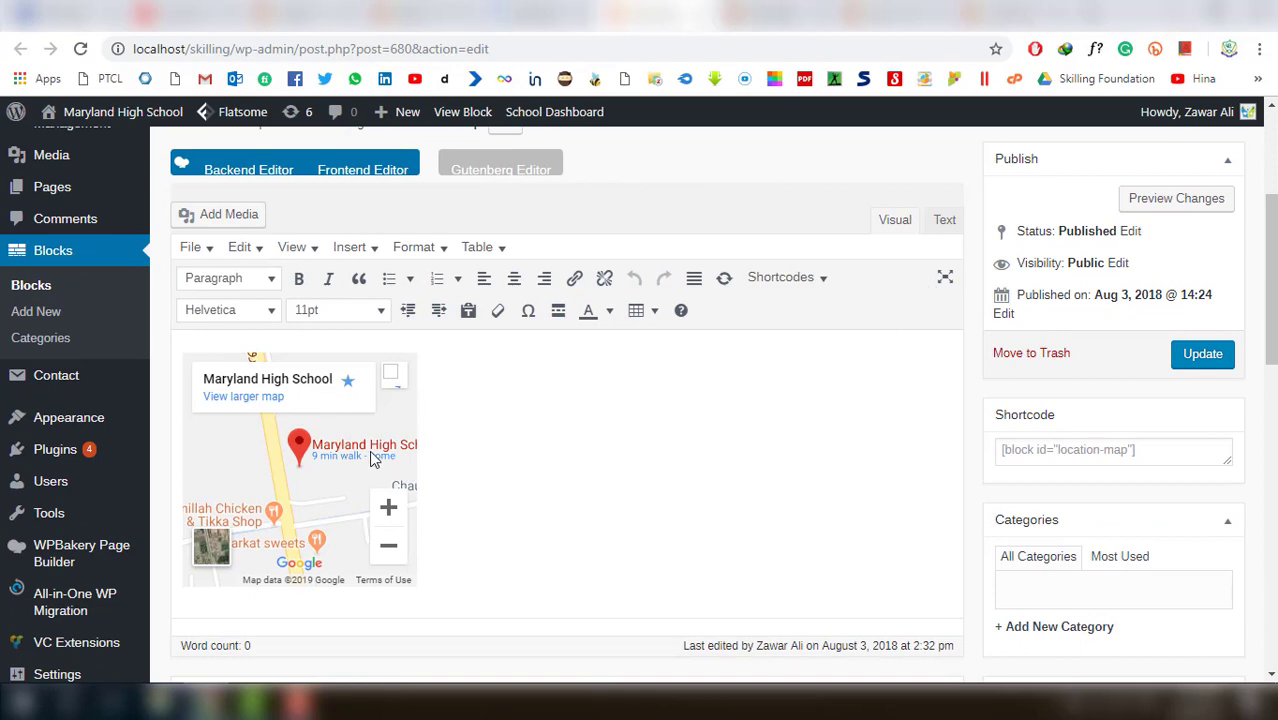
left_click(1004, 14)
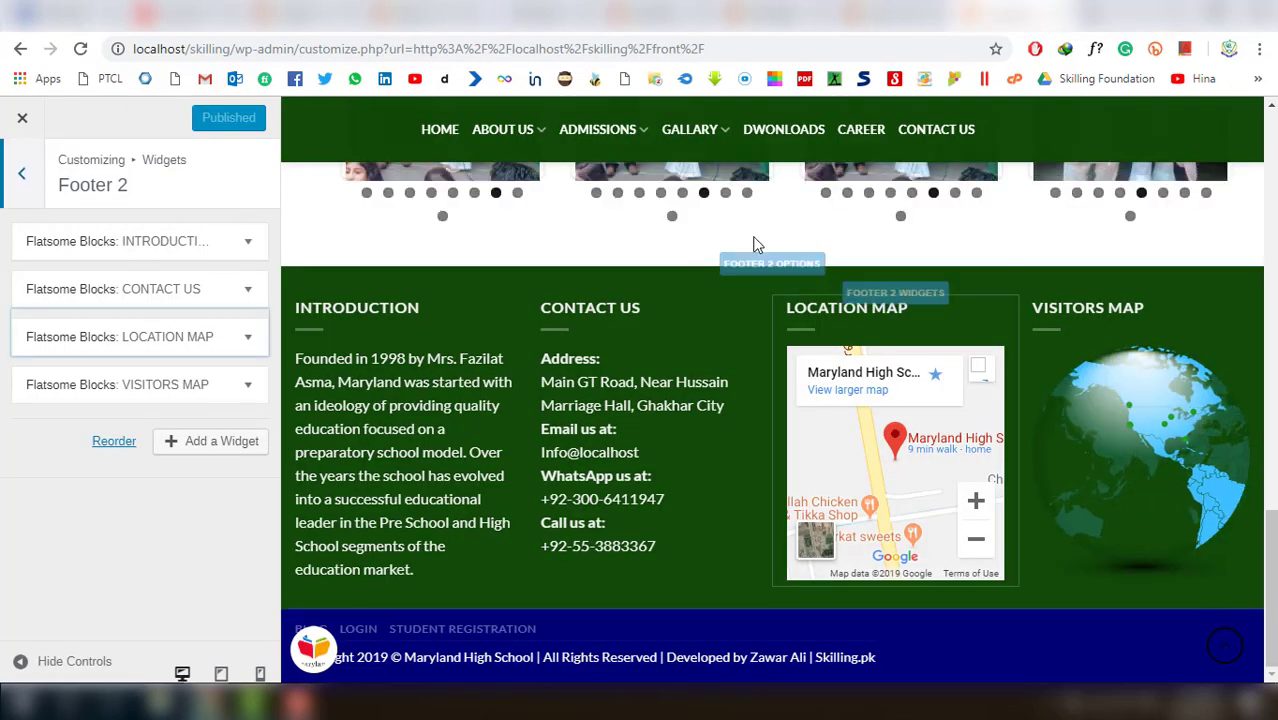
key("ctrl+shift+Tab")
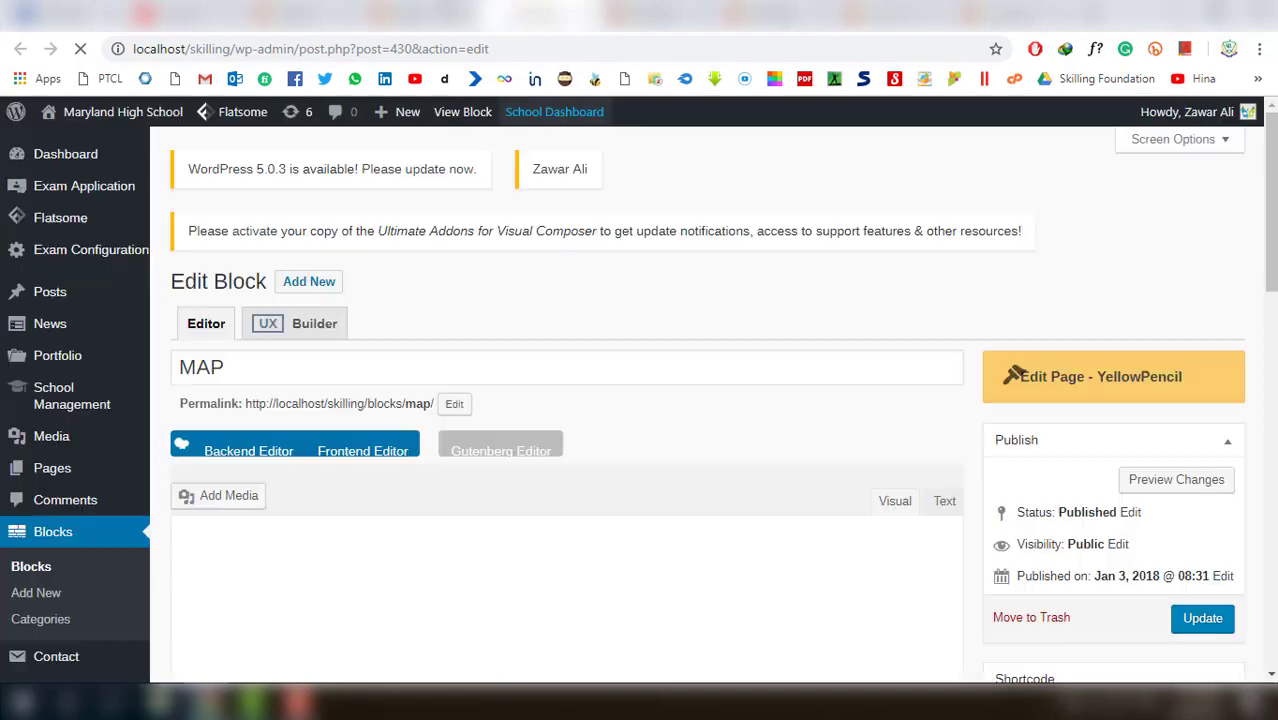
Return to the Location Map block's editor and examine its Google Maps iframe embed code in text mode
left_click(478, 14)
left_click(672, 14)
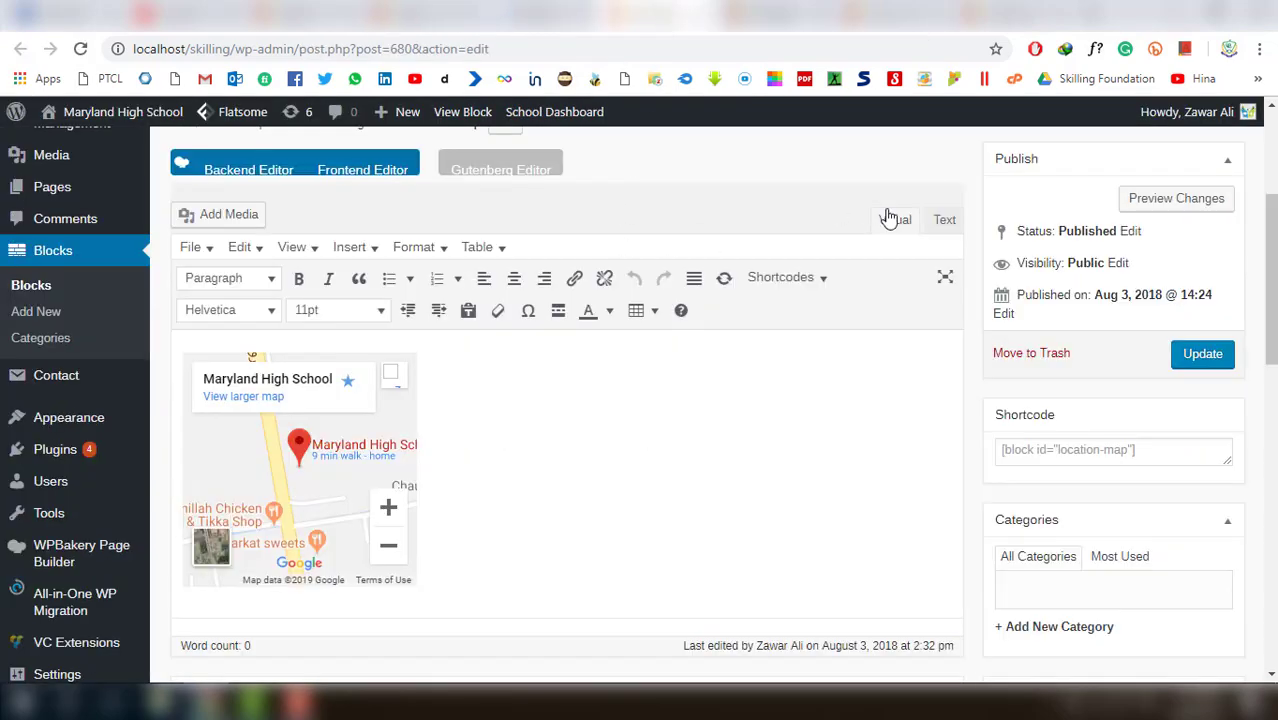
left_click(945, 222)
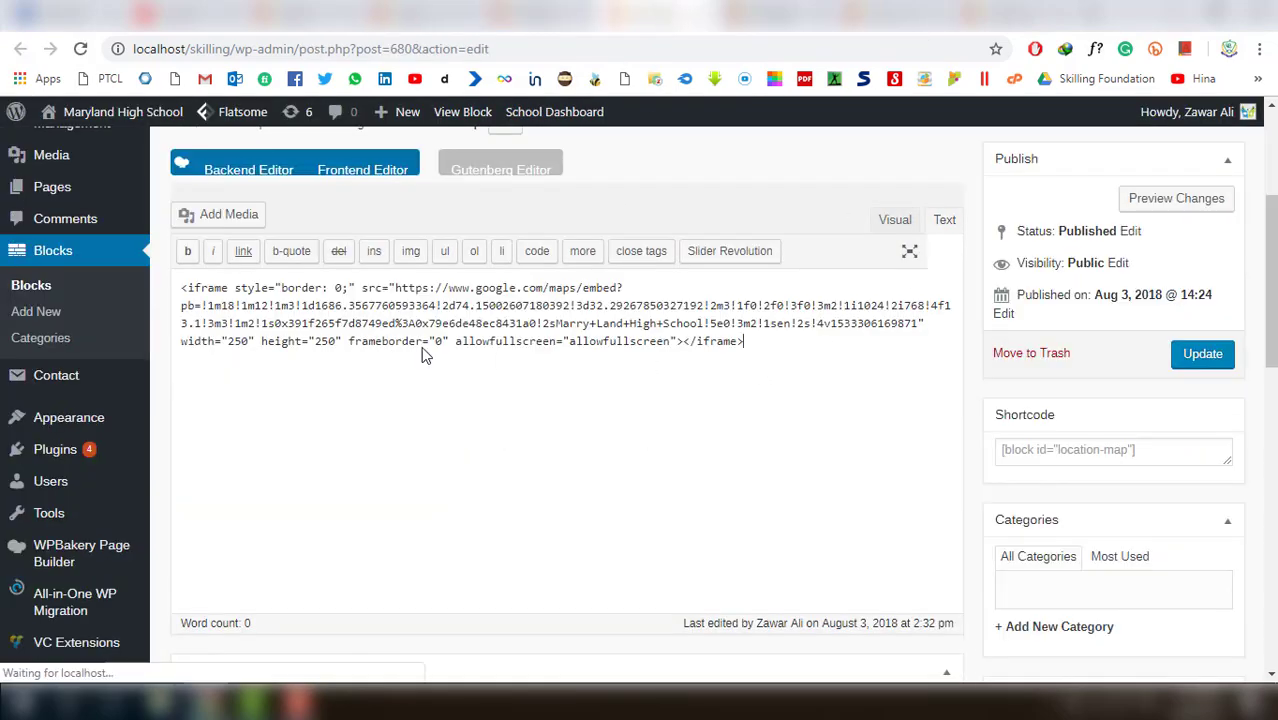
left_click_drag(181, 288, 236, 306)
Search Google for "my location" in a new browser tab
key("ctrl+t")
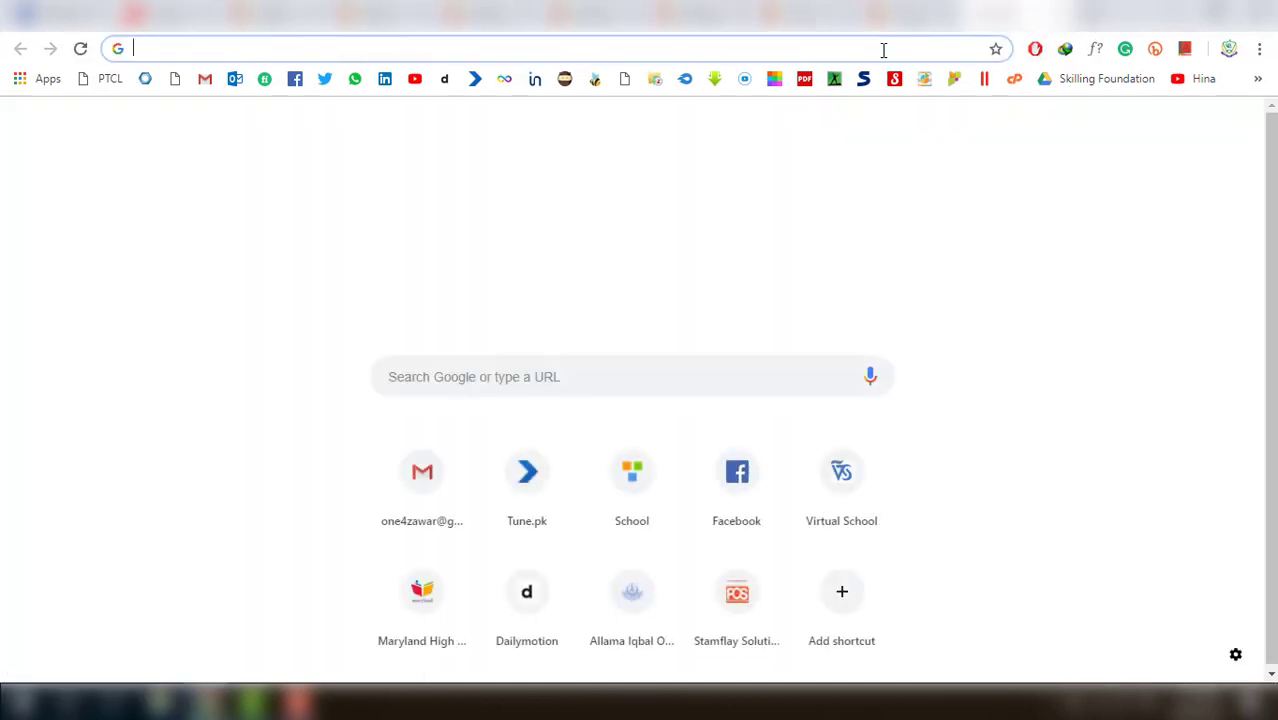
type("myh")
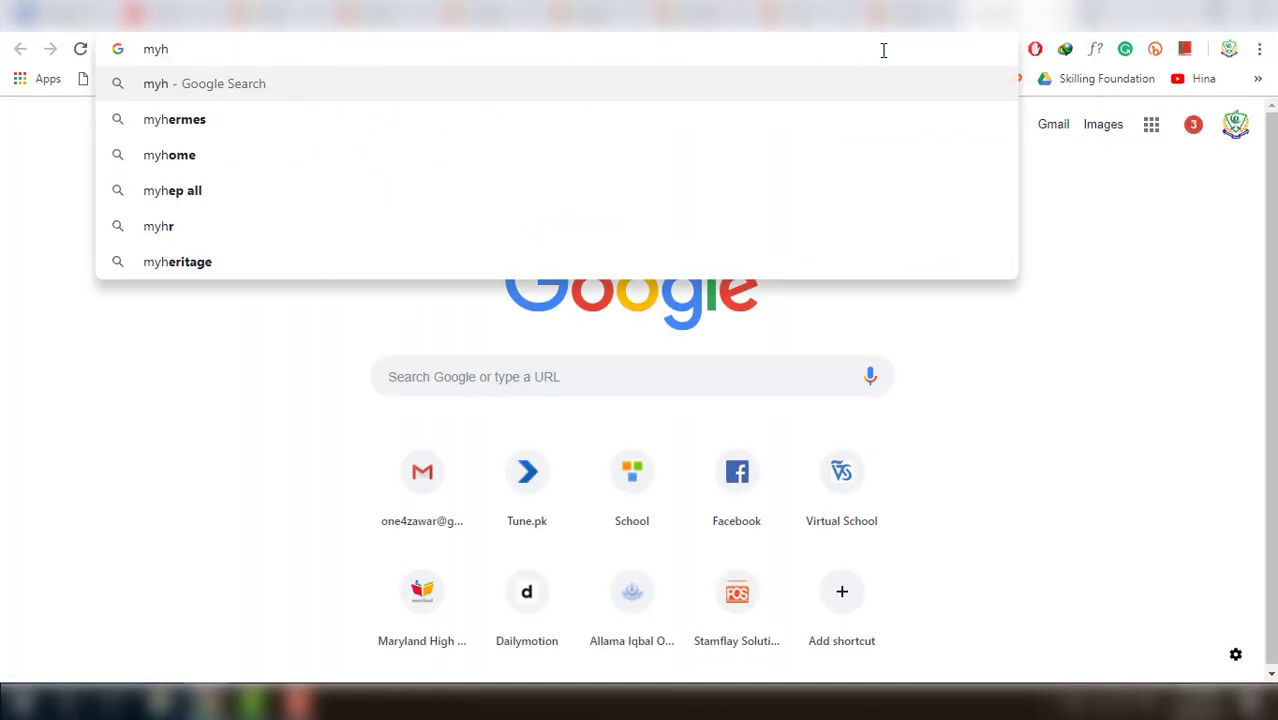
key("BackSpace")
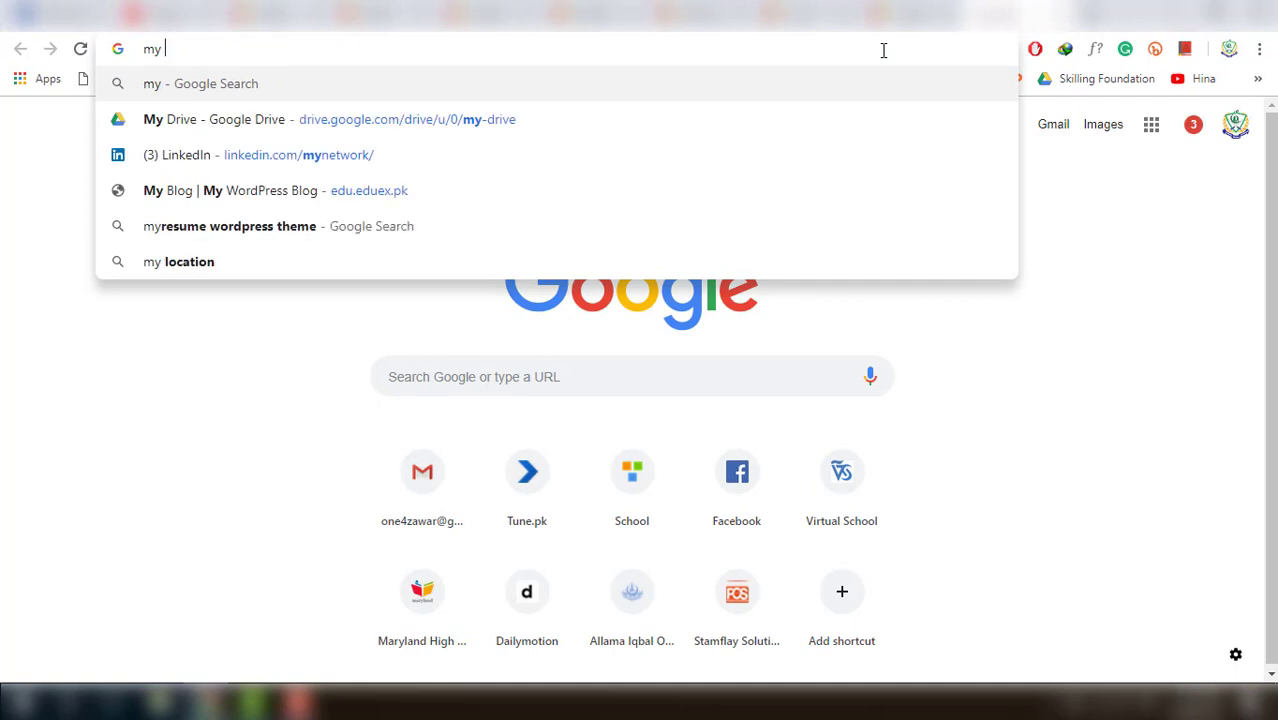
type("location")
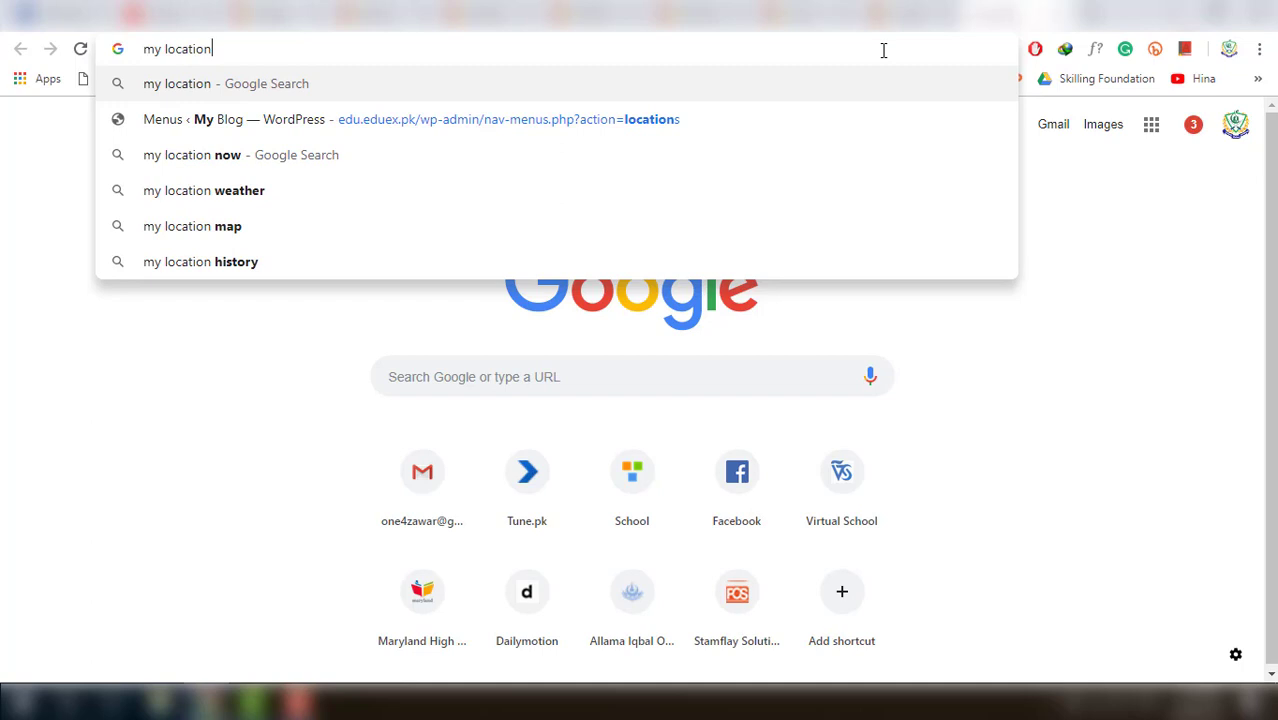
Search Google for "my location" and open the Ghakhar map result in Google Maps
key("Return")
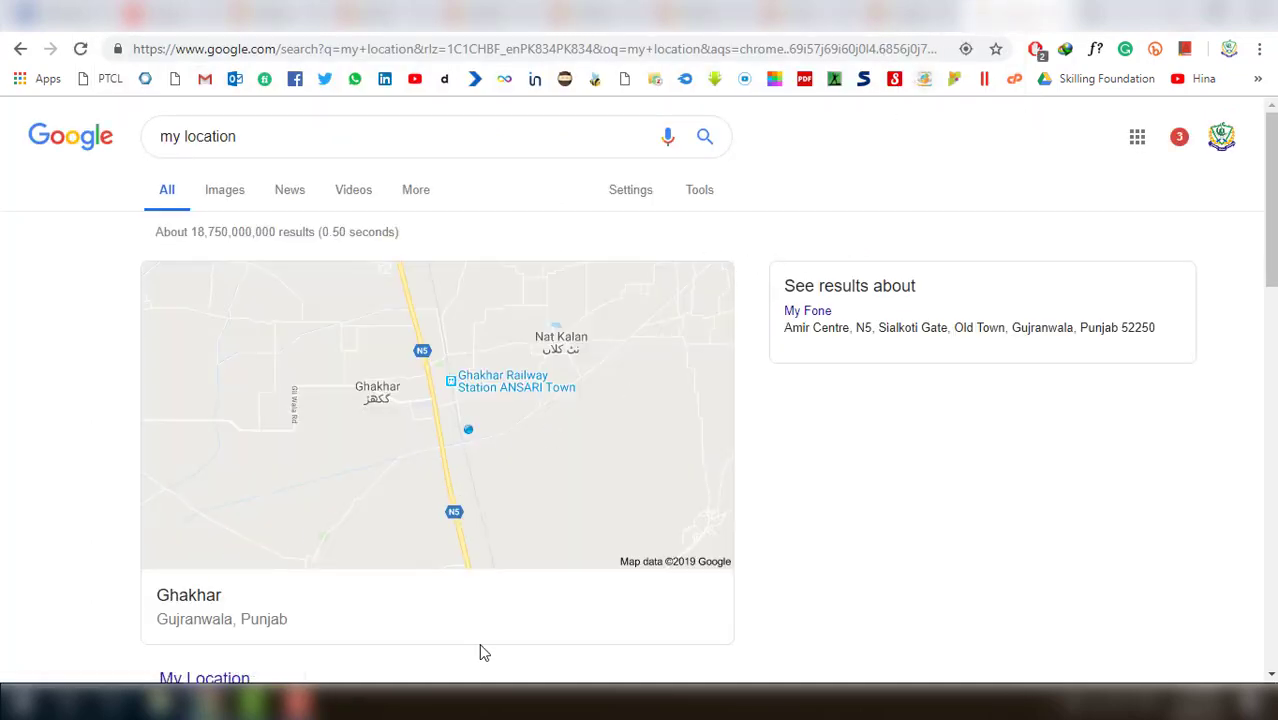
scroll(399, 333, "down", 4)
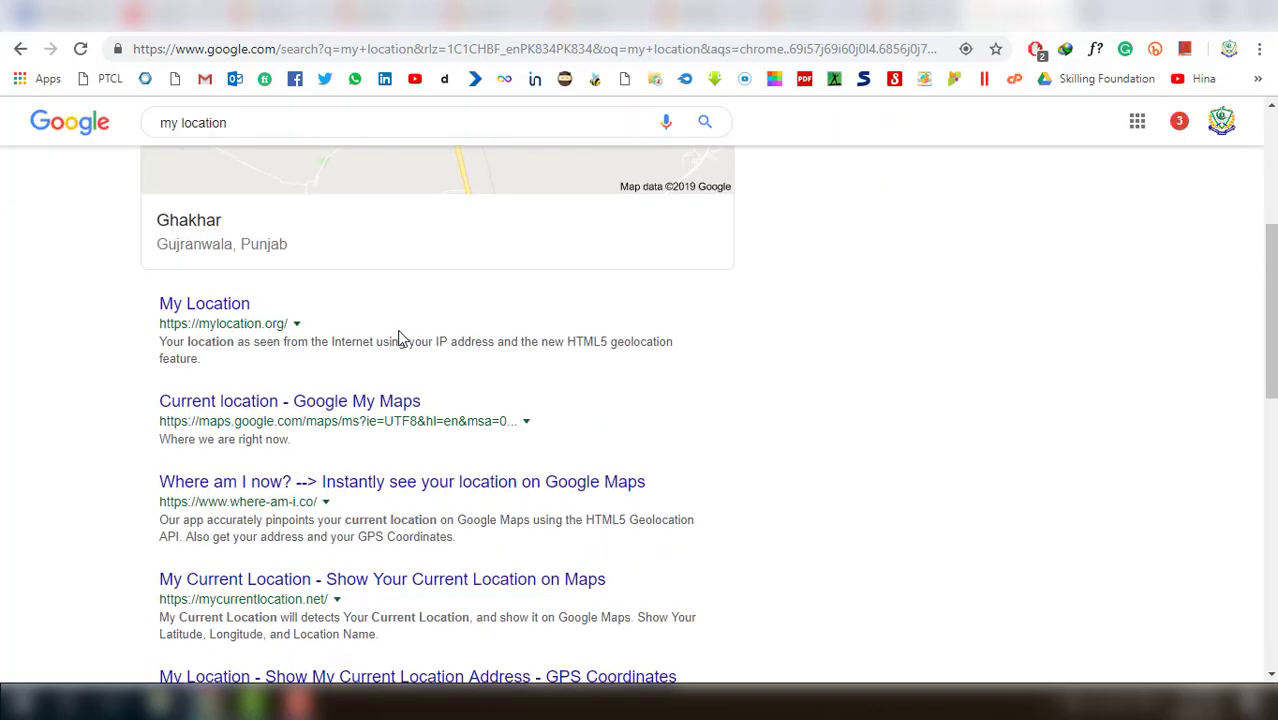
scroll(345, 356, "up", 1)
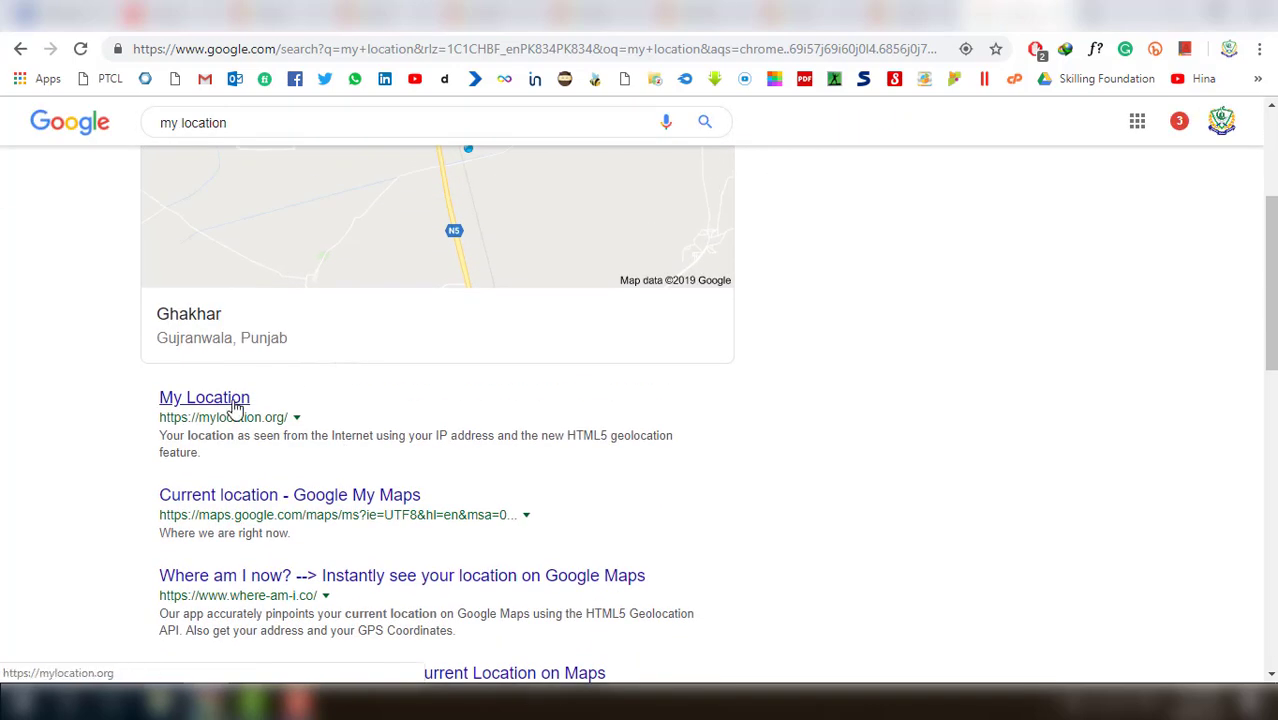
scroll(236, 410, "up", 2)
left_click(485, 302)
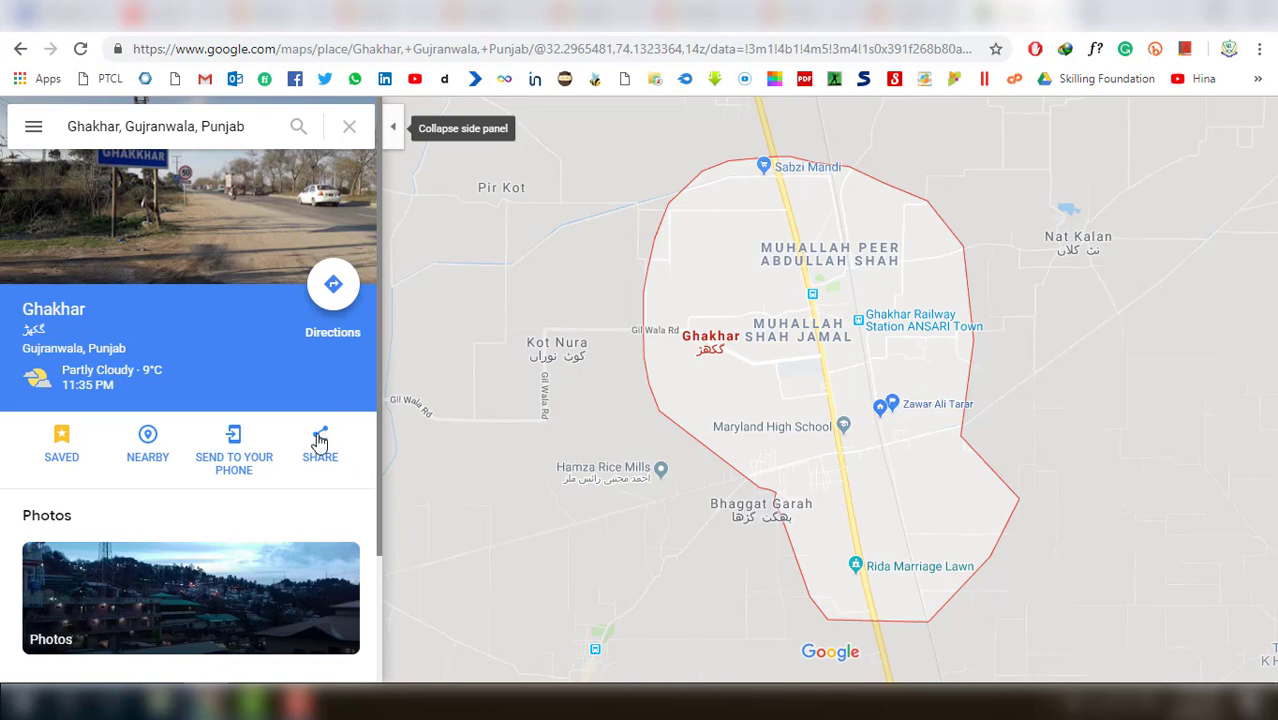
Copy the embed HTML of the Ghakhar map from its share options and return to the Location Map block's code
left_click(319, 442)
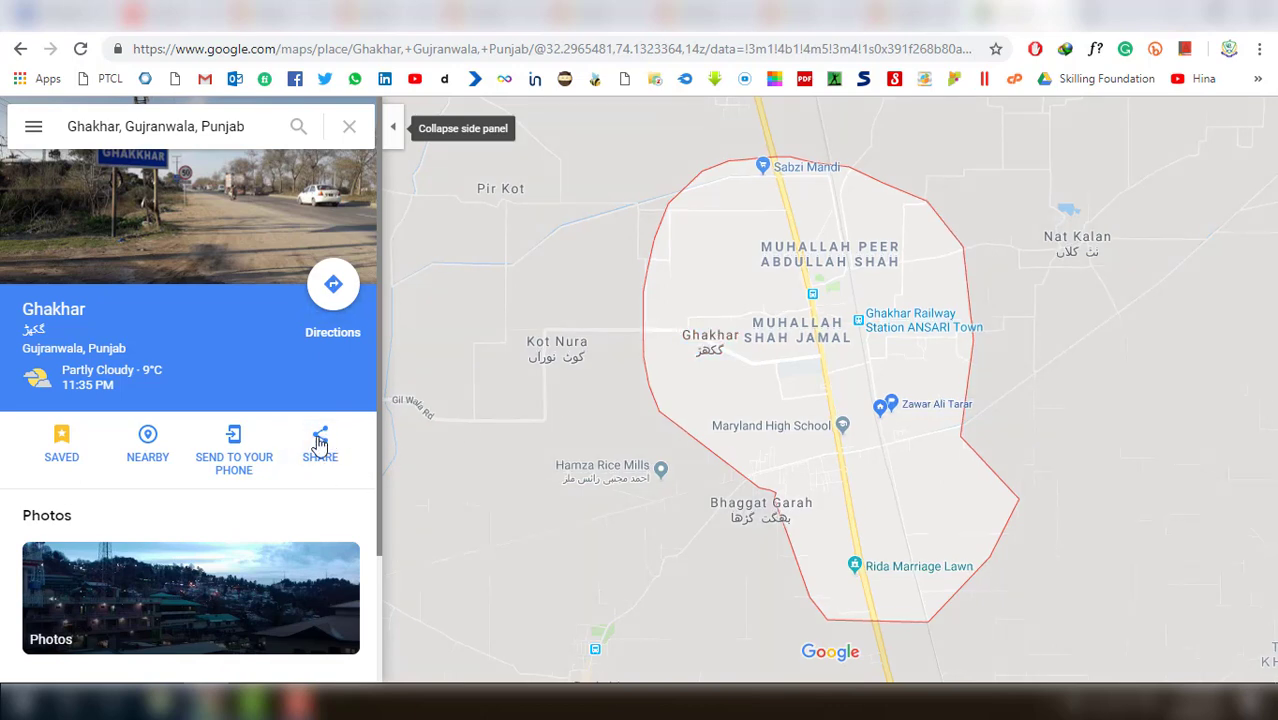
left_click(322, 455)
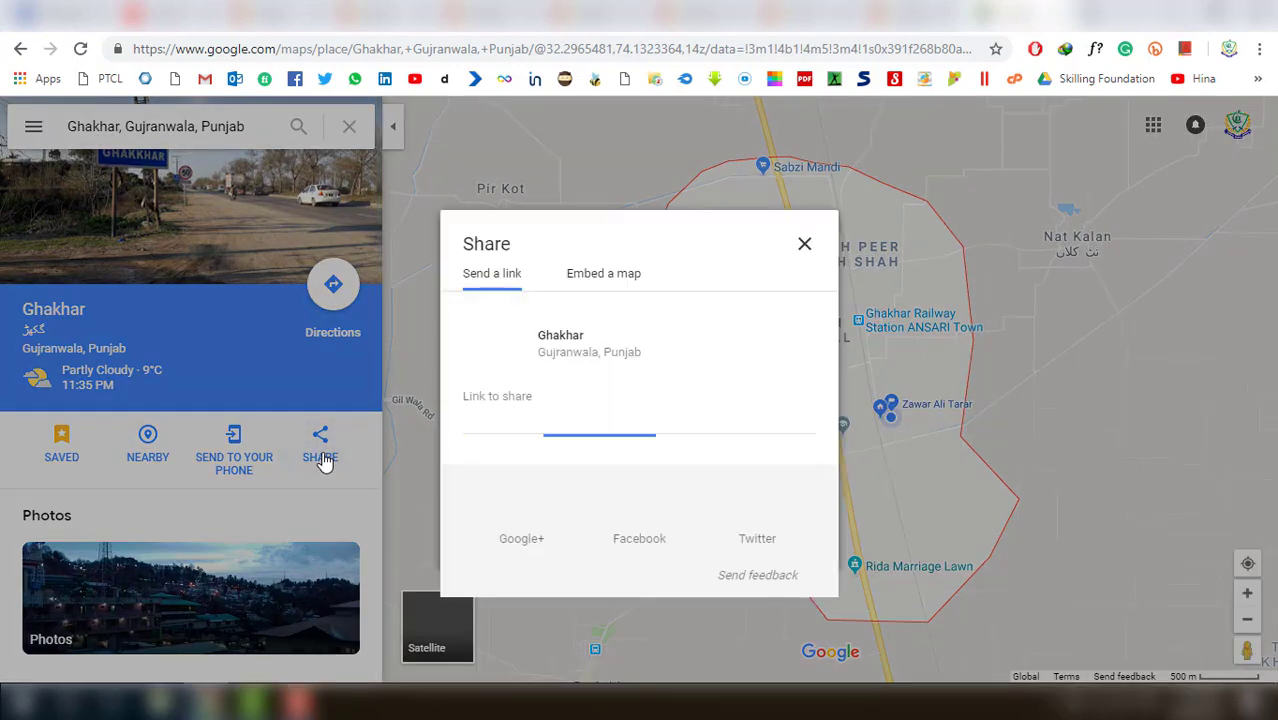
left_click(618, 283)
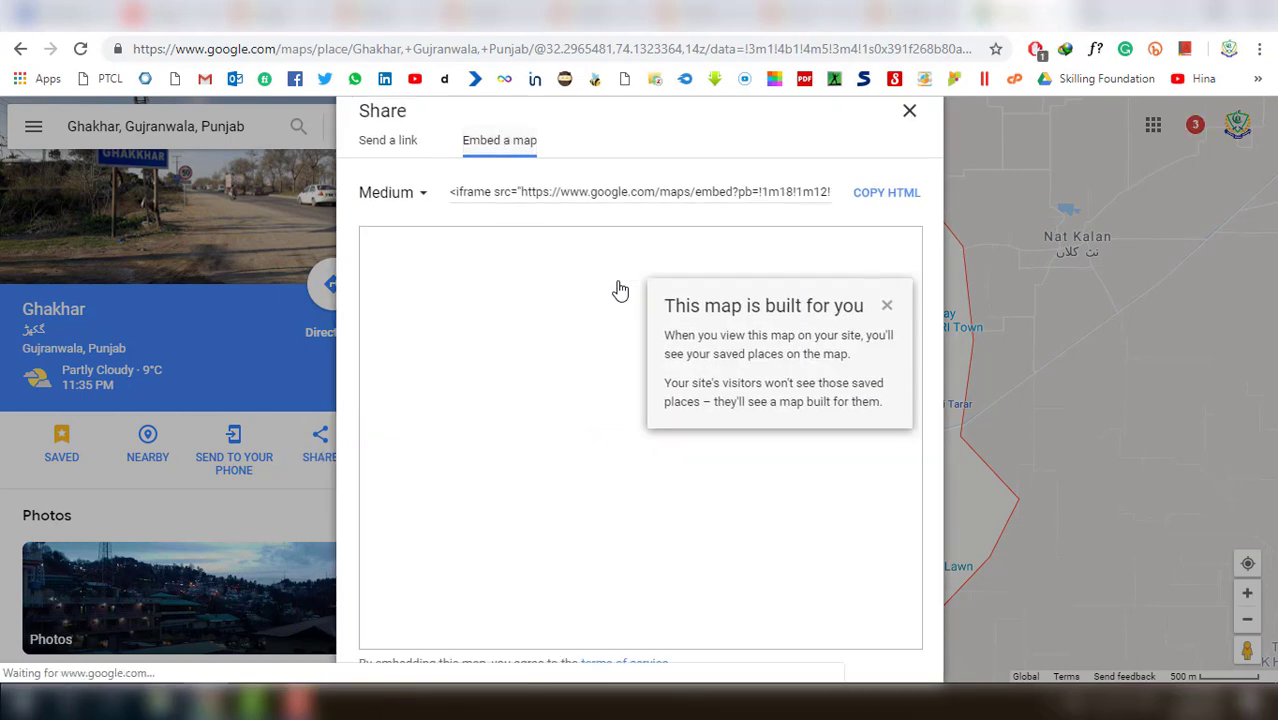
left_click(640, 191)
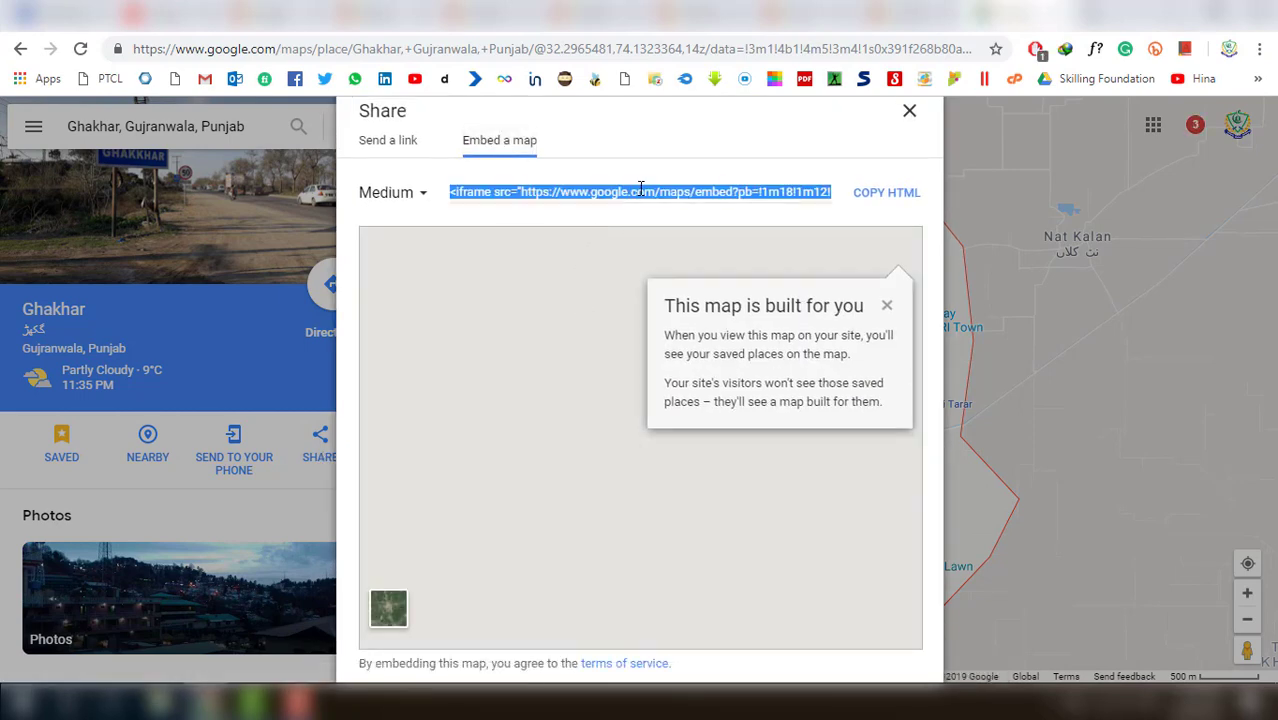
right_click(640, 190)
left_click(680, 204)
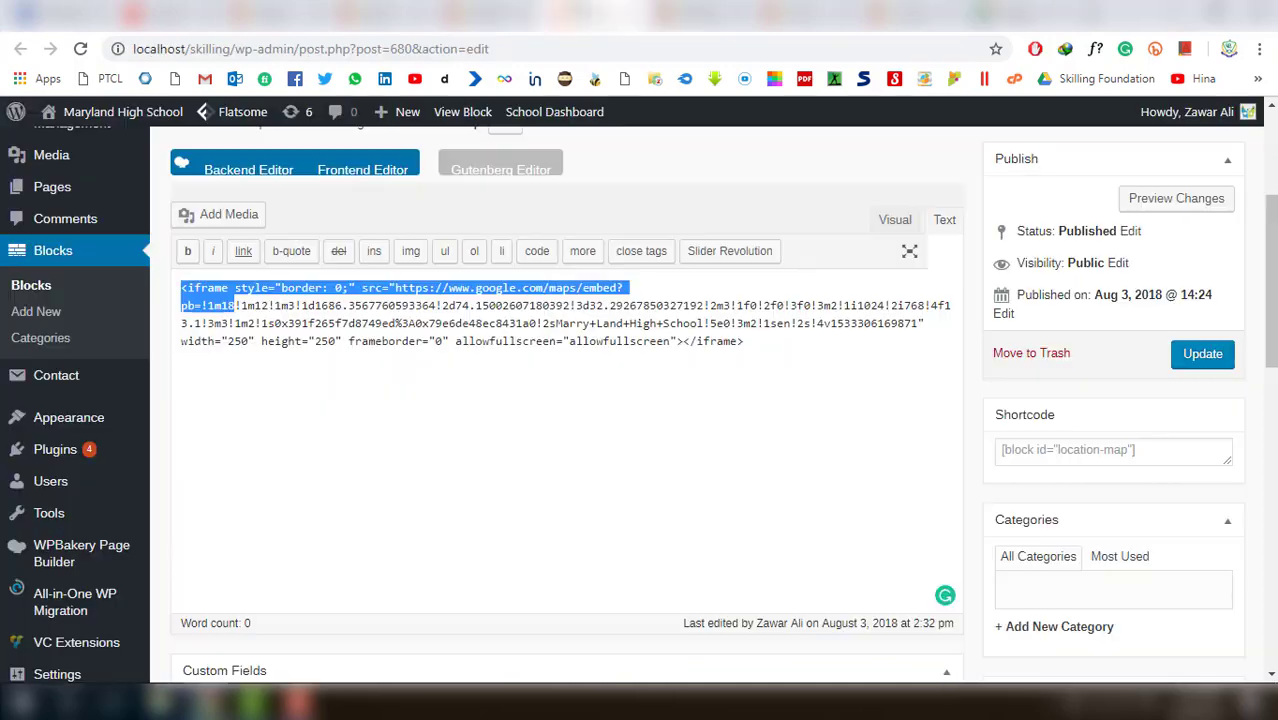
left_click(642, 364)
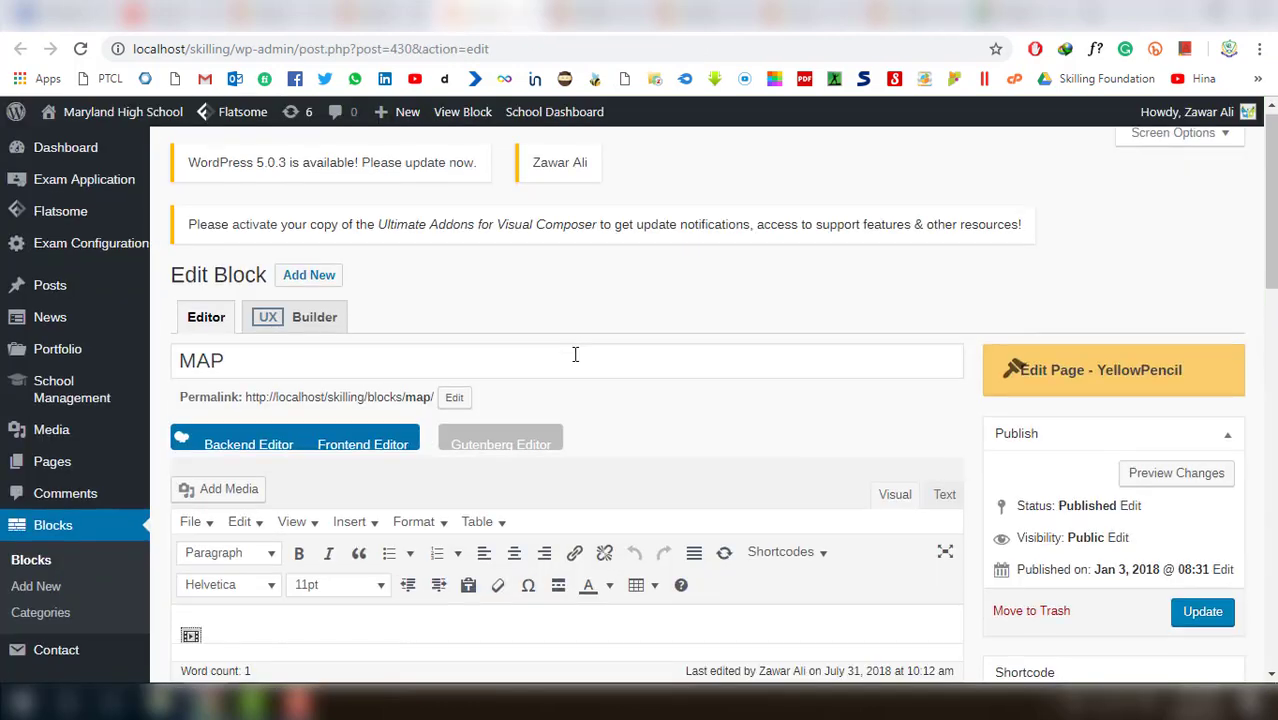
Show the MAP block's content as text source and look over its ClustrMaps globe script
scroll(573, 354, "down", 3)
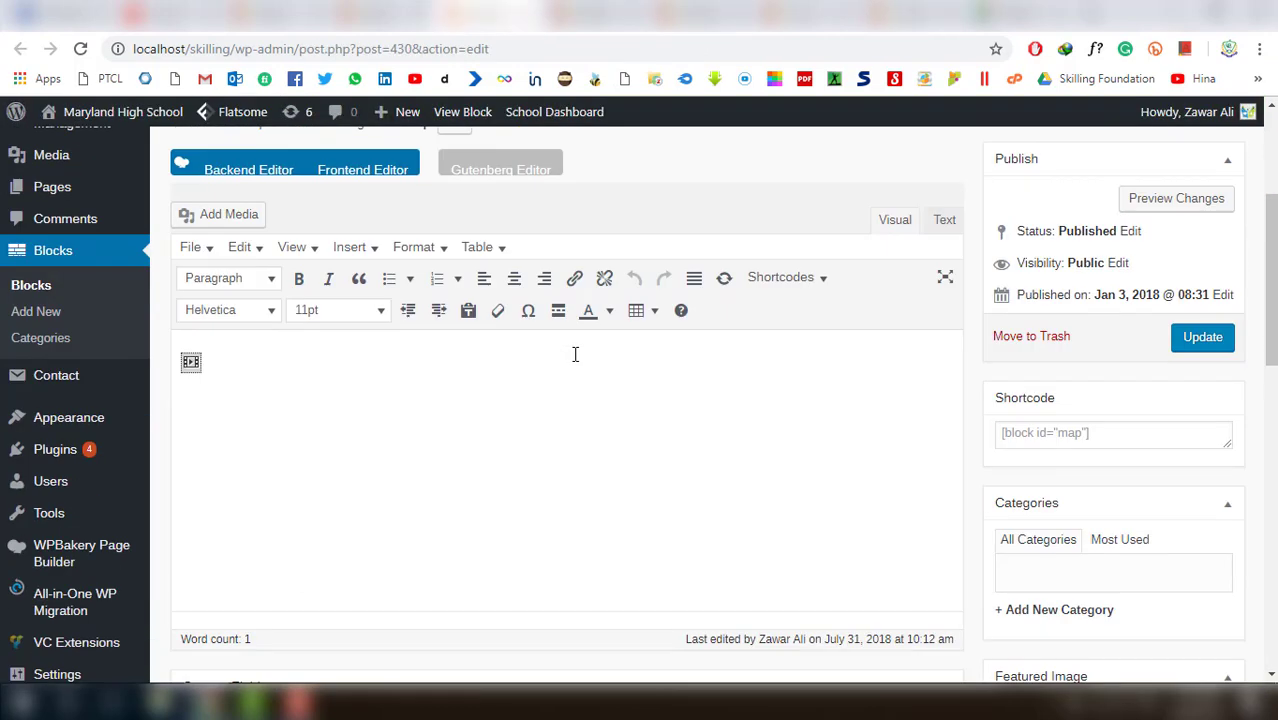
left_click(594, 20)
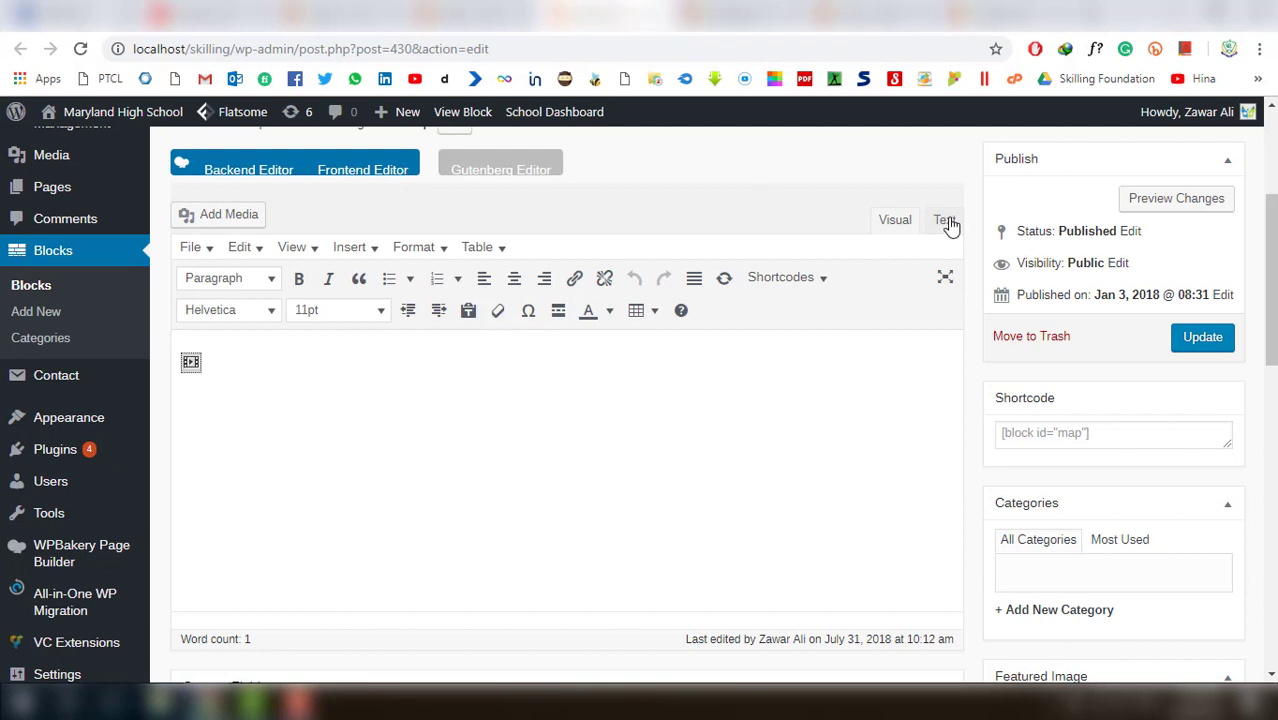
left_click(945, 221)
key("shift+ctrl+Left")
key("shift+ctrl+Left")
key("shift+ctrl+Left")
key("ctrl+Home")
key("Right")
key("Right")
key("shift+ctrl+Right")
key("shift+ctrl+Right")
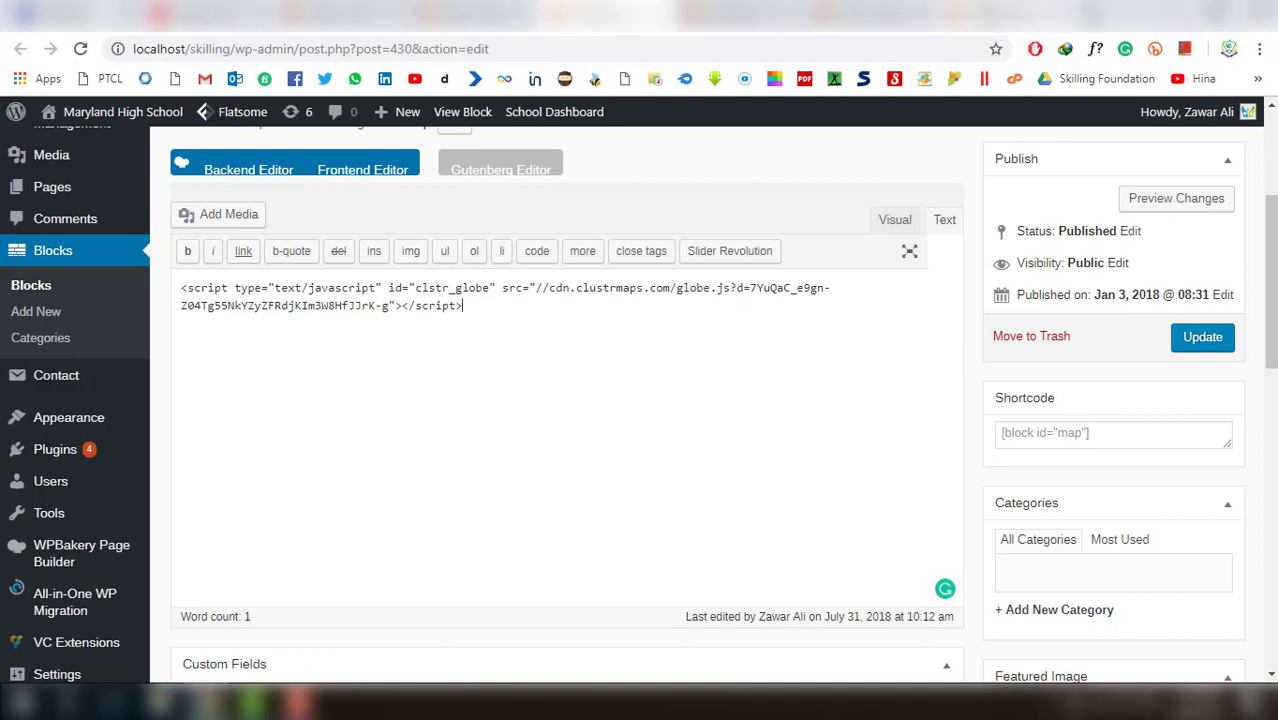
Open maryland.edu.pk in a new tab and go to the homepage footer
key("ctrl+Tab")
key("ctrl+t")
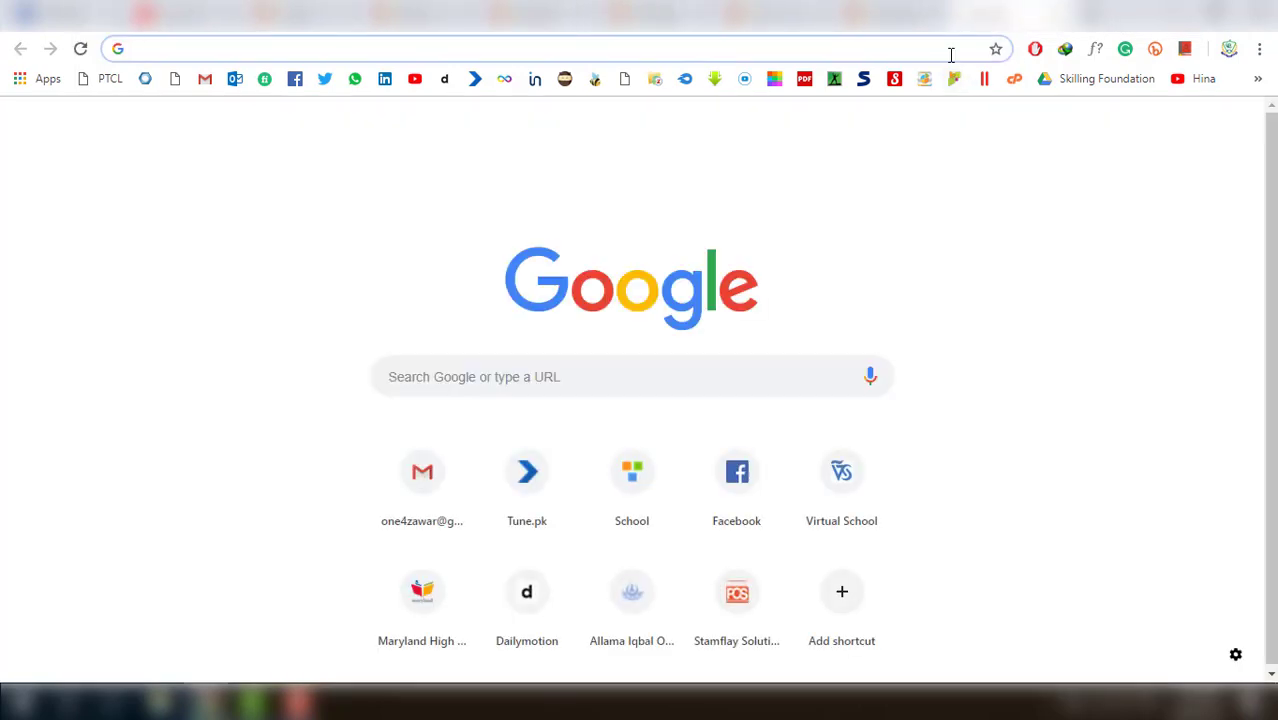
type("maryland.edu.pk")
key("Down")
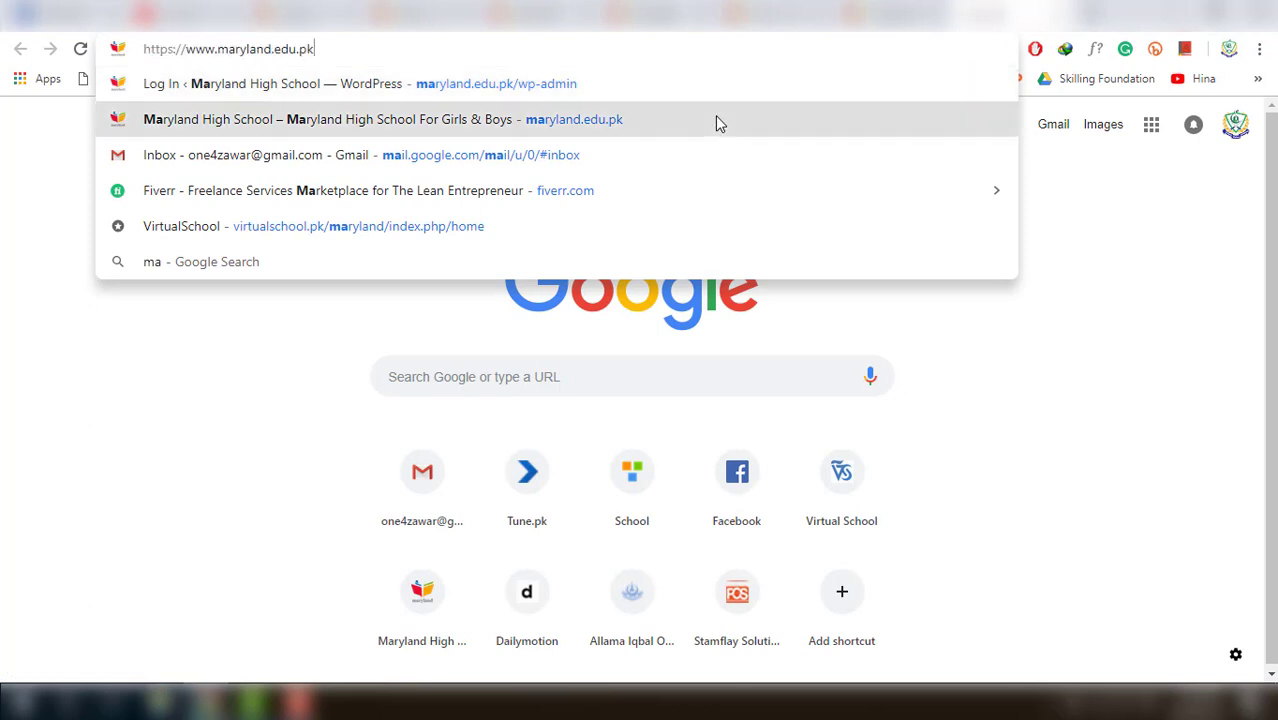
key("Return")
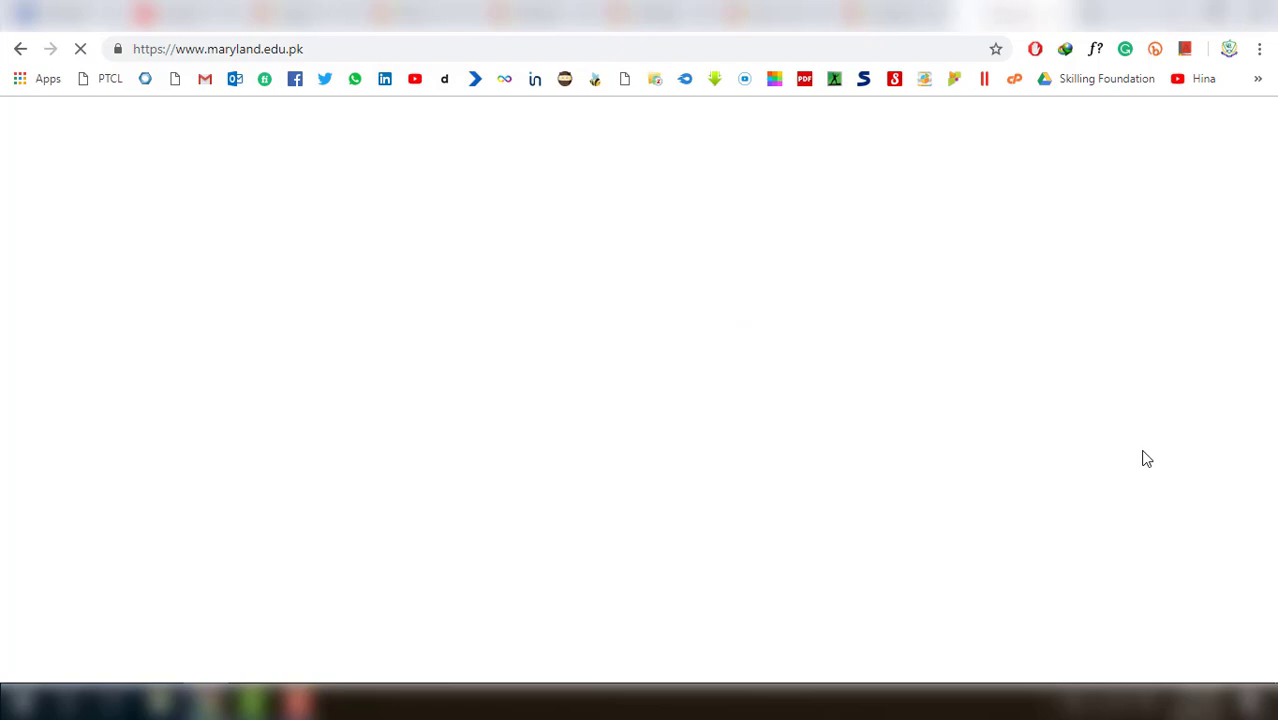
scroll(1147, 465, "down", 12)
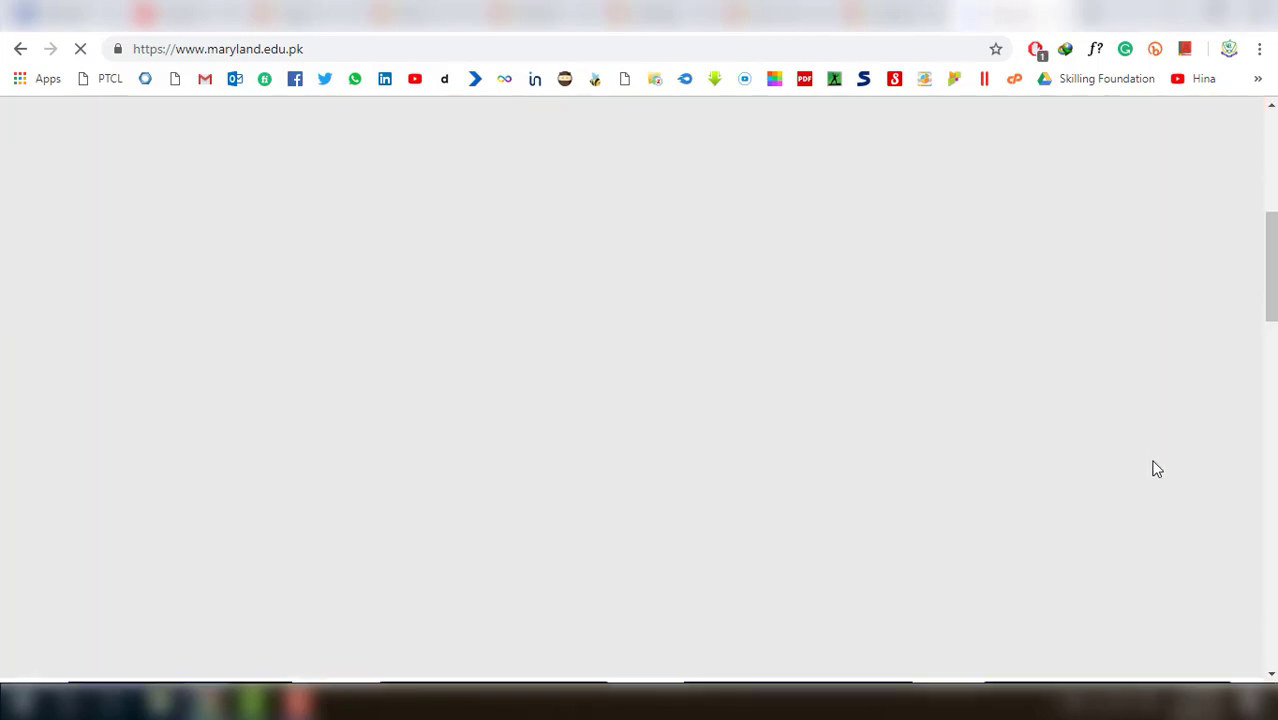
scroll(1145, 468, "down", 8)
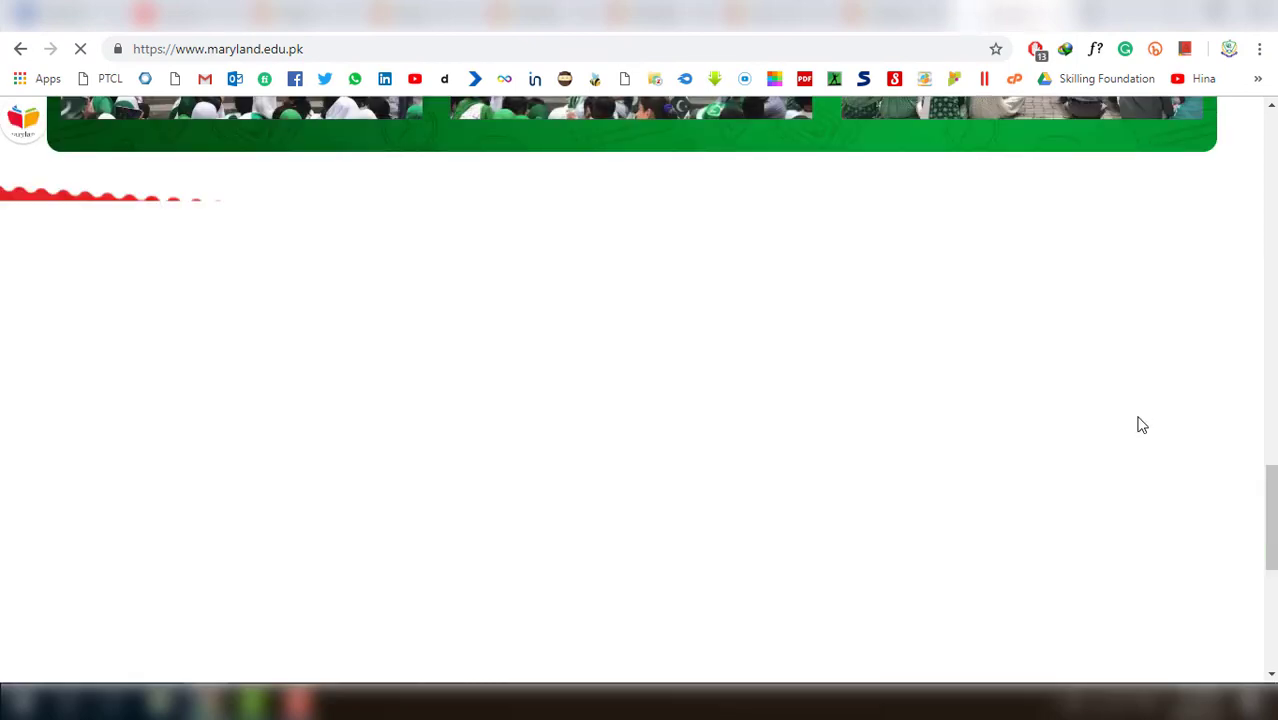
scroll(1168, 472, "down", 3)
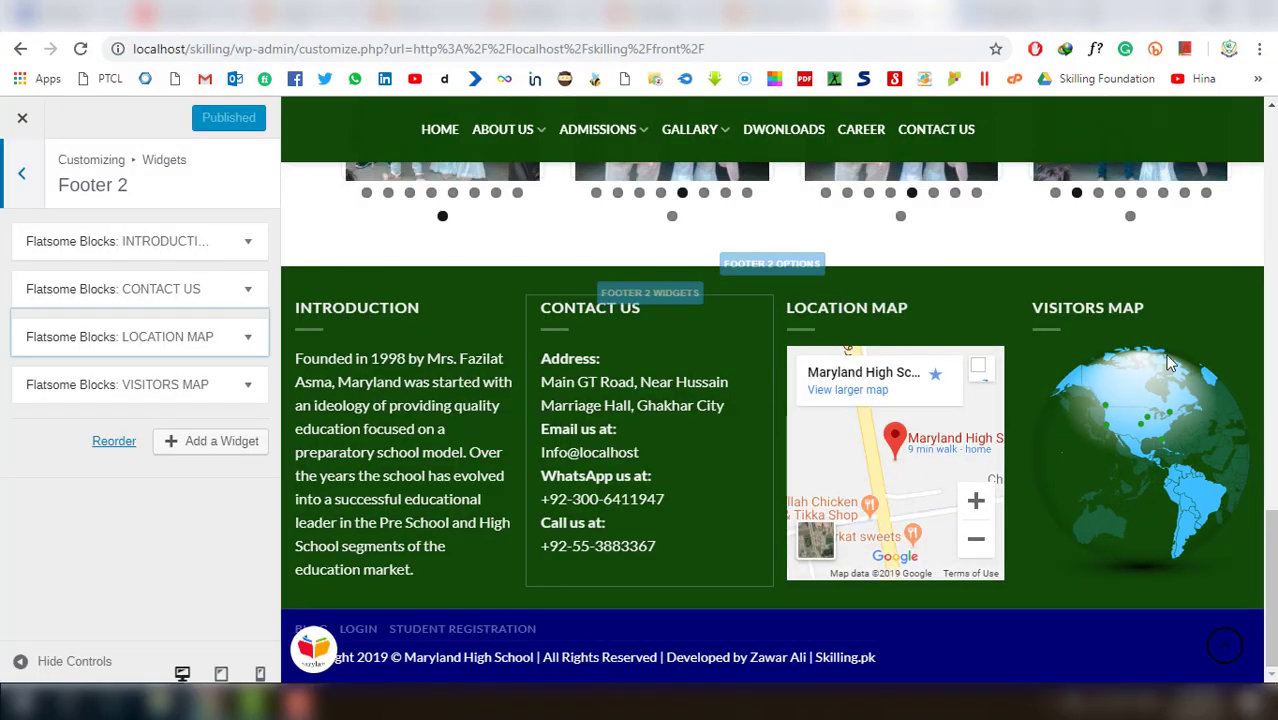
Add a Flatsome Blocks widget to the Footer 2 area and assign the Features Overview block to it
left_click(213, 442)
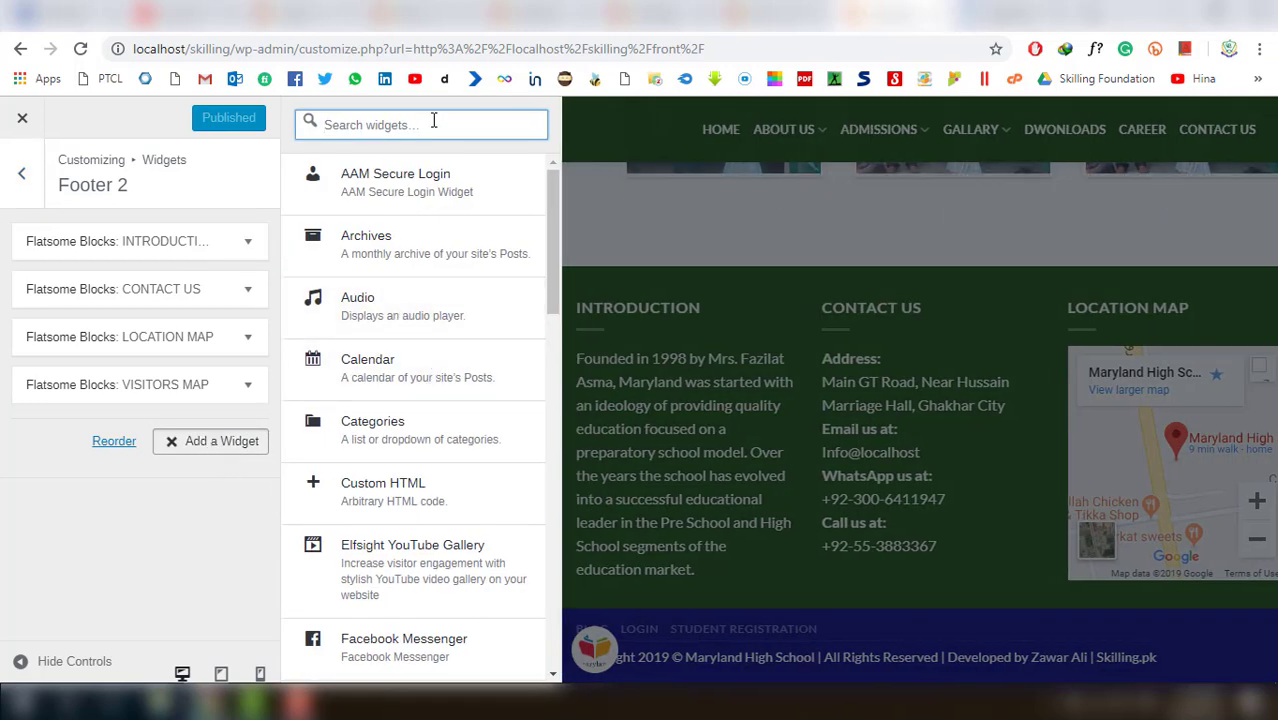
type("block")
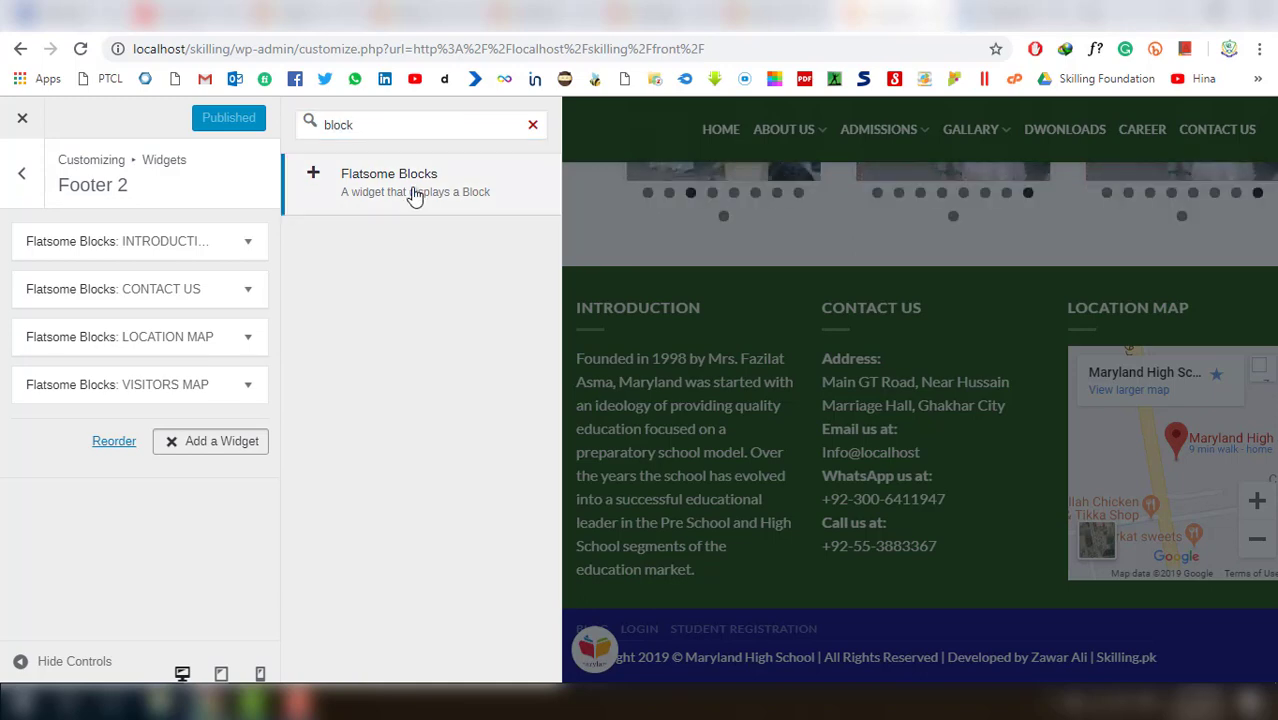
left_click(420, 184)
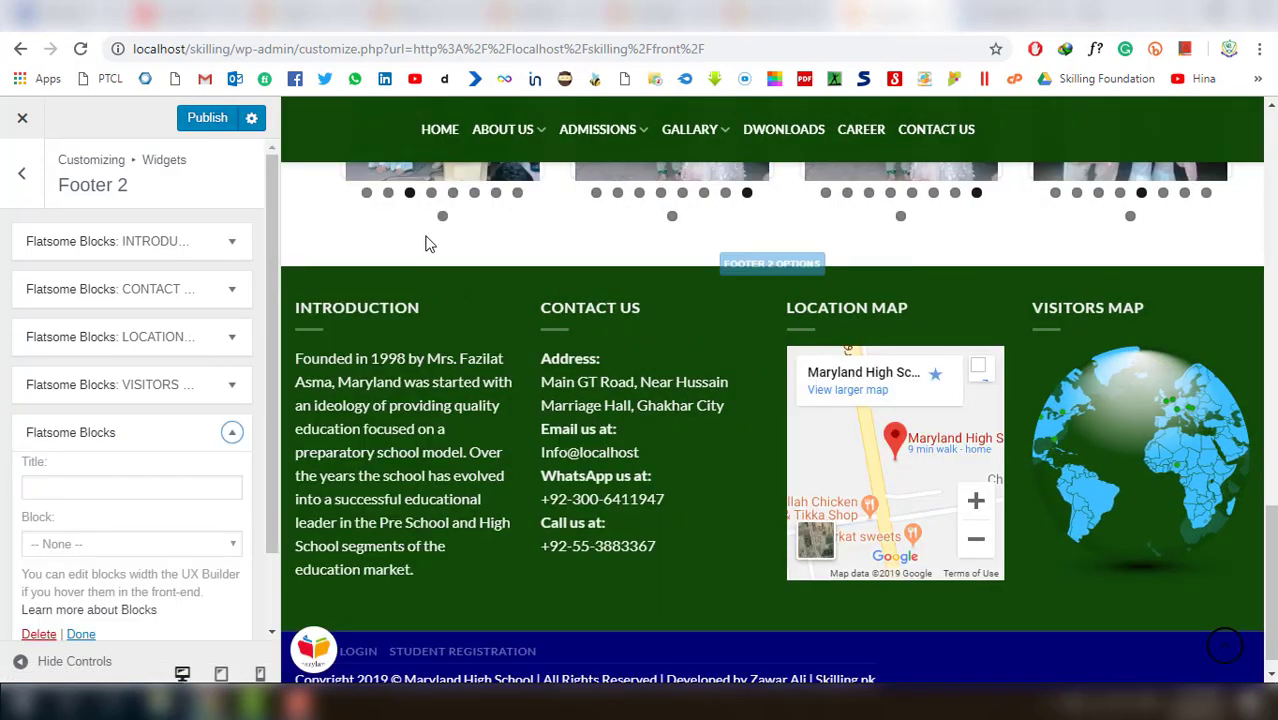
scroll(155, 460, "down", 2)
left_click(139, 442)
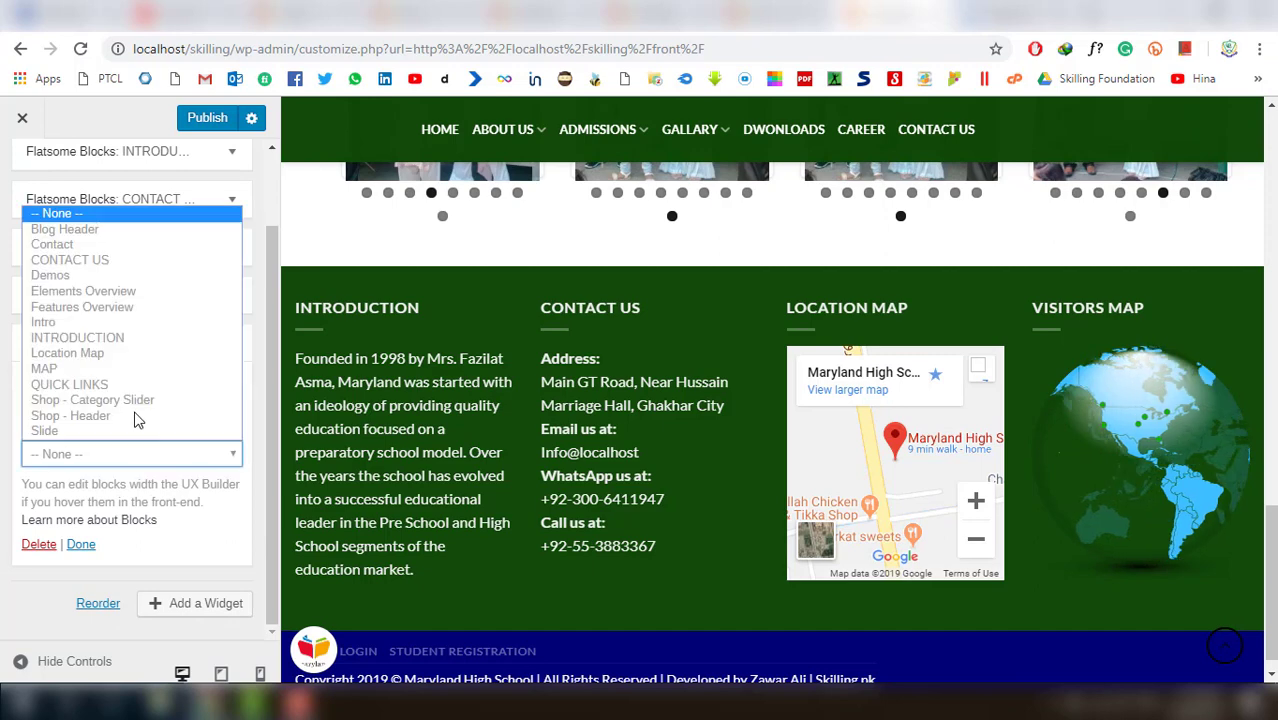
left_click(84, 307)
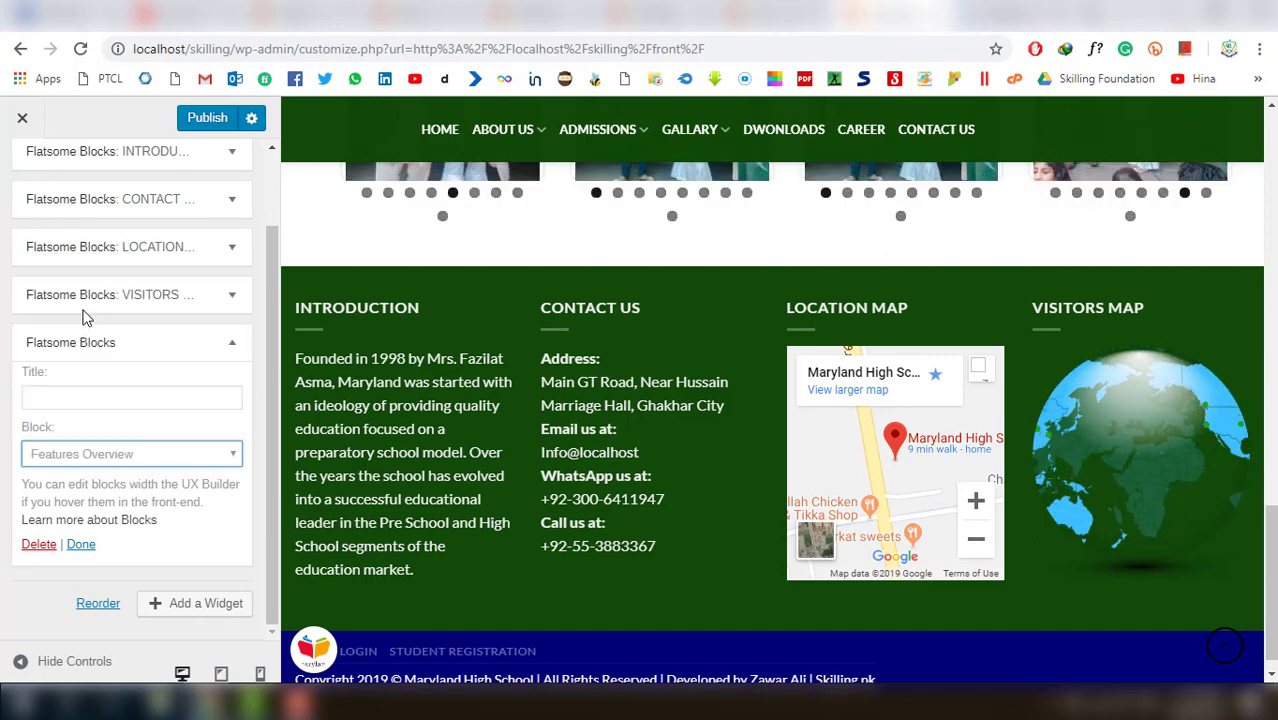
Title the new Flatsome Blocks widget "Test" and check the footer in the preview
left_click(152, 399)
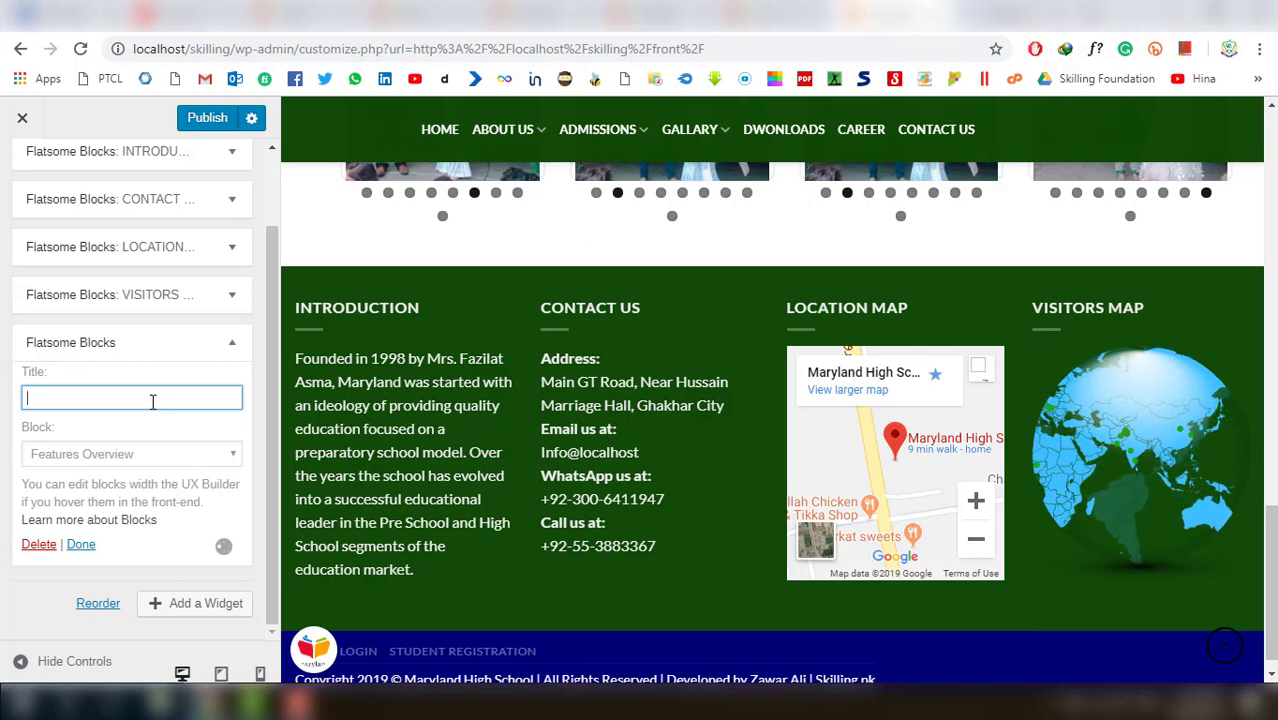
type("Te")
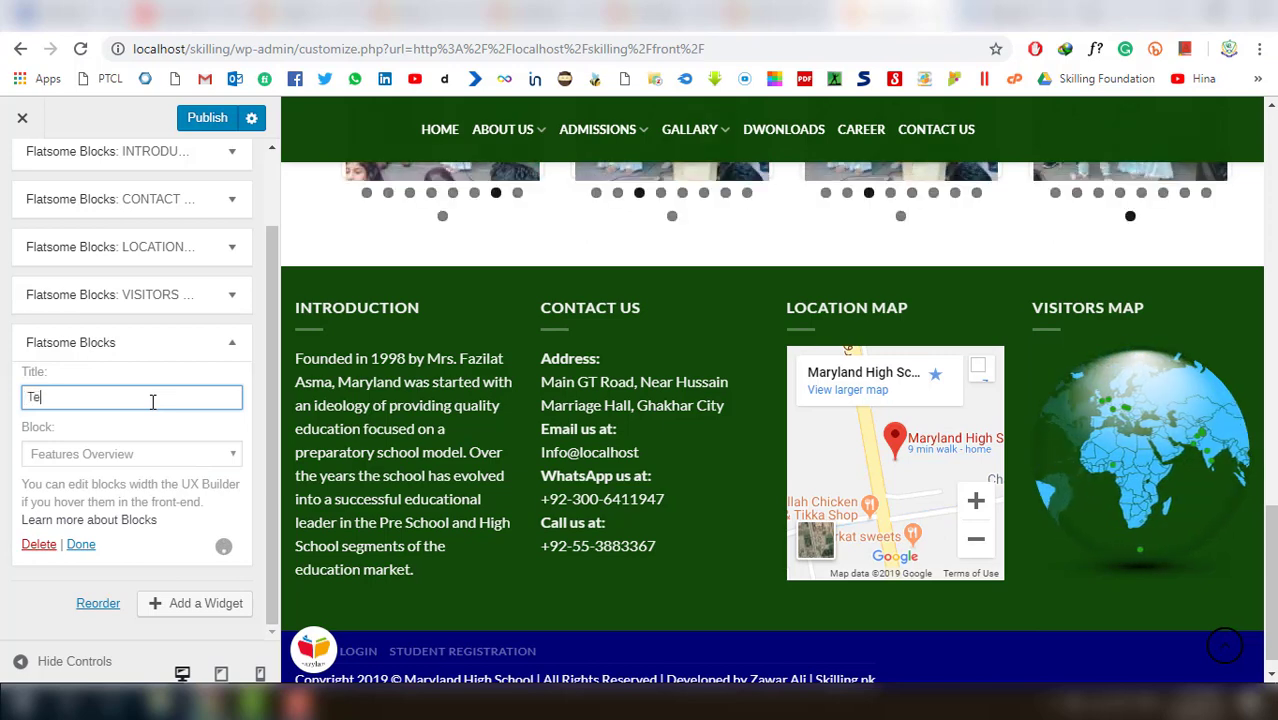
type("st")
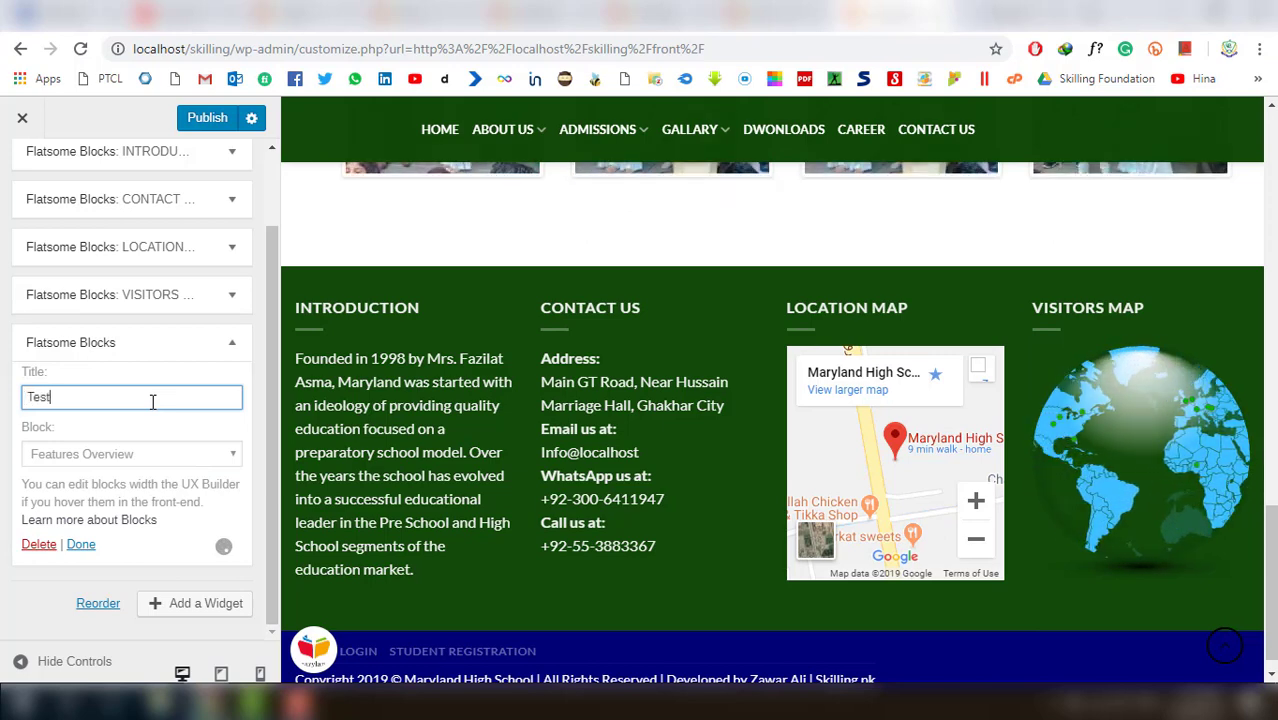
left_click(94, 485)
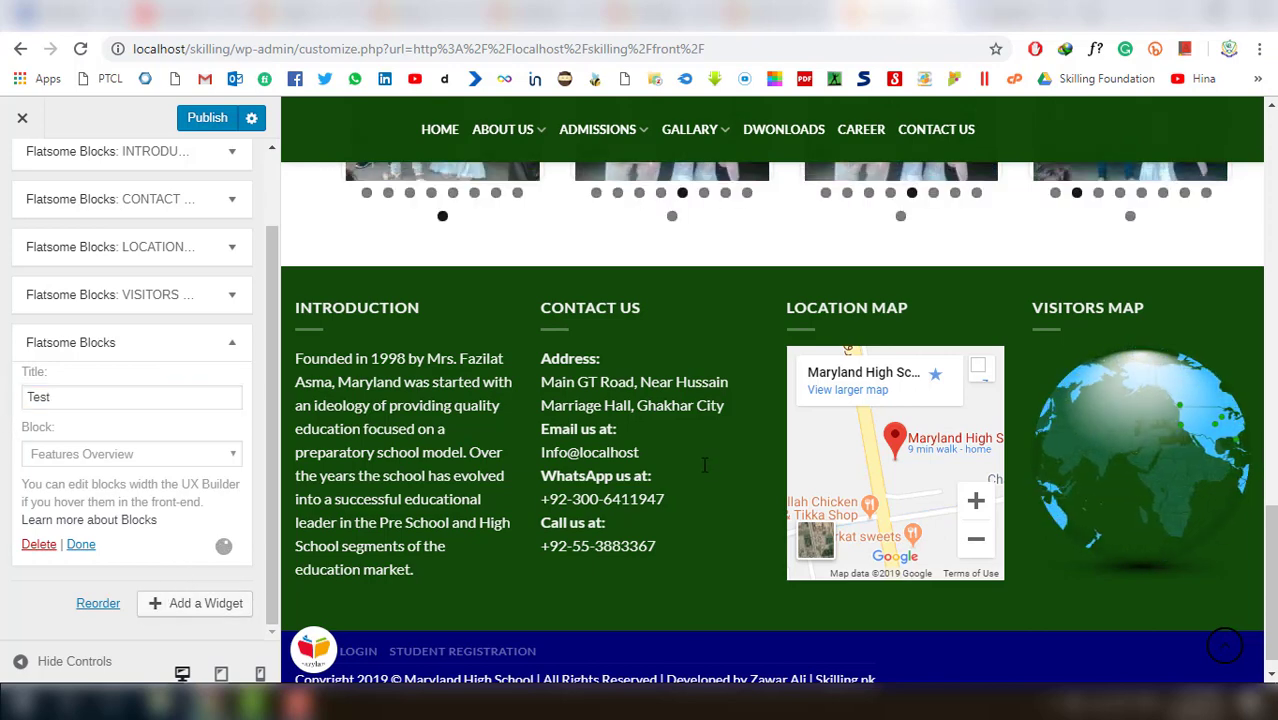
scroll(704, 465, "down", 1)
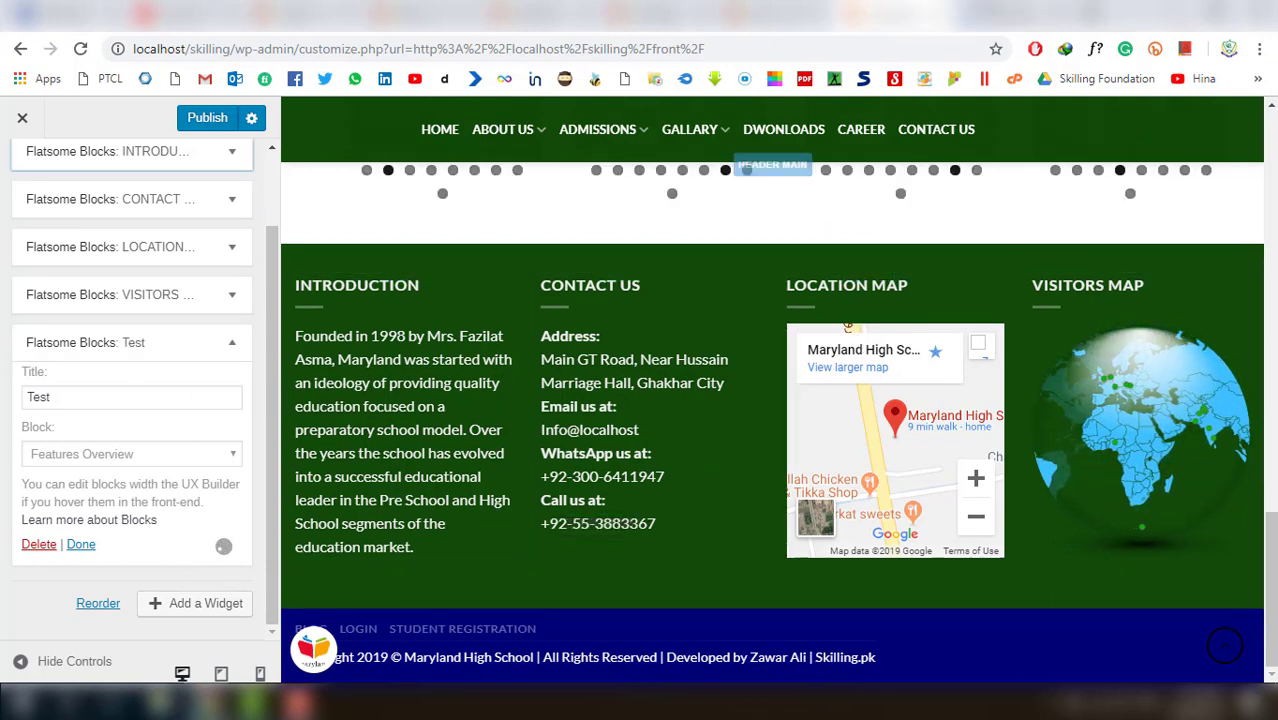
Return to the maryland.edu.pk tab and open the ClustrMaps page linked from the Visitors Map globe in the footer
left_click(888, 15)
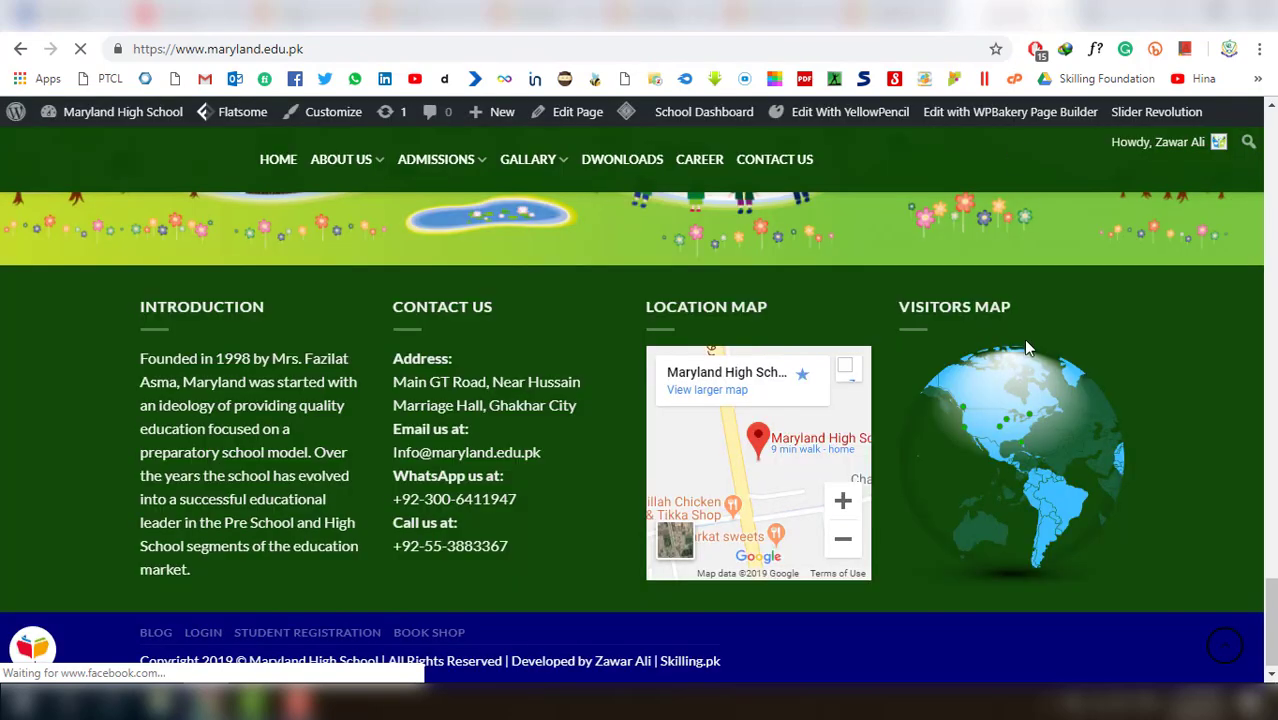
left_click(995, 445)
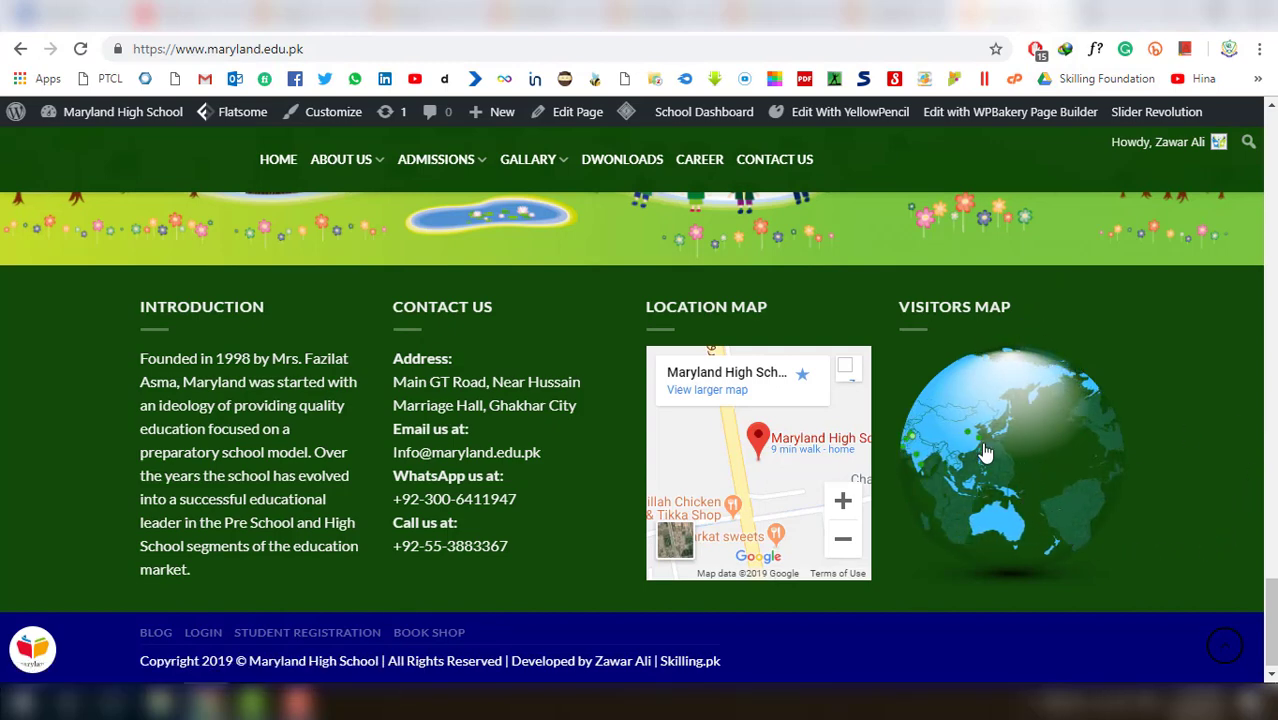
right_click(984, 447)
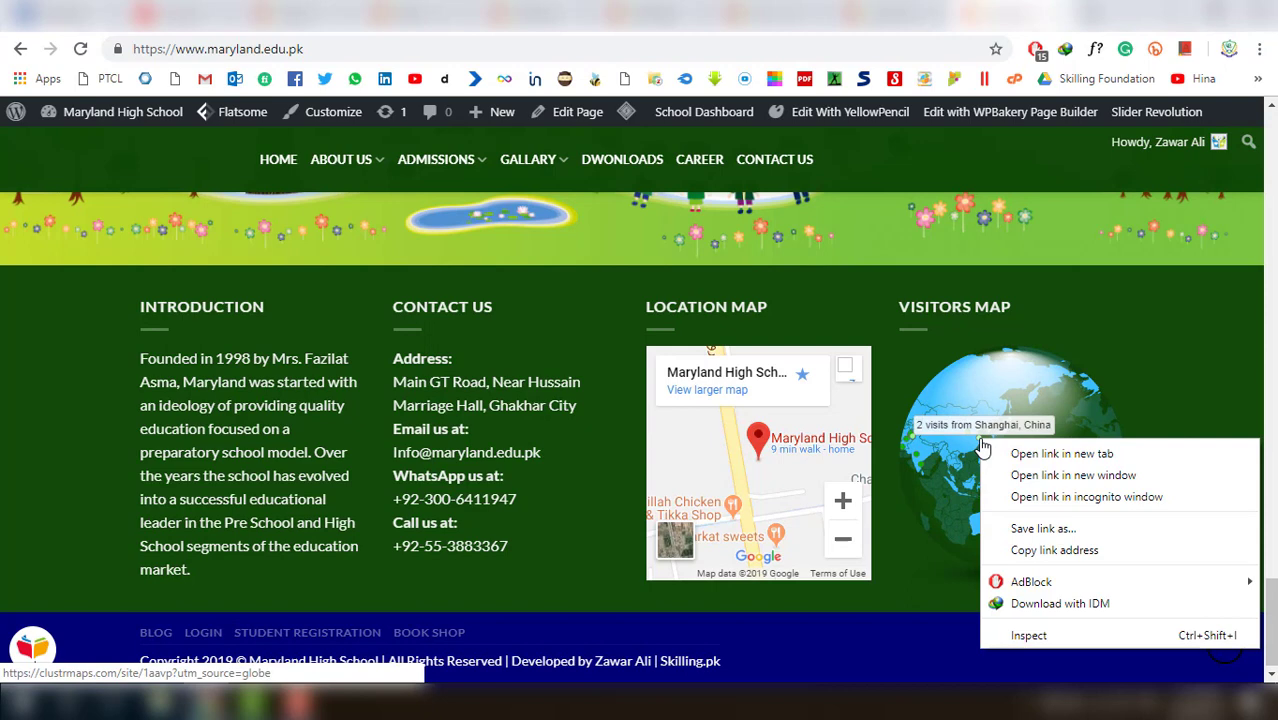
left_click(1003, 397)
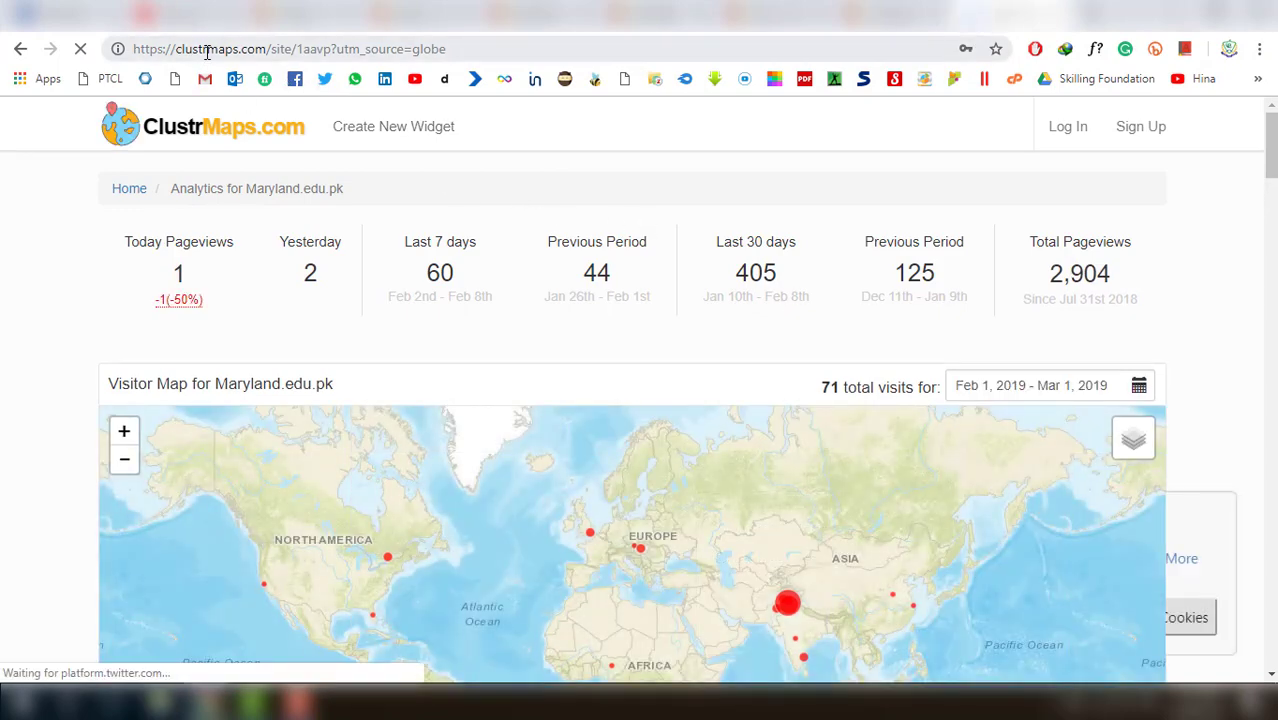
Look through the visitor map and recent visitors list on ClustrMaps, accepting the site's cookies
scroll(796, 322, "down", 8)
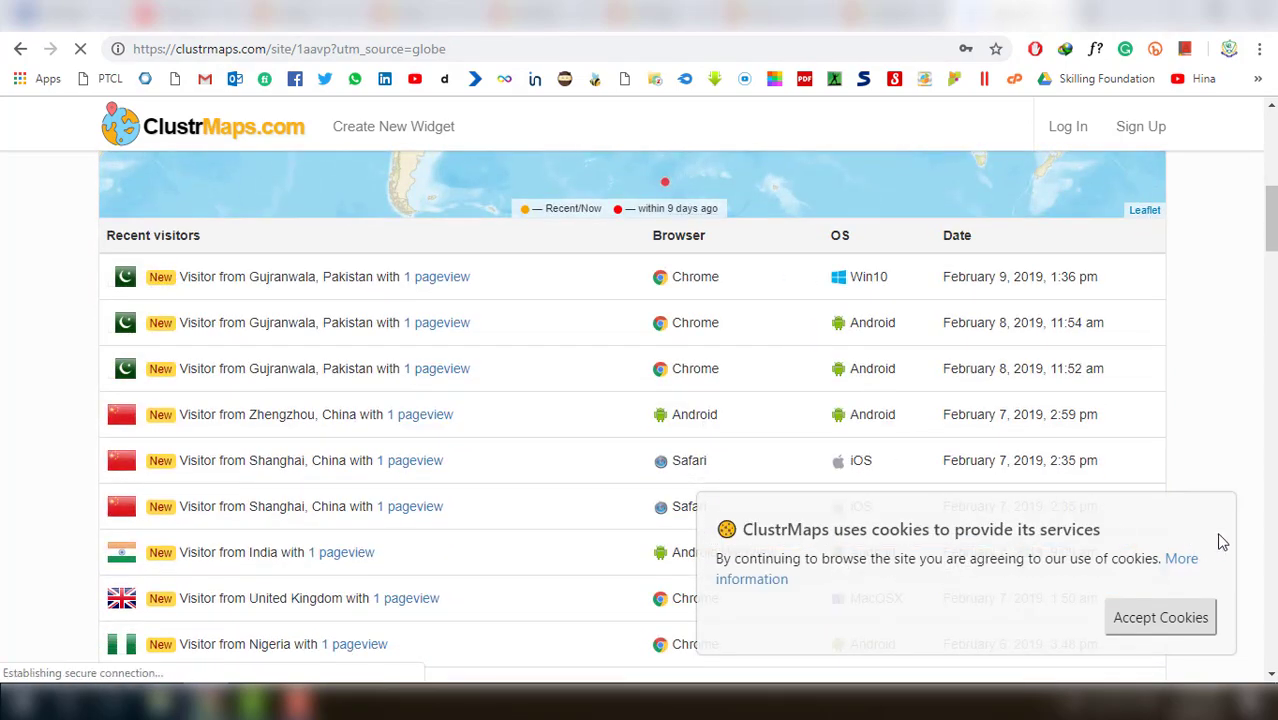
scroll(1195, 560, "up", 3)
left_click(1157, 617)
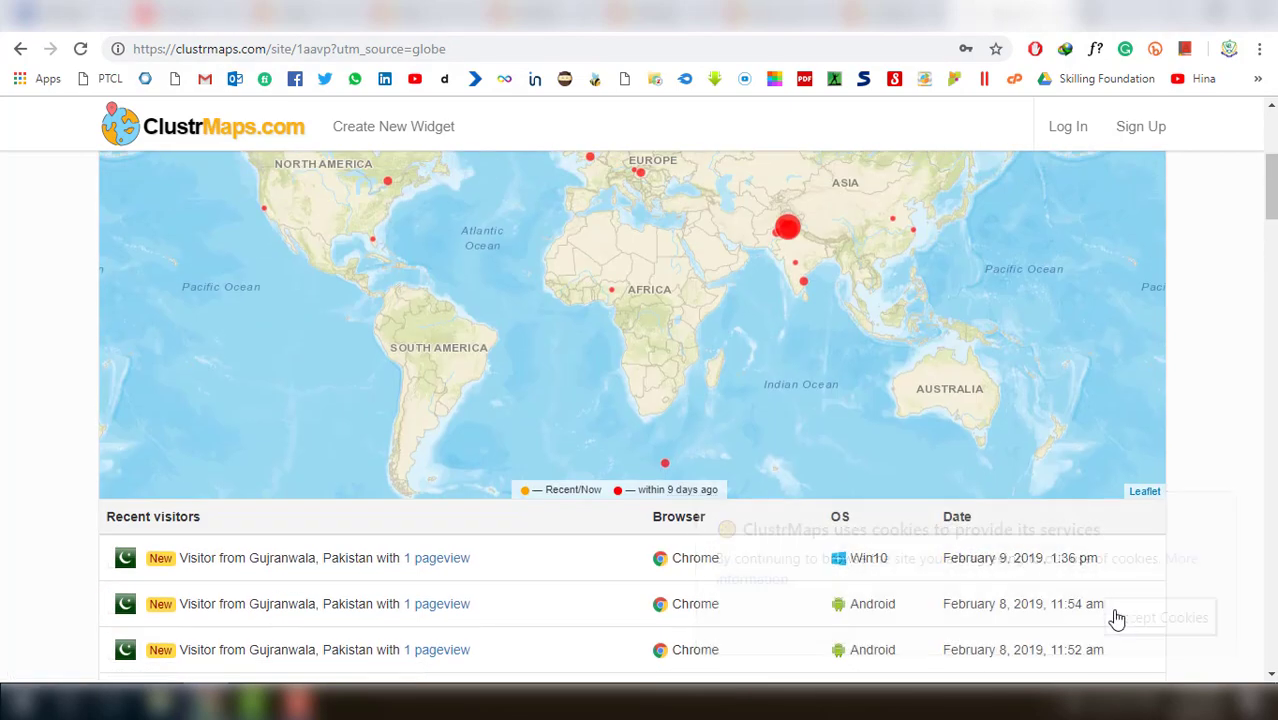
scroll(900, 450, "up", 3)
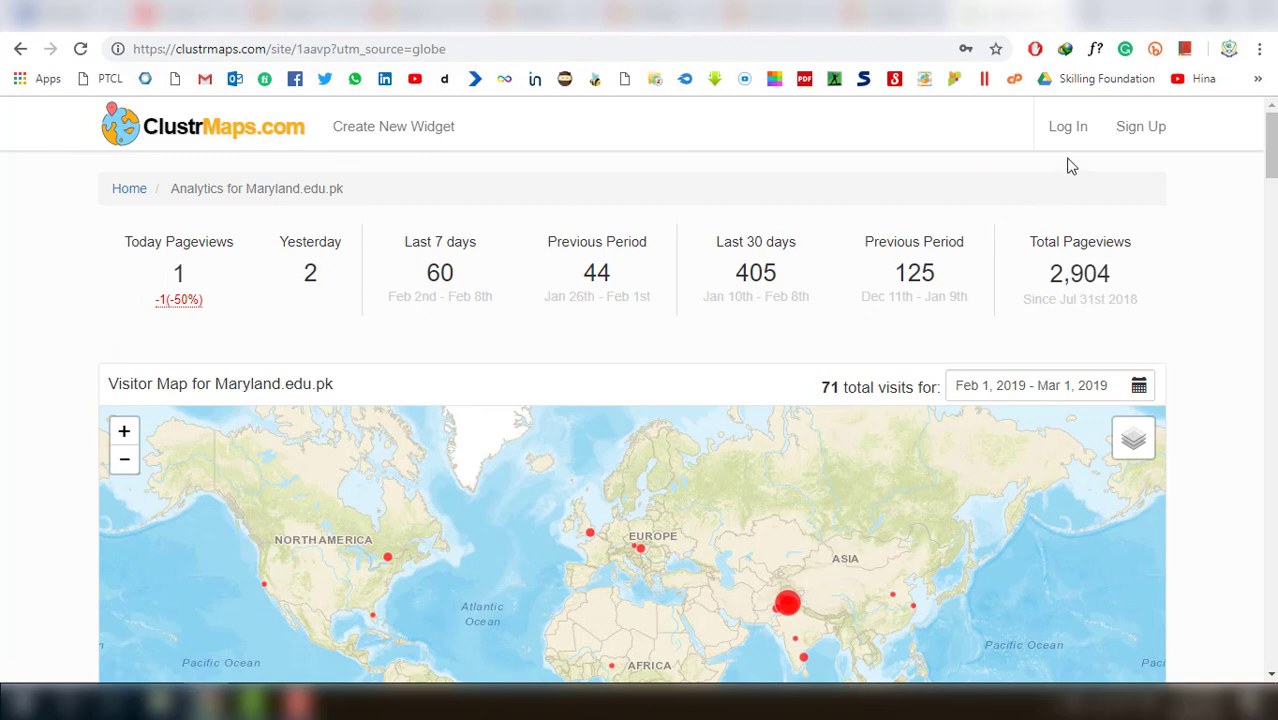
left_click(449, 141)
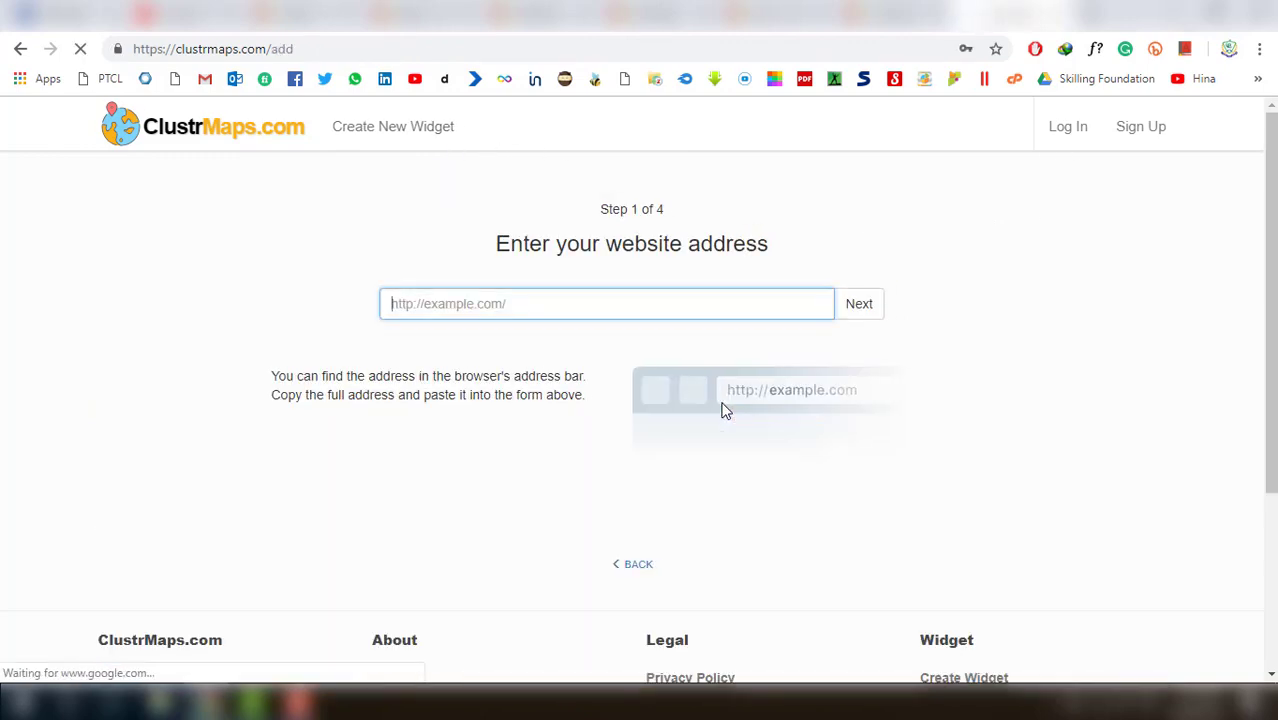
left_click(557, 302)
left_click(562, 345)
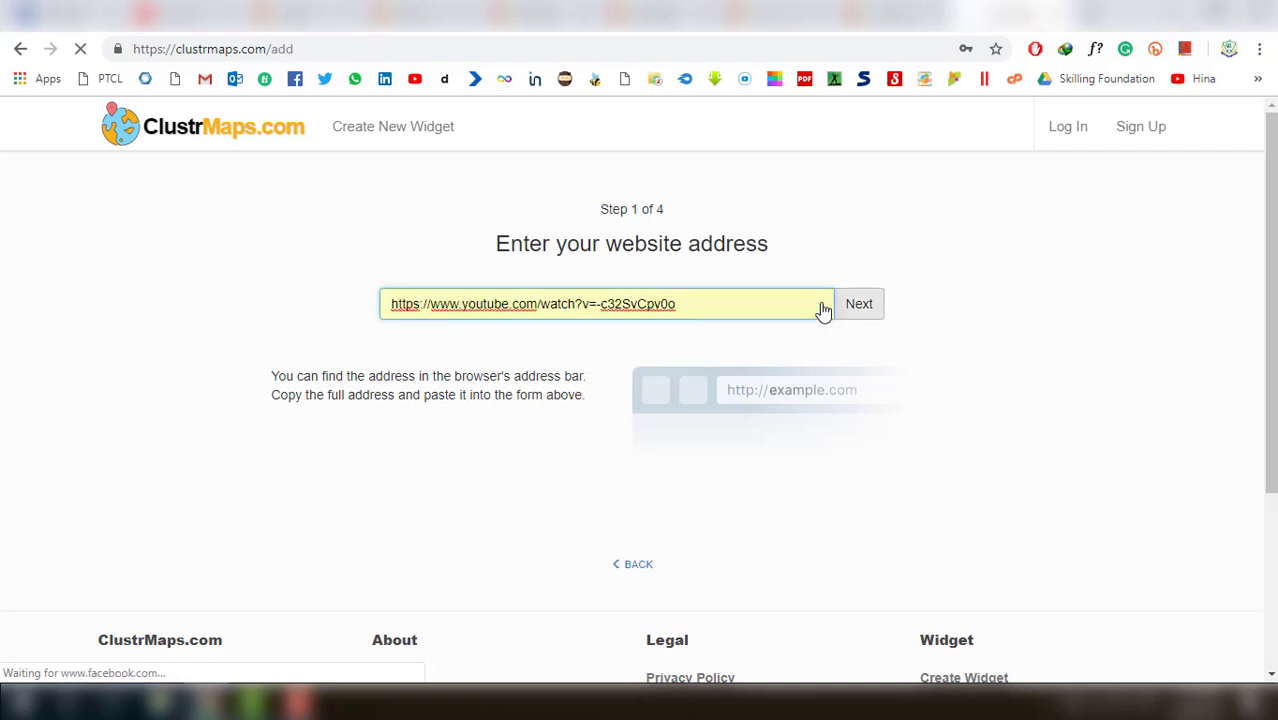
left_click_drag(688, 305, 555, 313)
key("BackSpace")
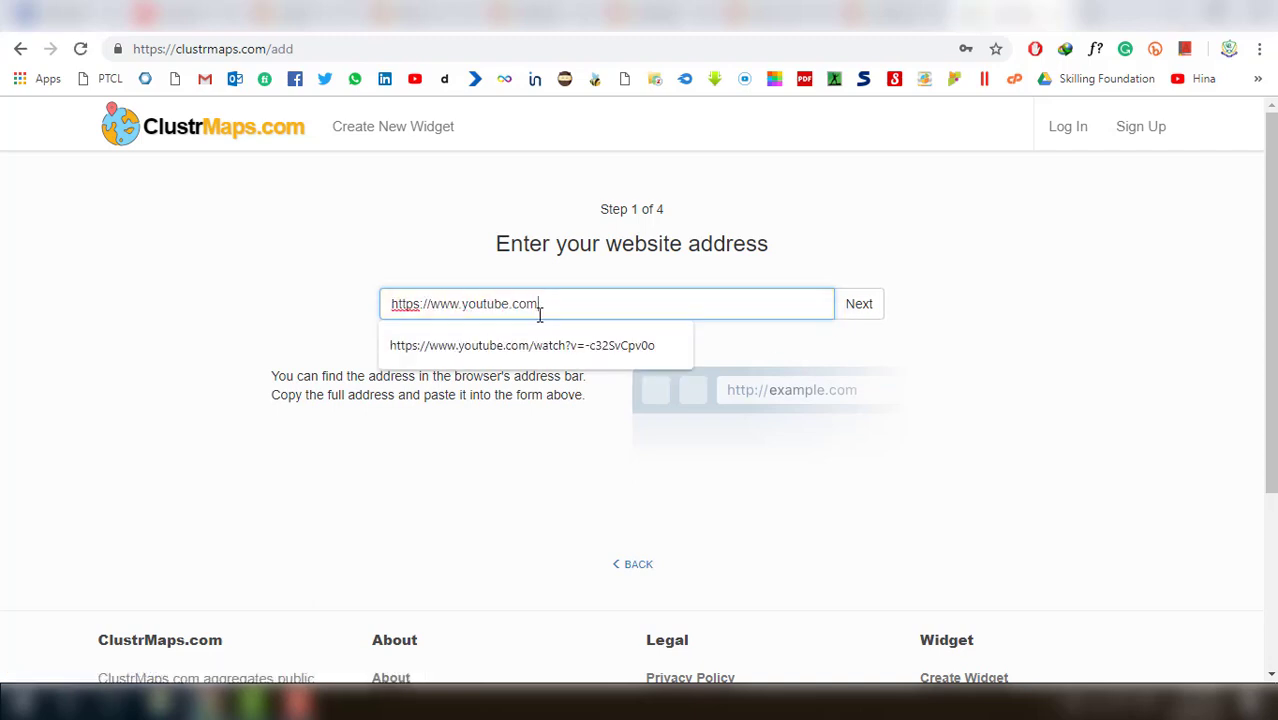
left_click(859, 306)
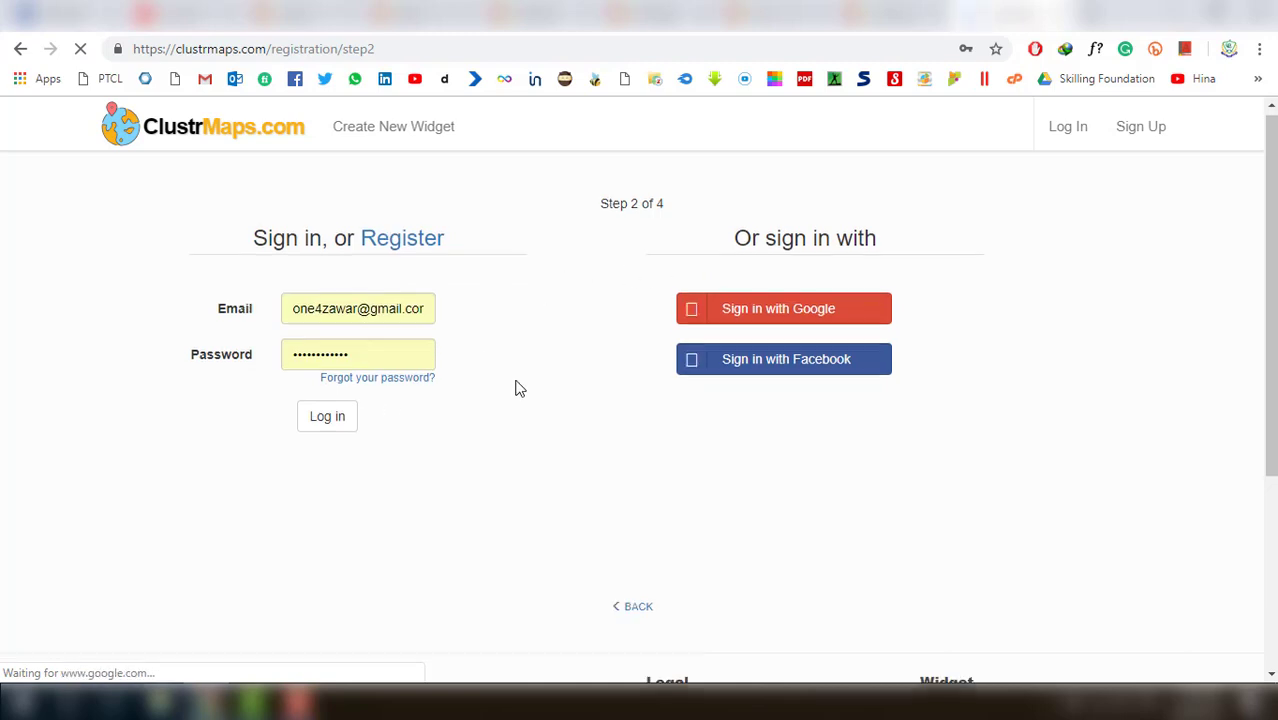
scroll(516, 385, "down", 2)
scroll(516, 385, "up", 2)
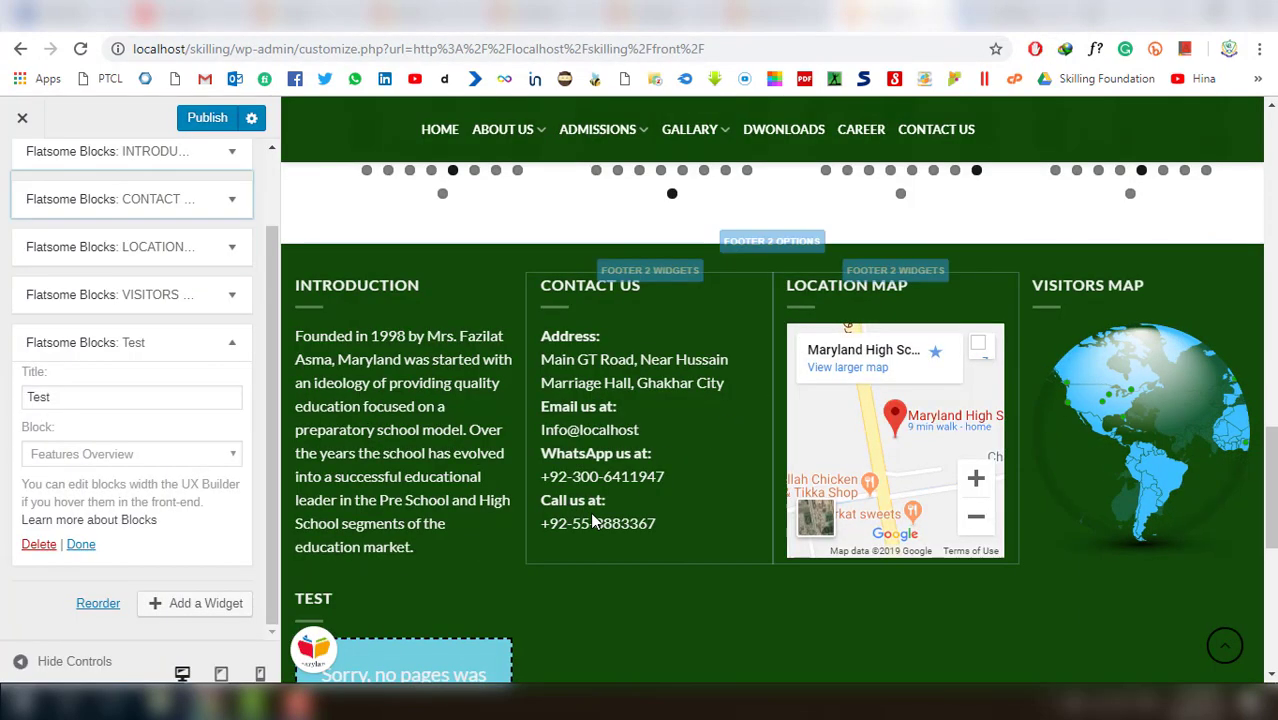
Look over the Test block in the footer preview and delete its Flatsome Blocks widget from Footer 2
scroll(450, 583, "down", 2)
scroll(447, 520, "down", 2)
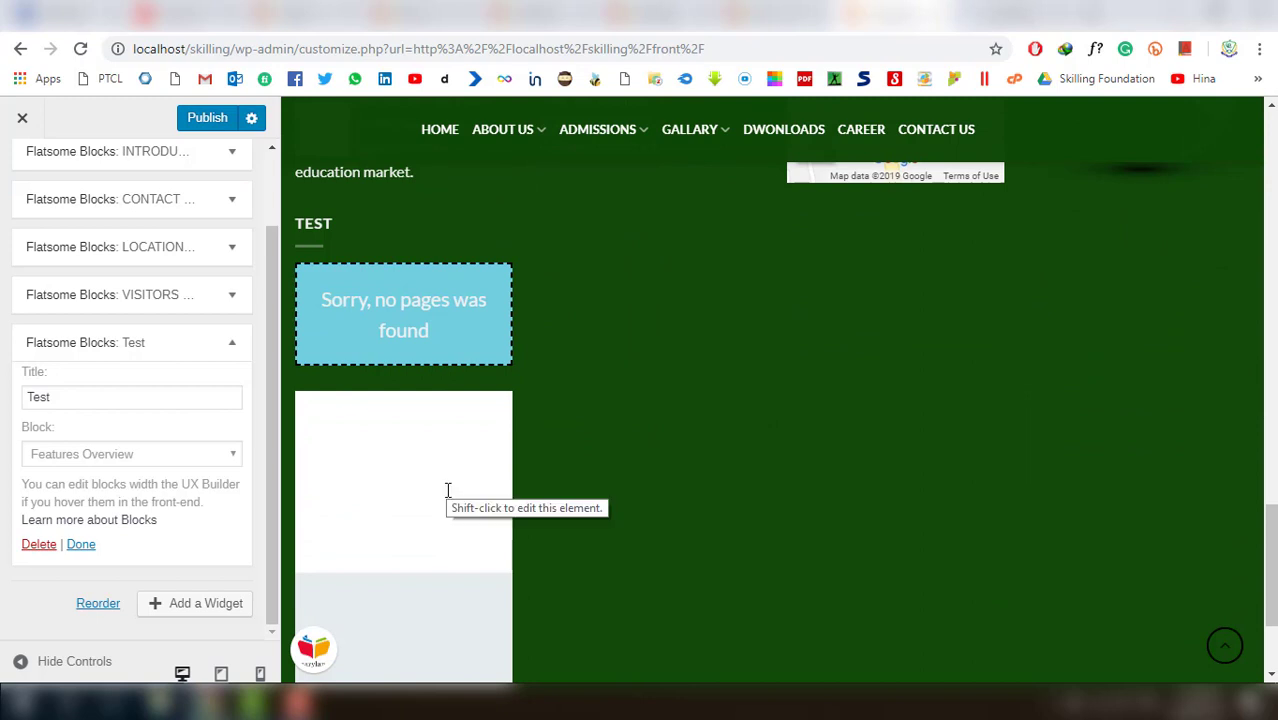
scroll(448, 492, "down", 1)
scroll(445, 446, "down", 1)
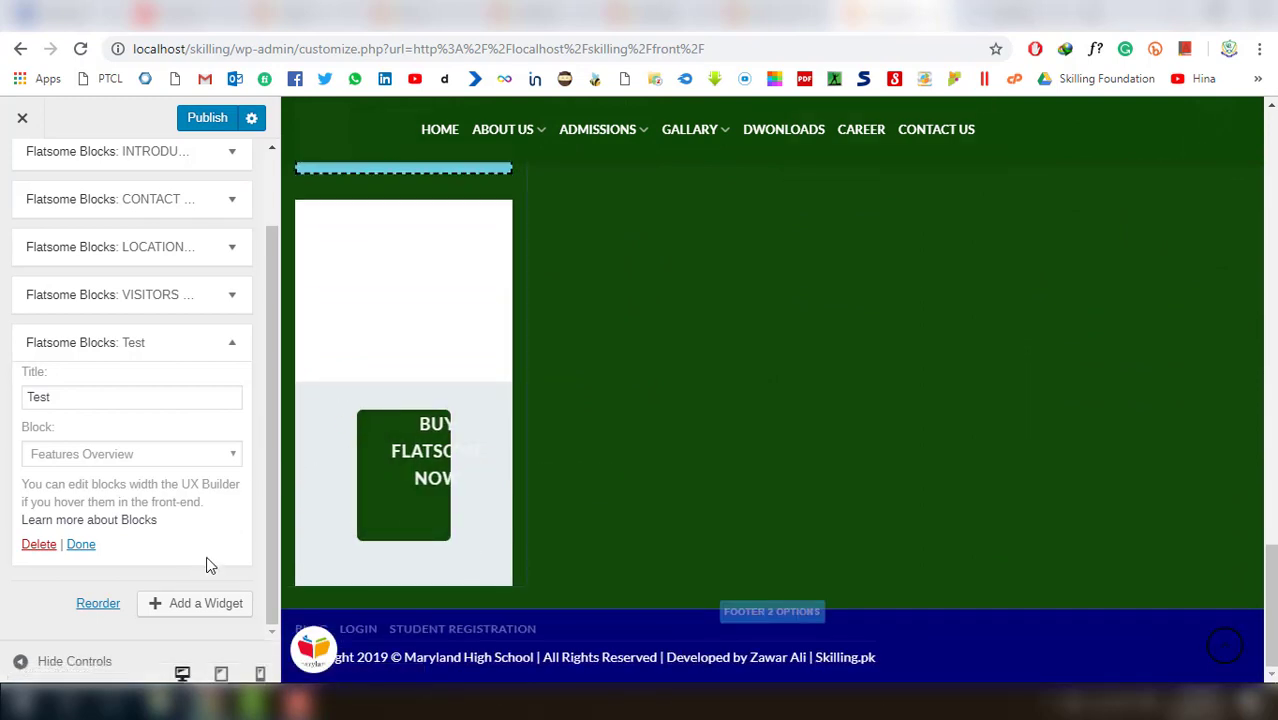
left_click(39, 545)
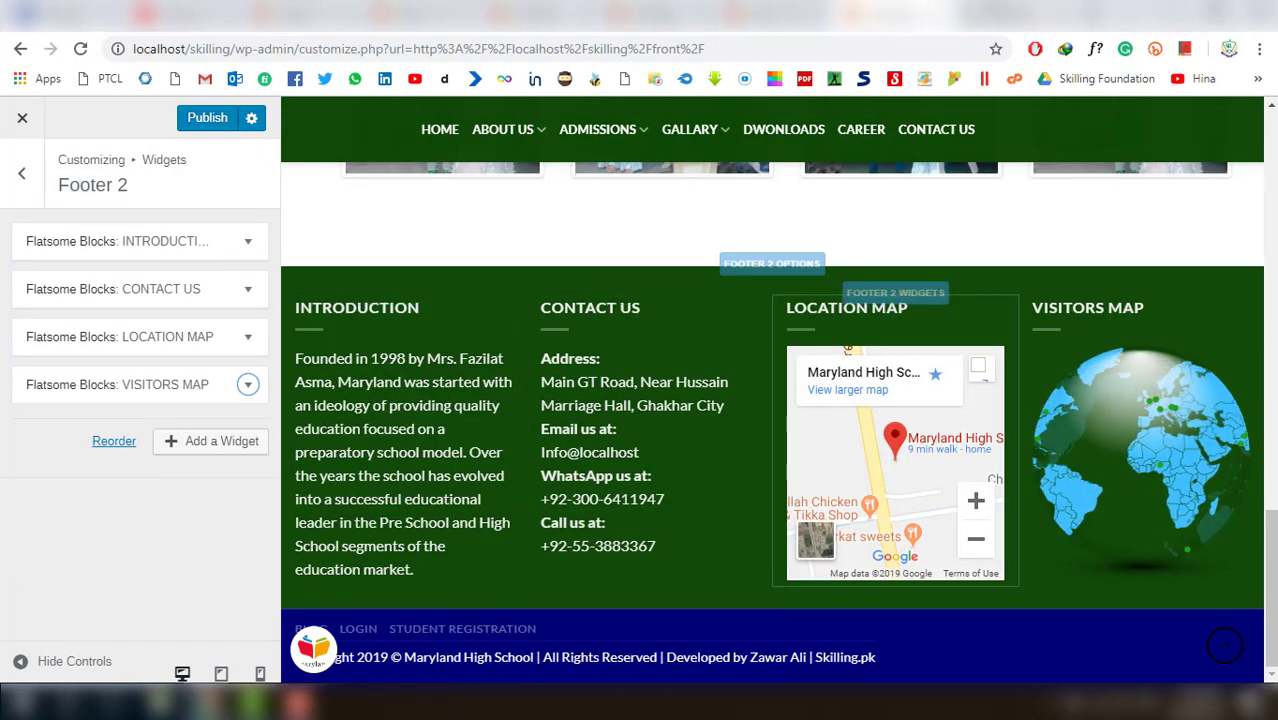
Select the Globe Widget on ClustrMaps and check the map block's embed script in both the visual and text editors
left_click(888, 16)
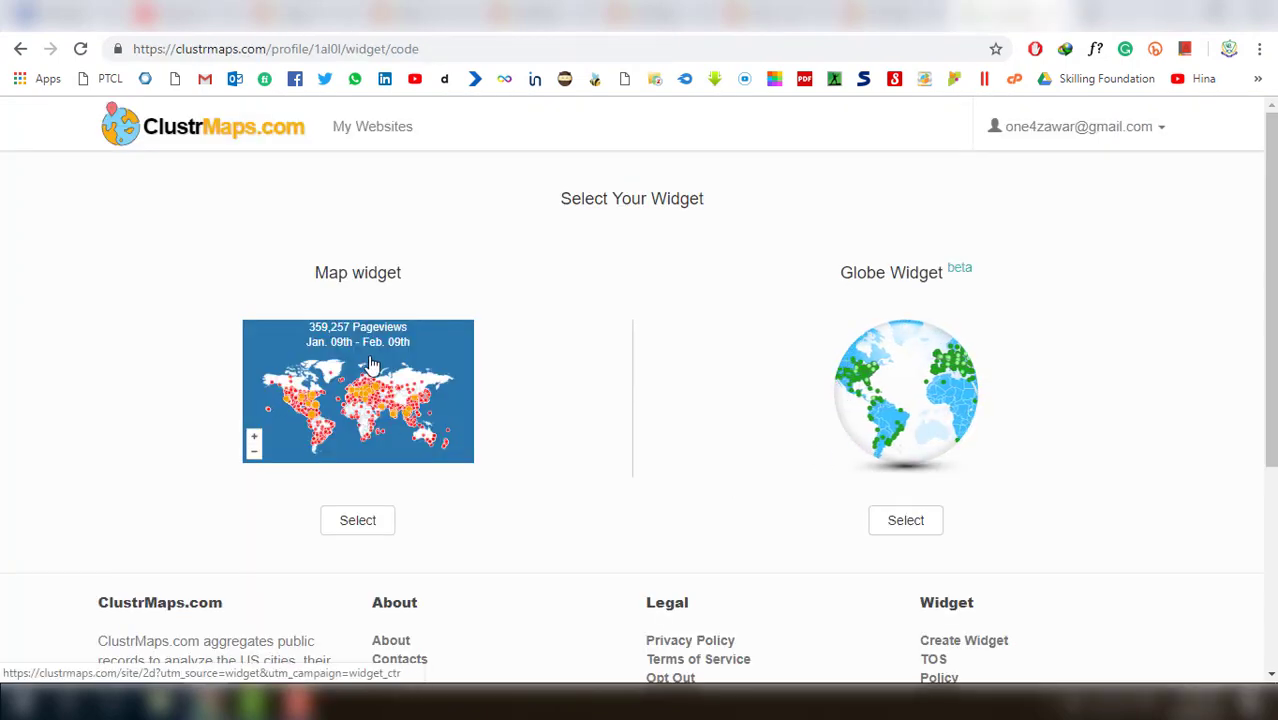
mouse_move(370, 356)
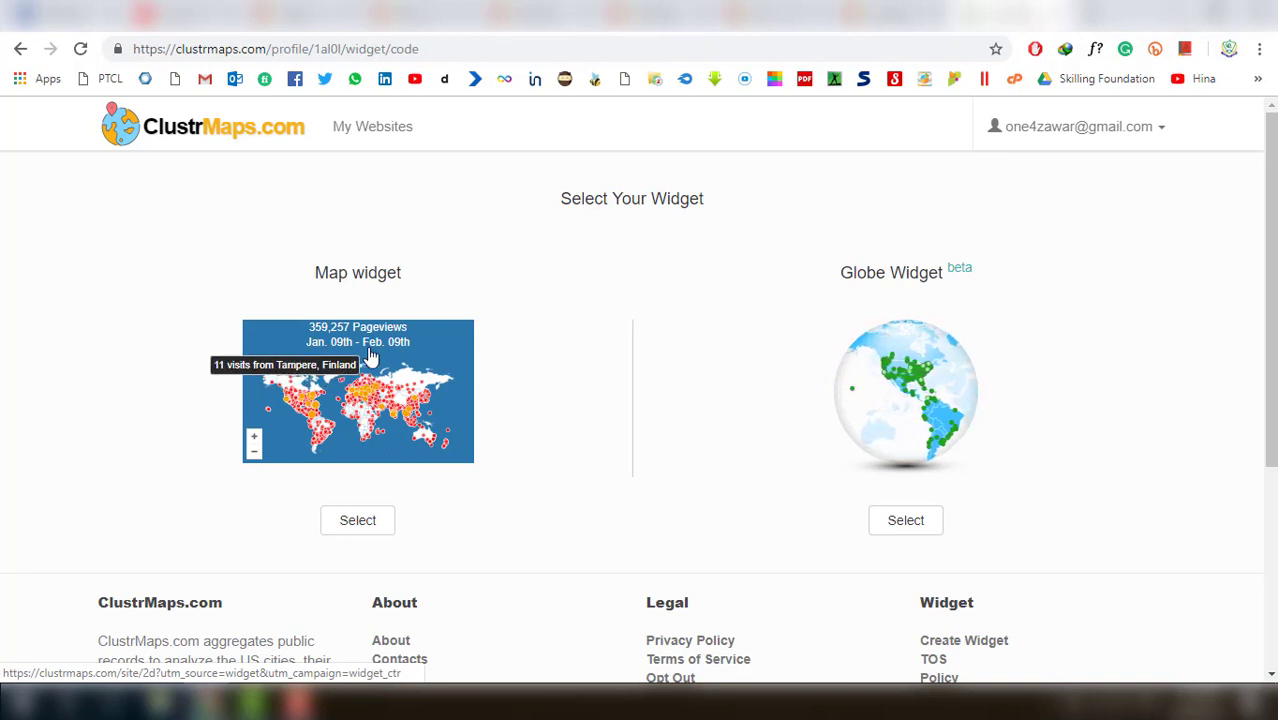
left_click(906, 522)
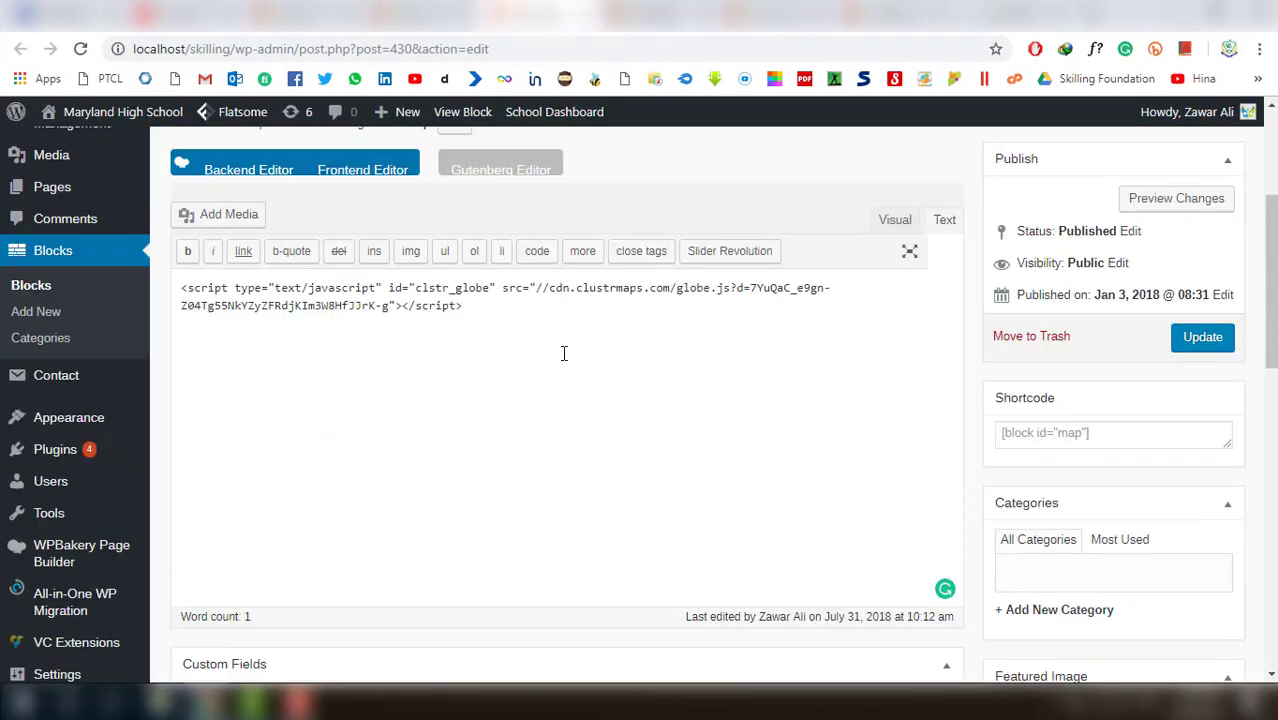
left_click(908, 222)
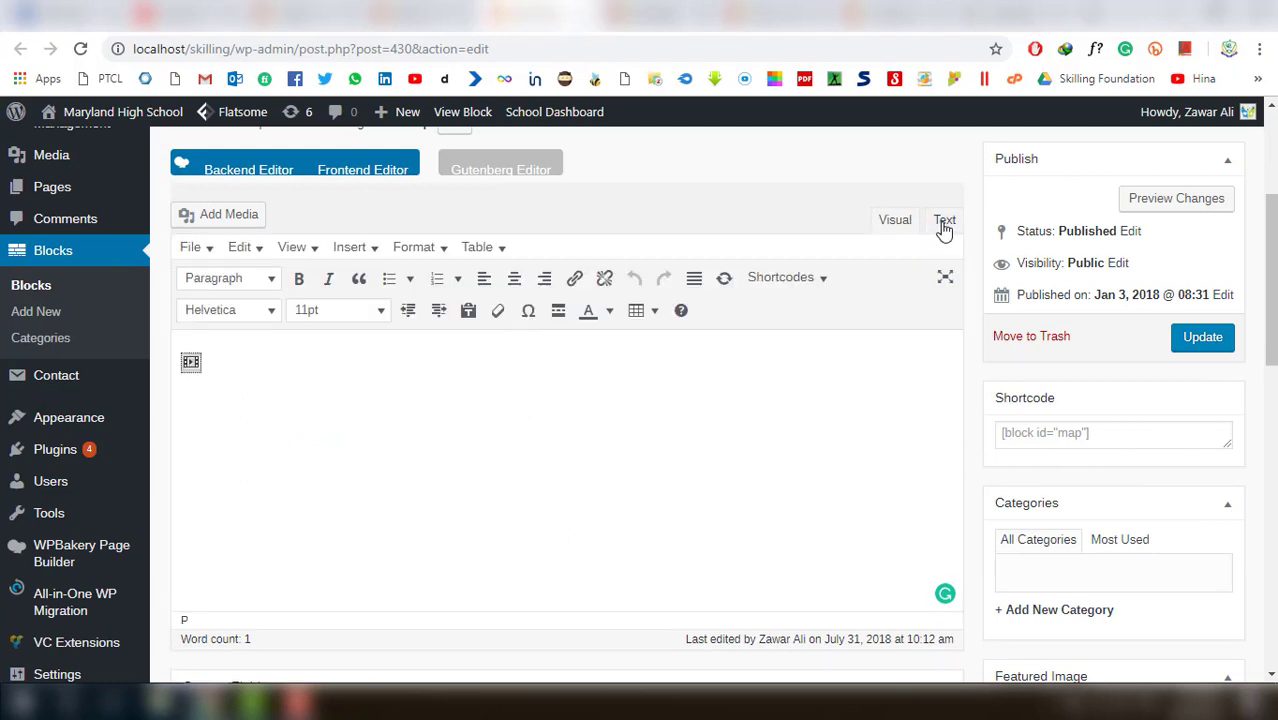
left_click(943, 222)
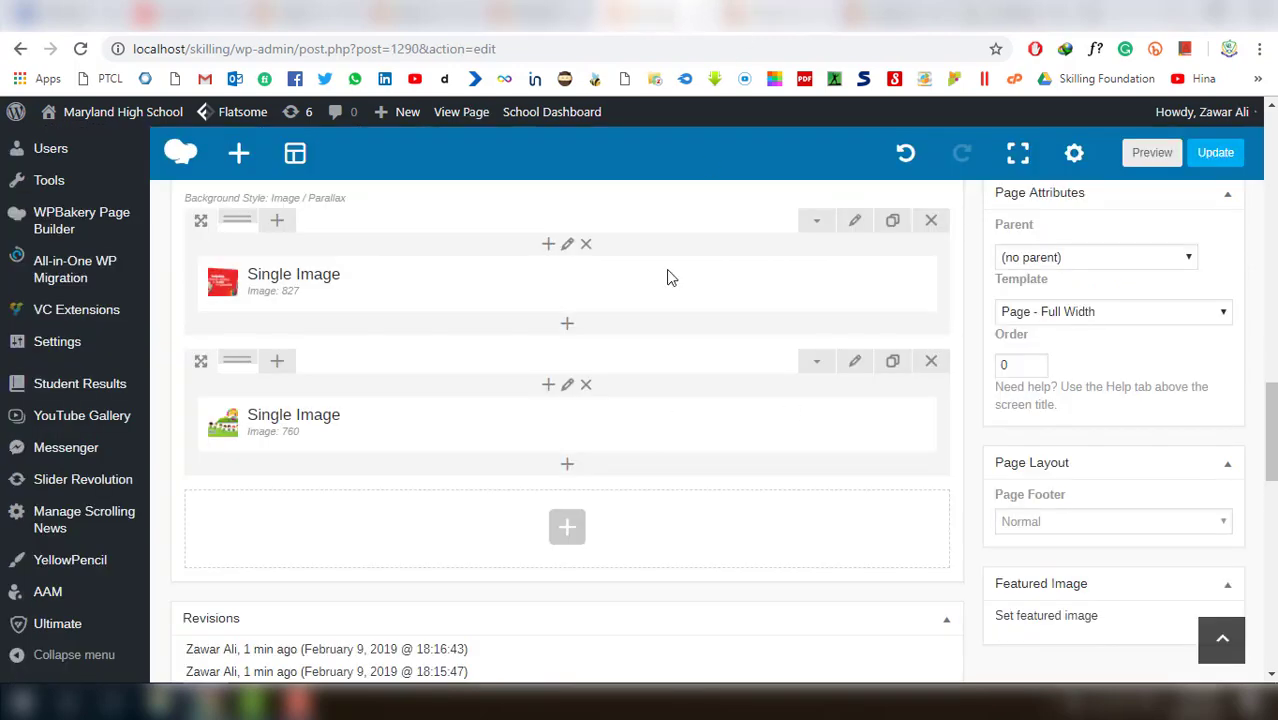
Preview the front page to check the footer's location map and visitors globe, and close the preview
left_click(1152, 152)
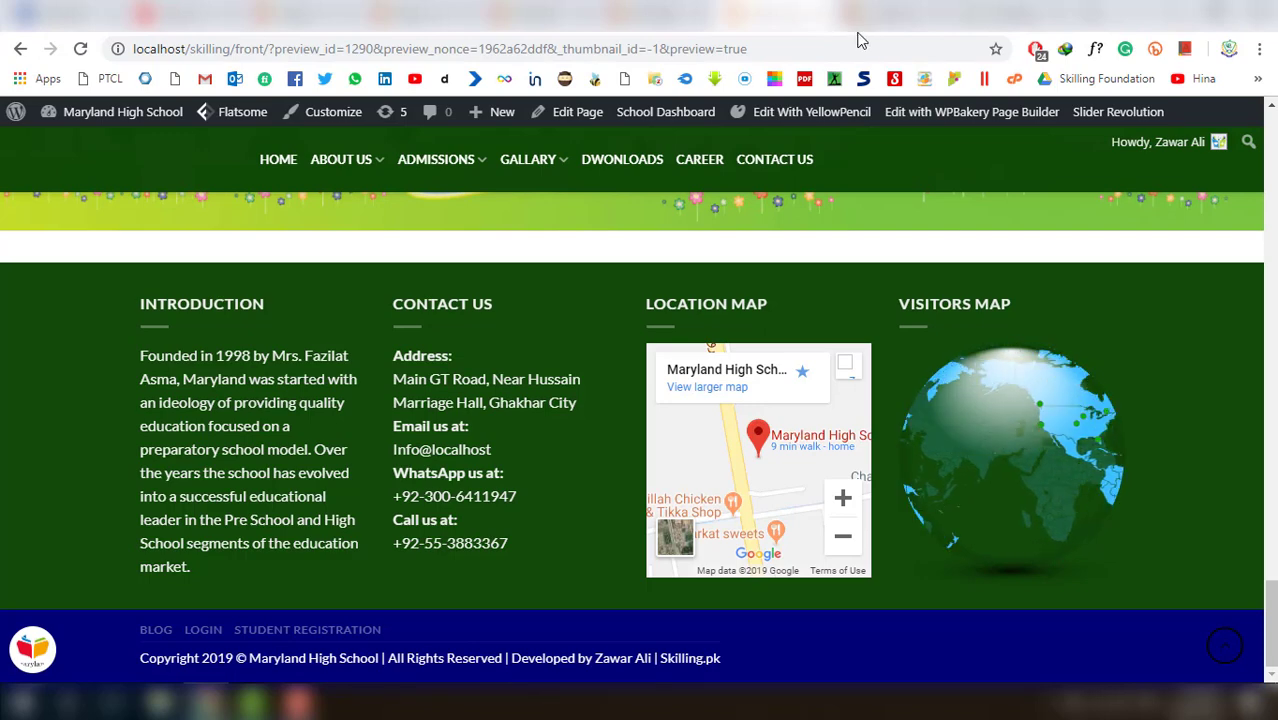
mouse_move(758, 450)
key("ctrl+w")
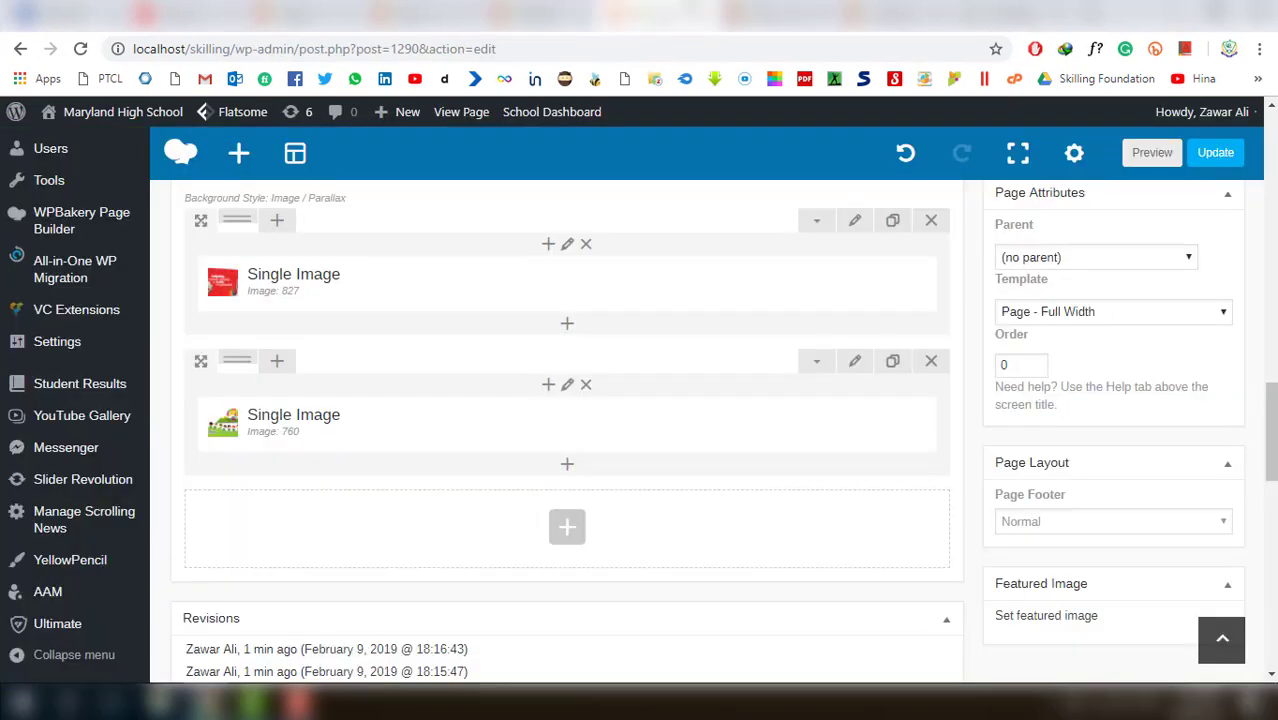
key("ctrl+w")
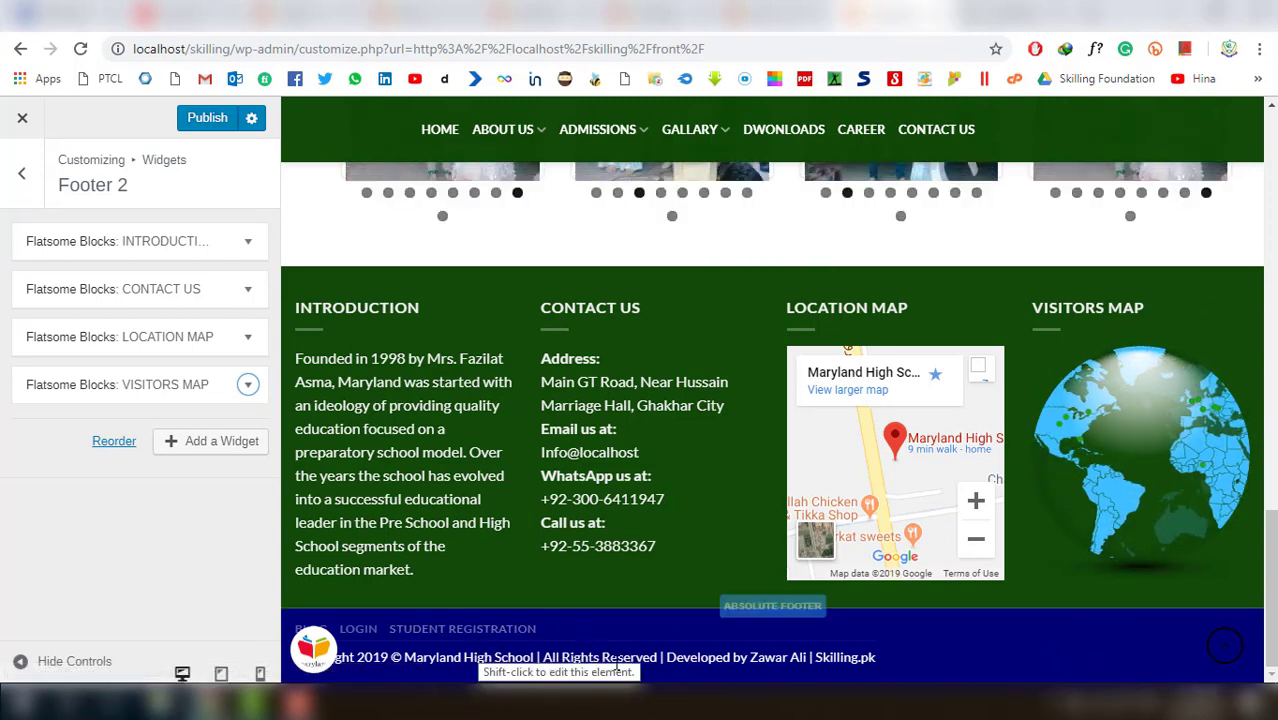
Open the Absolute Footer settings in the customizer and enlarge the primary bottom text box to read the copyright markup
left_click(772, 620)
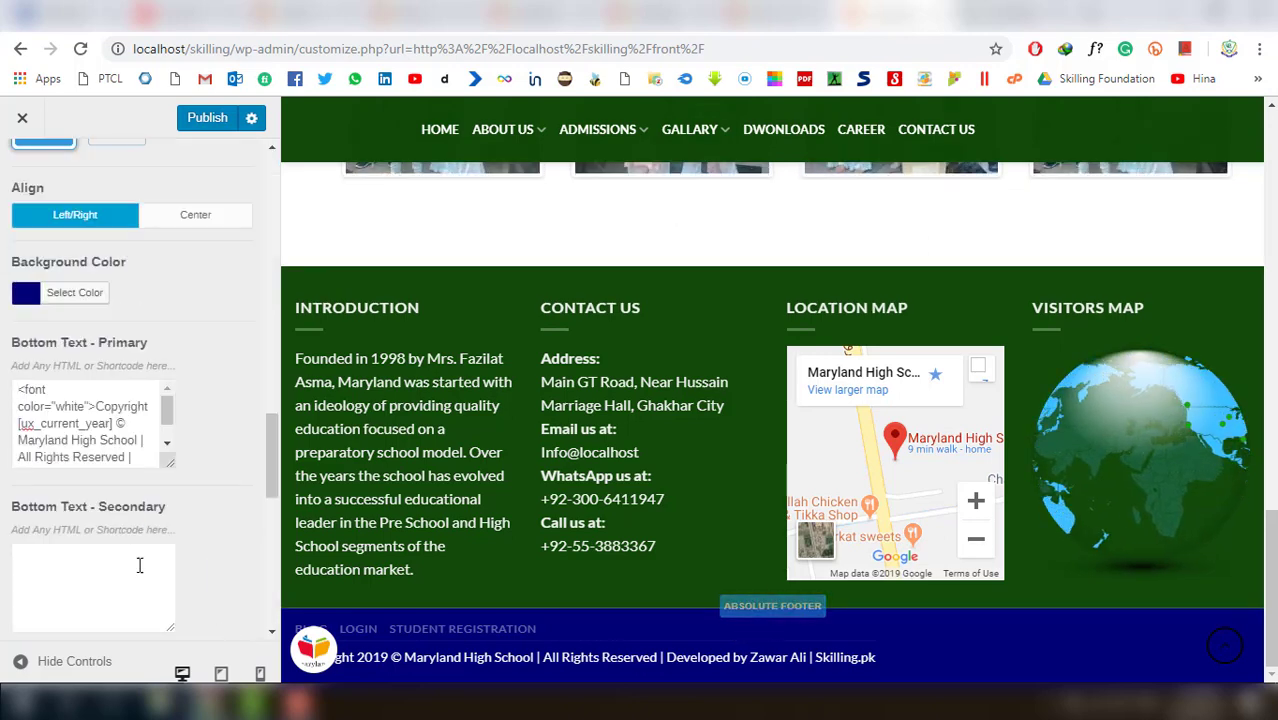
left_click_drag(170, 461, 225, 607)
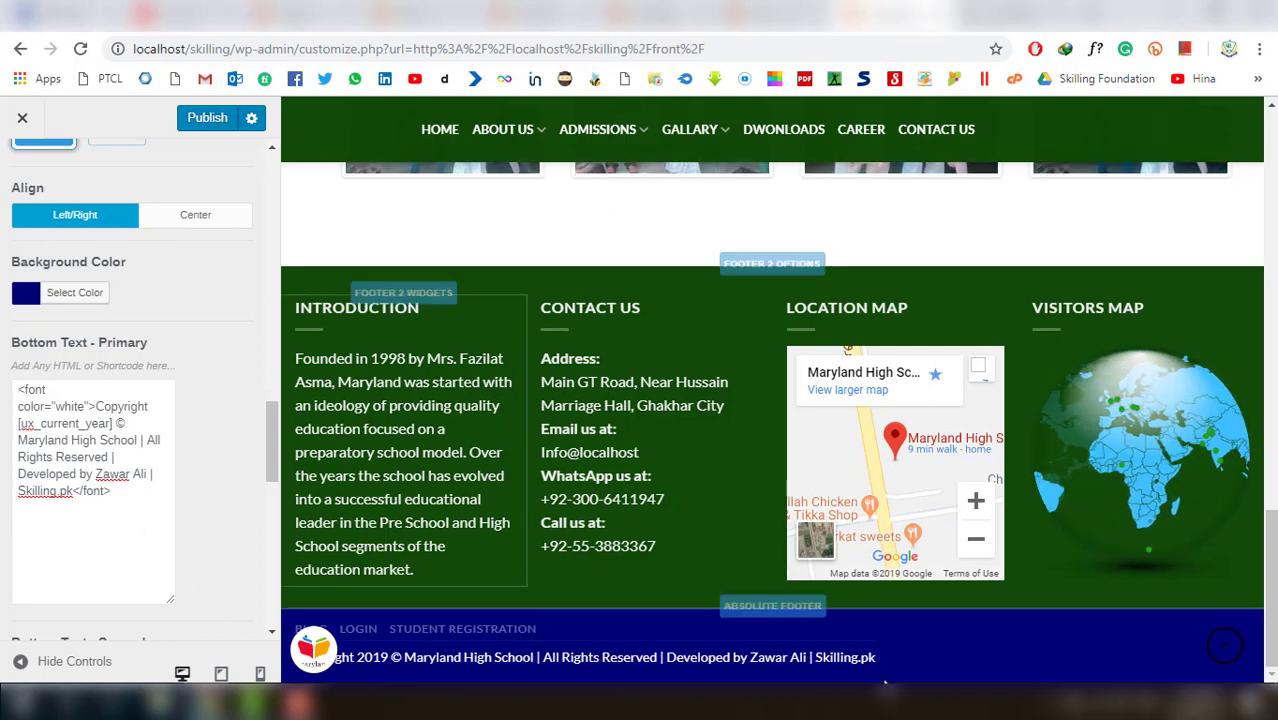
scroll(108, 437, "down", 2)
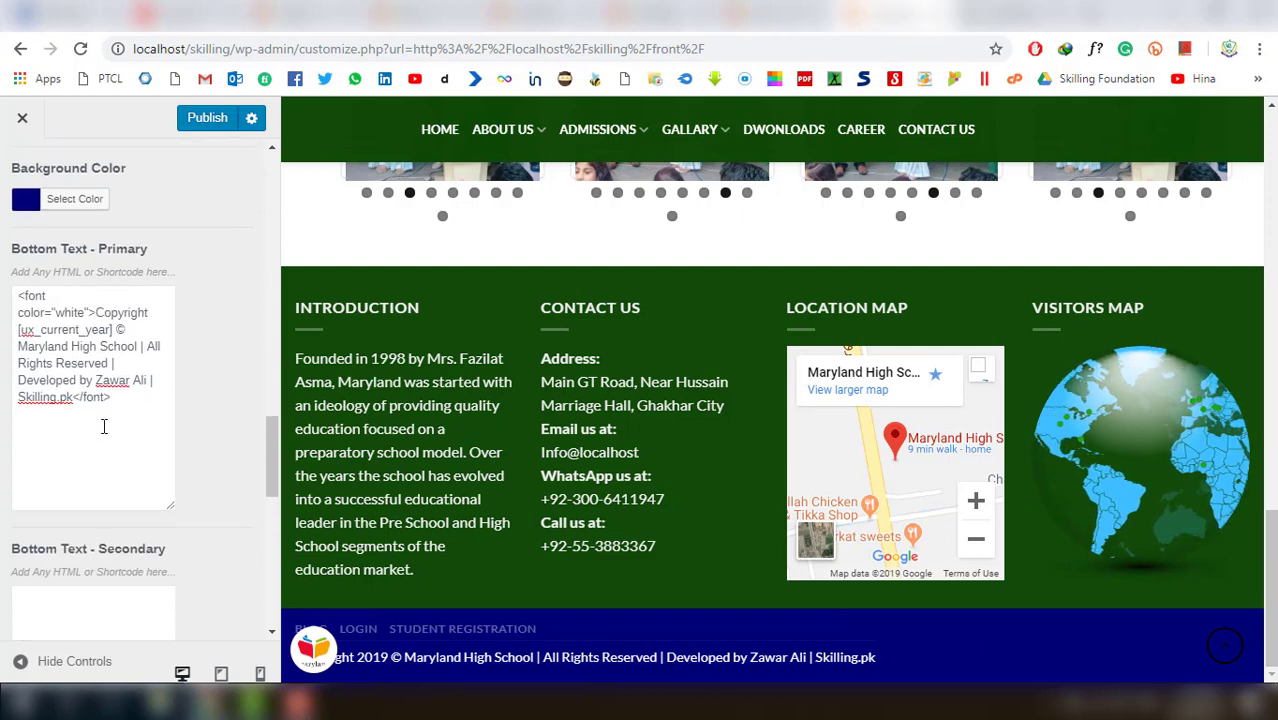
Try several background colors for the absolute footer, finishing with #930036
scroll(103, 423, "up", 2)
left_click(25, 293)
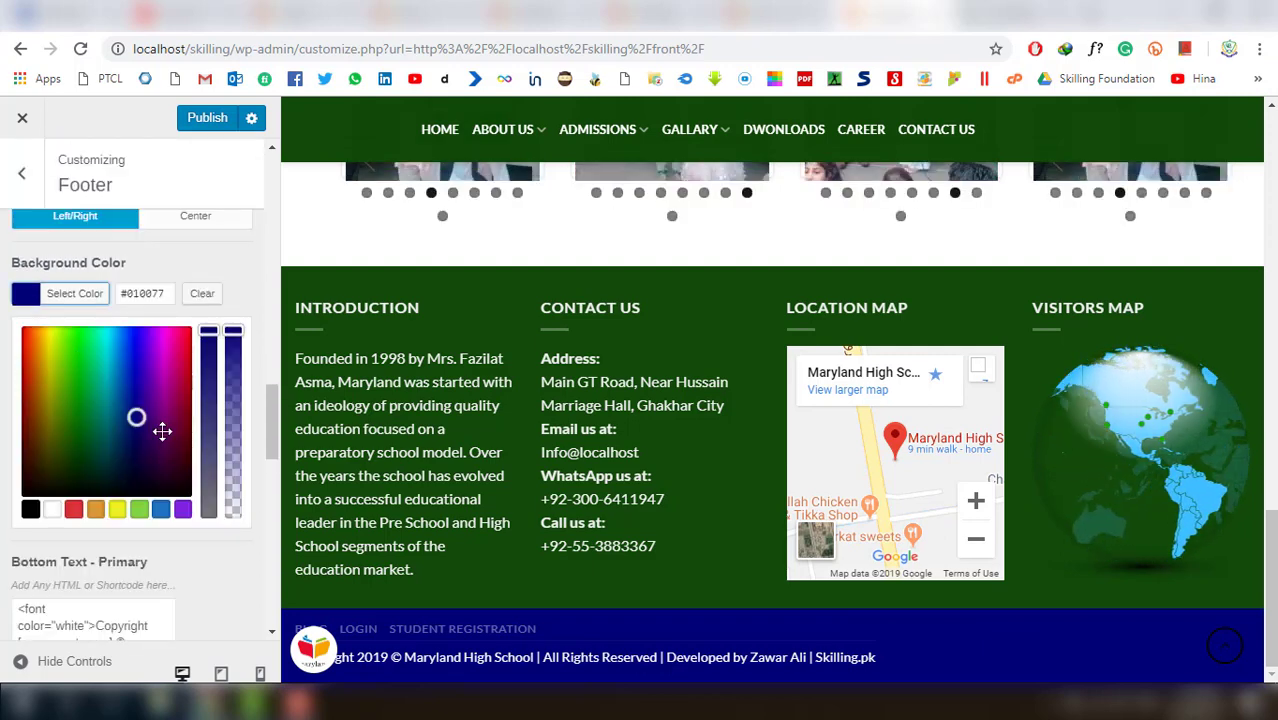
left_click(175, 416)
left_click(180, 387)
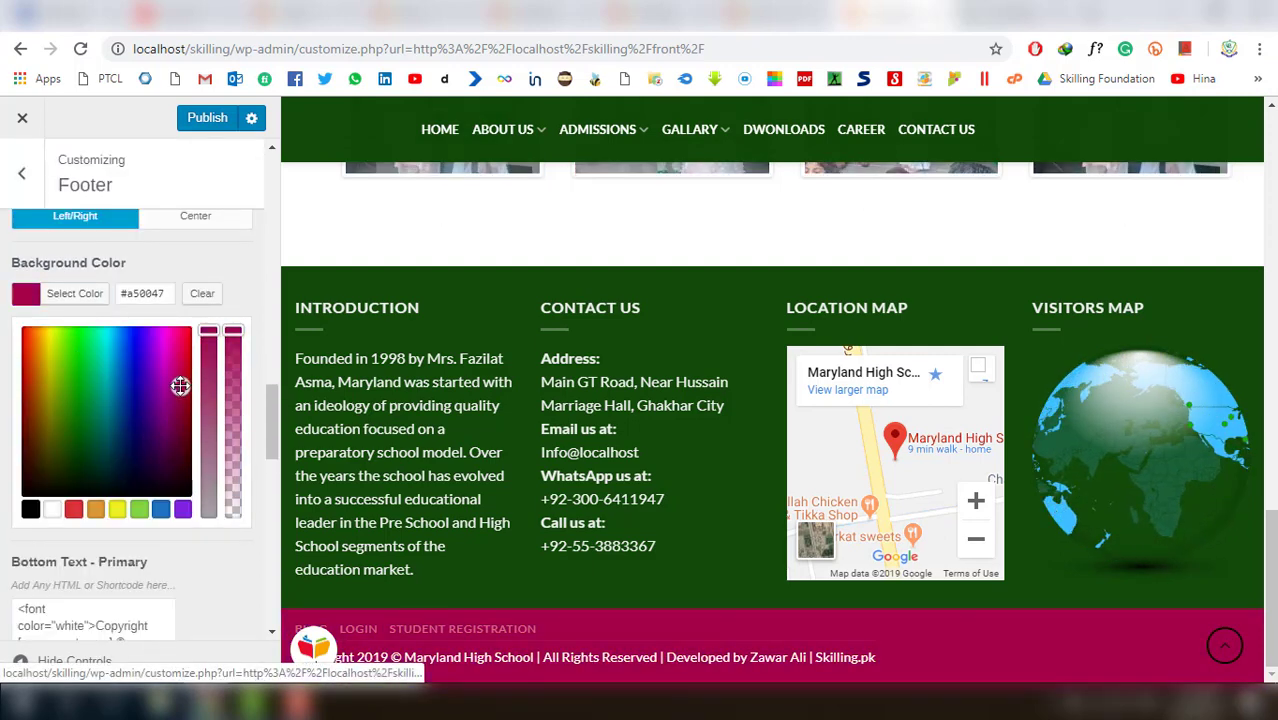
left_click(186, 355)
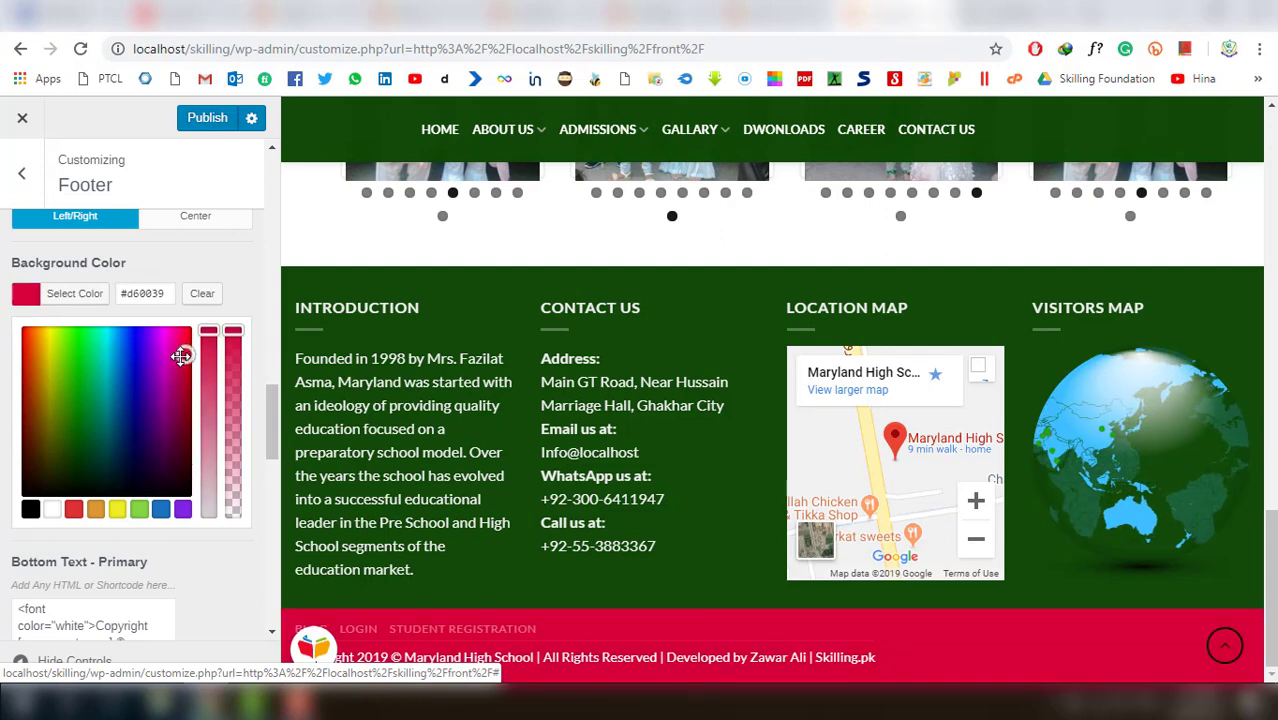
left_click(165, 371)
left_click(150, 371)
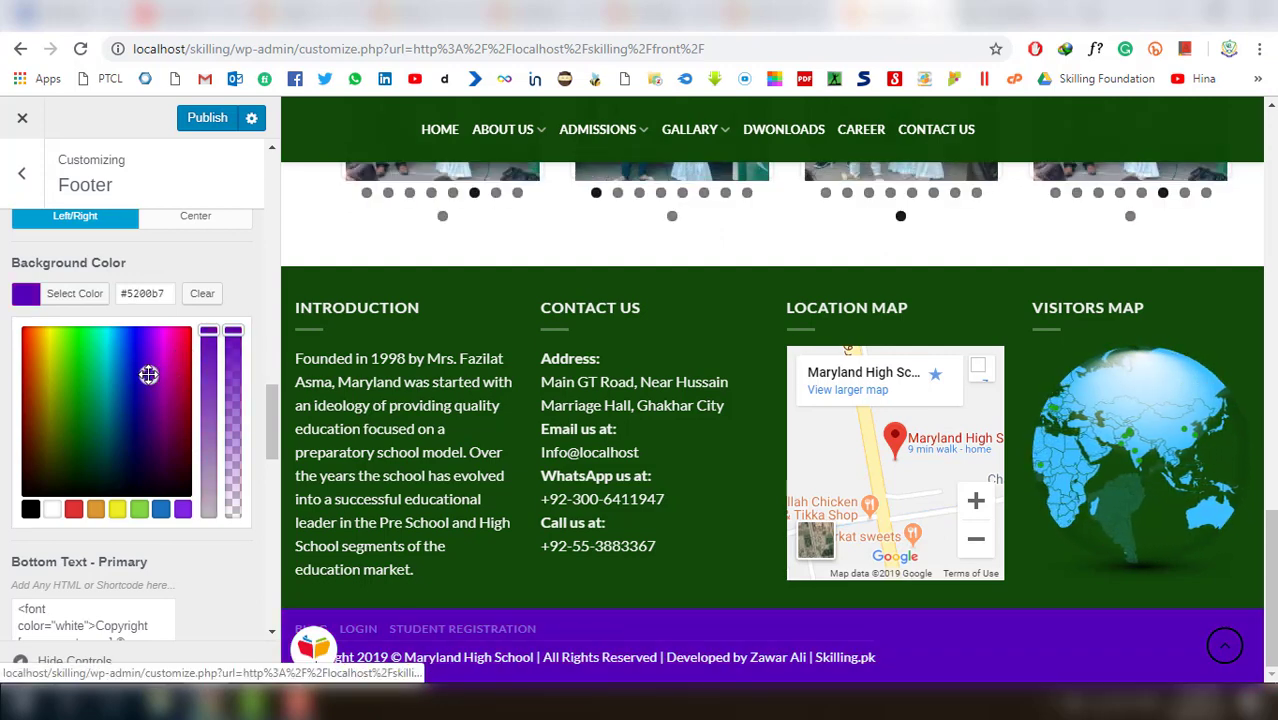
left_click(158, 375)
left_click(173, 398)
left_click(182, 398)
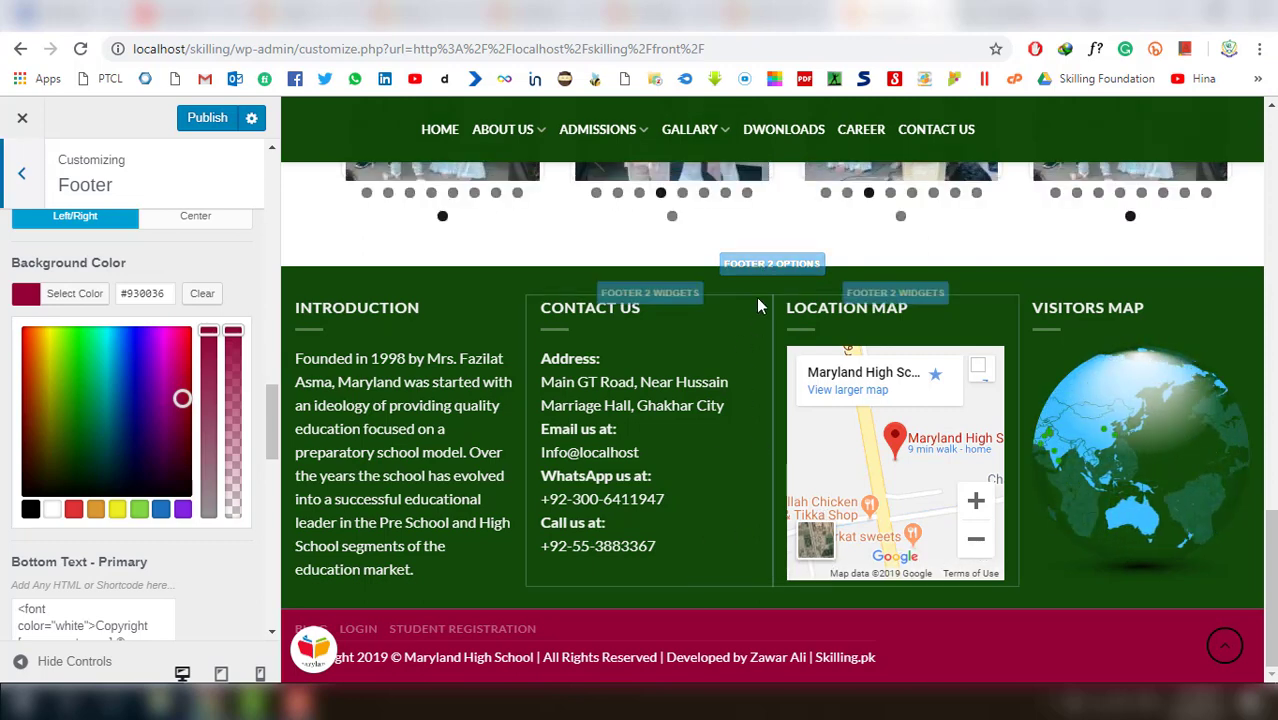
Reopen the footer options from the preview and set the Footer 1 background color to #991074
scroll(60, 300, "up", 5)
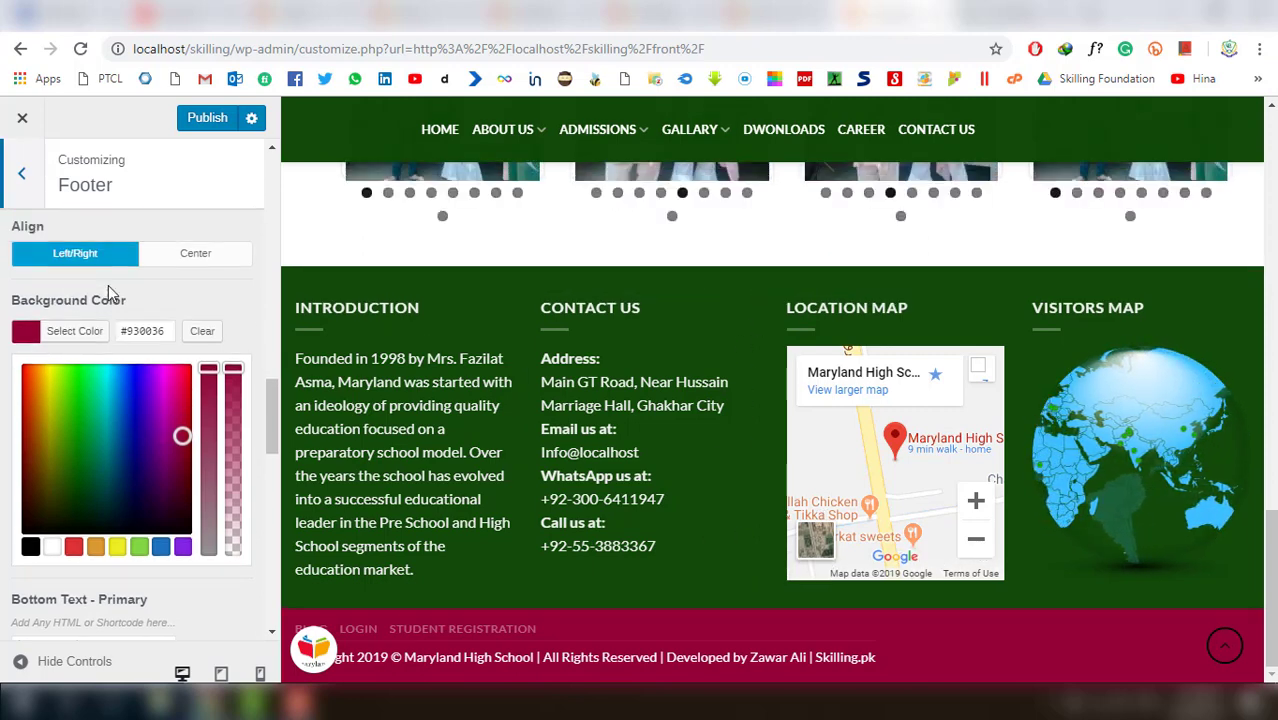
left_click(21, 173)
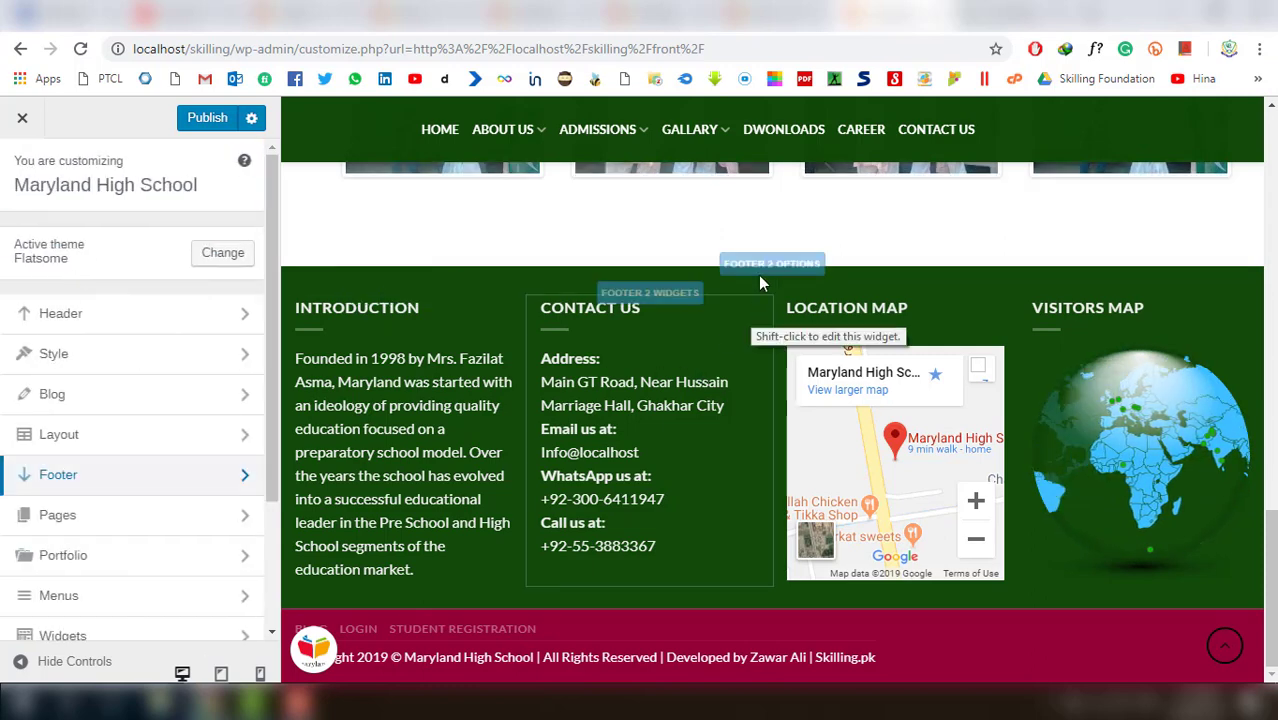
left_click(760, 266)
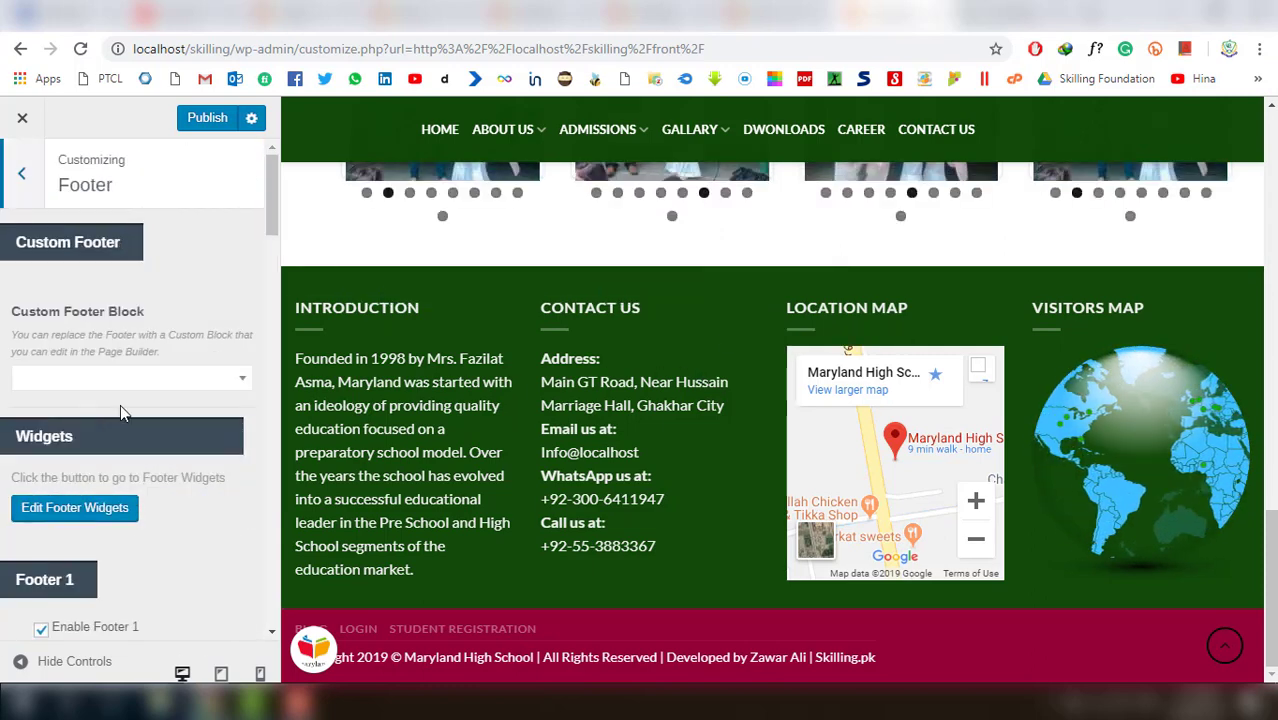
scroll(110, 430, "down", 5)
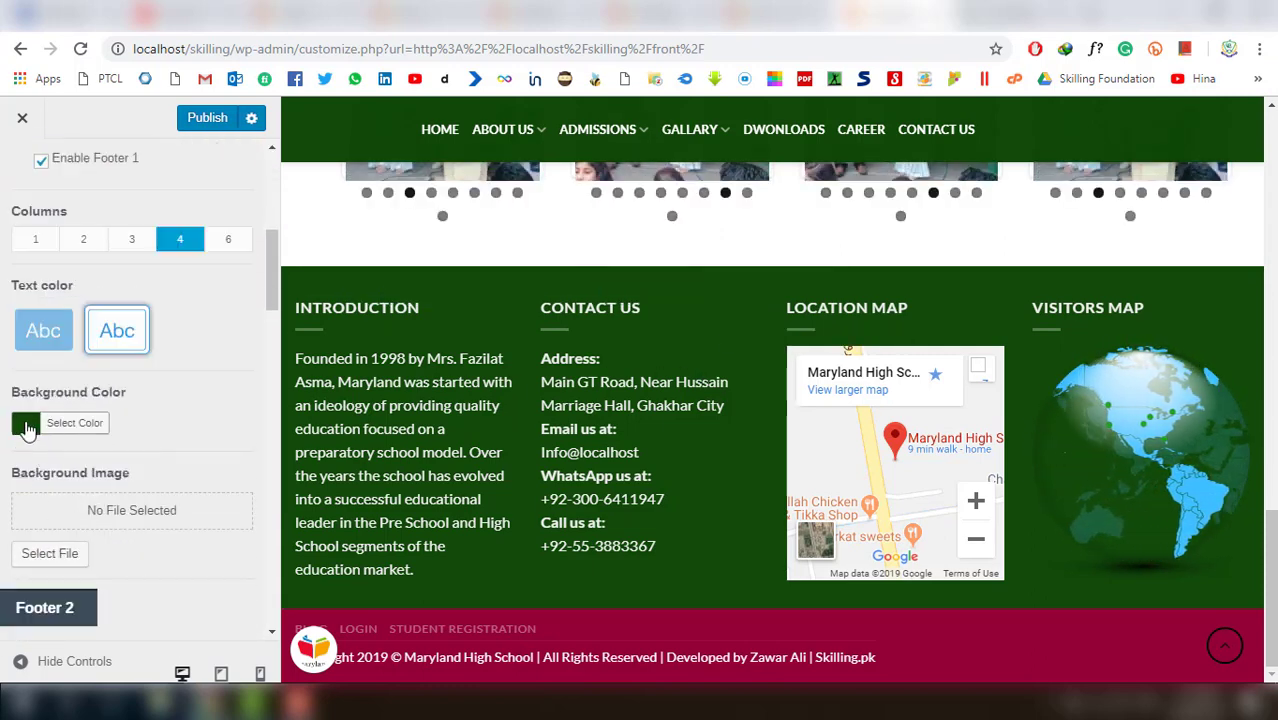
left_click(27, 426)
left_click_drag(179, 487, 179, 466)
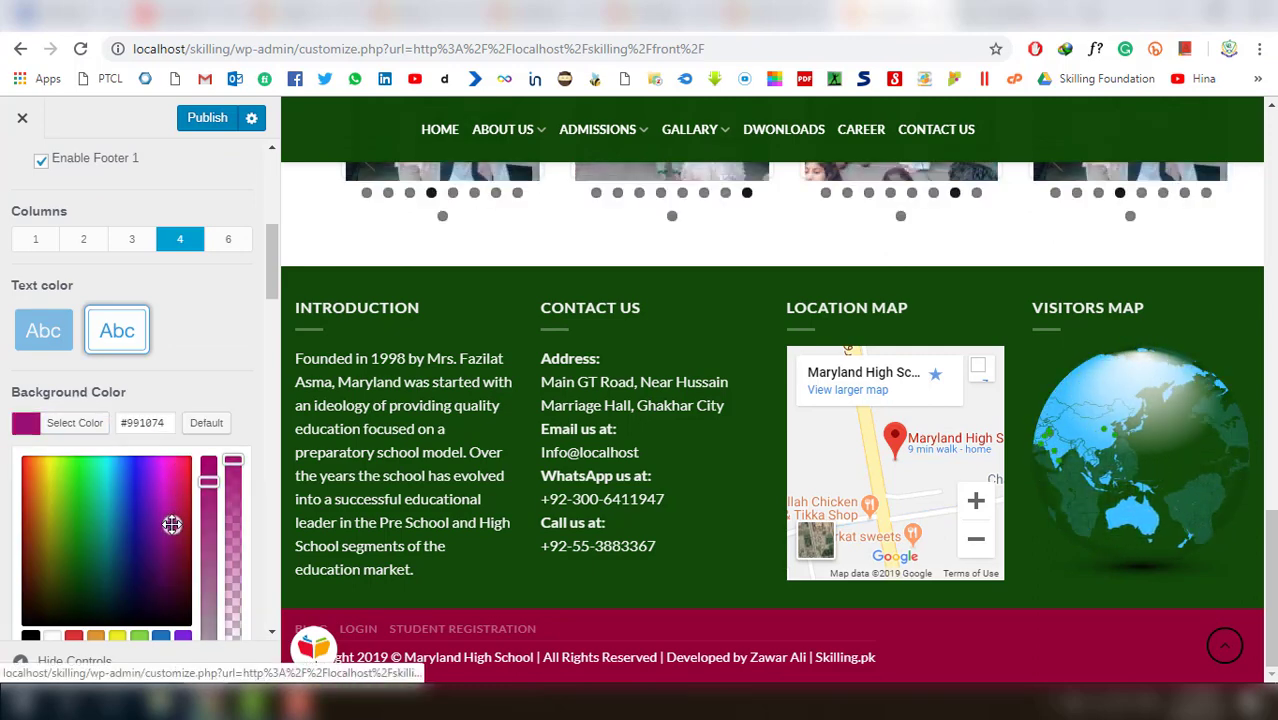
Try purple shades for the Footer 2 background, finishing with #5303c1
scroll(197, 553, "down", 3)
scroll(197, 553, "down", 4)
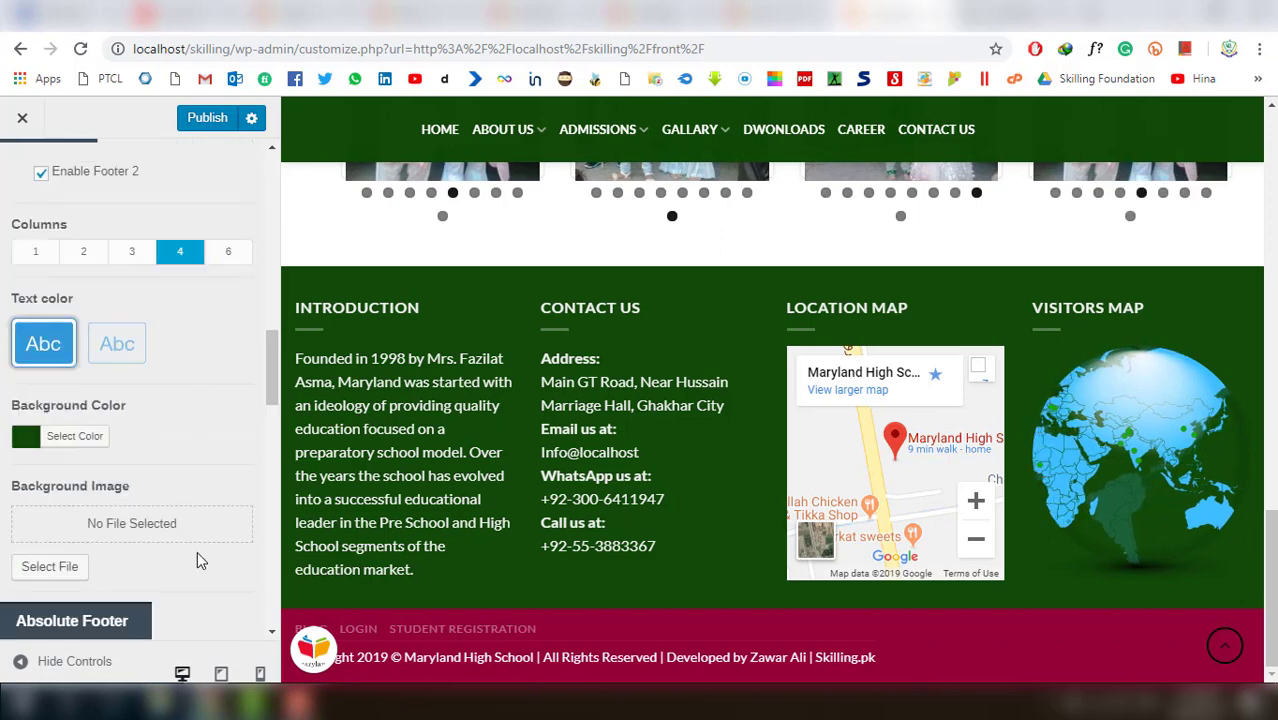
left_click(33, 398)
left_click_drag(126, 466, 166, 486)
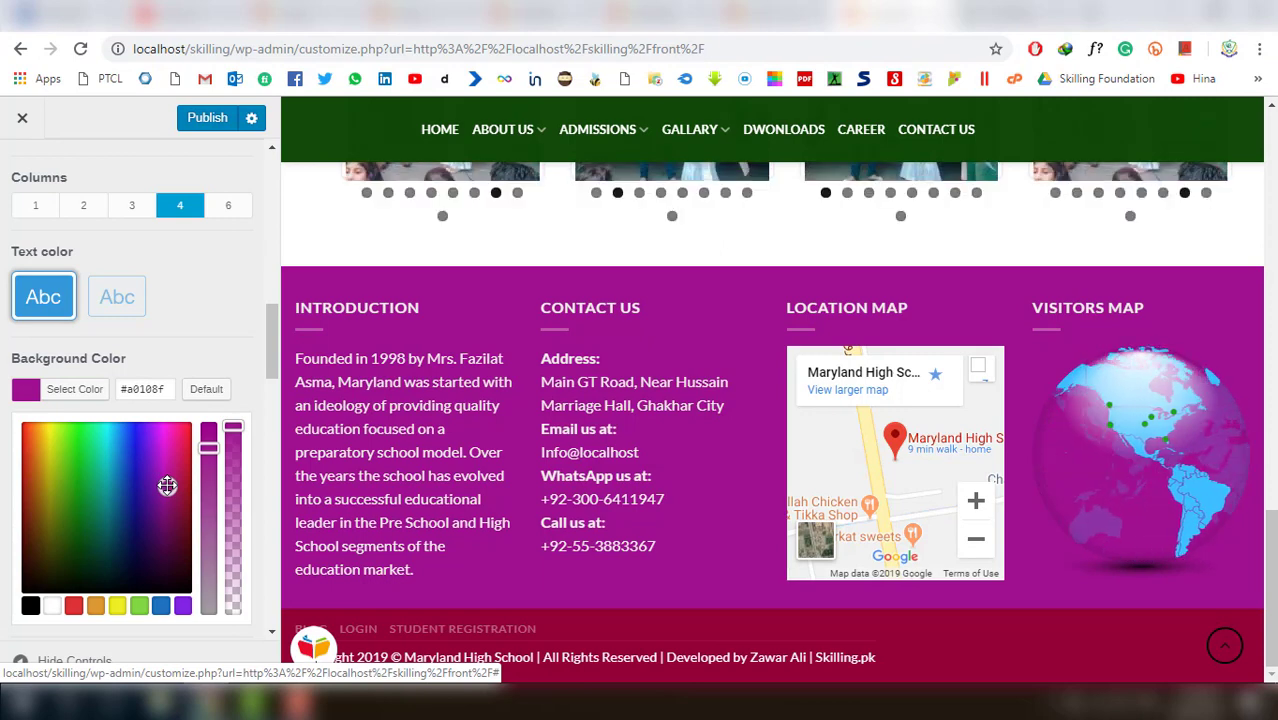
mouse_move(167, 486)
left_mouse_down()
mouse_move(156, 485)
mouse_move(143, 533)
mouse_move(166, 512)
left_mouse_up()
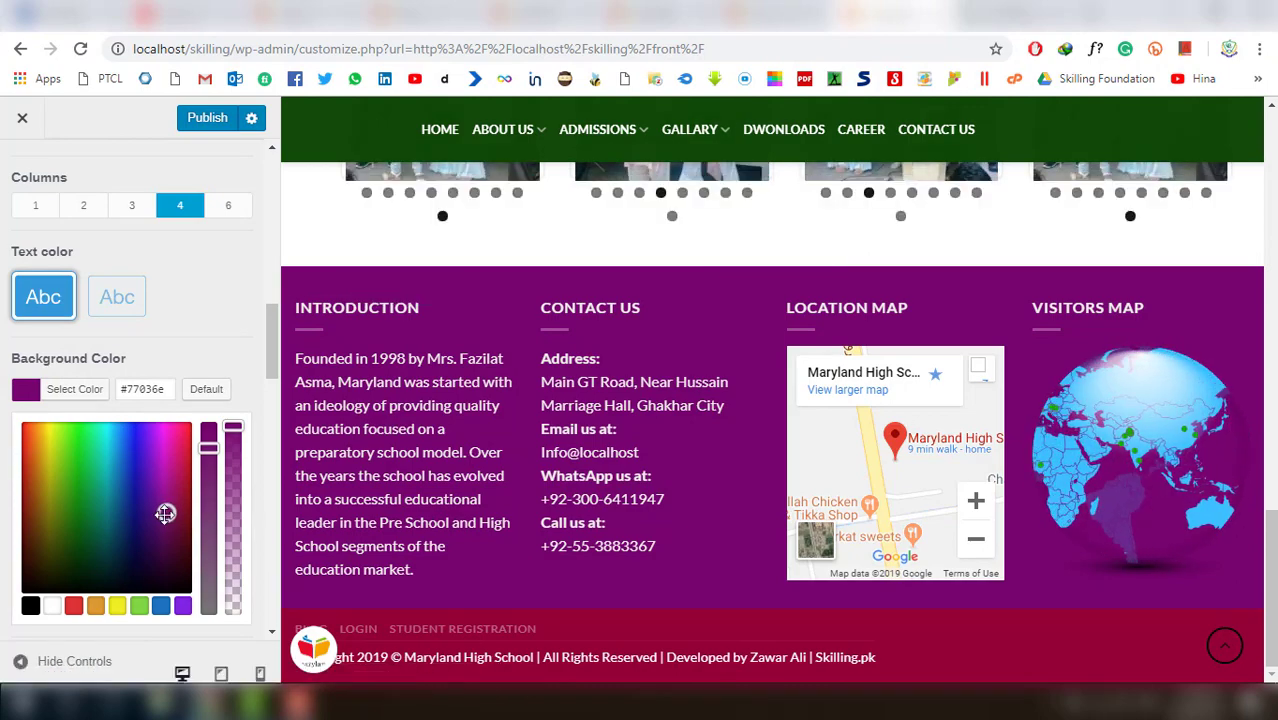
left_click_drag(166, 512, 147, 464)
Open the Header Main settings and the header builder from the top of the site preview
scroll(470, 360, "up", 15)
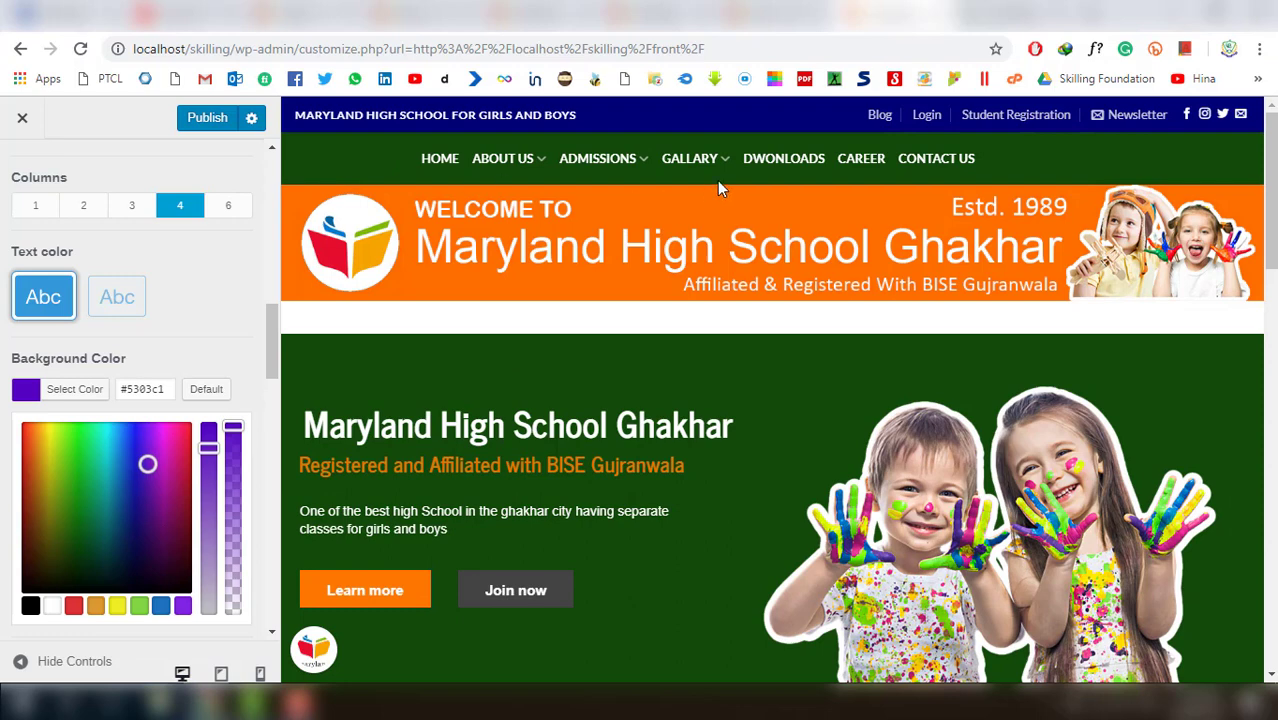
left_click(765, 188)
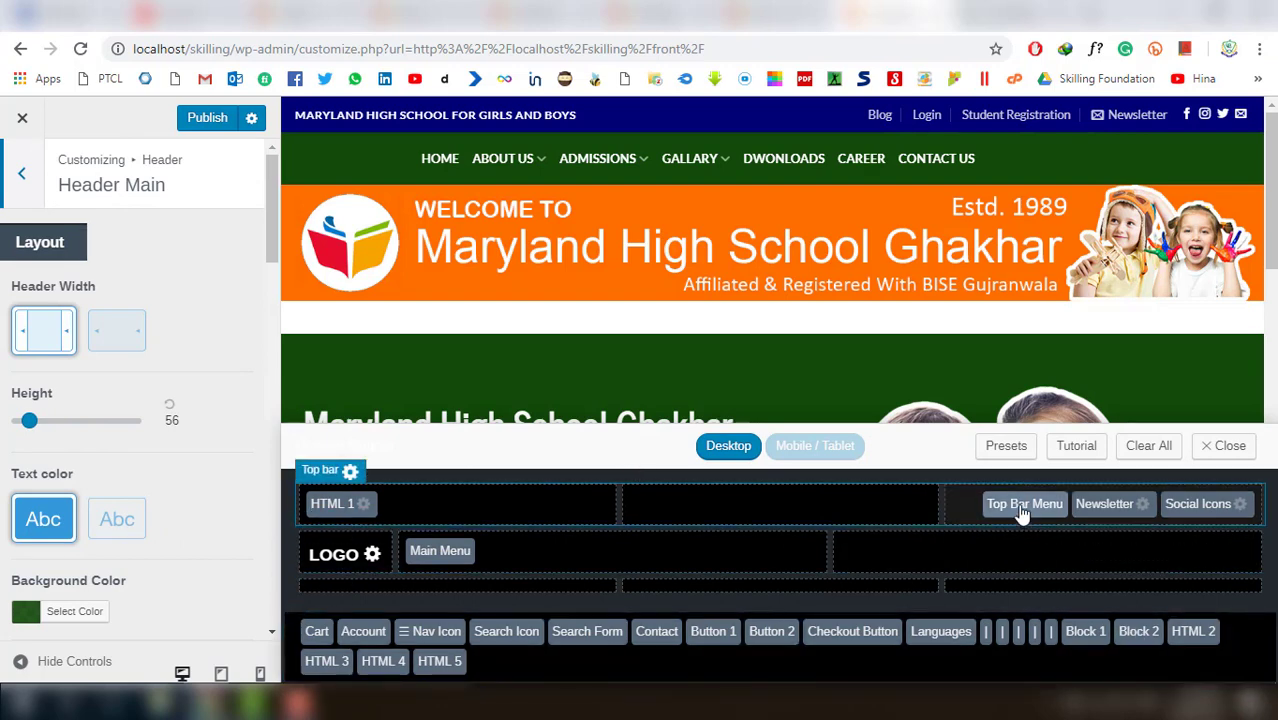
Try the Top Bar Menu element in the main header row, and return it to the top bar between Newsletter and Social Icons
left_click_drag(1022, 512, 1020, 553)
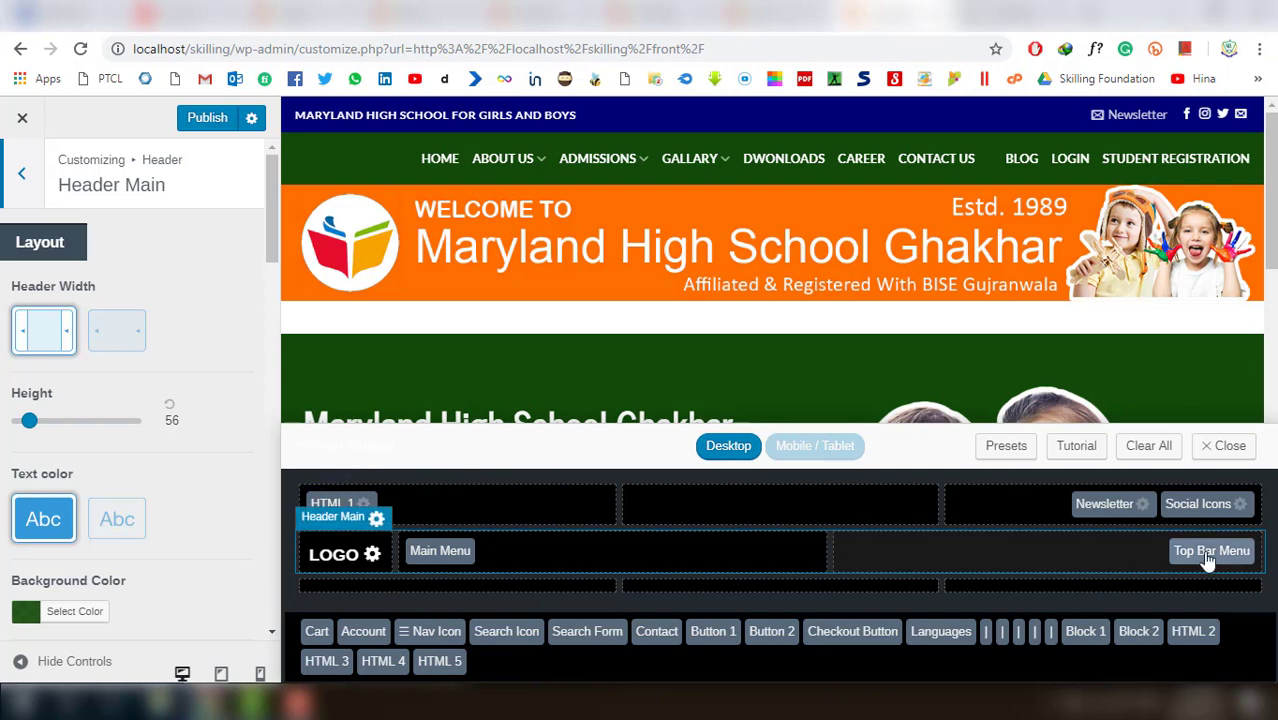
left_click_drag(1205, 557, 1002, 508)
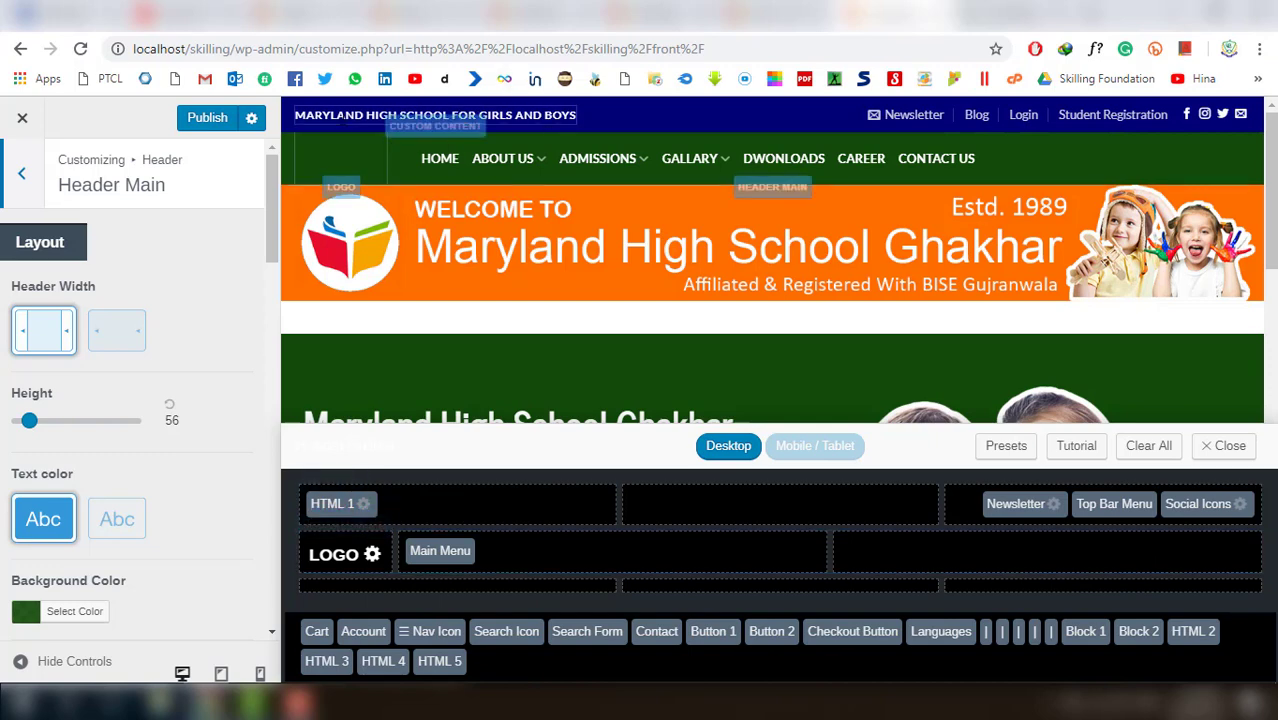
Open the top bar's HTML 1 content, enlarge its text box and append a person's first name after the closing strong tag
left_click(332, 503)
scroll(194, 586, "down", 3)
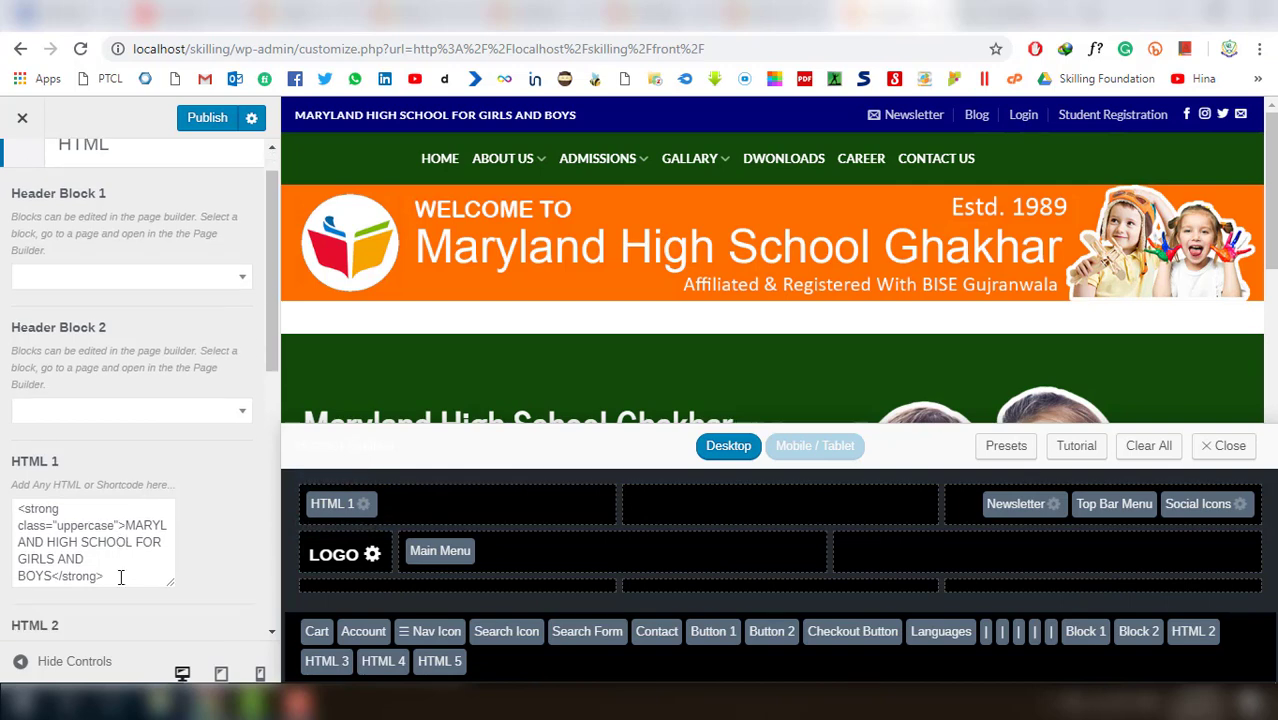
left_click_drag(170, 443, 200, 620)
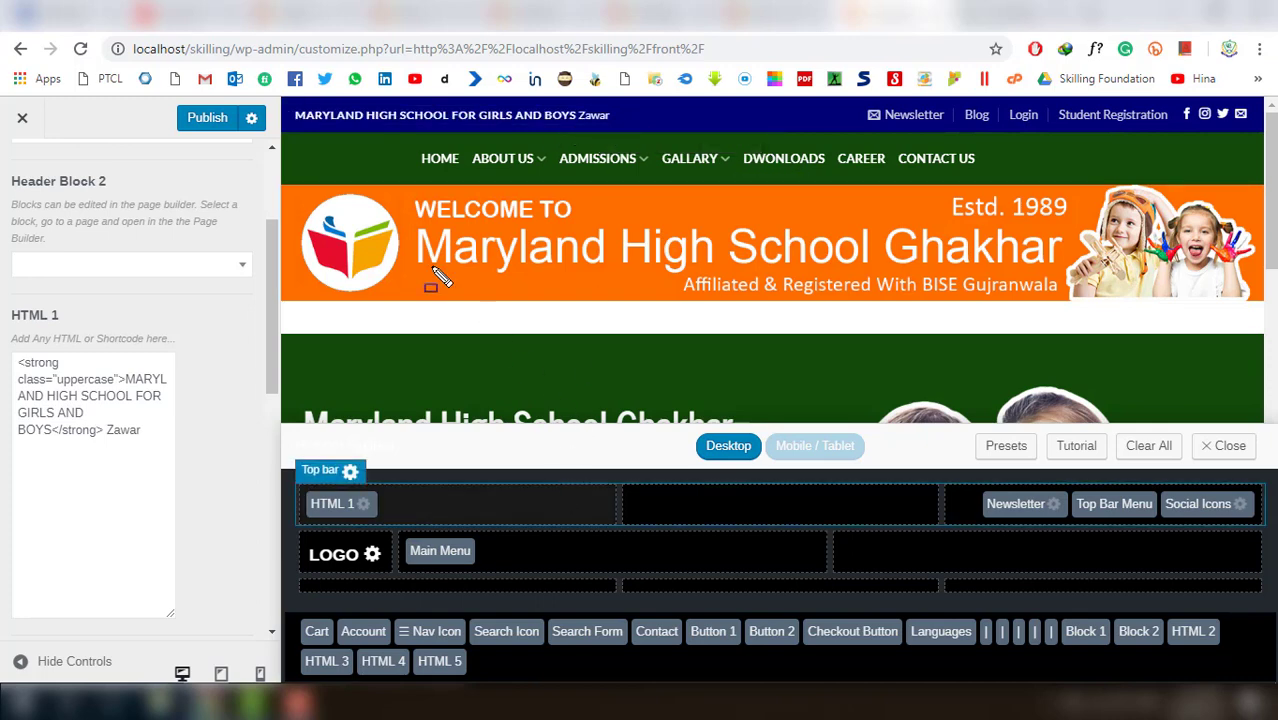
left_click_drag(282, 88, 625, 158)
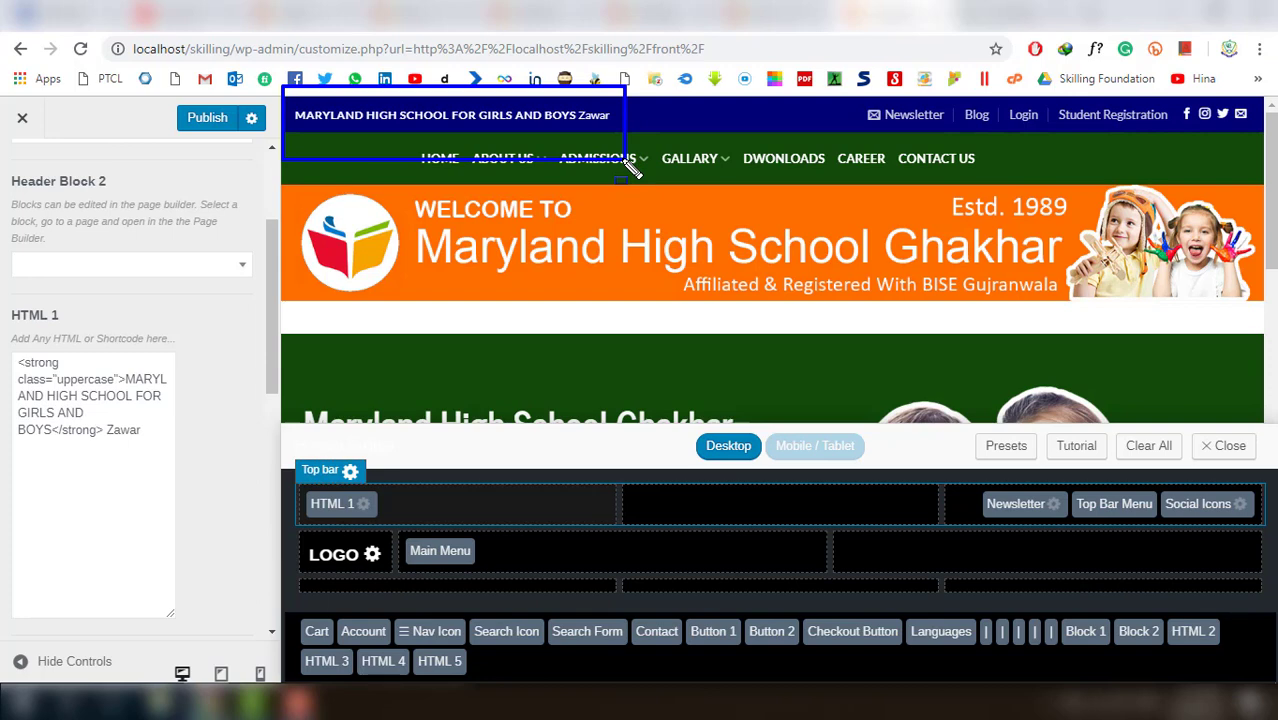
mouse_move(625, 168)
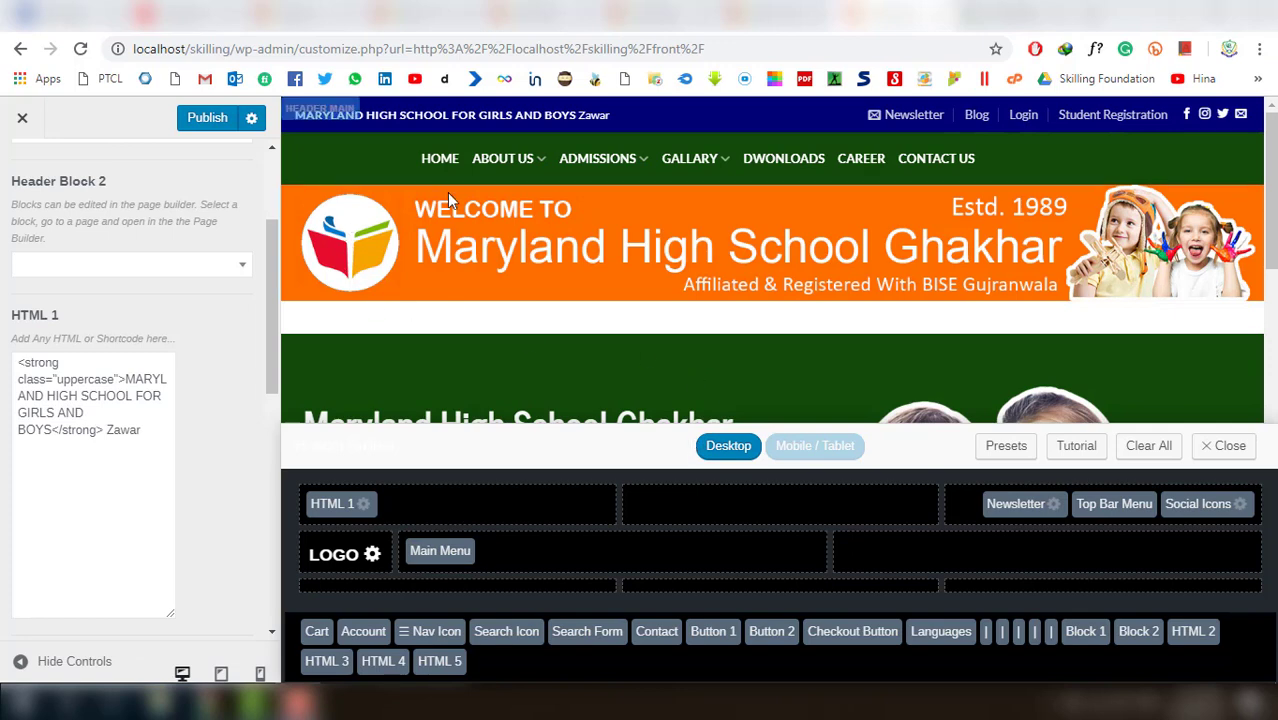
Switch to the front page preview and look over its sections from the footer up to the main slider and the Latest Photos slider
left_click(945, 15)
left_click(728, 157)
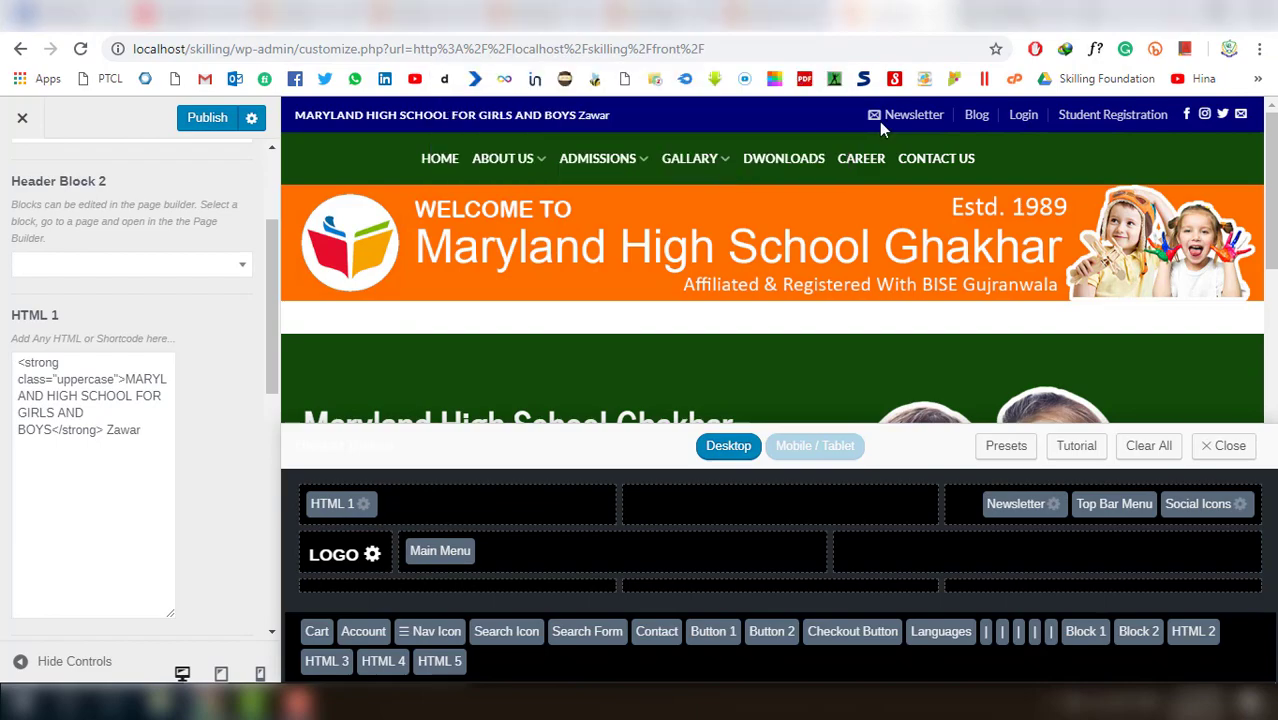
left_click(1055, 15)
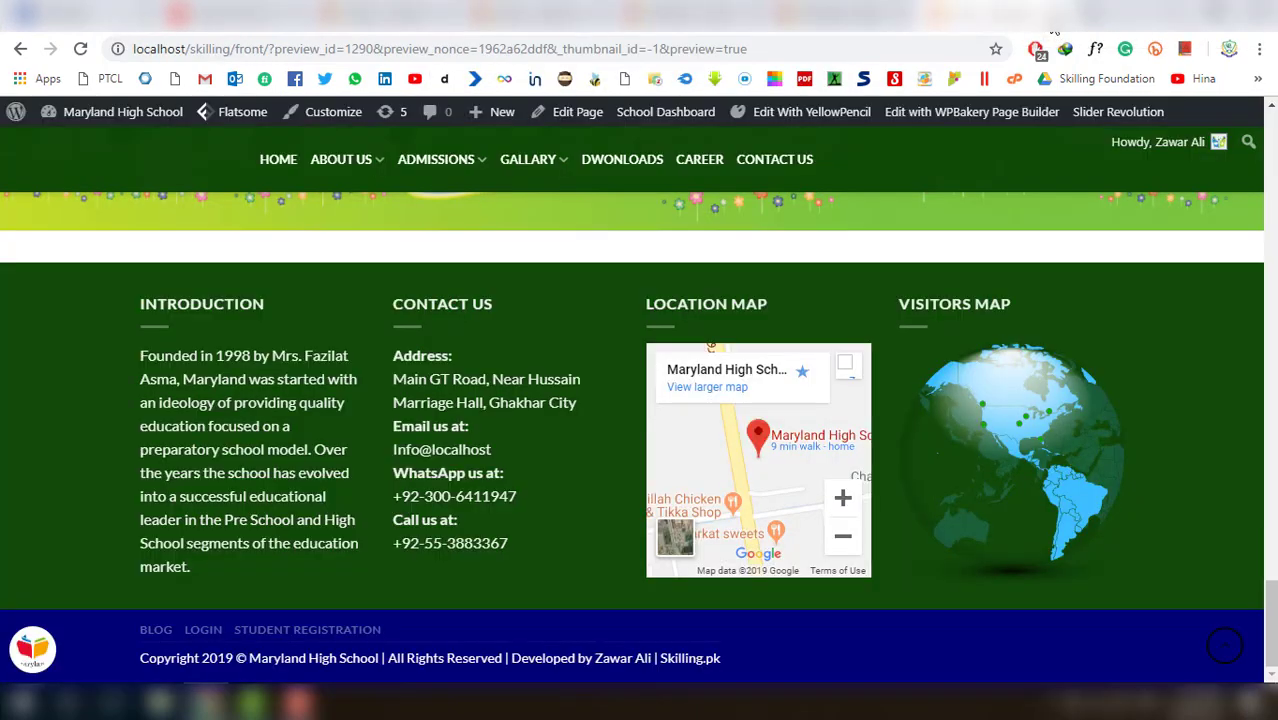
scroll(467, 441, "up", 3)
scroll(467, 441, "up", 15)
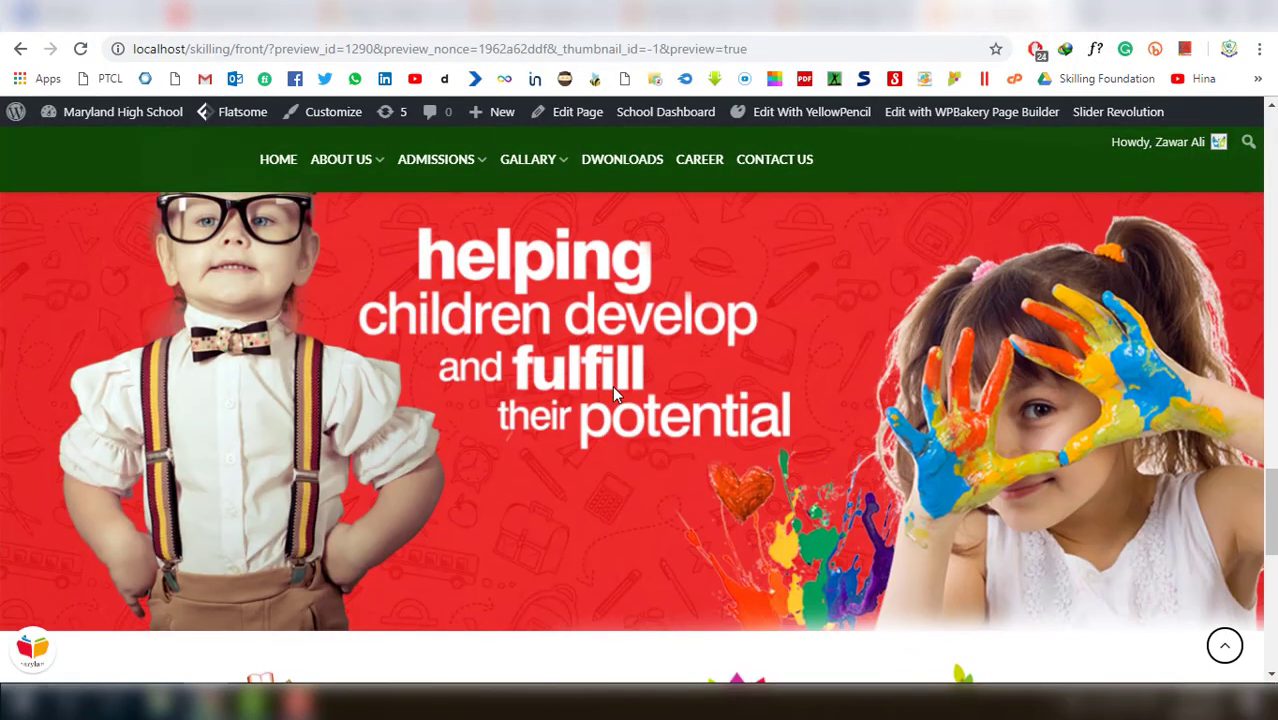
scroll(531, 497, "up", 10)
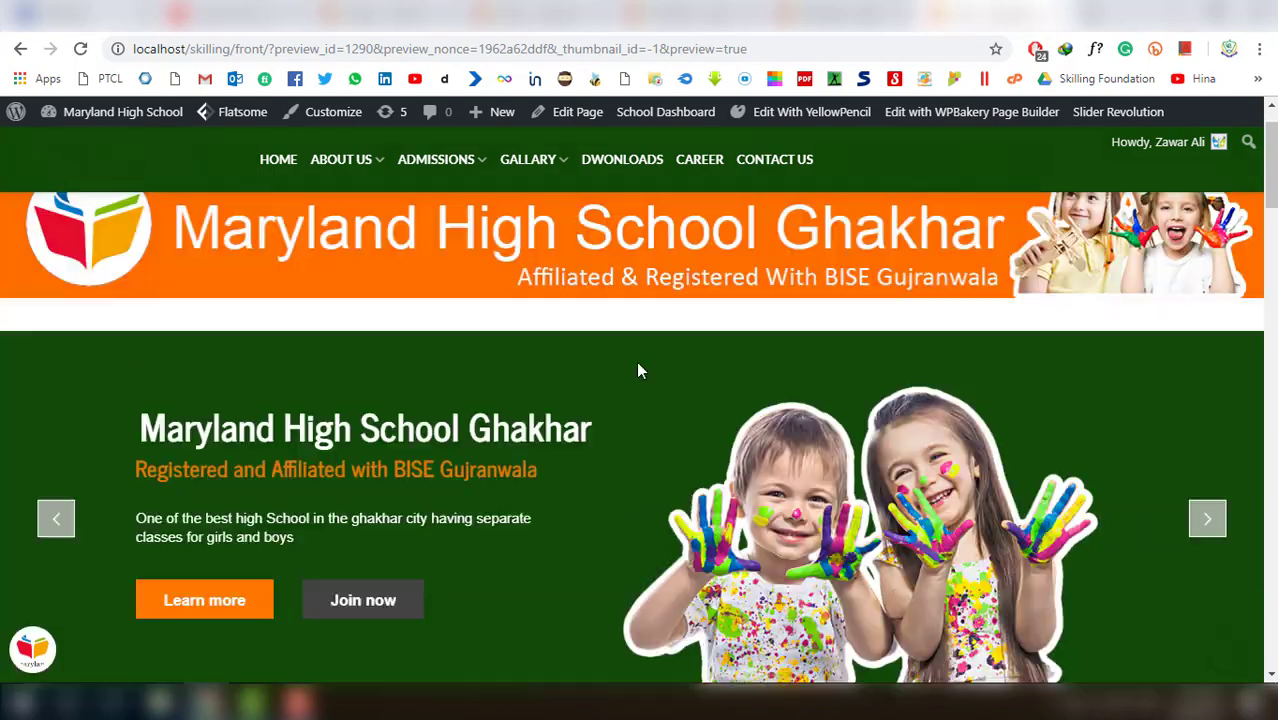
scroll(555, 443, "down", 4)
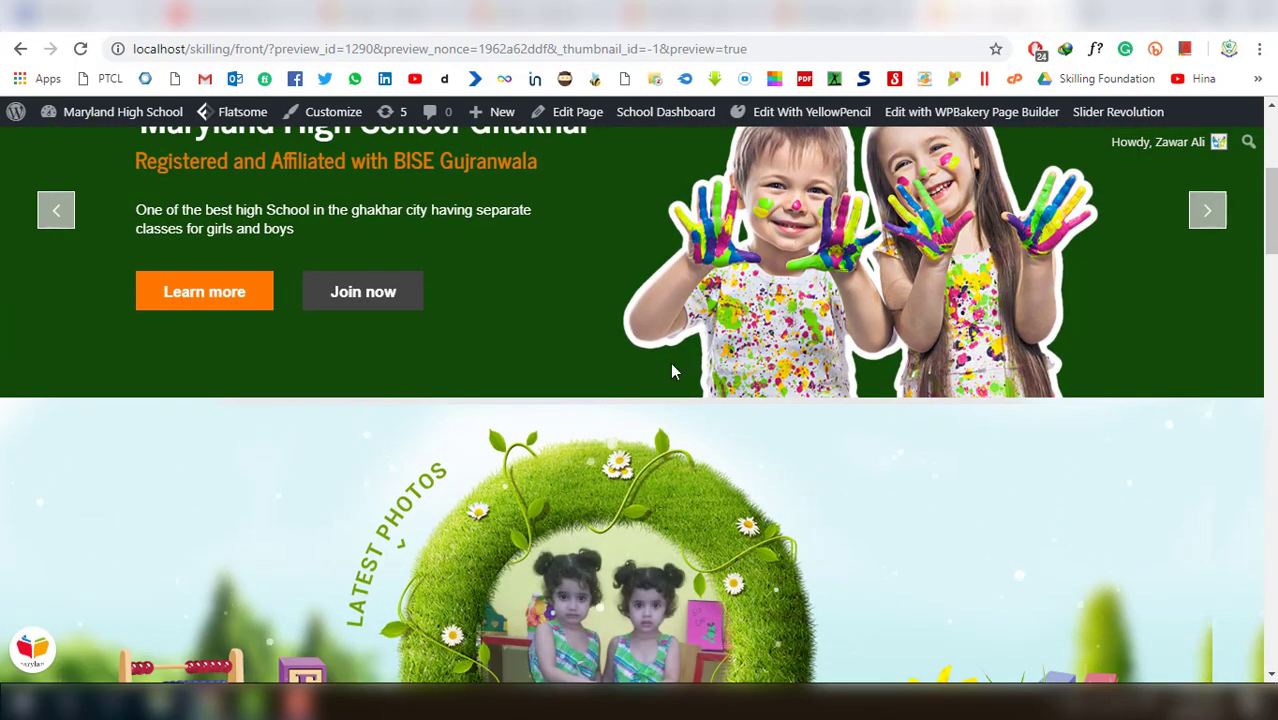
scroll(670, 360, "down", 2)
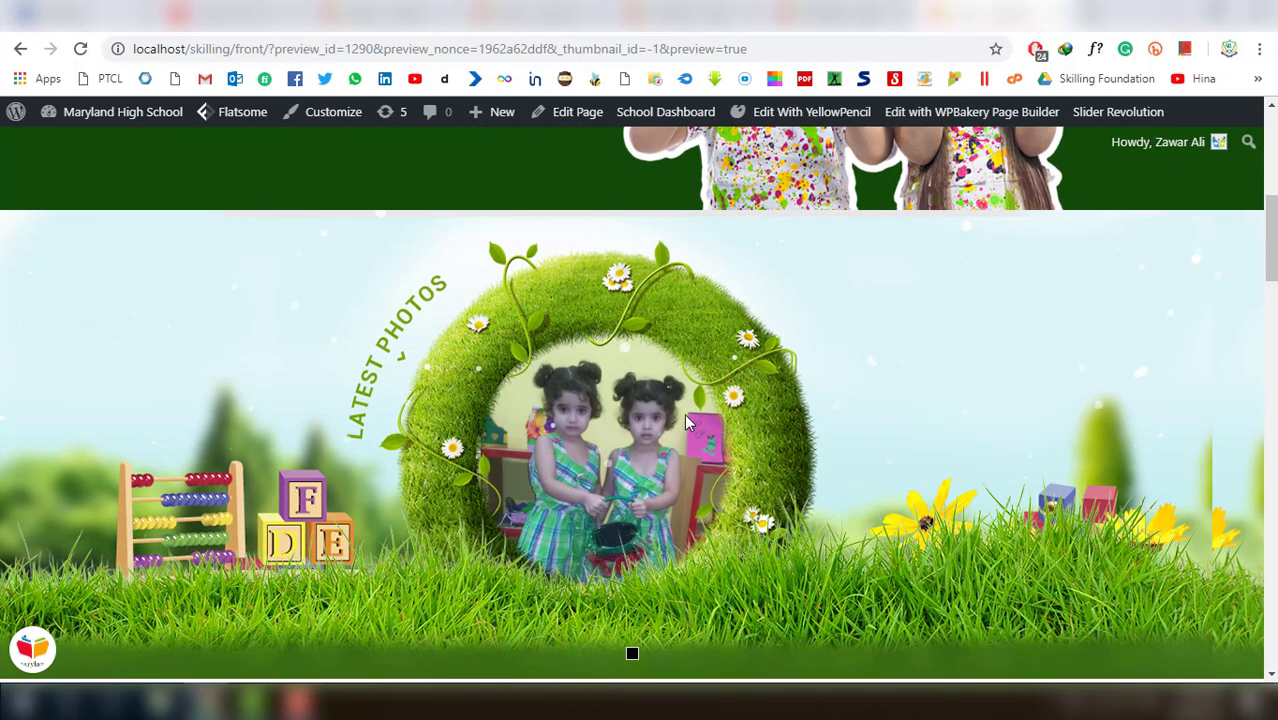
scroll(682, 413, "up", 4)
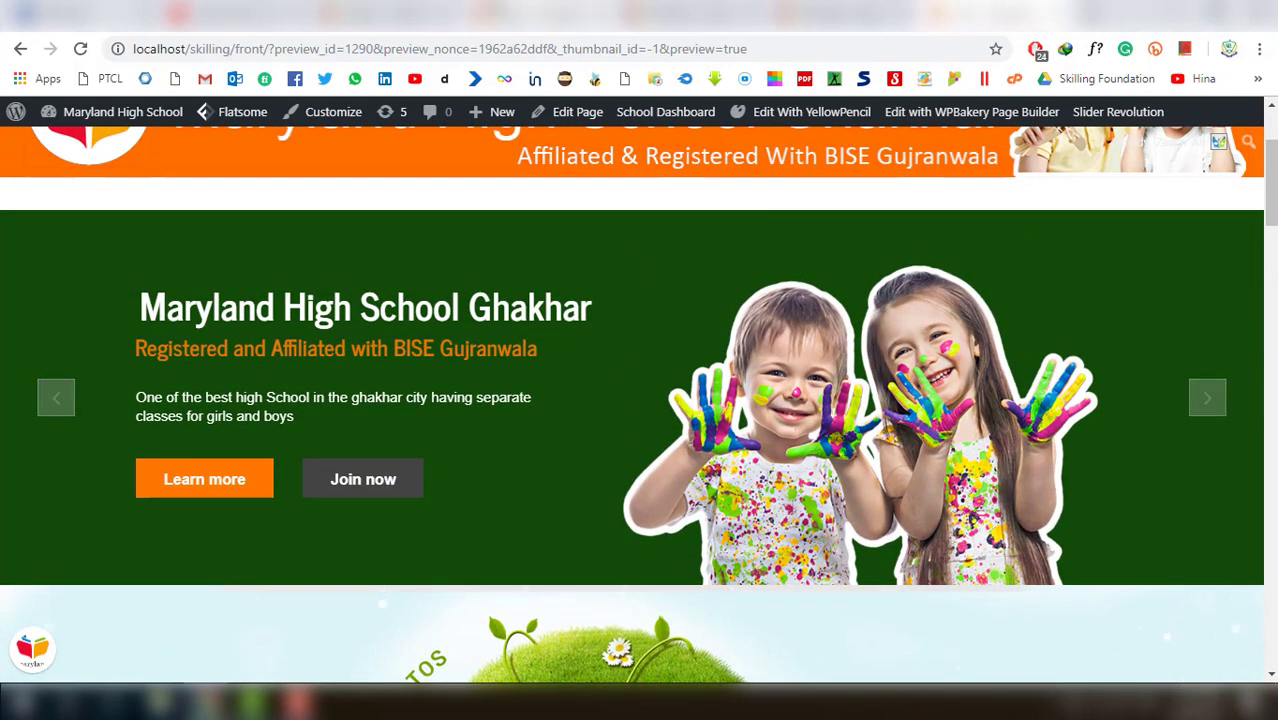
Switch to the WordPress admin's plugins page and open the Slider Revolution overview
left_click(390, 15)
scroll(280, 370, "down", 8)
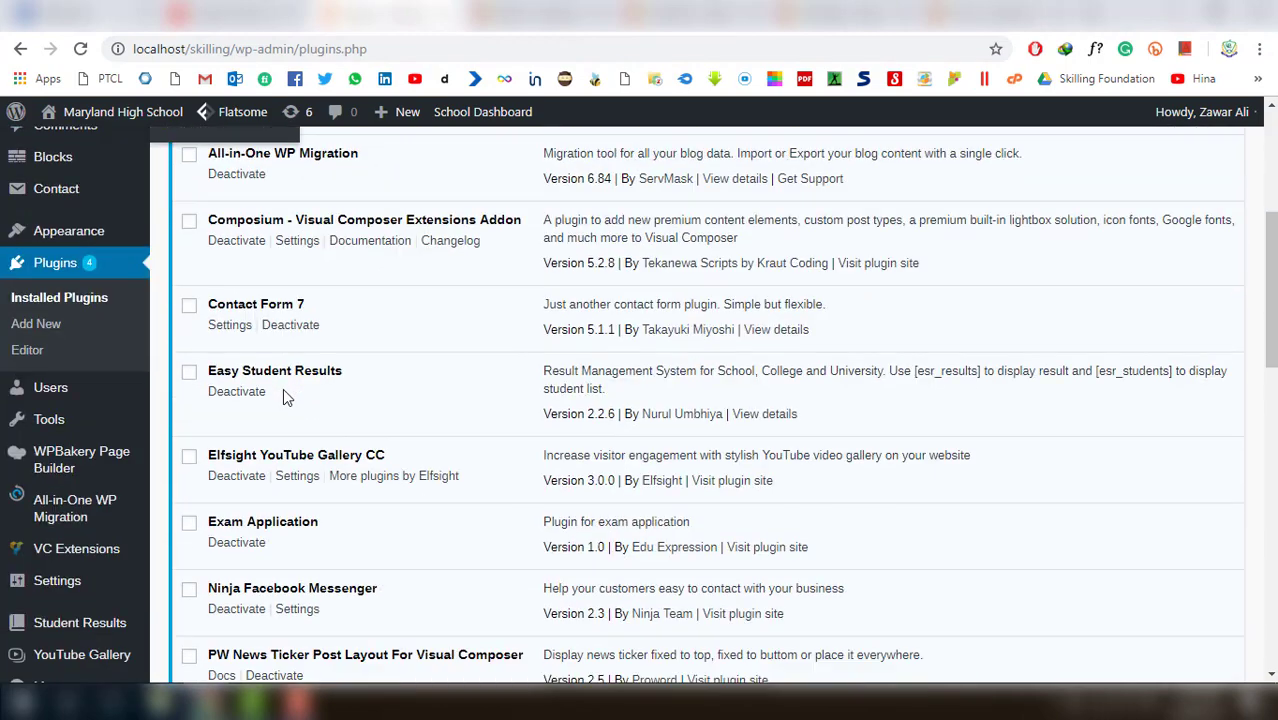
mouse_move(80, 499)
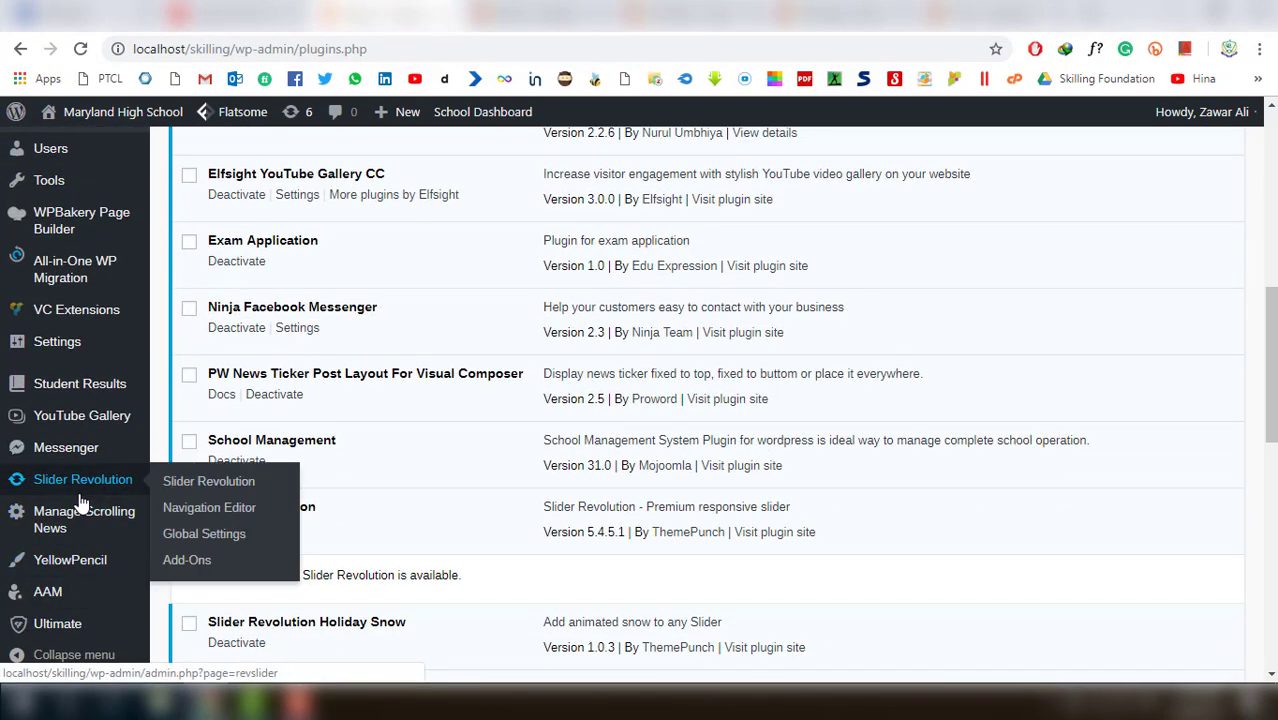
left_click(175, 488)
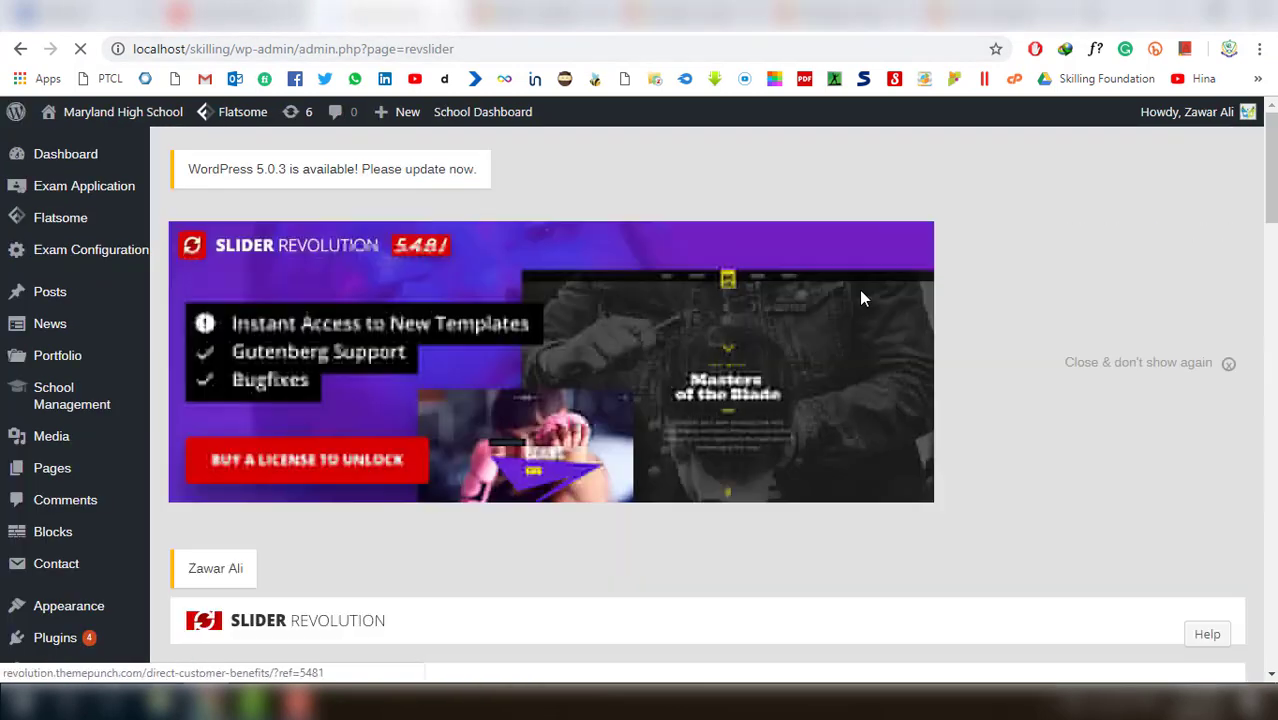
Dismiss the Slider Revolution promotional banner permanently and open slider1 from the list for editing
scroll(862, 298, "down", 2)
scroll(860, 303, "up", 2)
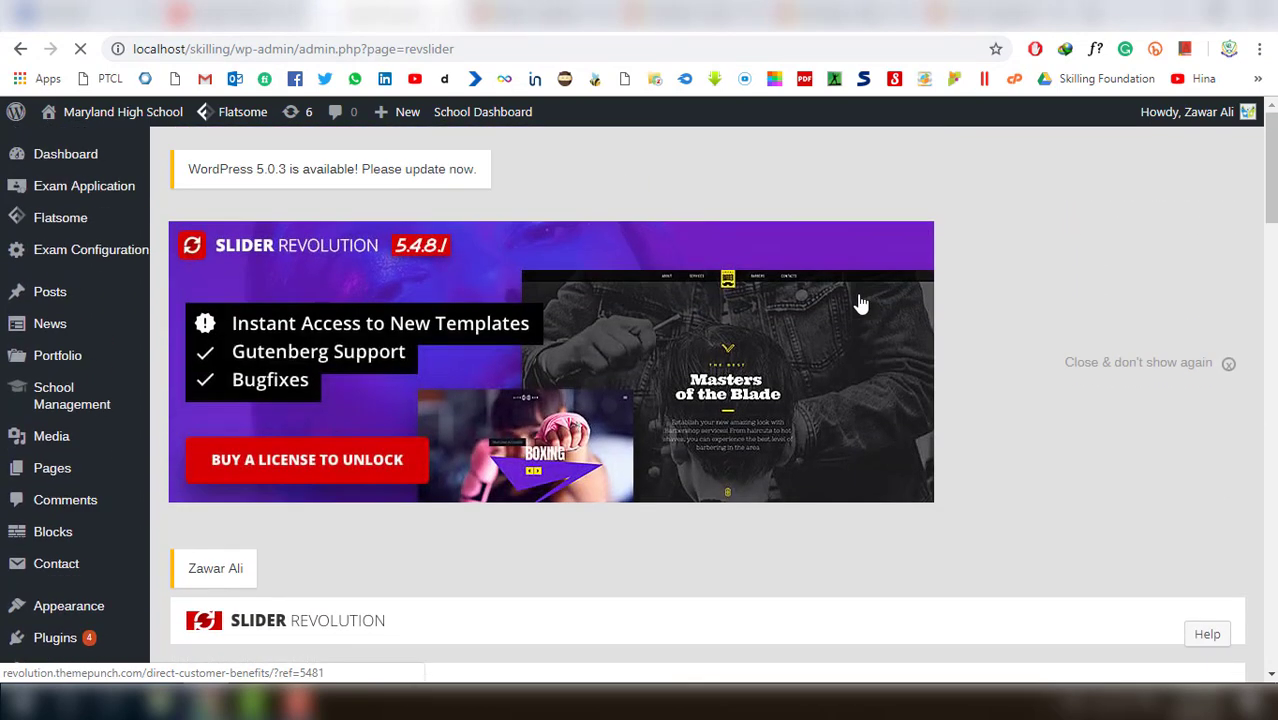
left_click(1230, 367)
scroll(812, 448, "down", 2)
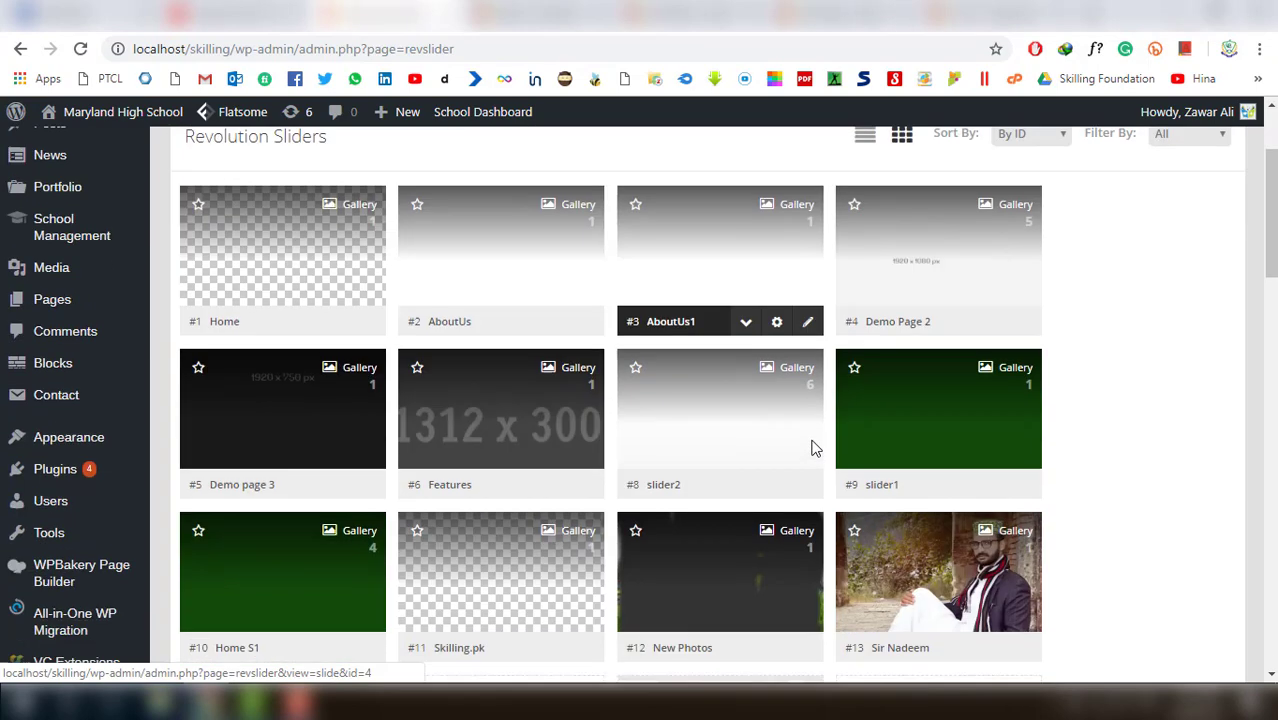
scroll(812, 448, "down", 1)
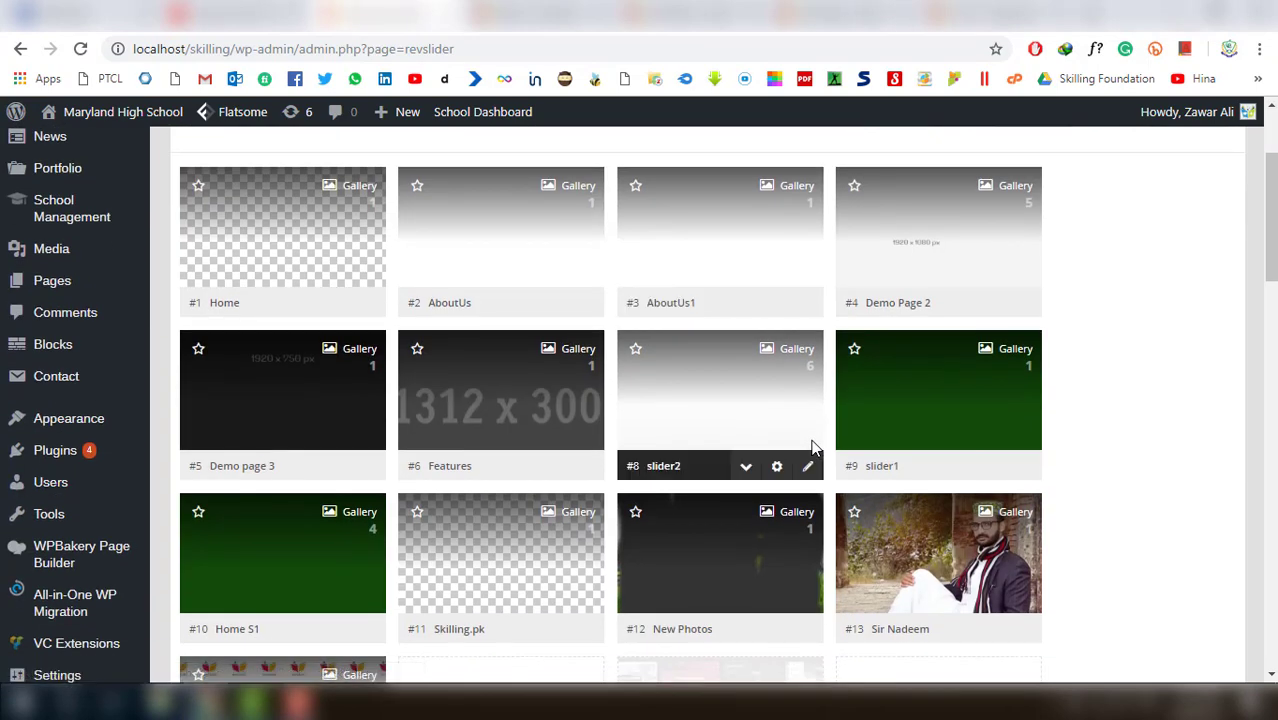
left_click(999, 401)
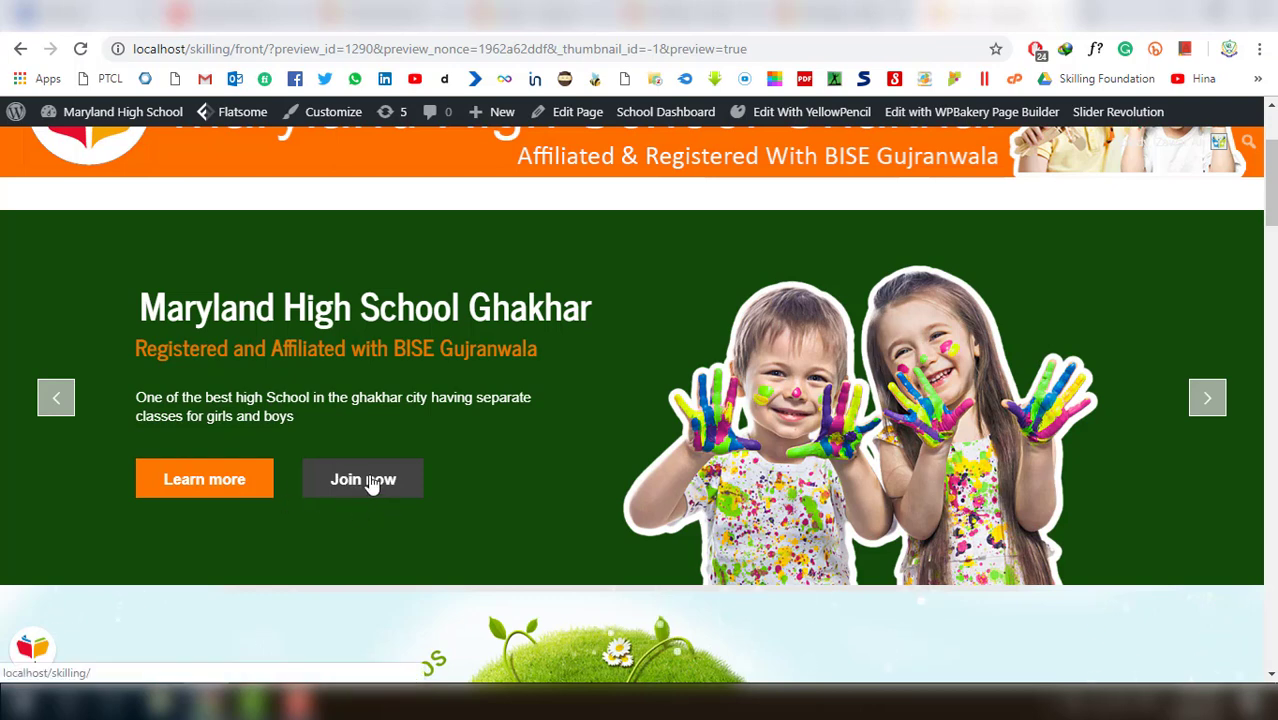
Close the open page editor tabs, leaving the page without saving its changes, and return to slider1's slide editor
left_click(849, 15)
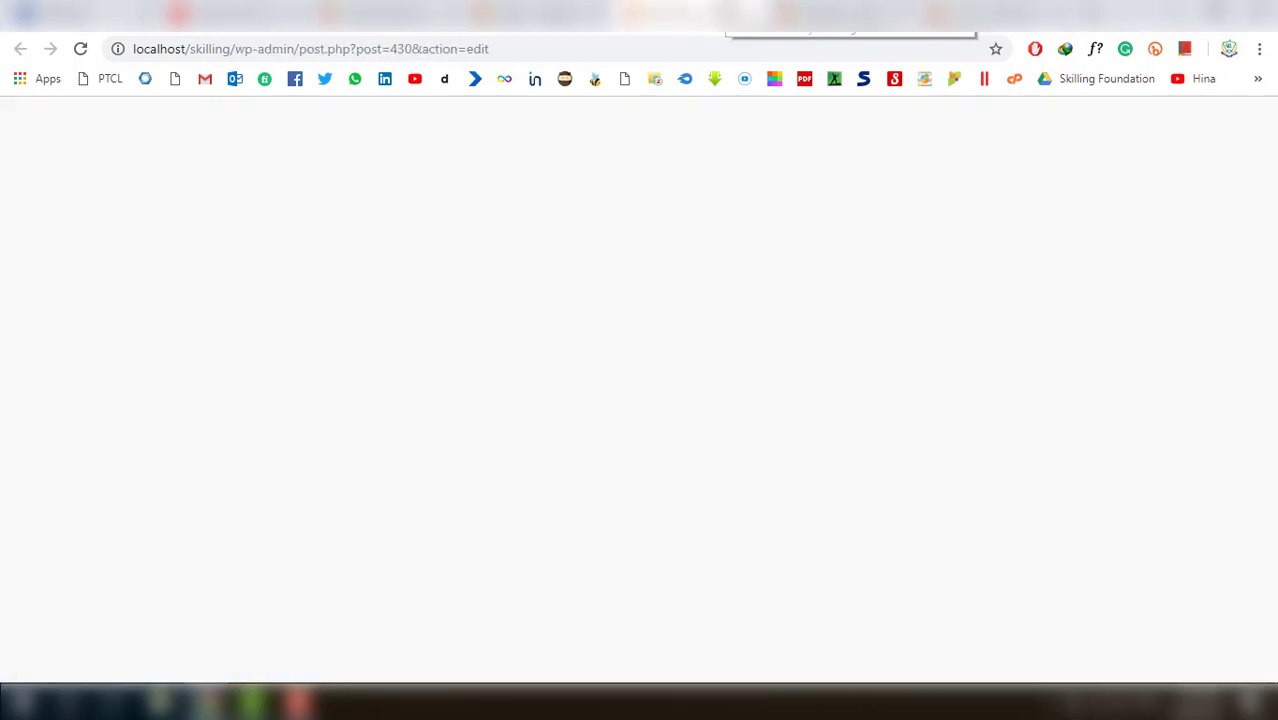
left_click(830, 15)
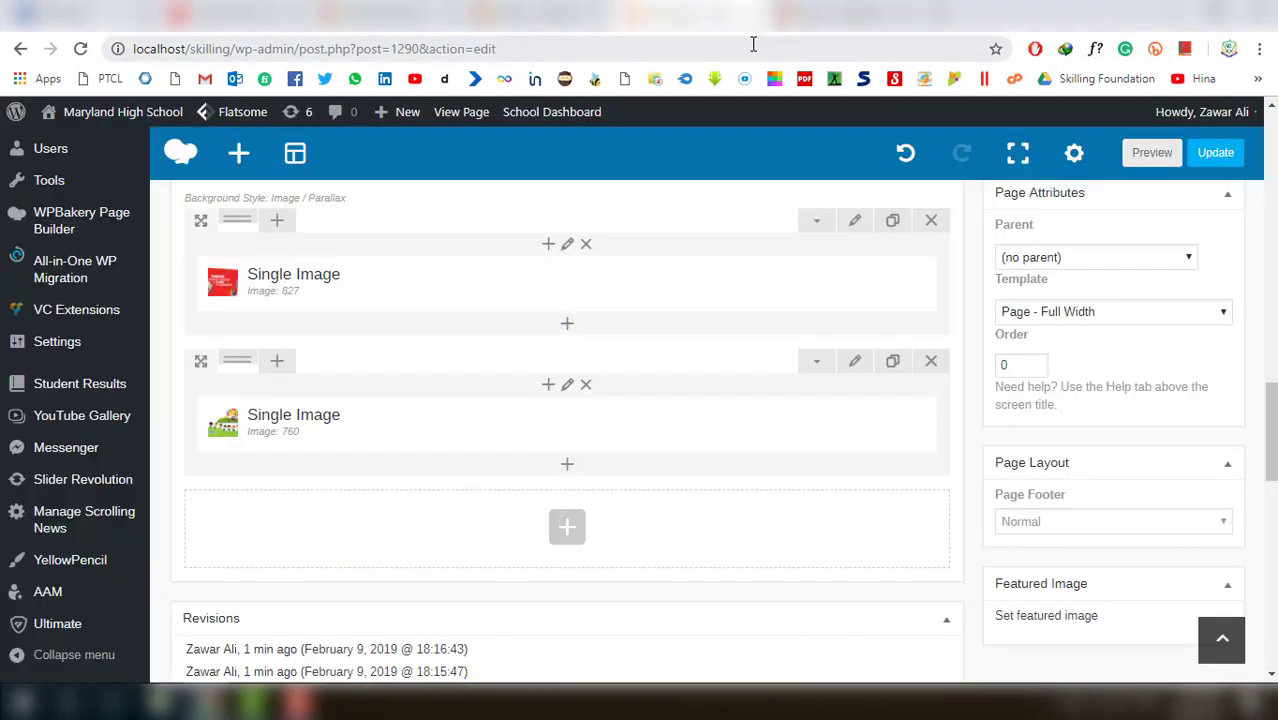
middle_click(752, 35)
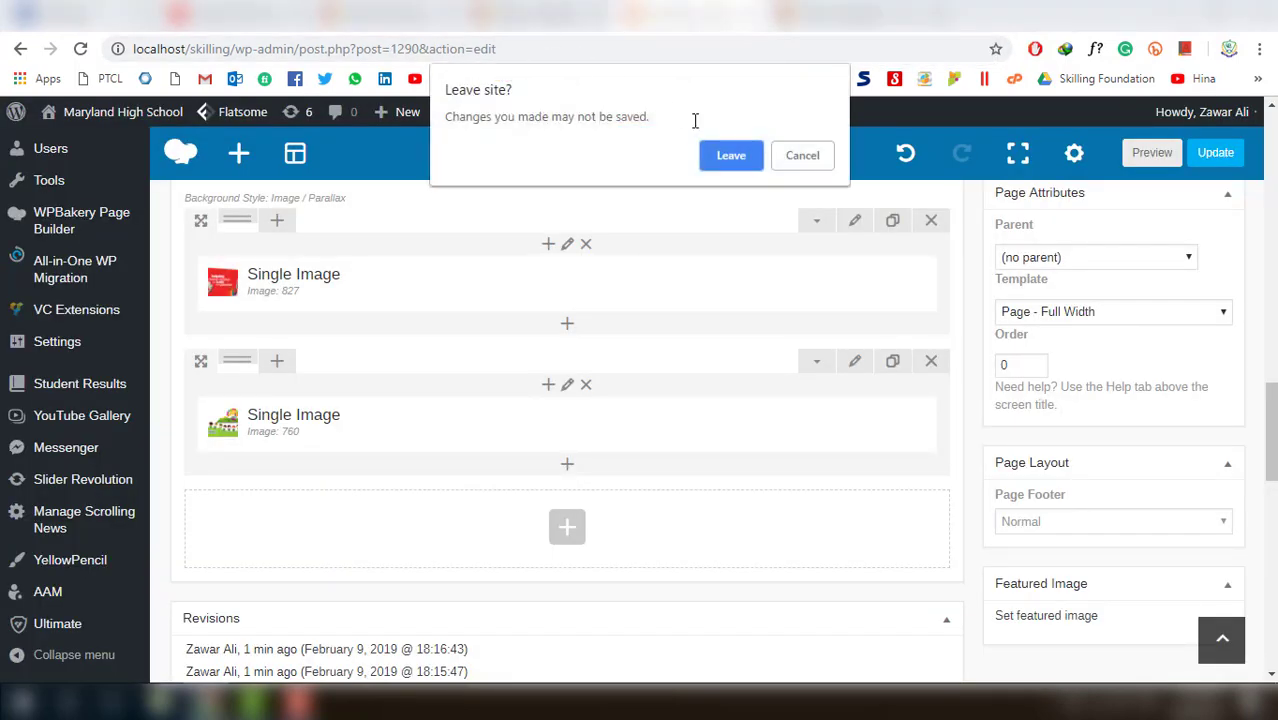
key("Return")
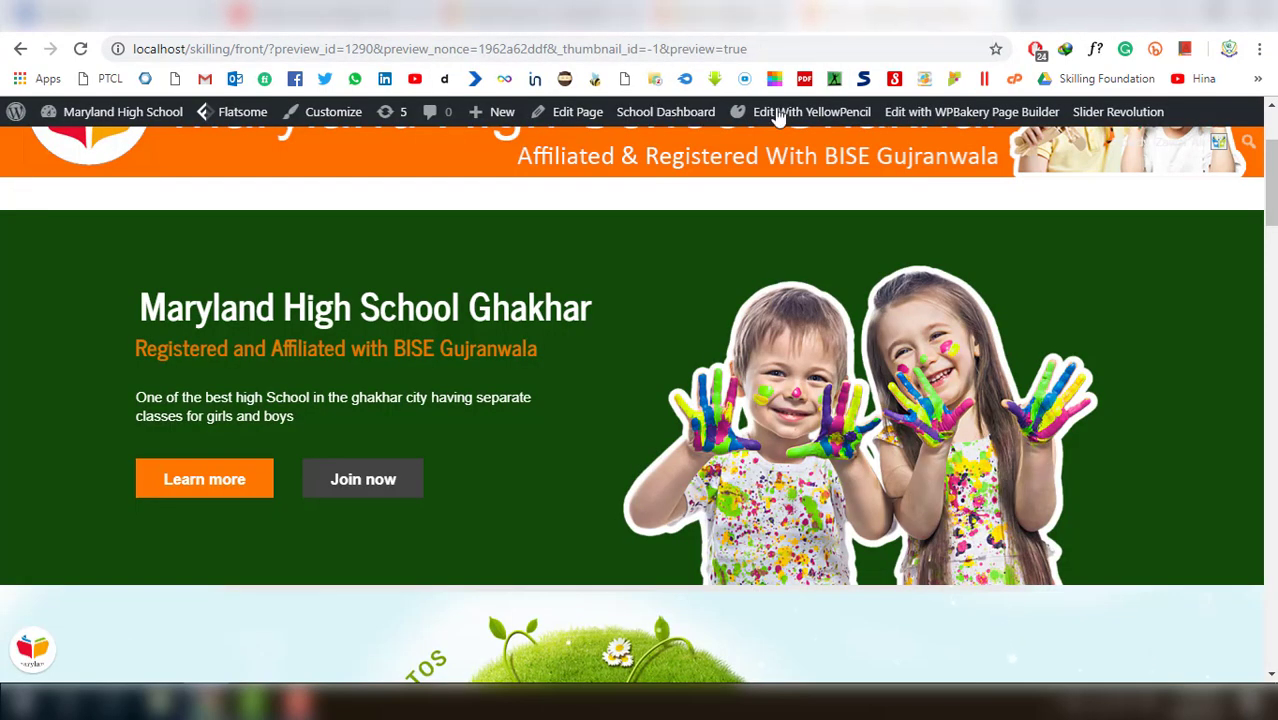
left_click(540, 15)
Examine slider1's slide, including its background source settings, layer canvas and animation timeline
mouse_move(398, 376)
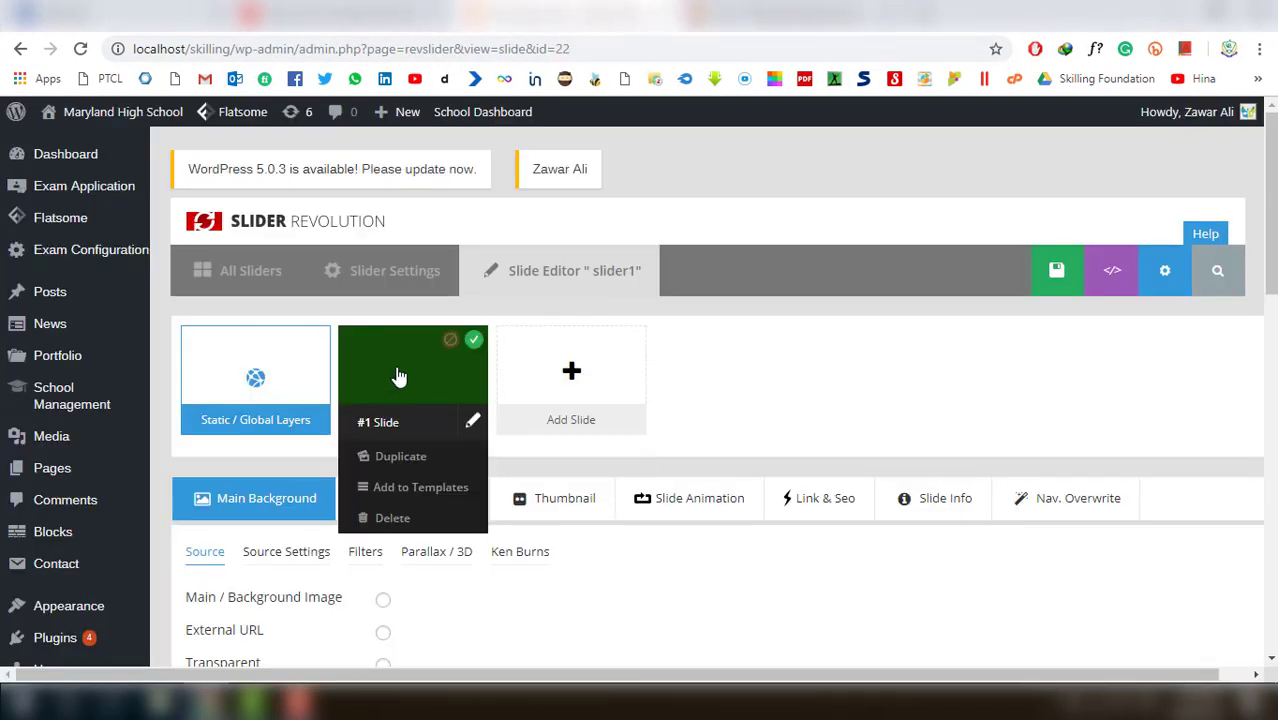
scroll(728, 355, "down", 8)
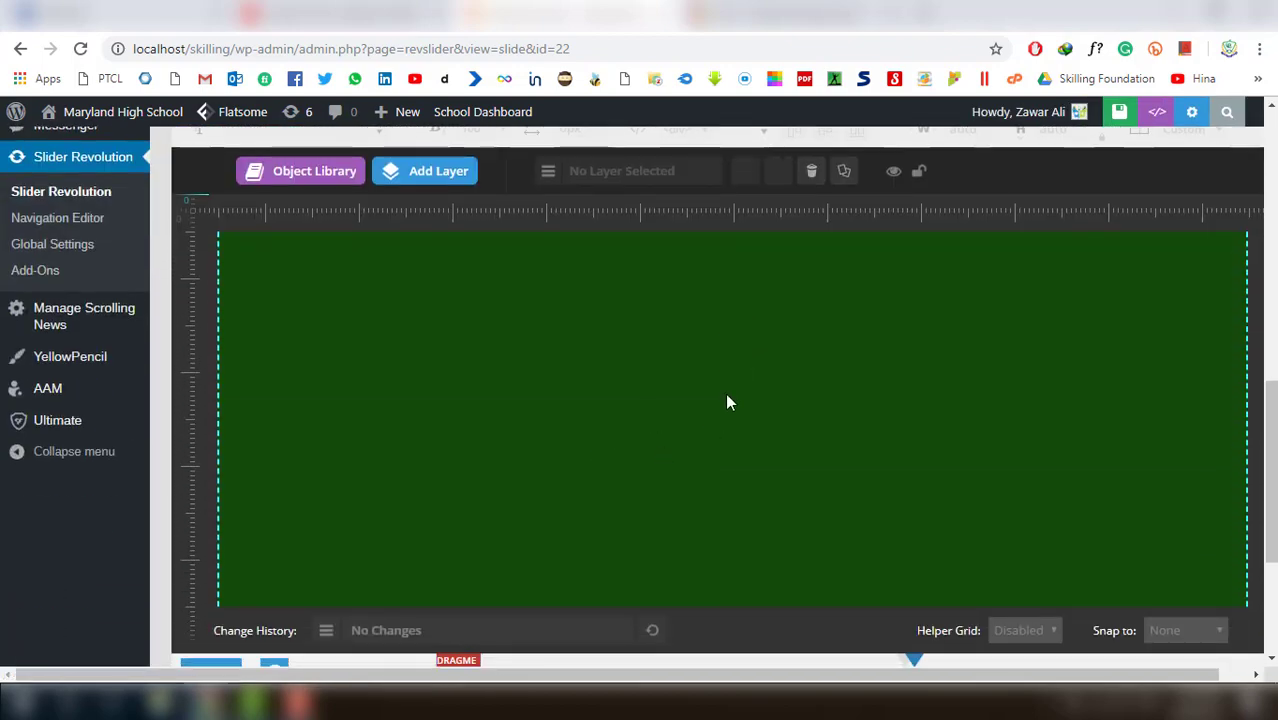
scroll(727, 402, "up", 7)
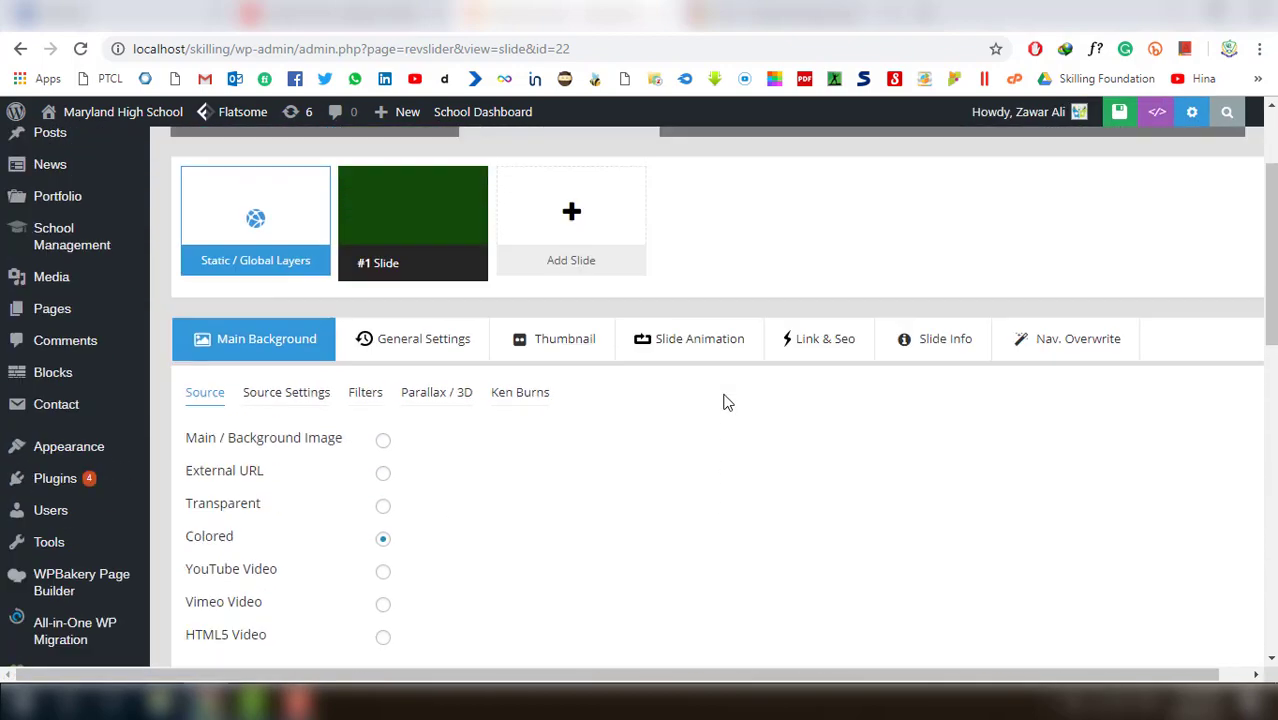
scroll(713, 400, "down", 10)
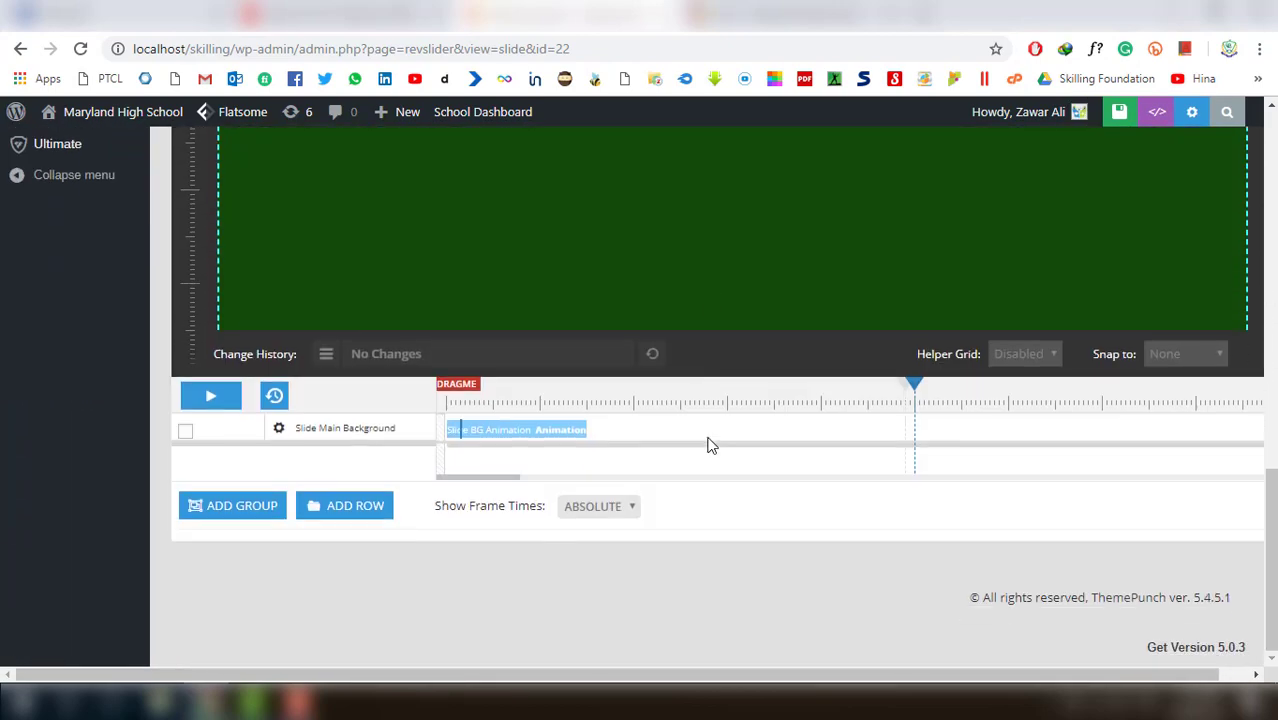
scroll(707, 443, "up", 10)
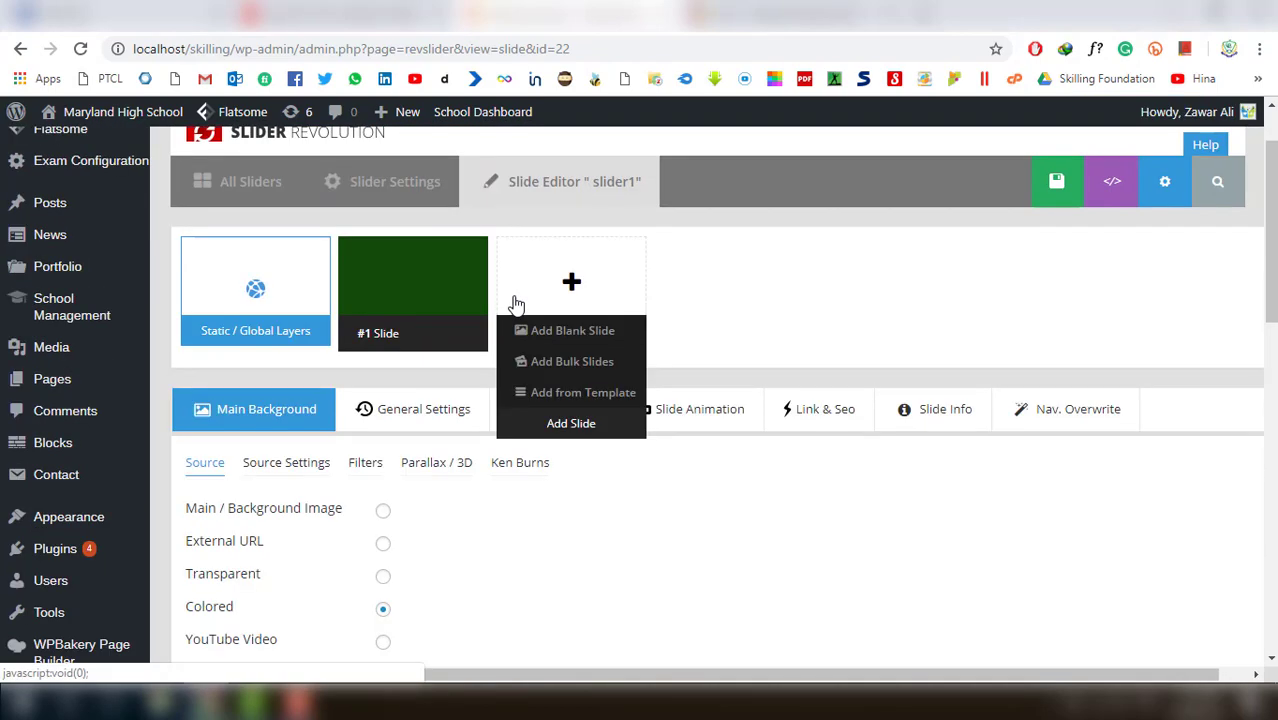
scroll(511, 303, "up", 1)
Return to the list of all sliders, open the Home S1 slider for editing and look over its first slide
left_click(262, 285)
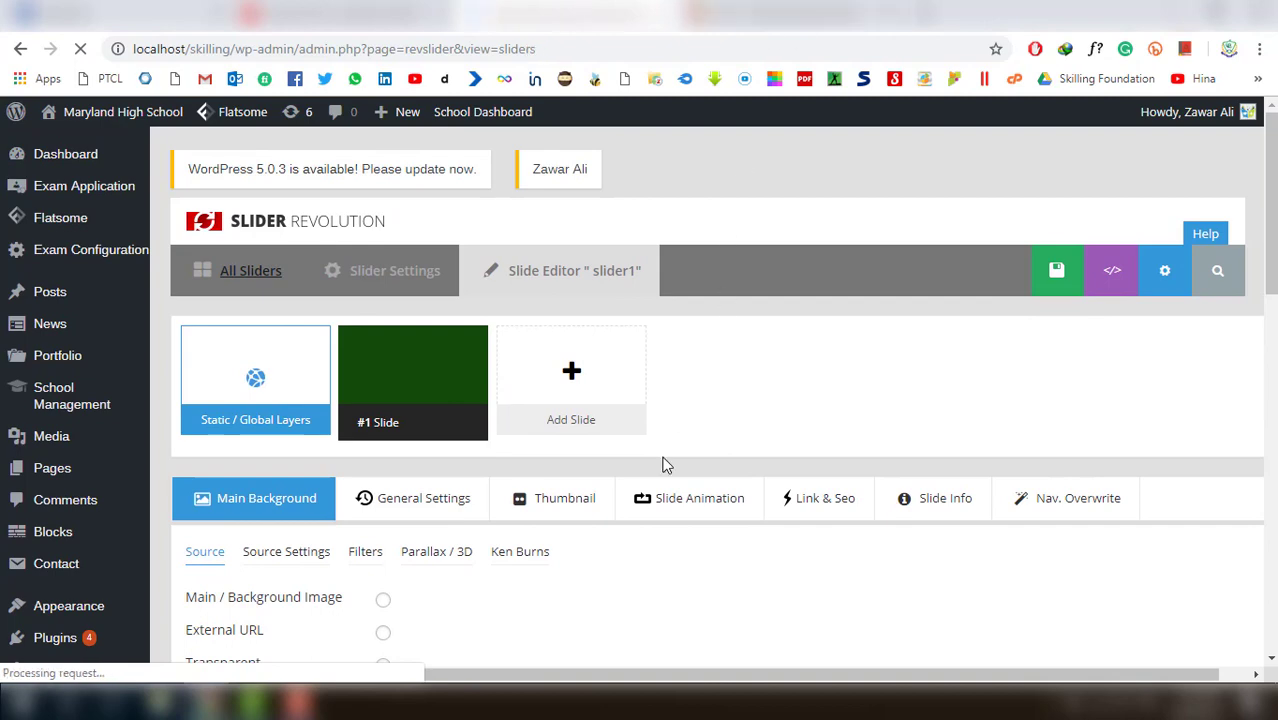
scroll(729, 484, "down", 2)
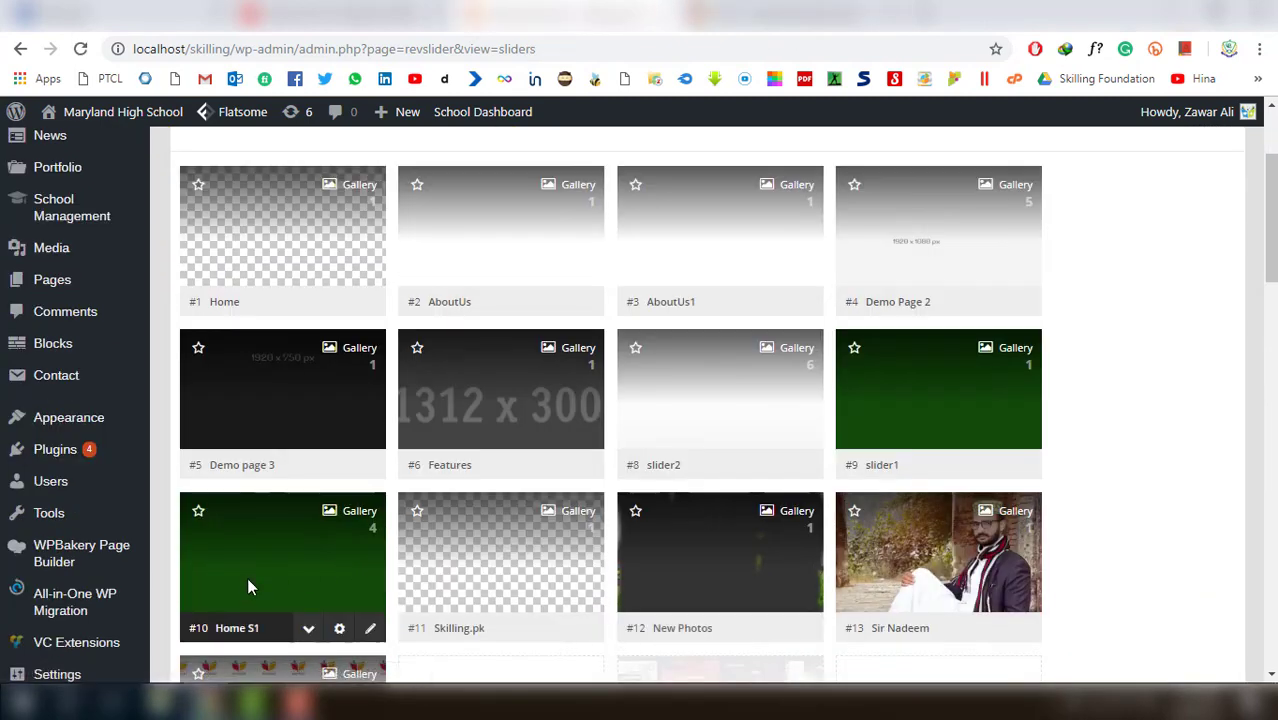
scroll(393, 510, "down", 1)
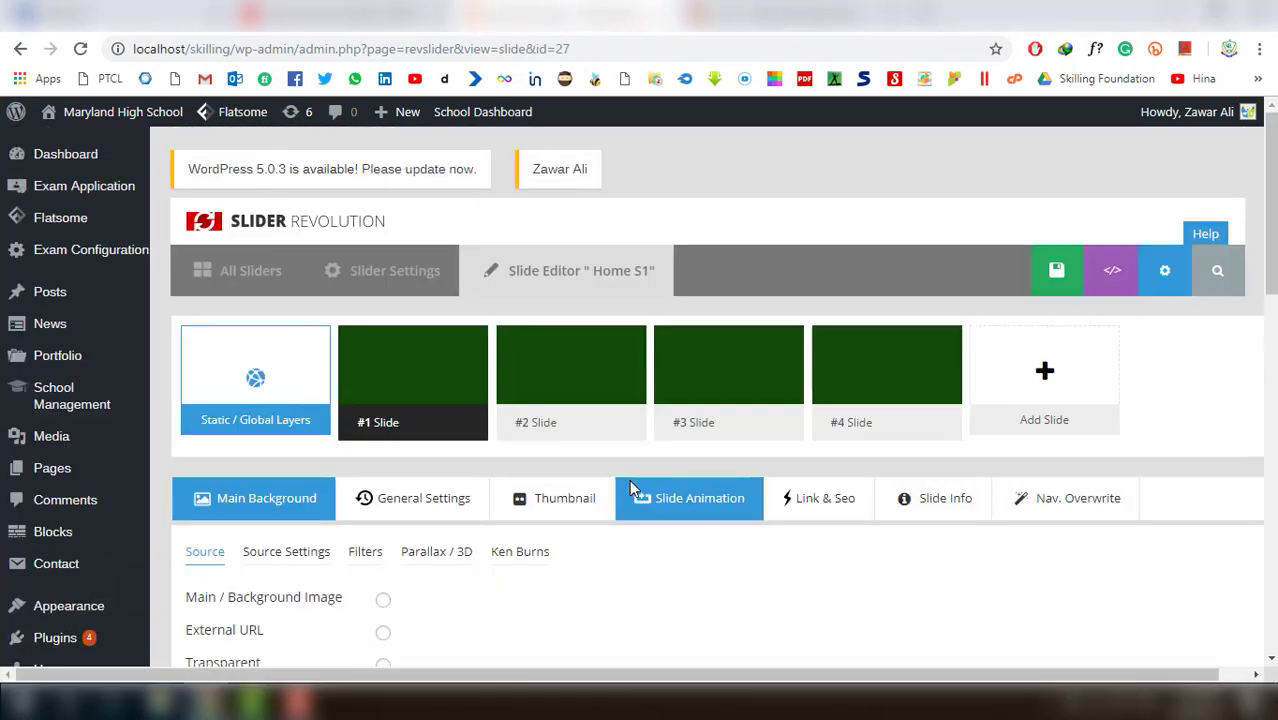
scroll(629, 479, "down", 5)
scroll(627, 479, "down", 6)
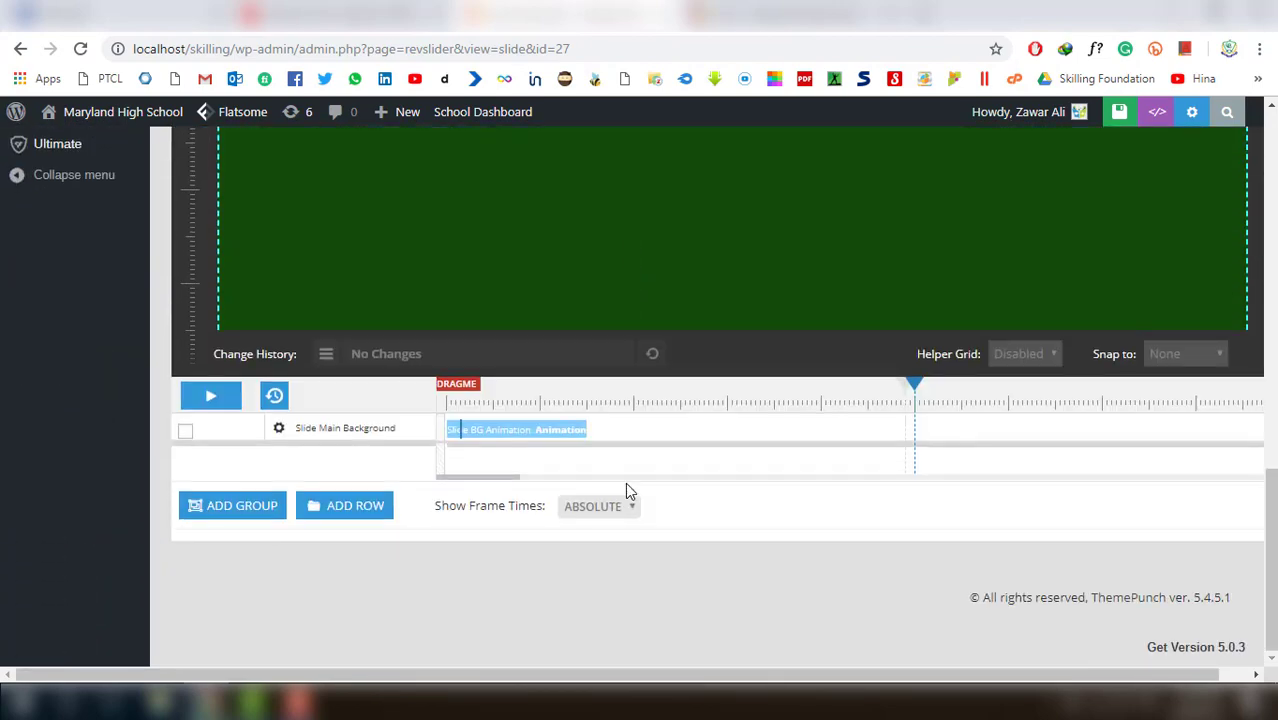
scroll(627, 490, "up", 9)
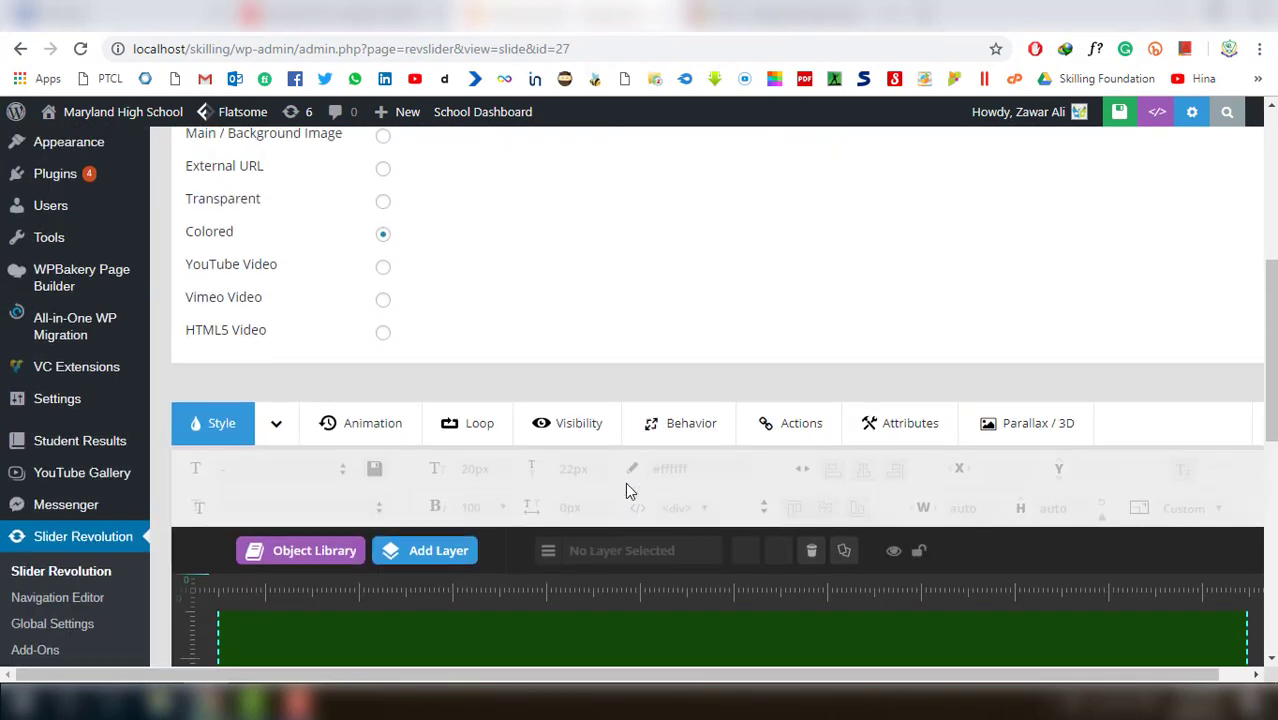
scroll(489, 456, "up", 2)
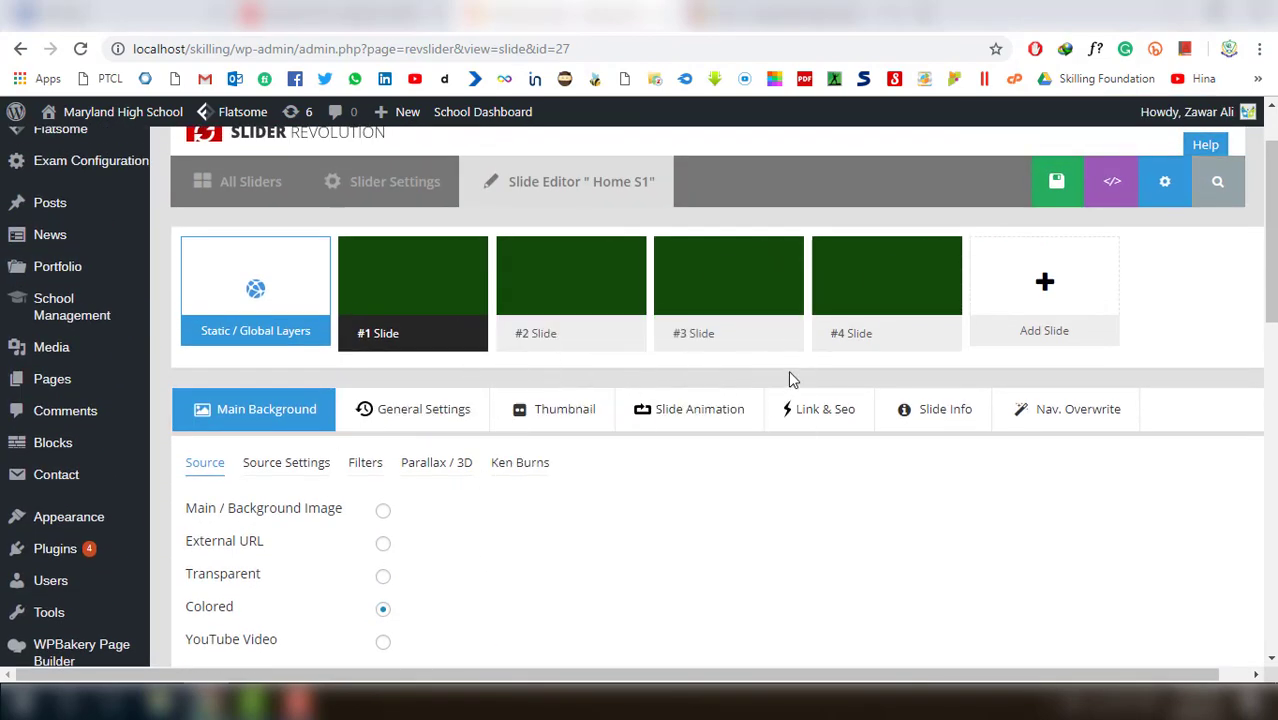
Return to the list of all sliders and look through its entries, checking them against the front page preview
left_click(20, 48)
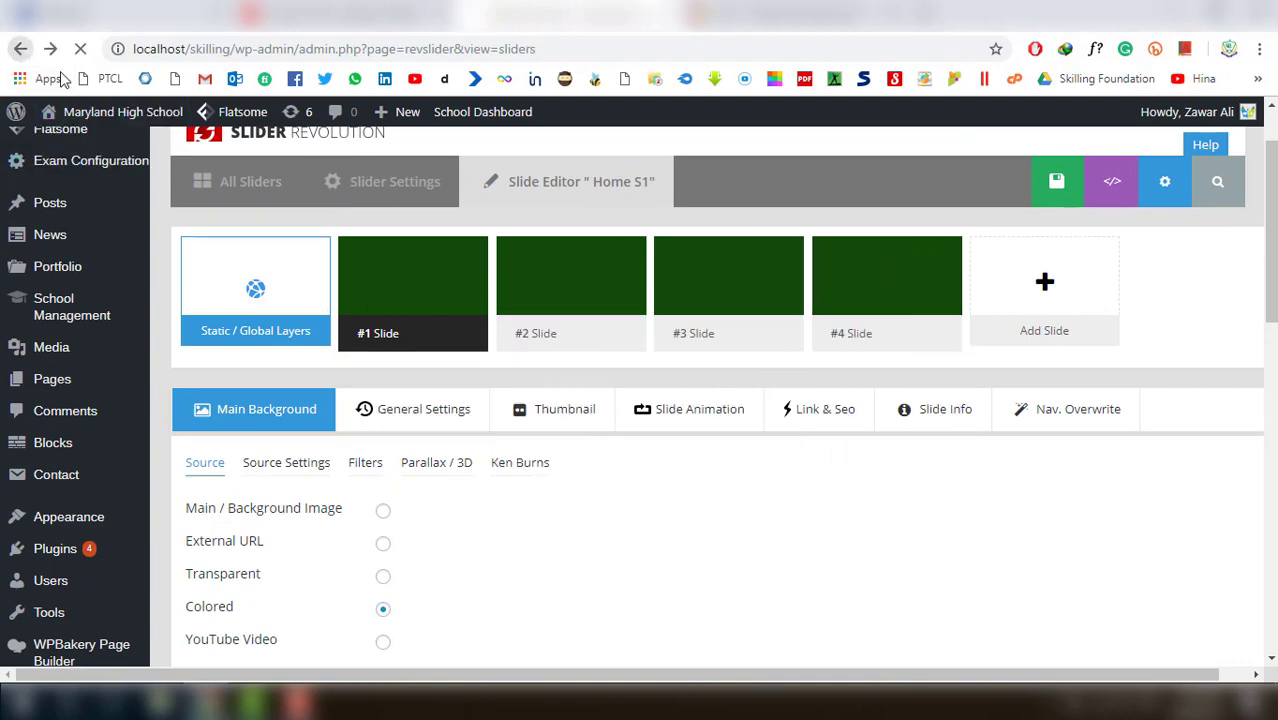
scroll(965, 514, "down", 2)
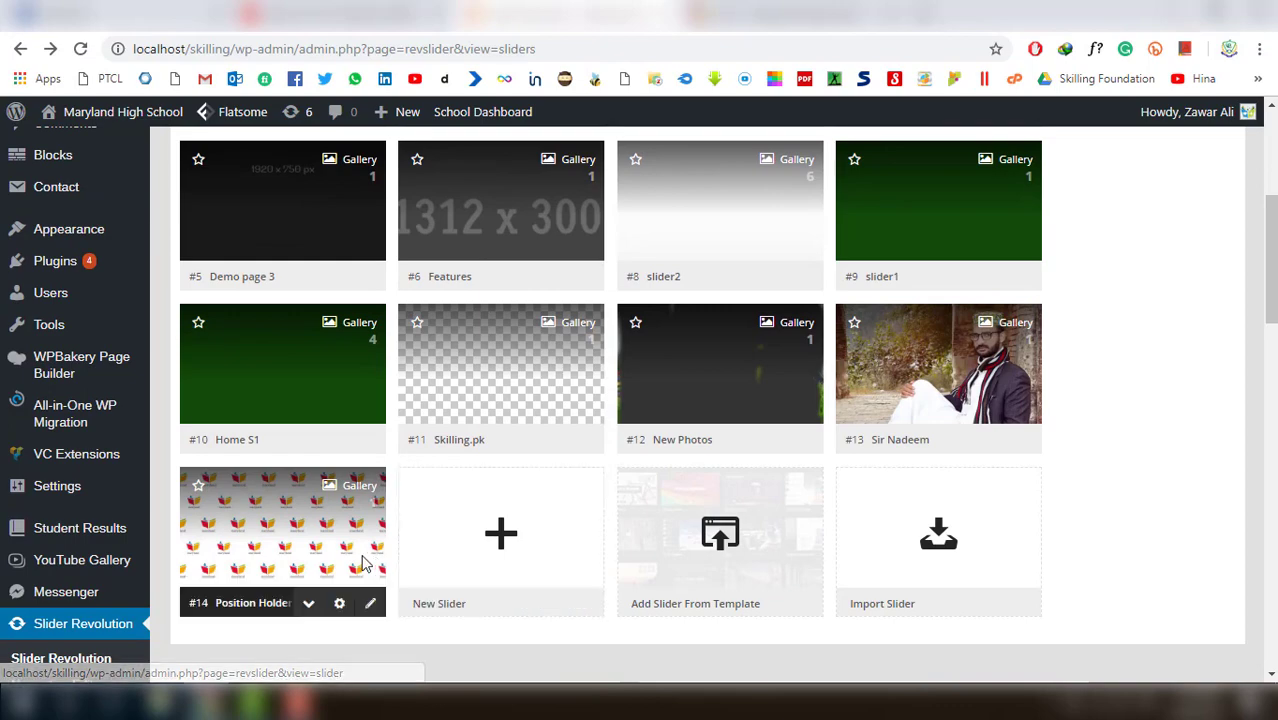
scroll(620, 430, "up", 2)
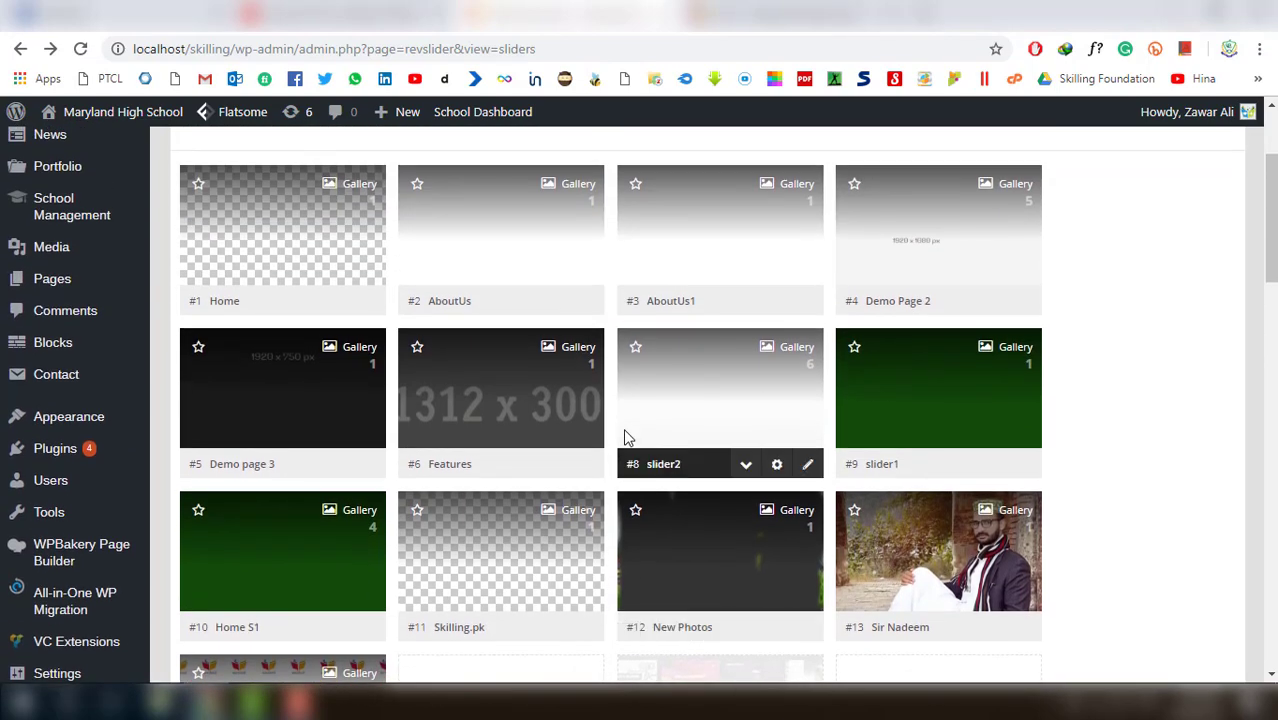
scroll(622, 450, "down", 5)
scroll(622, 458, "up", 2)
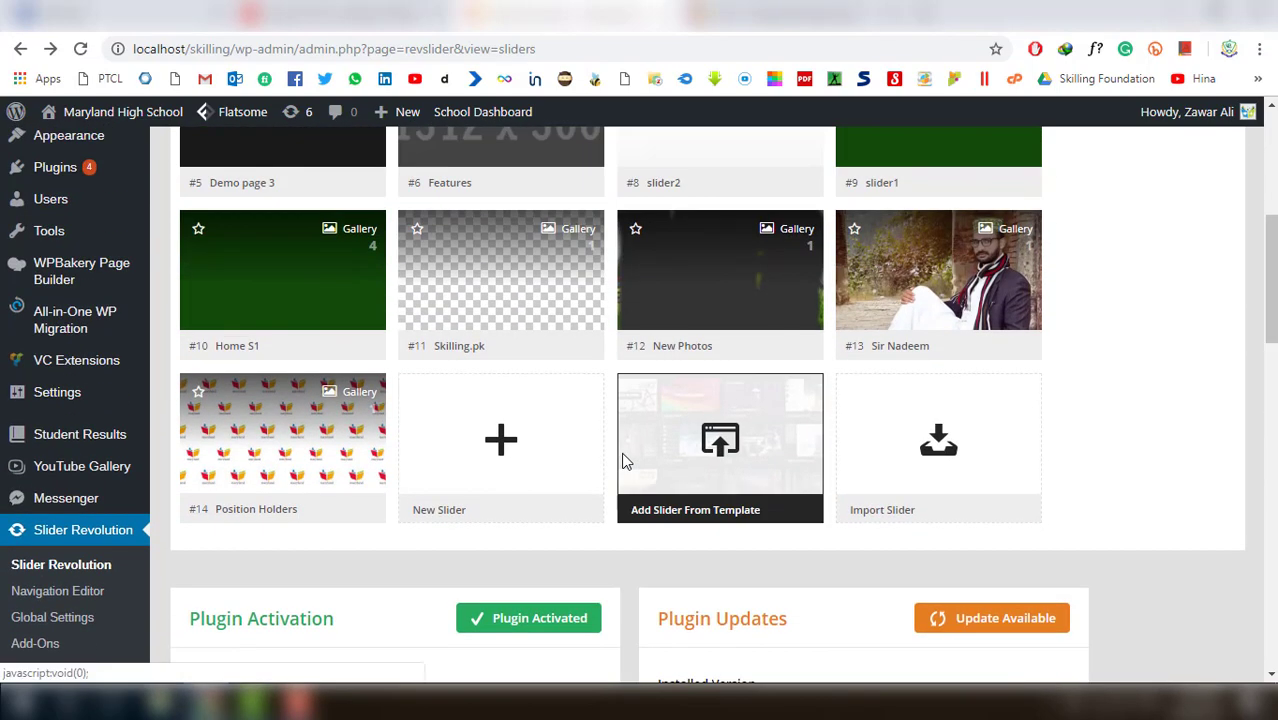
scroll(741, 405, "up", 2)
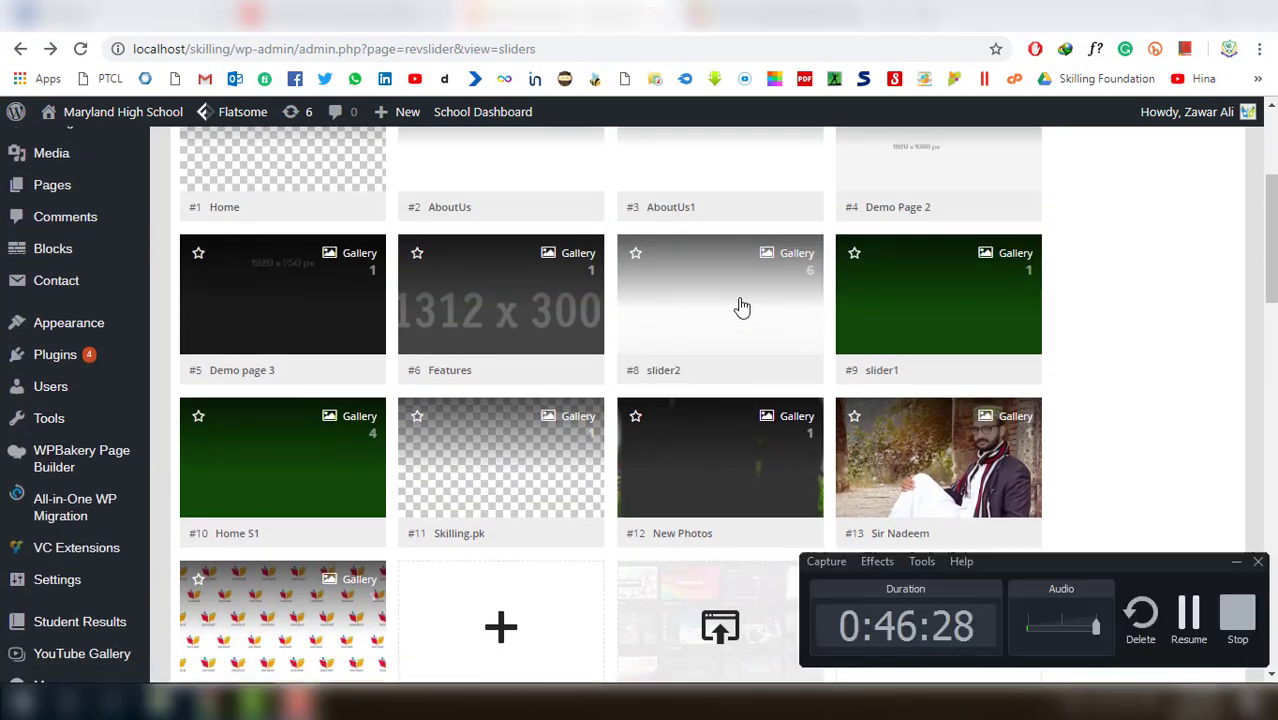
scroll(329, 458, "up", 3)
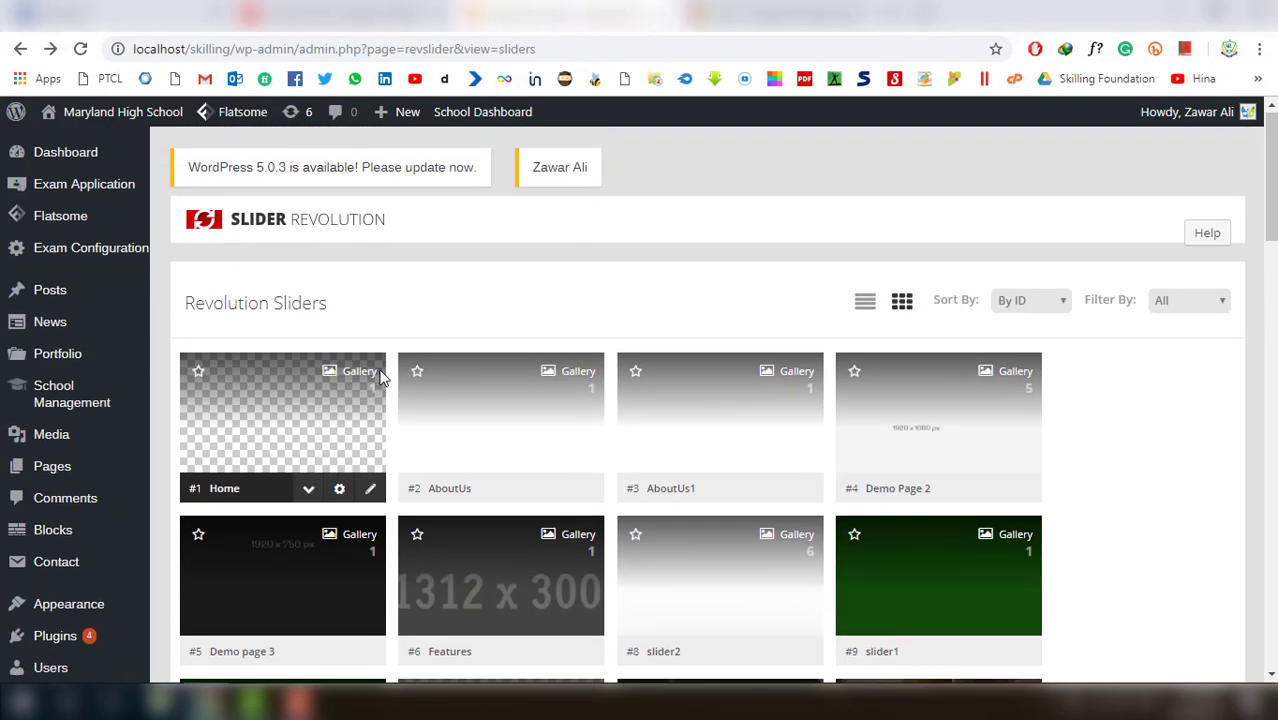
scroll(545, 422, "down", 2)
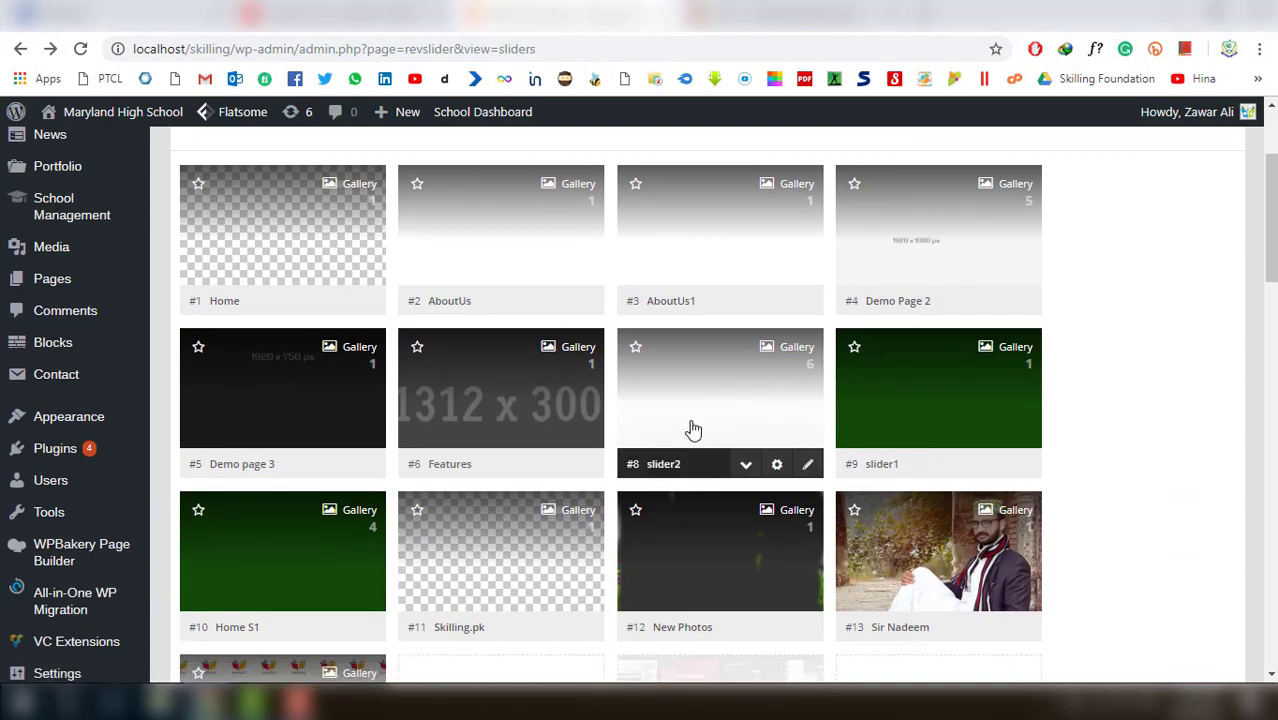
scroll(690, 428, "down", 2)
scroll(655, 445, "down", 3)
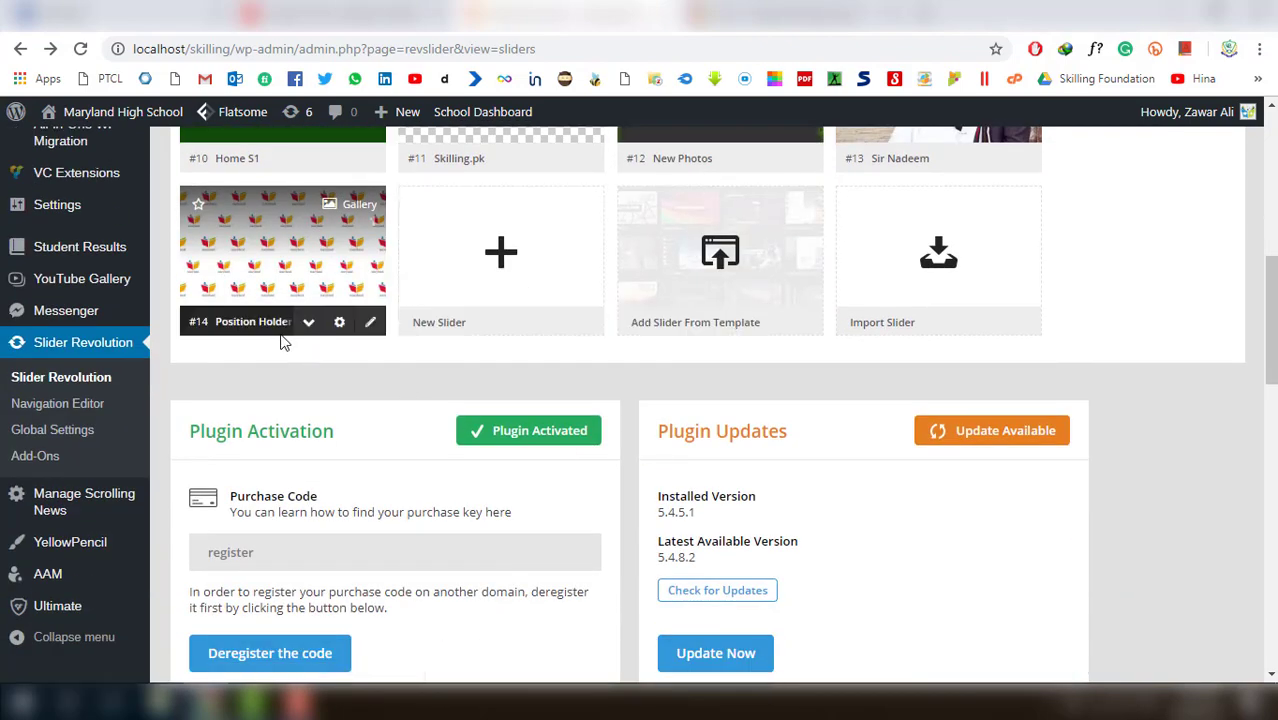
scroll(385, 270, "up", 3)
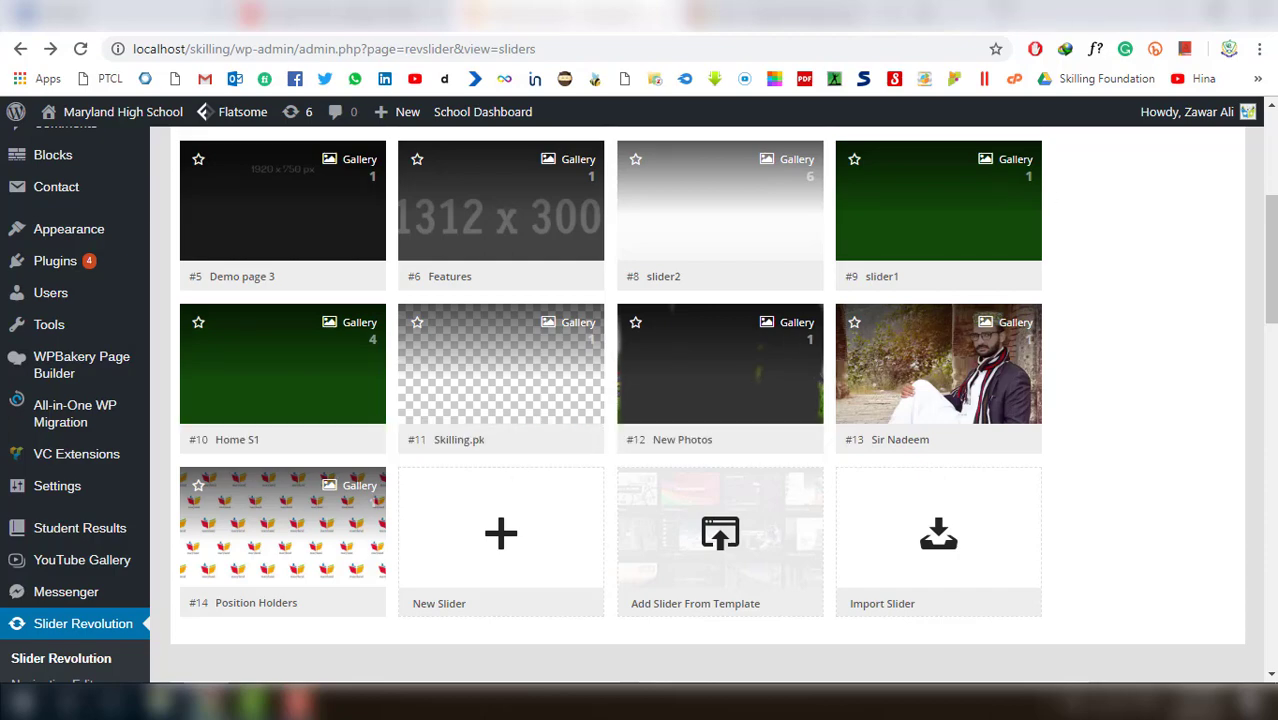
left_click(1000, 8)
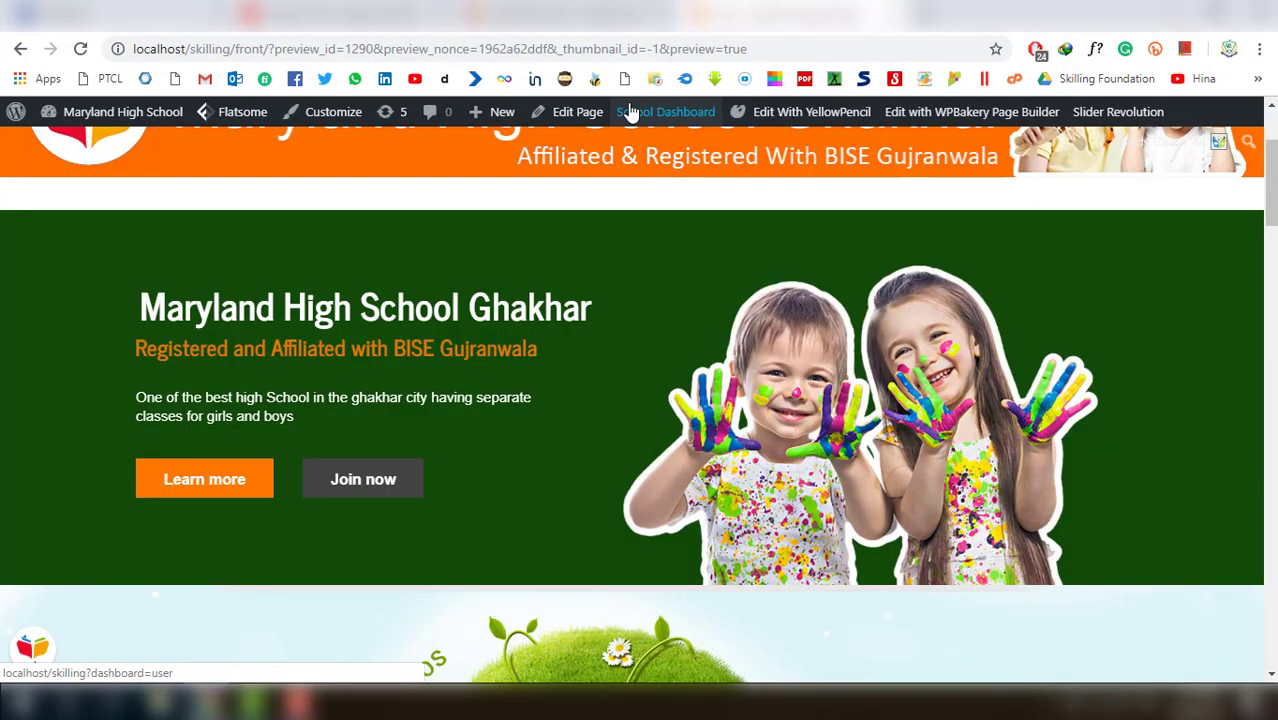
left_click(796, 14)
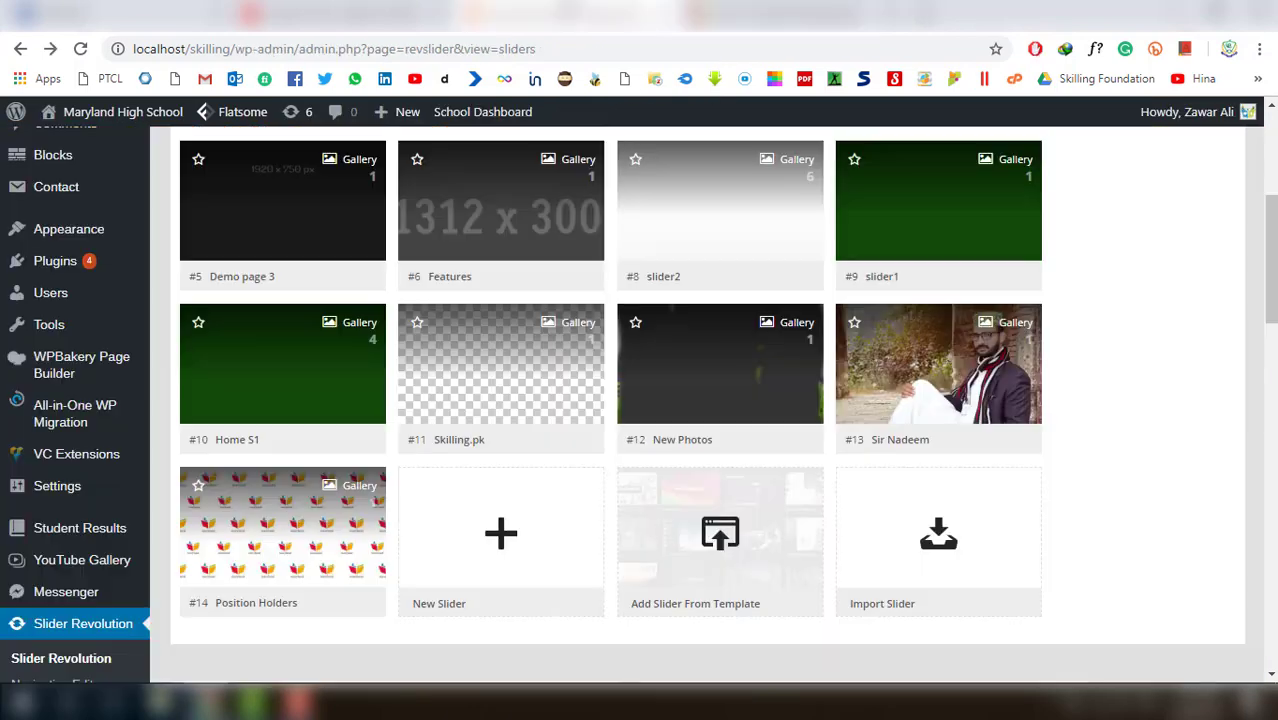
Open the School Management dashboard and examine its overview and module entries, as well as the Exam Application entries
scroll(157, 370, "up", 5)
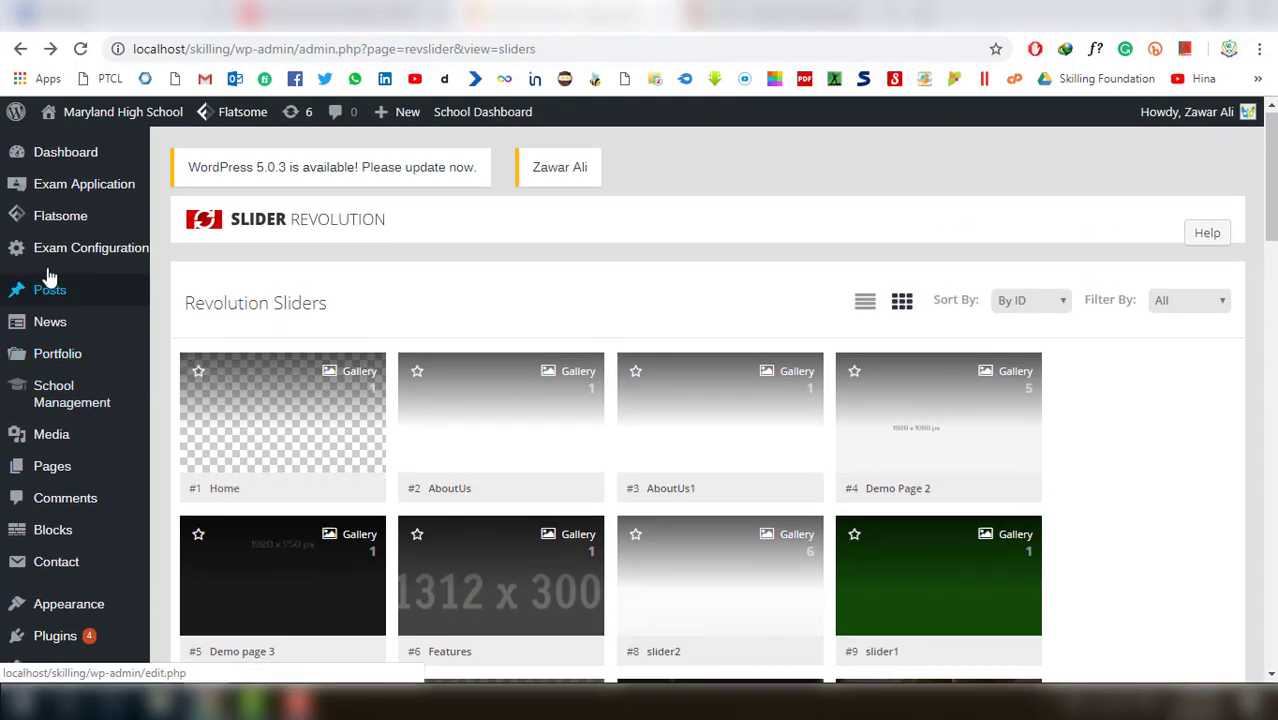
left_click(60, 405)
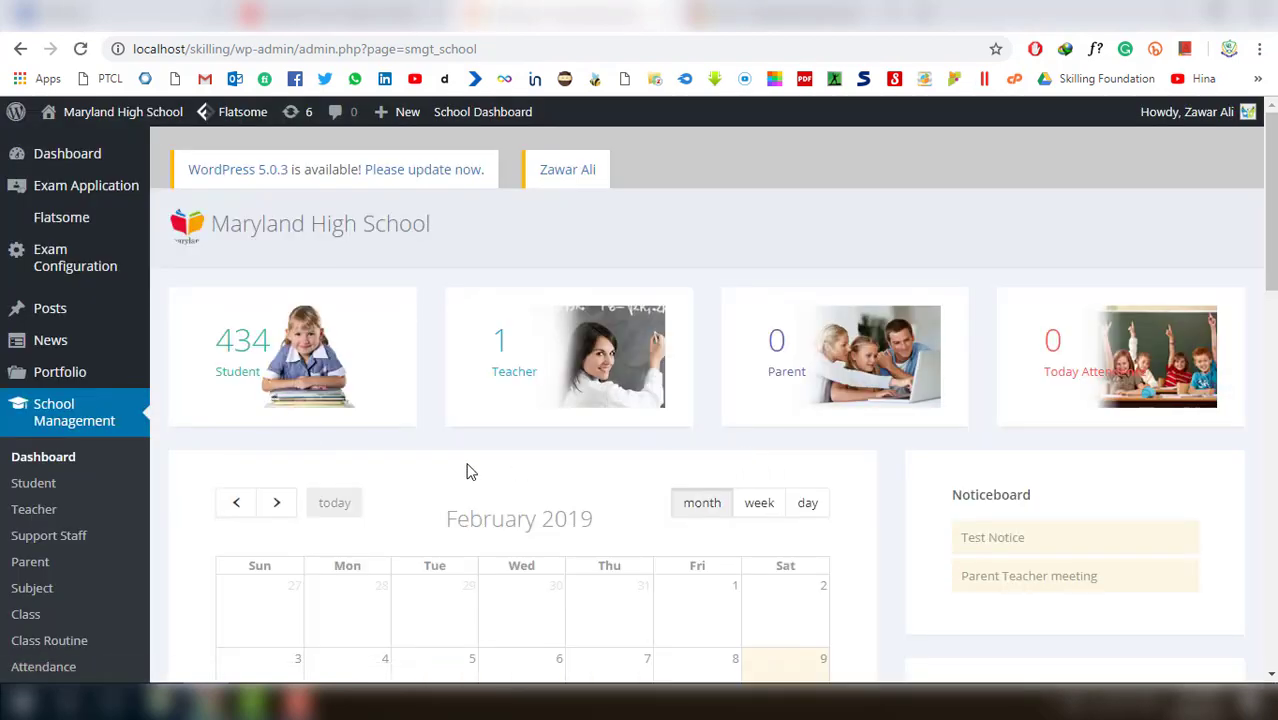
scroll(470, 472, "down", 3)
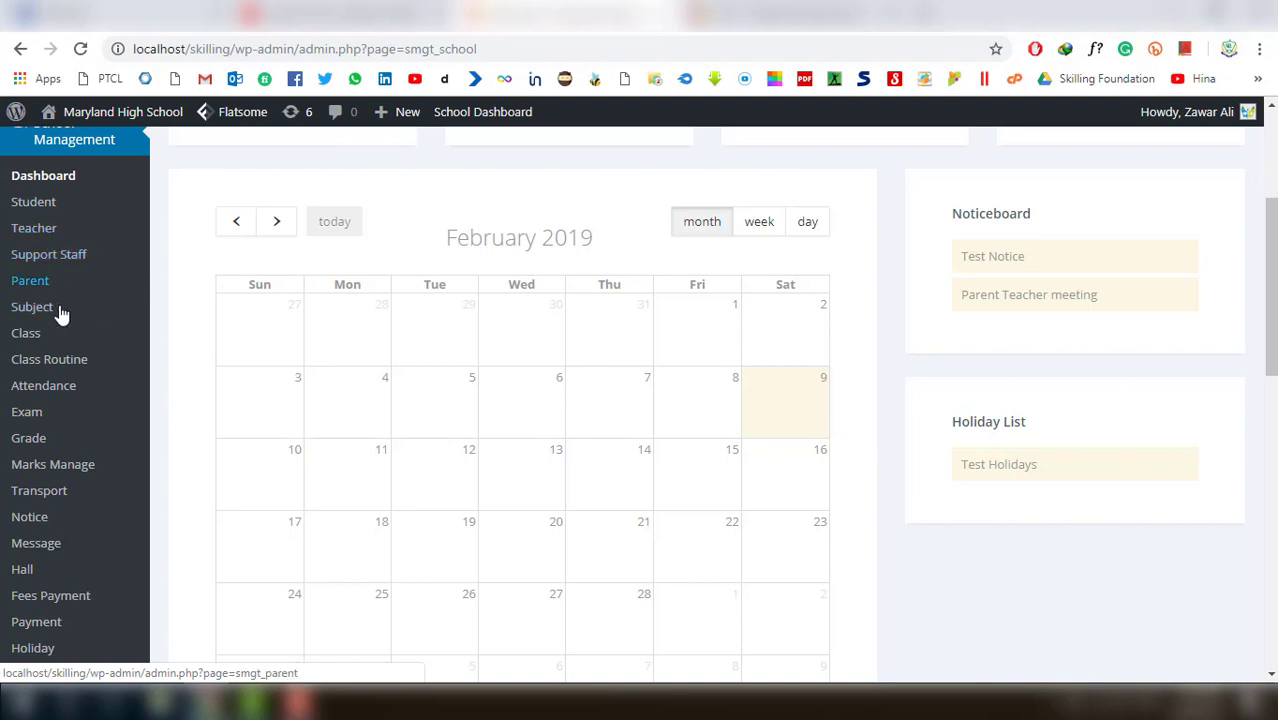
scroll(55, 340, "down", 2)
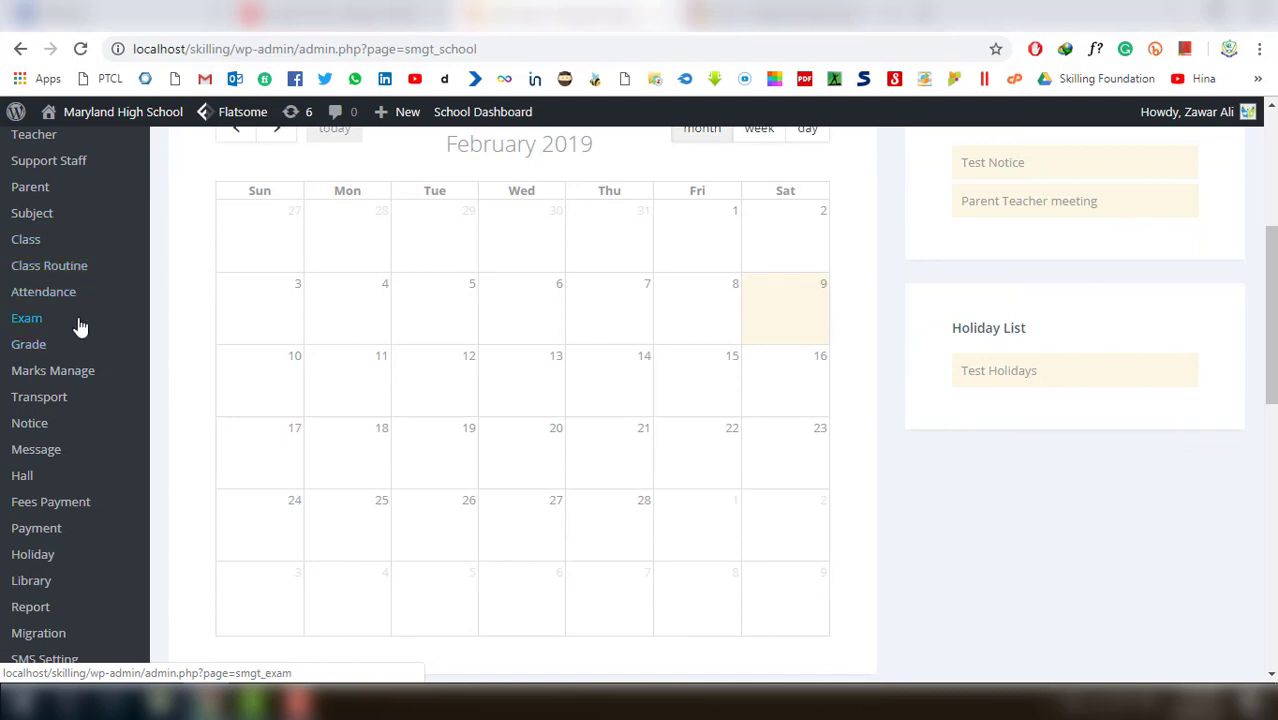
scroll(85, 390, "down", 3)
scroll(88, 408, "down", 3)
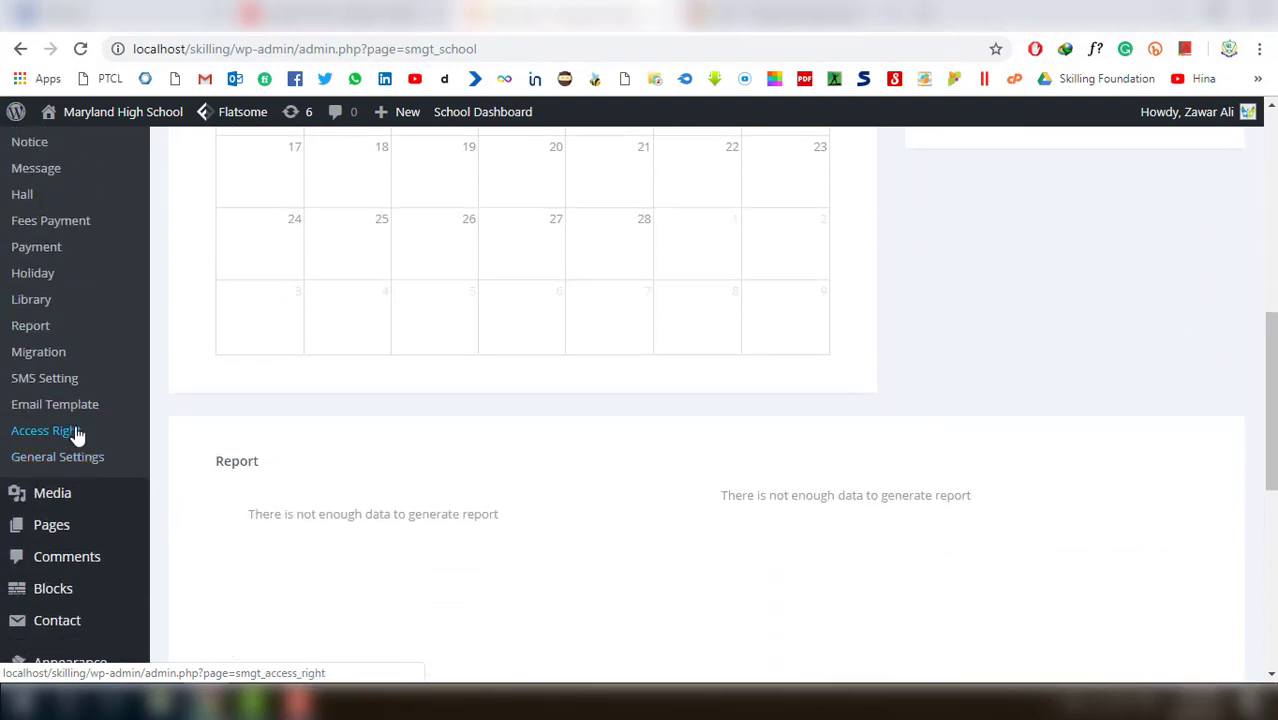
scroll(83, 422, "up", 12)
scroll(98, 418, "up", 1)
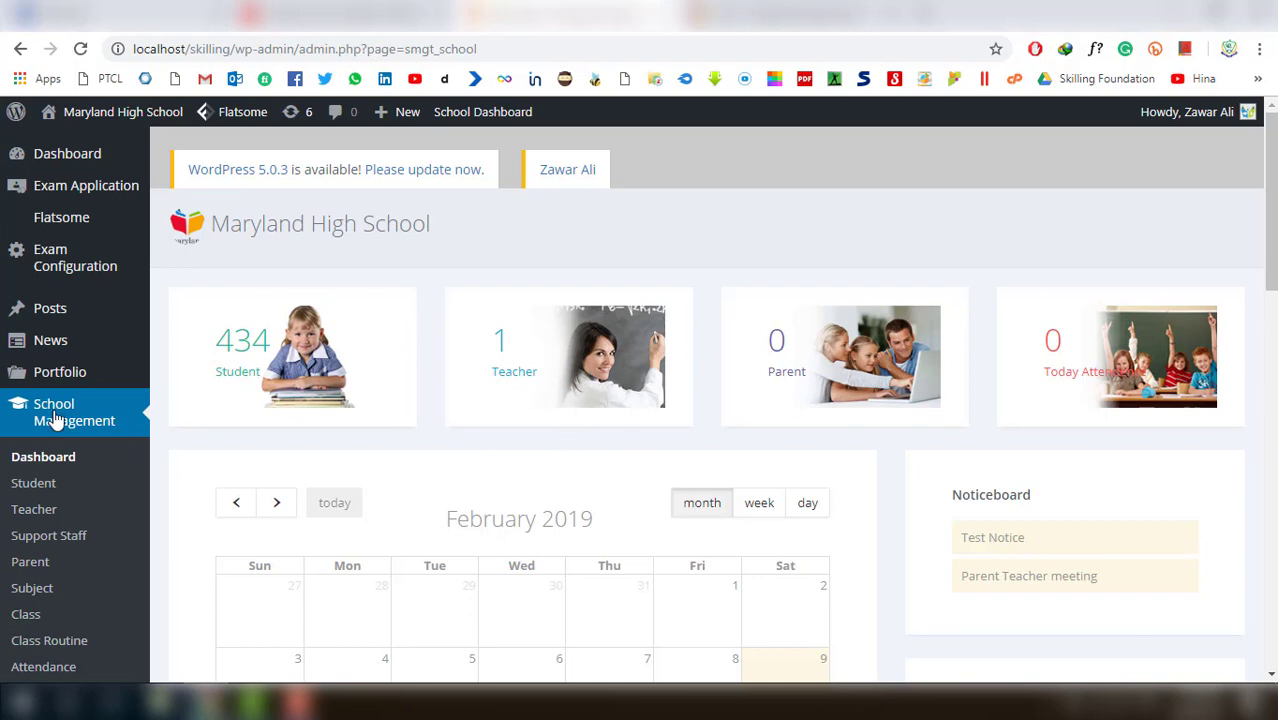
mouse_move(30, 188)
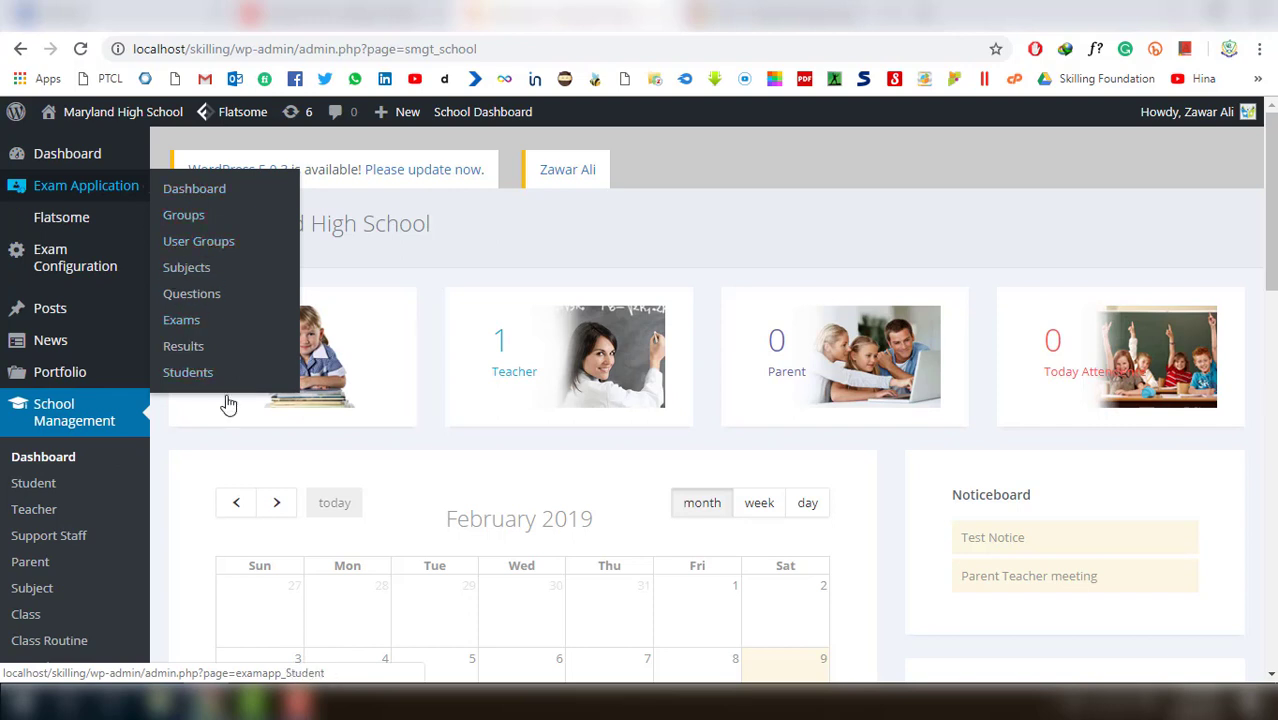
mouse_move(140, 188)
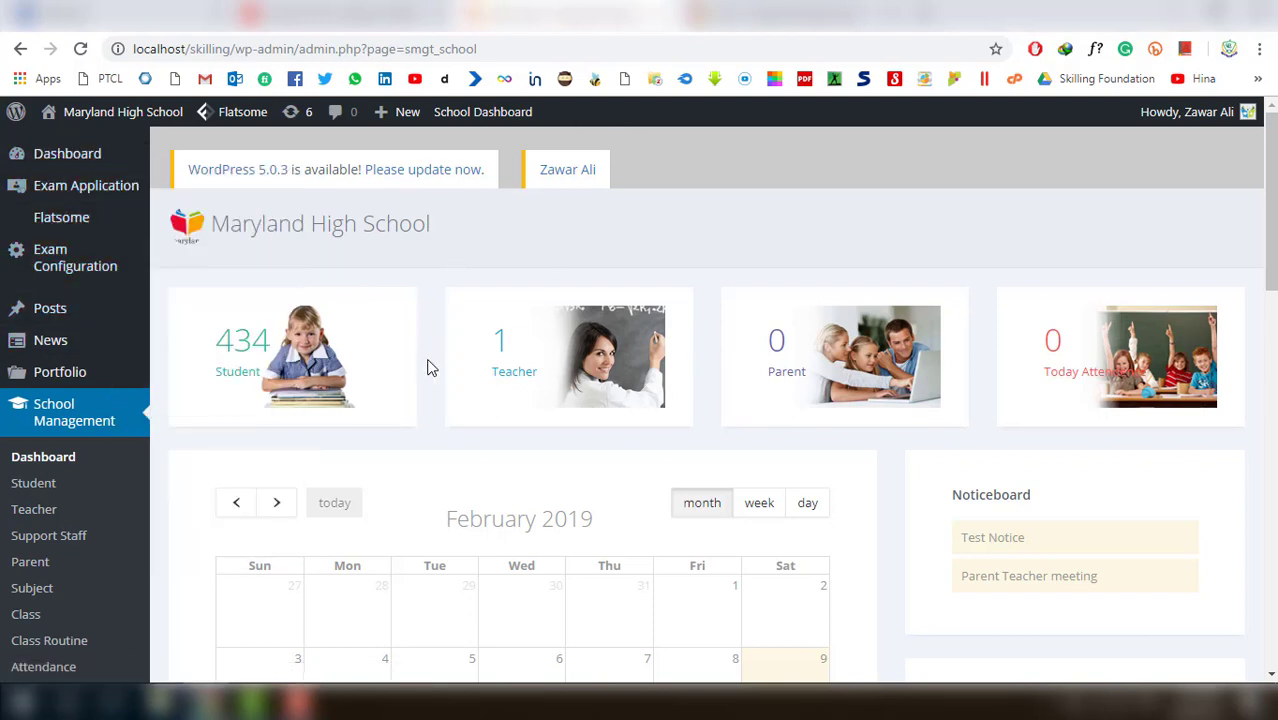
Examine the remaining admin plugin entries, including VC Extensions, Student Results, Slider Revolution, YellowPencil and Ultimate
scroll(430, 368, "down", 2)
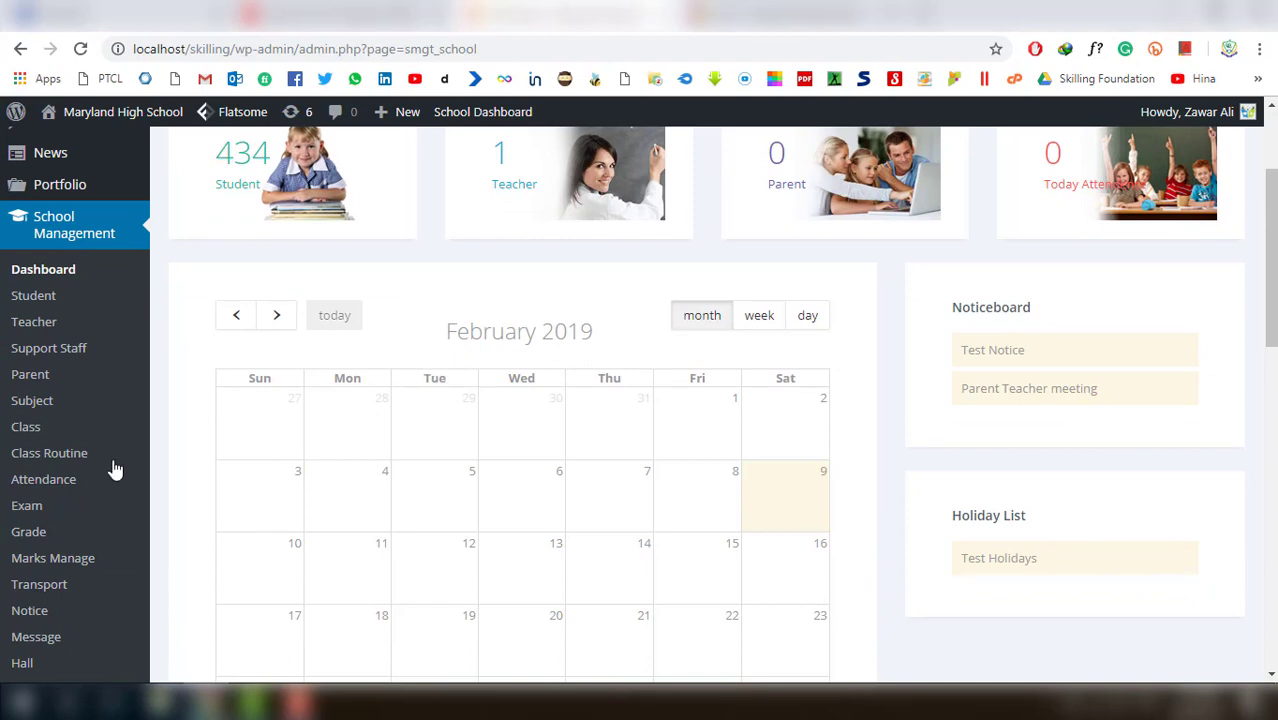
scroll(114, 465, "down", 5)
mouse_move(166, 414)
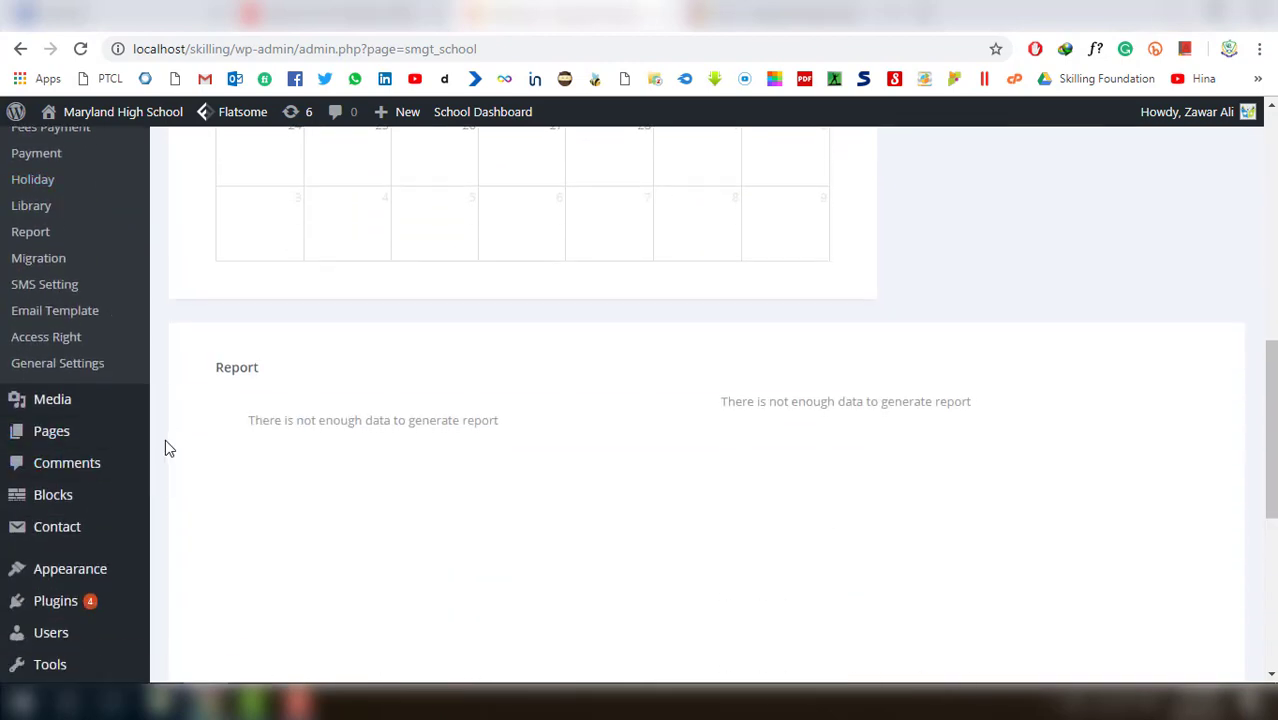
scroll(165, 440, "down", 3)
mouse_move(138, 536)
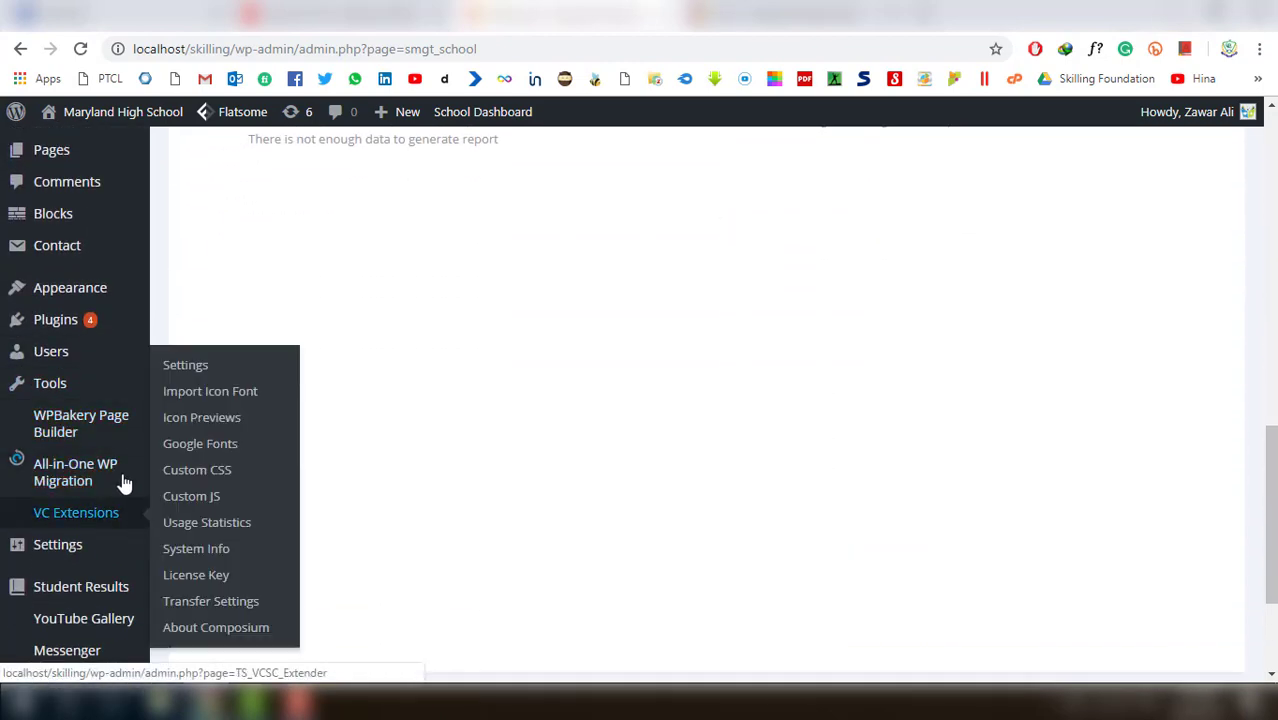
scroll(137, 508, "down", 2)
mouse_move(140, 511)
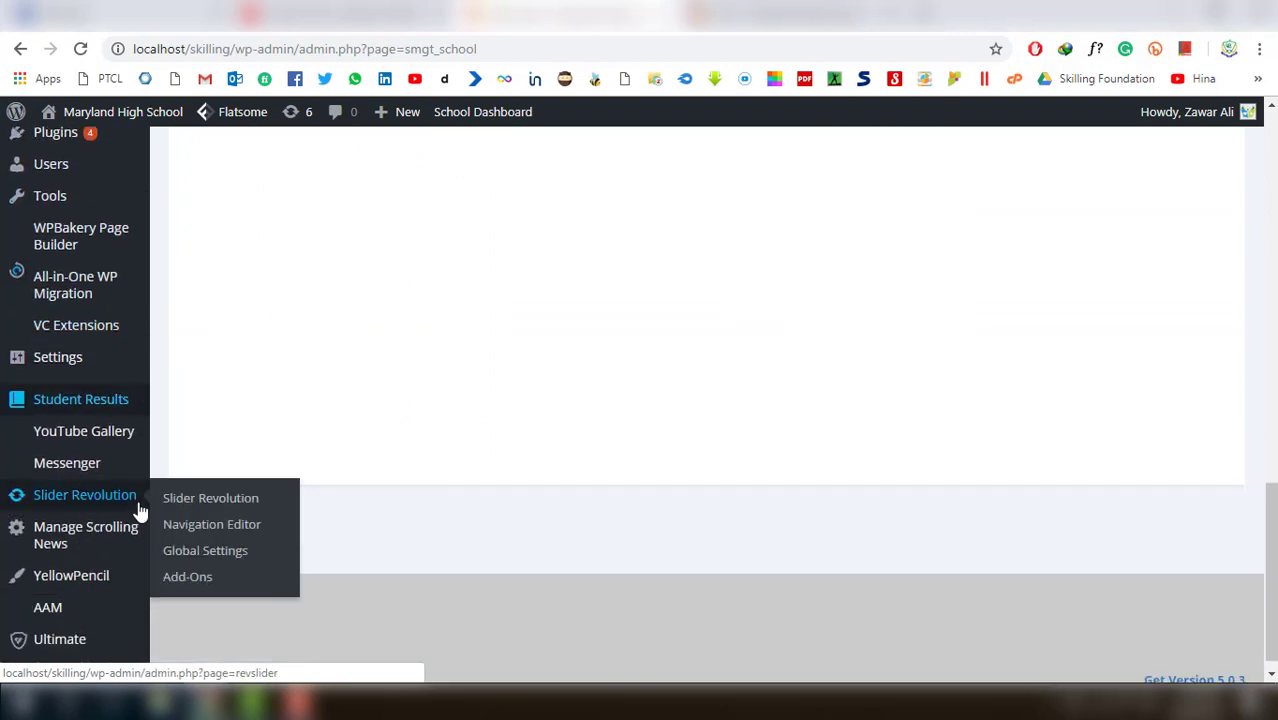
scroll(170, 505, "down", 1)
mouse_move(120, 398)
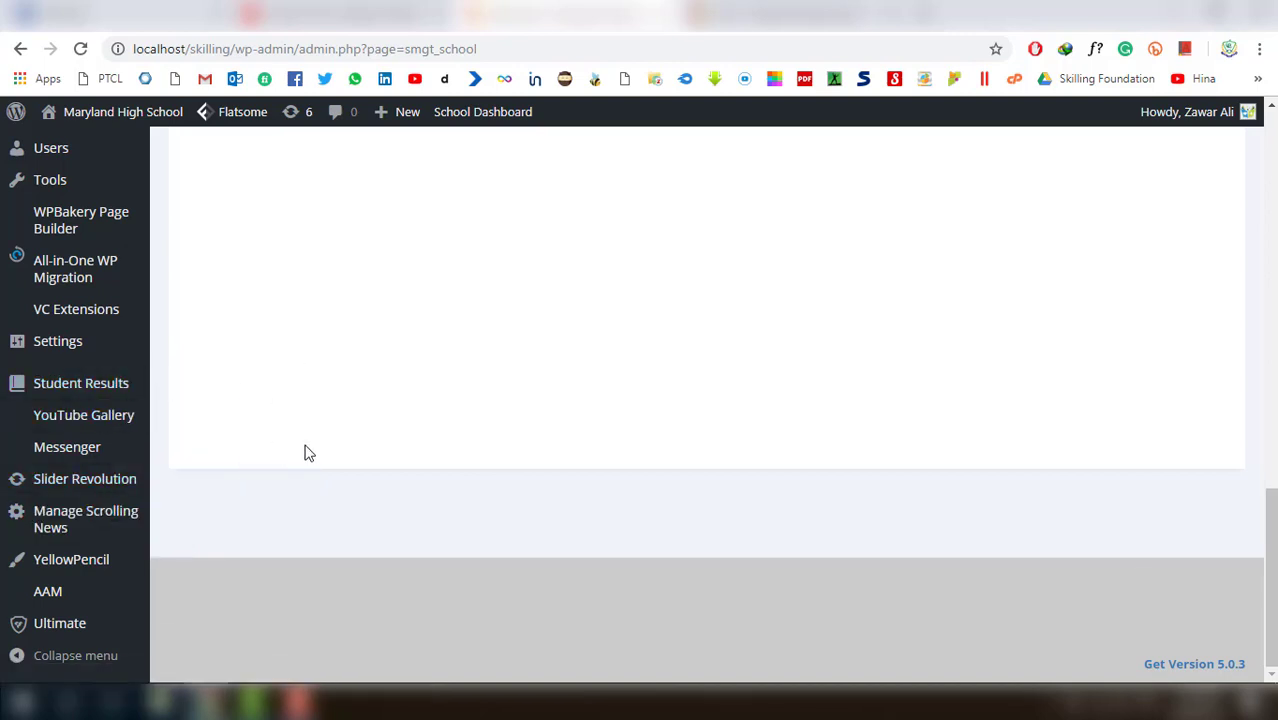
mouse_move(91, 579)
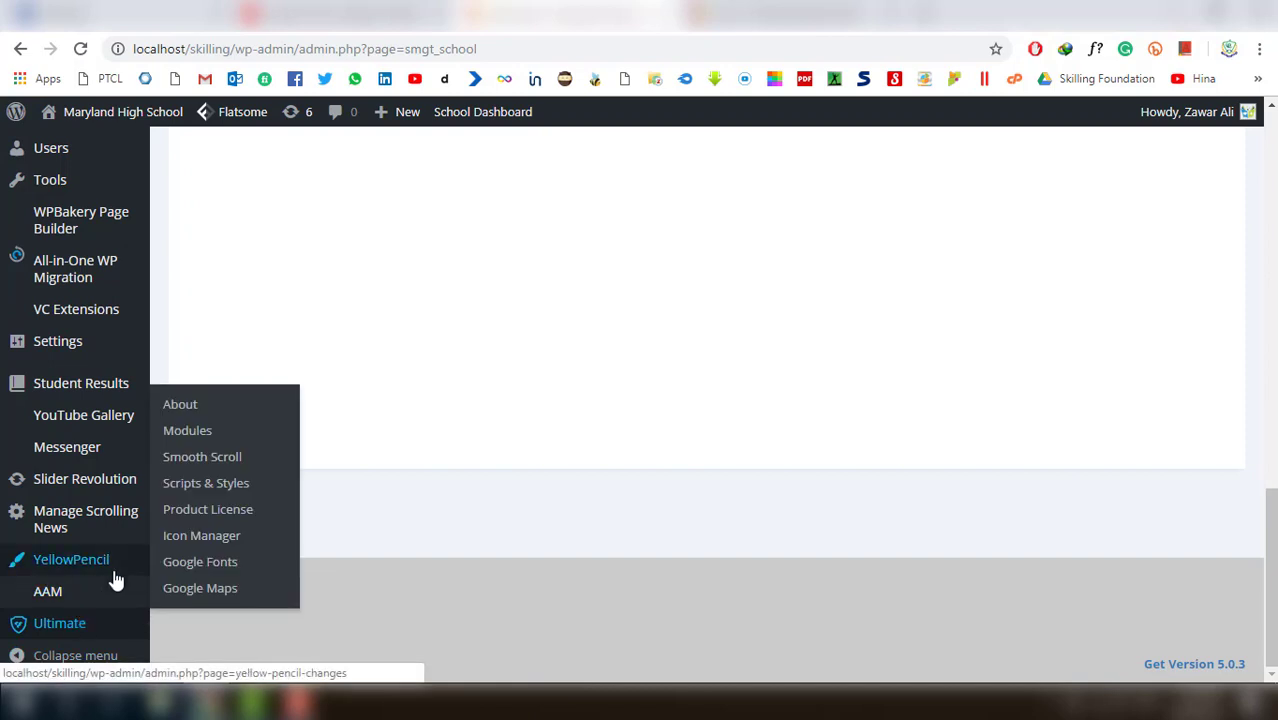
mouse_move(132, 568)
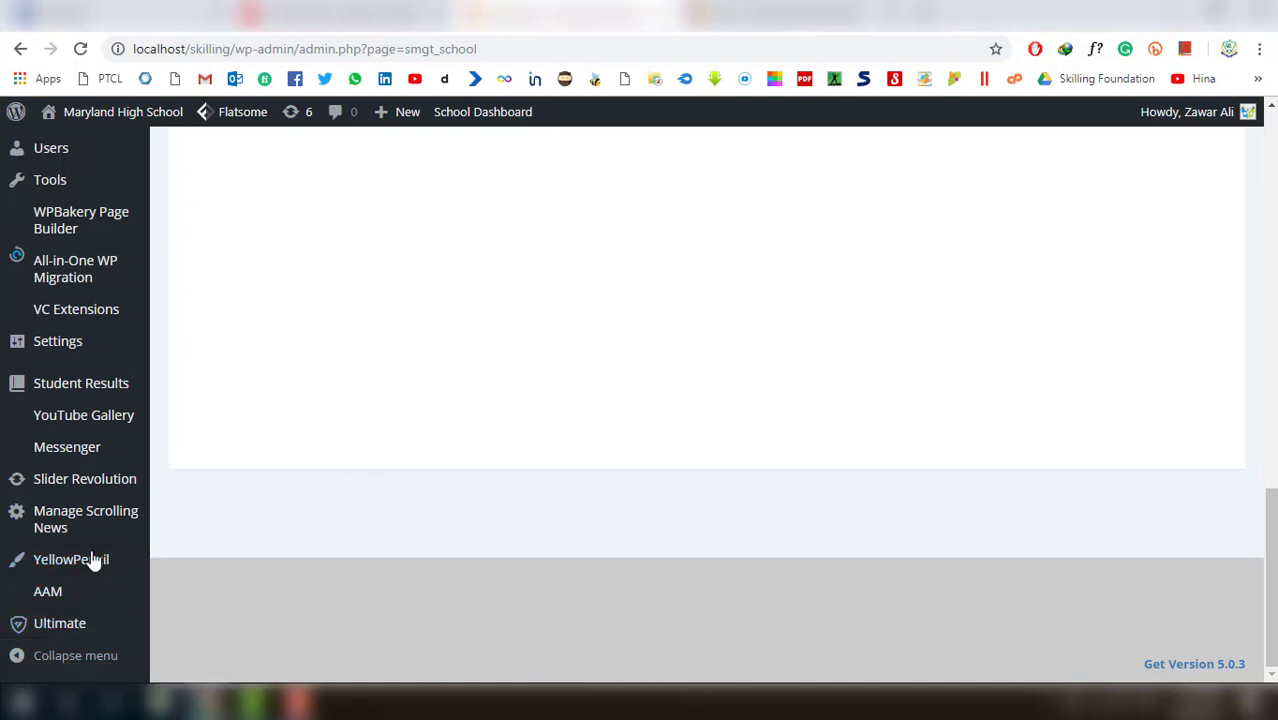
mouse_move(15, 490)
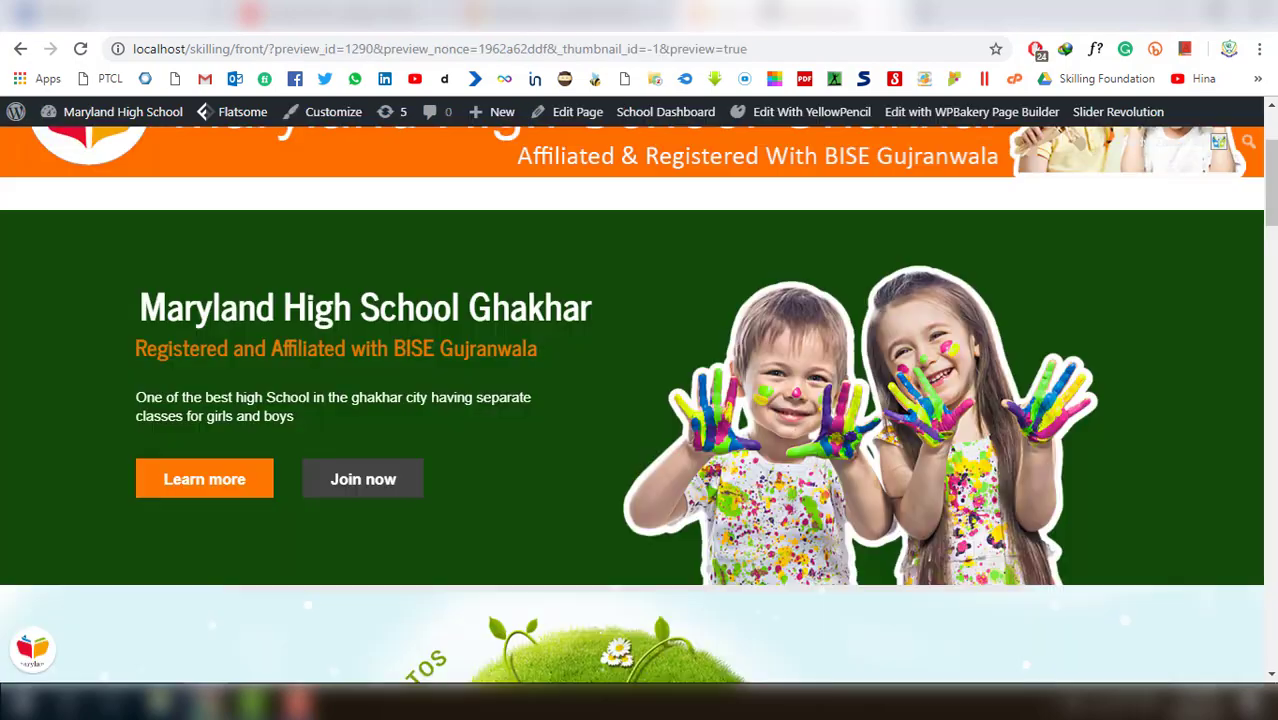
Review the front page preview from its header to the video section and open the page in the YellowPencil editor
scroll(799, 302, "down", 1)
scroll(820, 361, "up", 3)
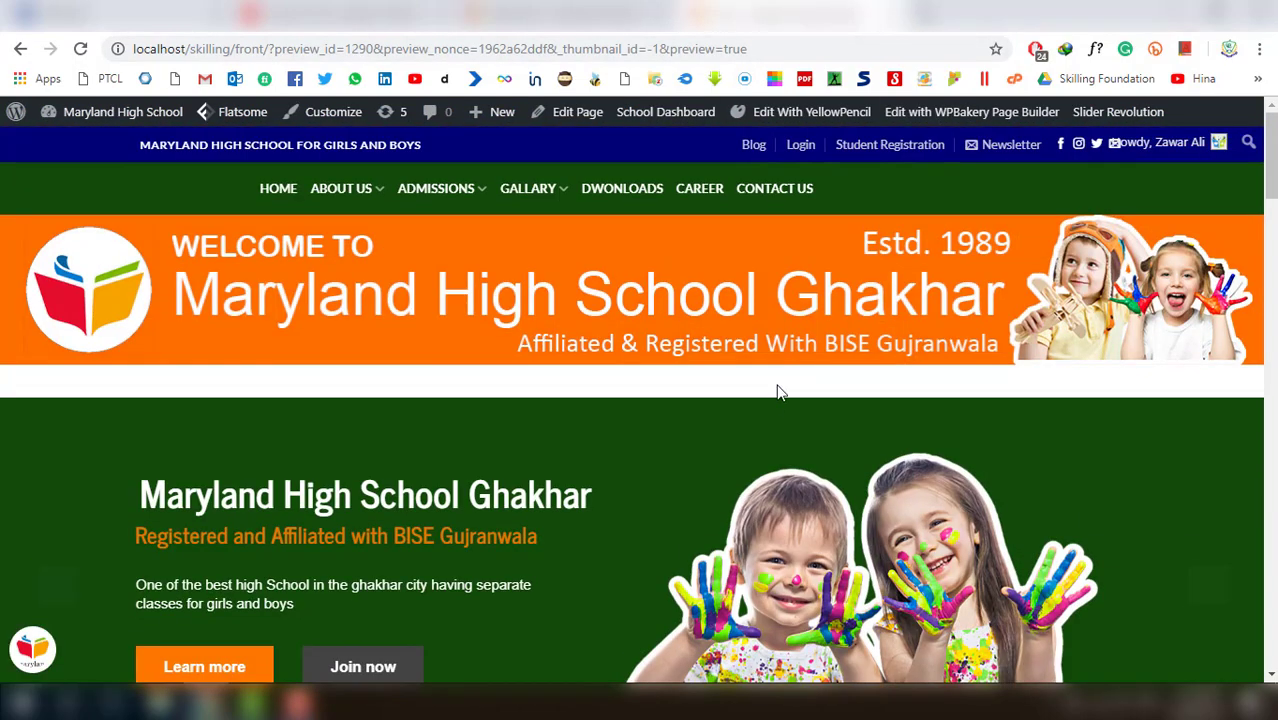
scroll(779, 391, "down", 3)
scroll(757, 453, "down", 5)
scroll(756, 449, "up", 8)
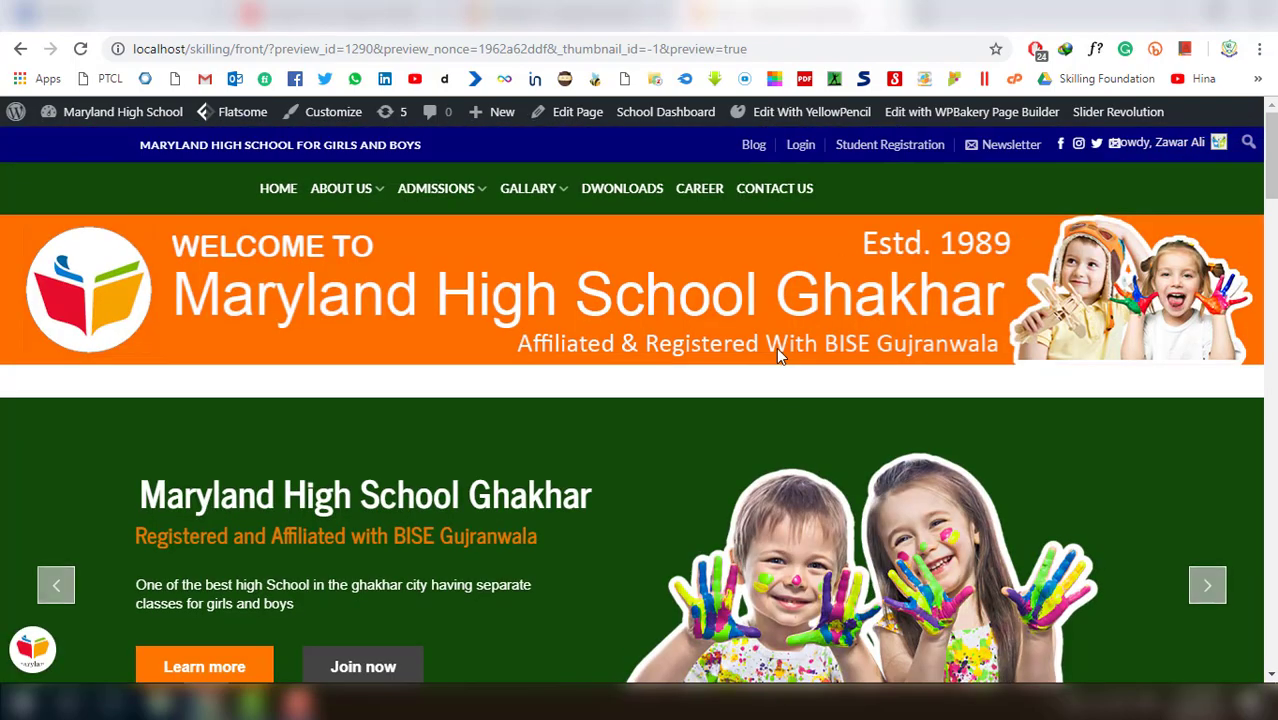
scroll(860, 414, "down", 15)
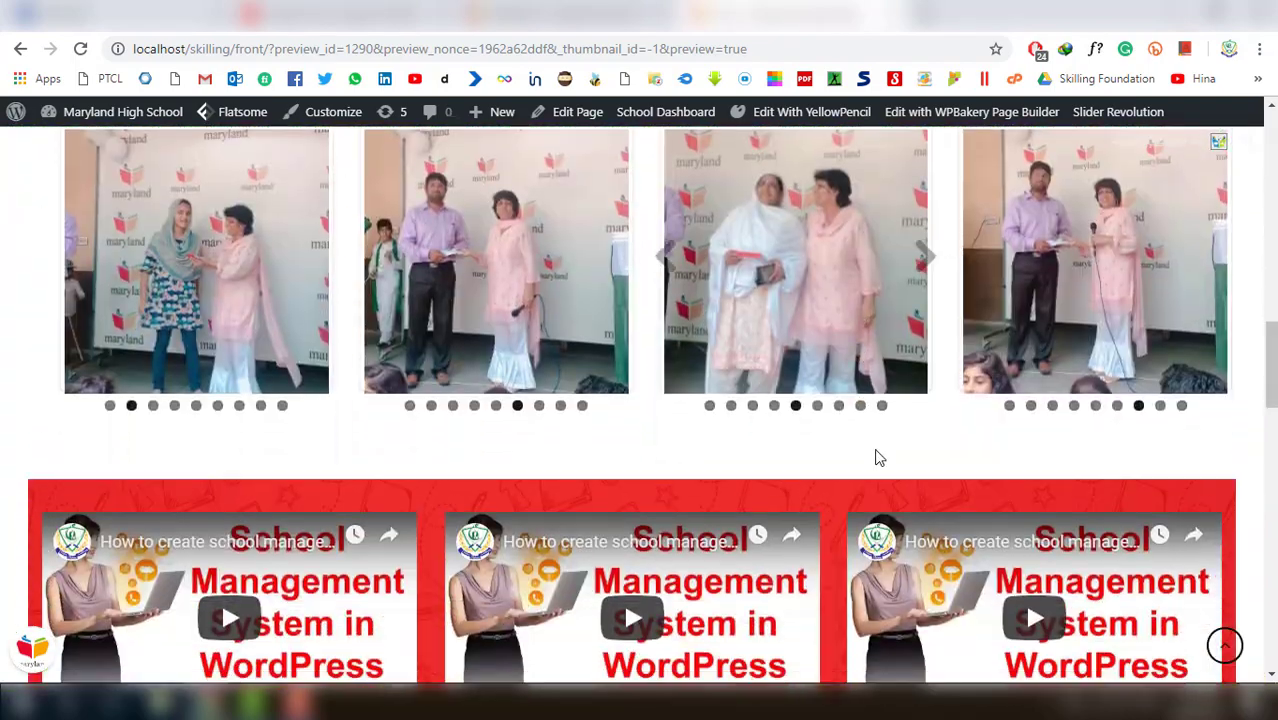
scroll(1004, 522, "up", 2)
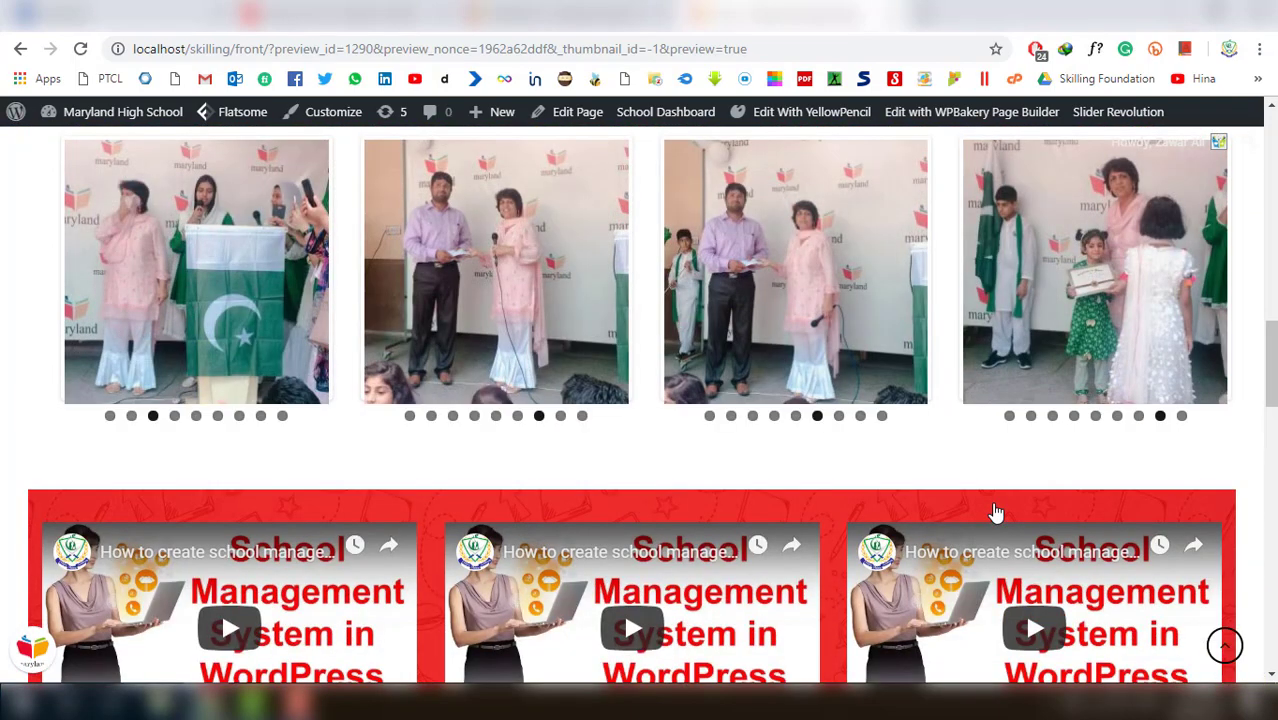
scroll(950, 450, "up", 5)
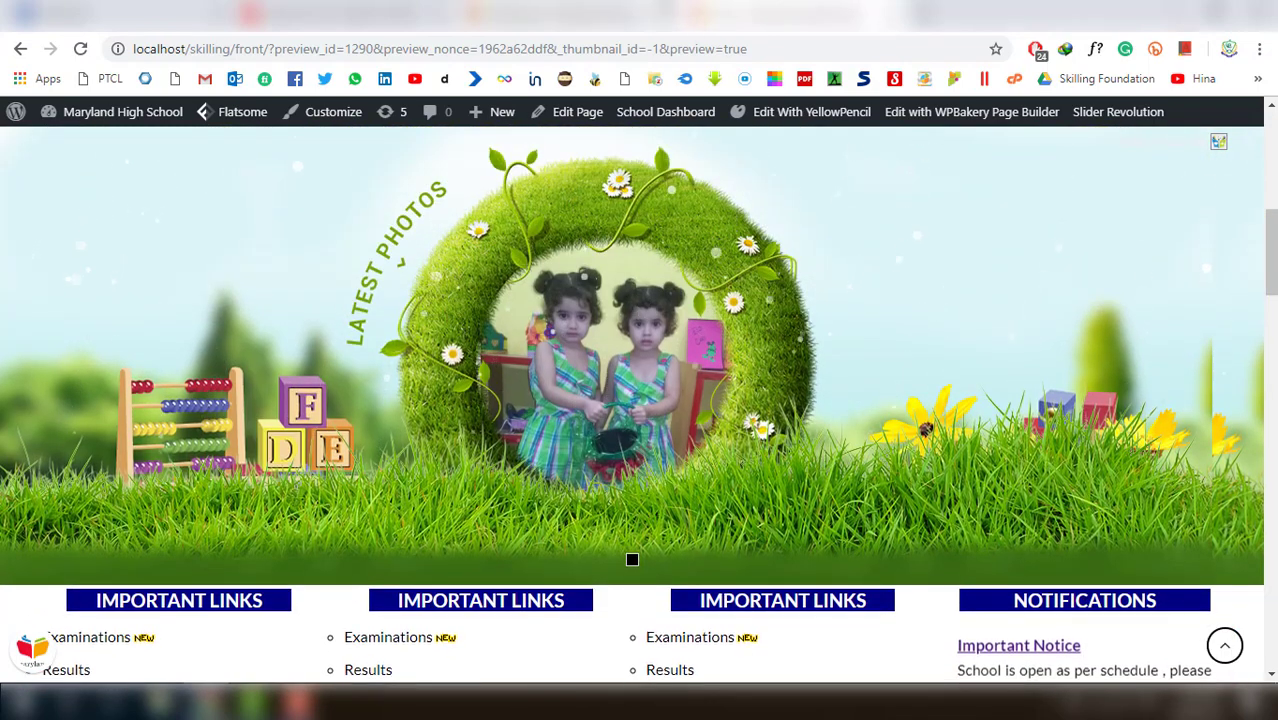
scroll(750, 362, "down", 10)
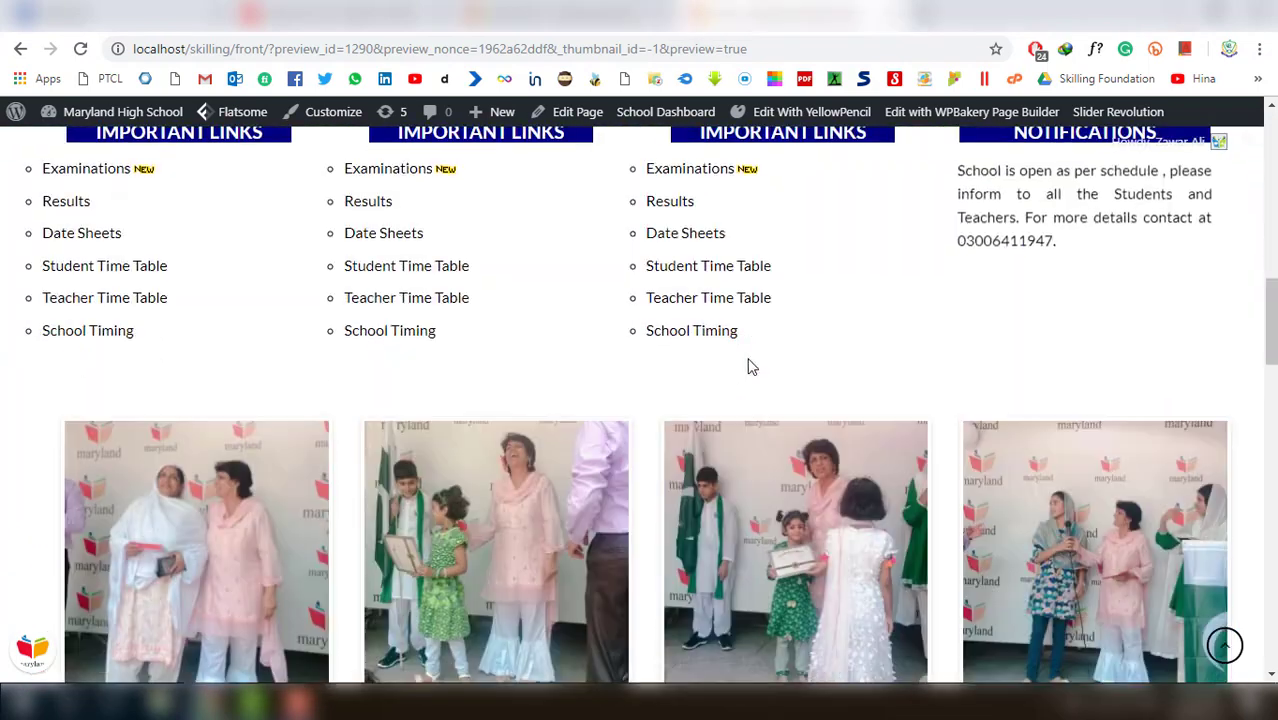
scroll(752, 368, "up", 1)
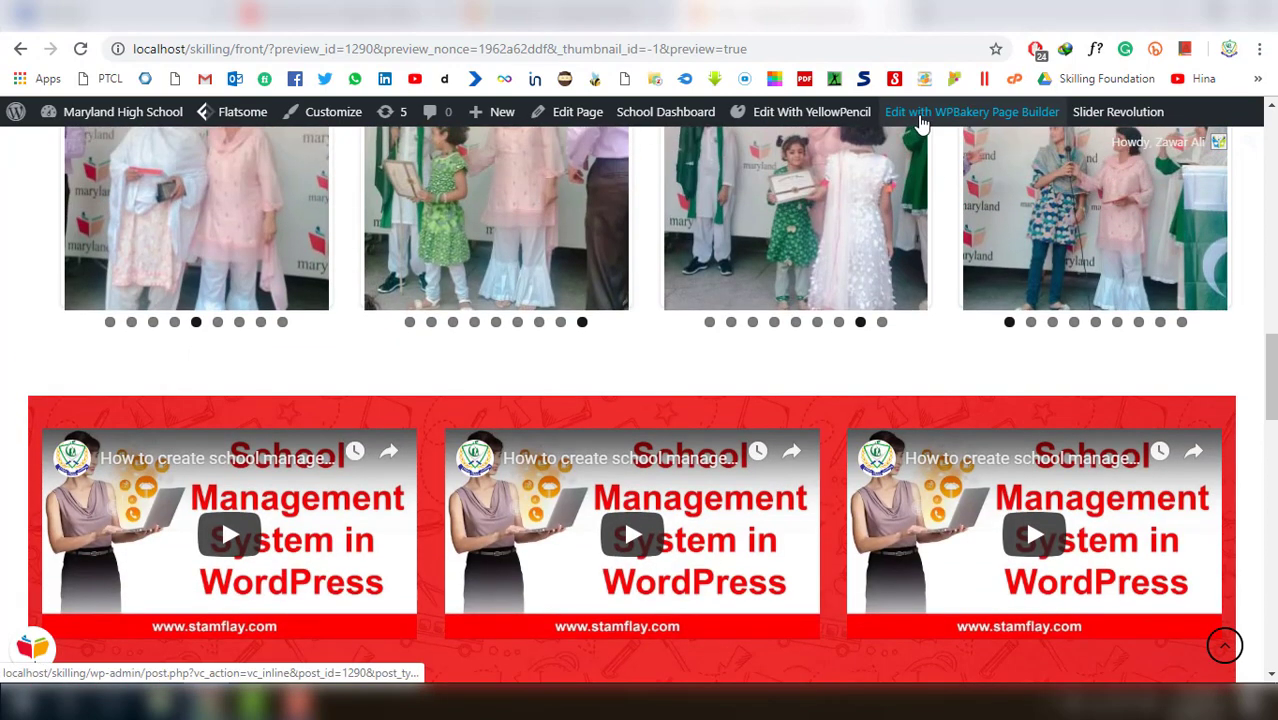
left_click(855, 126)
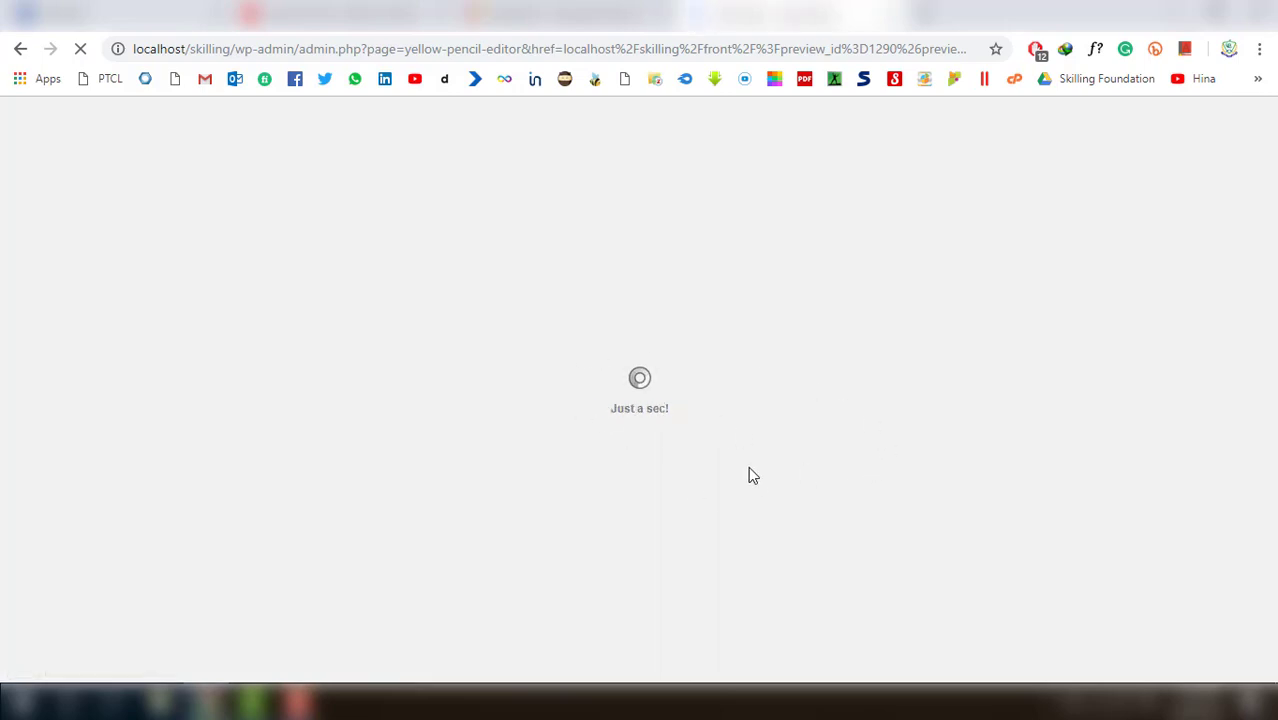
Go to the front page's video section and switch the styling scope to Global Customization
scroll(700, 440, "down", 10)
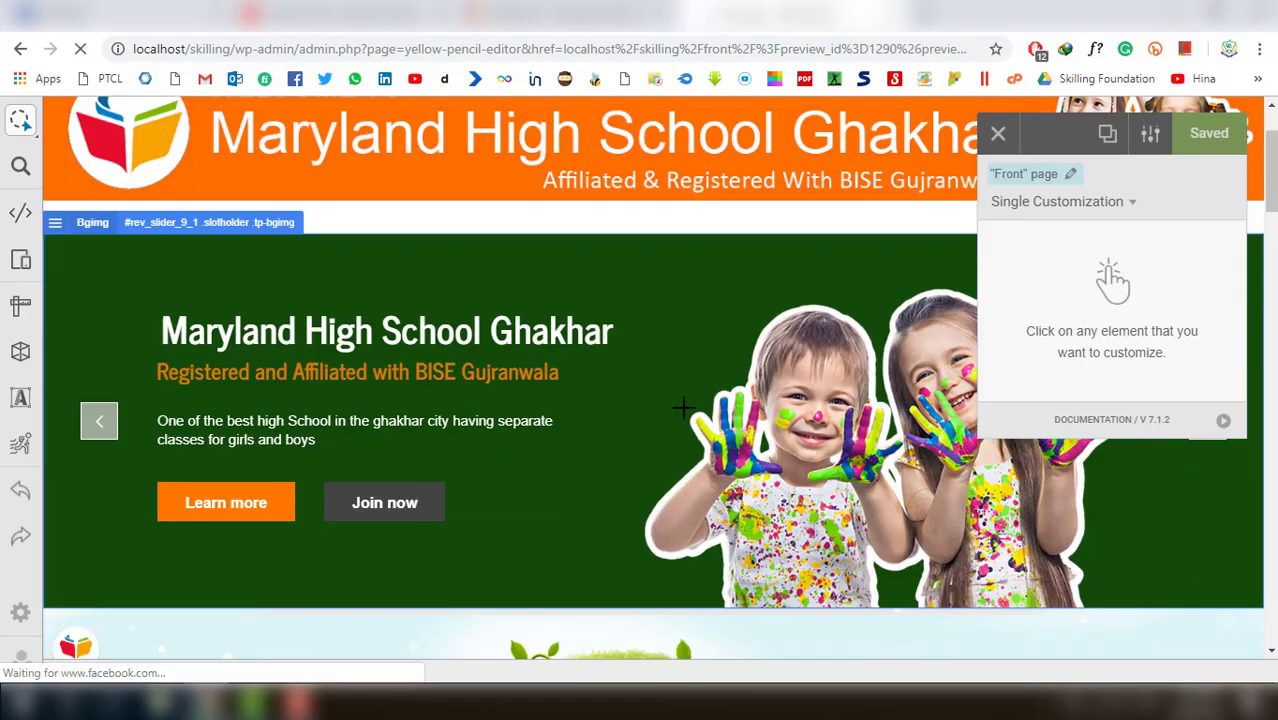
scroll(630, 408, "down", 4)
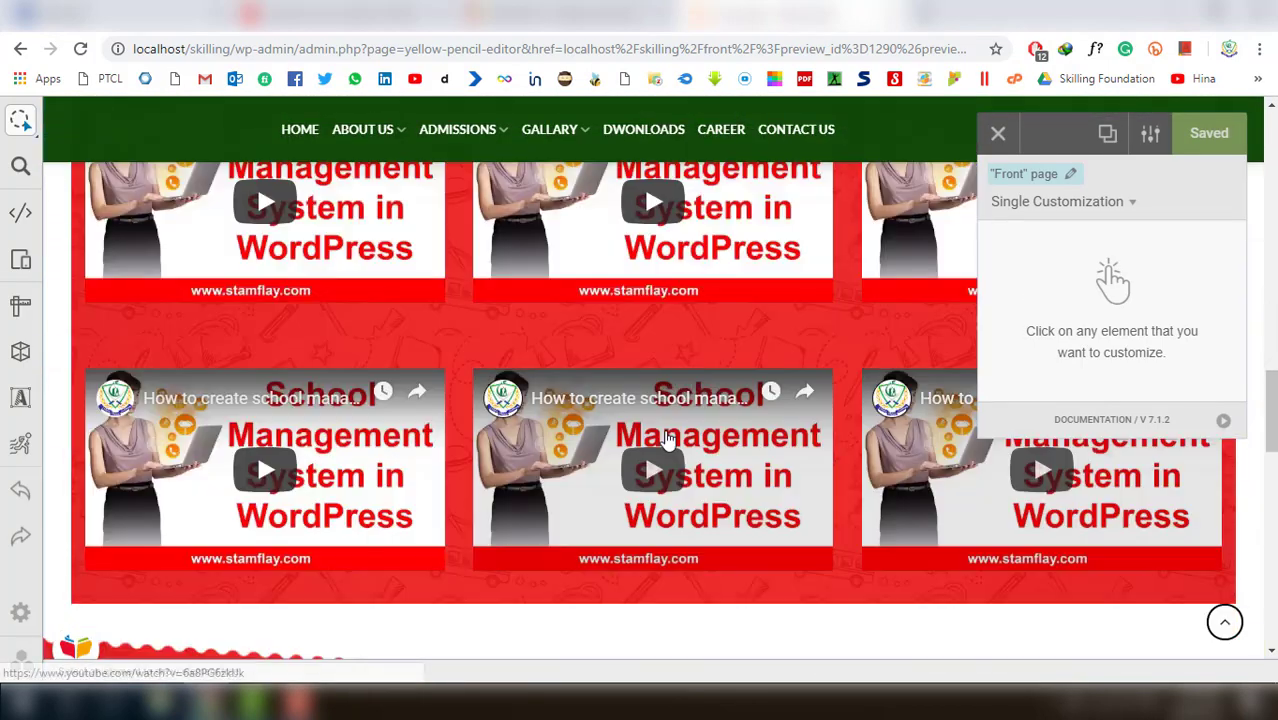
scroll(665, 430, "up", 3)
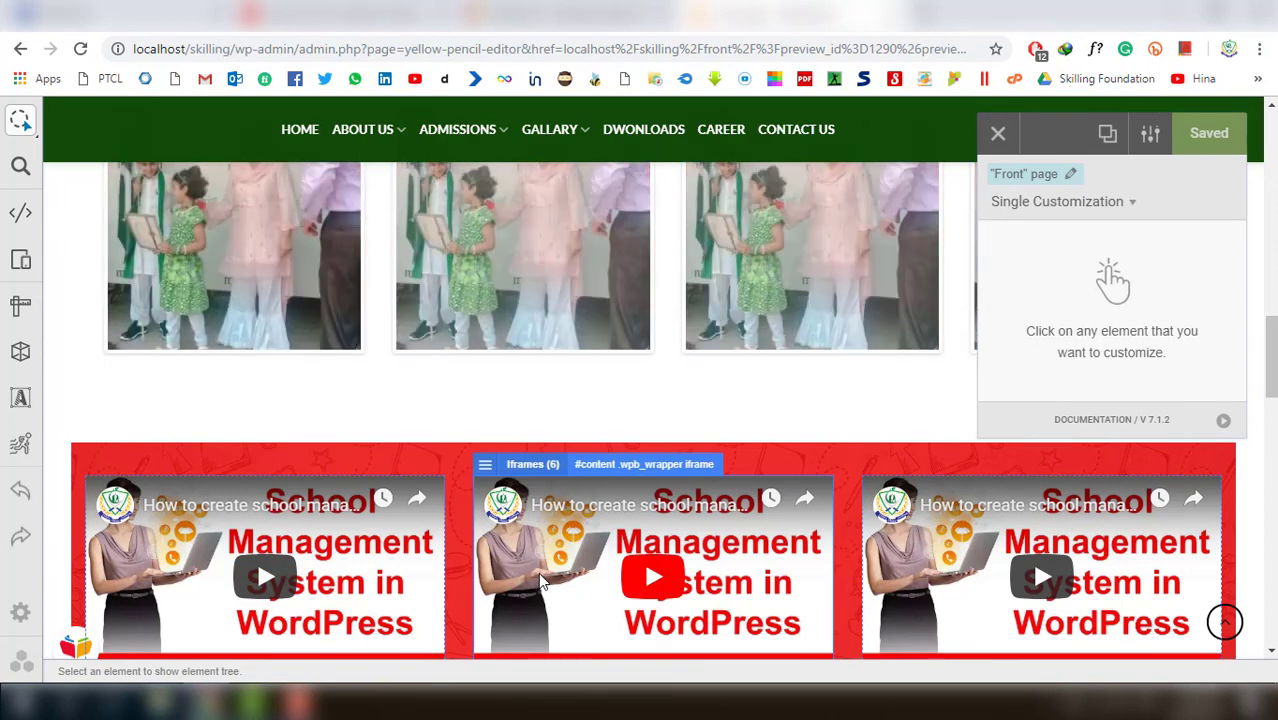
left_click(1032, 201)
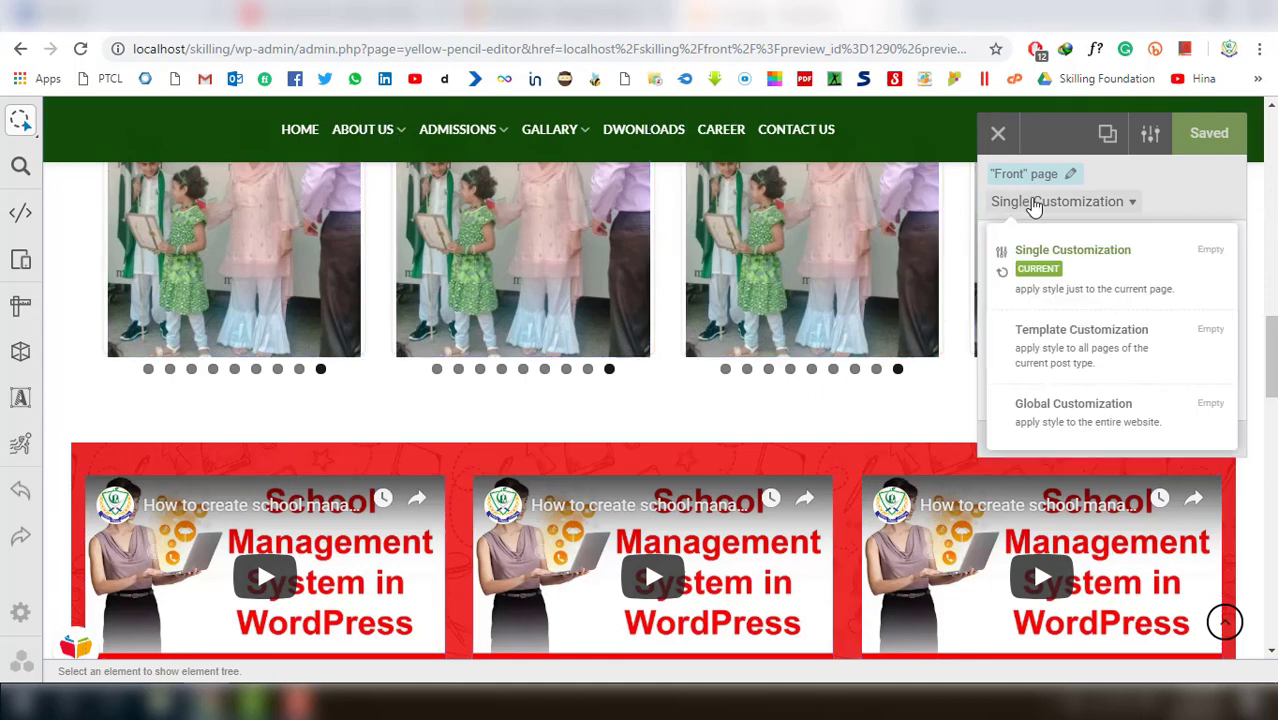
left_click(1076, 410)
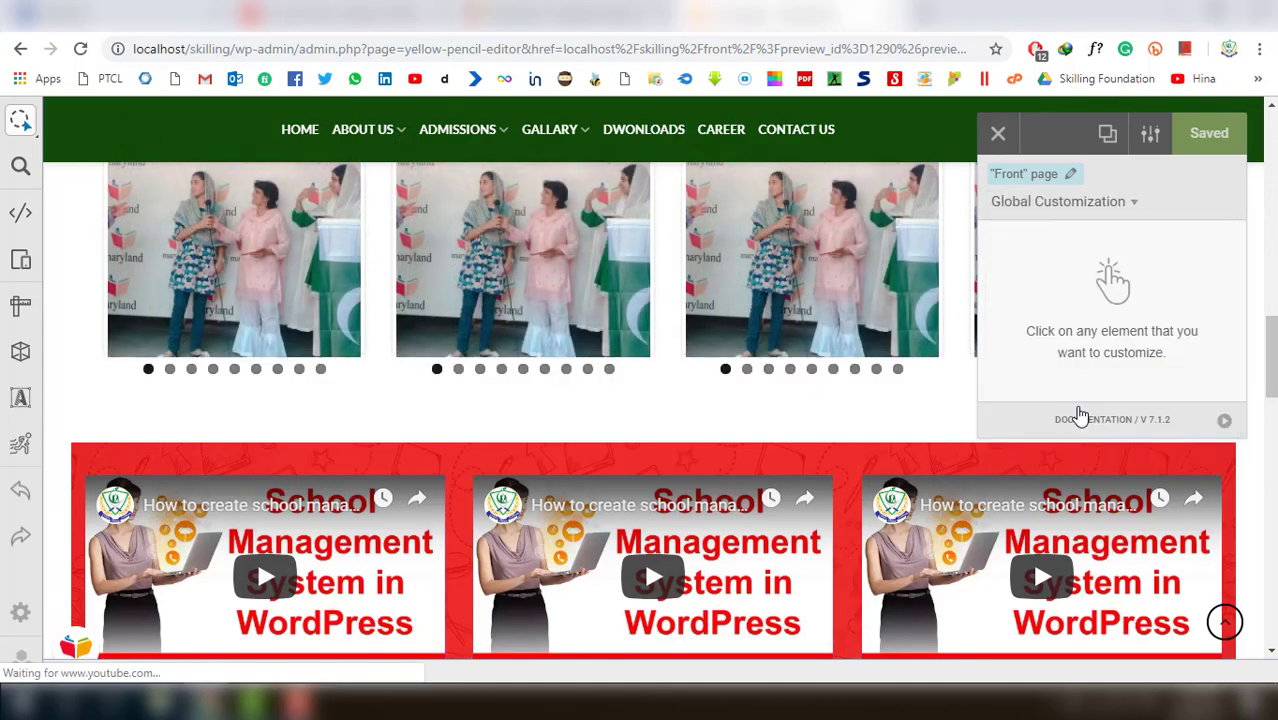
Select the first video's inner column and examine its border options for all sides and for each single side
scroll(840, 405, "down", 1)
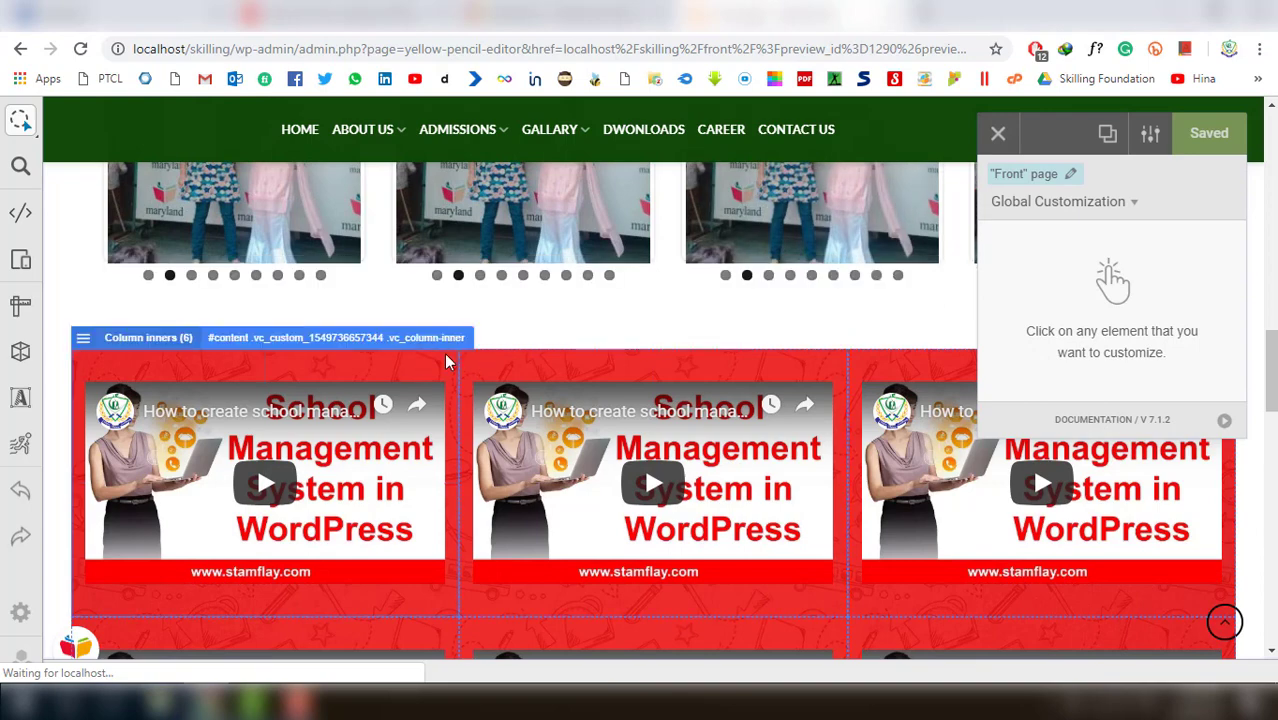
left_click(450, 404)
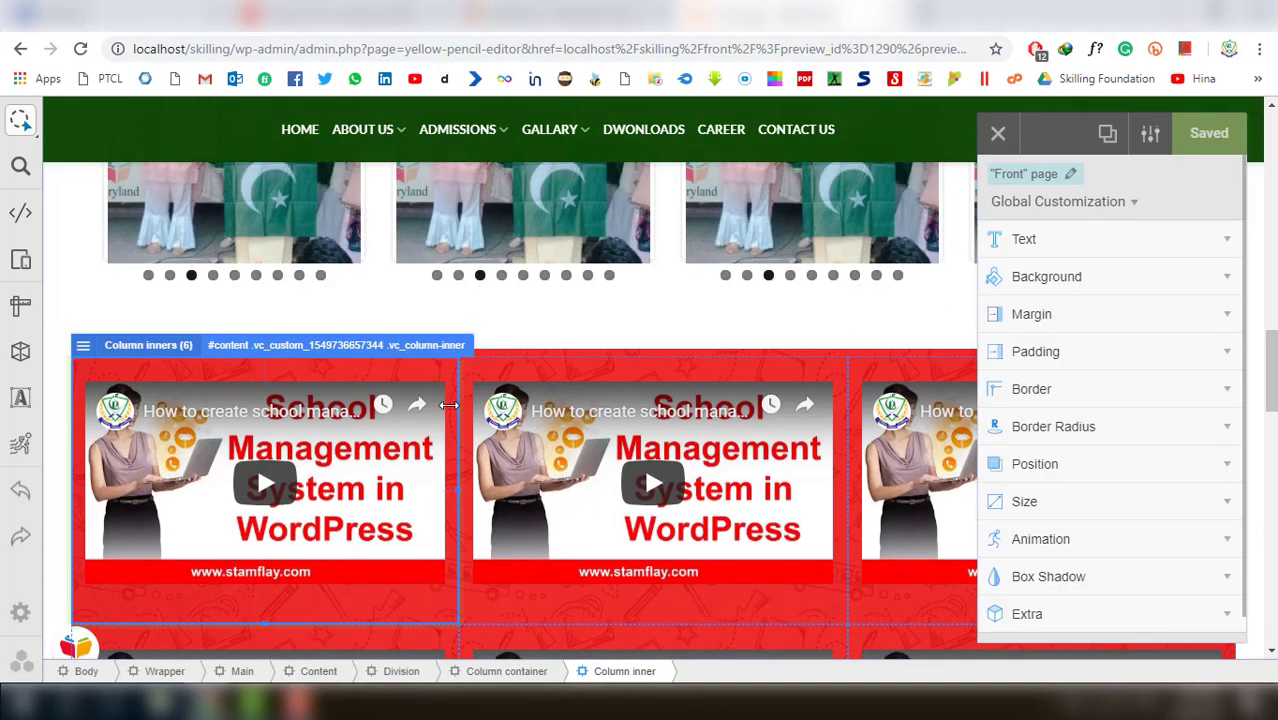
scroll(450, 404, "down", 1)
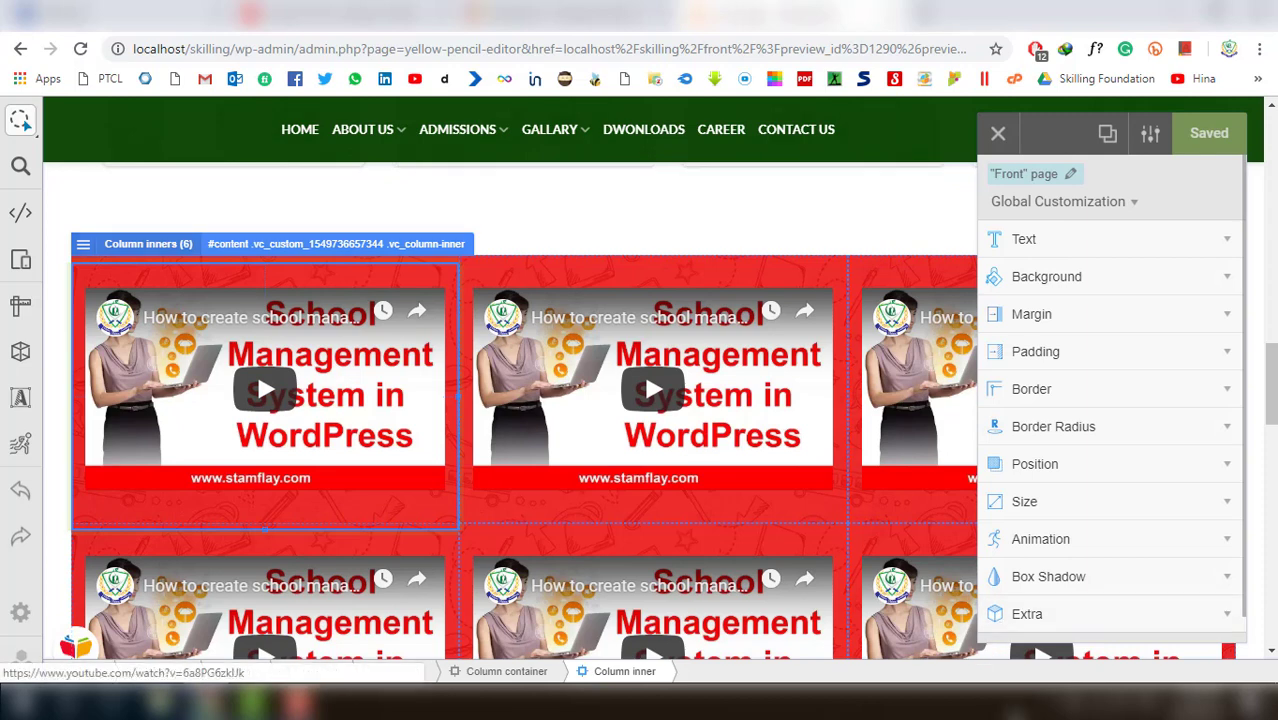
scroll(1137, 552, "down", 1)
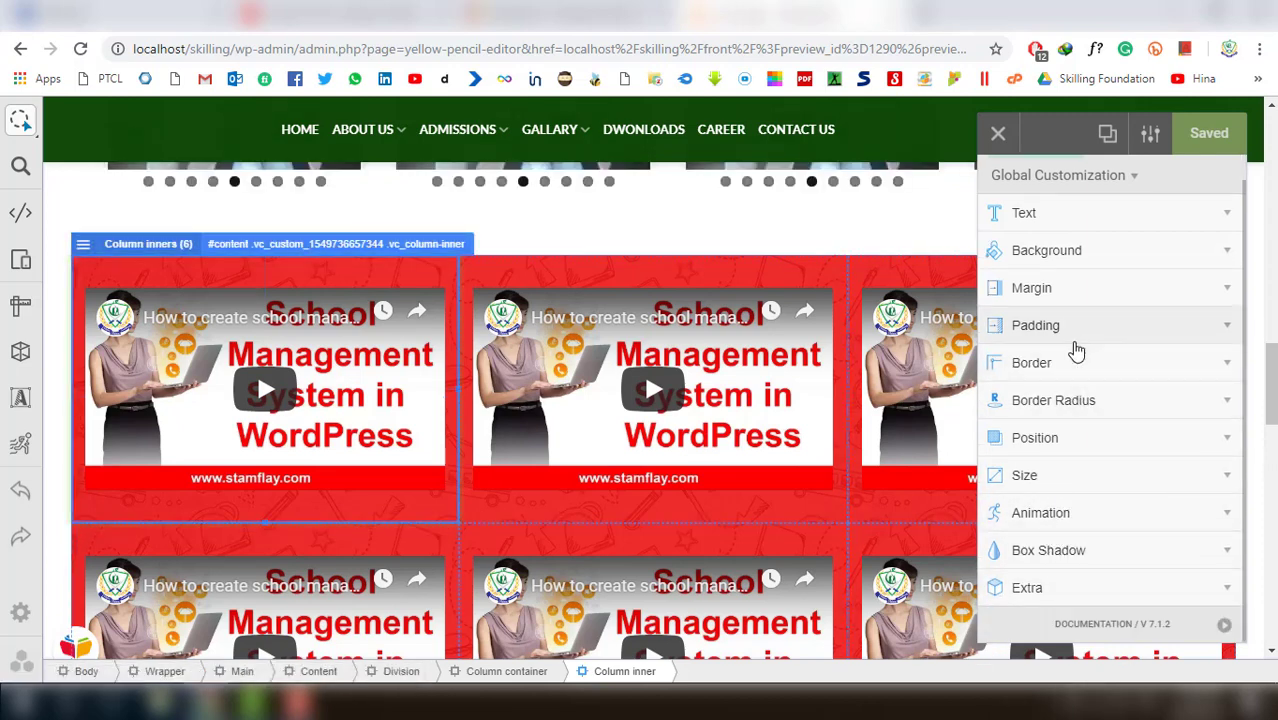
scroll(1076, 350, "up", 1)
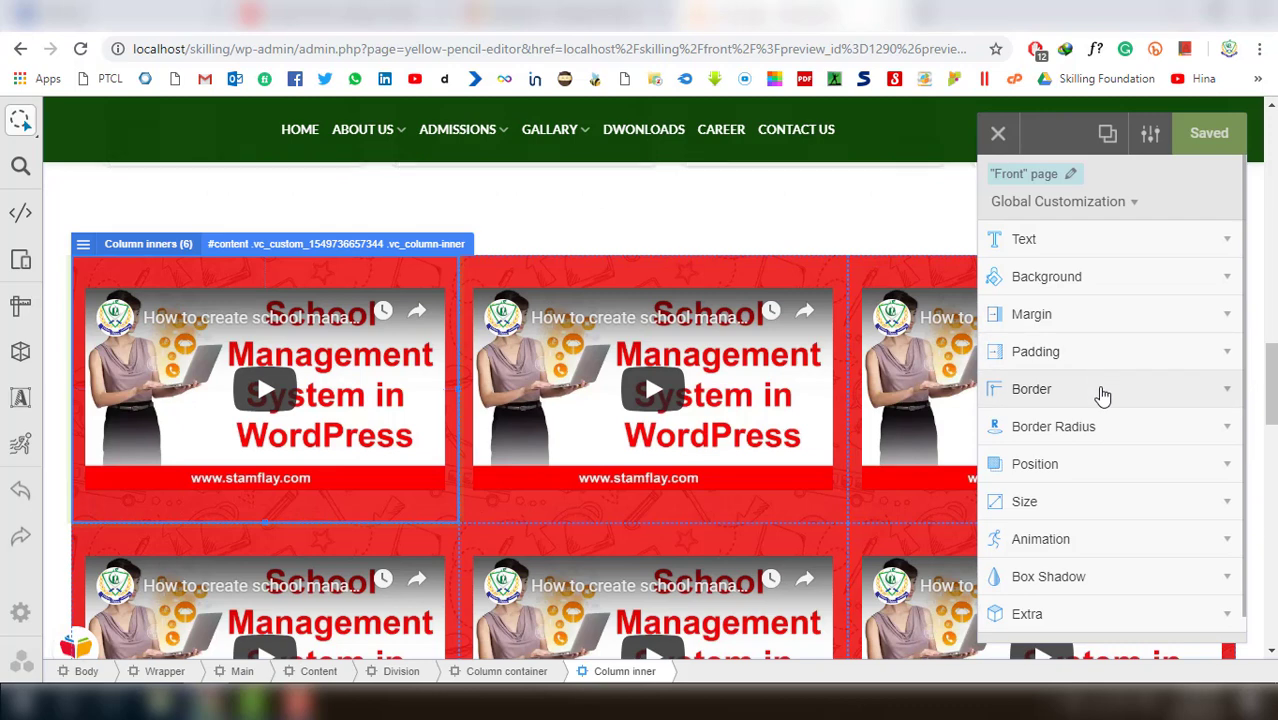
left_click(1100, 393)
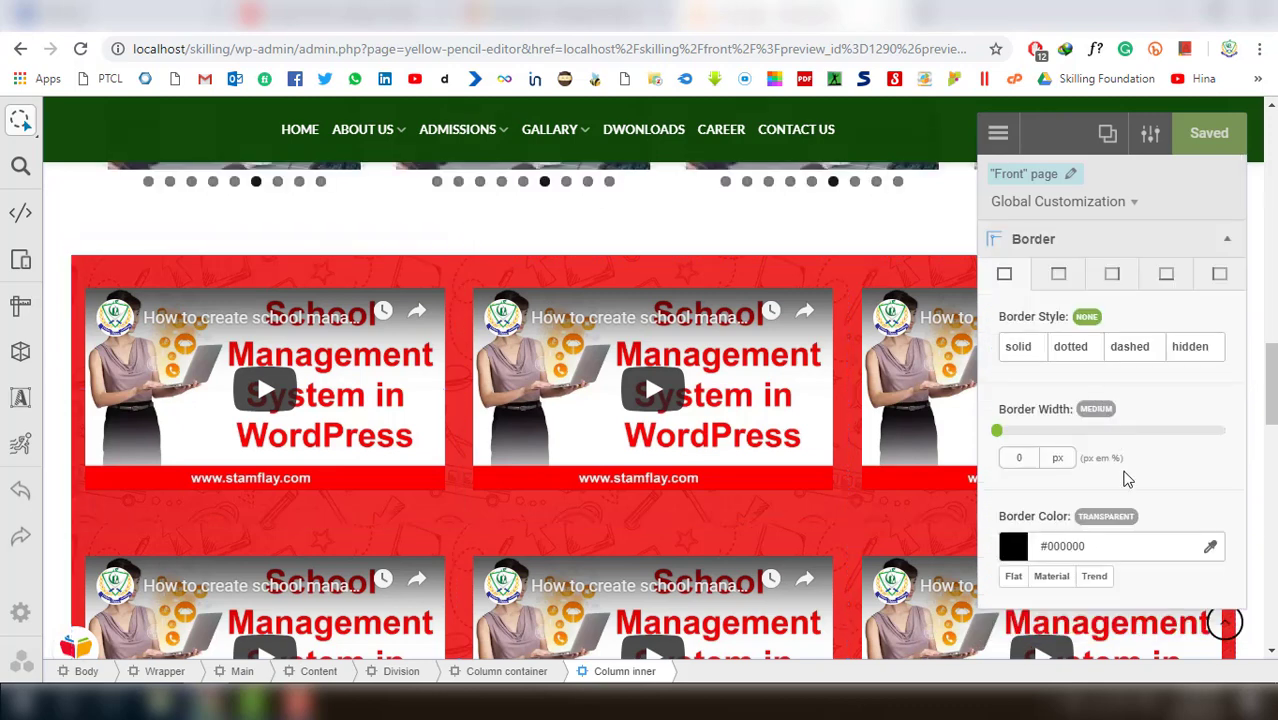
left_click(1058, 284)
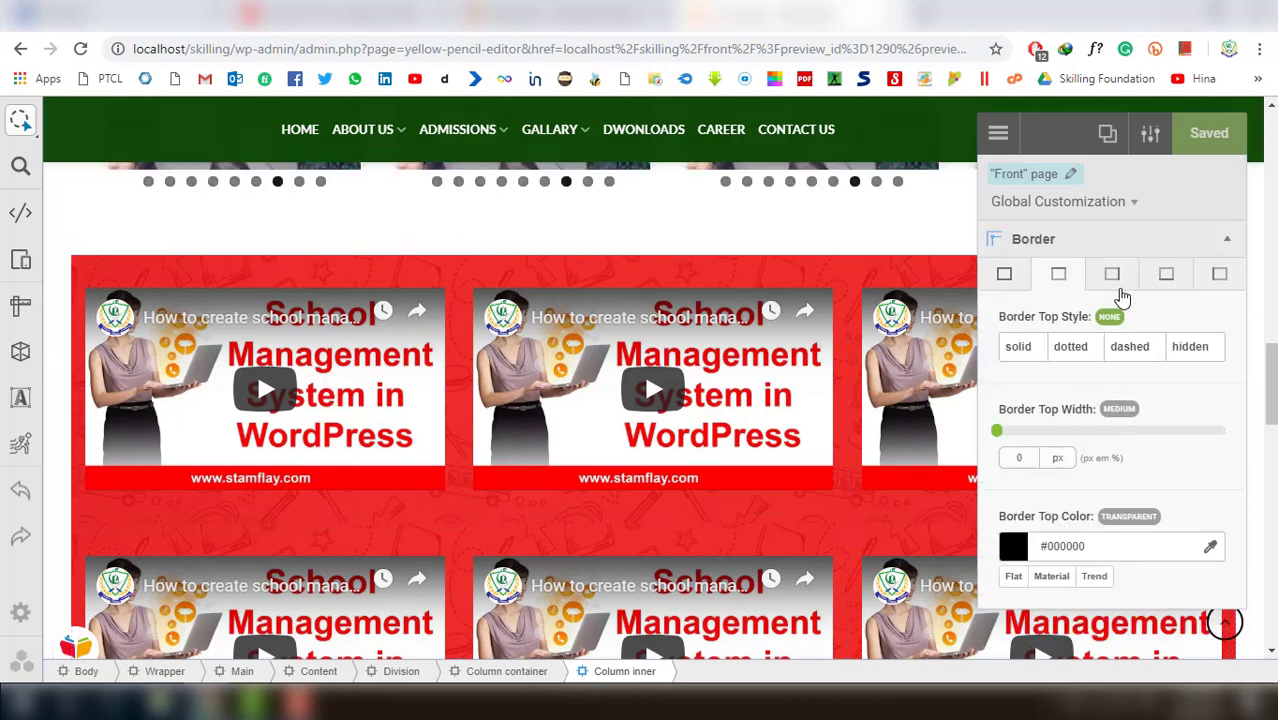
left_click(1118, 288)
left_click(1166, 287)
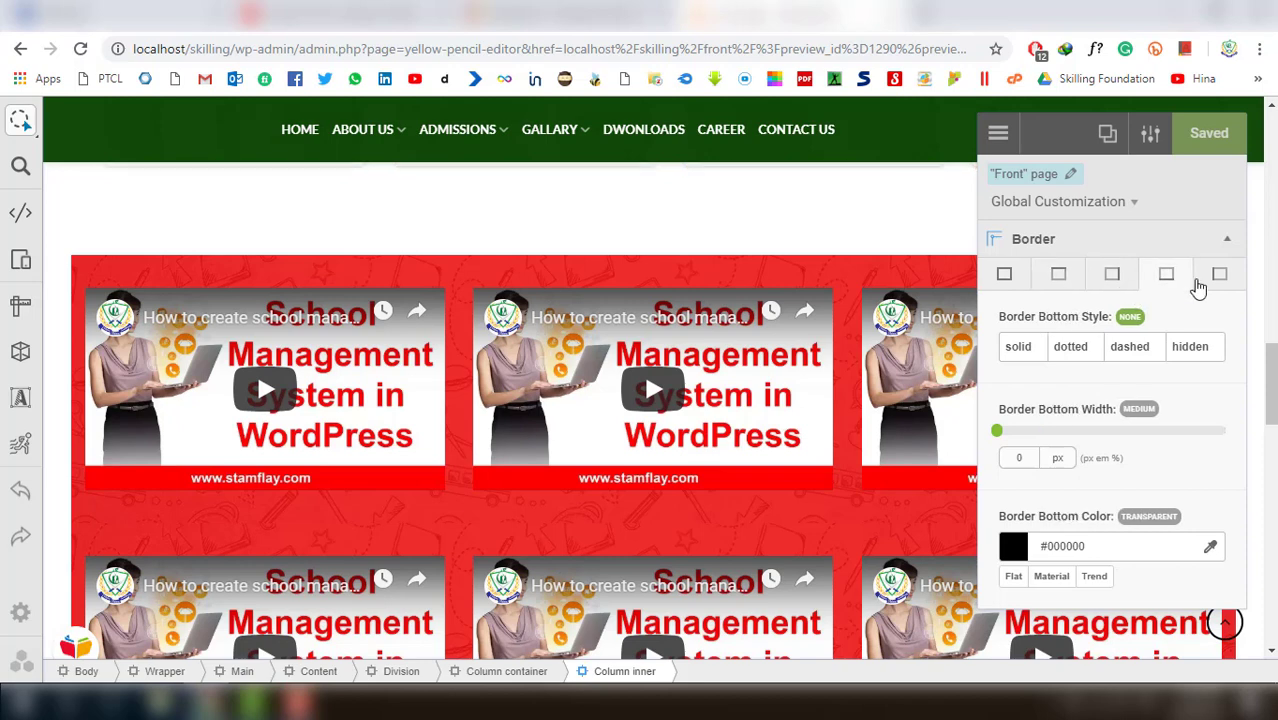
left_click(1212, 285)
left_click(1022, 242)
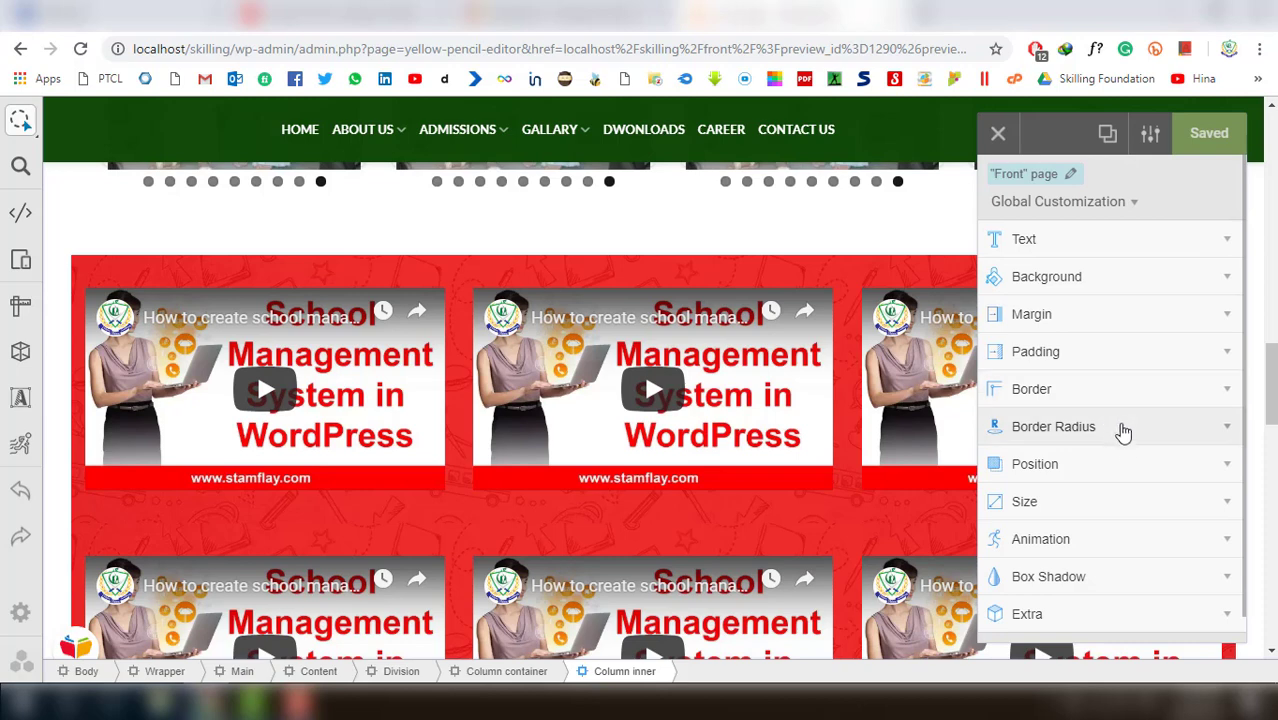
Set the video columns' top left border radius to 11 px and top right radius to 19 px, moving the style panel aside
left_click(1129, 430)
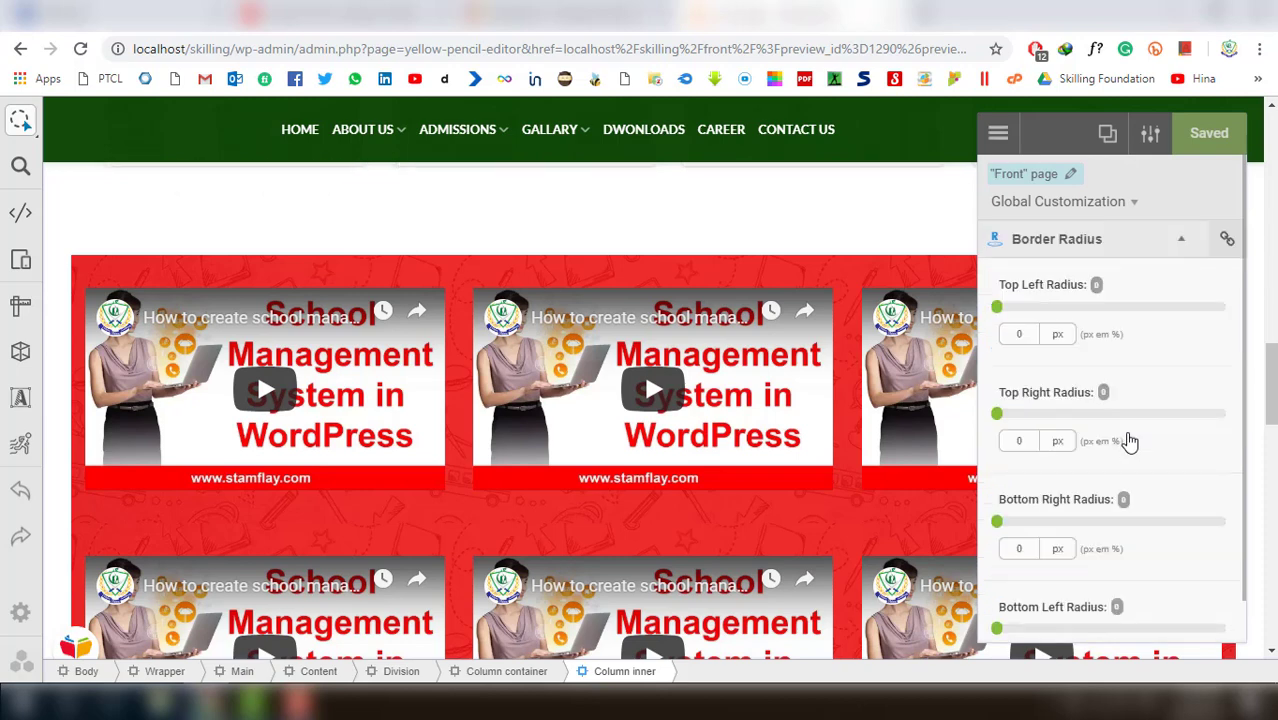
left_click(1007, 316)
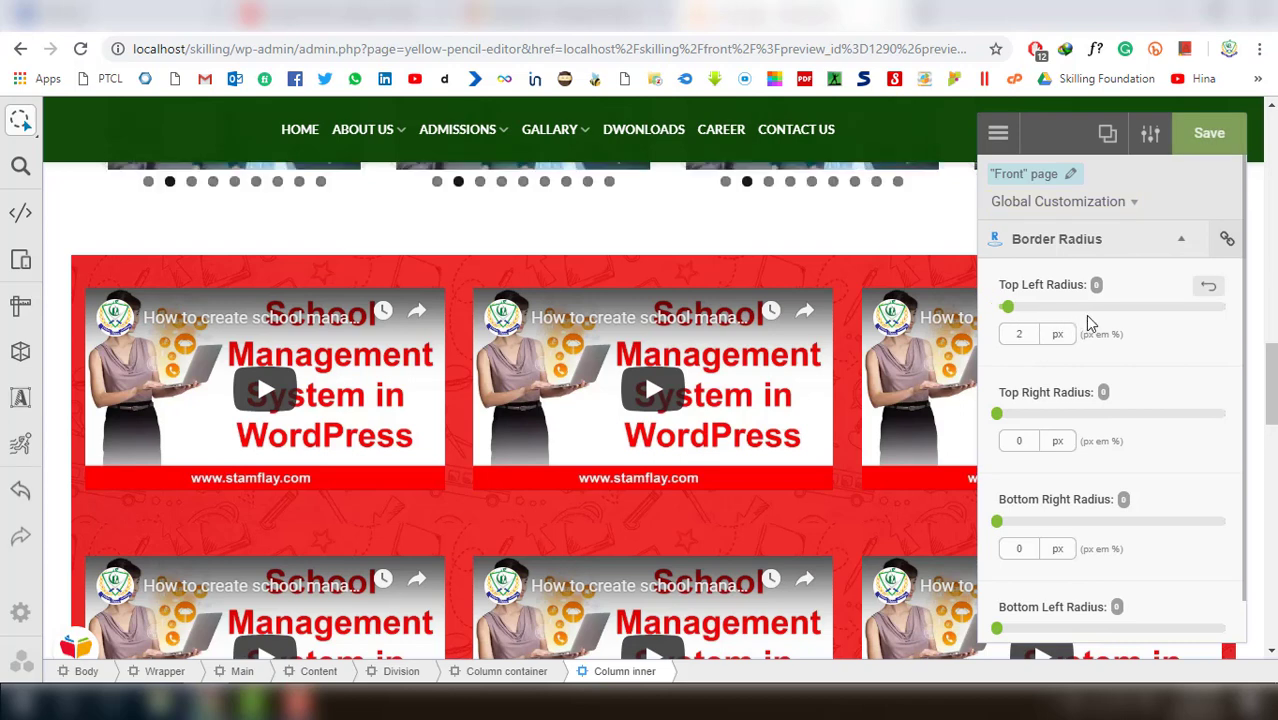
left_click(1046, 308)
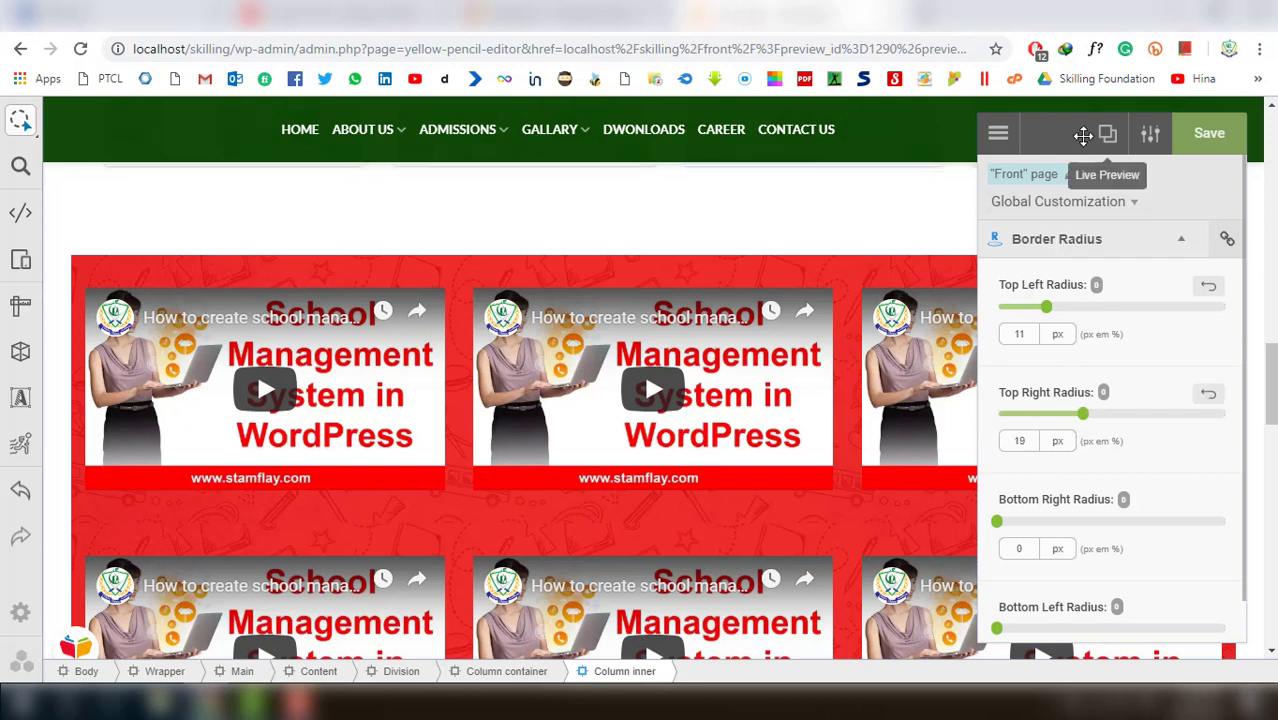
left_click_drag(1088, 138, 1018, 263)
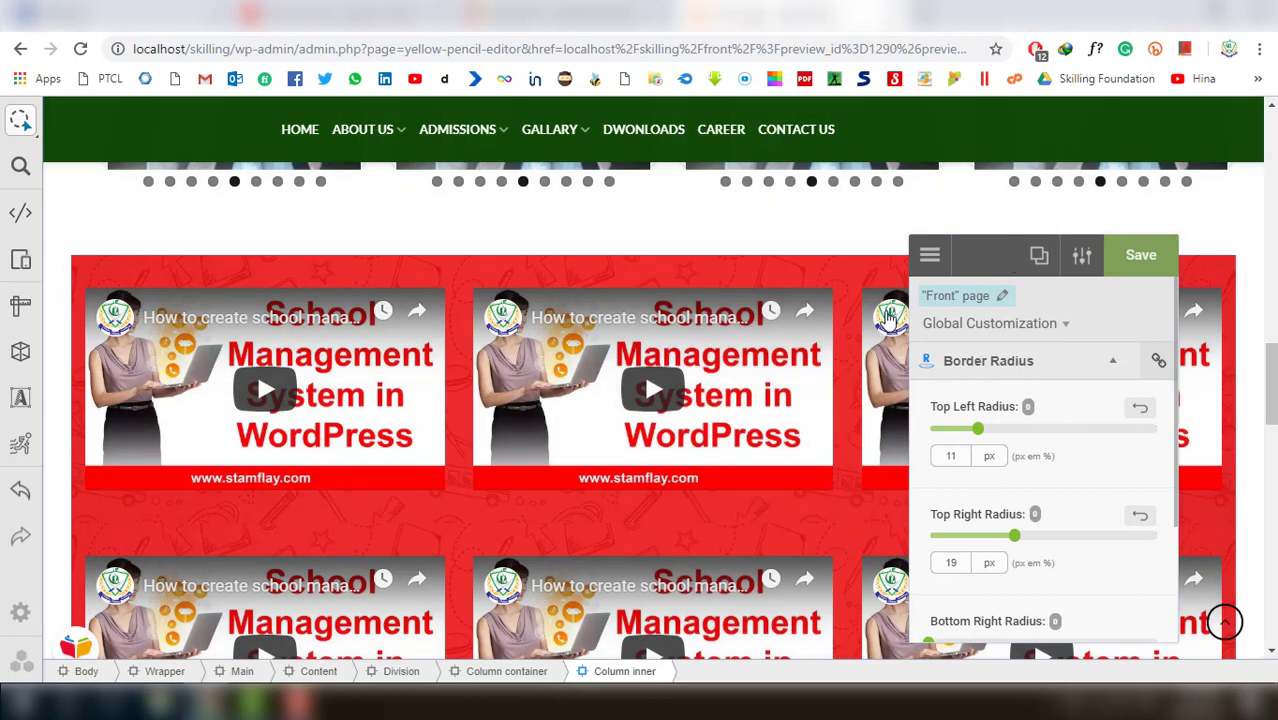
key("Escape")
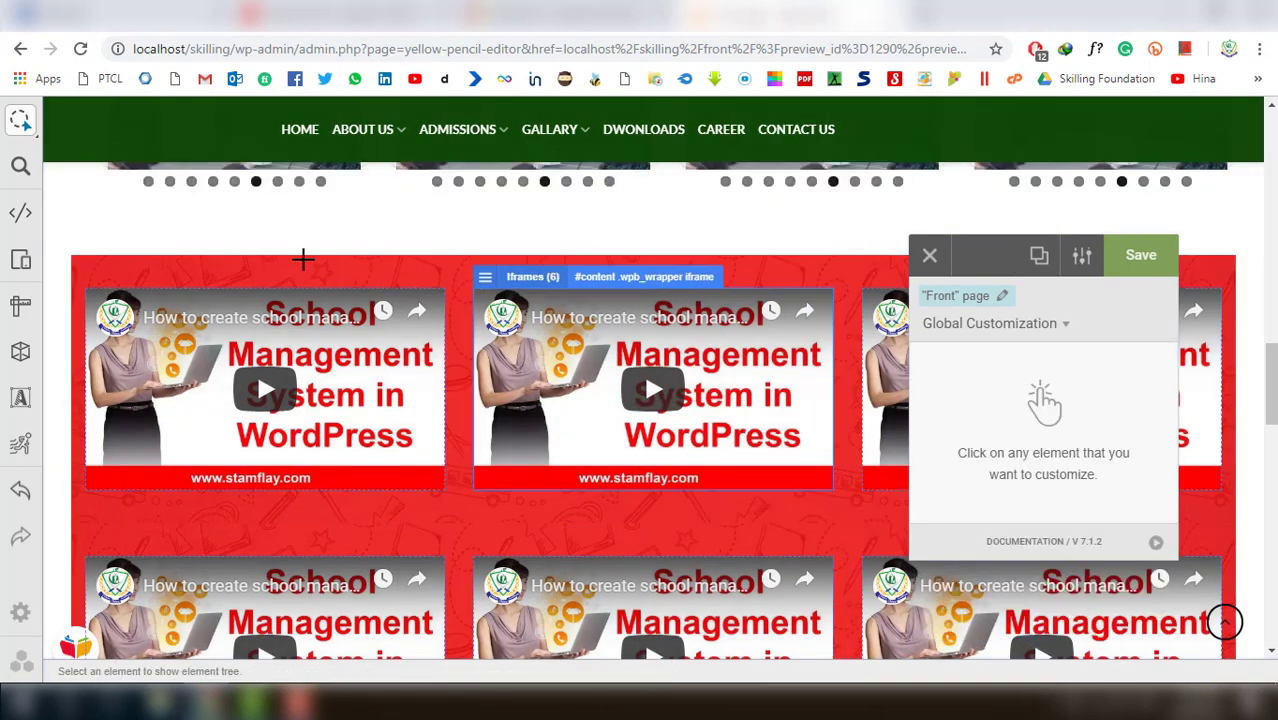
left_click(118, 526)
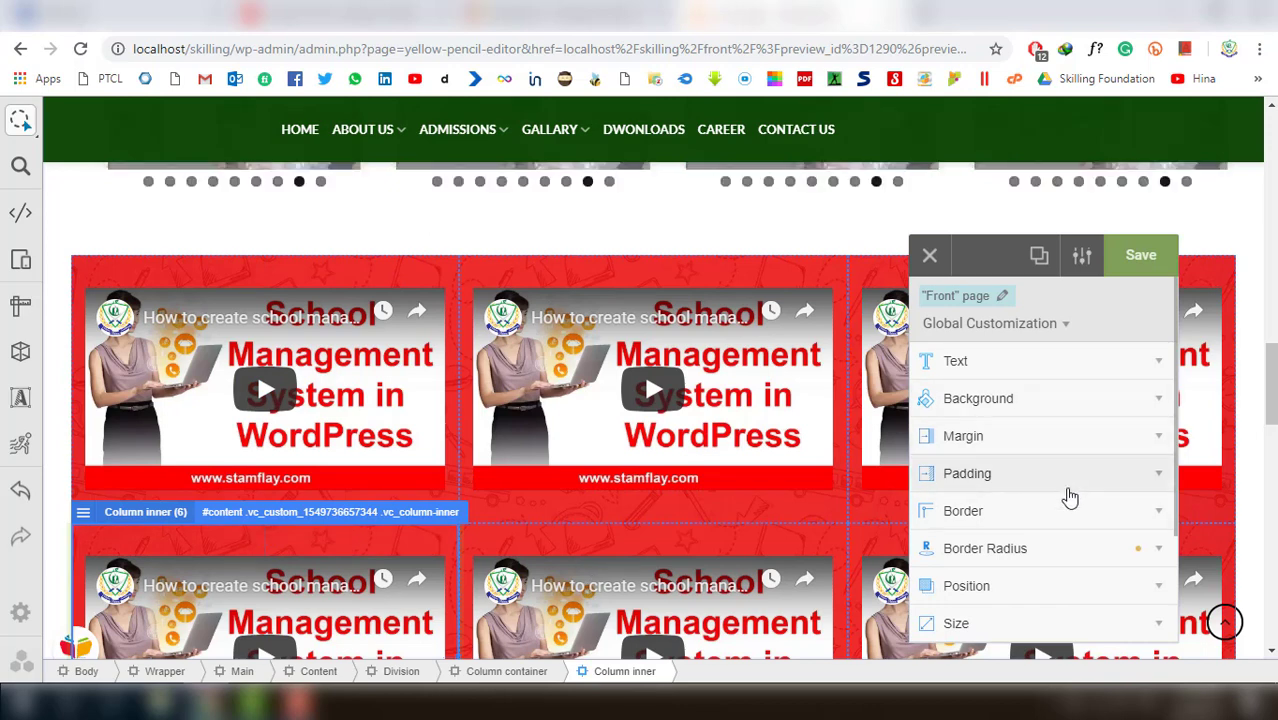
scroll(1071, 530, "down", 3)
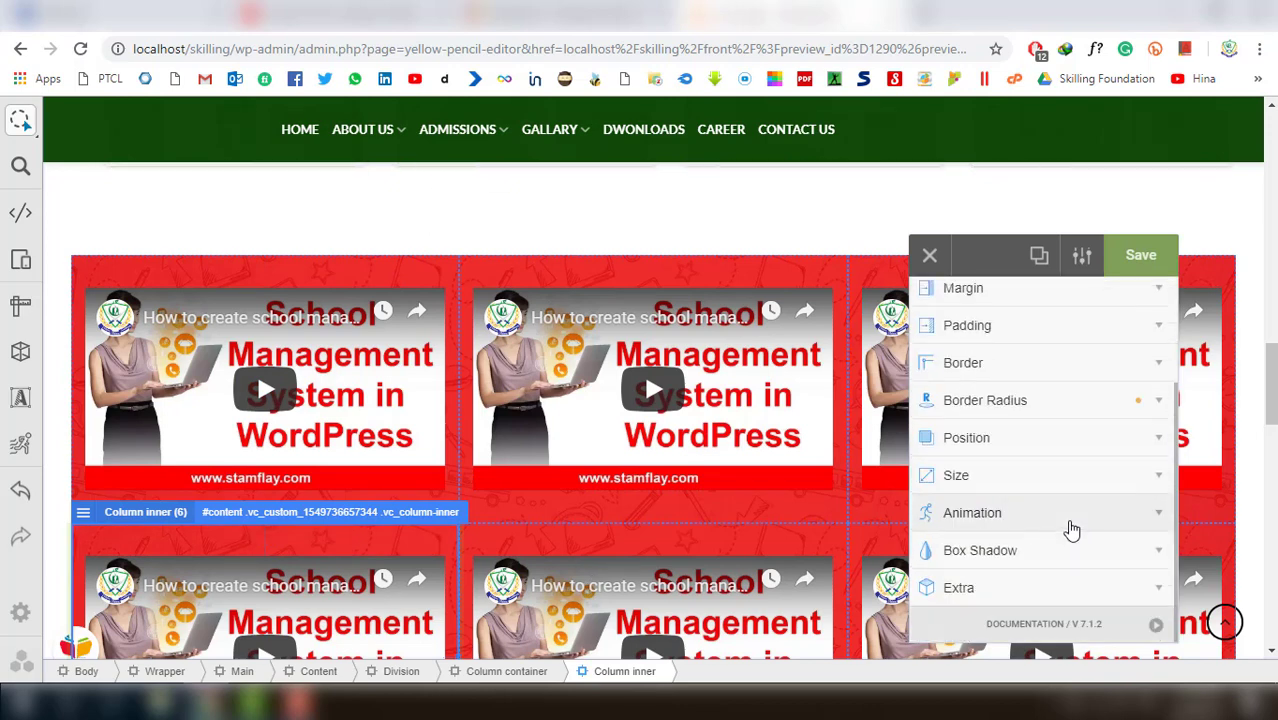
scroll(1071, 530, "up", 4)
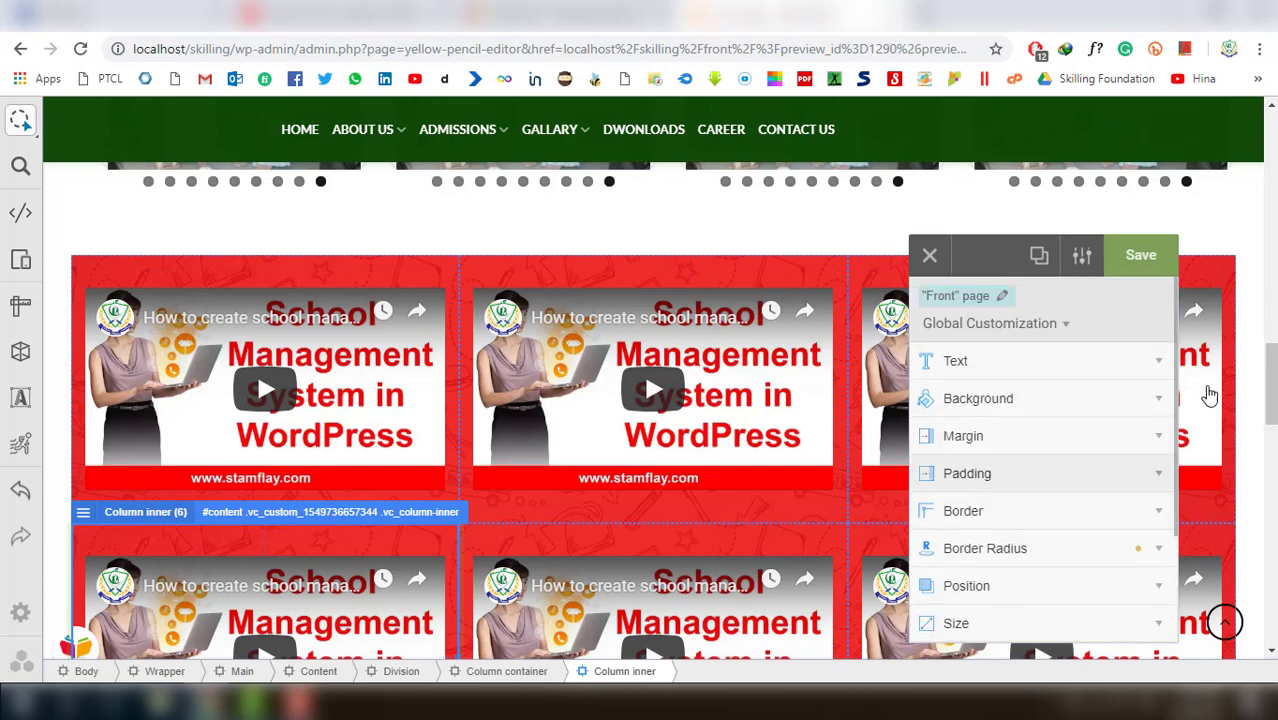
key("Escape")
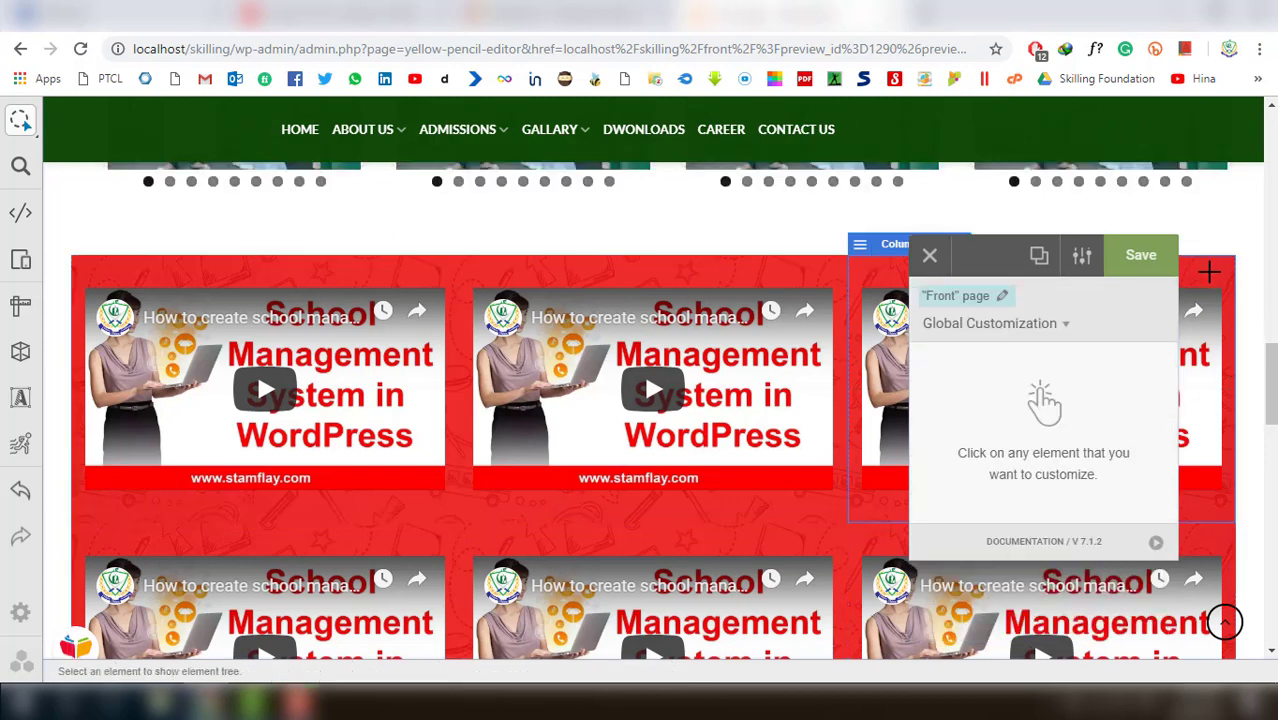
Set the video columns' bottom right border radius to 14 px and bottom left radius to 19 px
left_click(1200, 420)
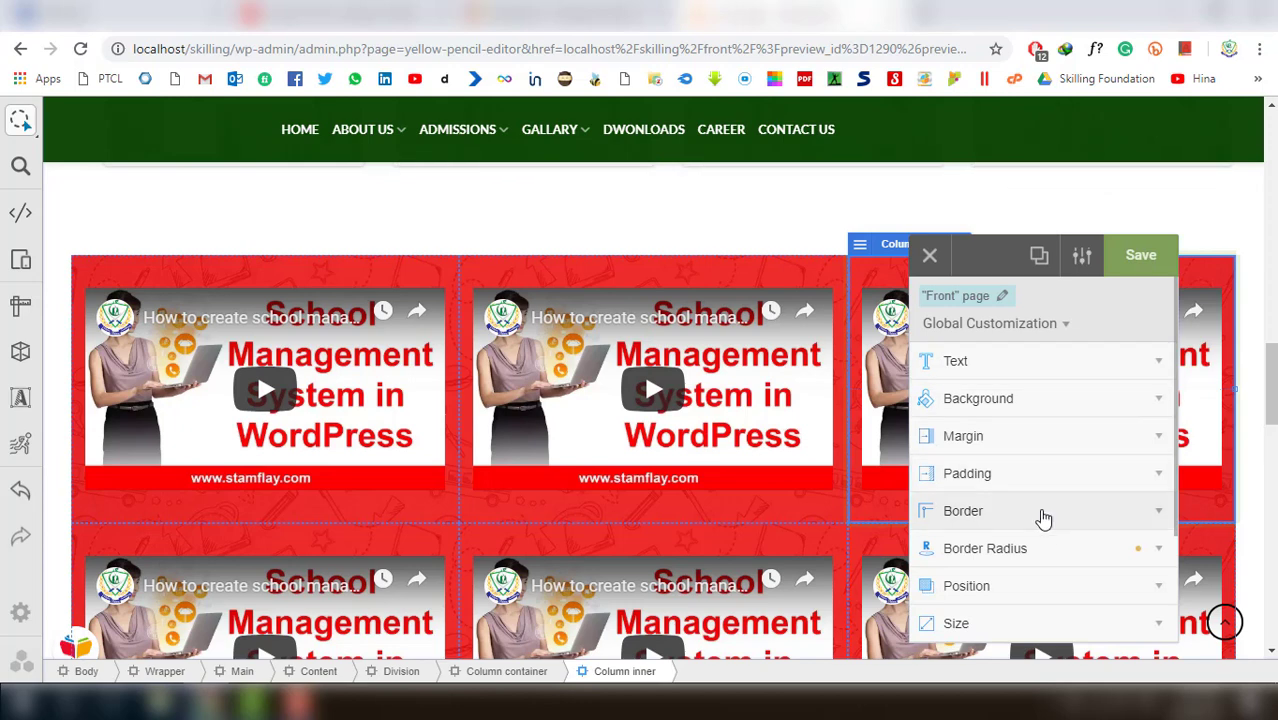
scroll(1047, 505, "down", 3)
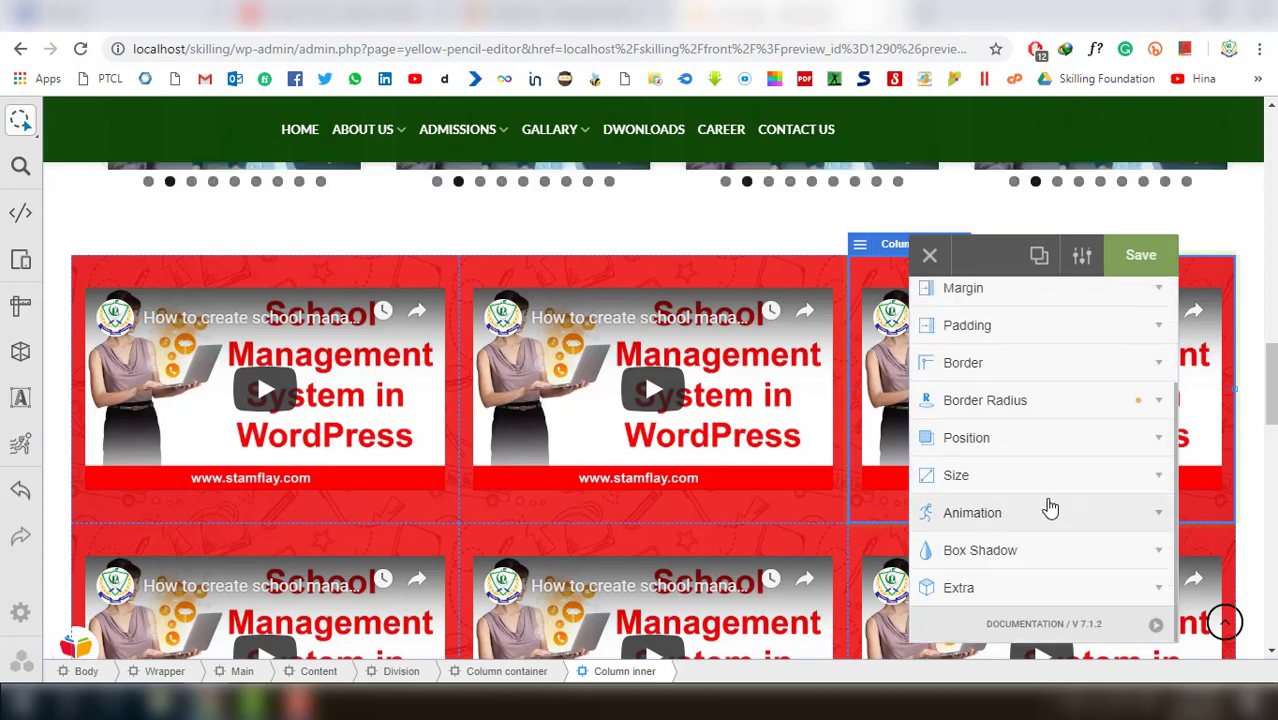
left_click(1044, 408)
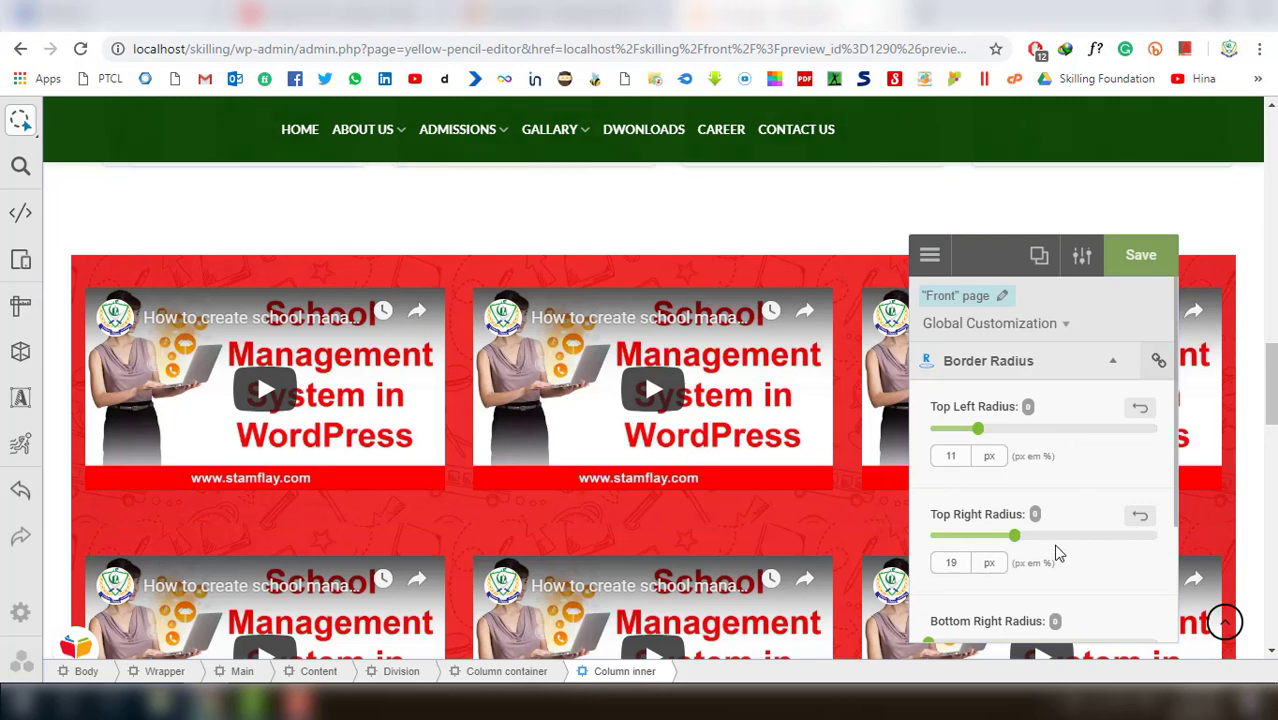
scroll(1050, 536, "down", 2)
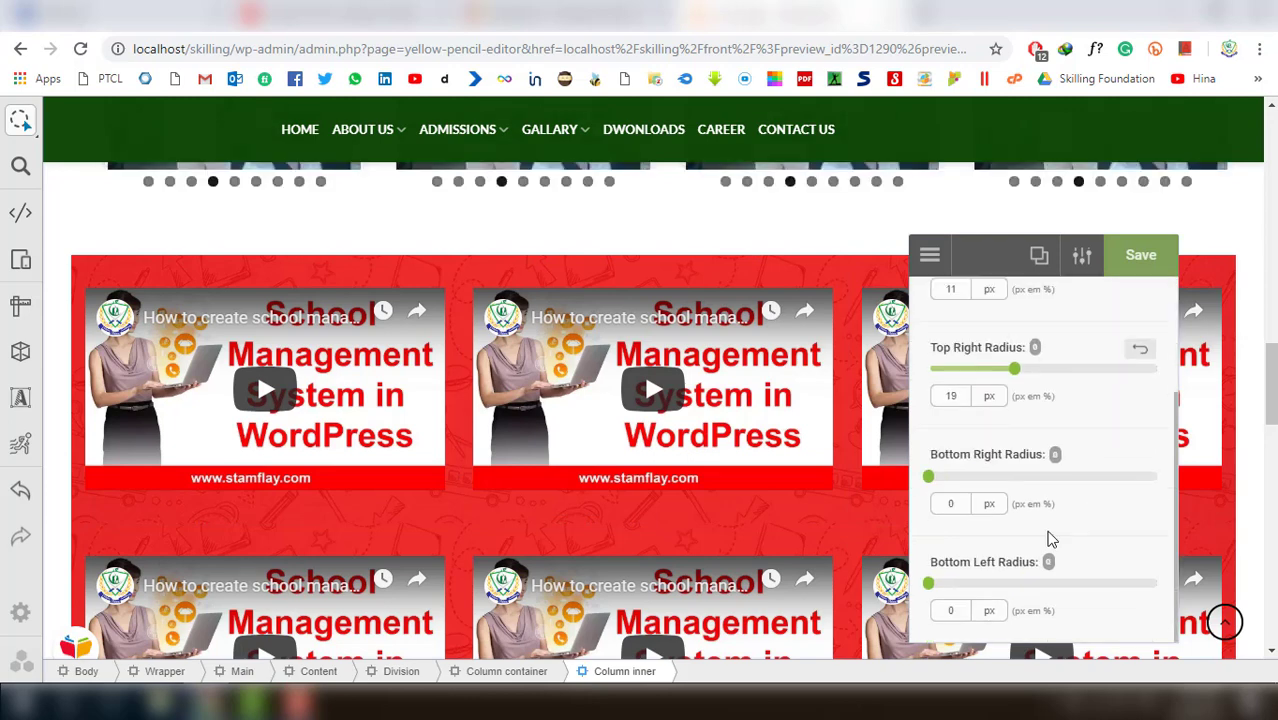
left_click(993, 477)
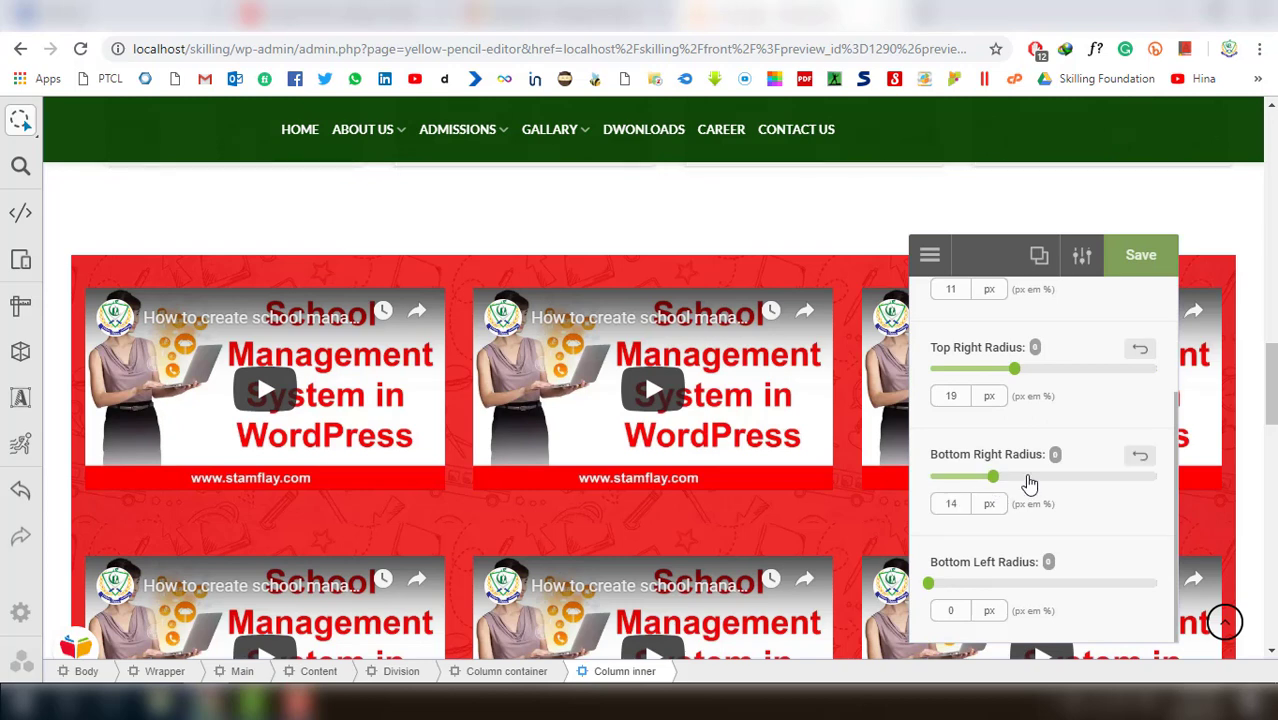
left_click_drag(993, 584, 1015, 590)
scroll(1010, 580, "down", 2)
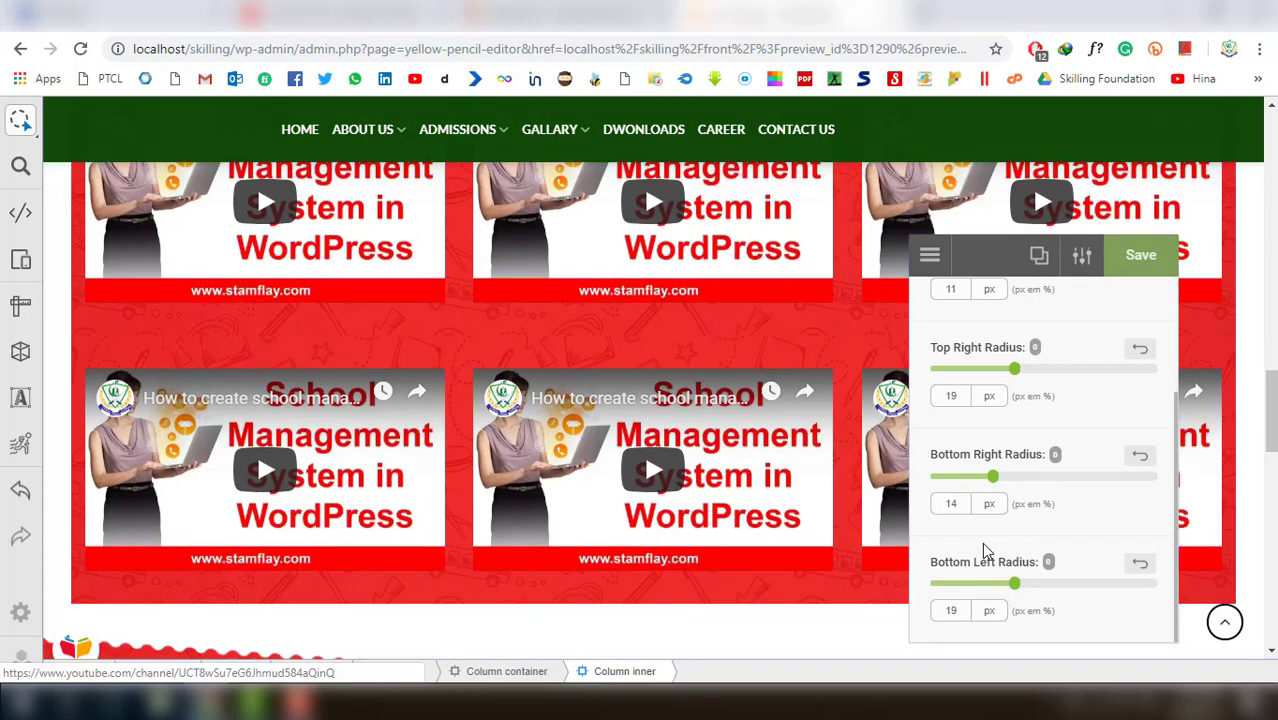
key("Escape")
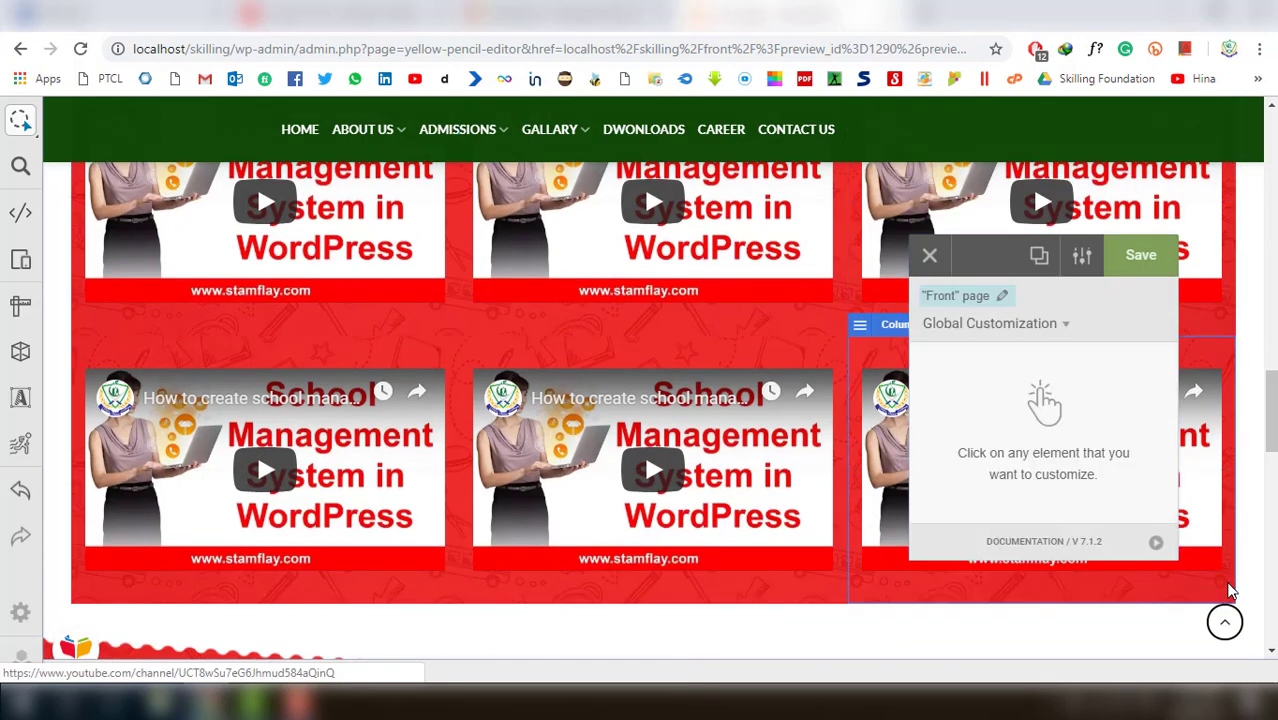
Select the last video's inner column and set its top right border radius to 36 px
left_click(1224, 581)
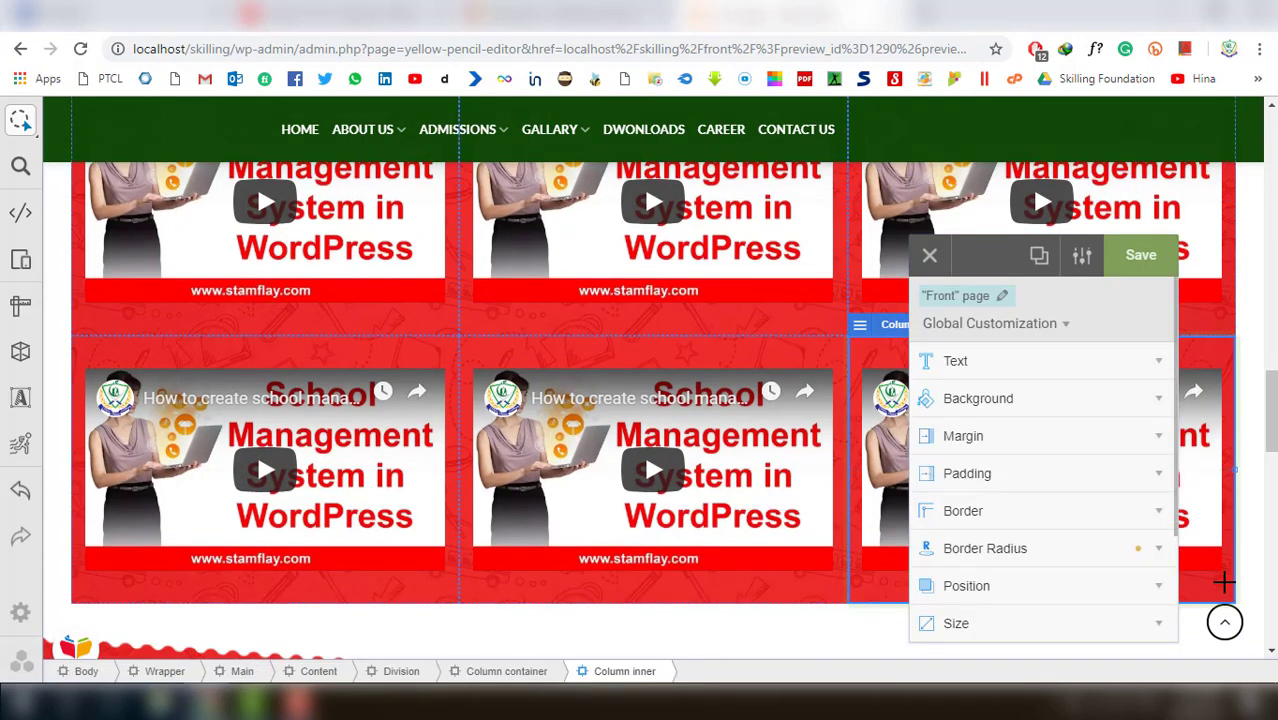
left_click(1020, 550)
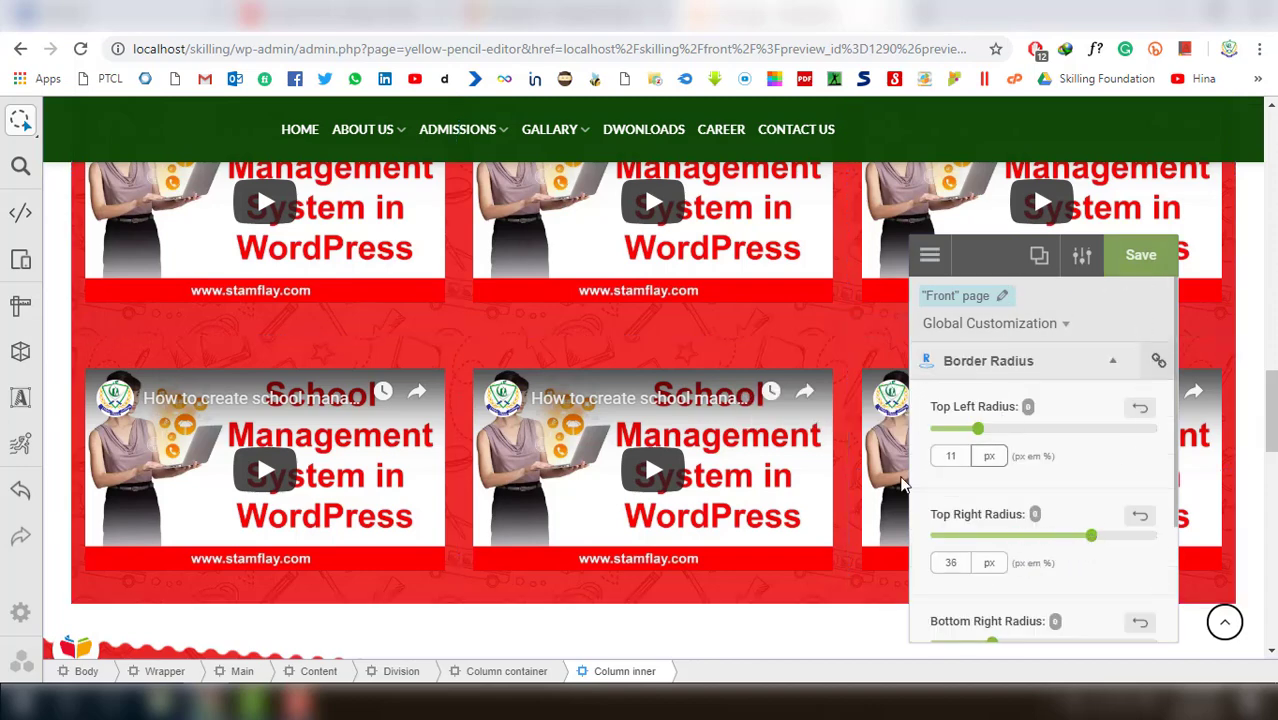
Open a photo from the first gallery slideshow in its enlarged view and move the style panel clear of it
scroll(593, 460, "up", 5)
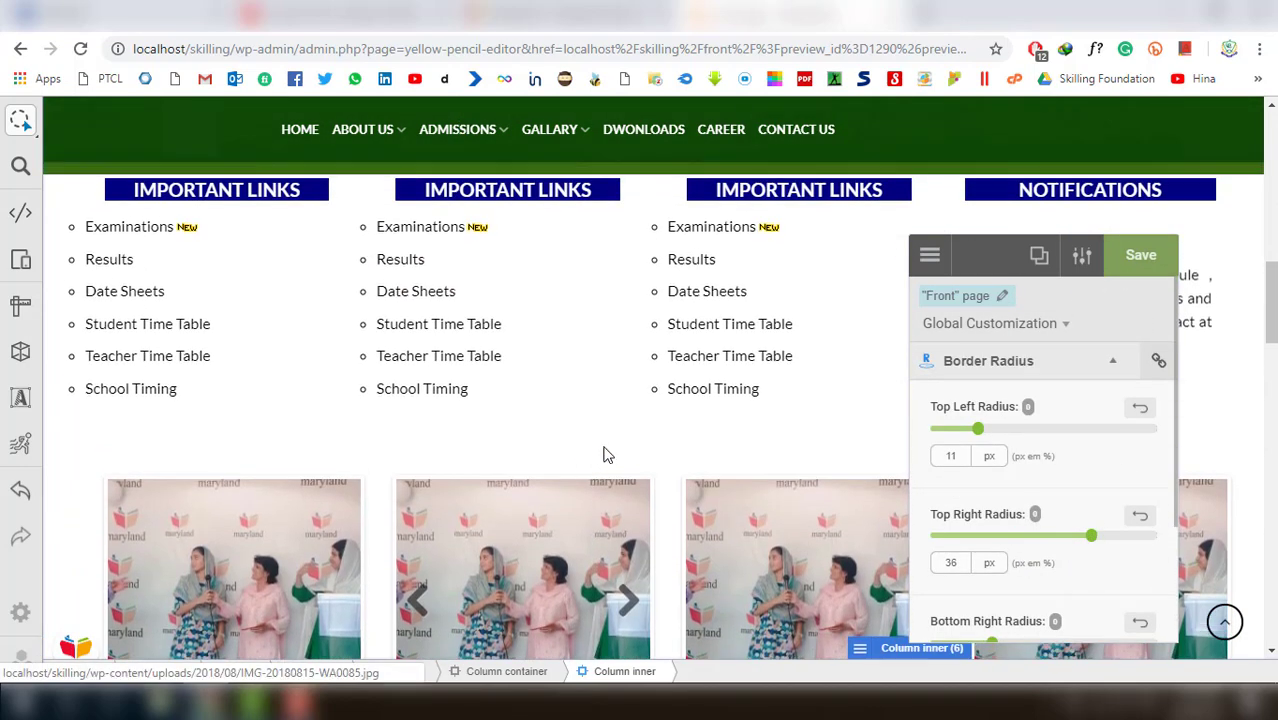
left_click(270, 500)
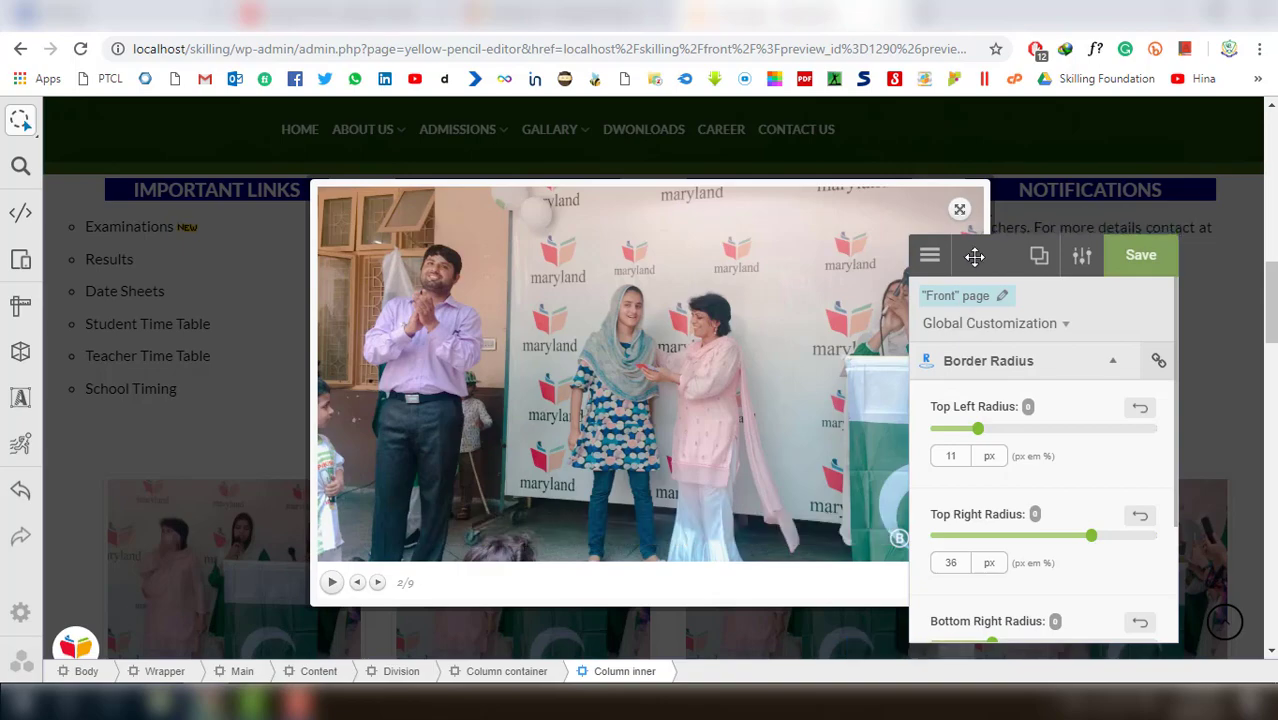
left_click_drag(975, 257, 1086, 270)
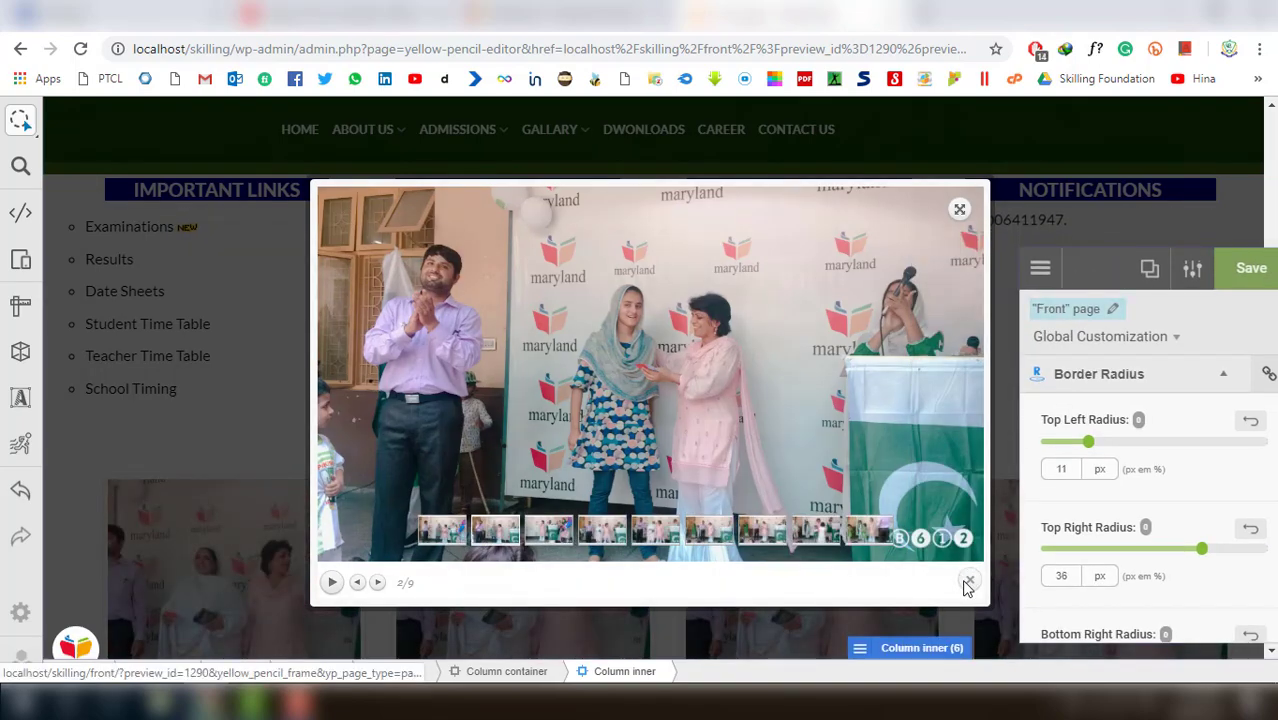
Close the enlarged gallery photo and go back to the page's video section
left_click(968, 582)
scroll(740, 445, "up", 10)
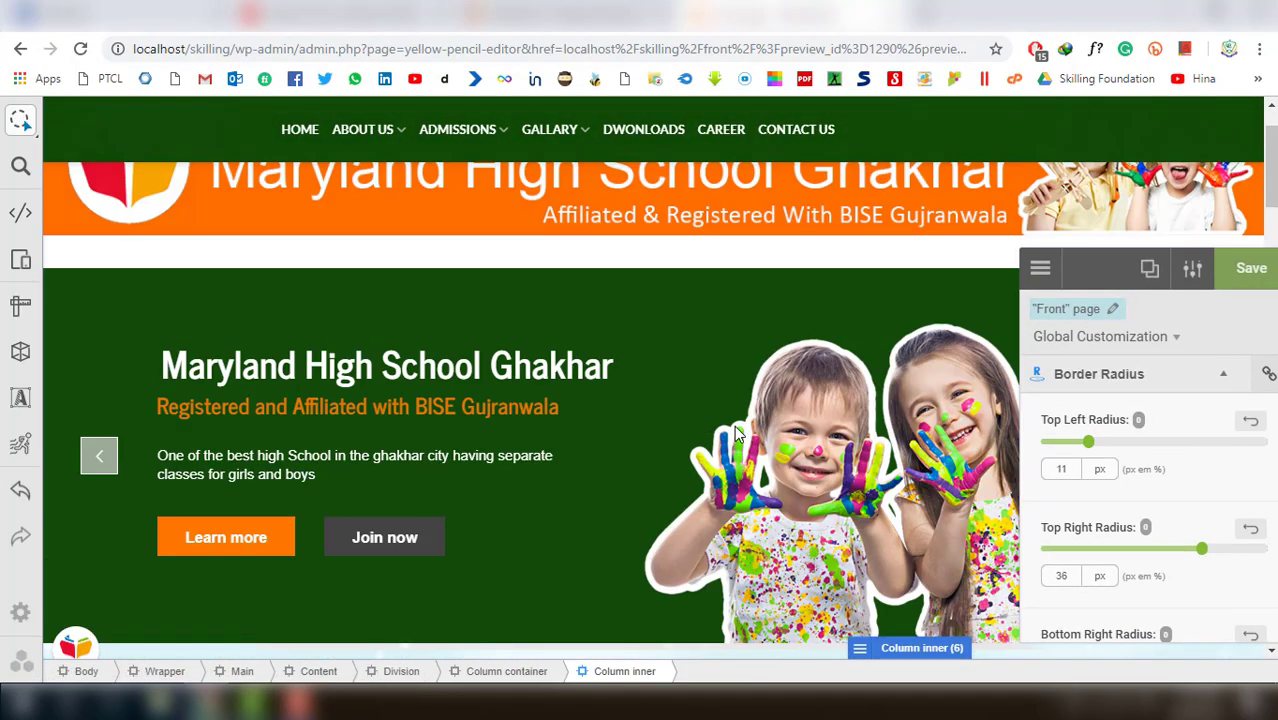
scroll(735, 432, "up", 2)
scroll(692, 456, "down", 10)
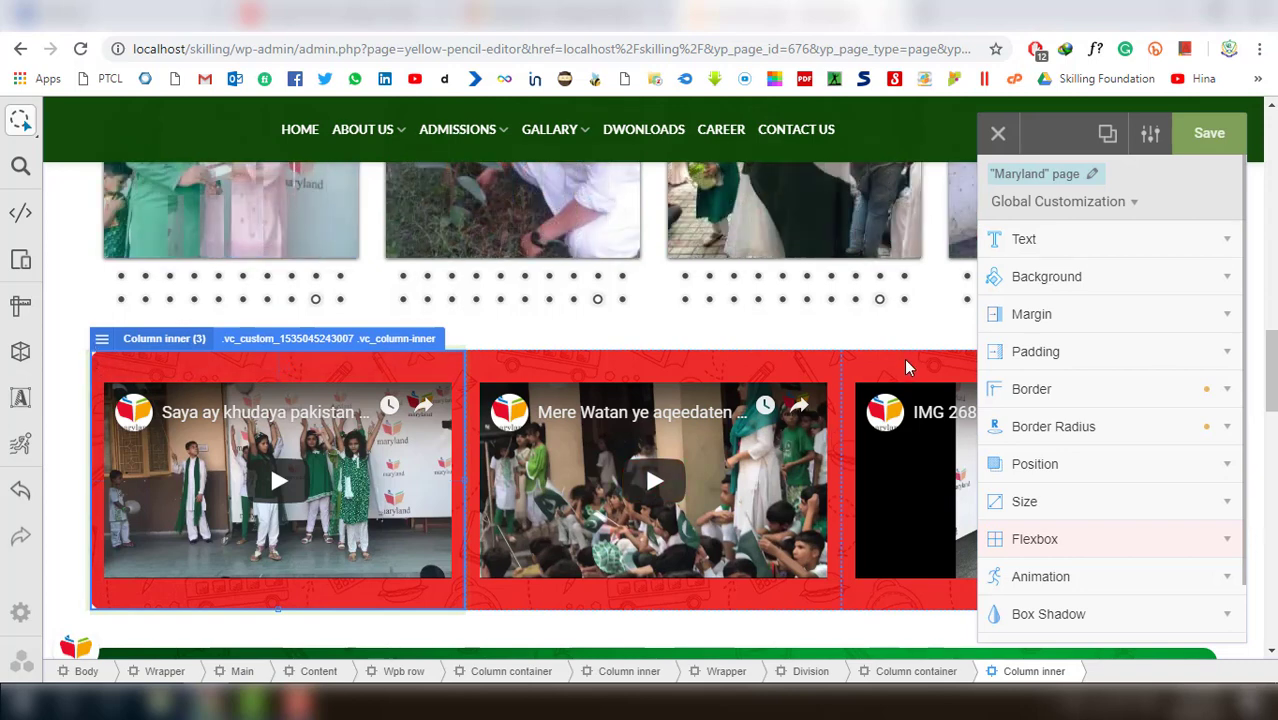
Set the left margin of the video inner columns in the red section to 147 px and deselect them
left_click(1130, 398)
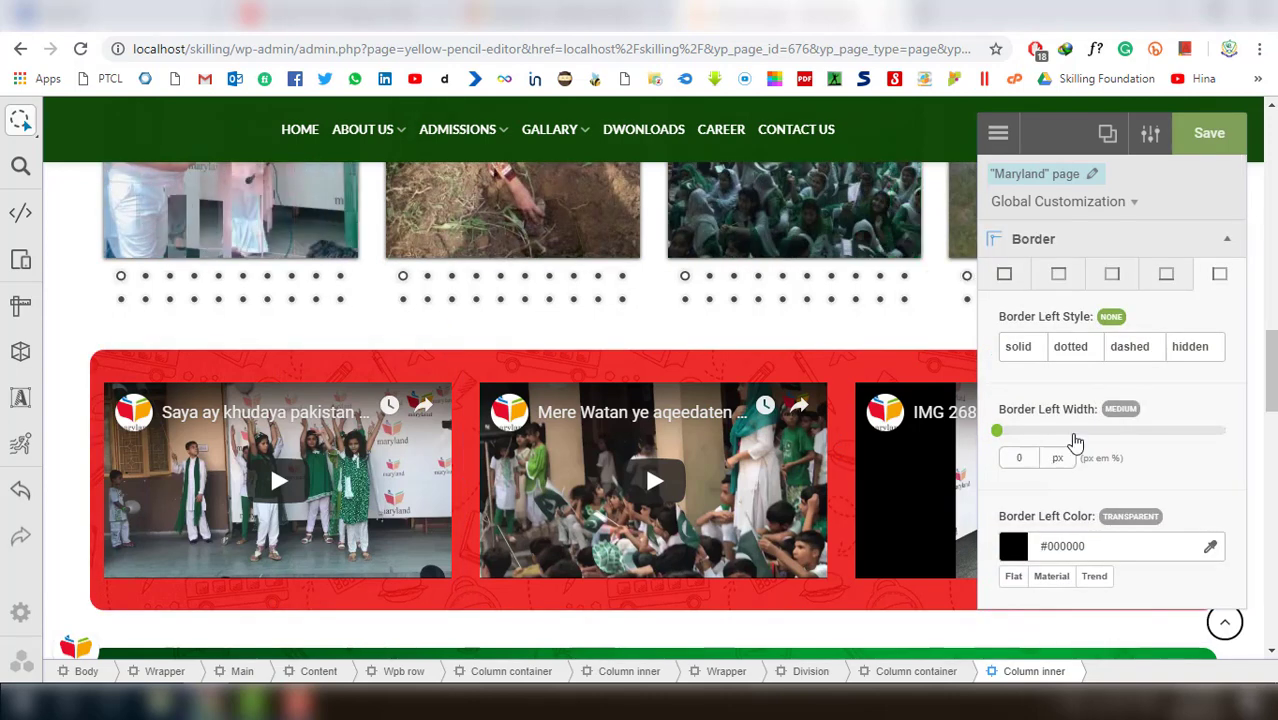
left_click(1047, 240)
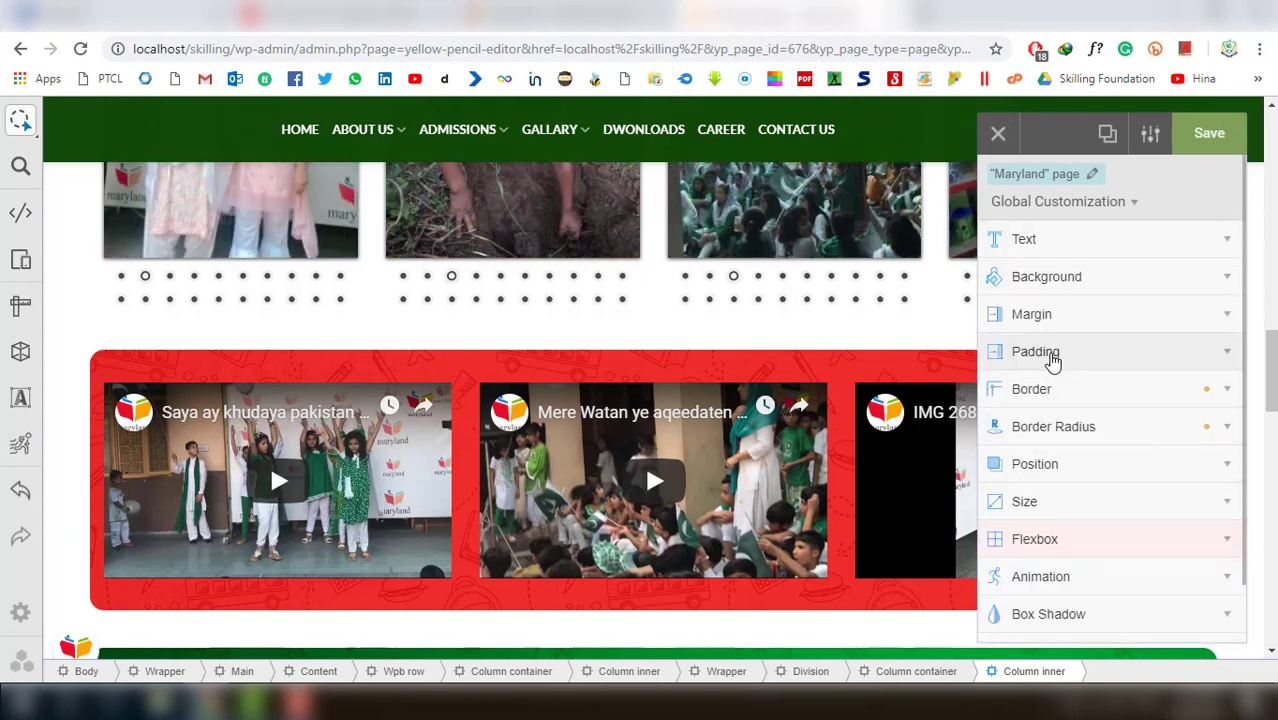
left_click(1059, 328)
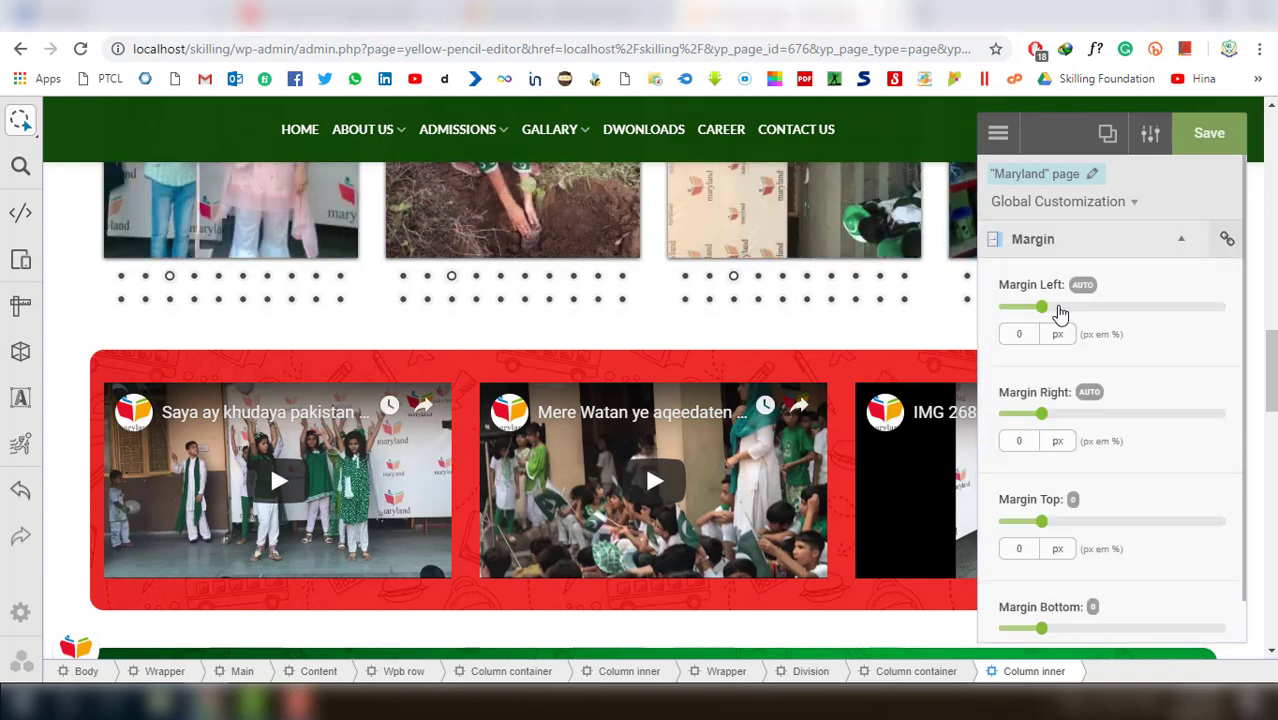
left_click(1056, 308)
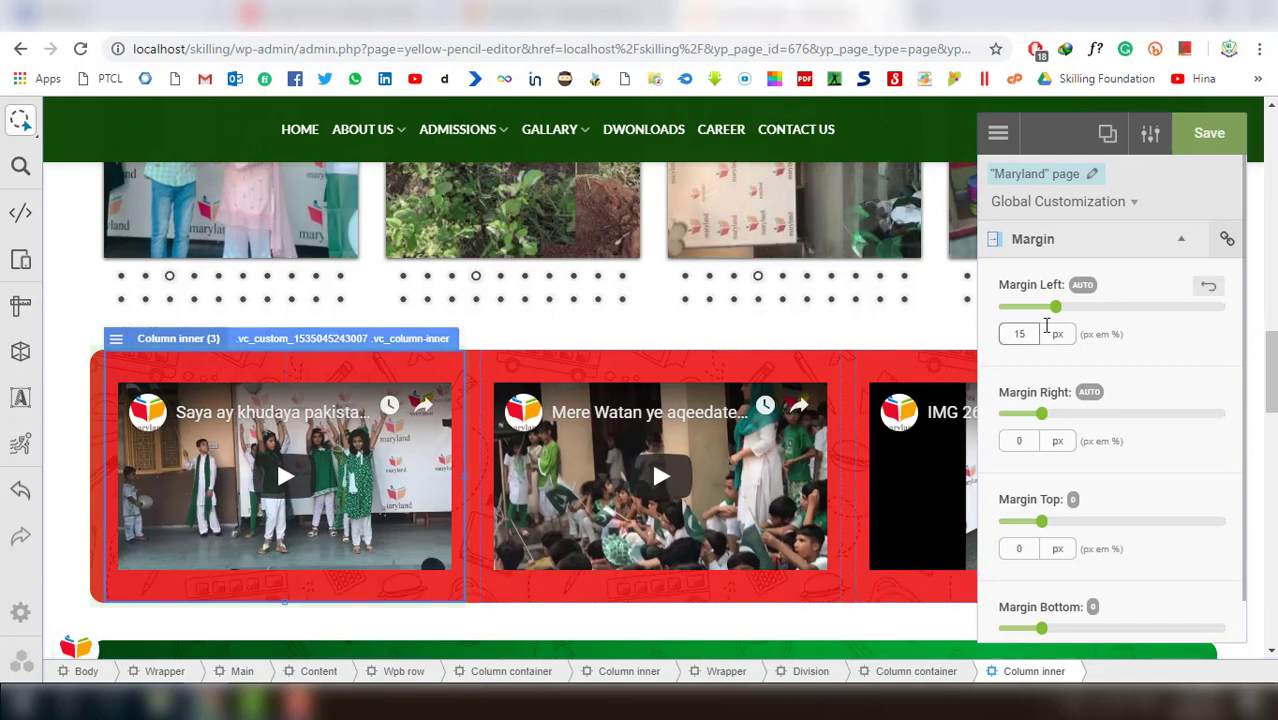
left_click_drag(1056, 308, 1179, 346)
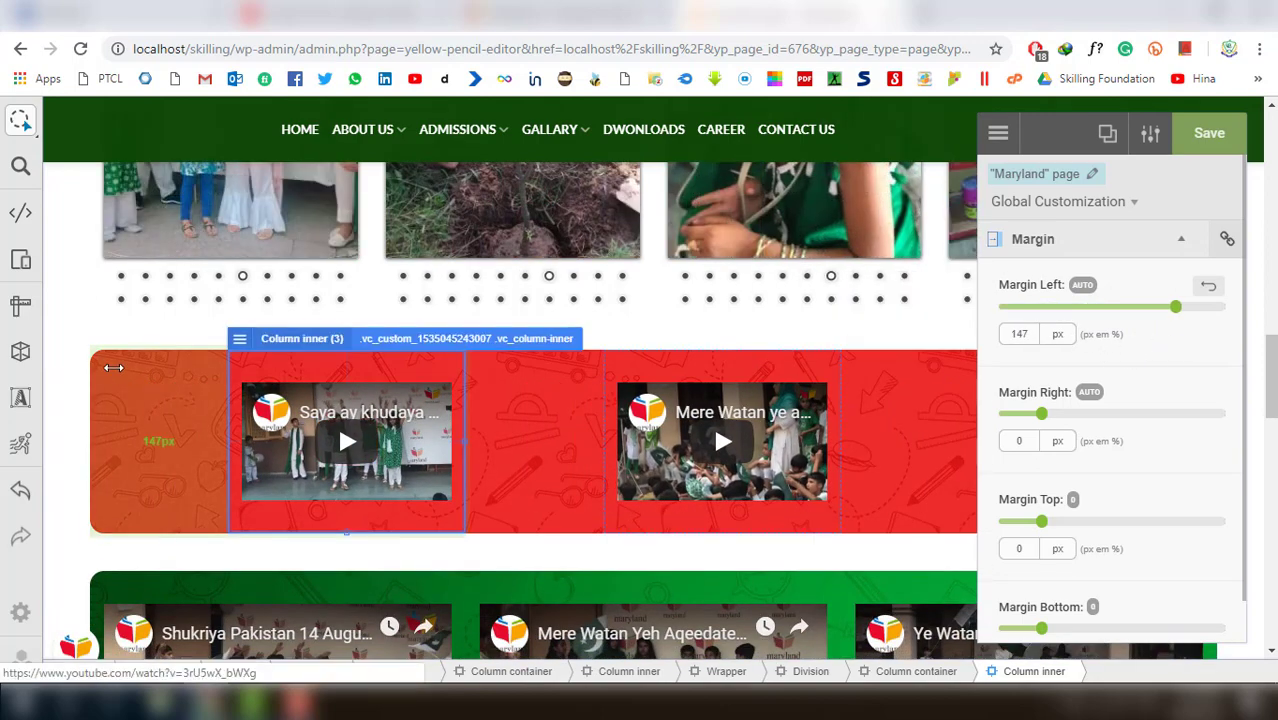
left_click(1033, 239)
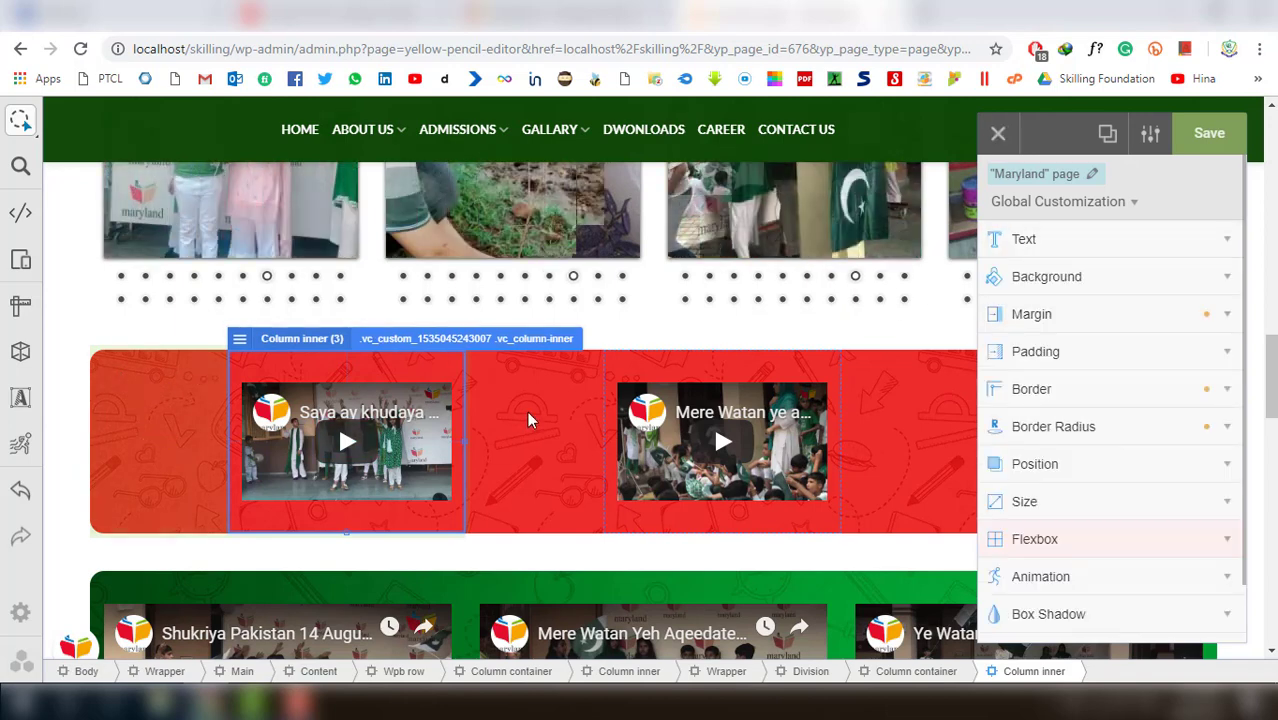
key("Escape")
Select the red video section's column containers and set their left padding to 60 px and right padding to 55 px
left_click(944, 427)
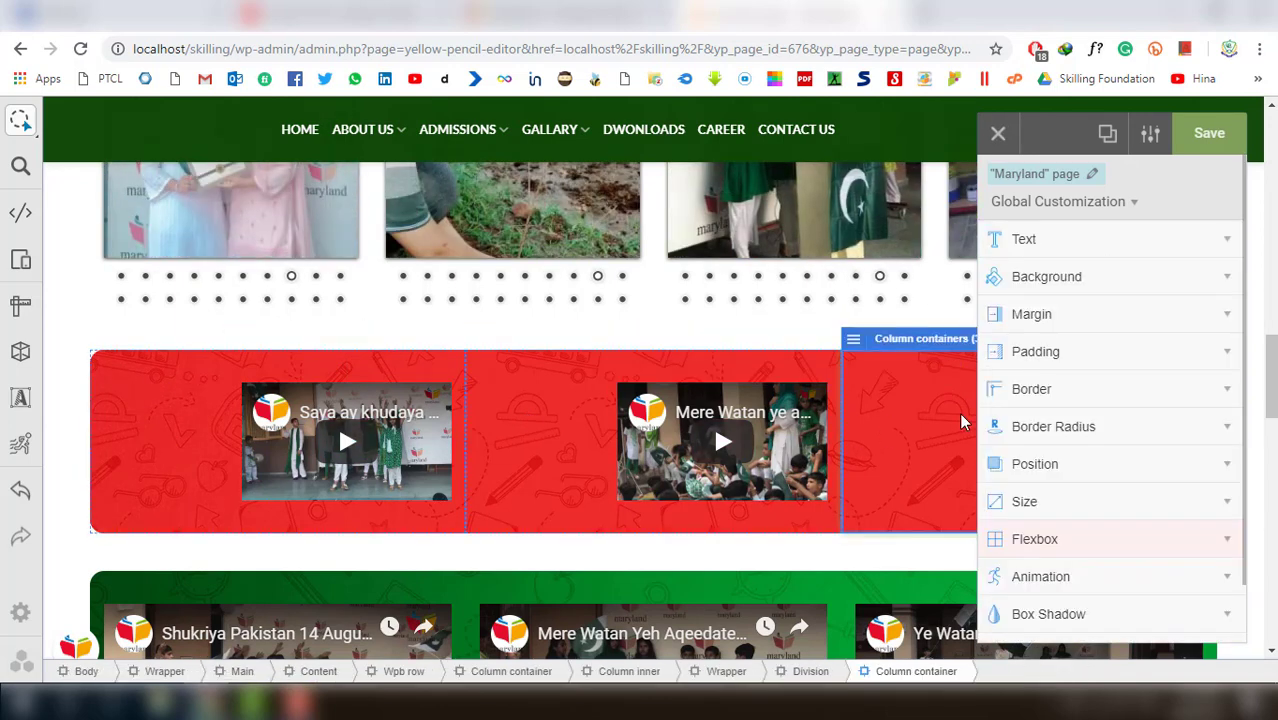
left_click(1075, 356)
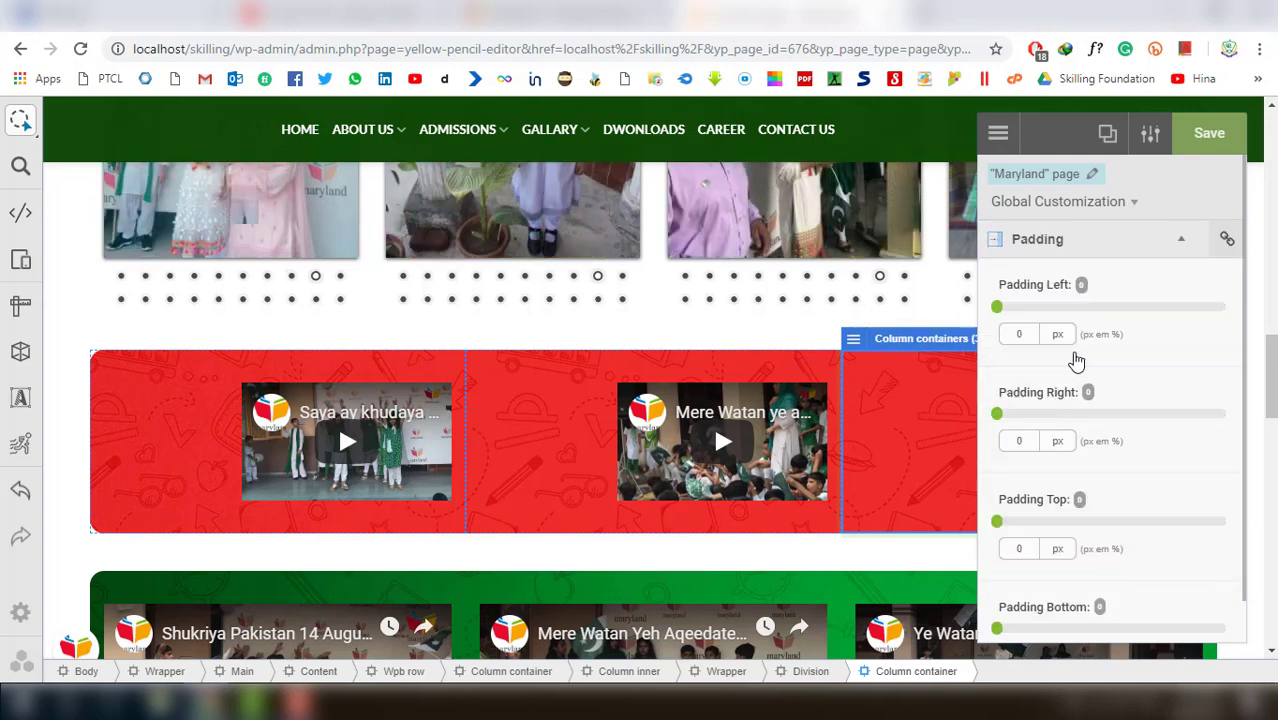
left_click(1064, 307)
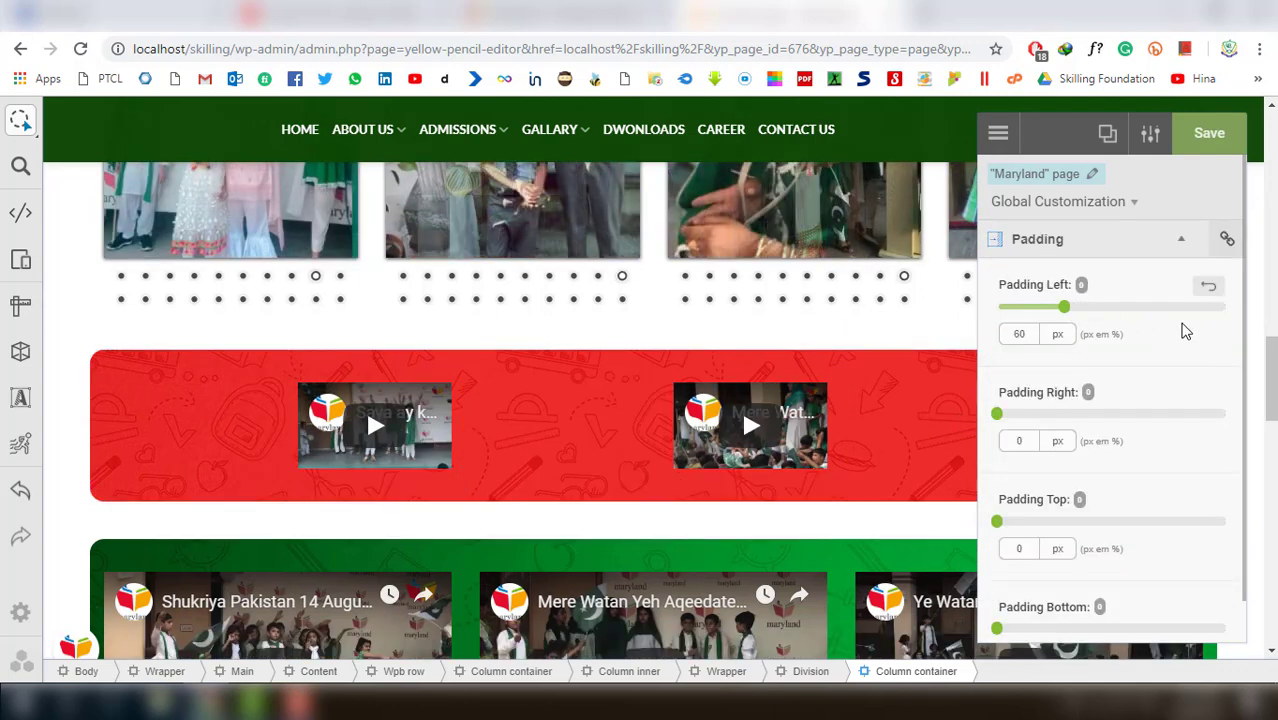
left_click(1060, 414)
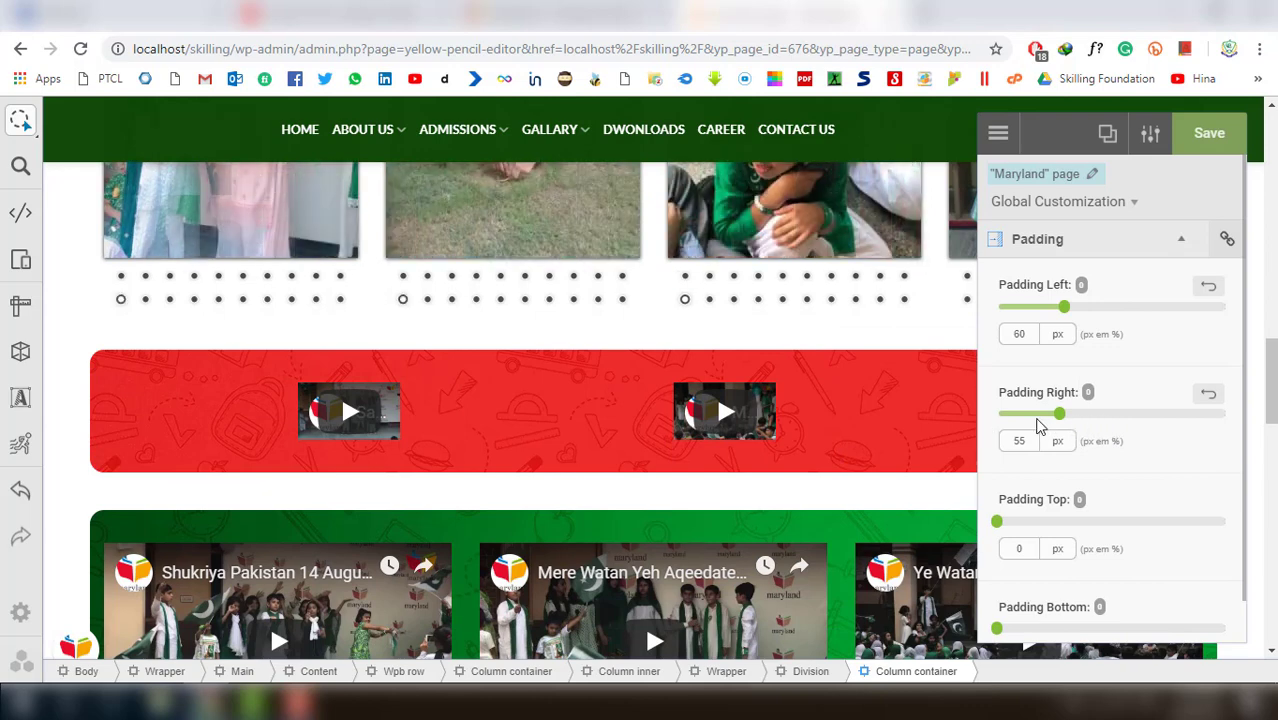
Close the style editor and leave the page without saving the changes
left_click(1002, 137)
left_click(1006, 147)
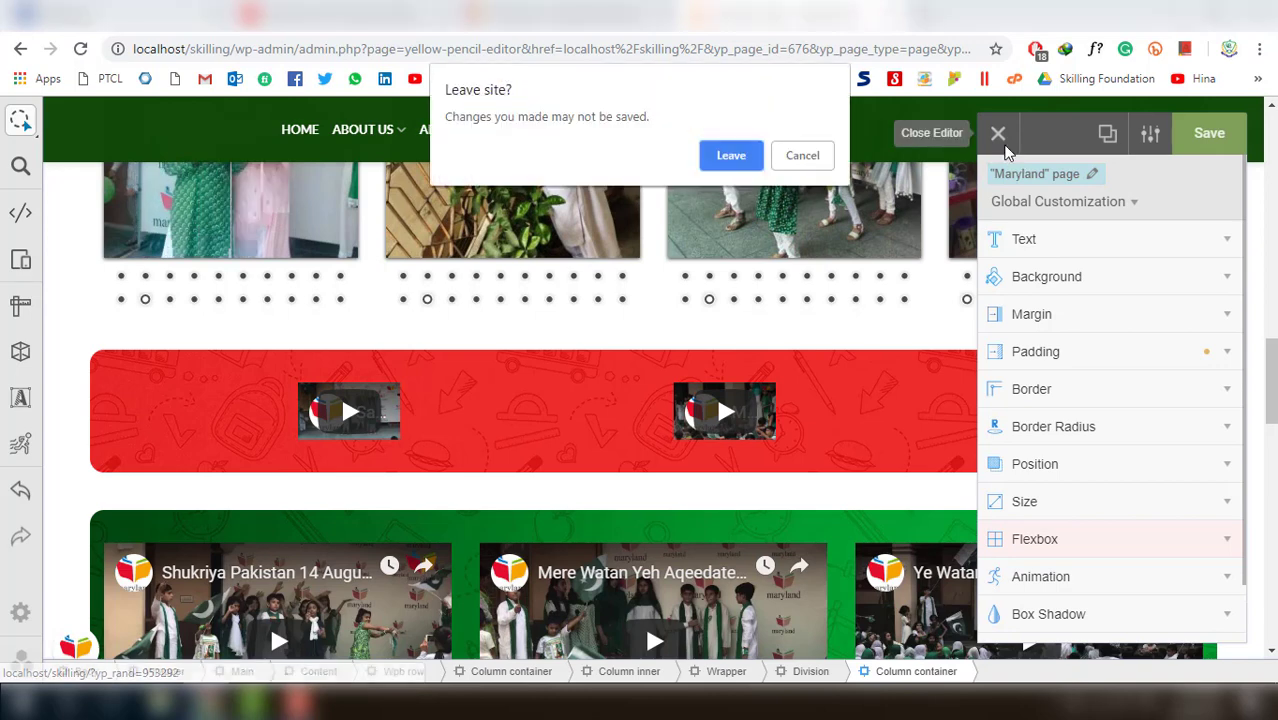
left_click(732, 157)
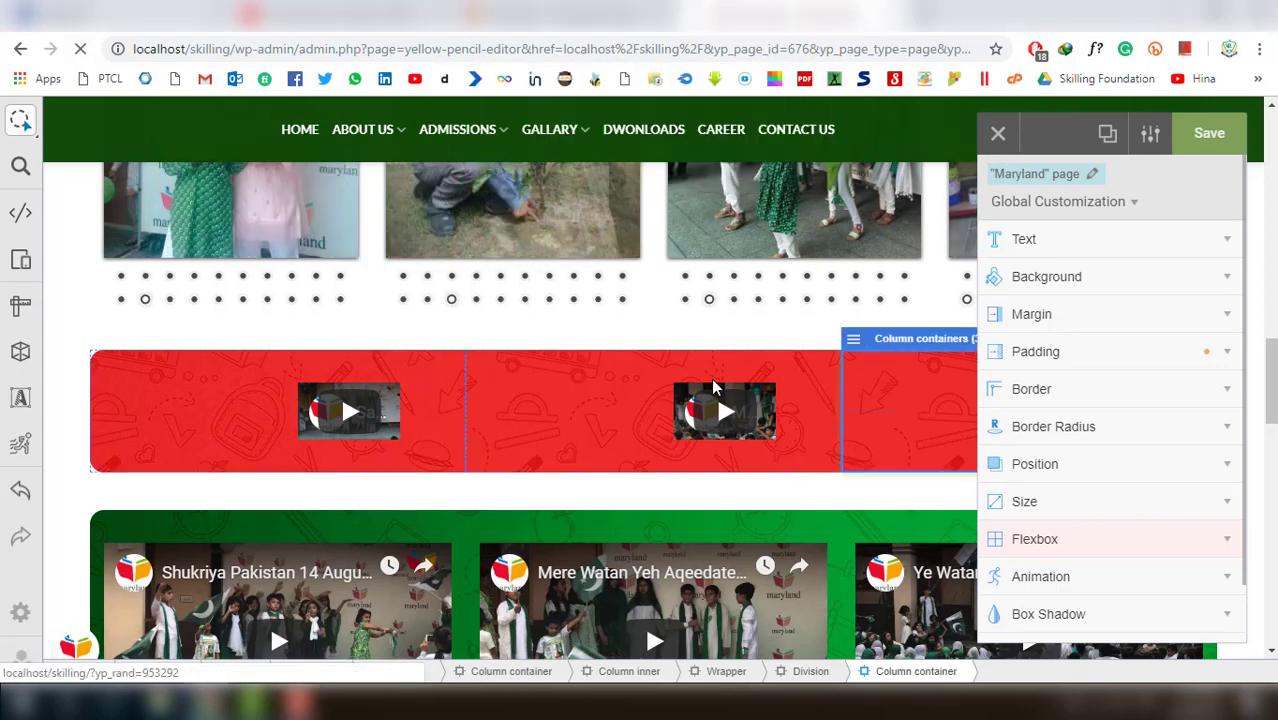
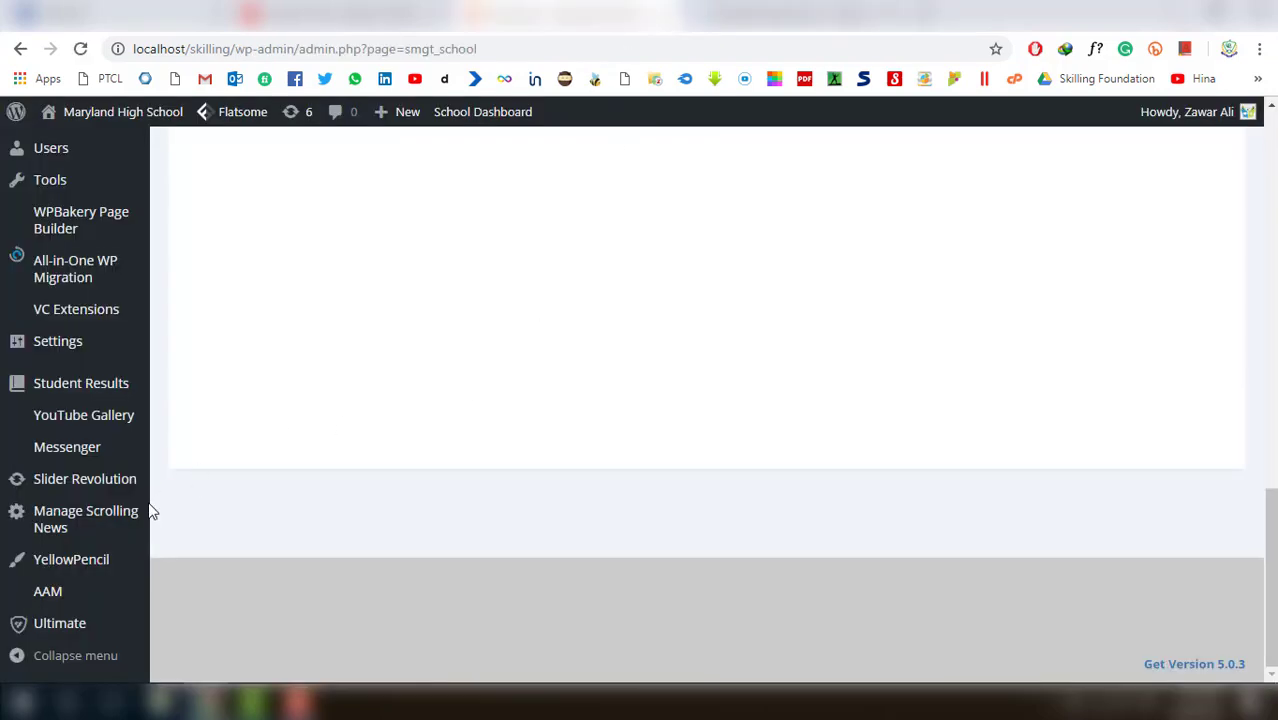
Look through the WordPress admin menu and open the Messenger plugin's settings
scroll(268, 377, "up", 15)
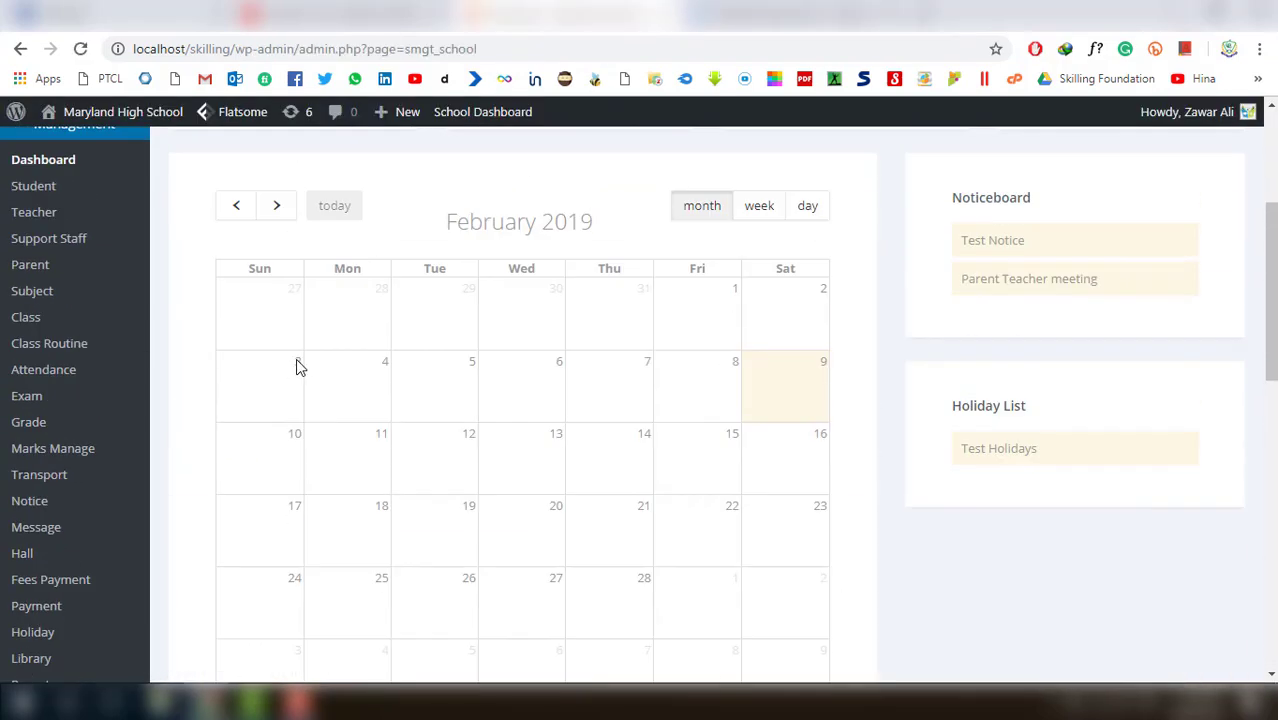
scroll(297, 366, "down", 8)
scroll(172, 511, "down", 4)
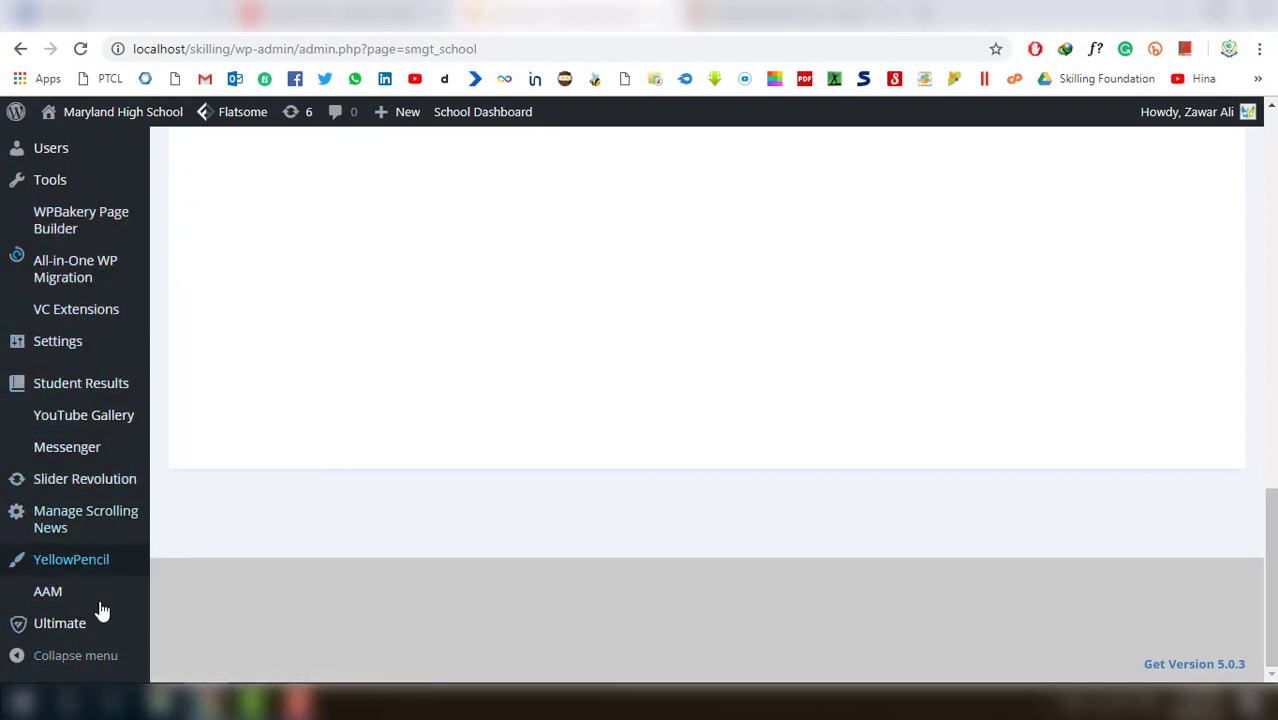
scroll(100, 608, "up", 3)
mouse_move(104, 616)
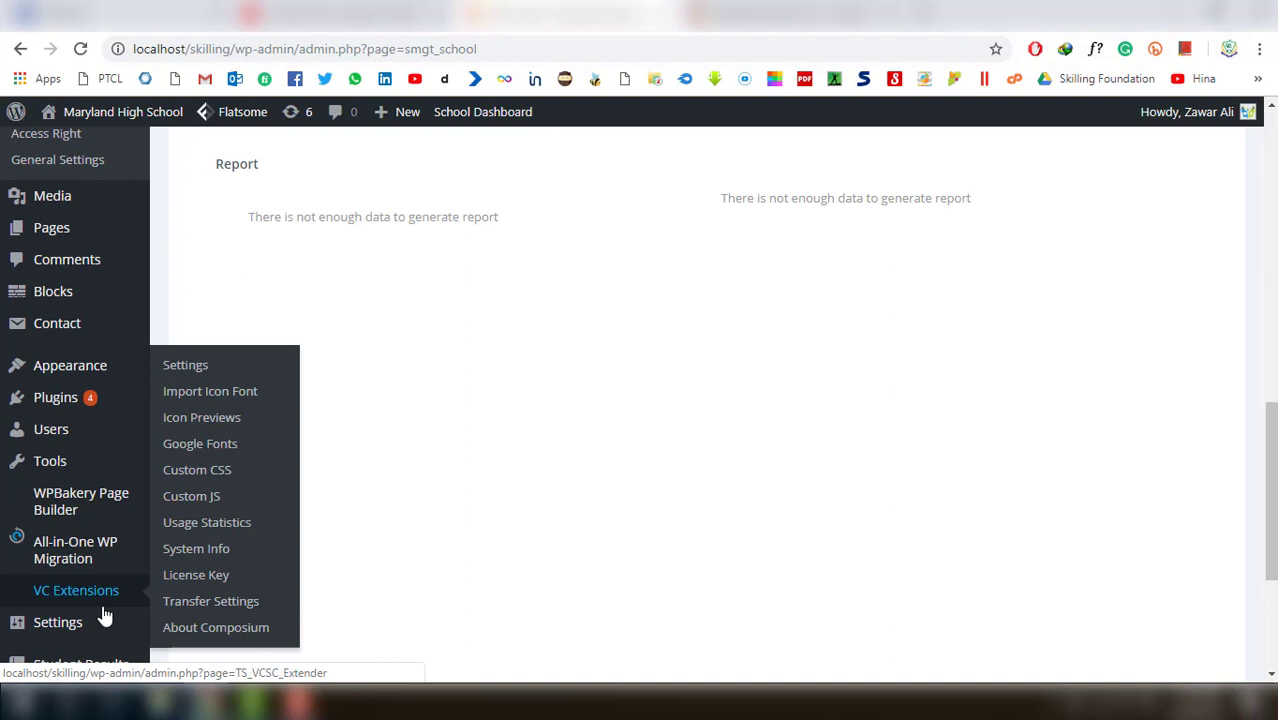
scroll(104, 616, "down", 3)
mouse_move(120, 483)
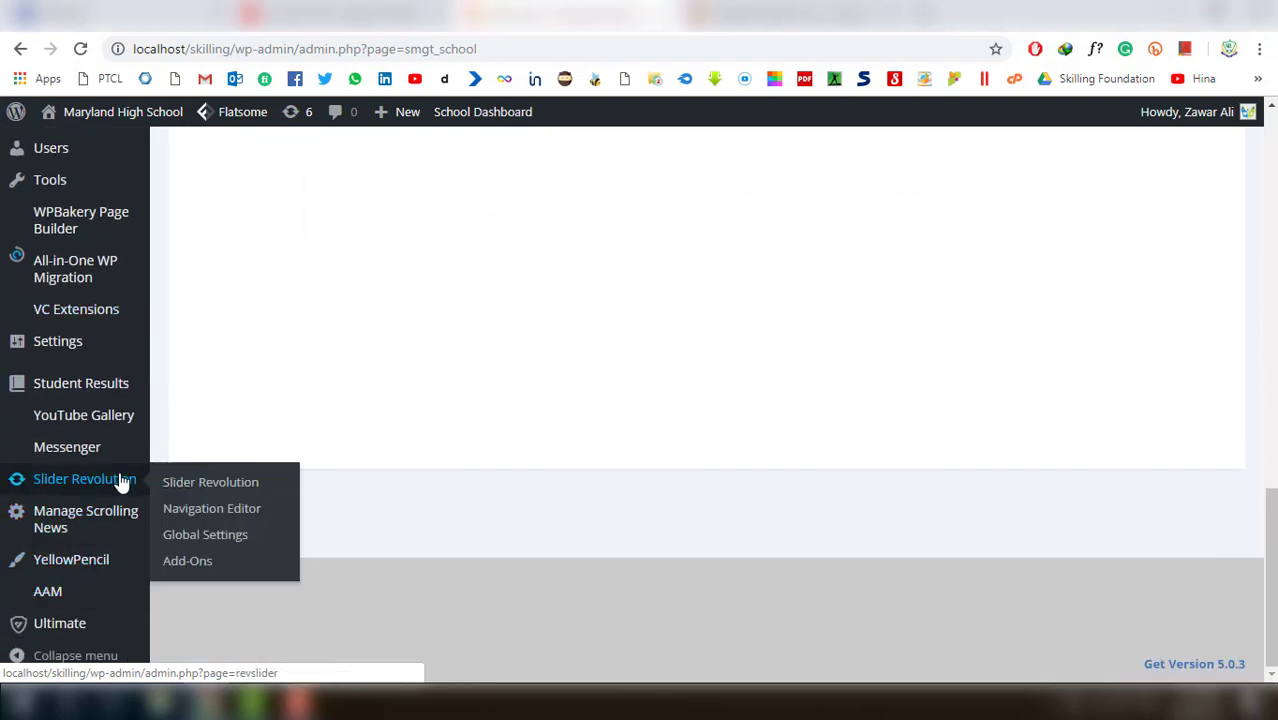
left_click(65, 455)
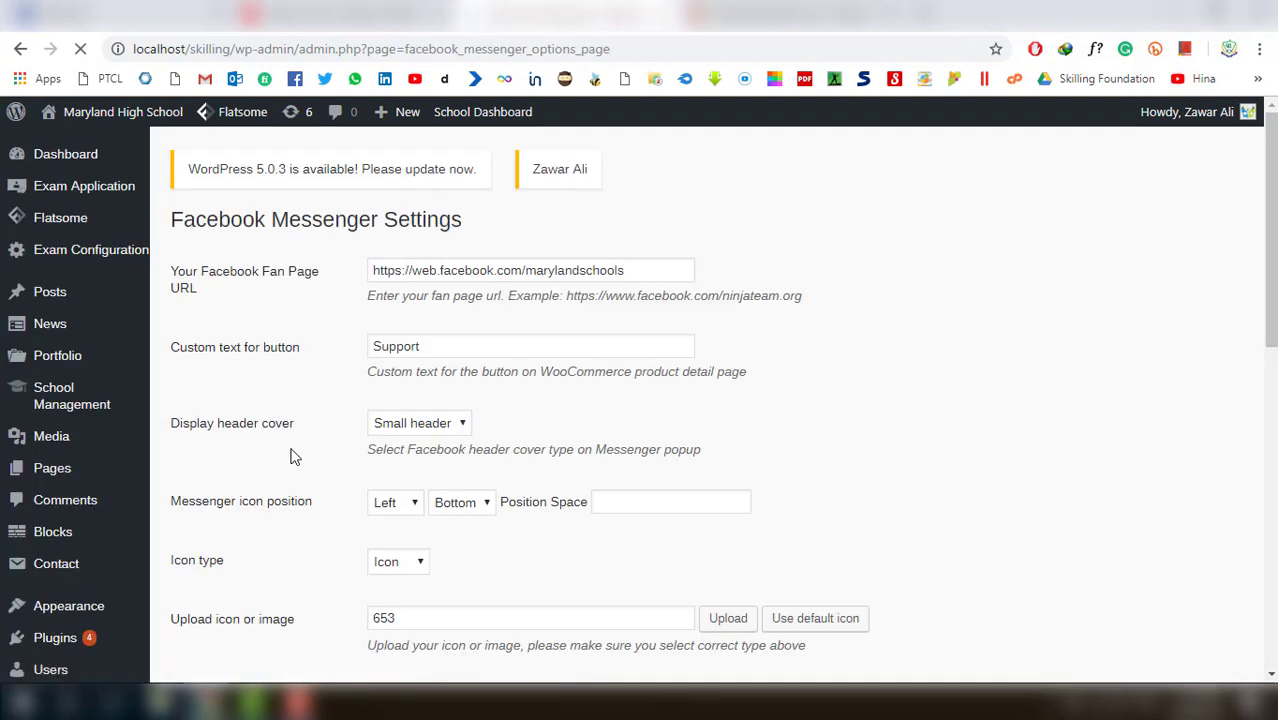
Examine the Facebook fan page URL and the header cover options in the Messenger settings
left_click_drag(636, 270, 371, 279)
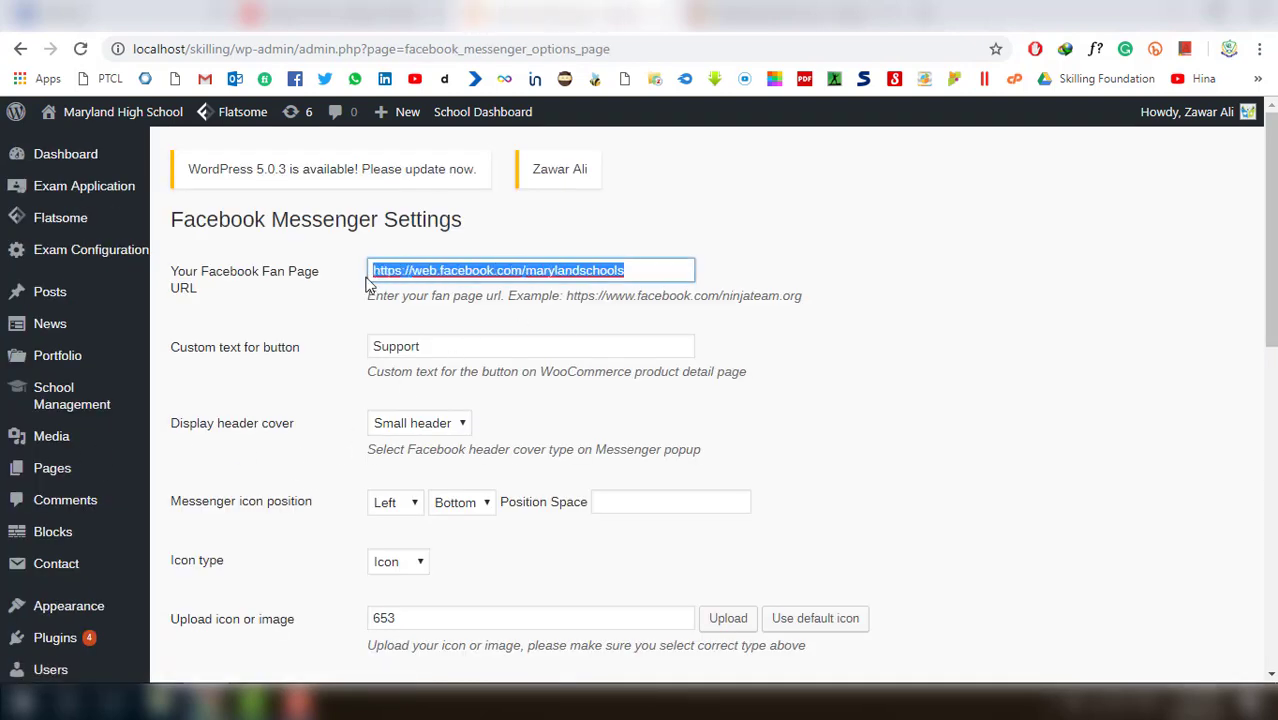
left_click(772, 328)
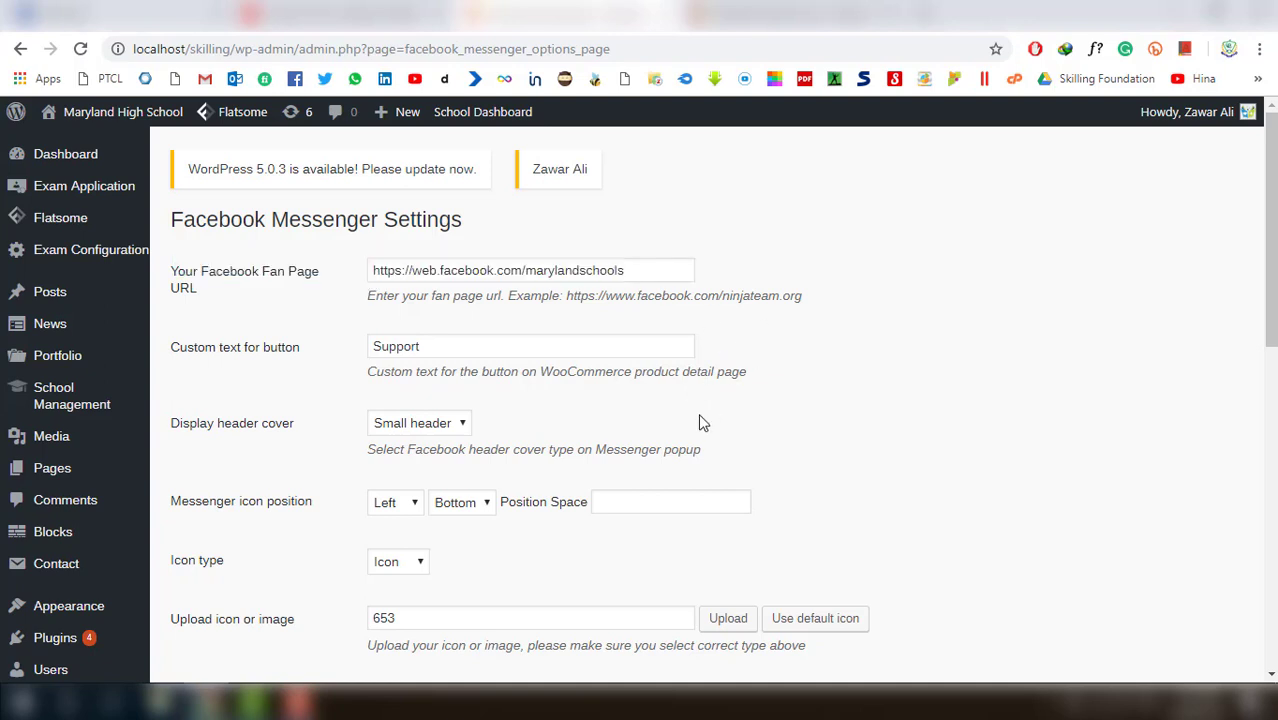
scroll(620, 425, "down", 1)
left_click(444, 339)
left_click(444, 339)
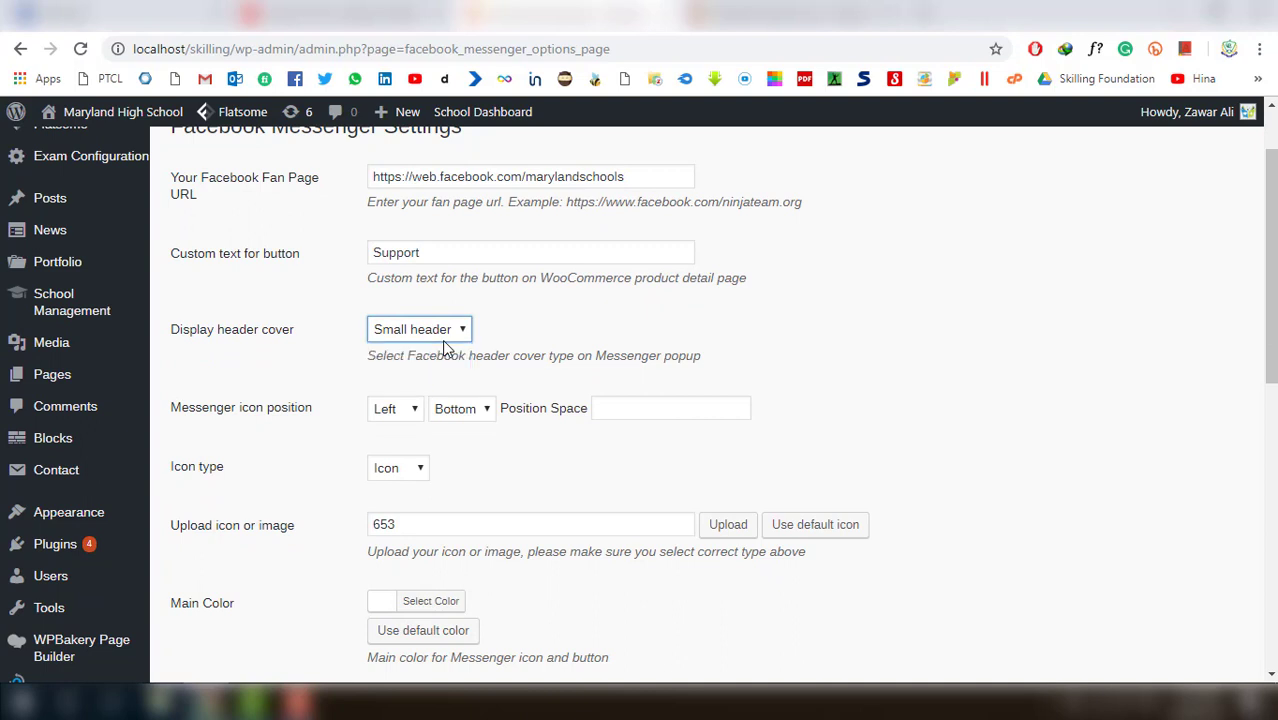
left_click(444, 346)
left_click(443, 340)
Examine the Messenger icon's position, type and image upload options, closing the media library without selecting an image
scroll(622, 401, "down", 1)
left_click(459, 318)
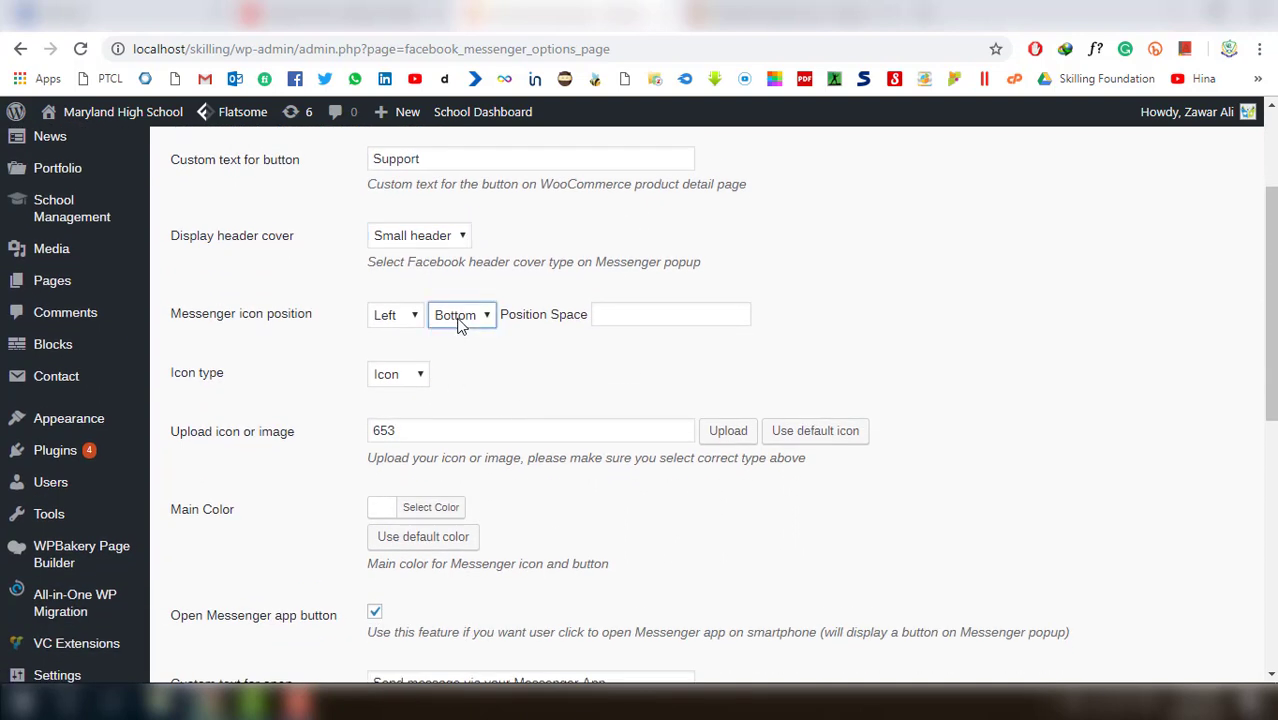
left_click(412, 386)
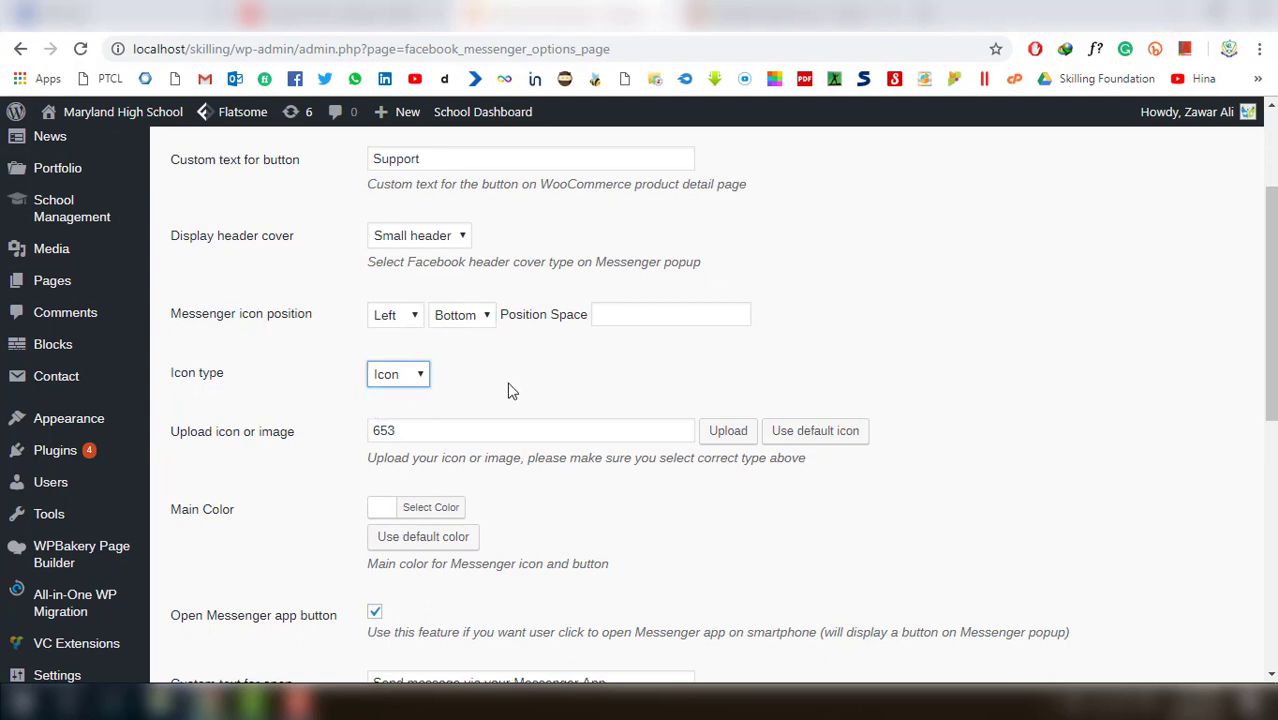
scroll(508, 390, "down", 1)
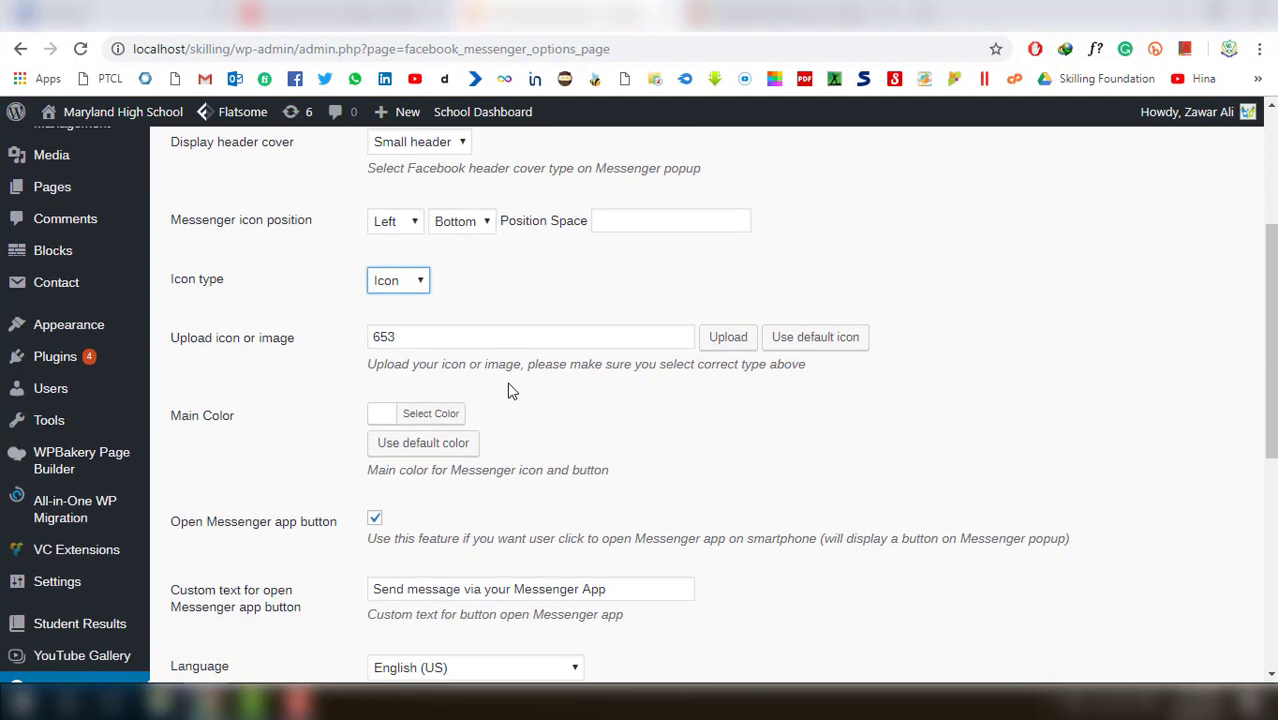
left_click(441, 346)
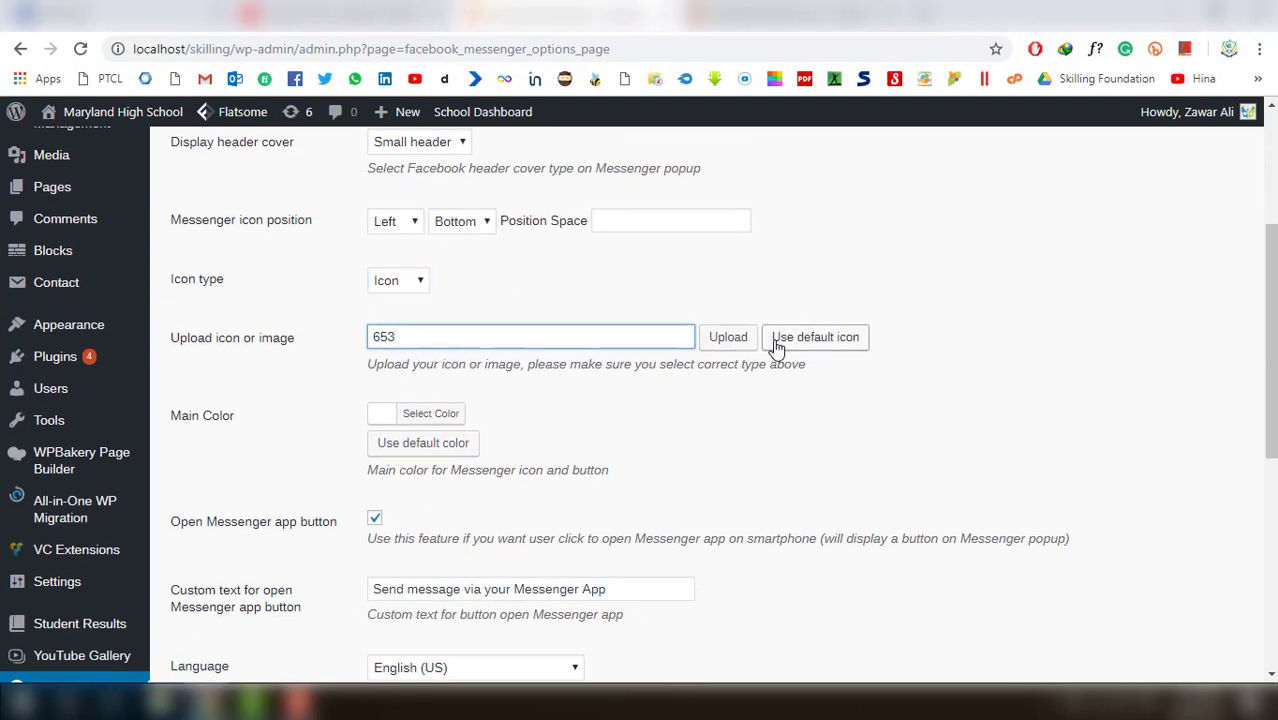
left_click(729, 340)
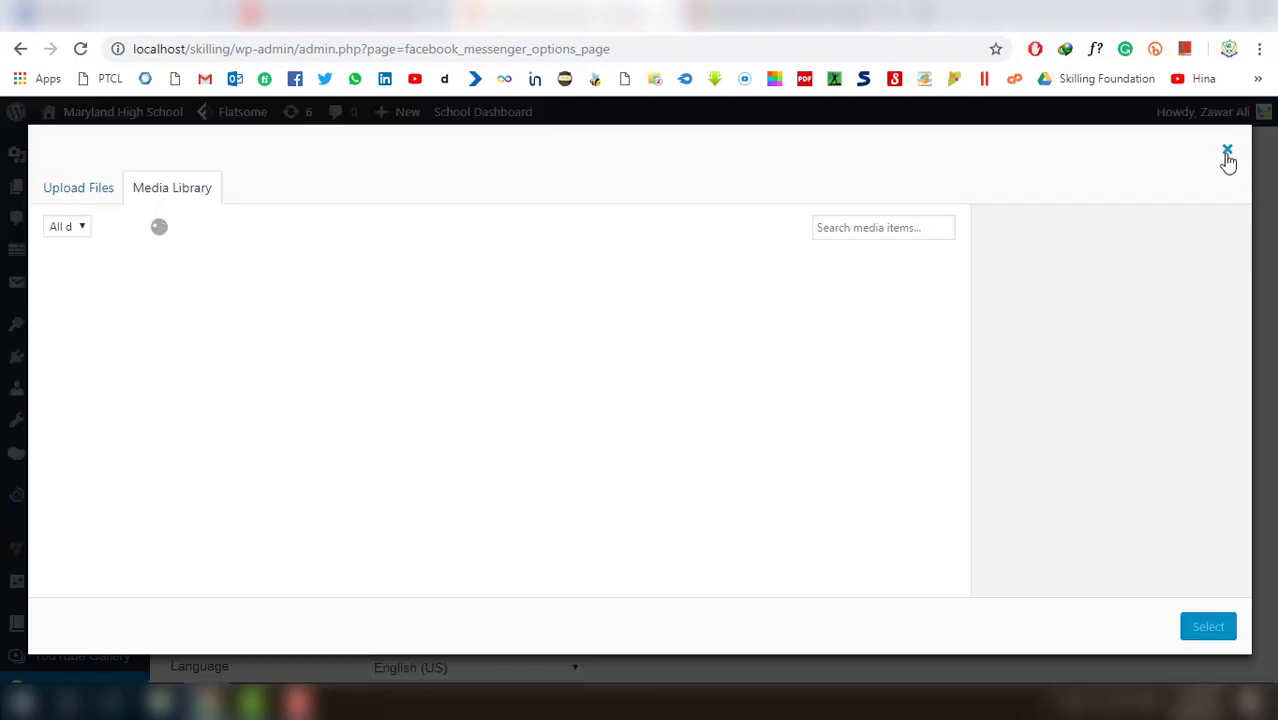
left_click(1227, 152)
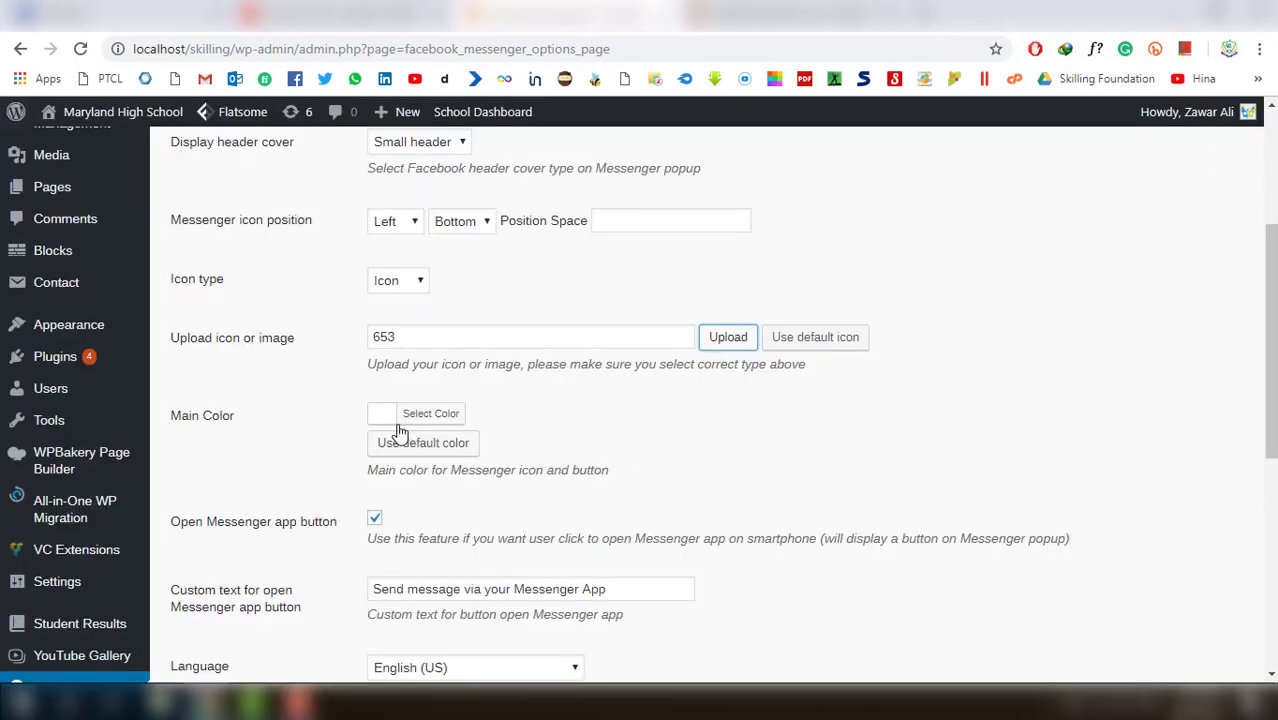
Examine the Messenger display settings, including the list of excluded pages and the option to hide it on mobile
scroll(398, 430, "down", 5)
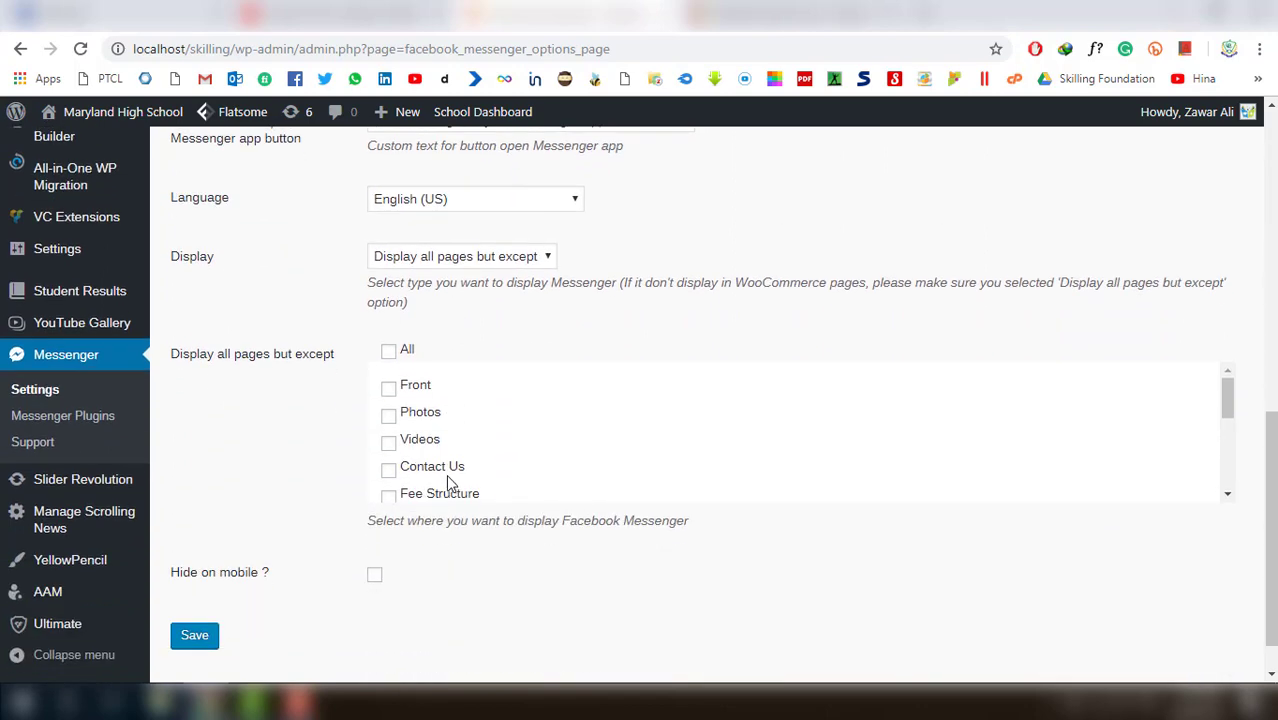
scroll(448, 484, "down", 5)
scroll(485, 462, "down", 1)
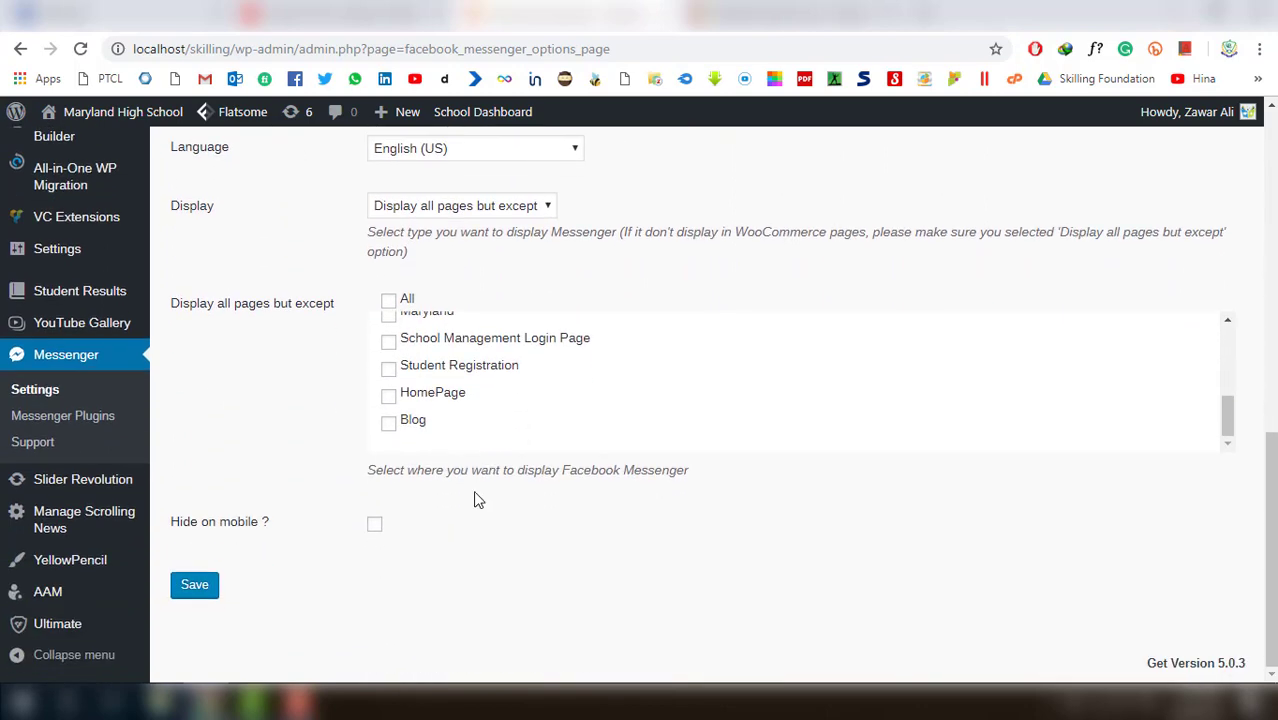
scroll(473, 500, "up", 4)
scroll(783, 528, "down", 4)
scroll(1195, 480, "up", 3)
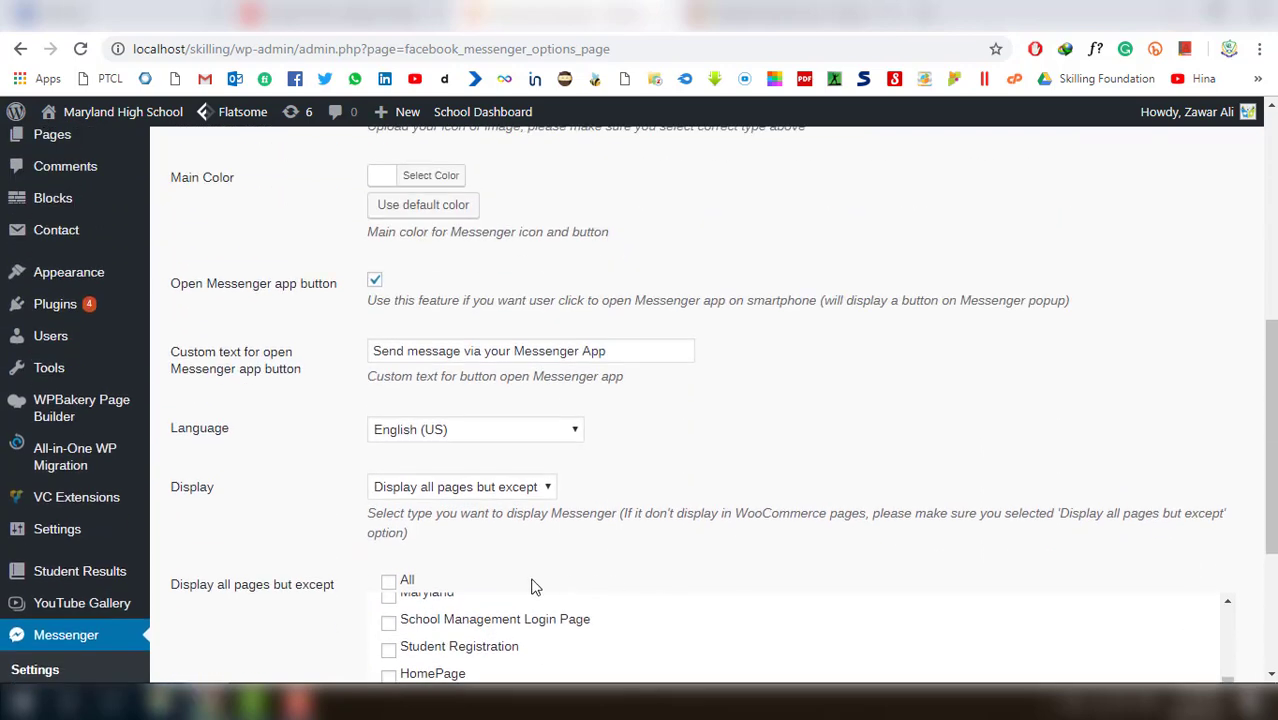
scroll(532, 586, "down", 2)
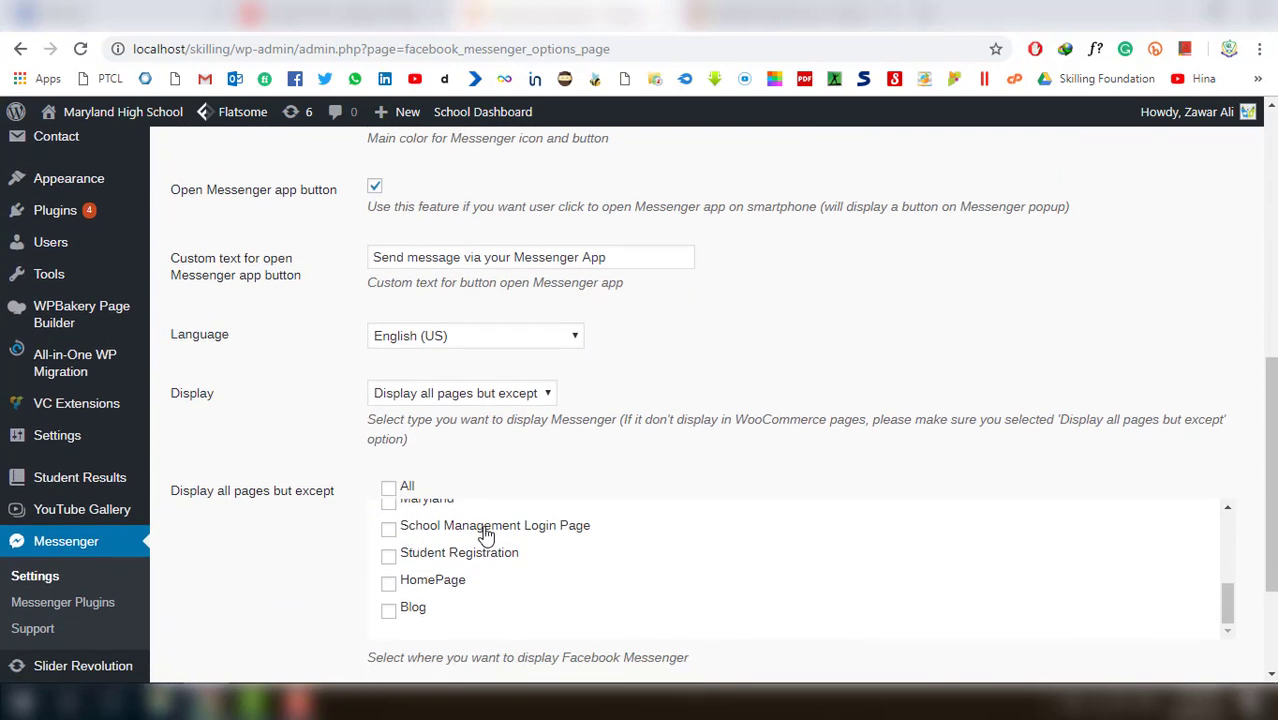
scroll(488, 542, "down", 2)
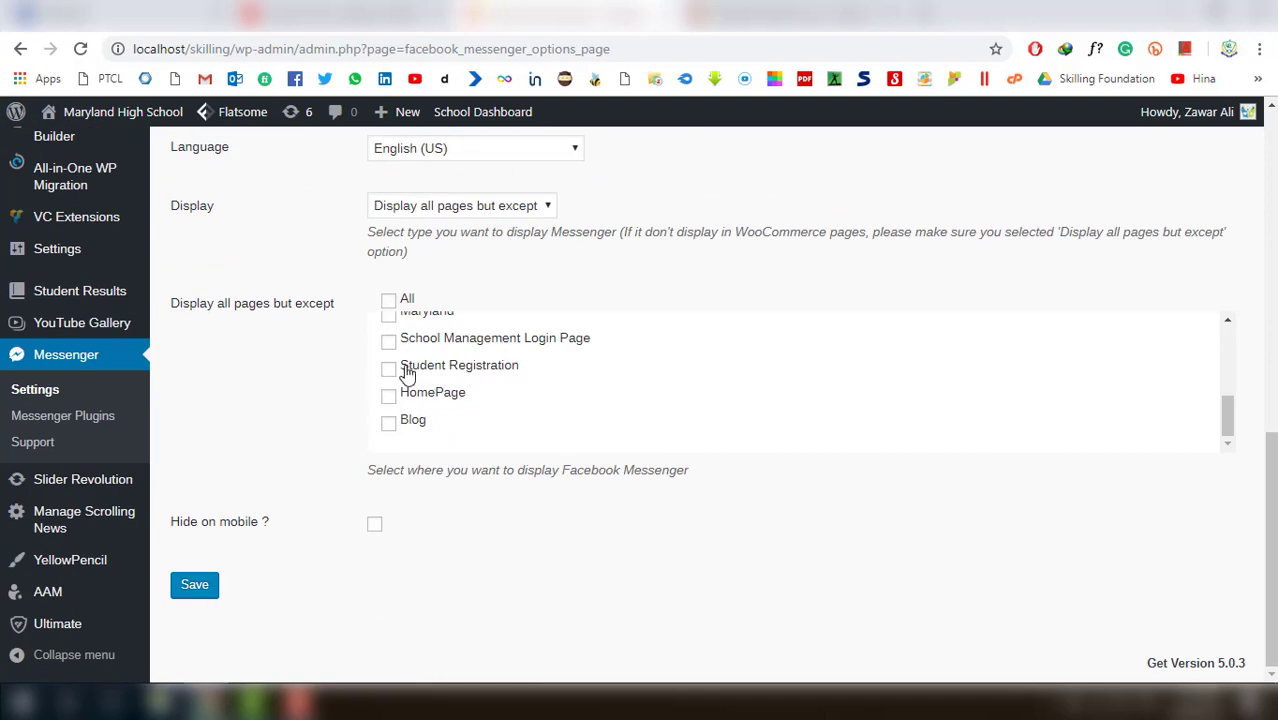
scroll(437, 426, "up", 5)
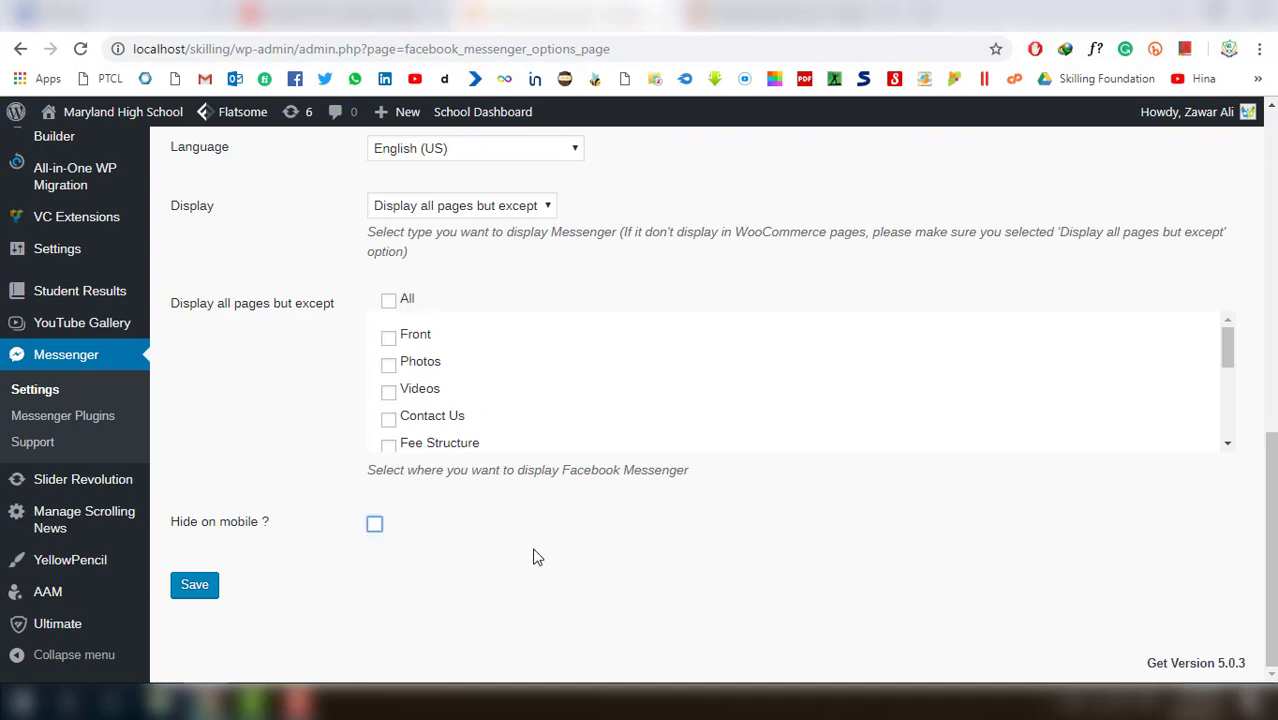
Review the school website's front page from the header banner through the links, videos and illustrations down to the footer
scroll(533, 557, "up", 4)
scroll(533, 557, "up", 5)
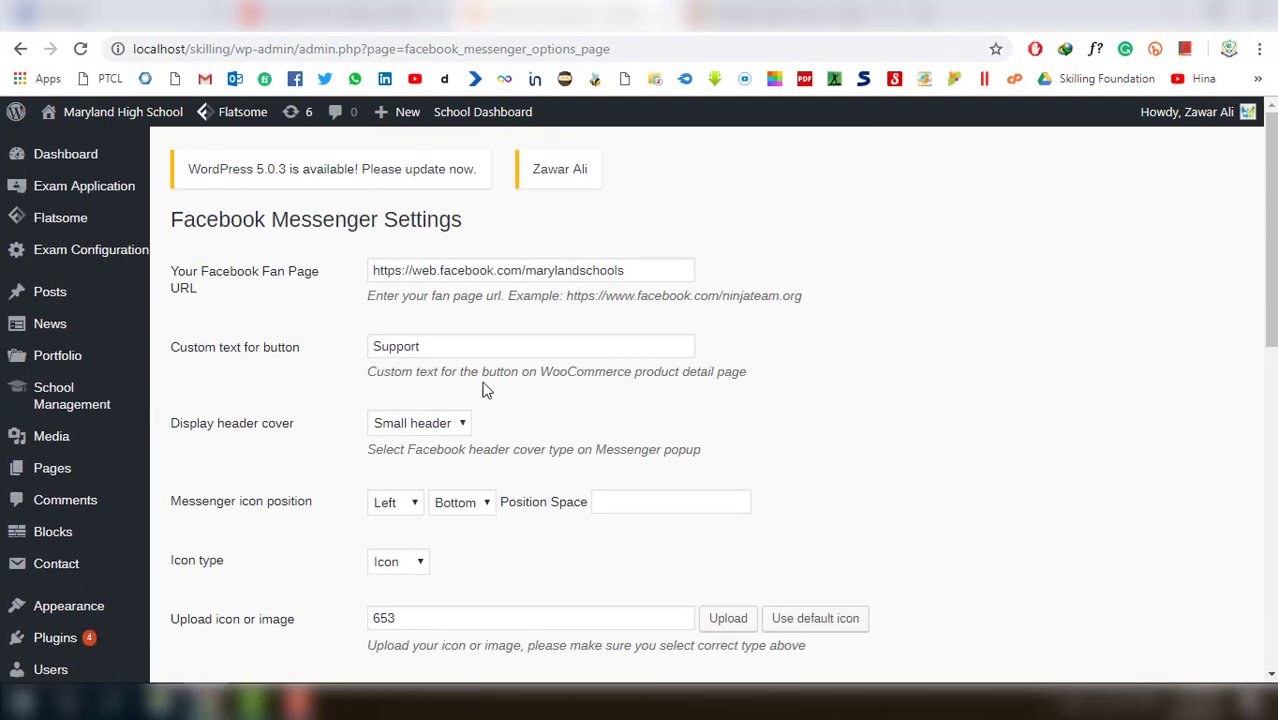
left_click(760, 14)
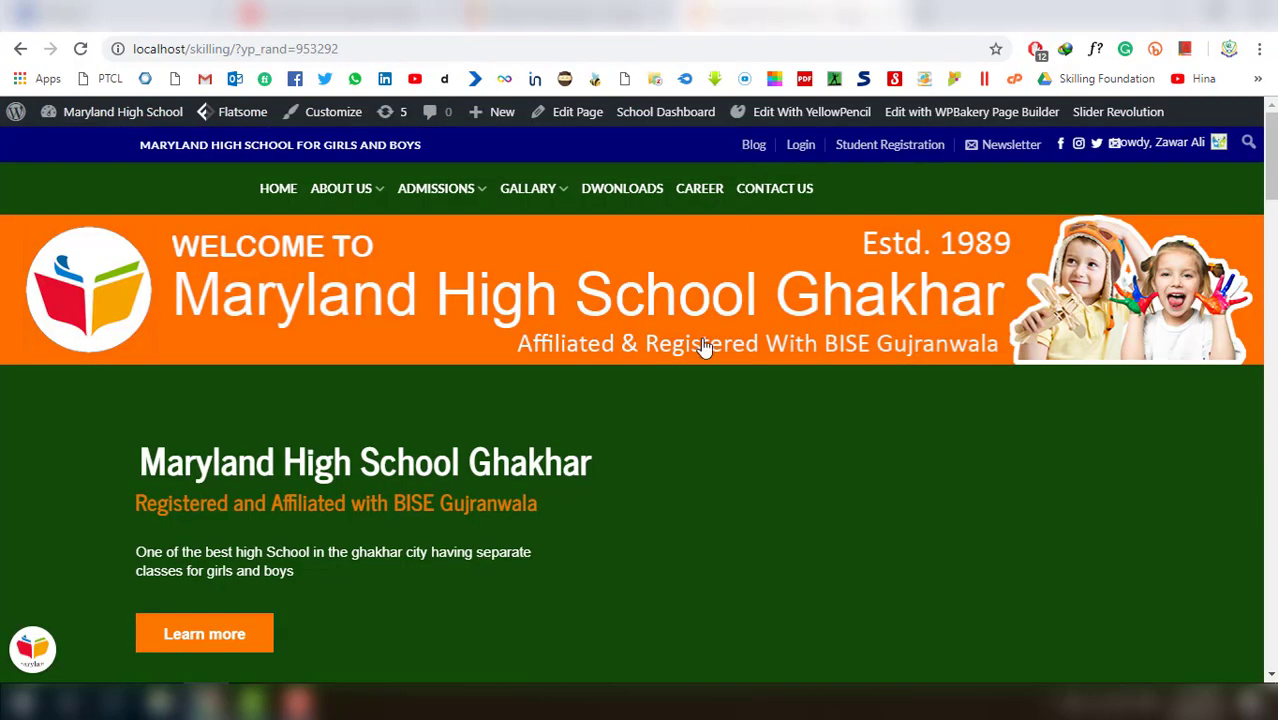
scroll(801, 370, "down", 14)
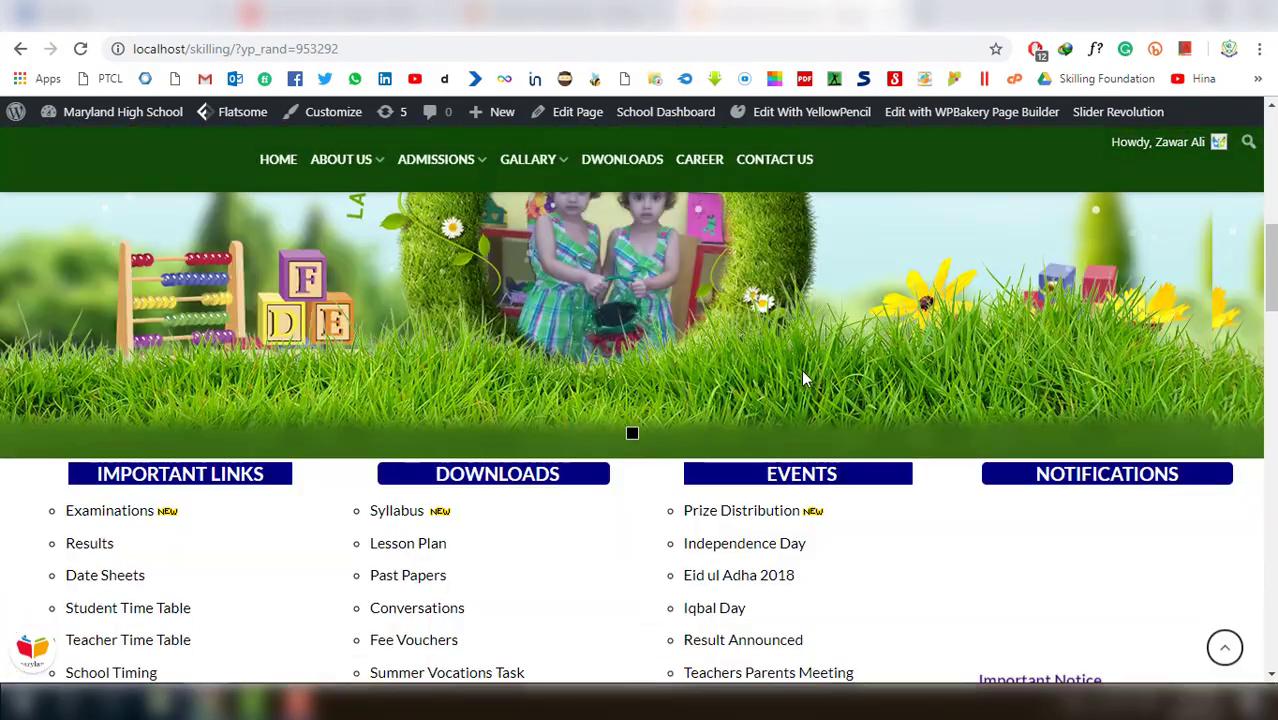
scroll(801, 377, "down", 8)
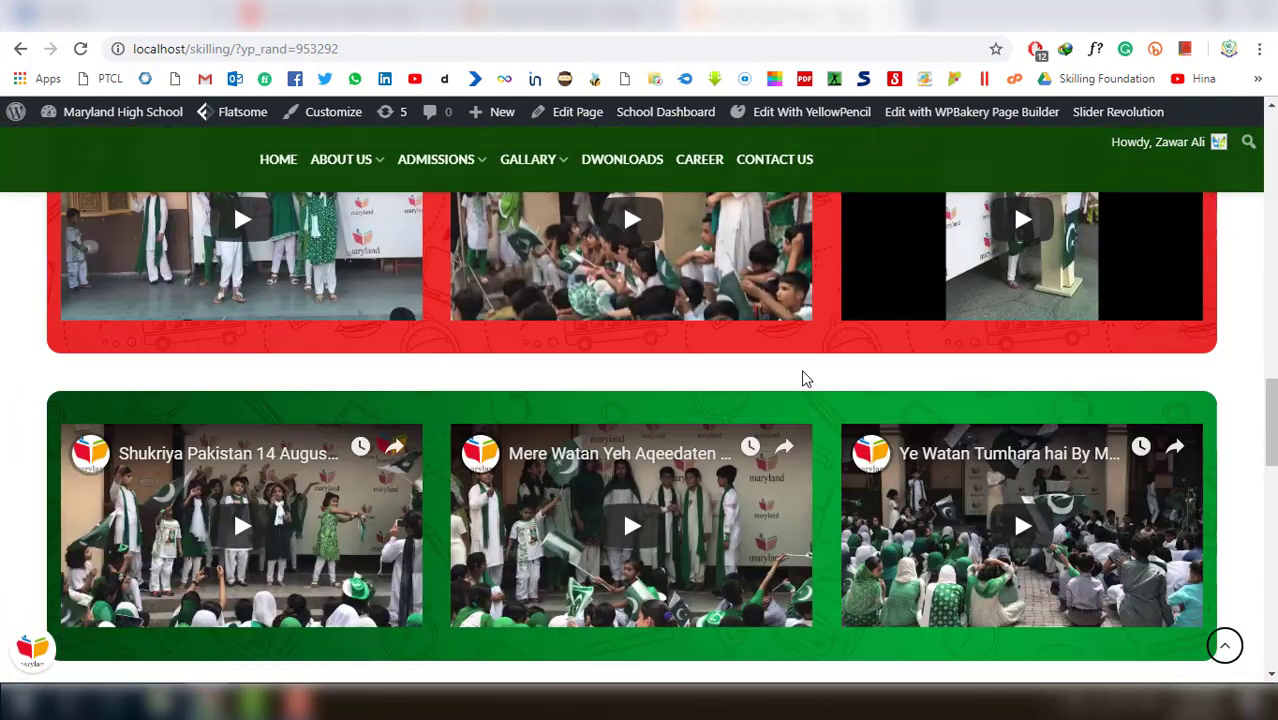
scroll(803, 377, "down", 7)
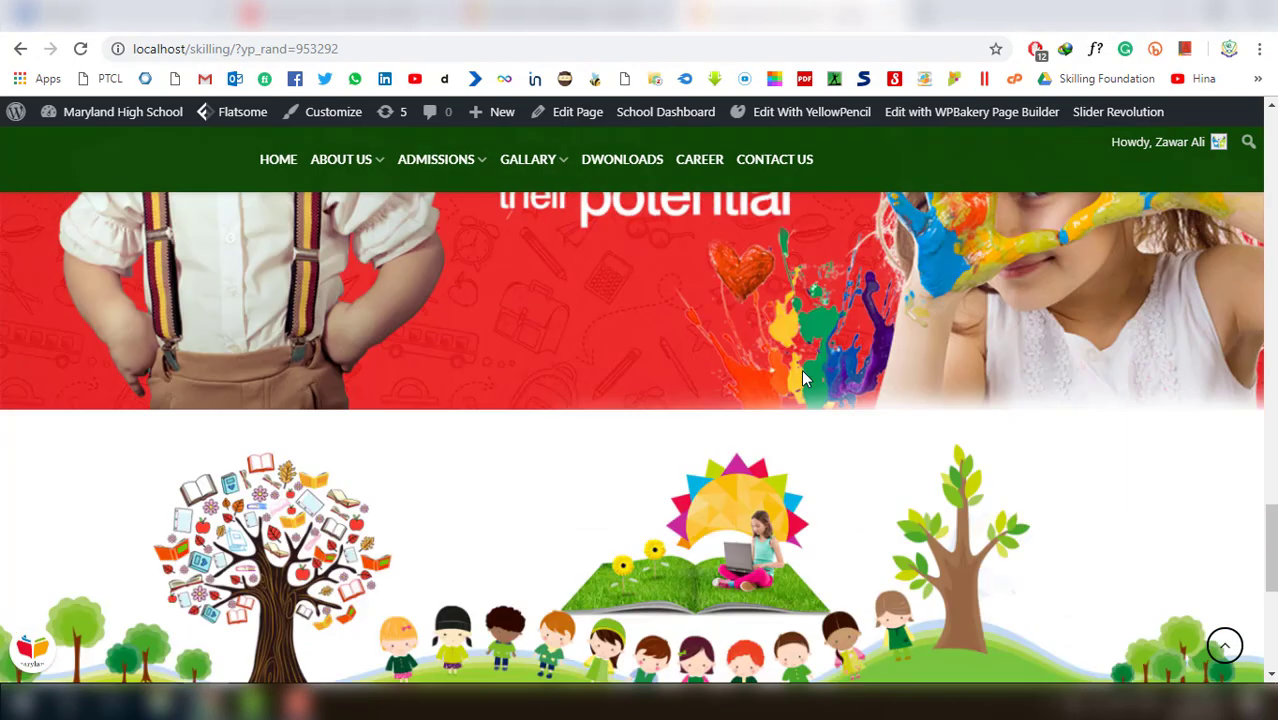
scroll(803, 377, "down", 3)
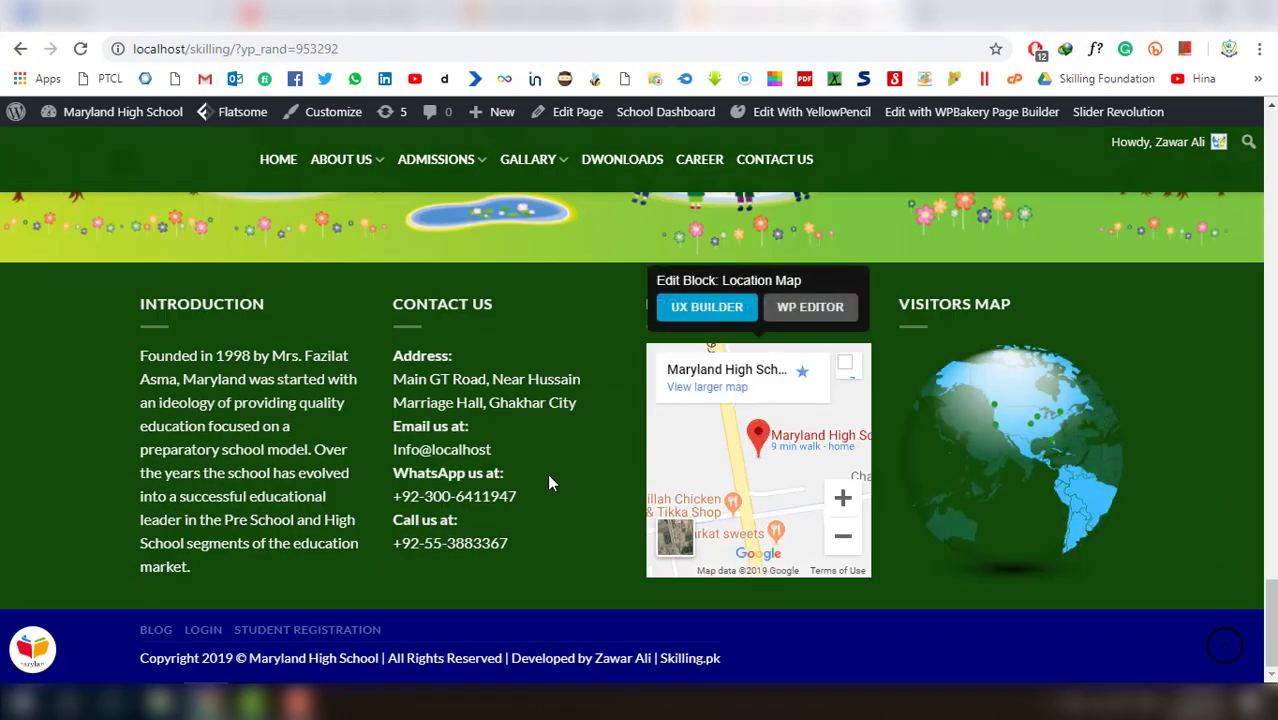
left_click(1163, 33)
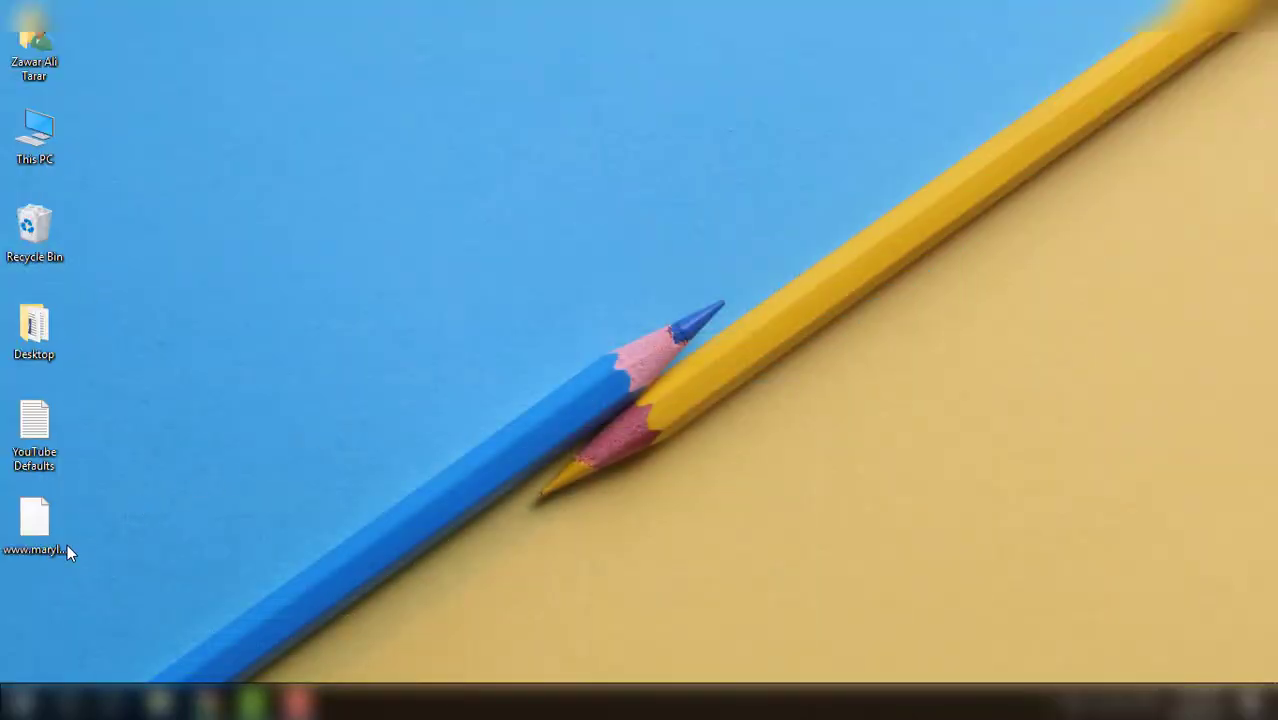
left_click(22, 527)
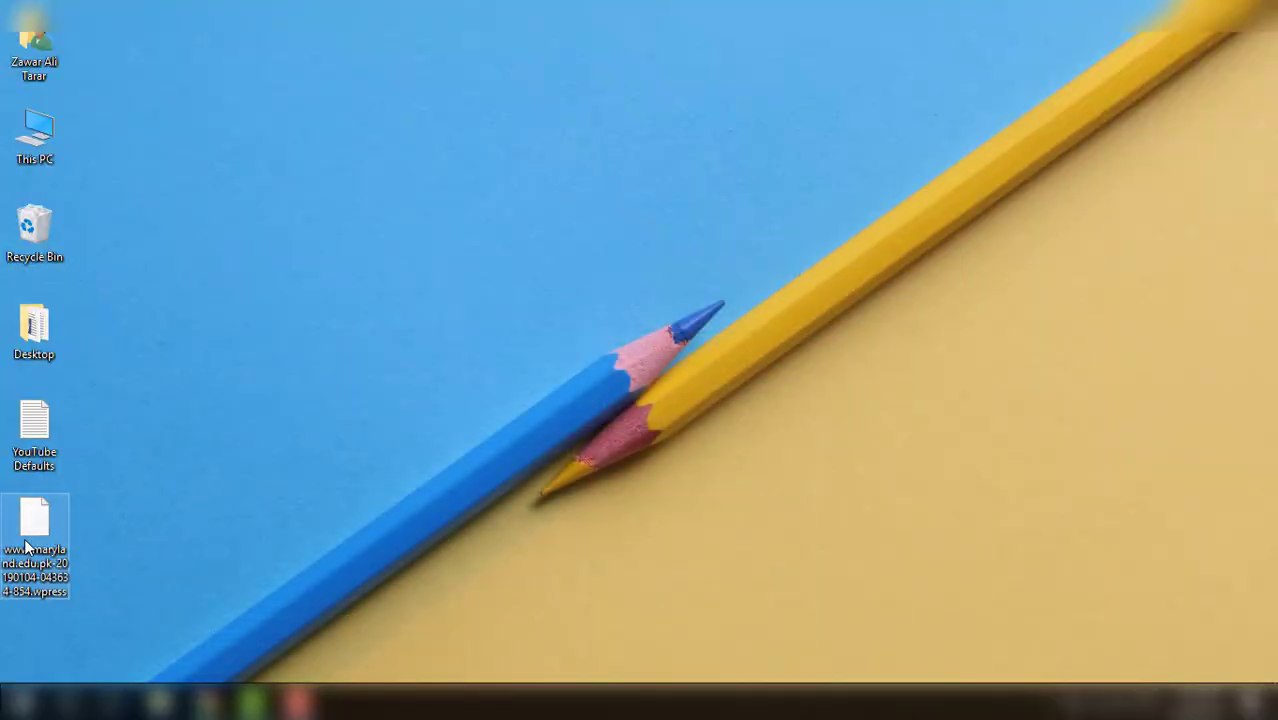
mouse_move(297, 703)
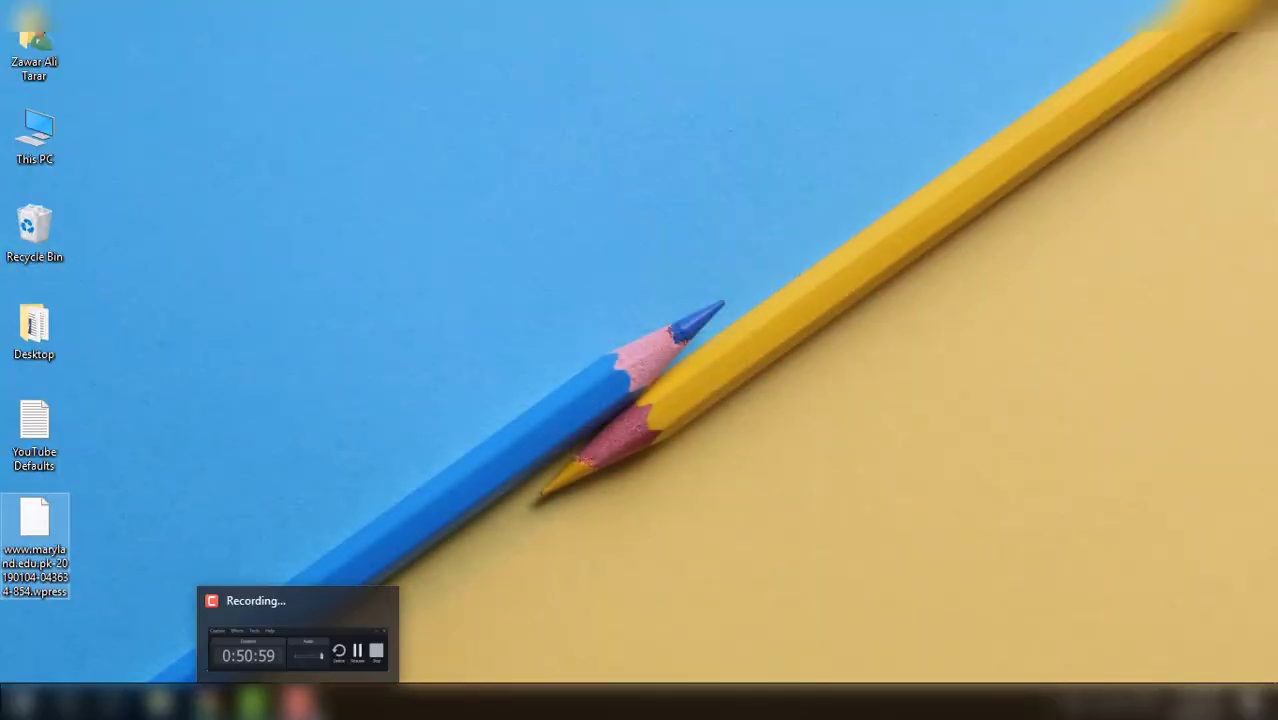
left_click(285, 615)
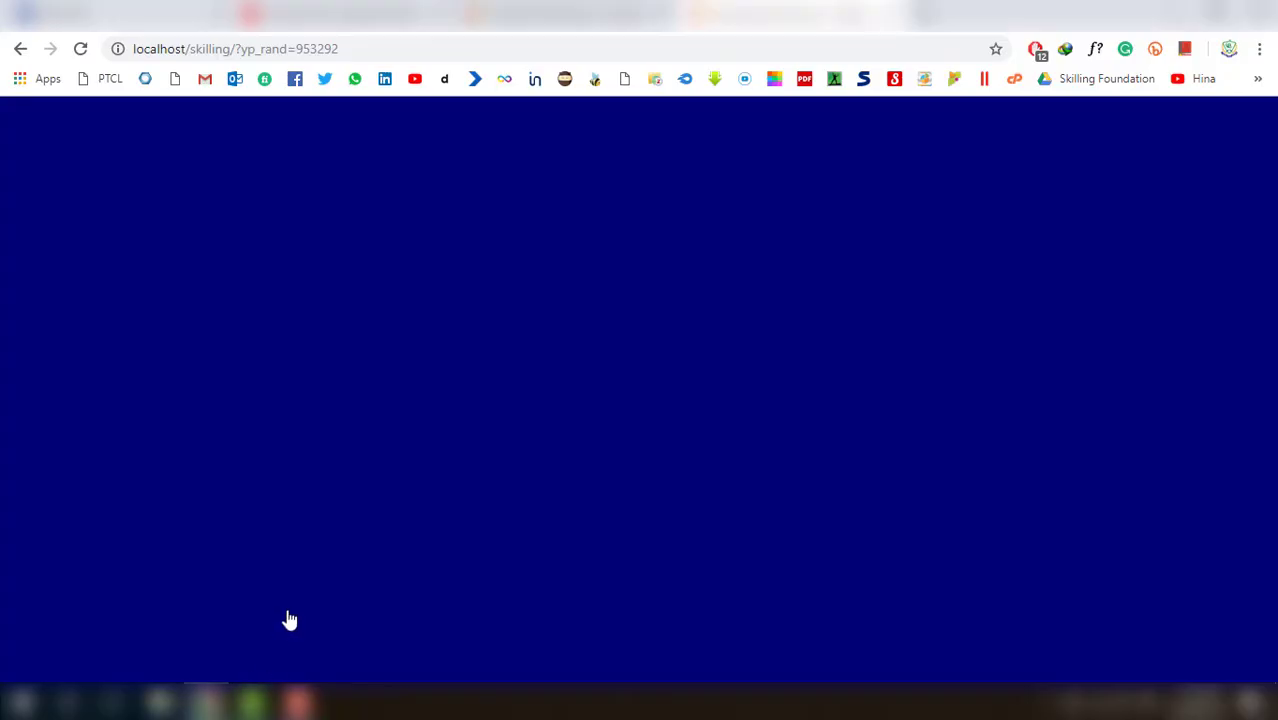
left_click(690, 16)
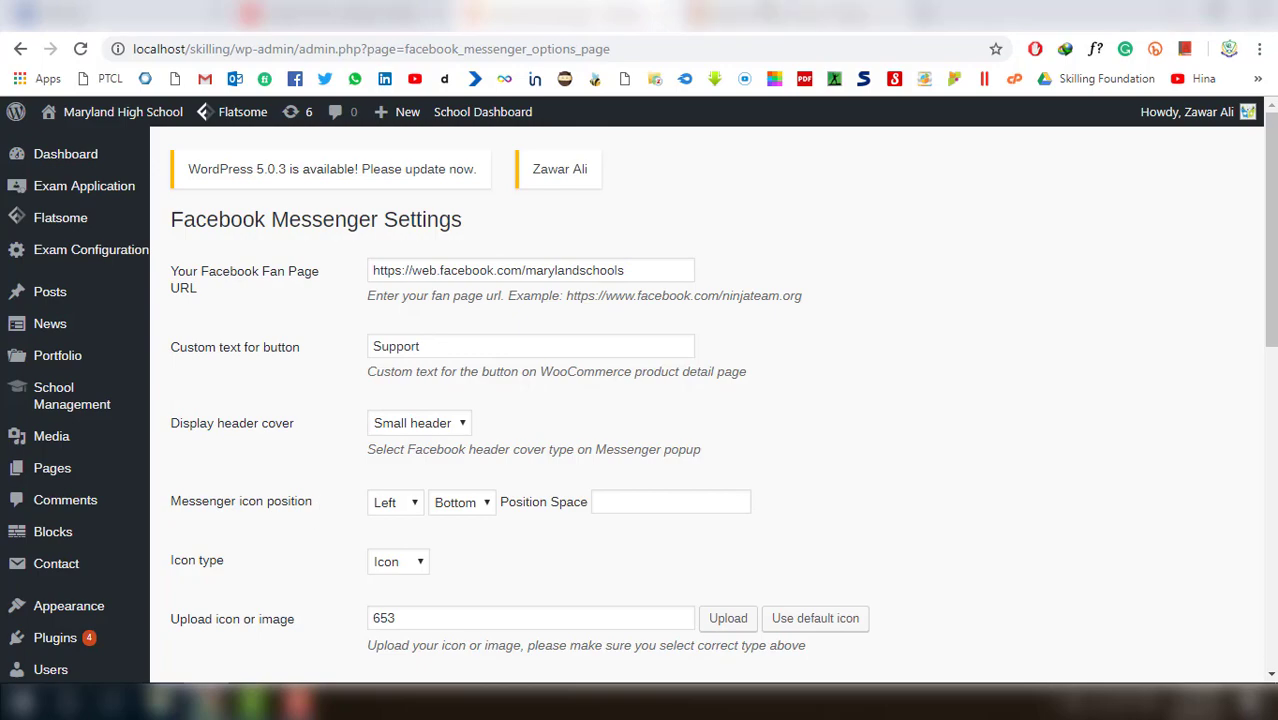
left_click(790, 15)
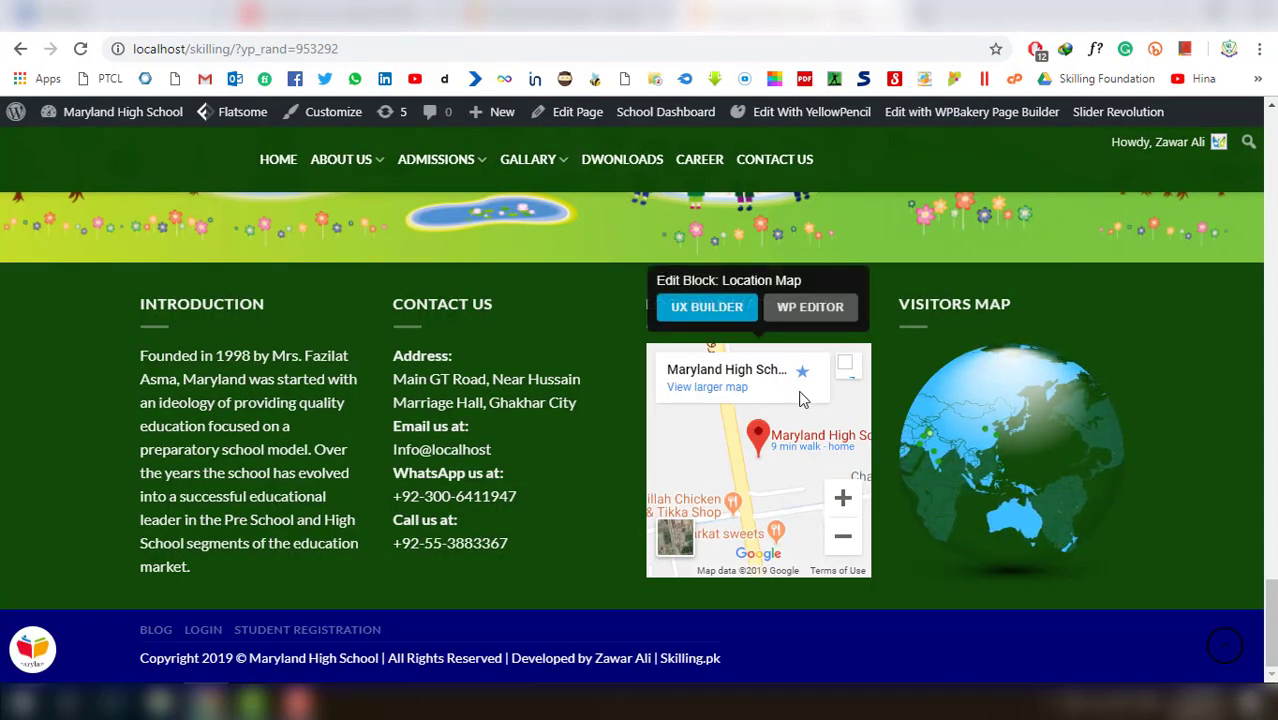
scroll(679, 308, "up", 8)
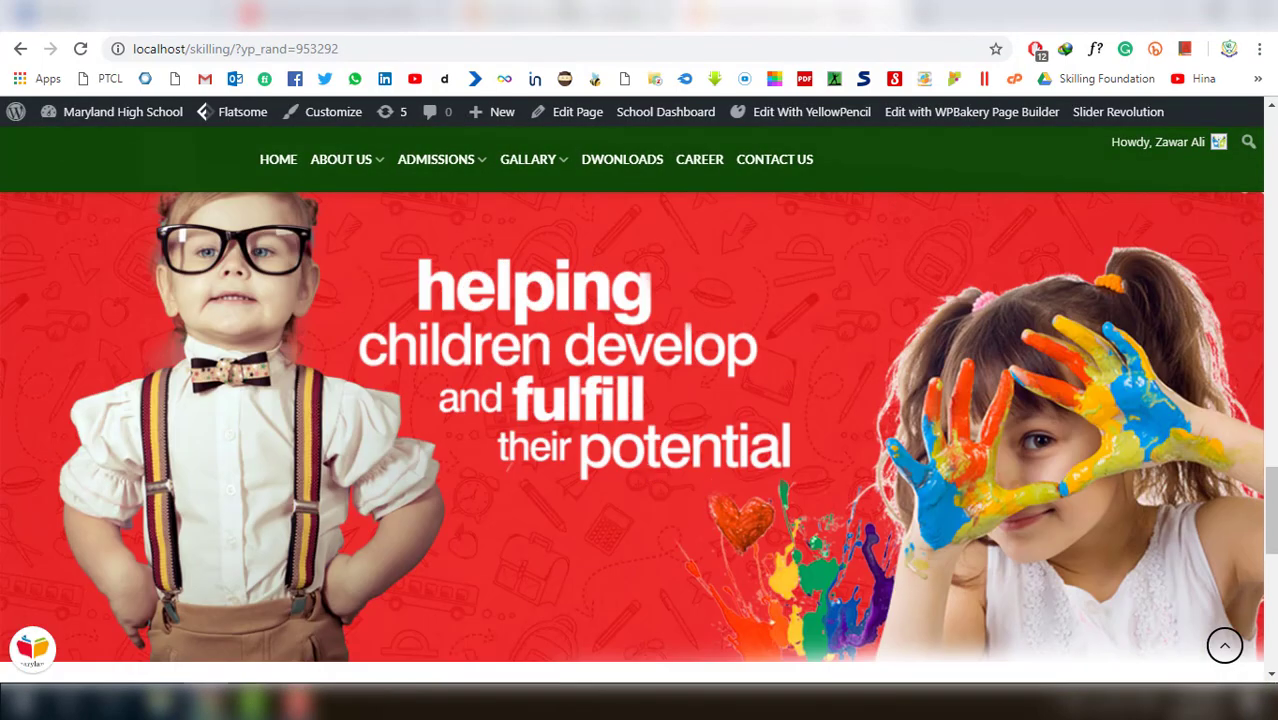
left_click(690, 16)
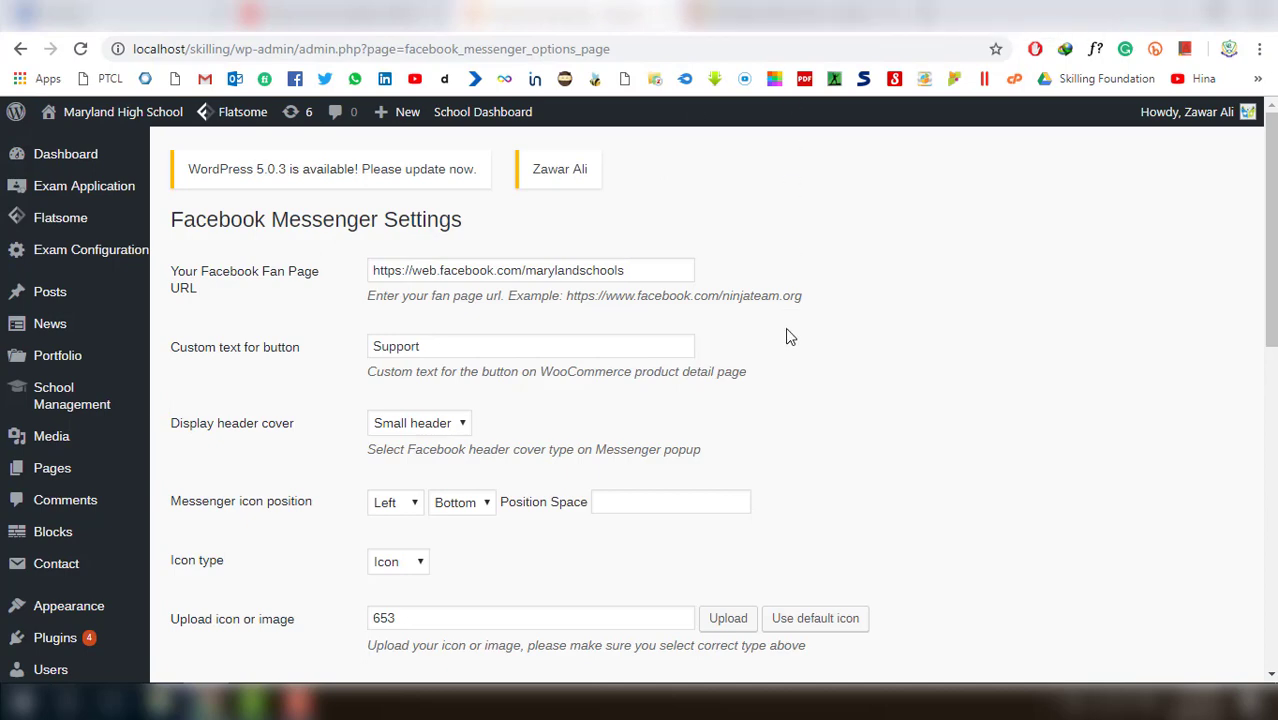
left_click(790, 15)
left_click(570, 15)
Look at the page builder and migration entries in the WordPress admin menu and at the .wpress backup file on the desktop
scroll(150, 569, "down", 2)
scroll(120, 568, "down", 2)
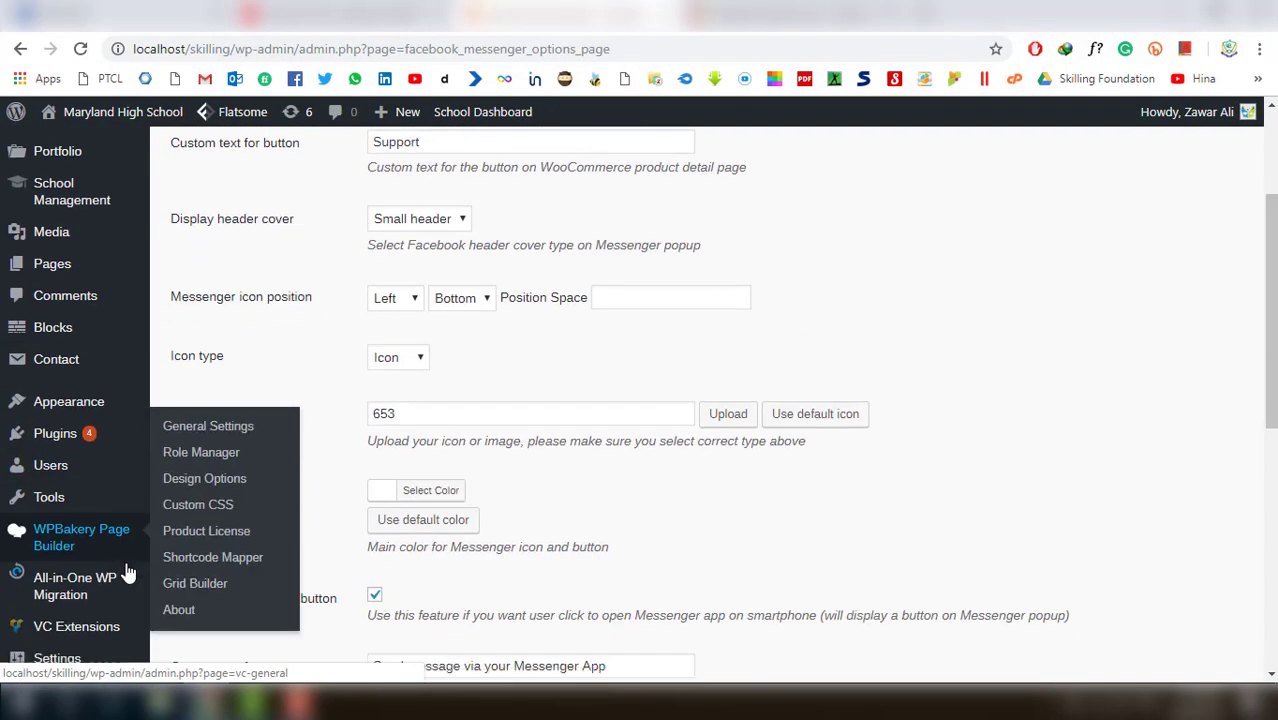
mouse_move(75, 417)
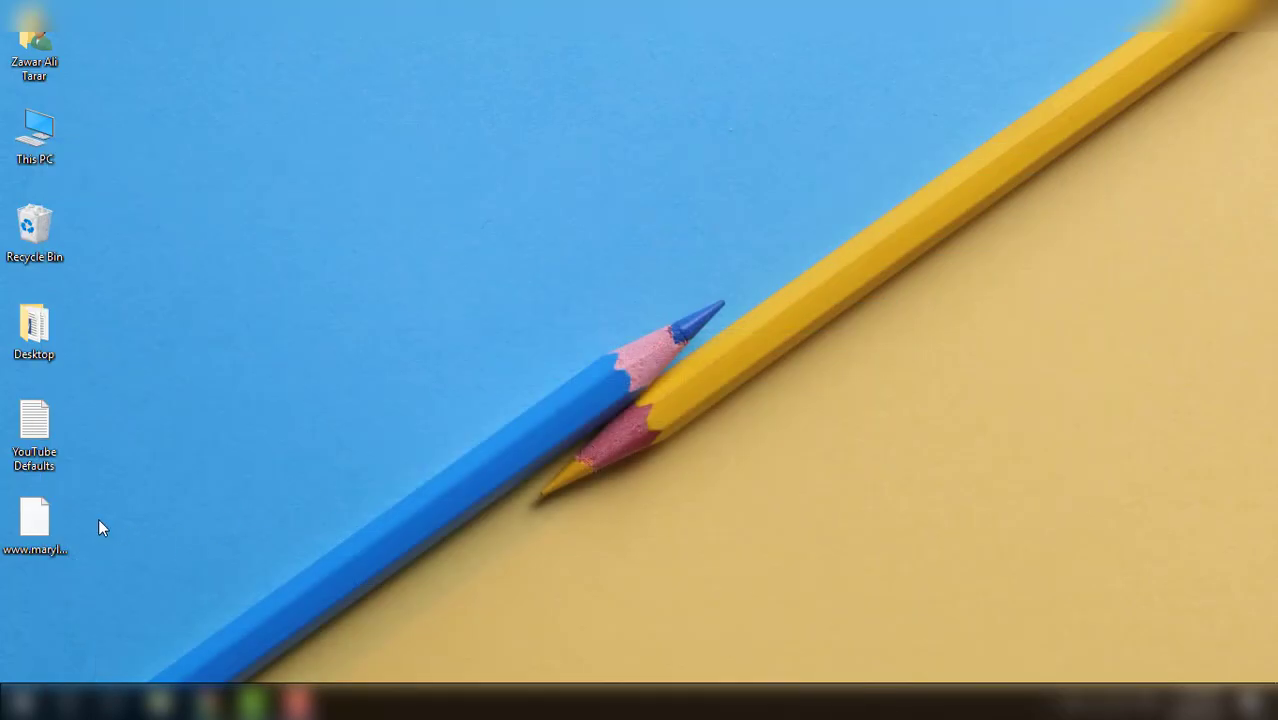
left_click(62, 513)
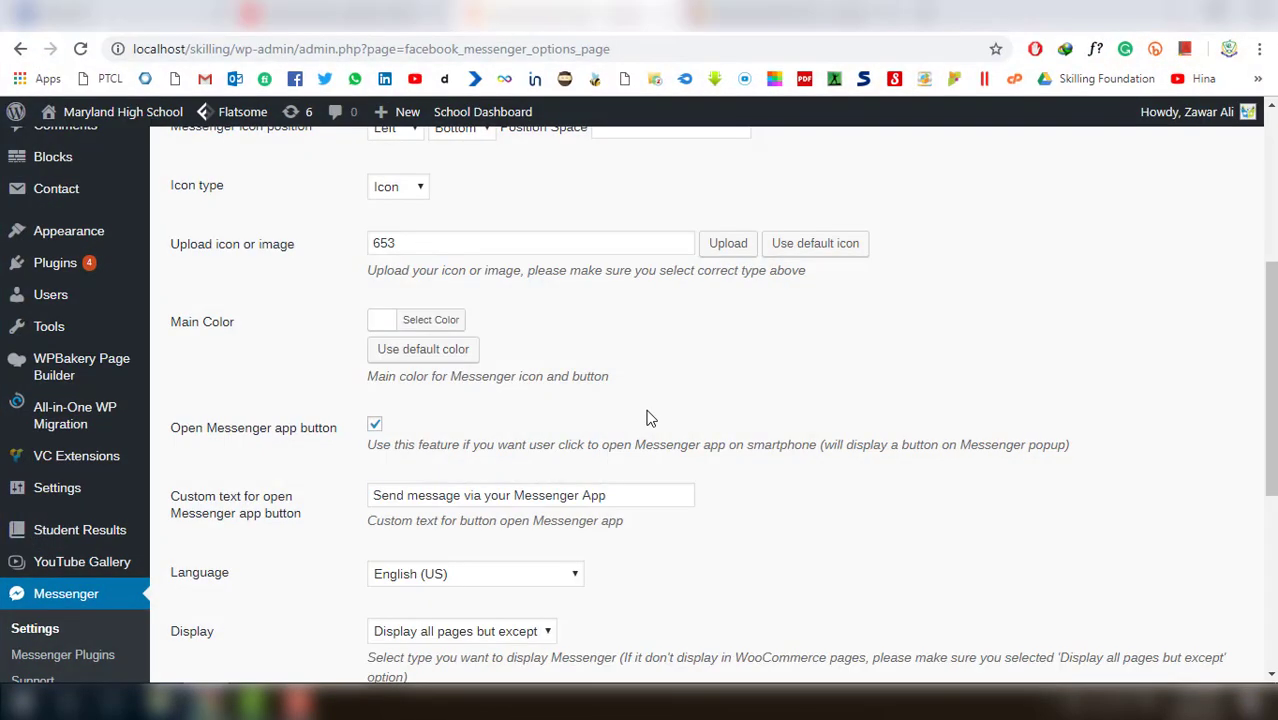
Look through the WordPress admin menu, including the Flatsome, Exam Configuration, School Management, All-in-One WP Migration, YellowPencil and News entries
scroll(625, 459, "down", 5)
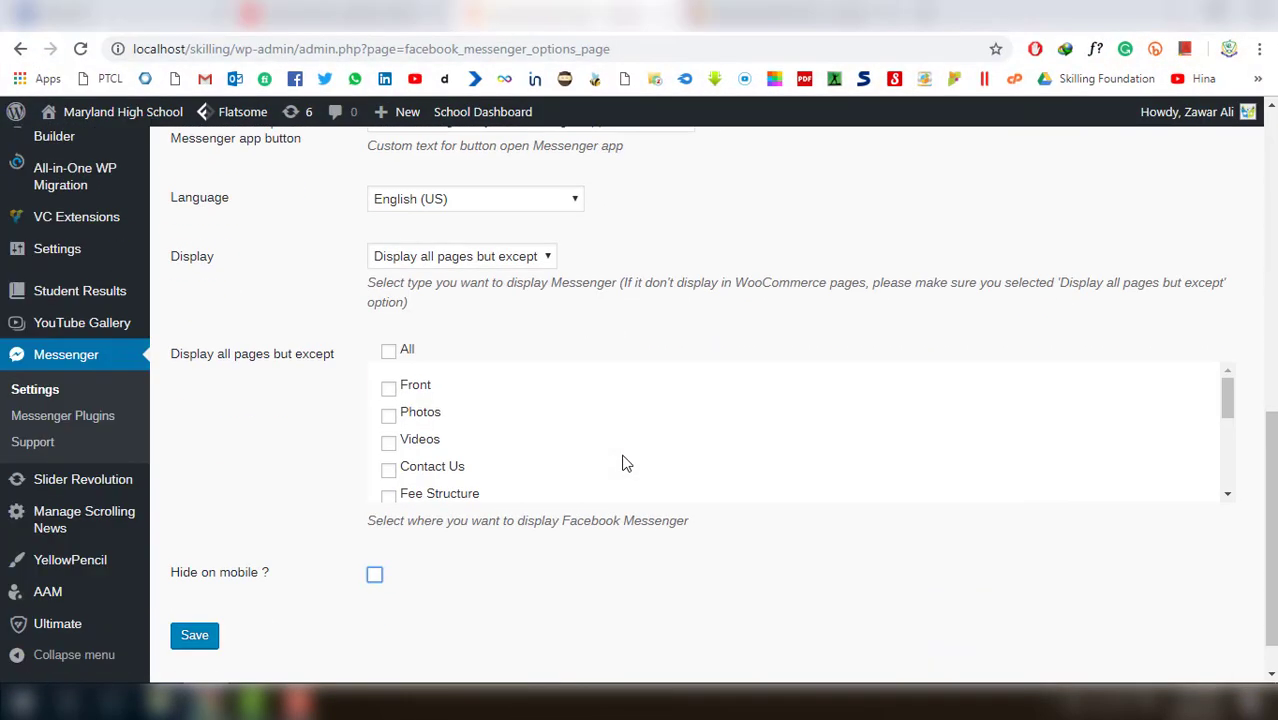
scroll(625, 463, "up", 8)
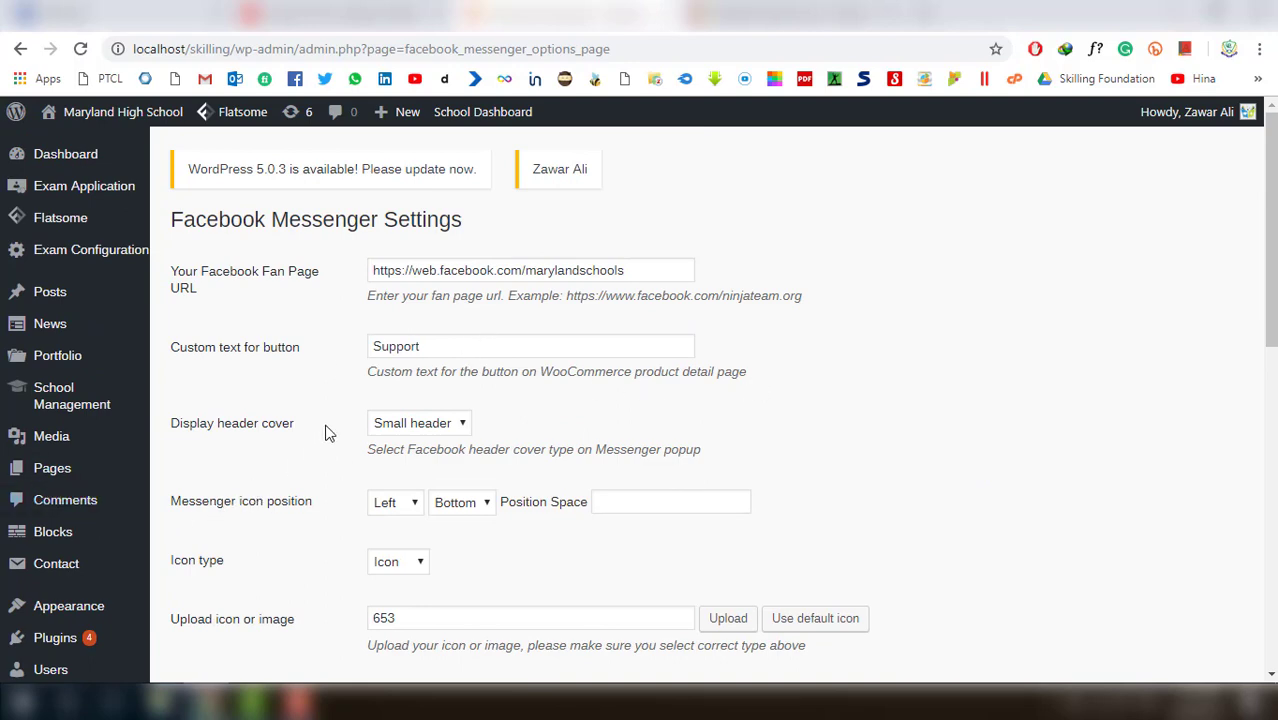
scroll(300, 436, "down", 7)
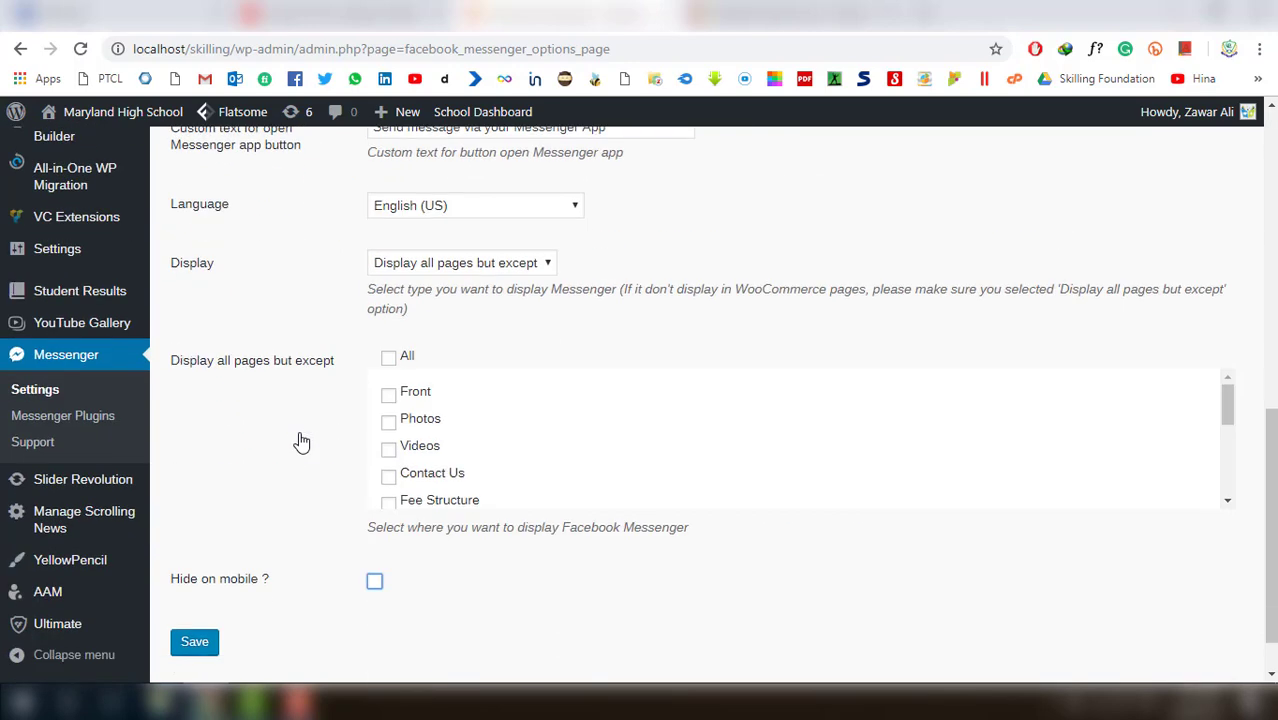
scroll(300, 437, "up", 7)
mouse_move(82, 231)
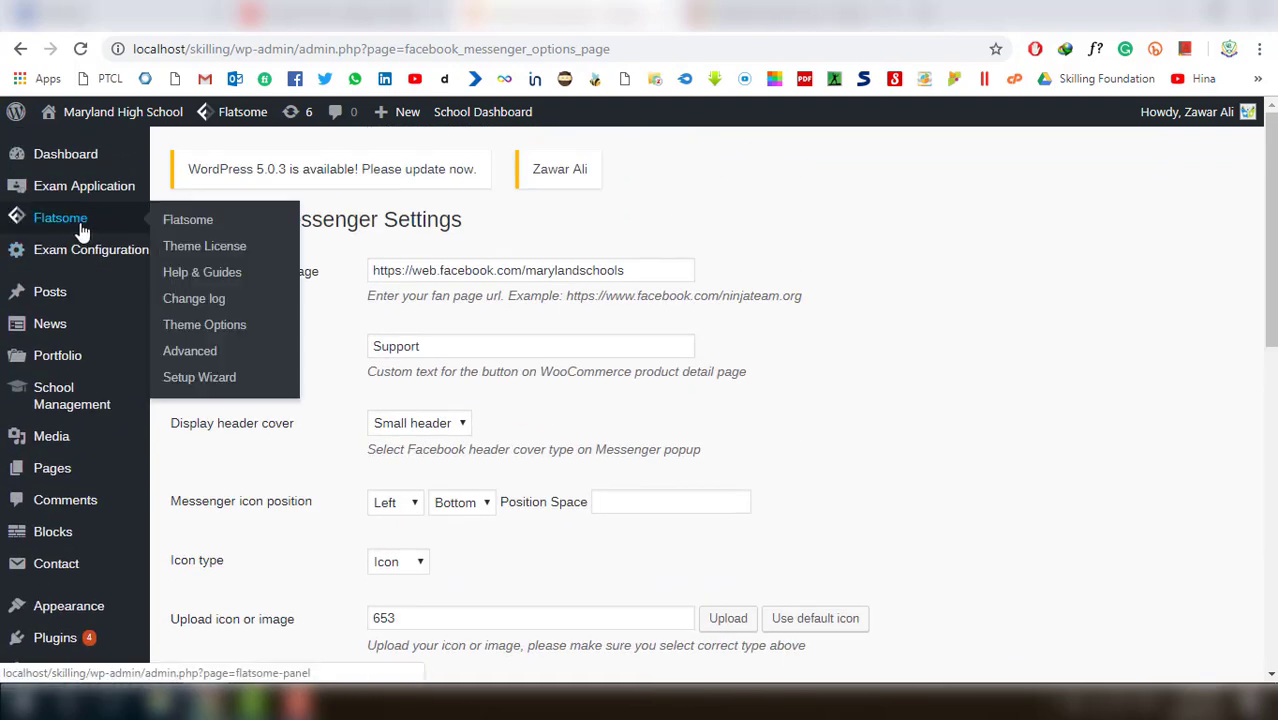
mouse_move(82, 254)
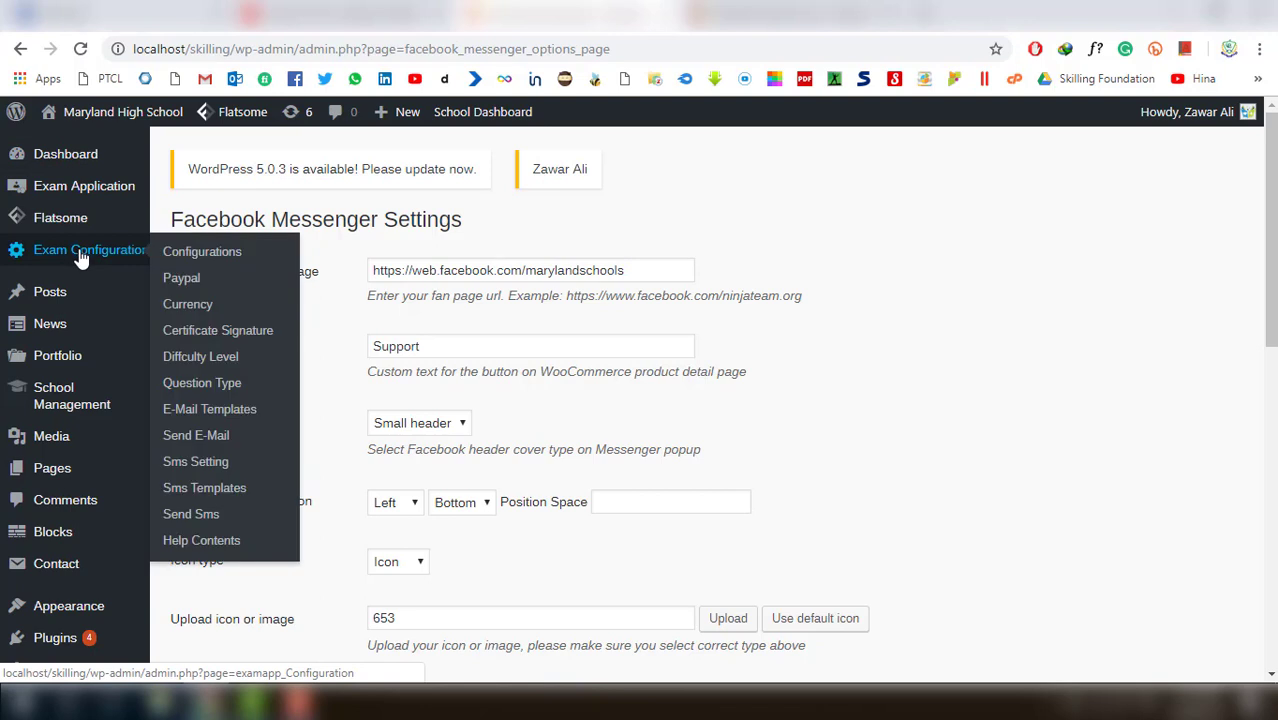
mouse_move(95, 410)
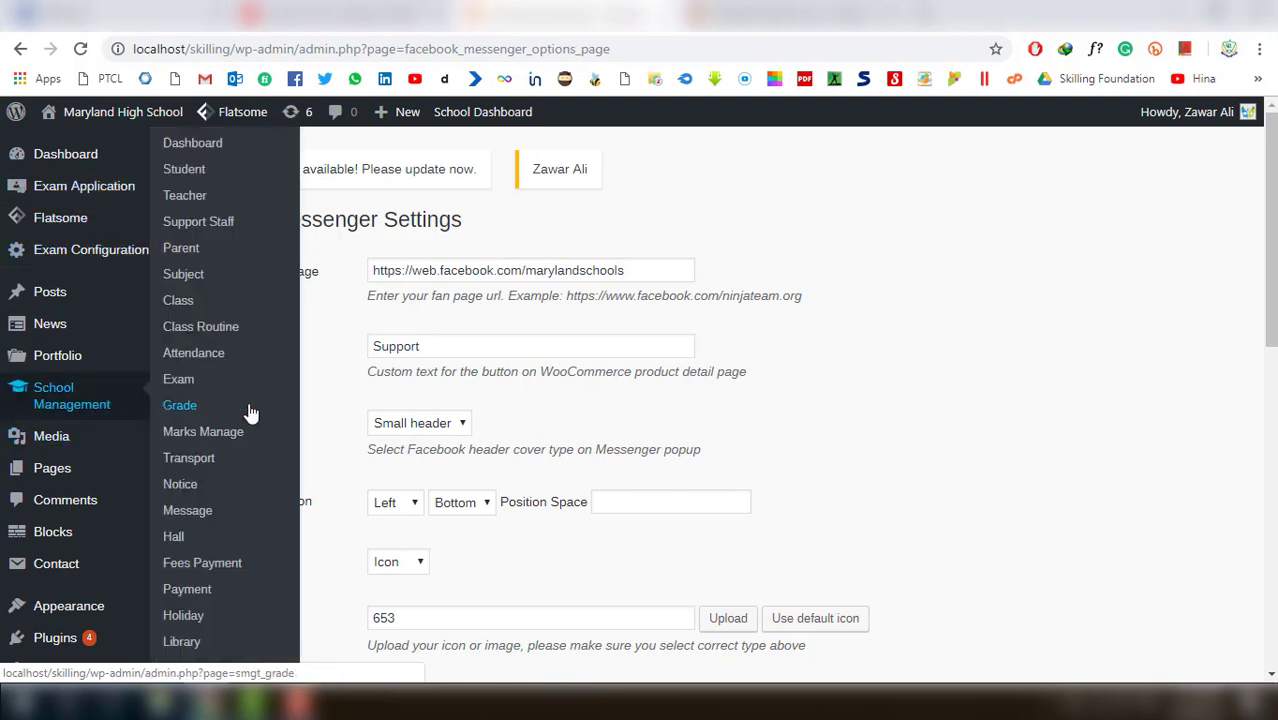
scroll(377, 420, "down", 3)
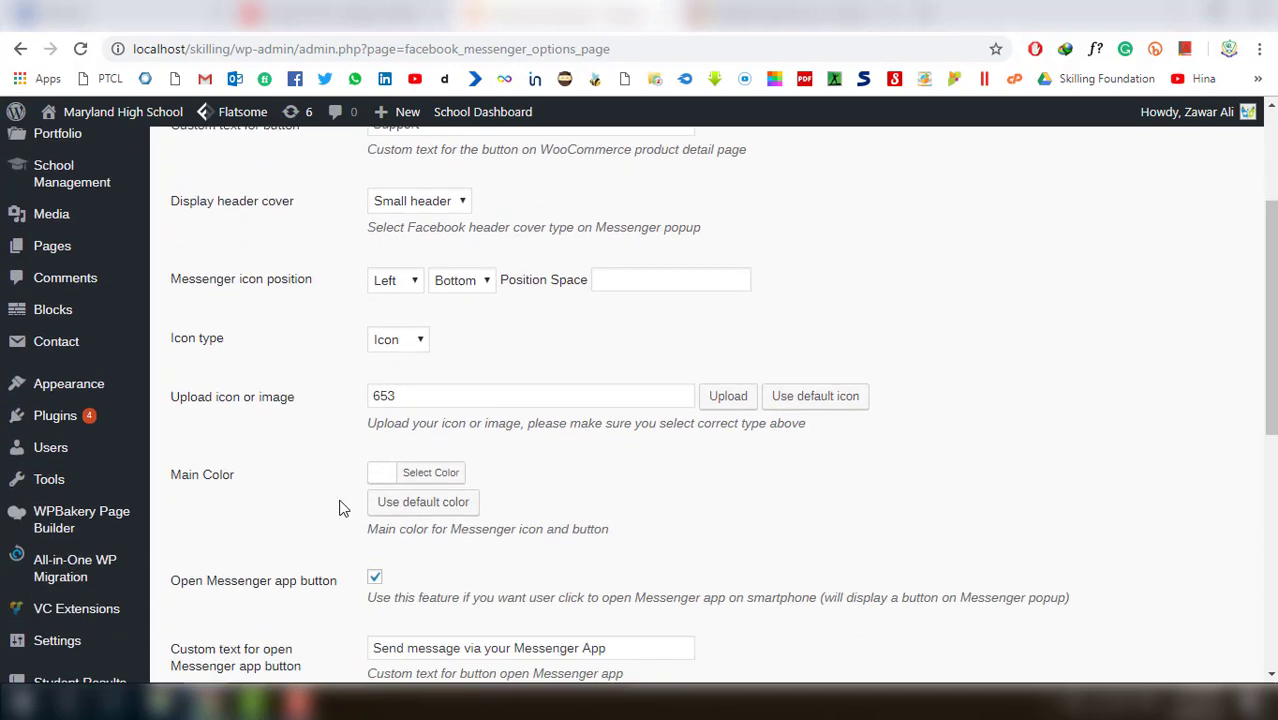
mouse_move(88, 485)
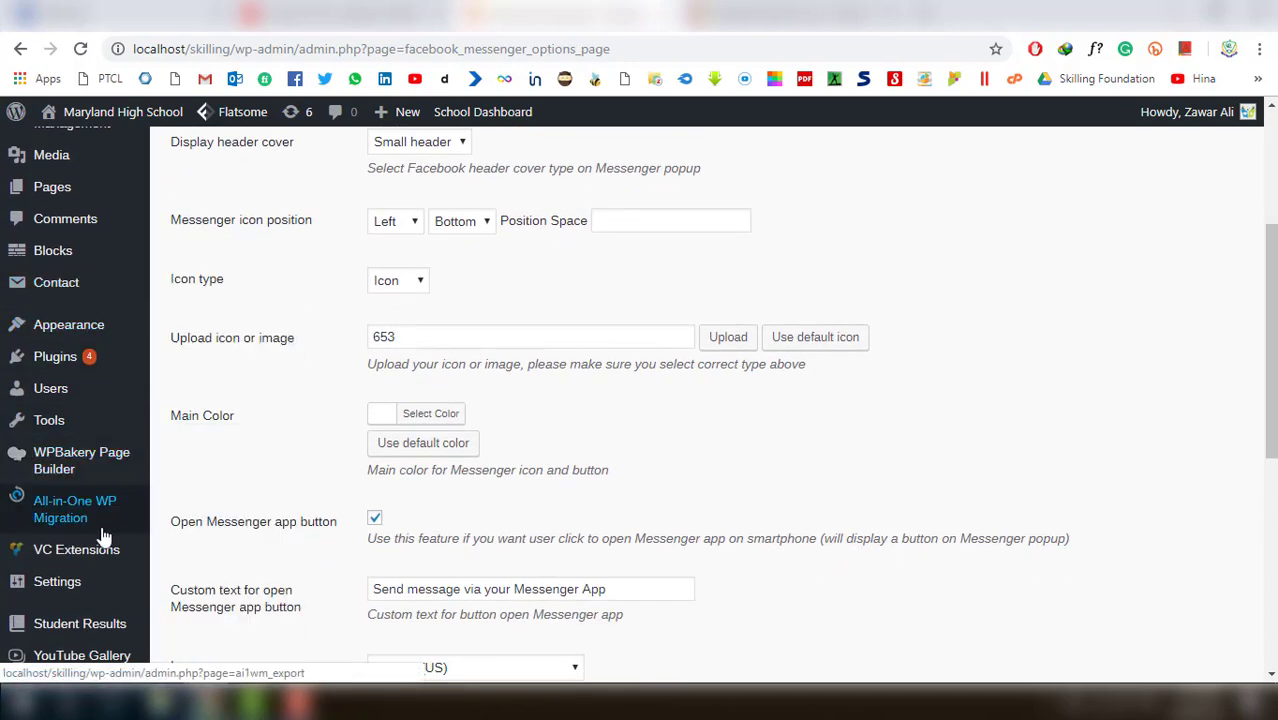
mouse_move(116, 537)
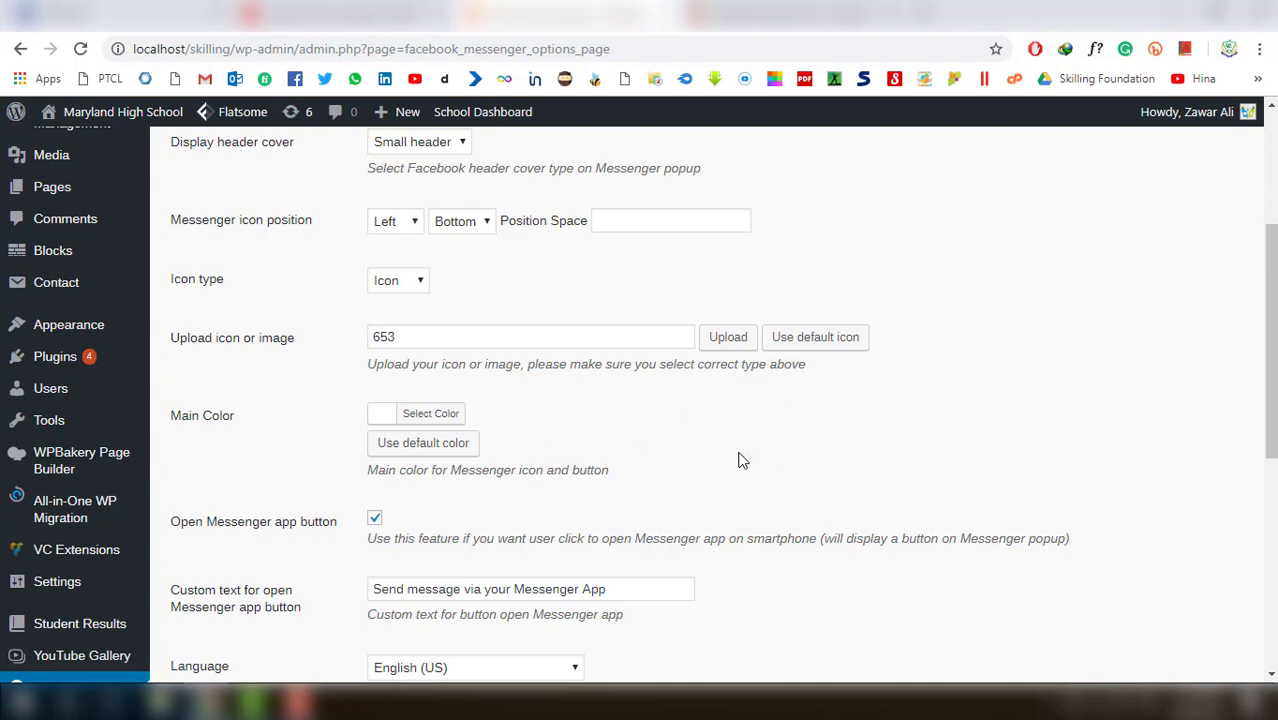
scroll(741, 460, "down", 1)
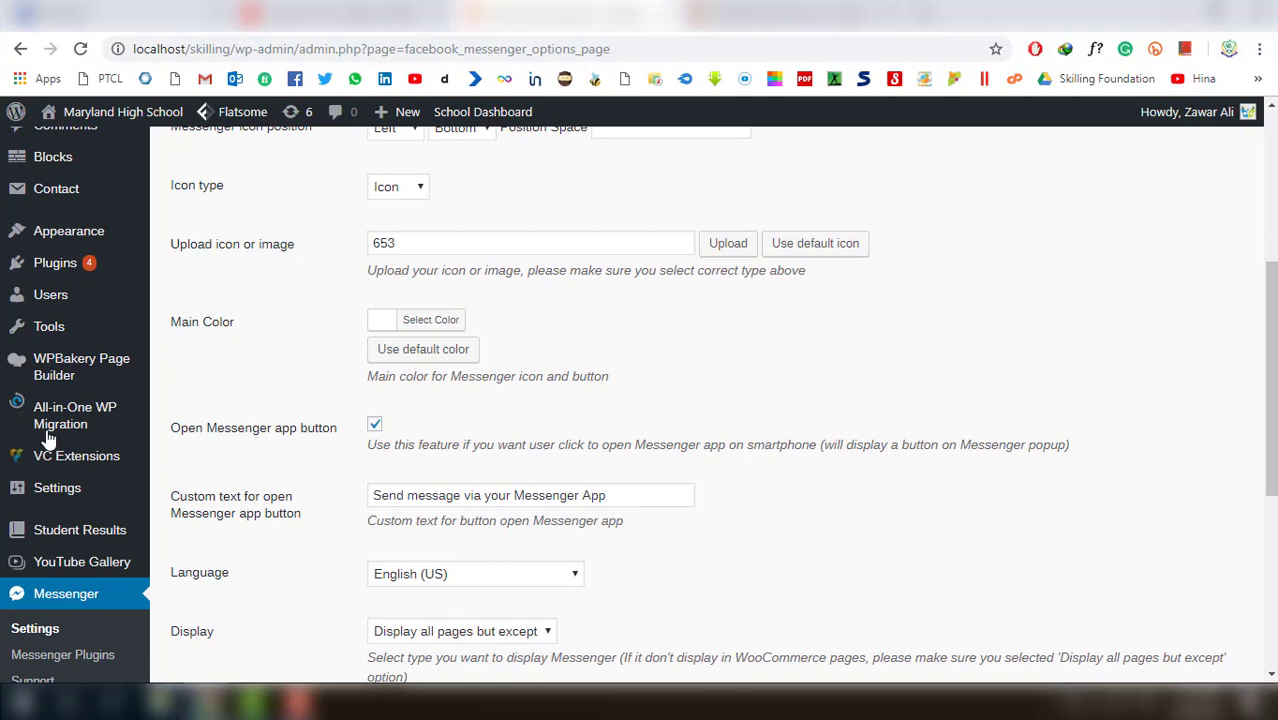
scroll(47, 430, "down", 3)
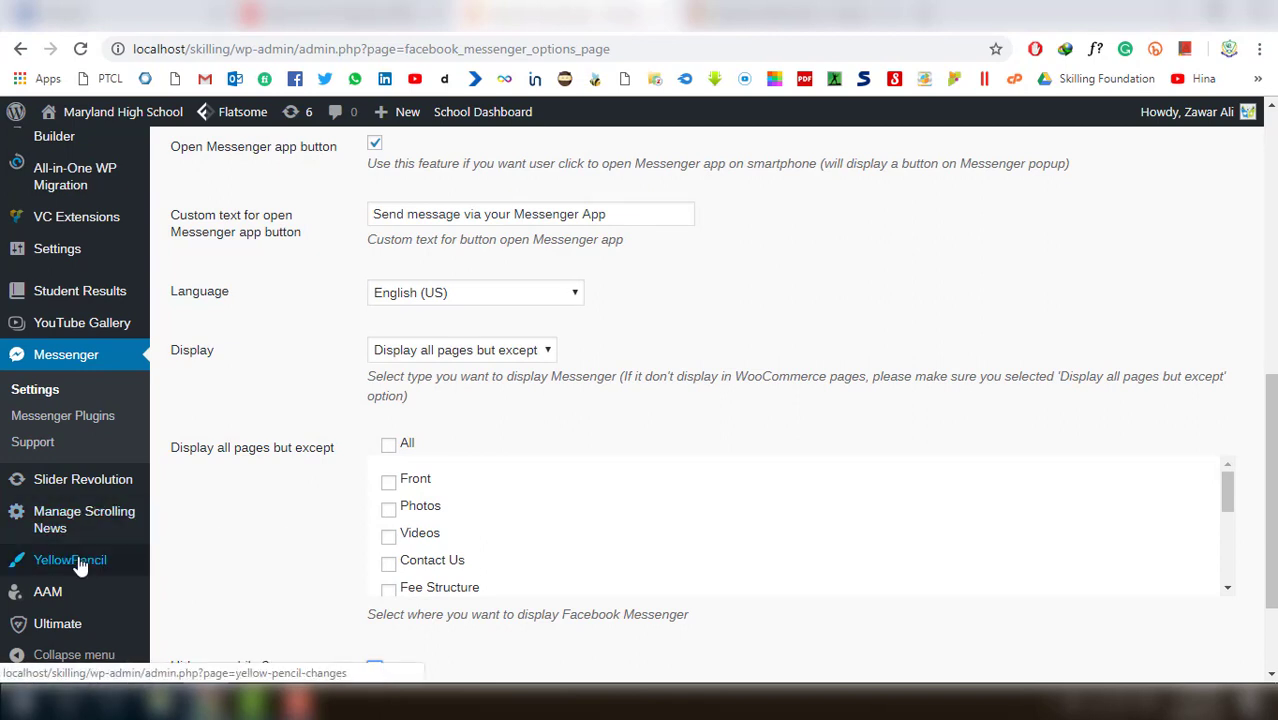
mouse_move(111, 566)
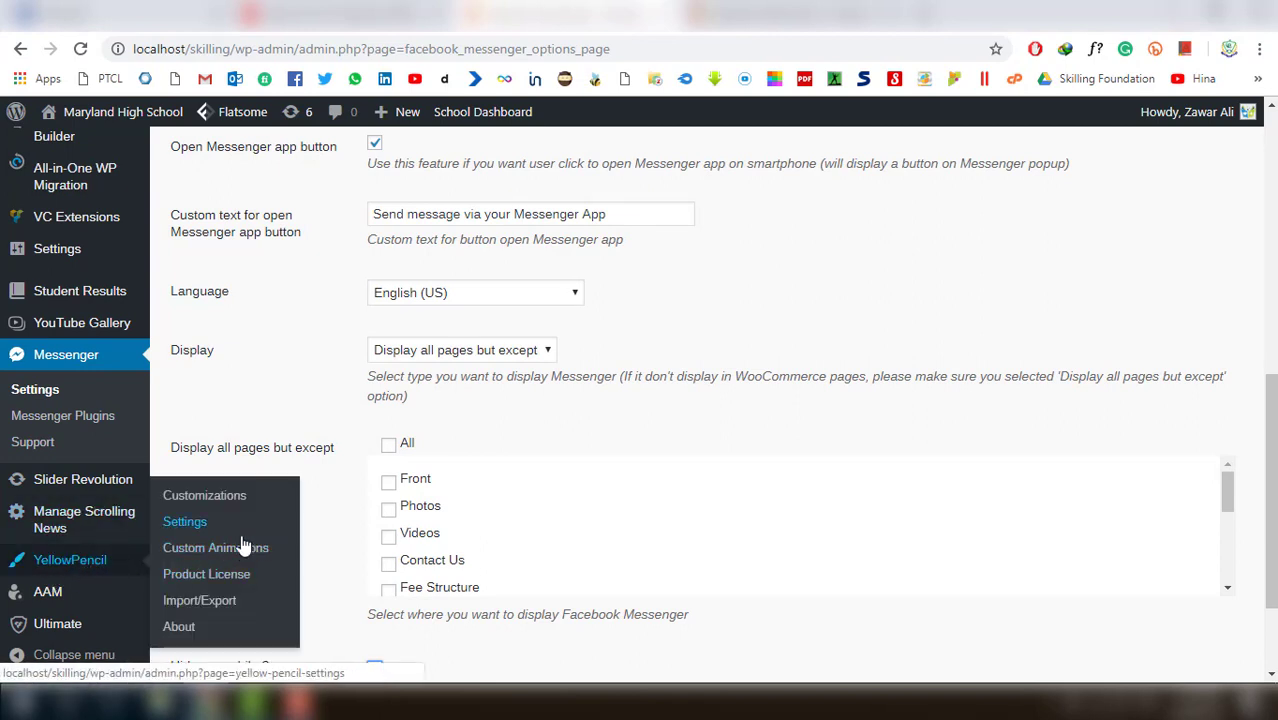
scroll(89, 357, "up", 7)
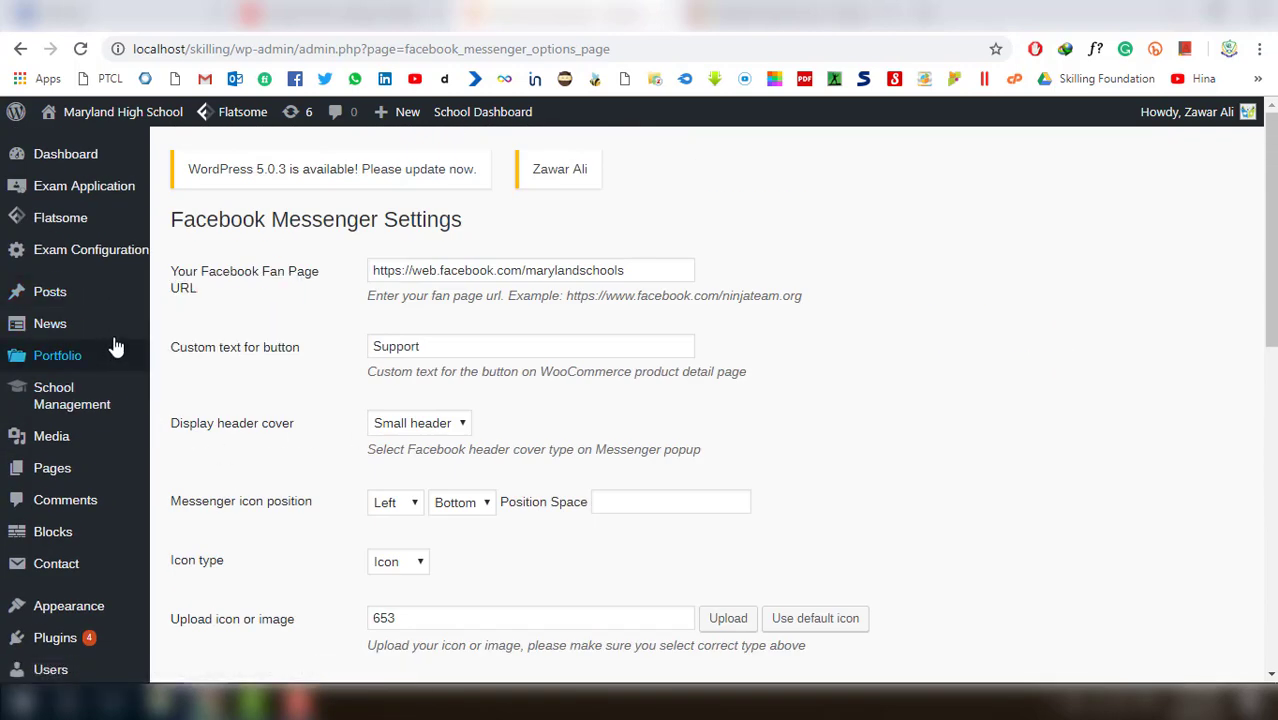
mouse_move(116, 345)
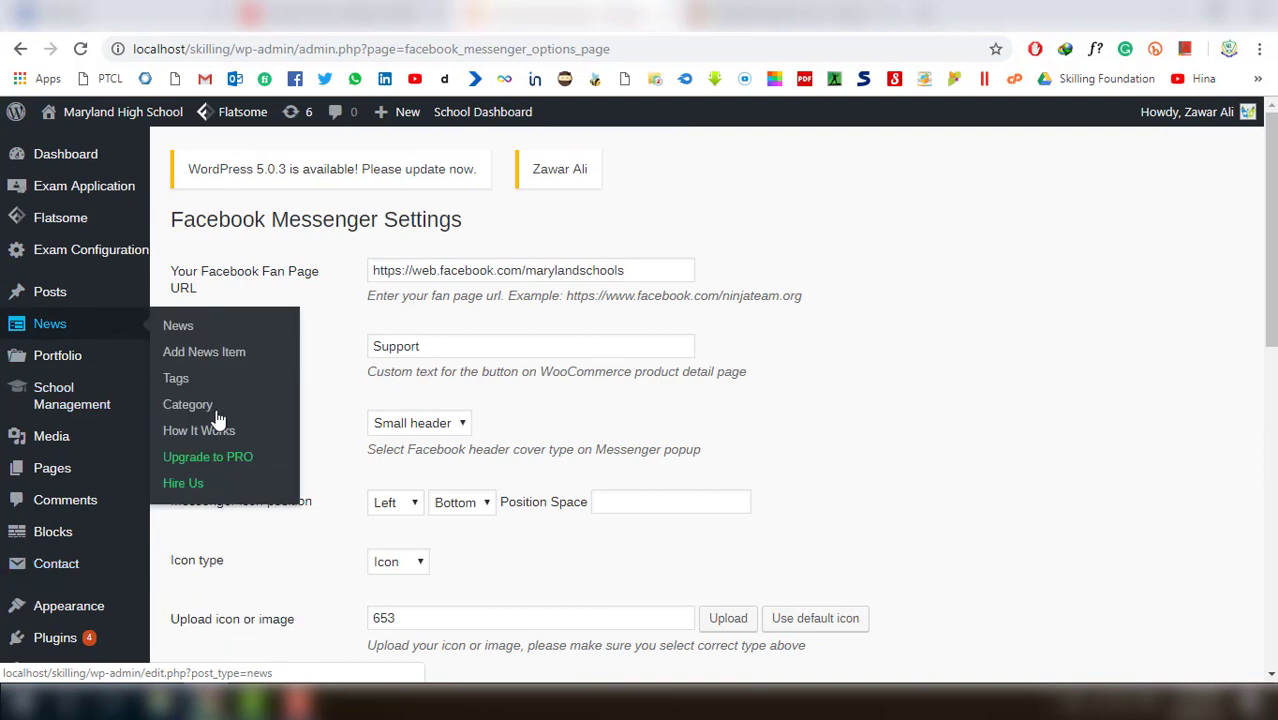
Select the .wpress backup file on the desktop, return to the browser and view the school home page down to its footer
scroll(517, 442, "down", 6)
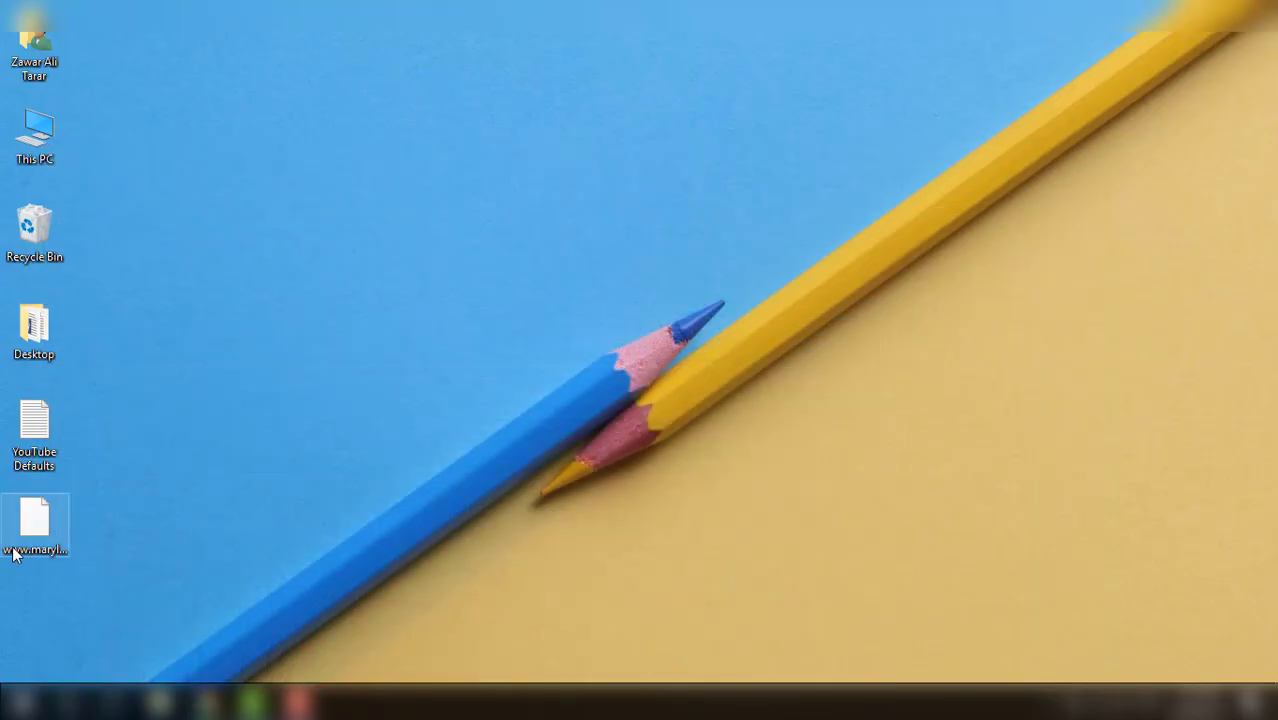
left_click(20, 540)
left_click(206, 702)
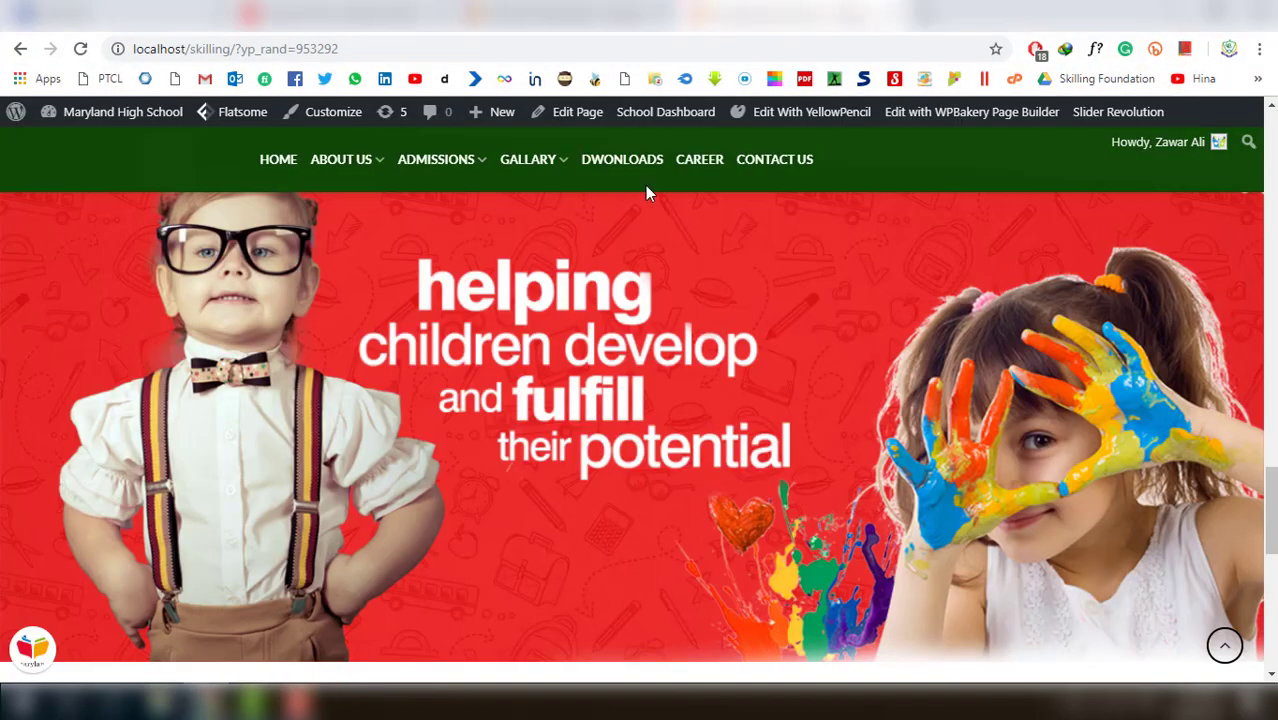
scroll(580, 392, "down", 8)
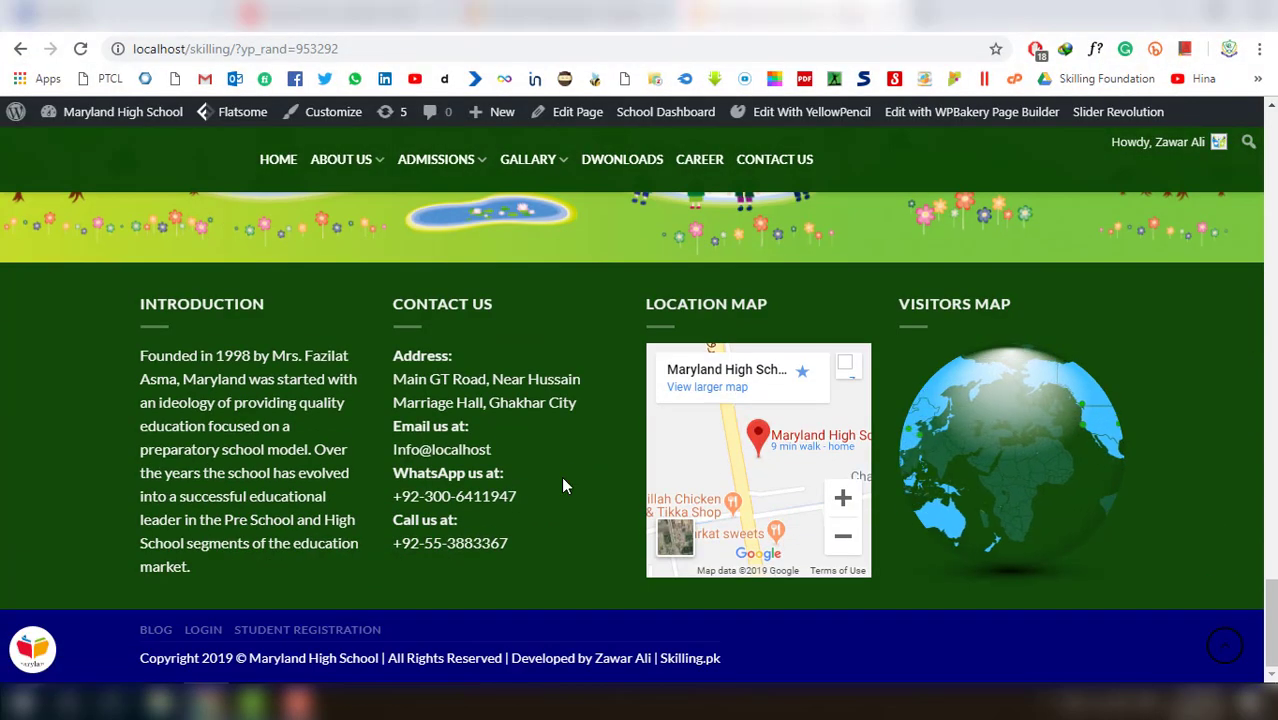
scroll(562, 478, "up", 8)
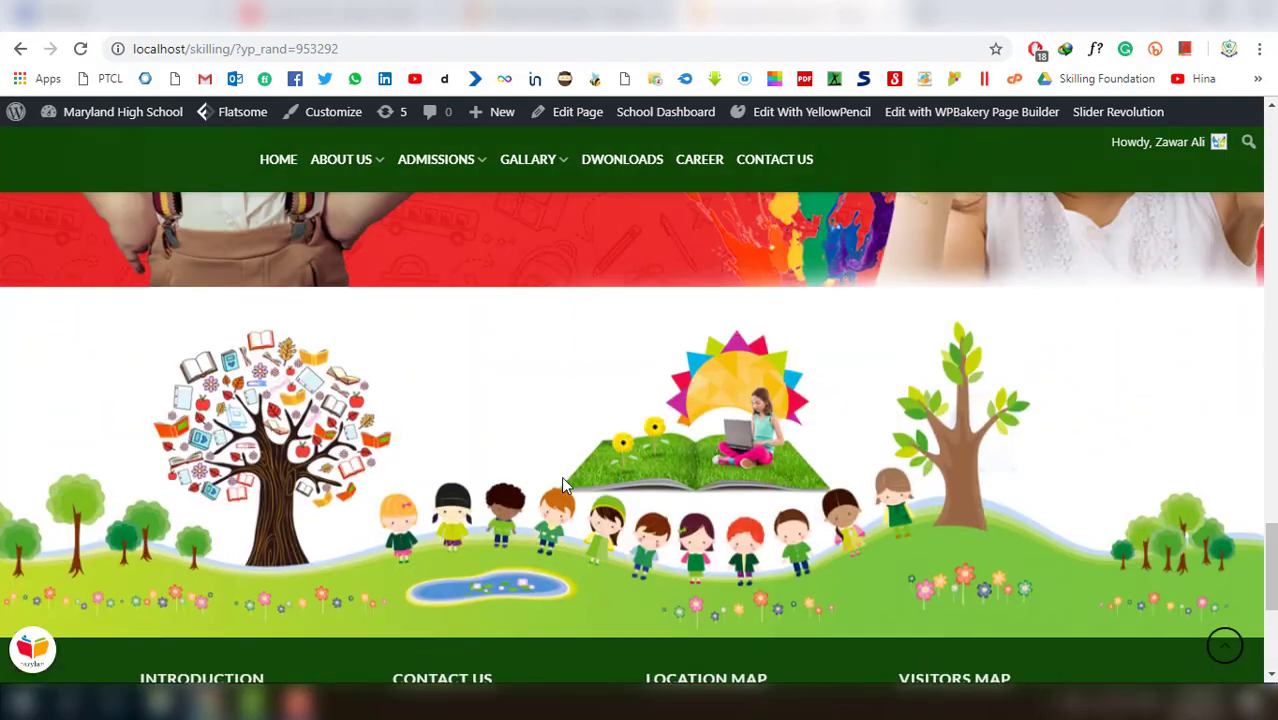
Look over the school home page from the footer illustration up to the latest news slider and the Notifications section
scroll(561, 476, "up", 10)
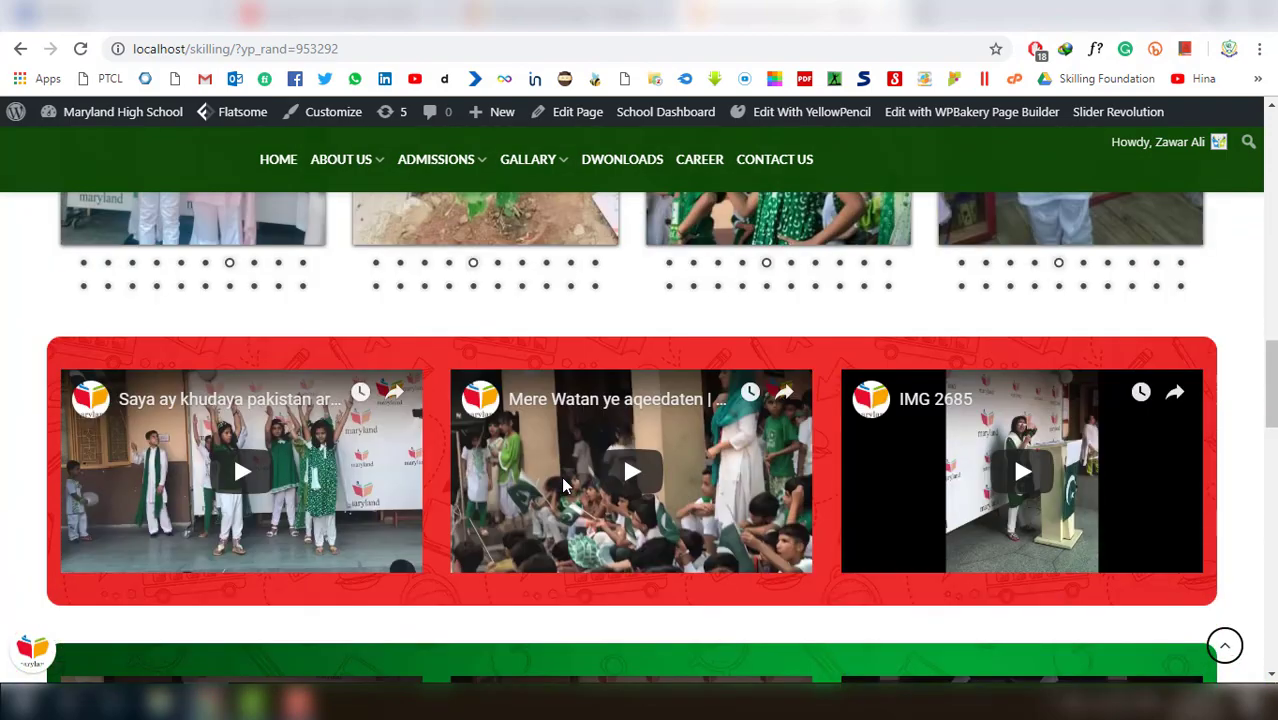
scroll(561, 476, "up", 5)
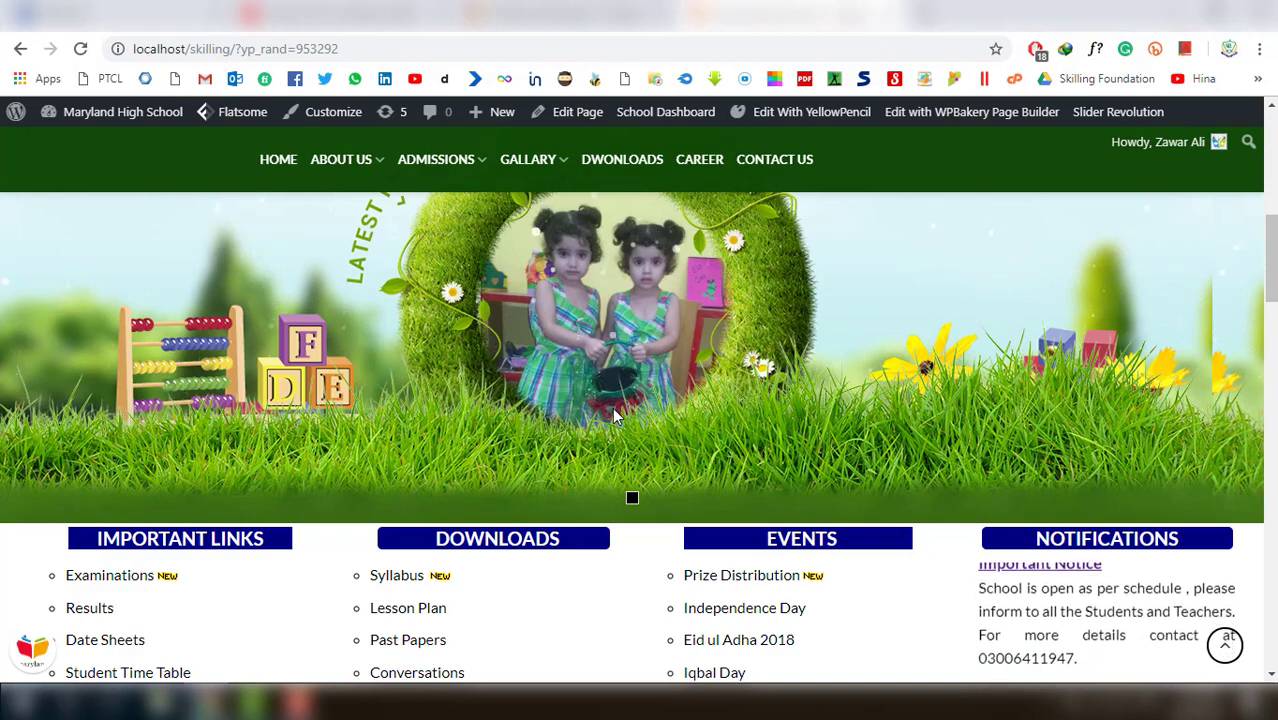
scroll(614, 412, "down", 2)
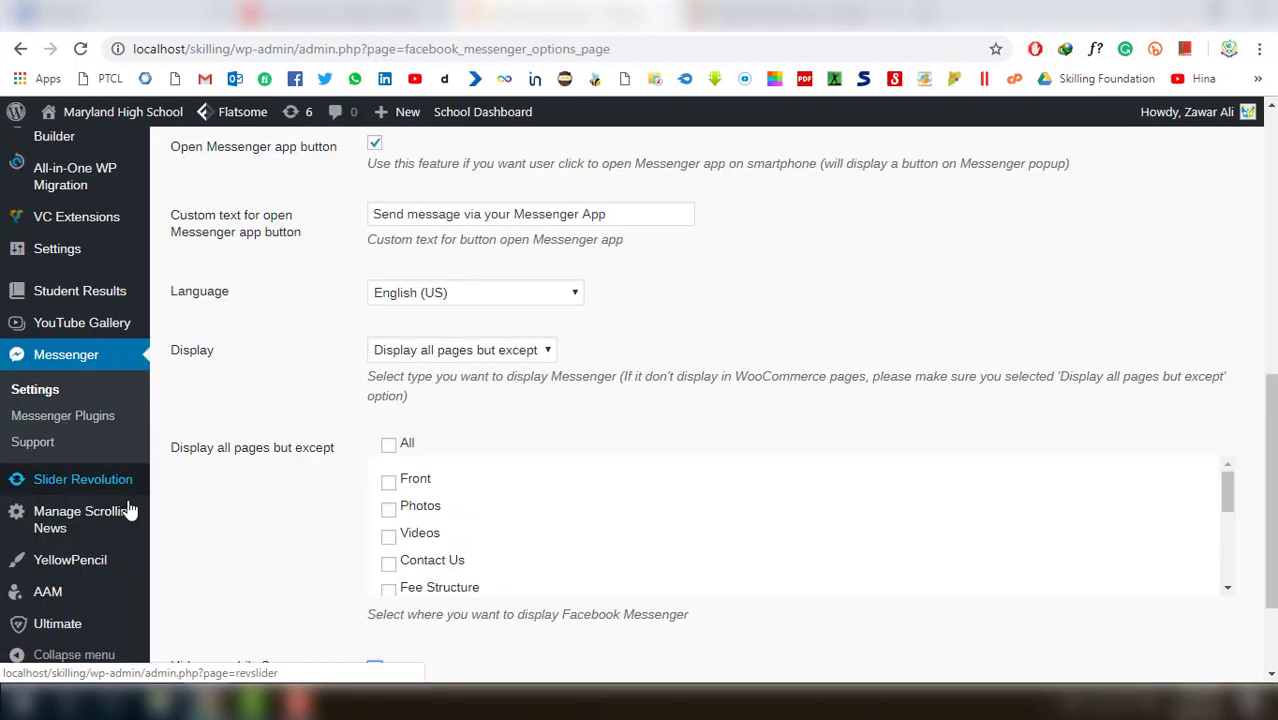
Open the scrolling news management page and look over its news list and scroller shortcodes
left_click(74, 540)
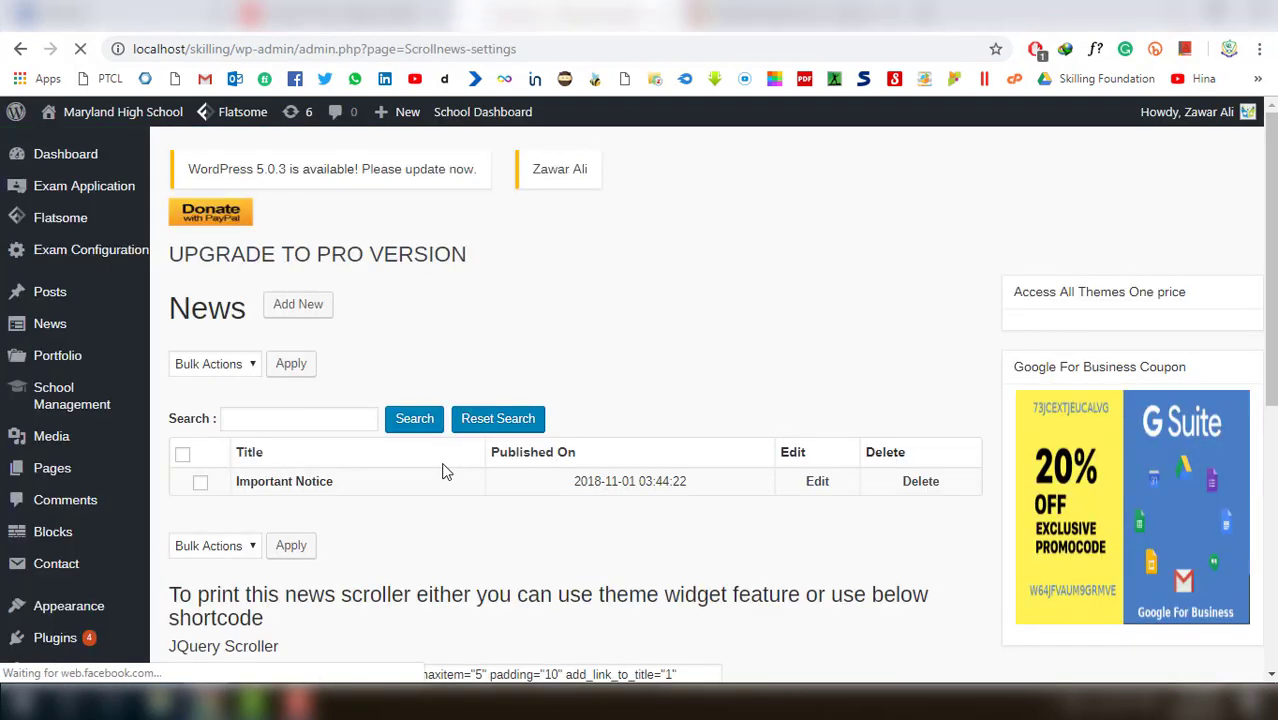
scroll(443, 471, "down", 3)
scroll(392, 444, "up", 2)
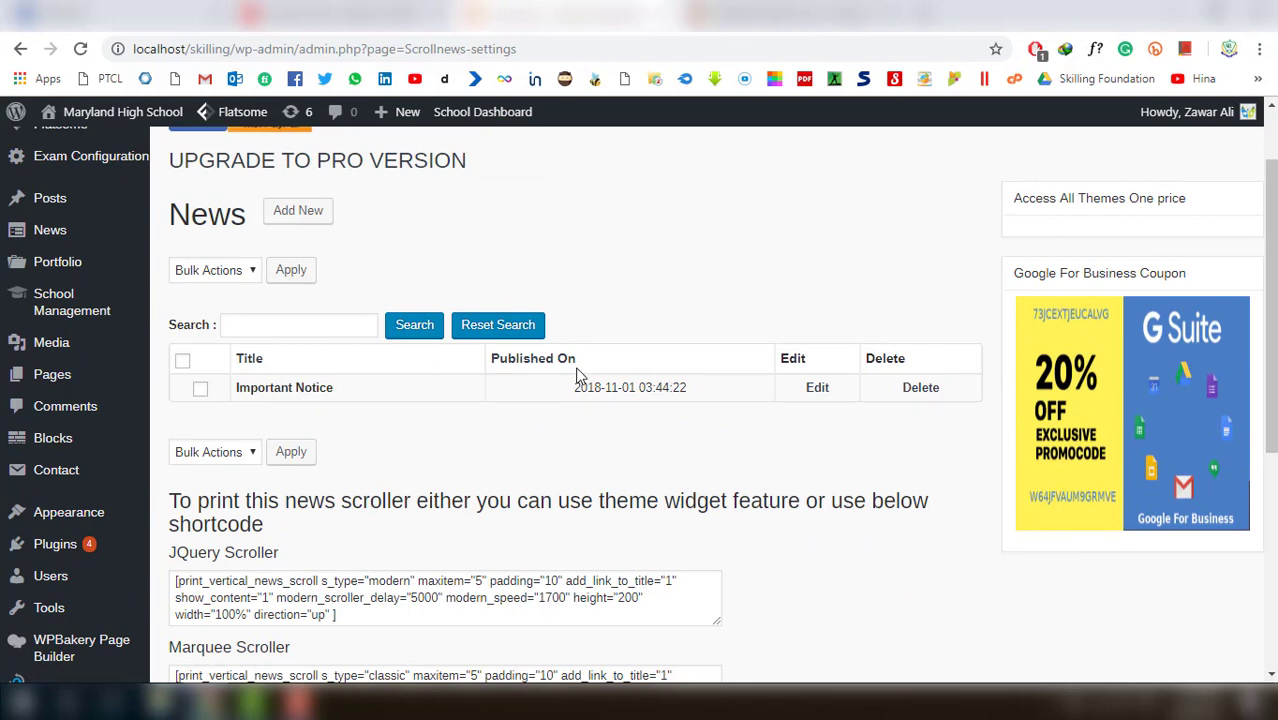
Open the Important Notice news item for editing and review its title, URL and content
left_click(818, 388)
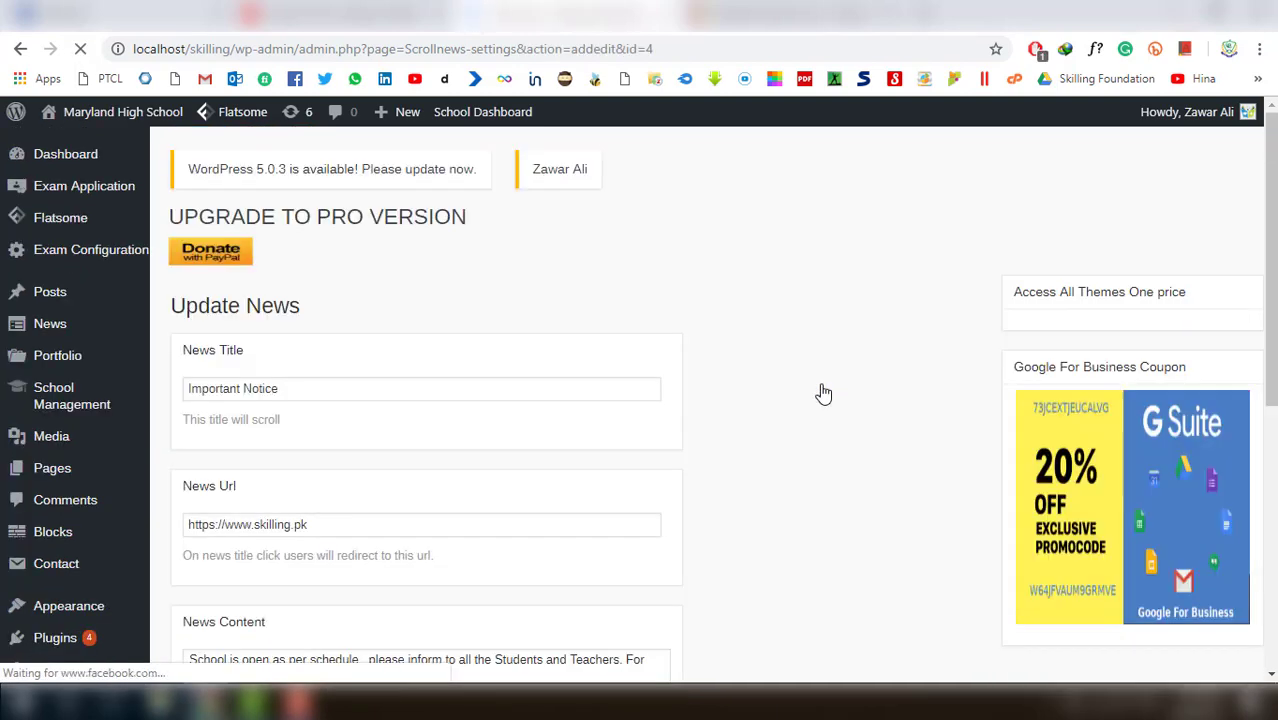
scroll(835, 420, "down", 2)
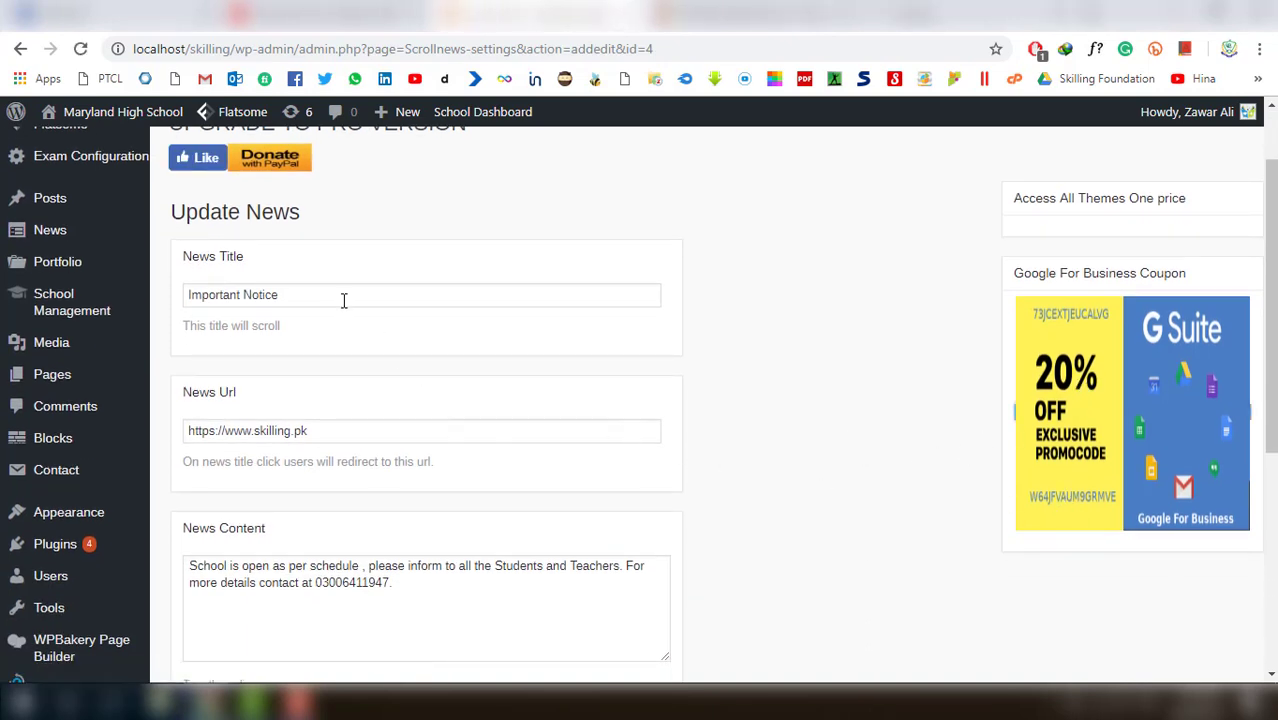
left_click_drag(343, 300, 120, 302)
left_click_drag(330, 437, 168, 443)
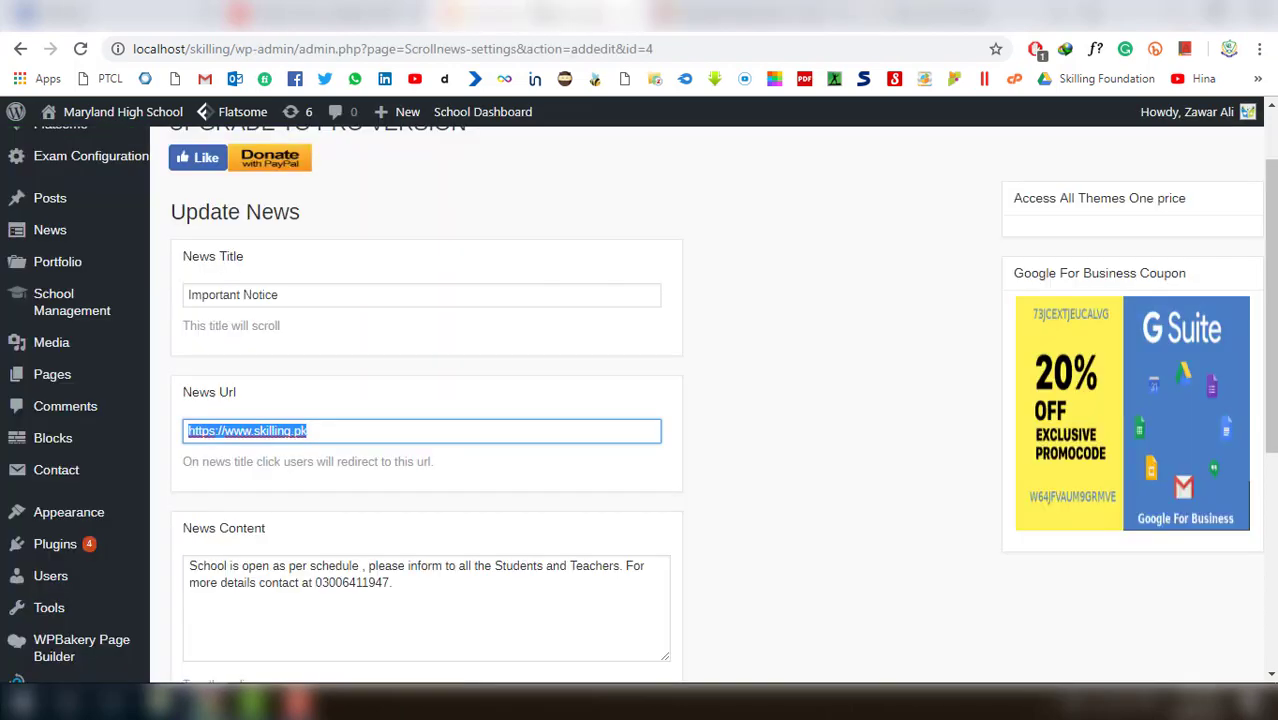
left_click(341, 435)
scroll(507, 510, "down", 1)
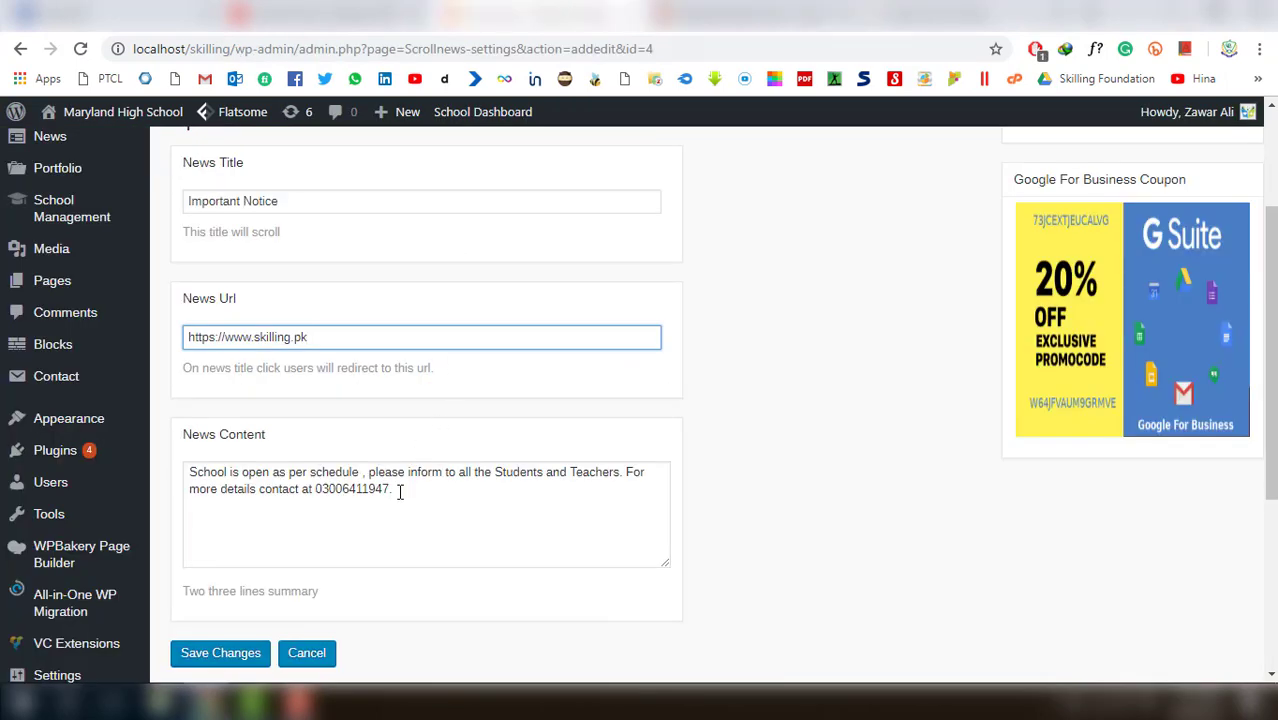
left_click_drag(256, 489, 165, 465)
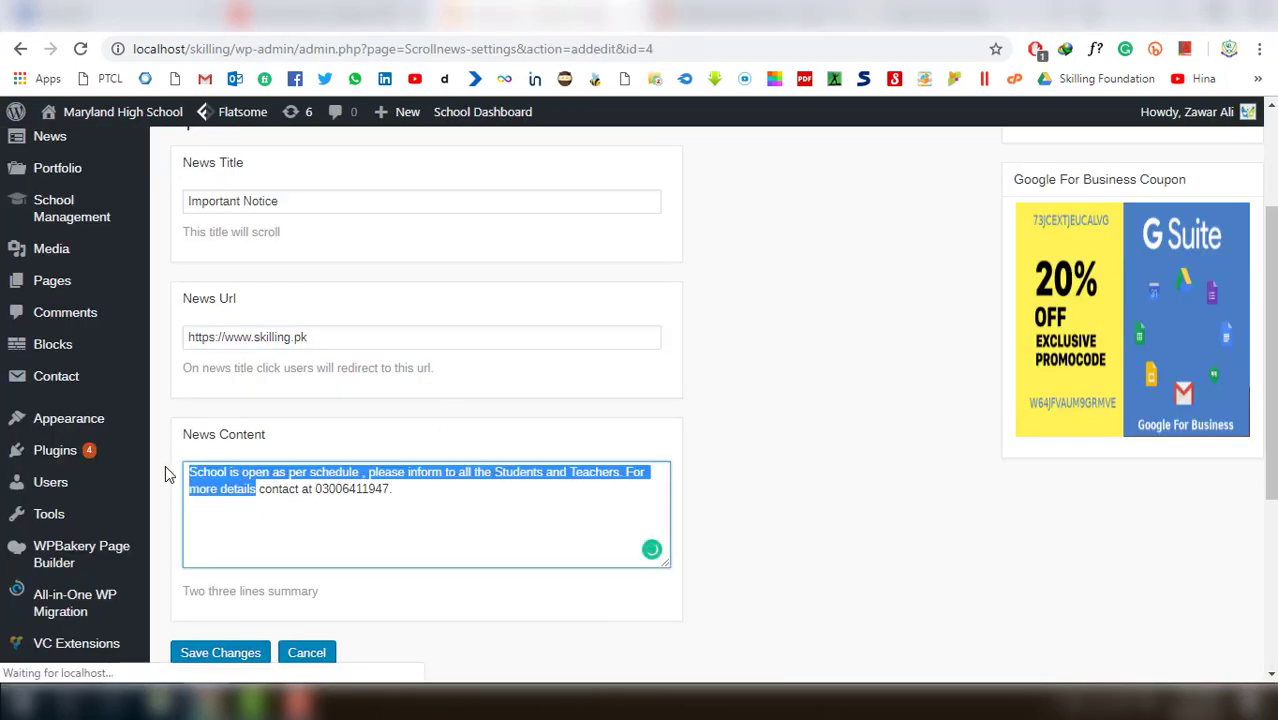
left_click(384, 498)
scroll(391, 553, "down", 1)
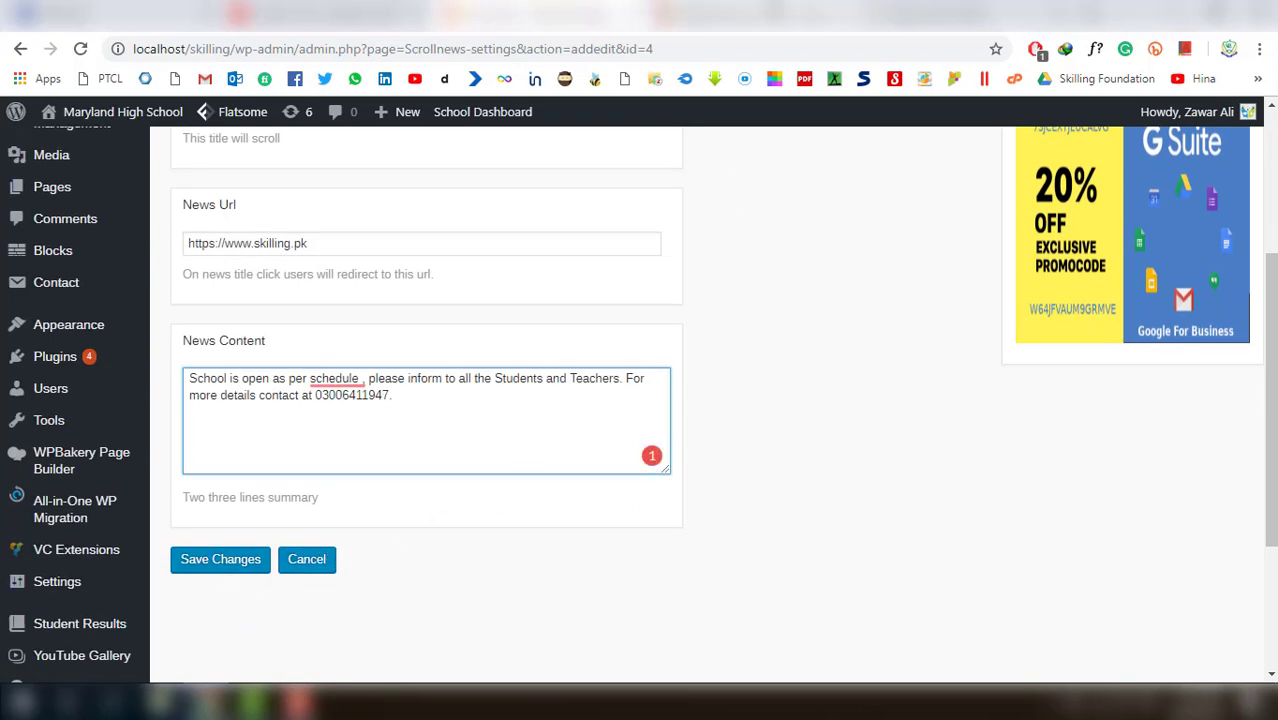
Compare the Important Notice form with the Notifications section on the home page
left_click(756, 15)
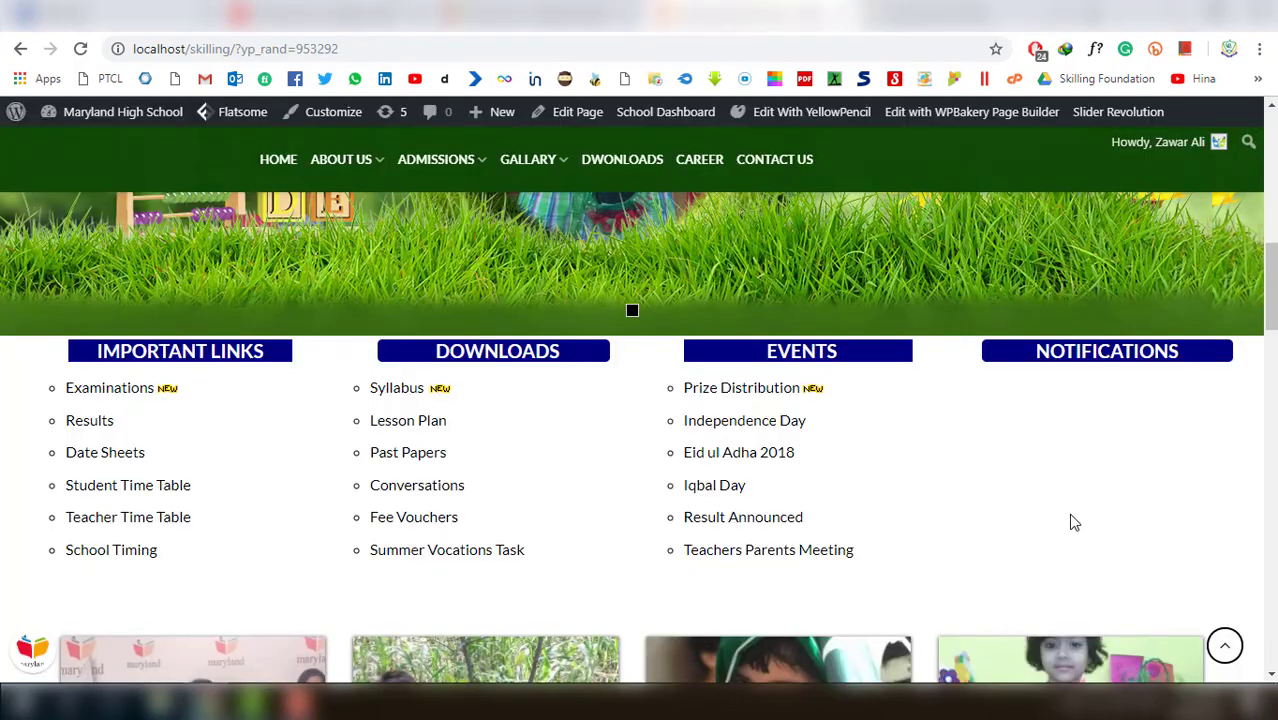
left_click(470, 13)
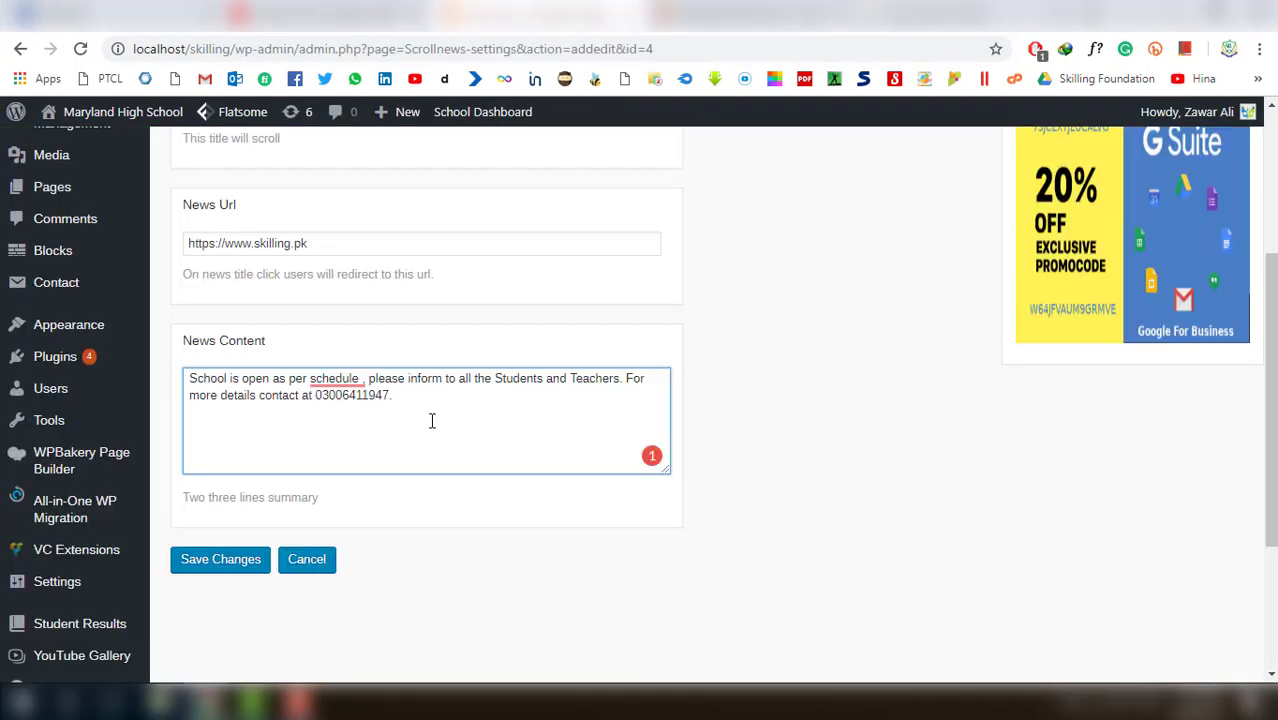
scroll(433, 419, "up", 3)
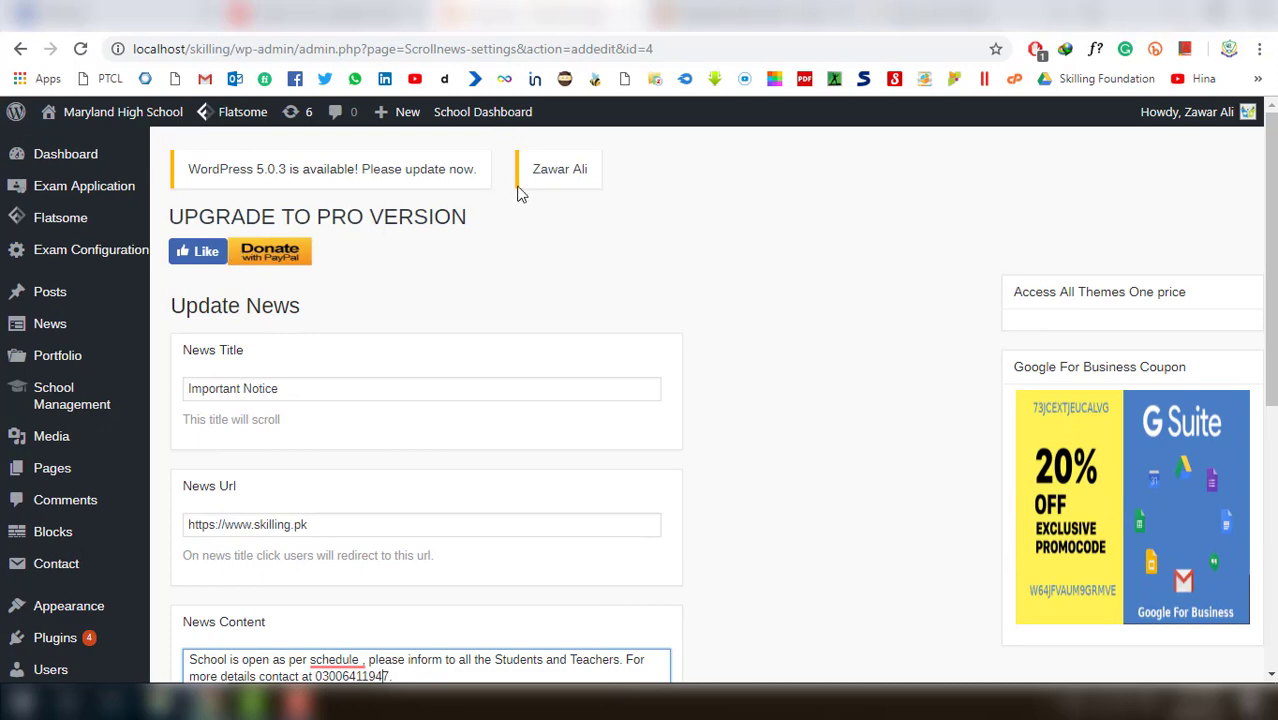
Return to the news list and start a new news item titled Skilling
left_click(20, 48)
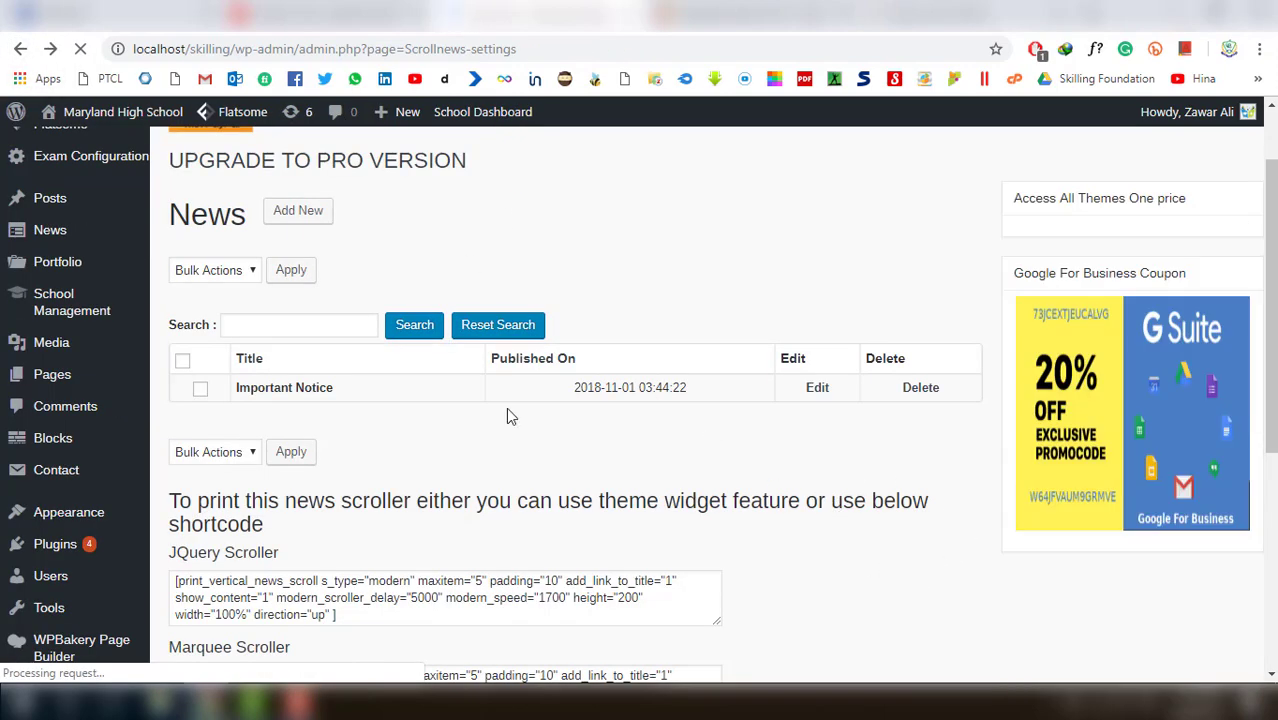
left_click(326, 219)
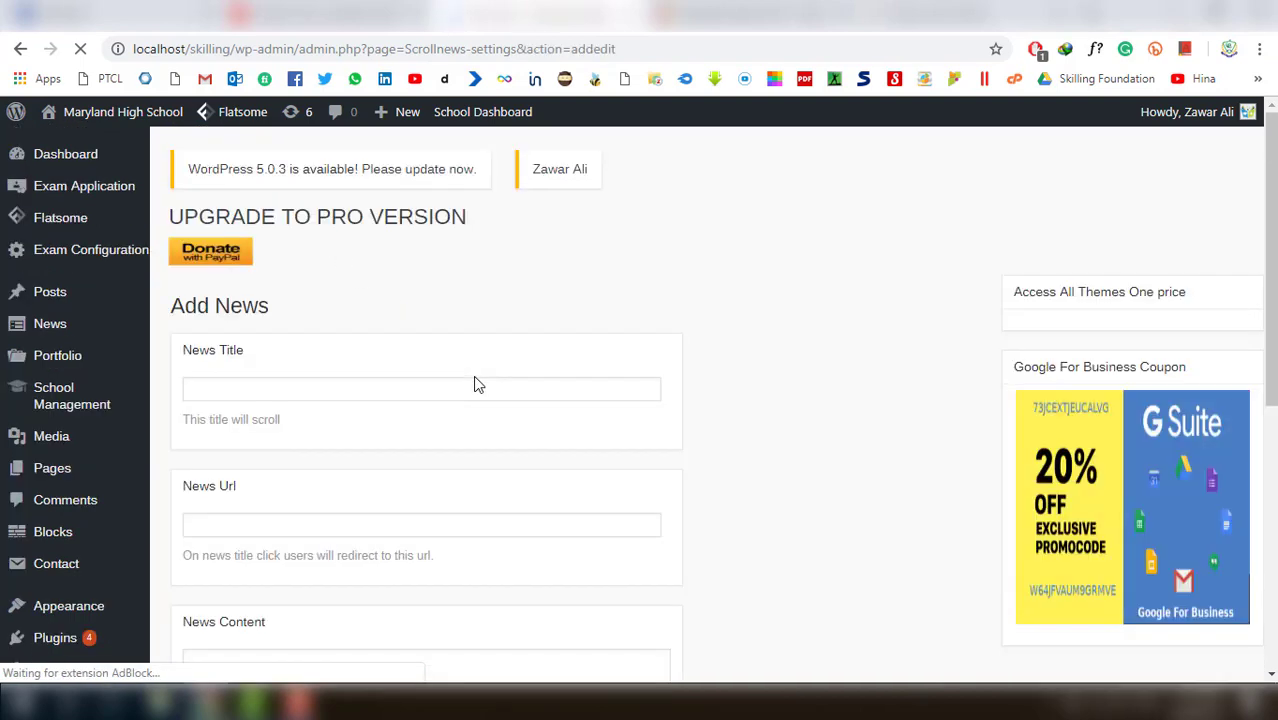
left_click(431, 393)
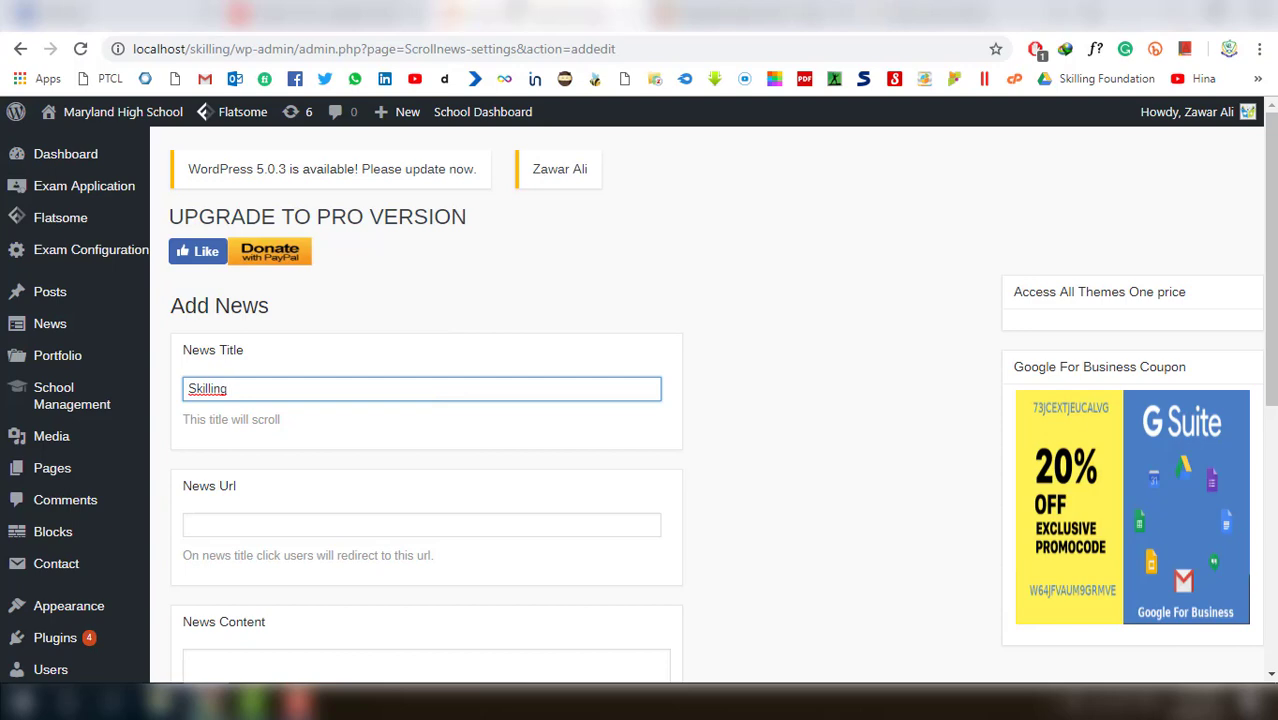
left_click(640, 15)
left_click(448, 50)
key("ctrl+c")
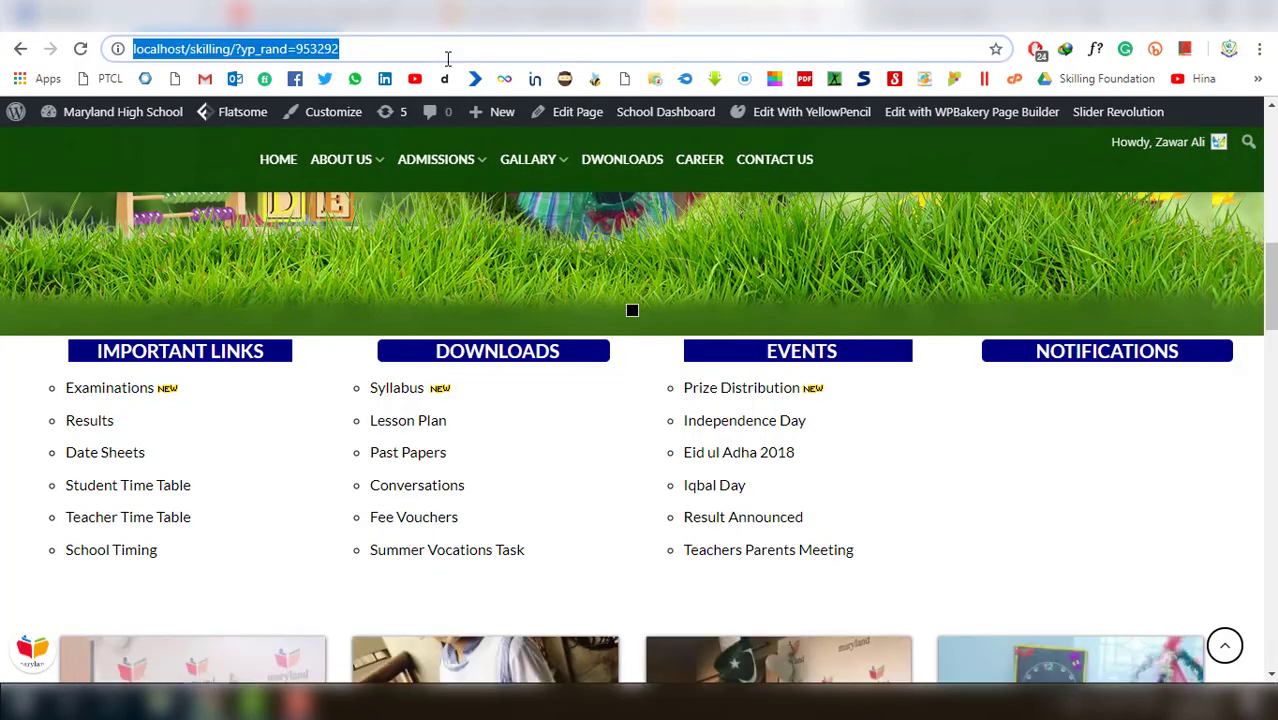
key("ctrl+Tab")
scroll(370, 452, "down", 1)
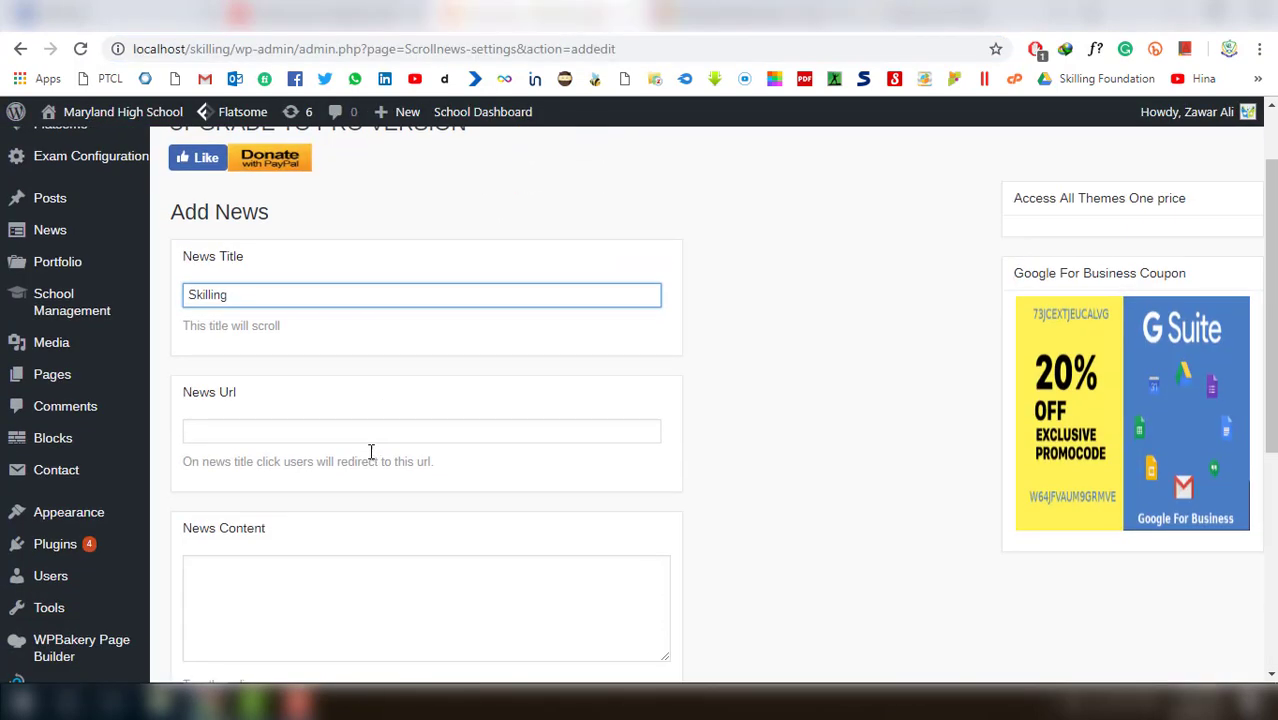
left_click(368, 438)
key("ctrl+v")
scroll(399, 520, "down", 2)
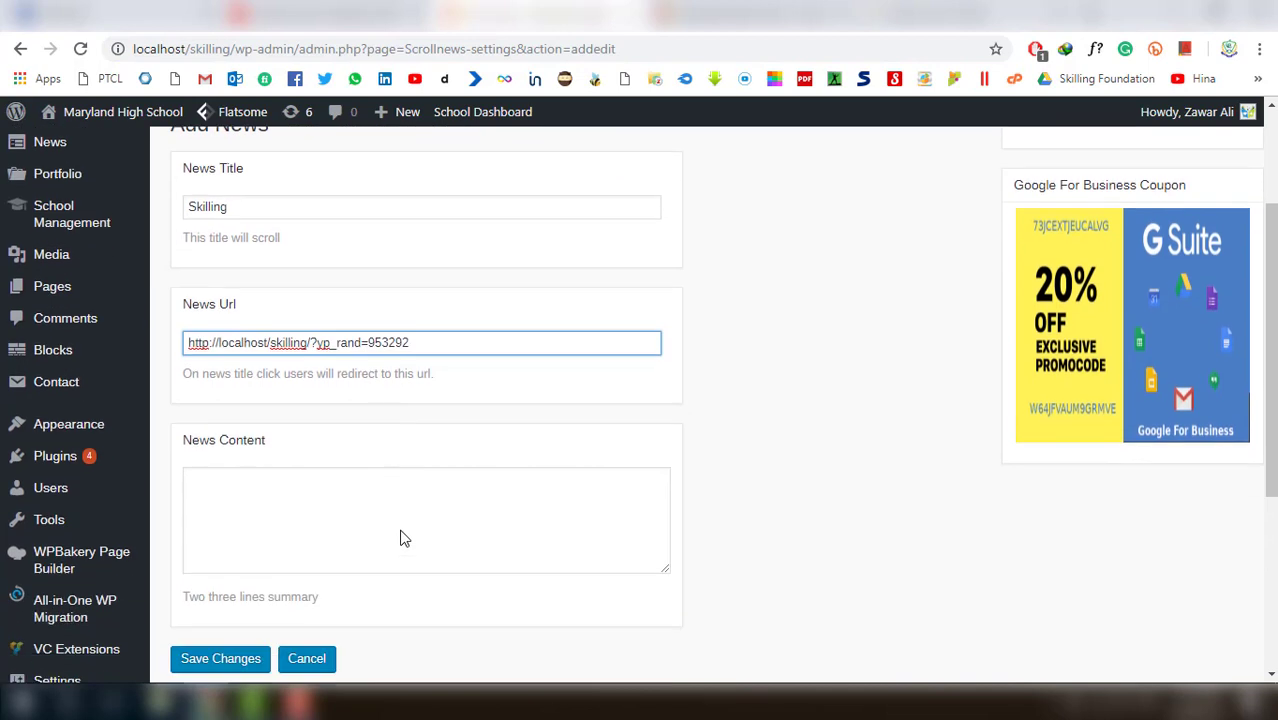
Look at how the Important Notice title and text scroll under Notifications on the home page, and return to the Add News form
left_click(408, 409)
scroll(448, 413, "up", 2)
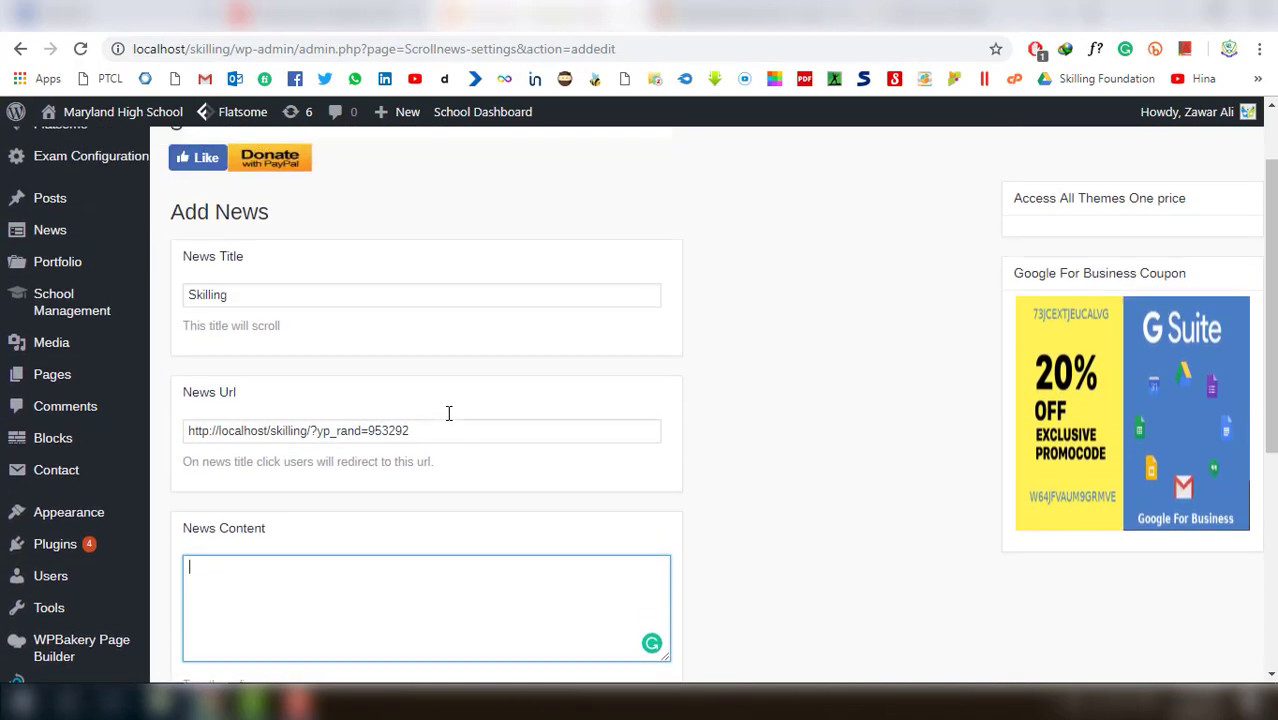
scroll(448, 413, "up", 1)
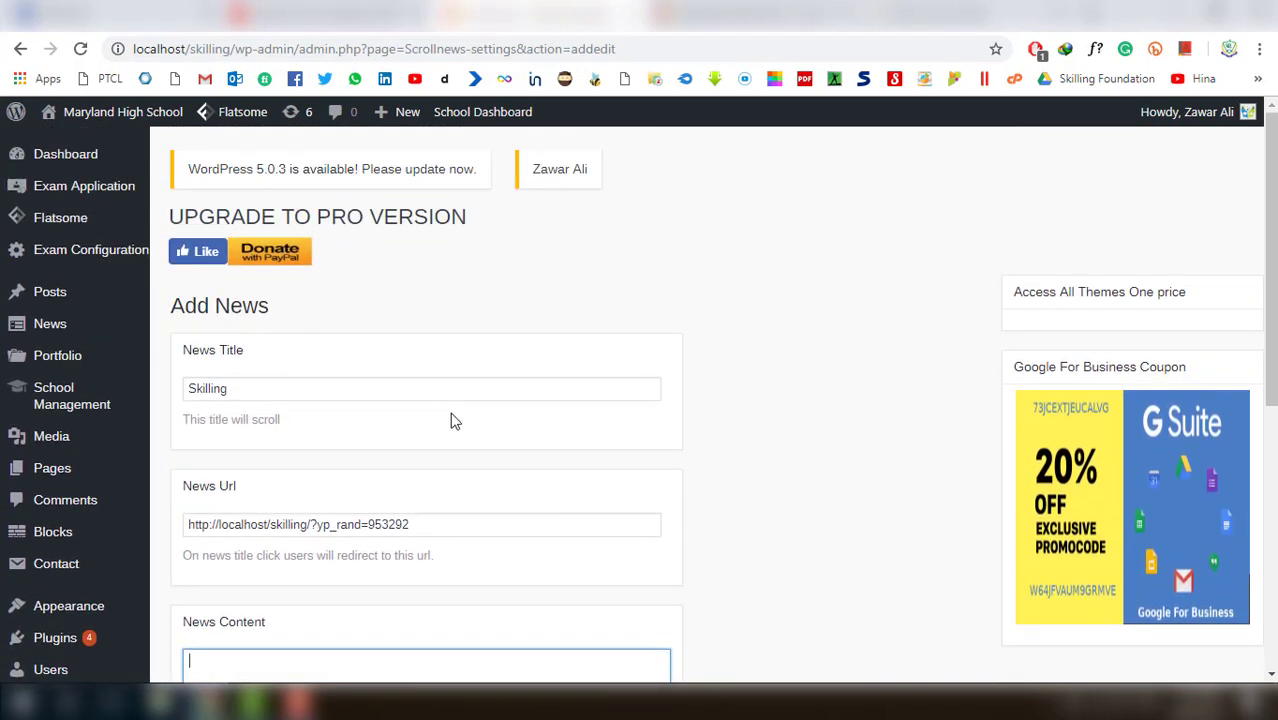
key("ctrl+l")
key("ctrl+v")
key("Return")
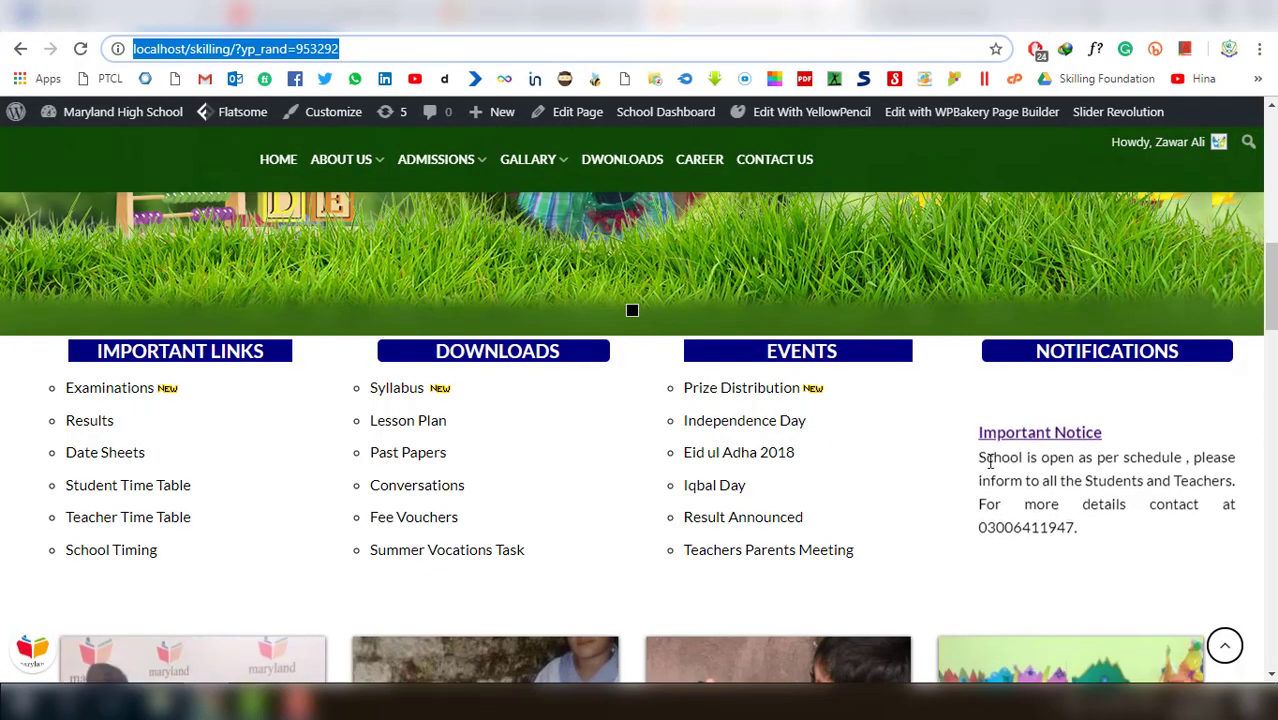
left_click_drag(968, 470, 1102, 528)
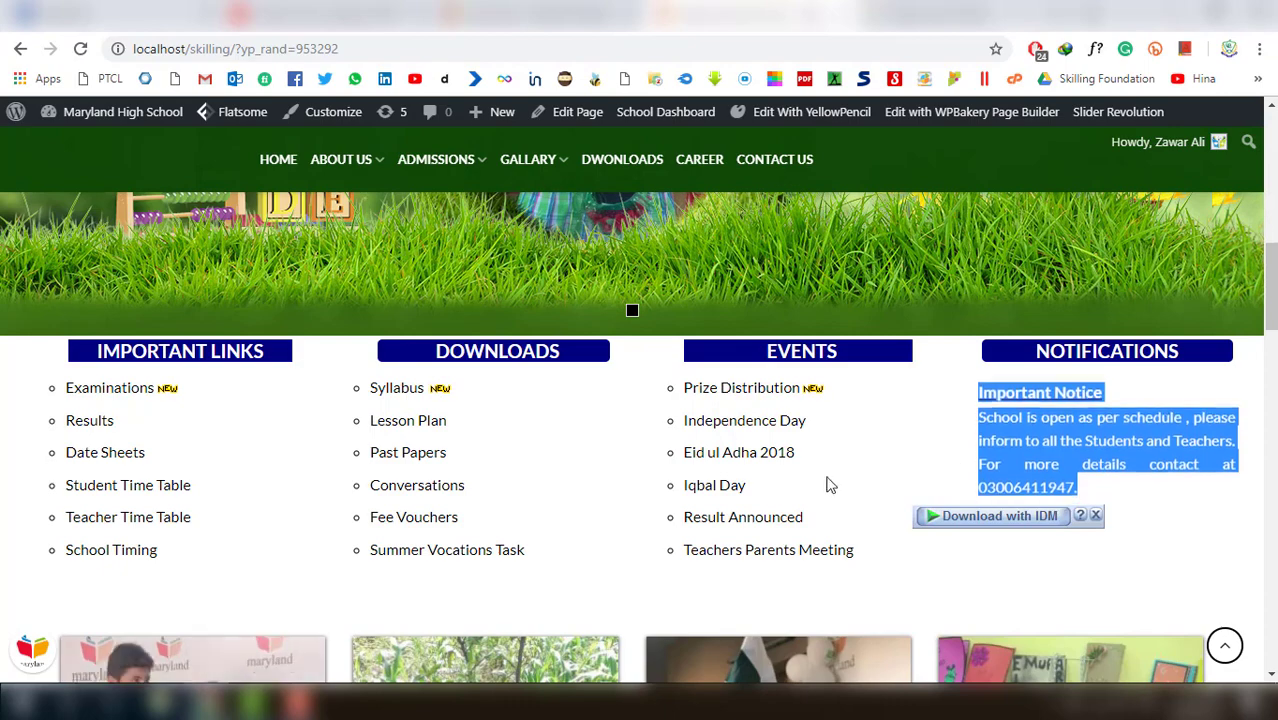
key("alt+Left")
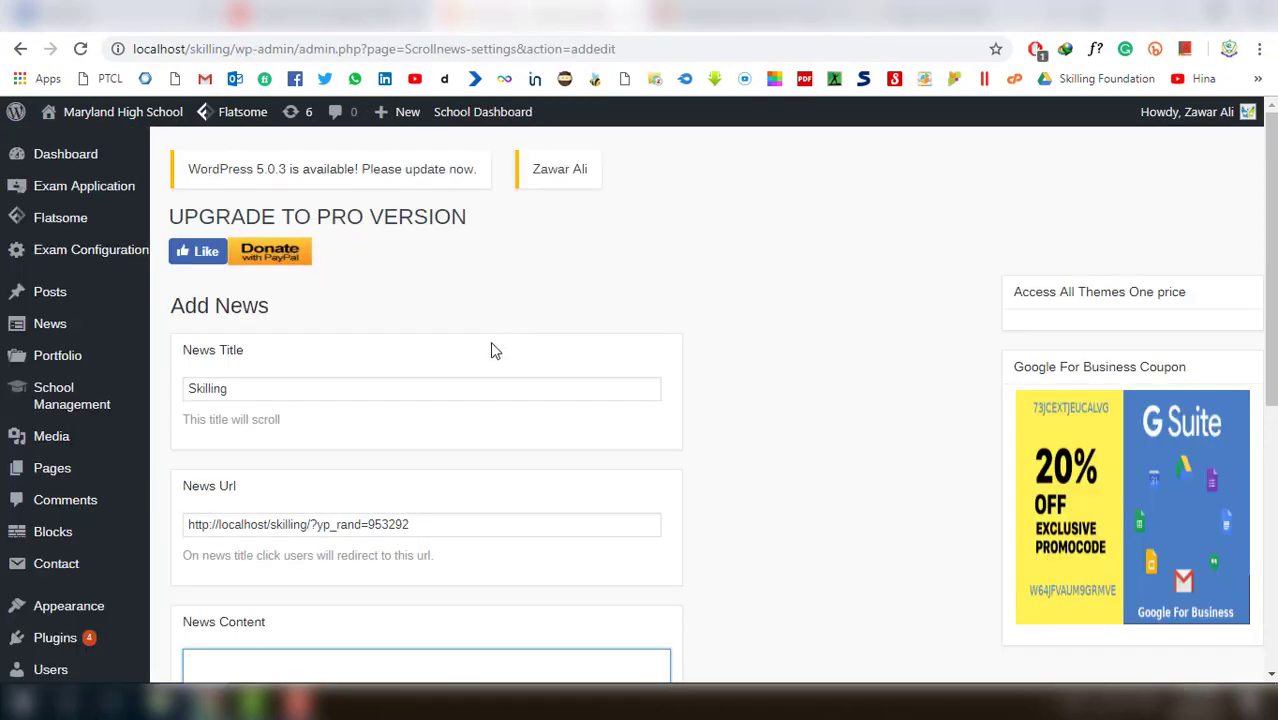
Enter "Please visit my website" as the Skilling item's news content, correcting the capitalisation, and save the item
scroll(488, 357, "down", 5)
scroll(488, 357, "up", 4)
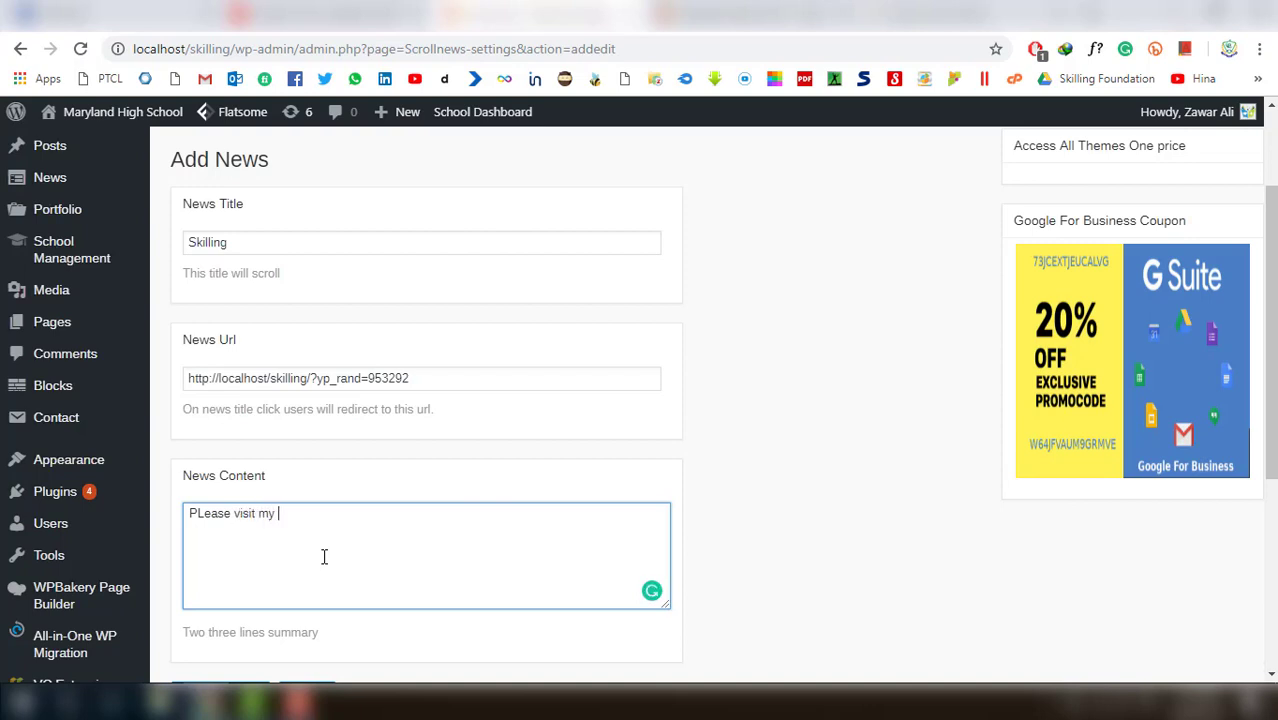
left_click(205, 700)
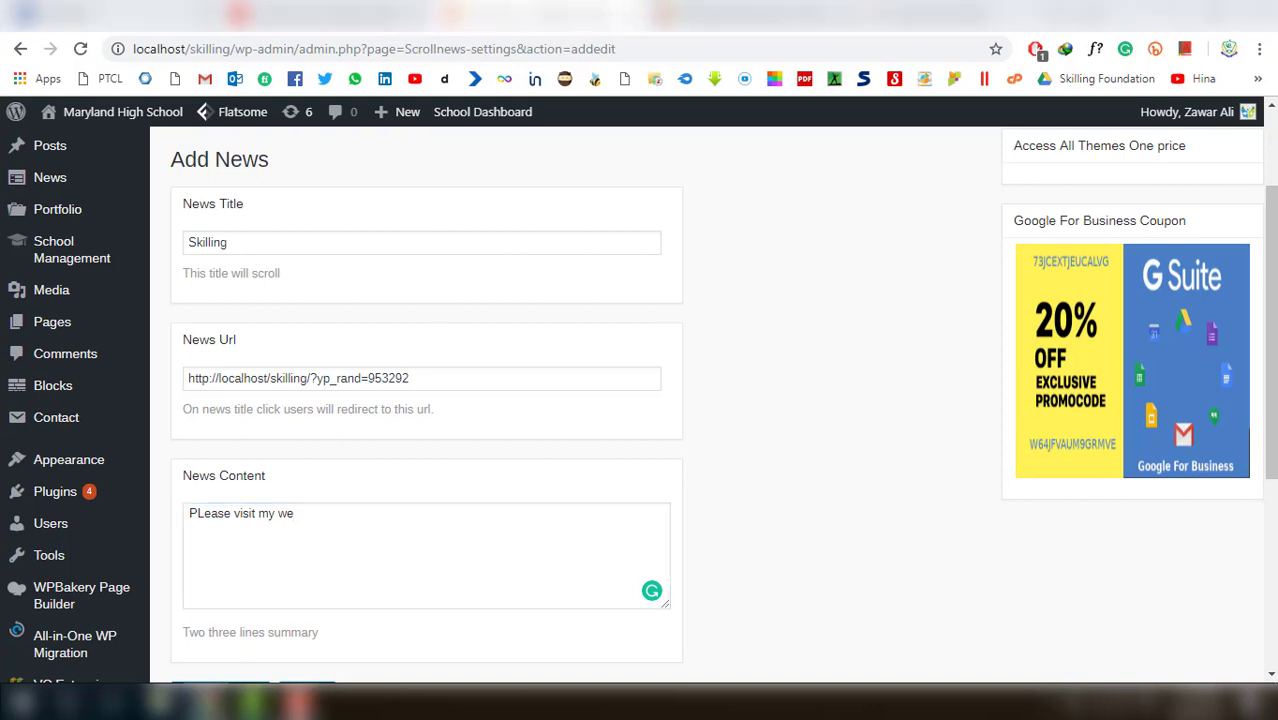
left_click(931, 603)
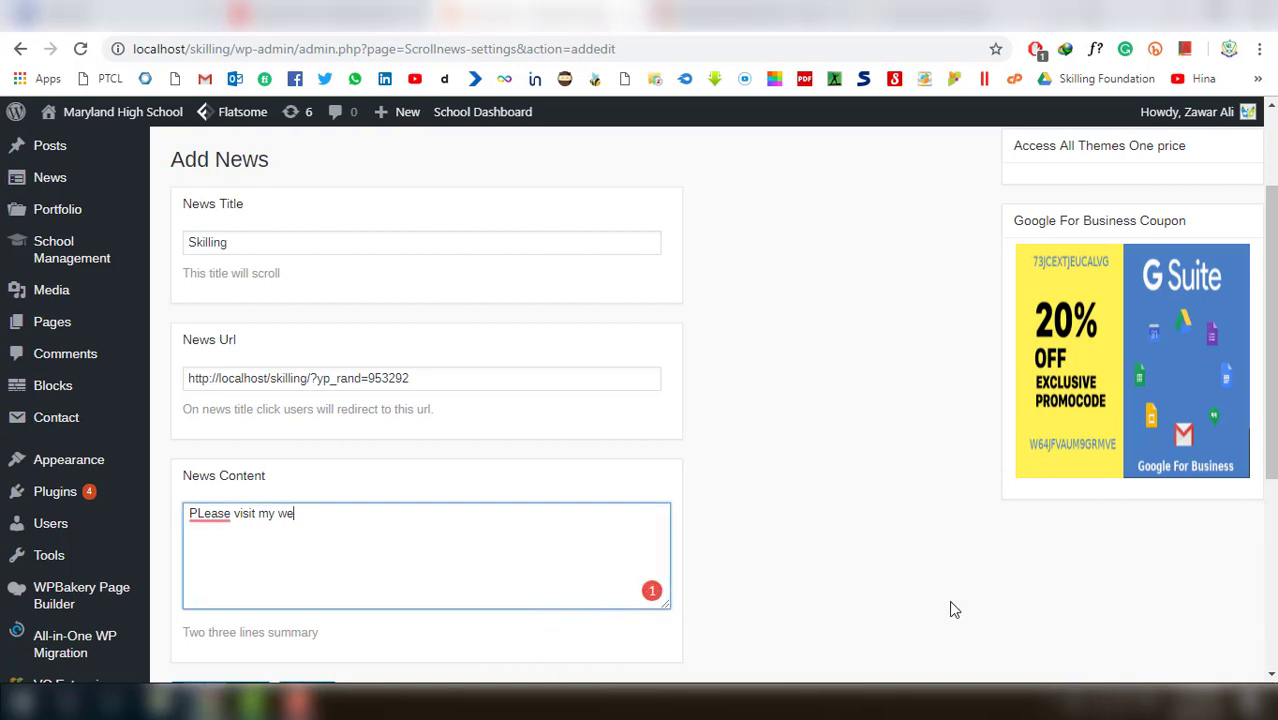
type("=")
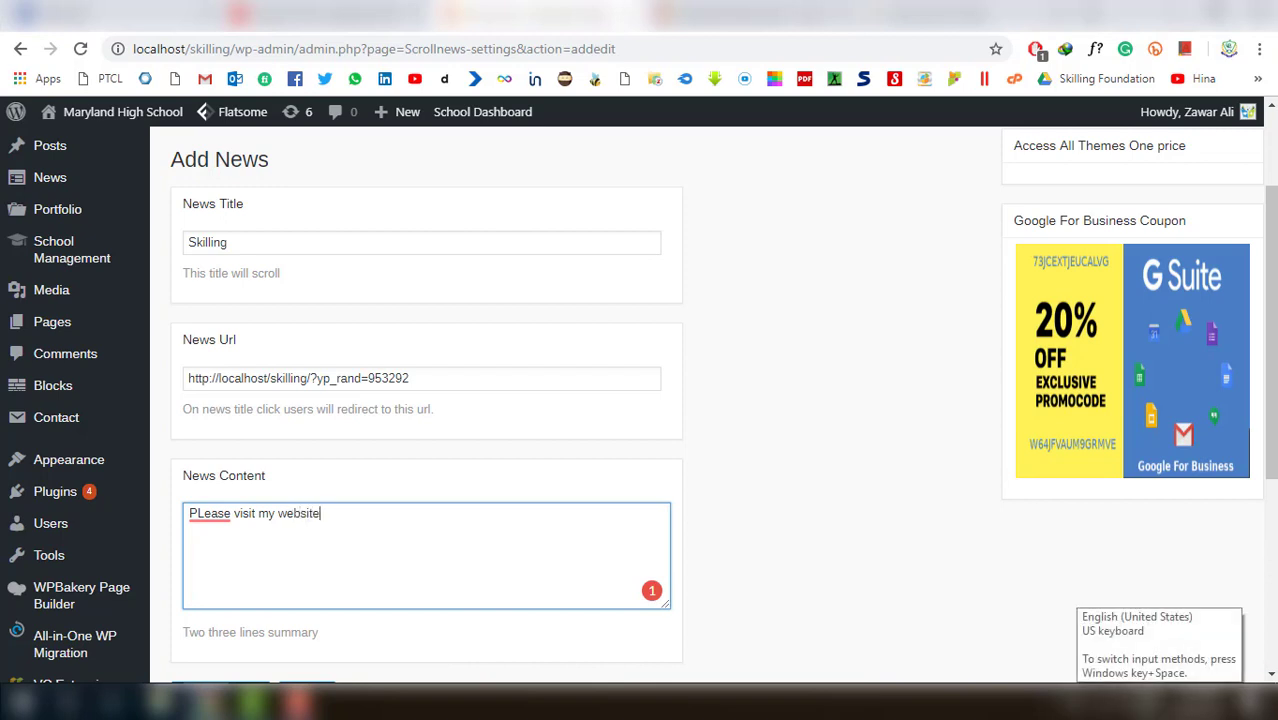
left_click(209, 524)
left_click(225, 430)
scroll(400, 460, "down", 3)
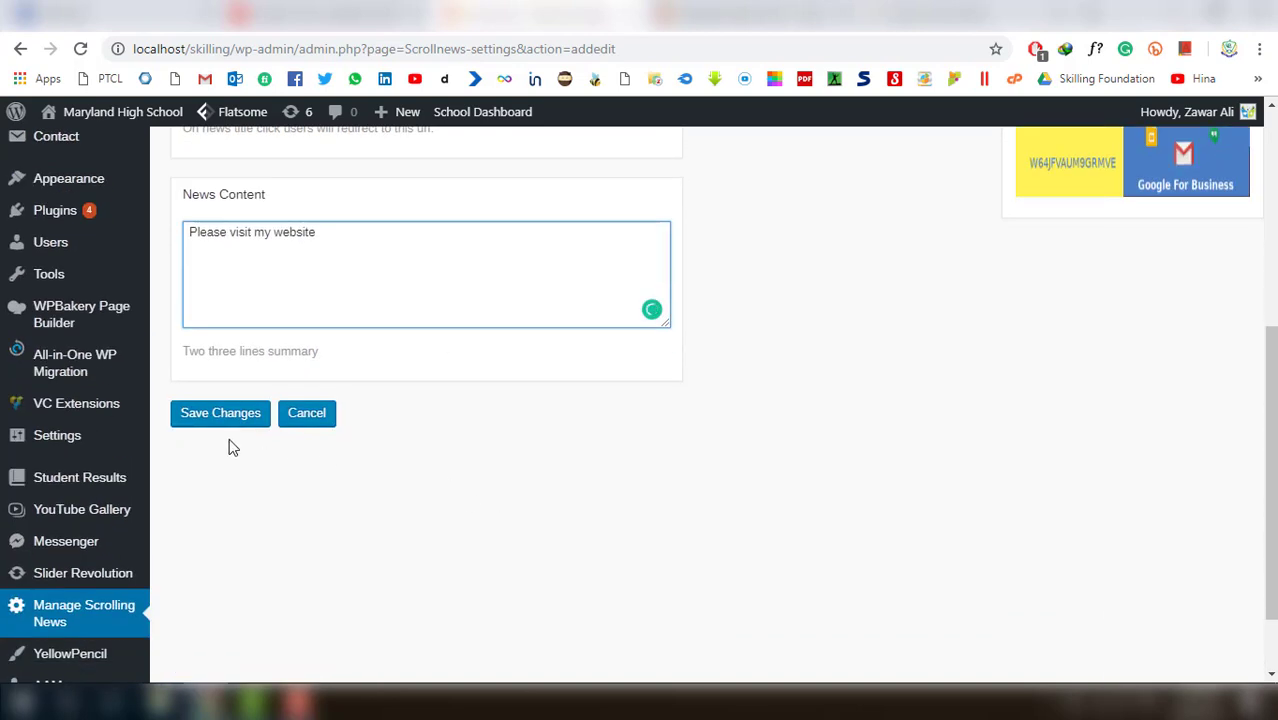
left_click(226, 414)
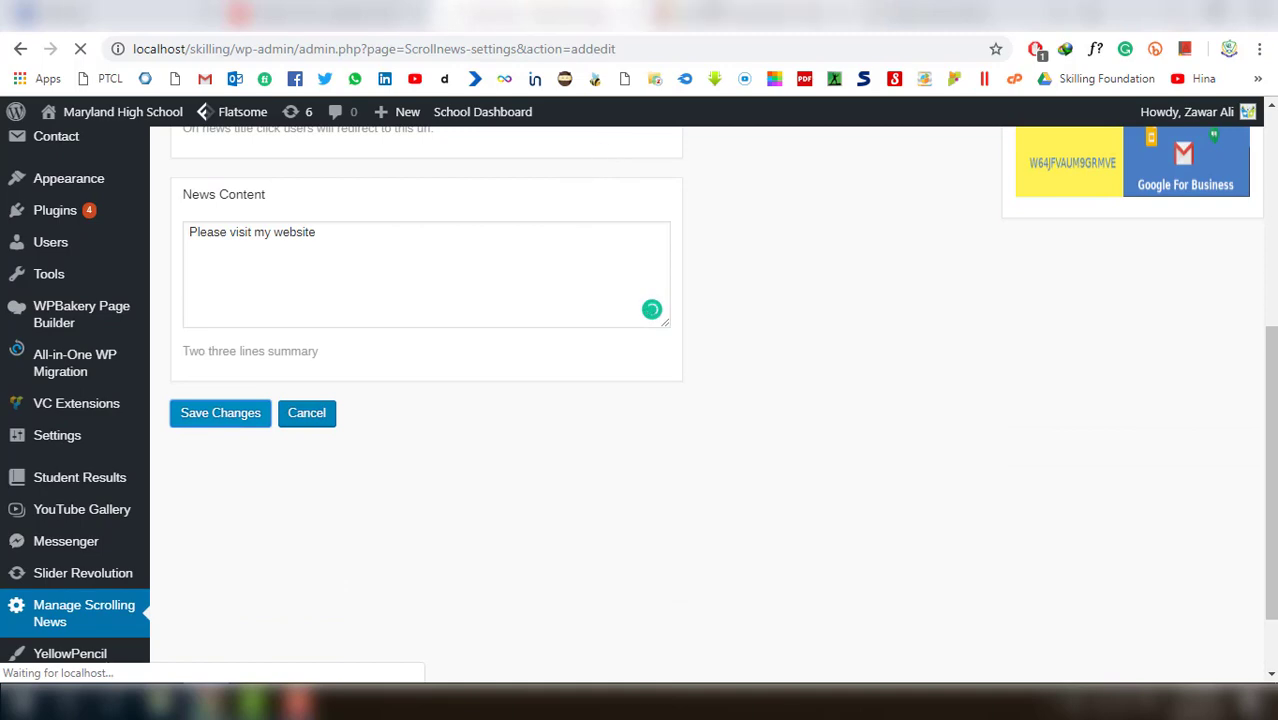
Reload the home page, check the Skilling entry under Notifications and follow its link
left_click(174, 80)
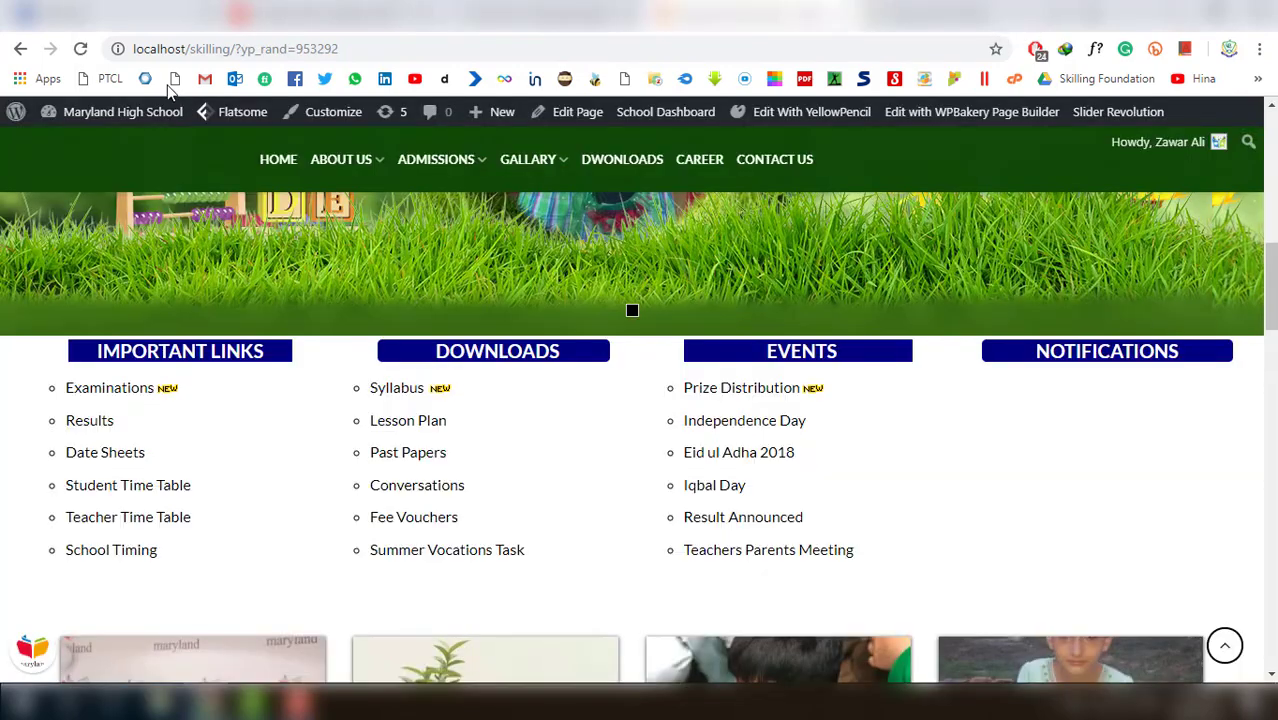
left_click(82, 49)
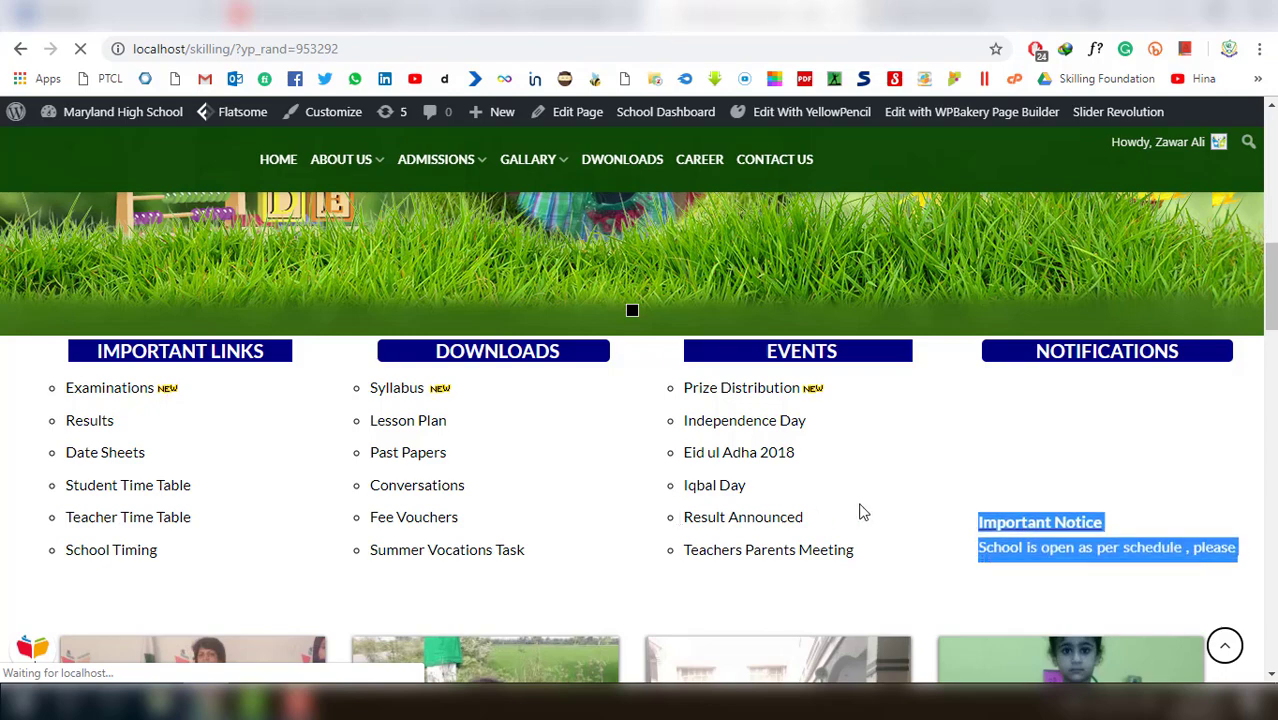
left_click(907, 419)
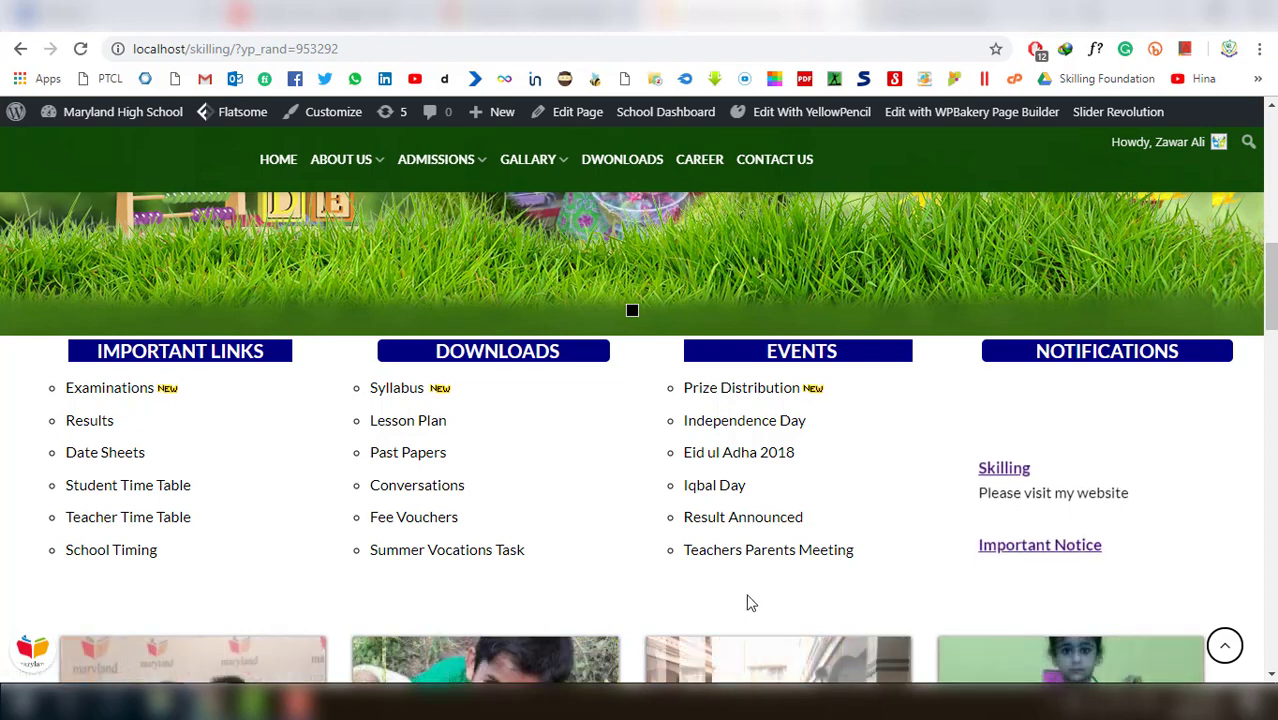
left_click(1015, 457)
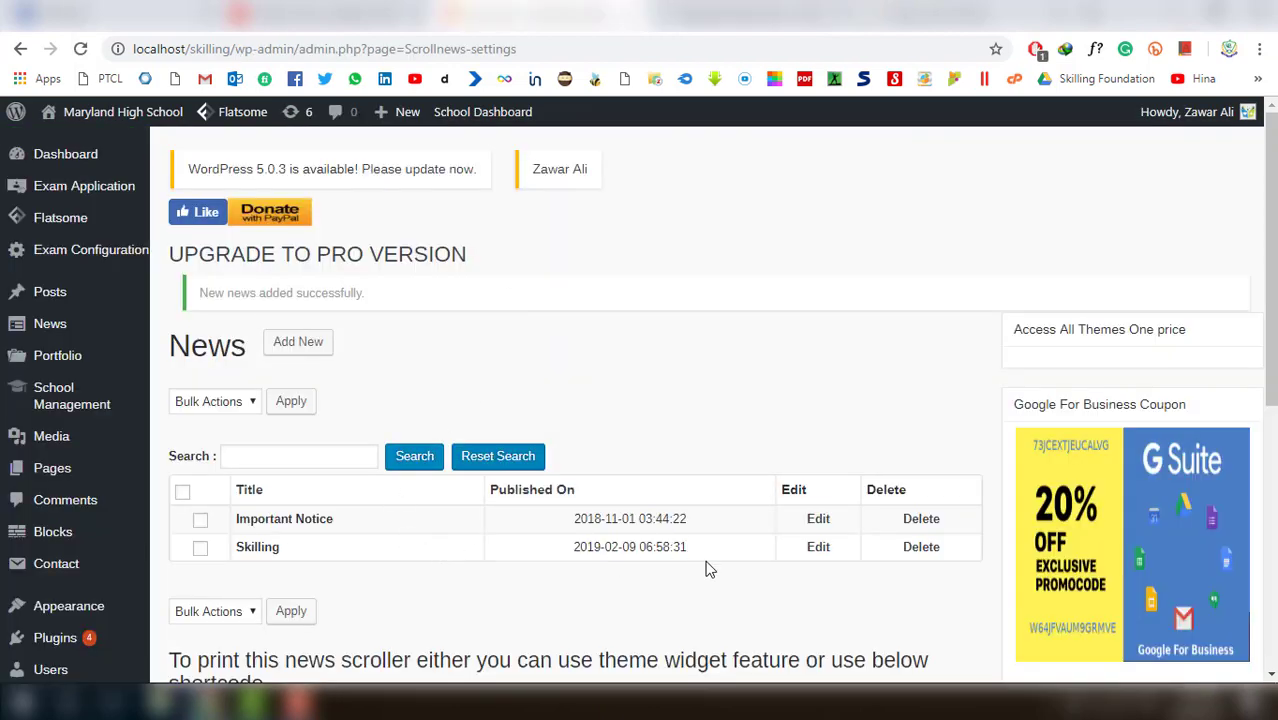
Return to the school's home page and check how the Skilling news item scrolls under Notifications
key("alt+Left")
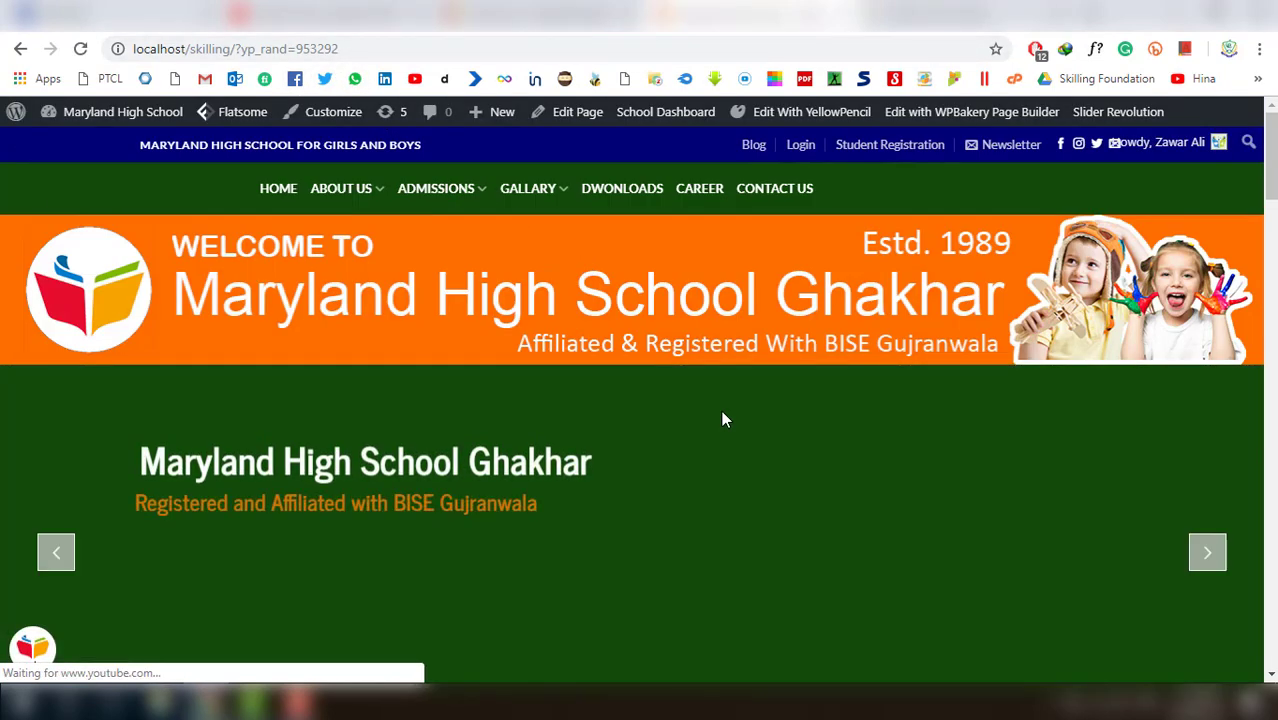
scroll(725, 420, "down", 10)
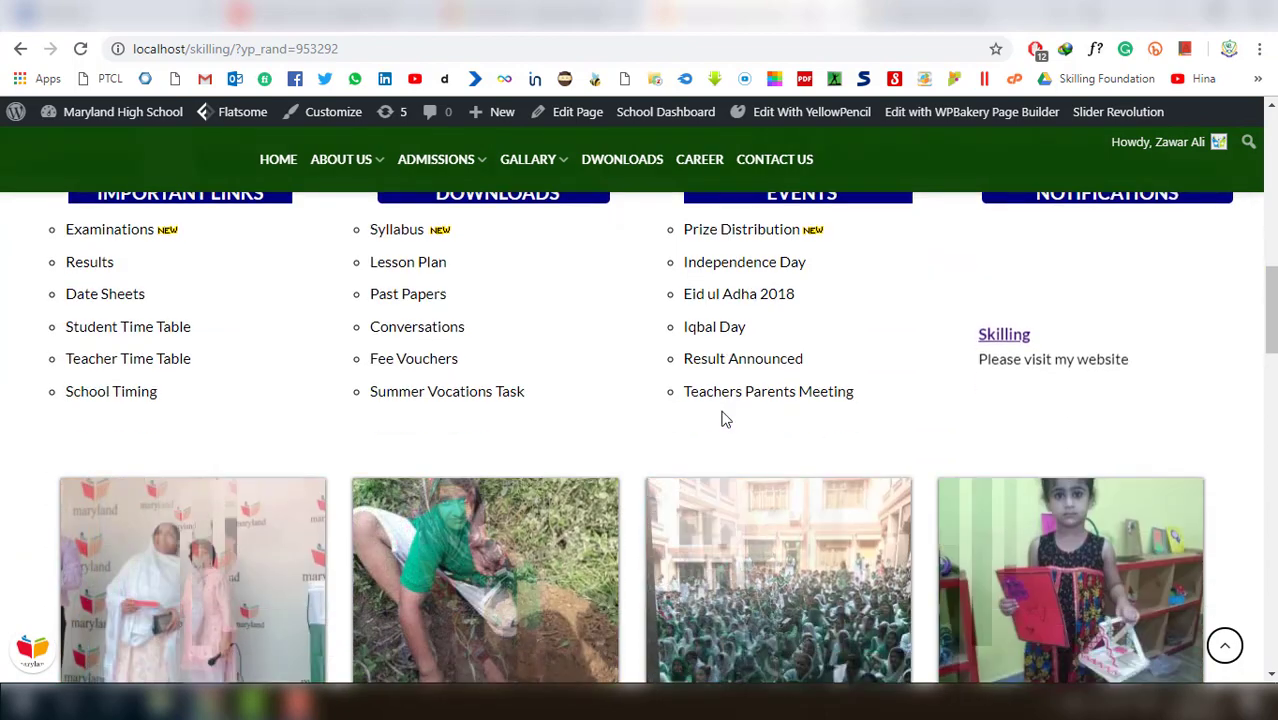
scroll(724, 418, "up", 3)
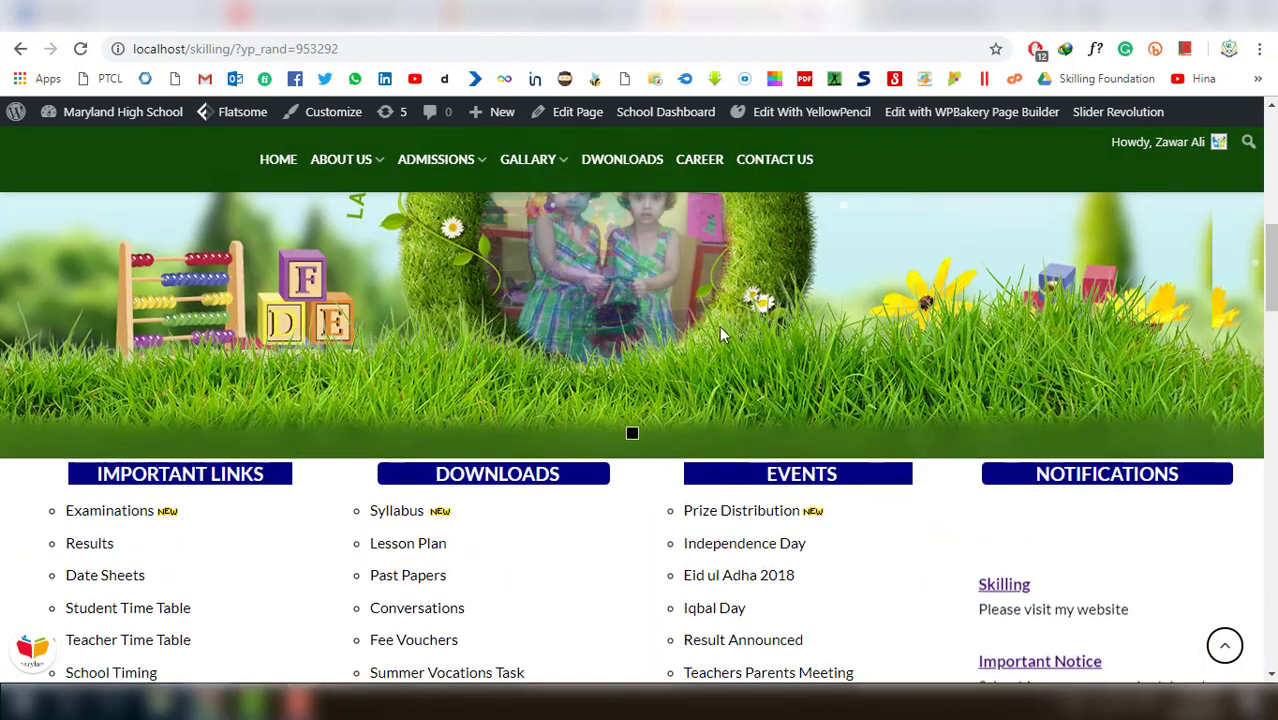
scroll(719, 325, "up", 3)
Look over the home page from the header banner and Latest Photos slider to the link columns and photo galleries
key("ctrl+Tab")
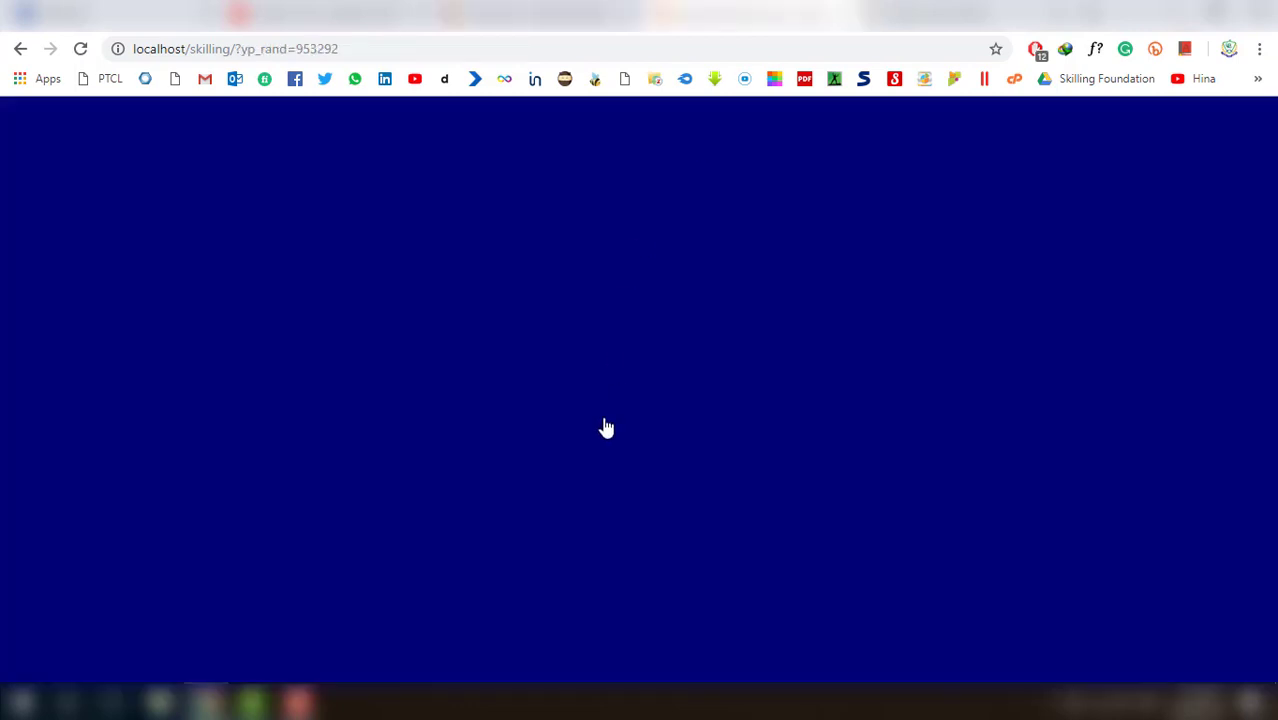
scroll(612, 540, "down", 1)
scroll(630, 540, "up", 2)
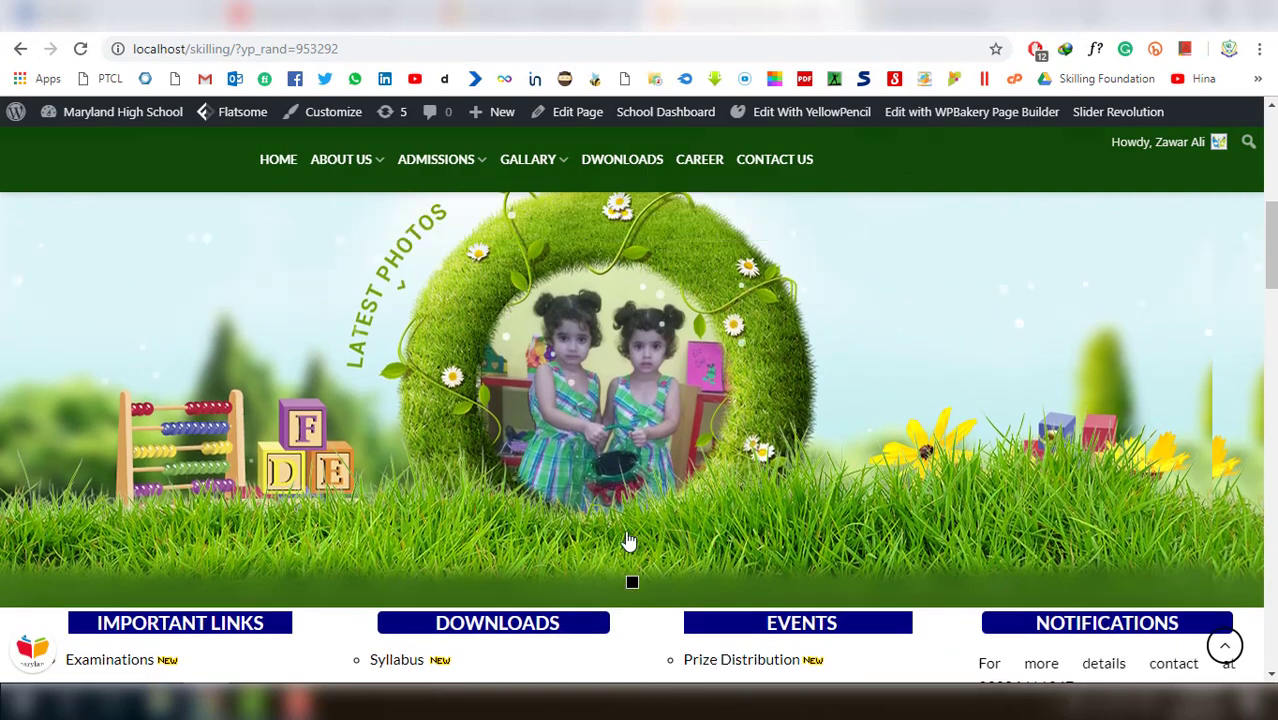
scroll(628, 540, "up", 4)
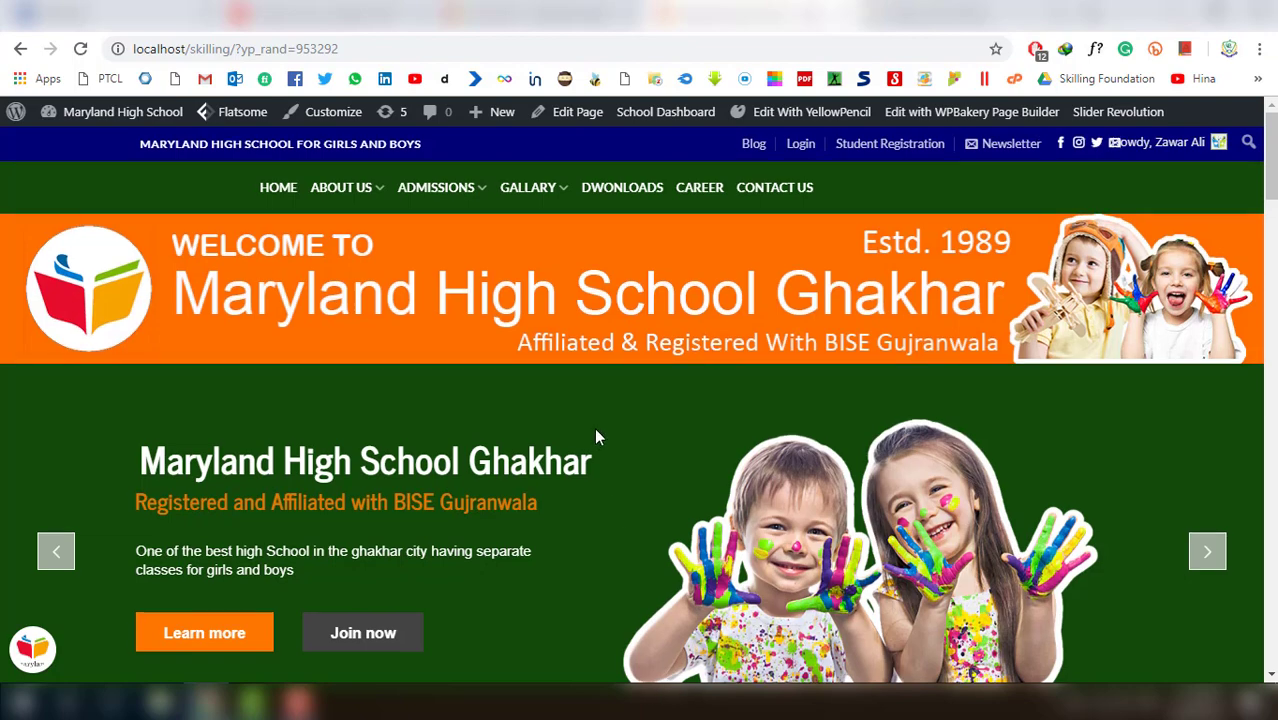
scroll(594, 432, "down", 5)
scroll(590, 437, "down", 3)
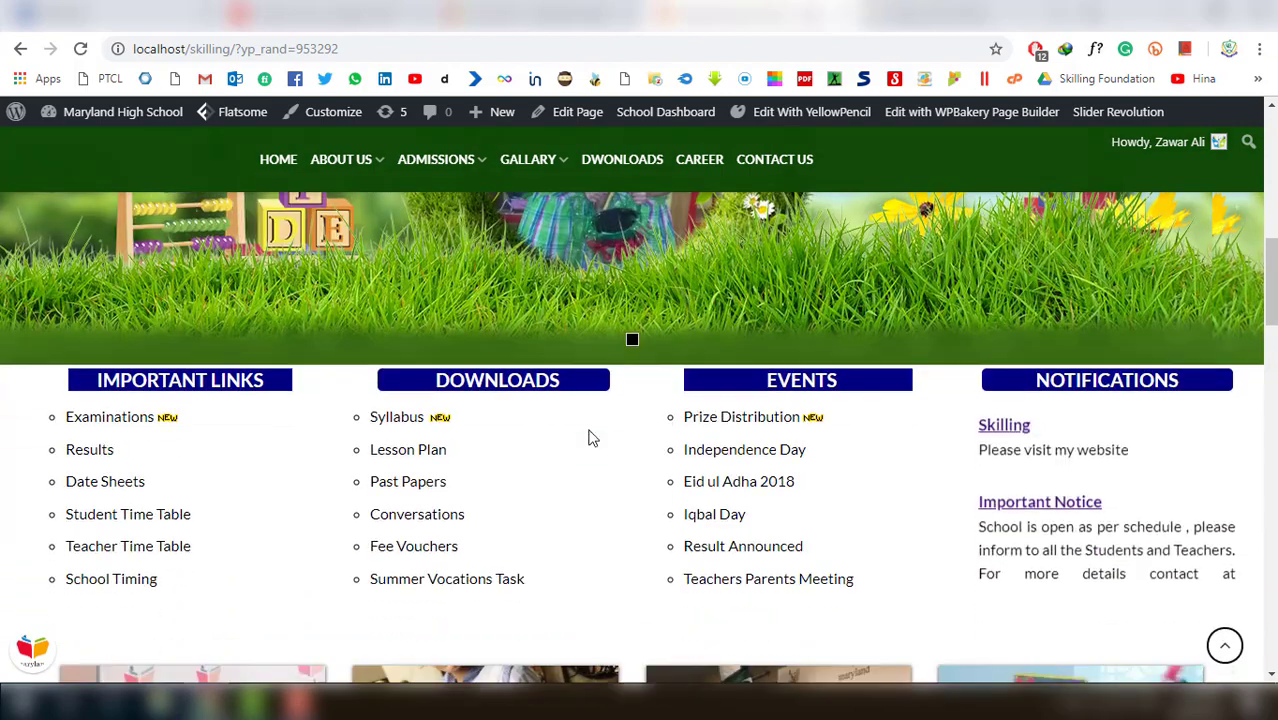
scroll(590, 437, "down", 1)
scroll(590, 437, "down", 3)
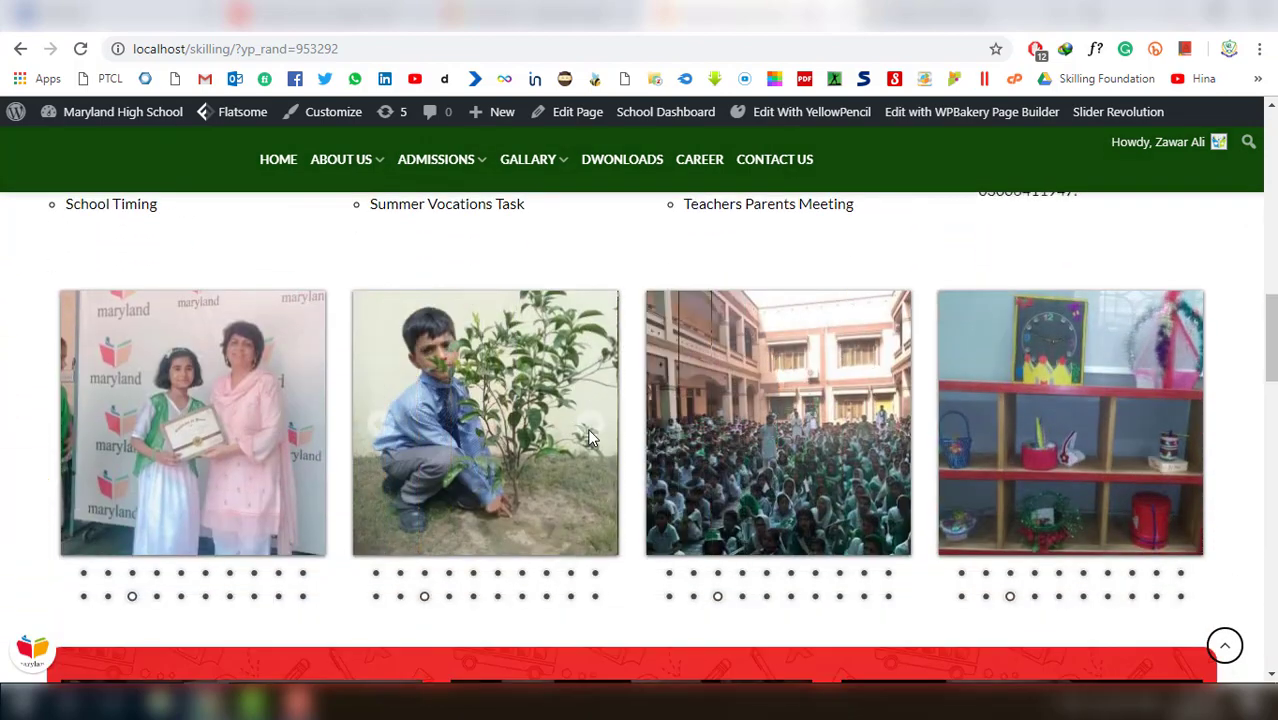